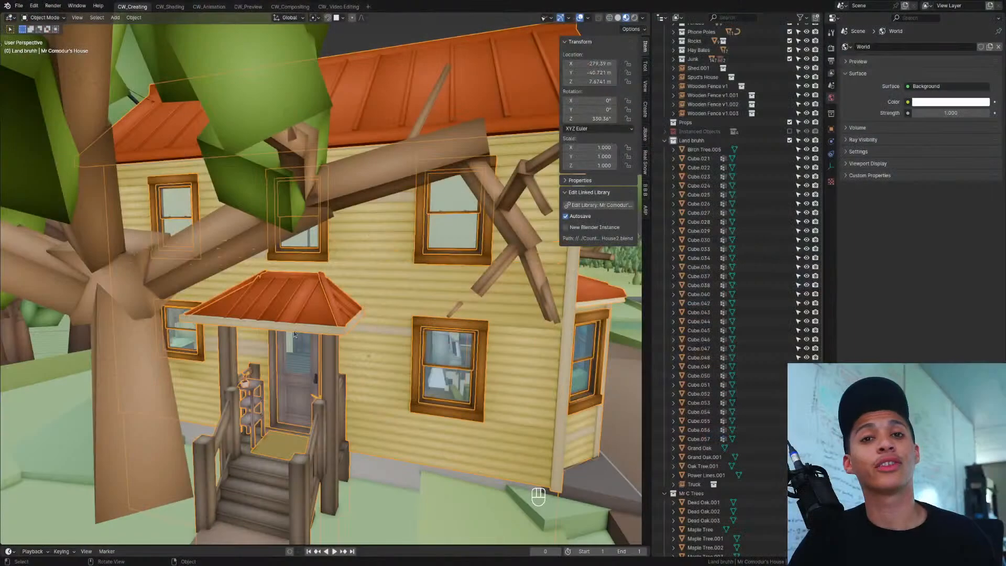
Step: Look over the exterior of the yellow house and its surrounding trees, from the driveway side to the front porch
scroll(294, 331, down, 5)
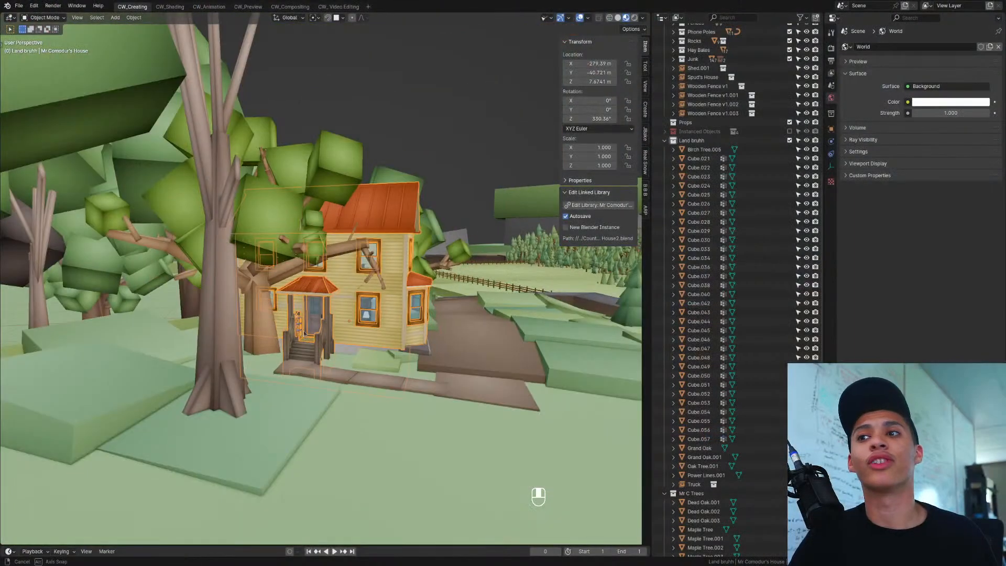
scroll(286, 335, up, 4)
key(shift+grave)
key(w)
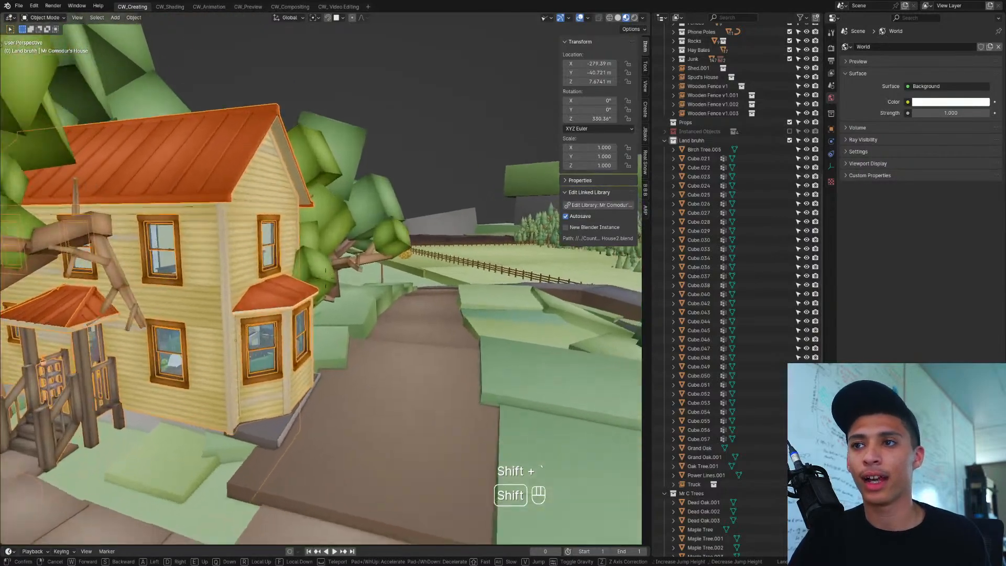
key(a)
key(s)
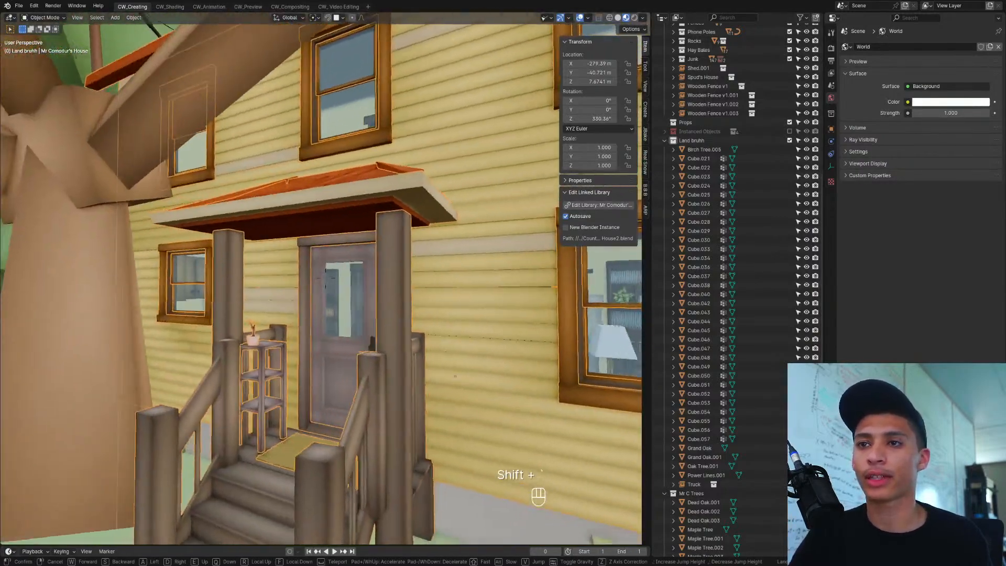
key(w)
key(w)
key(d)
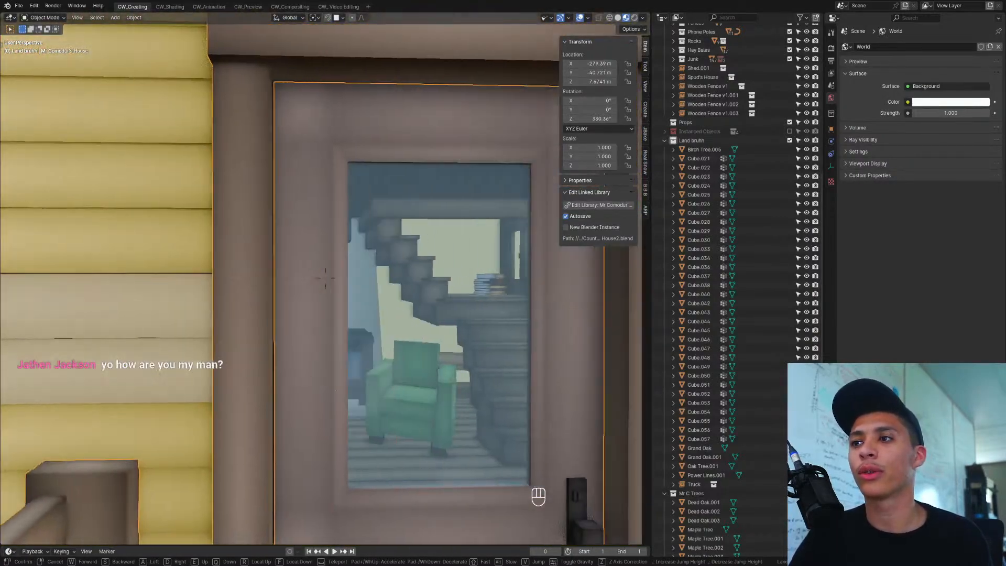
Step: Walk through the house's kitchen, living area and piano room to check the interior for tree parts clipping through the walls
key(w)
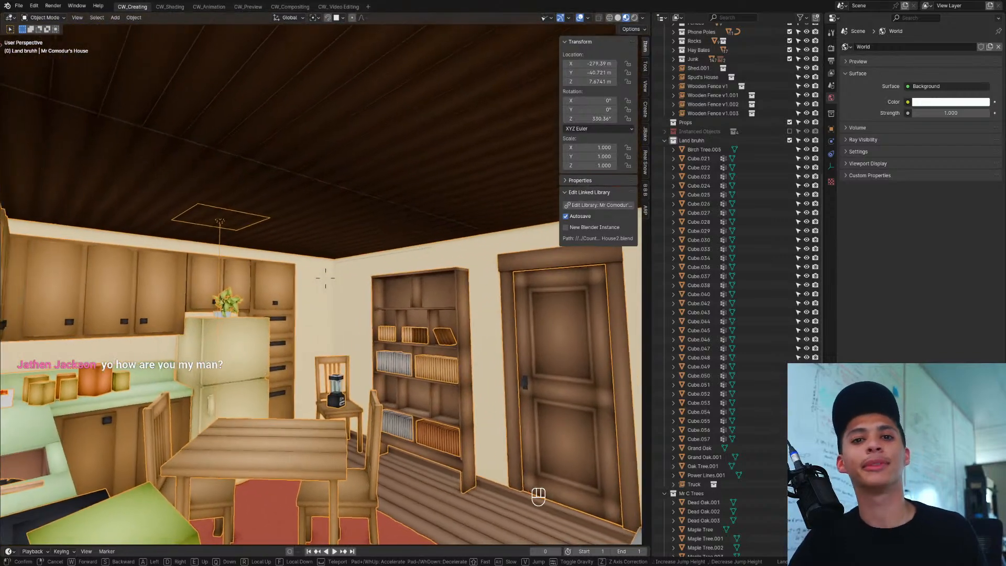
key(s)
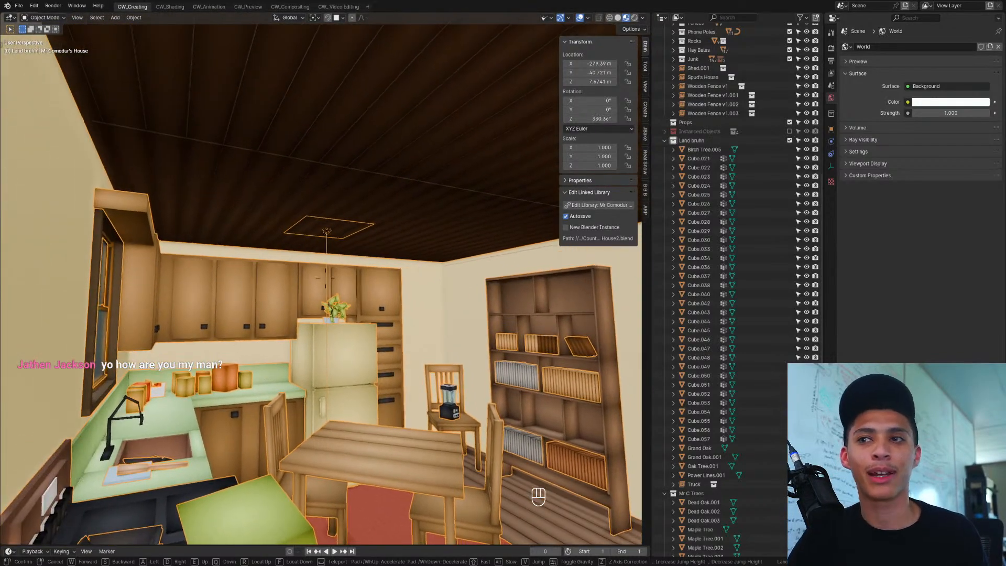
key(s)
key(d)
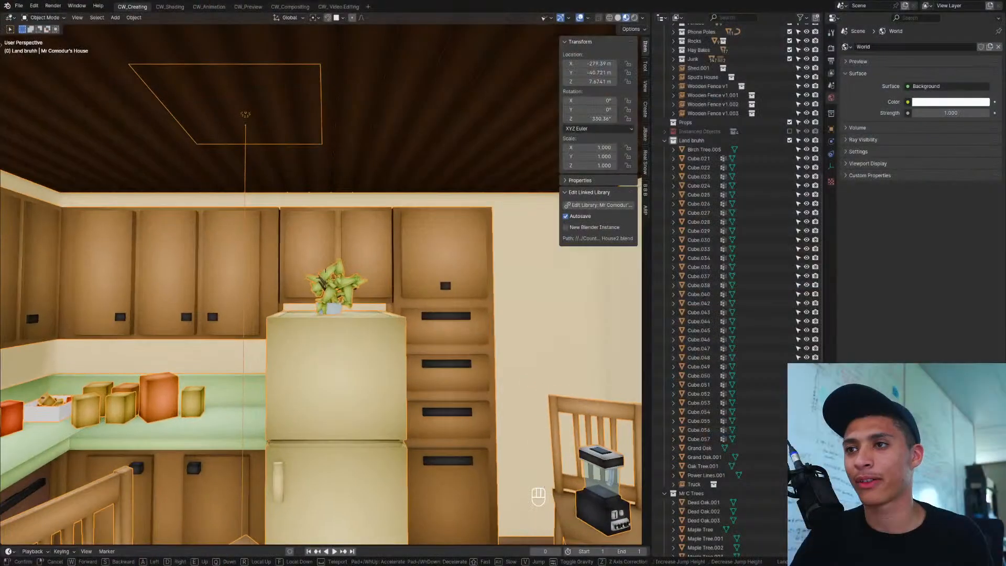
key(w)
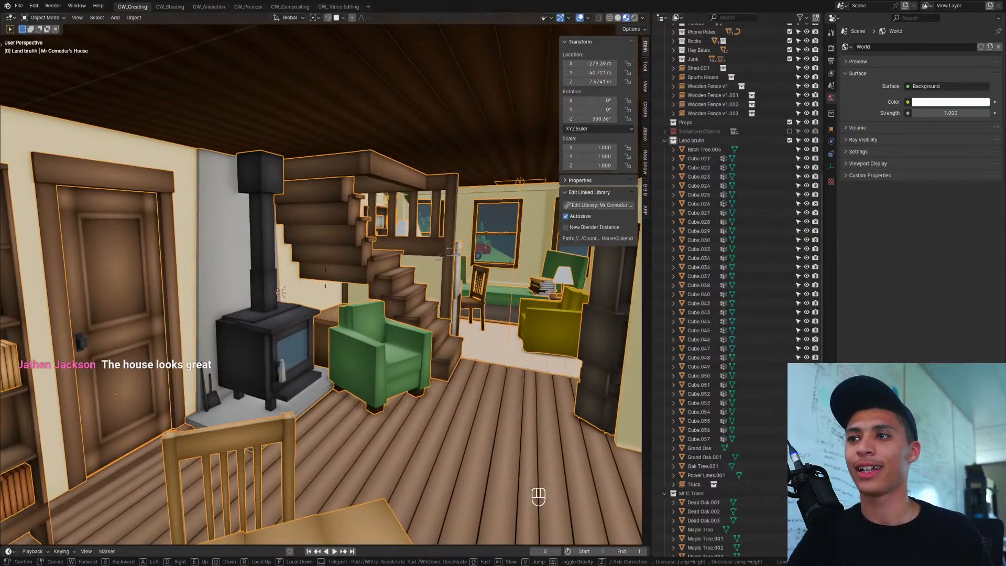
key(w)
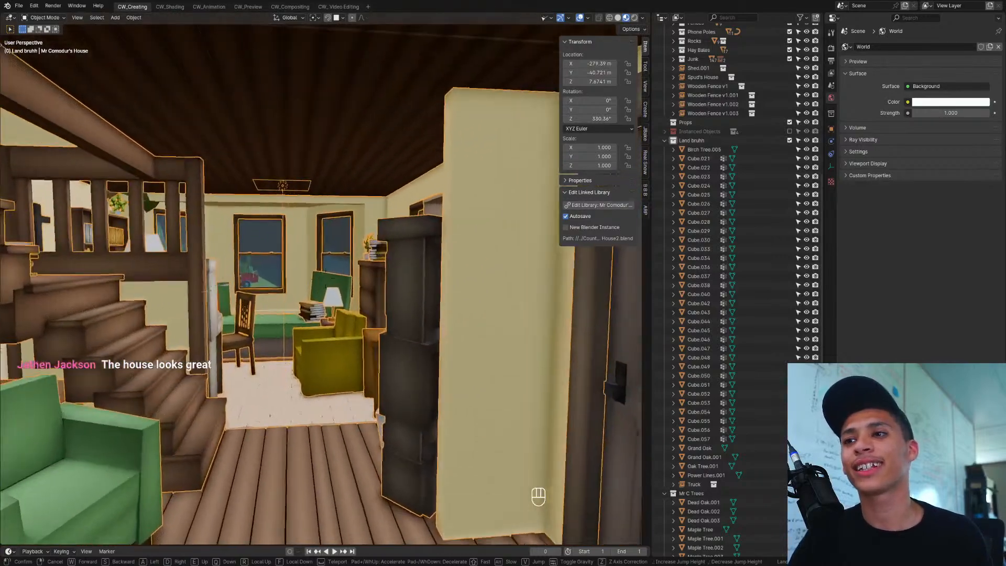
key(w)
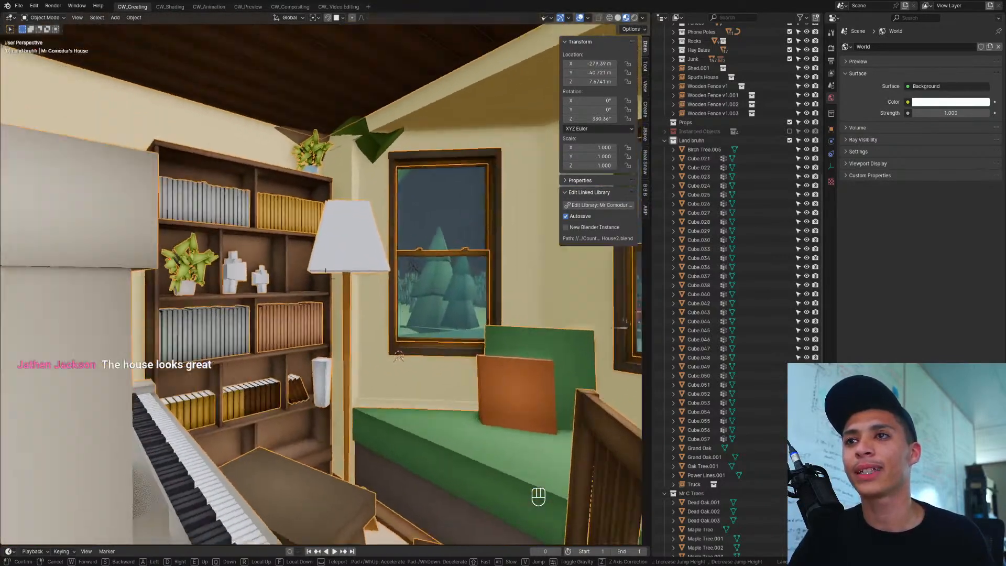
key(w)
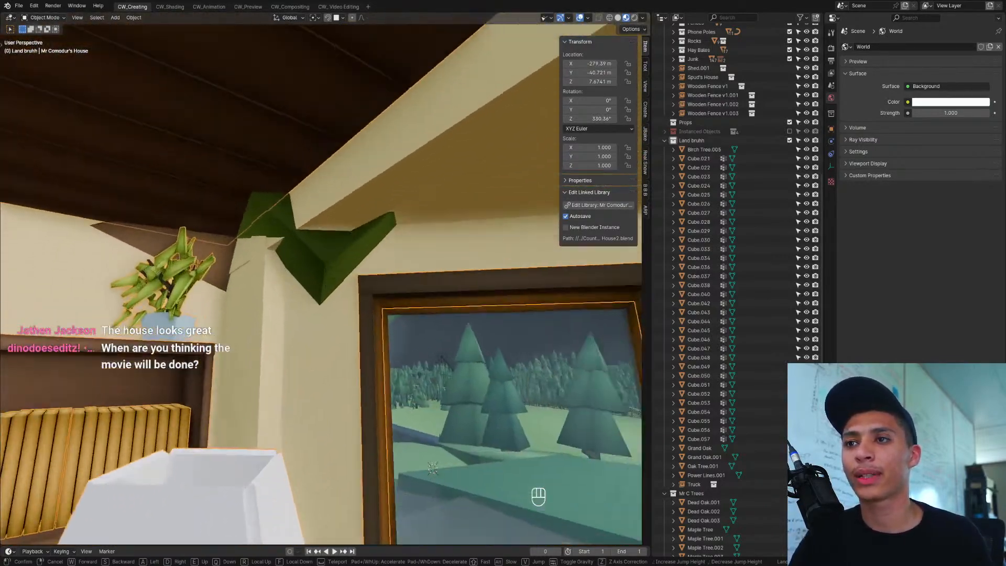
key(w)
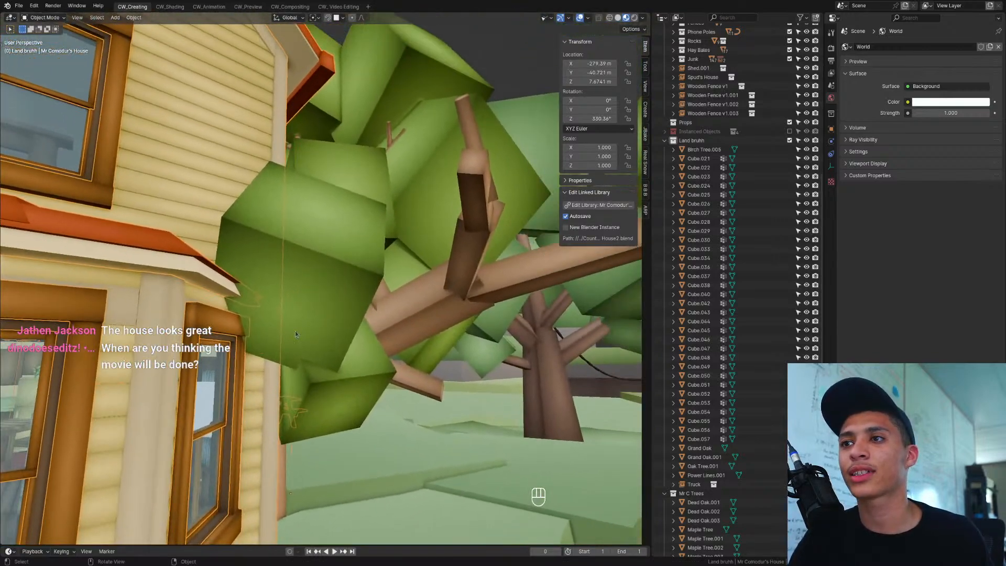
Step: In Grand Oak.001's mesh, move the leaf cube clipping into the house wall outward by about 1.35 m in X and -0.24 m in Y
click(320, 277)
click(320, 277)
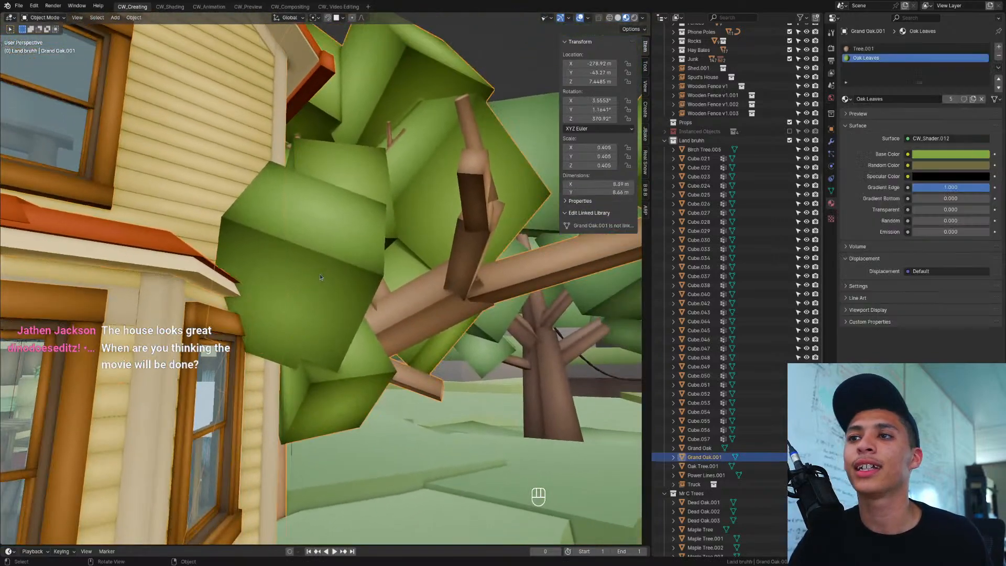
key(Tab)
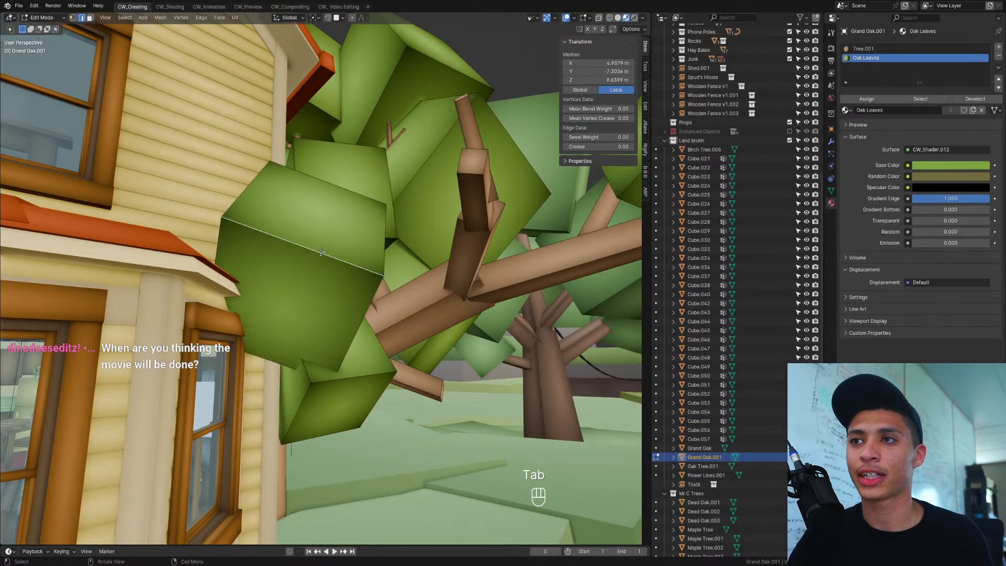
key(l)
scroll(321, 251, down, 5)
middle_drag(320, 251, 353, 286)
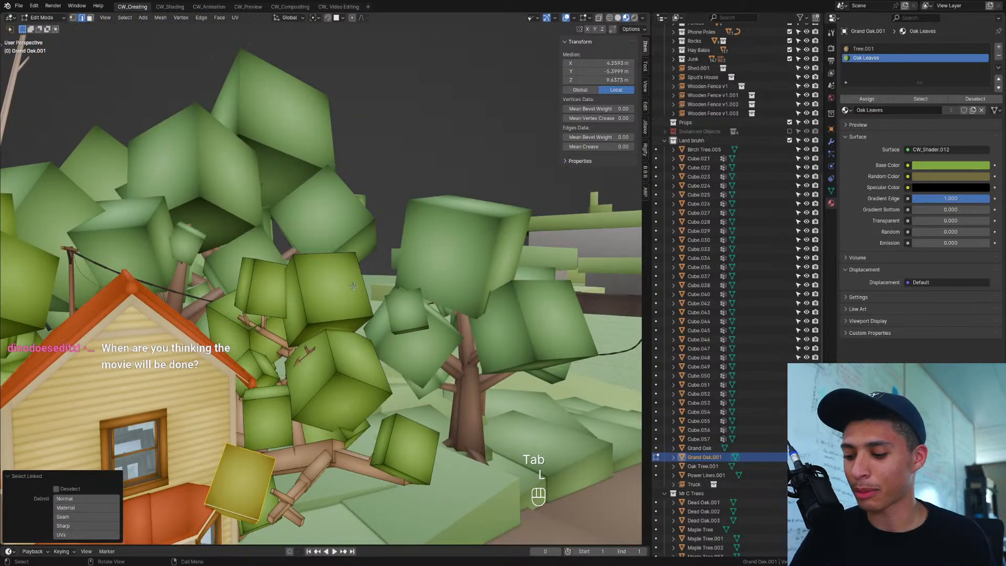
key(KP_Decimal)
key(g)
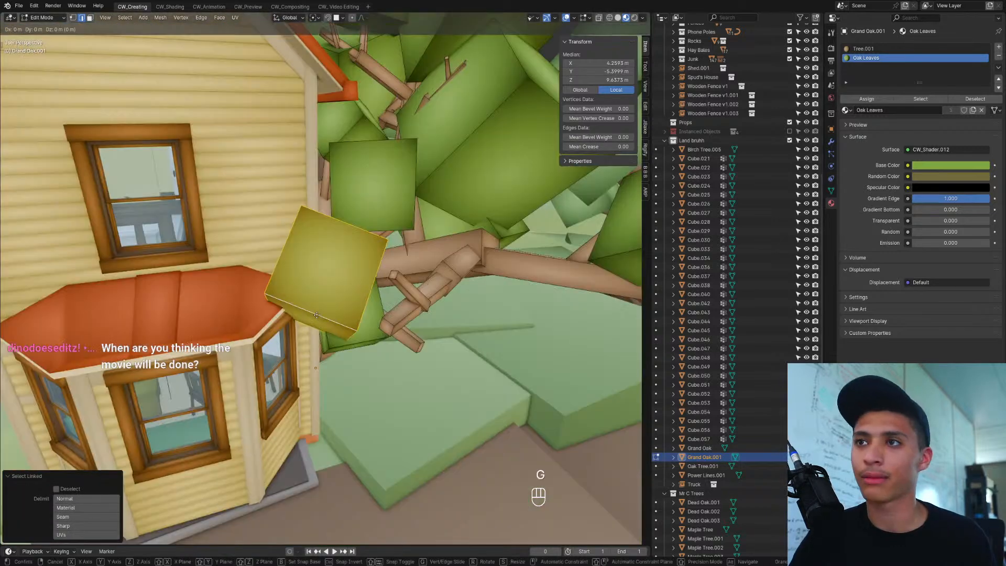
click(397, 359)
Step: Edge-slide the end face of the oak branch poking into the bay window roof by a factor of about -0.255
scroll(309, 309, up, 3)
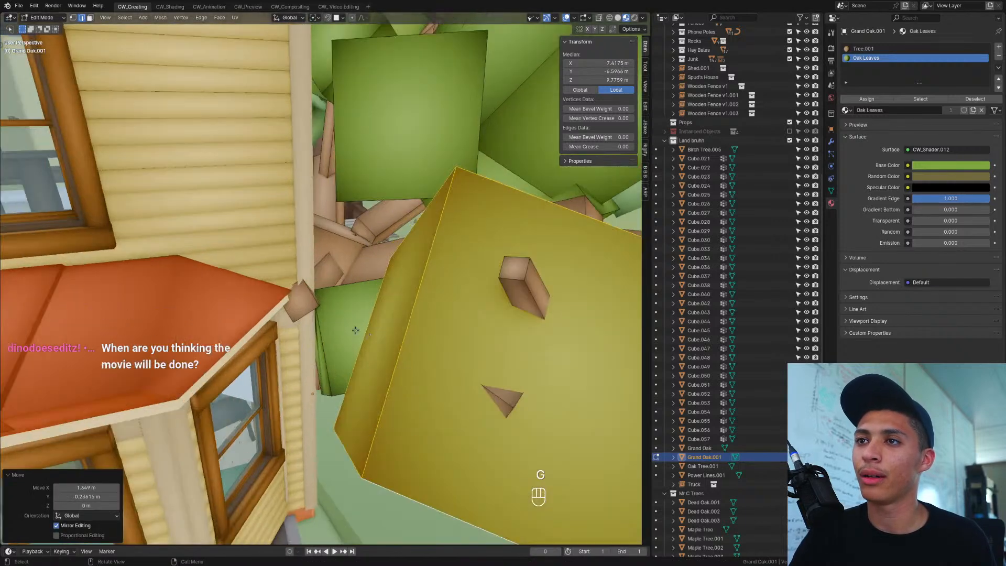
click(296, 302)
middle_drag(305, 301, 326, 311)
key(3)
click(300, 290)
key(KP_Decimal)
scroll(314, 330, down, 4)
scroll(320, 332, down, 4)
scroll(326, 311, down, 2)
scroll(326, 290, down, 1)
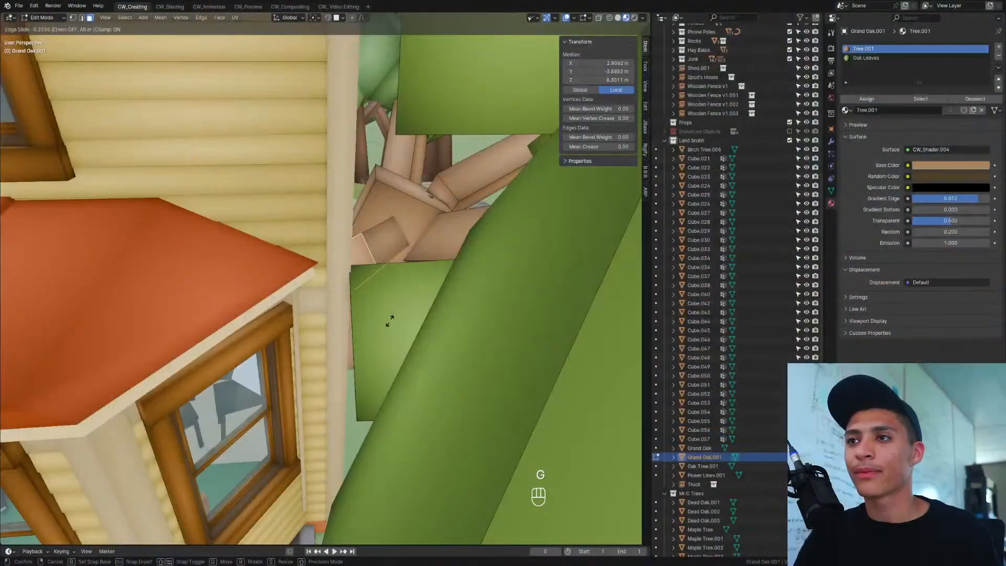
click(389, 321)
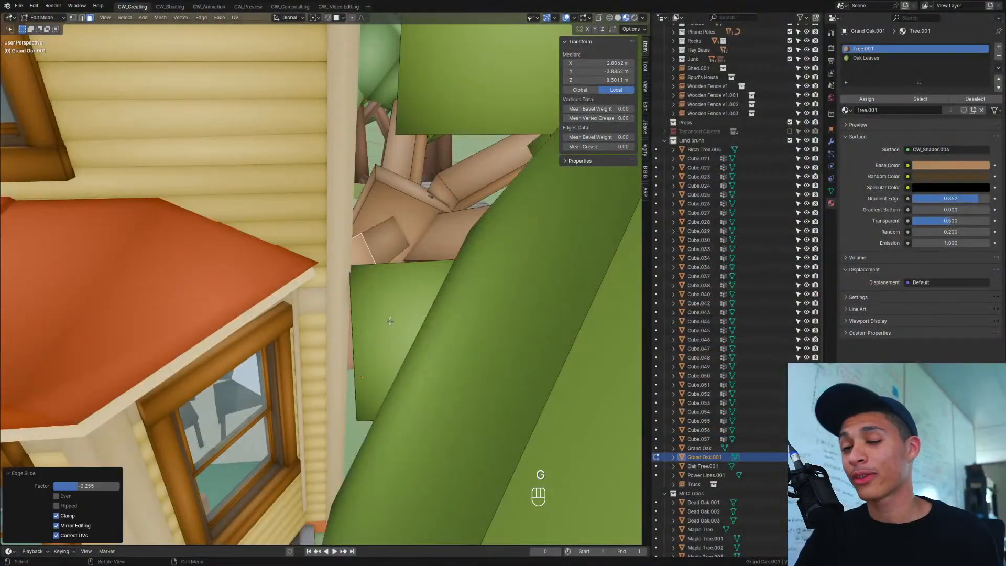
Step: Move the branch's end face away from the house horizontally, about 0.03 m in X and 0.135 m in Y
middle_drag(389, 320, 321, 294)
key(g)
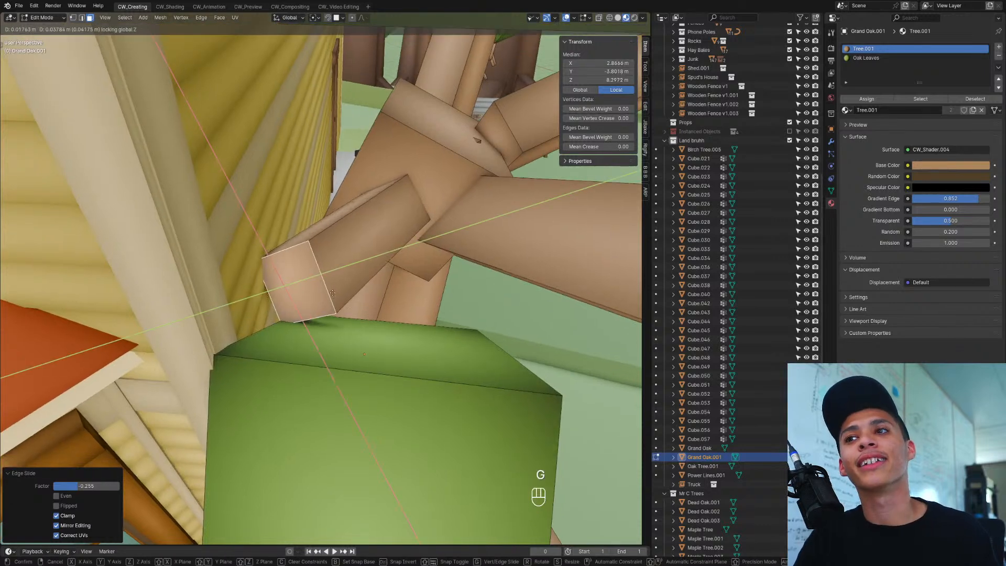
click(350, 288)
key(shift+z)
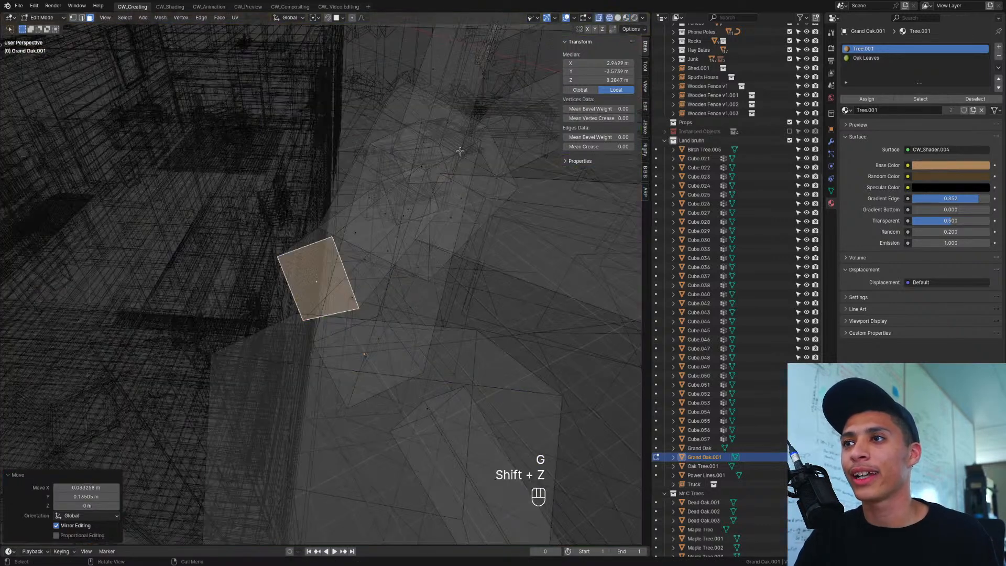
key(a)
click(415, 194)
key(shift+z)
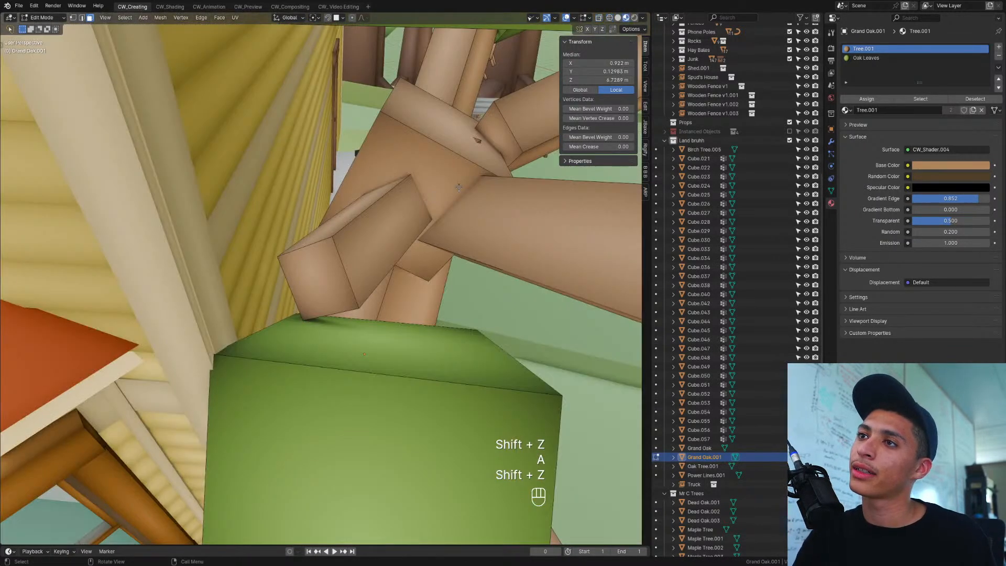
key(g)
right_click(464, 165)
key(shift+z)
mouse_move(479, 159)
middle_down()
mouse_move(414, 164)
mouse_move(447, 284)
mouse_move(592, 309)
mouse_move(426, 328)
mouse_move(453, 337)
mouse_move(462, 308)
middle_up()
key(z)
key(shift+z)
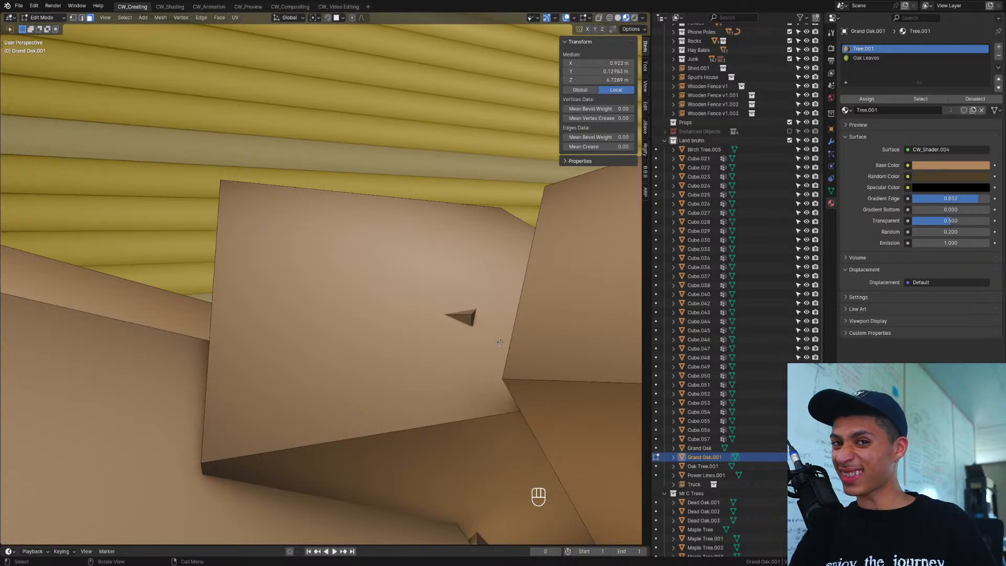
Step: Examine the small spike poking through the oak's upper trunk and the surrounding faces, and leave mesh editing
click(475, 316)
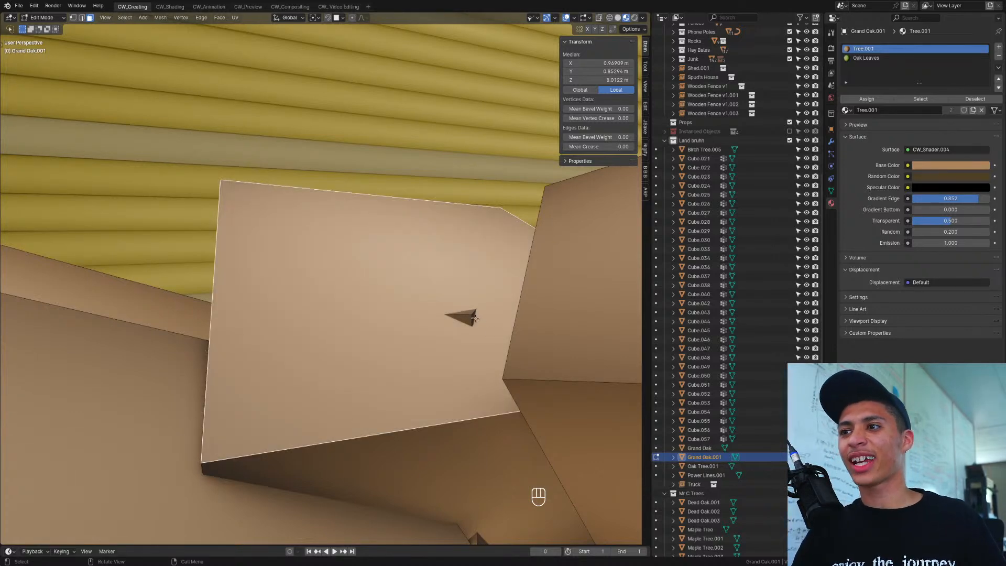
click(474, 317)
middle_drag(474, 318, 469, 257)
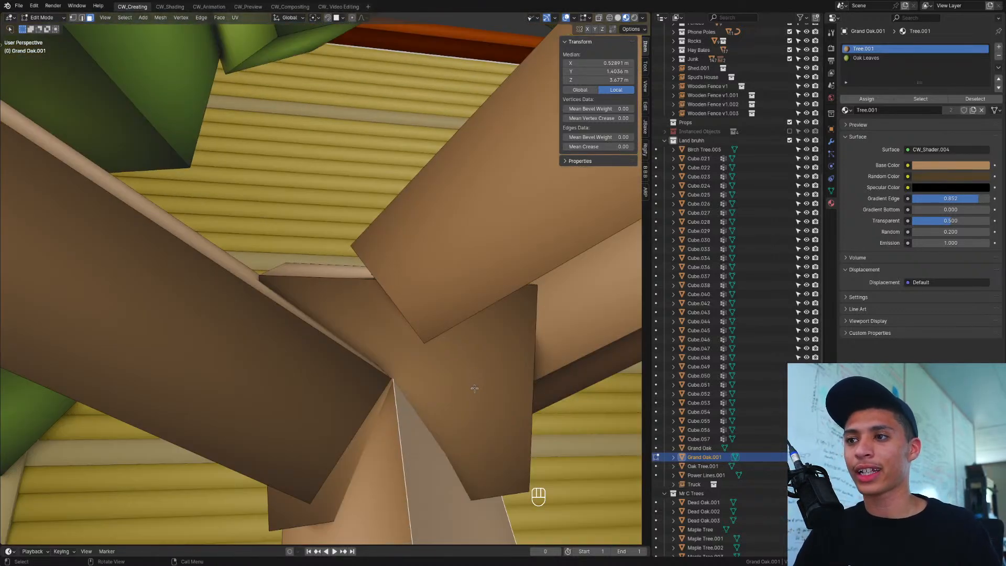
middle_drag(473, 388, 477, 415)
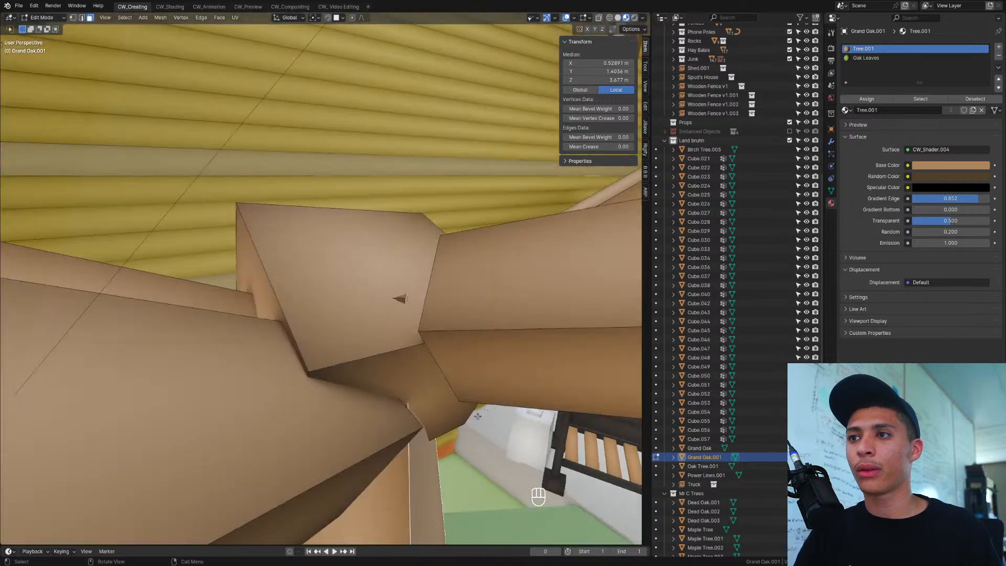
click(401, 293)
click(402, 297)
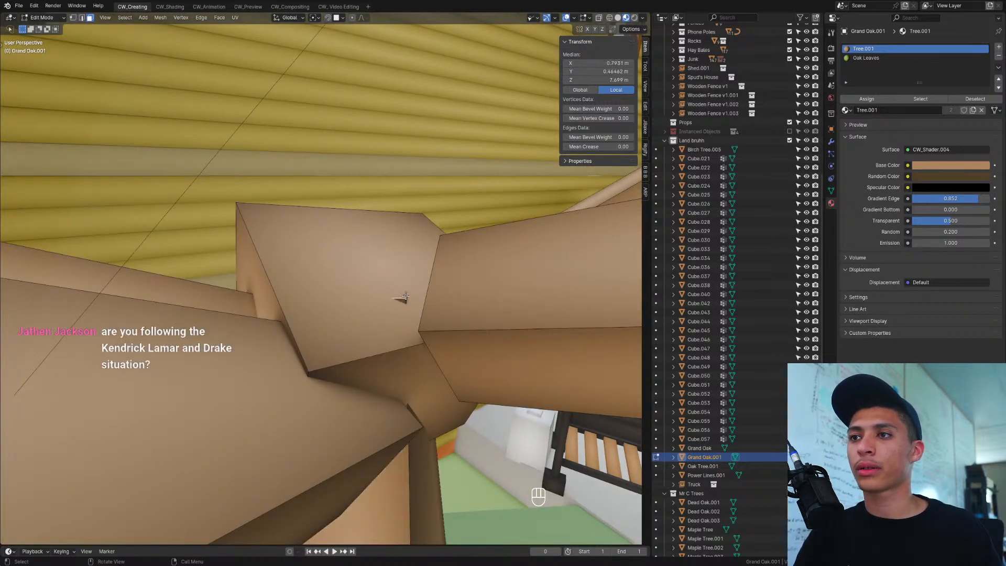
shift+middle_drag(271, 317, 415, 358)
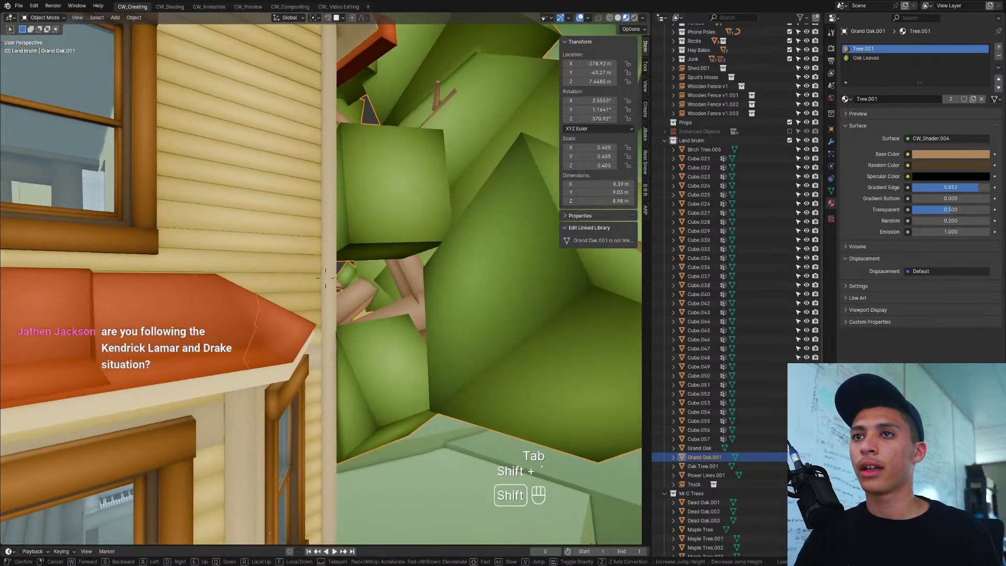
Step: Fly through the bay window room and around the outside of the house to check the oak's leaves and branches for clipping
key(shift+grave)
key(w)
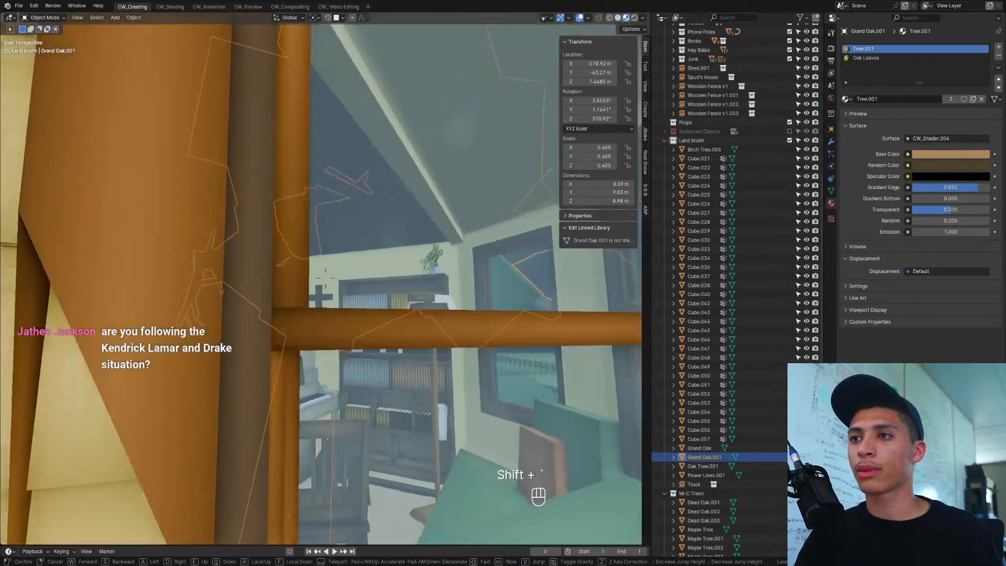
key(w)
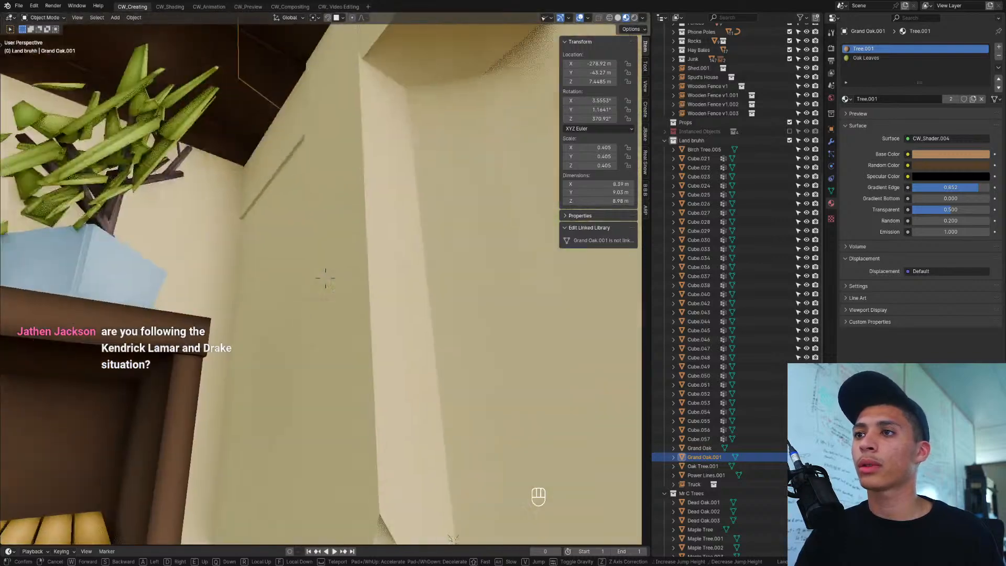
key(shift+w)
key(shift+s)
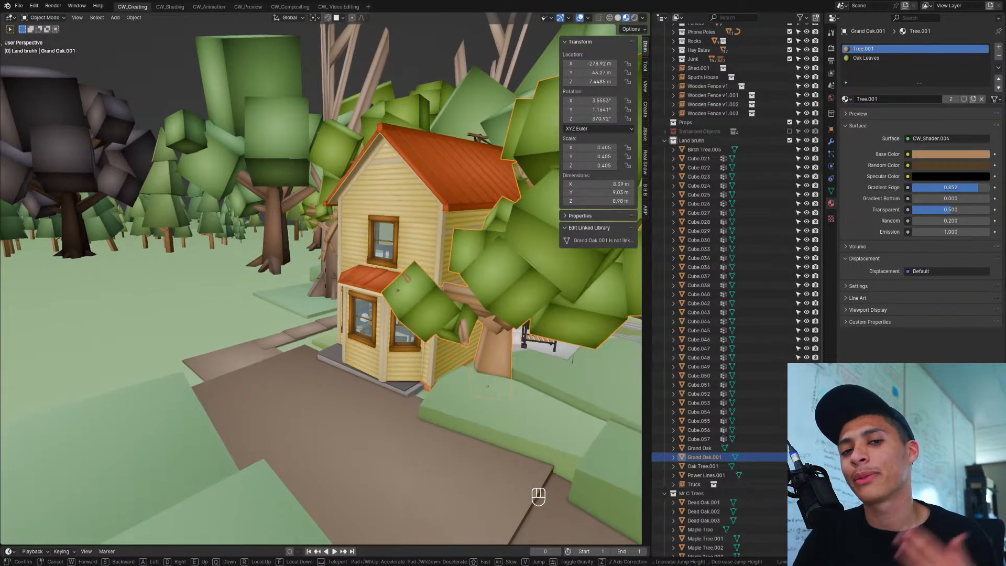
key(w)
key(w)
key(shift+a)
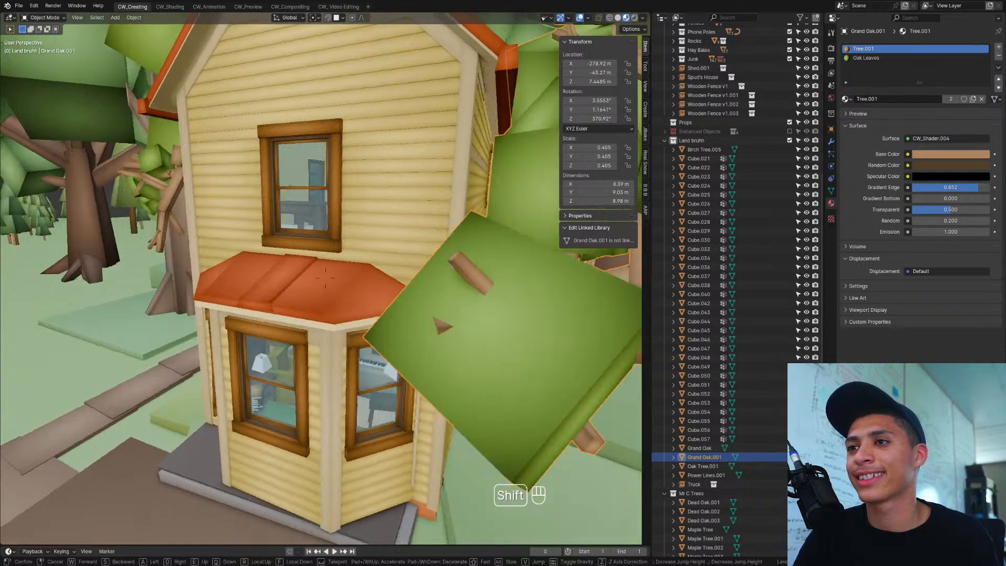
key(w)
key(shift+w)
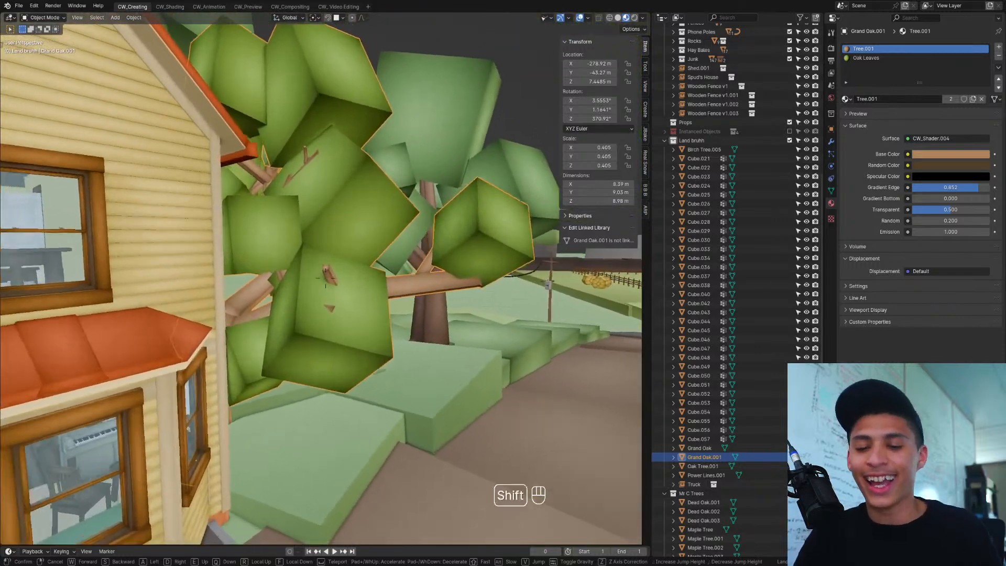
Step: Select the whole oak leaf block beside the bay window; move it up about 0.237 m and horizontally about 0.07 m in X and -0.17 m in Y
key(Tab)
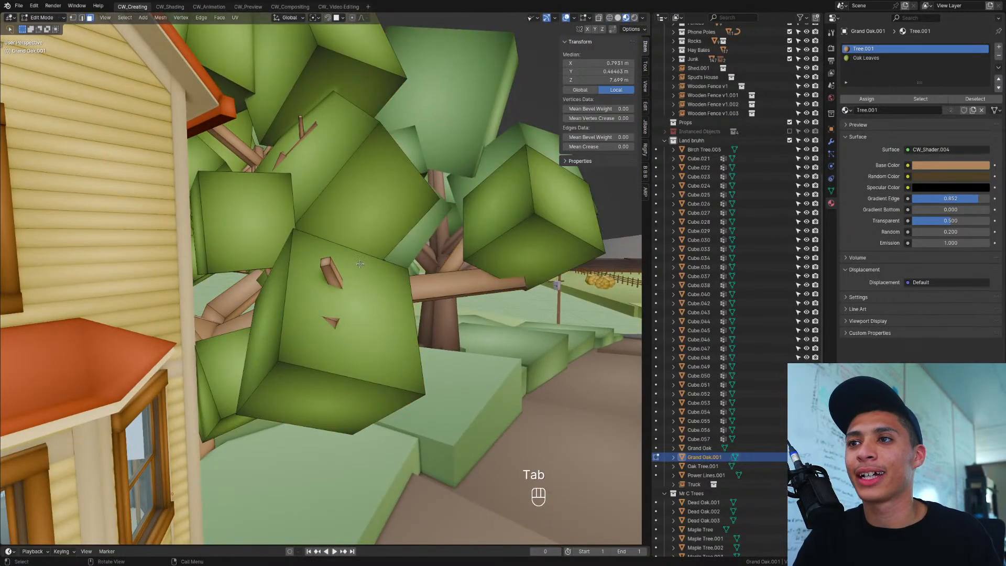
click(362, 303)
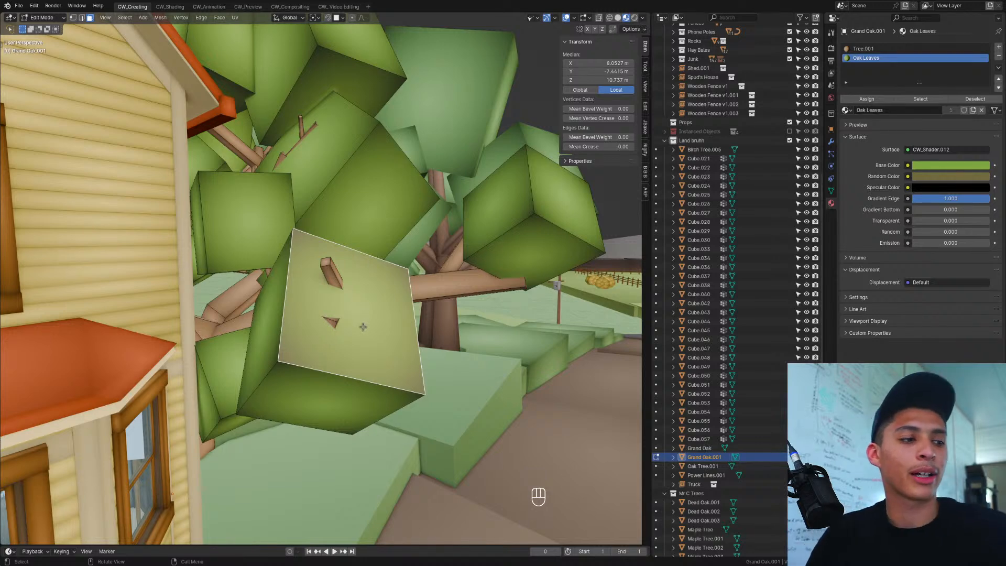
key(l)
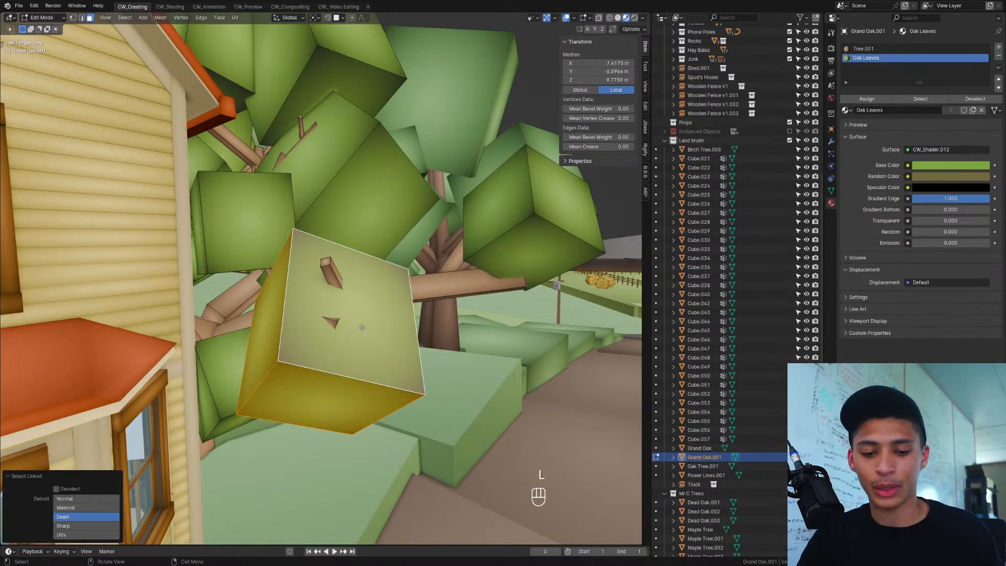
key(g)
key(z)
click(350, 300)
key(g)
key(shift+z)
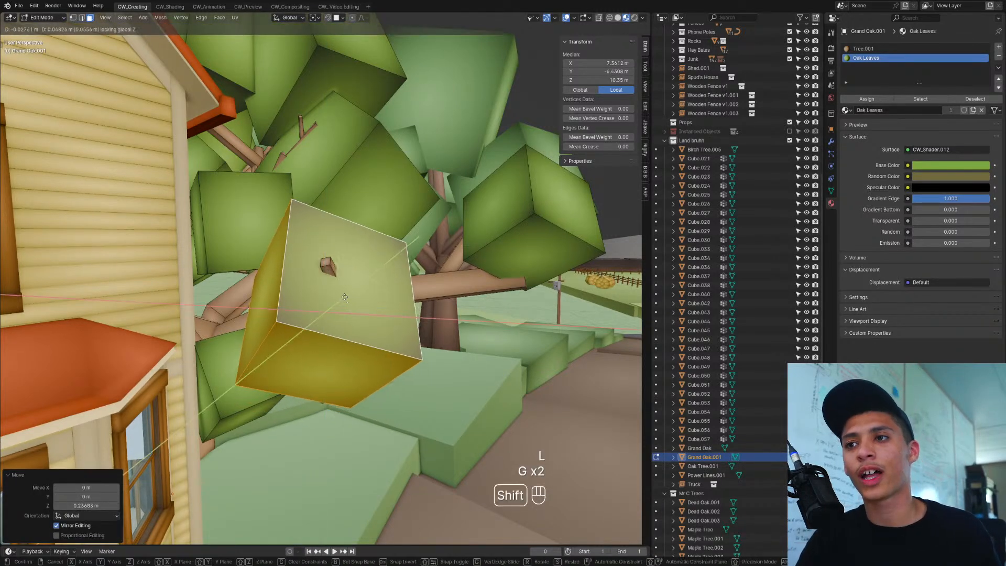
click(351, 307)
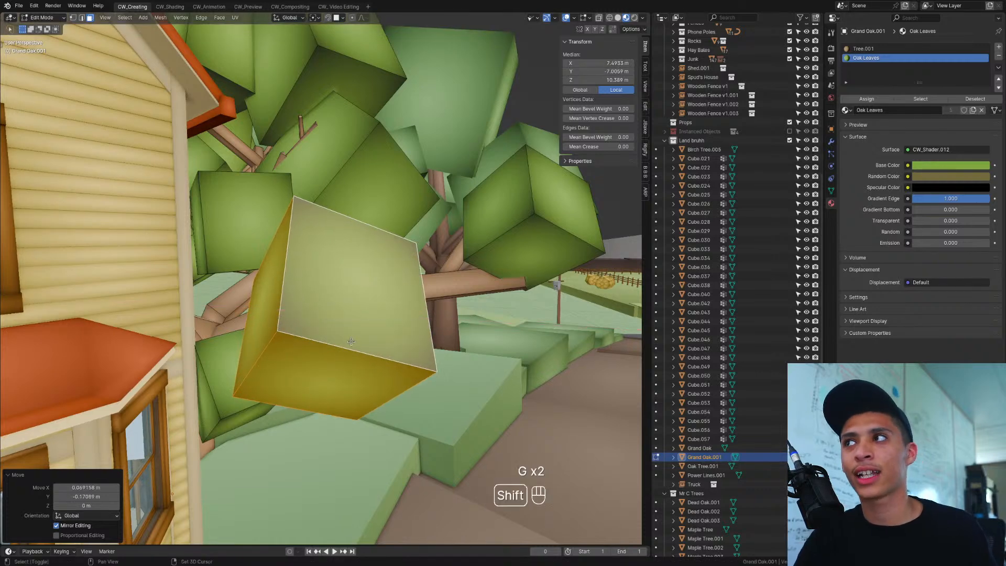
Step: Raise the leaf block about 0.124 m and rotate it to a new angle beside the house, finishing with mesh editing closed and the file saved
key(shift+grave)
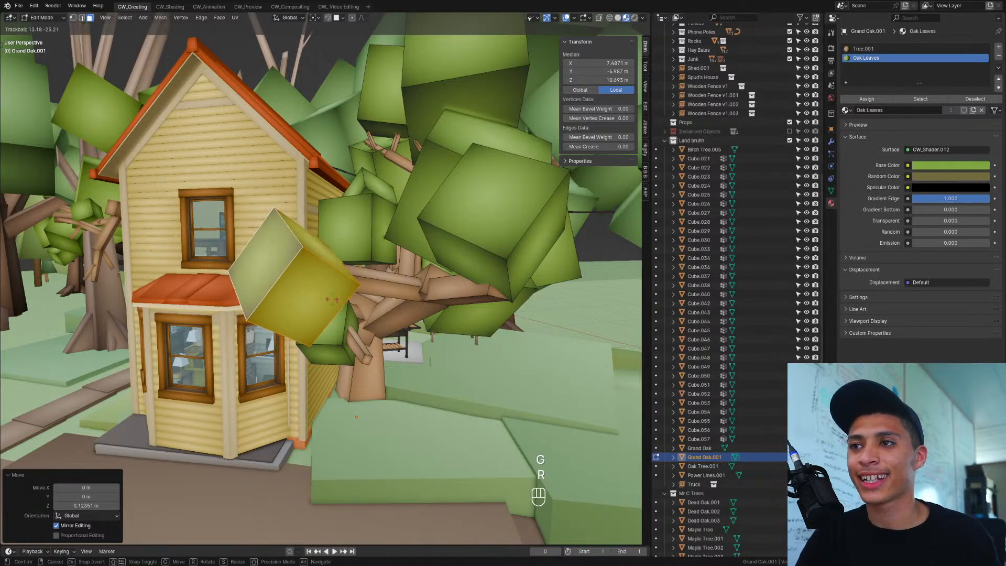
click(317, 282)
click(424, 233)
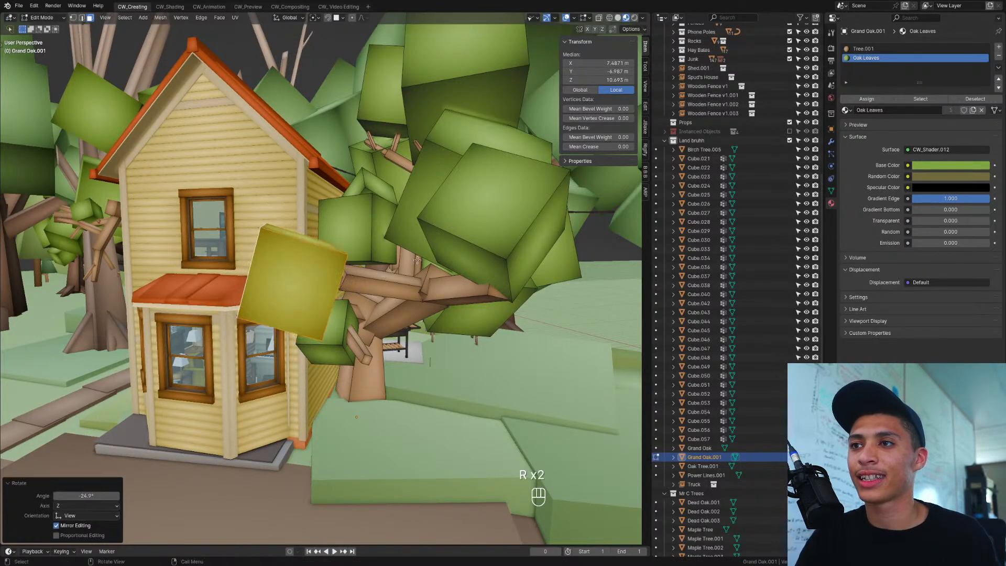
middle_drag(423, 234, 519, 344)
key(Tab)
scroll(520, 343, down, 10)
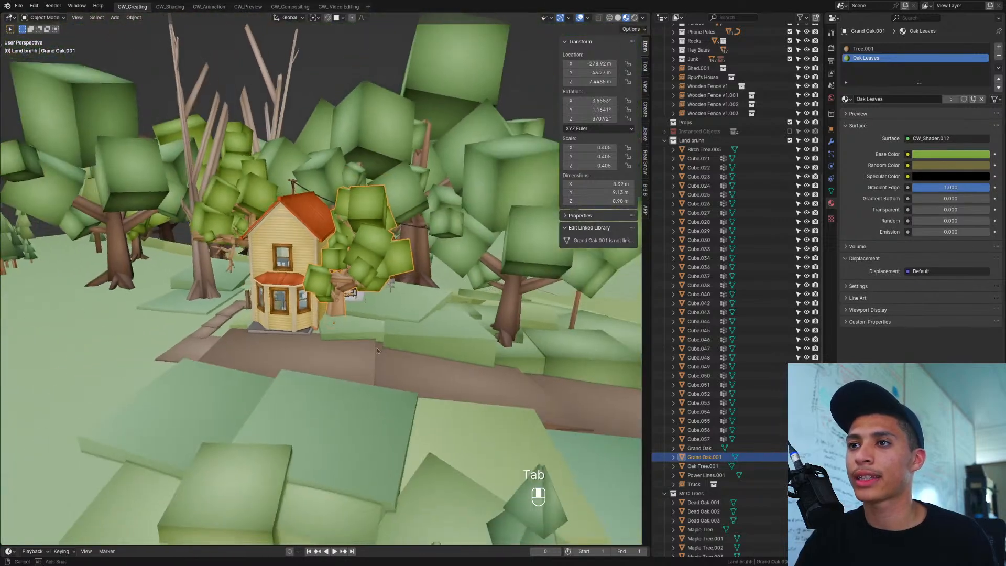
middle_drag(379, 350, 342, 312)
key(ctrl+s)
Step: Lower the roadside corner vertex of the ground block Cube.055 near the house by about 0.853 m along Z
scroll(252, 411, up, 4)
click(261, 344)
click(261, 344)
key(Tab)
scroll(308, 348, up, 2)
key(g)
middle_click(343, 330)
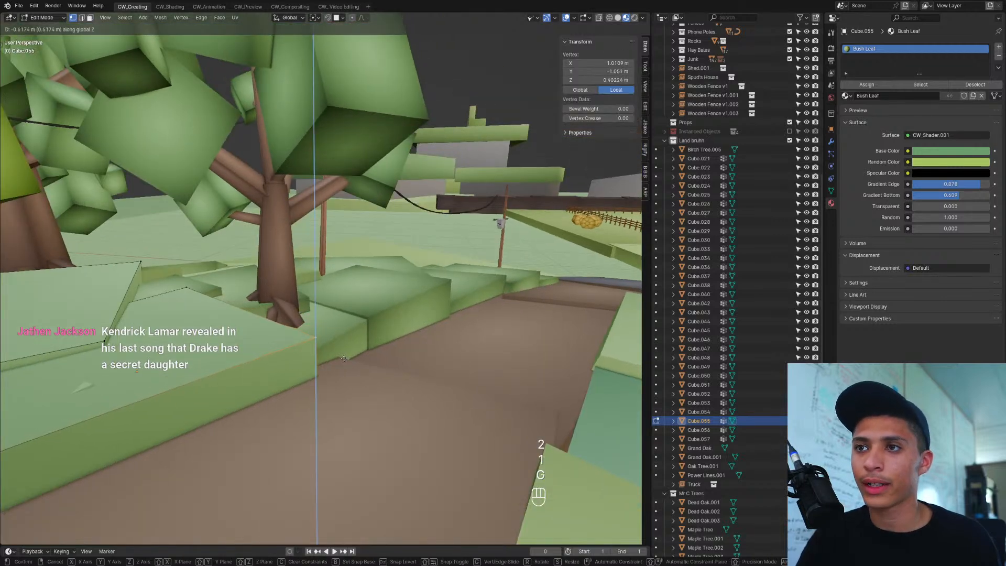
click(344, 366)
key(Tab)
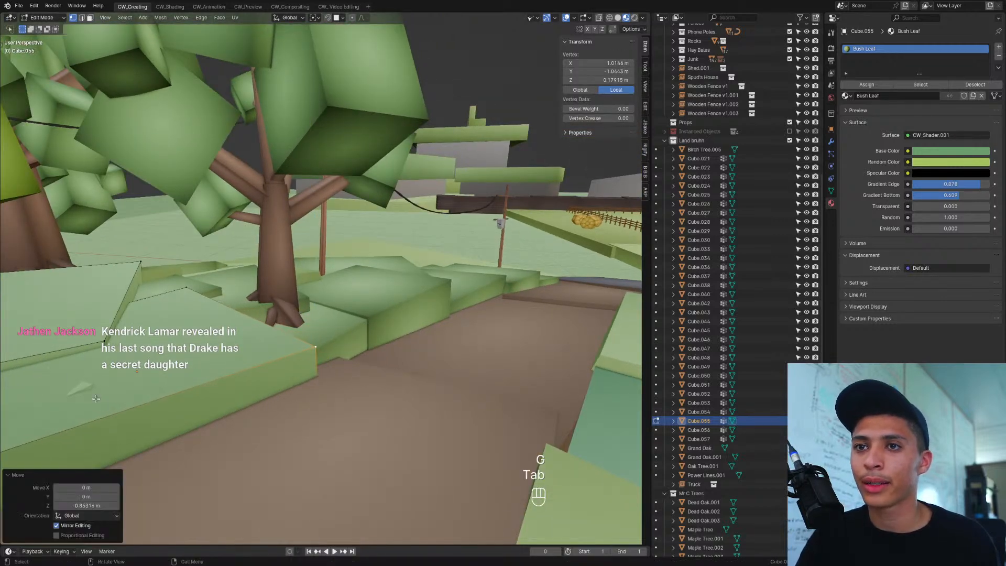
Step: Slide the vertex of ground block Cube.054 that pokes through the neighbouring block along its edge, and save the file
click(89, 387)
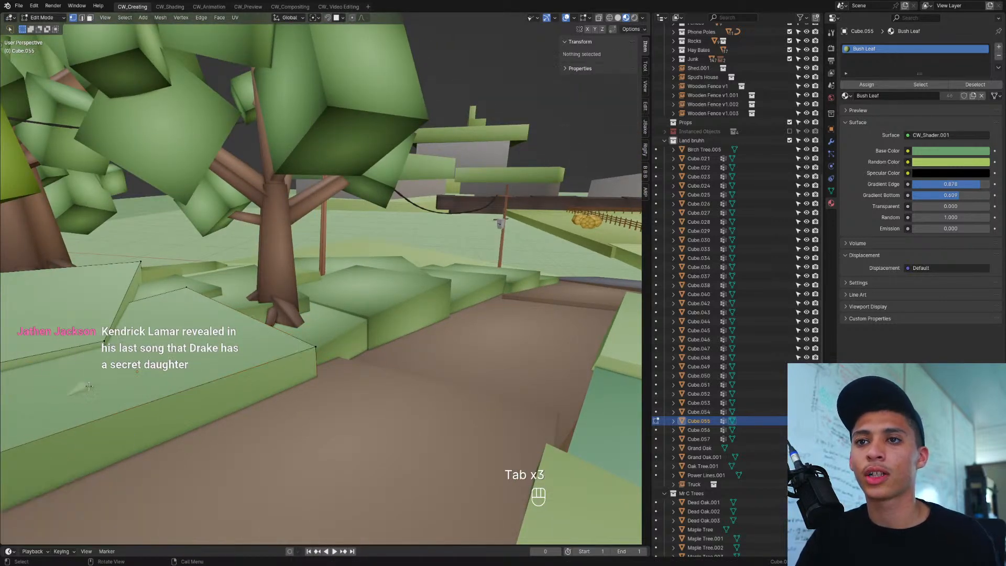
shift+middle_drag(151, 399, 349, 374)
key(Tab)
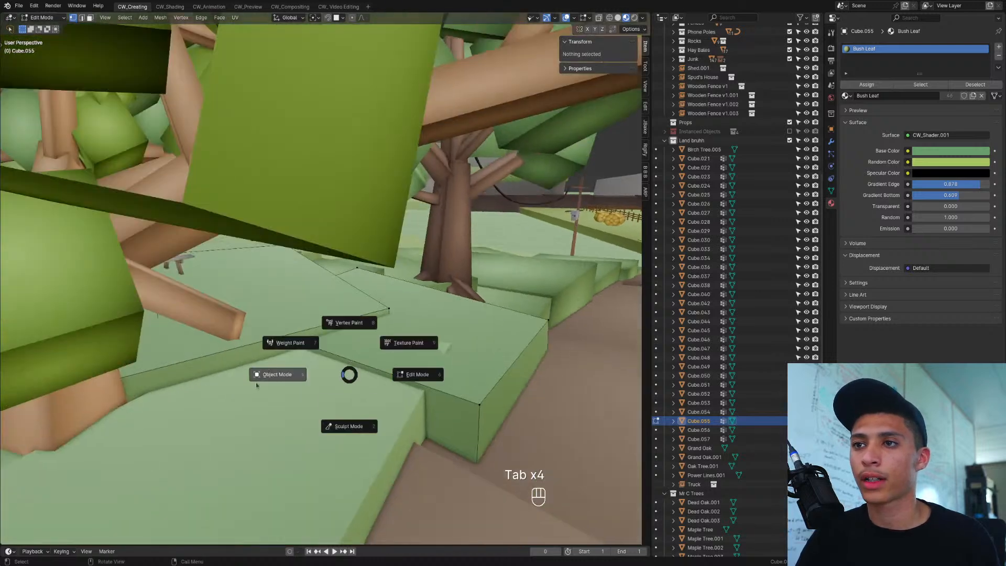
click(262, 377)
key(Tab)
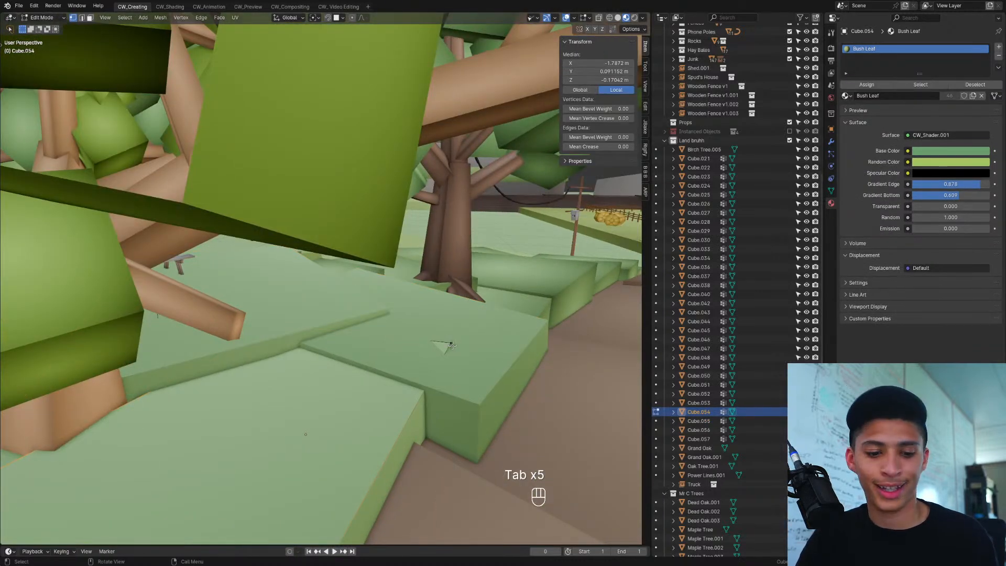
key(g)
key(g)
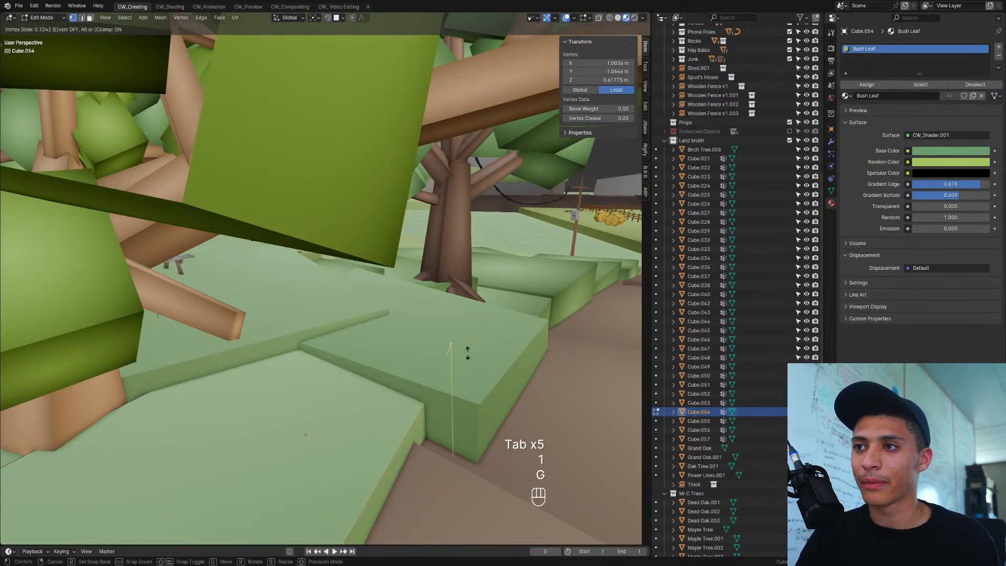
click(435, 391)
key(Tab)
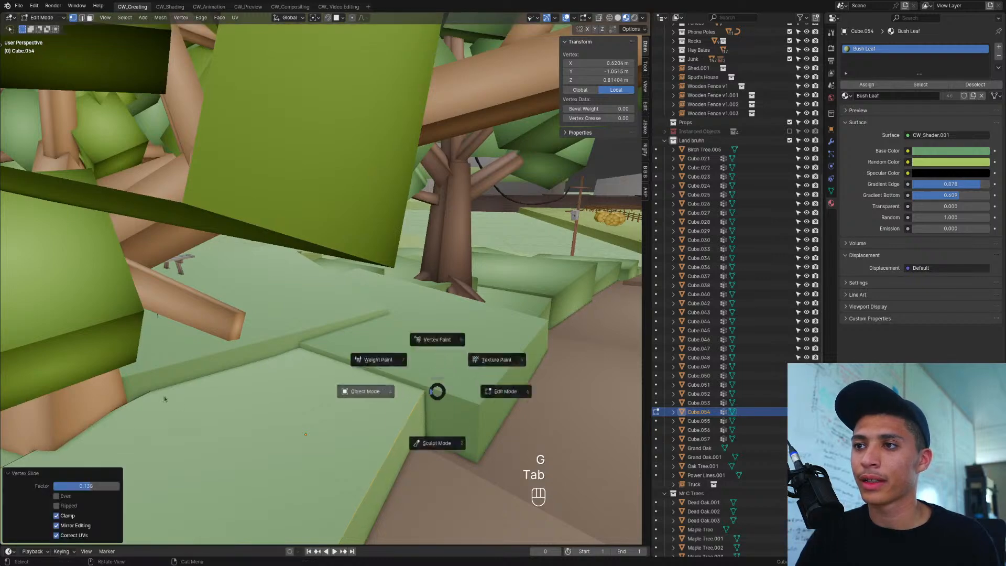
click(365, 392)
scroll(358, 402, down, 6)
middle_drag(357, 404, 384, 270)
key(ctrl+s)
Step: Delete the three pine trees nearest the house from the bushes by the road, by removing their vertices in Pine_Tree.001 Duplicator
scroll(338, 384, down, 4)
middle_drag(338, 385, 262, 362)
scroll(263, 362, up, 2)
scroll(371, 276, down, 2)
middle_drag(370, 276, 449, 236)
middle_drag(456, 337, 439, 371)
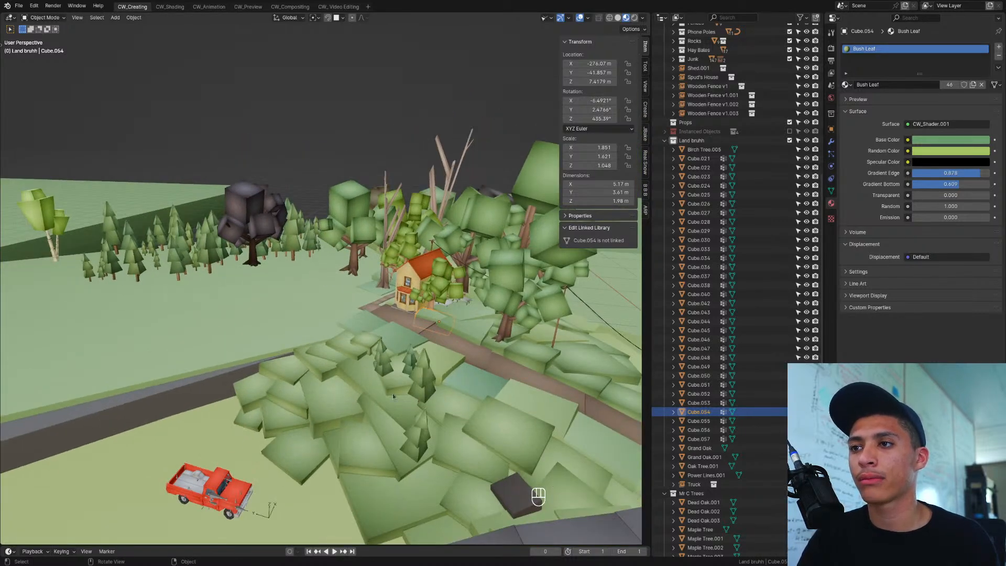
click(424, 394)
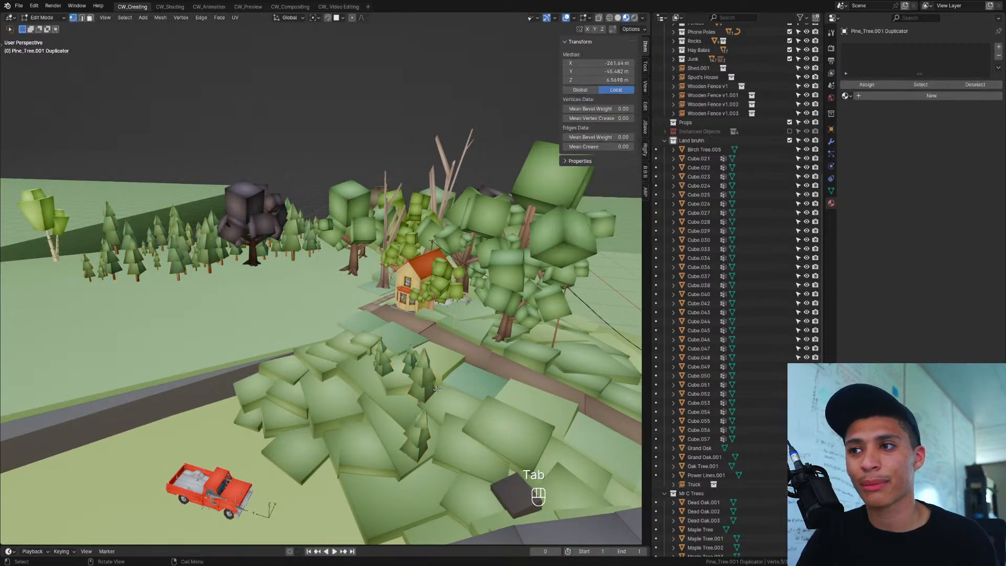
key(shift+z)
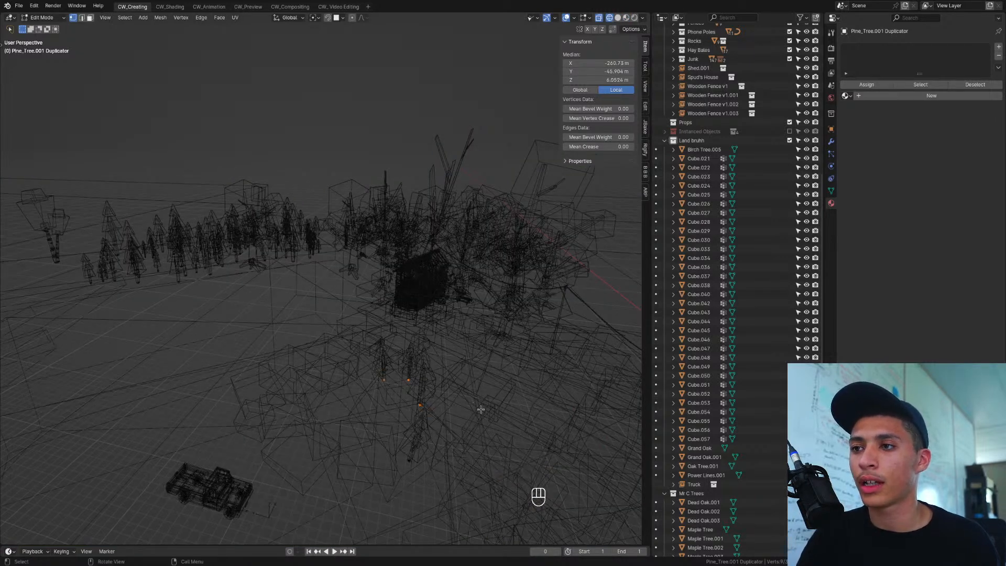
key(Tab)
key(shift+z)
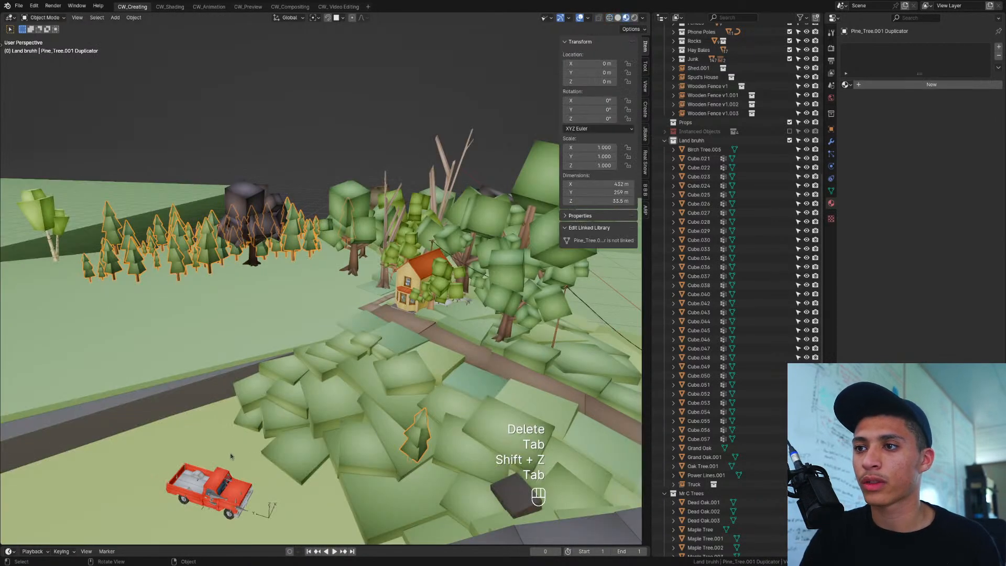
Step: Fly into the house and examine the view of the road, bushes and remaining pine through the bay window
middle_drag(230, 457, 196, 433)
key(shift+grave)
key(w)
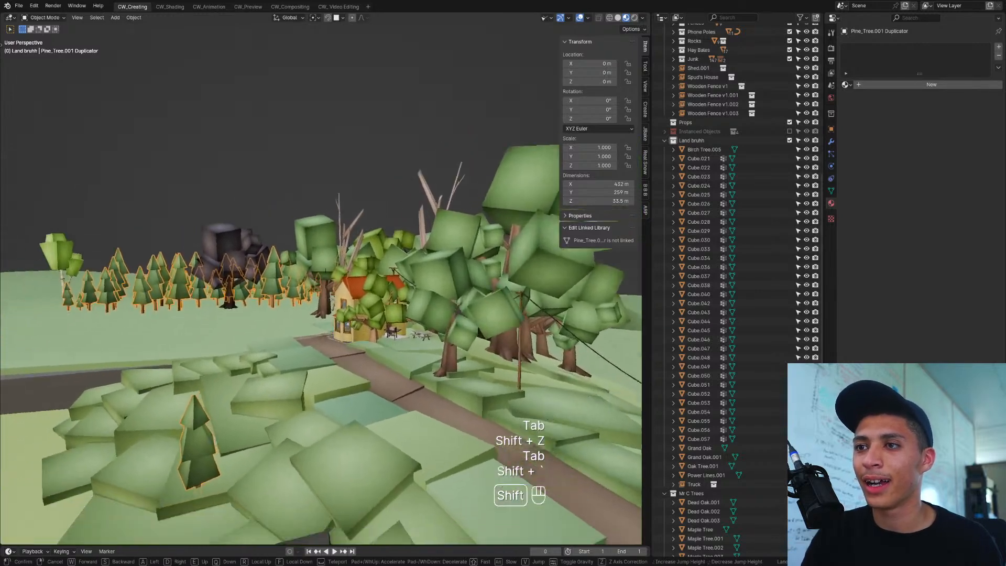
key(w)
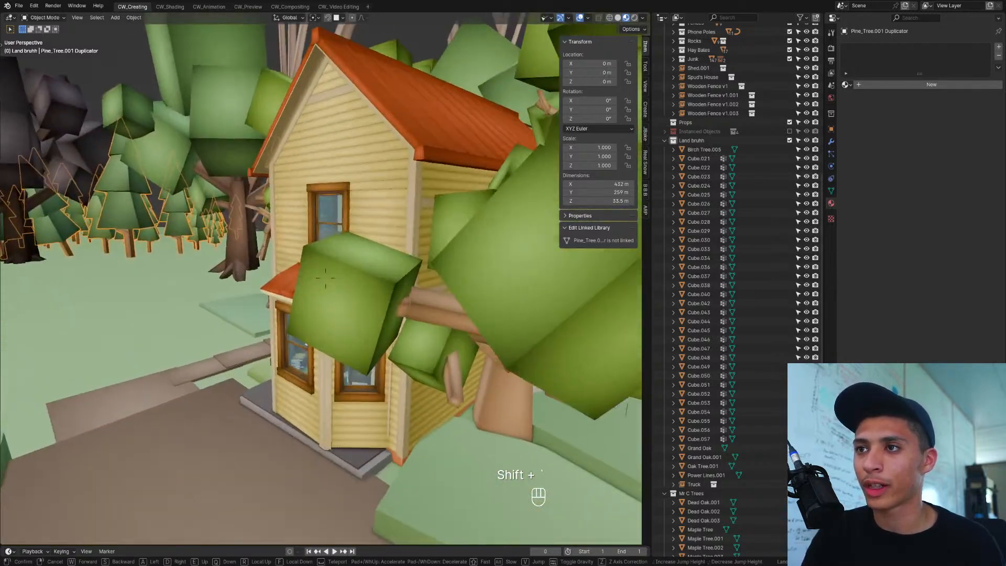
key(w)
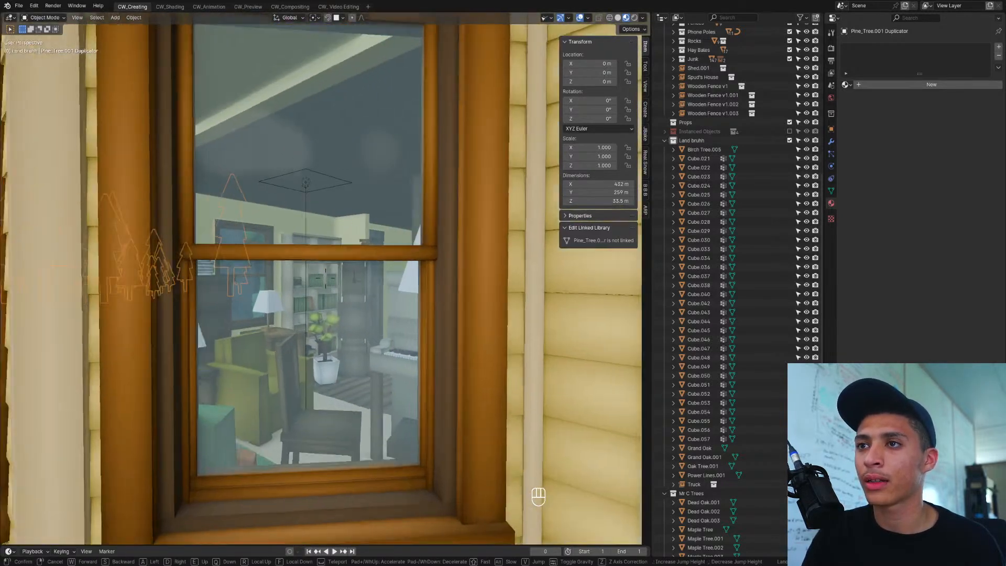
key(w)
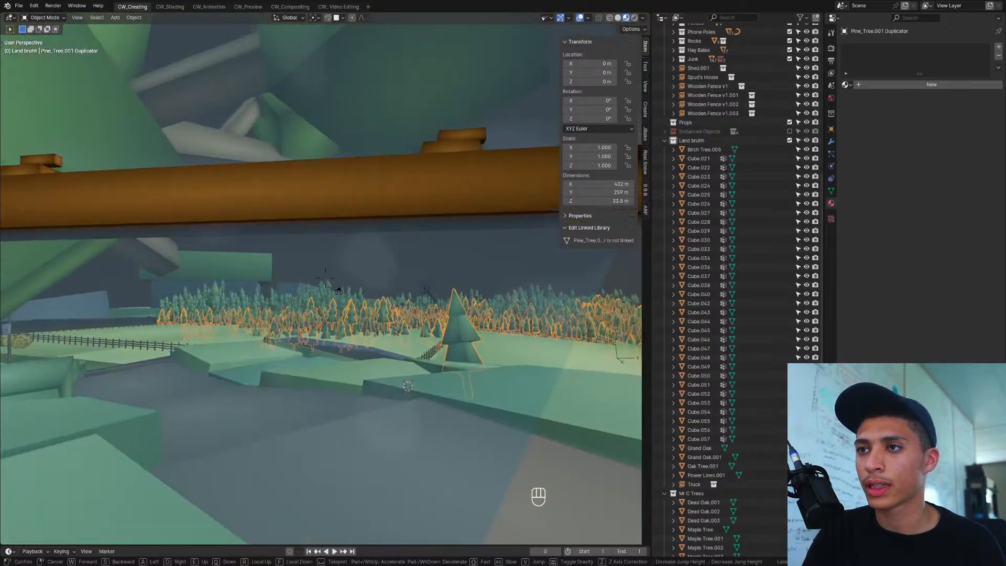
key(s)
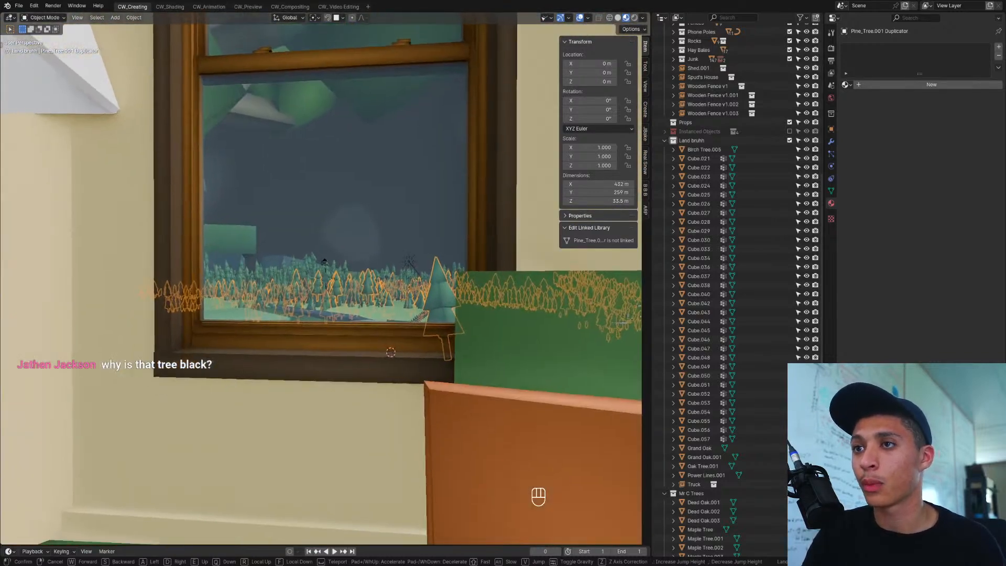
key(d)
key(e)
key(a)
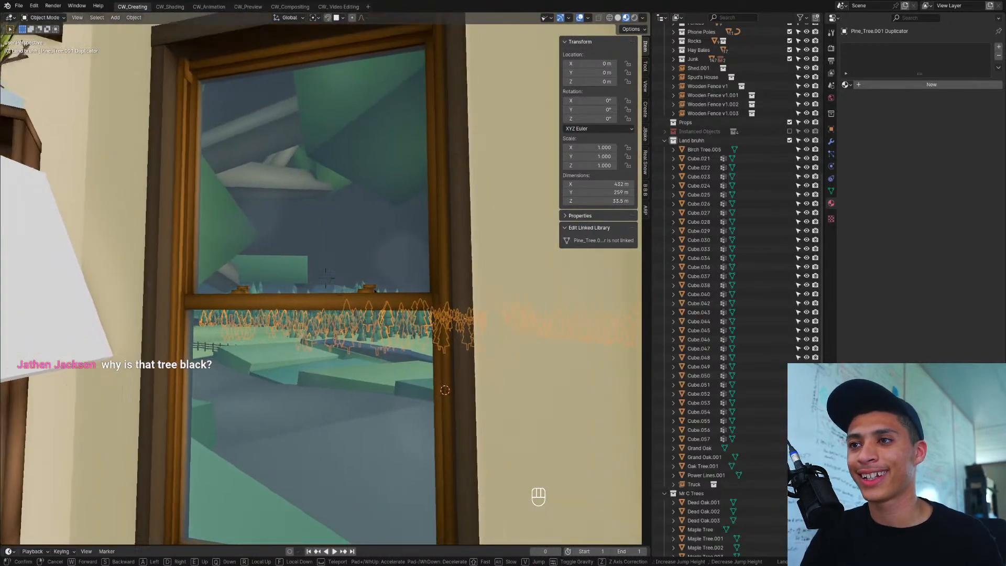
key(a)
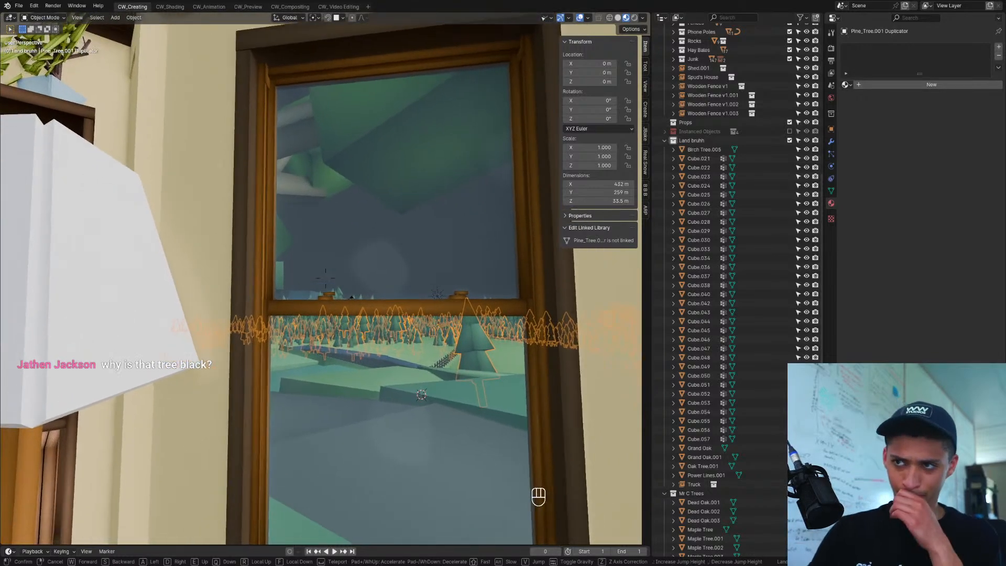
key(w)
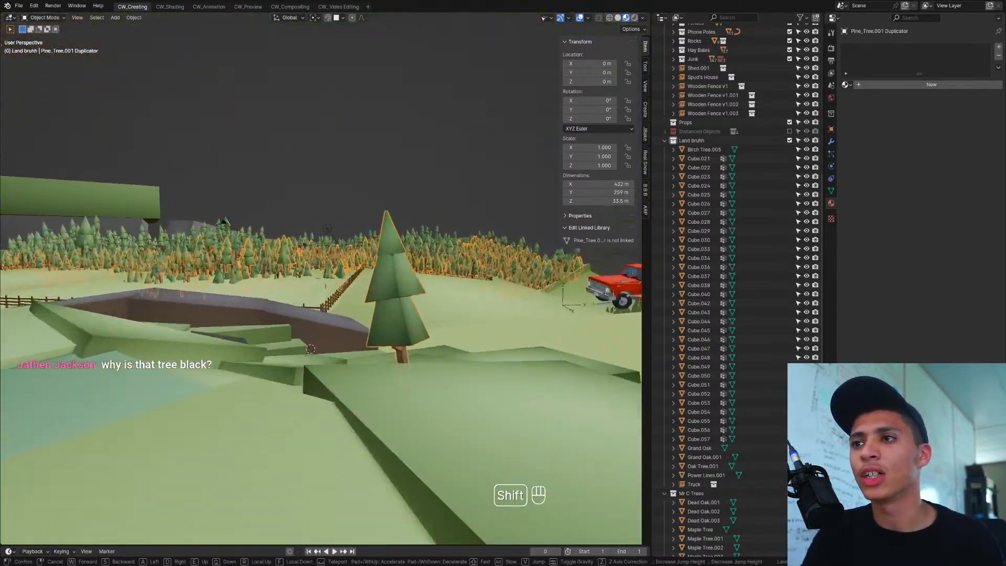
Step: Fly across to the dark maple standing among the pine trees and examine its leaves and trunk up close
key(s)
key(w)
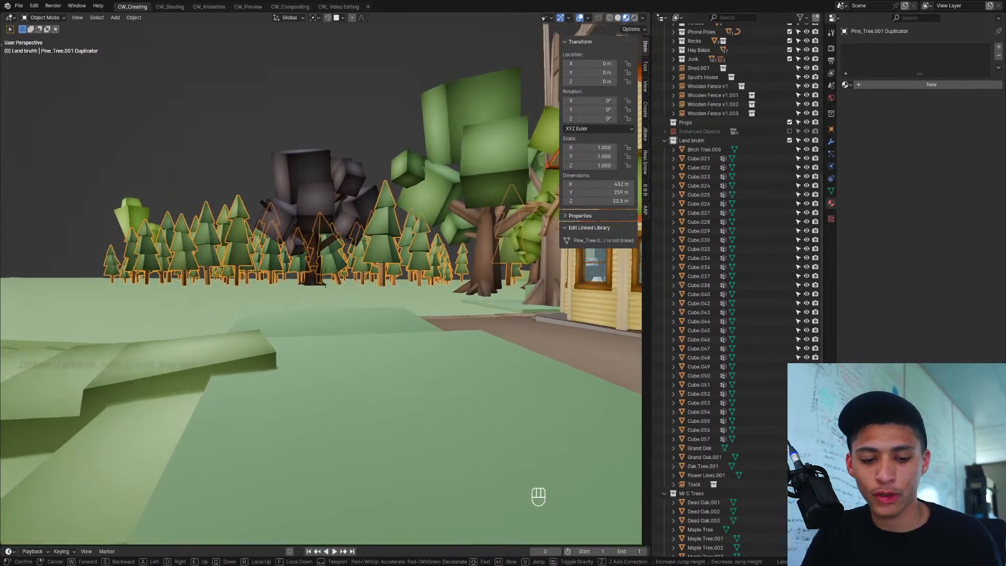
key(shift)
key(w)
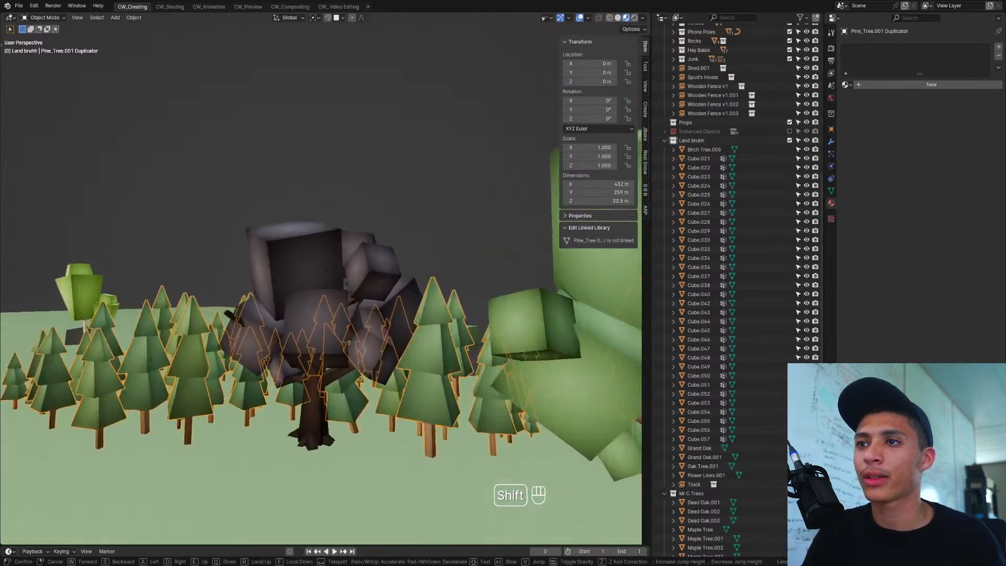
key(s)
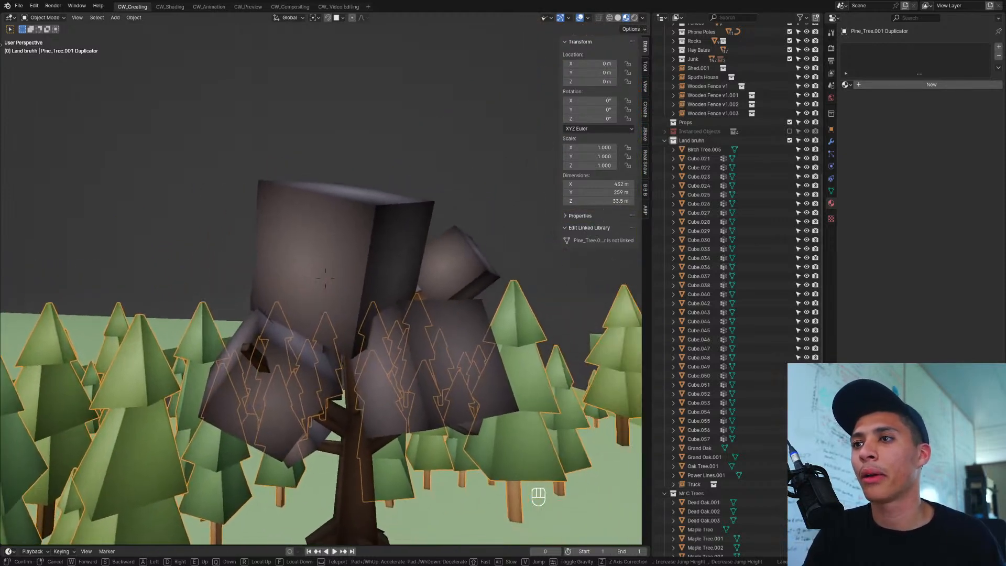
key(w)
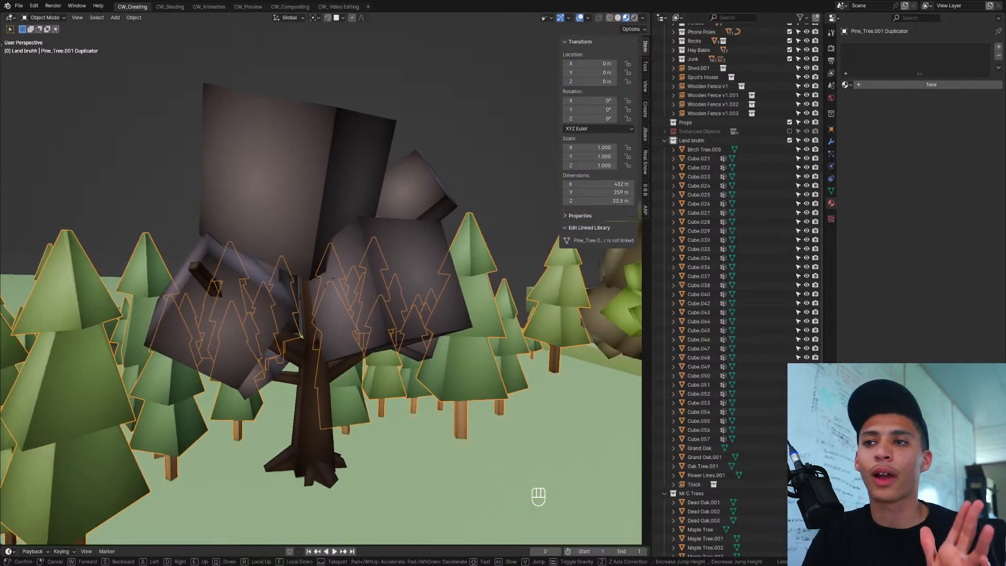
key(shift+s)
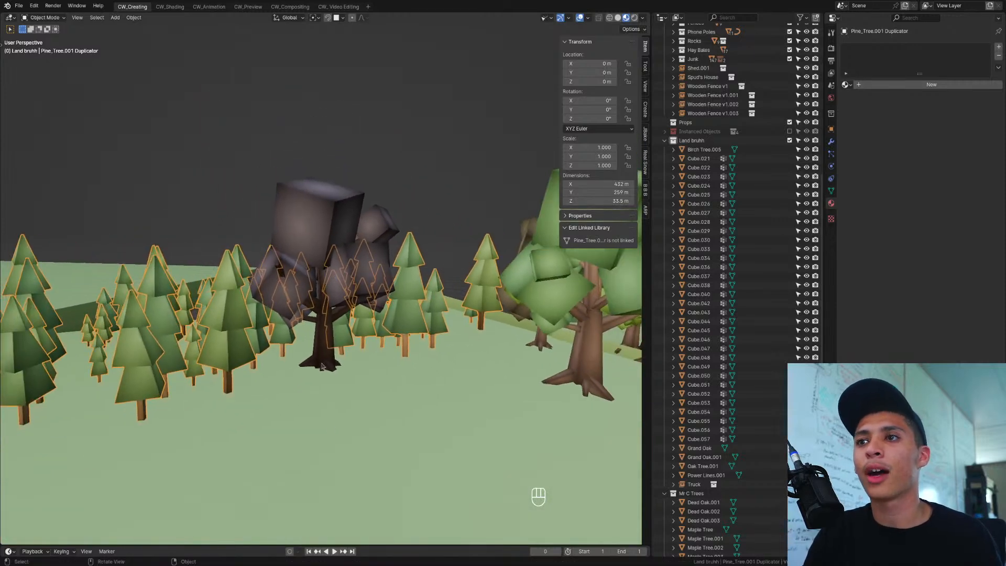
Step: Brighten the dark maple's base colors, setting Maple Leaves to a value of about 0.308 and Maple Tree Bark to about 0.336
click(382, 219)
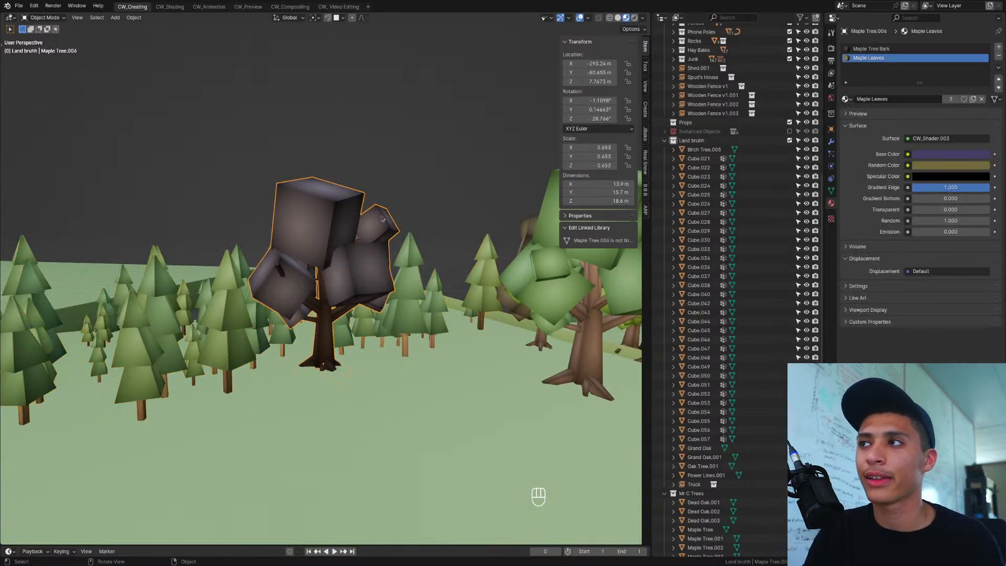
click(946, 153)
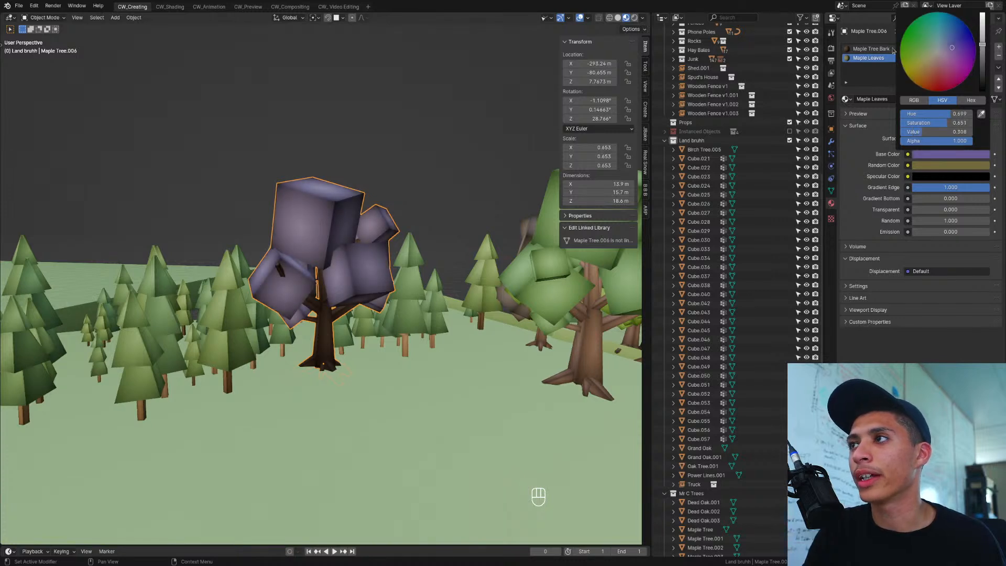
click(882, 49)
click(953, 154)
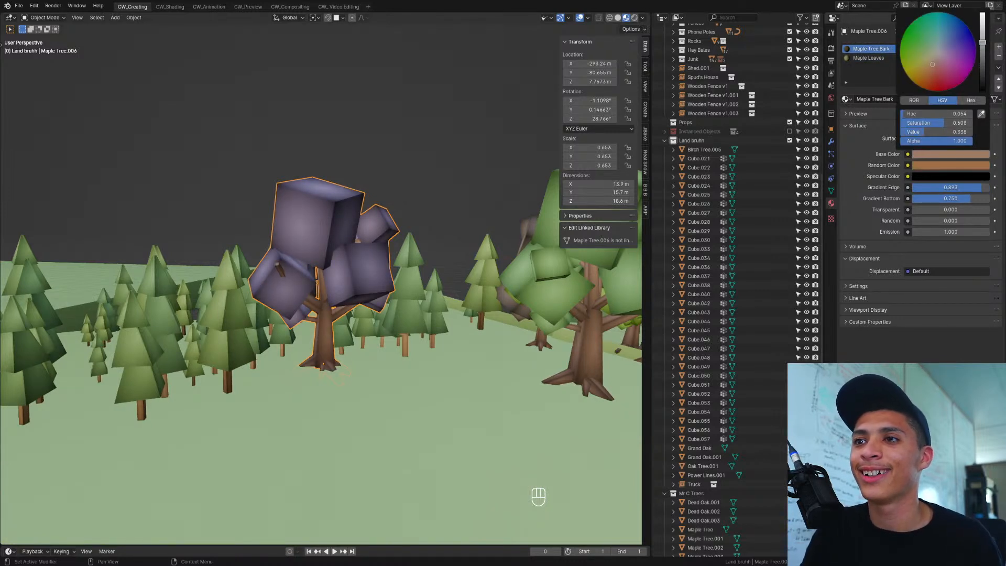
Step: Brighten the Maple Leaves material's Random Color to a lighter yellow on the greyish maple behind the house
key(shift+grave)
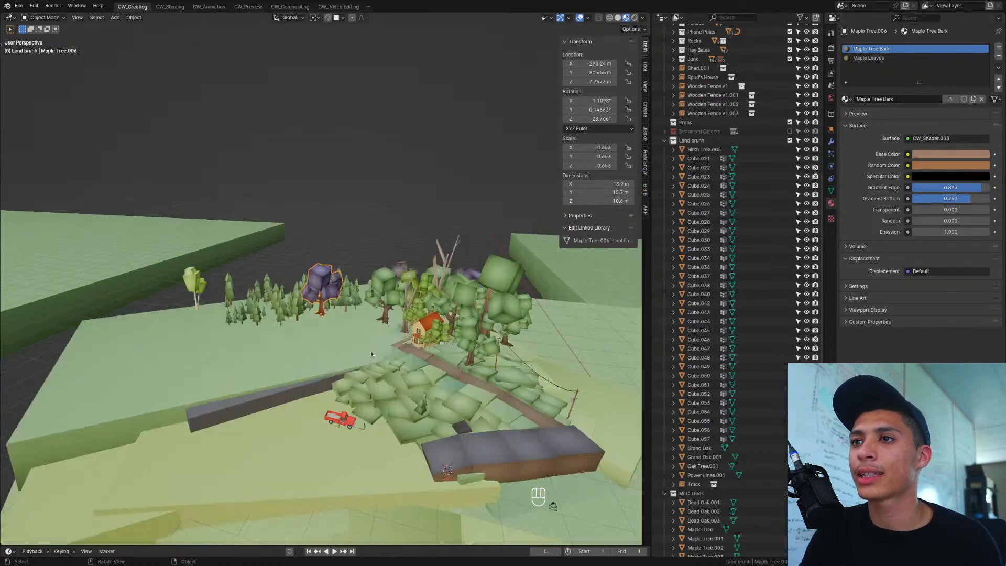
key(shift+w)
key(shift+e)
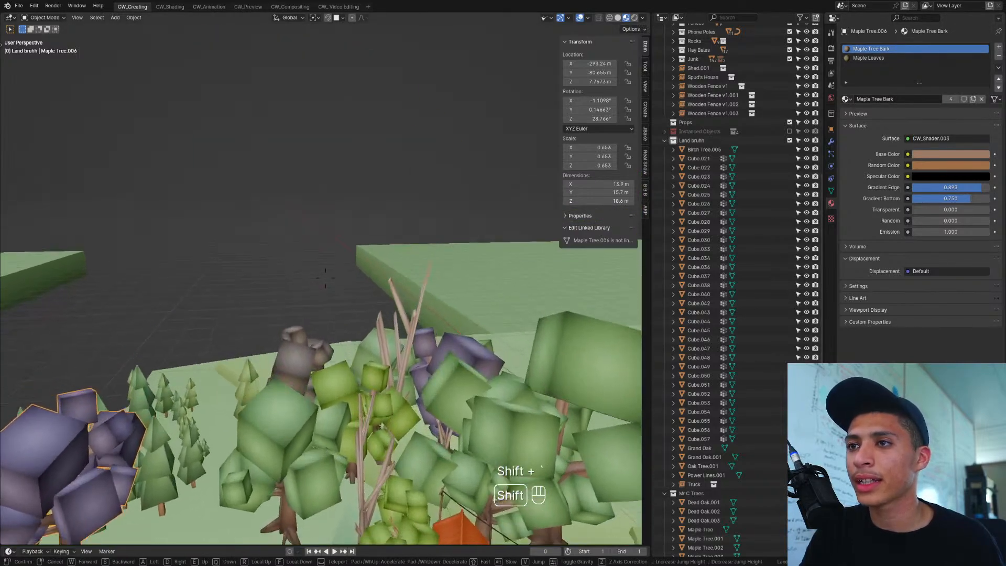
click(370, 355)
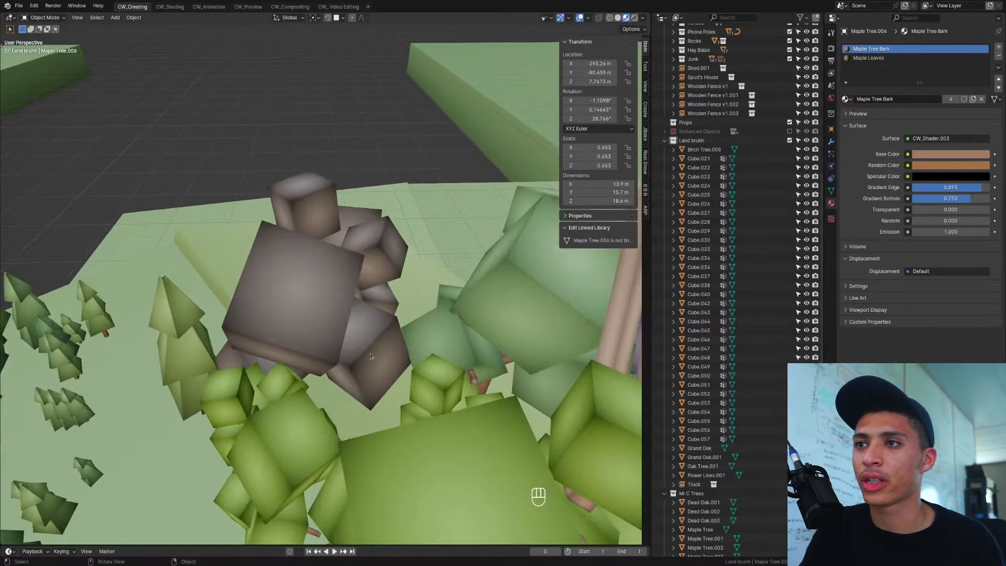
key(KP_Decimal)
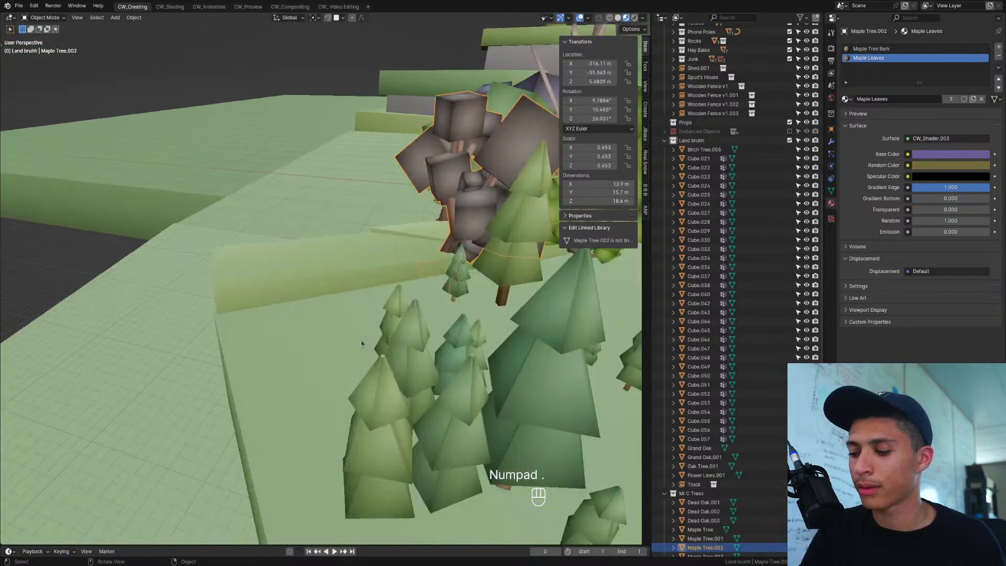
middle_drag(251, 378, 744, 219)
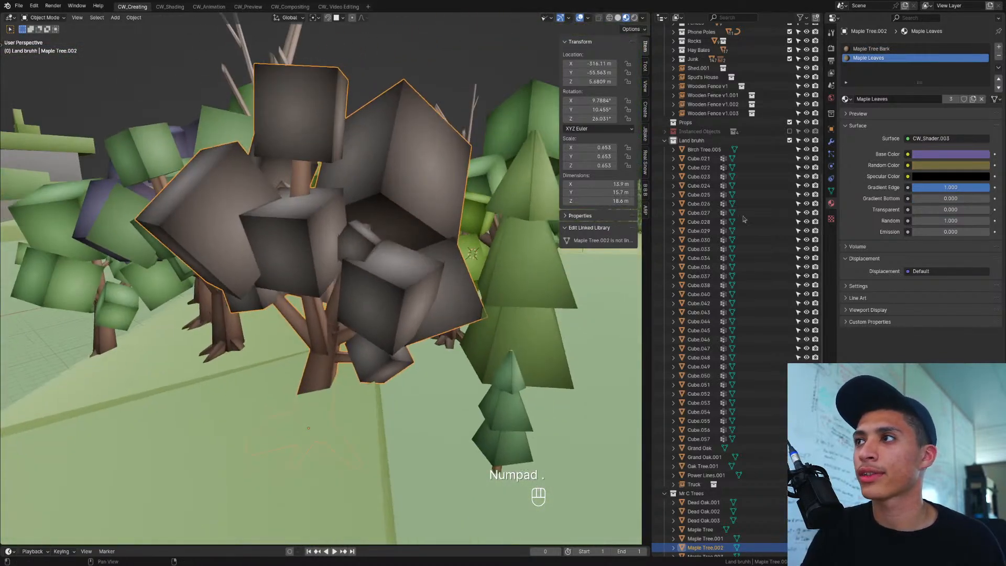
click(953, 165)
drag(982, 73, 982, 45)
Step: Duplicate the oak beside the house about 21.6 m along X and -18.1 m along Y, onto the open ground before the maple
scroll(366, 272, down, 3)
middle_drag(367, 272, 292, 305)
scroll(399, 273, down, 4)
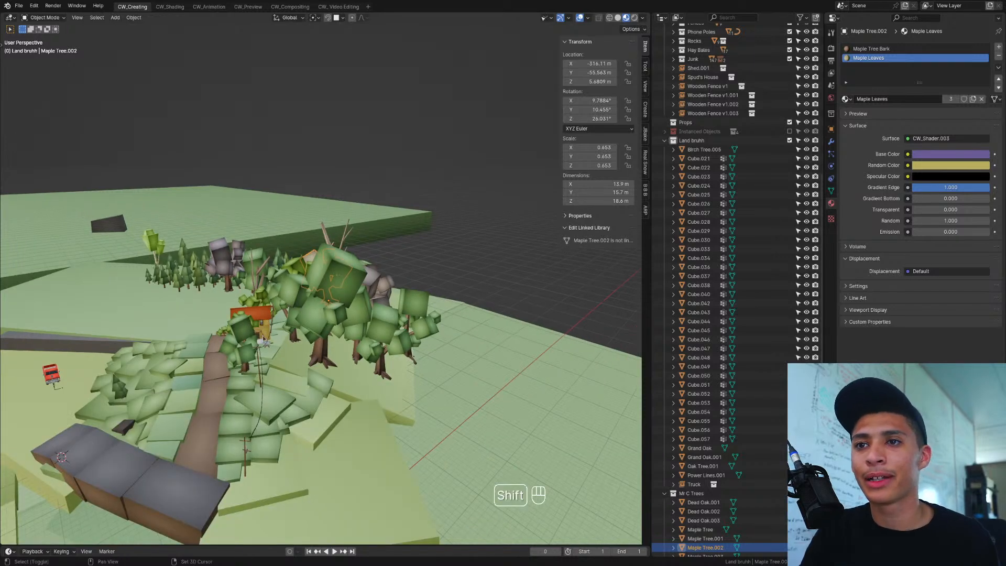
key(shift+grave)
key(w)
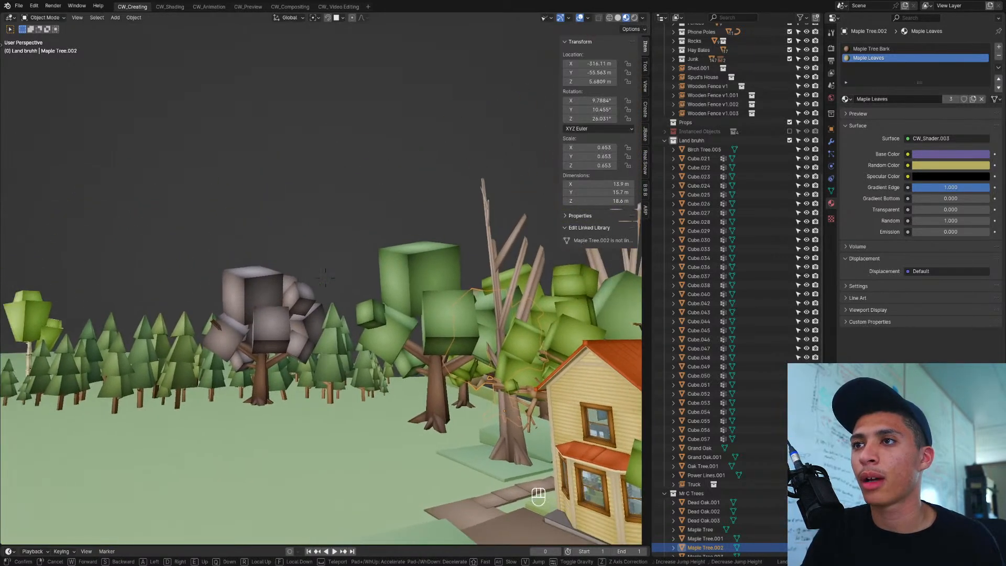
click(213, 390)
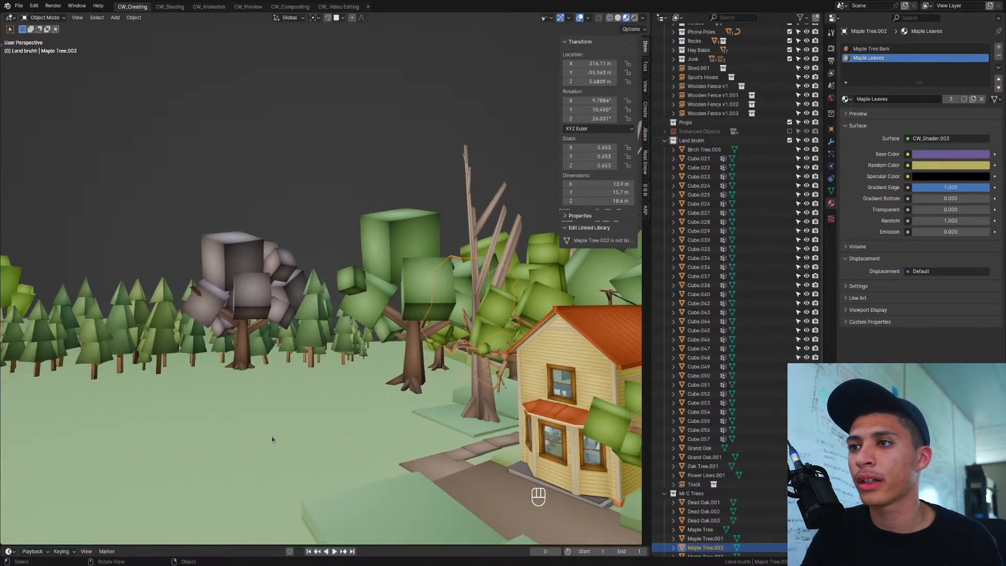
scroll(272, 439, down, 5)
middle_drag(272, 439, 316, 358)
scroll(322, 413, up, 4)
click(458, 391)
key(KP_Decimal)
scroll(459, 390, down, 4)
click(182, 431)
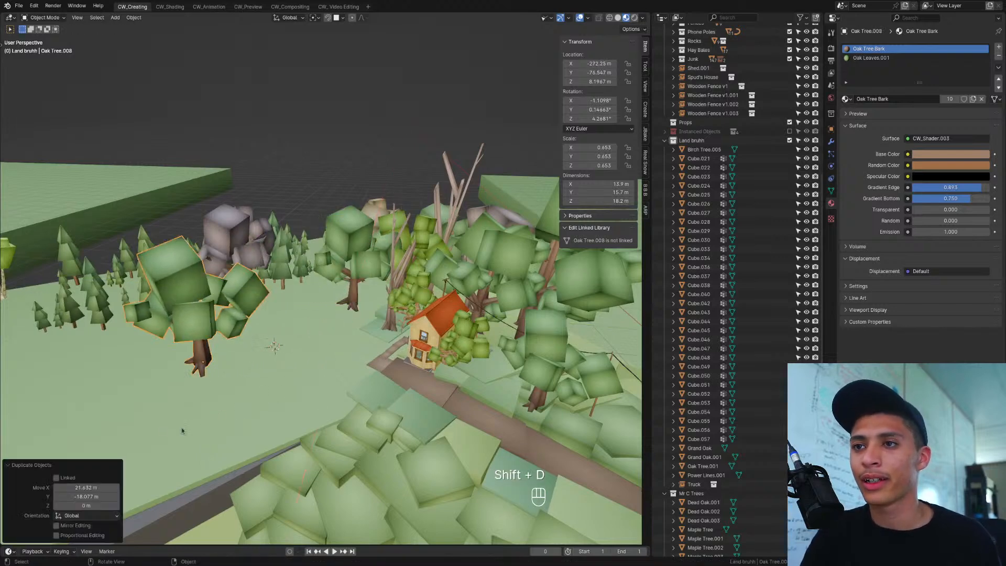
Step: Rotate the oak copy to about 24.5° around Z and reset its scale to 1
click(303, 372)
key(alt+s)
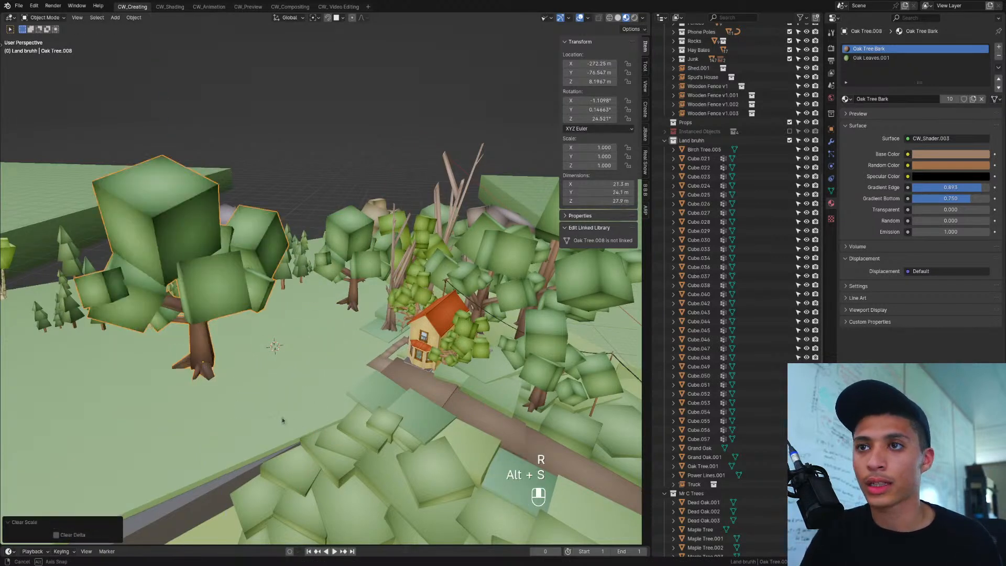
middle_drag(296, 389, 366, 441)
Step: Place a rotated copy of the large oak near the birch at the far end of the pines, scaled to about 0.924
key(shift+d)
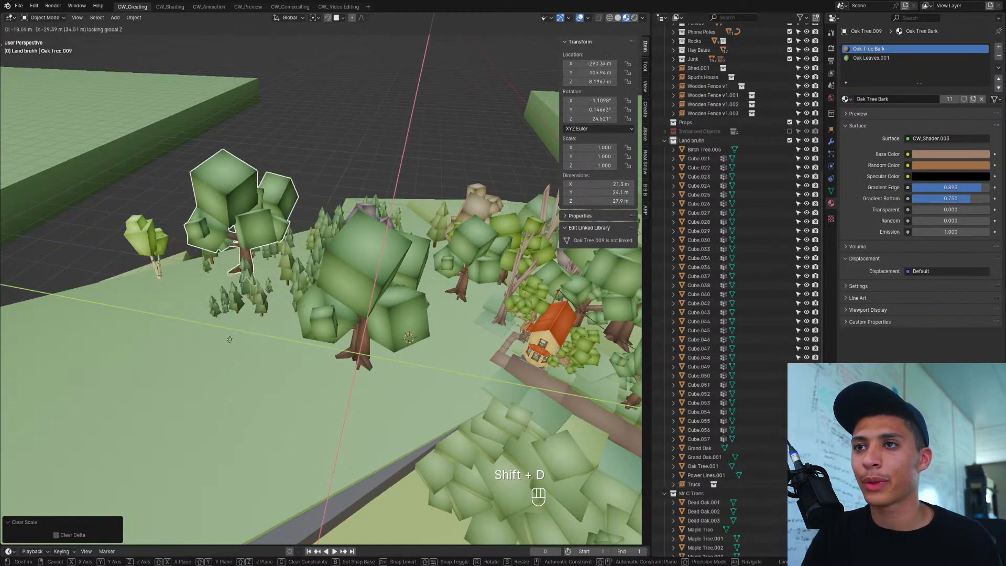
click(212, 346)
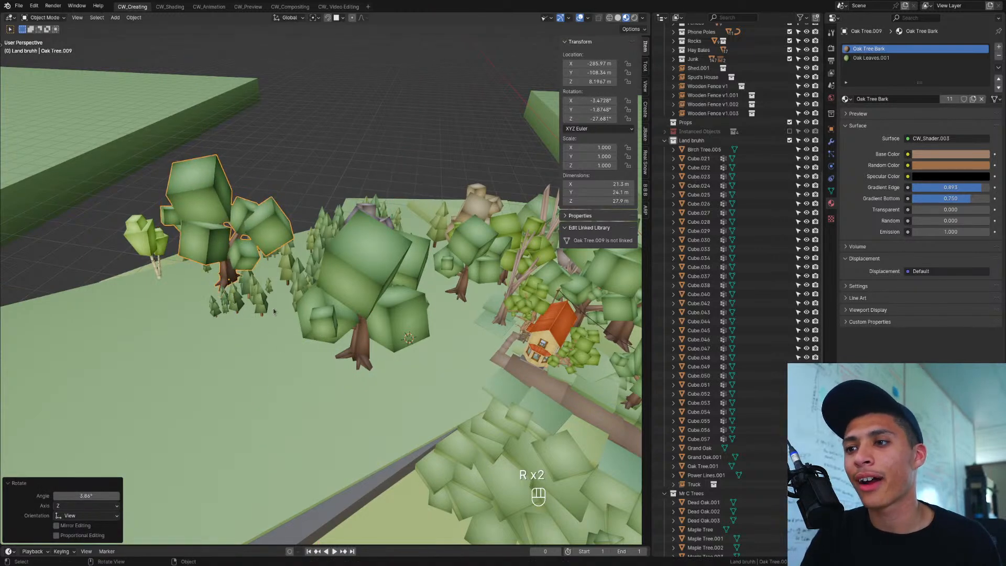
key(KP_Decimal)
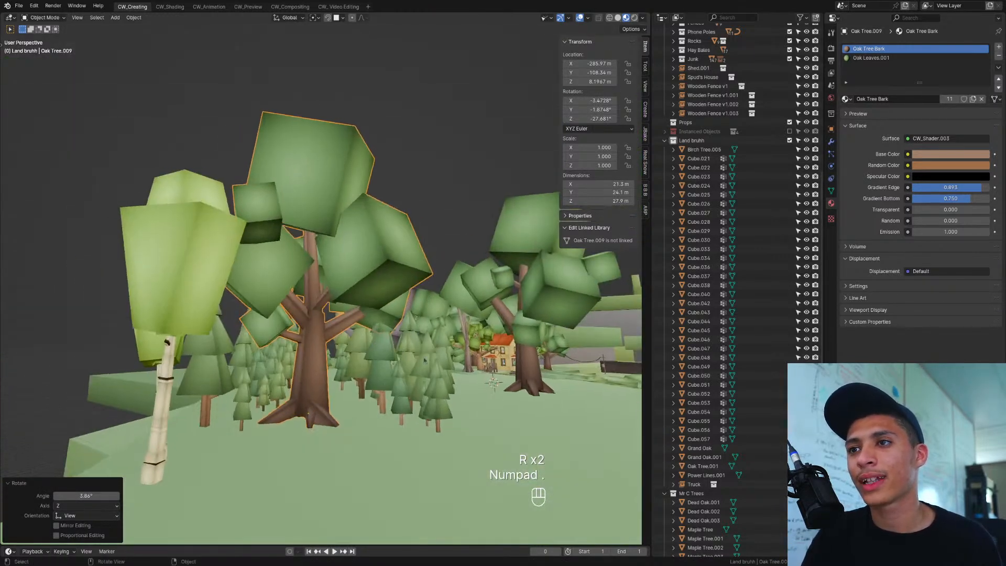
middle_drag(424, 360, 367, 365)
key(s)
click(280, 320)
Step: Delete the small leaf cube on the outer upper branch of the oak near the birch
middle_drag(280, 319, 243, 316)
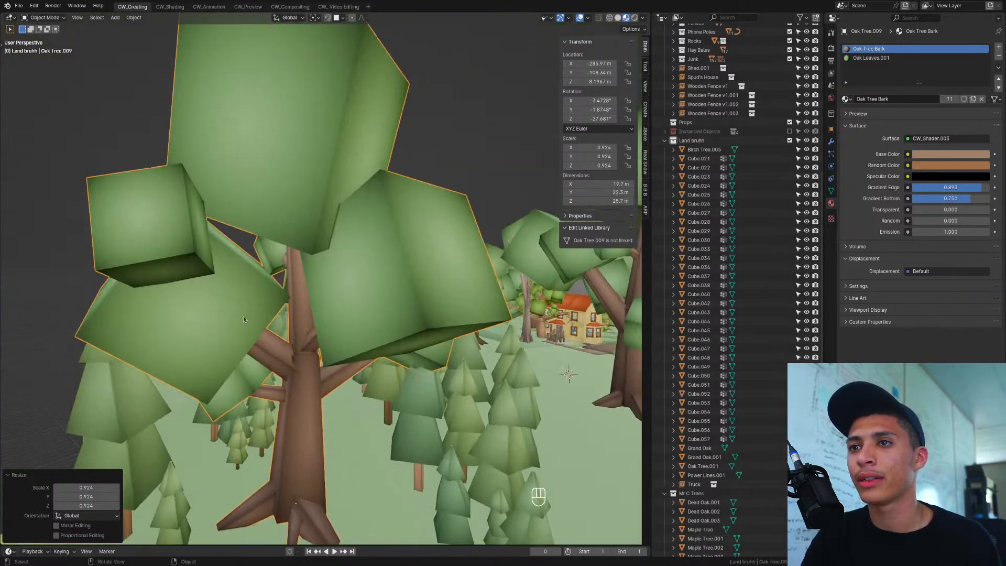
key(Tab)
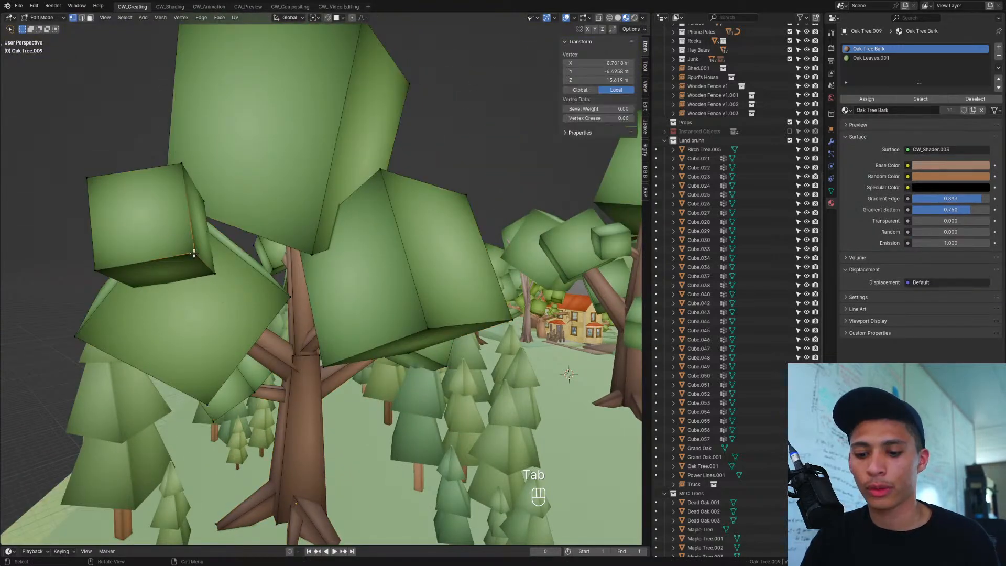
key(l)
click(194, 255)
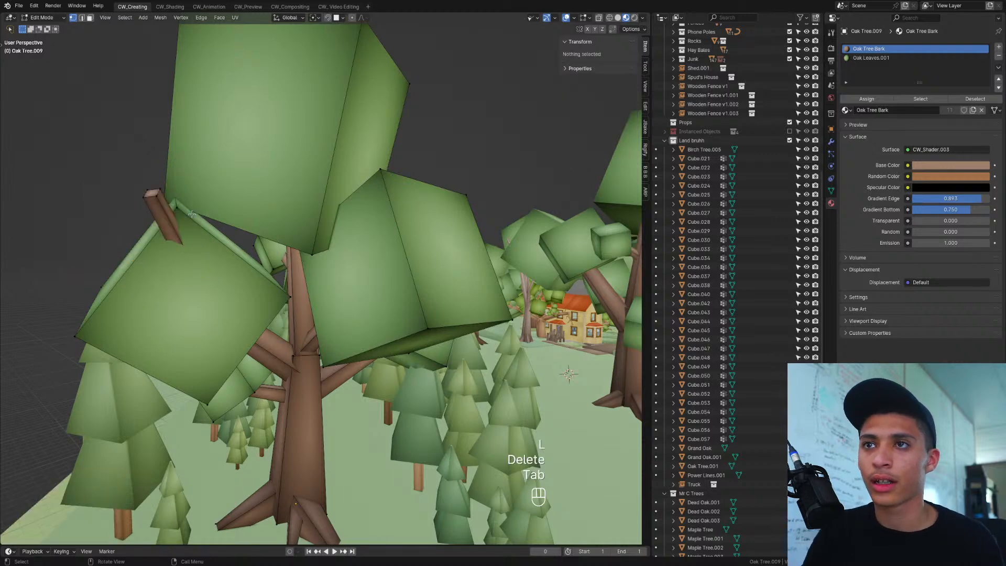
scroll(232, 262, down, 8)
middle_drag(293, 267, 257, 272)
key(Tab)
Step: Duplicate the trimmed oak about 16 m along X and 8.1 m along Y, and rotate the copy around the vertical axis
scroll(315, 294, down, 3)
middle_drag(387, 304, 321, 345)
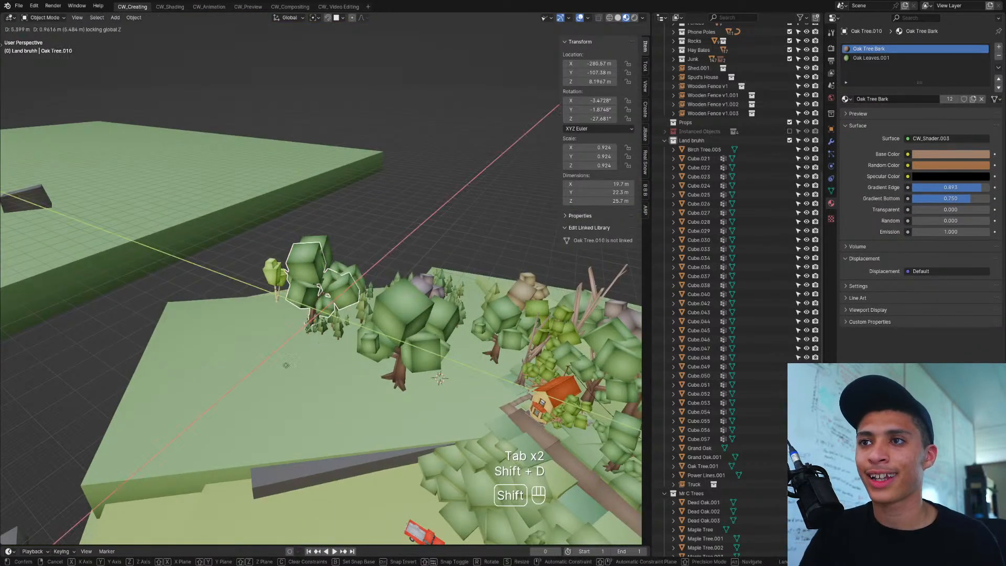
click(295, 381)
middle_drag(294, 382, 367, 356)
key(r)
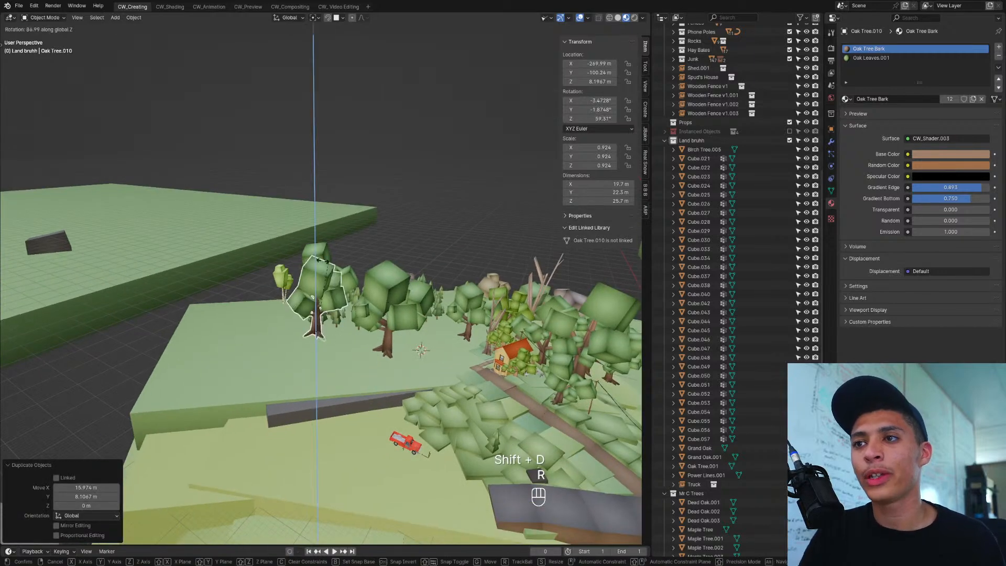
click(326, 263)
Step: Shrink the newest oak copy to a scale of about 0.751 and lower it about 0.73 m onto the ground
middle_drag(309, 293, 452, 290)
scroll(375, 301, up, 4)
key(s)
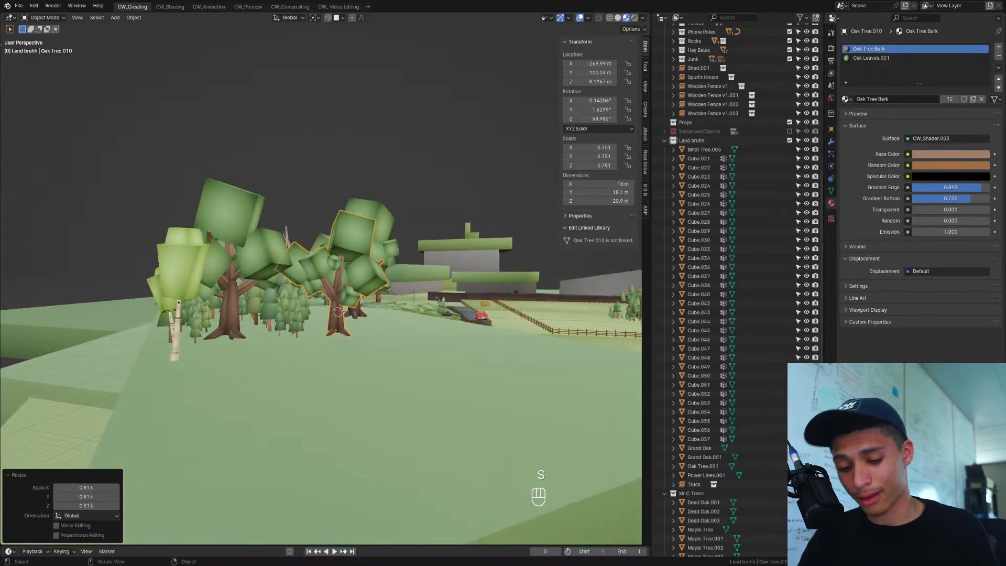
middle_drag(455, 336, 365, 338)
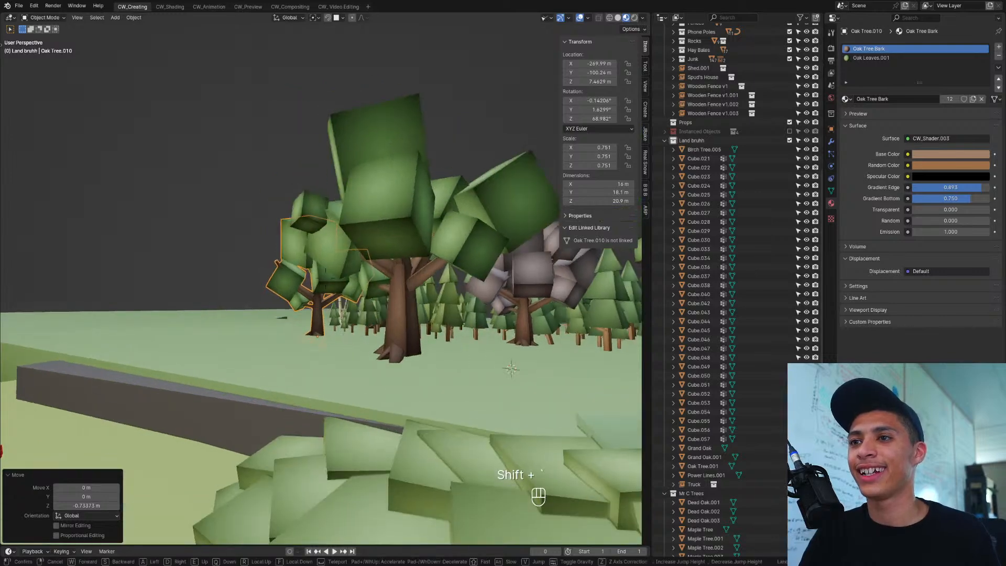
Step: Examine the placement of the new oaks up close and the layout of the whole landscape from above
key(w)
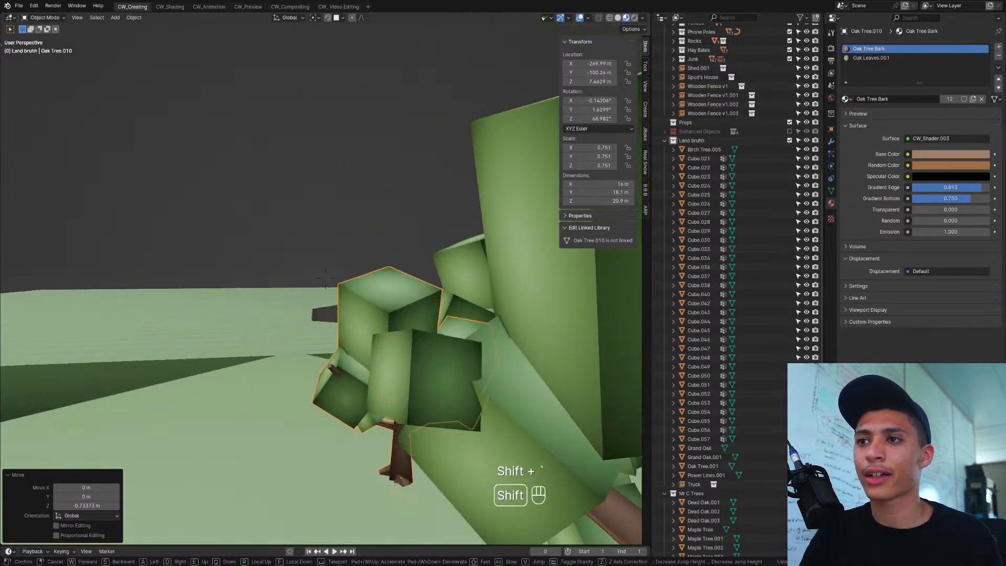
key(s)
click(325, 278)
middle_drag(325, 309, 313, 393)
key(KP_7)
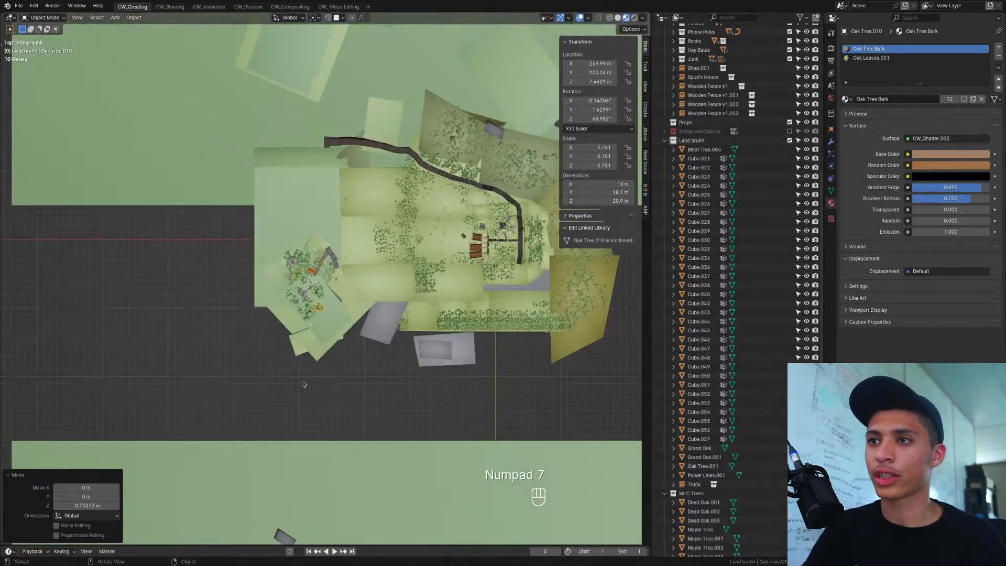
scroll(307, 382, down, 3)
scroll(366, 236, up, 6)
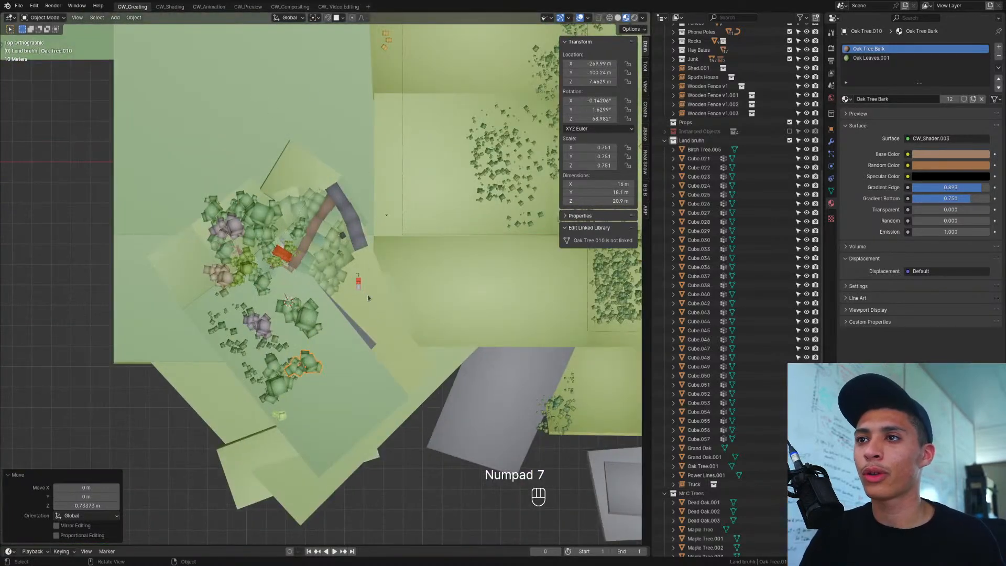
scroll(368, 298, down, 5)
scroll(325, 438, up, 9)
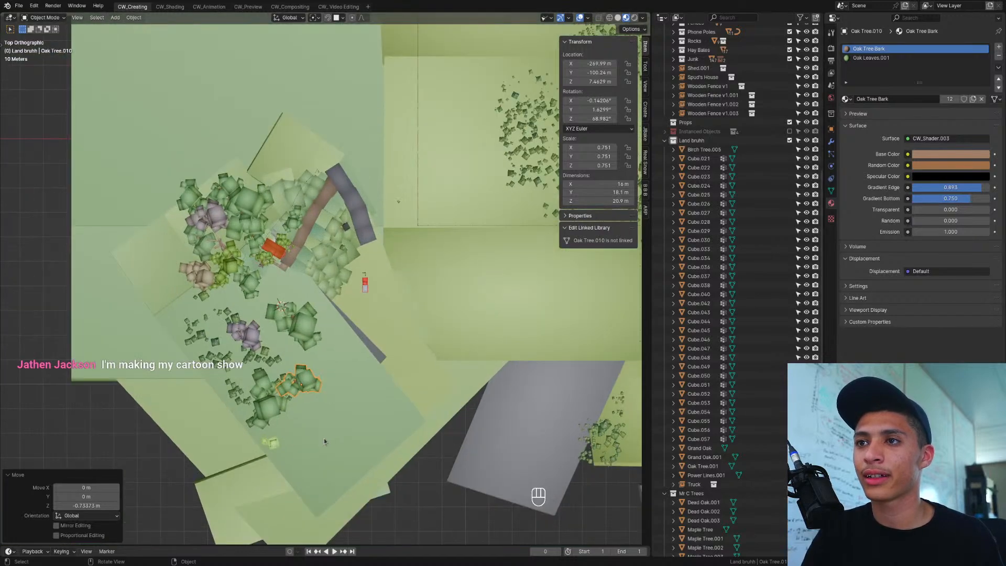
middle_drag(324, 438, 386, 343)
middle_drag(282, 420, 299, 370)
Step: Select the large oak standing in front of the maple and save the file
click(293, 346)
scroll(262, 382, up, 3)
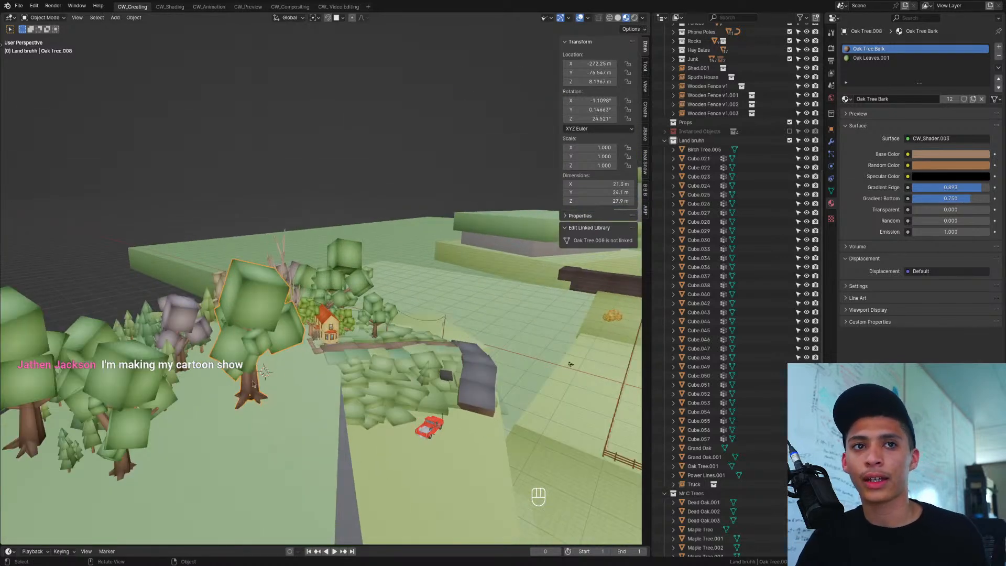
shift+middle_drag(251, 392, 254, 380)
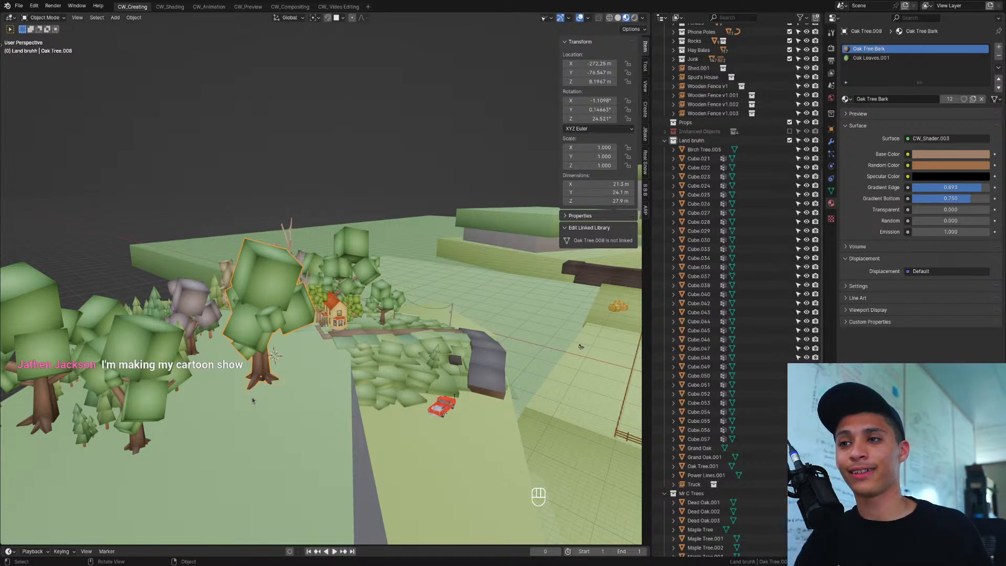
shift+middle_drag(245, 405, 272, 358)
key(ctrl+s)
Step: Fly through the landscape at ground level to examine the oaks, maples and pines around the house
key(KP_Decimal)
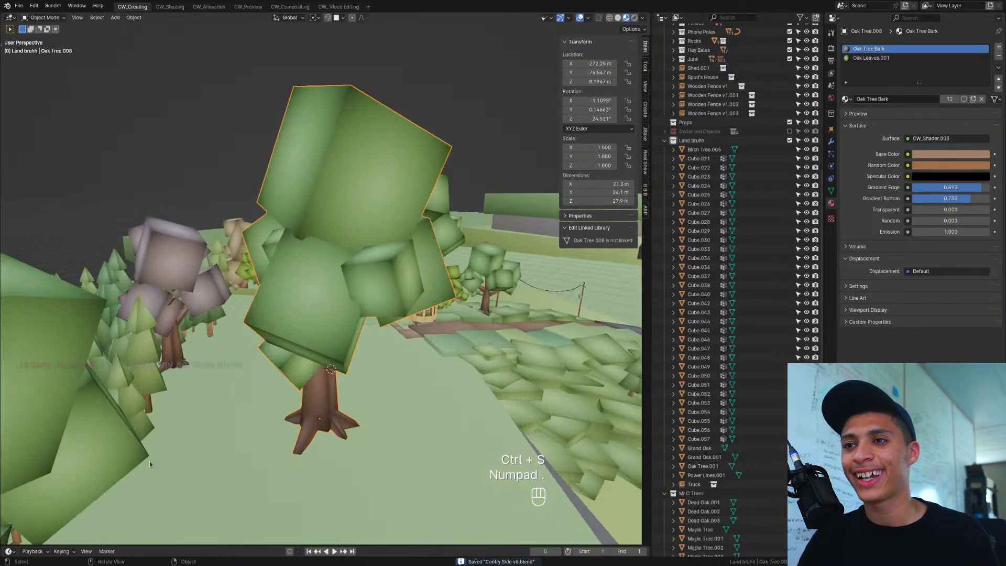
middle_drag(269, 489, 372, 304)
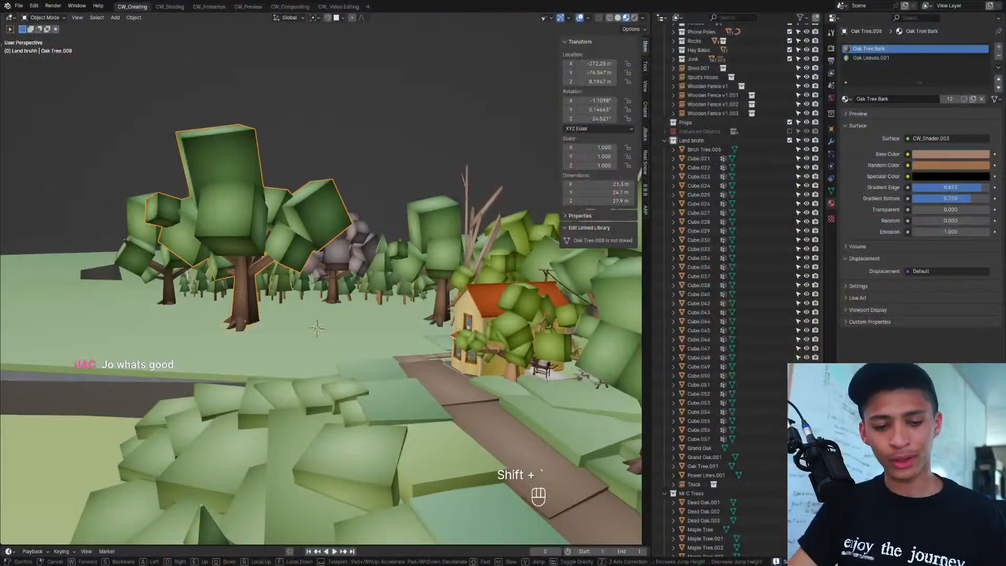
key(shift+grave)
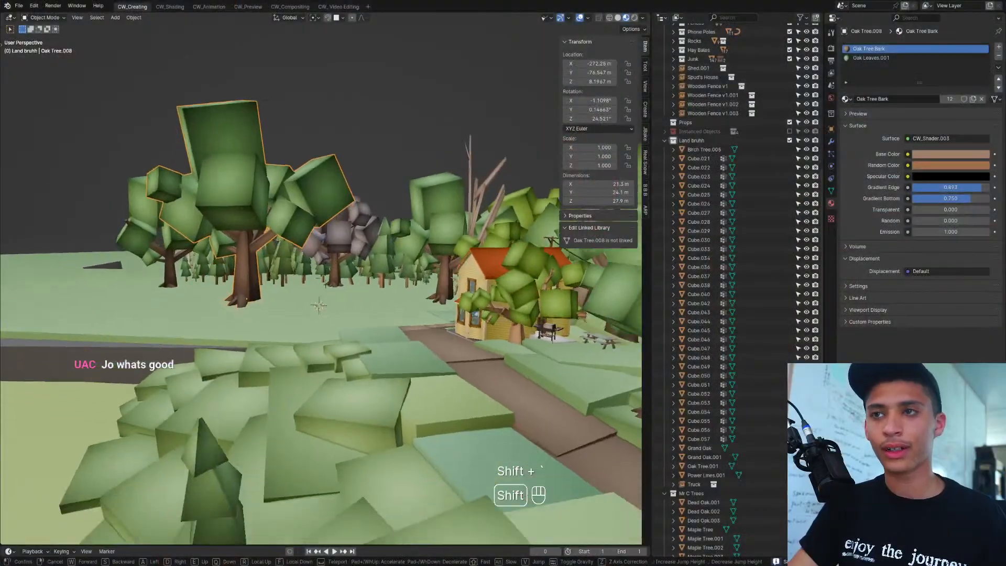
key(w)
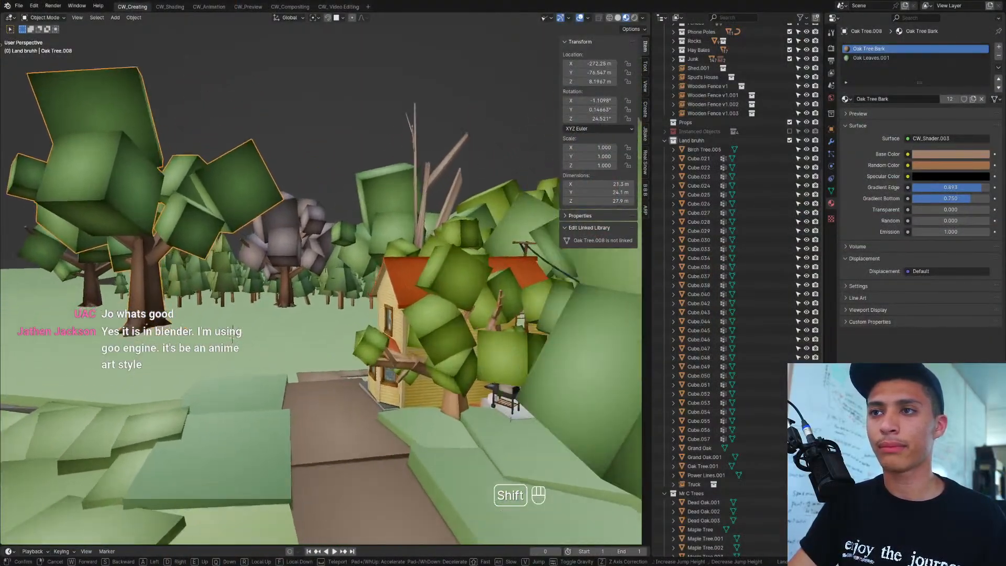
key(a)
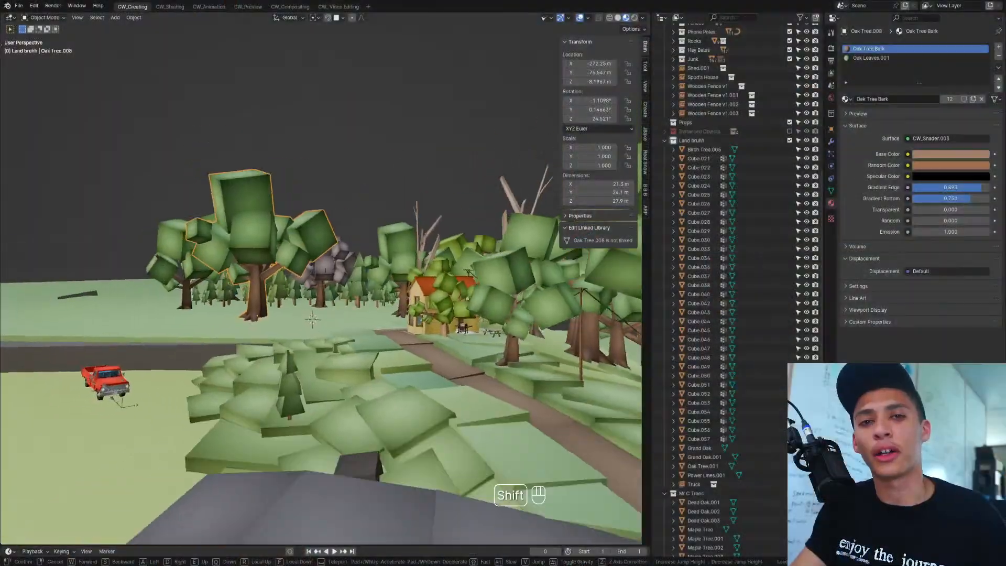
key(shift+w)
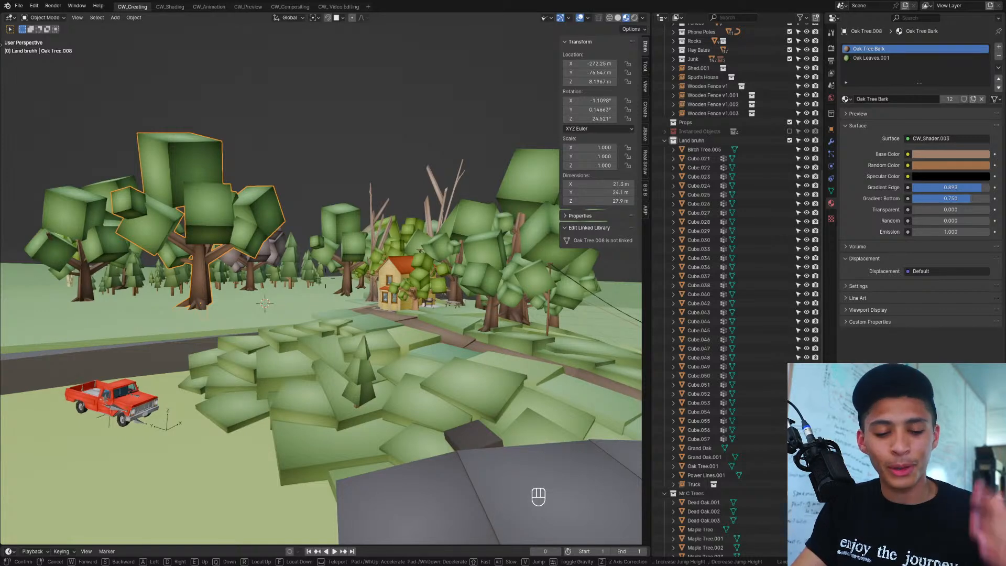
key(shift+w)
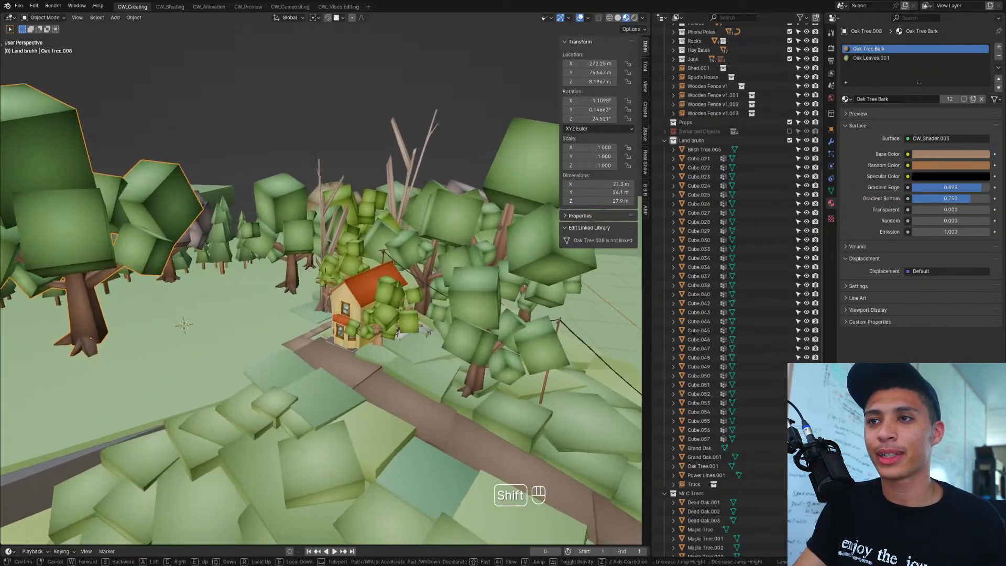
key(shift+w)
key(q)
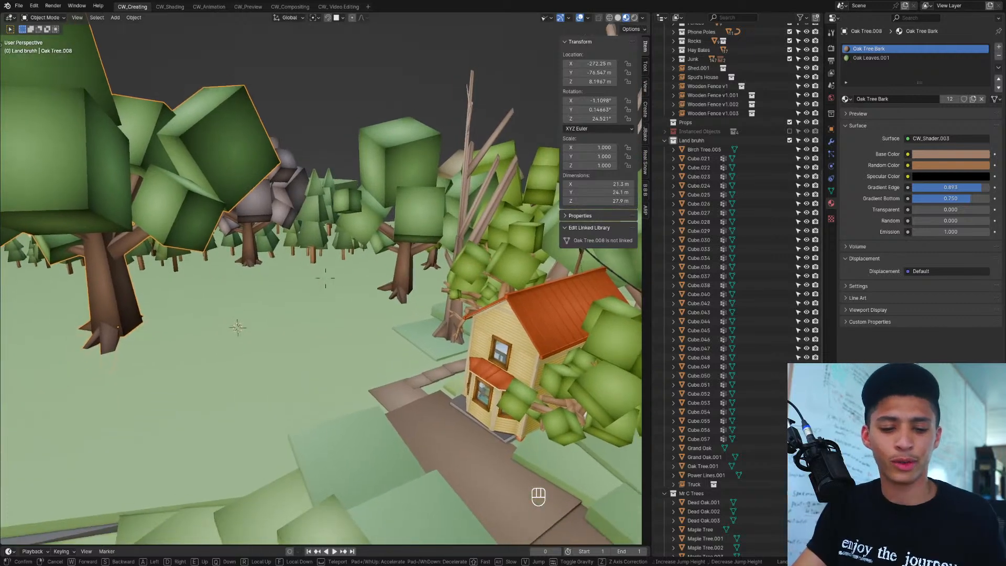
key(q)
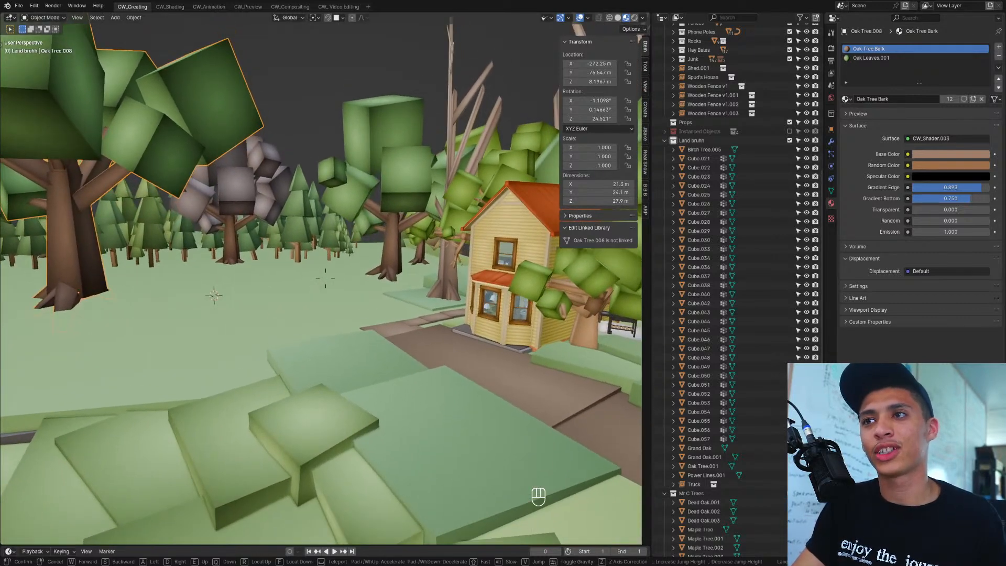
key(w)
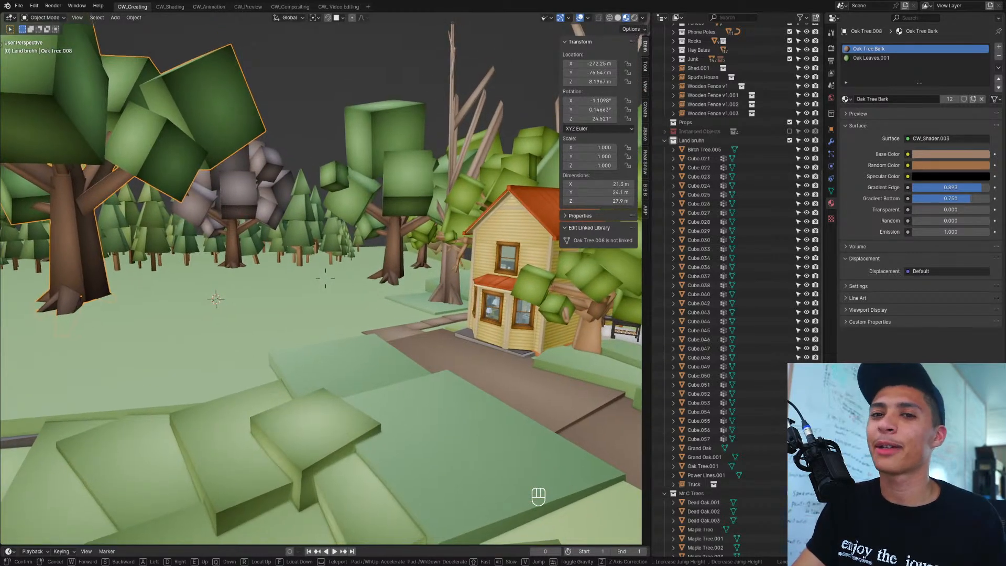
key(shift+w)
key(w)
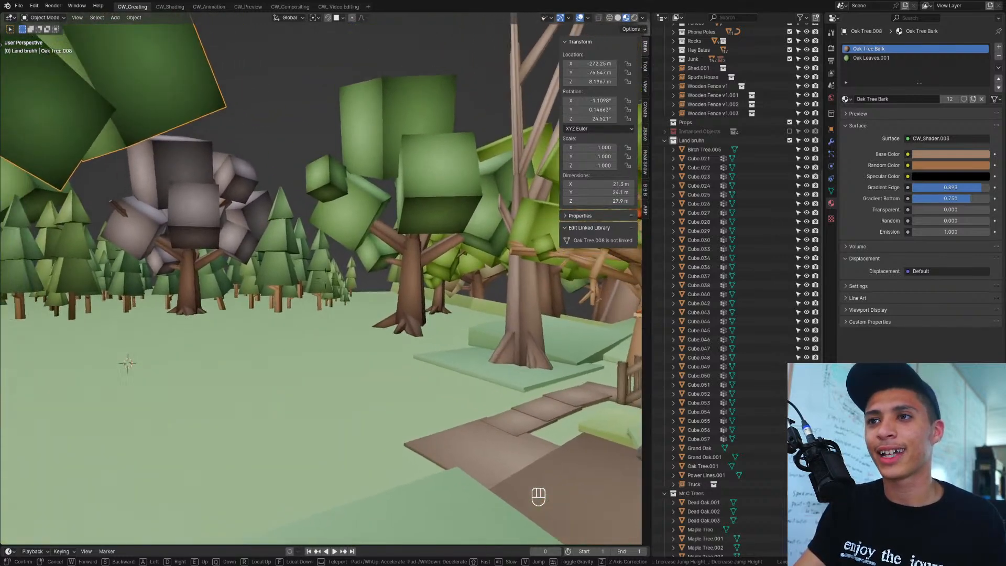
key(shift+w)
key(shift+w)
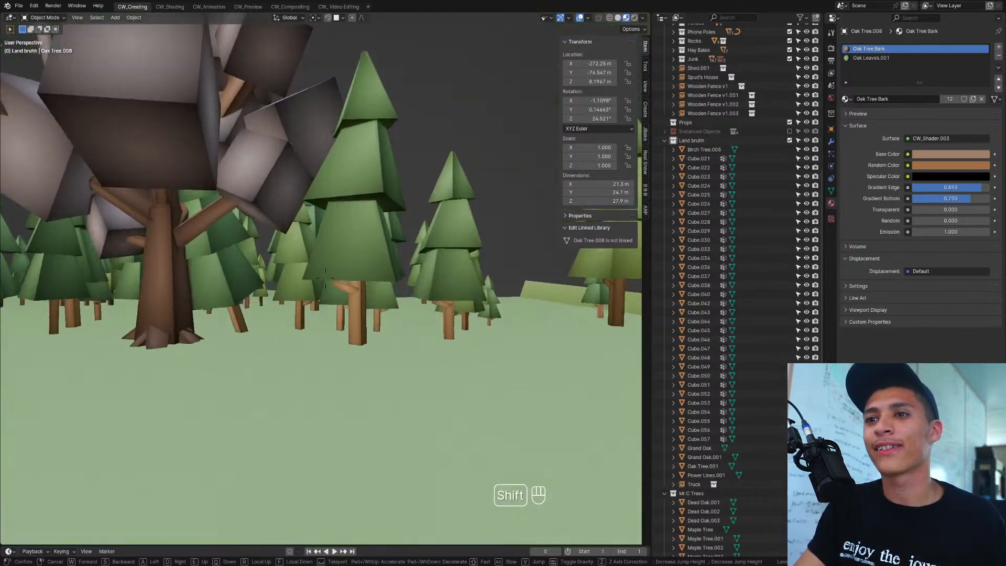
key(shift+w)
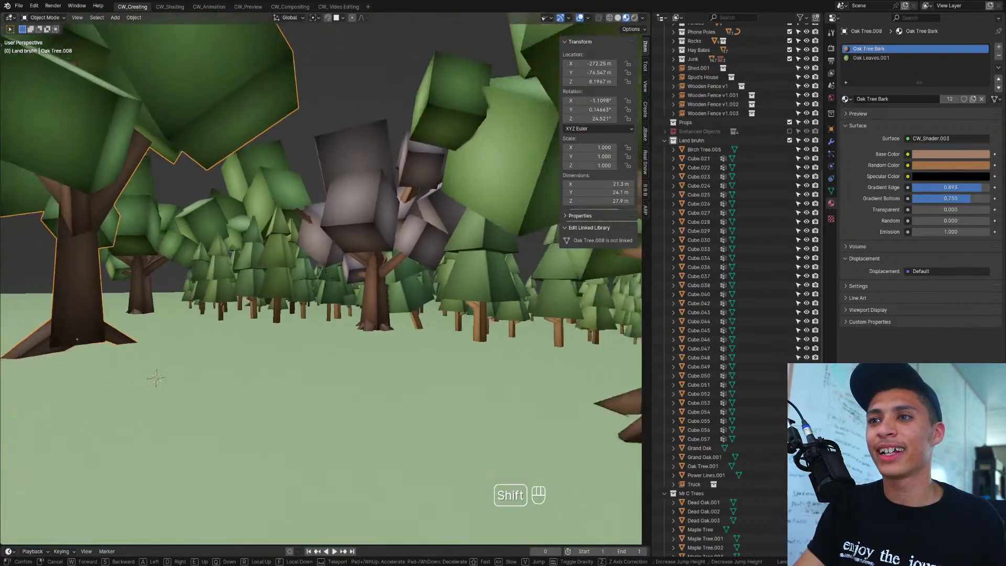
key(shift+a)
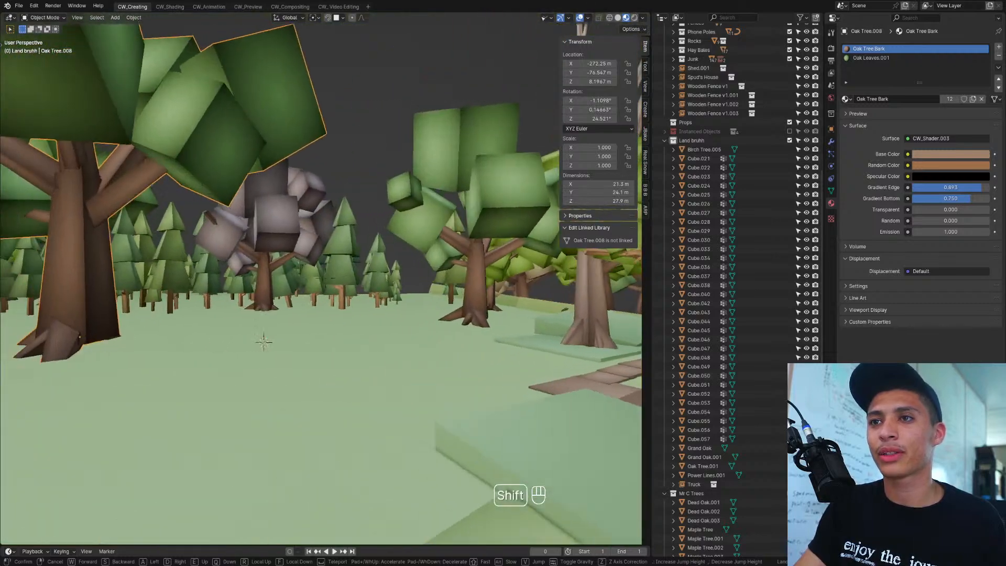
key(shift+s)
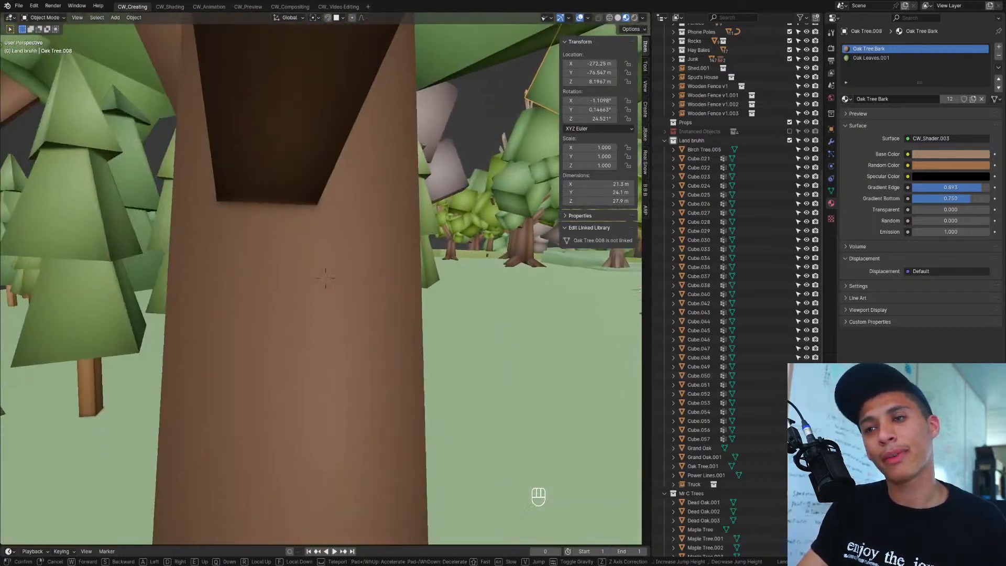
key(shift+s)
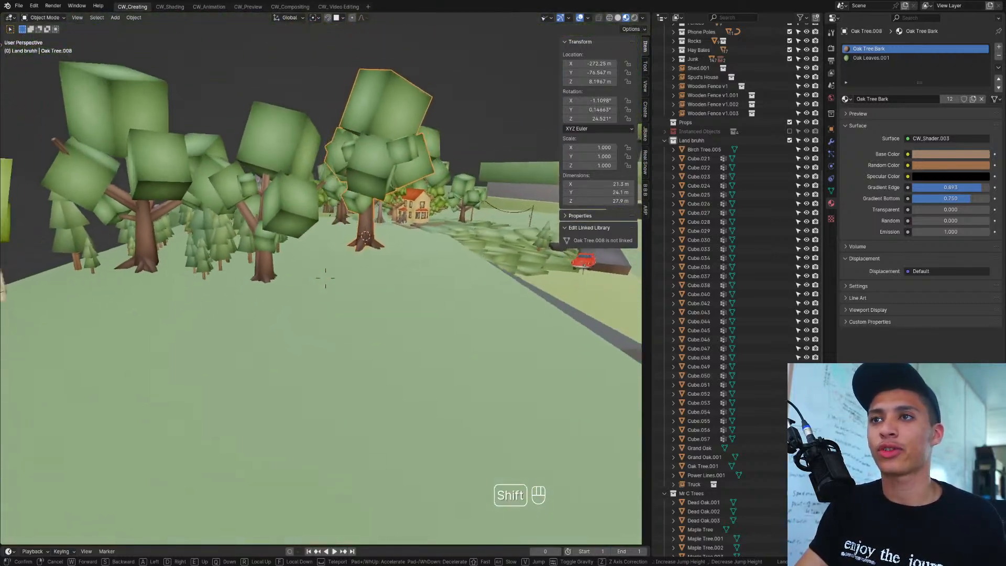
key(w)
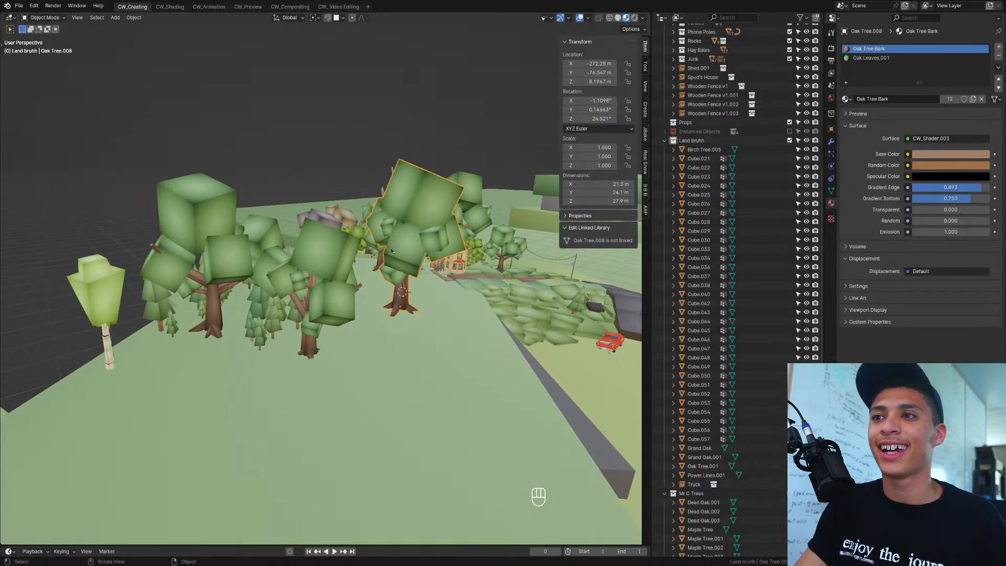
middle_drag(391, 251, 405, 240)
Step: Duplicate the smaller oak about -24.4 m along X and 7.7 m along Y, and rotate the copy around the vertical axis
key(KP_Decimal)
key(ctrl+space)
scroll(360, 293, down, 4)
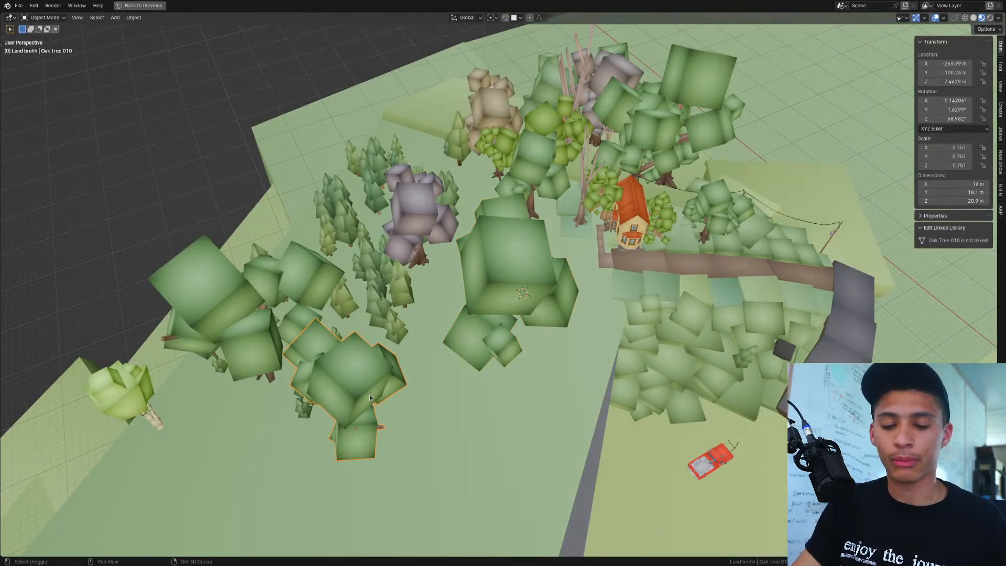
key(shift+d)
click(364, 249)
key(r)
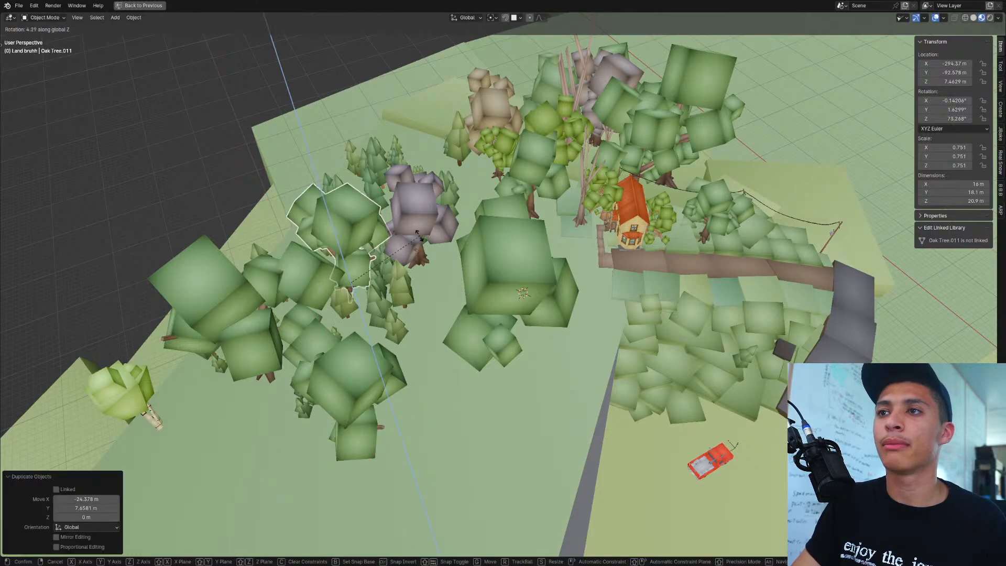
click(426, 288)
Step: Duplicate the new oak again about -10.8 m along X and 18.1 m along Y, and rotate it -396° around Z
key(KP_Decimal)
scroll(426, 288, down, 4)
middle_drag(466, 345, 644, 341)
middle_drag(498, 307, 526, 323)
key(shift+d)
click(384, 323)
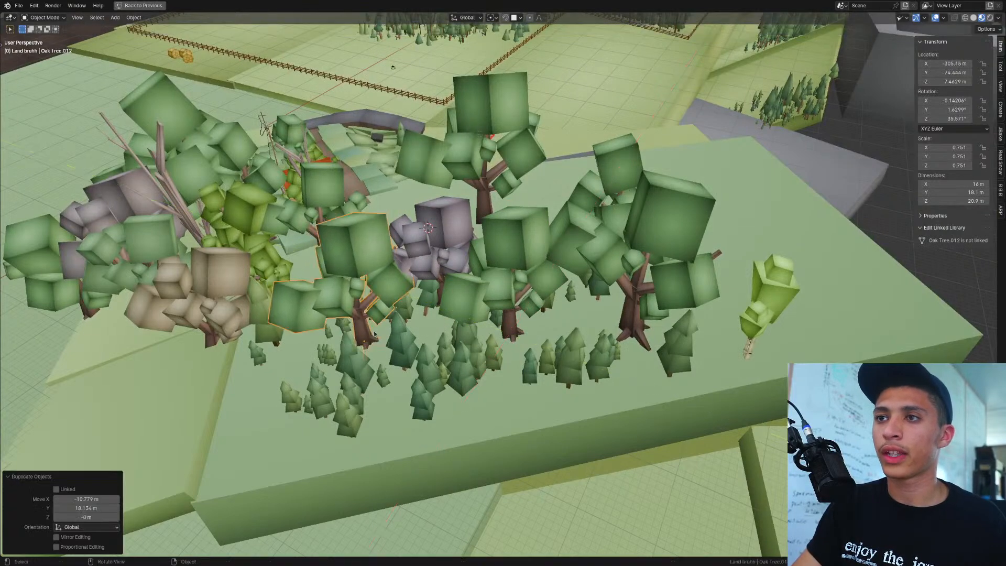
key(r)
click(347, 328)
Step: Duplicate that oak on the horizontal plane about 3.7 m along X and 13.8 m along Y, and rotate it 89.9° around Z
key(shift+d)
key(shift+z)
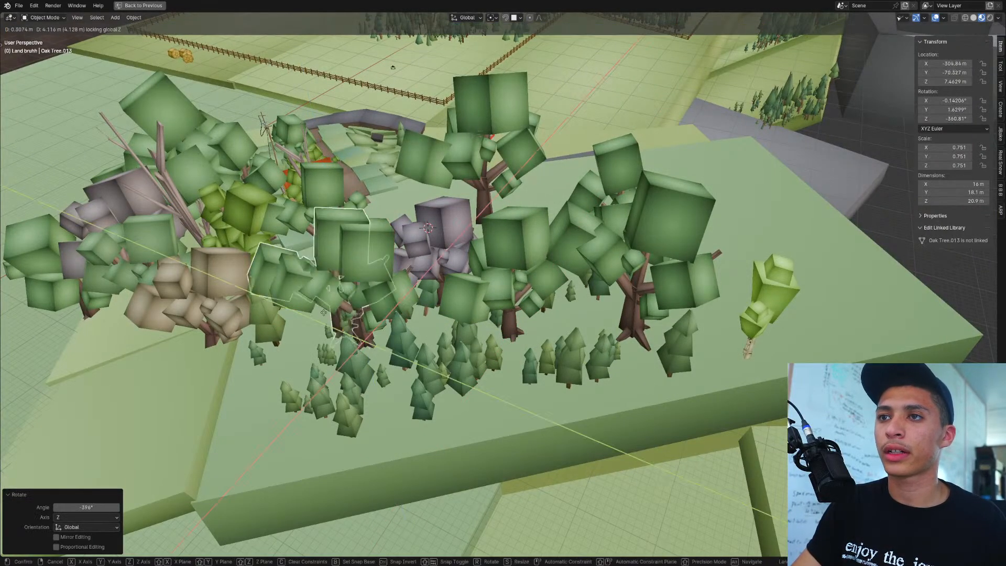
click(292, 277)
key(r)
key(z)
click(298, 316)
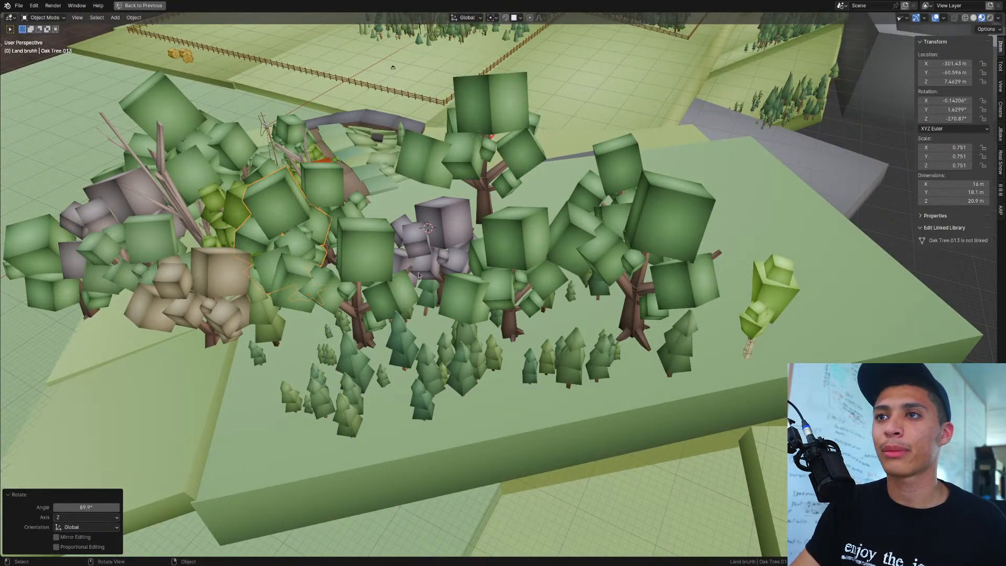
Step: Shrink the newest oak copy by a factor of 0.840 and save the file
middle_drag(460, 315, 450, 309)
key(s)
click(430, 287)
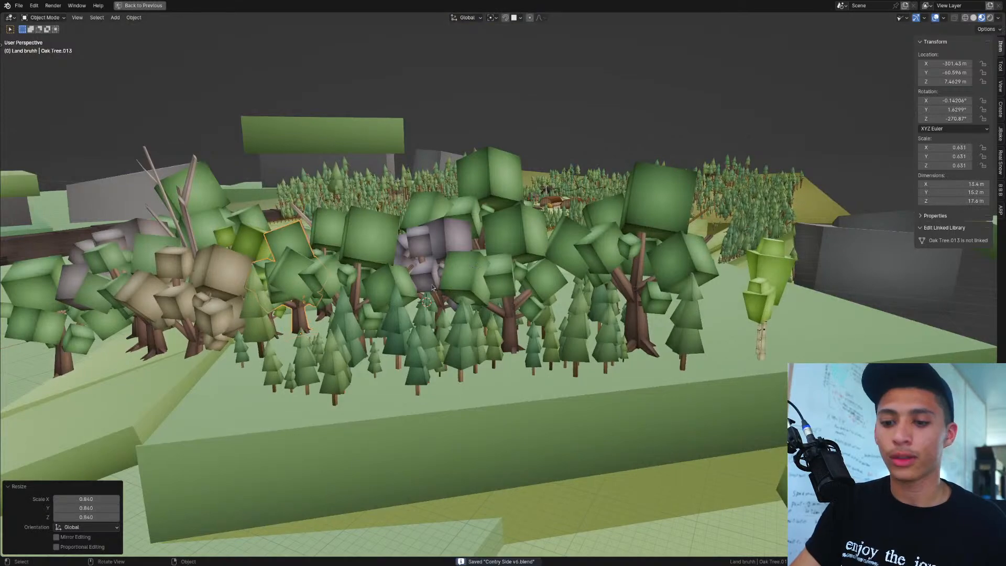
Step: Open the recent file Fleetfoot Farm v12.blend and look over its trees
key(ctrl+shift+o)
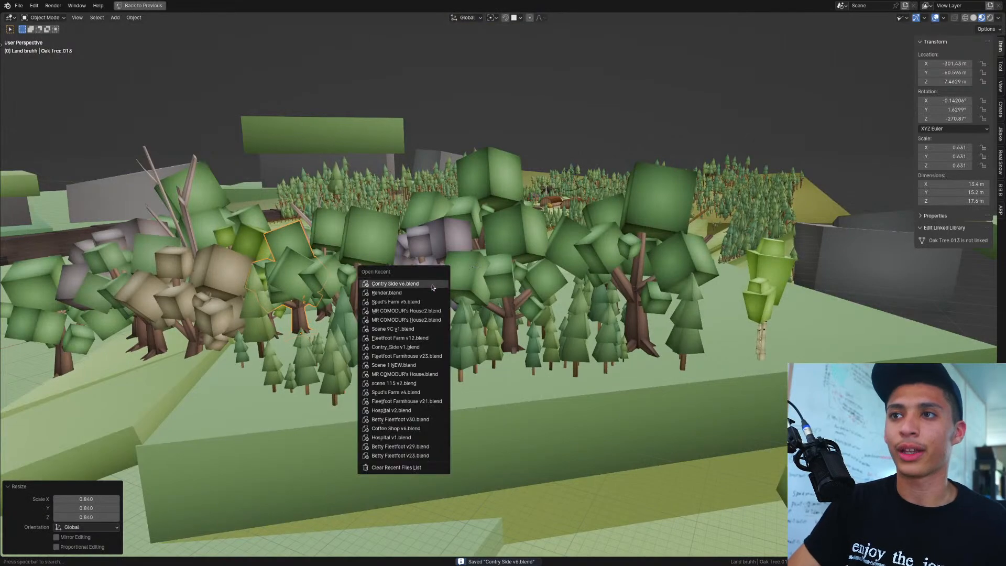
click(403, 341)
scroll(451, 314, down, 10)
middle_drag(450, 314, 473, 343)
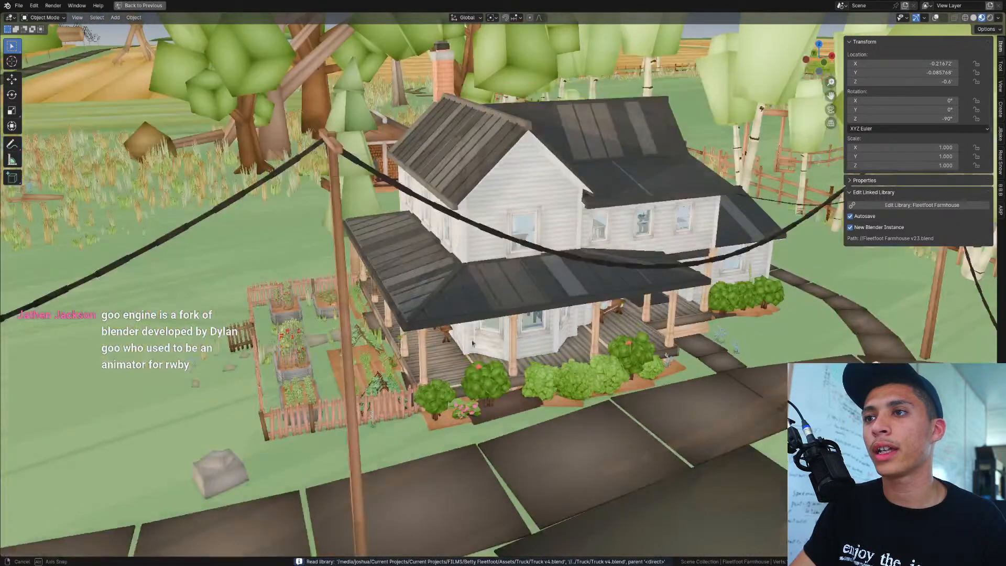
middle_drag(471, 343, 486, 276)
scroll(487, 277, down, 4)
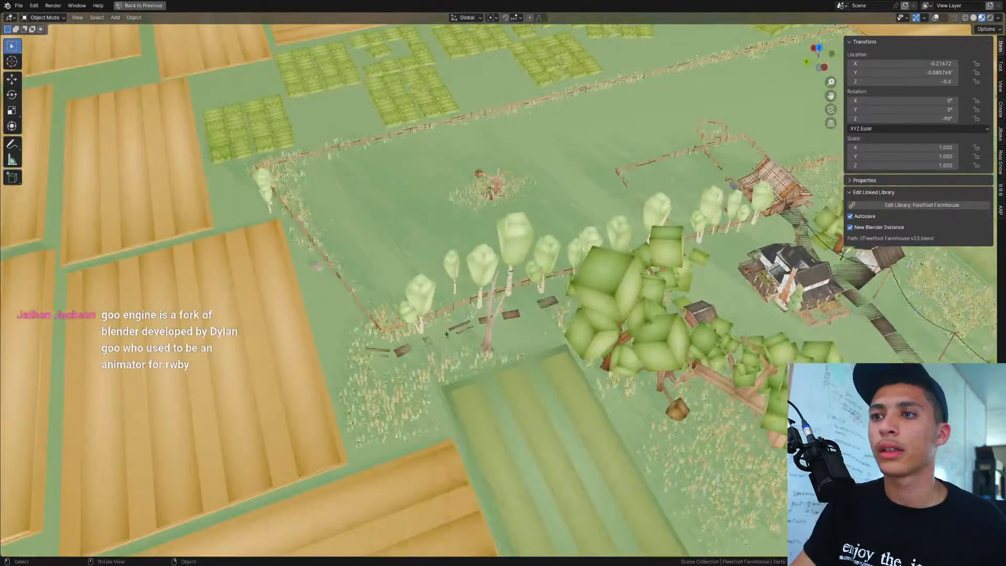
scroll(487, 276, up, 3)
Step: Select two neighbouring birches in the fence row plus the dead oak in the open pasture, and copy all three
shift+click(479, 244)
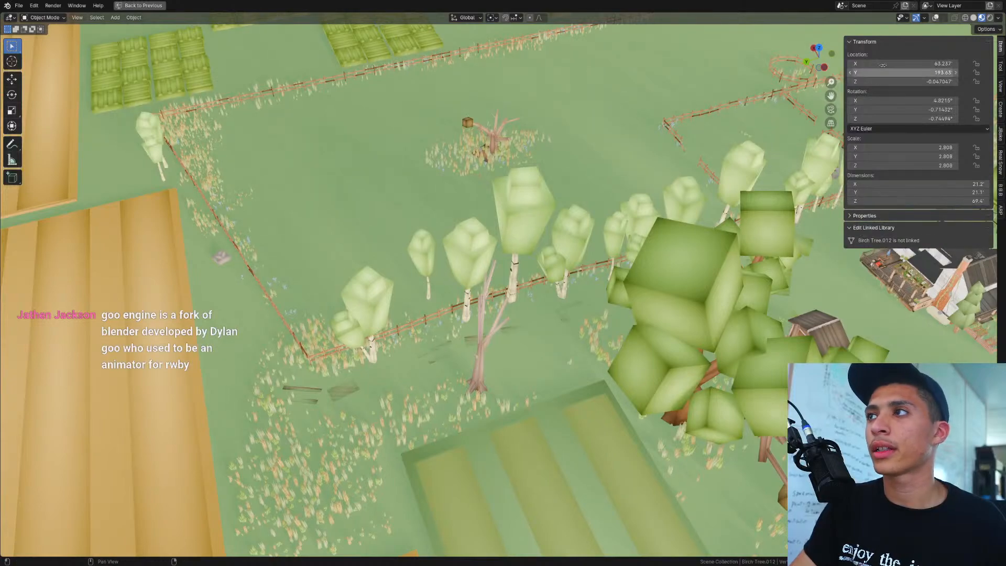
shift+click(473, 242)
scroll(500, 357, down, 3)
middle_drag(500, 356, 407, 303)
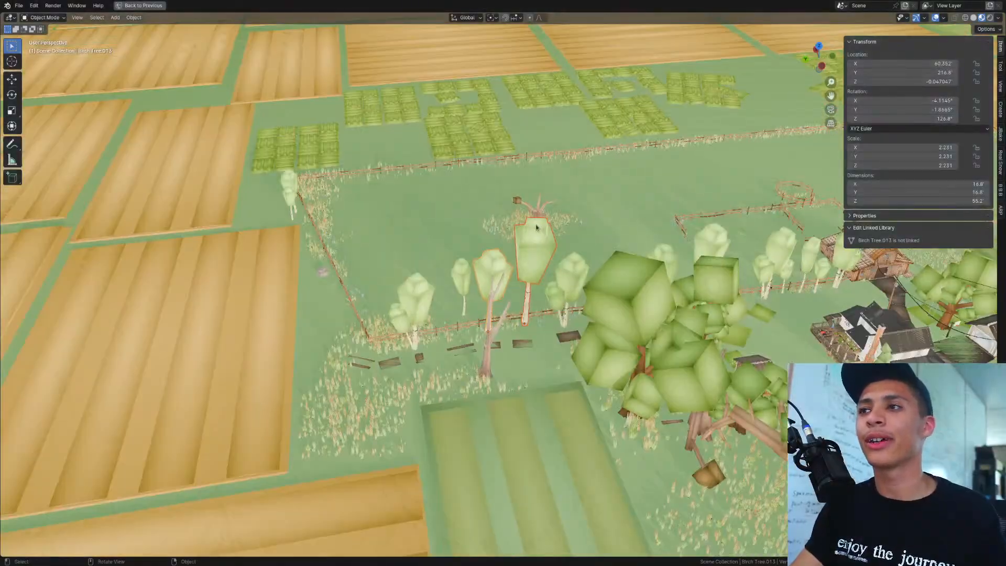
middle_drag(536, 226, 296, 290)
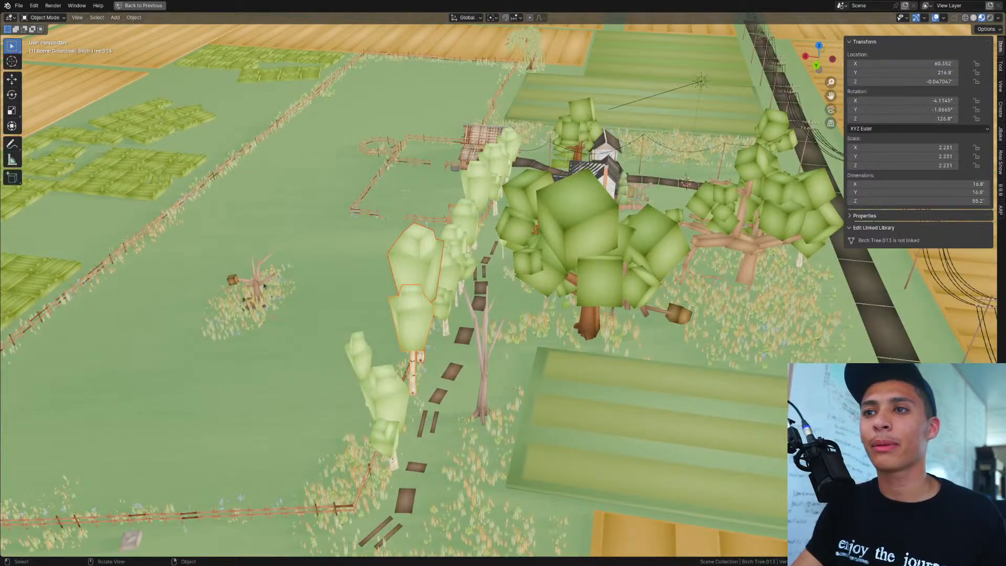
shift+click(264, 285)
key(ctrl+c)
Step: Reopen the recent file Contry Side v6.blend without saving changes to the farm file
scroll(371, 357, down, 3)
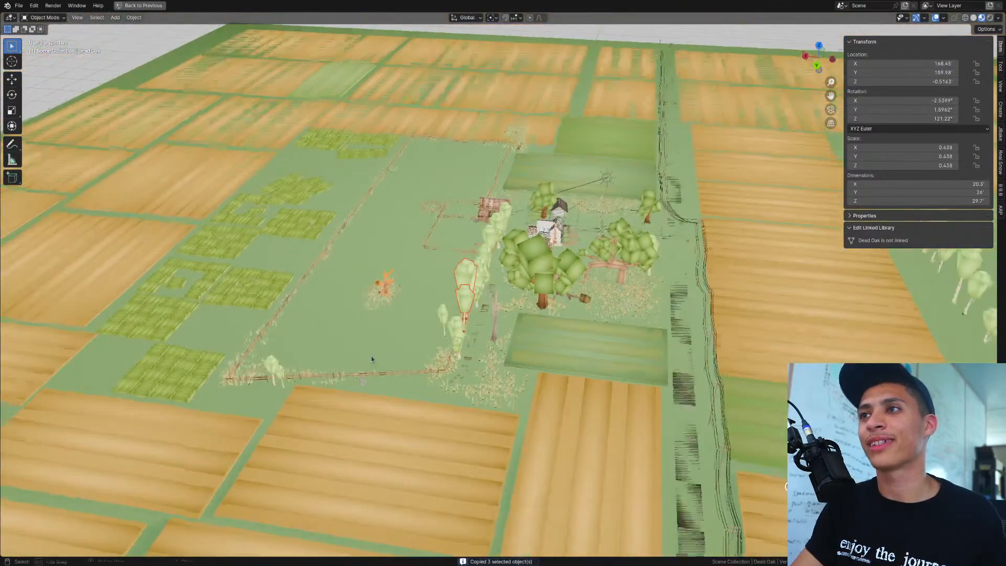
middle_drag(371, 356, 362, 359)
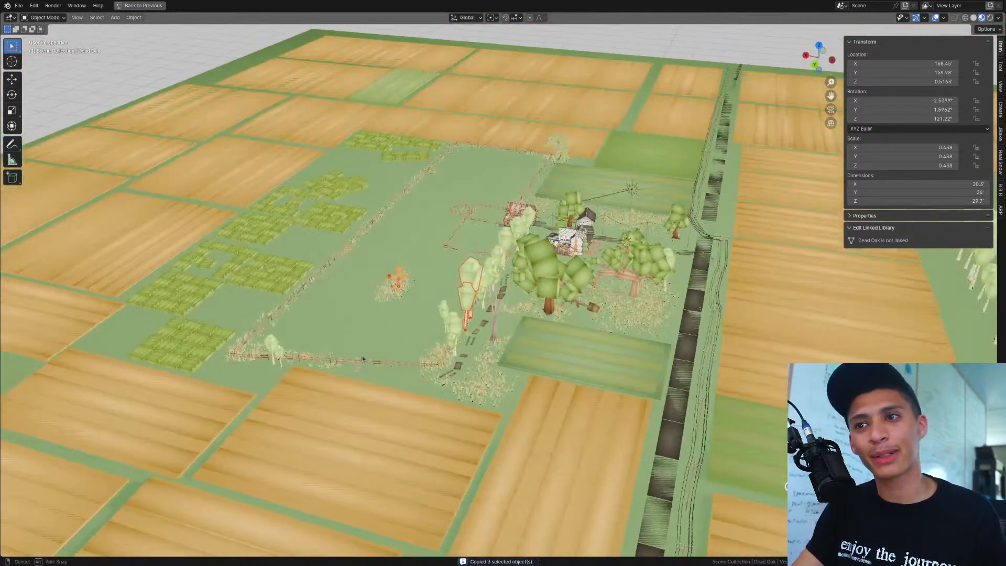
key(ctrl+shift+o)
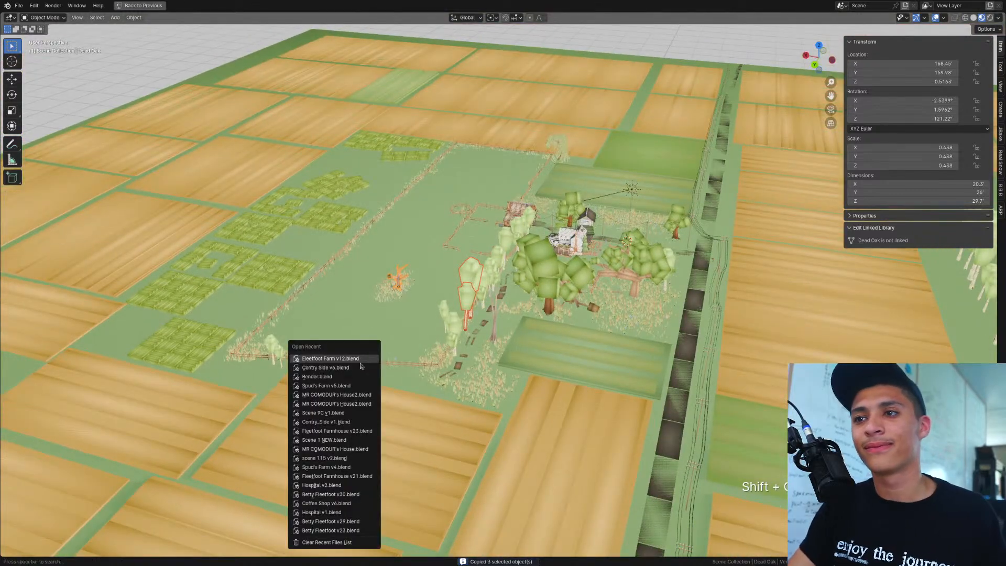
click(358, 368)
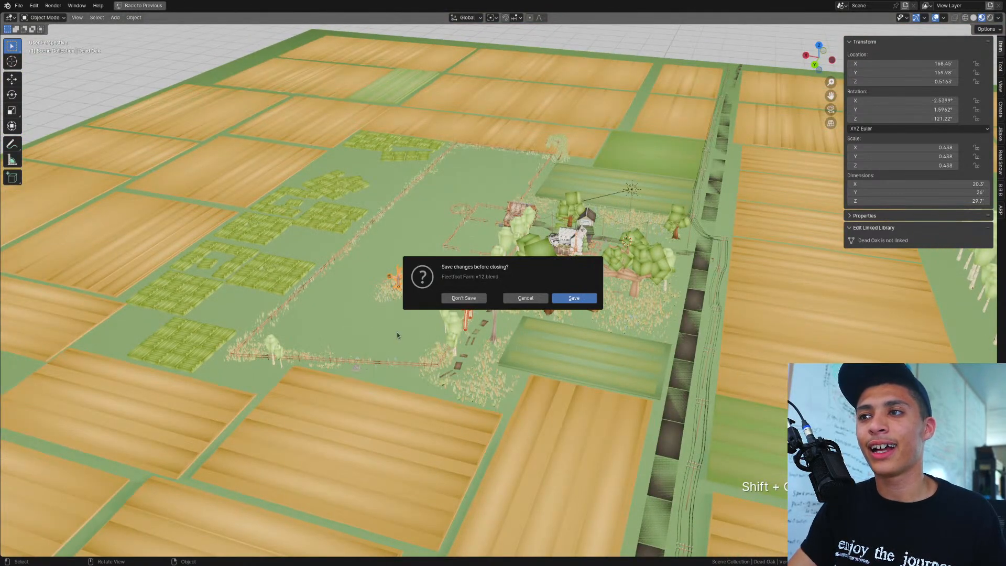
click(463, 297)
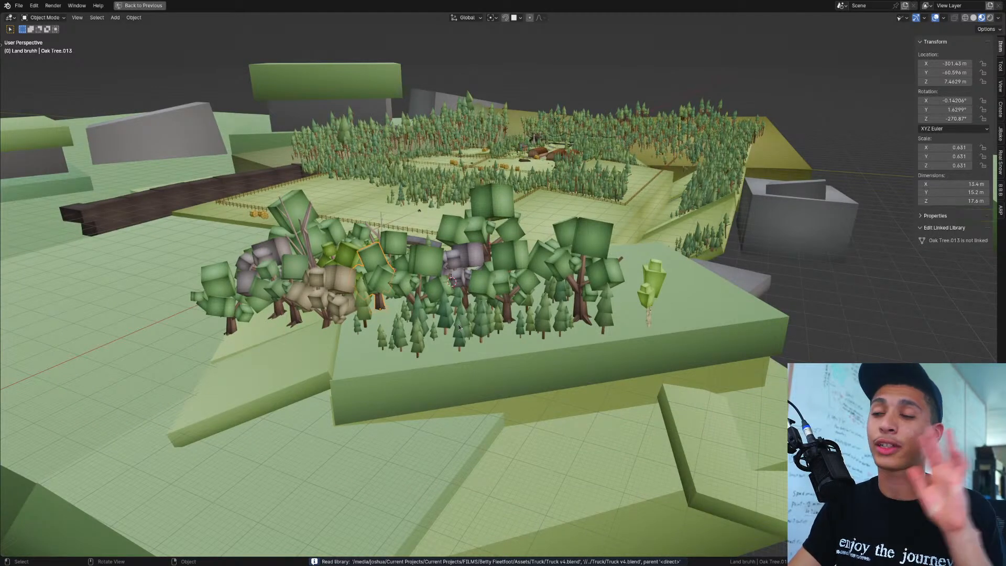
scroll(479, 333, down, 3)
middle_drag(479, 333, 575, 312)
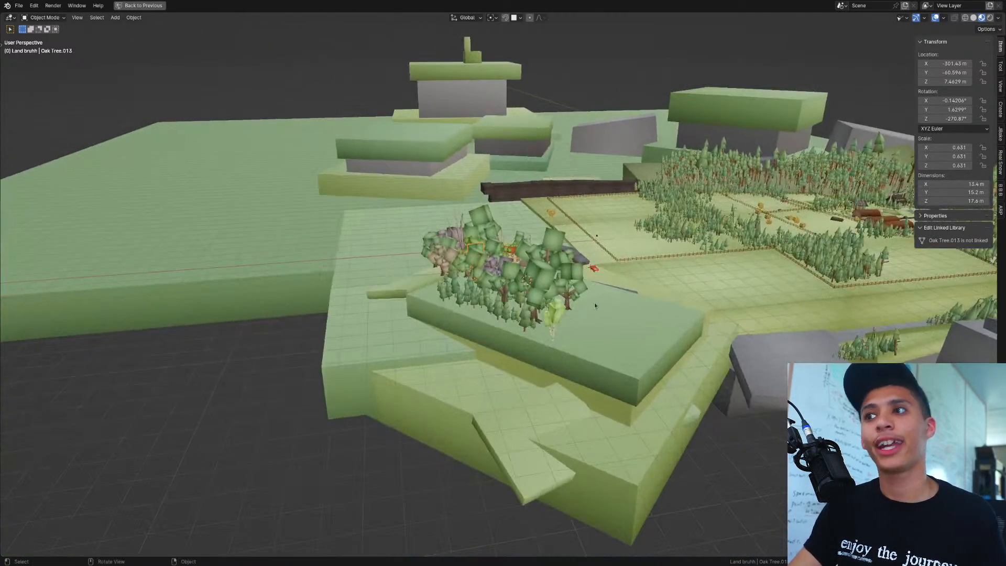
Step: Paste the three copied trees, place the 3D cursor on the open terrace beside the grove and snap the selection to it
right_click(594, 305)
key(Escape)
key(ctrl+v)
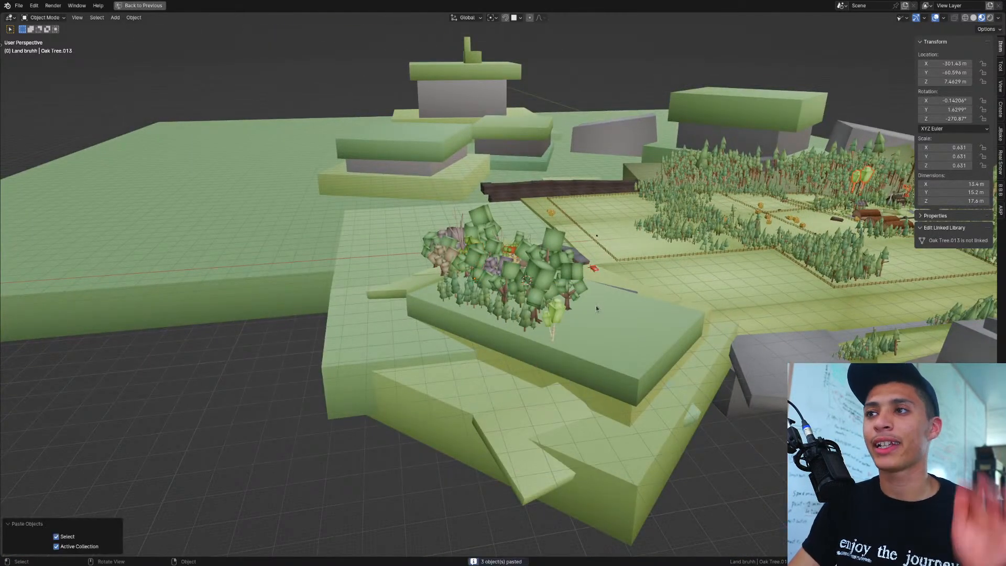
key(shift+s)
click(589, 323)
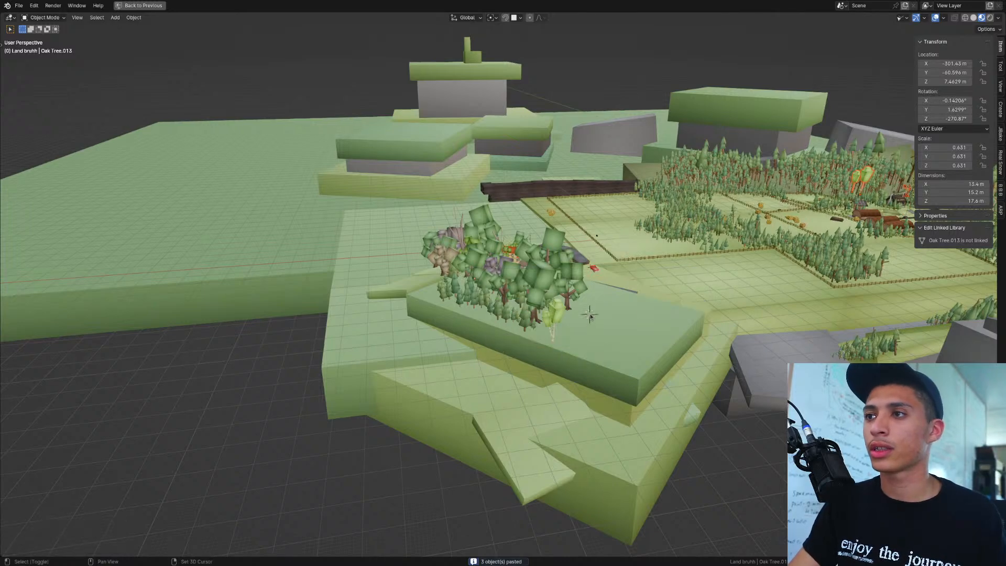
shift+right_click(590, 314)
key(shift+s)
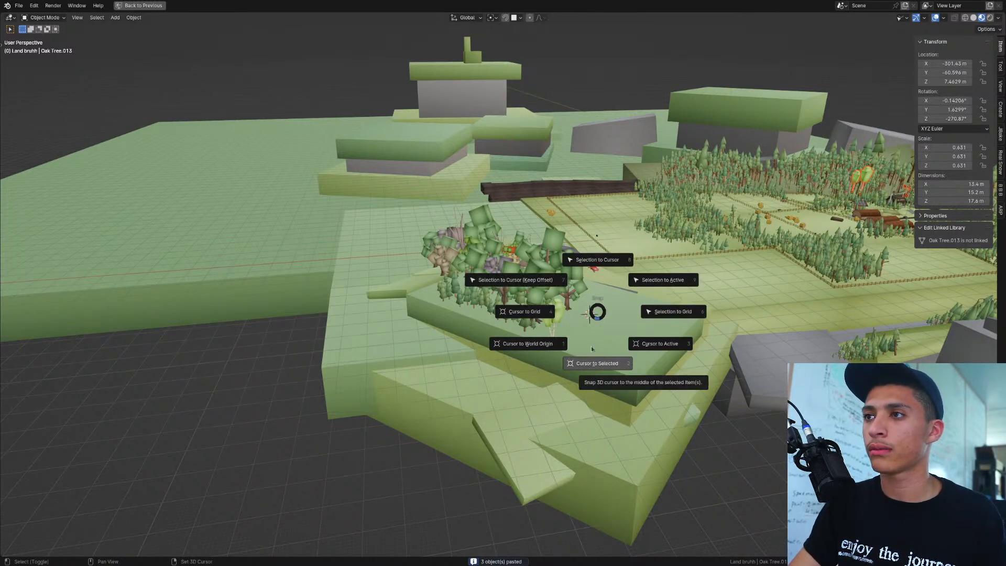
click(590, 245)
key(KP_Decimal)
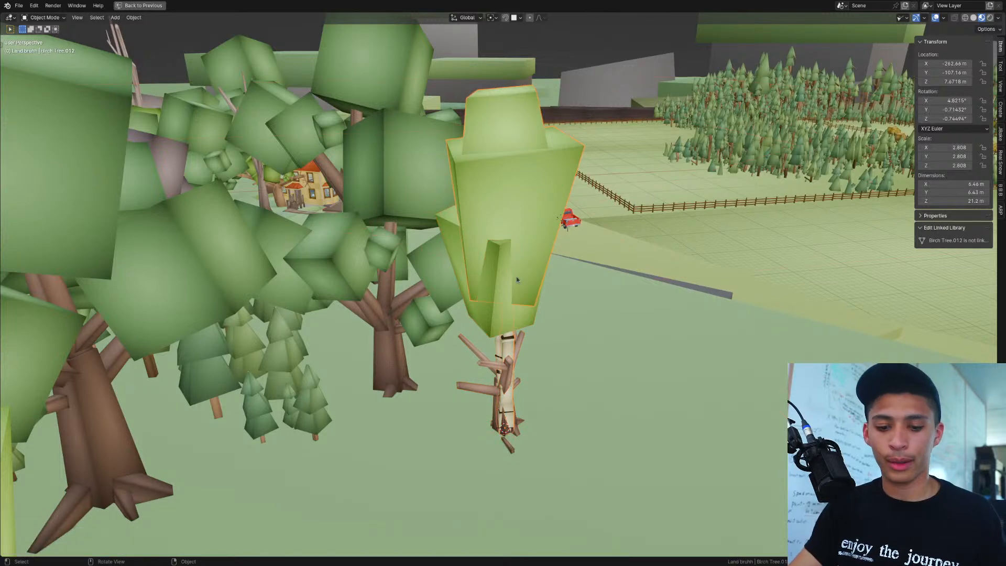
Step: Spread the two pasted birches away from the dead oak, moving each horizontally onto separate open spots near the grove
key(g)
key(shift+z)
click(643, 244)
middle_drag(644, 244, 524, 270)
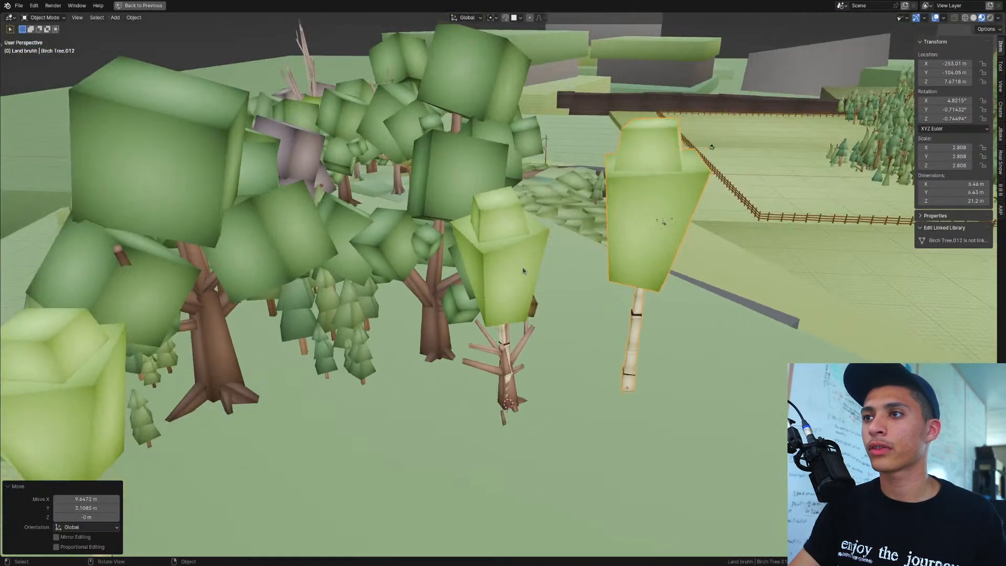
click(507, 267)
key(shift+z)
key(shift+z)
key(g)
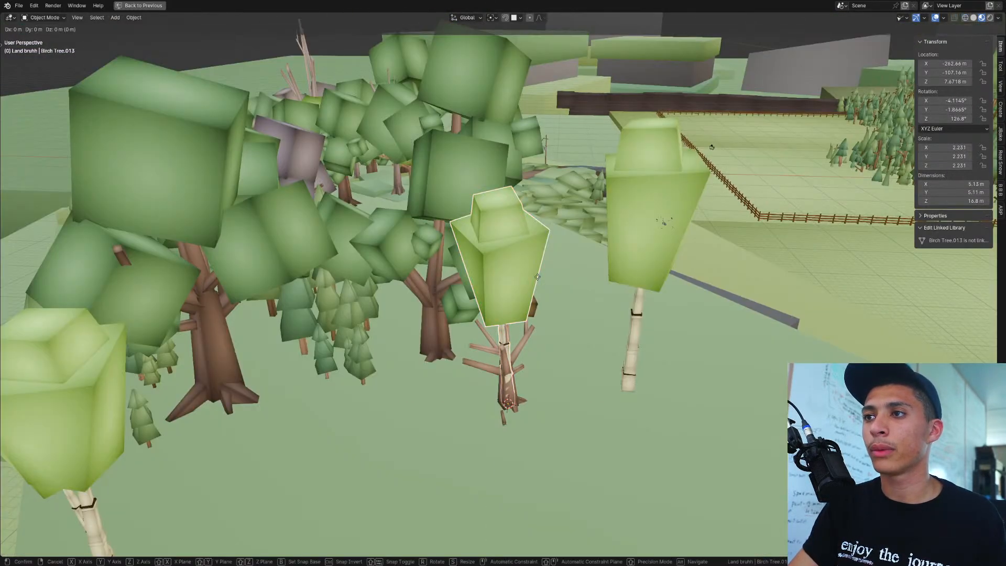
key(shift+z)
click(593, 220)
middle_drag(526, 315, 560, 341)
Step: Move the dead oak horizontally in among the small pines, lower it about 0.12 m into the ground and save the file
click(515, 346)
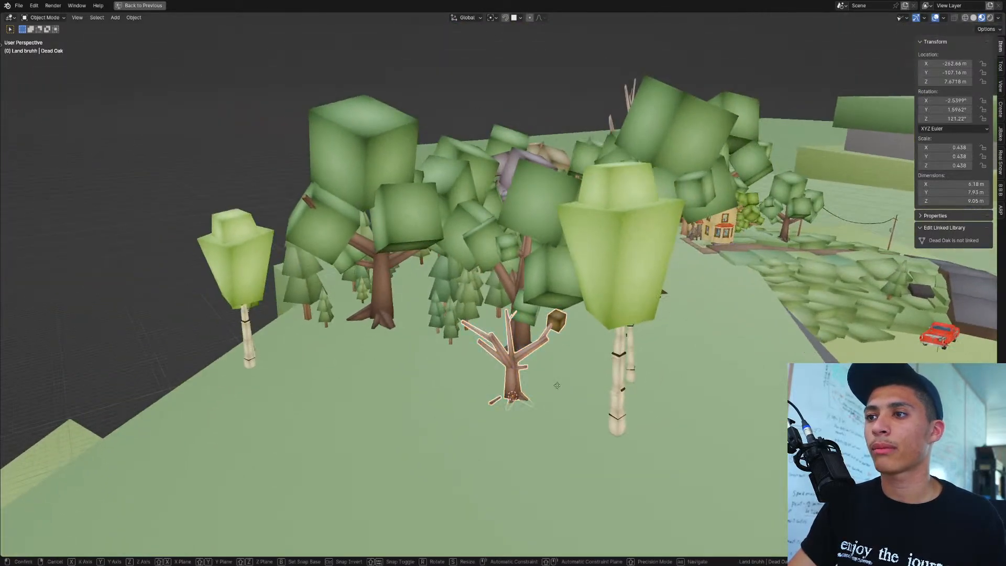
key(g)
key(shift+z)
click(472, 276)
middle_drag(472, 277, 515, 283)
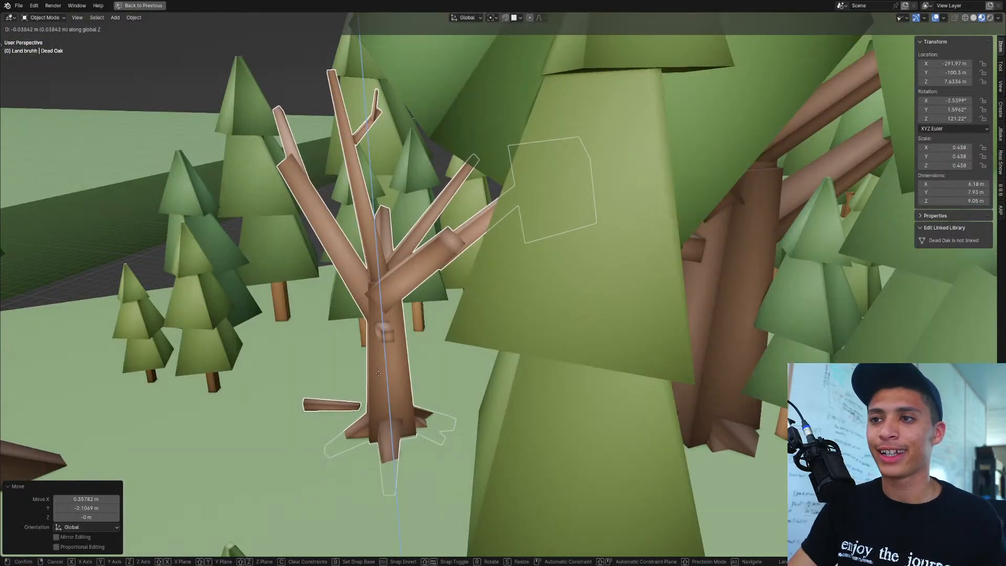
click(380, 400)
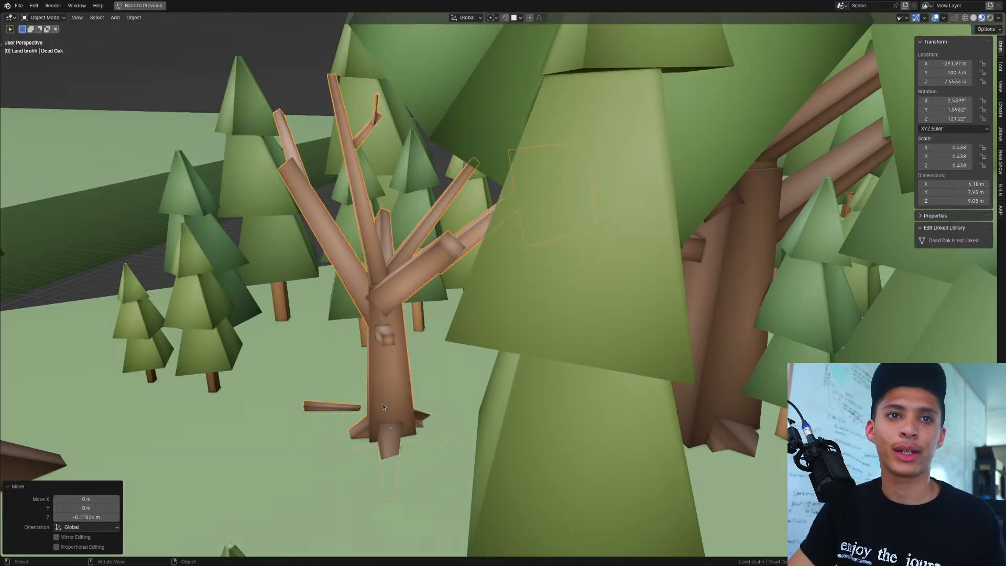
key(ctrl+s)
Step: Move the smaller birch into the gap between the oaks, about -15.6 m in X and 7.4 m in Y, and scale it by 1.556
scroll(381, 407, down, 10)
middle_drag(432, 392, 424, 370)
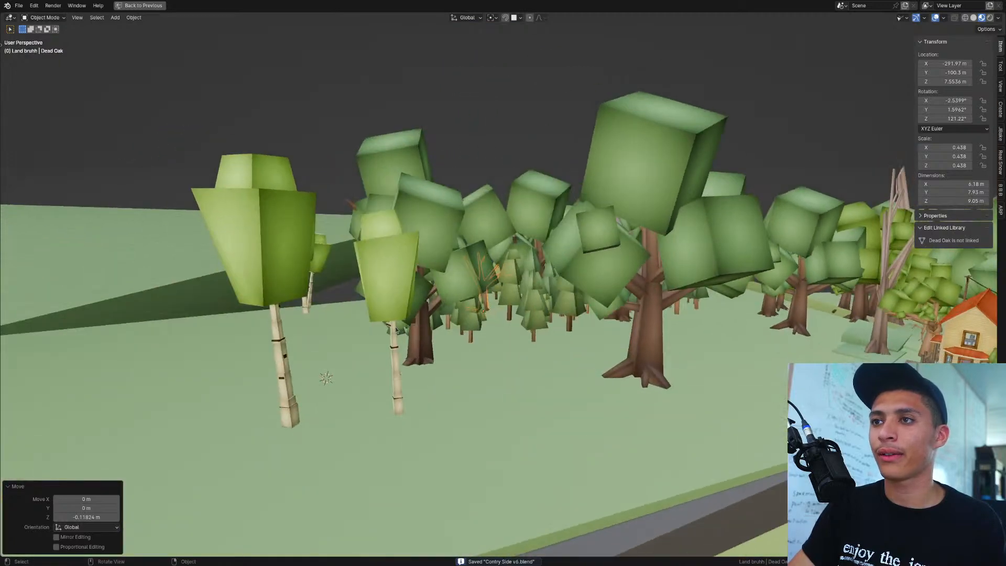
click(392, 327)
key(g)
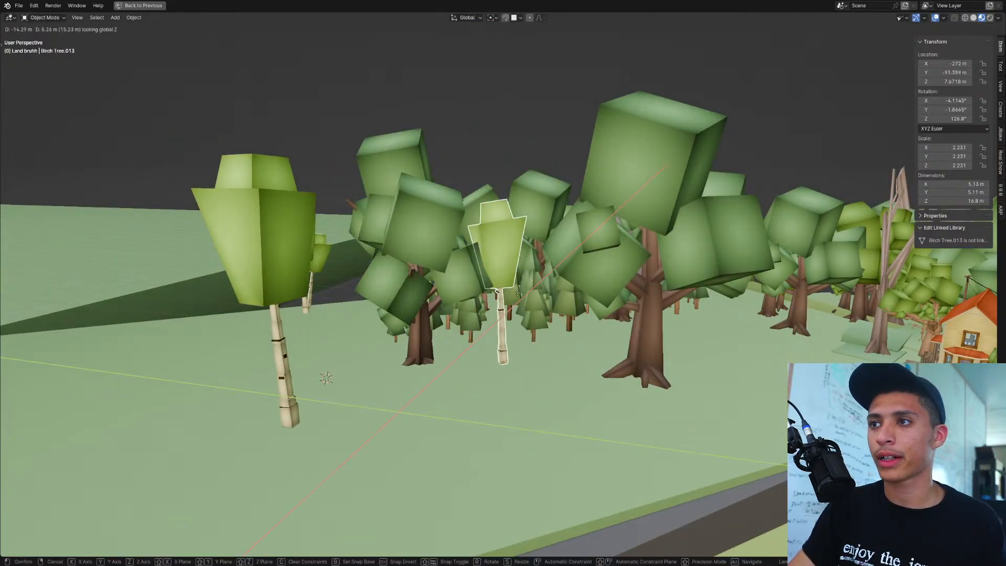
click(517, 341)
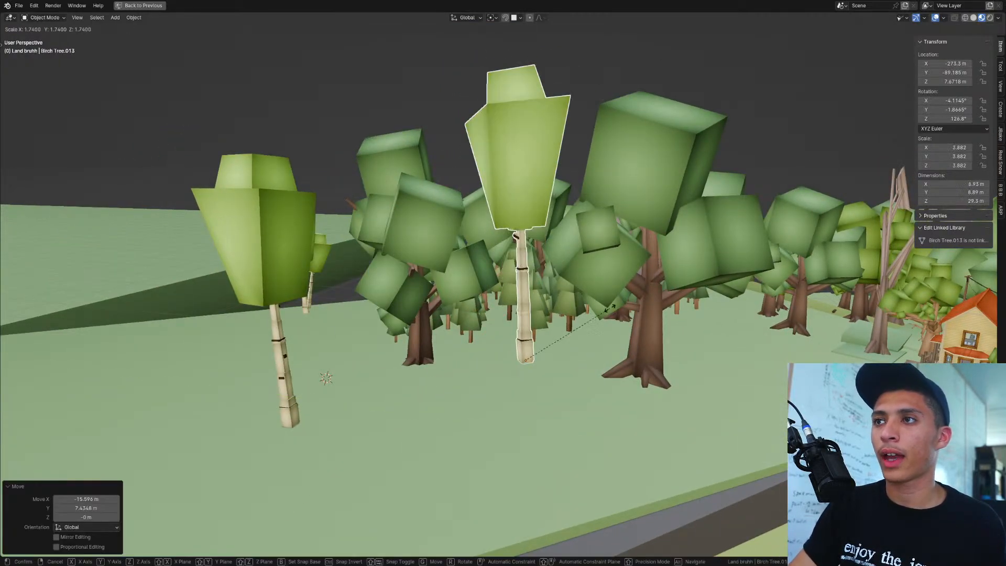
click(592, 327)
middle_drag(592, 327, 529, 314)
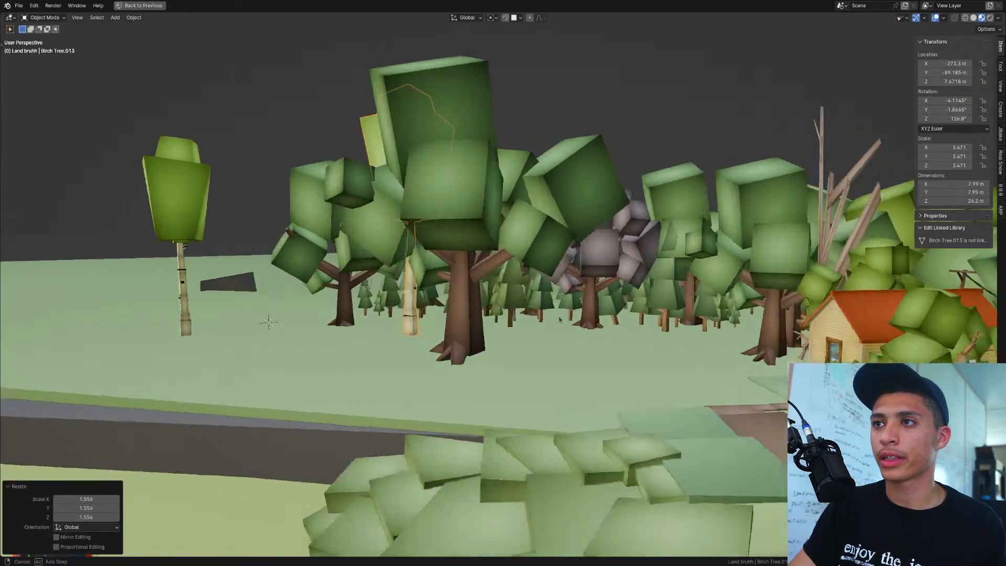
Step: Move the other pasted birch horizontally about 17 m closer to the oaks
middle_drag(314, 339, 356, 382)
click(251, 364)
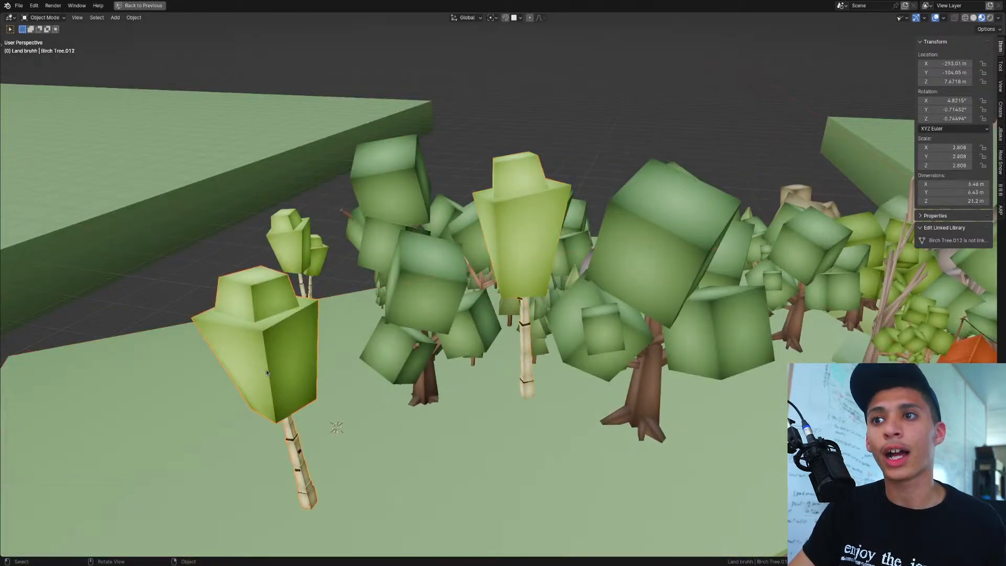
key(g)
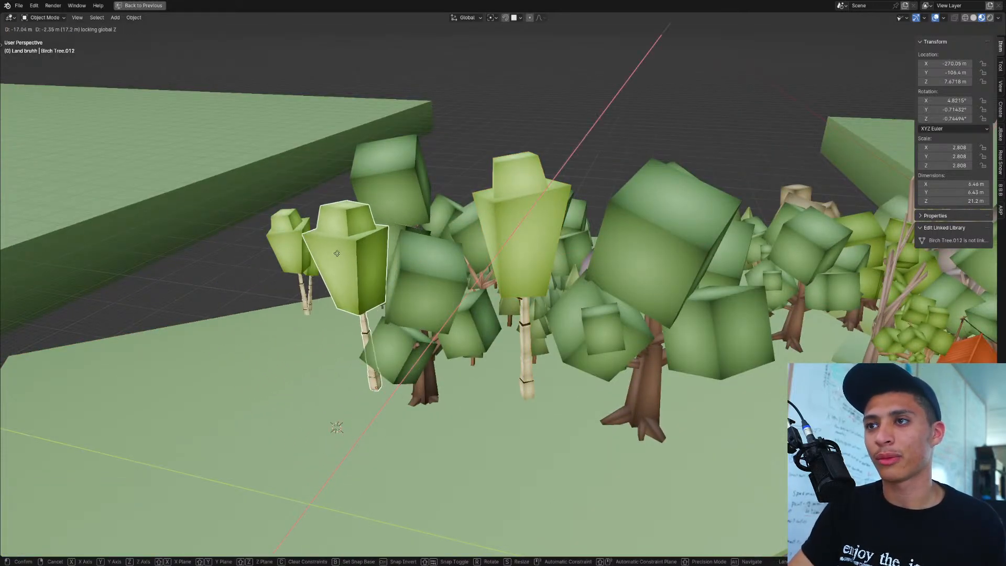
click(251, 275)
Step: Select the pair of small birches standing near the terrace's outer edge
click(306, 294)
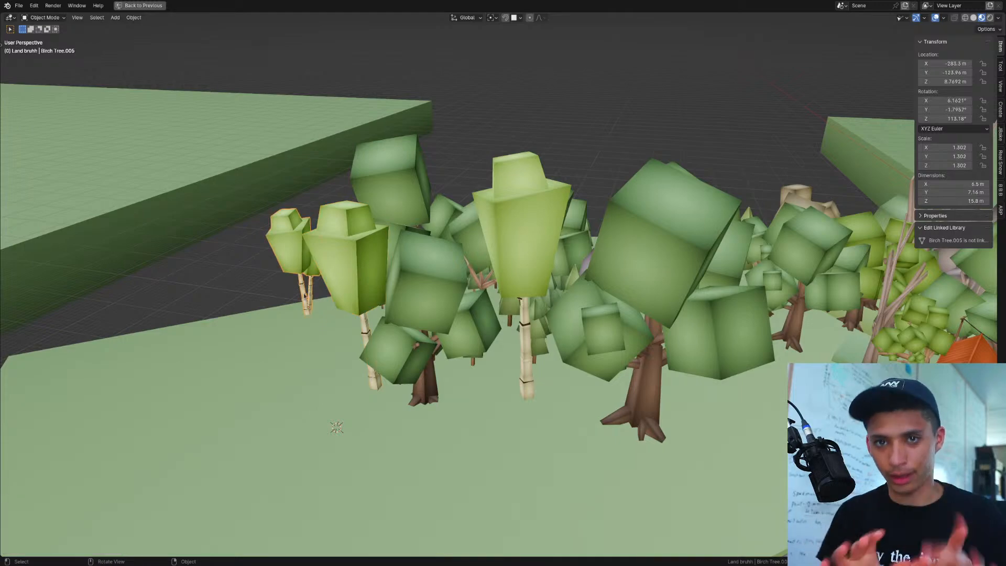
middle_drag(289, 314, 538, 362)
key(g)
key(shift+z)
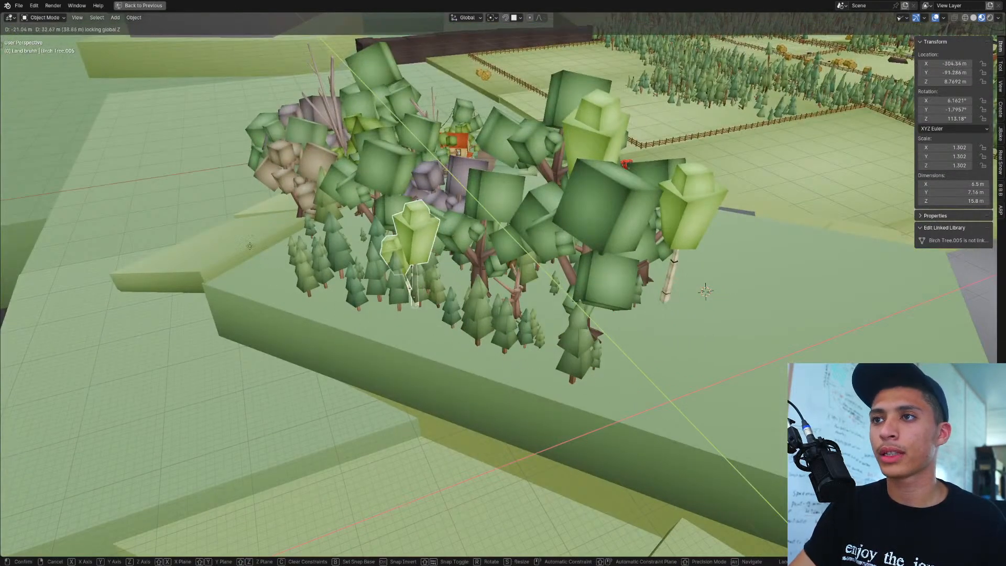
right_click(228, 219)
Step: Duplicate the birch pair horizontally into the group of small pines beside the grove and scale the copy by 1.719
key(shift+d)
key(shift+z)
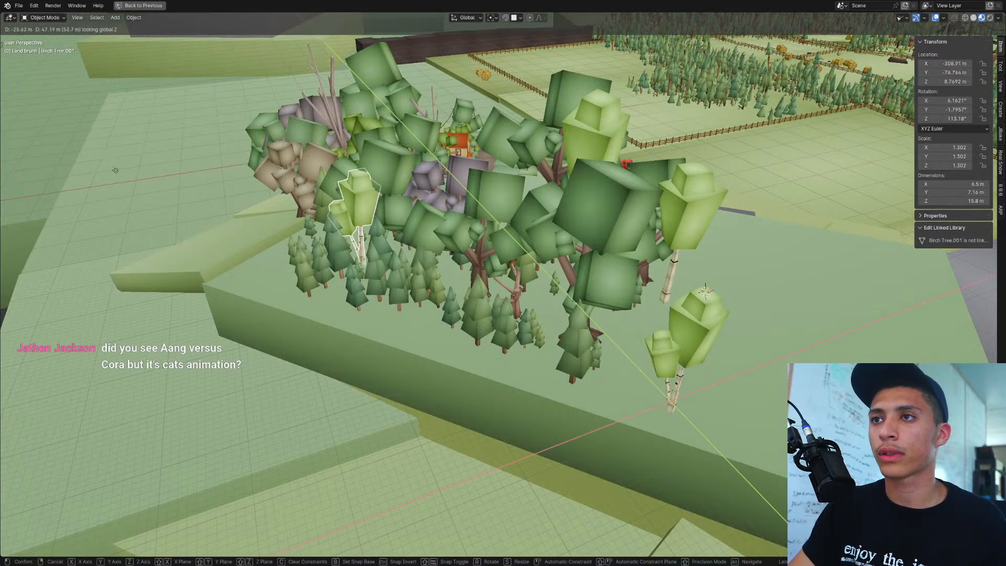
click(116, 171)
key(s)
click(148, 240)
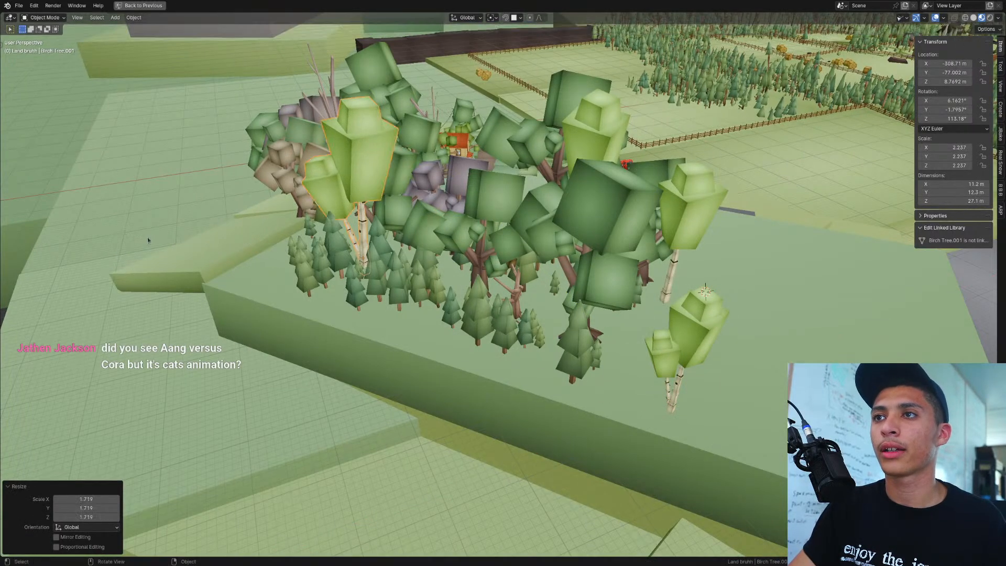
Step: Rotate the enlarged birch pair about Z by -82.3° and again by 23.4°, tilt it freely, and lower it about 0.6 m
key(r)
key(z)
click(391, 272)
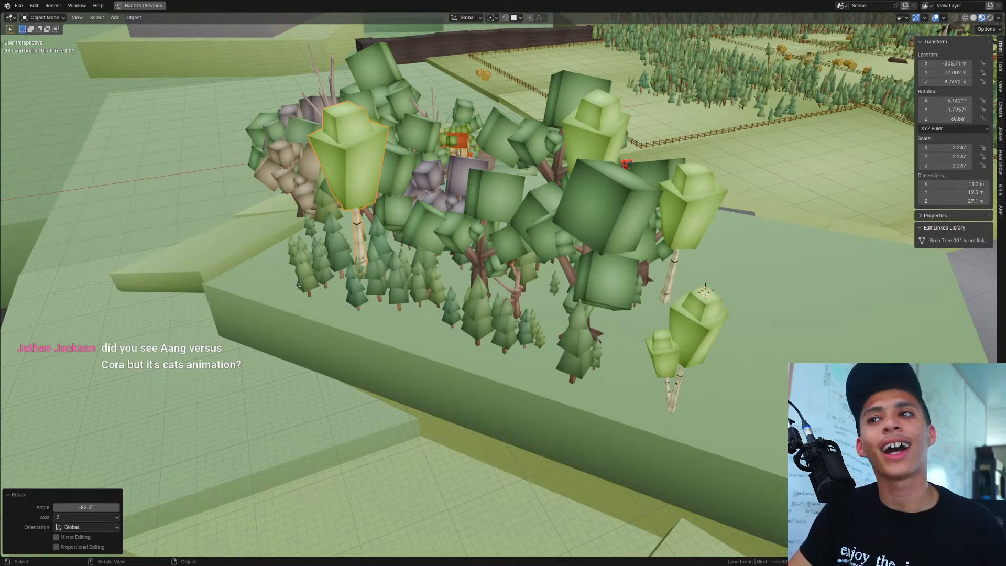
middle_drag(355, 303, 414, 357)
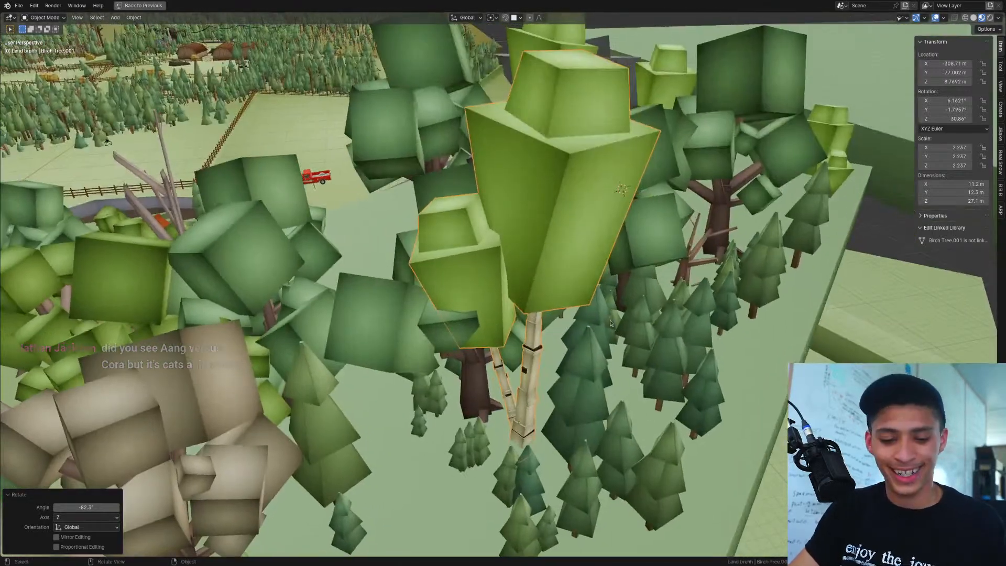
key(r)
key(z)
key(r)
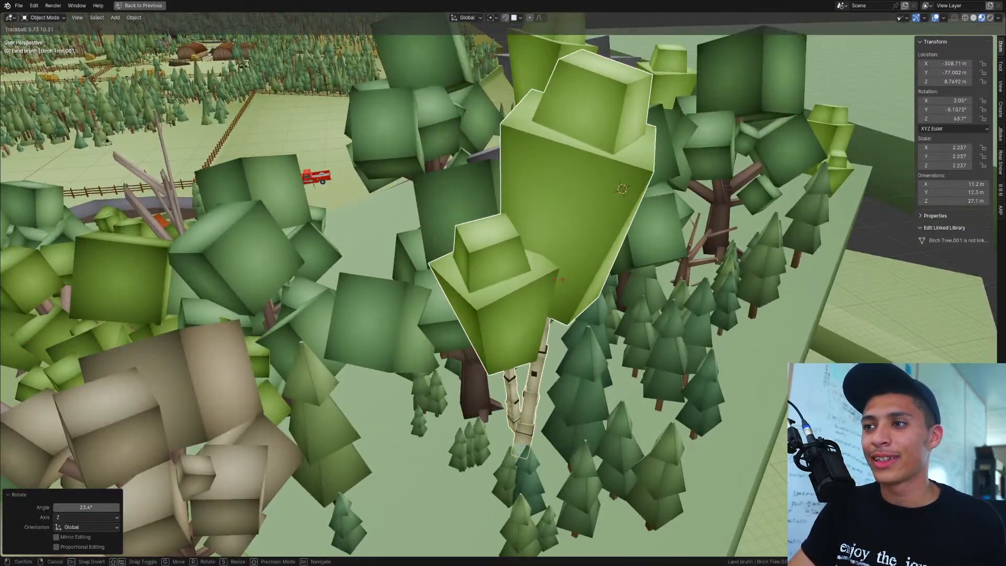
click(554, 284)
middle_drag(554, 284, 516, 314)
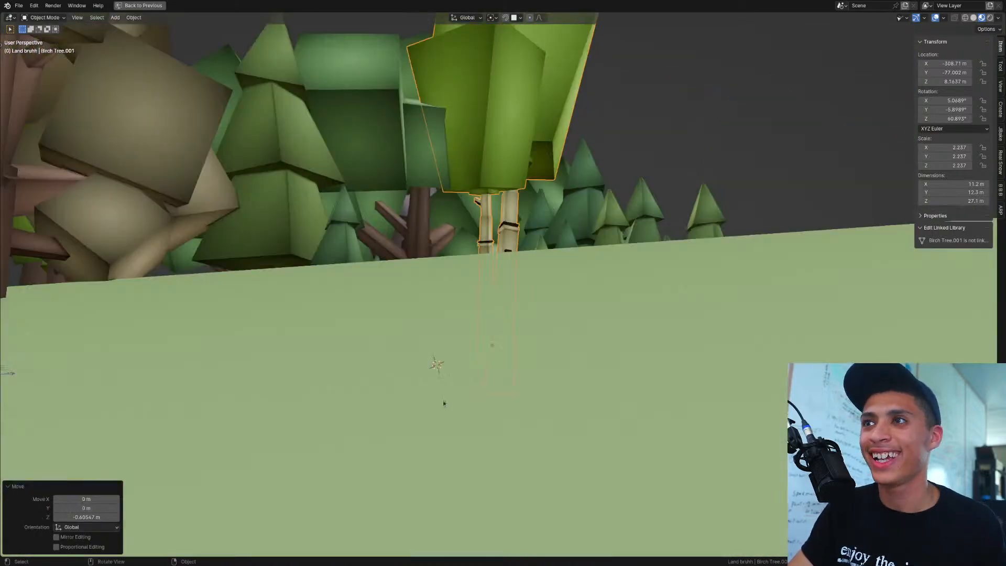
middle_drag(442, 401, 576, 370)
Step: Duplicate a mixed group of oaks, birches and the purple maple, moving the copies about -37.9 m in X and -20.6 m in Y
scroll(466, 387, down, 5)
click(610, 323)
middle_drag(609, 325, 651, 362)
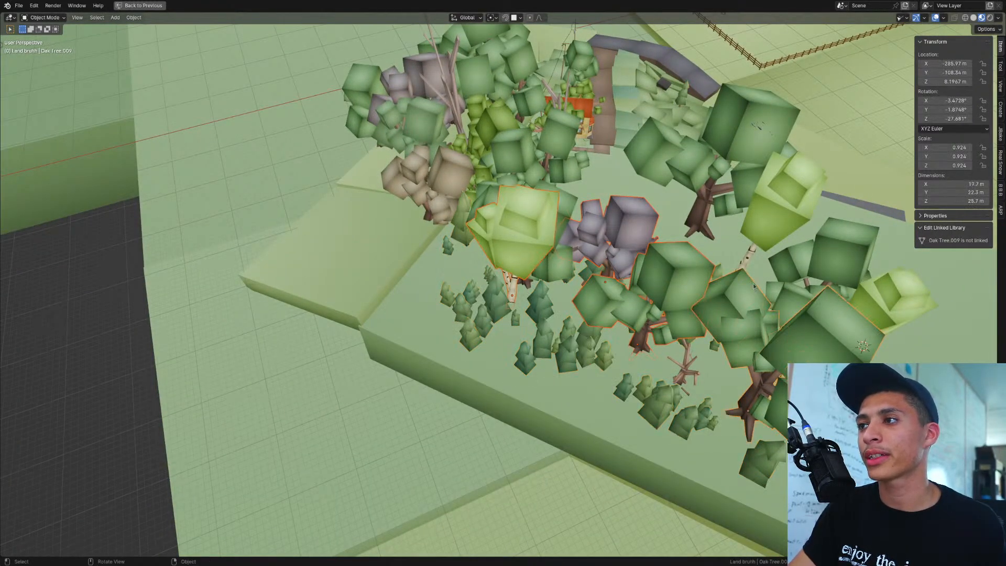
scroll(753, 286, down, 3)
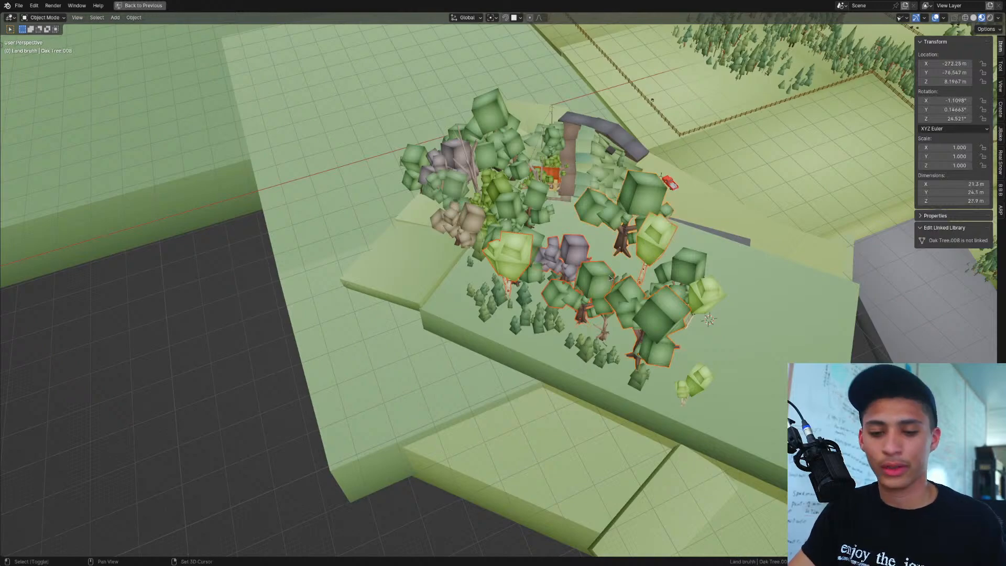
key(shift+d)
click(602, 421)
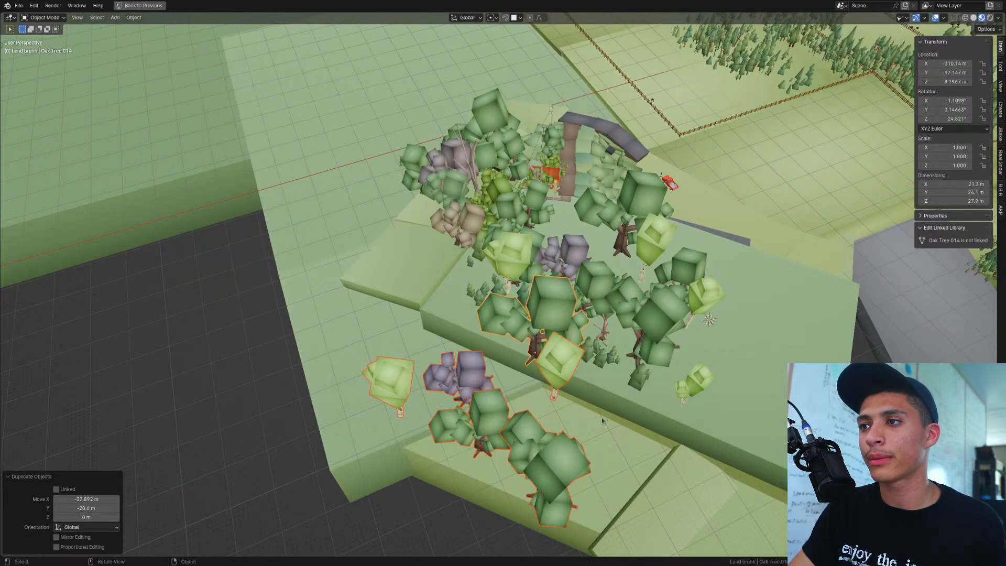
Step: Lower the duplicated tree group about 9.26 m along Z toward the lower ground beside the terrace
middle_drag(602, 421, 607, 362)
key(g)
key(z)
click(630, 411)
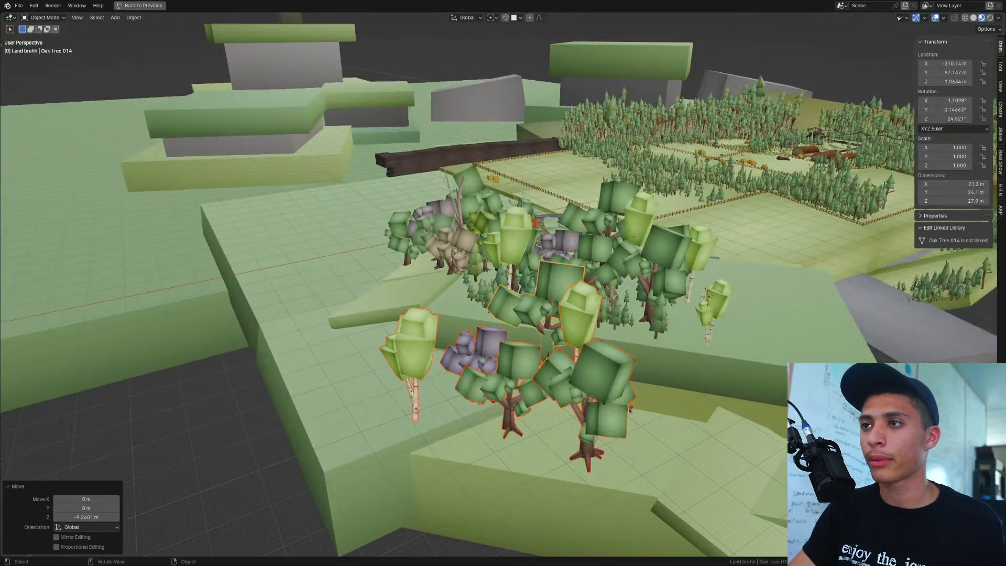
Step: Examine how the trunk bases of the lowered tree copies sit against the ground
middle_drag(630, 410, 475, 388)
scroll(525, 364, up, 5)
shift+middle_drag(526, 363, 492, 371)
scroll(494, 369, up, 2)
scroll(492, 369, down, 2)
scroll(492, 370, up, 2)
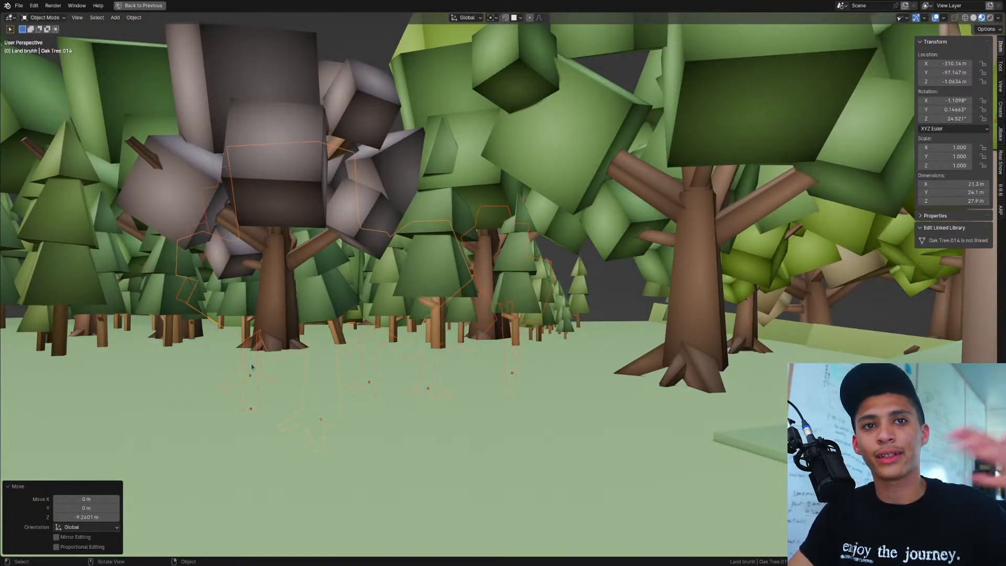
scroll(251, 367, down, 6)
middle_drag(263, 369, 467, 354)
scroll(385, 386, down, 4)
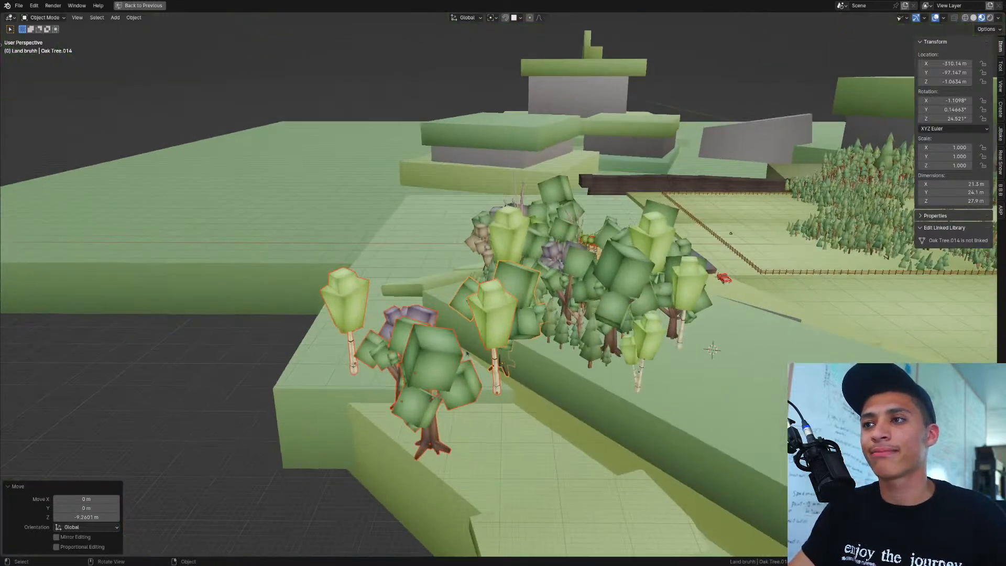
Step: Move the single birch copy at the foot of the terrace horizontally about 8 m in X
click(498, 329)
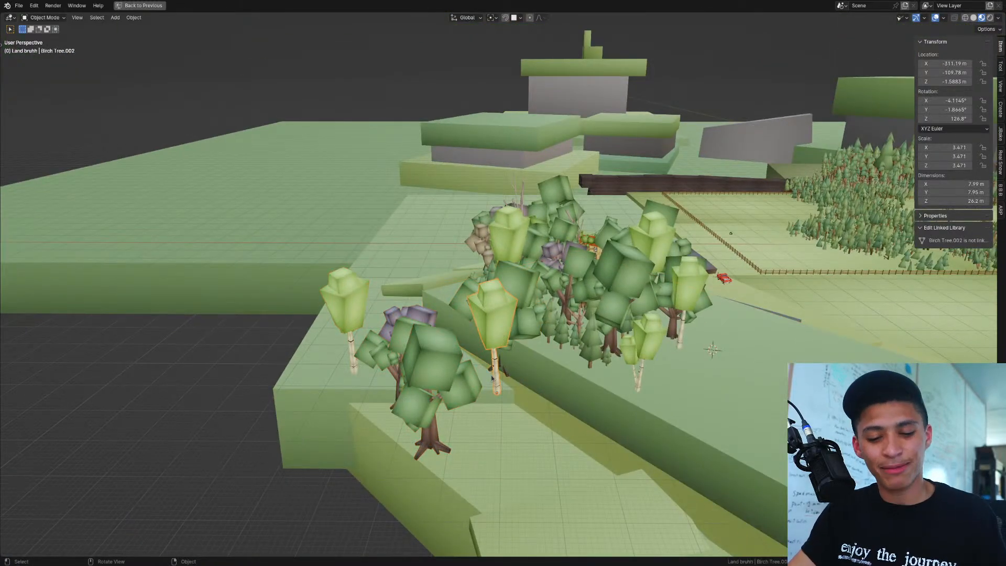
key(shift+z)
click(527, 376)
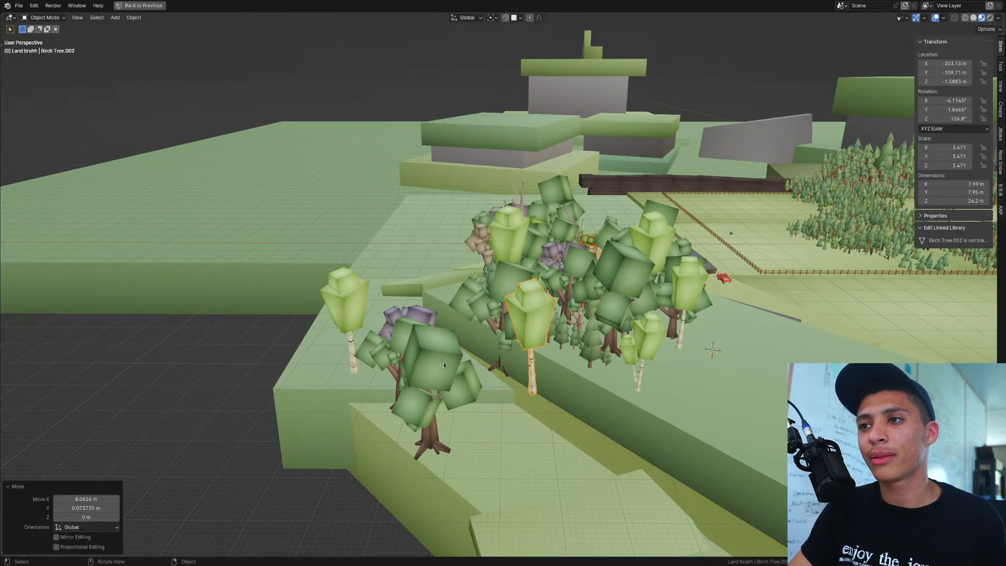
Step: Move the large oak copy at the front of the new group horizontally along the lower ledge and adjust its height
click(443, 362)
key(g)
key(shift+z)
click(503, 346)
middle_drag(503, 346, 581, 369)
key(g)
key(z)
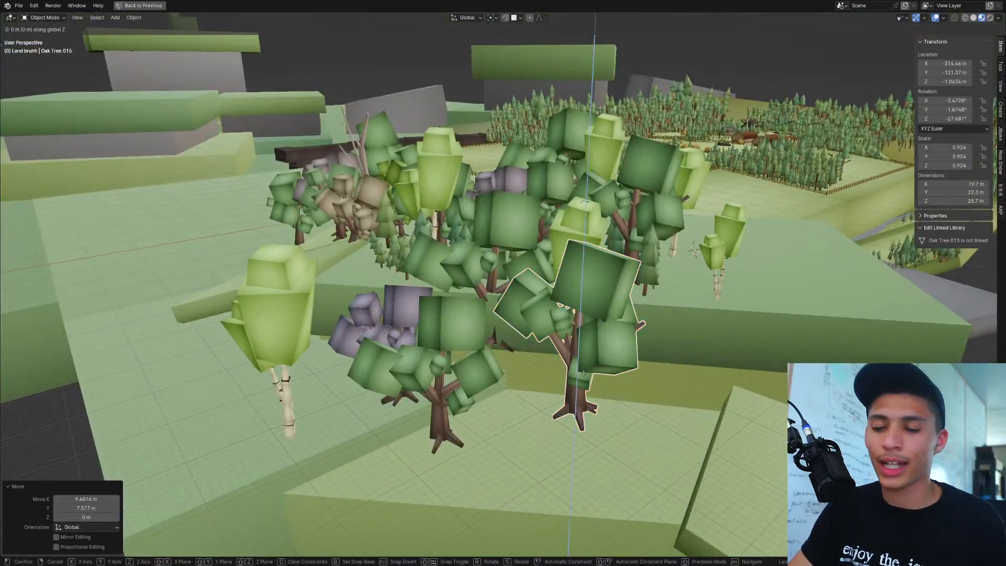
click(580, 397)
Step: Shift the oak copy overlapping the terrace wall horizontally onto the lower ground in front of it
click(506, 317)
middle_drag(507, 317, 509, 361)
key(g)
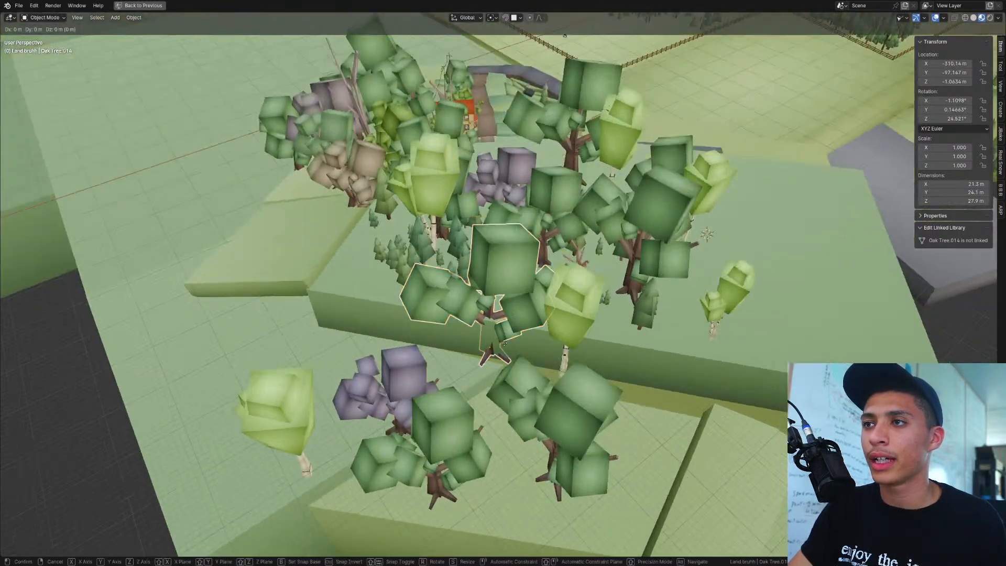
key(shift+z)
click(493, 375)
Step: Move the purple maple copy horizontally away from the lower oaks toward the ramp beside the terrace
click(408, 390)
key(g)
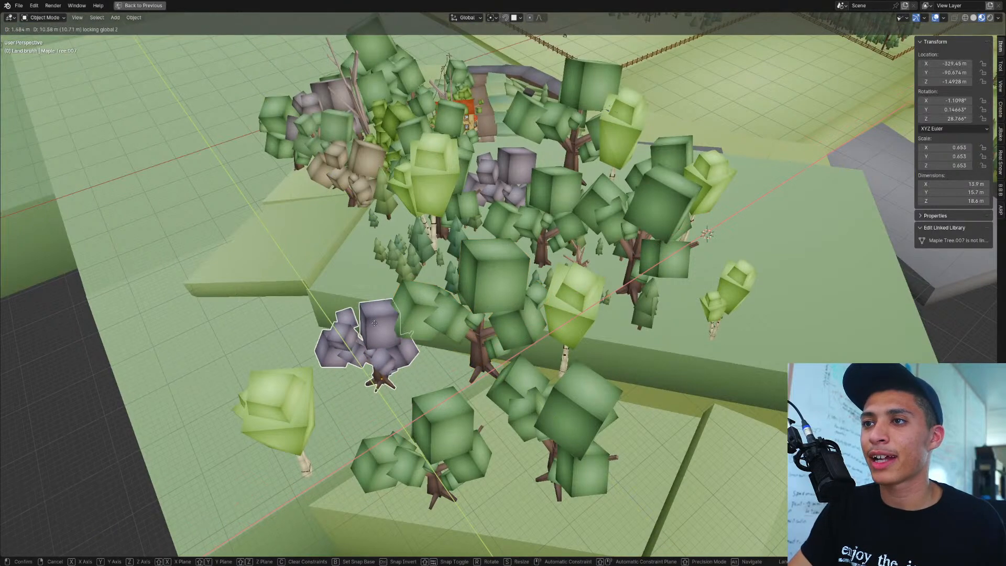
click(361, 315)
Step: Move the oak copy at the near edge horizontally along the lower ledge, about 31 m in X and -12 m in Y
click(454, 425)
key(g)
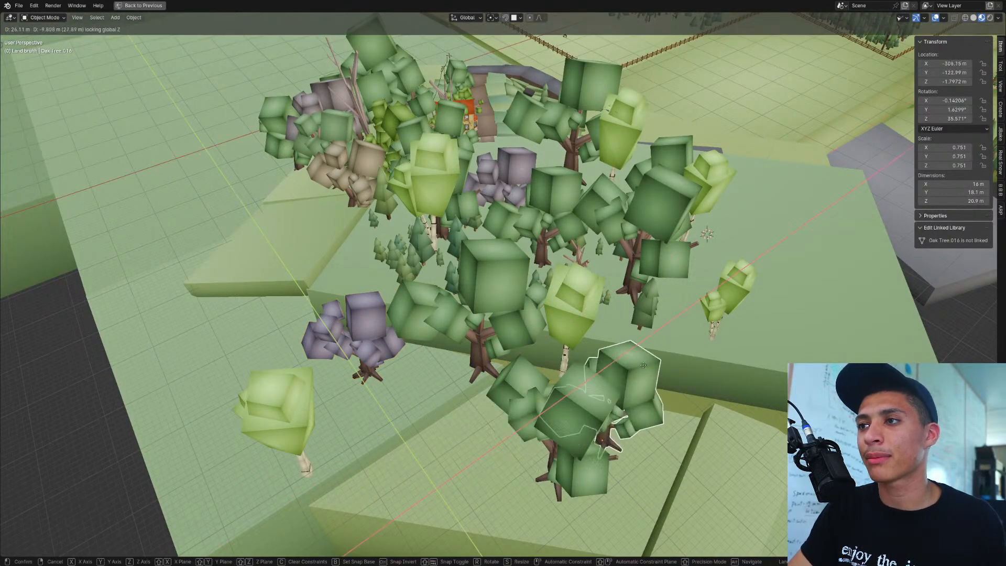
click(660, 367)
Step: Scale the lone birch by about 1.55 and move it horizontally about 19 m in X and -9.7 m in Y onto the lower ledge
middle_drag(661, 367, 665, 314)
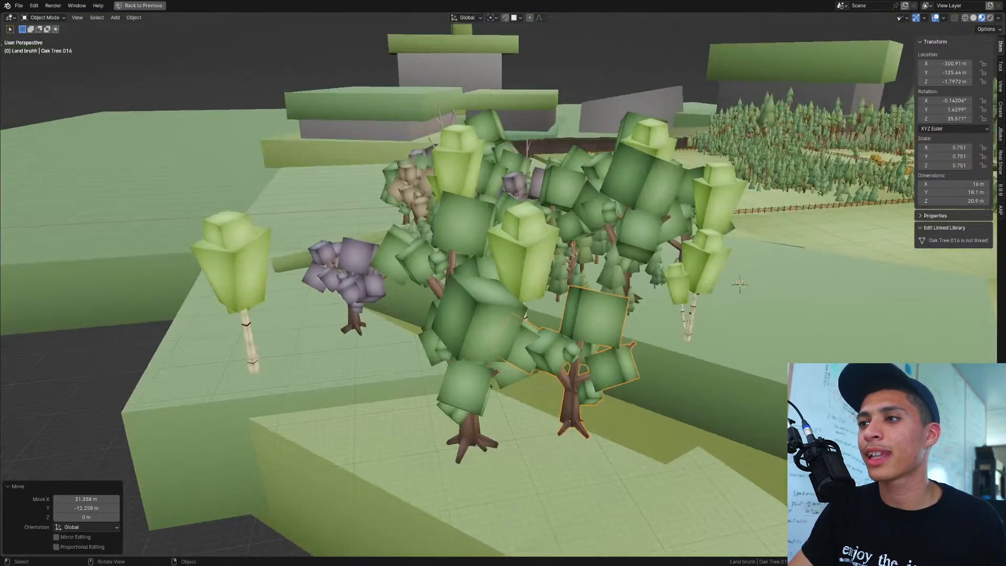
click(234, 294)
key(s)
click(339, 336)
key(g)
key(shift+z)
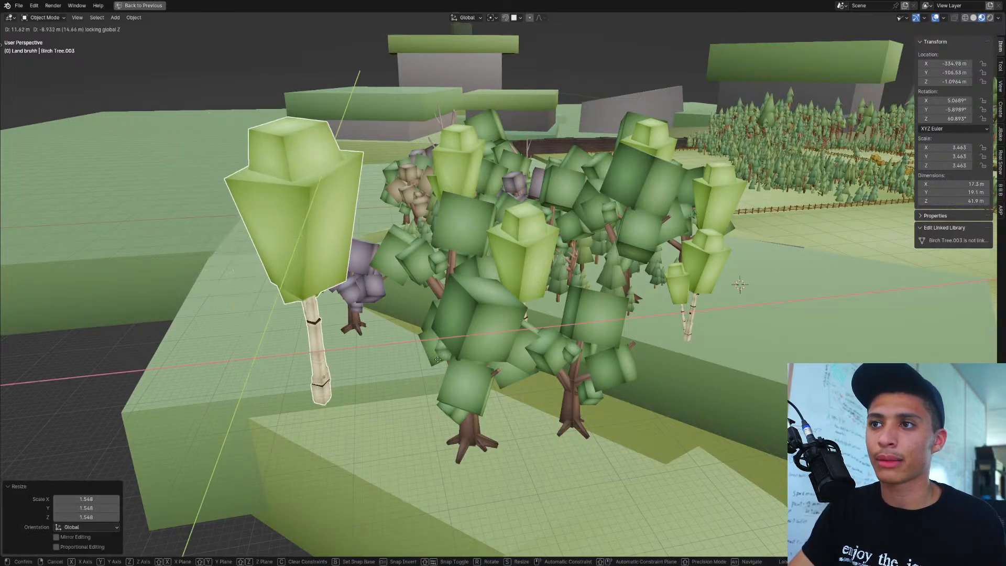
click(482, 365)
Step: Lower the enlarged birch about 10.3 m along Z onto the surface of the lower ledge
middle_drag(482, 366, 524, 359)
key(g)
key(z)
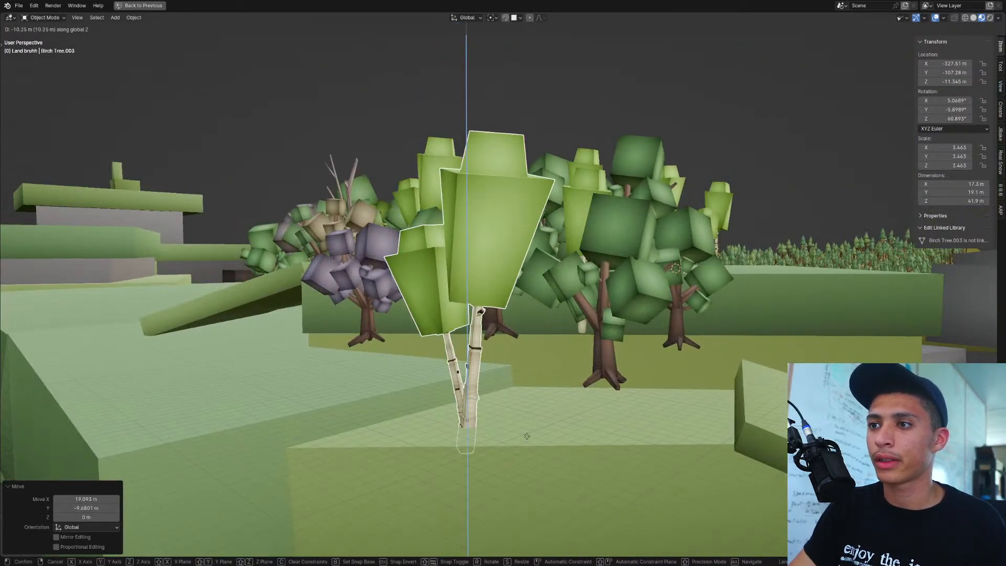
click(528, 437)
Step: Examine the tree placement around the house and the pines at walking height, and hide the viewport overlays
middle_drag(540, 439, 418, 344)
key(shift+grave)
key(w)
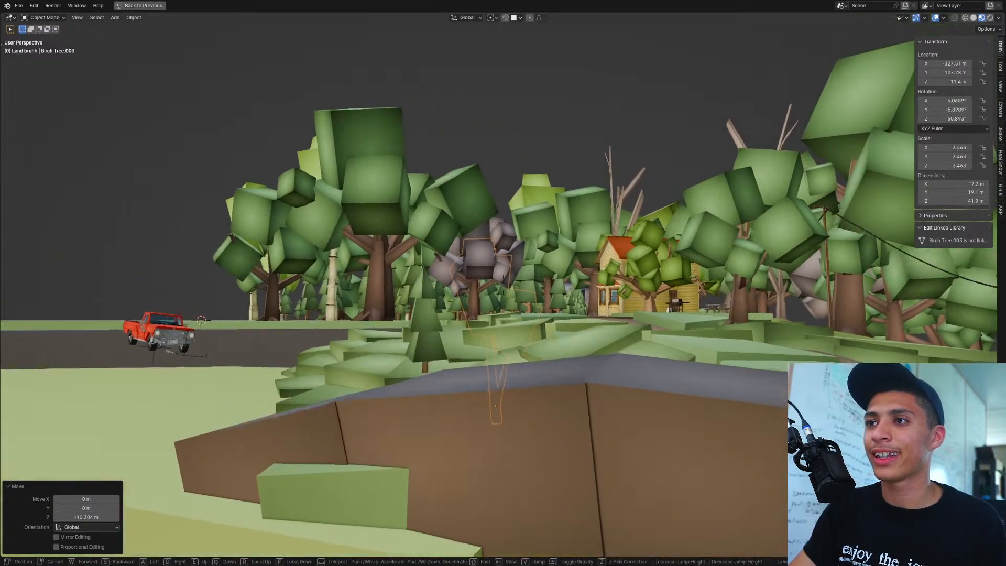
key(w)
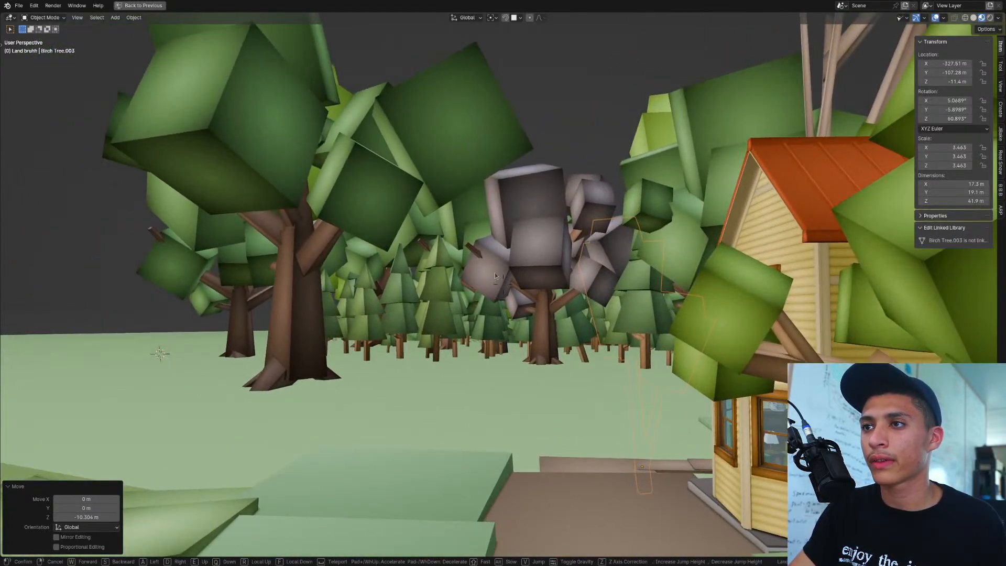
click(494, 272)
click(443, 298)
scroll(443, 297, down, 4)
middle_drag(456, 335, 483, 382)
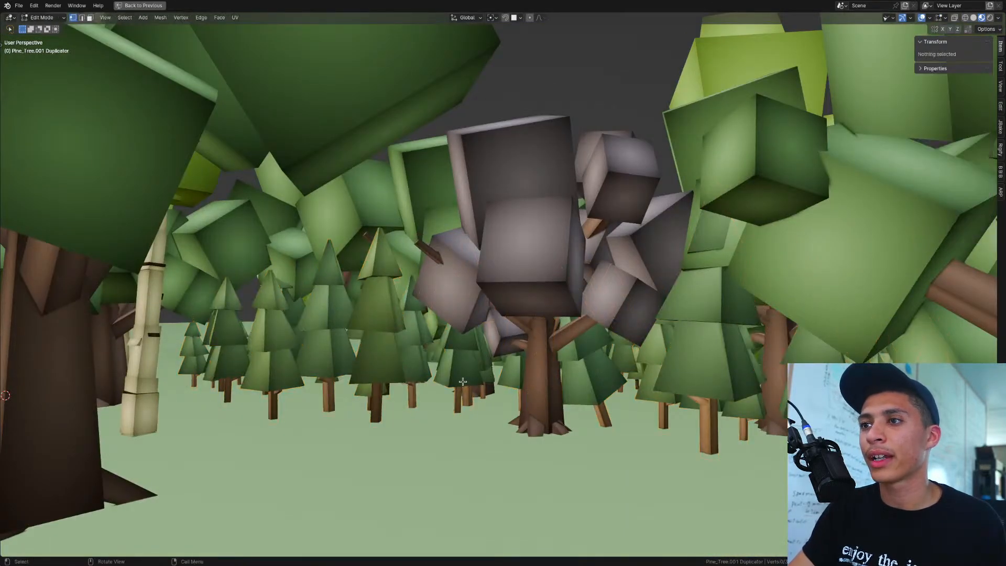
key(Tab)
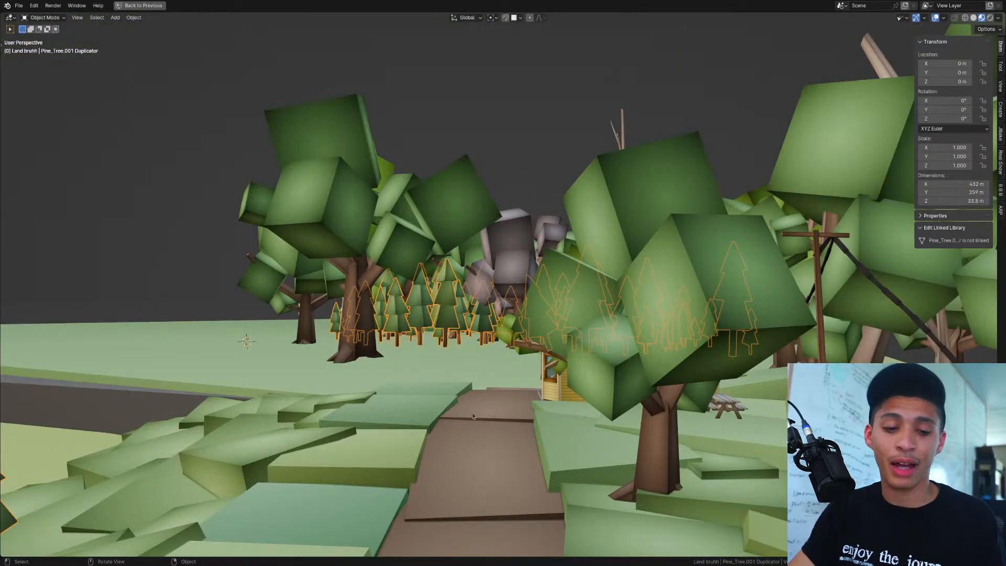
key(shift+grave)
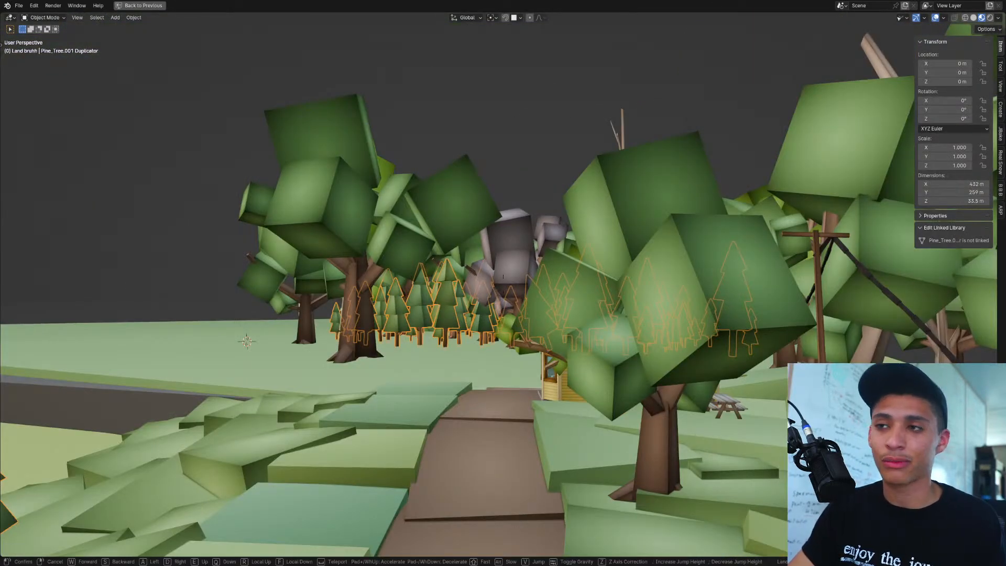
key(w)
key(w)
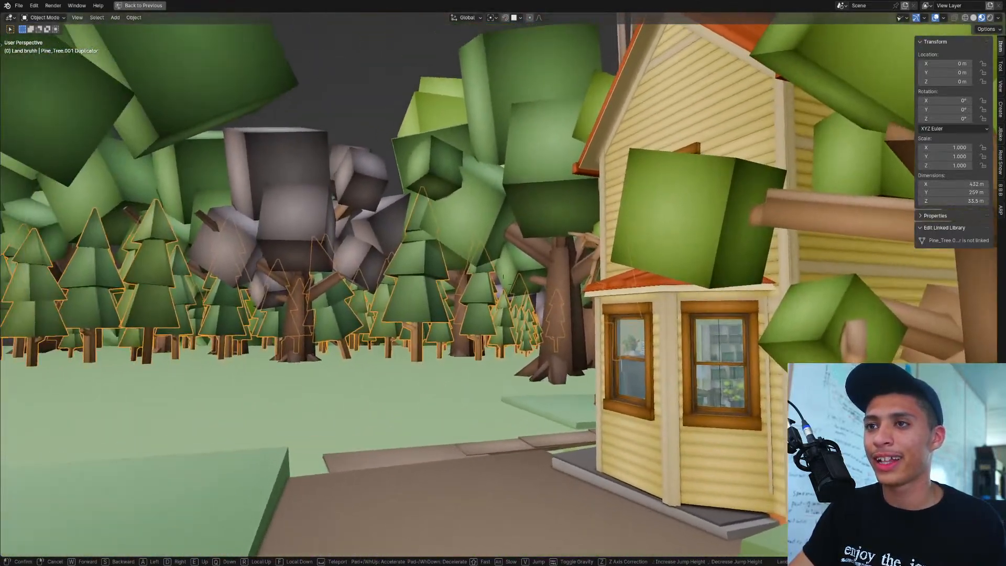
click(524, 345)
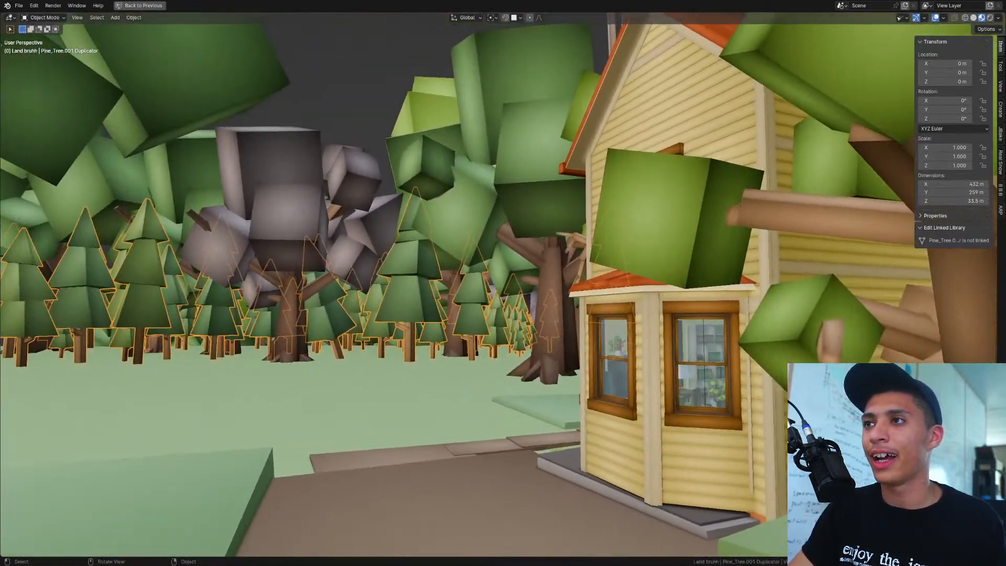
click(935, 18)
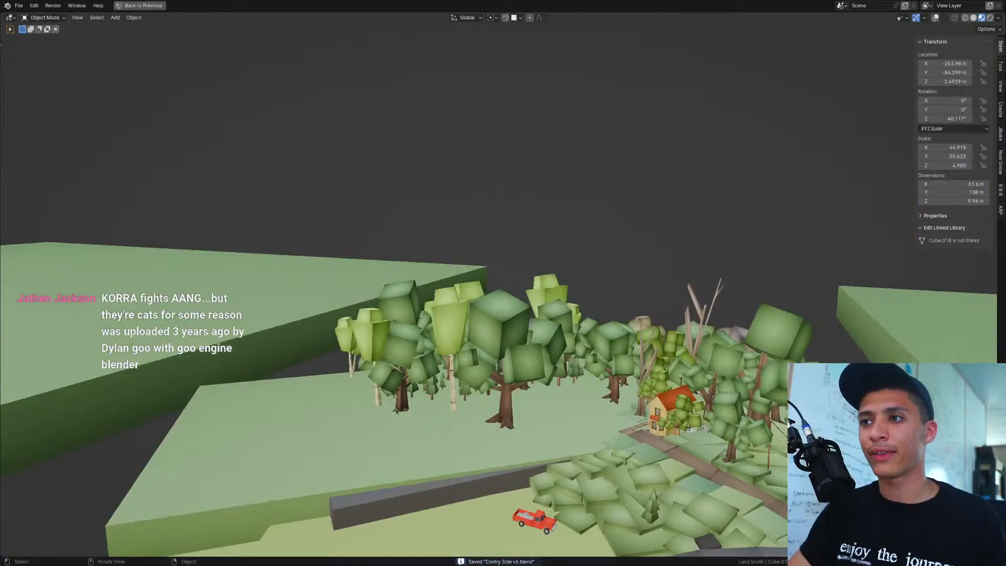
Step: Add a 2 m cube on the open ground between the trees beside the house and frame it
click(532, 390)
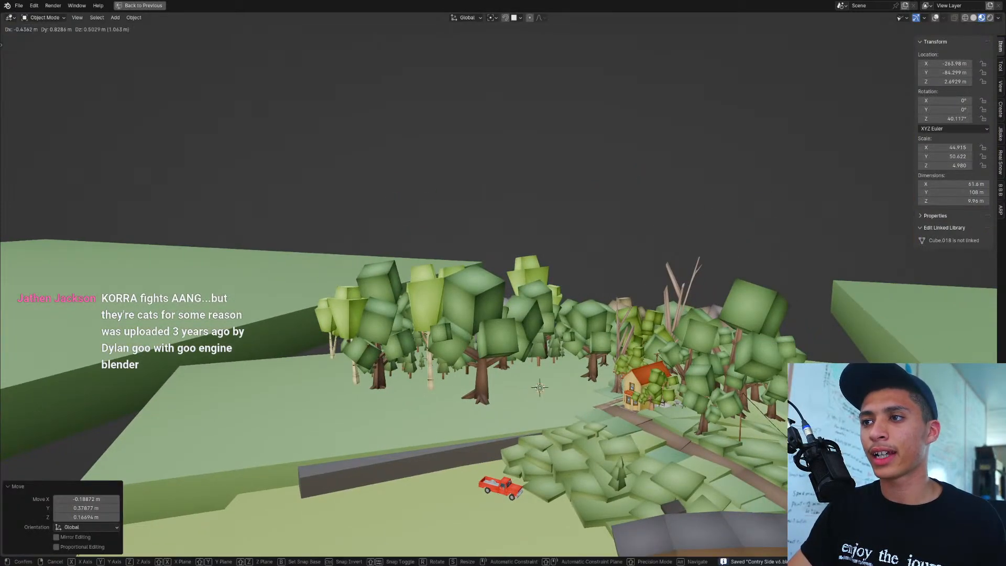
key(shift+a)
click(531, 376)
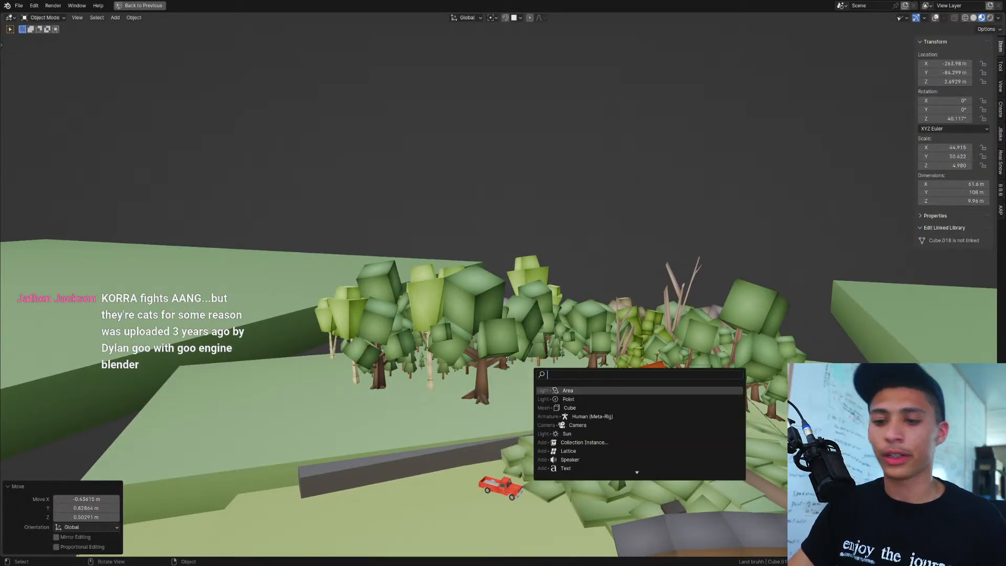
text(cube)
key(Return)
key(KP_Decimal)
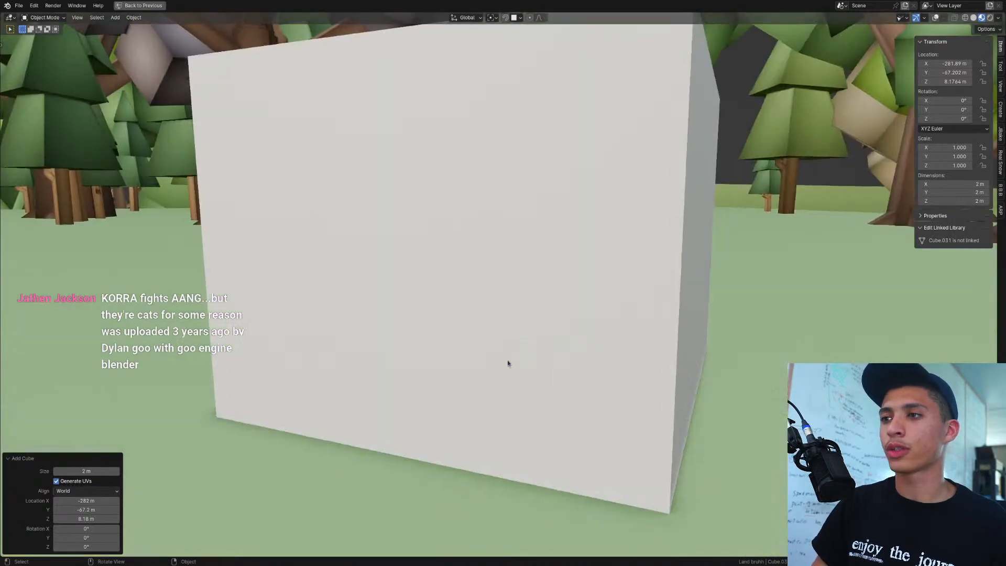
Step: Shape the cube into a slim upright post in Edit Mode, stretching its mesh by 2.8 along Z
scroll(454, 376, down, 5)
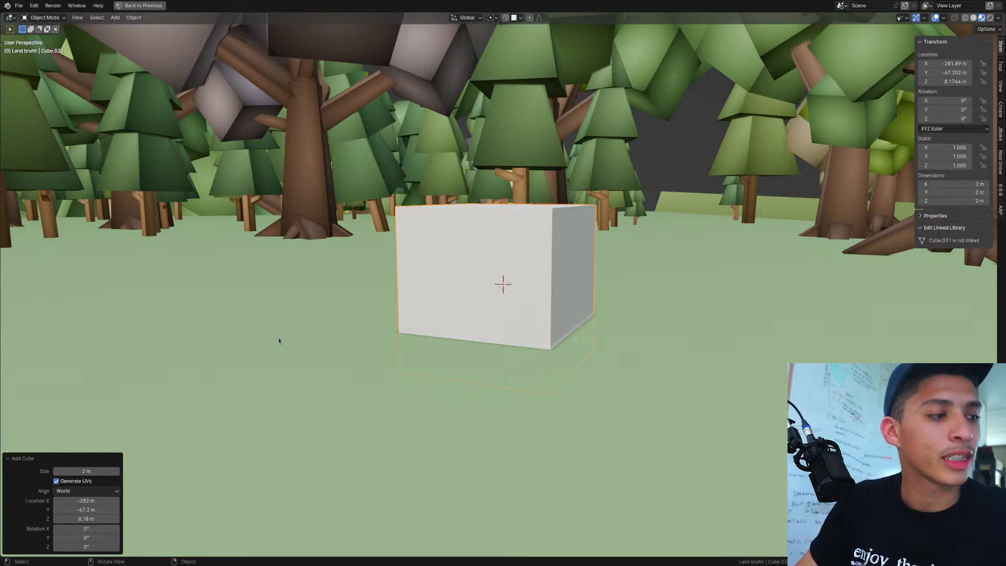
scroll(517, 274, down, 7)
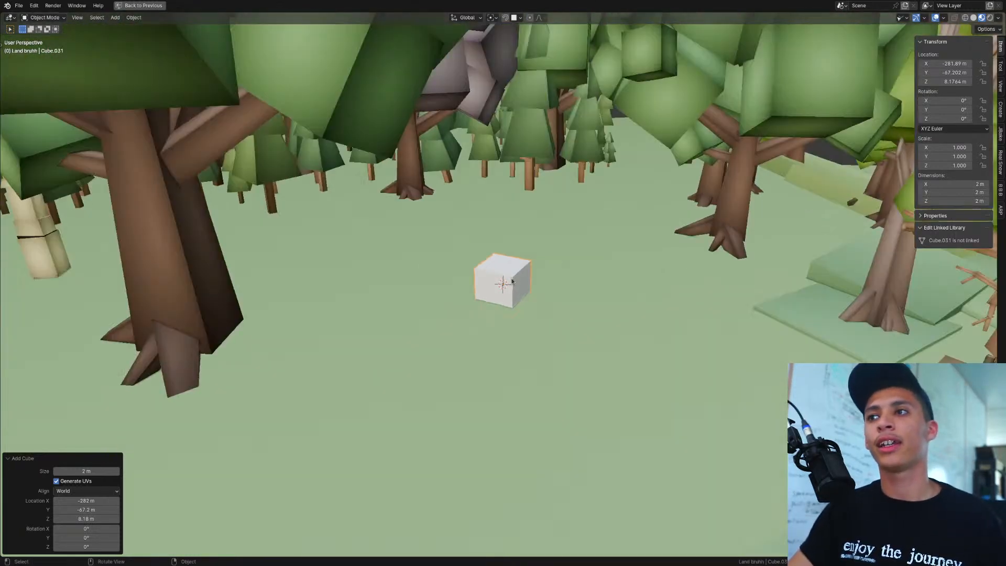
middle_drag(516, 275, 519, 274)
key(Tab)
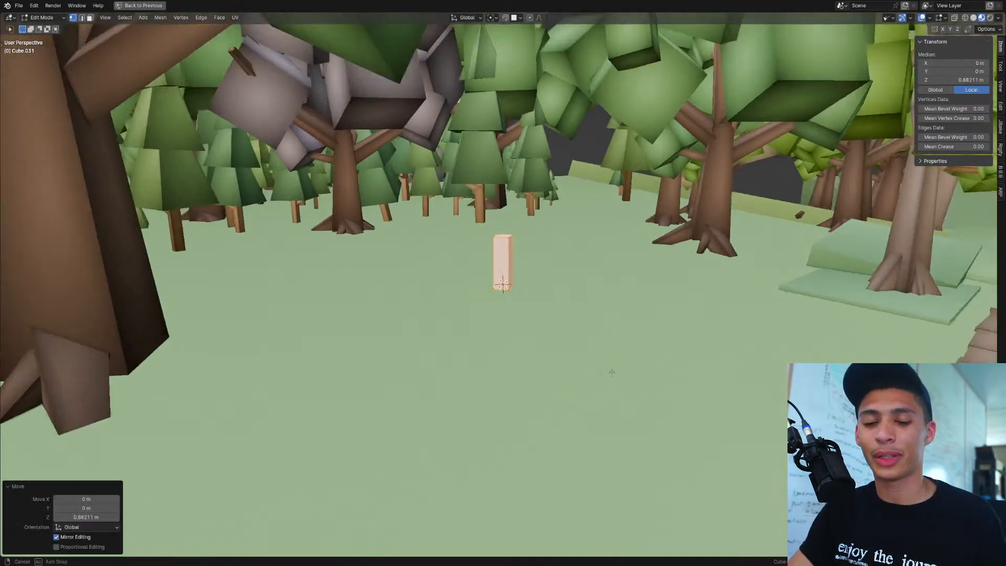
key(s)
key(z)
click(865, 444)
scroll(615, 384, down, 4)
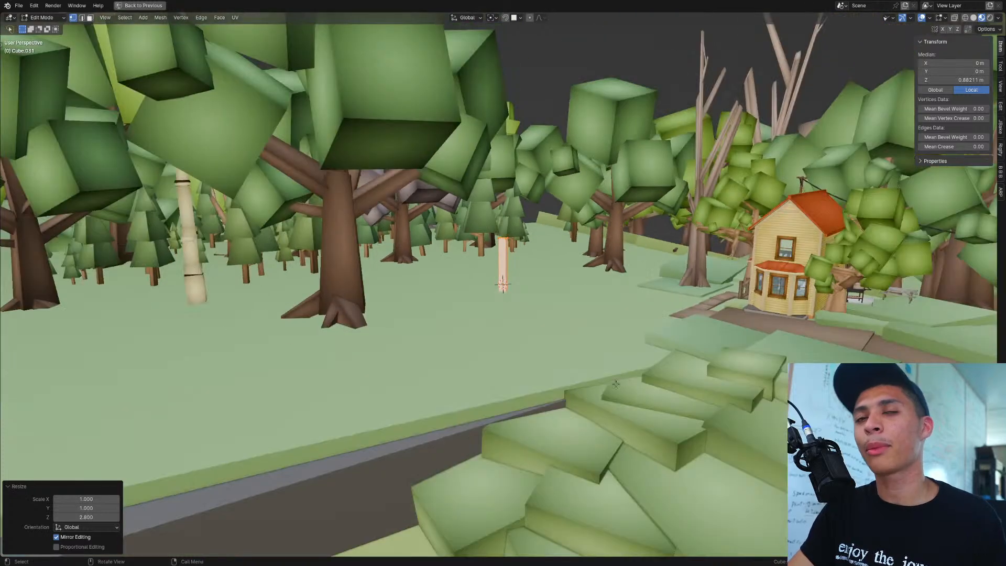
scroll(515, 295, up, 4)
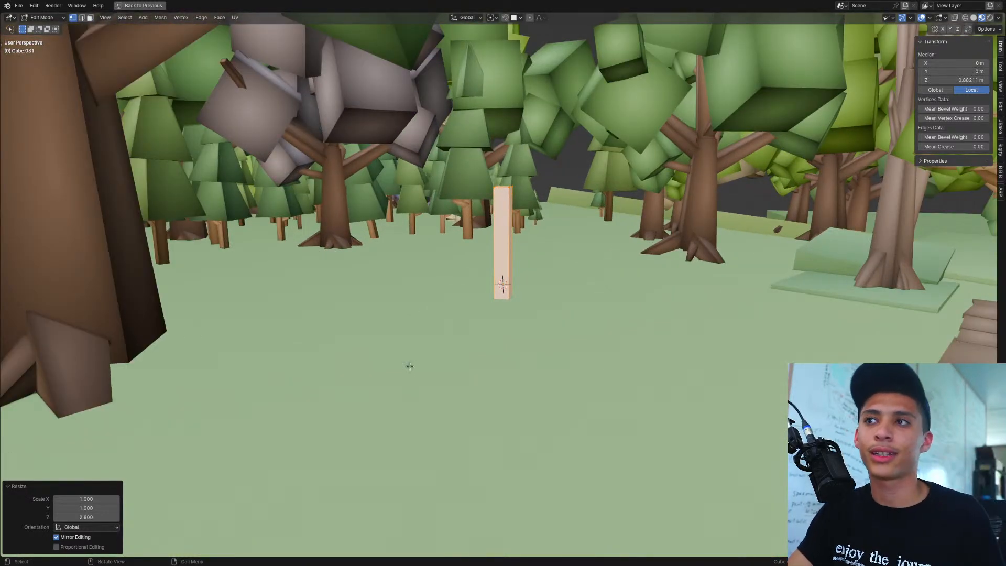
scroll(373, 394, up, 4)
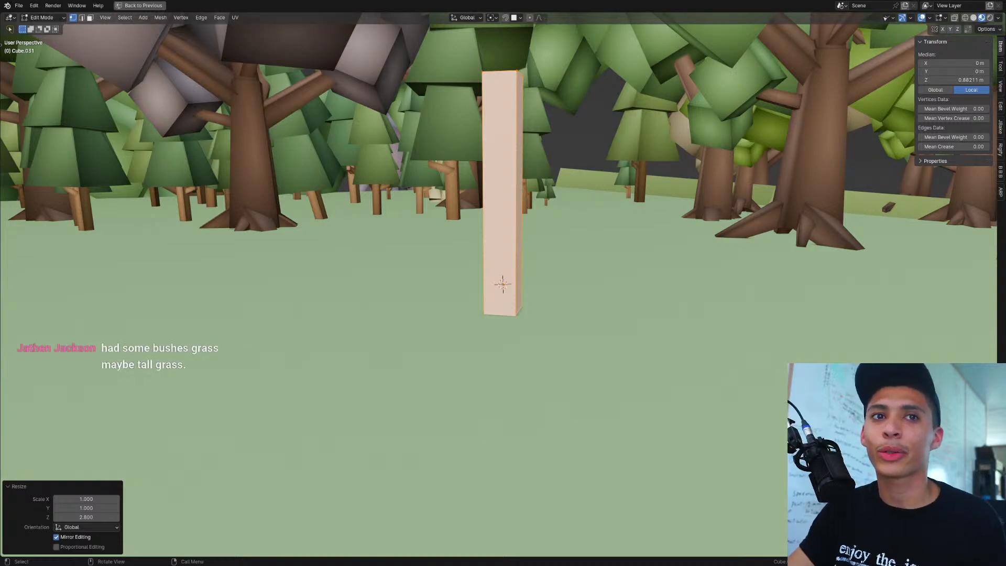
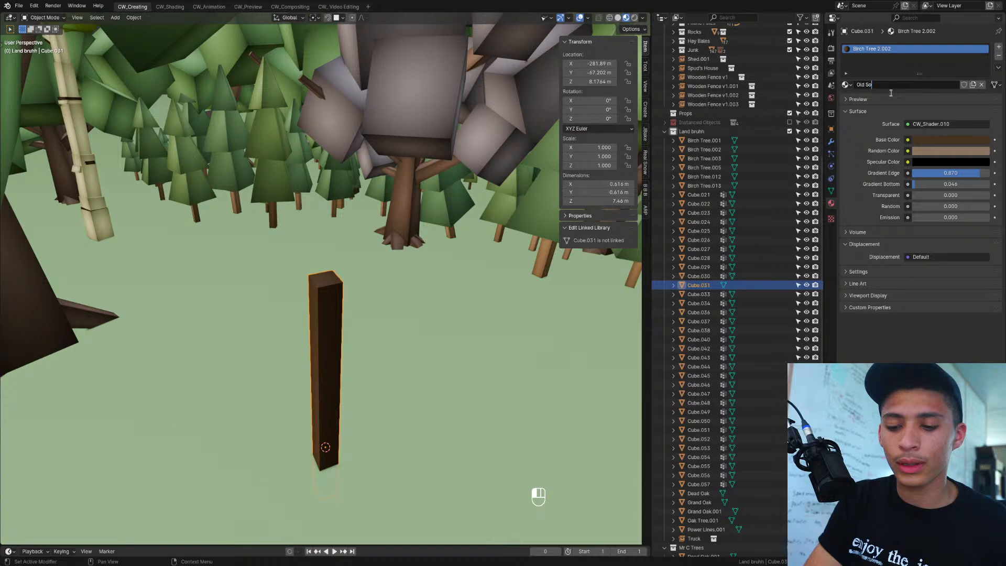
Step: Name the post's material Old Sapling and give it an orange-brown base color with saturation 0.773 and value 0.524
key(ctrl+v)
click(933, 139)
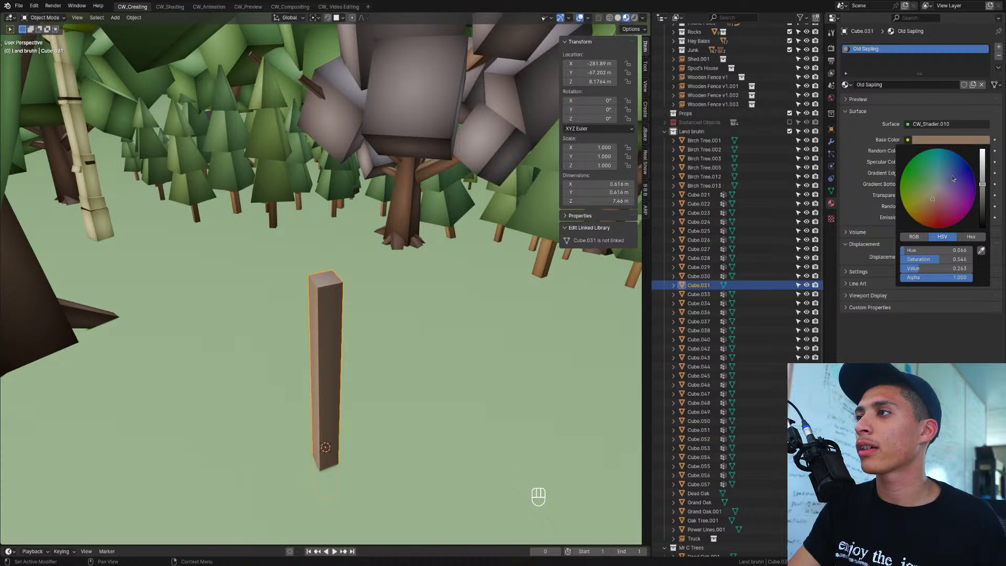
drag(981, 185, 982, 168)
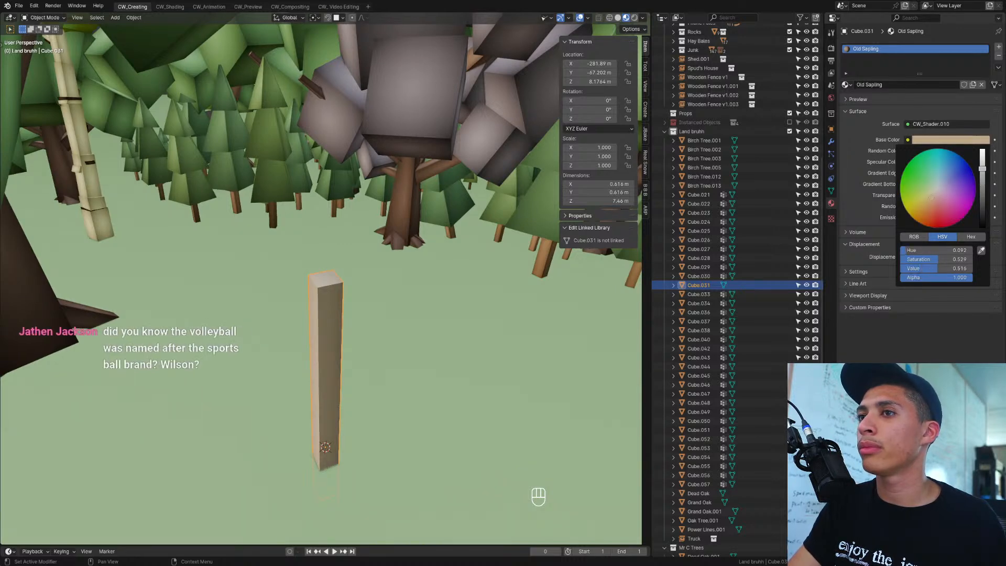
drag(928, 192, 930, 203)
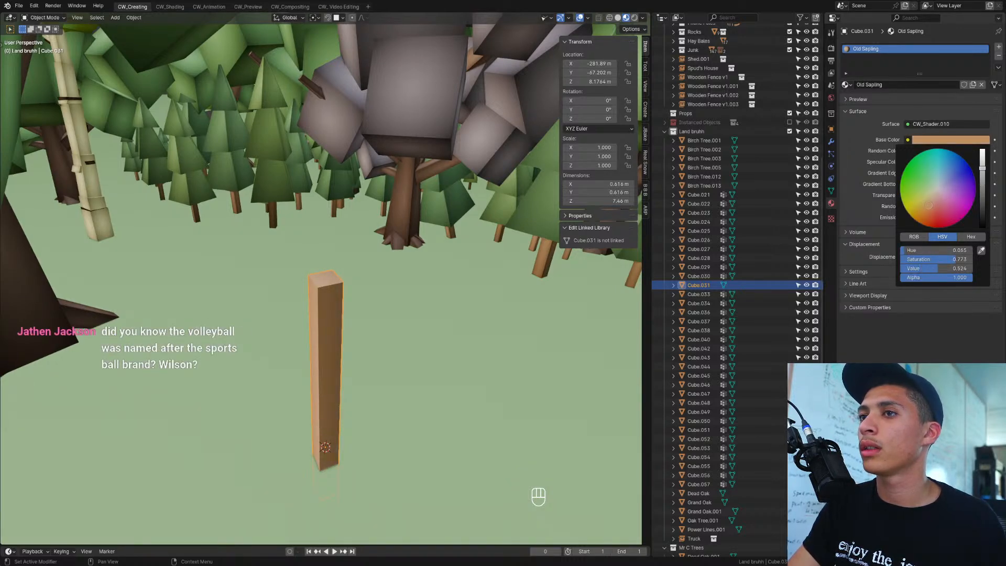
Step: Set the Gradient Bottom of the Old Sapling material to 0.227
middle_drag(422, 369, 506, 326)
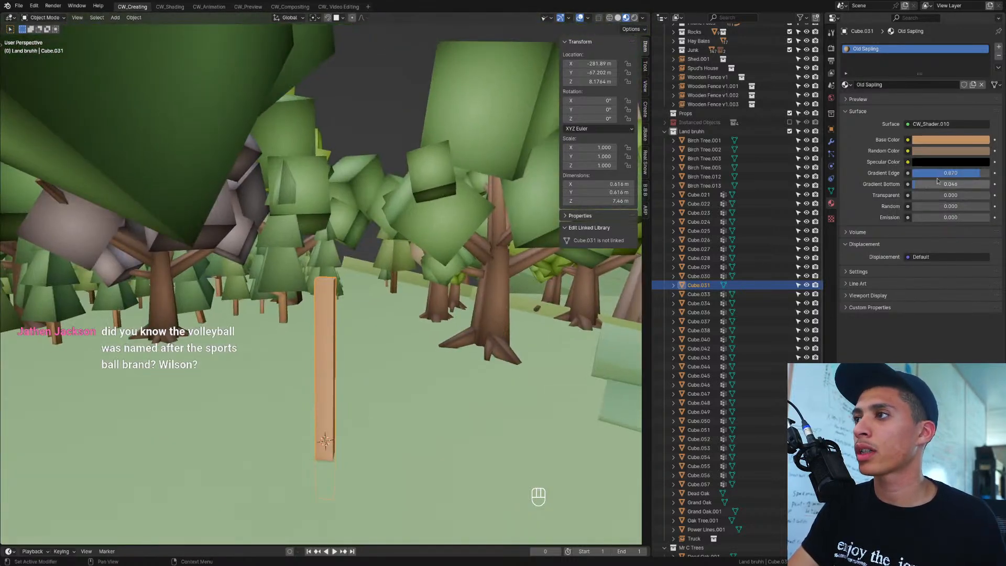
drag(945, 183, 959, 183)
key(Tab)
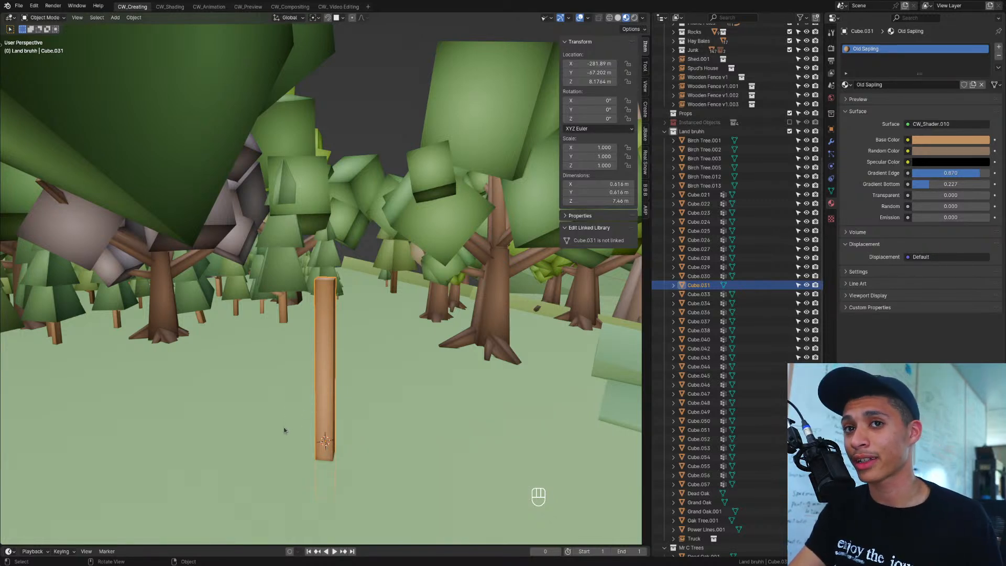
Step: Duplicate the post's mesh in Edit Mode, raise the copy about 2.4 m, scale it below half size and raise it another 0.9 m
middle_drag(360, 347, 337, 343)
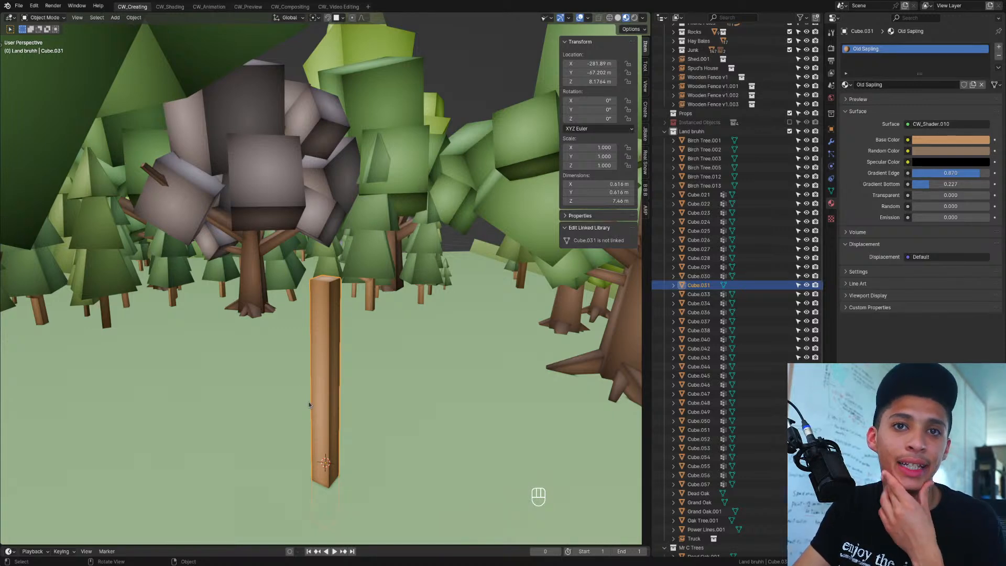
middle_drag(309, 404, 336, 390)
scroll(335, 319, down, 4)
shift+middle_drag(348, 437, 275, 194)
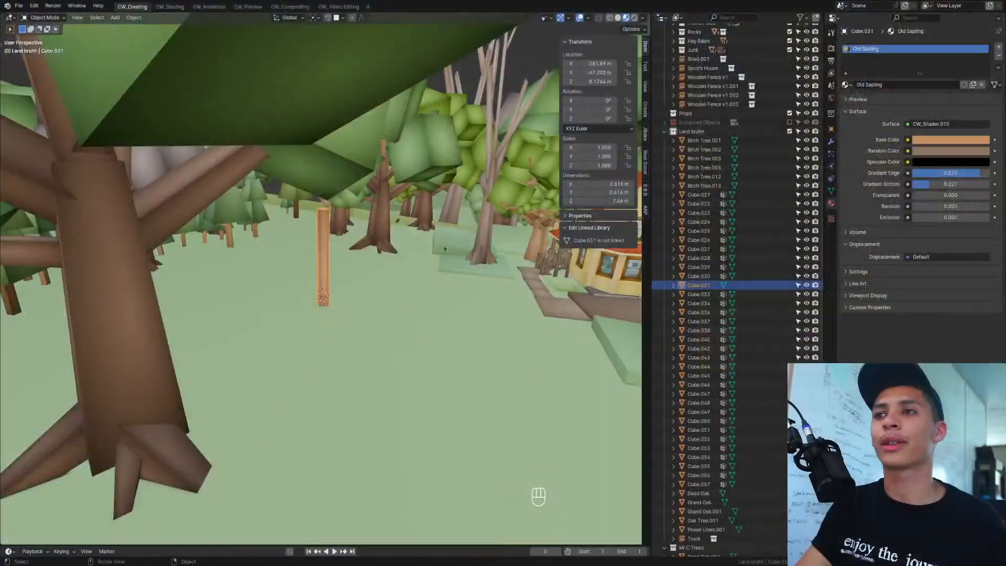
middle_drag(444, 246, 345, 232)
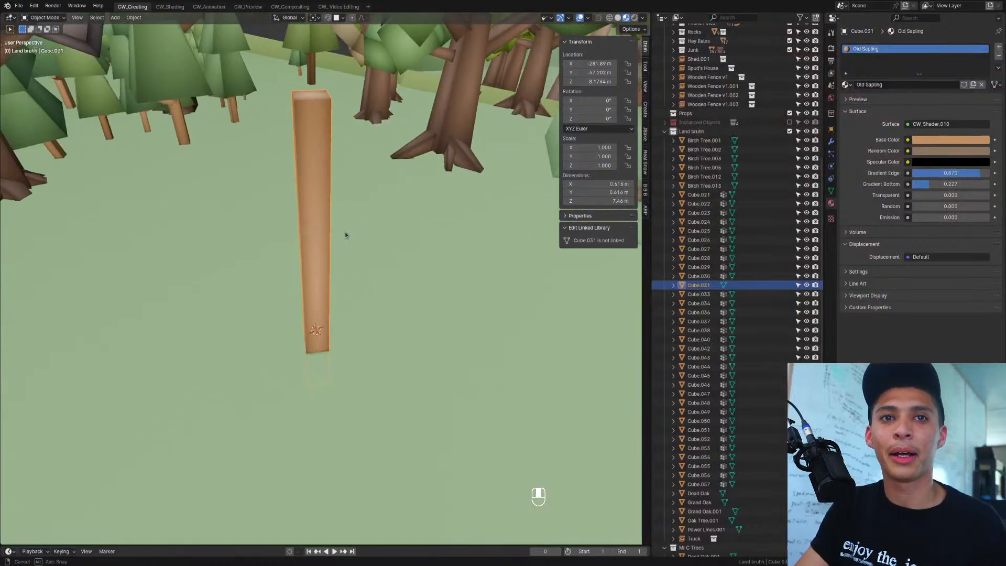
middle_drag(344, 231, 342, 217)
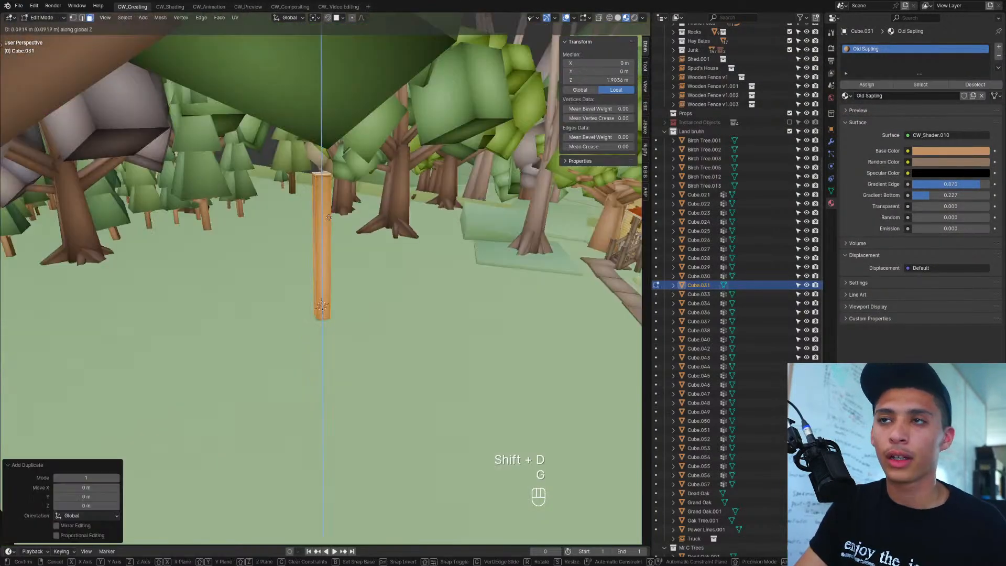
click(433, 214)
key(s)
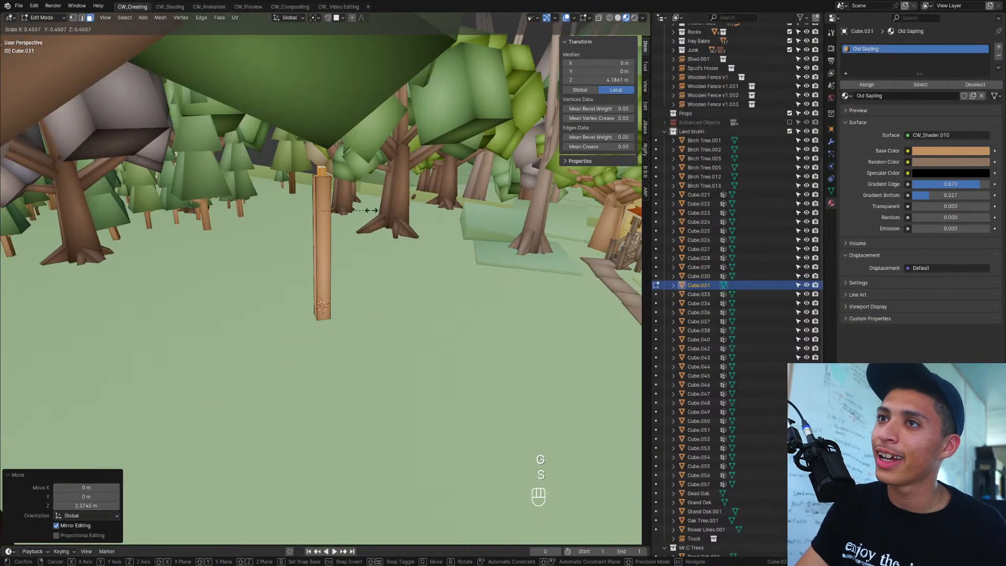
click(361, 211)
key(g)
key(z)
click(341, 212)
Step: Tilt the small copy freely and move it horizontally about 1.1 m in X and 0.3 m in Y as a branch leaning off the trunk
key(r)
key(r)
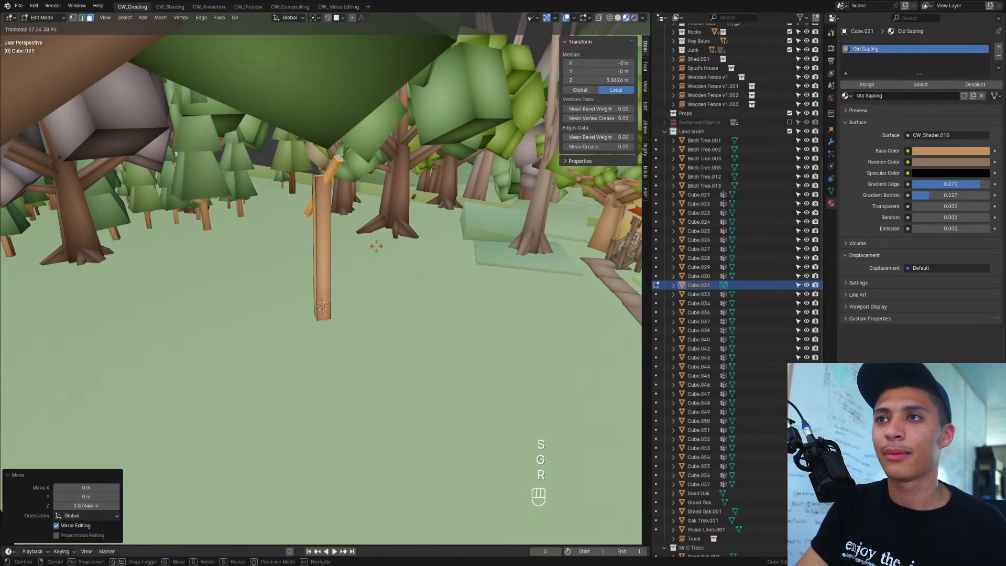
click(377, 245)
key(g)
key(shift+z)
click(396, 254)
Step: Duplicate the branch, lower the copy about 1.7 m along the trunk and tilt it freely by 29.2° and -25.8°
key(shift+d)
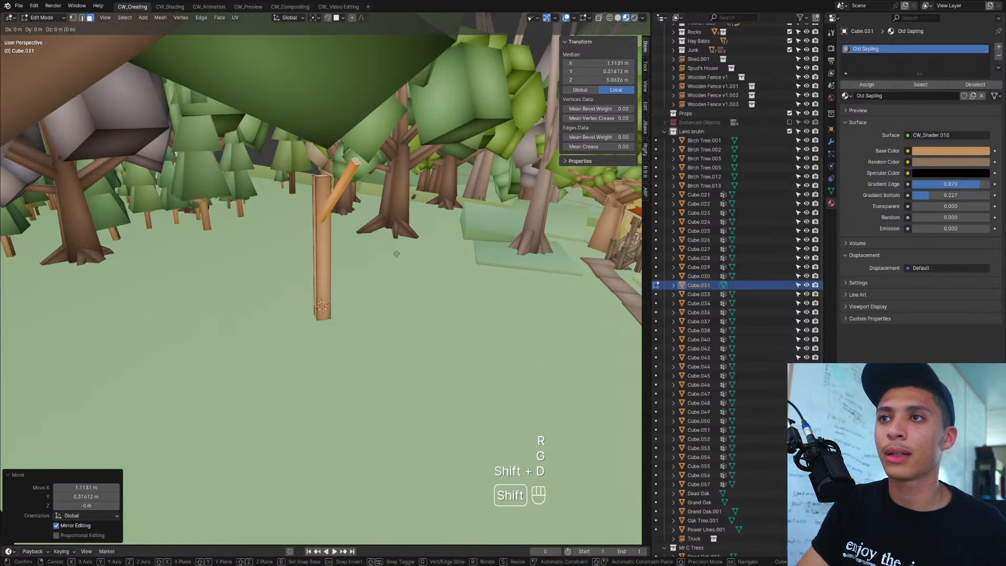
click(406, 300)
key(r)
key(r)
click(390, 321)
Step: Scale the lower branch copy to 0.841 and move it so its inner end meets the trunk
key(g)
key(shift+z)
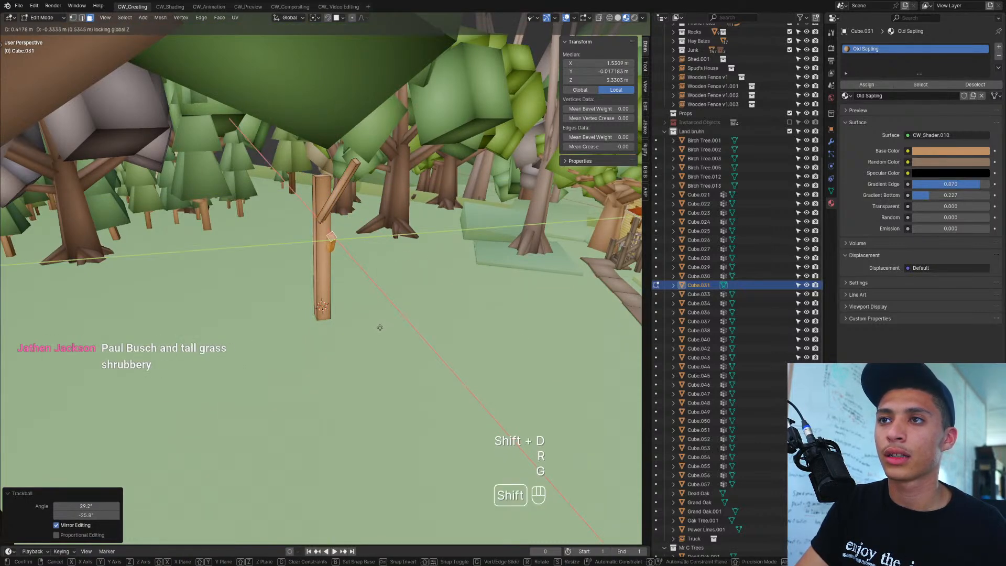
click(373, 329)
key(s)
click(392, 328)
key(KP_Decimal)
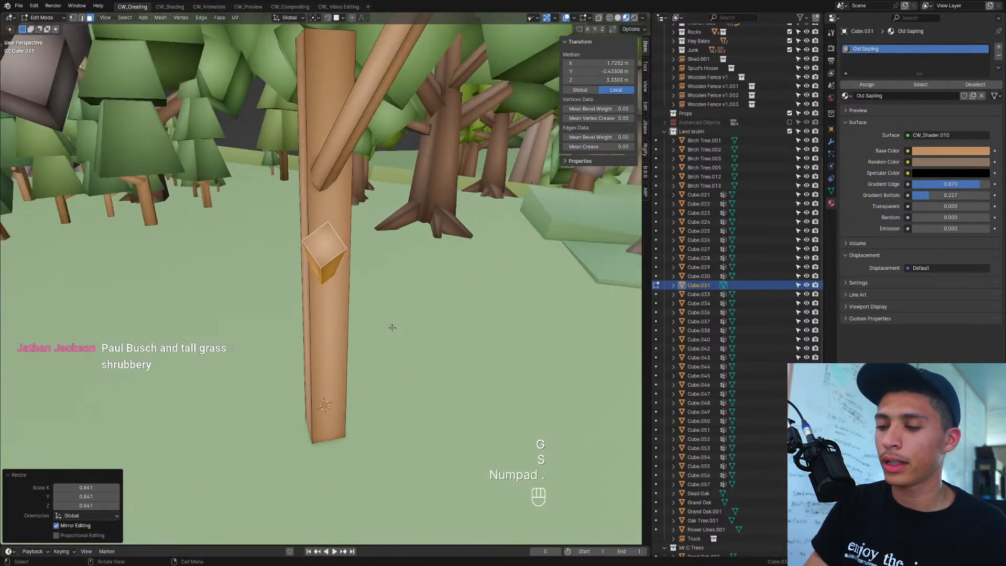
middle_drag(404, 382, 336, 366)
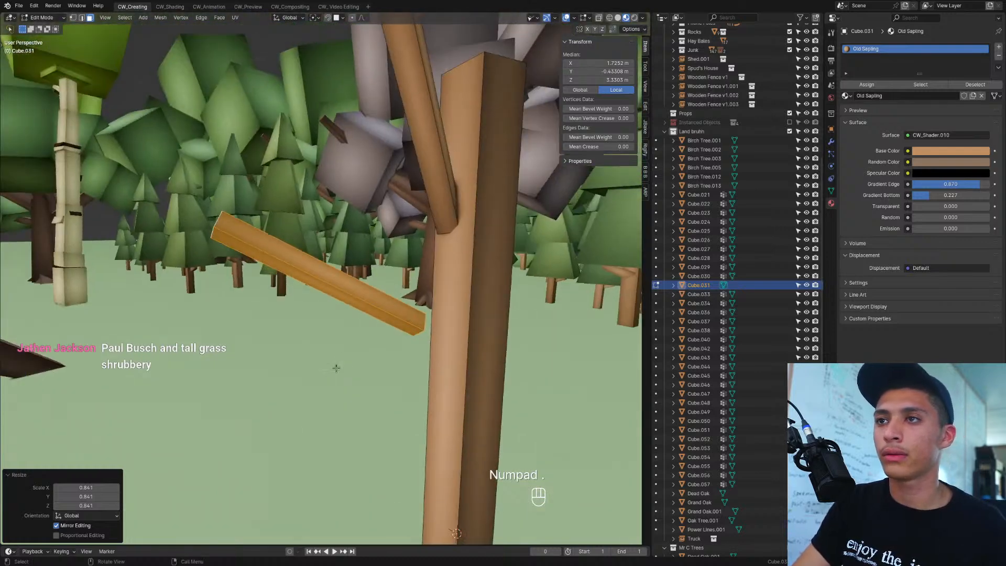
key(g)
click(377, 379)
scroll(393, 377, down, 4)
middle_drag(395, 377, 447, 390)
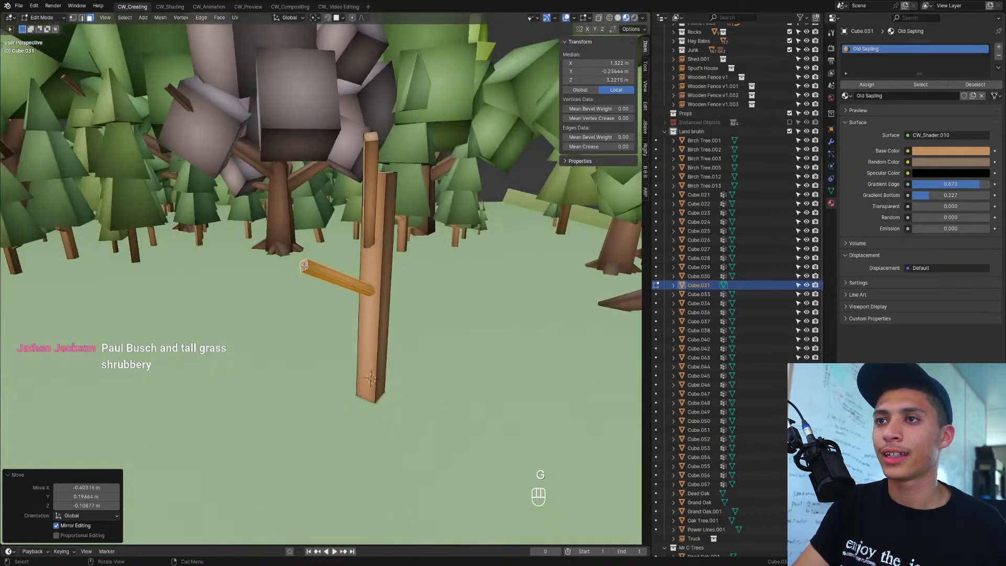
Step: Resize the branch end faces and shift the upper branch's end to refine its shape
key(s)
click(365, 184)
key(s)
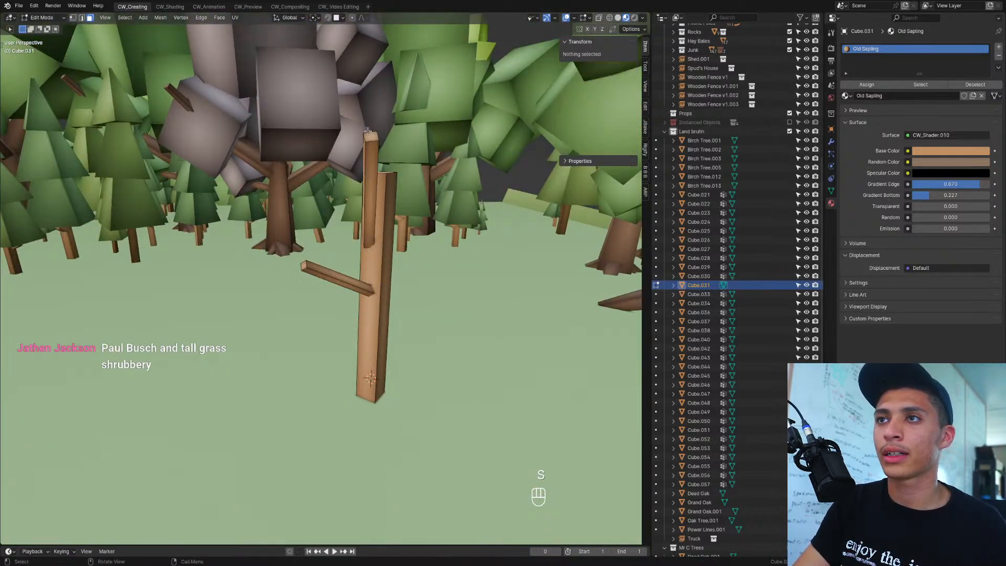
click(426, 172)
middle_drag(430, 204, 444, 274)
key(shift+z)
key(shift+z)
scroll(427, 239, up, 3)
key(g)
click(441, 263)
click(476, 195)
key(s)
click(520, 222)
Step: Turn the whole upper branch around Z to the trunk's other side and move it about -1.84 m in X and 0.34 m in Y
click(307, 169)
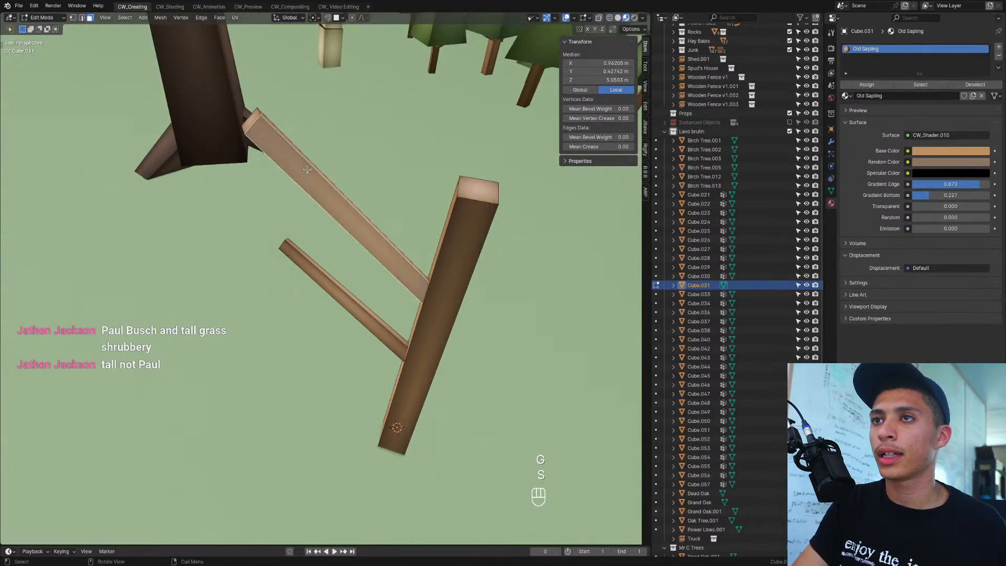
key(l)
key(r)
key(z)
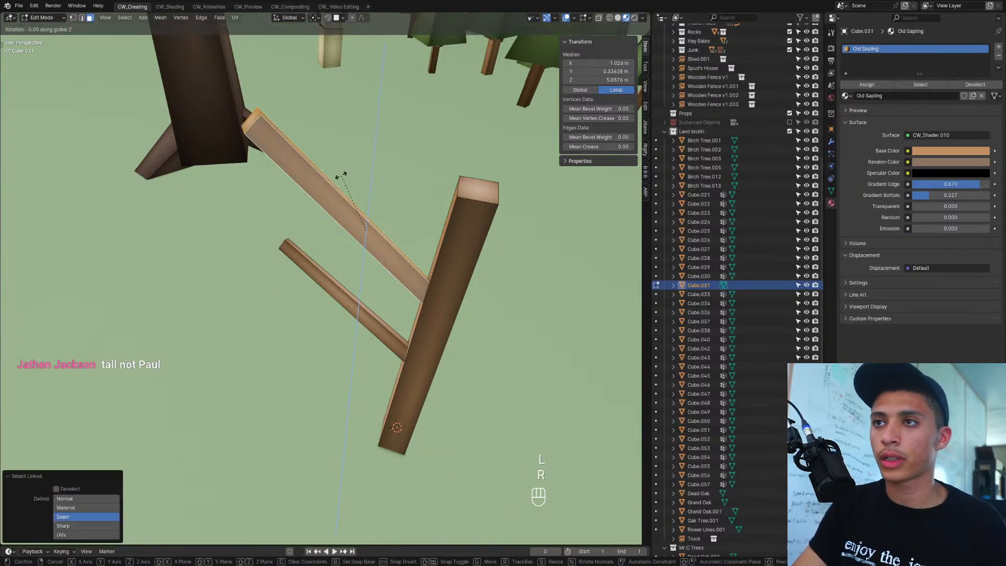
click(341, 176)
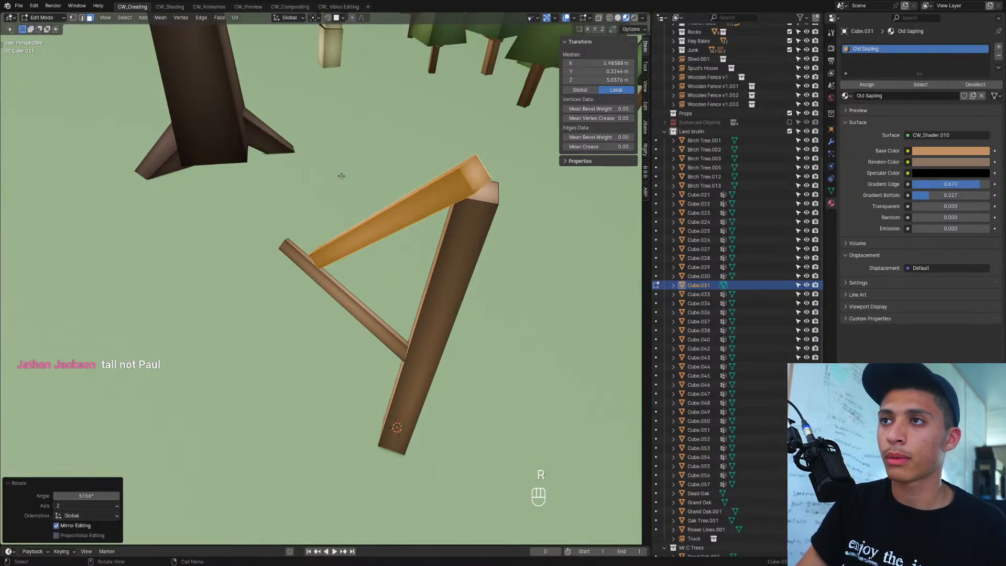
key(g)
key(shift+z)
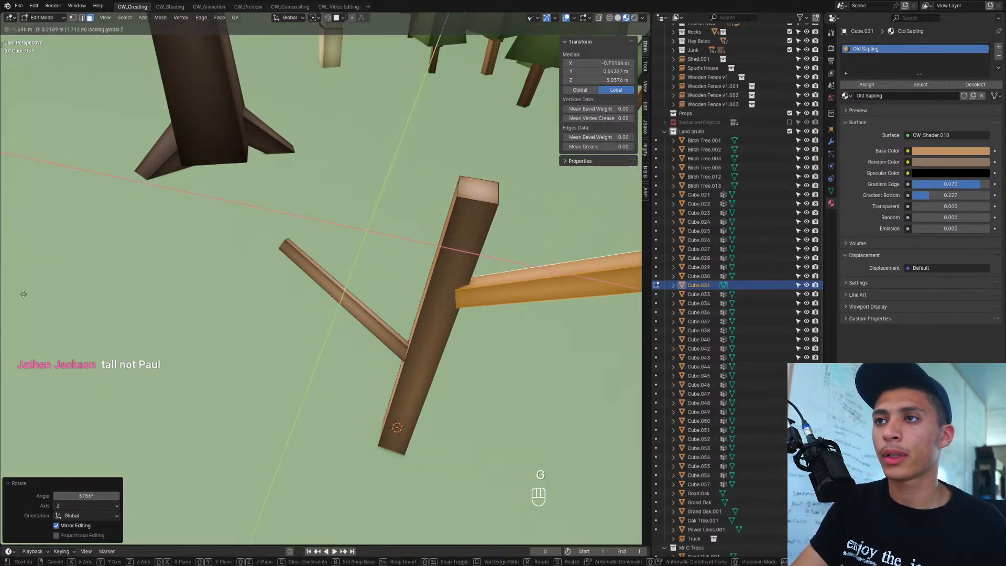
click(43, 301)
scroll(143, 292, down, 3)
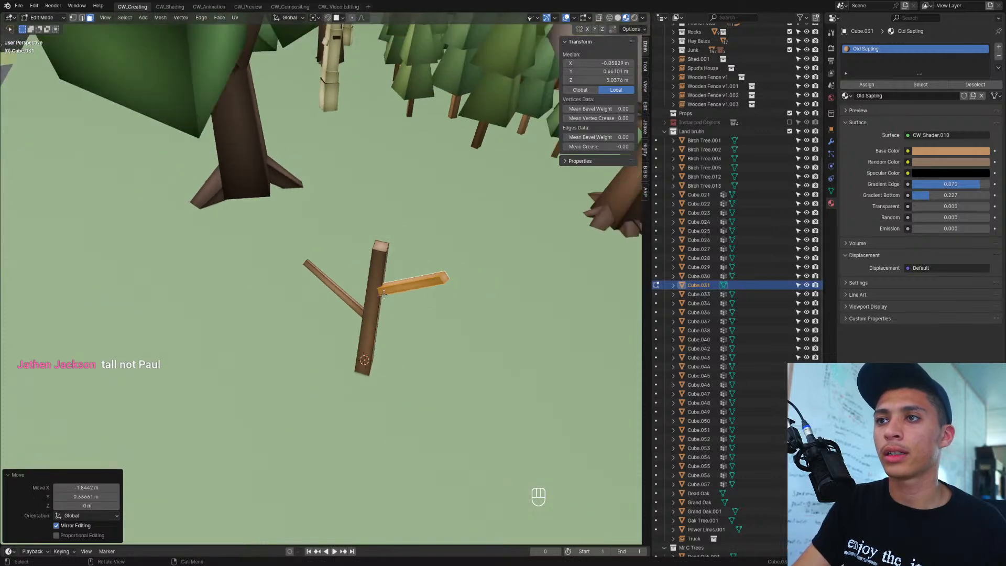
middle_drag(383, 295, 368, 310)
Step: Duplicate both branches together, lower the copies about 1.3 m and rotate them 57.3° about Z
scroll(369, 310, up, 4)
key(l)
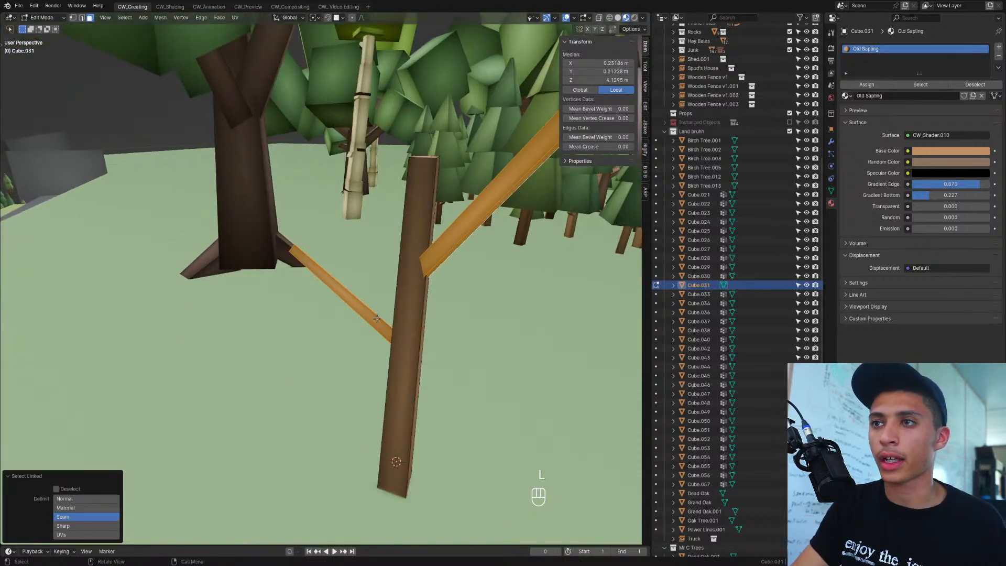
key(shift+d)
key(r)
key(z)
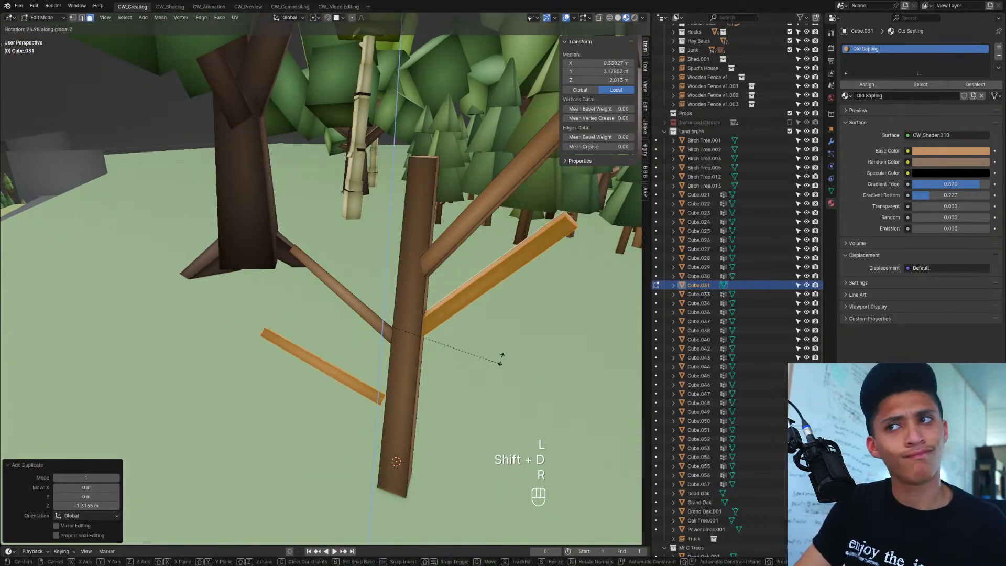
click(454, 303)
Step: Move the two branch copies horizontally toward the trunk, scale them to 0.658 and adjust their height slightly
key(g)
key(shift+z)
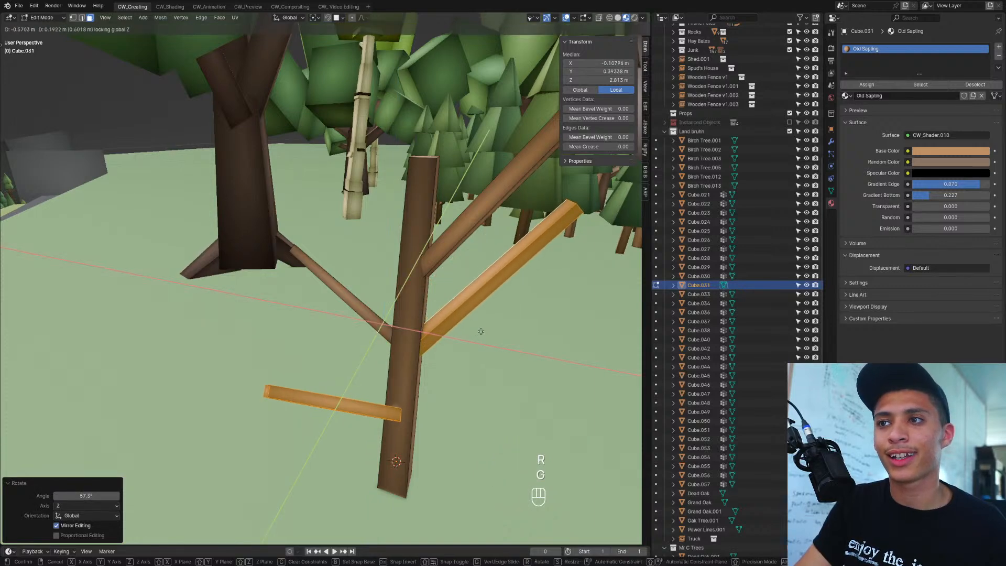
click(476, 332)
key(s)
click(468, 355)
key(g)
key(z)
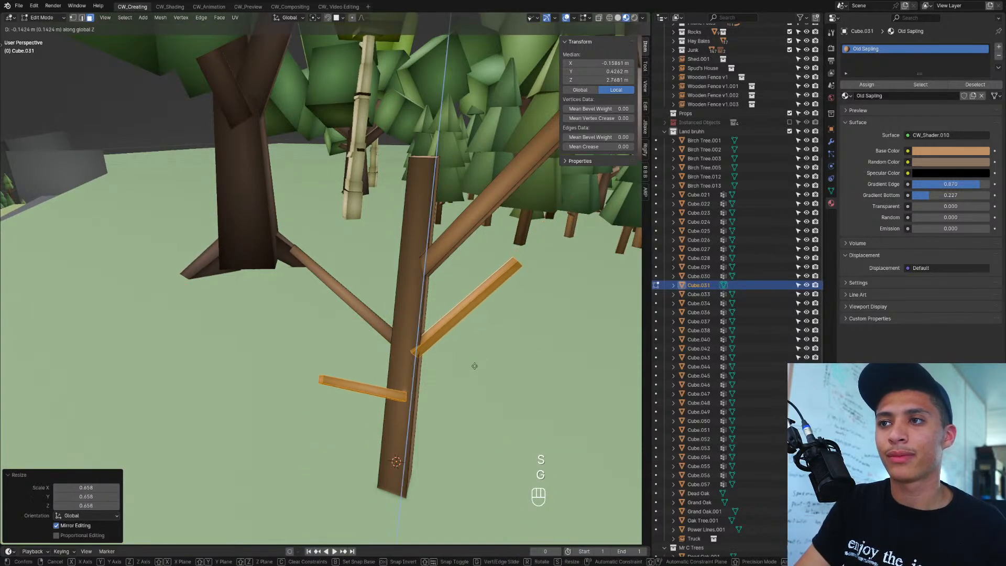
click(471, 364)
Step: Rotate the two small branches about 5.9° more around Z and shift them horizontally to seat them on the trunk
key(r)
key(z)
click(481, 363)
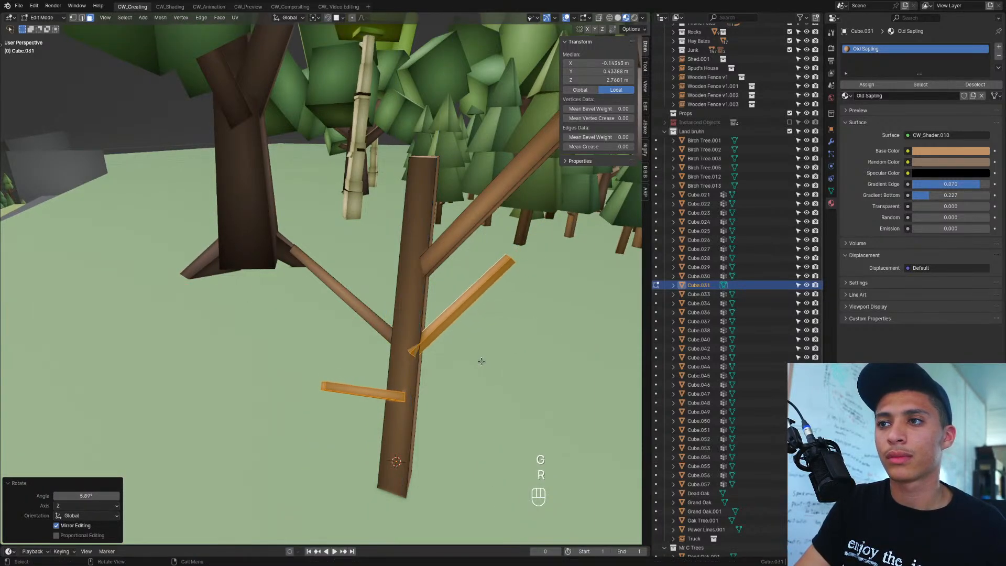
key(g)
key(shift+z)
click(495, 316)
key(Tab)
scroll(343, 332, down, 4)
middle_drag(344, 332, 375, 335)
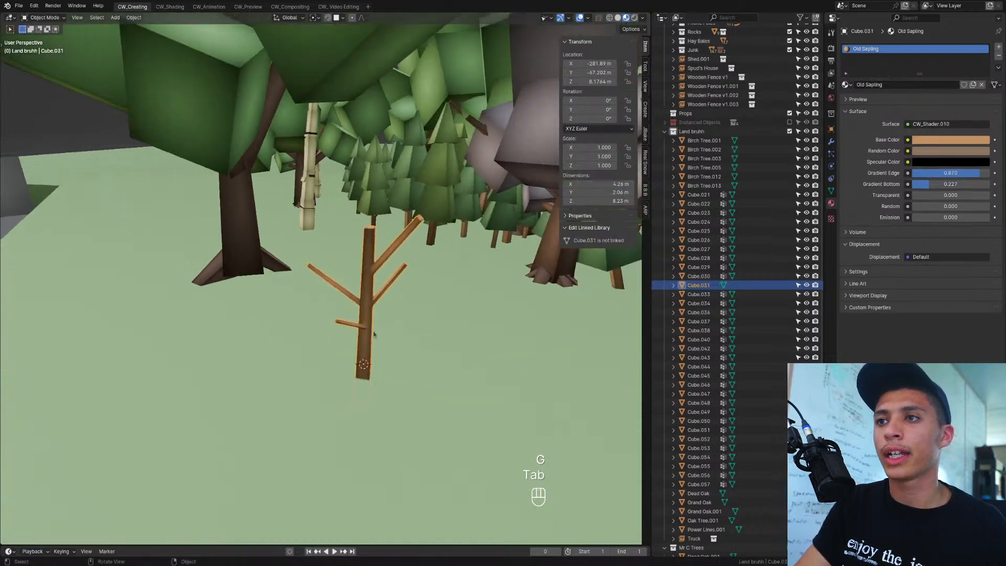
key(Tab)
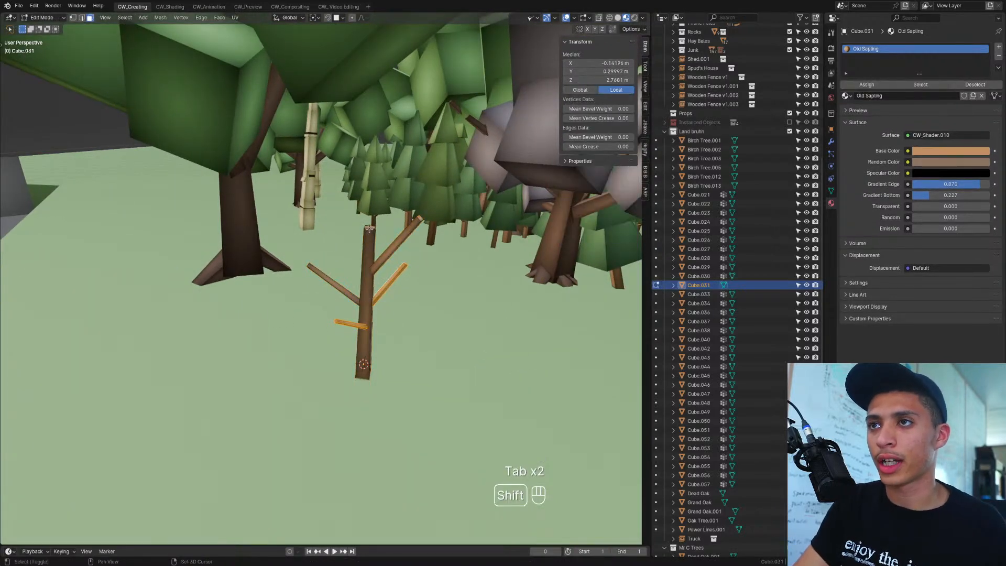
key(shift+a)
click(398, 239)
key(ctrl+z)
Step: Add a cube at the top of the trunk inside the sapling's mesh and select its linked geometry
key(shift+a)
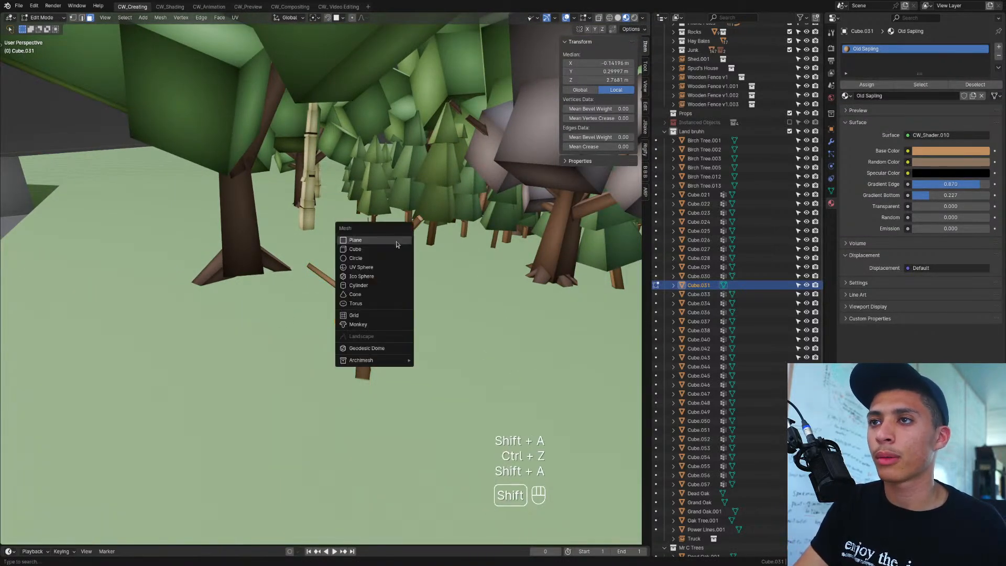
click(389, 248)
click(383, 234)
key(l)
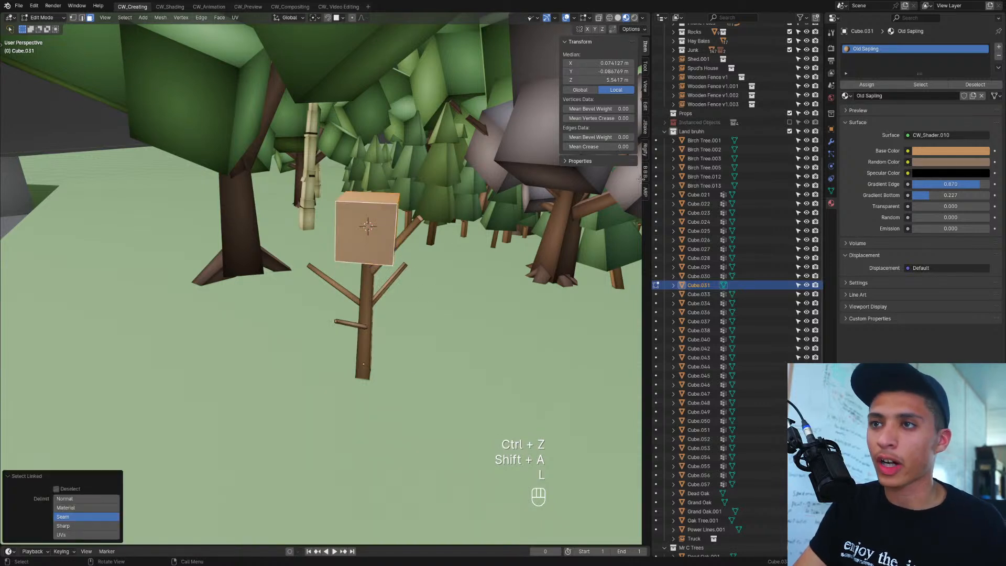
Step: Add a second material slot using the Barn Metal material and assign it to the cube
click(999, 46)
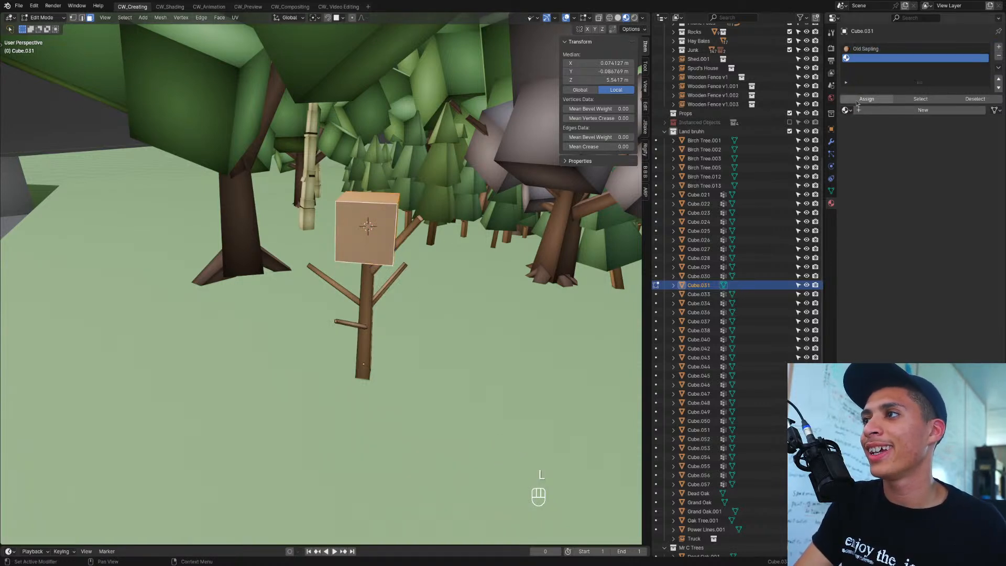
click(846, 110)
click(925, 113)
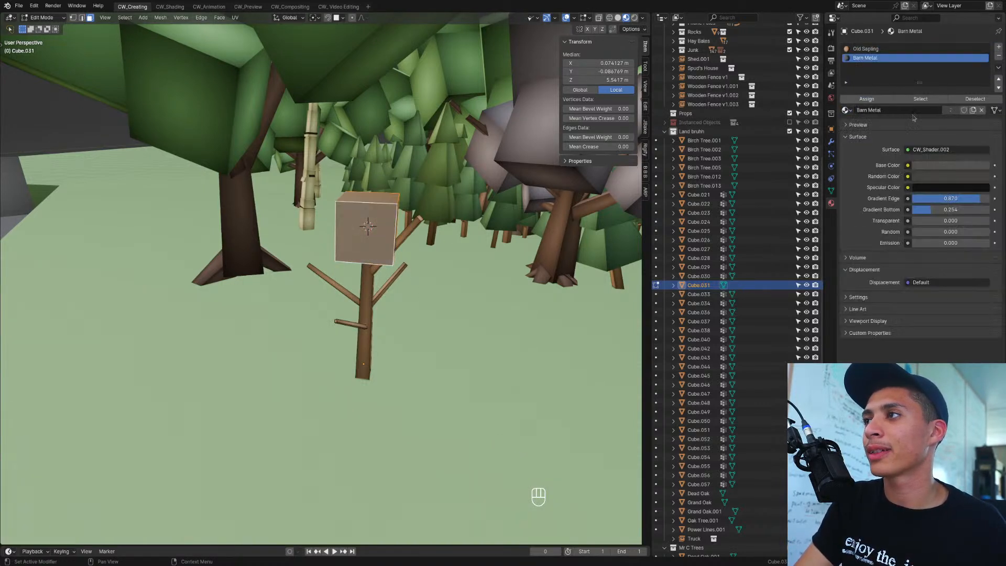
key(Tab)
key(Tab)
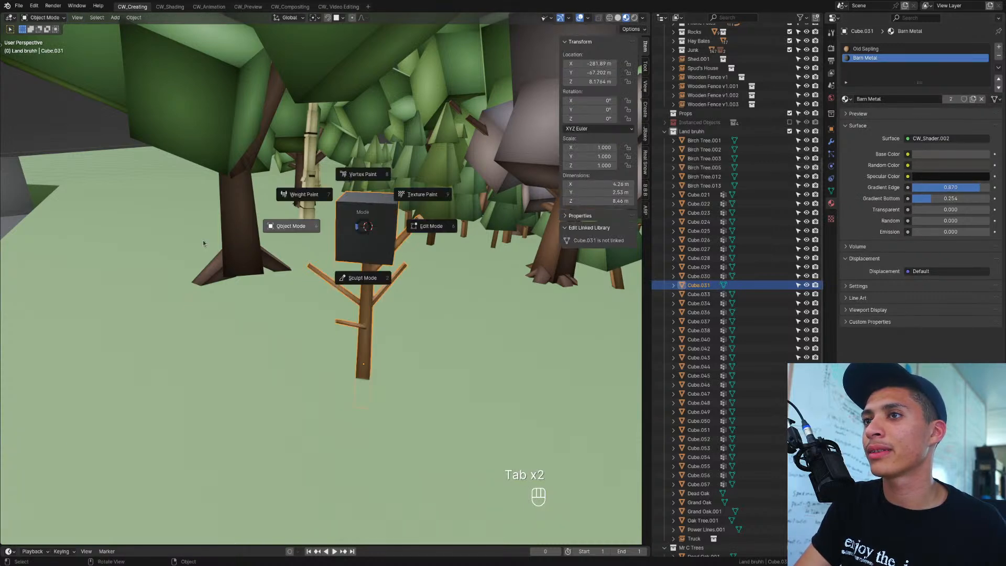
click(376, 230)
click(376, 231)
Step: Lower the whole cube about 2.3 m to the middle of the trunk and scale it down to a small foliage block
key(Tab)
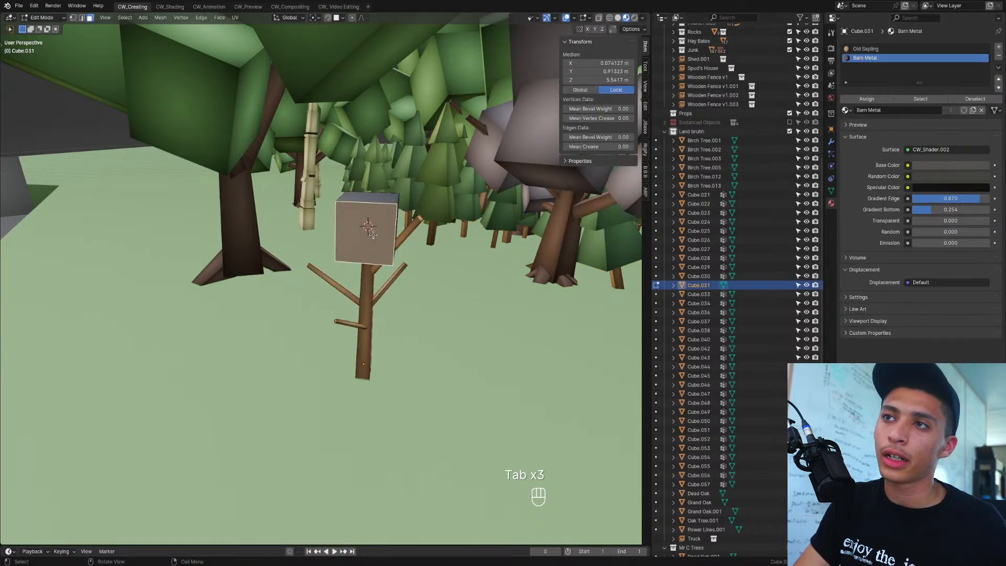
key(l)
key(g)
click(290, 266)
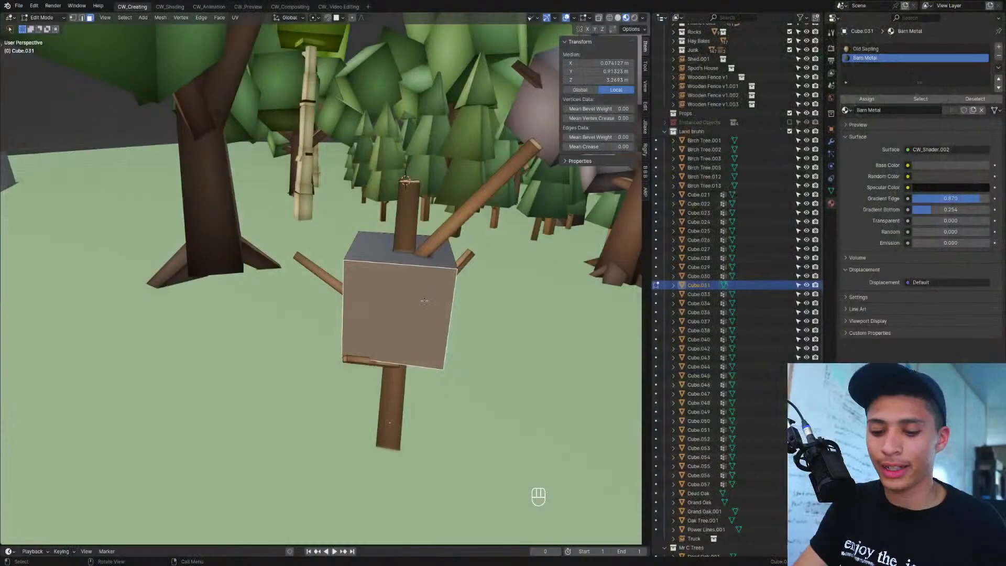
click(442, 254)
key(s)
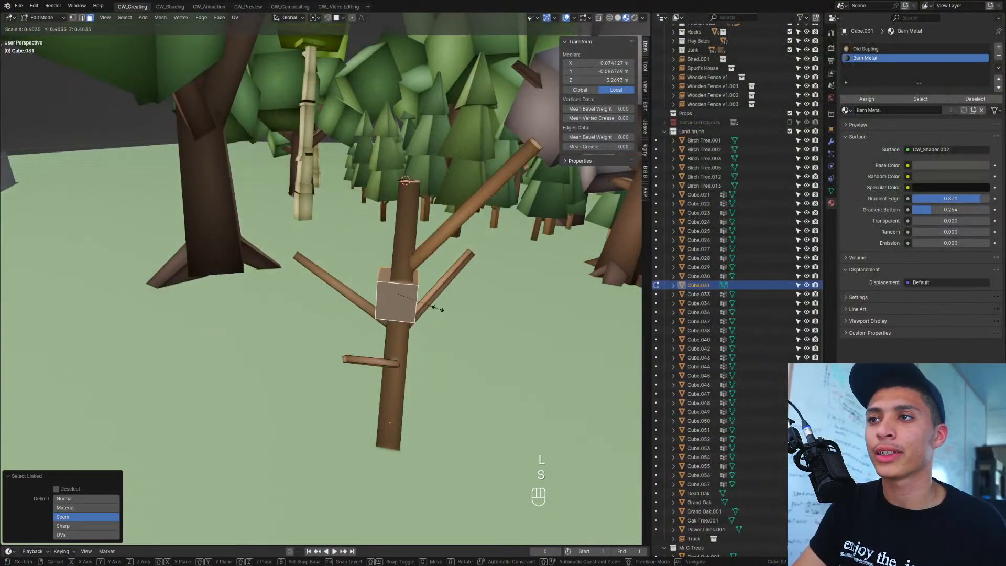
click(430, 319)
Step: Duplicate the cube into a clump around the trunk and tilt the last copy freely by about 4.6° and -18.9°
key(shift+d)
click(430, 291)
key(r)
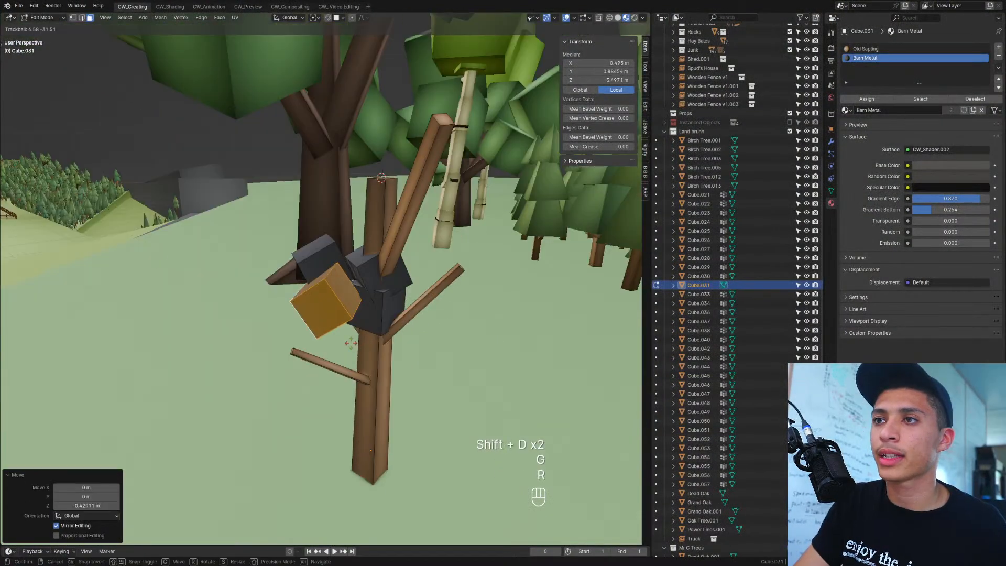
click(361, 340)
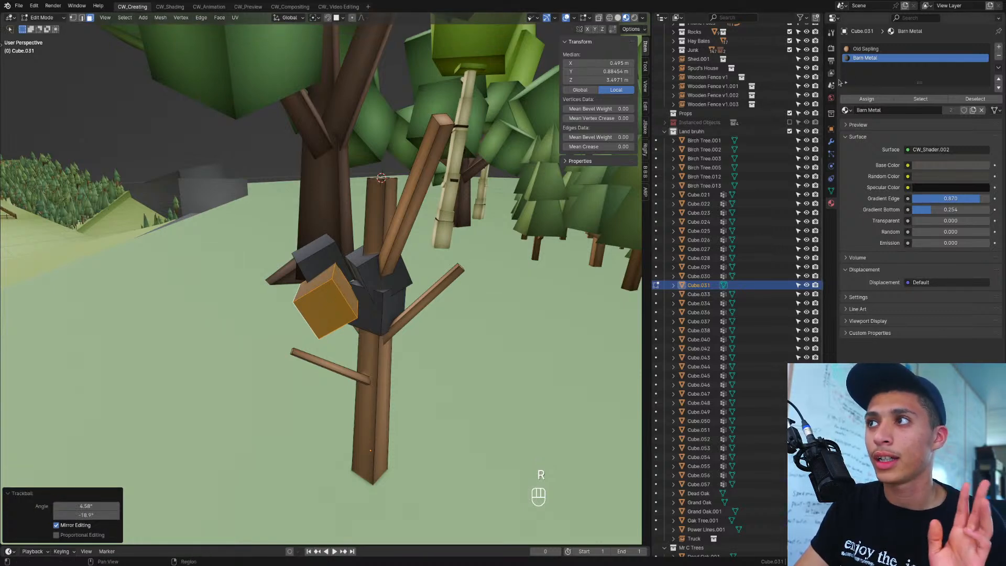
Step: Select all faces using Barn Metal, duplicate the clump and tilt the copy freely by -120° and -96.8°
click(907, 99)
key(shift+d)
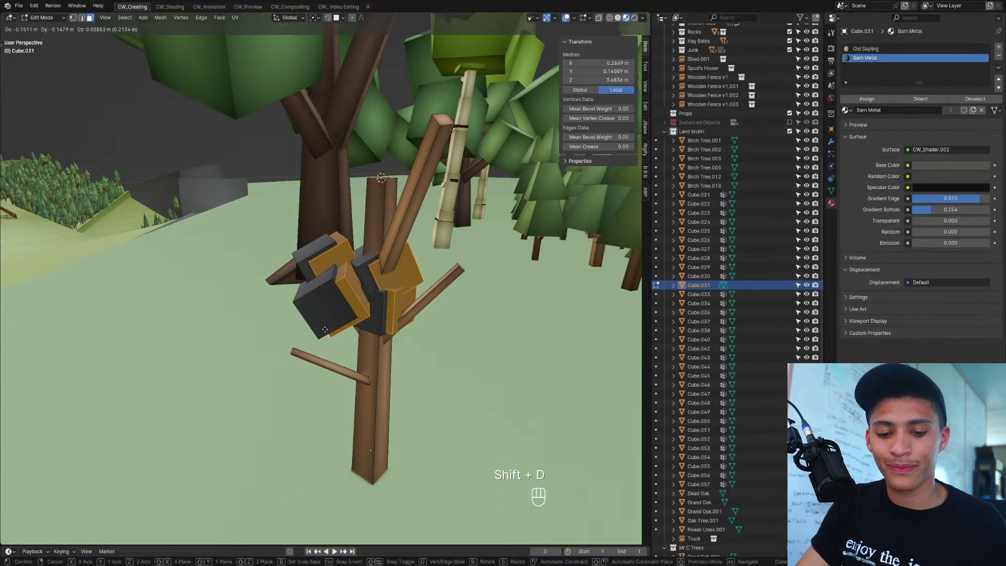
click(367, 230)
key(r)
key(r)
click(365, 228)
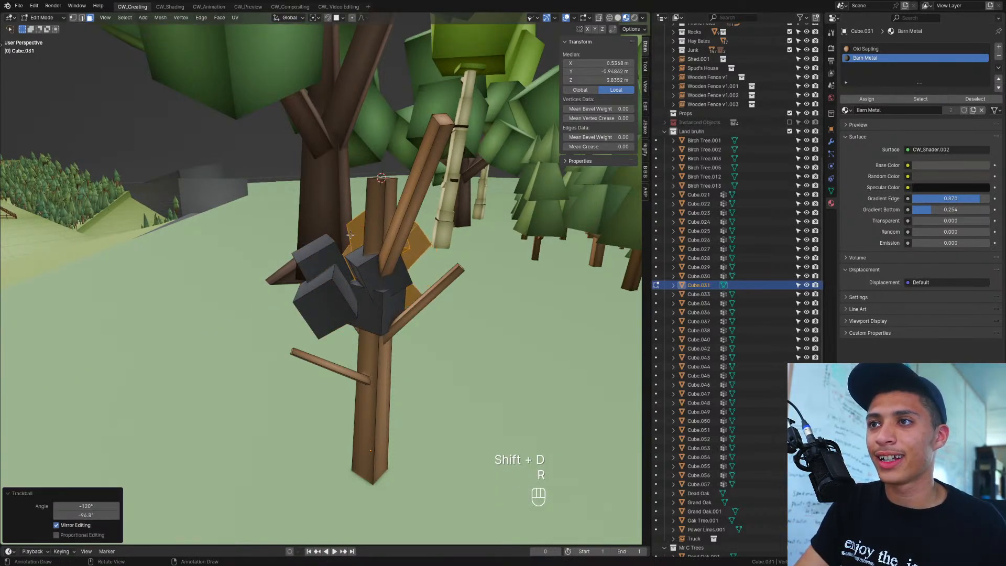
Step: Scale the copied clump to 0.418, raise it about 0.7 m and move it -0.81 m in X and 1.04 m in Y onto the trunk
middle_drag(408, 240, 314, 249)
key(s)
click(400, 279)
key(g)
key(z)
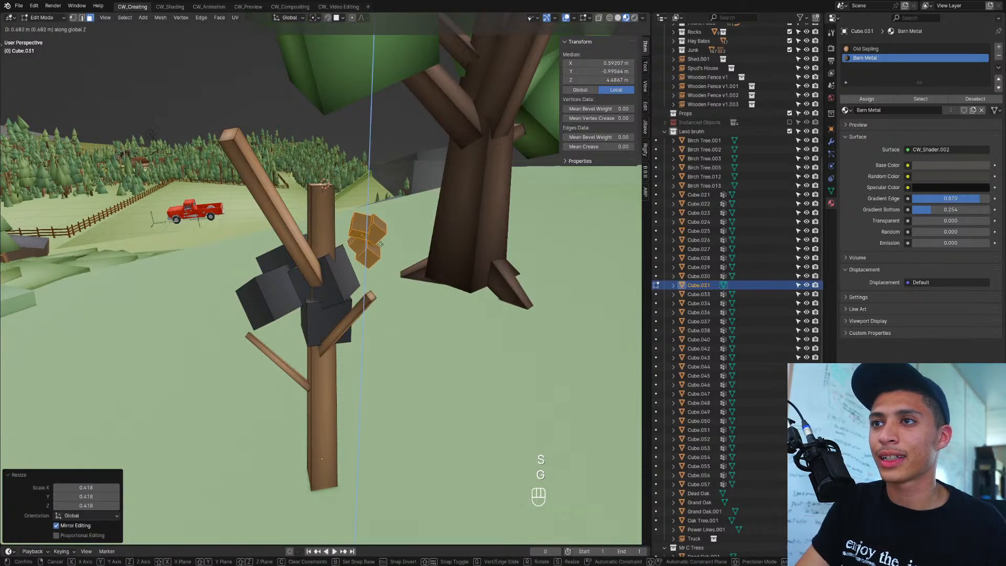
click(394, 248)
key(g)
key(shift+z)
click(327, 262)
Step: Raise the small clump about 1.2 m to the trunk's tip and tilt it freely by about -26.9° and -153°
key(z)
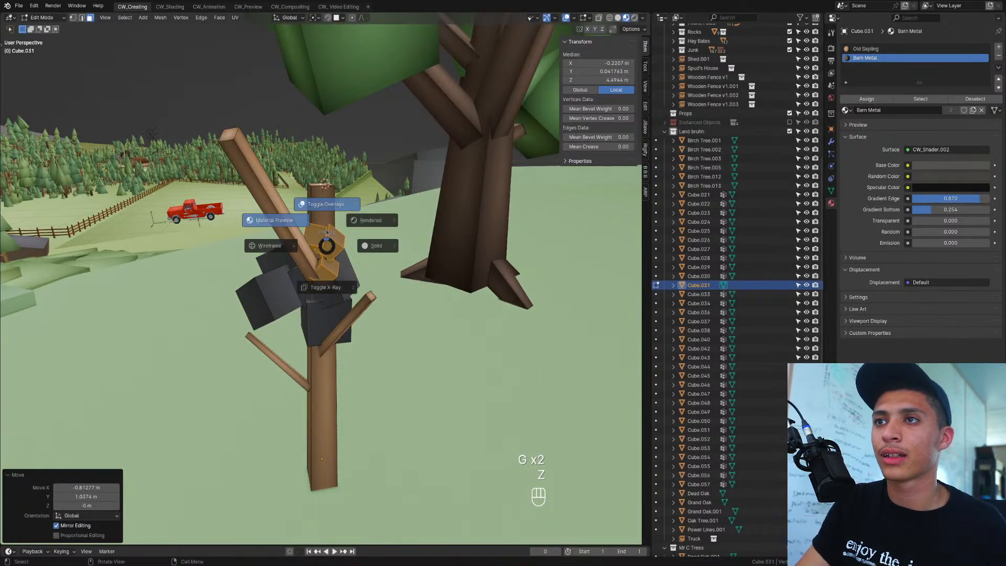
right_click(326, 221)
key(g)
key(z)
click(303, 199)
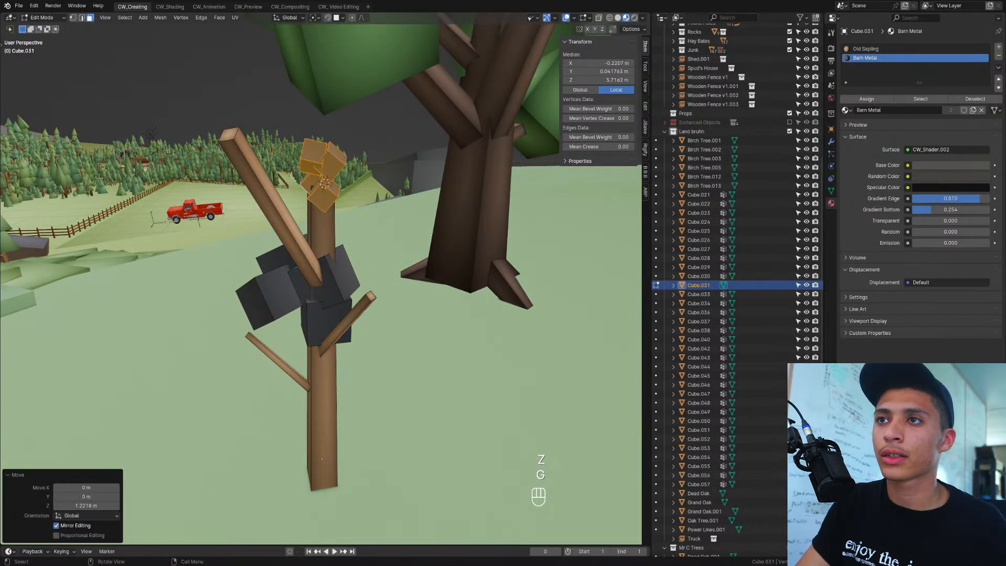
key(r)
key(r)
click(271, 204)
Step: Duplicate the small tip clump about 3 m down the trunk, scale the copy to 1.817 and rotate it -27.8° about Z
middle_drag(271, 204, 355, 241)
key(shift+d)
key(z)
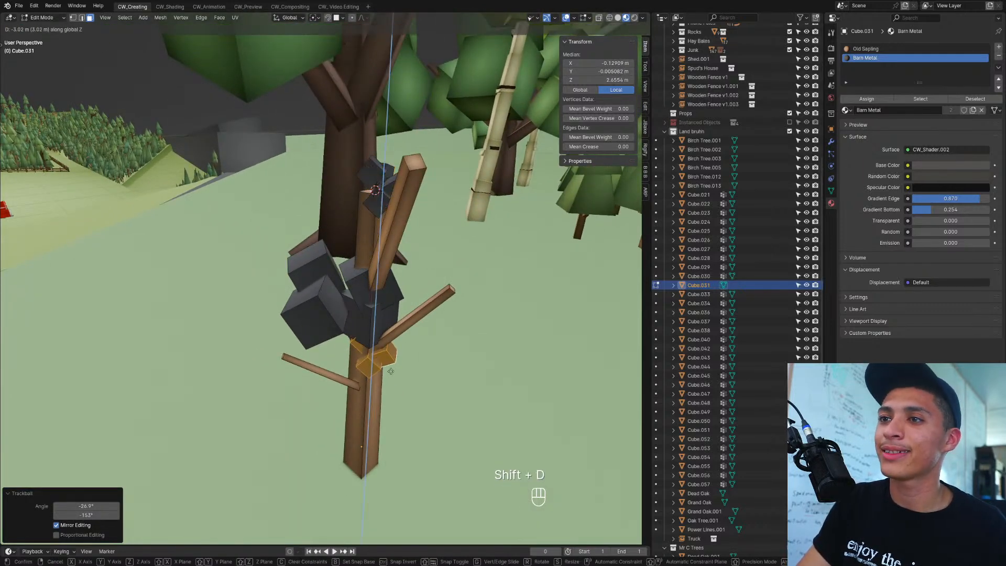
click(391, 371)
key(s)
click(413, 398)
key(r)
key(z)
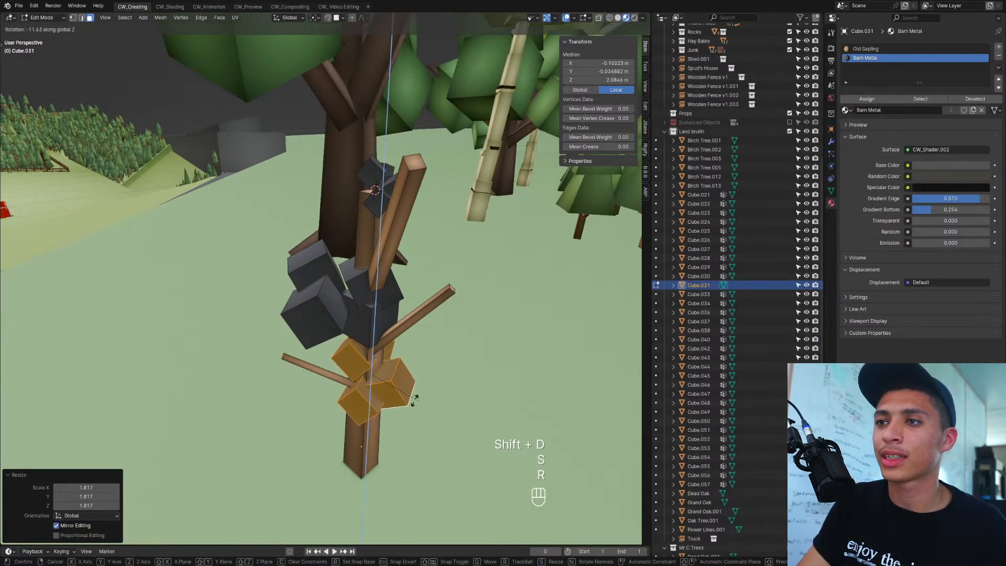
click(413, 399)
Step: Raise the lower clump about 0.61 m and adjust its overall size beneath the main foliage
middle_drag(414, 399, 398, 361)
key(g)
key(z)
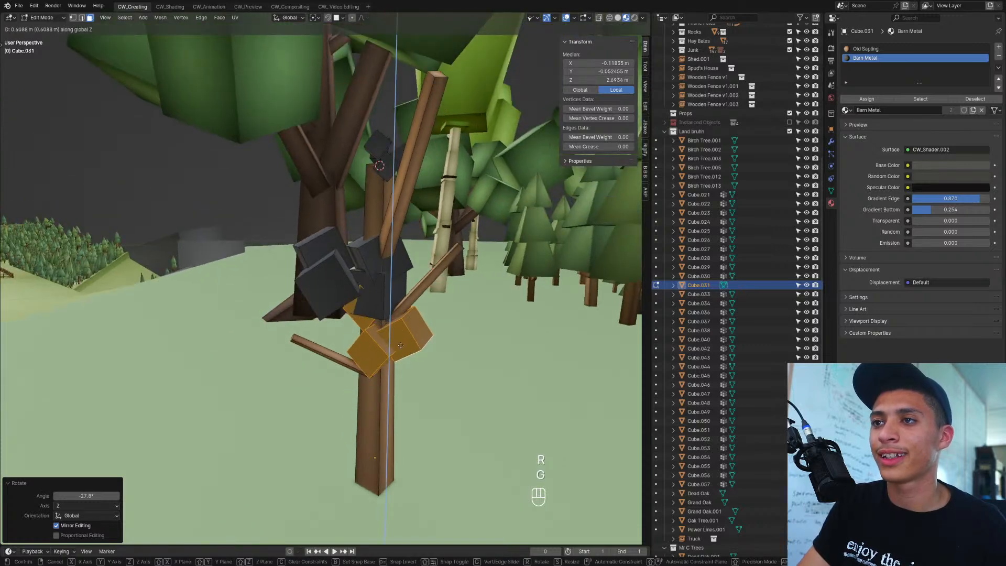
click(401, 347)
key(s)
click(403, 345)
key(Tab)
click(168, 350)
Step: Select all faces using Barn Metal, duplicate them 1.46 m upward and tilt the copied foliage freely
middle_drag(319, 356, 414, 319)
key(Tab)
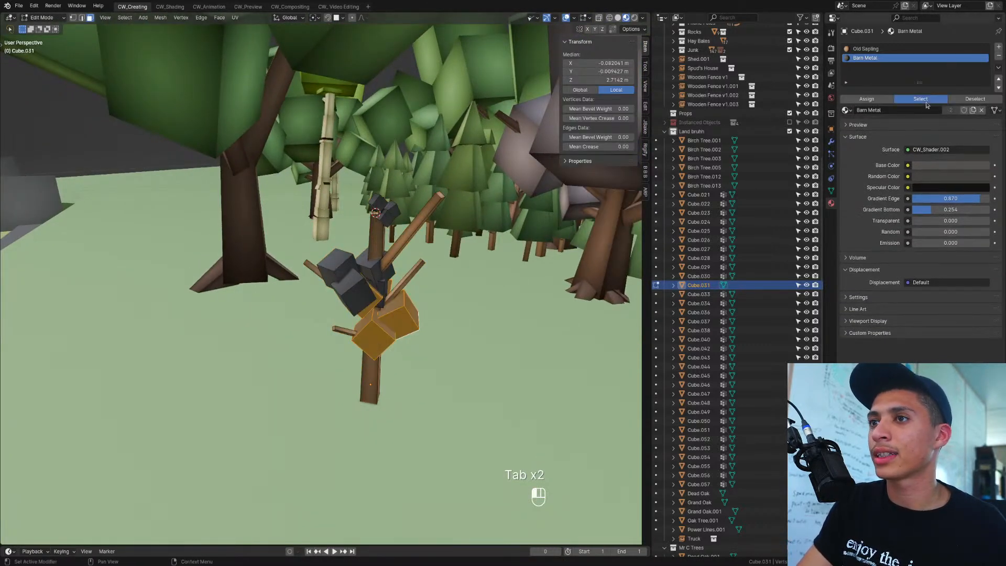
click(925, 102)
key(shift+d)
click(425, 443)
key(r)
key(r)
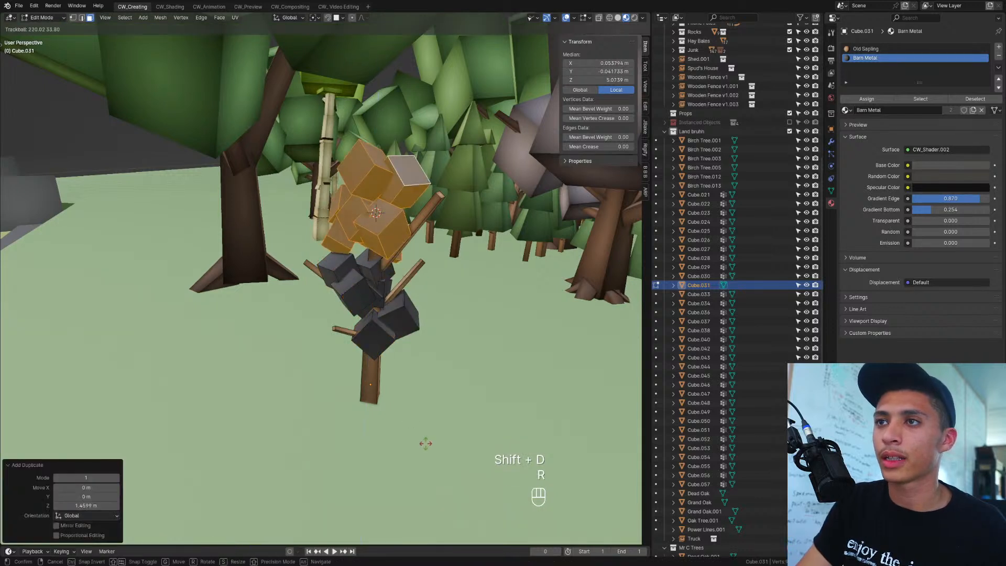
click(414, 414)
Step: Lower the copied foliage about 0.63 m, move it about -0.88 m in X and rotate it around the upper trunk
key(g)
key(z)
click(416, 431)
key(g)
key(y)
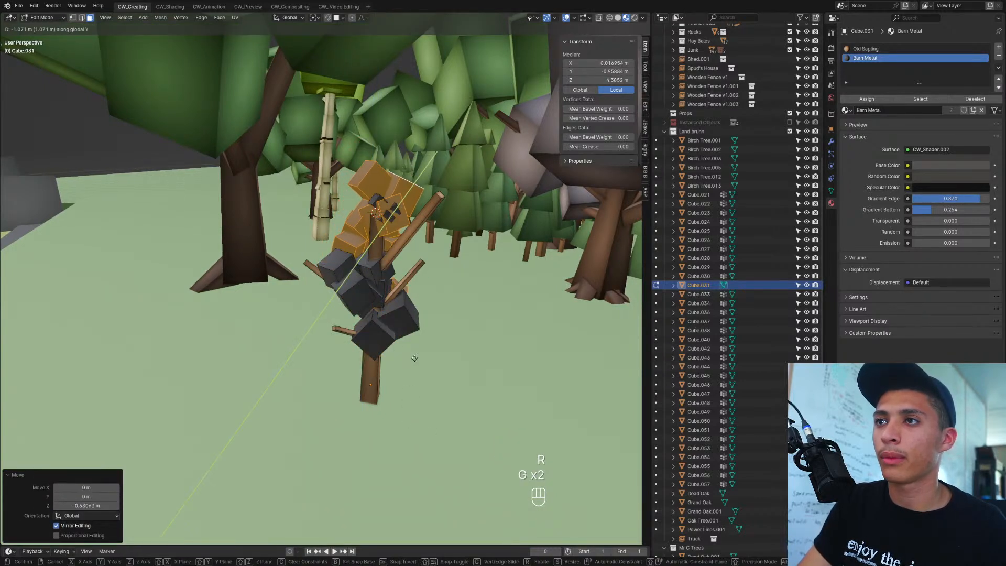
key(x)
click(418, 357)
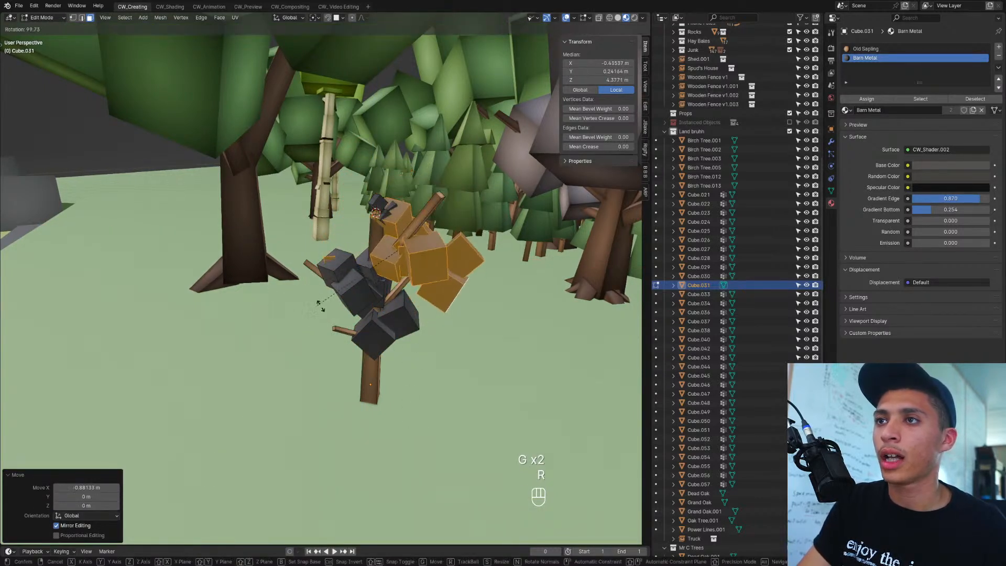
key(r)
key(Tab)
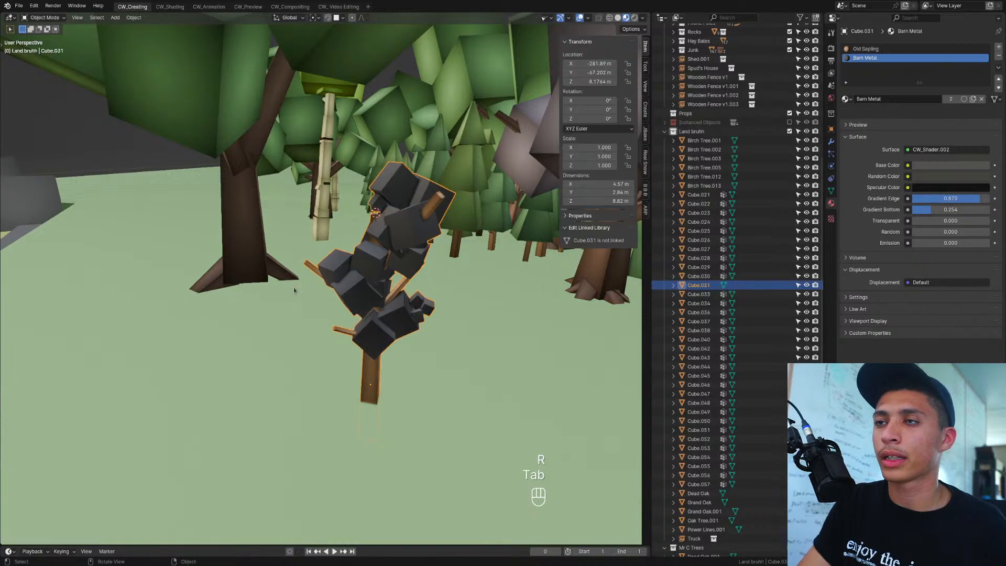
key(Tab)
Step: Duplicate the foliage about 1.5 m along X, scale the copy to 0.735 and raise it about 0.31 m
middle_drag(293, 290, 419, 291)
key(shift+d)
middle_click(419, 293)
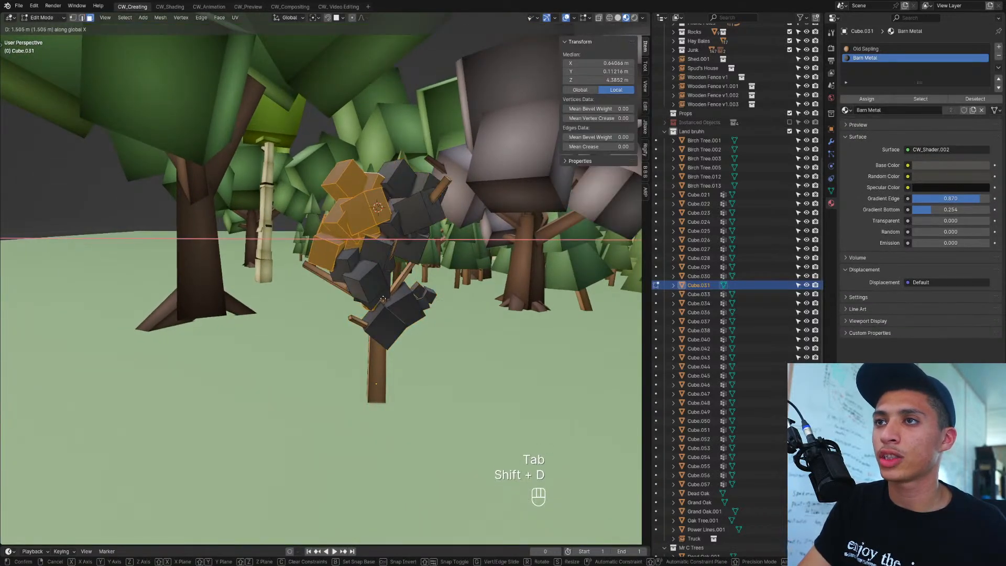
click(382, 298)
key(s)
click(390, 291)
key(g)
middle_click(393, 288)
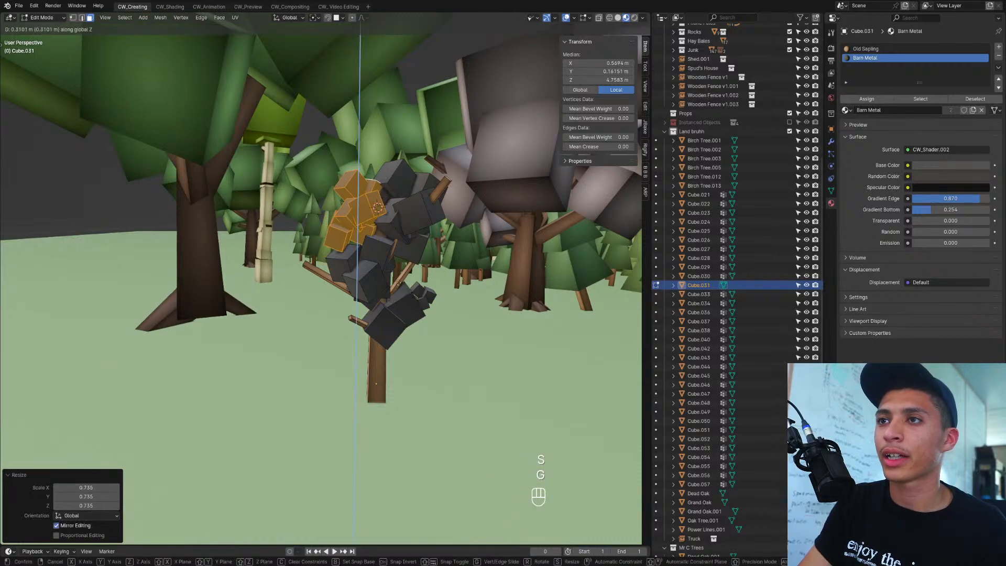
click(398, 283)
key(Tab)
Step: Set up the foliage material as Small Leaves with a mid-green base color and a gradient bottom of 0.078
middle_drag(398, 283, 572, 276)
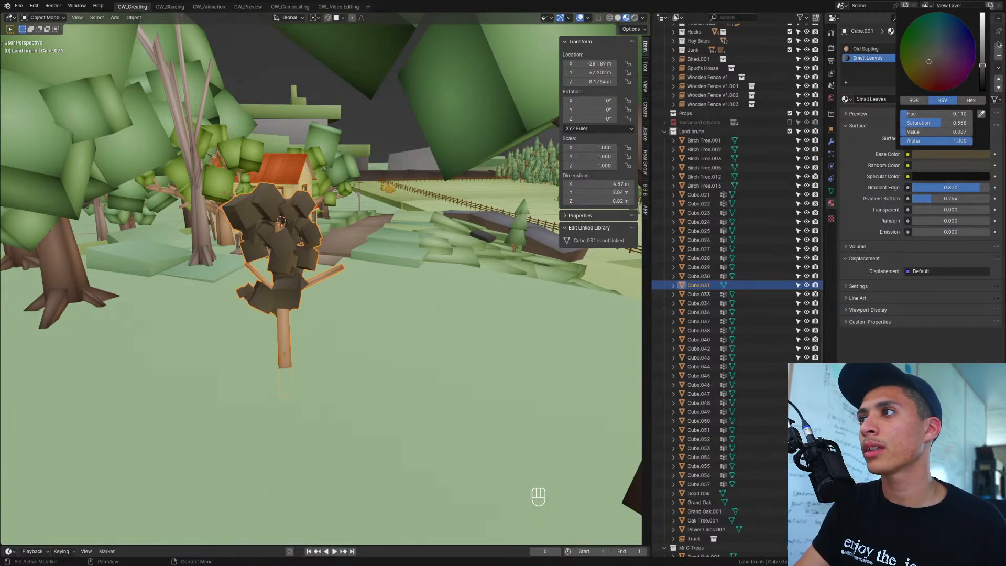
drag(983, 46, 982, 16)
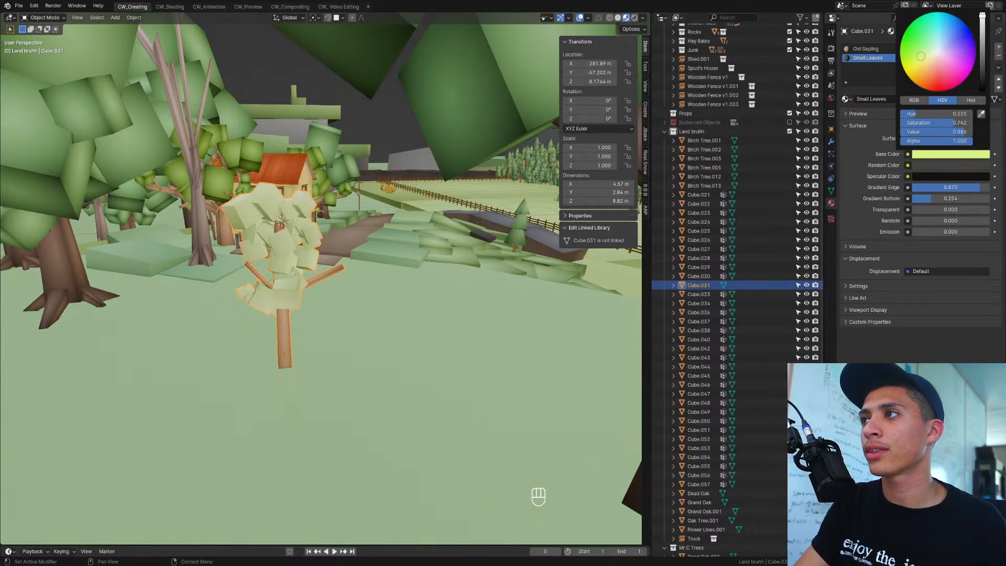
drag(983, 34, 982, 66)
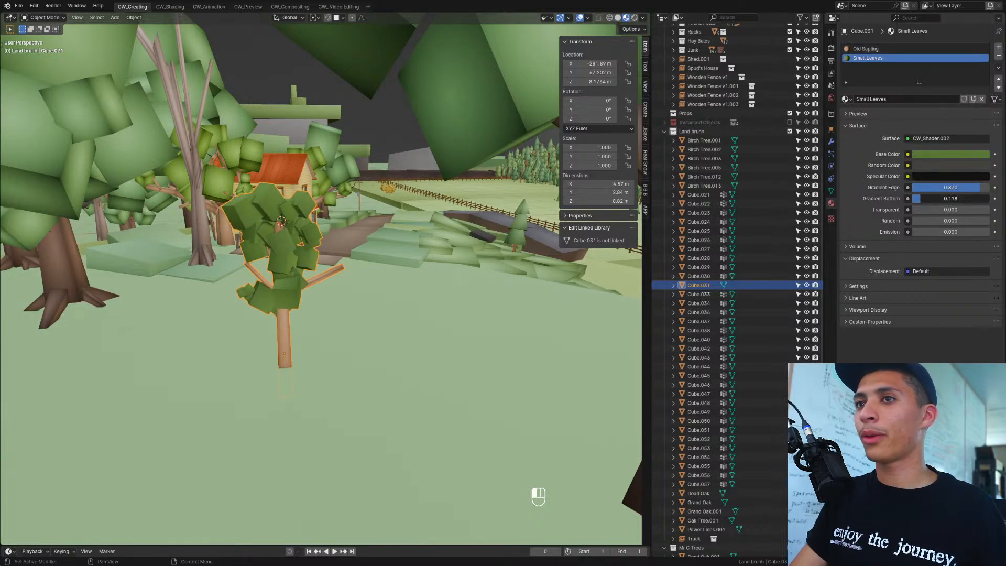
Step: Redo the UV mapping on all faces of the sapling
key(Tab)
key(a)
key(u)
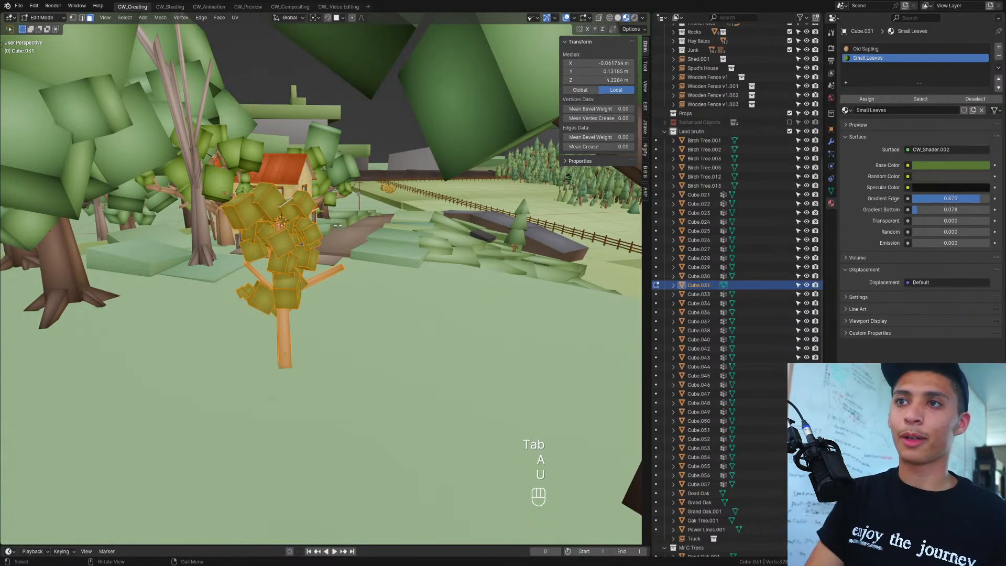
key(Tab)
middle_drag(338, 225, 247, 240)
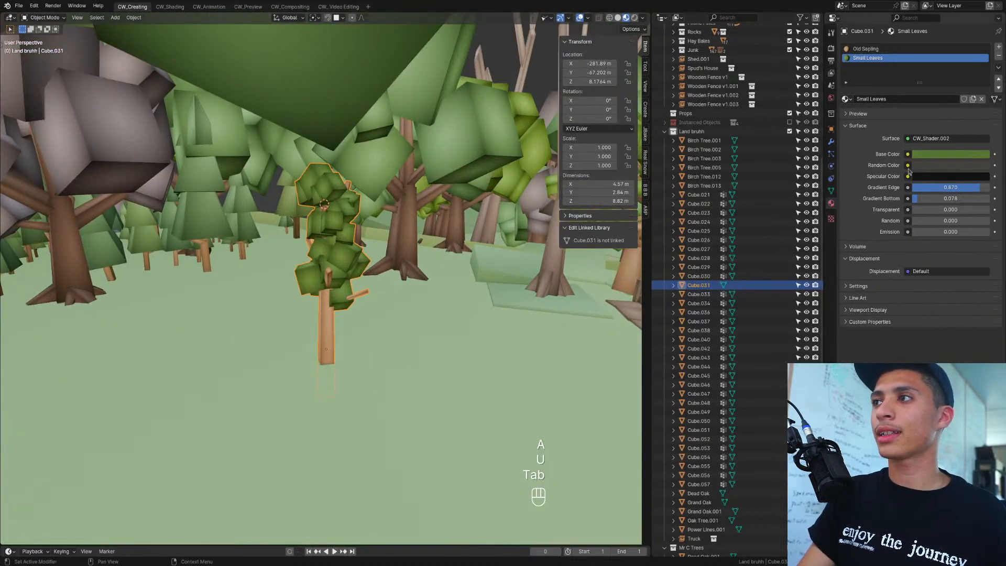
Step: Lighten the Small Leaves base color to hue 0.268, saturation 0.688 and value 0.592
click(932, 154)
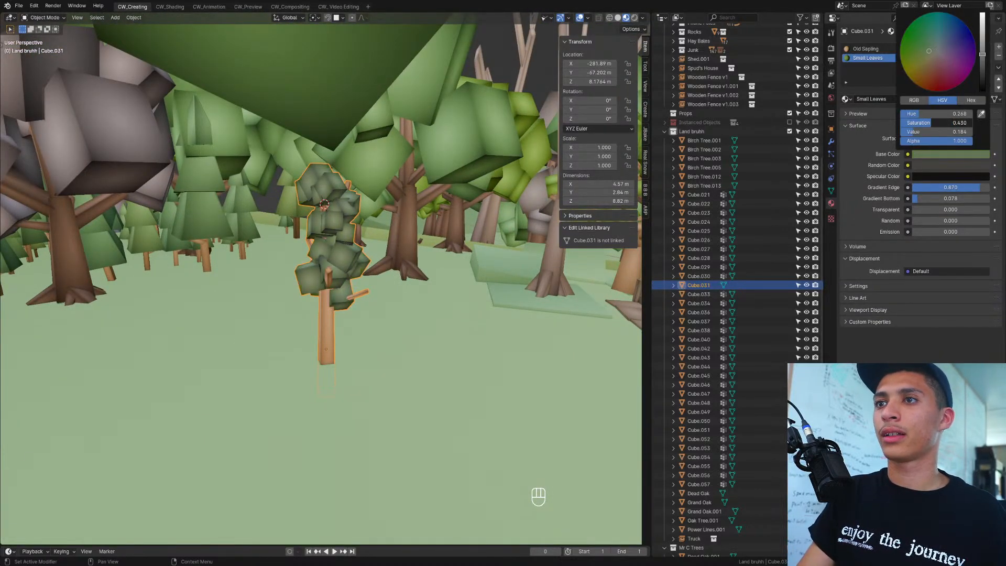
drag(982, 57, 982, 33)
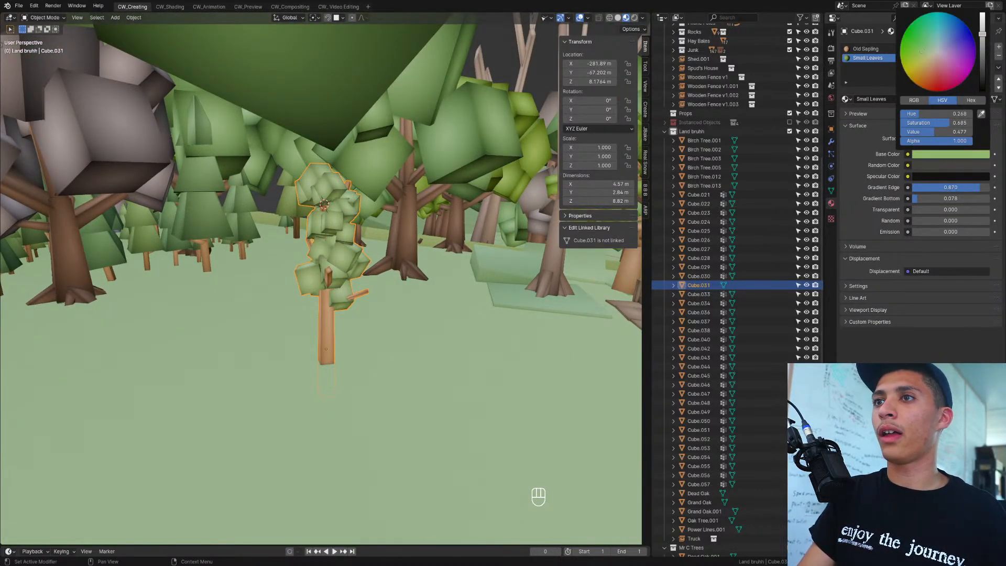
scroll(340, 309, down, 3)
mouse_move(337, 309)
middle_down()
mouse_move(348, 314)
mouse_move(330, 305)
middle_up()
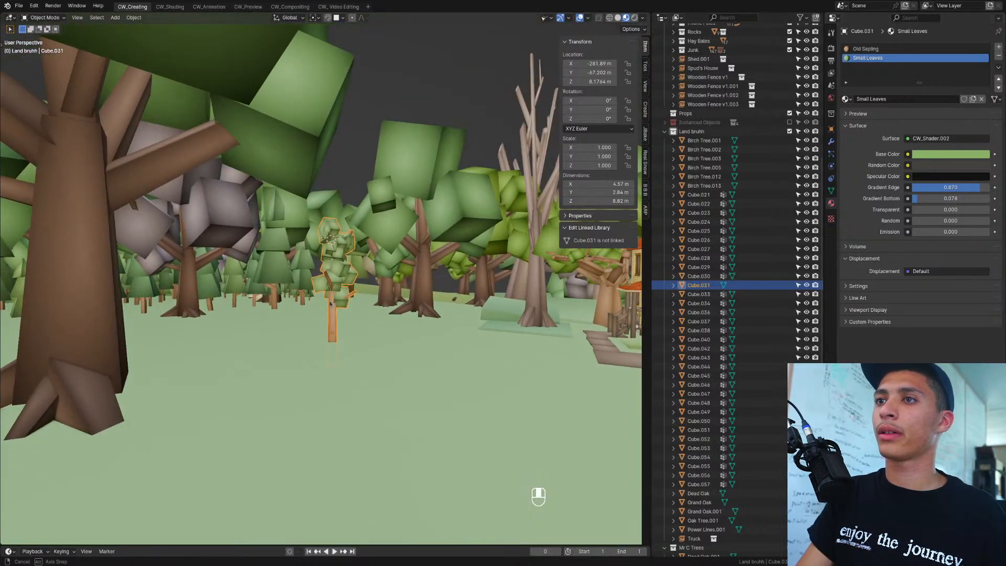
click(951, 154)
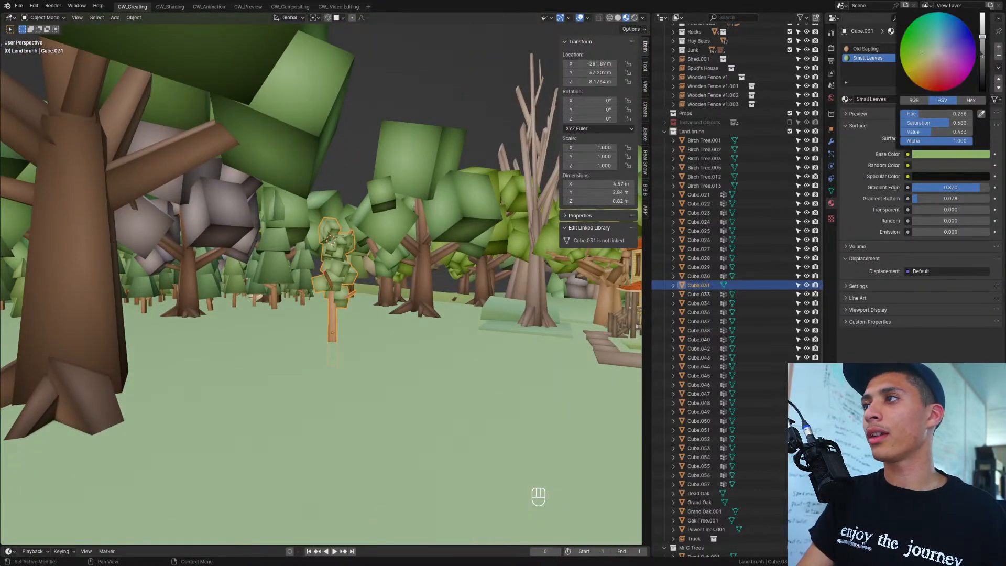
drag(982, 35, 981, 25)
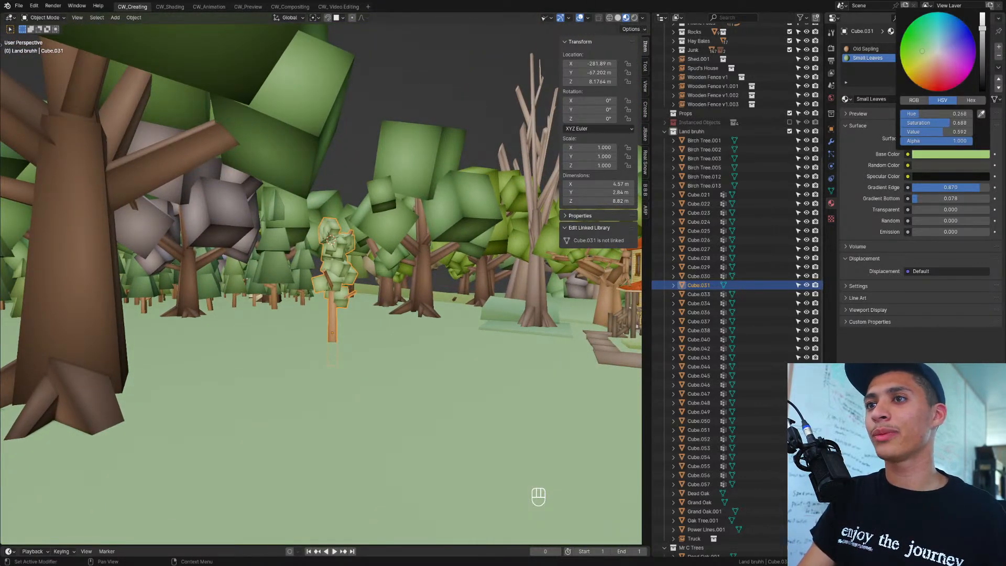
Step: Darken the Small Leaves base color slightly
middle_drag(336, 293, 309, 280)
click(924, 156)
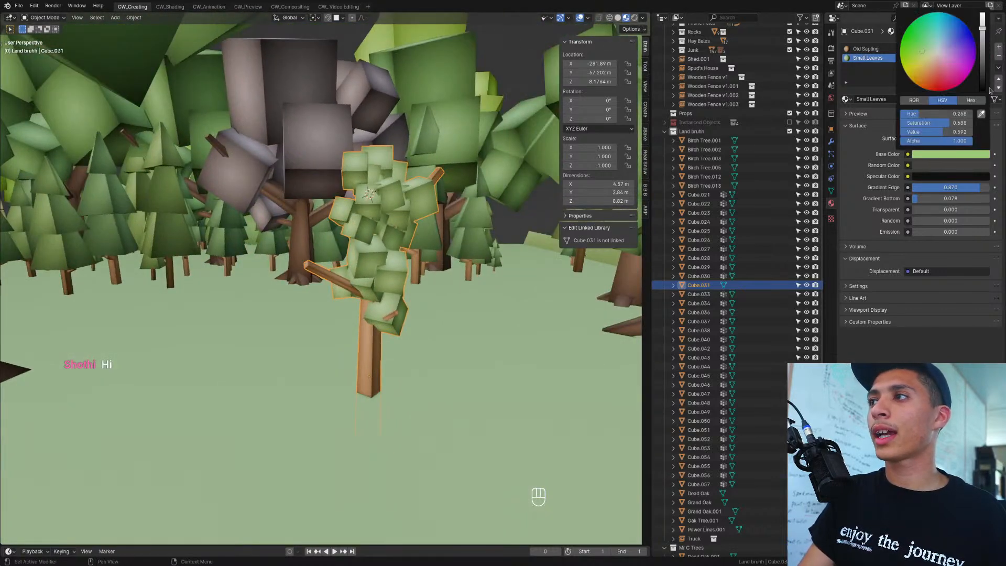
click(943, 156)
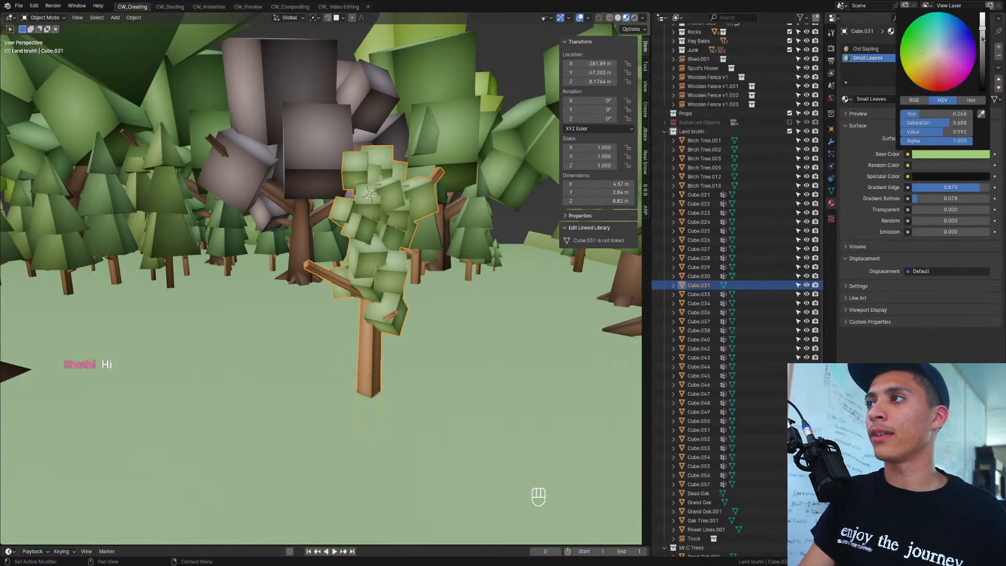
drag(983, 38, 983, 40)
scroll(230, 302, down, 1)
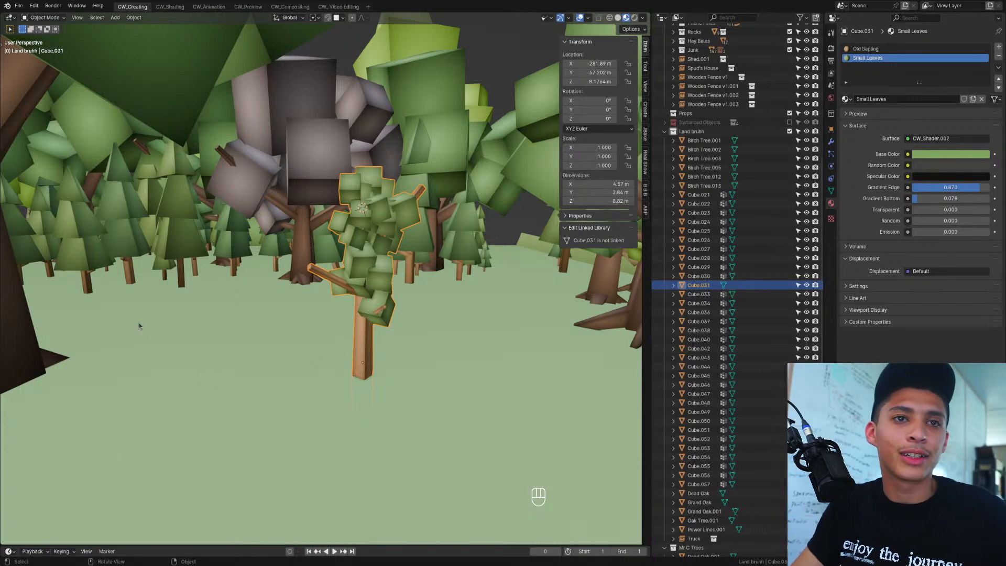
Step: Move the sapling about -13.33 m in X and -9.77 m in Y beside the grey-leaved tree
middle_drag(402, 321, 356, 283)
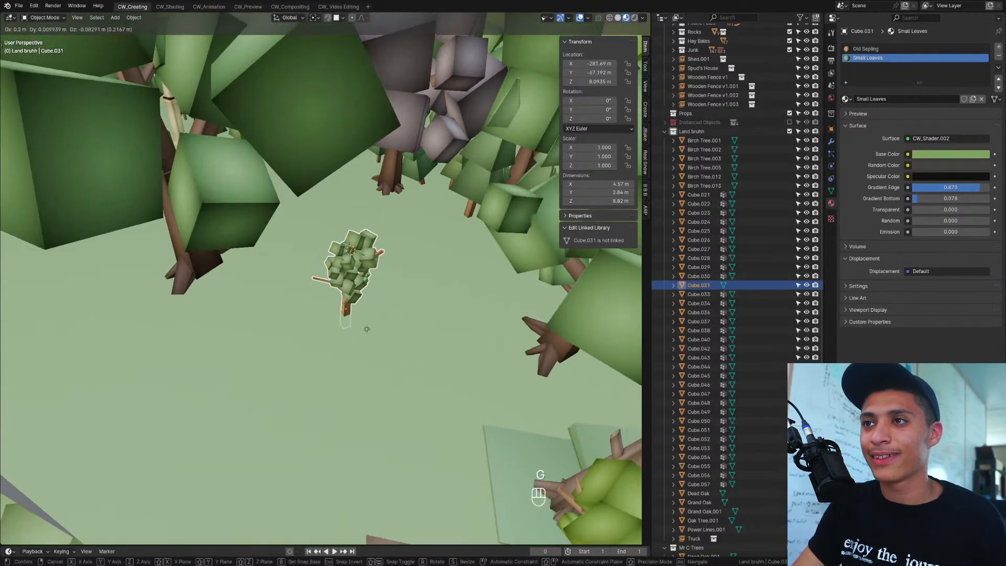
key(g)
click(443, 222)
key(KP_Decimal)
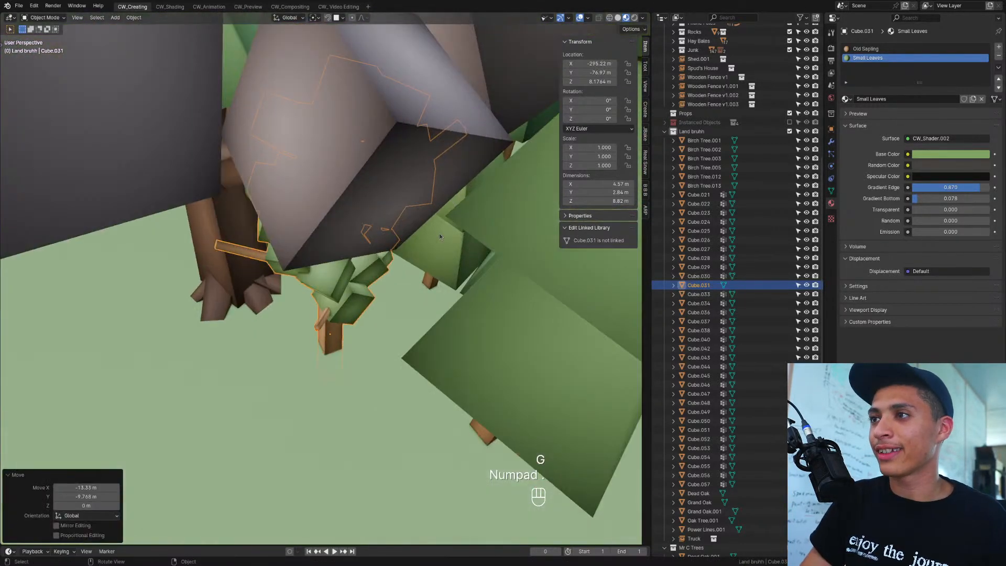
middle_drag(427, 372, 451, 331)
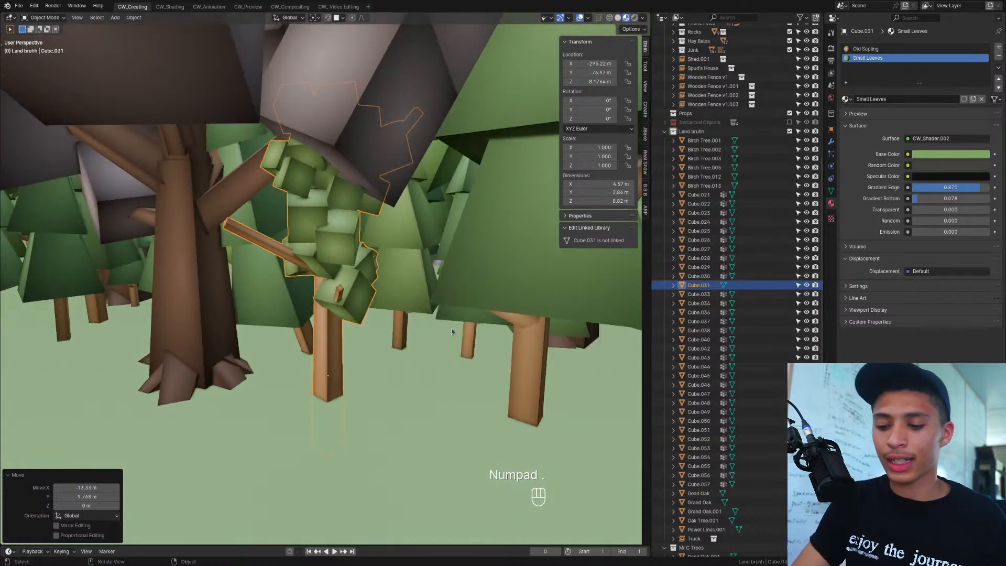
Step: Rename the sapling Large Bush, scale it to 0.918 and tilt it freely by about 12.6° and 5.16°
key(F2)
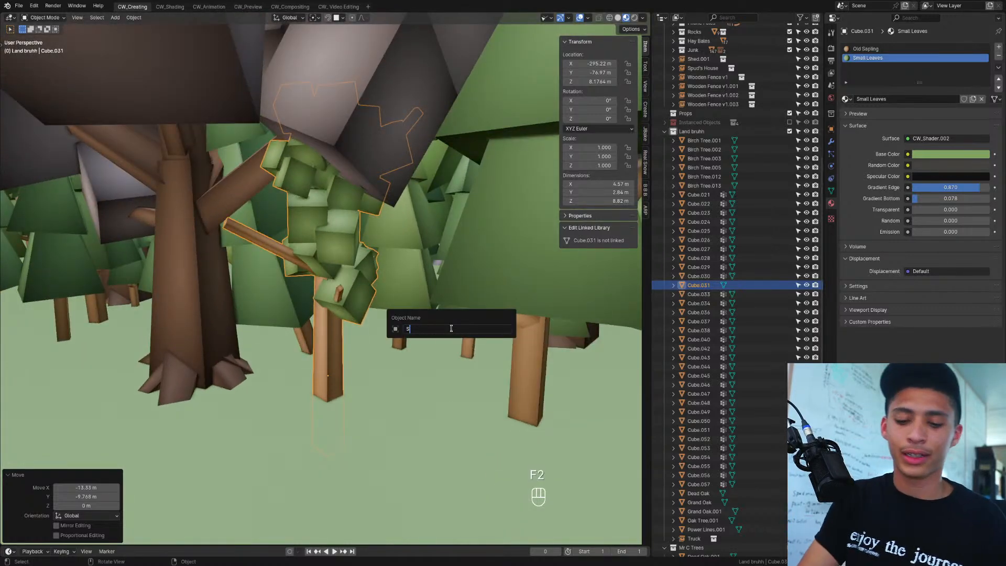
key(r)
key(r)
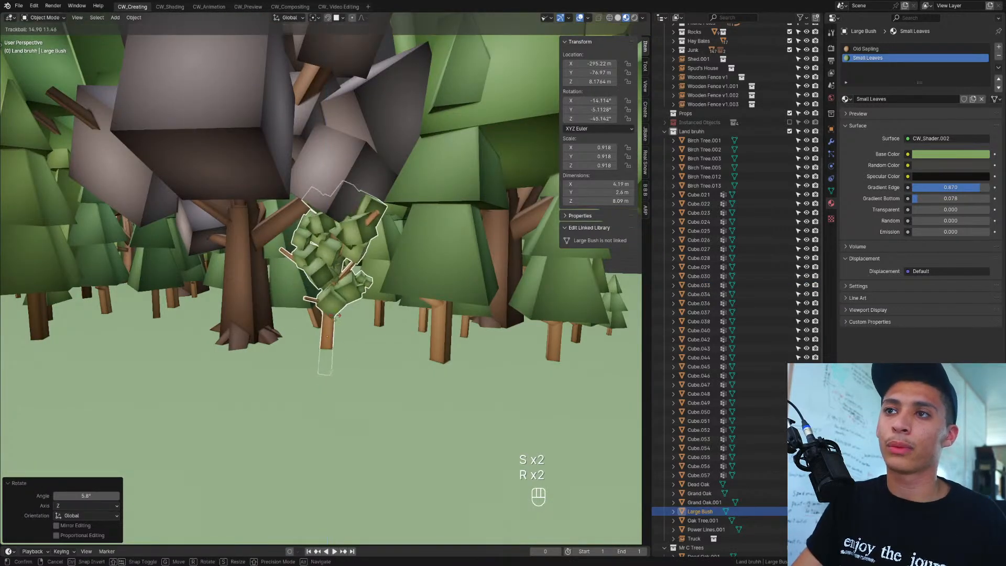
click(336, 315)
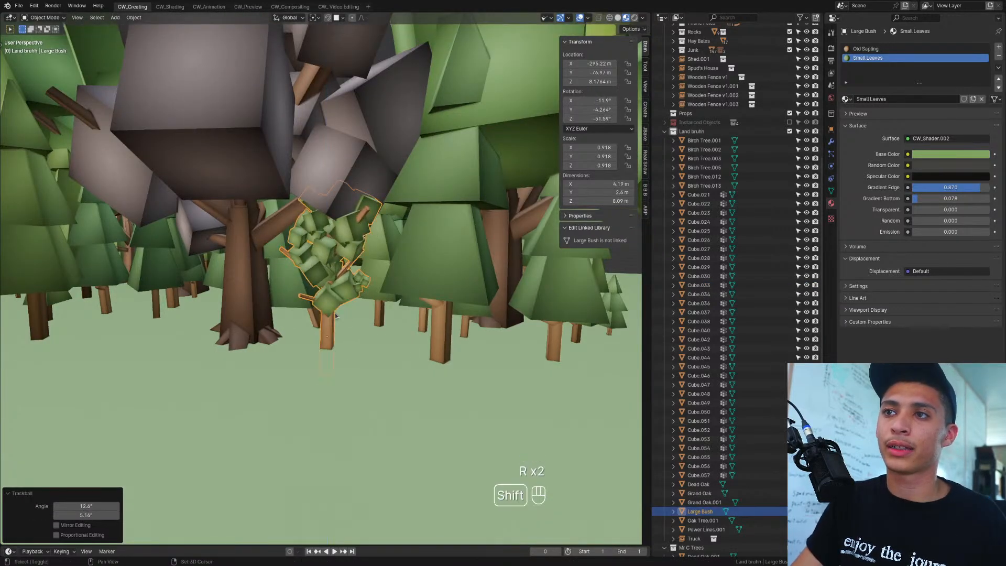
Step: Duplicate Large Bush, lower the copy about 1.75 m and place it farther back among the pines
key(shift+d)
click(354, 292)
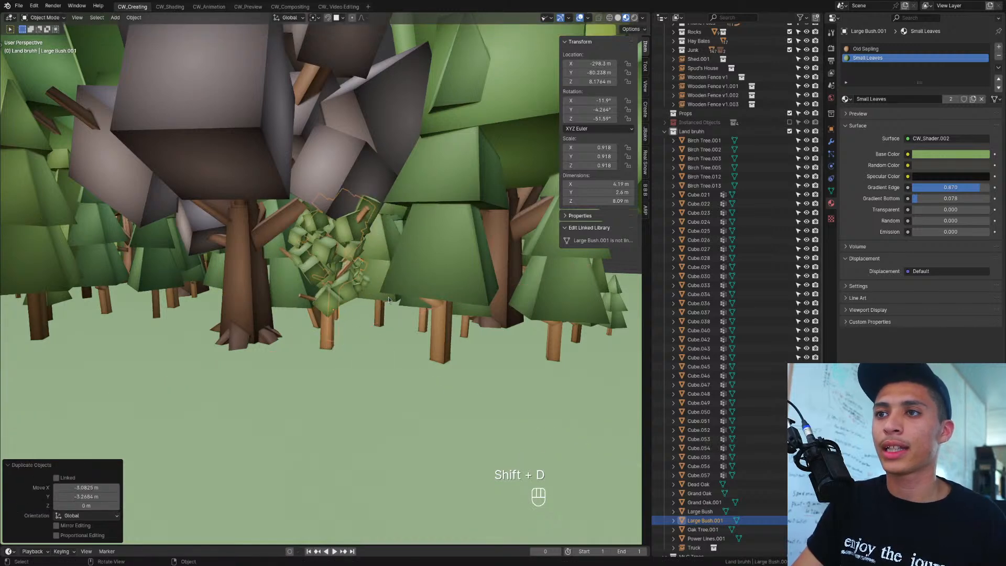
middle_drag(355, 290, 366, 248)
key(g)
middle_click(370, 264)
click(373, 300)
key(g)
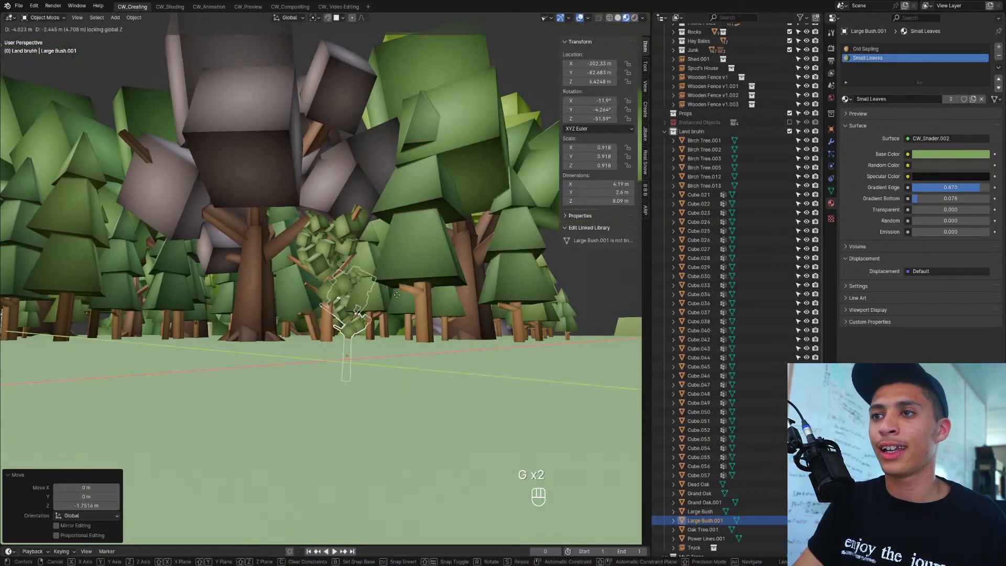
click(397, 295)
Step: Scale the copied bush by 1.744 in X and Y and by 0.706 in Z
key(s)
click(467, 340)
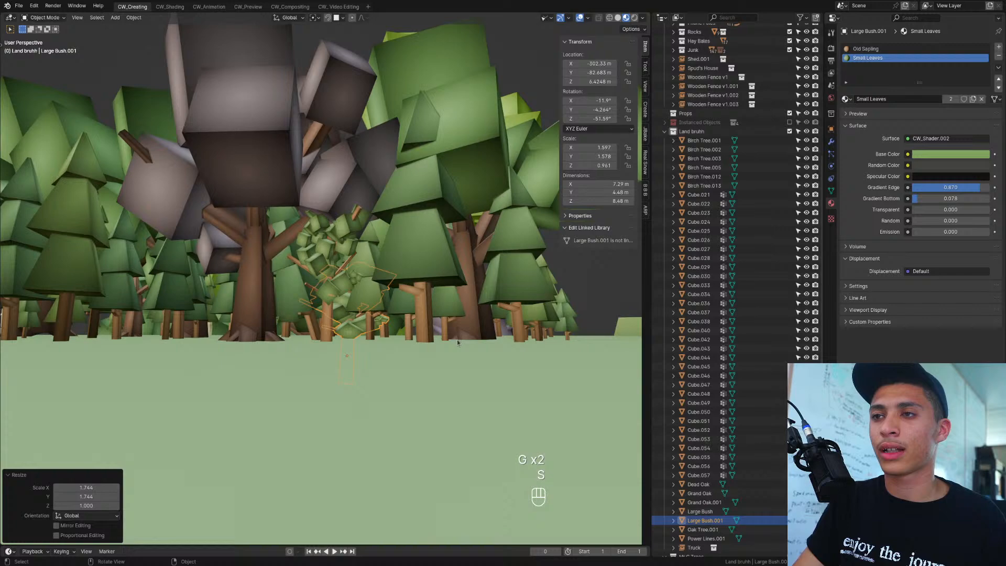
key(shift+z)
middle_drag(436, 337, 429, 370)
key(shift+z)
key(s)
middle_click(504, 343)
click(464, 328)
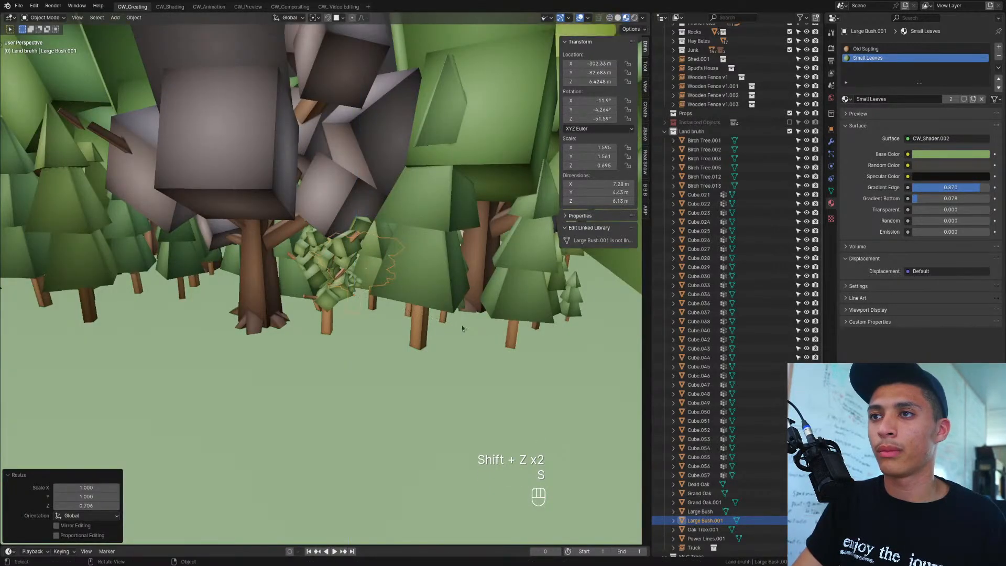
Step: Raise the copied bush about 1.31 m and move it about 2.17 m in X and 1.22 m in Y
key(g)
middle_click(462, 316)
click(460, 309)
scroll(460, 308, up, 5)
middle_drag(458, 307, 436, 301)
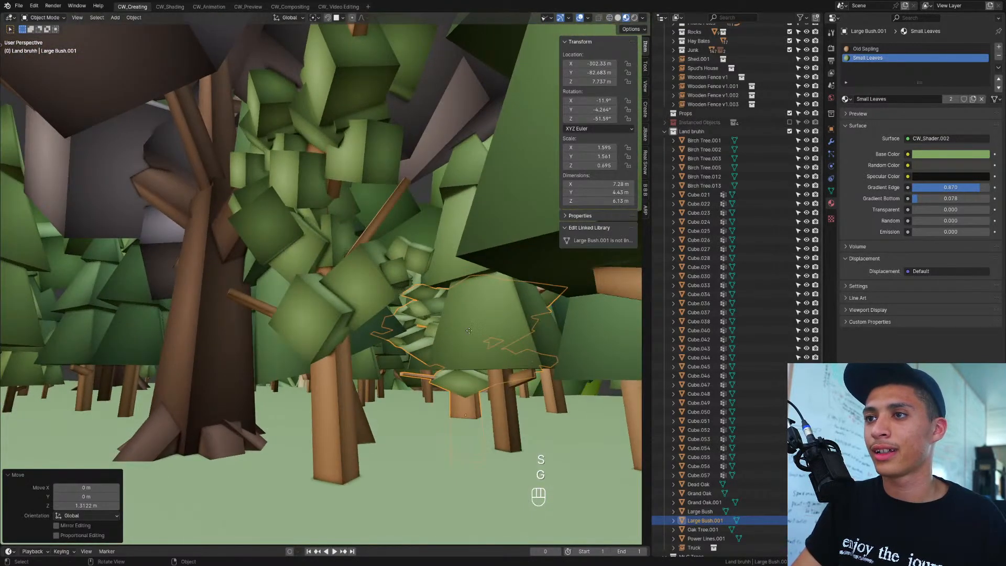
key(g)
shift+middle_click(526, 340)
click(512, 358)
Step: Scale the bush copy by 0.630 in X and Y, keeping its height
key(s)
key(shift+z)
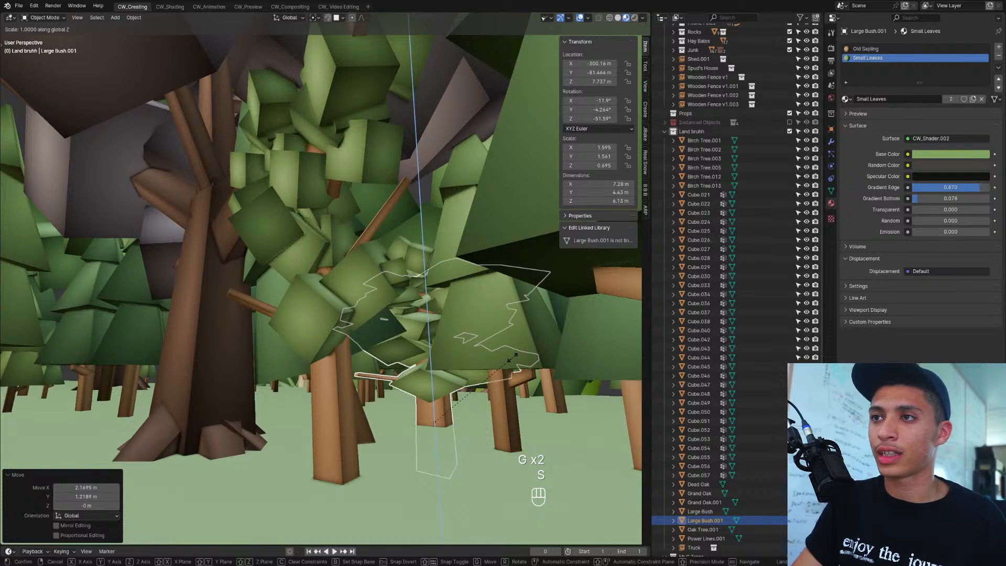
click(484, 381)
scroll(478, 396, down, 3)
middle_drag(478, 397, 469, 407)
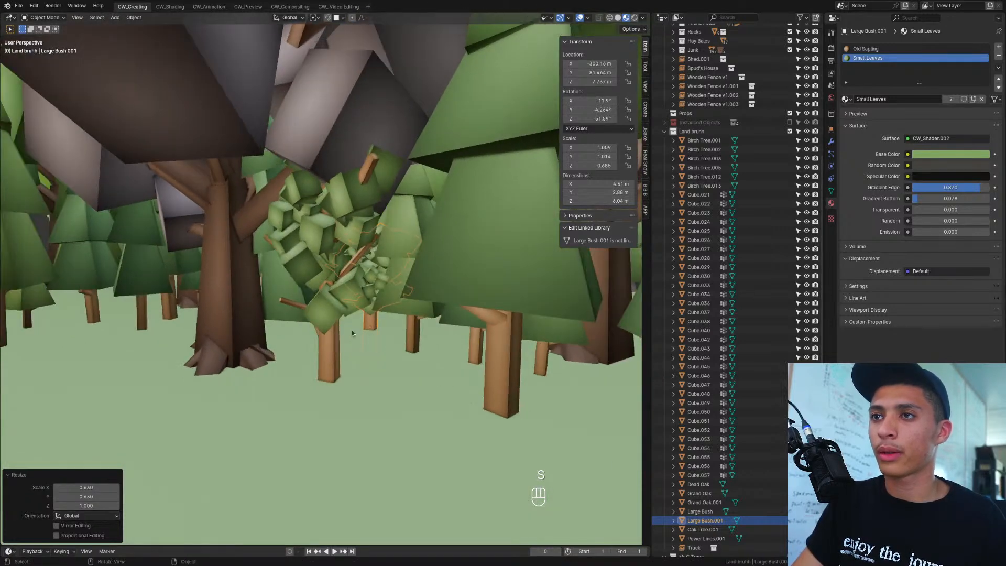
Step: Rotate the bush copy by -77.3° about Z and tilt it freely with a trackball rotation
key(r)
middle_click(489, 338)
click(376, 353)
key(r)
key(r)
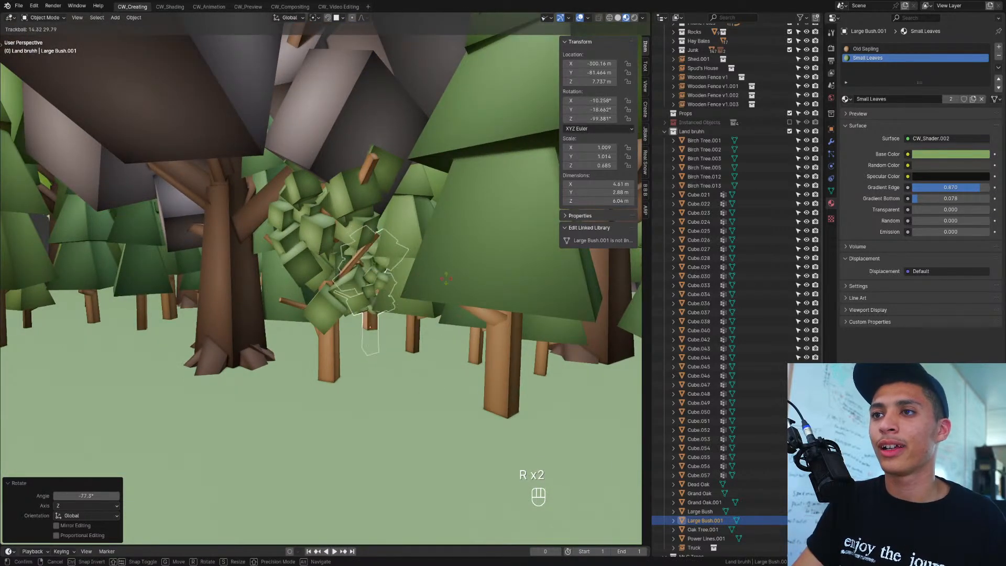
click(426, 271)
Step: Select both large bushes and clear their scale back to 1.000
click(341, 281)
shift+click(373, 327)
middle_drag(373, 327, 371, 329)
key(alt+s)
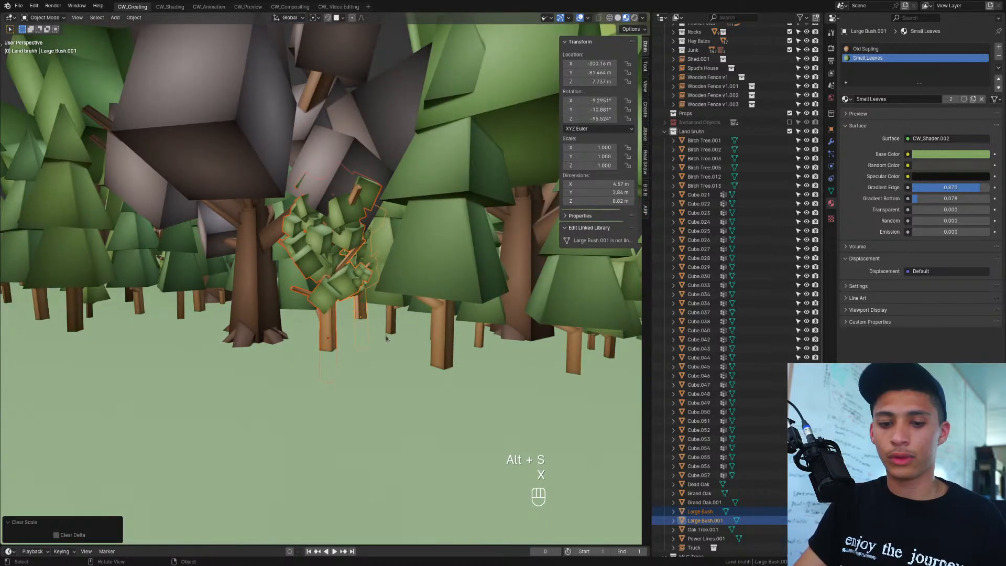
Step: Make linked duplicates of both bushes -3.4051 m along X and tilt the copies freely by 1.15° and -23.5°
key(alt+d)
click(435, 344)
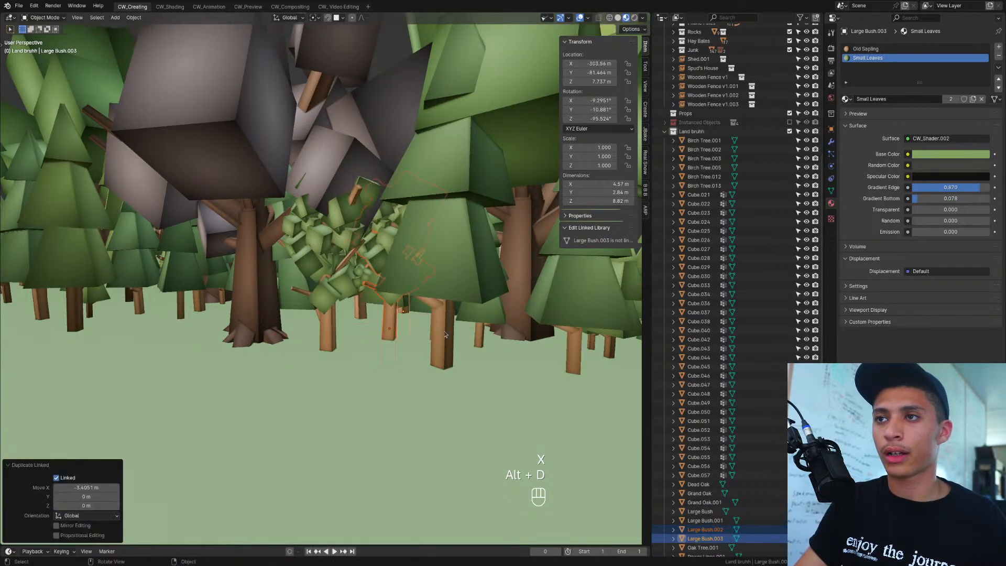
key(r)
key(r)
click(423, 325)
scroll(423, 326, down, 1)
middle_drag(418, 325, 386, 325)
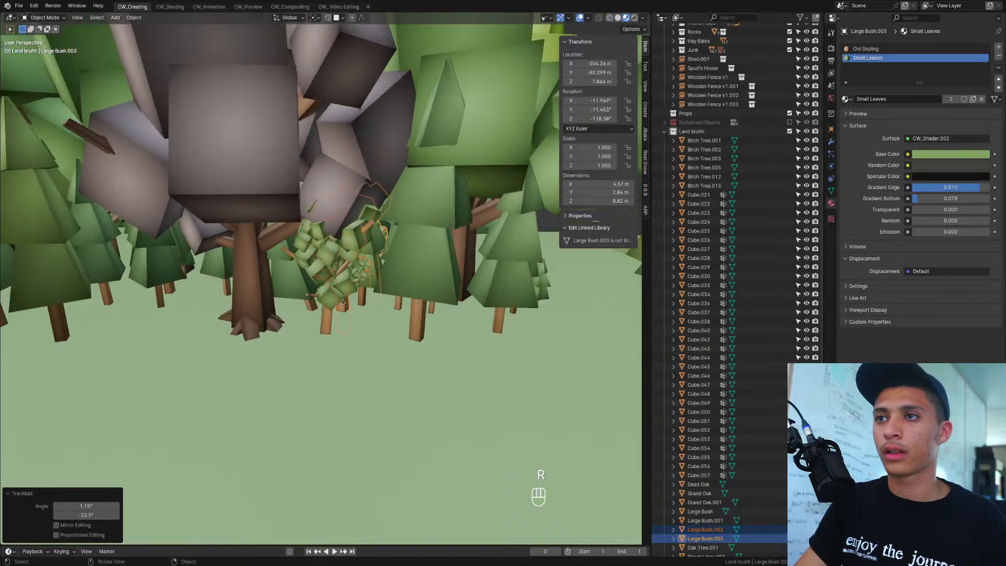
Step: Add the original bush to the selection, make linked duplicates along X and tilt them freely by -5.73° and 26.4°
shift+click(331, 321)
scroll(350, 319, down, 3)
key(alt+d)
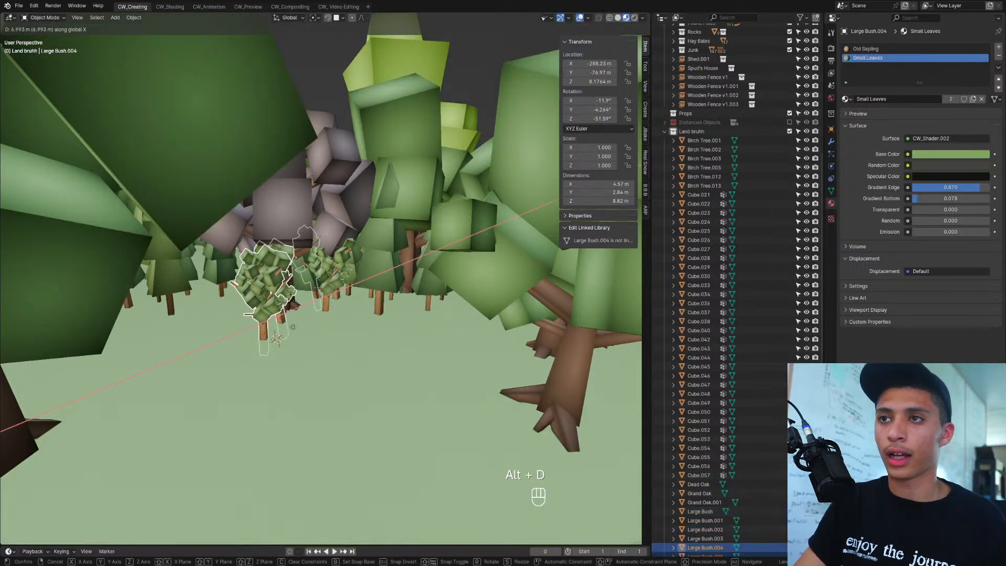
click(277, 336)
key(r)
key(r)
click(252, 336)
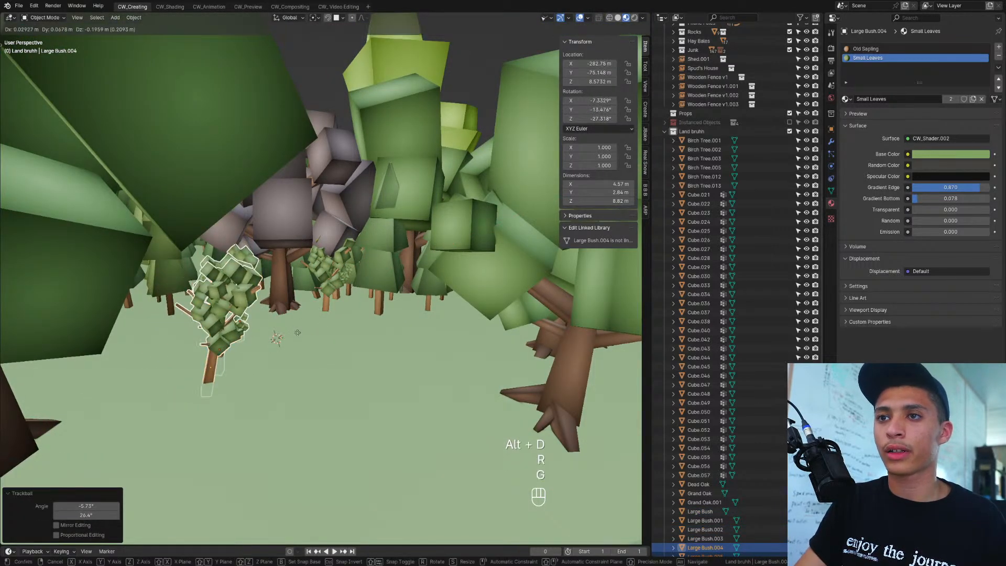
Step: Move the three bush copies about 5.35 m in X and -5.31 m in Y, keeping their height
key(g)
key(shift+z)
click(186, 334)
scroll(176, 345, down, 3)
middle_drag(172, 347, 382, 319)
scroll(360, 346, up, 3)
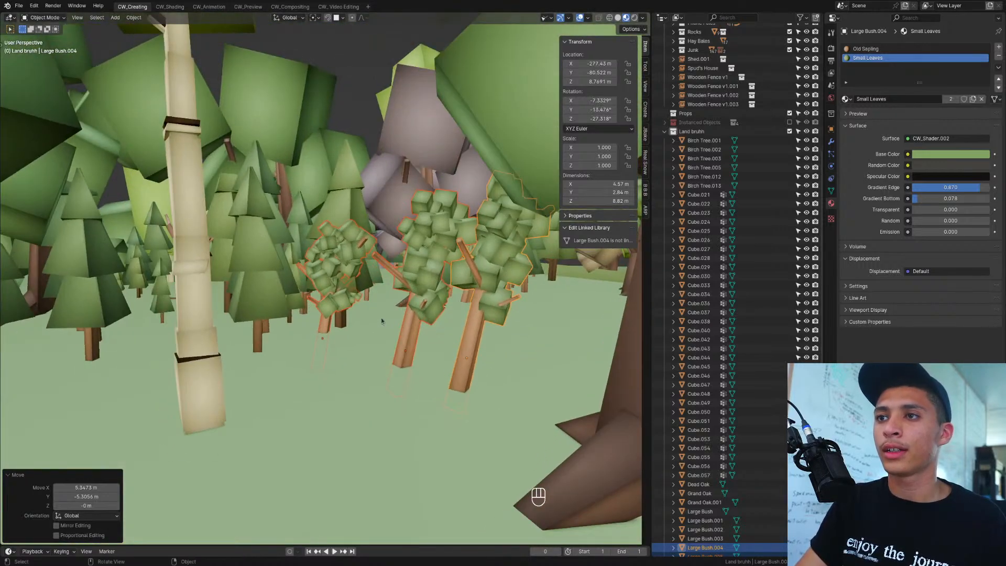
Step: Rotate the middle of the three new bushes so it differs from its neighbours
click(421, 293)
key(r)
click(439, 292)
Step: Tilt the front bush freely by -4.01° and -97.4° and scale it up by about 1.5
click(453, 288)
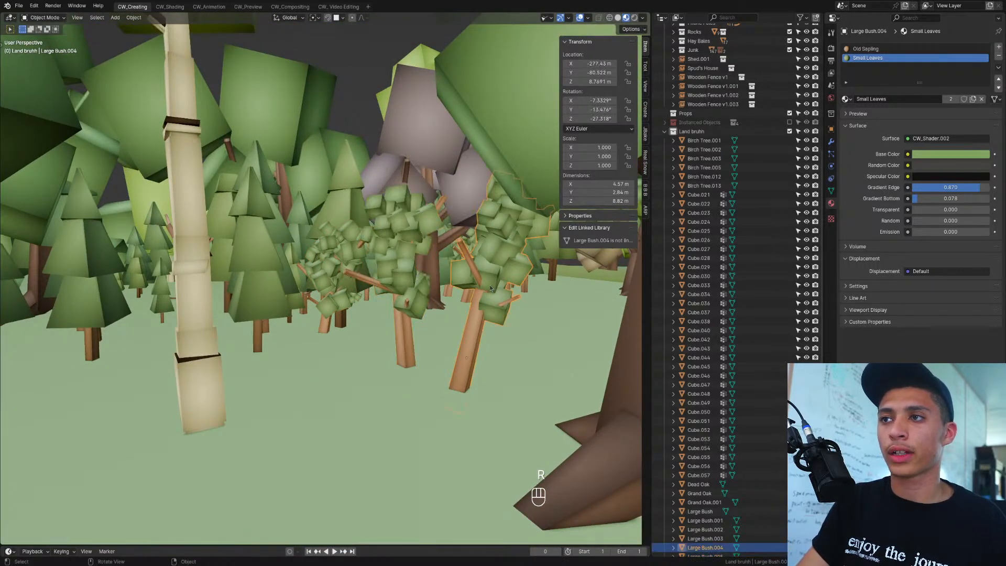
key(r)
key(r)
click(500, 326)
key(s)
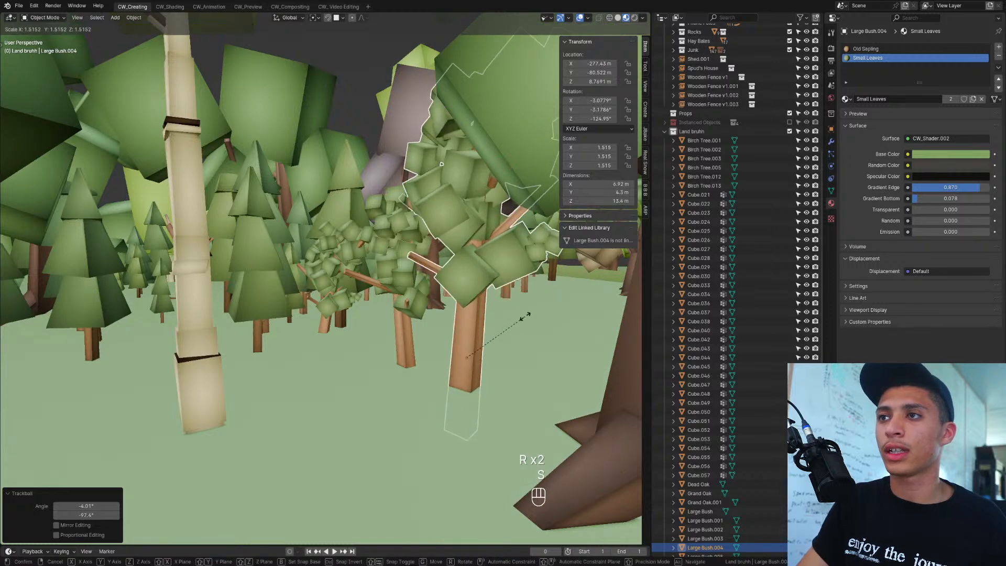
click(521, 318)
scroll(521, 318, down, 4)
middle_drag(521, 318, 458, 324)
Step: Duplicate the small bush beside it, move the copy 2.1113 m in X and -3.6916 m in Y, and save the file
click(393, 311)
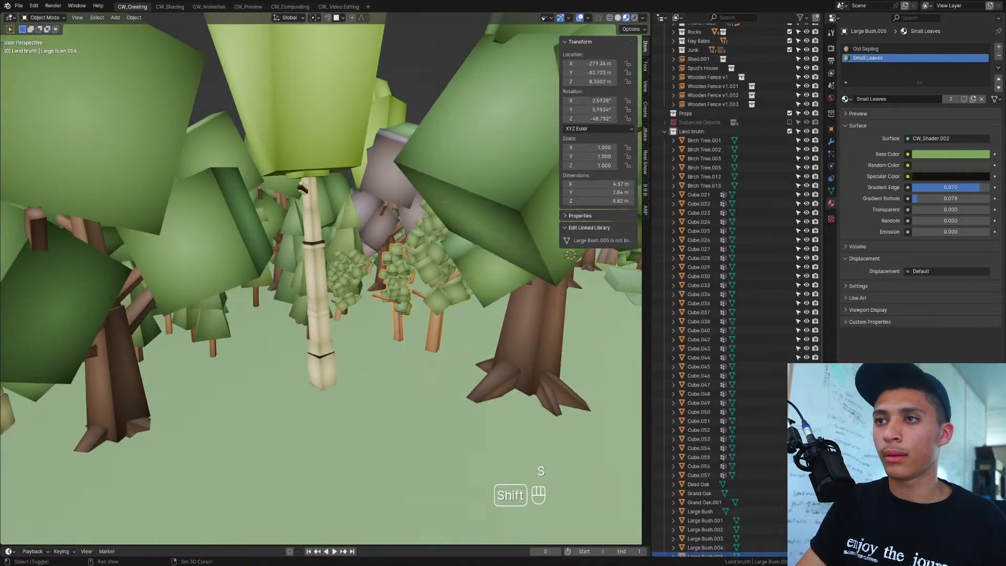
key(shift+d)
click(387, 329)
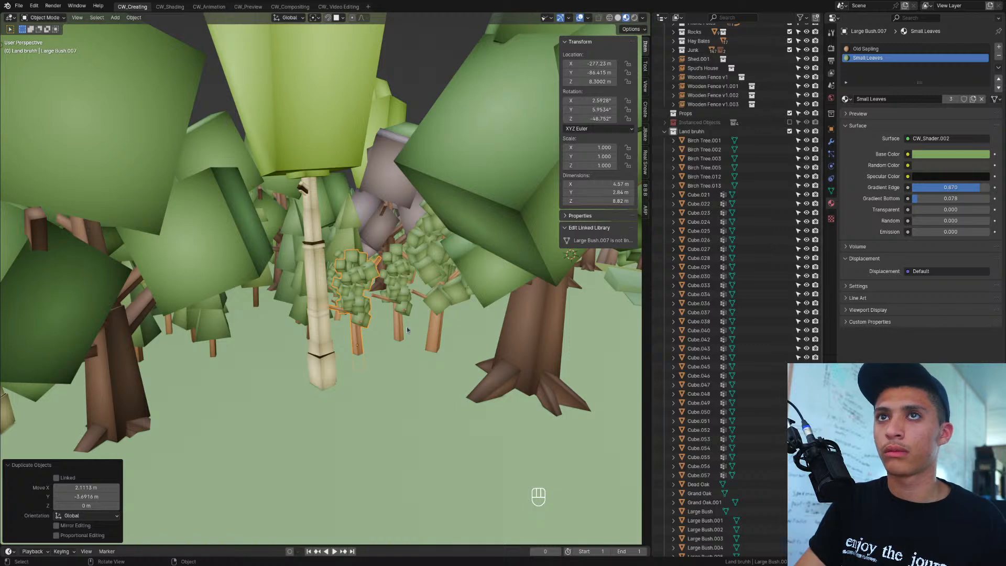
scroll(406, 333, down, 5)
scroll(406, 338, up, 6)
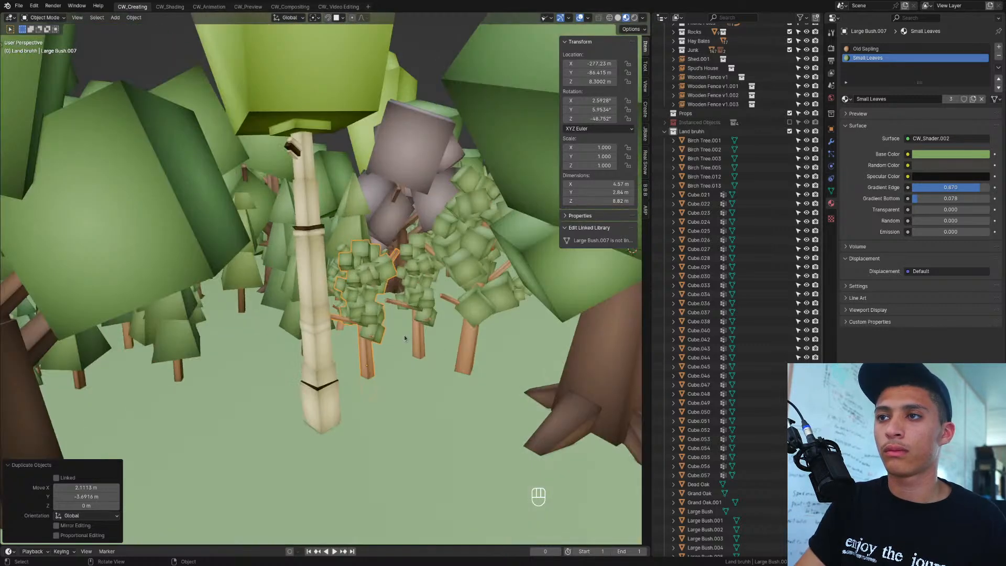
middle_drag(404, 337, 394, 343)
key(ctrl+alt+space)
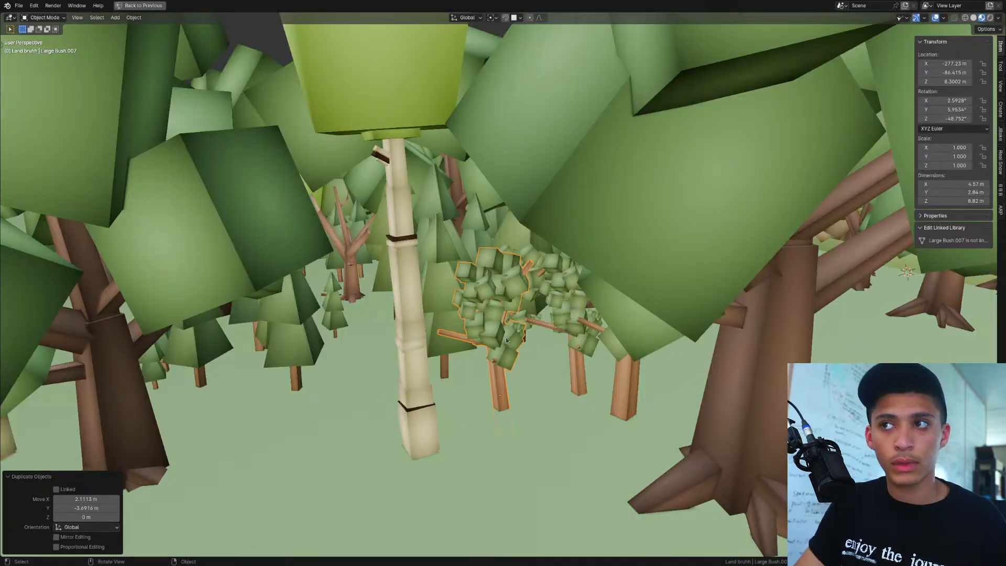
key(ctrl+s)
Step: Scale the newly placed bush and tilt it freely to vary it from the others
shift+middle_drag(526, 355, 500, 318)
key(s)
click(545, 319)
key(r)
key(r)
click(559, 317)
Step: Duplicate a small bush and move the copy -8.3977 m in X and -2.564 m in Y into the gap between the groups
scroll(481, 319, down, 5)
scroll(483, 309, up, 4)
click(352, 289)
key(g)
key(shift+z)
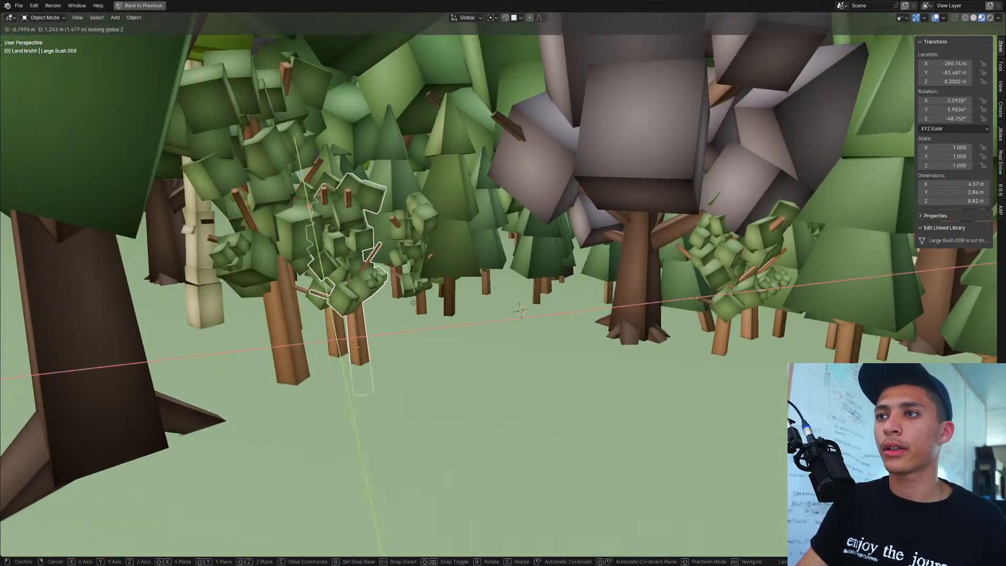
click(529, 300)
Step: Lower the bush copy to a Z location of 6.3329 m and tilt it freely by 15.5° and 20.6°
key(g)
key(z)
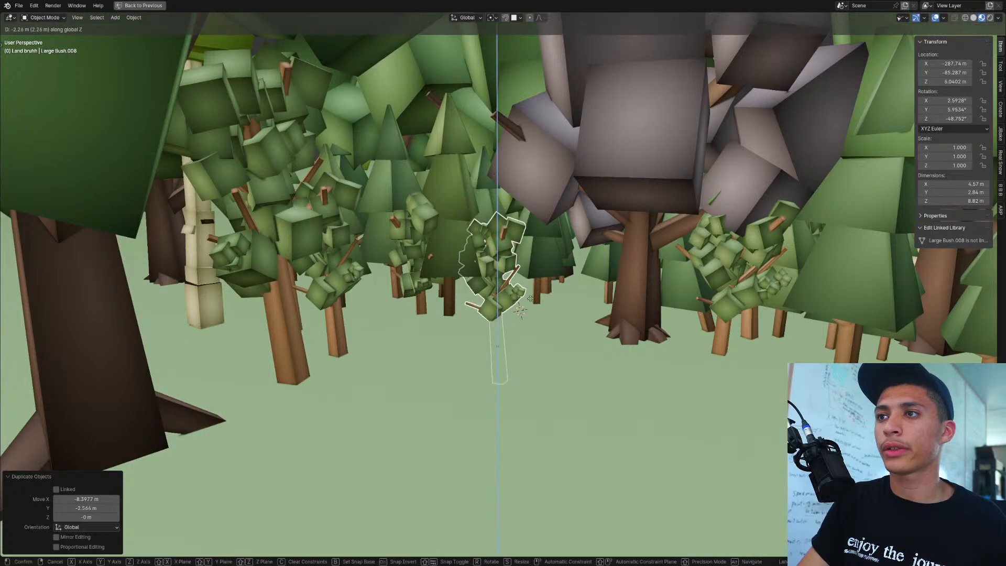
click(521, 310)
key(r)
key(r)
click(521, 310)
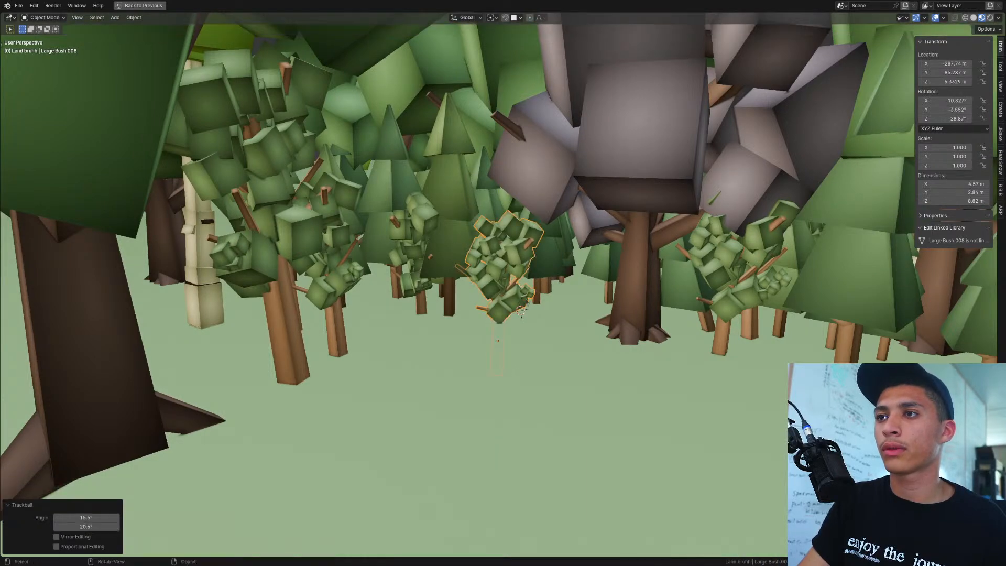
Step: Duplicate the lowered bush -5.004 m in X and -1.1105 m in Y and tilt the copy by 3.44° and -12.6°
key(shift+d)
key(r)
key(r)
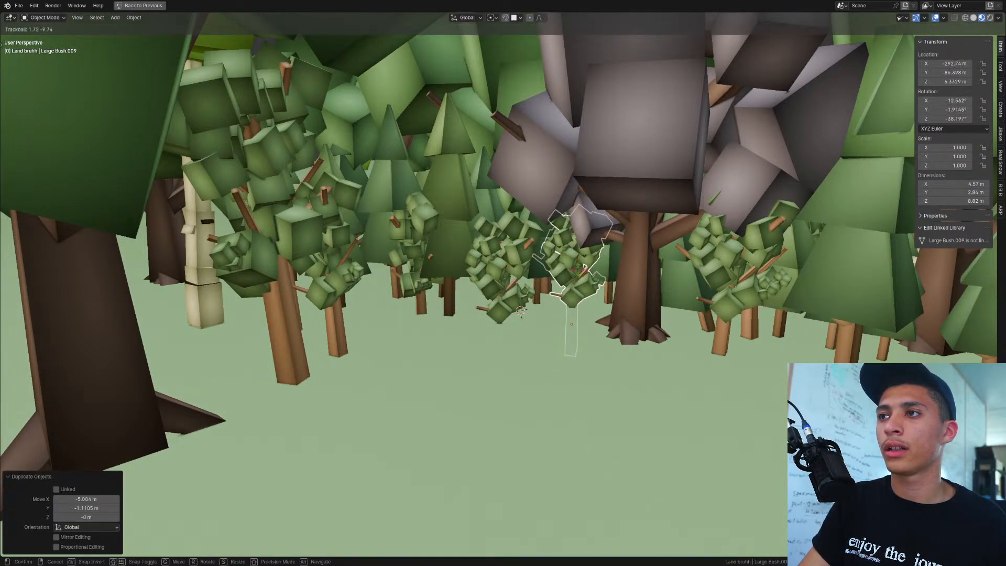
click(576, 279)
Step: Set the Random value of the Small Leaves material to 1.000
key(ctrl+space)
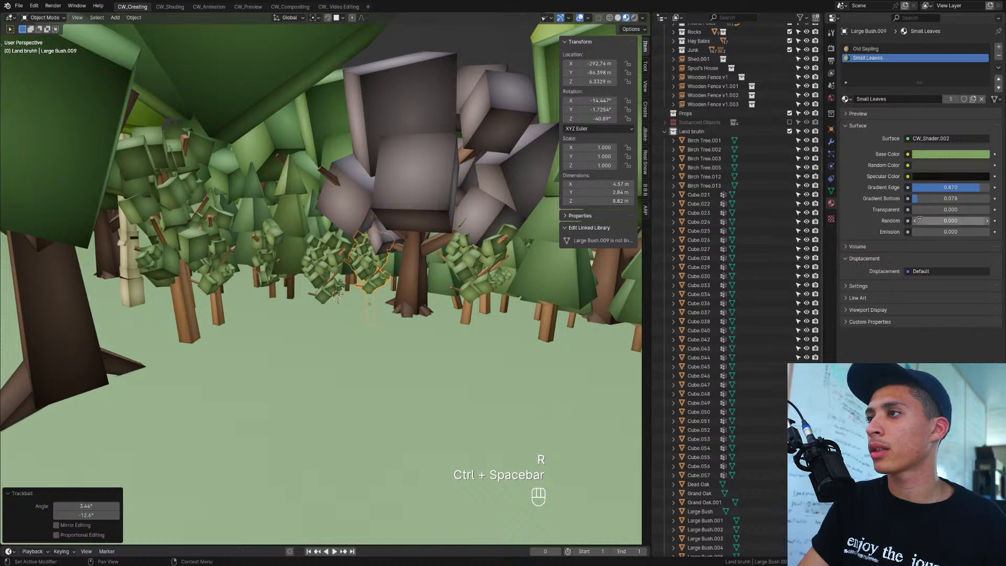
drag(950, 221, 985, 220)
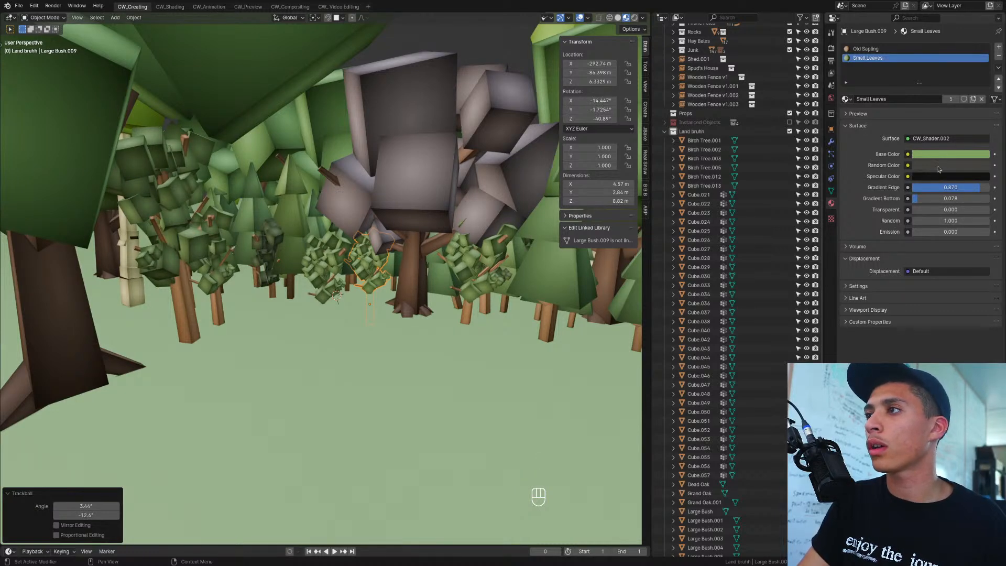
scroll(338, 317, down, 6)
middle_drag(333, 321, 347, 313)
scroll(347, 313, up, 6)
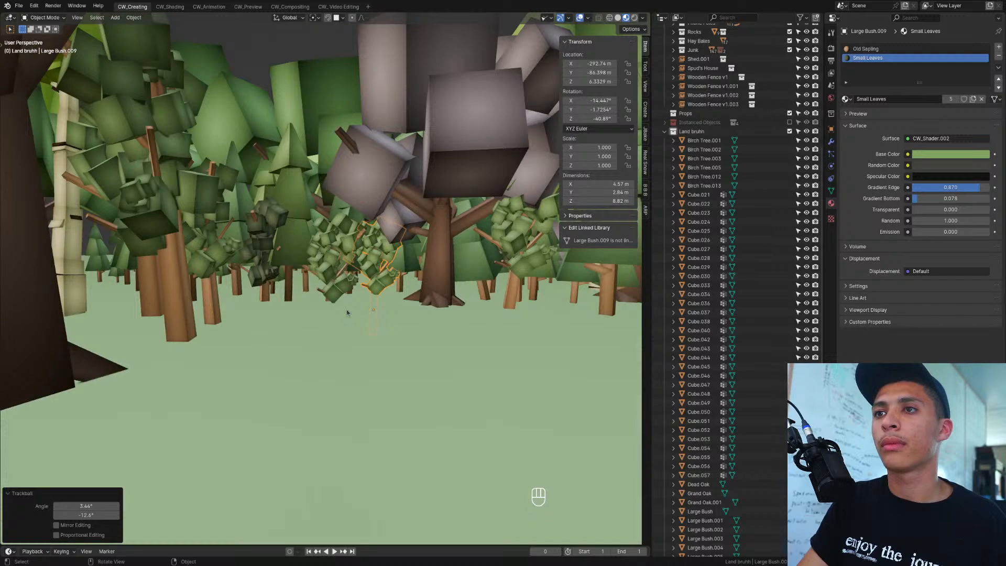
scroll(348, 314, down, 4)
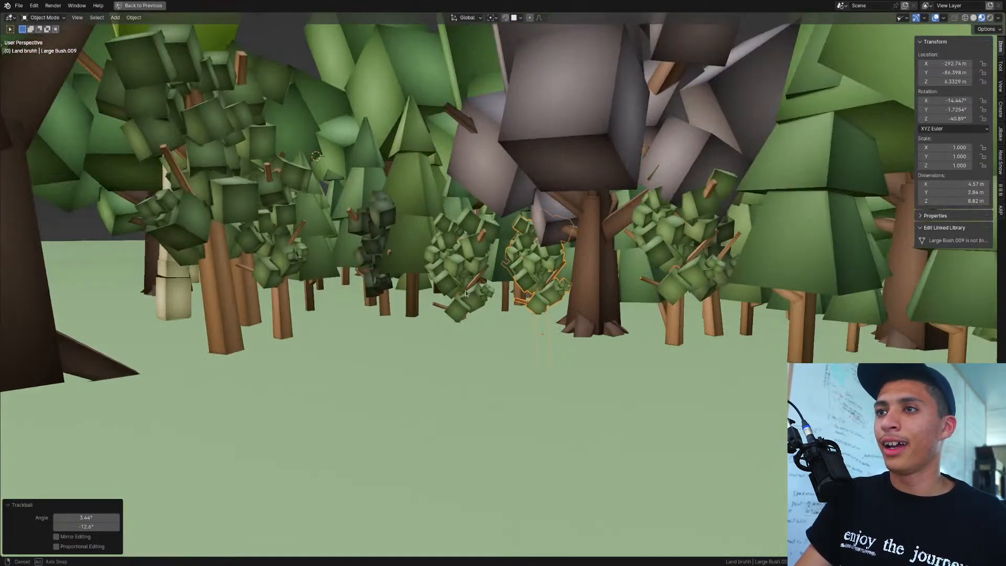
Step: Duplicate a lowered bush and move the copy -14.385 m in X and 16.659 m in Y, toward the house
middle_drag(471, 296, 526, 301)
scroll(529, 302, down, 3)
key(shift+d)
key(shift+z)
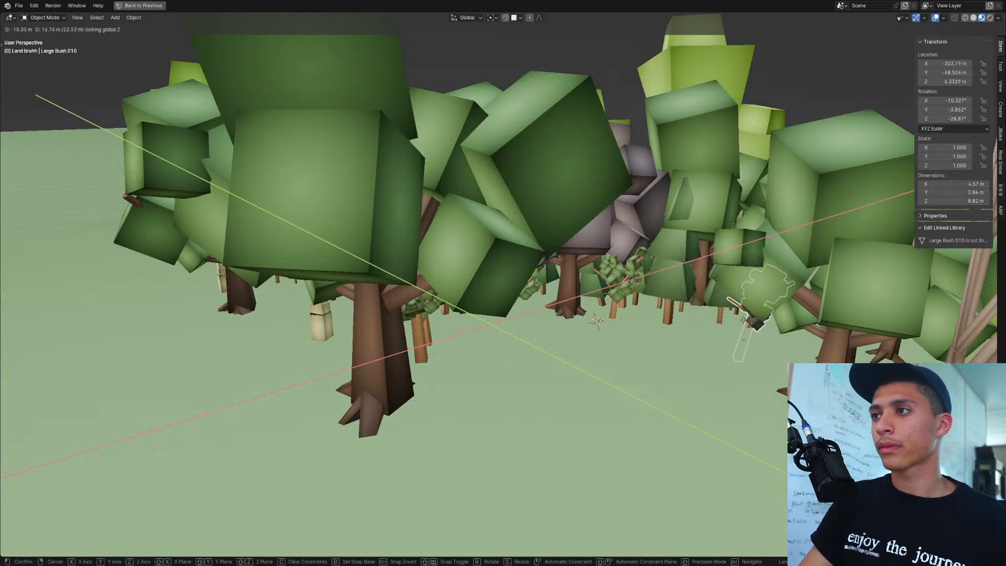
click(745, 320)
middle_drag(749, 321, 766, 303)
Step: Change the Random Color of the Small Leaves material to a brighter yellow-green
key(ctrl+space)
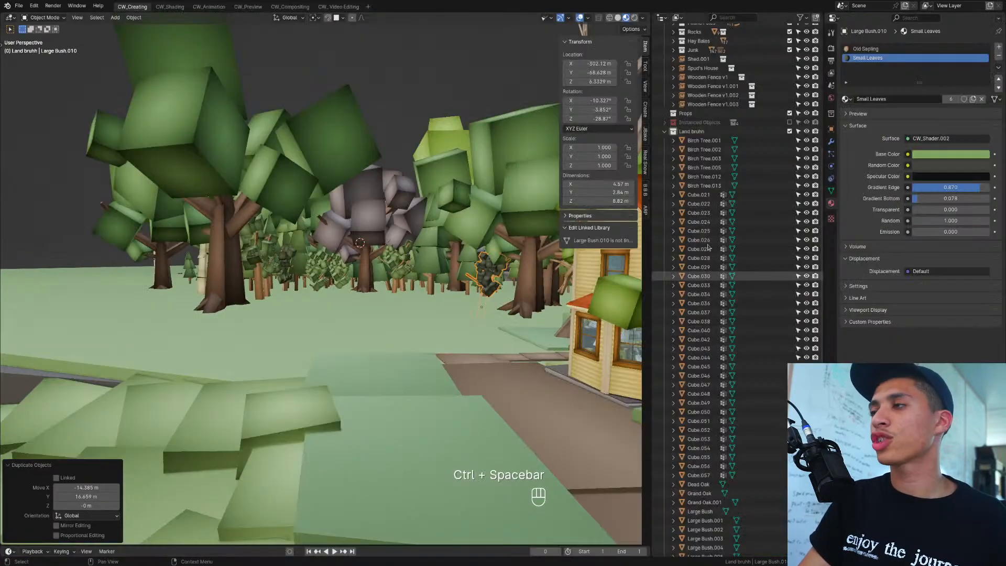
click(940, 166)
drag(982, 81, 982, 59)
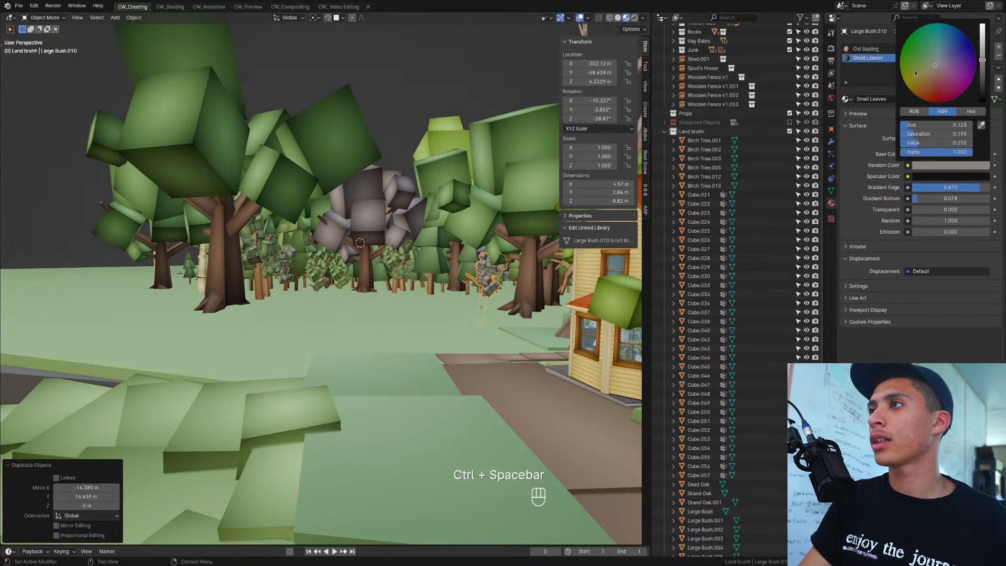
scroll(555, 283, up, 4)
Step: Tilt the bush near the house freely by -8.59° and -51.6°
key(ctrl+space)
mouse_move(733, 286)
middle_down()
mouse_move(746, 287)
mouse_move(716, 293)
mouse_move(737, 294)
middle_up()
key(r)
key(r)
click(744, 286)
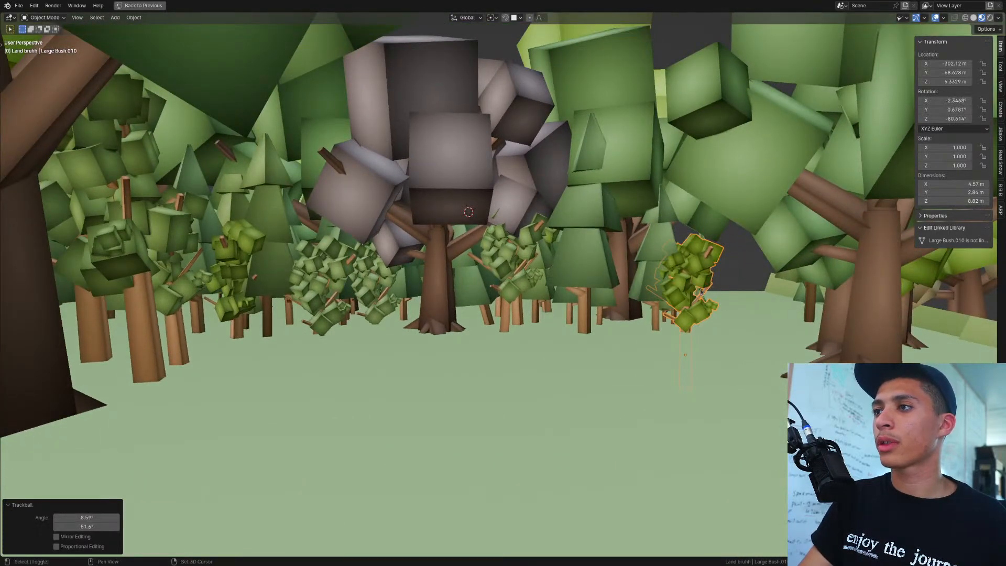
Step: Duplicate the yellow-green bush, move the copy about -9.65 m in X and -1.33 m in Y, and tilt it by 4.01° and -30.4°
key(shift+d)
key(shift+z)
click(754, 274)
key(r)
key(r)
click(752, 277)
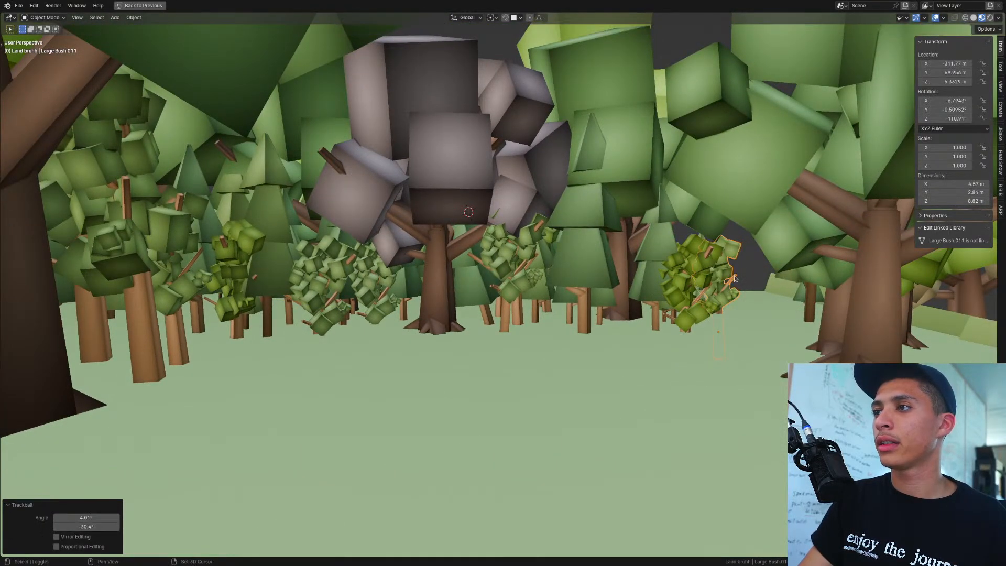
Step: Duplicate the last bush and move the copy 17.412 m in X and -8.5356 m in Y, in front of the dead oak
key(shift+d)
key(shift+z)
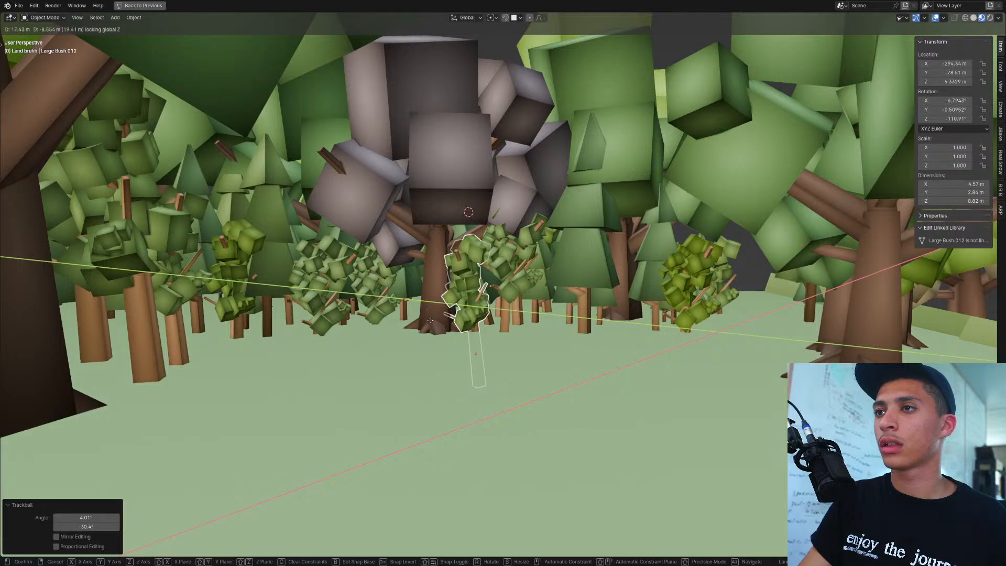
click(431, 323)
scroll(492, 322, down, 7)
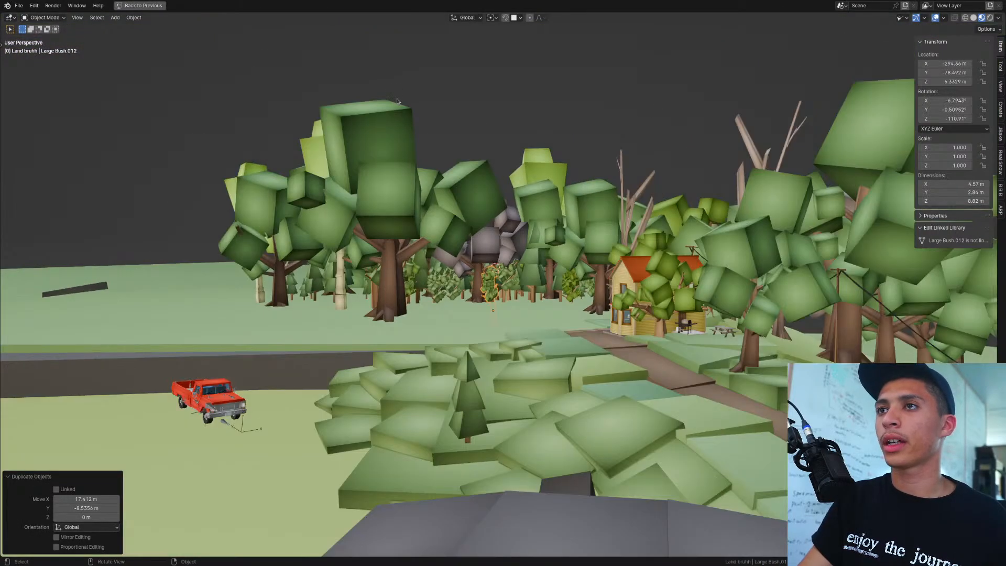
Step: Select the large oak at the field's edge and examine the tree line and house from near the rocks
click(456, 176)
scroll(457, 175, down, 2)
middle_drag(457, 176, 574, 228)
scroll(474, 211, up, 4)
key(shift+grave)
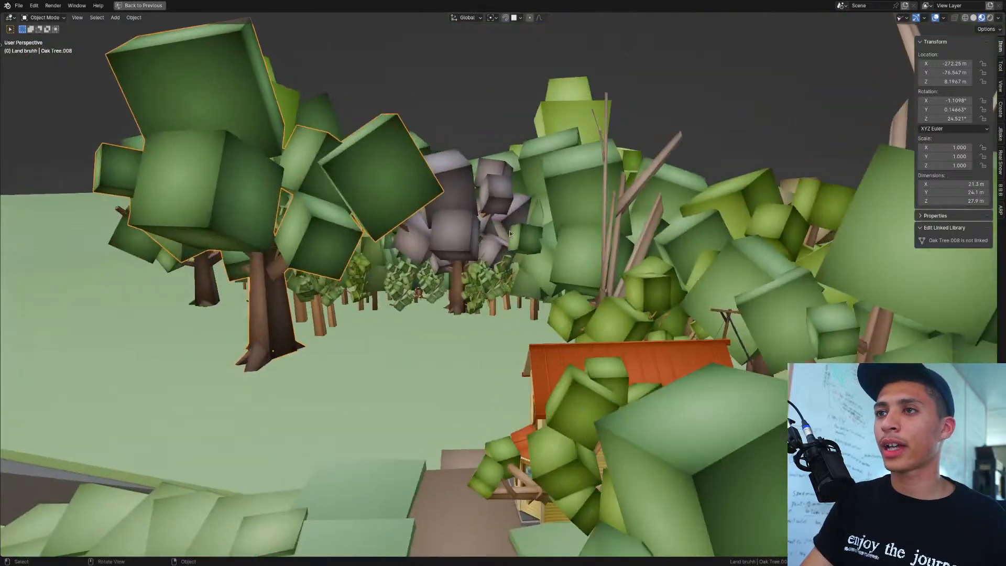
key(s)
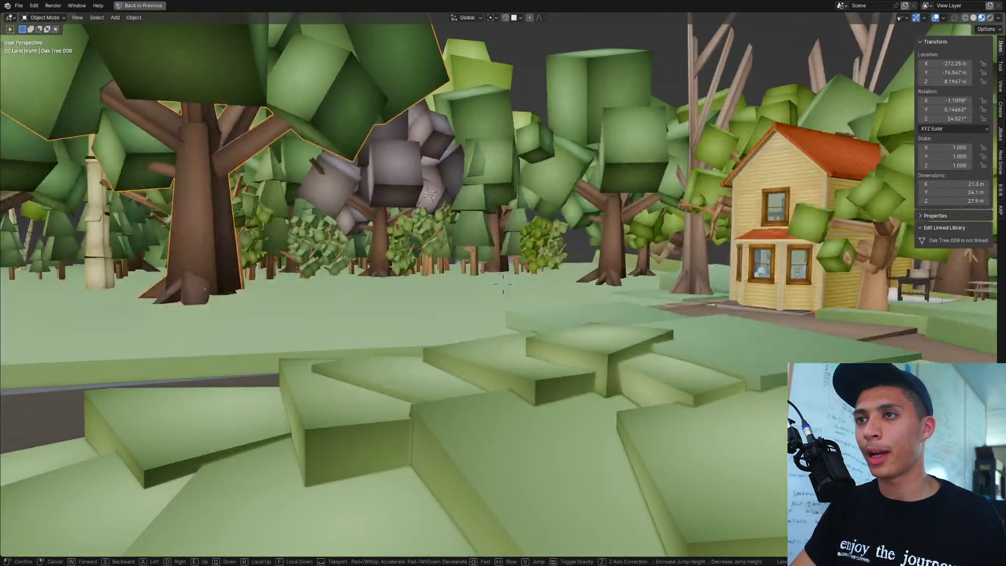
click(491, 291)
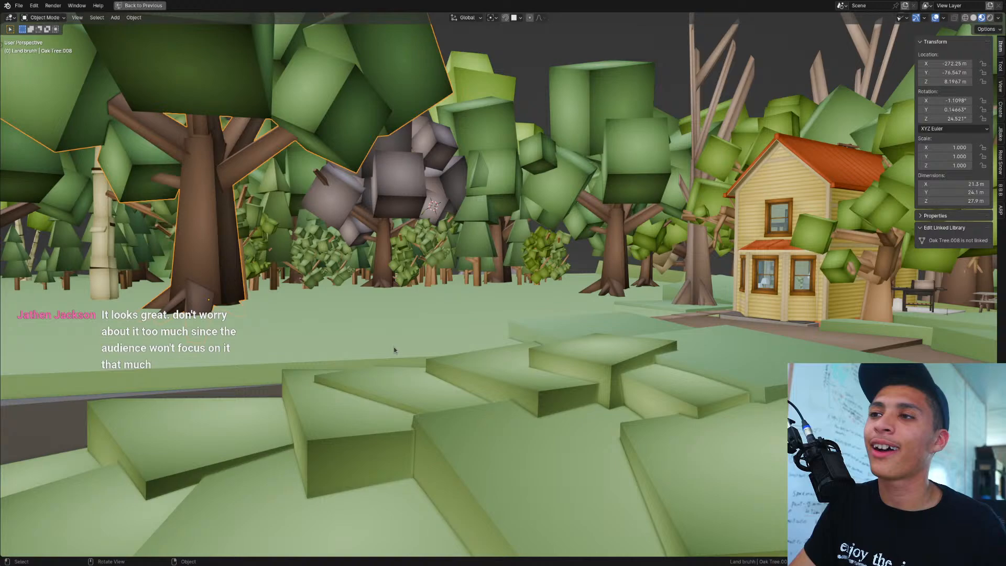
Step: Fly up to the house and through its bay window to inspect the living room interior
key(shift+grave)
key(w)
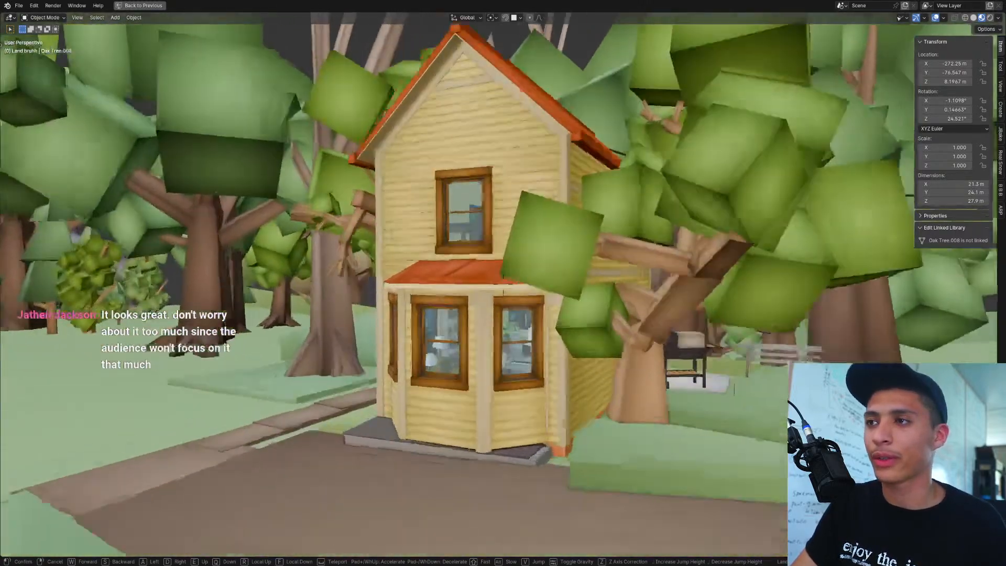
key(d)
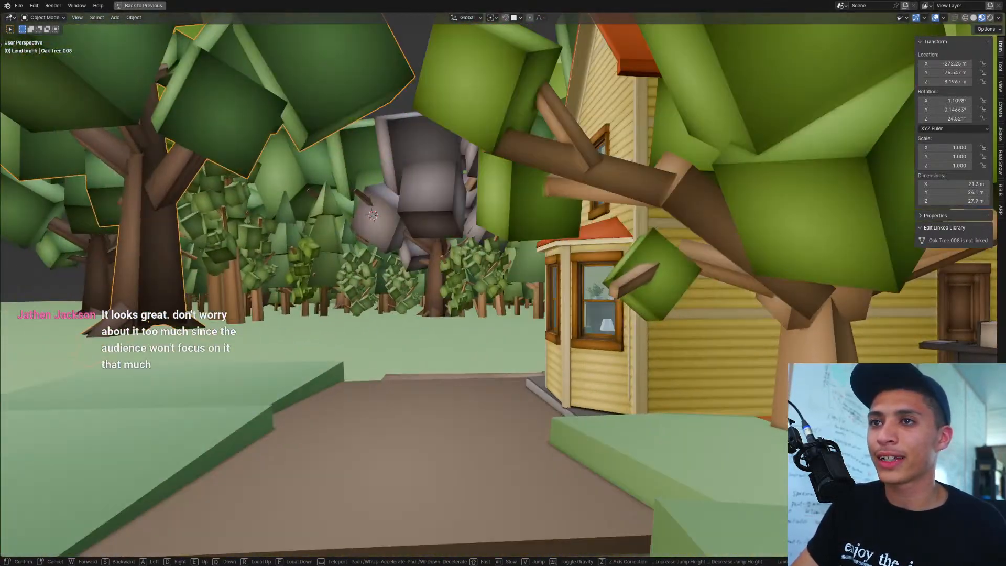
key(w)
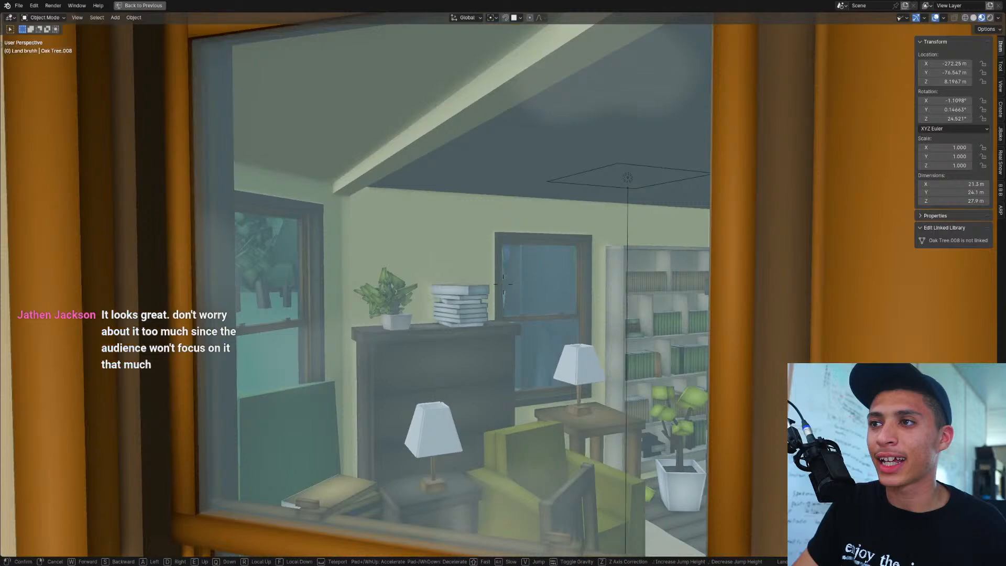
key(w)
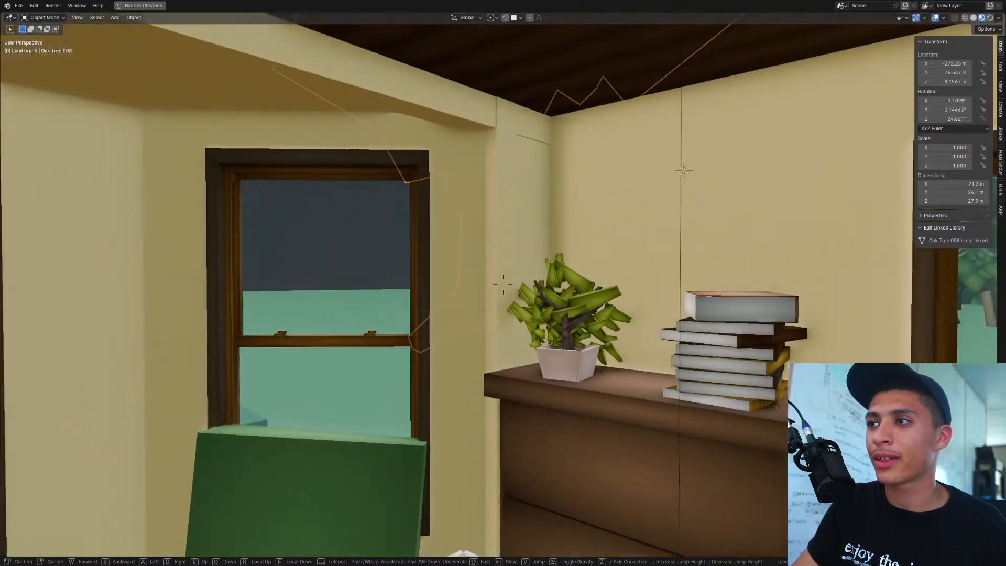
key(w)
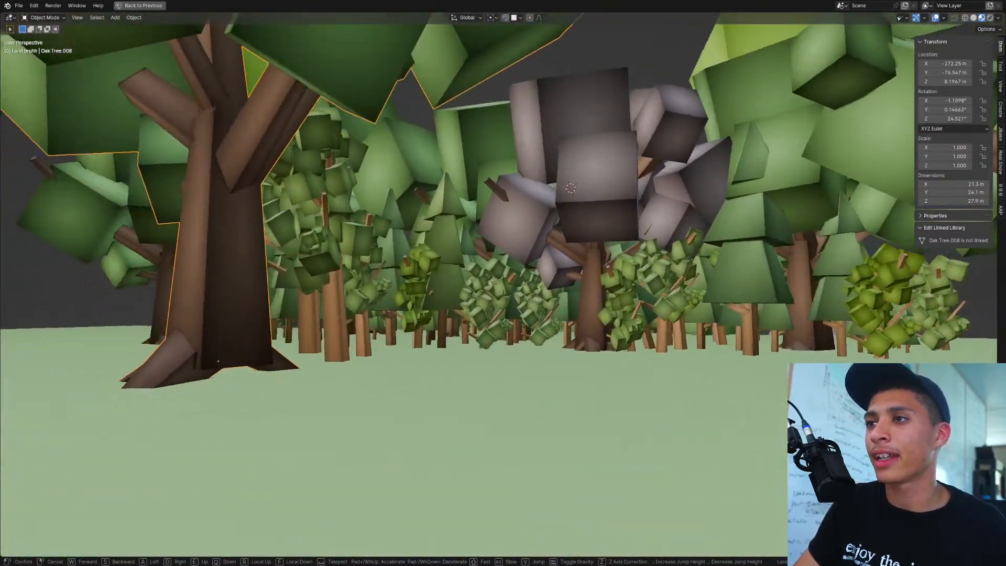
Step: Walk at ground level through the bushes and pine trees and around to the house's porch to inspect the forest
key(w)
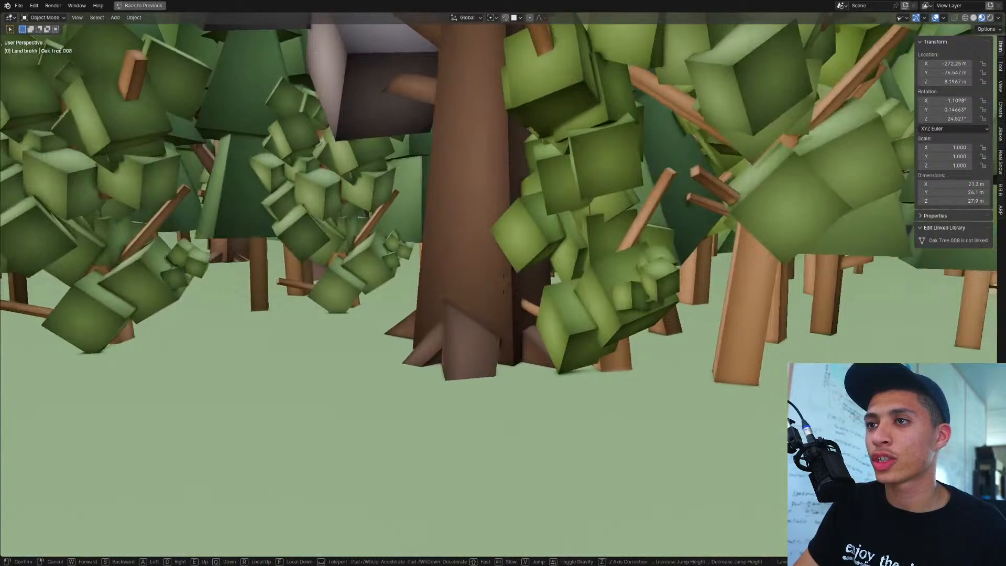
key(w)
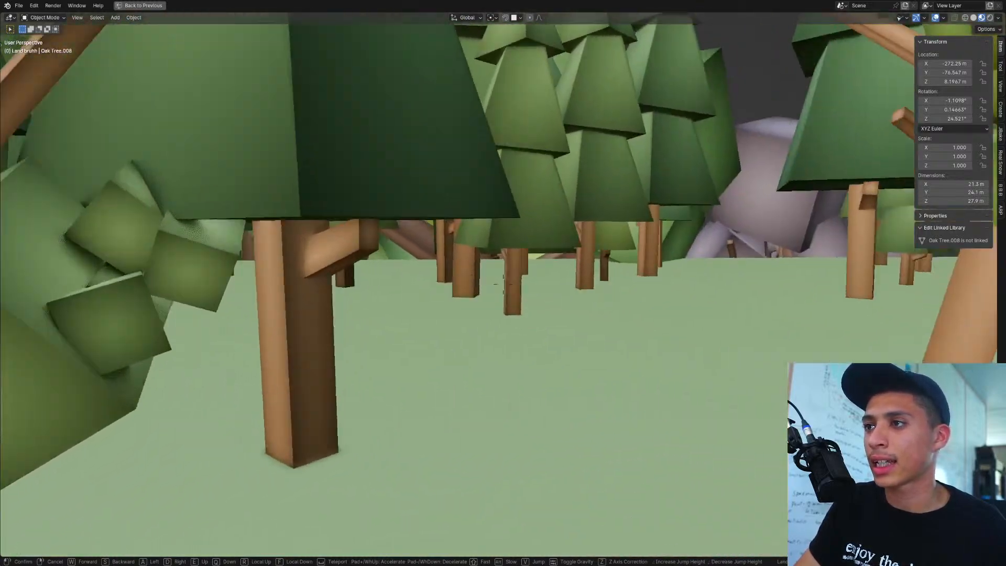
key(w)
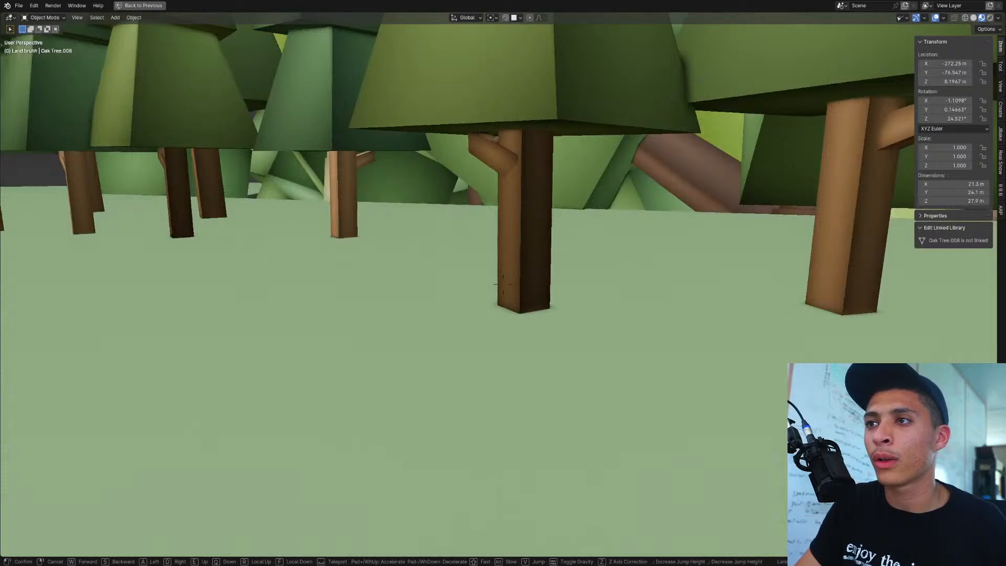
key(w)
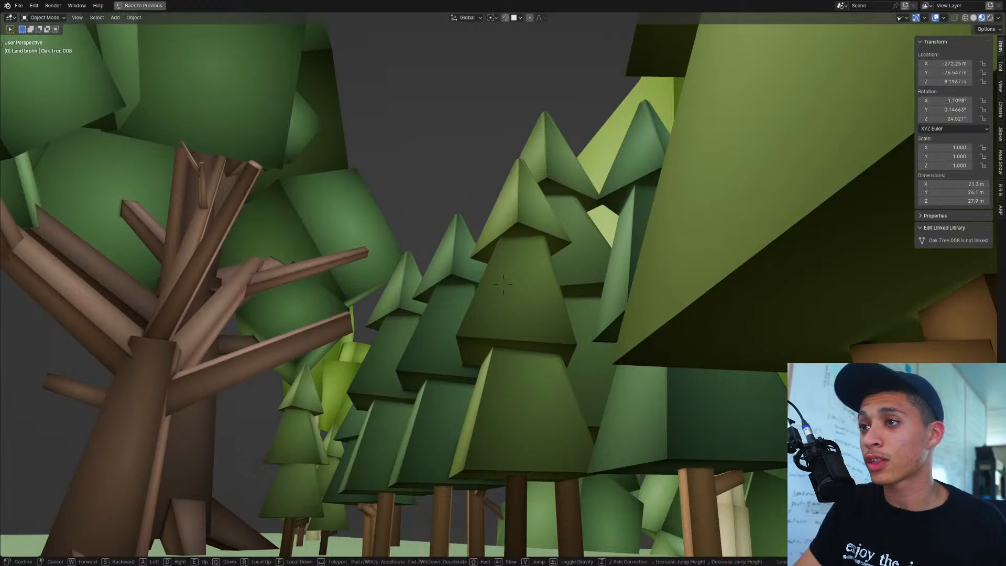
key(w)
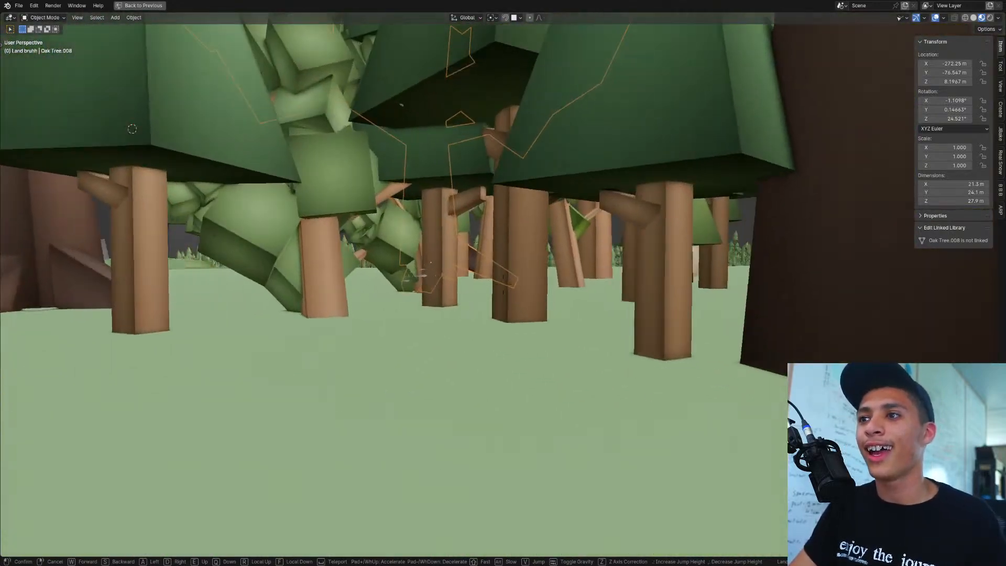
key(w)
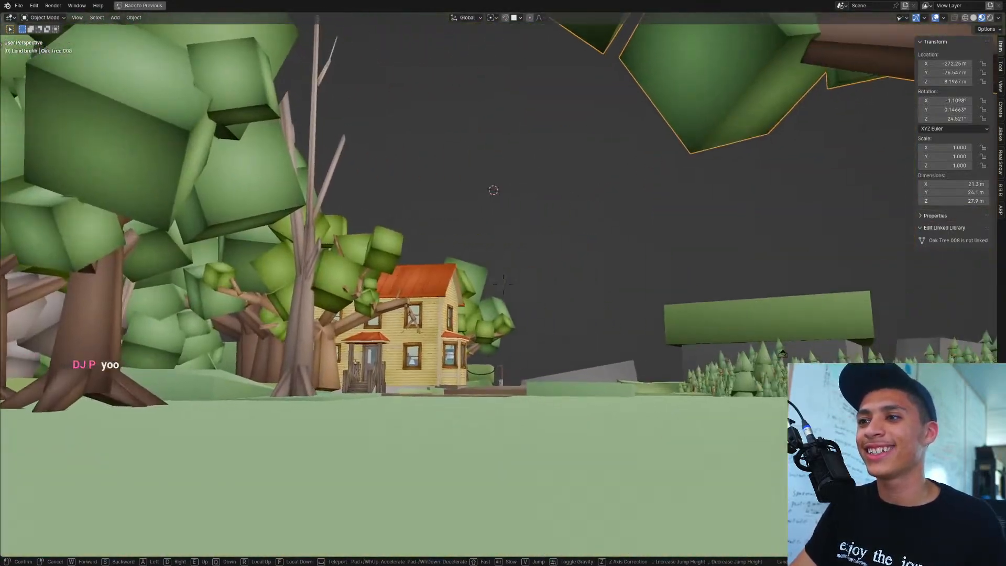
key(w)
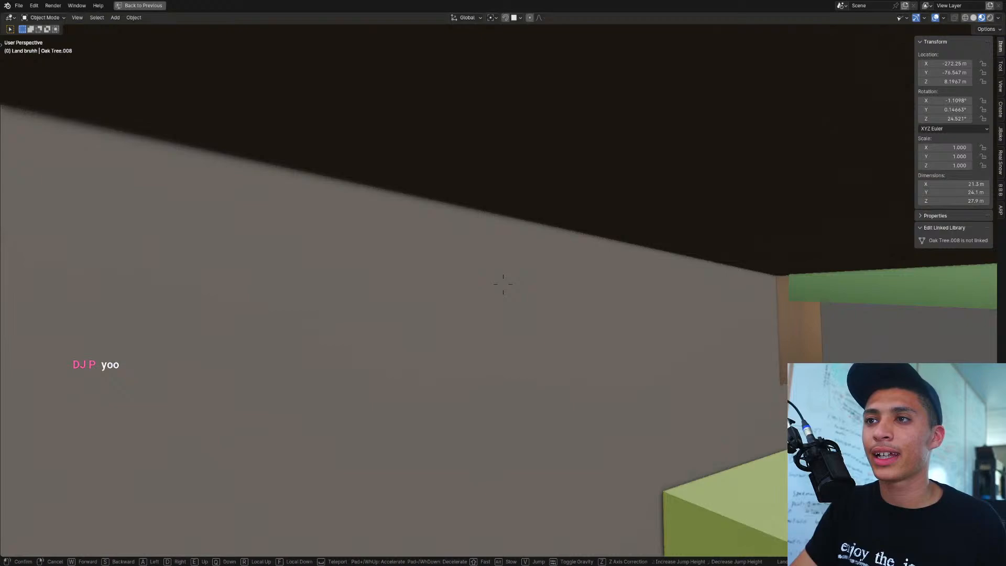
key(s)
key(w)
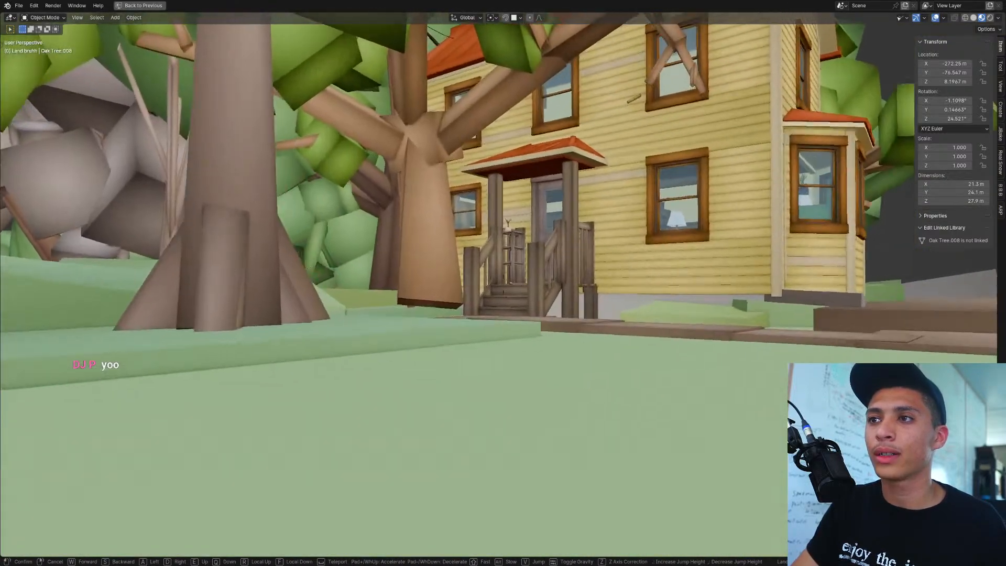
key(w)
Step: Lower the floating Grand Oak beside the porch steps by 0.5712 m along Z
click(487, 354)
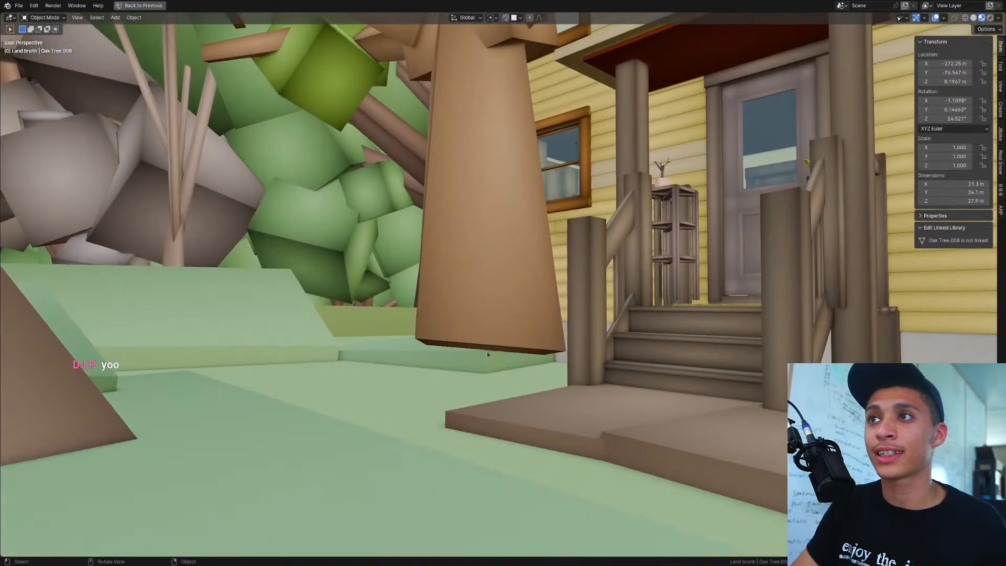
key(g)
key(z)
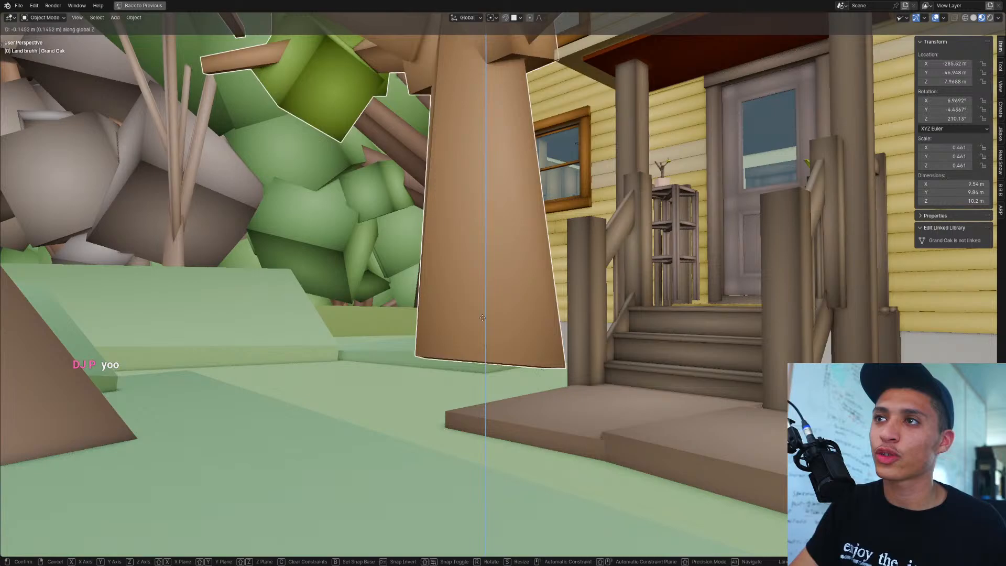
click(553, 377)
Step: Duplicate the group of bushes near the trees, move the copies -16.12 m in X and 21.49 m in Y, and rotate them -58.4°
scroll(554, 378, down, 10)
middle_drag(371, 385, 429, 372)
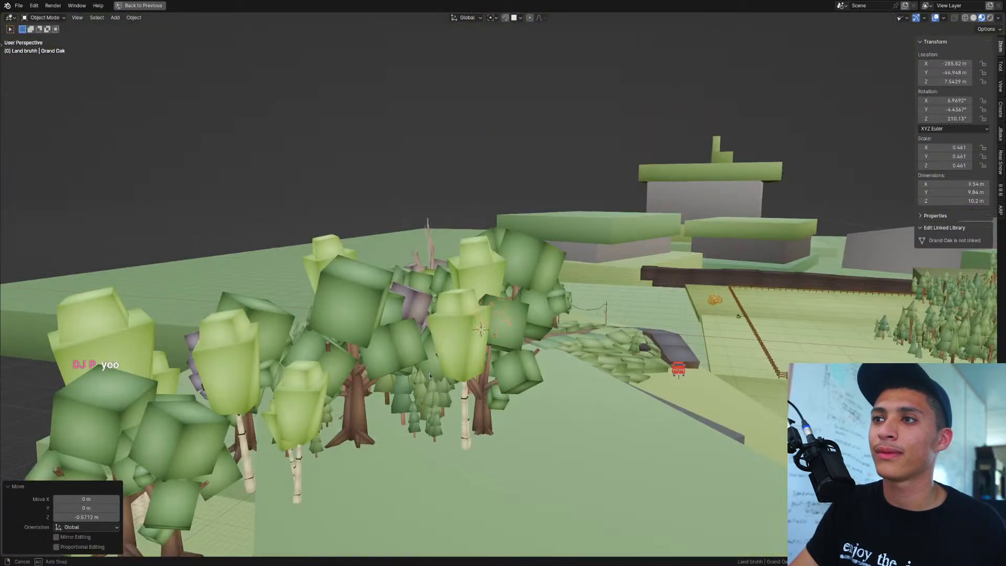
scroll(429, 373, up, 8)
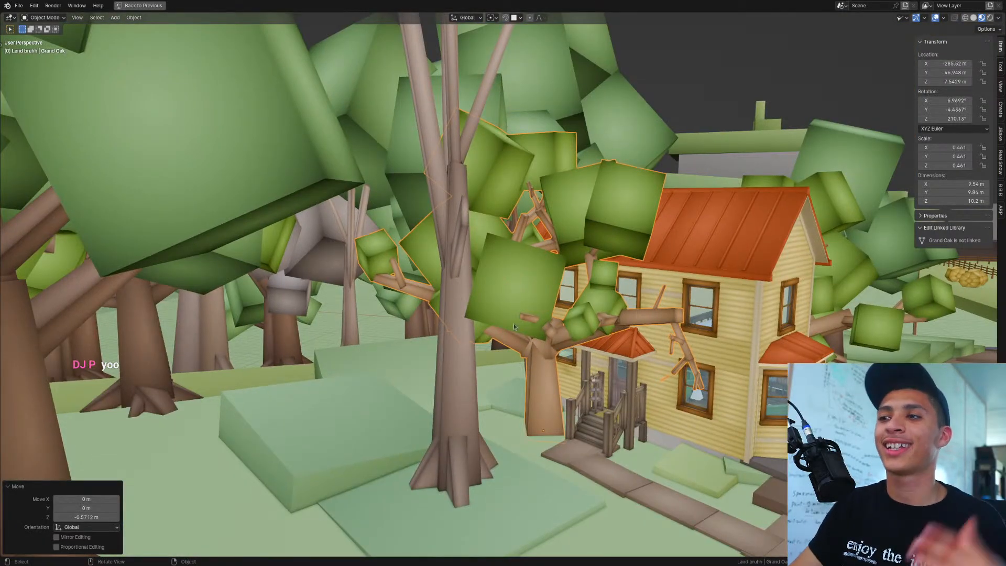
middle_drag(514, 322, 367, 335)
scroll(555, 350, down, 3)
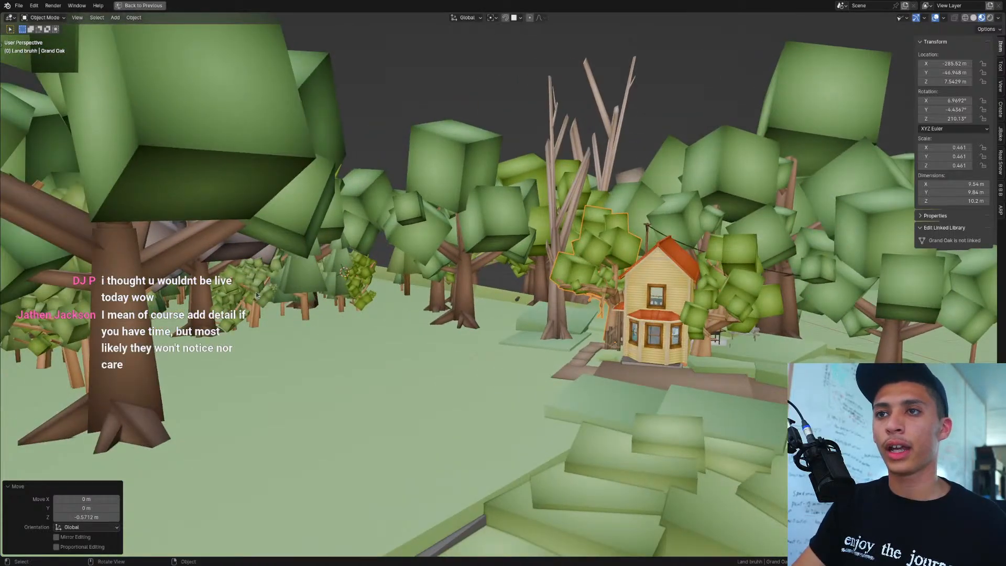
shift+click(226, 302)
middle_drag(364, 287, 321, 338)
key(shift+d)
key(shift+z)
click(648, 290)
key(r)
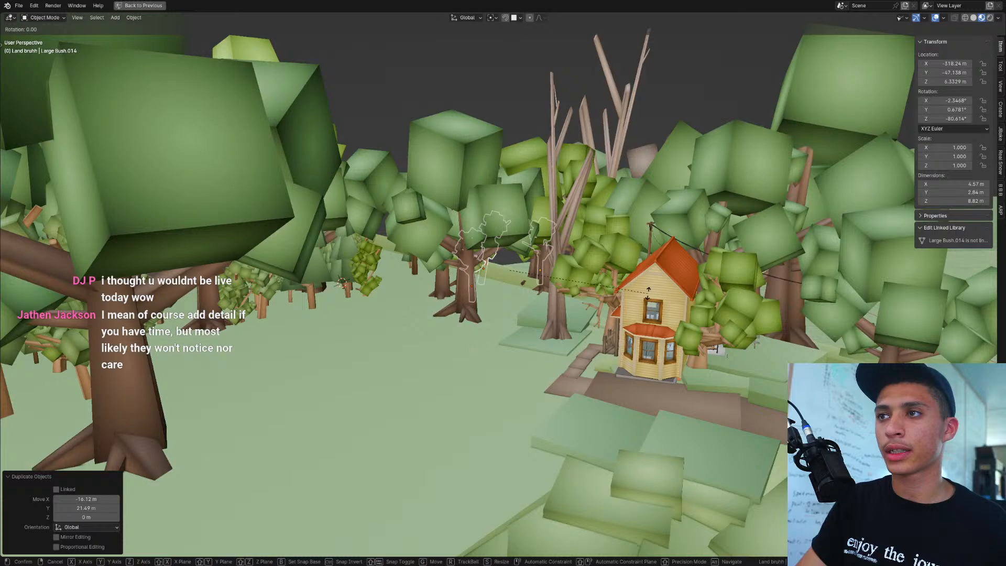
click(513, 294)
Step: Move the bush copies horizontally by 5.8076 m in X and -7.5793 m in Y, out of the oak's foliage
key(KP_Decimal)
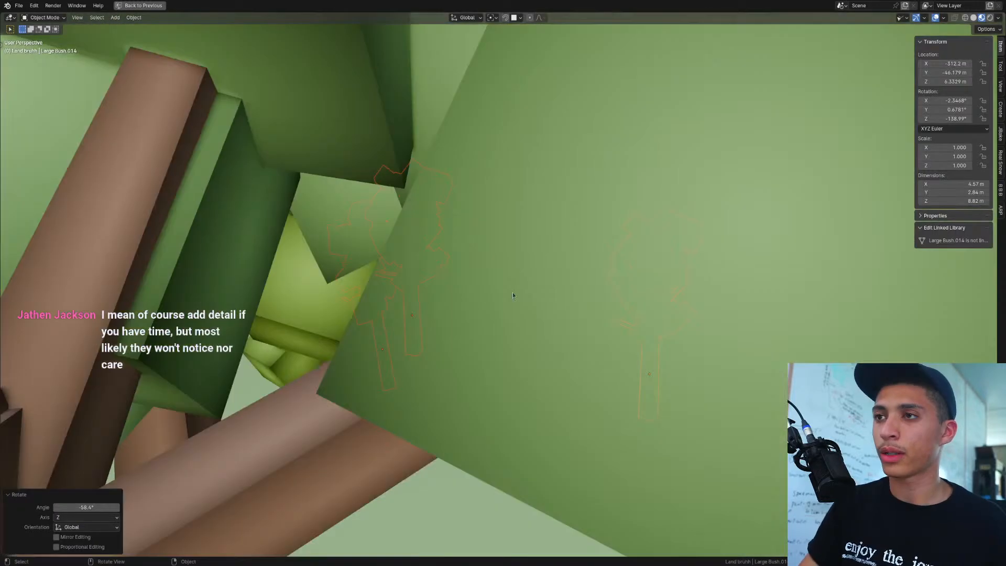
middle_drag(512, 293, 554, 315)
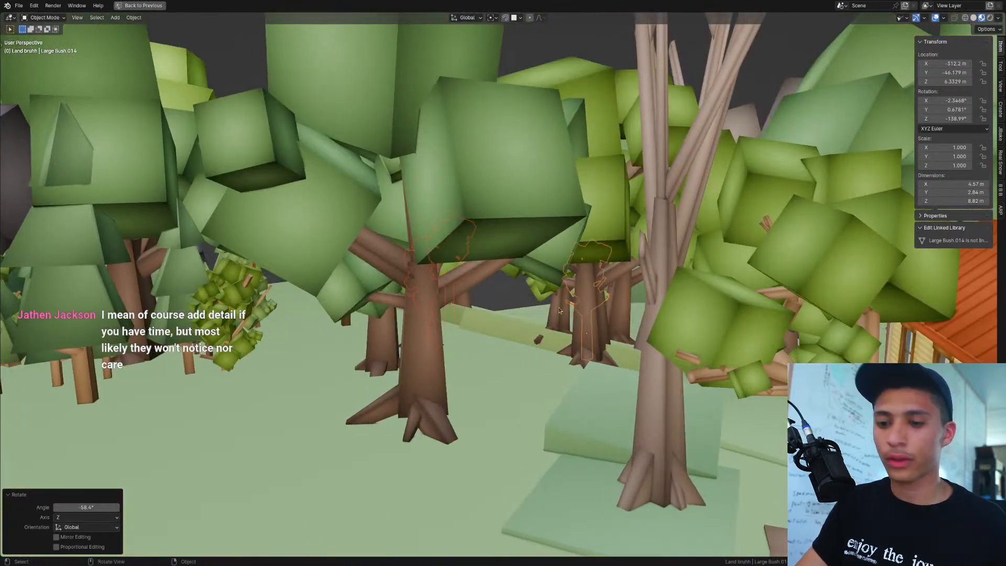
key(g)
key(shift+z)
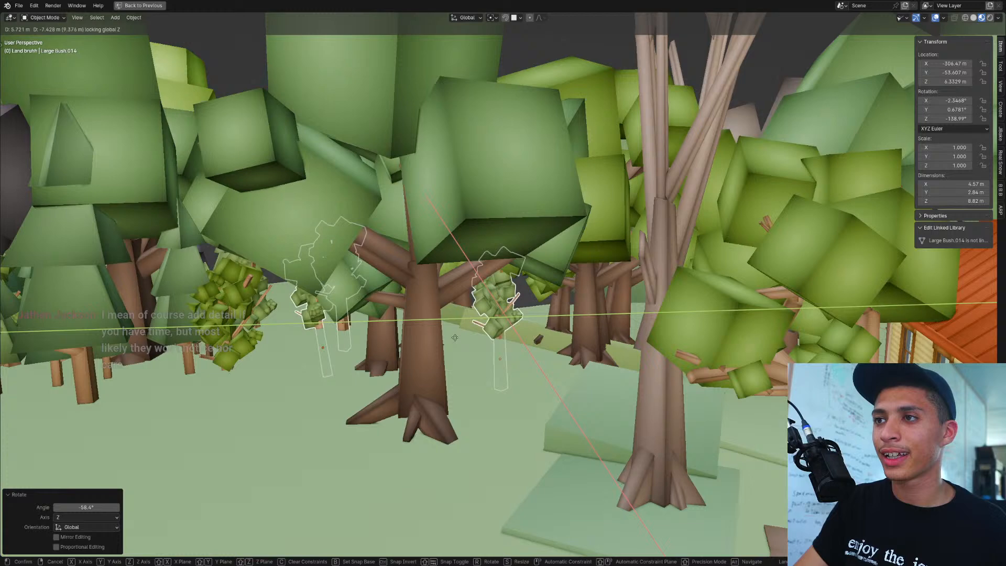
click(451, 343)
Step: Scale the bush copies to 0.477, shift them beside the oak trunk, and raise them 1.2101 m in Z
key(KP_Decimal)
middle_drag(560, 355, 566, 365)
key(s)
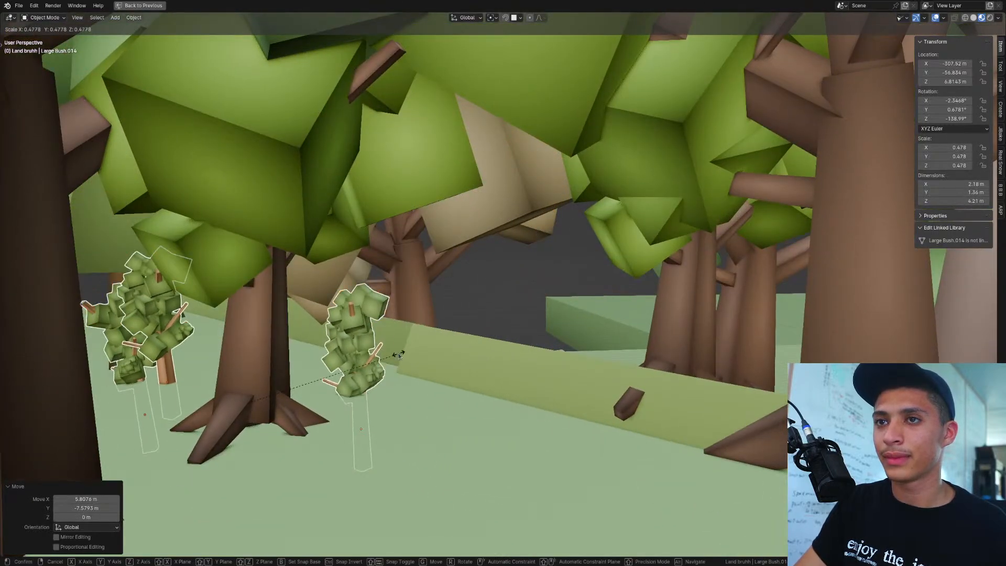
click(391, 352)
key(g)
key(shift+z)
click(578, 335)
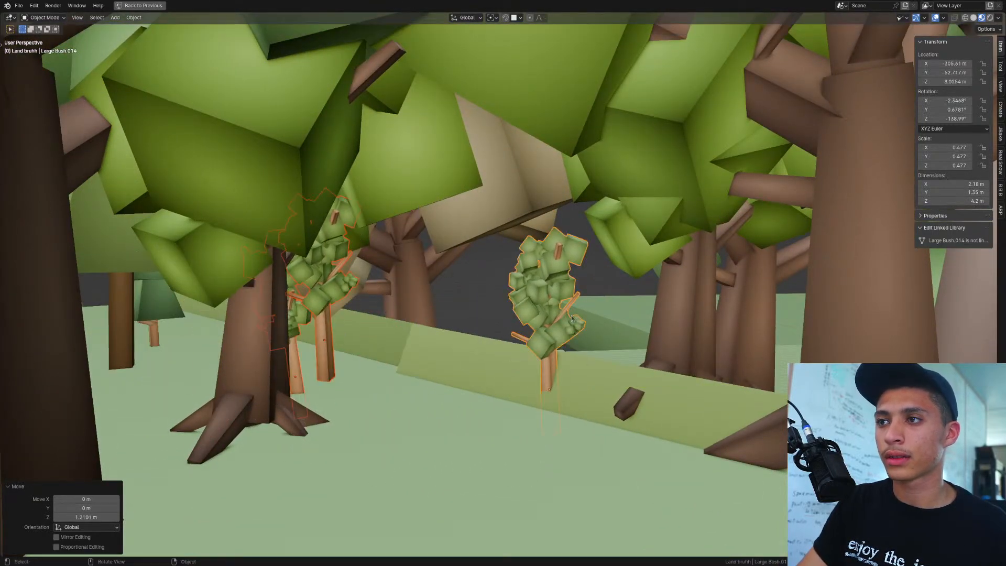
Step: Duplicate the small bushes, move the copies 2.8079 m in X and 0.82984 m in Y, and rotate them -11.7° about Z
key(shift+d)
click(639, 369)
key(r)
key(z)
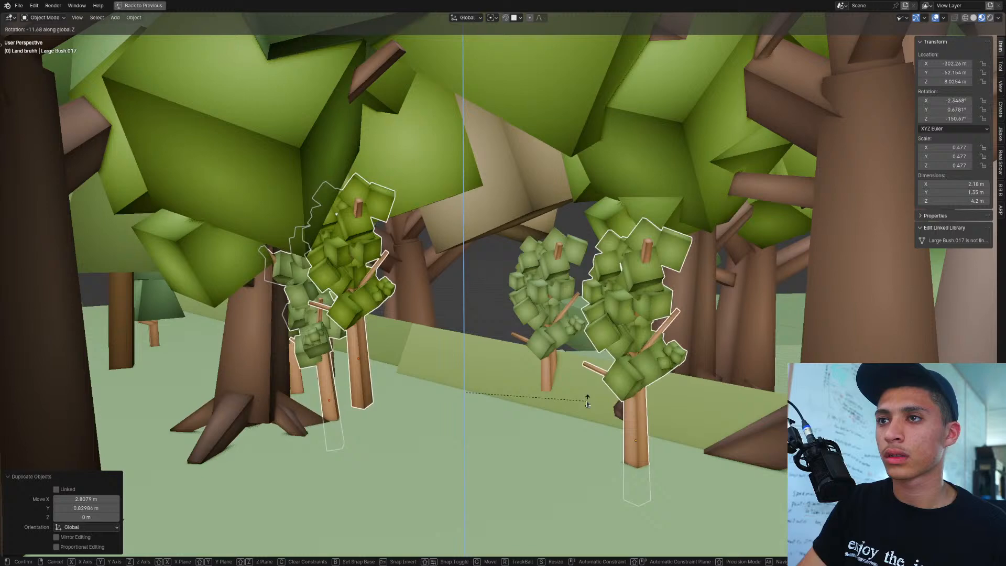
click(587, 404)
Step: Duplicate the rotated bushes again and move the copies 3.0988 m in X and 3.4111 m in Y
key(shift+d)
key(shift+z)
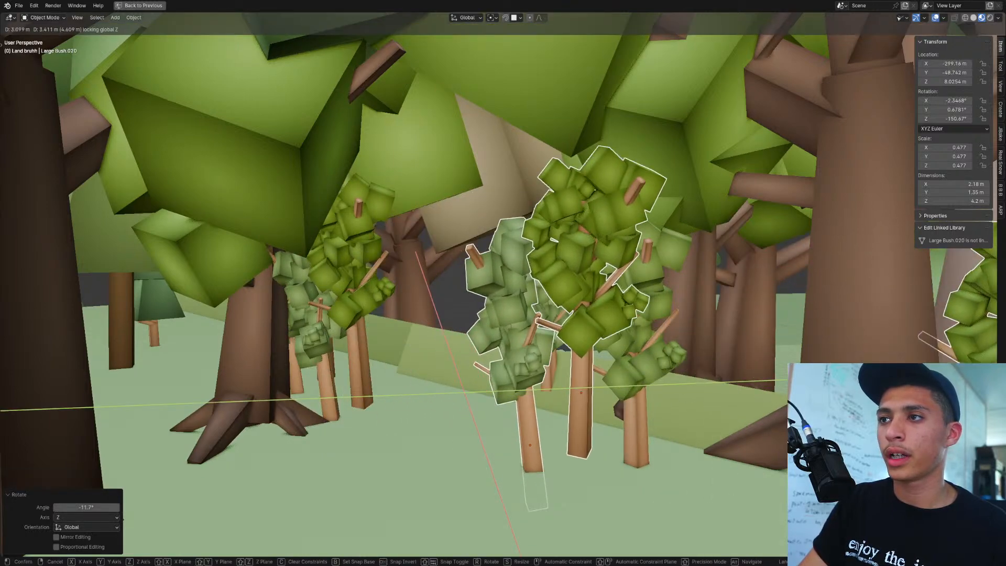
click(858, 450)
Step: Scale the front grey-green bush of the new cluster by 1.625 and tilt it freely
scroll(859, 450, down, 4)
shift+middle_drag(859, 450, 699, 360)
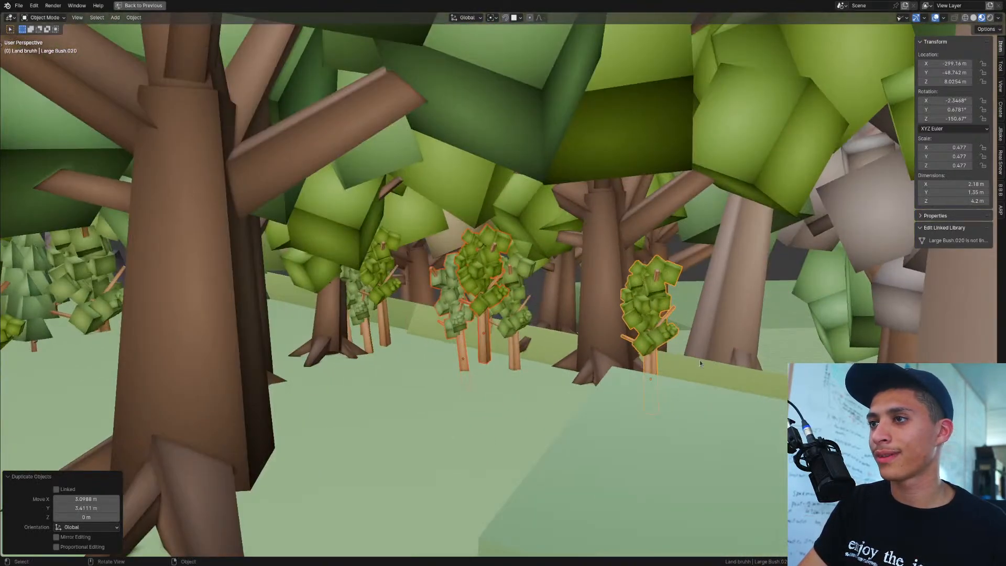
click(463, 320)
key(s)
click(553, 334)
key(r)
key(r)
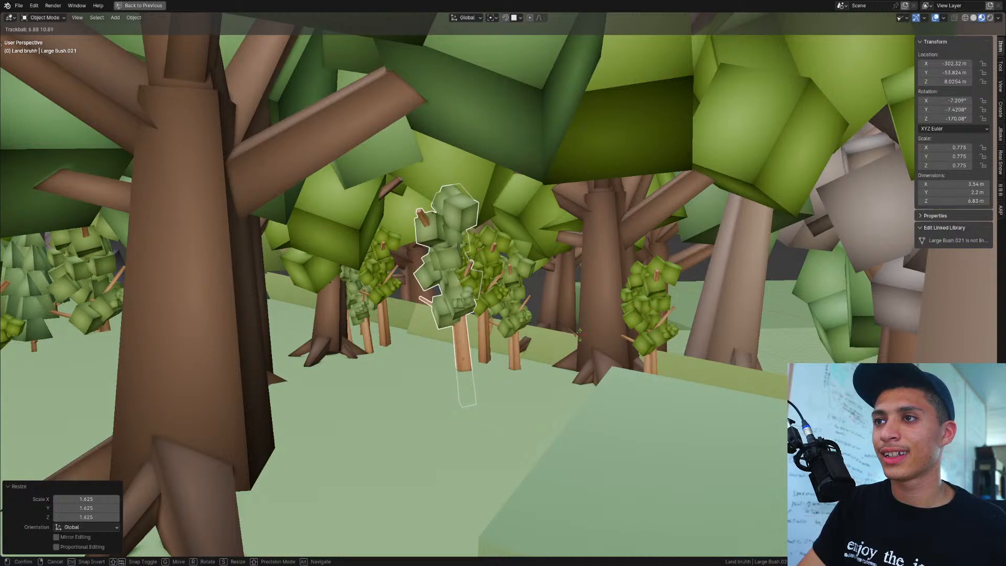
click(606, 336)
Step: Scale the separate yellow-green bush beside the oak trunk to 0.576 and tilt it freely by 12° and 26.4°
click(656, 297)
key(s)
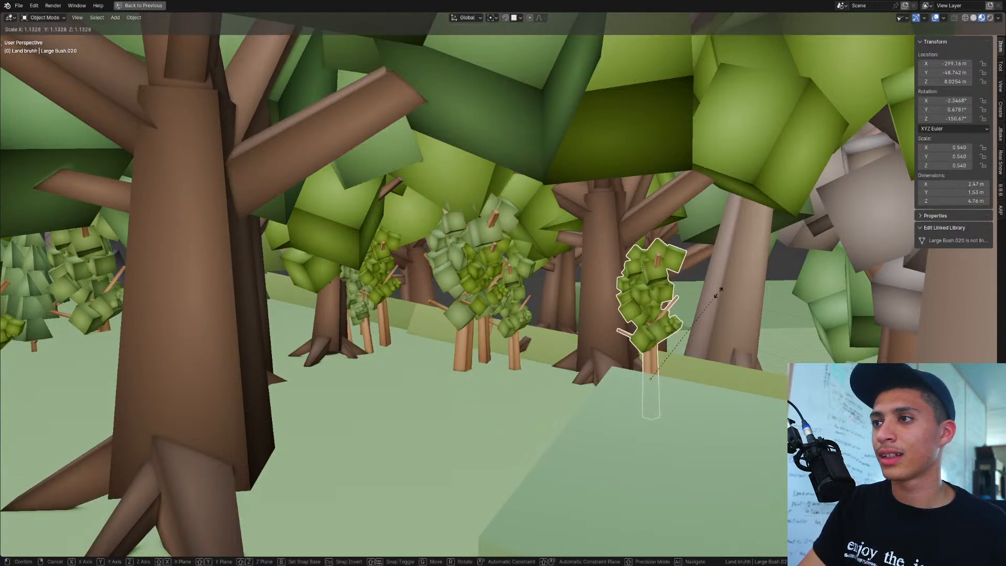
click(720, 293)
key(r)
key(r)
click(727, 322)
Step: Review the forest and bushes around the yellow house by walking through the scene from several viewpoints
key(ctrl+Tab)
scroll(545, 343, down, 6)
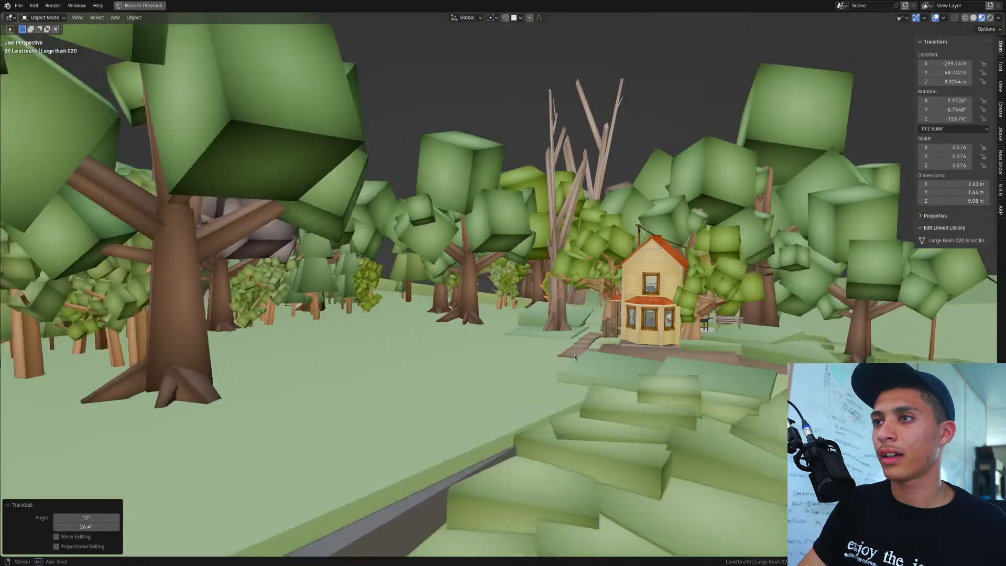
mouse_move(559, 350)
middle_down()
mouse_move(573, 354)
mouse_move(556, 358)
middle_up()
scroll(556, 358, up, 3)
key(shift+grave)
key(w)
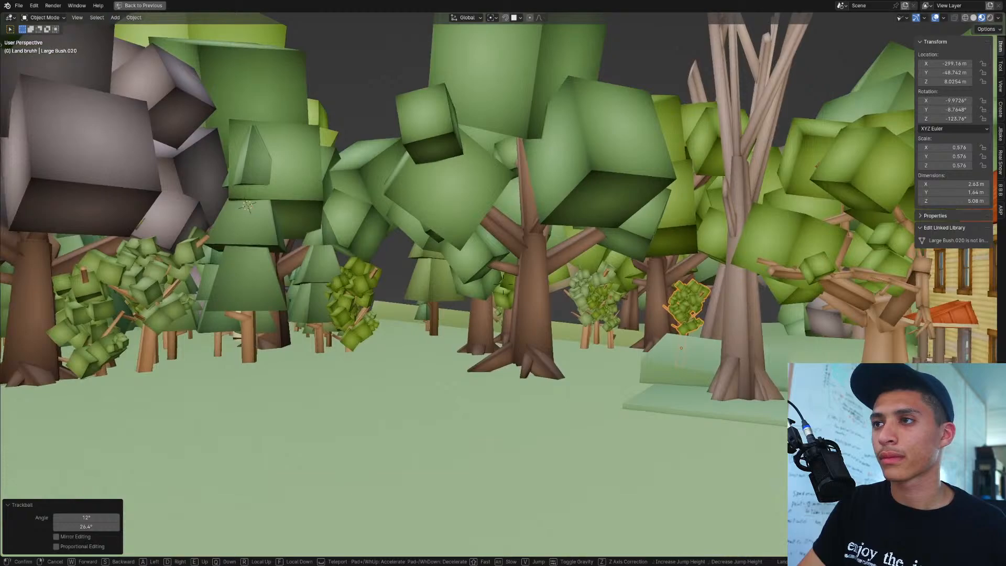
key(s)
key(d)
key(w)
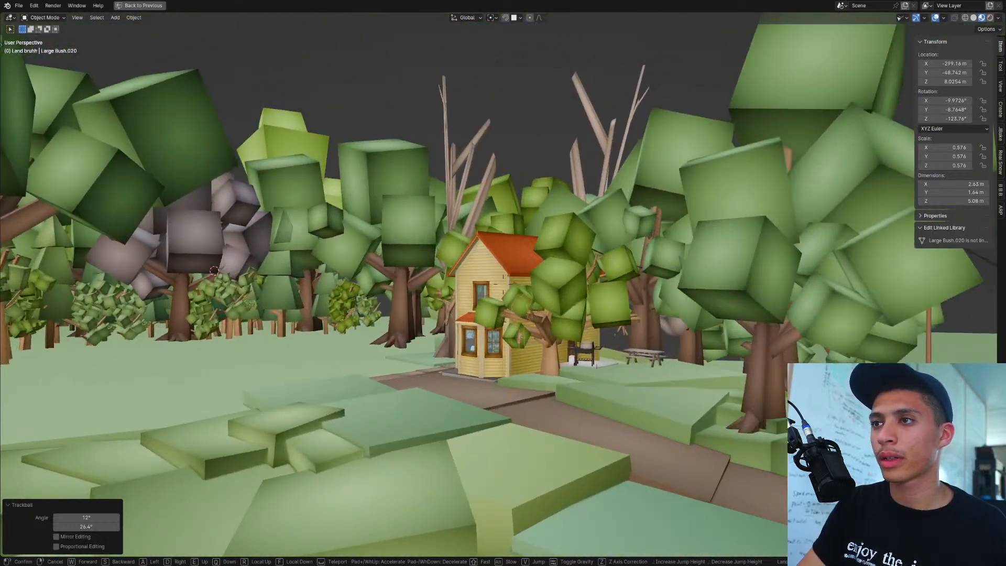
key(w)
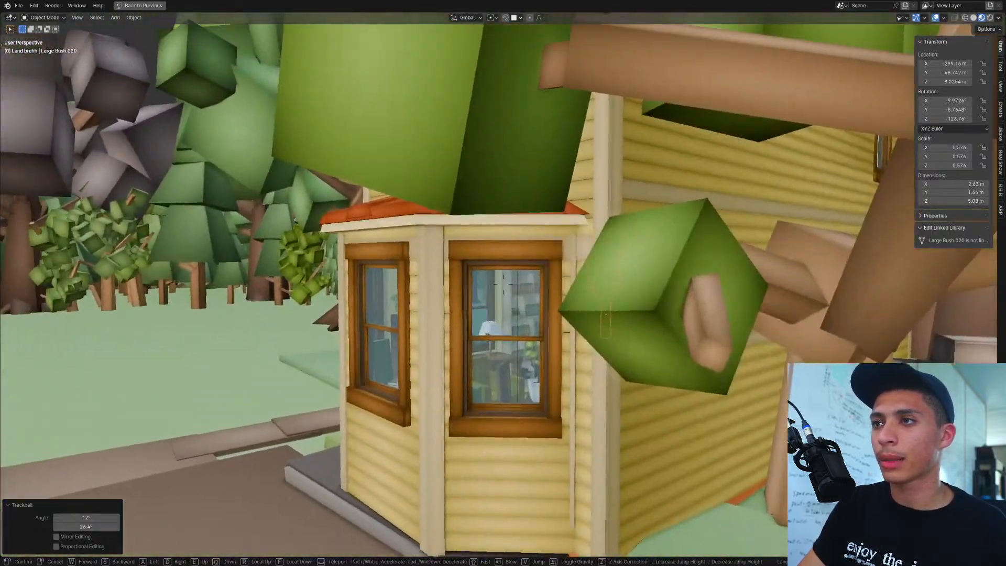
key(w)
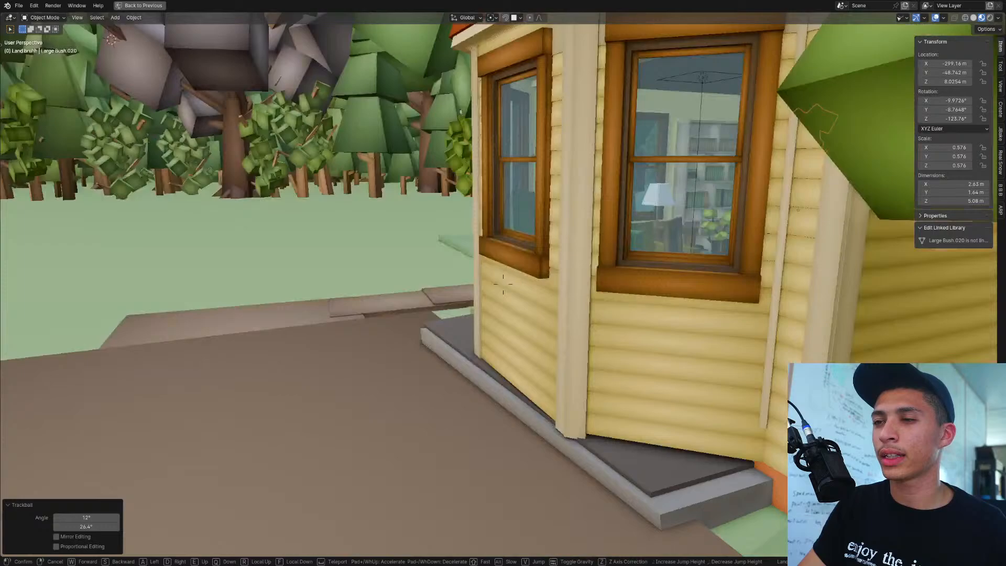
key(s)
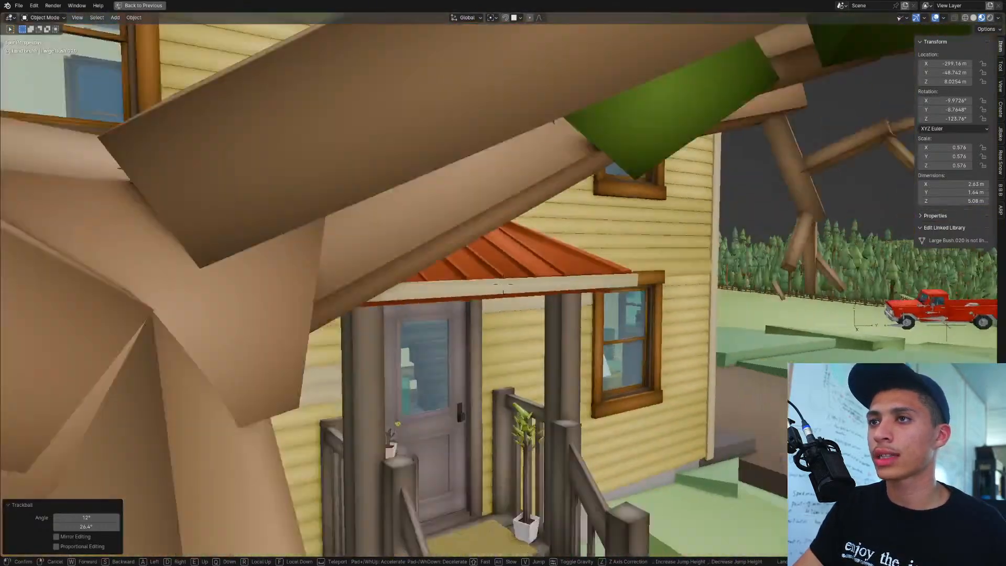
key(d)
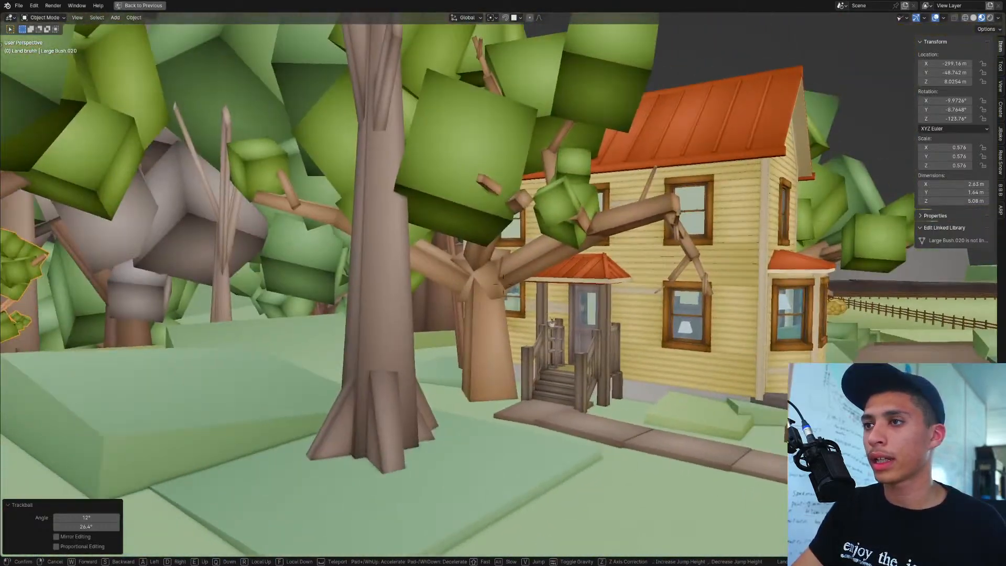
key(d)
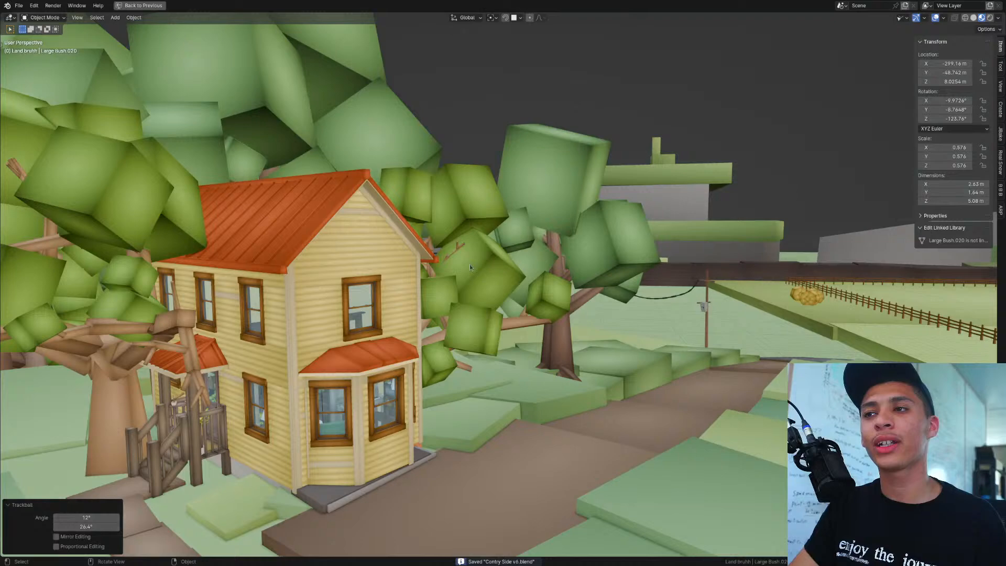
Step: Move the foliage face pierced by branches on the oak beside the house -0.45876 m along Y and scale it down
key(Tab)
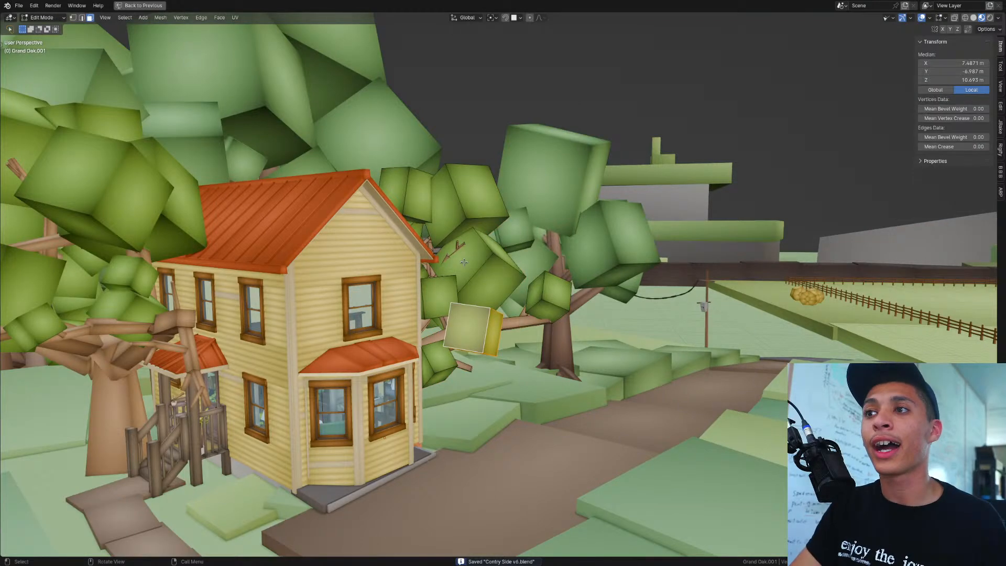
click(464, 261)
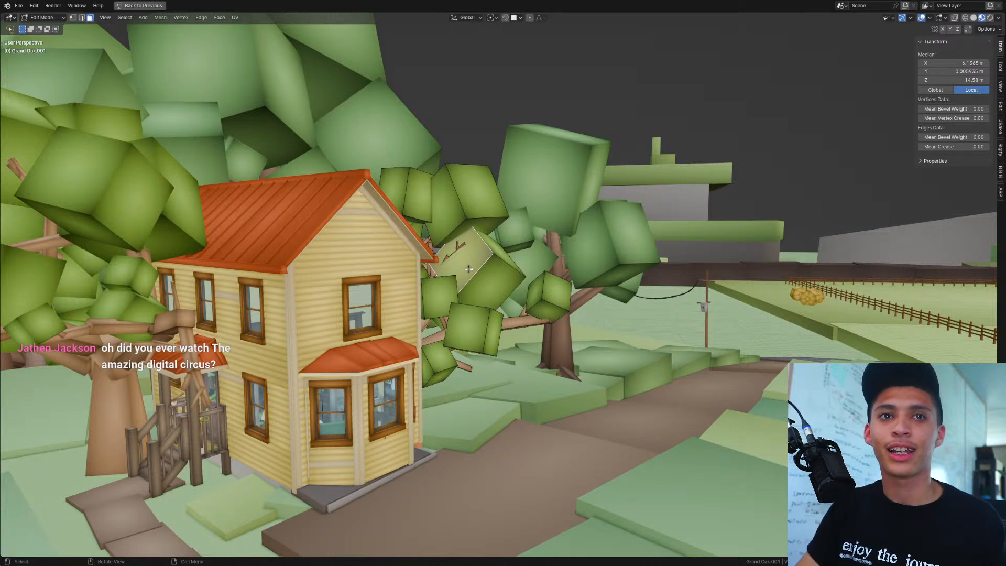
key(KP_Decimal)
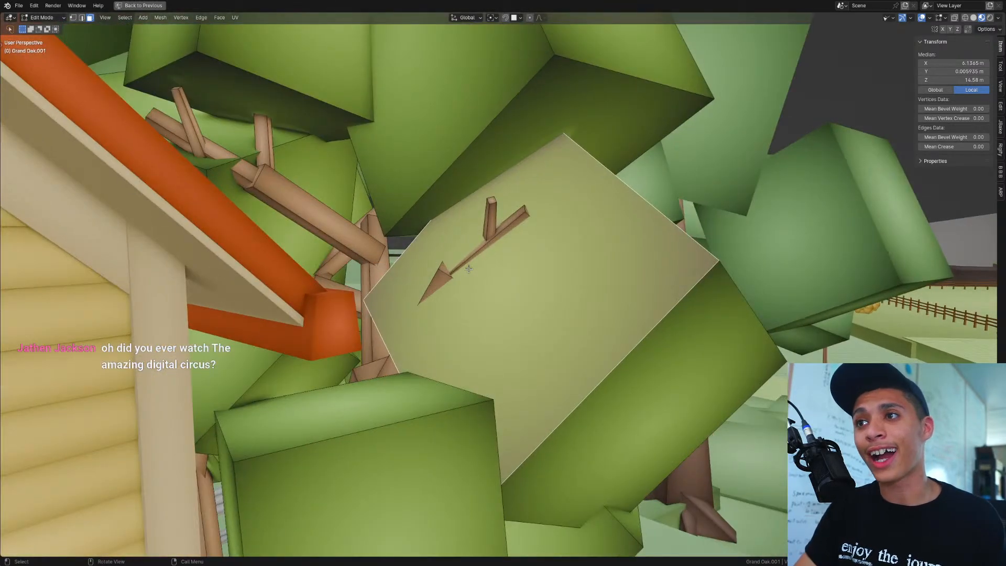
middle_drag(522, 288, 548, 283)
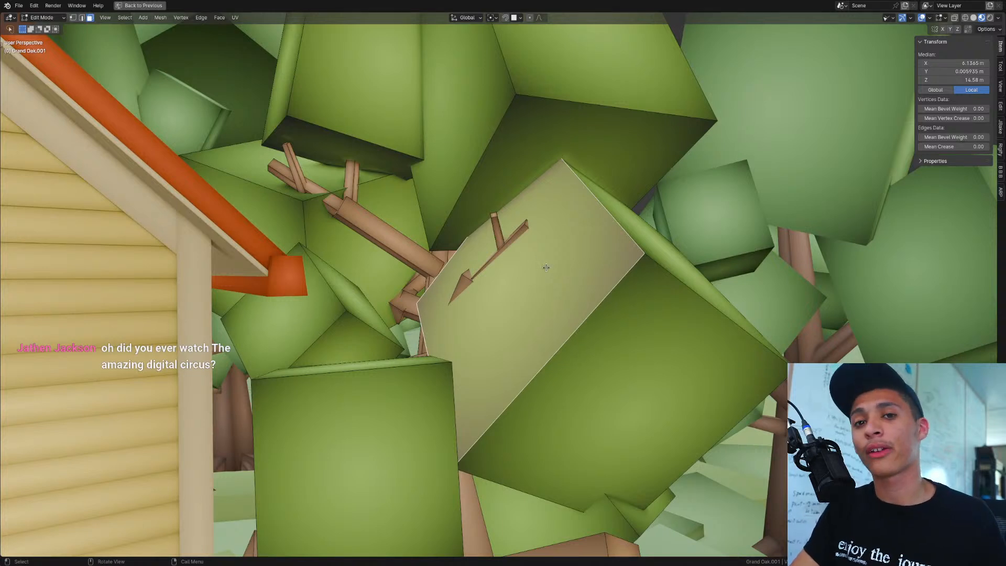
middle_drag(513, 290, 516, 287)
key(g)
key(y)
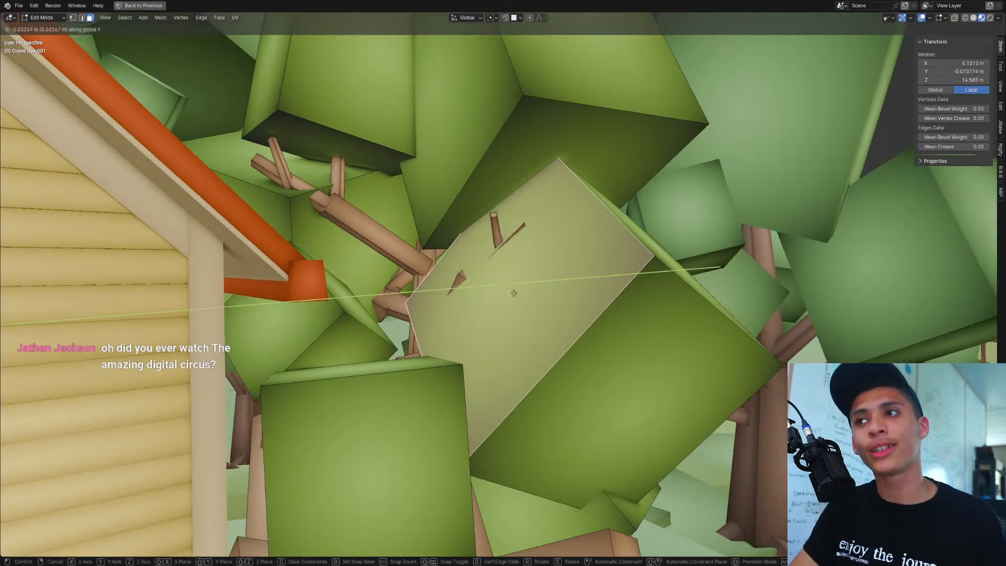
click(494, 281)
key(s)
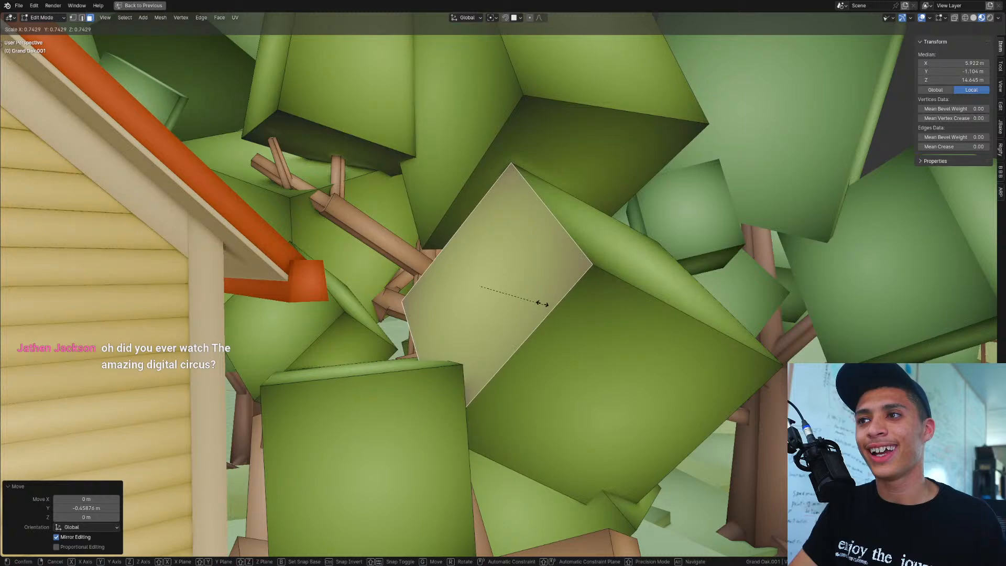
click(547, 307)
Step: Scale the same oak foliage face by 1.135 and tilt it freely
key(ctrl+Tab)
click(417, 283)
scroll(560, 302, down, 4)
middle_drag(560, 302, 556, 335)
key(Tab)
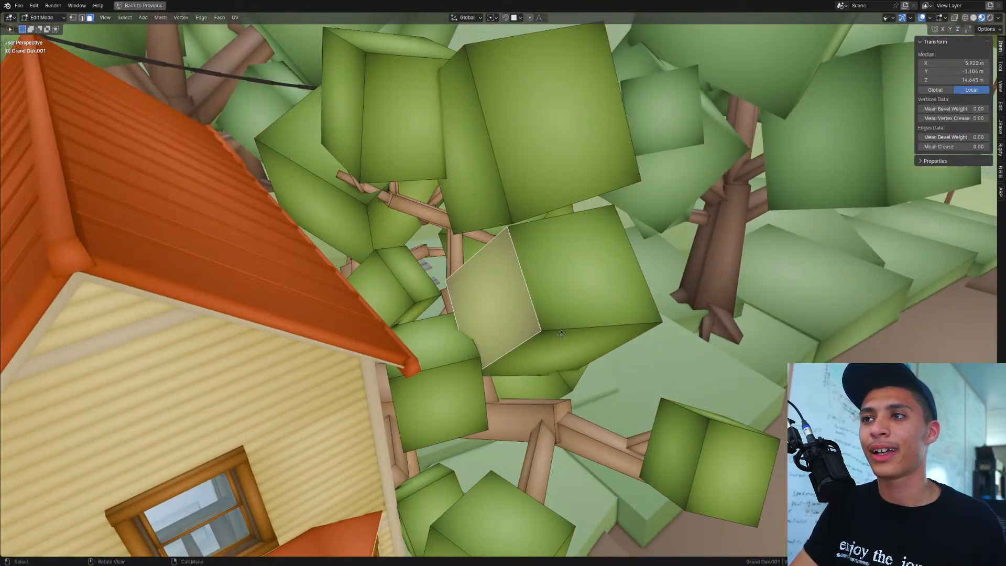
key(a)
click(526, 294)
key(s)
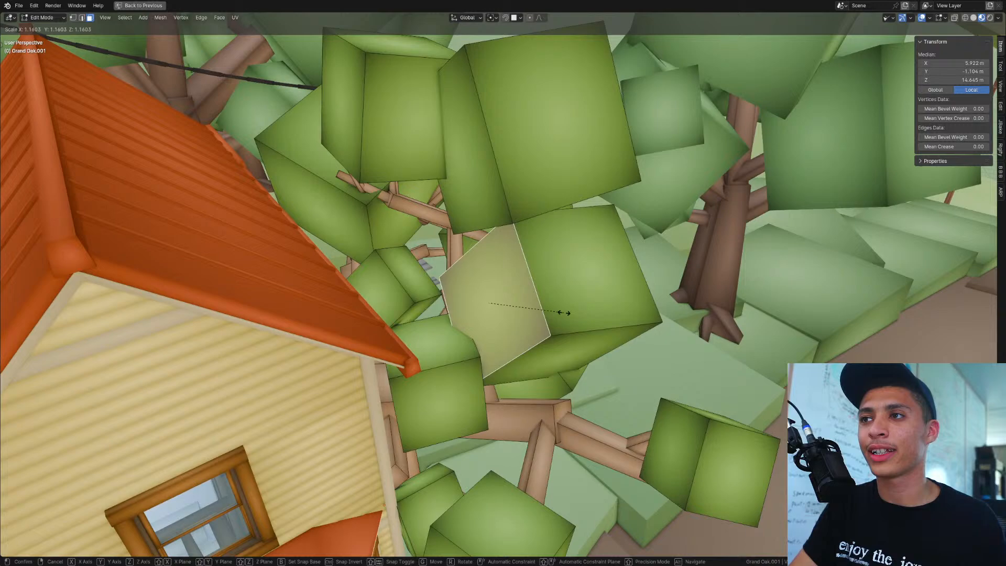
click(540, 315)
key(r)
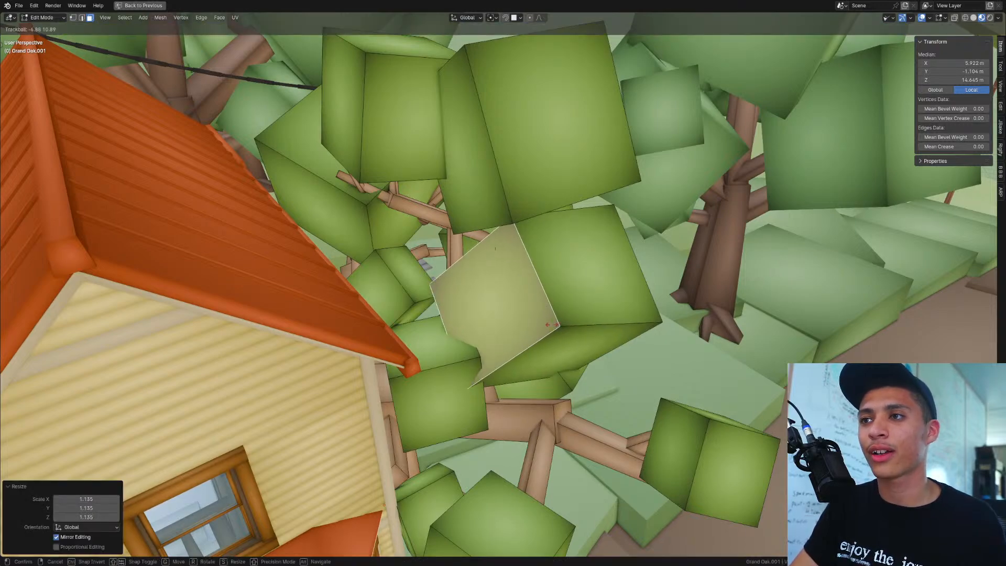
click(535, 326)
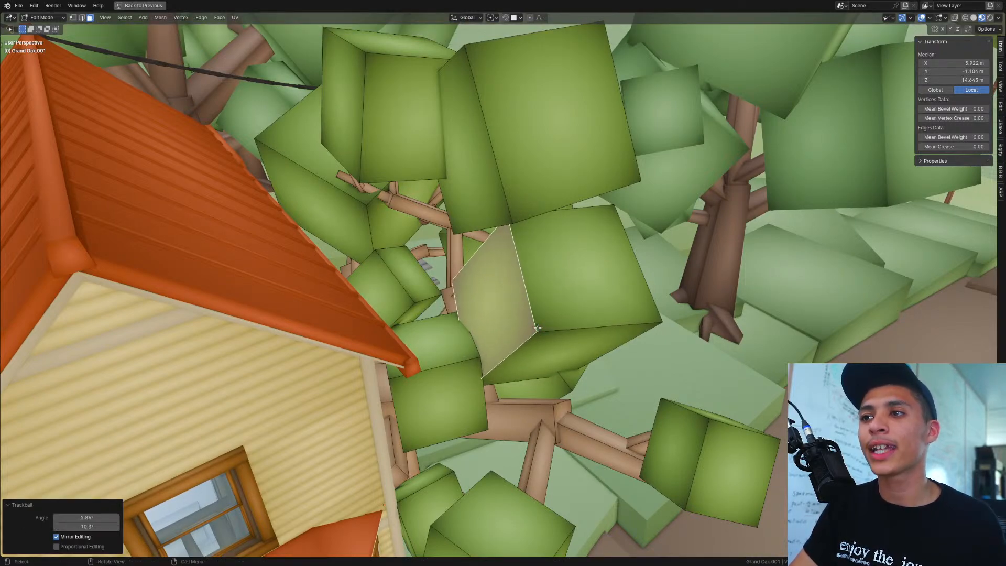
Step: Move the lower edge of the oak's foliage block along Z, leave mesh editing and save the file
middle_drag(535, 326, 442, 361)
scroll(487, 369, up, 3)
key(2)
click(437, 367)
key(g)
key(z)
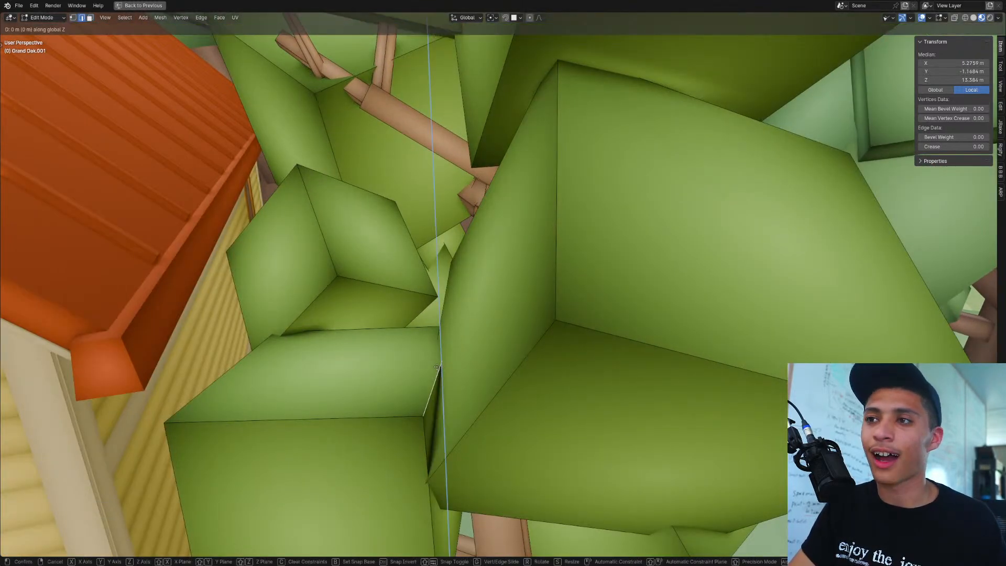
click(341, 385)
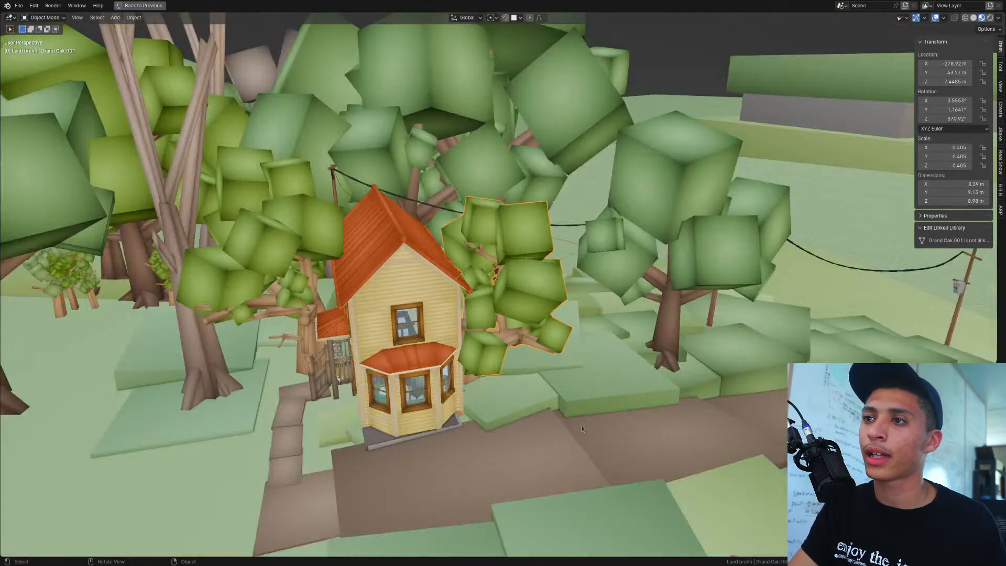
scroll(582, 425, down, 5)
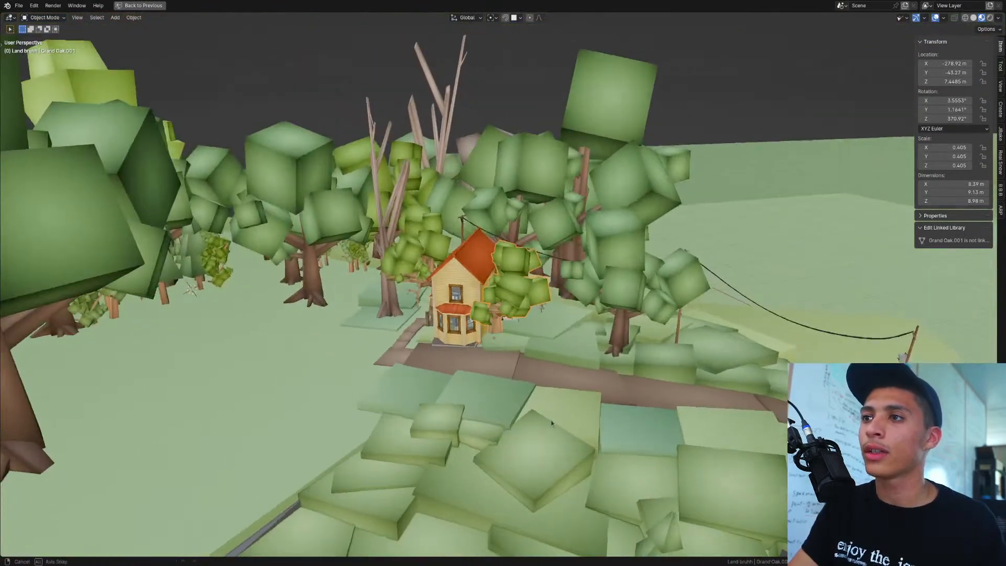
key(ctrl+s)
Step: Edit the road mesh and select the whole brown block at the end of the dark road slabs
middle_drag(582, 425, 536, 421)
scroll(458, 397, up, 4)
scroll(456, 393, down, 1)
click(449, 380)
key(Tab)
key(l)
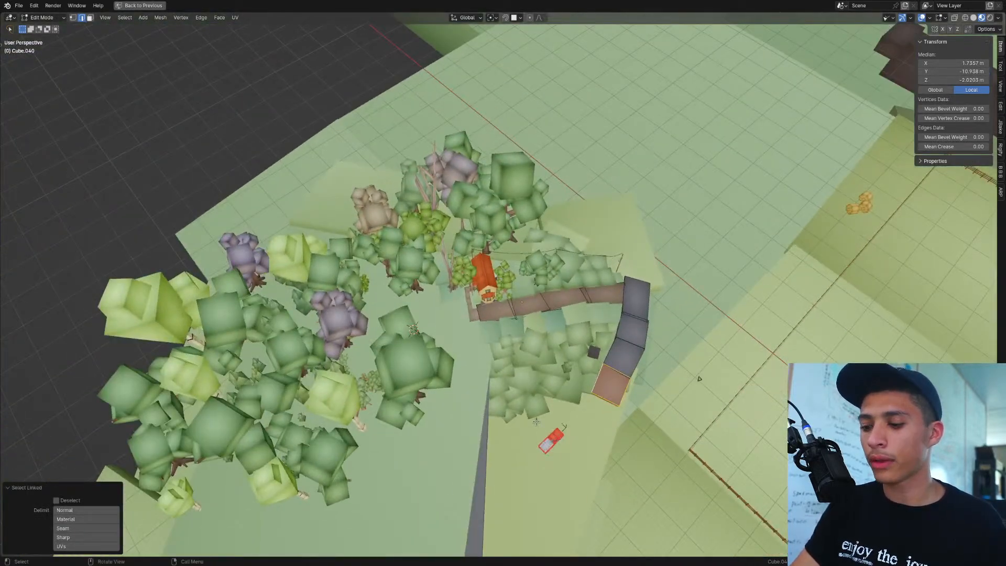
Step: Examine the road's end block and the surrounding terrain from above and from the side
key(KP_7)
scroll(564, 210, down, 5)
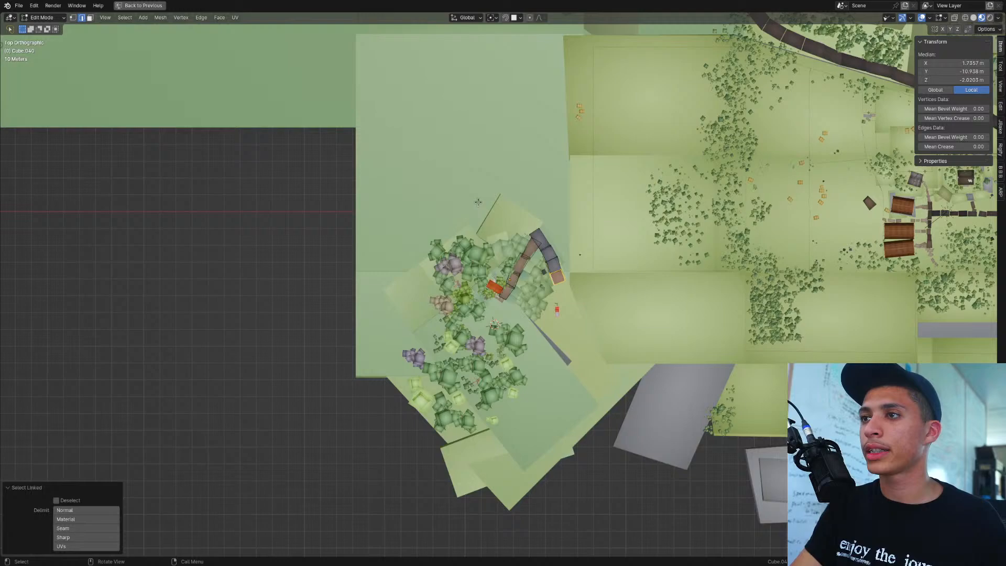
scroll(558, 285, up, 8)
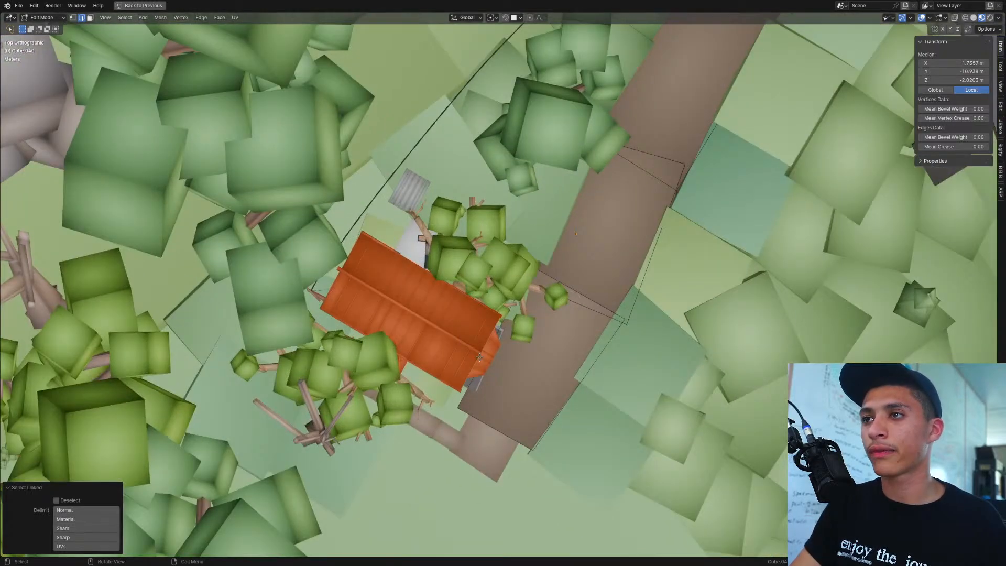
middle_drag(495, 368, 630, 289)
scroll(670, 478, down, 3)
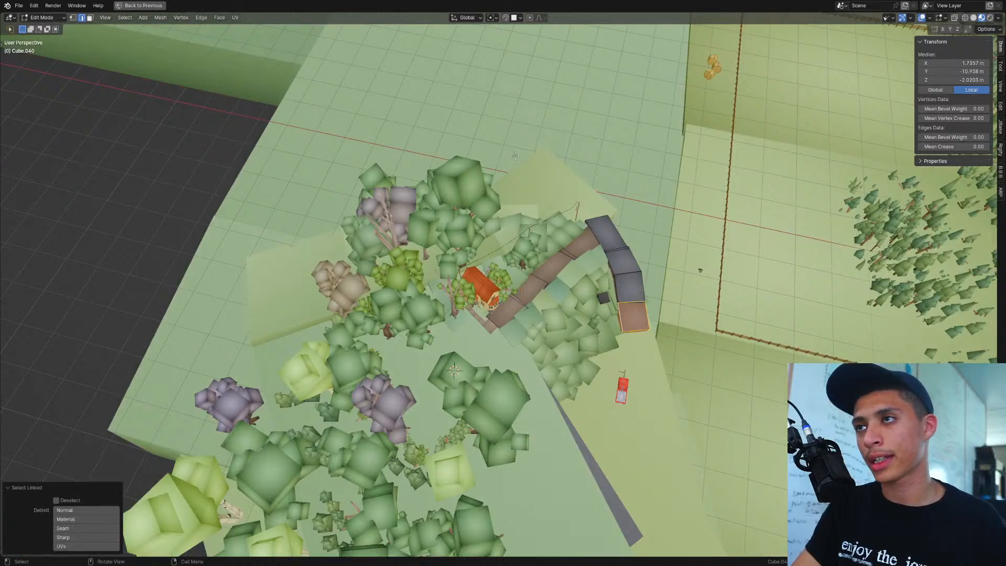
middle_drag(615, 99, 600, 79)
scroll(588, 147, down, 2)
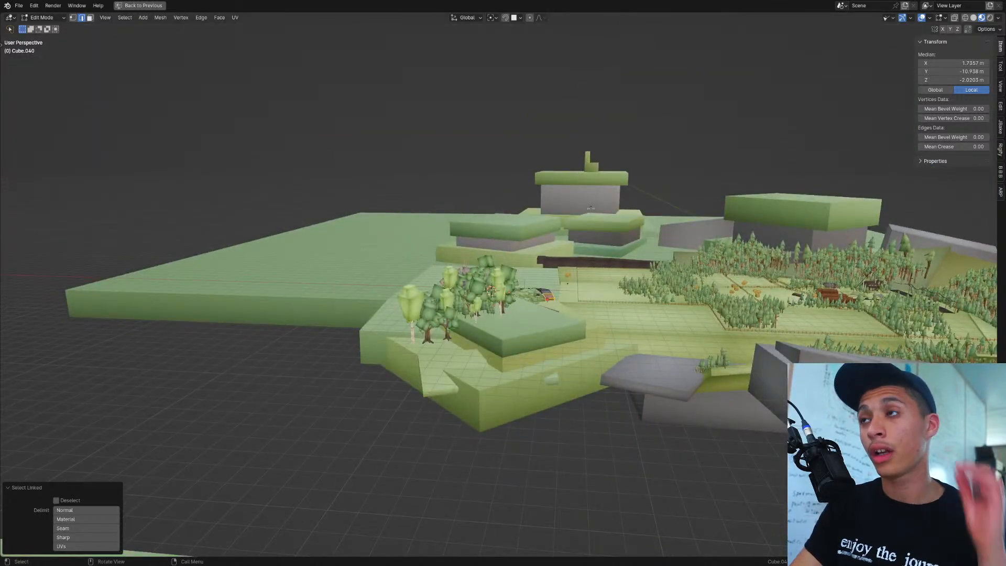
scroll(556, 329, up, 6)
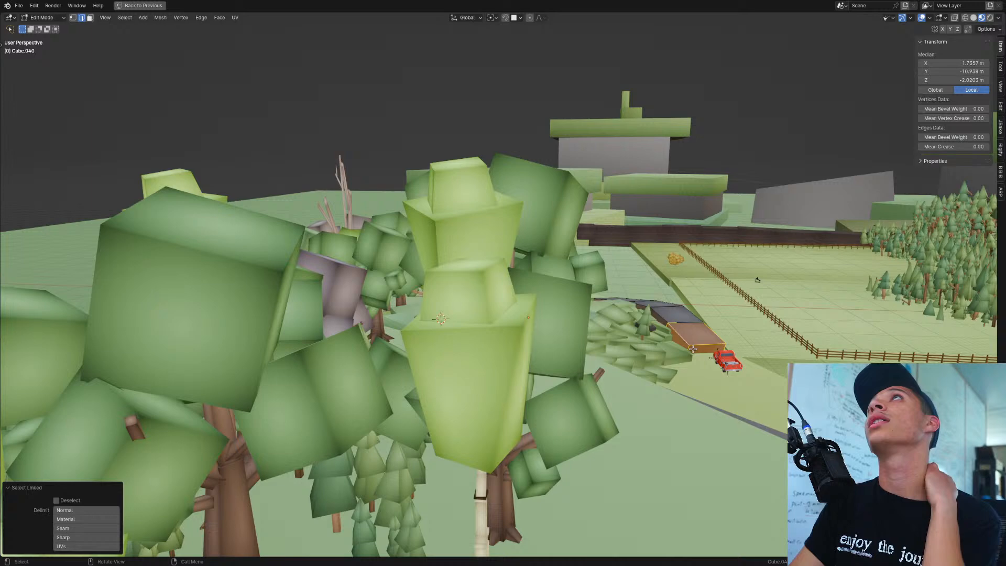
key(KP_Decimal)
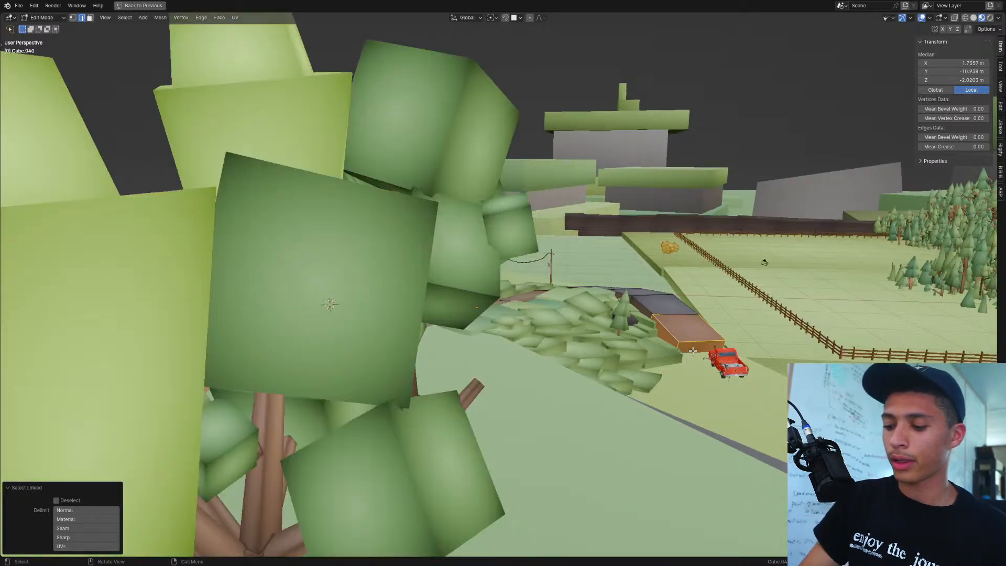
middle_drag(538, 350, 571, 401)
scroll(511, 269, down, 5)
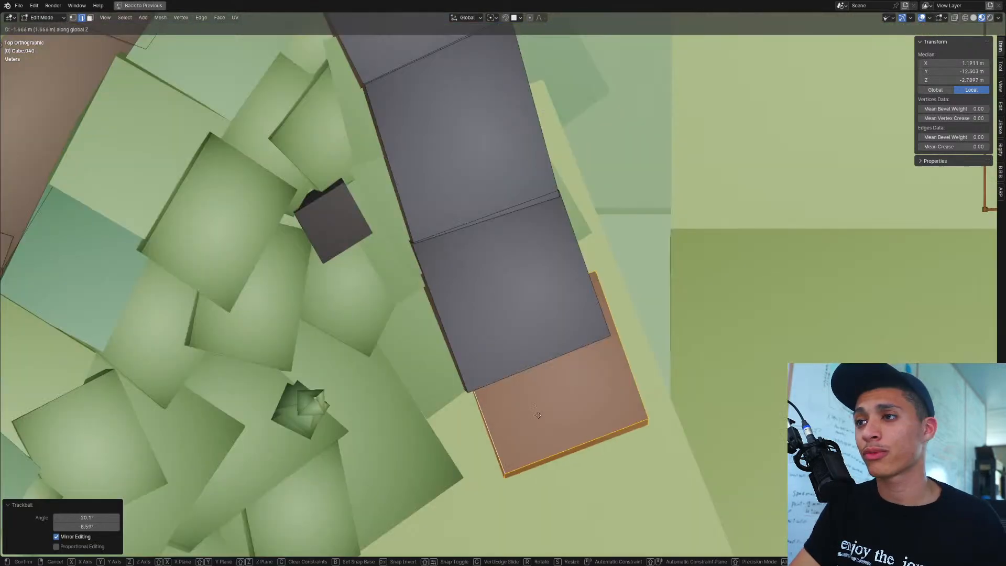
Step: Adjust the height of the brown end road block, finishing with a move of -0.91108 m along Z
key(z)
click(536, 401)
middle_drag(567, 418, 549, 401)
key(g)
key(z)
click(555, 406)
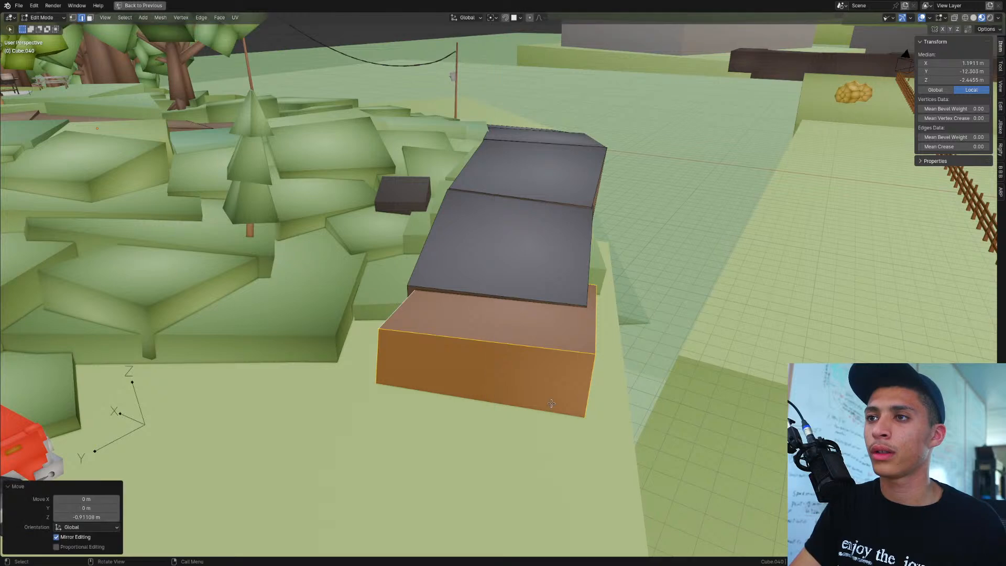
Step: Move the end road block 0.32677 m in X and -1.1328 m in Y, and rotate it -2.26° about Z
key(g)
key(shift+z)
click(539, 420)
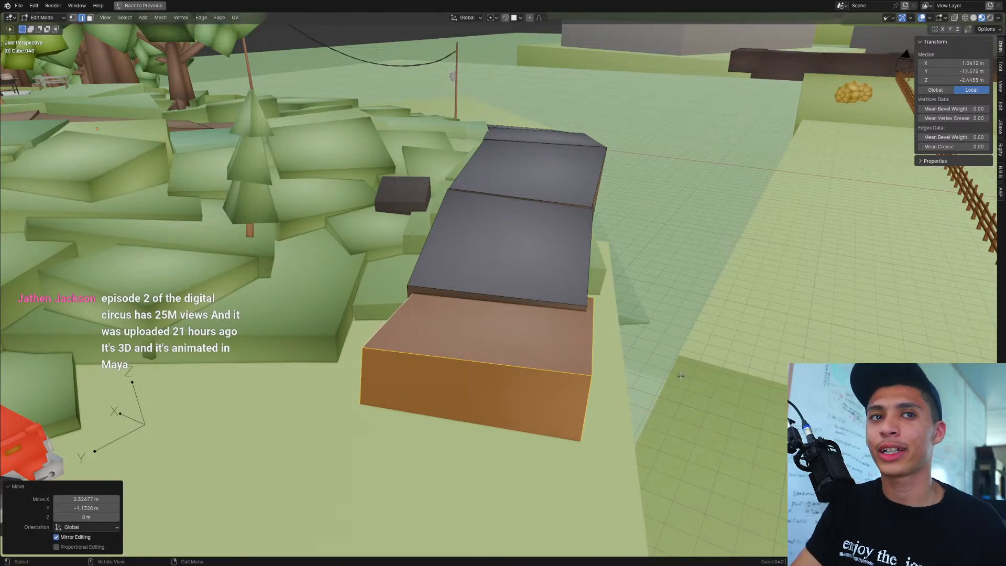
key(r)
key(z)
click(686, 385)
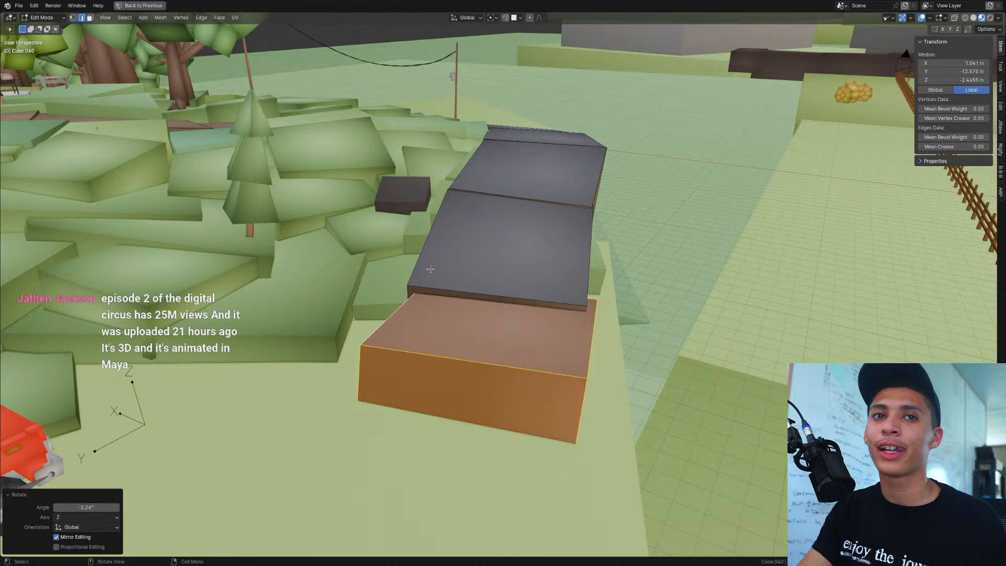
Step: Tilt the end road block freely by 1.64° and 0.153°
scroll(450, 252, down, 2)
middle_drag(395, 246, 485, 239)
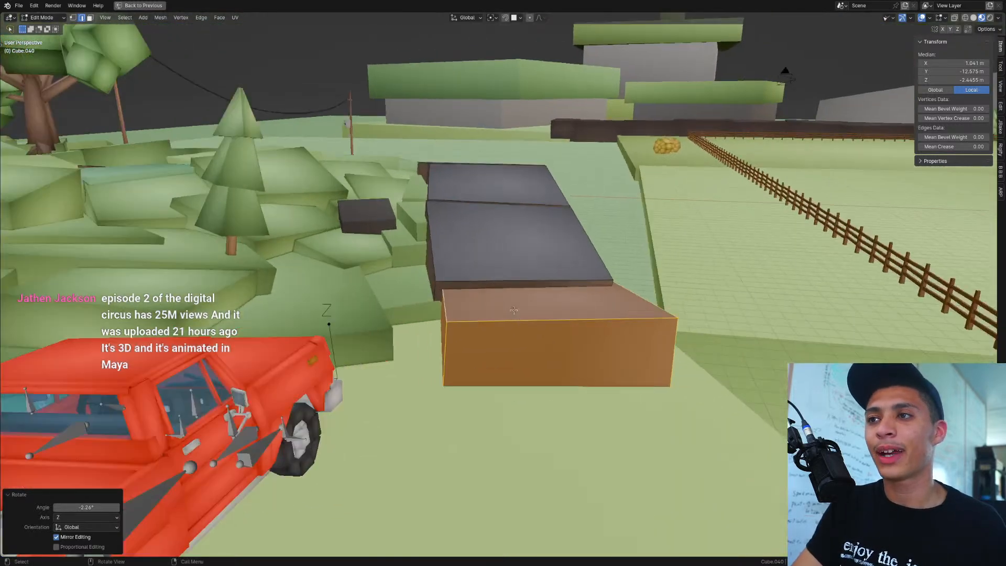
scroll(546, 298, up, 2)
key(r)
key(r)
click(548, 316)
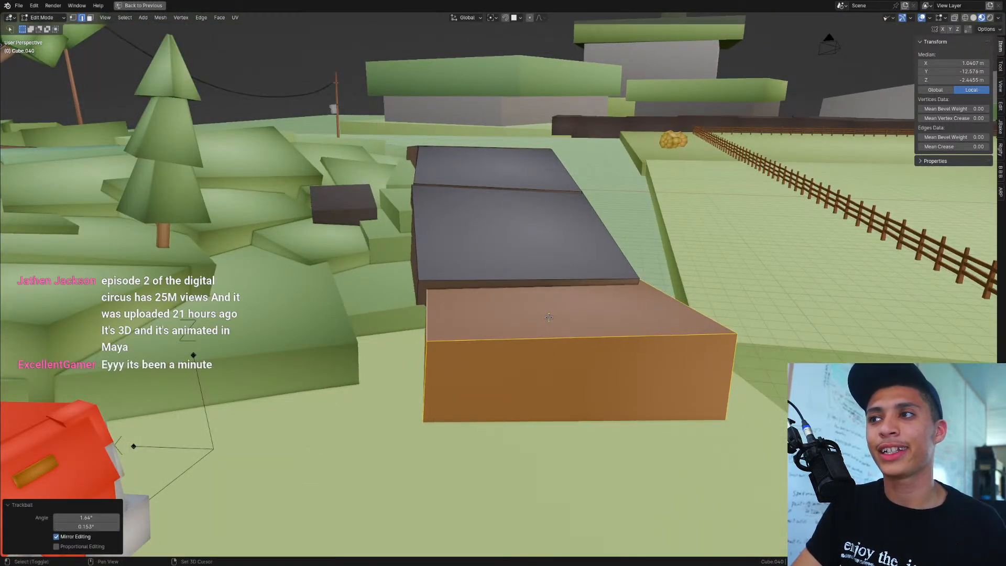
Step: Lower the selected end road block by about 0.037 m and slide it horizontally by about 0.14 m against its neighbour
key(g)
key(z)
click(549, 329)
key(g)
key(shift+z)
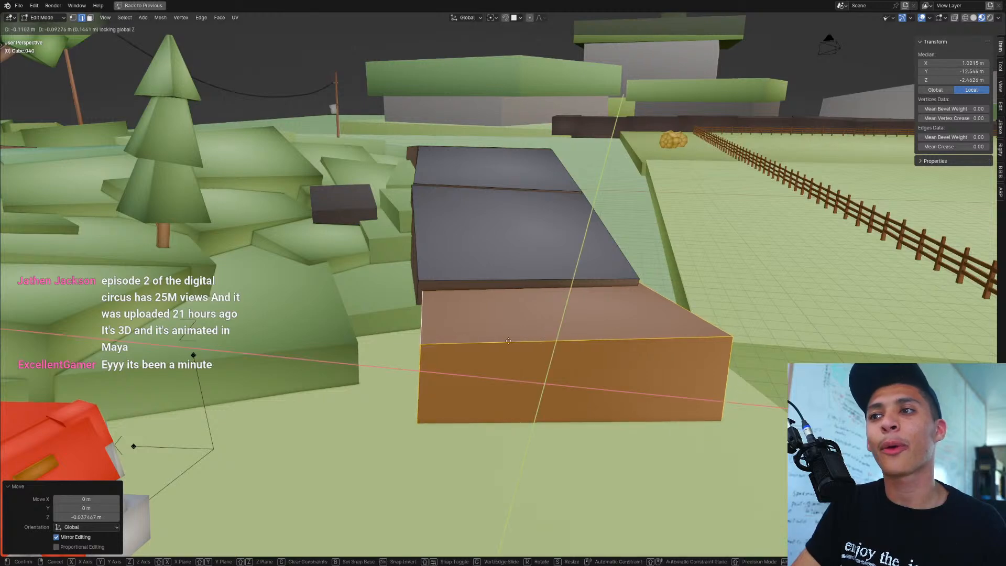
click(508, 341)
middle_drag(508, 341, 458, 346)
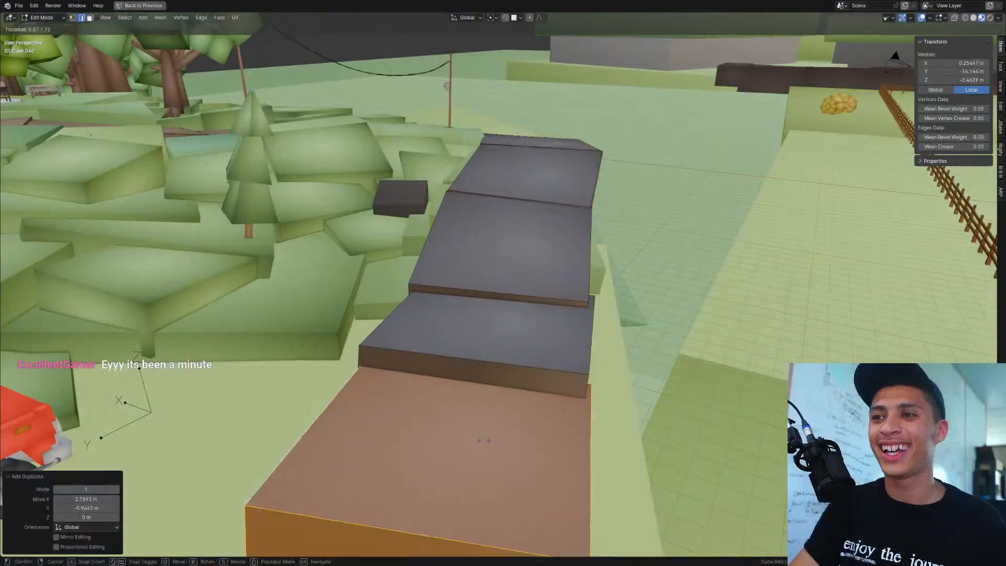
Step: Tilt the duplicated end block with a trackball rotation and slide it horizontally against the neighbouring block
click(481, 448)
key(g)
key(shift+z)
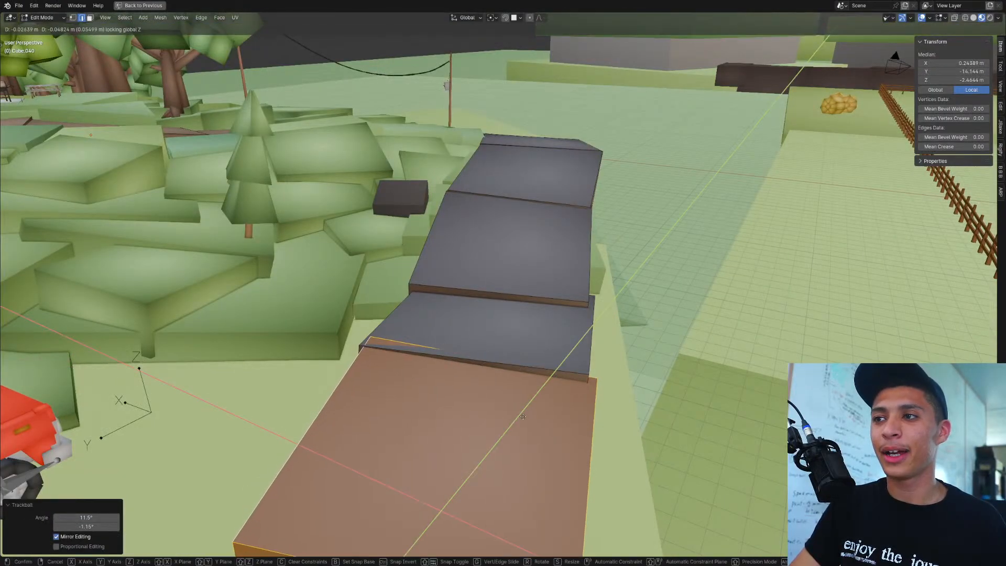
click(516, 414)
Step: Fine-tune the end block's tilt with a -3.44° trackball rotation on both angles and rotate it by about -0.34°
key(r)
key(r)
click(516, 413)
scroll(531, 402, down, 5)
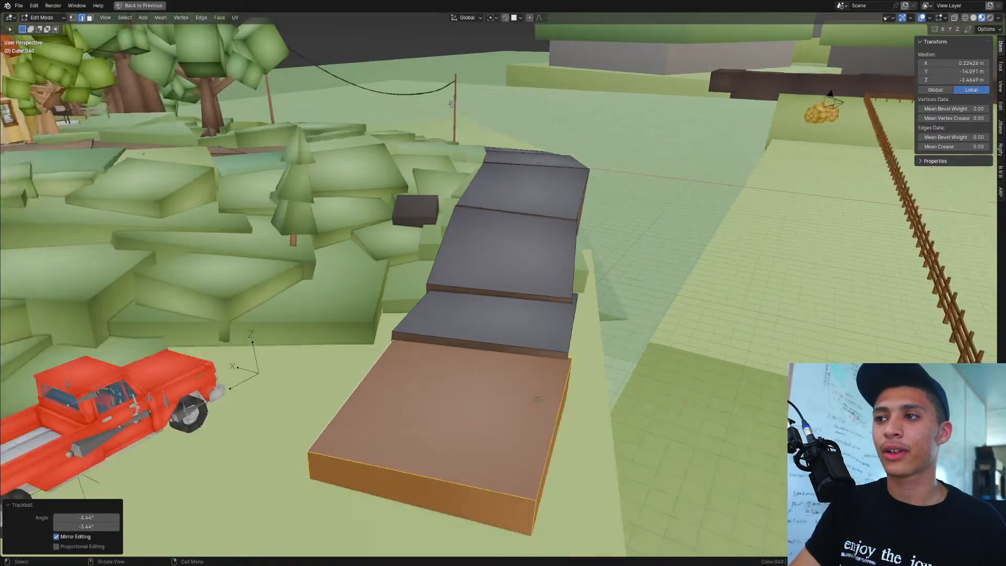
key(r)
click(593, 373)
Step: Duplicate the end road block horizontally, offset by about 1.99 m in X and -7.08 m in Y
key(shift+d)
key(shift+z)
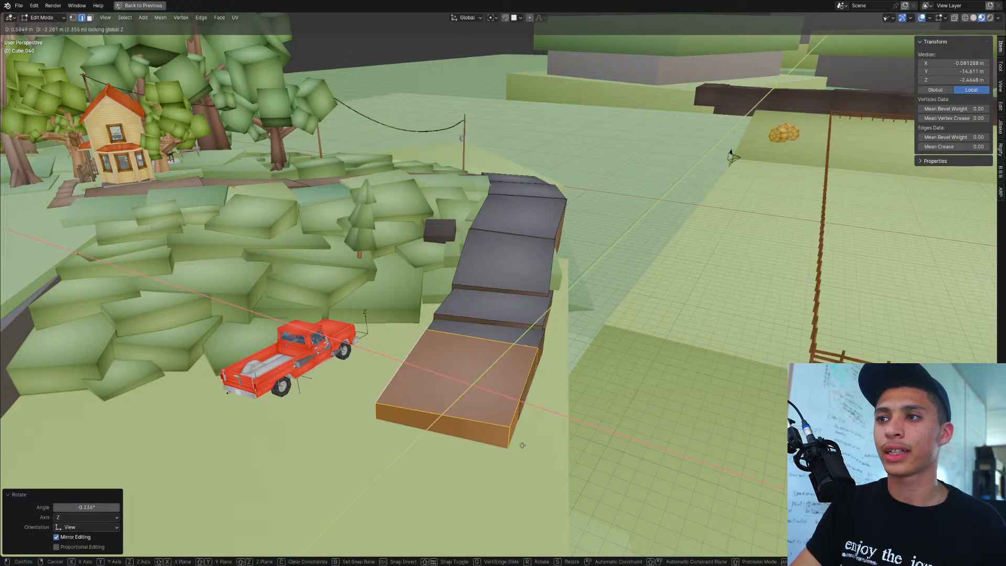
click(495, 500)
middle_drag(495, 500, 258, 404)
Step: Slide the new end block horizontally flush against the previous one and rotate it by about 0.96°
key(g)
key(shift+z)
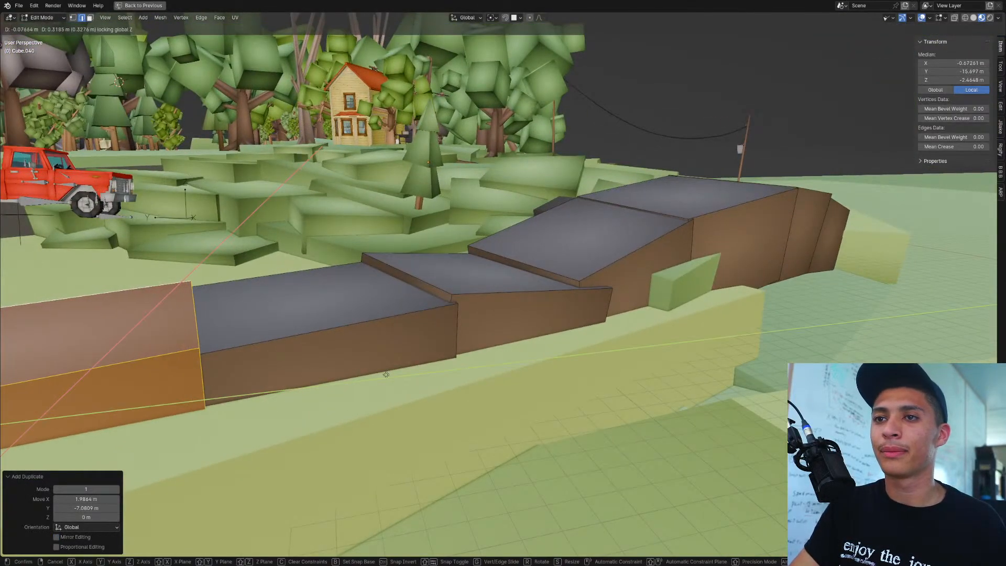
click(384, 375)
middle_drag(312, 372, 386, 296)
key(r)
click(383, 289)
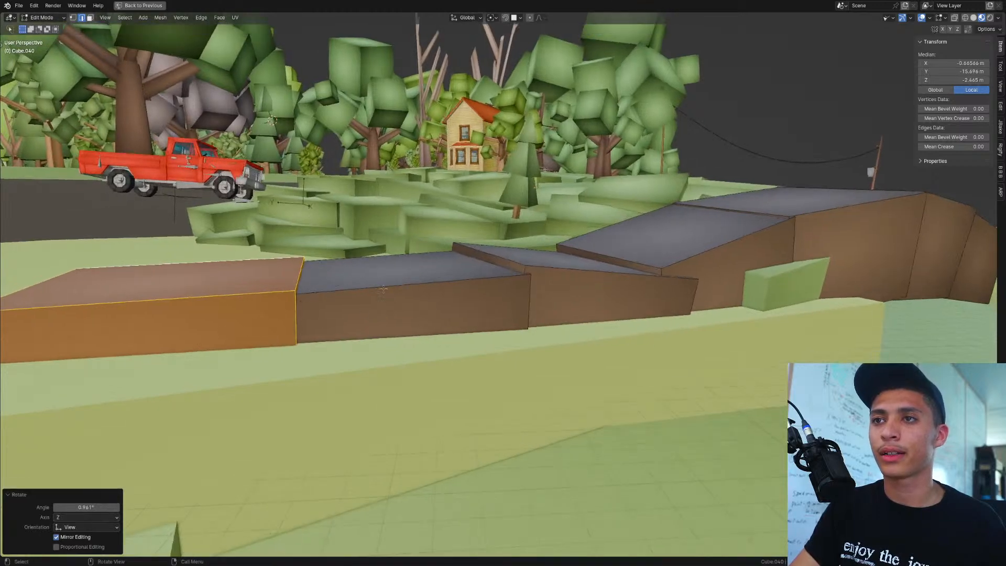
Step: Lower the near upper edge of the raised road block vertically by about 0.15 m towards the neighbouring block
scroll(522, 228, up, 4)
click(520, 220)
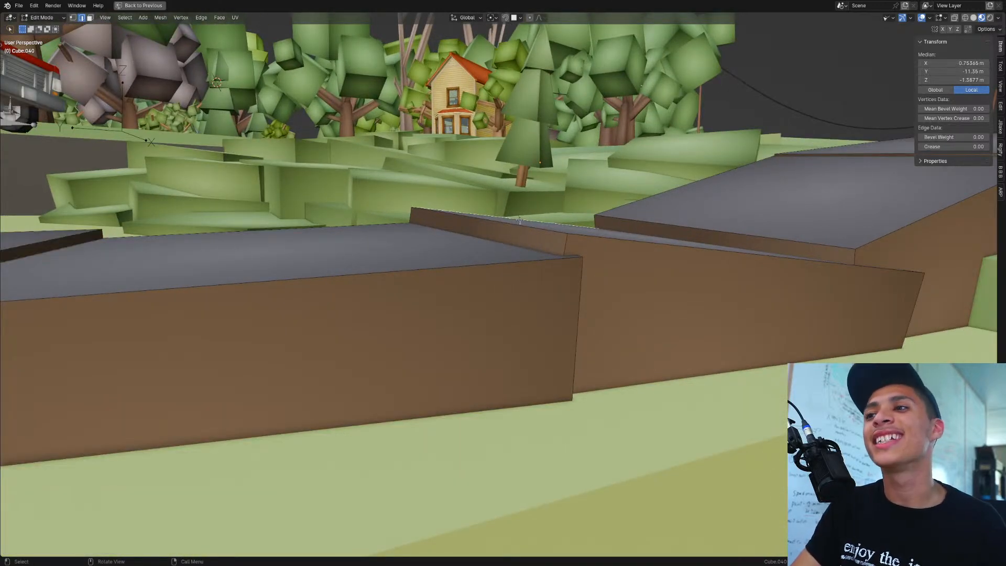
key(g)
key(z)
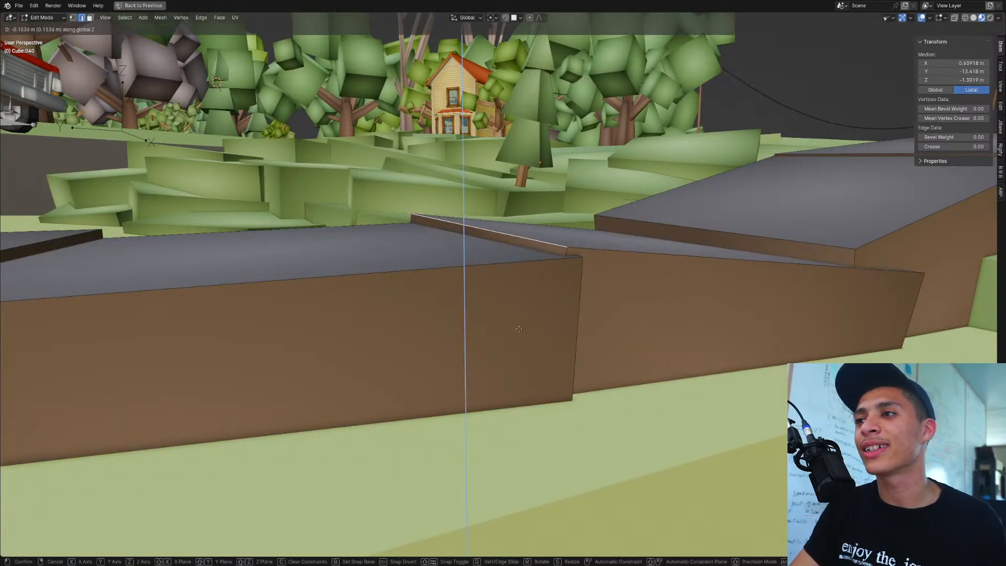
click(521, 336)
Step: Select the same block's hidden upper edge under the ramp in wireframe and adjust its height, lowering it finally by about 0.074 m
key(shift+z)
click(871, 268)
middle_drag(871, 268, 805, 323)
key(shift+z)
key(g)
key(z)
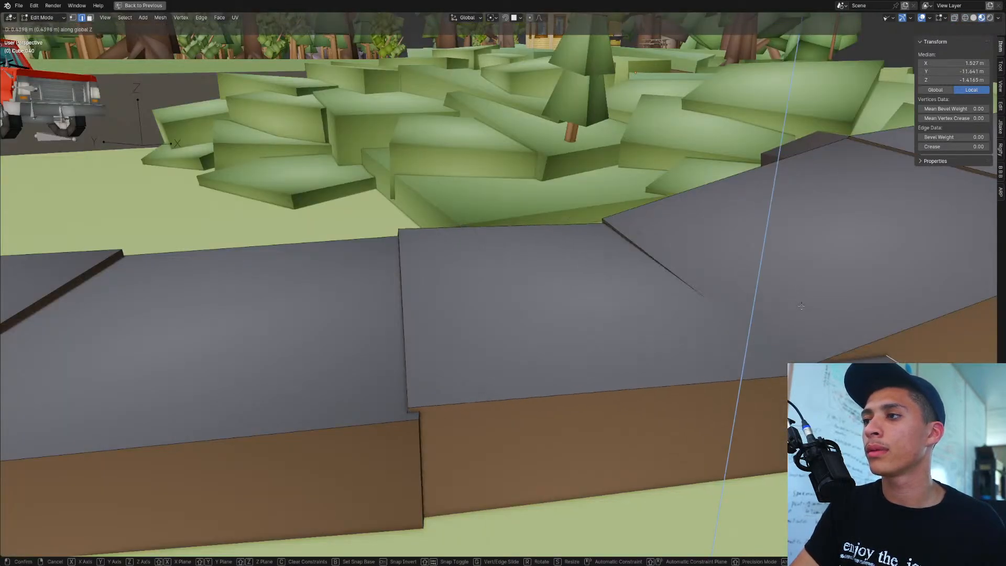
click(800, 306)
key(g)
click(801, 351)
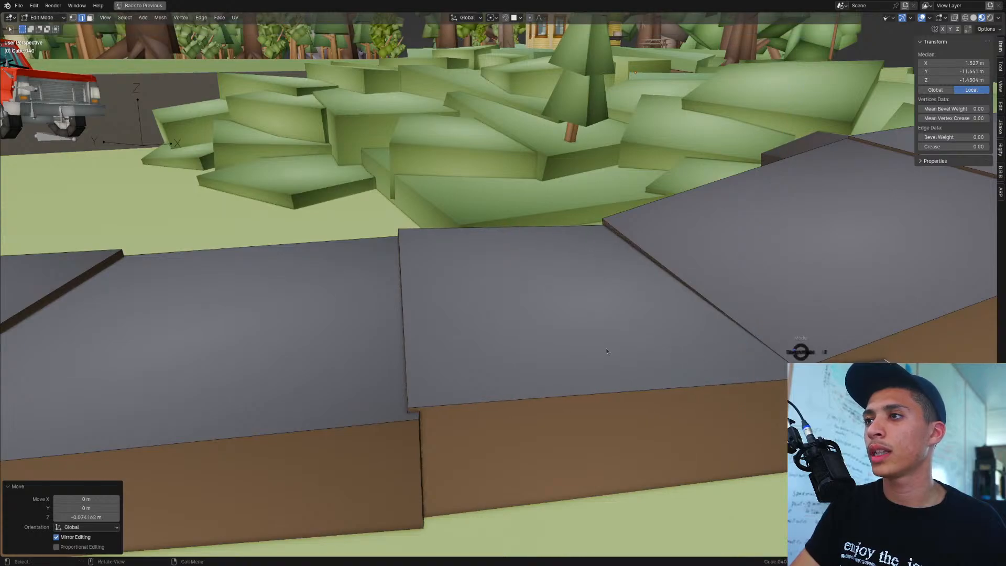
Step: Duplicate the last road block horizontally from the top view, offset by about 1.76 m in X and -6.63 m in Y
key(Tab)
scroll(561, 366, down, 3)
middle_drag(561, 367, 584, 363)
scroll(584, 362, down, 2)
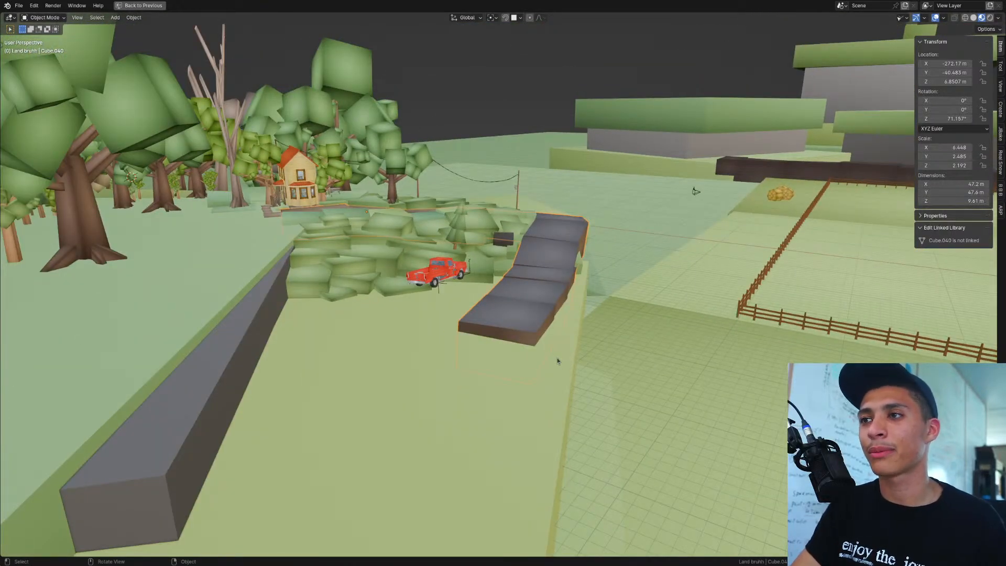
key(Tab)
key(l)
key(KP_7)
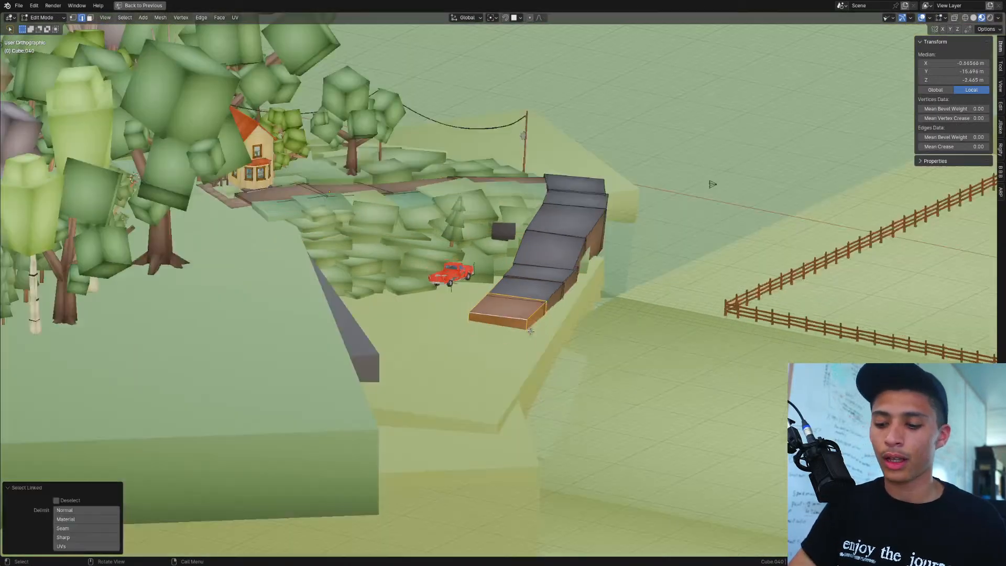
key(shift+d)
key(shift+z)
click(563, 435)
Step: Rotate the new block to follow the road's curve and shift it by about 0.32 m in X and -0.09 m in Y
key(r)
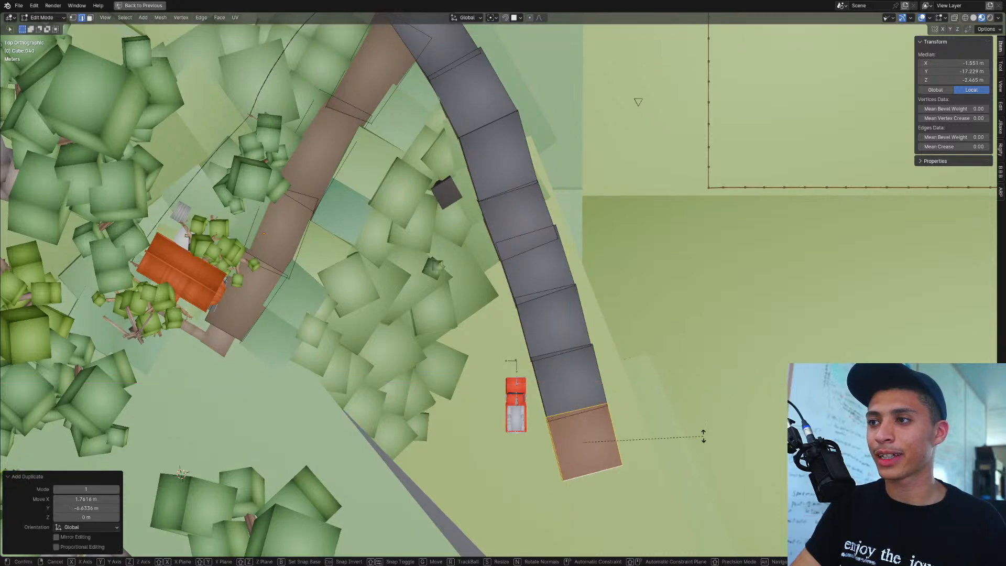
click(707, 429)
key(g)
click(662, 445)
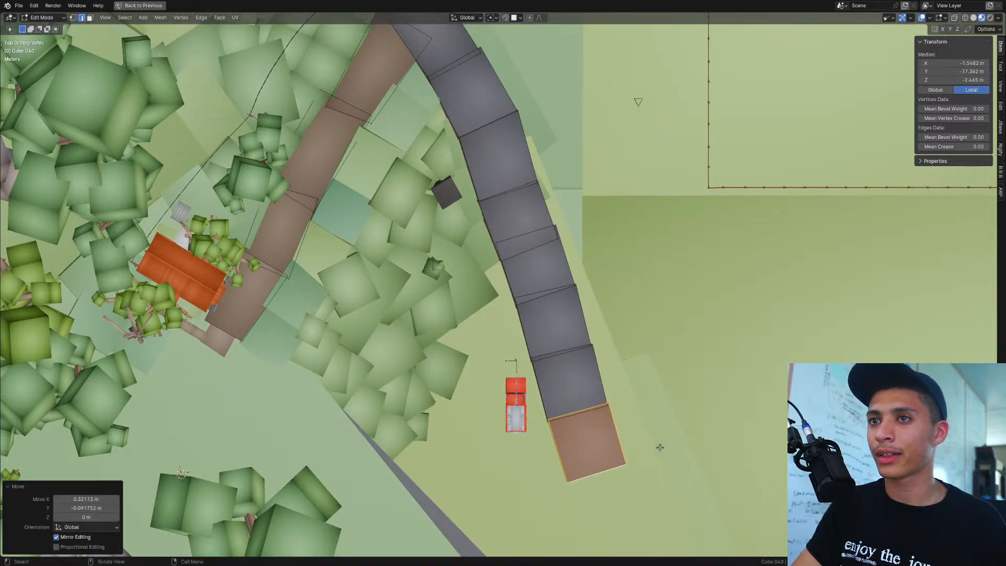
scroll(563, 396, up, 3)
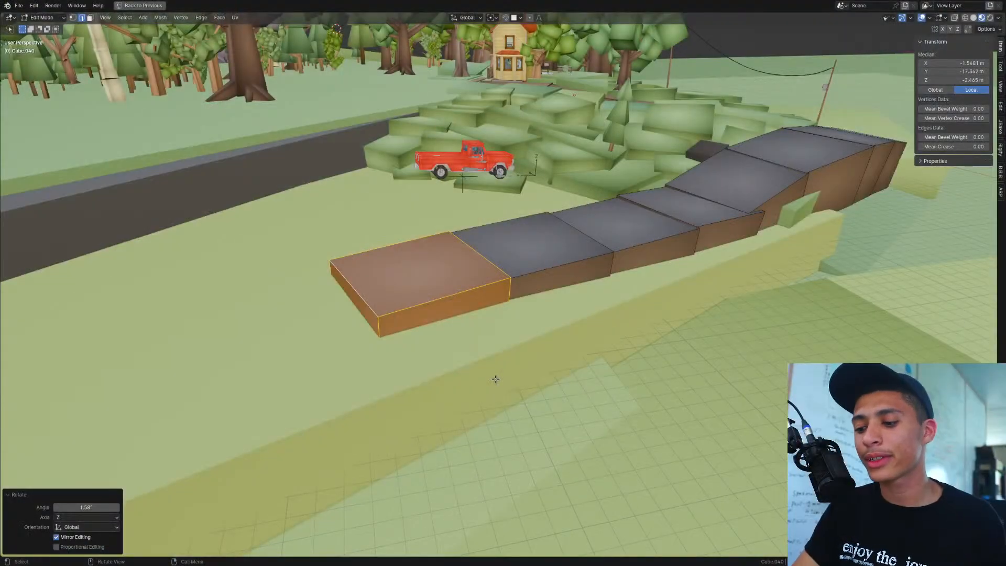
Step: Duplicate the end block horizontally about 7.3 m further along the road and rotate the copy 4.54° about Z
key(KP_7)
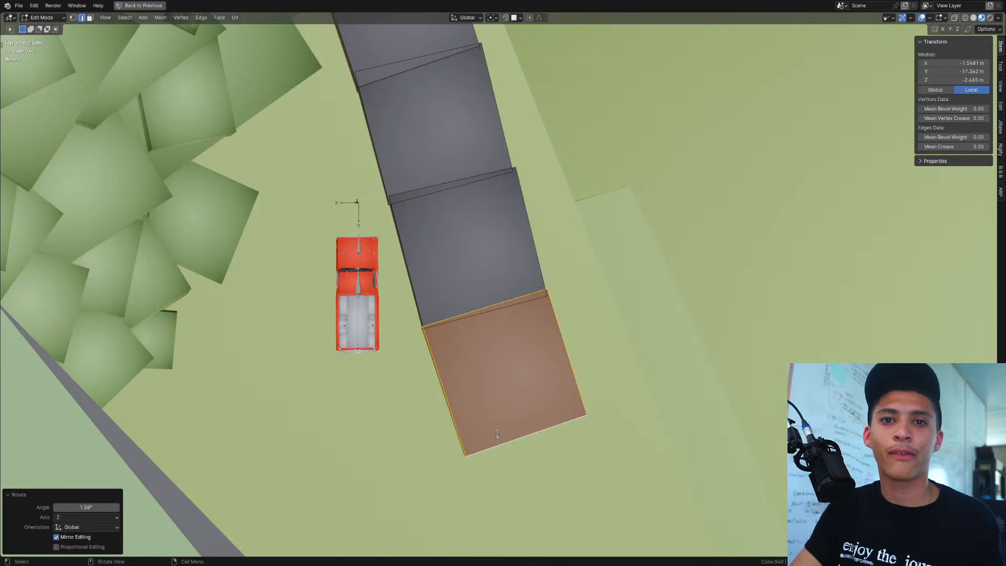
shift+middle_drag(497, 434, 466, 374)
key(g)
key(shift+z)
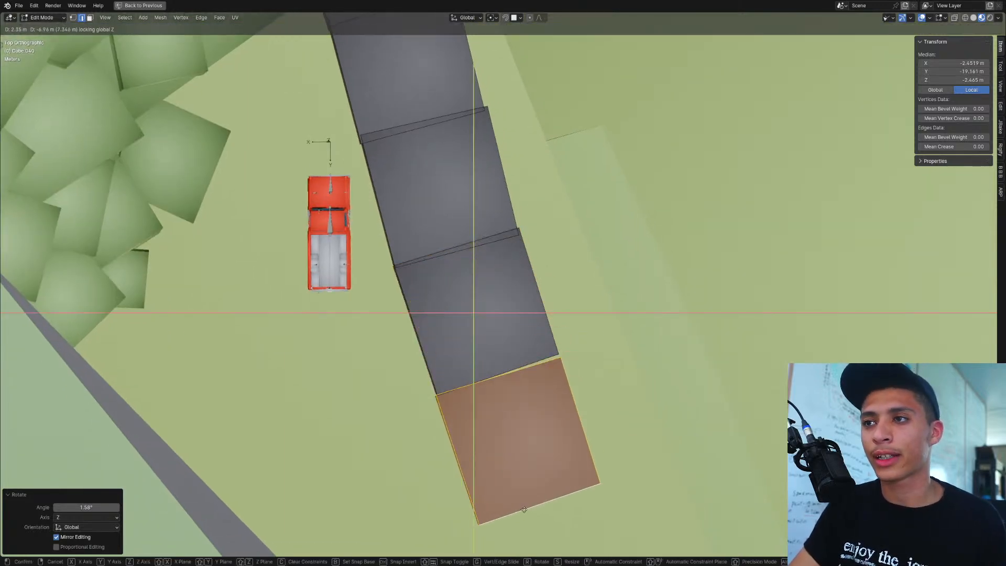
click(524, 509)
key(r)
click(655, 435)
middle_drag(655, 434, 634, 409)
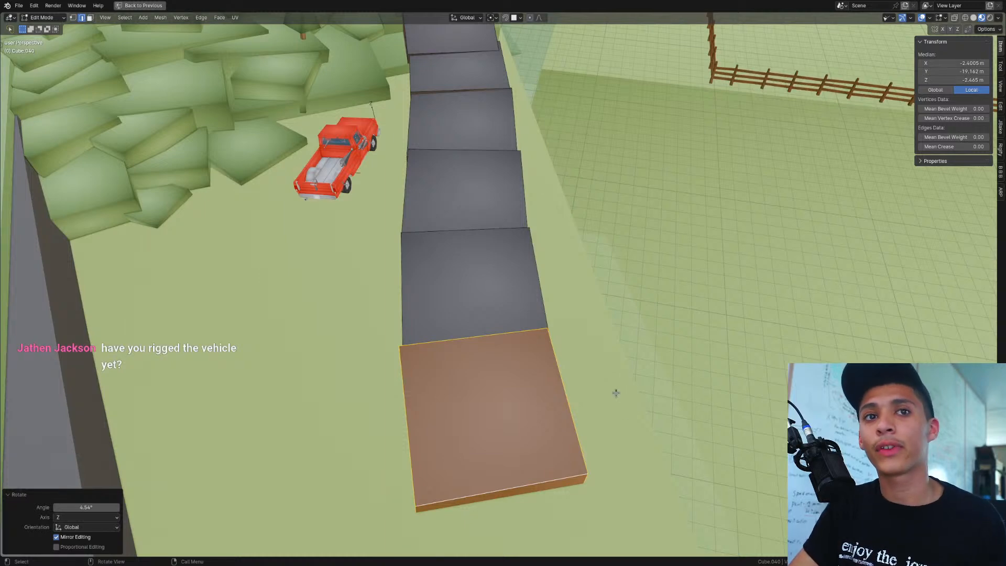
Step: Examine the red truck's rig bones up close from the front, the side and underneath
key(ctrl+Tab)
click(341, 161)
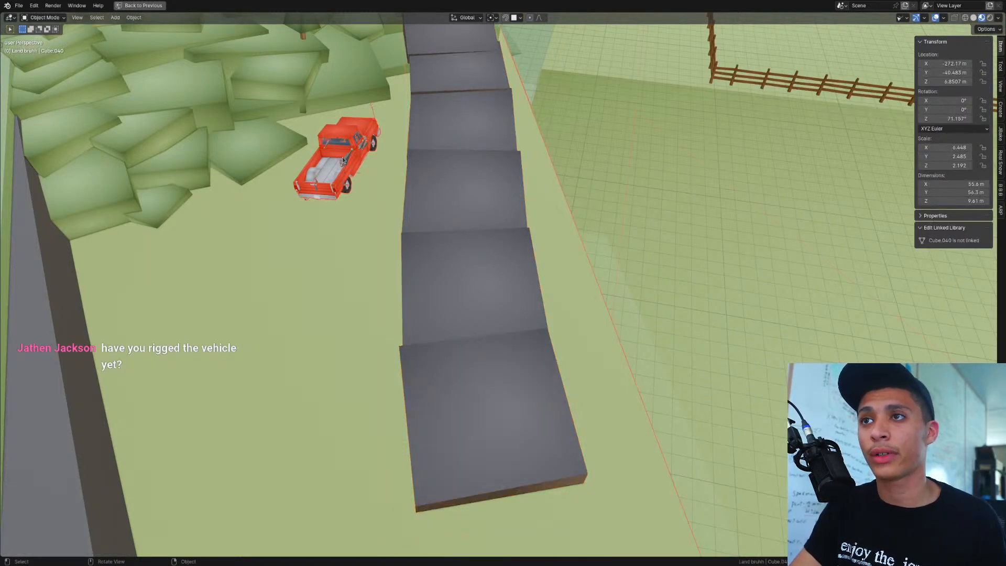
scroll(343, 160, down, 10)
scroll(553, 420, up, 6)
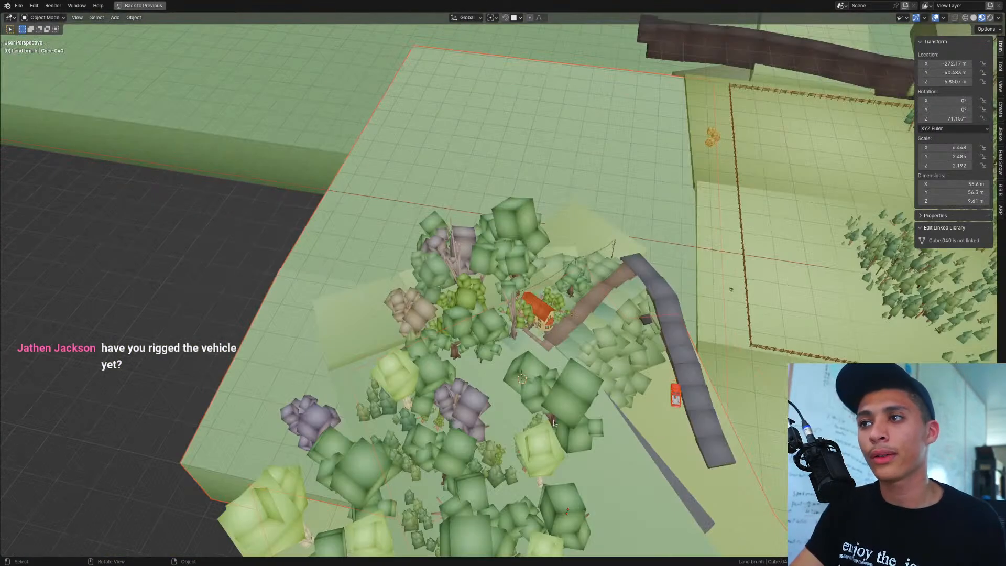
click(680, 399)
key(KP_Decimal)
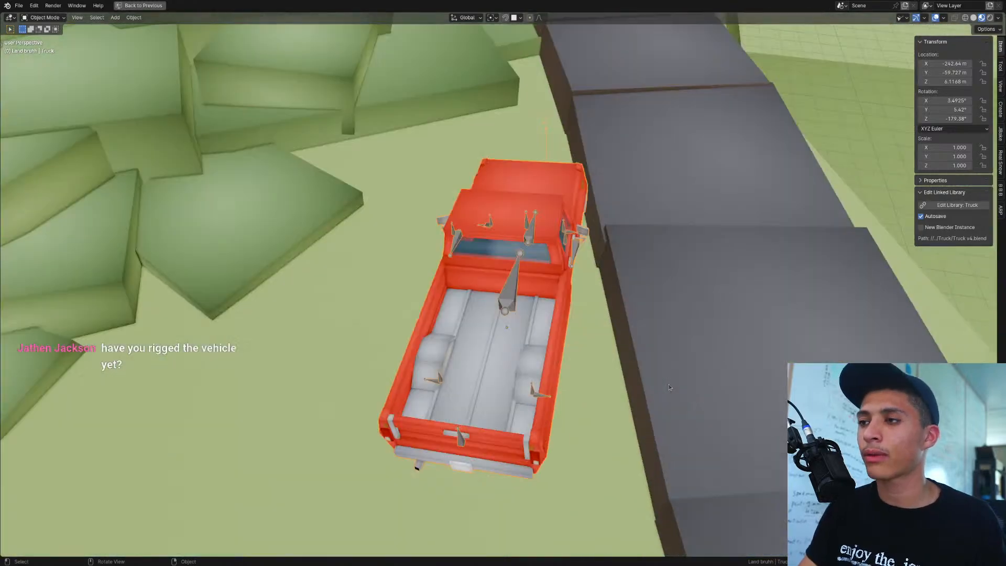
middle_drag(633, 399, 514, 345)
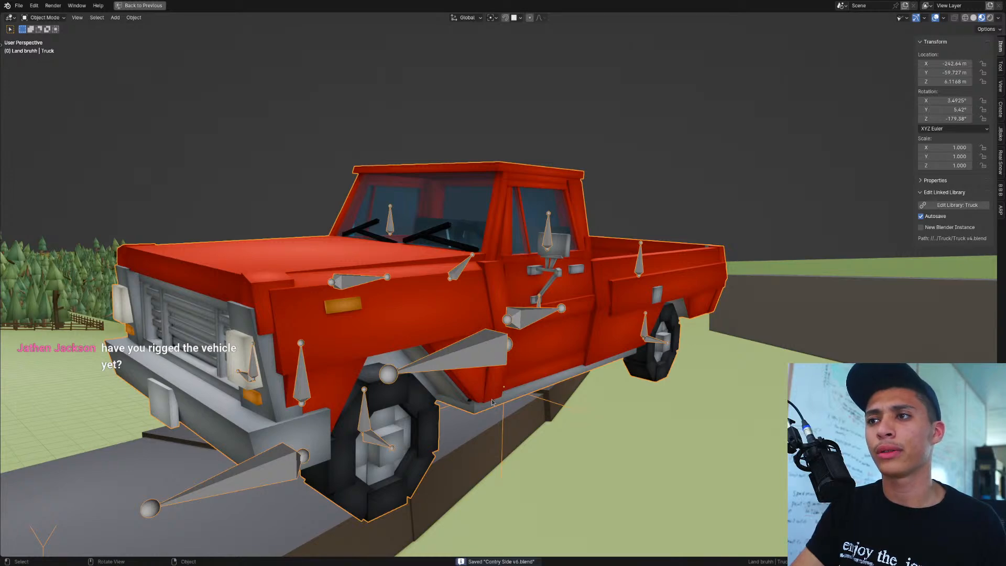
middle_drag(494, 409, 466, 393)
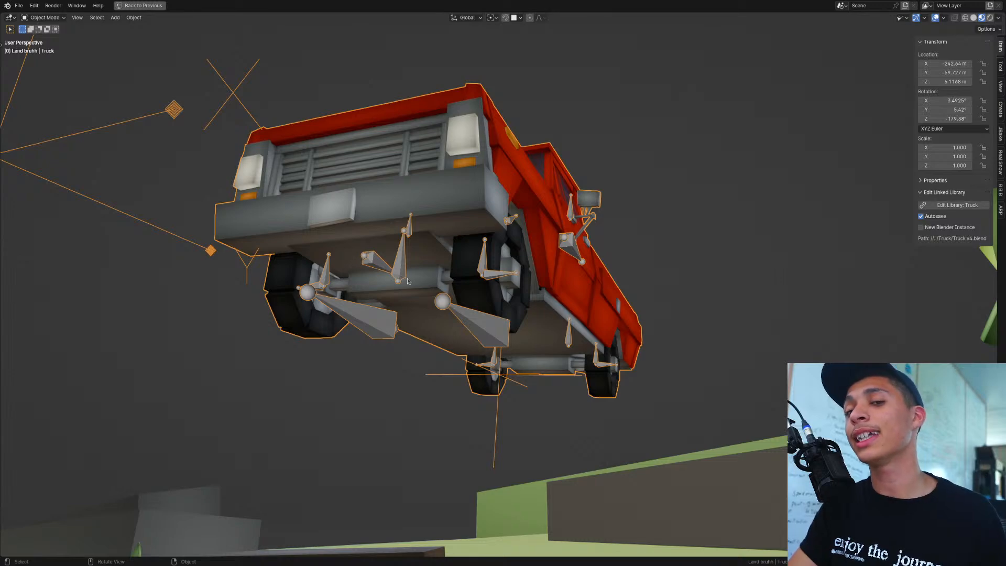
middle_drag(467, 281, 413, 298)
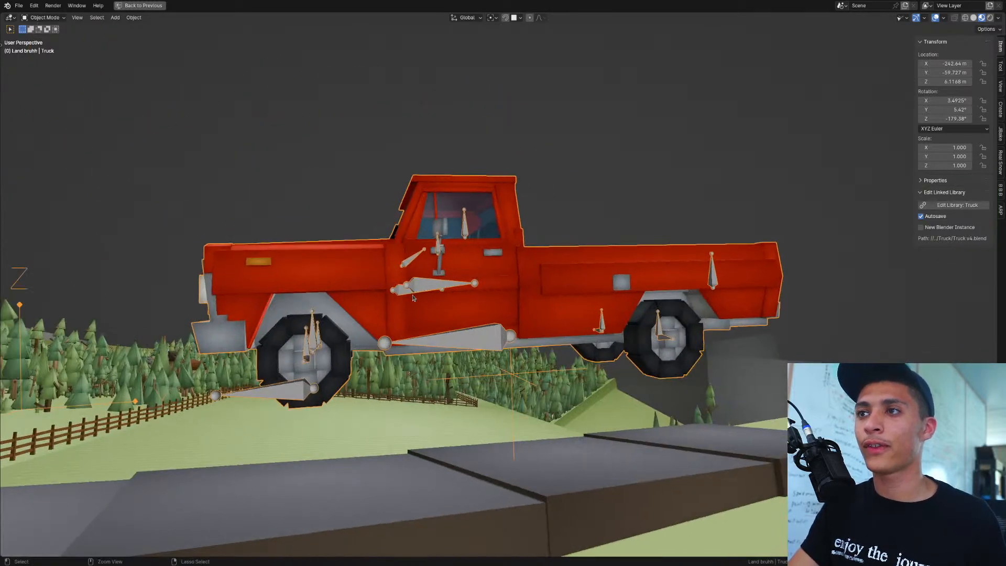
scroll(421, 301, down, 5)
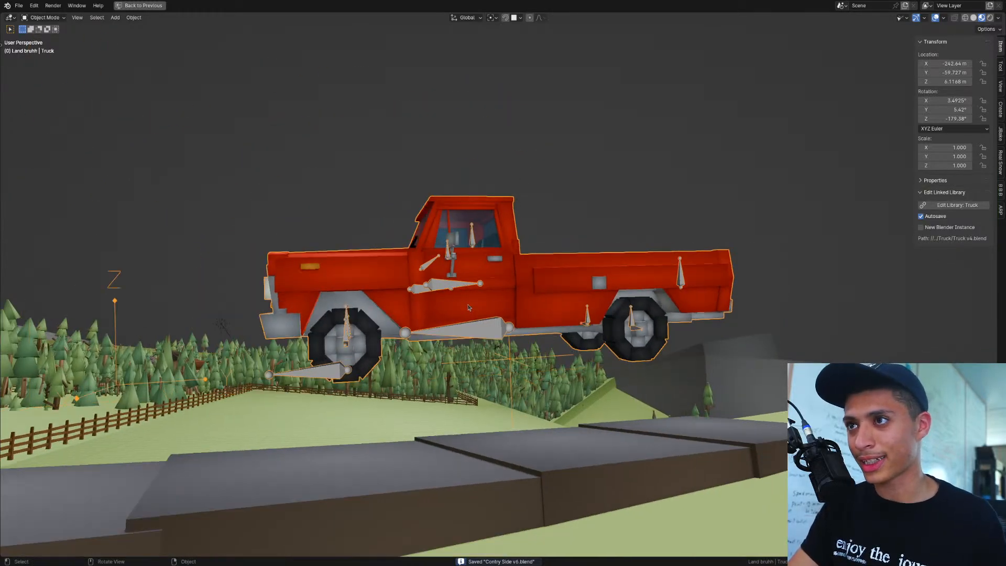
middle_drag(422, 302, 565, 395)
Step: Duplicate the road's last block horizontally in top view, placing the copy about 7.2 m further along the road
scroll(545, 366, down, 5)
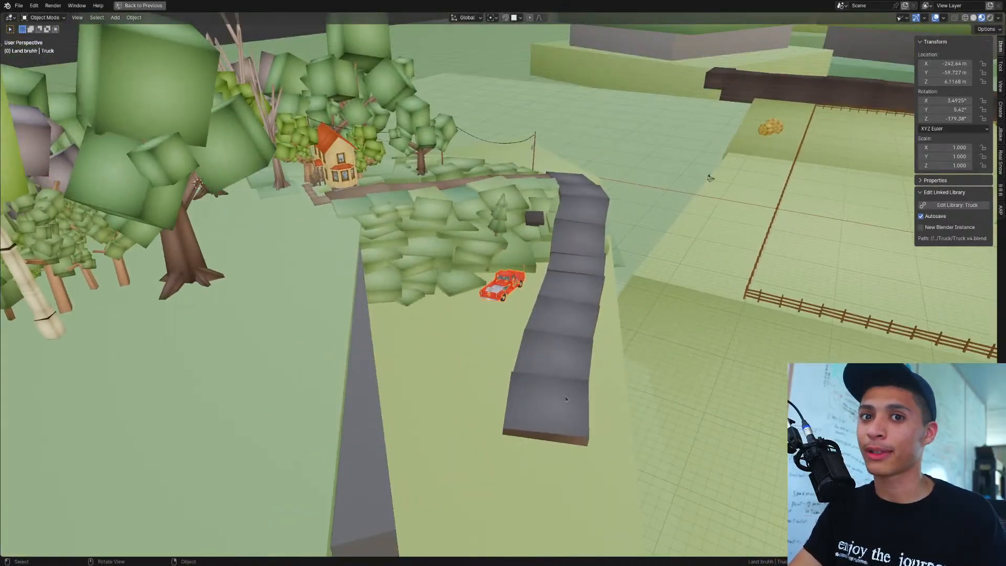
click(560, 423)
key(Tab)
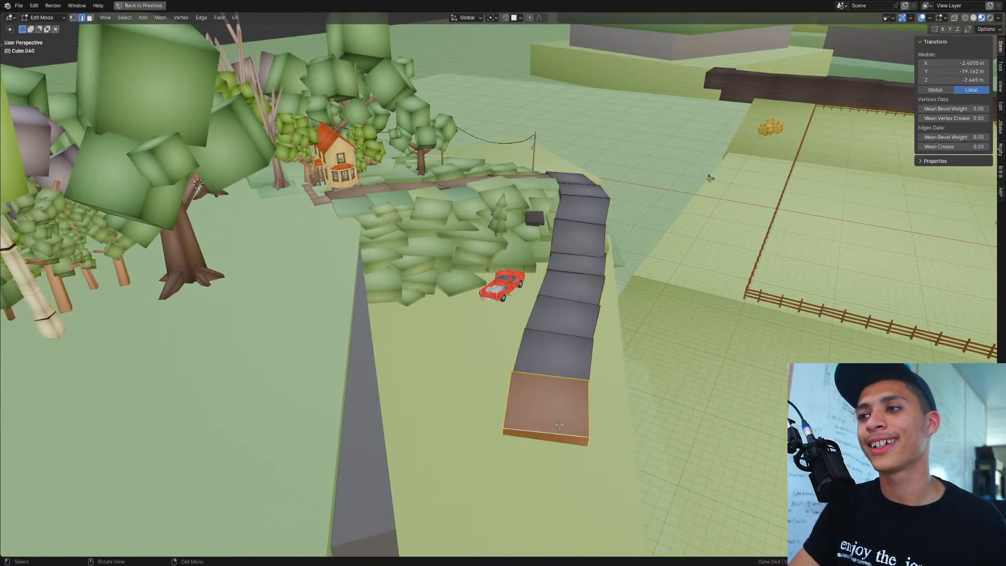
key(KP_7)
scroll(542, 431, up, 4)
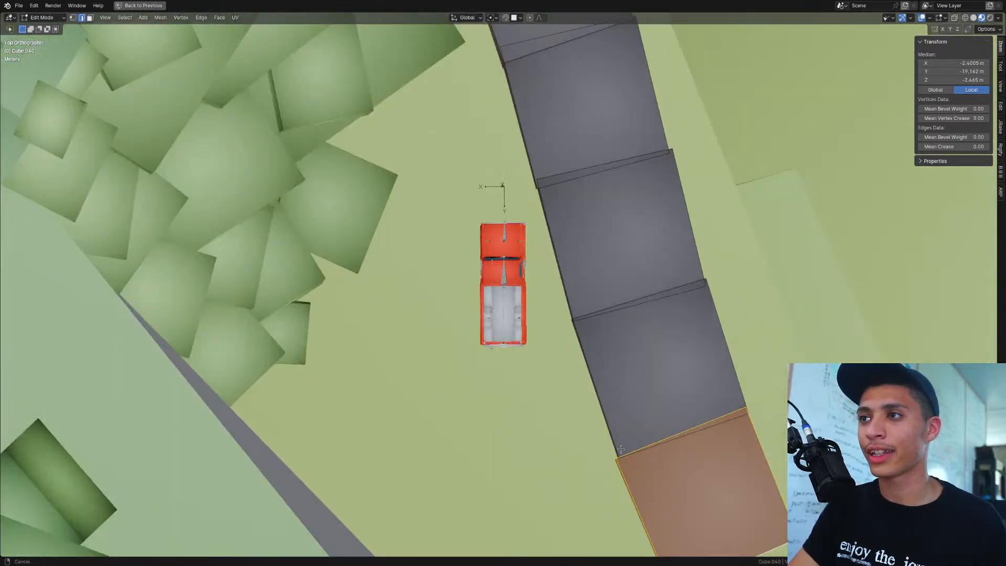
shift+middle_drag(695, 463, 468, 398)
key(shift+d)
key(shift+z)
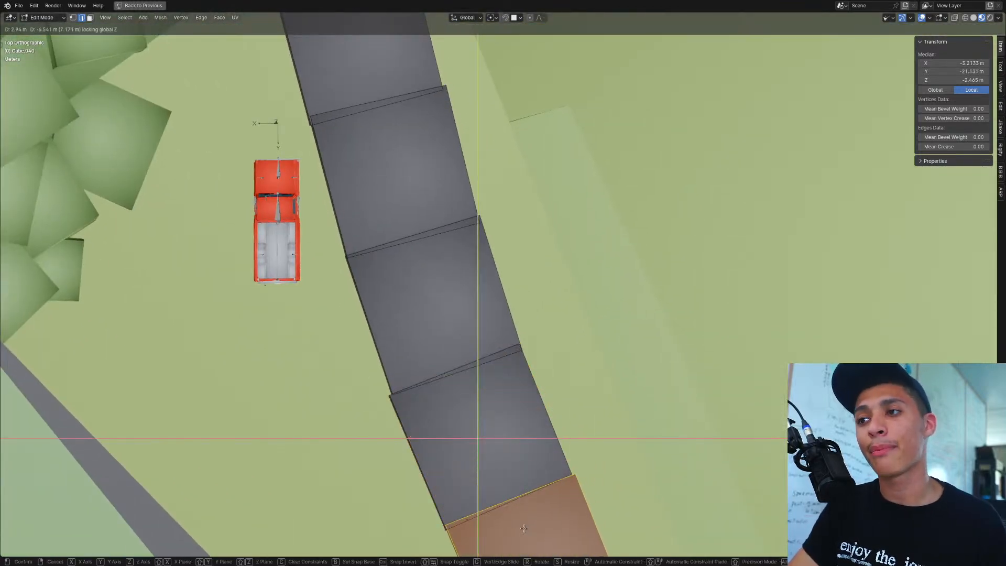
click(525, 529)
shift+middle_drag(675, 516, 551, 429)
Step: Rotate the new end block along the curve and shift it by about 0.08 m in X and 0.2 m in Y
key(r)
click(634, 422)
key(g)
click(634, 418)
Step: Lower the new end block vertically by about 0.16 m and leave mesh editing
middle_drag(385, 346, 567, 356)
key(g)
key(z)
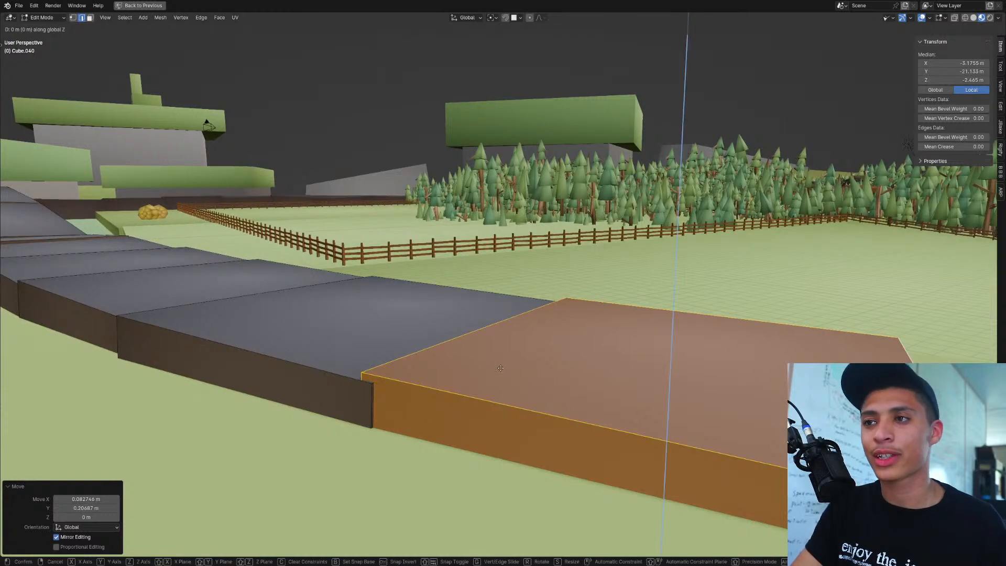
click(510, 457)
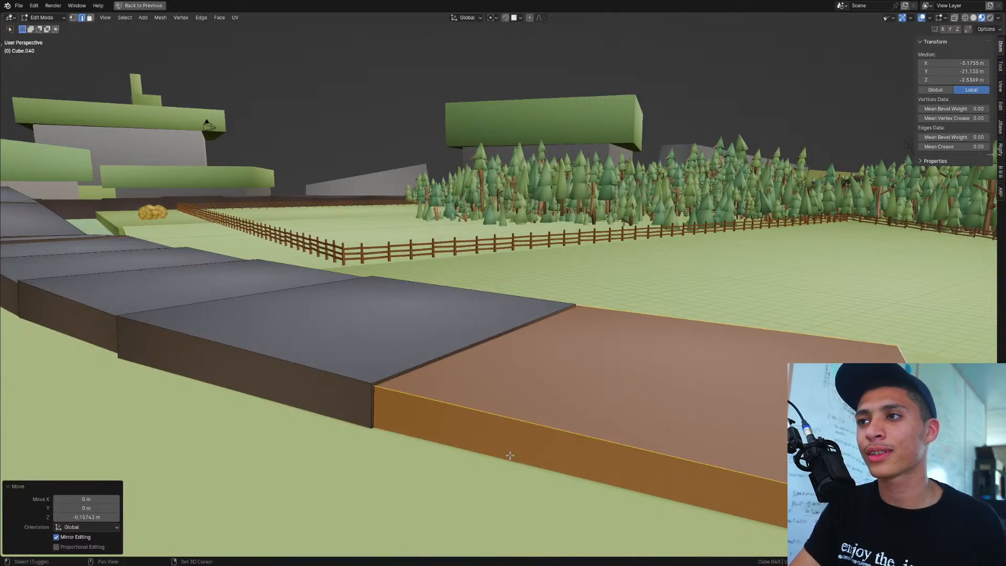
key(ctrl+Tab)
Step: Duplicate the road's end block horizontally in top view, placing the copy about 6.9 m further along the road
middle_drag(629, 417, 572, 441)
key(KP_7)
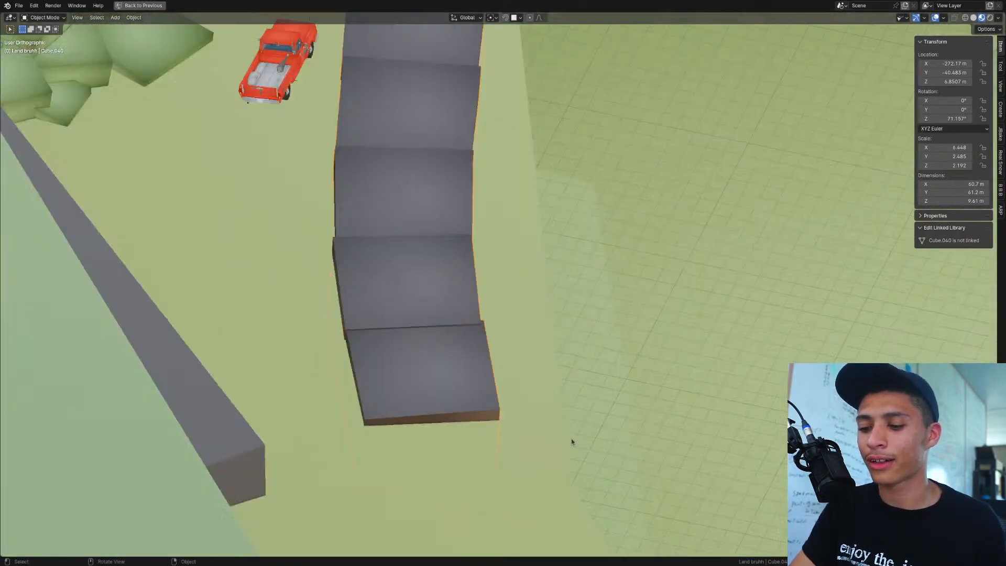
key(Tab)
shift+middle_drag(531, 474, 539, 371)
key(e)
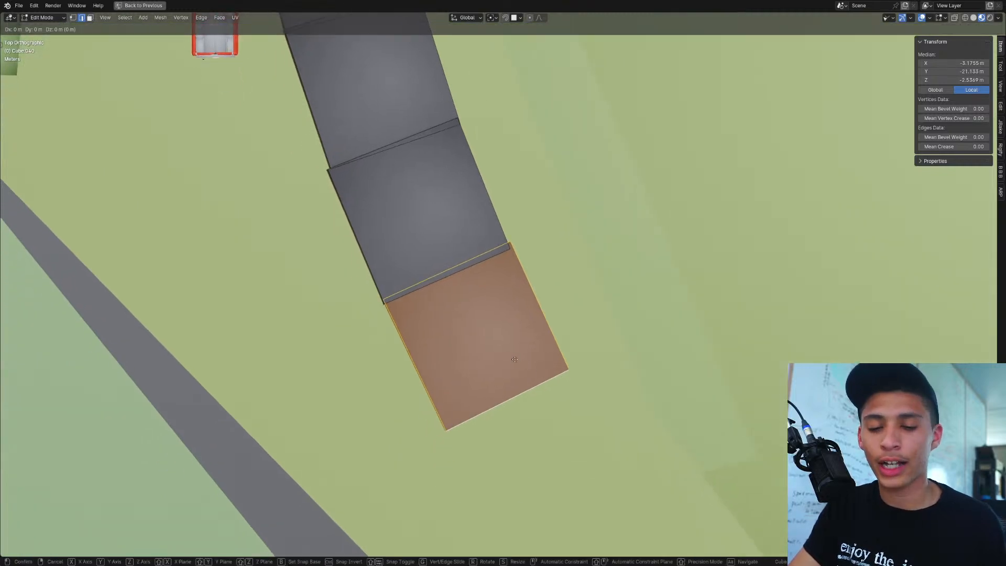
key(shift+z)
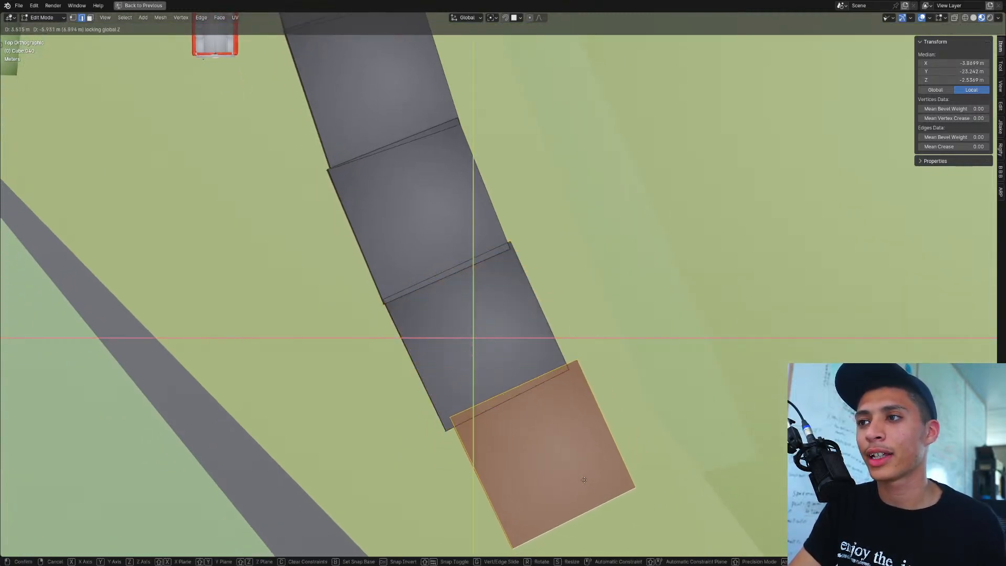
click(584, 479)
Step: Rotate the new end block 2.16° about Z and move it about -0.2 m in X, -0.16 m in Y and -0.14 m in Z
key(r)
click(625, 367)
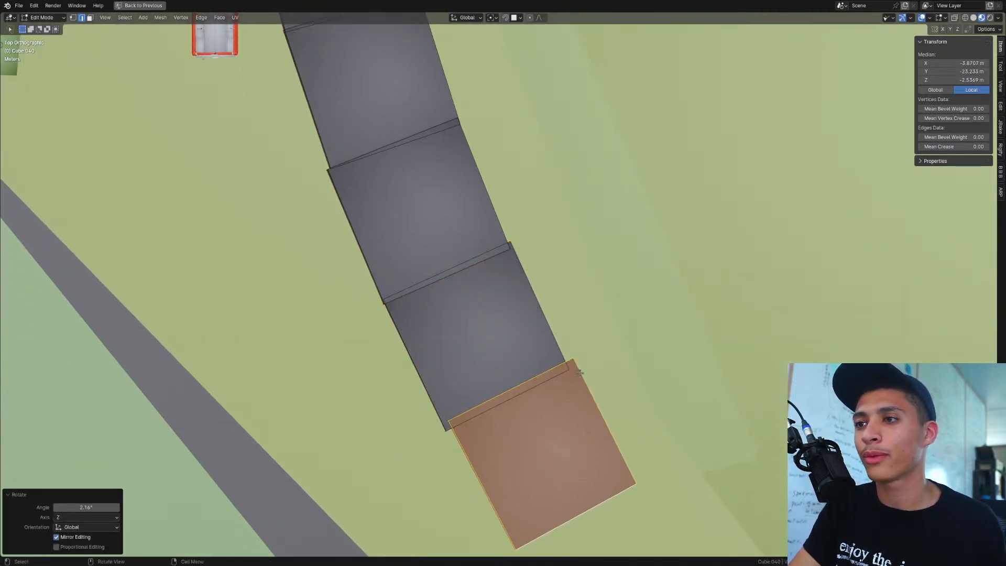
key(g)
click(534, 359)
middle_drag(534, 359, 570, 398)
key(g)
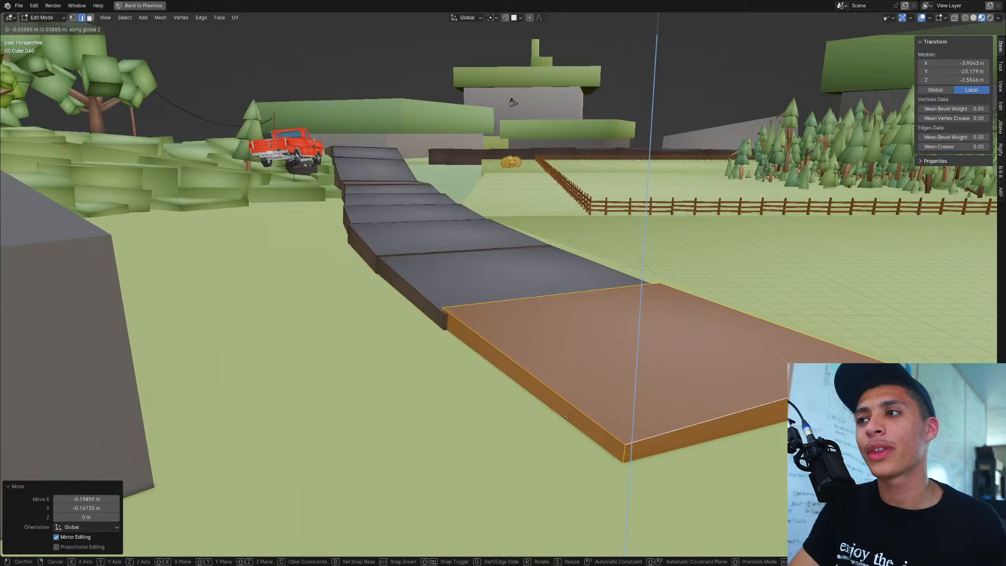
click(602, 428)
Step: Duplicate the end block horizontally, placing the copy about 3.56 m in X and -6.22 m in Y from it
key(KP_7)
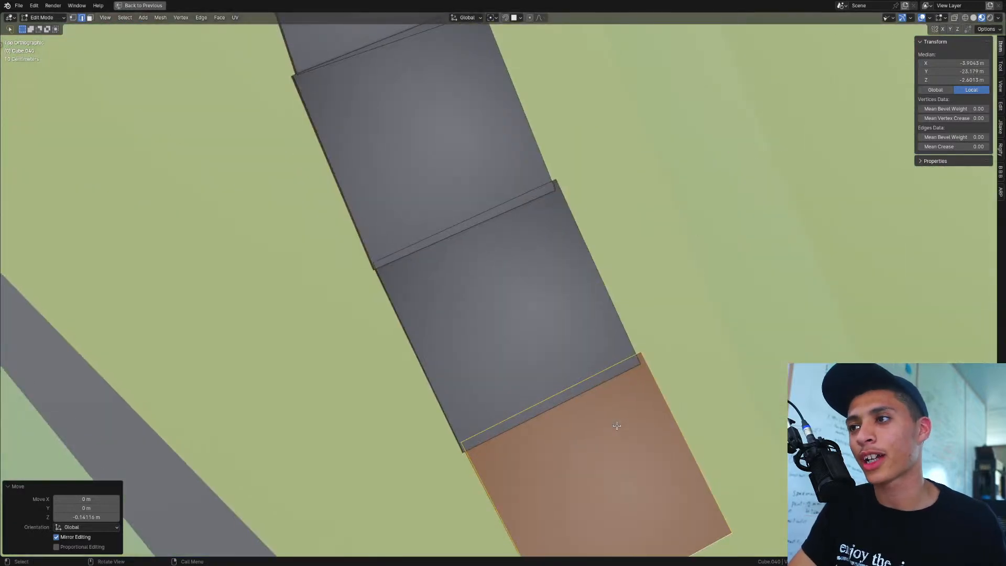
key(g)
key(shift+z)
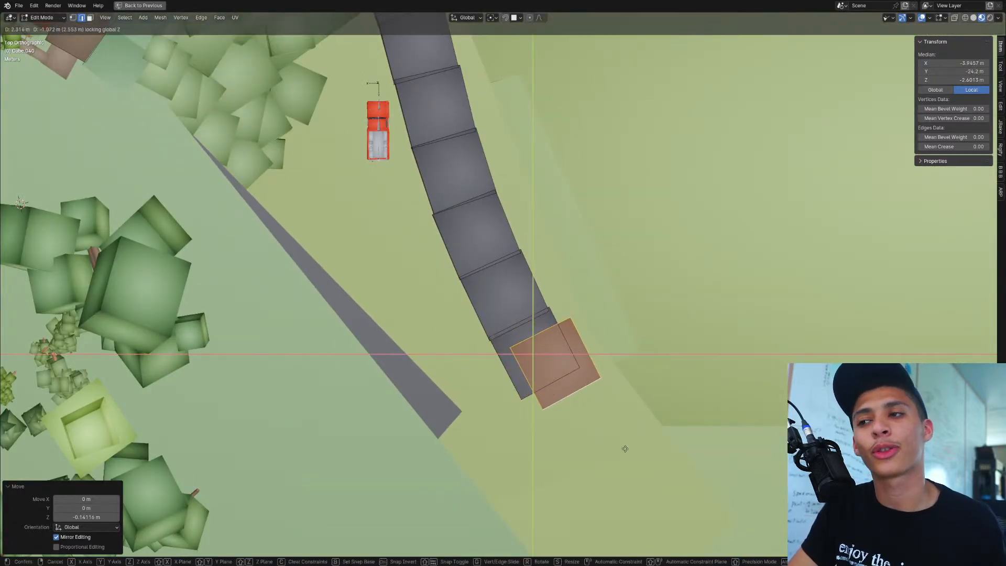
click(628, 492)
Step: Rotate the newest end block to follow the curve and flatten its top face by scaling it to 0 in Z
middle_drag(628, 492, 571, 435)
key(r)
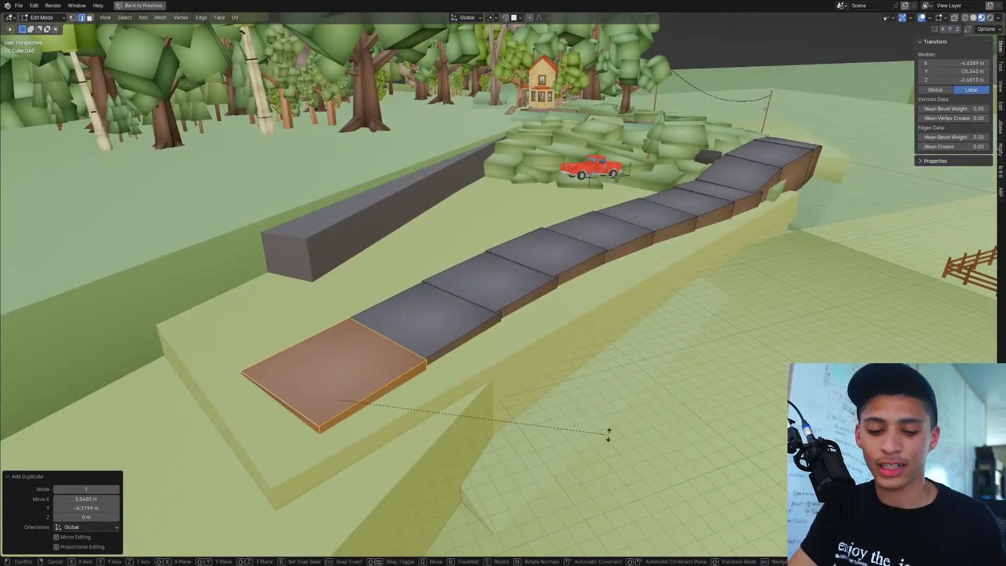
key(z)
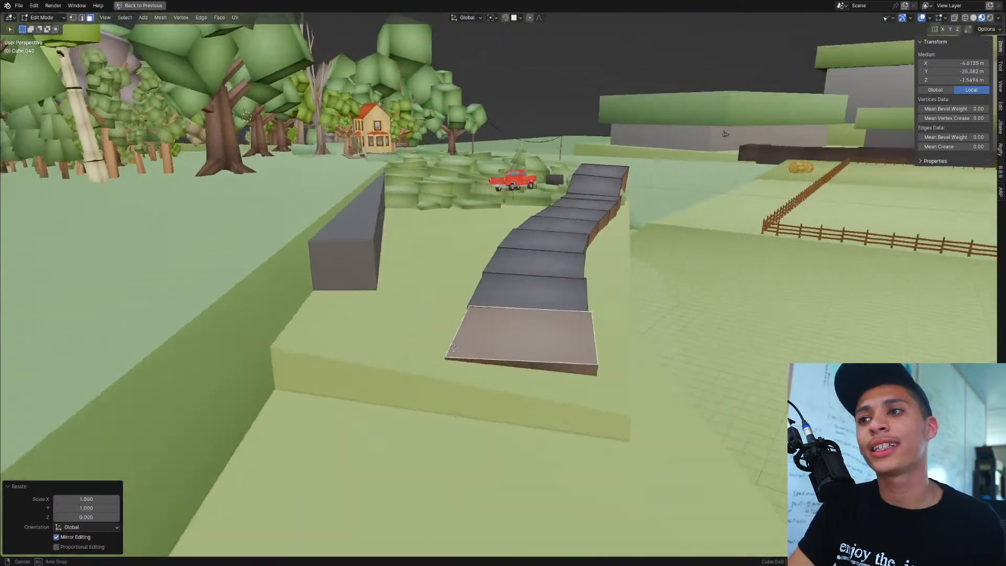
middle_drag(481, 413, 488, 414)
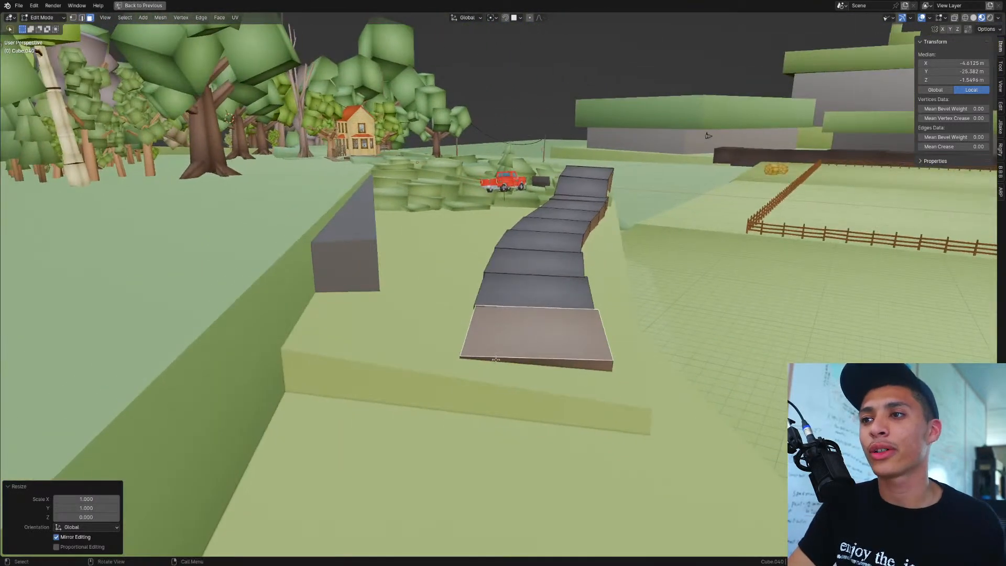
Step: Raise the outer top edge of the road's last block slightly along the Z axis
scroll(488, 414, up, 4)
key(2)
click(482, 424)
key(g)
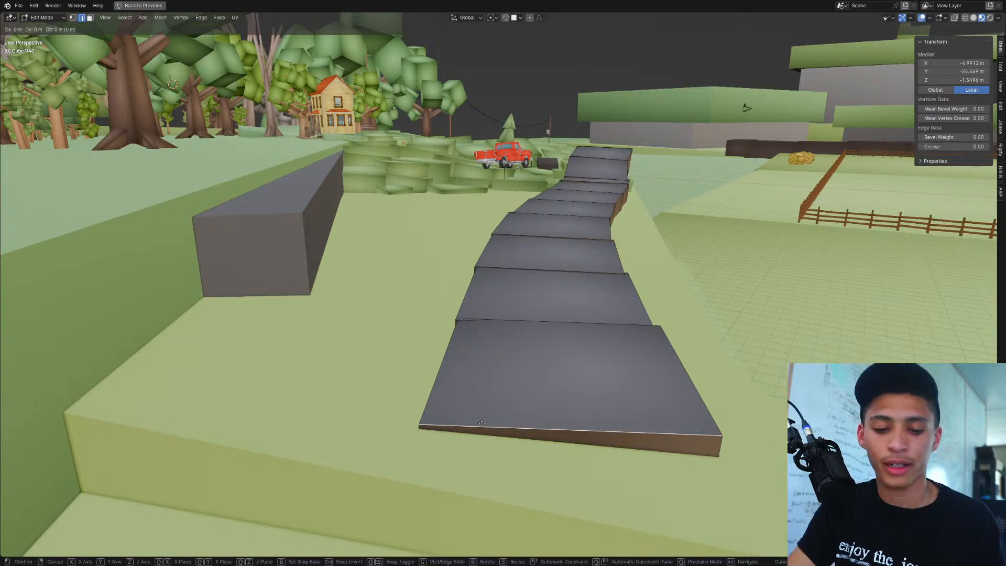
key(z)
click(466, 368)
Step: Lower the last block's inner top edge along Z at the seam with its neighbouring block, and leave mesh editing
middle_drag(466, 369, 641, 399)
click(641, 399)
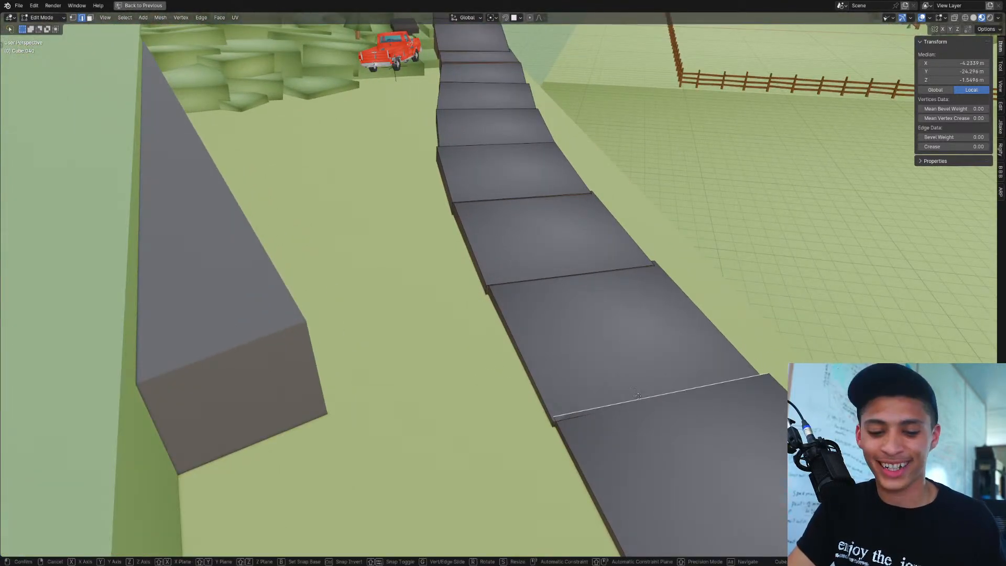
key(g)
key(z)
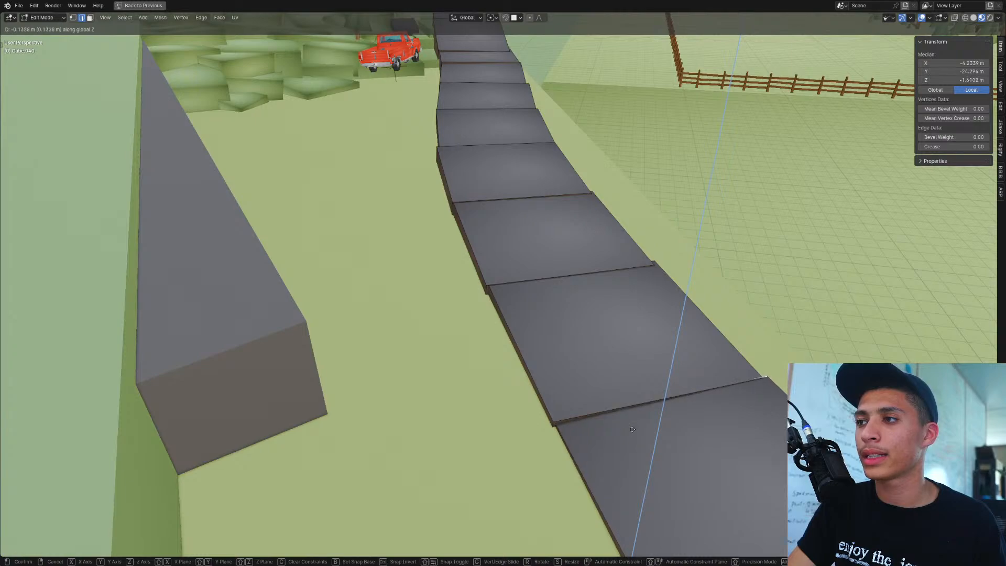
click(624, 440)
key(Tab)
Step: Walk through the scene to examine the extended road, the truck, the roadside wall and the surrounding trees
scroll(540, 364, down, 3)
middle_drag(532, 362, 382, 353)
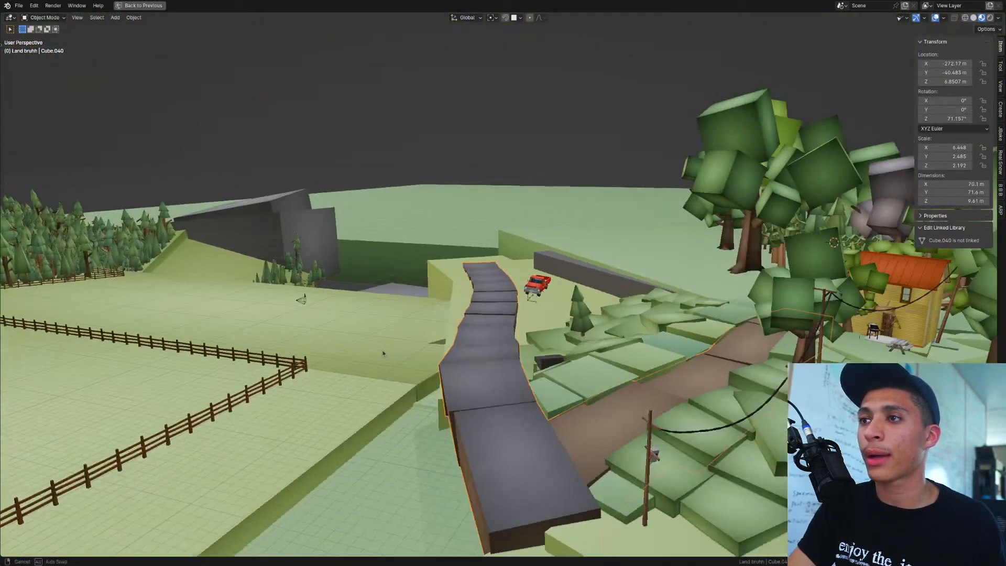
key(shift+grave)
key(q)
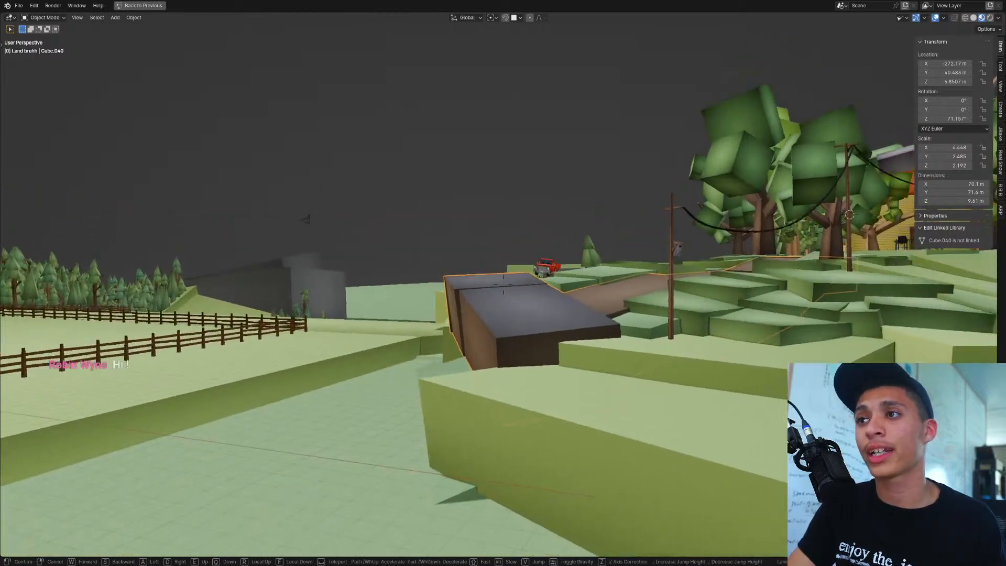
key(w)
key(w)
key(d)
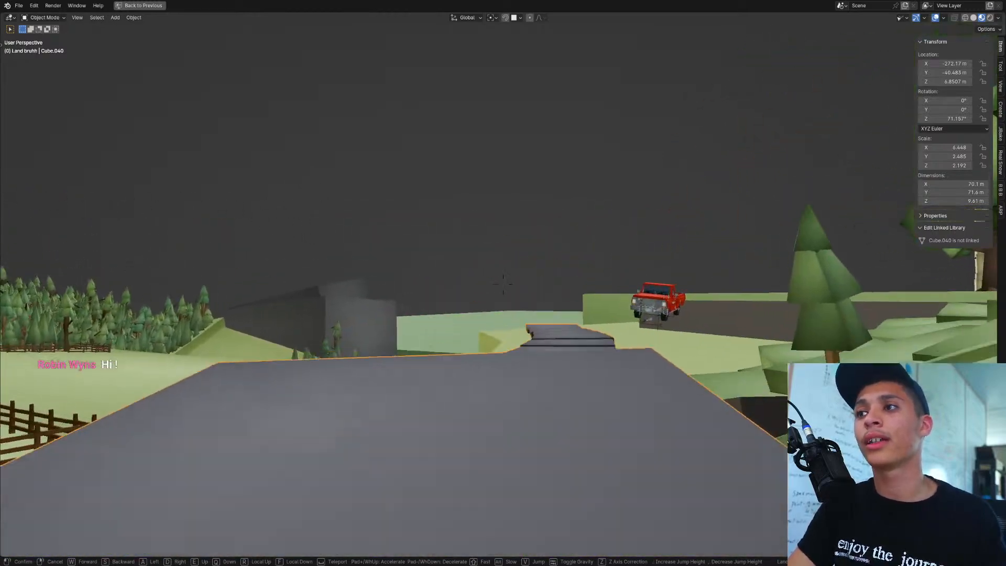
key(w)
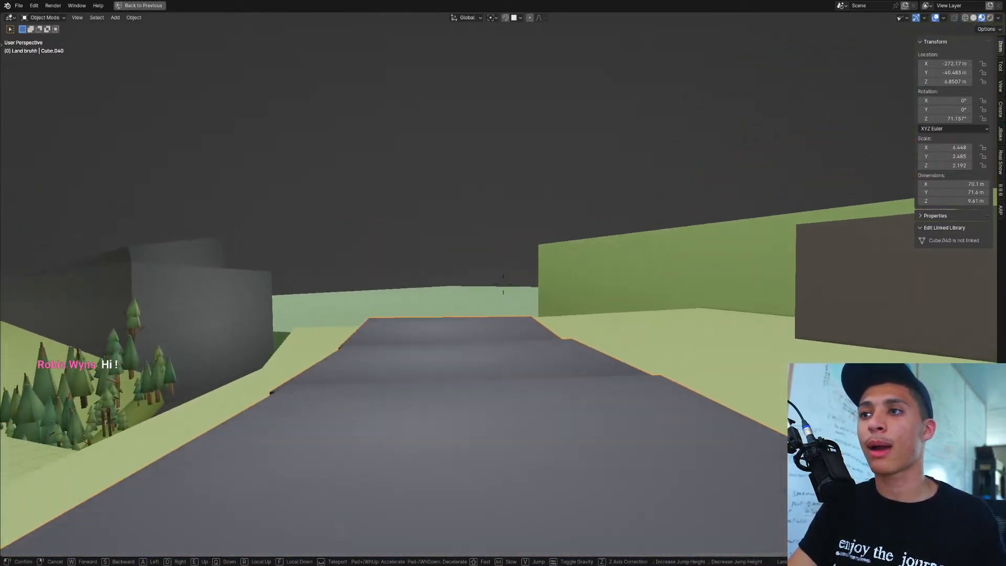
key(w)
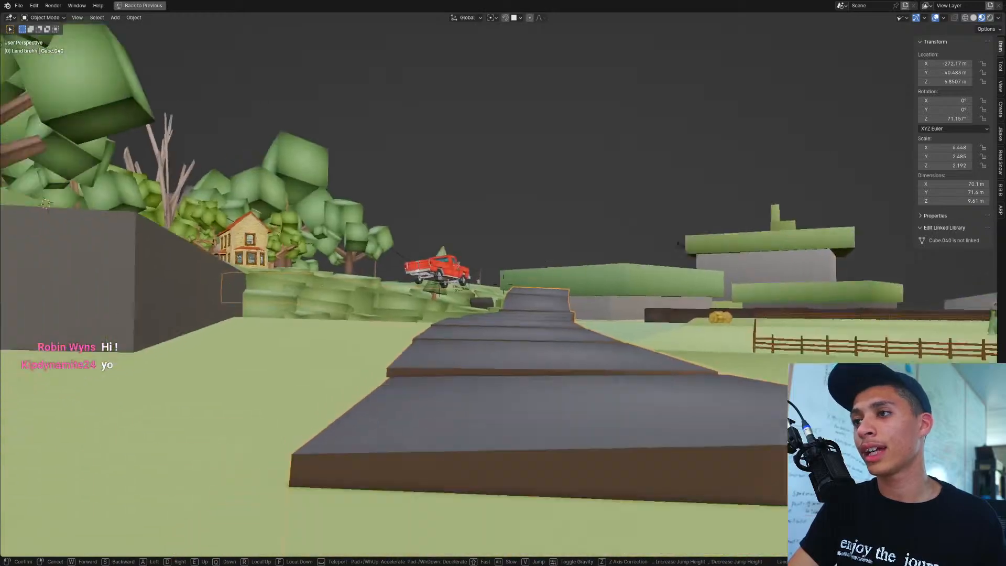
key(s)
key(s)
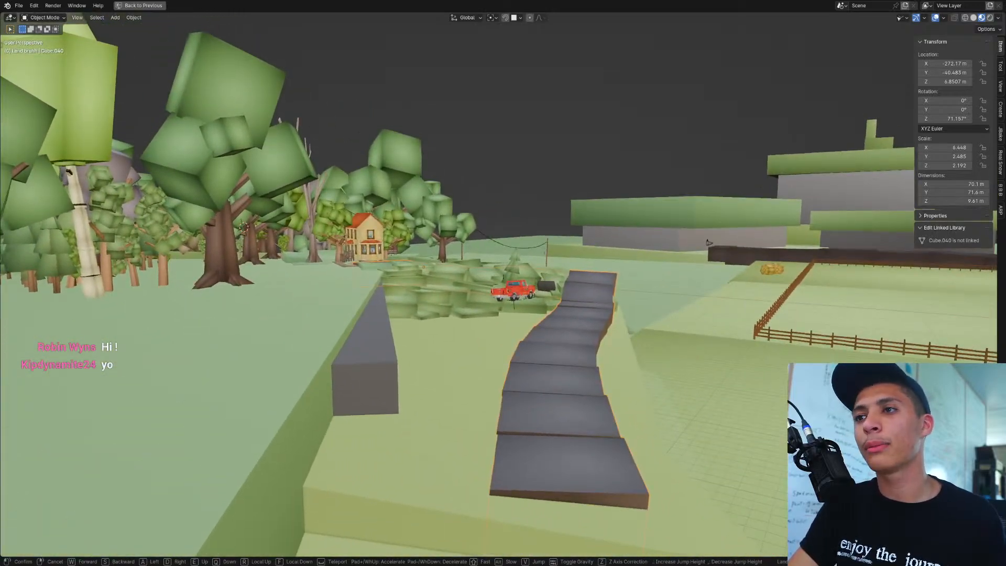
key(d)
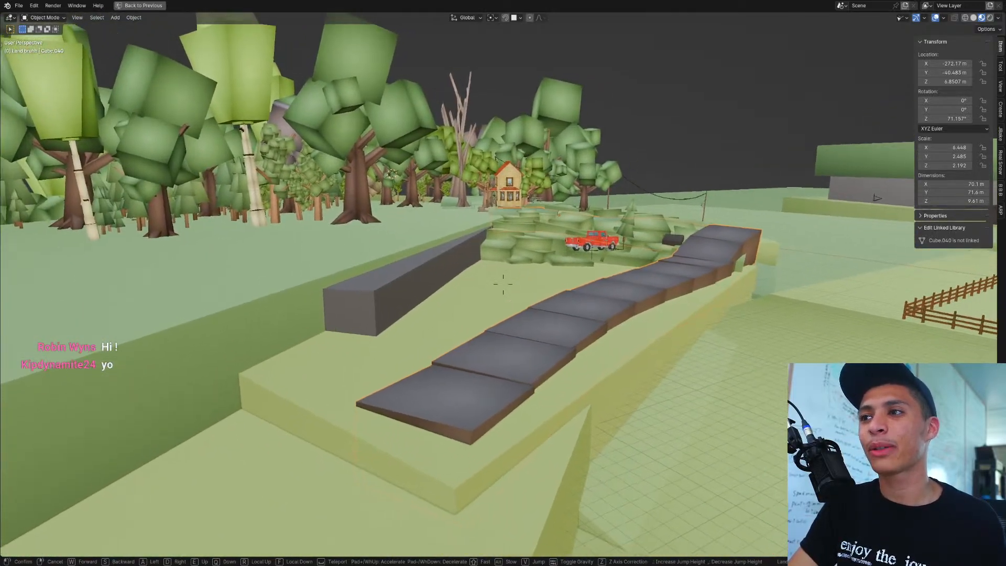
key(w)
key(w)
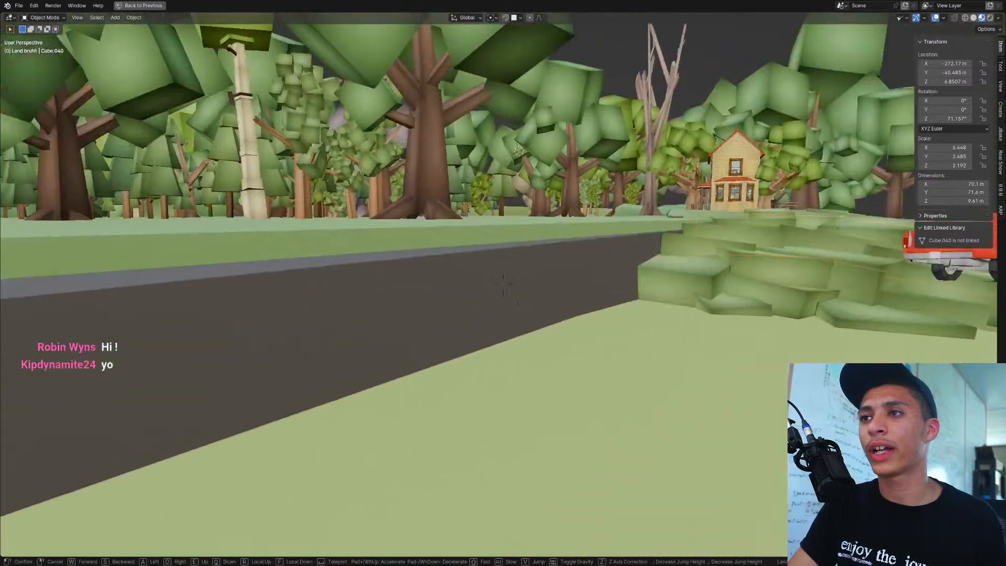
key(s)
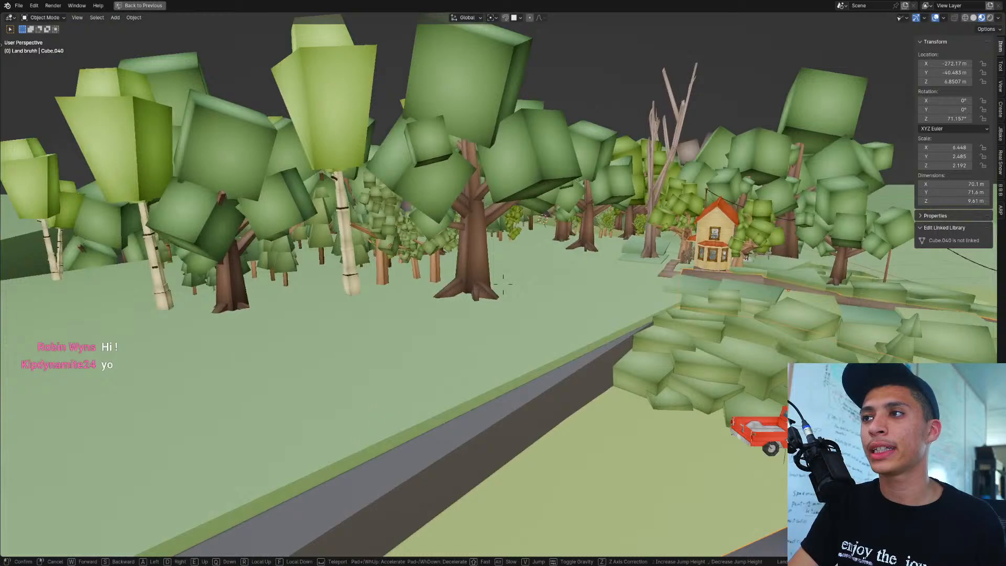
key(Escape)
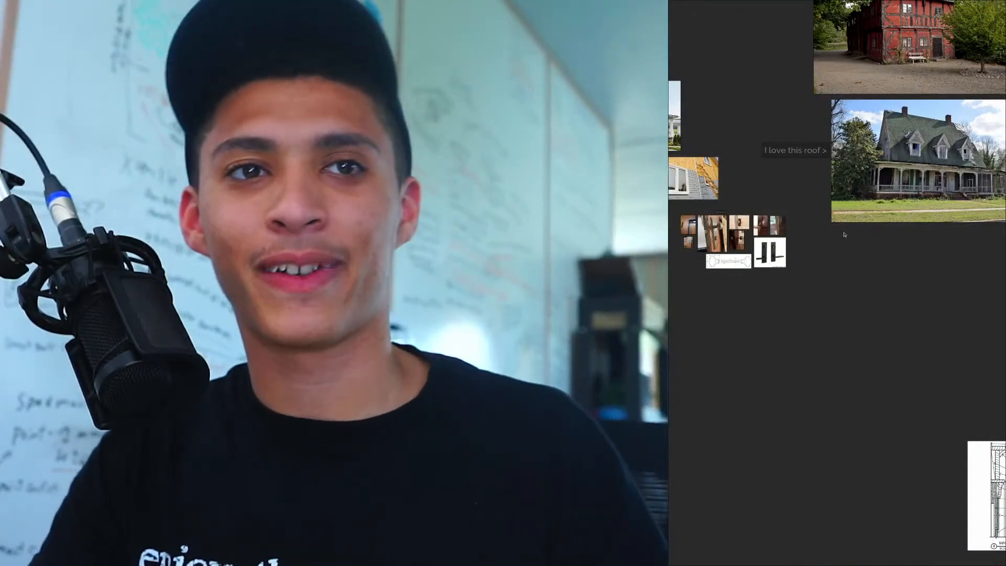
Step: Examine the old house exterior and interior pictures on the reference image board
scroll(829, 257, down, 3)
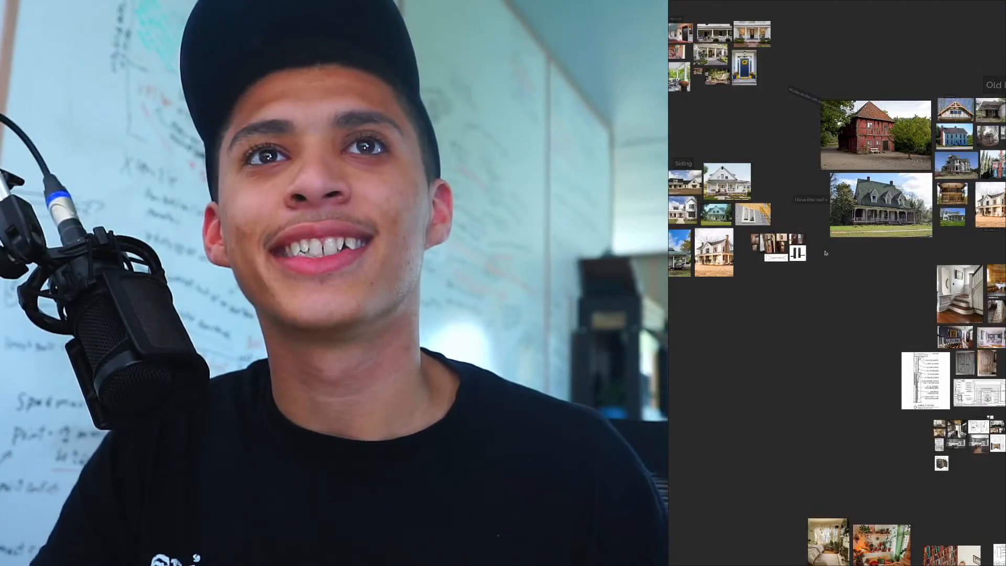
middle_drag(970, 233, 746, 271)
scroll(769, 260, up, 3)
scroll(769, 261, down, 5)
scroll(857, 241, up, 4)
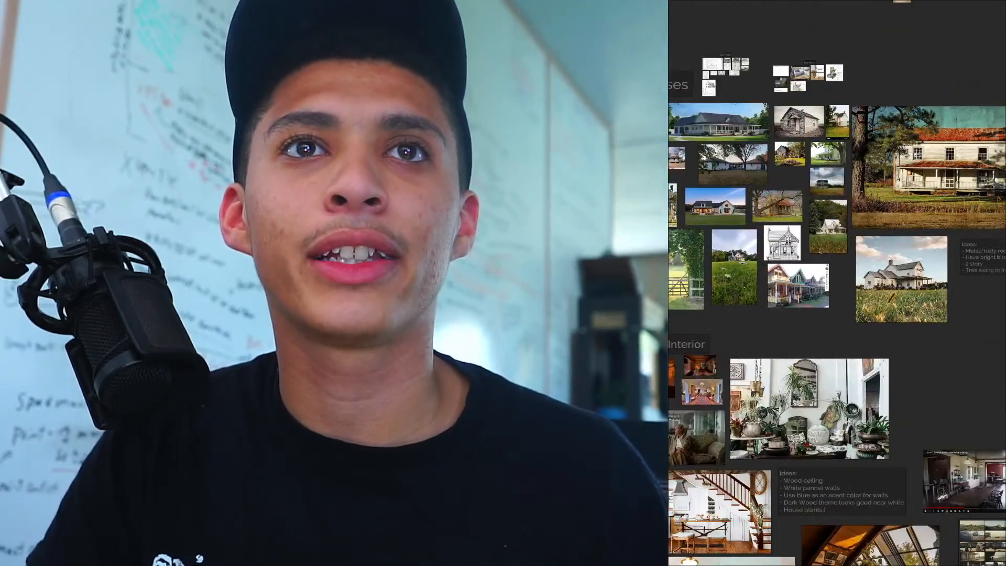
scroll(814, 243, up, 5)
scroll(750, 260, up, 4)
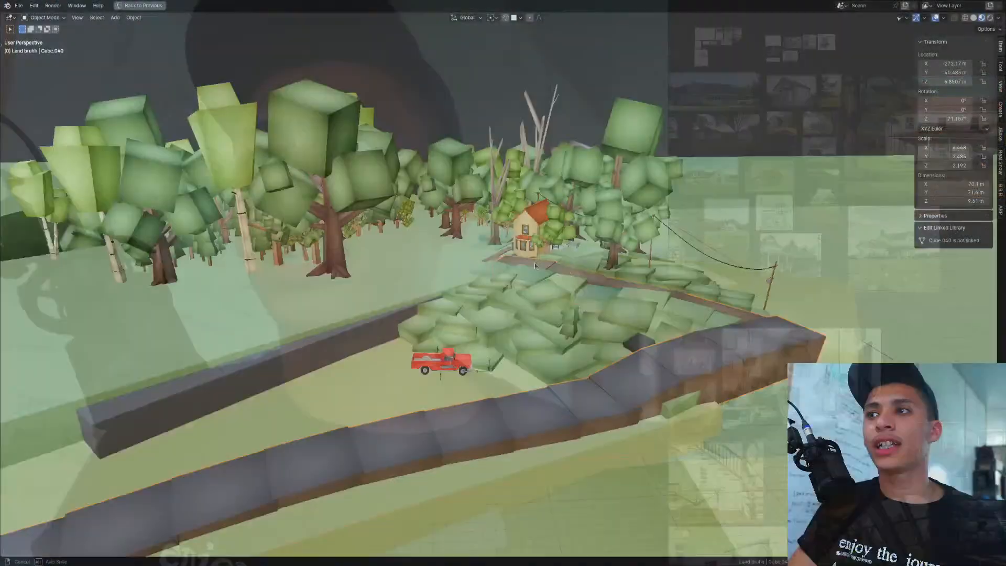
Step: Return to Blender and examine the yellow house and the trees around it from several angles
middle_drag(535, 262, 491, 180)
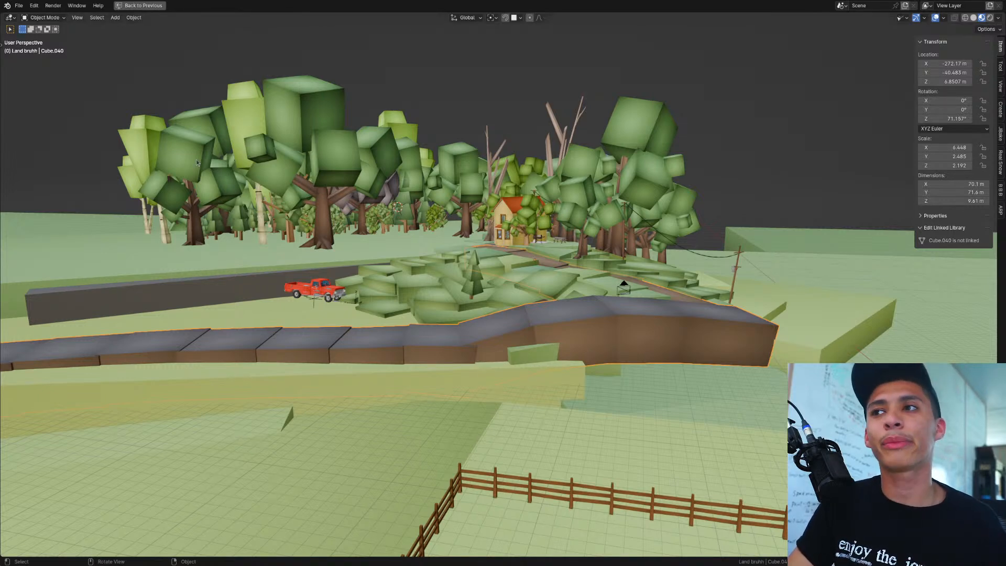
scroll(500, 201, up, 5)
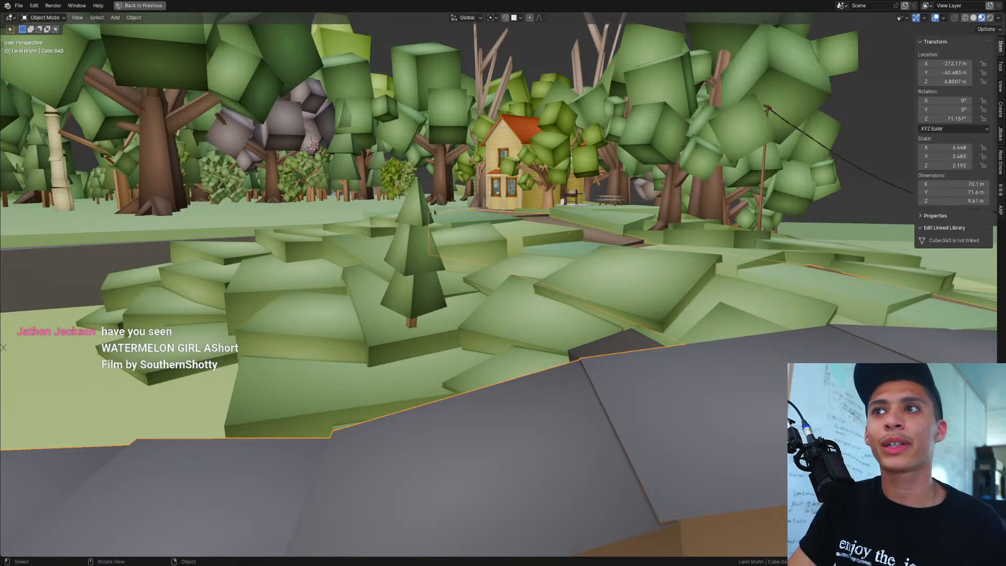
middle_drag(433, 209, 386, 258)
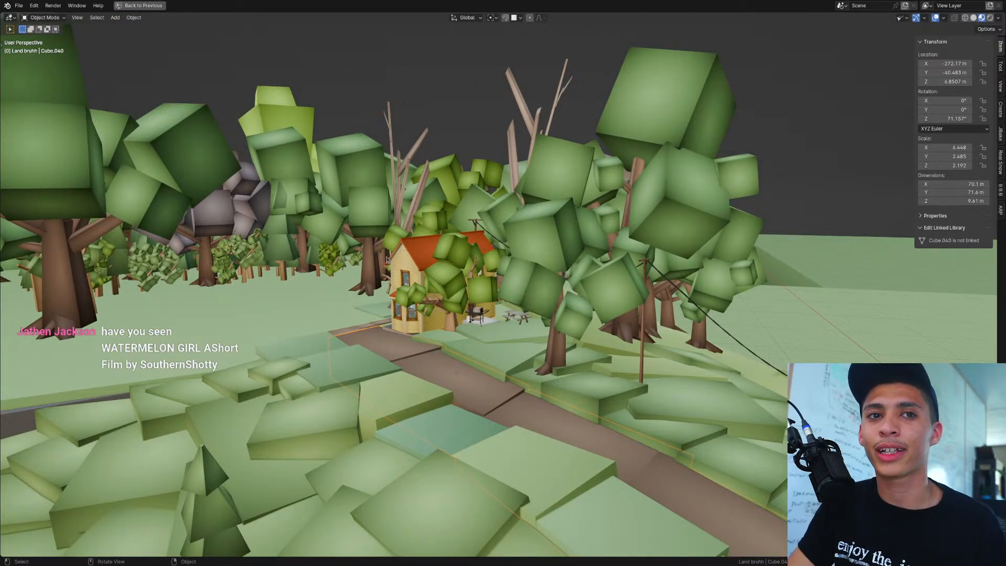
middle_drag(442, 229, 469, 242)
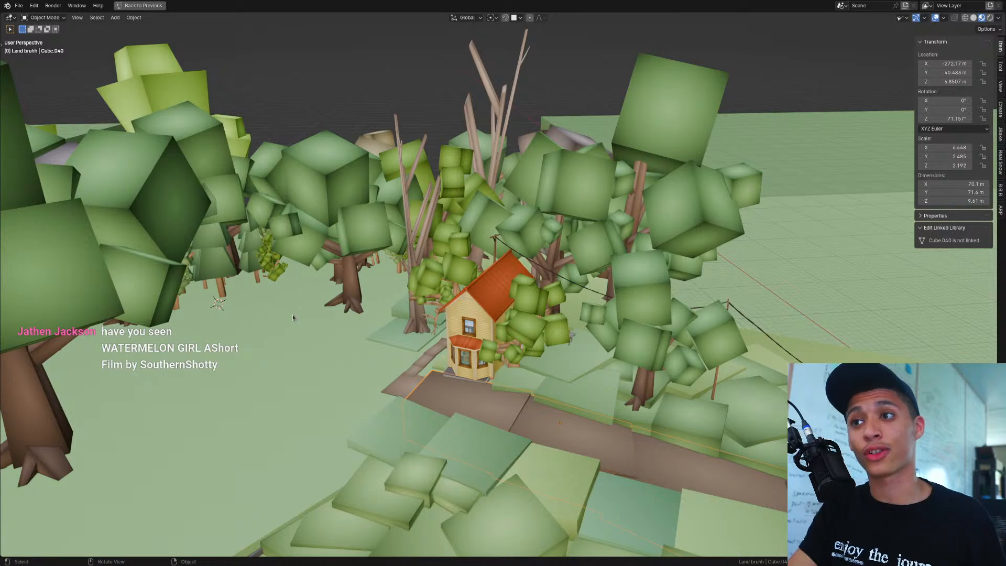
scroll(444, 273, up, 4)
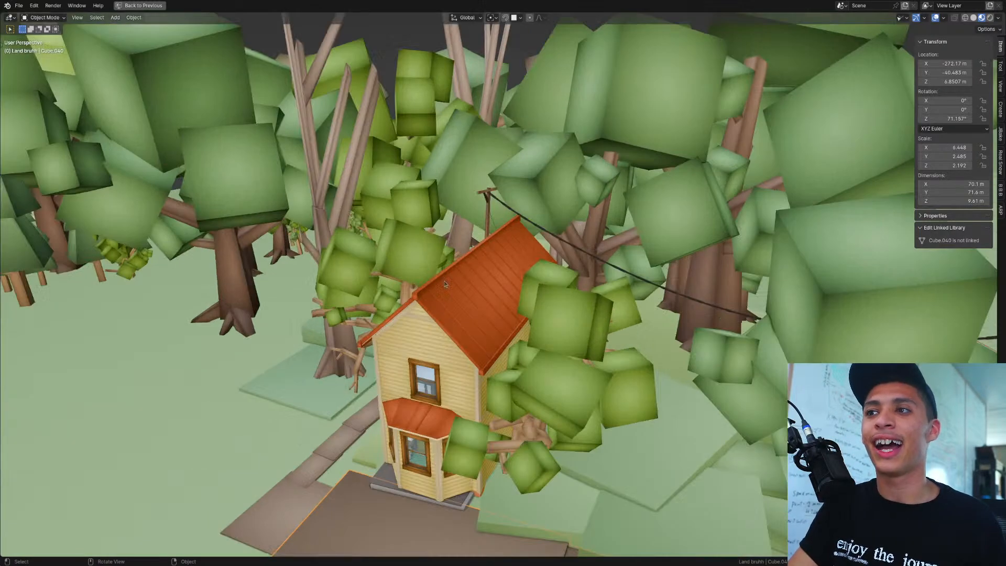
scroll(420, 255, down, 3)
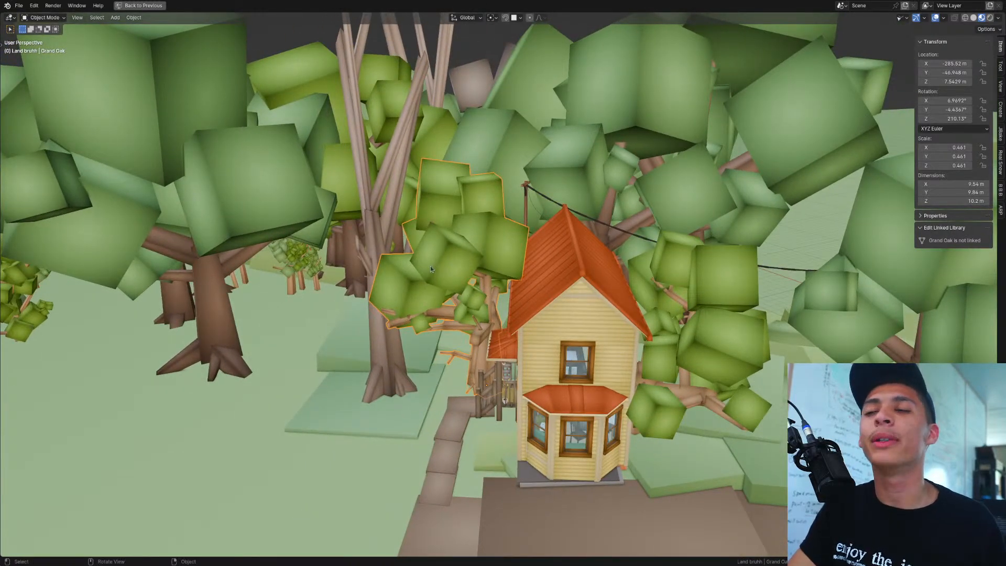
middle_drag(429, 265, 446, 251)
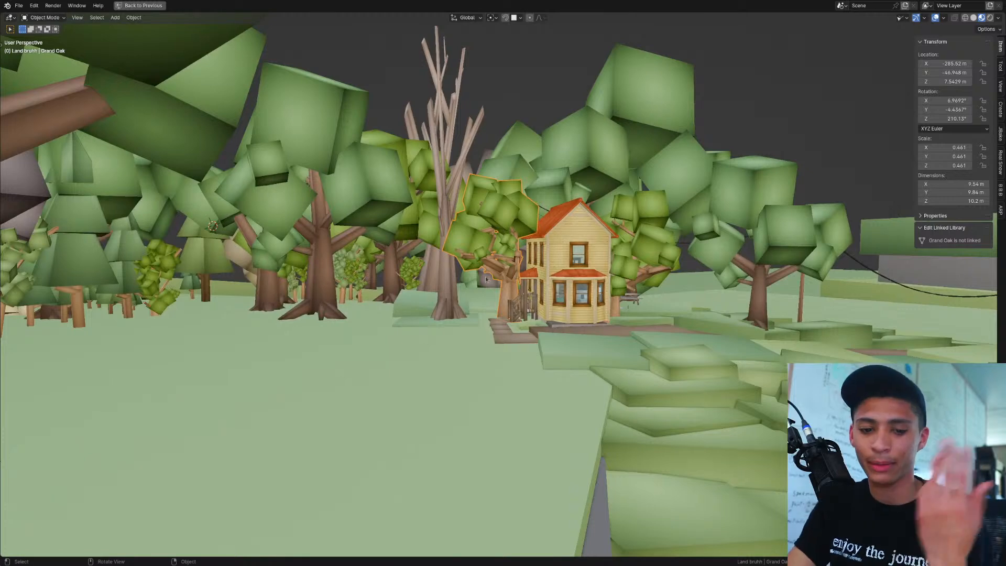
Step: Try to enlarge the leafy oak beside the house, and select the dead oak next to it
key(s)
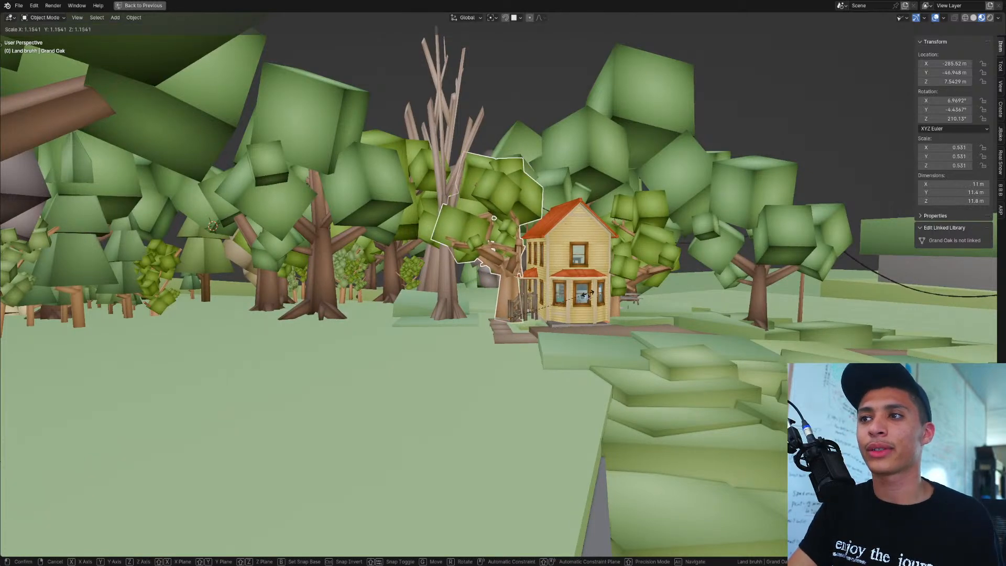
key(Escape)
click(444, 282)
scroll(444, 283, down, 3)
middle_drag(485, 281, 426, 297)
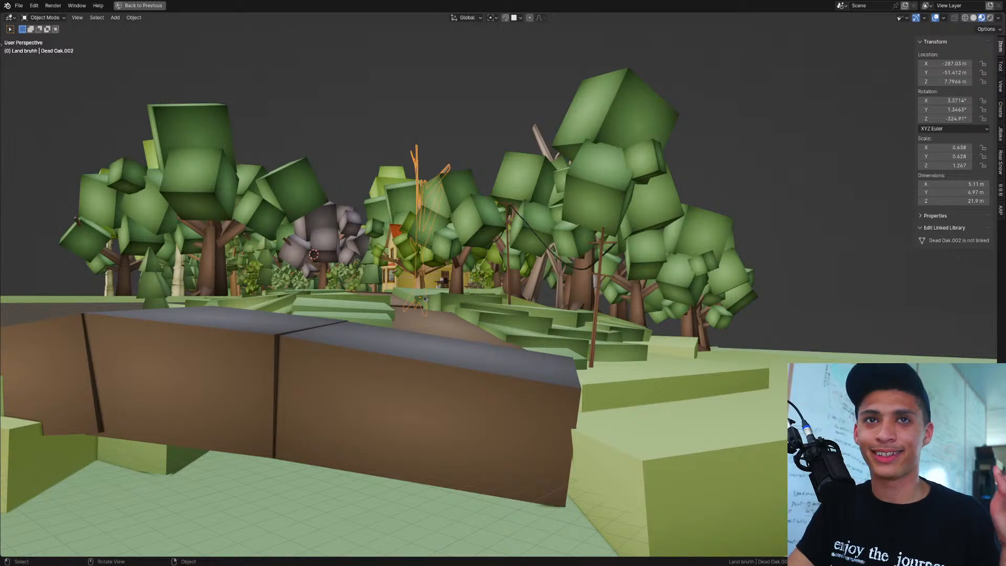
Step: Enlarge the selected dead oak beside the yellow house by scaling it uniformly
scroll(418, 305, up, 4)
middle_drag(418, 301, 476, 311)
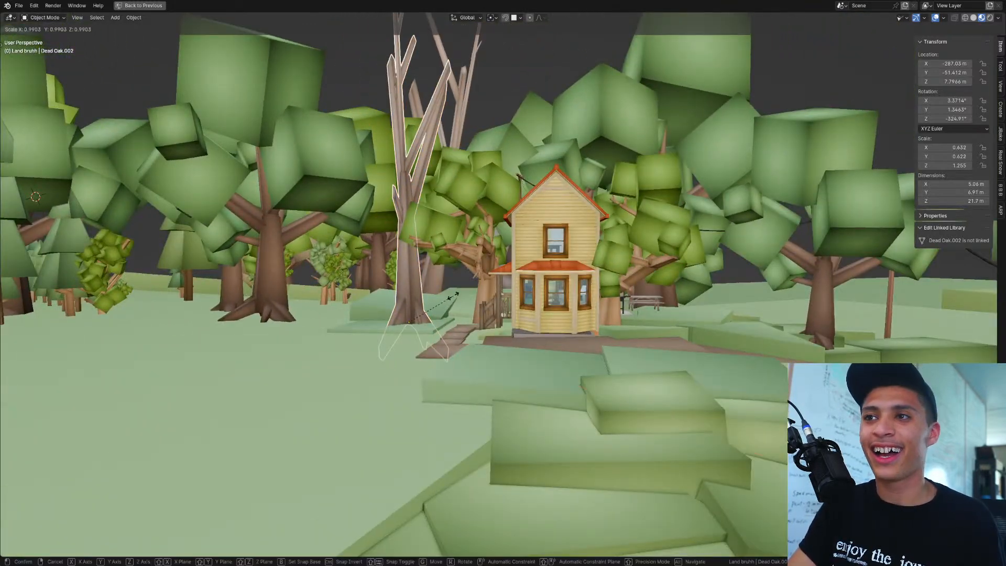
key(s)
key(shift+z)
right_click(463, 293)
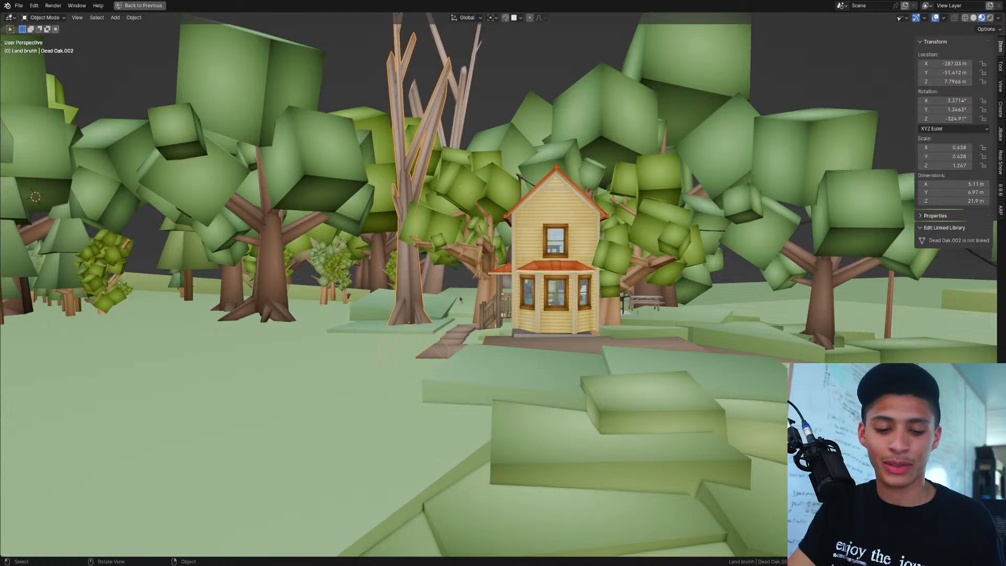
key(s)
click(472, 268)
scroll(433, 280, down, 4)
Step: Try scaling the leafy oak next to the dead oak by 1.882, inspect its trunk up close, and undo the scaling
click(323, 260)
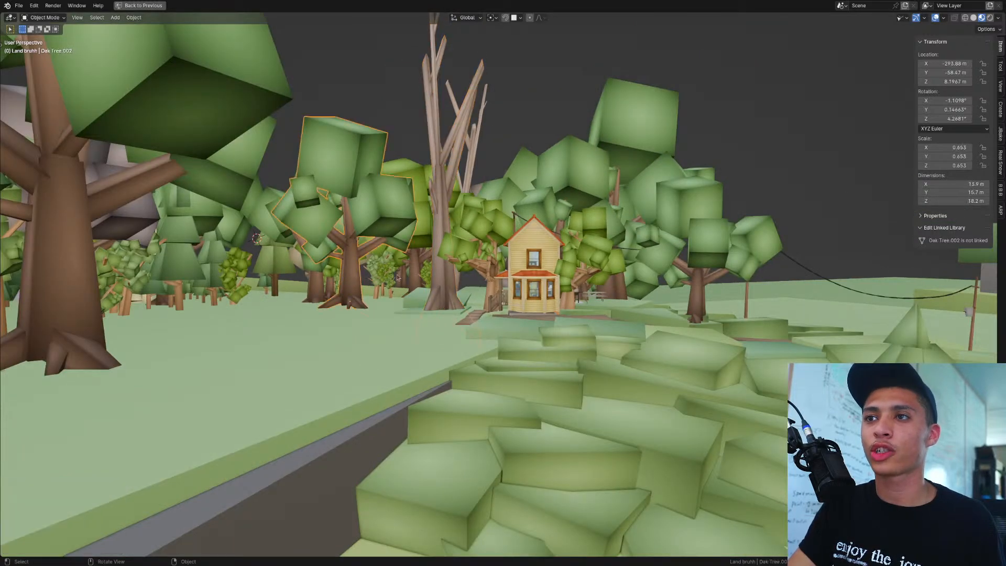
scroll(398, 279, down, 4)
middle_drag(465, 278, 434, 286)
key(s)
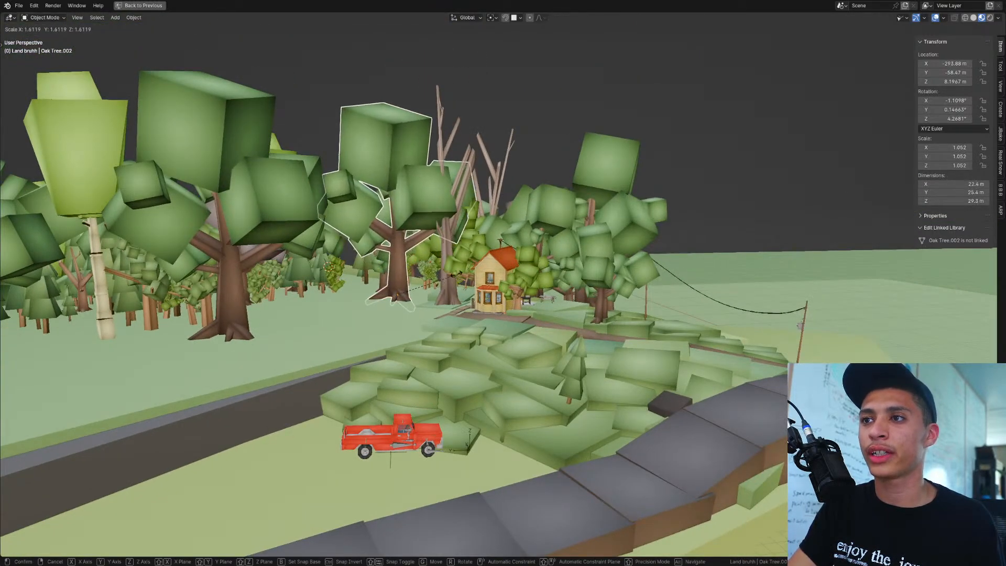
click(464, 268)
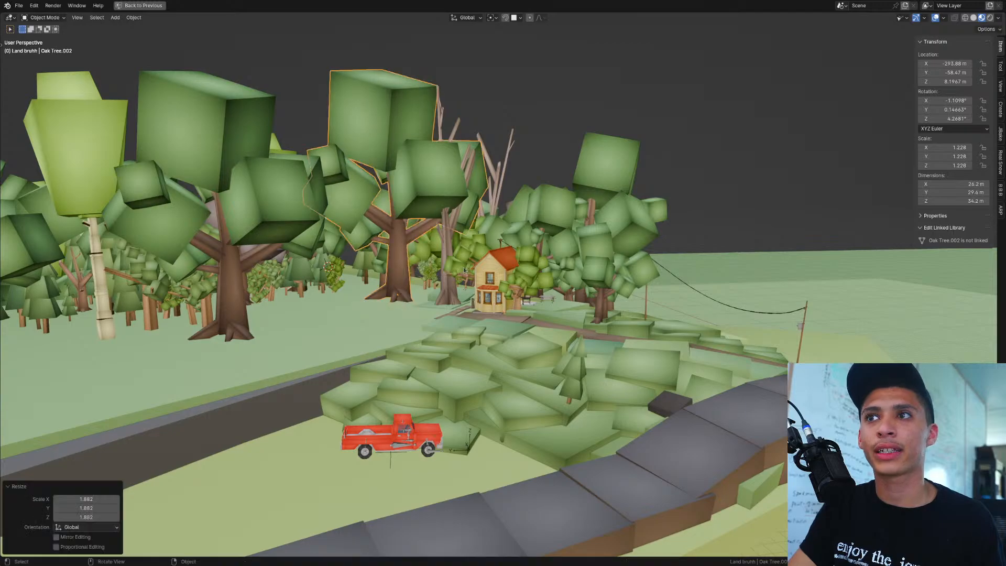
mouse_move(463, 271)
middle_down()
mouse_move(446, 290)
mouse_move(443, 255)
mouse_move(465, 280)
middle_up()
key(shift+grave)
key(w)
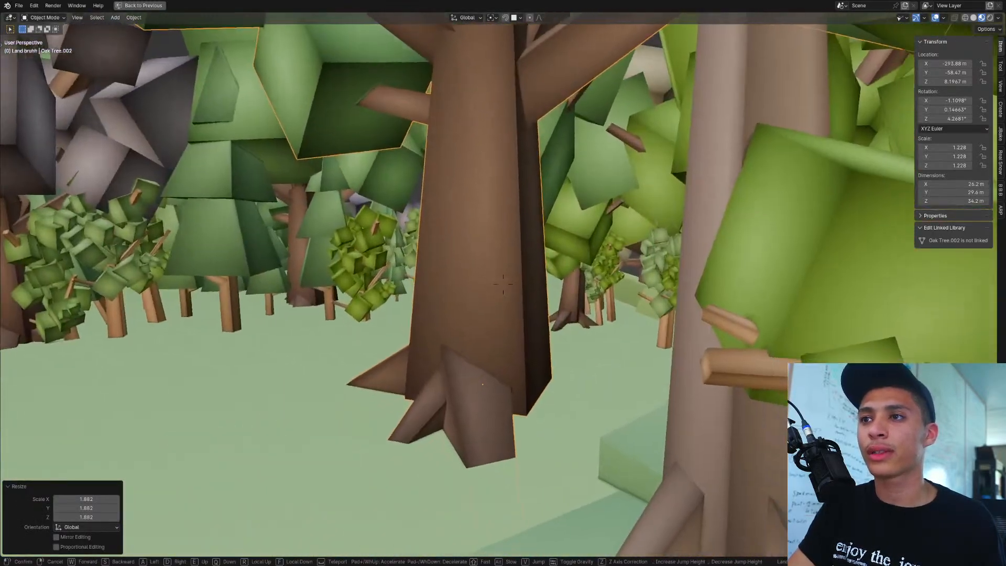
key(Escape)
key(ctrl+z)
Step: Open the leafy oak's mesh for editing and isolate it in local view
scroll(380, 303, up, 5)
shift+middle_drag(380, 303, 315, 334)
scroll(315, 334, down, 5)
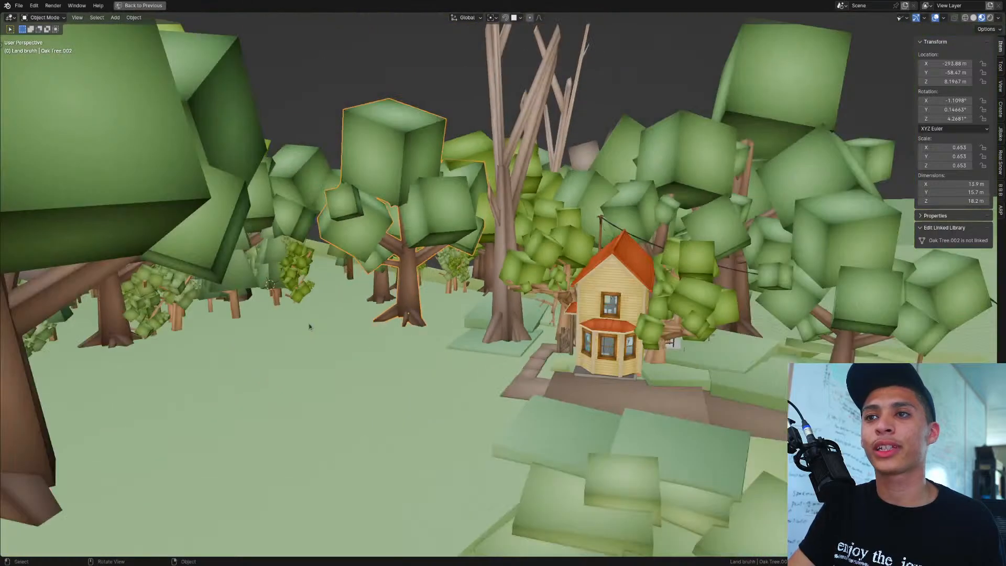
key(Tab)
shift+middle_drag(420, 252, 447, 269)
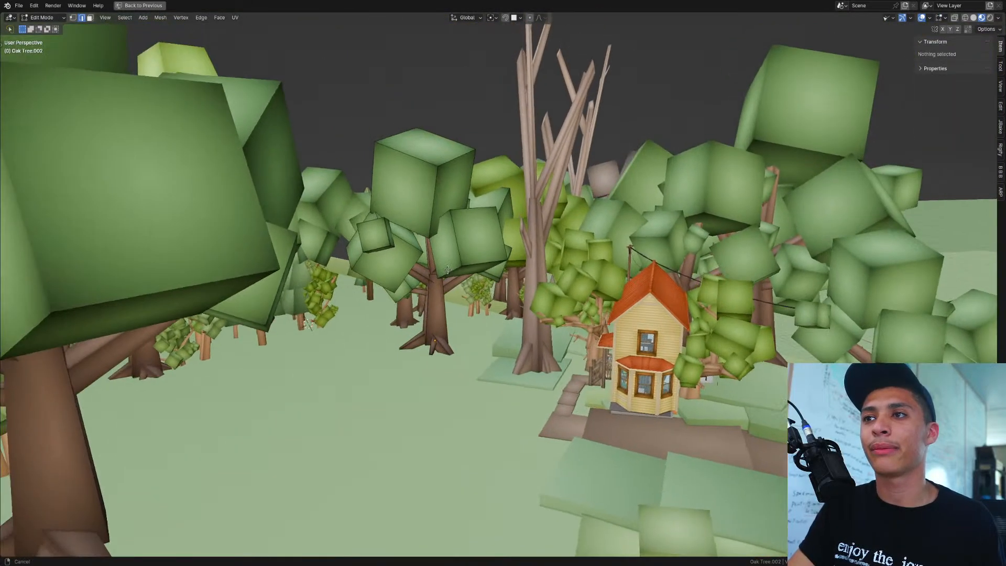
scroll(453, 303, up, 3)
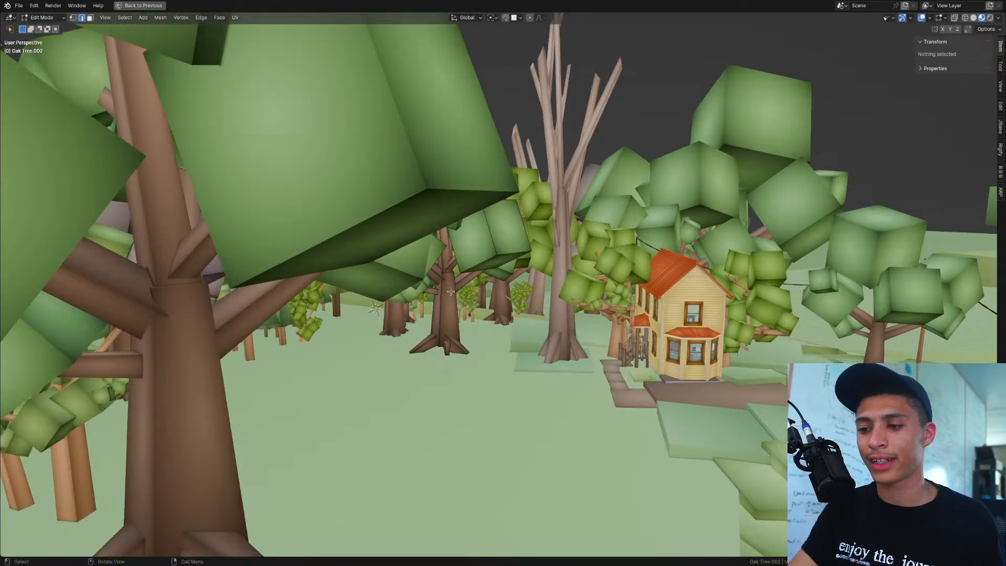
key(KP_Divide)
scroll(451, 288, down, 4)
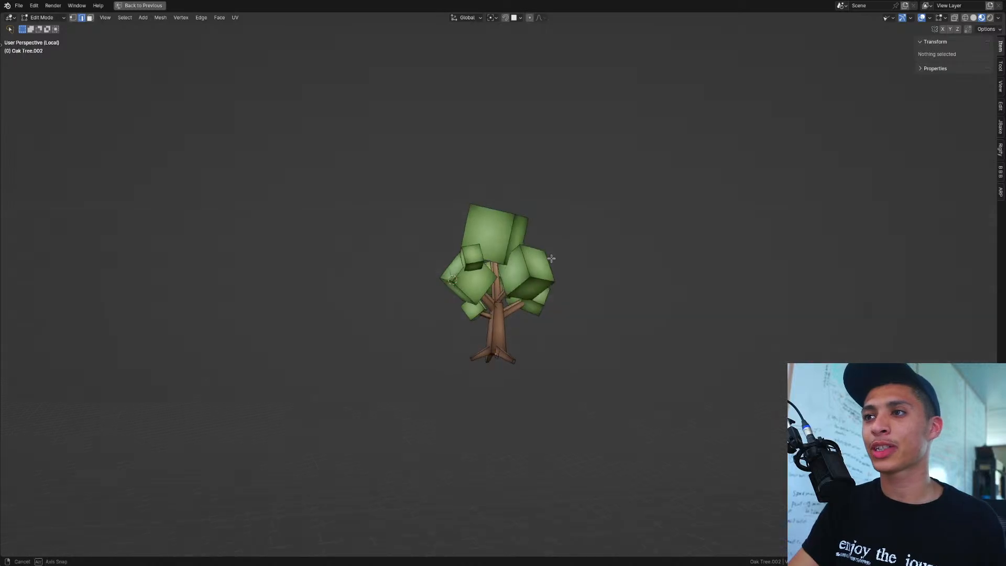
middle_drag(440, 283, 473, 288)
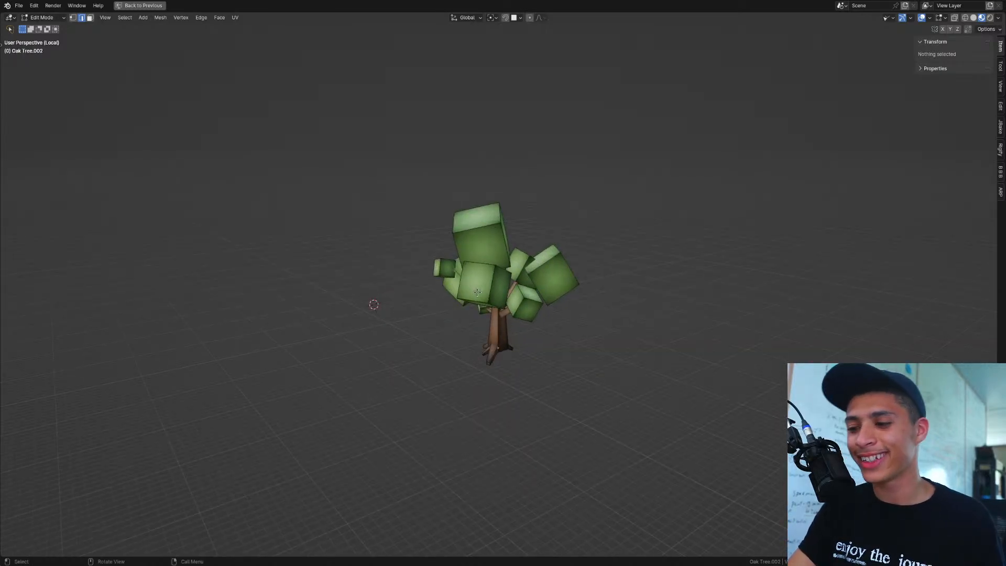
Step: Select the oak's linked trunk, branches and foliage above the roots in front wireframe view, and duplicate them 8.3953 m up along Z
key(KP_1)
key(shift+z)
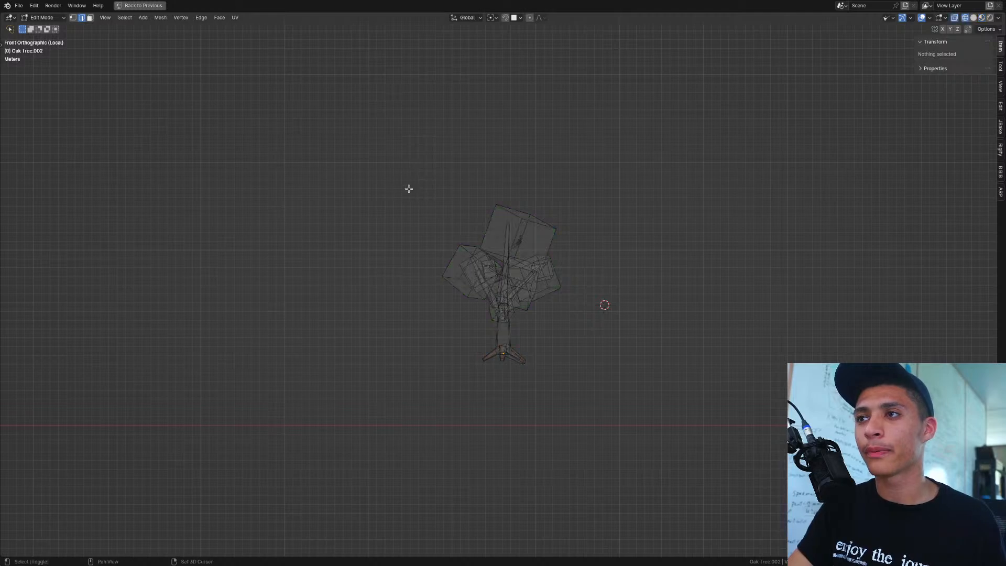
mouse_move(670, 321)
mouse_down()
mouse_move(667, 269)
mouse_move(586, 173)
mouse_up()
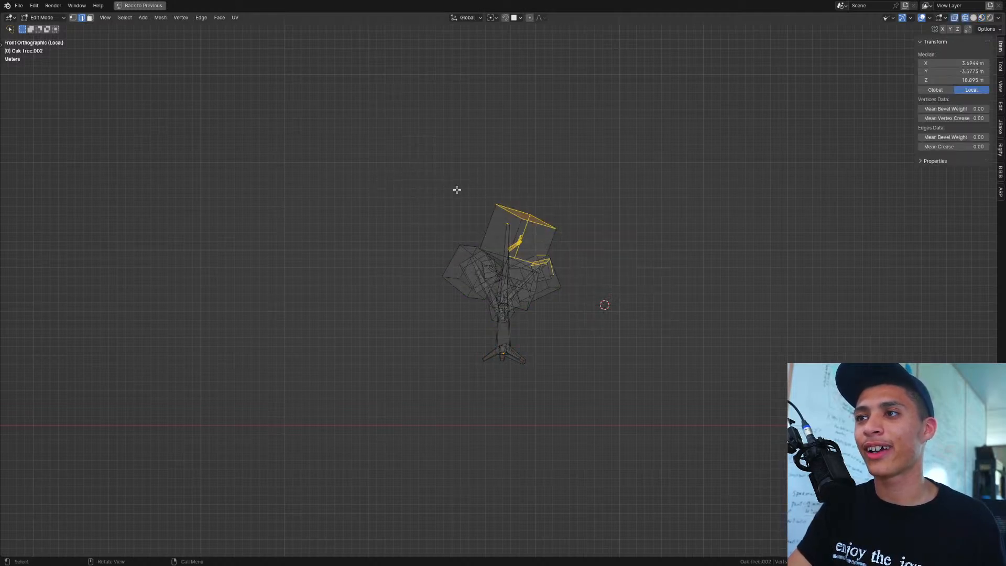
mouse_move(460, 141)
mouse_down()
mouse_move(500, 322)
mouse_move(597, 191)
mouse_move(577, 176)
mouse_up()
key(ctrl+l)
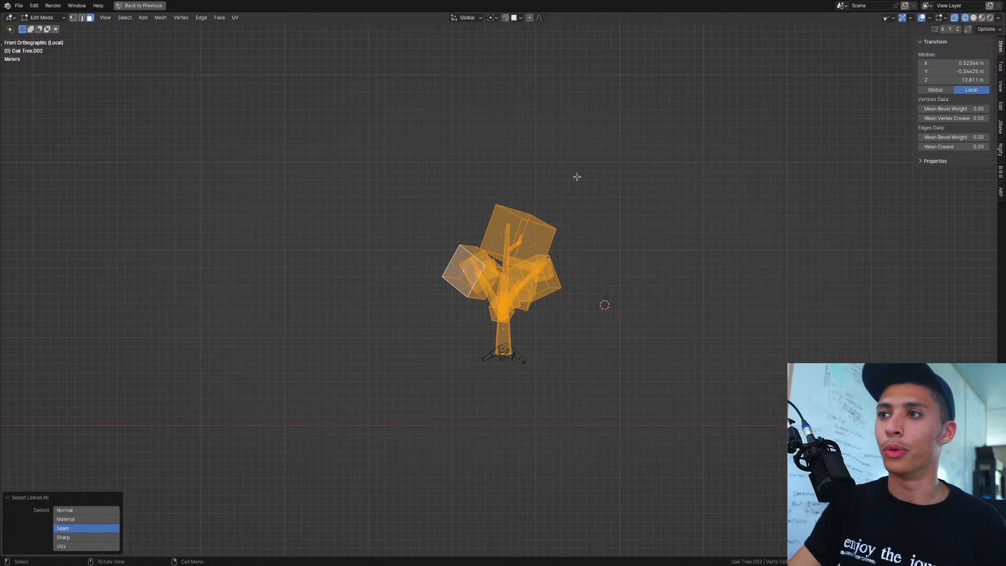
key(shift+d)
key(z)
click(635, 206)
Step: Rotate the duplicated crown about Z, lower it 2.5796 m, and tilt it over the original trunk
key(r)
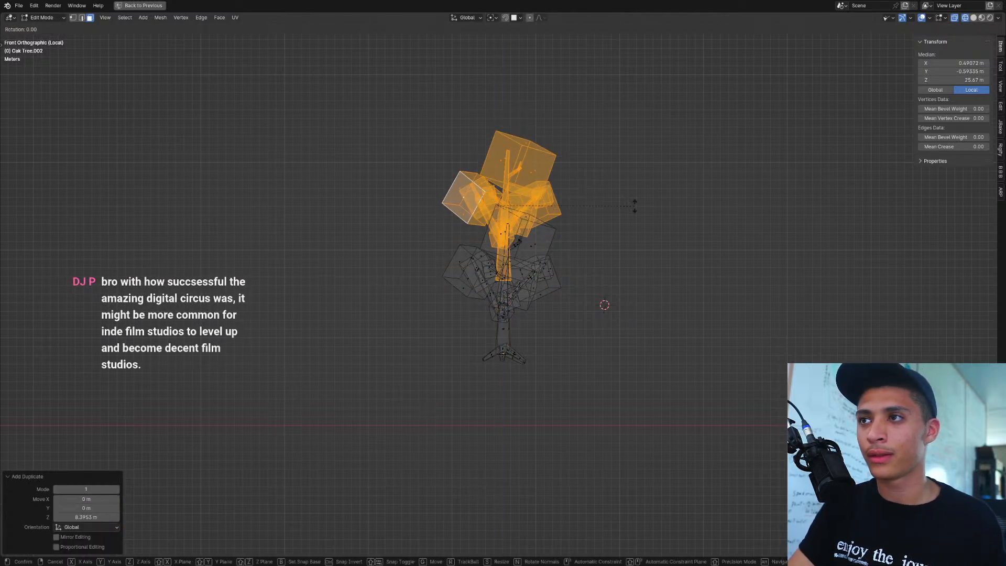
key(z)
click(540, 141)
key(g)
key(z)
click(599, 189)
key(r)
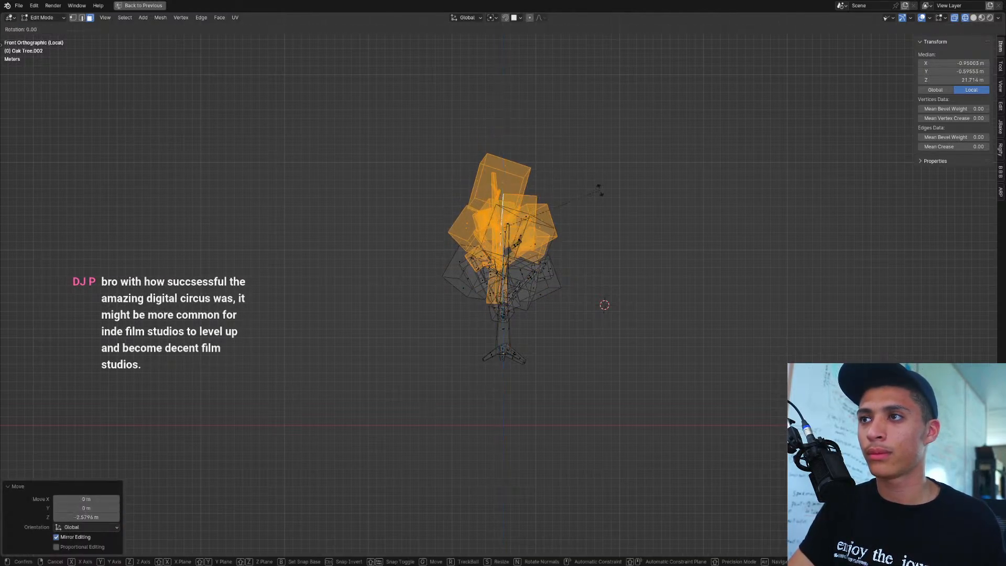
click(590, 178)
Step: Examine the stacked oak in solid shading from below, where the copied trunk meets the original branches
key(shift+z)
key(Tab)
key(shift+z)
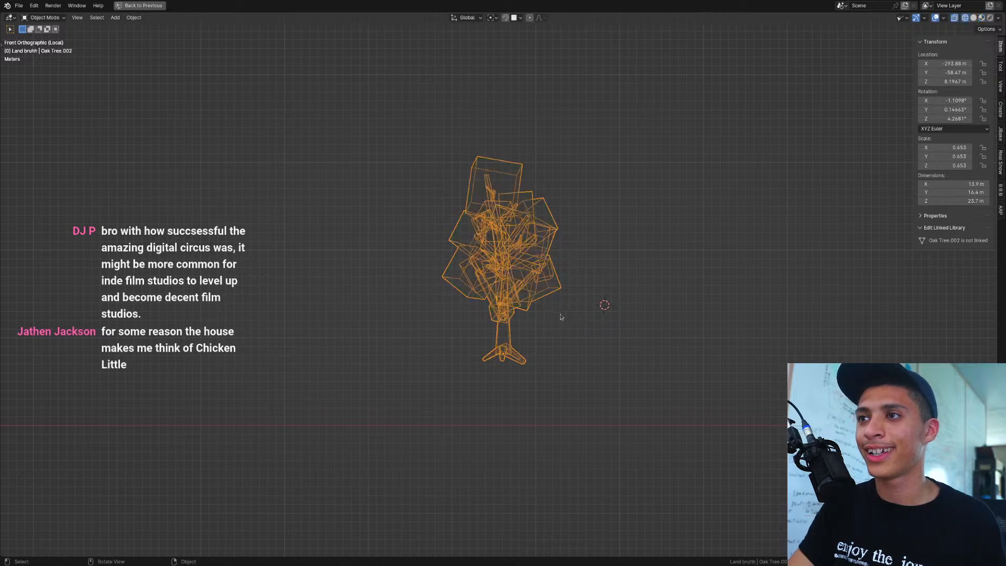
key(shift+z)
mouse_move(570, 323)
middle_down()
mouse_move(483, 341)
mouse_move(433, 332)
mouse_move(639, 330)
mouse_move(628, 320)
mouse_move(652, 339)
mouse_move(593, 345)
mouse_move(560, 285)
mouse_move(576, 348)
mouse_move(545, 372)
mouse_move(498, 388)
mouse_move(470, 350)
middle_up()
scroll(592, 345, up, 5)
scroll(557, 293, up, 3)
key(shift+z)
key(shift+z)
key(space)
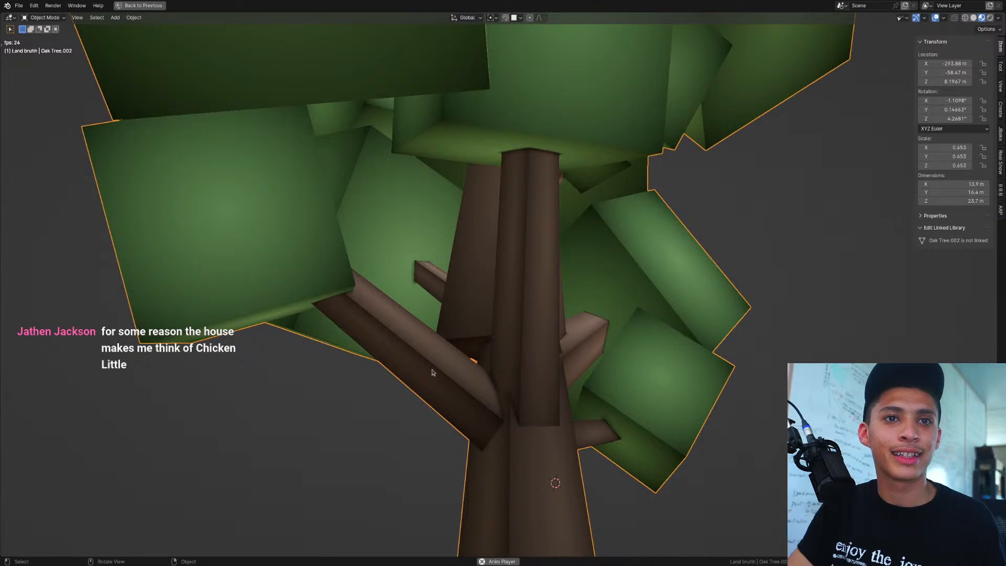
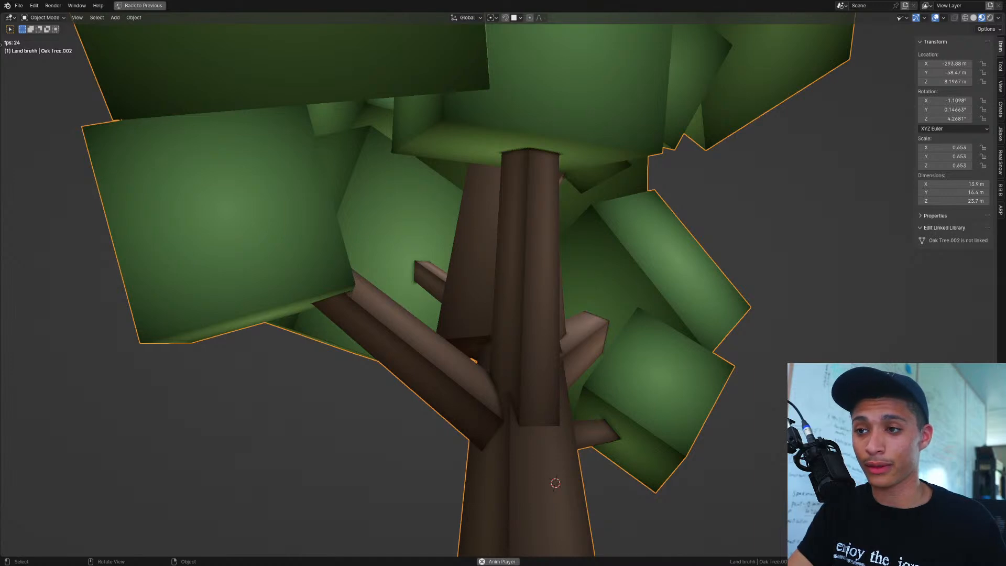
scroll(300, 245, down, 5)
scroll(480, 338, up, 6)
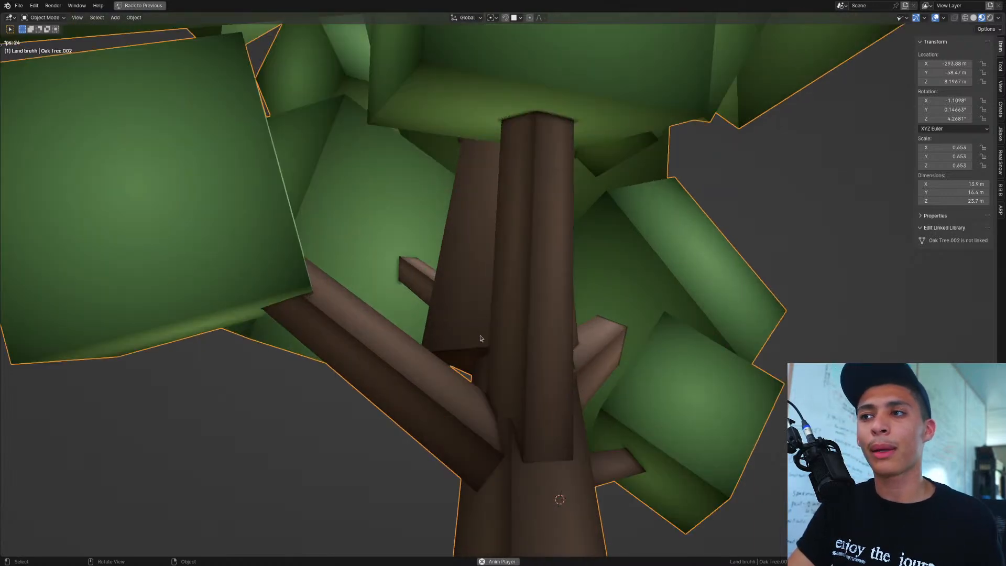
Step: Shrink the copied trunk's exposed bottom face with scale factors of 0.224 and 1.964
key(Tab)
click(474, 356)
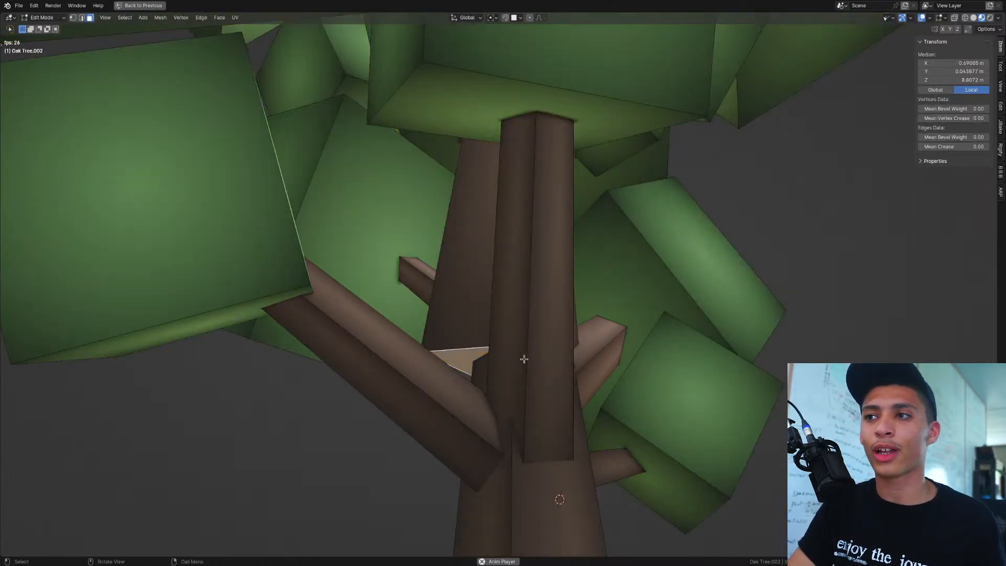
key(s)
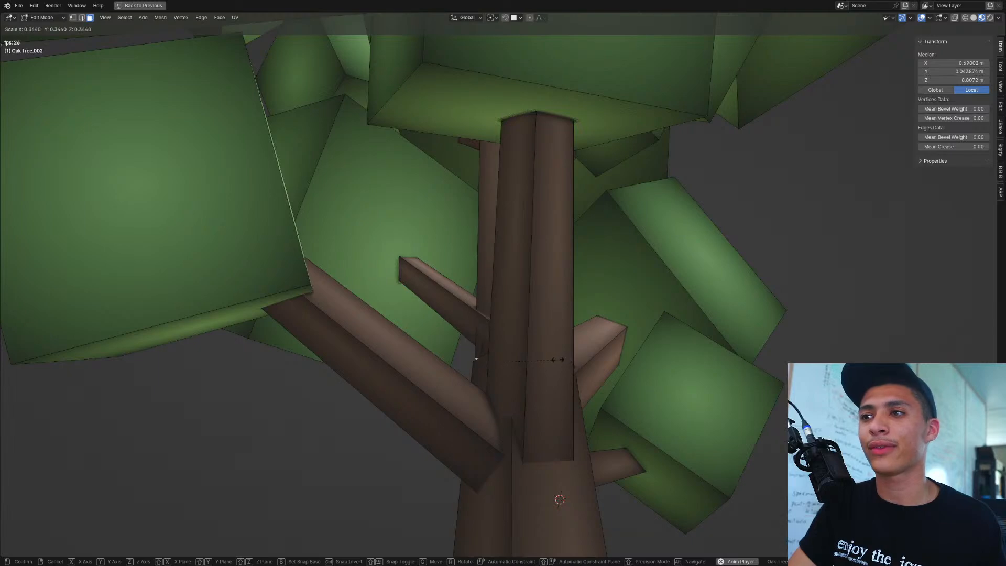
click(540, 346)
middle_drag(535, 344, 590, 364)
key(s)
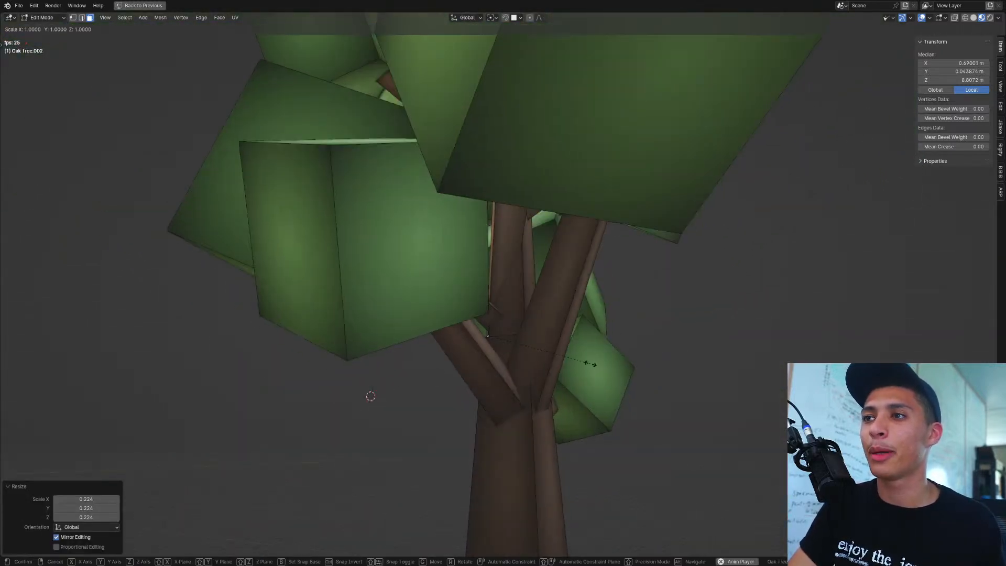
click(686, 356)
middle_drag(686, 356, 576, 362)
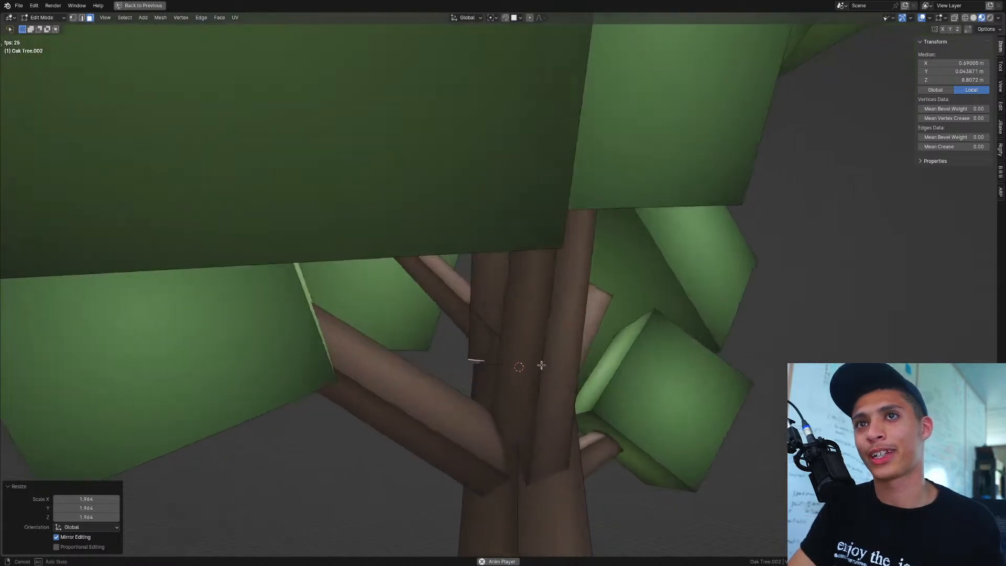
Step: Stop the animation playback and move the copied trunk's bottom face upward along Z
key(ctrl+space)
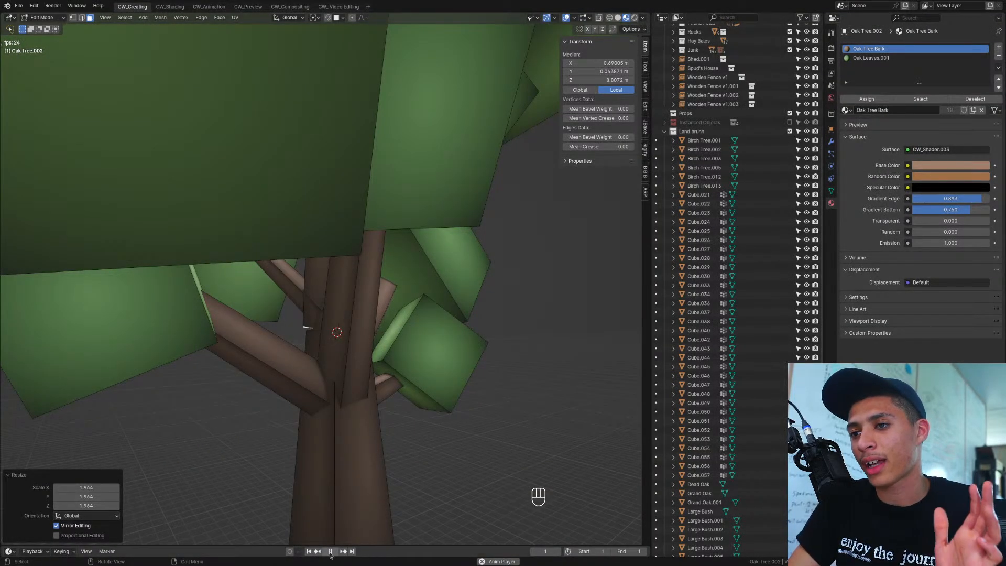
key(ctrl+space)
middle_drag(329, 493, 487, 377)
key(g)
key(z)
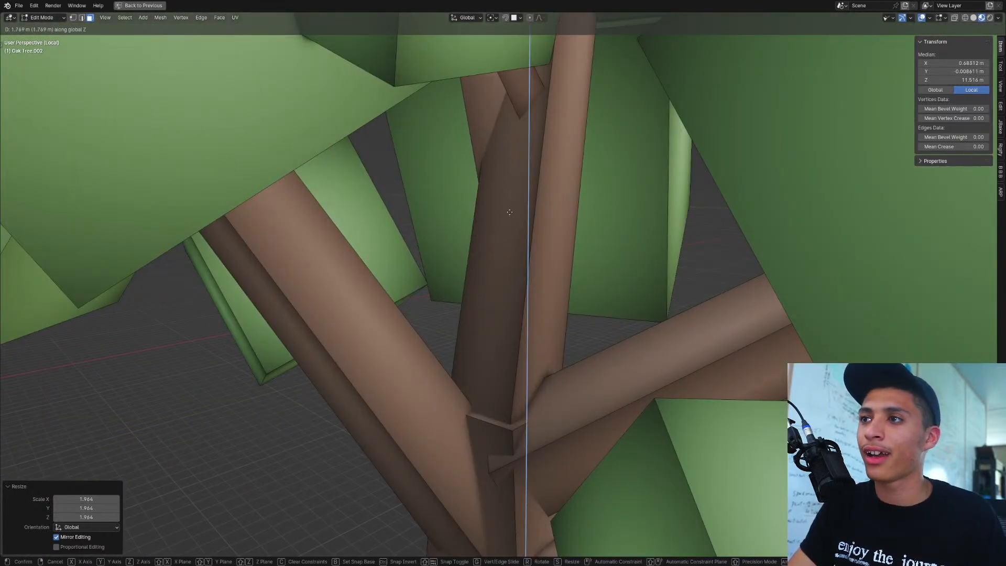
click(455, 308)
middle_drag(455, 308, 511, 233)
key(Tab)
scroll(319, 297, down, 5)
Step: Duplicate a leaf block, lower the copy 2.5822 m, slide it horizontally behind the trunk, and raise it 1.6615 m
key(Tab)
scroll(510, 233, up, 2)
click(472, 180)
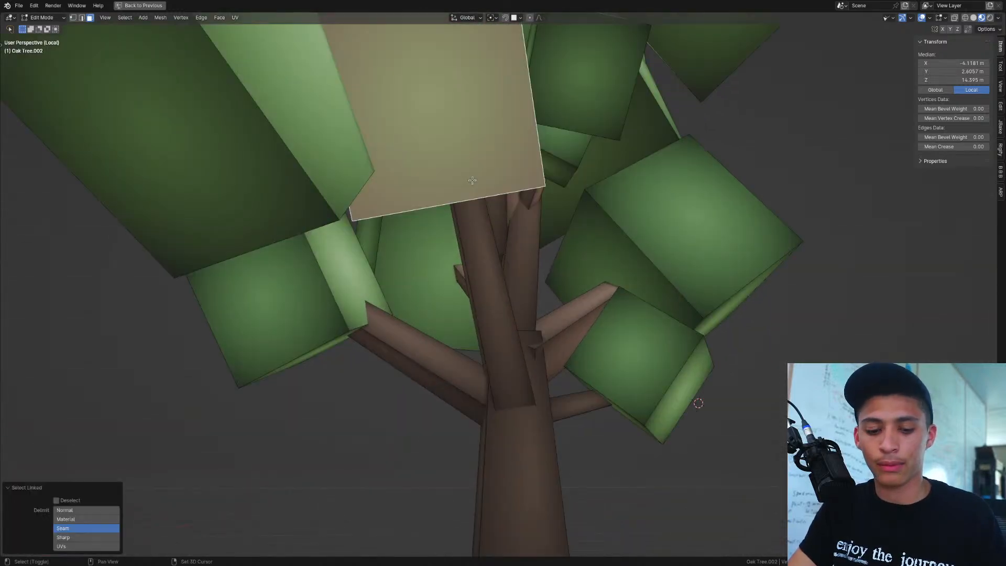
key(shift+d)
key(z)
click(495, 310)
key(g)
key(shift+z)
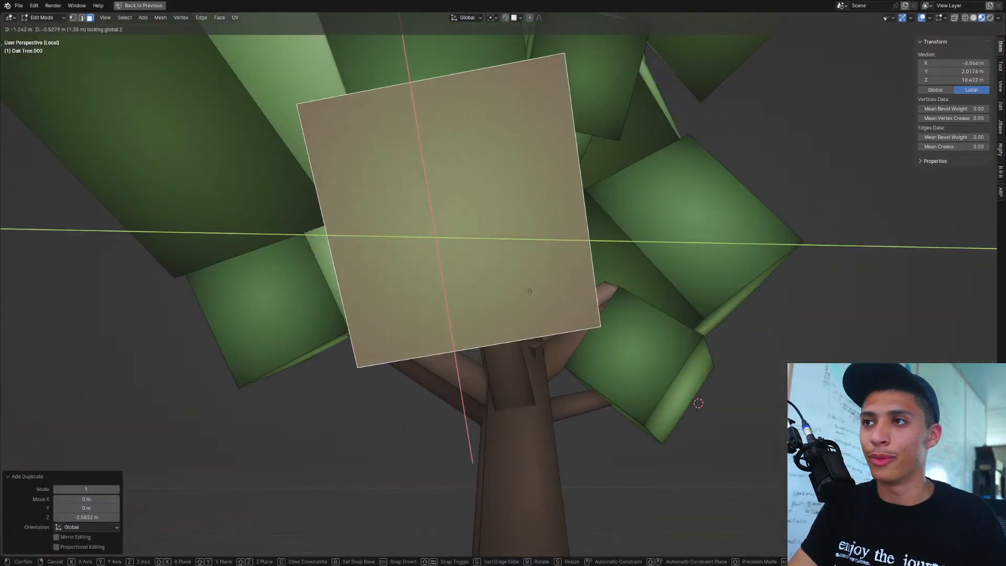
click(555, 341)
key(g)
key(z)
click(562, 346)
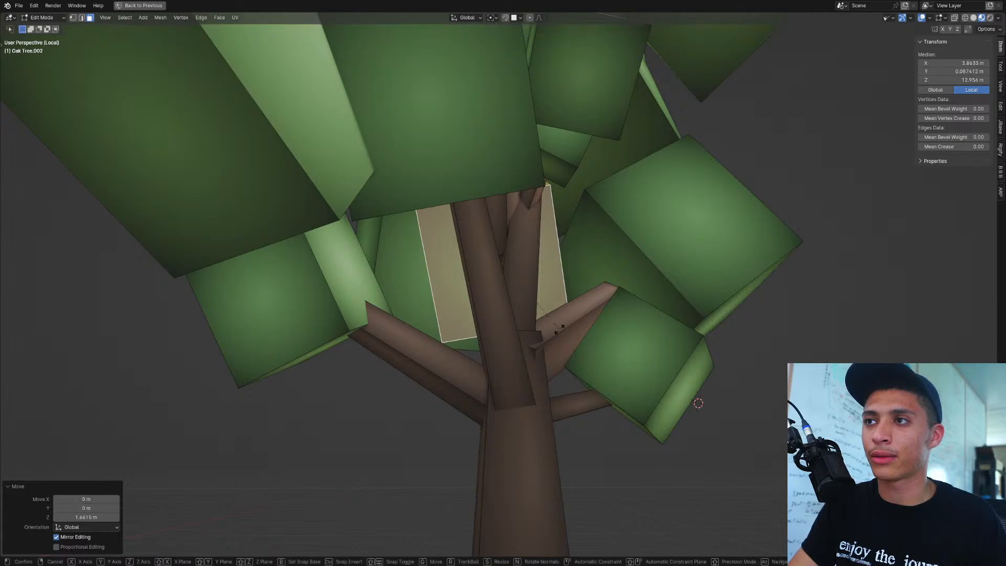
Step: Trackball-rotate the copied leaf block by 30.9° and 70.5°, and shift it horizontally among the branches
key(r)
key(r)
click(607, 352)
key(g)
key(shift+z)
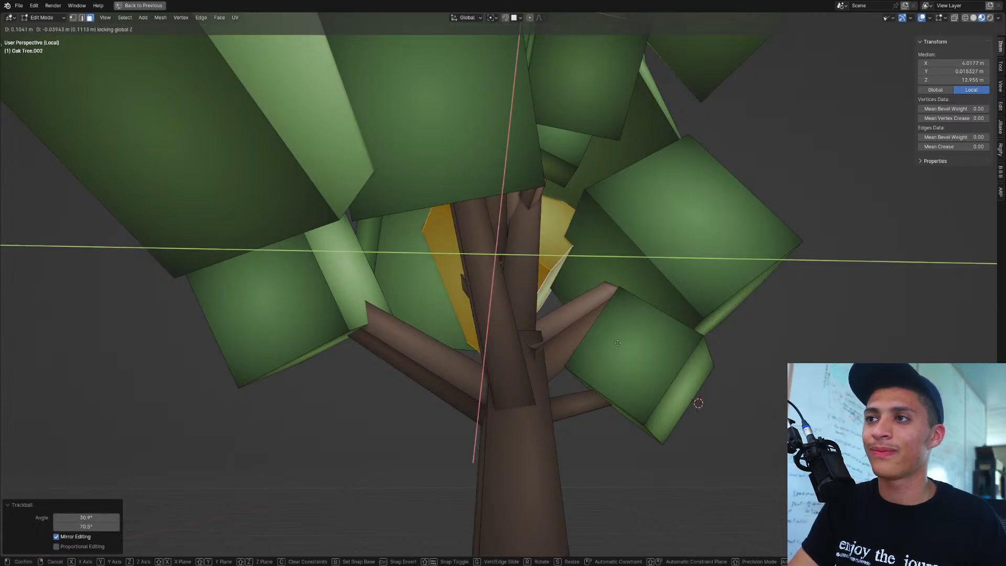
click(595, 267)
key(Tab)
Step: Inspect the reworked oak and leave local view to check it beside the house in the full scene
scroll(499, 293, down, 10)
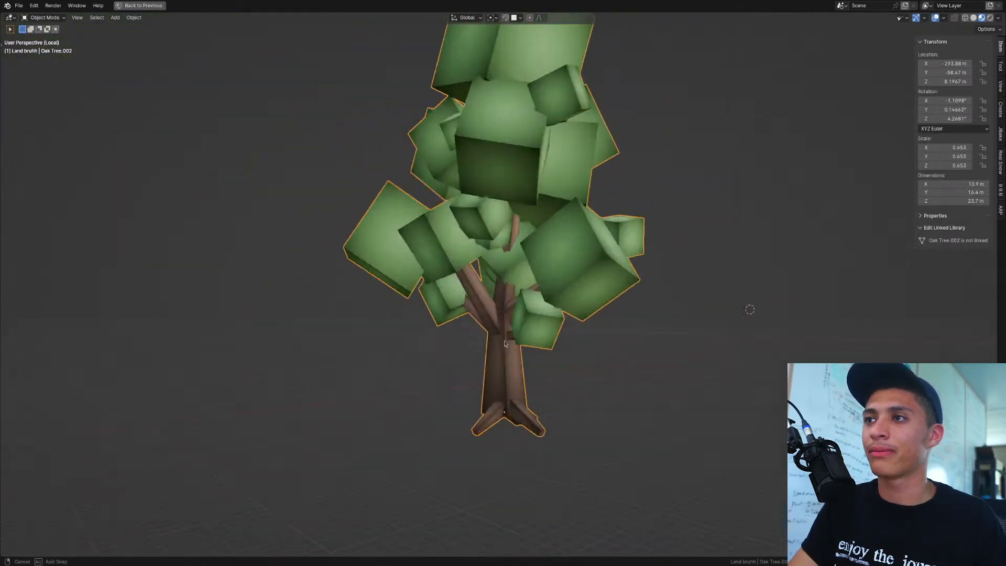
middle_drag(516, 353, 465, 348)
key(KP_Divide)
scroll(419, 362, down, 8)
scroll(414, 363, down, 4)
scroll(361, 398, up, 6)
scroll(460, 352, up, 6)
shift+middle_drag(460, 303, 514, 309)
Step: Select all of the oak's faces using the Oak Leaves.001 material and duplicate them 7.5246 m up along Z
key(Tab)
key(ctrl+space)
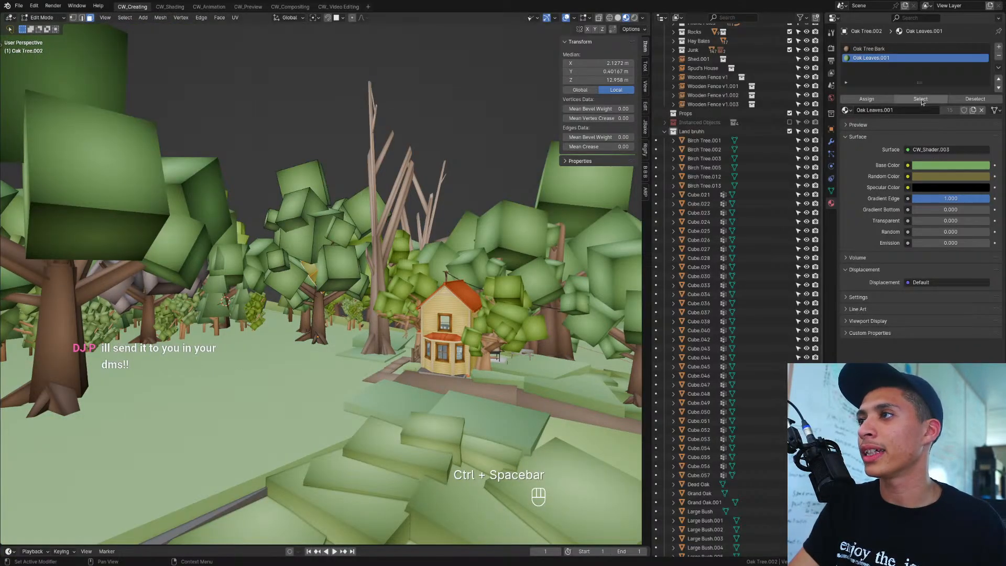
click(920, 99)
key(shift+d)
key(z)
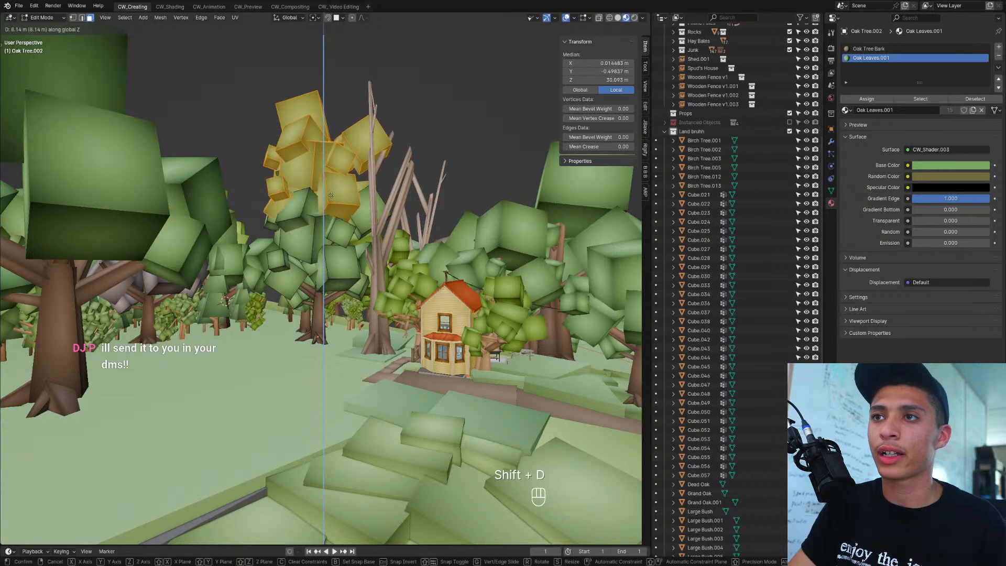
click(365, 194)
Step: Rotate the duplicated foliage about -95° around Z and scale it to 0.673 as a smaller treetop
key(r)
key(z)
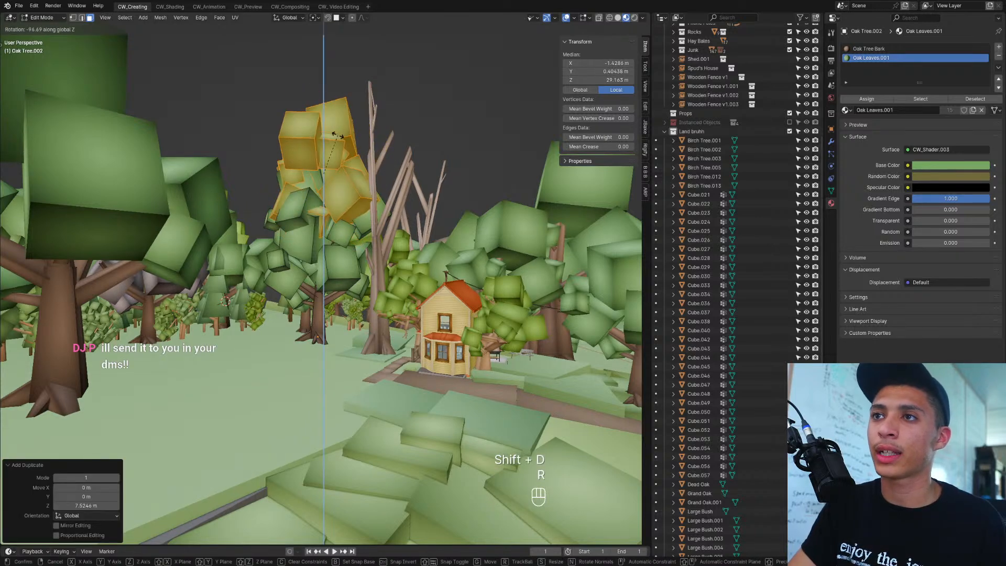
click(338, 135)
key(s)
click(397, 203)
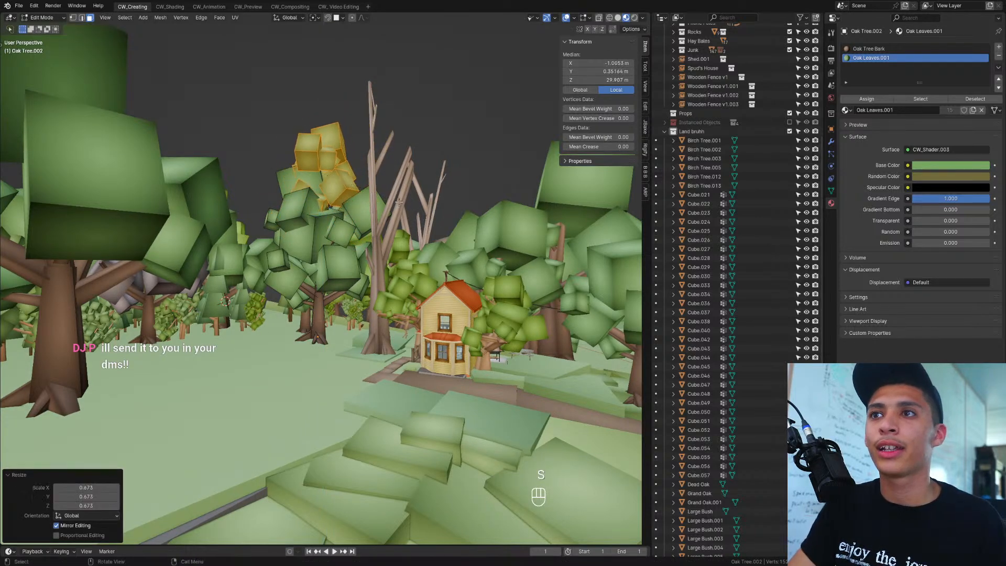
Step: Lower the duplicated treetop foliage 2.473 m along Z into the oak's crown
scroll(351, 231, up, 4)
shift+middle_drag(303, 209, 379, 297)
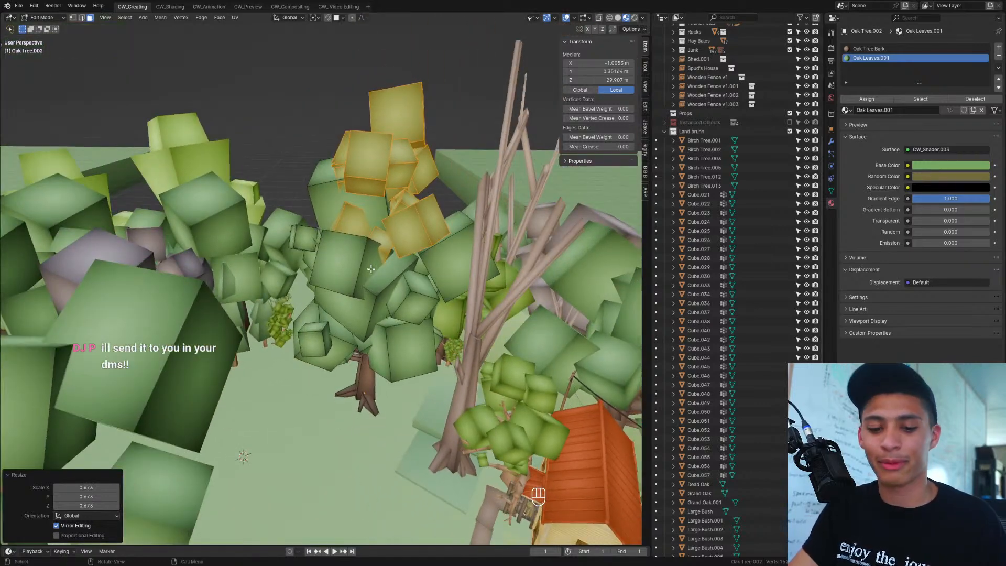
key(g)
key(z)
click(390, 303)
scroll(390, 302, down, 3)
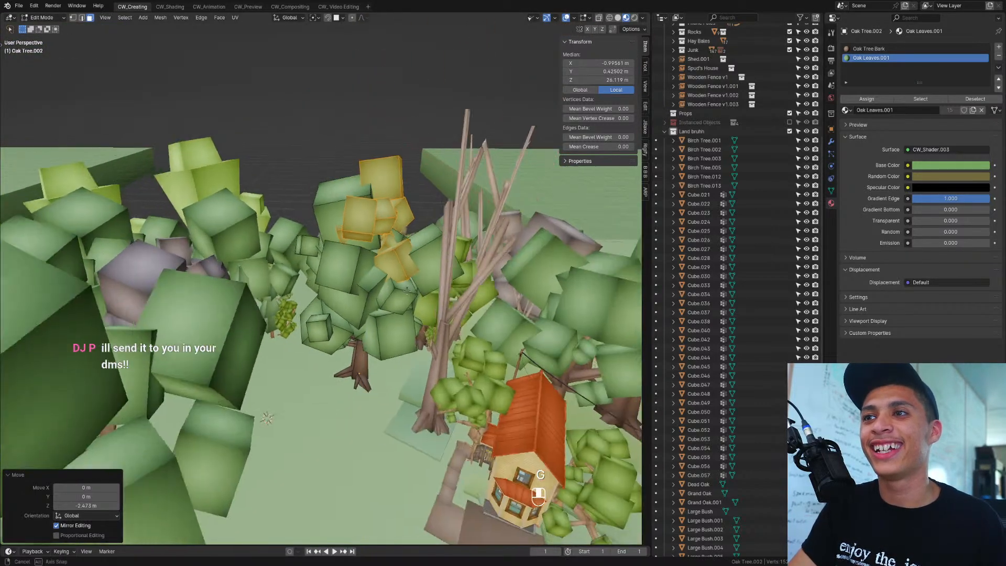
Step: Delete the duplicated treetop foliage from the oak and return to object editing
middle_drag(390, 302, 322, 304)
key(Tab)
scroll(388, 277, down, 3)
key(Tab)
key(Delete)
click(417, 295)
key(Tab)
scroll(393, 284, up, 6)
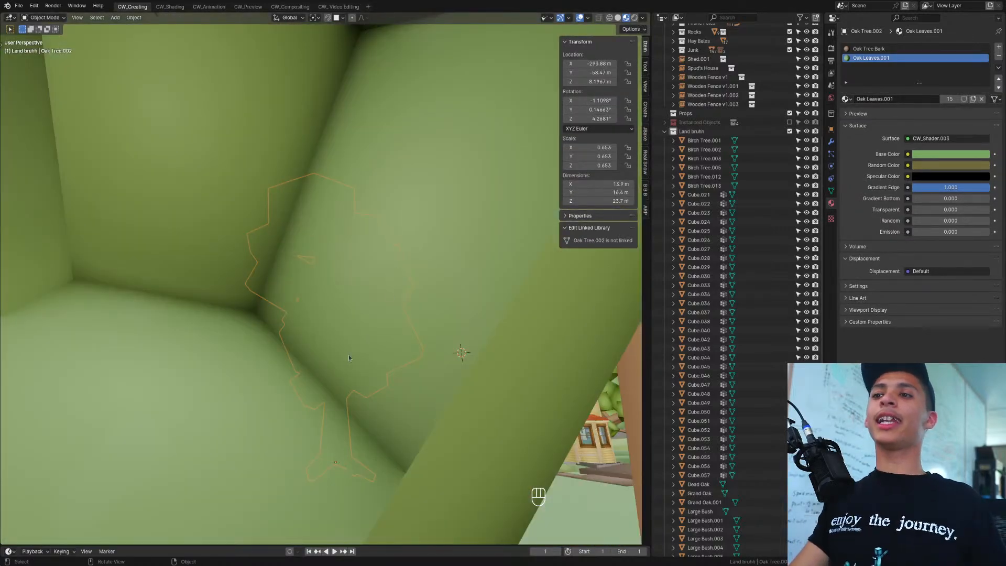
scroll(348, 357, down, 6)
scroll(280, 361, up, 2)
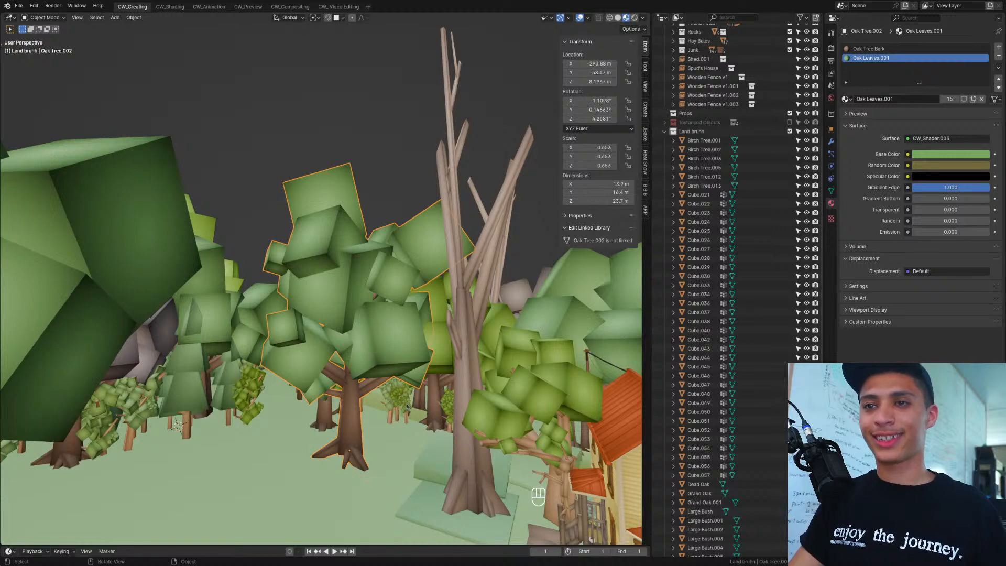
Step: Try stretching the oak along Z by a factor of about 1.35
middle_drag(408, 404, 381, 363)
key(s)
key(z)
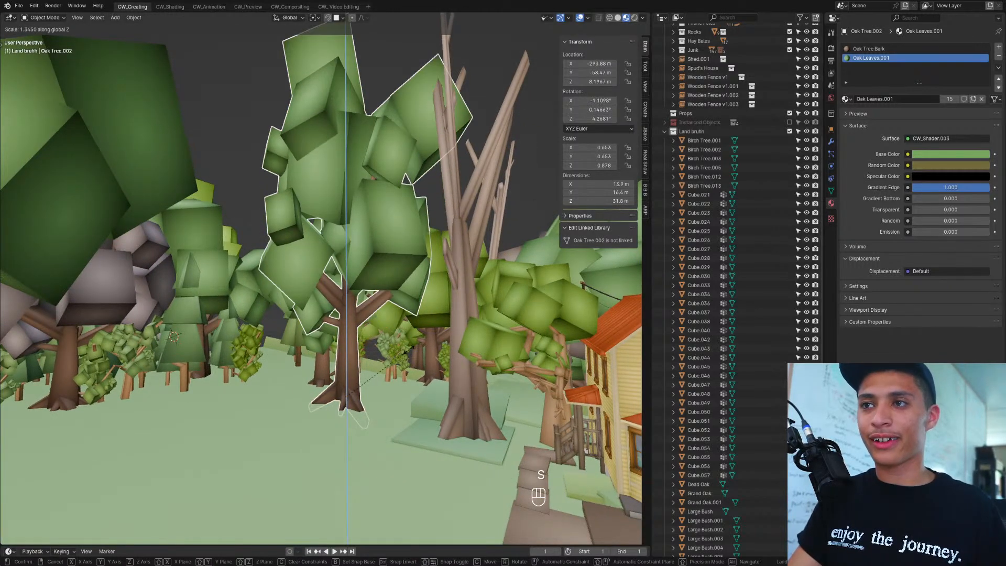
click(332, 358)
scroll(331, 359, down, 3)
middle_drag(334, 363, 390, 337)
key(ctrl+z)
Step: Scale the whole oak uniformly by 1.159, and stretch it along Z by 1.053
key(s)
click(397, 334)
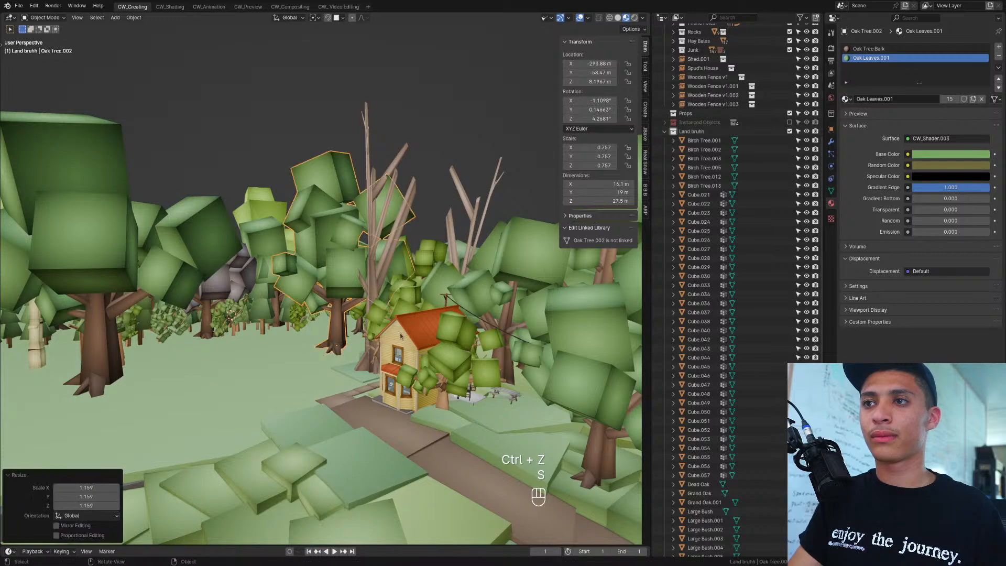
key(s)
key(z)
click(404, 337)
mouse_move(403, 336)
middle_down()
mouse_move(401, 363)
mouse_move(382, 324)
mouse_move(390, 333)
middle_up()
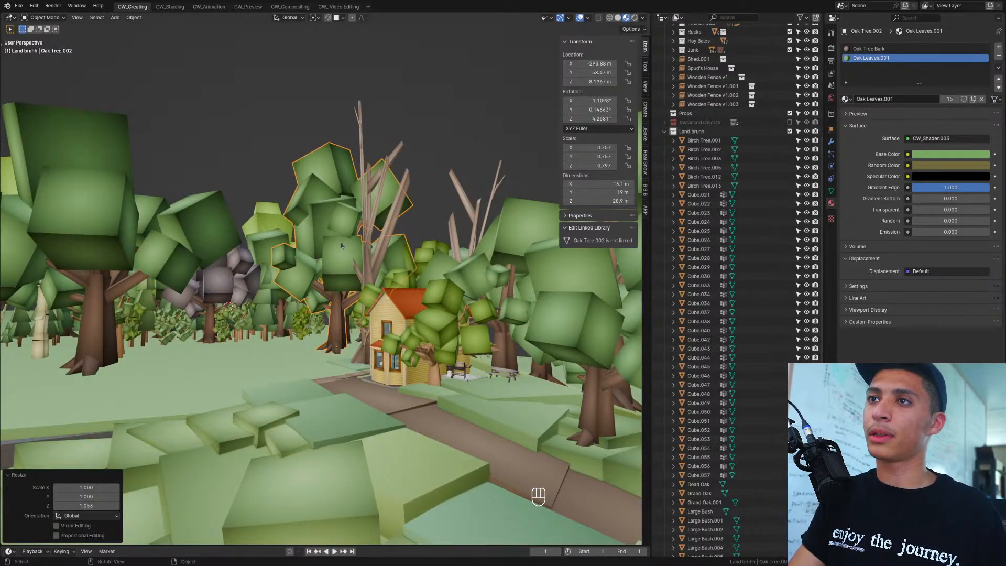
Step: Duplicate the enlarged oak -32.63 m in X and 3.4901 m in Y without changing its height
middle_drag(326, 232, 371, 340)
key(shift+d)
key(shift+z)
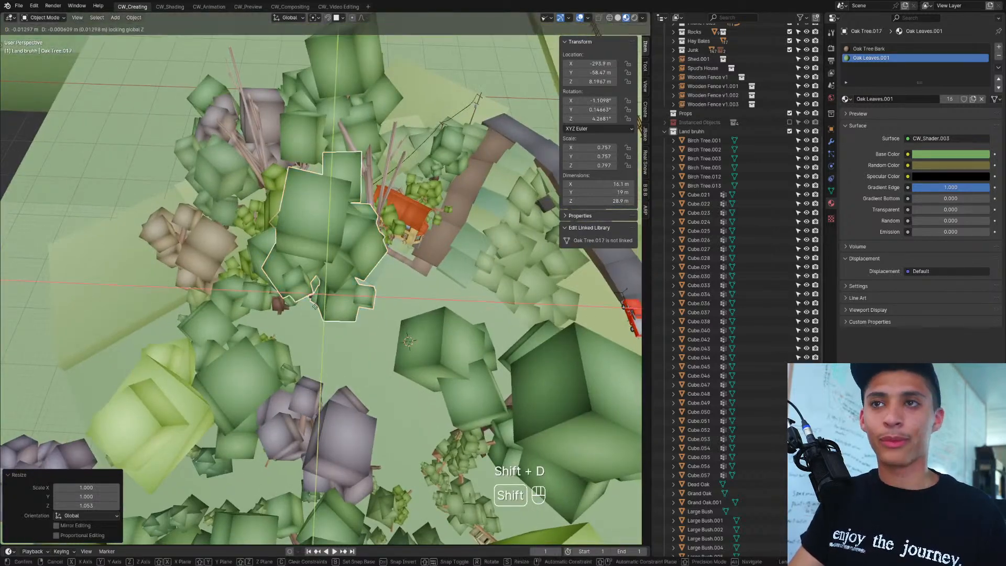
click(149, 315)
Step: Lower the oak copy 2.5535 m along Z and tilt it with a trackball rotation of 9.17° and 8.02°
middle_drag(152, 328, 223, 326)
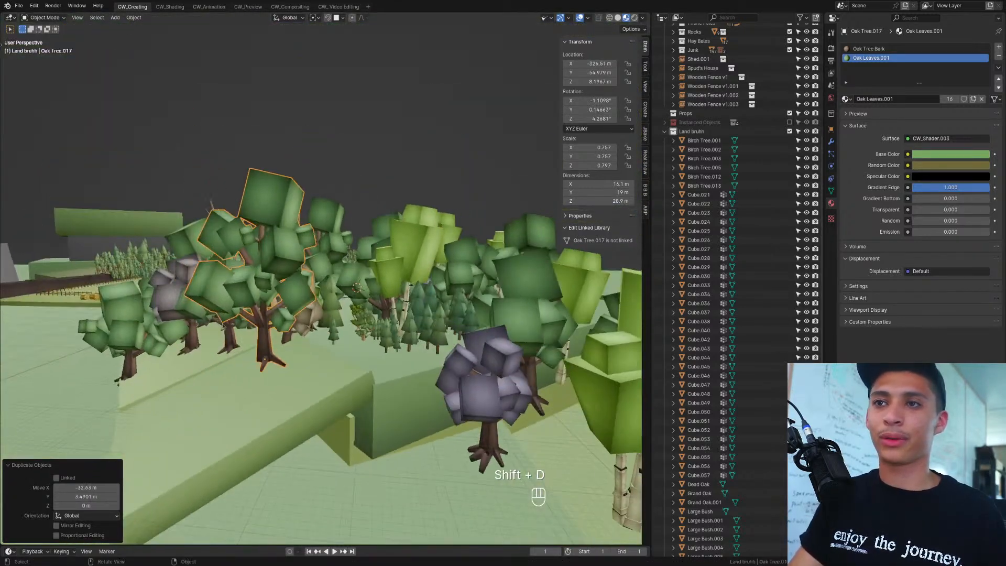
key(g)
key(z)
click(273, 333)
key(r)
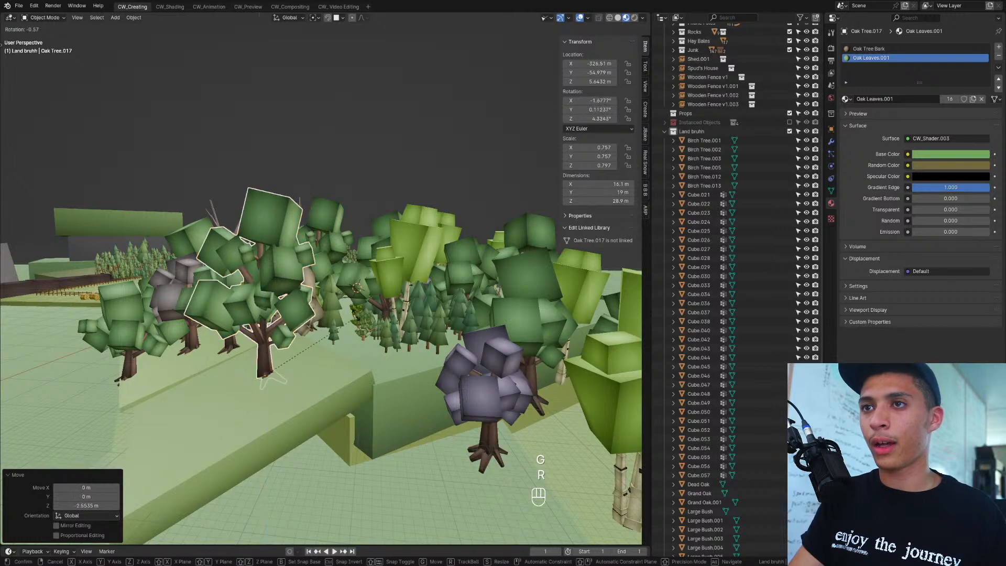
click(296, 328)
key(r)
key(r)
click(318, 336)
Step: Duplicate the tilted oak about 5.16 m in X and -9.91 m in Y, and trackball-rotate the new copy
key(shift+d)
key(shift+z)
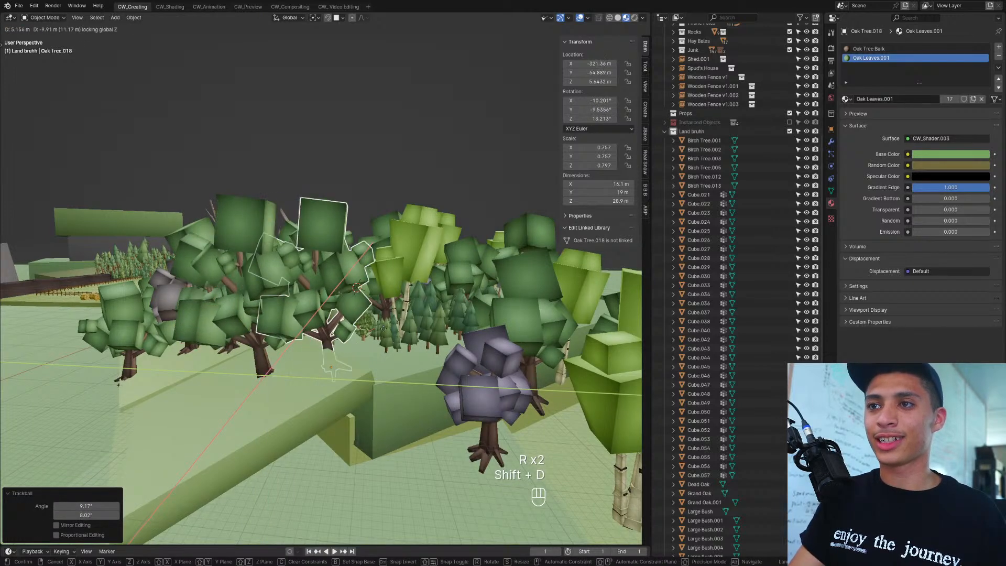
click(383, 328)
key(r)
key(r)
click(399, 321)
Step: Raise the second oak copy 1.8412 m along Z and rotate it 44.1° around Z
key(g)
key(z)
click(402, 310)
key(r)
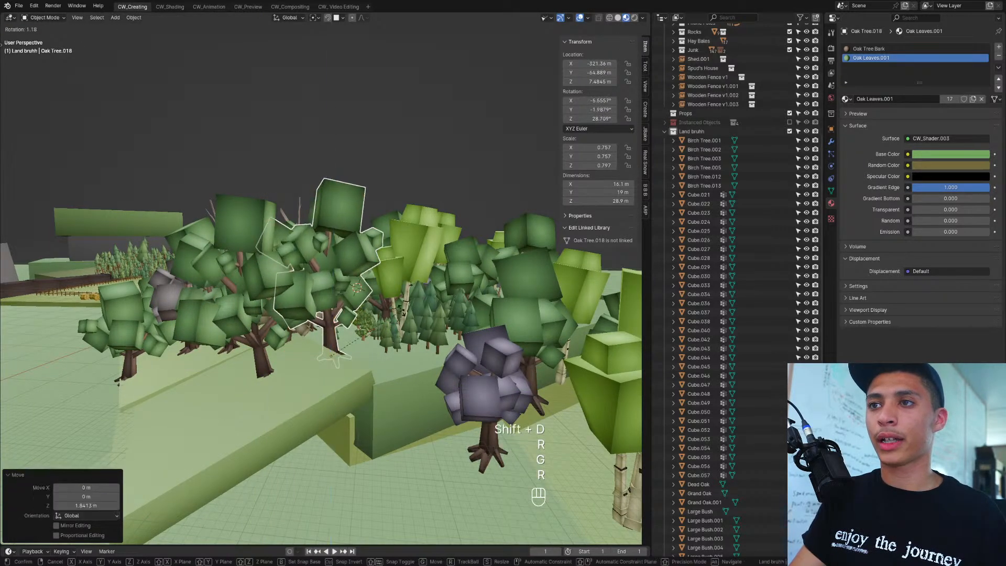
click(385, 265)
Step: Duplicate the oak 101.9 m in X and -26.78 m in Y to the far end of the road
middle_drag(385, 265, 269, 370)
key(shift+d)
key(shift+z)
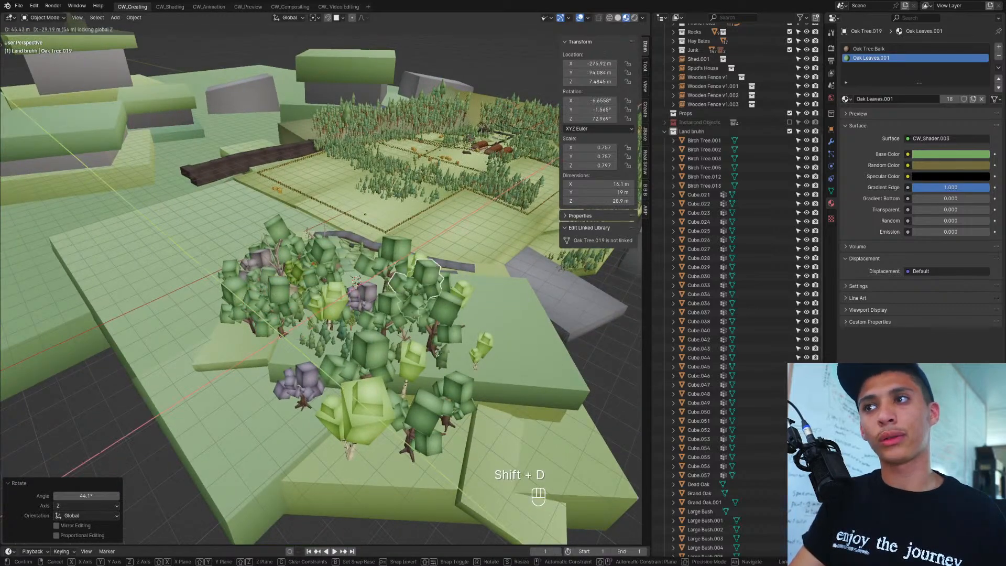
click(460, 303)
key(KP_Decimal)
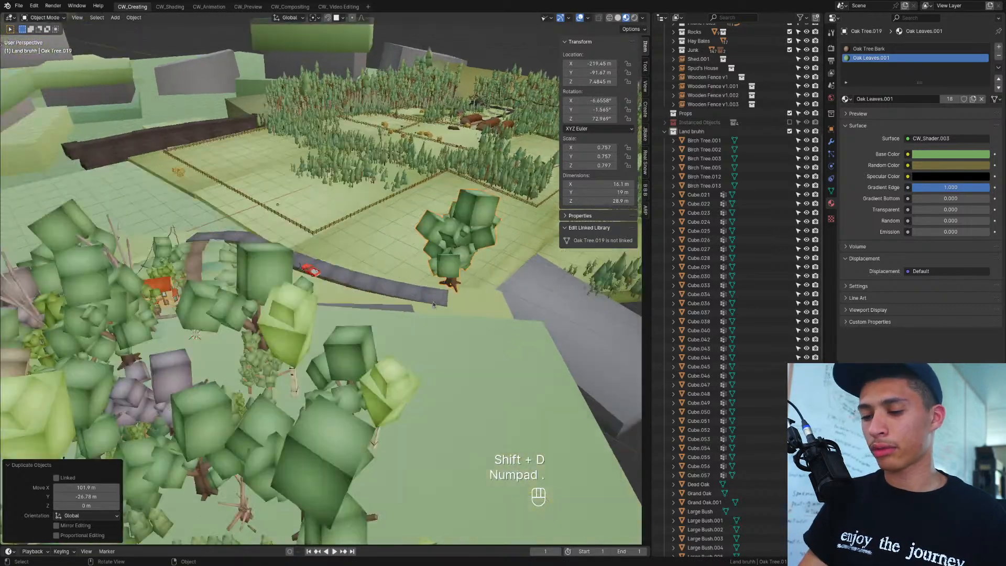
Step: Lower the road-end oak 5.1672 m along Z and shift it horizontally off the road
middle_drag(421, 333, 363, 431)
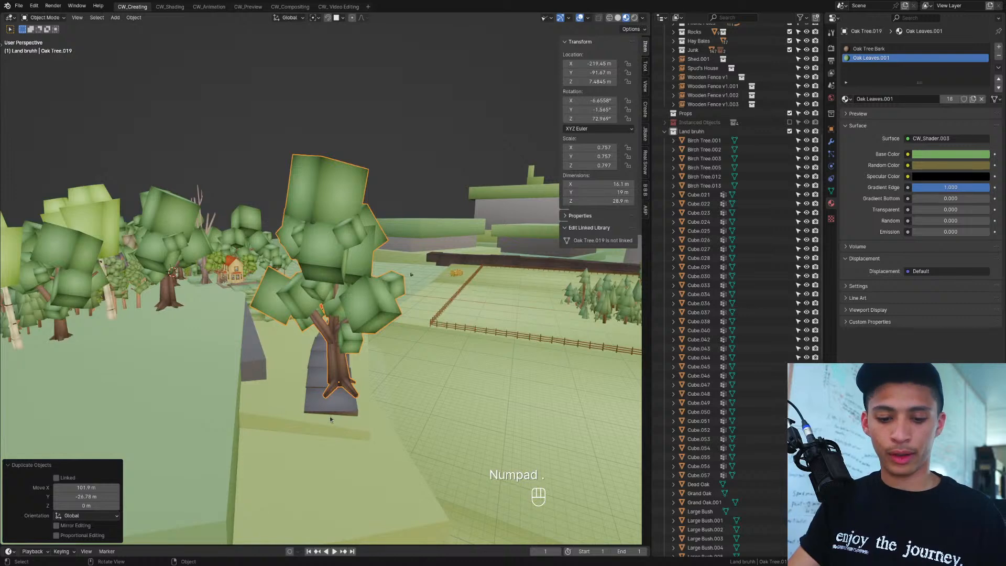
key(g)
key(z)
click(359, 455)
key(g)
key(shift+z)
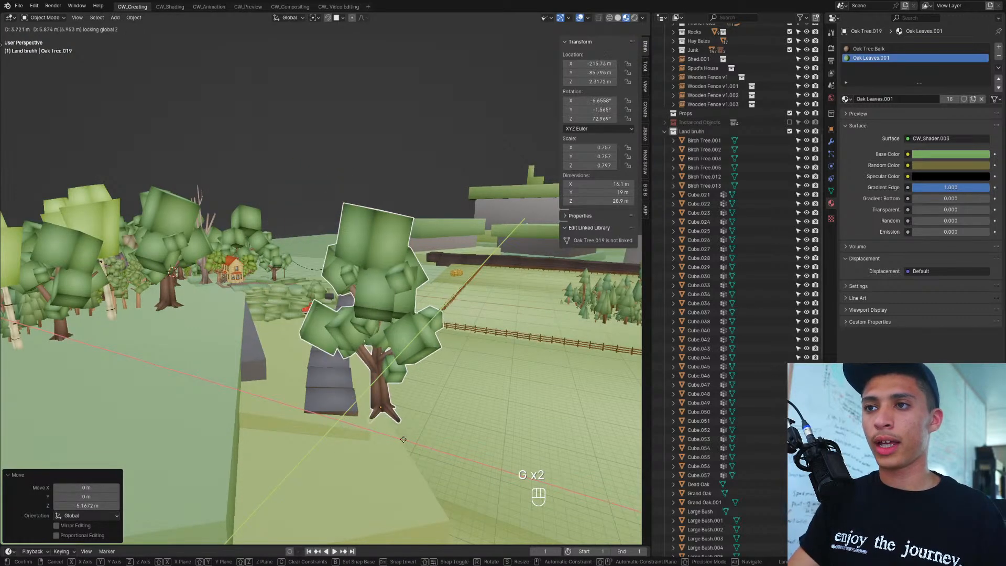
click(402, 441)
Step: Move the road-end oak a further 3.3863 m in X and -2.2442 m in Y
middle_drag(402, 440, 349, 309)
key(g)
key(shift+z)
click(360, 401)
scroll(388, 413, up, 3)
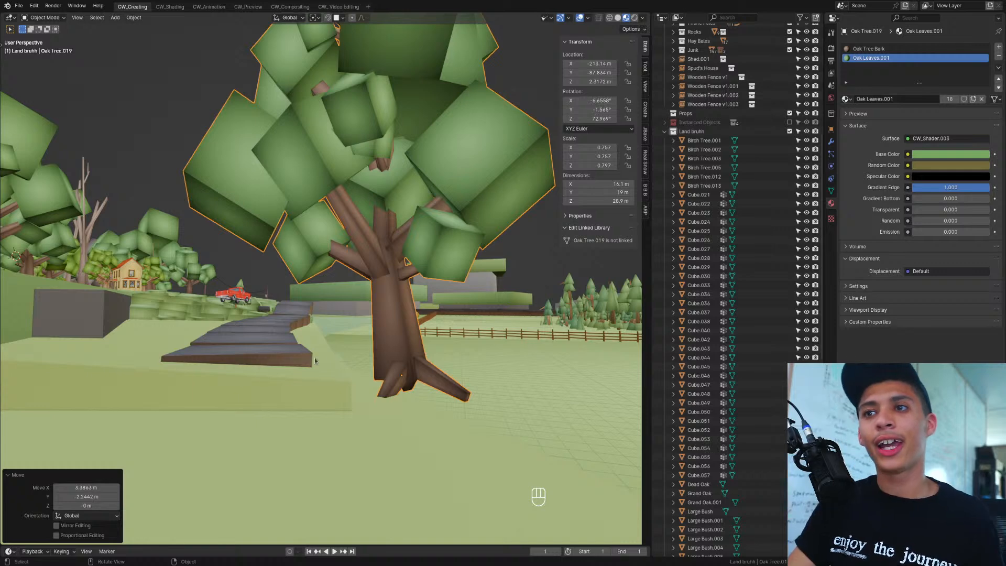
Step: Select the linked ground block under the road's end and duplicate it 41.371 m in X and -5.158 m in Y
mouse_move(356, 361)
middle_down()
mouse_move(336, 369)
mouse_move(350, 368)
middle_up()
click(334, 368)
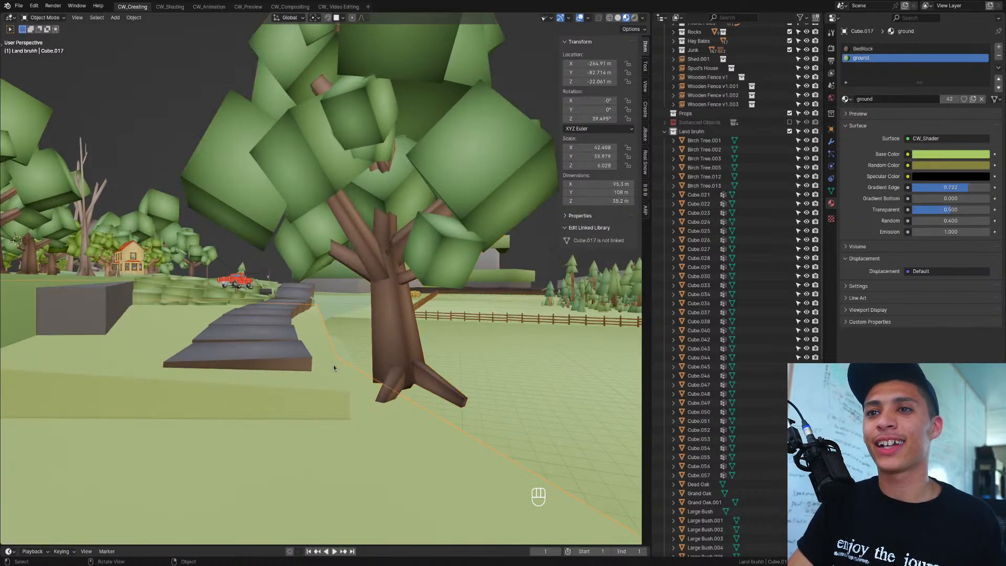
key(Tab)
click(112, 377)
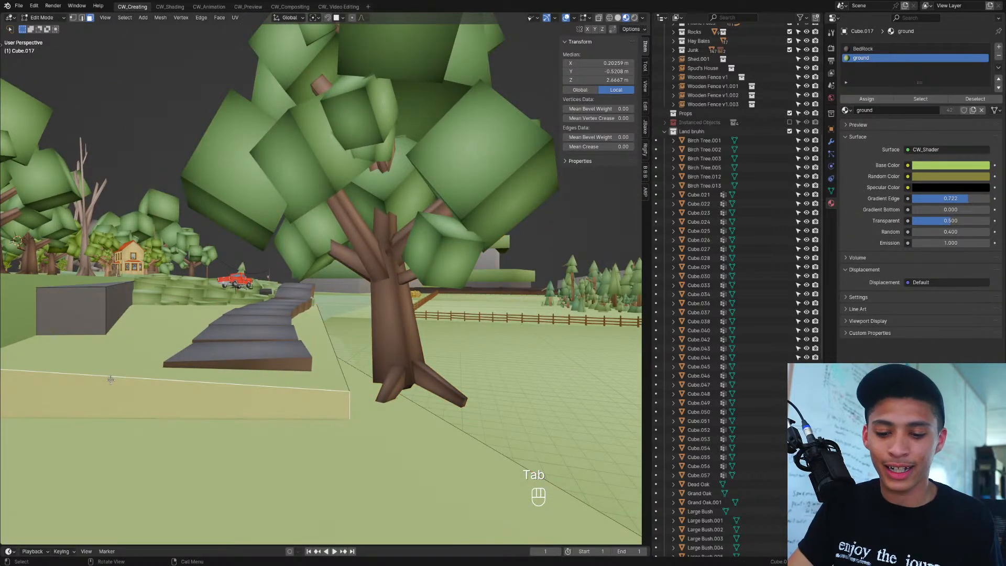
key(l)
middle_drag(111, 379, 130, 430)
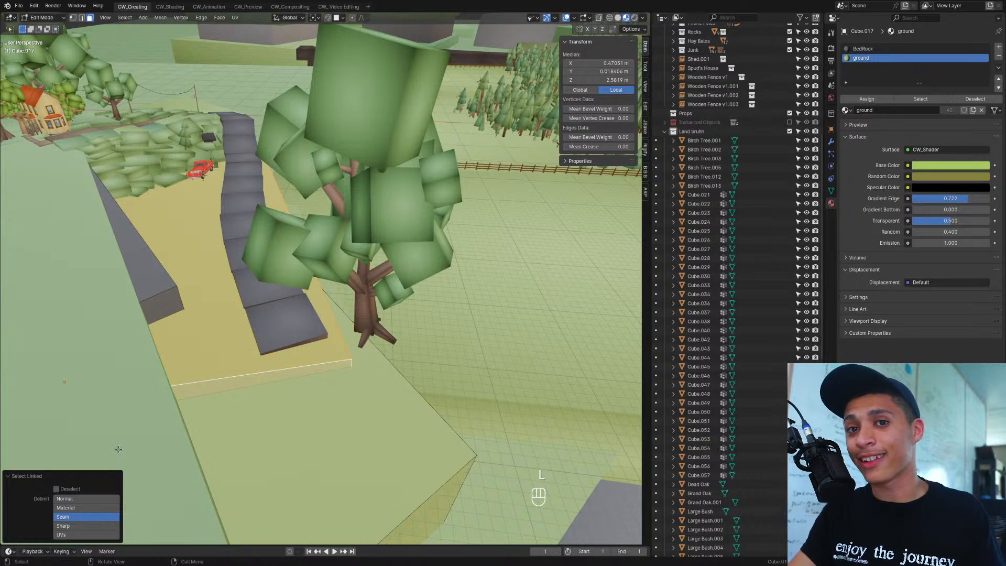
key(shift+d)
key(shift+z)
click(356, 485)
scroll(366, 401, down, 4)
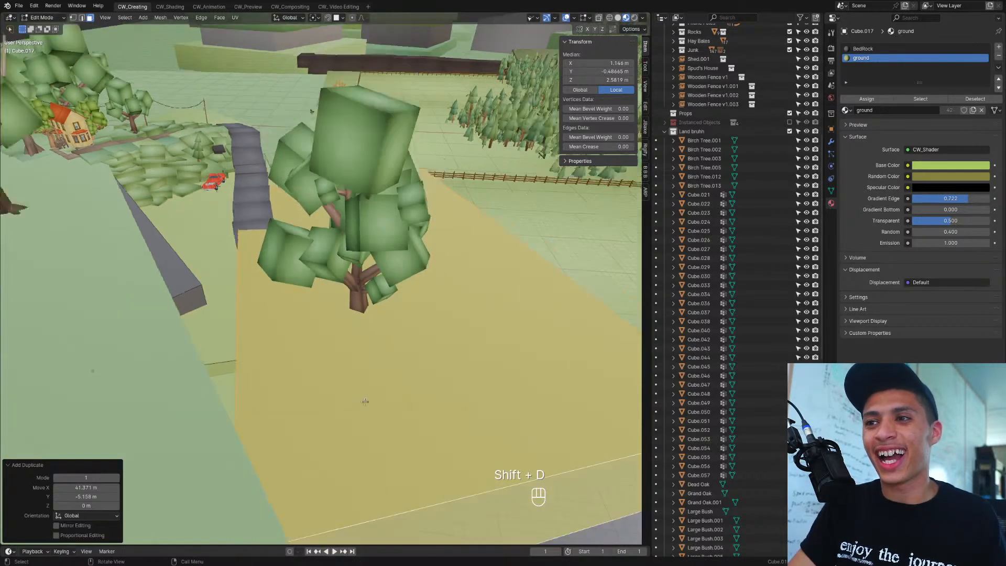
Step: Scale the duplicated ground block to 0.308 in X and Y, and move it -4.4365 m in X and -6.0562 m in Y
key(s)
click(386, 332)
scroll(386, 332, up, 4)
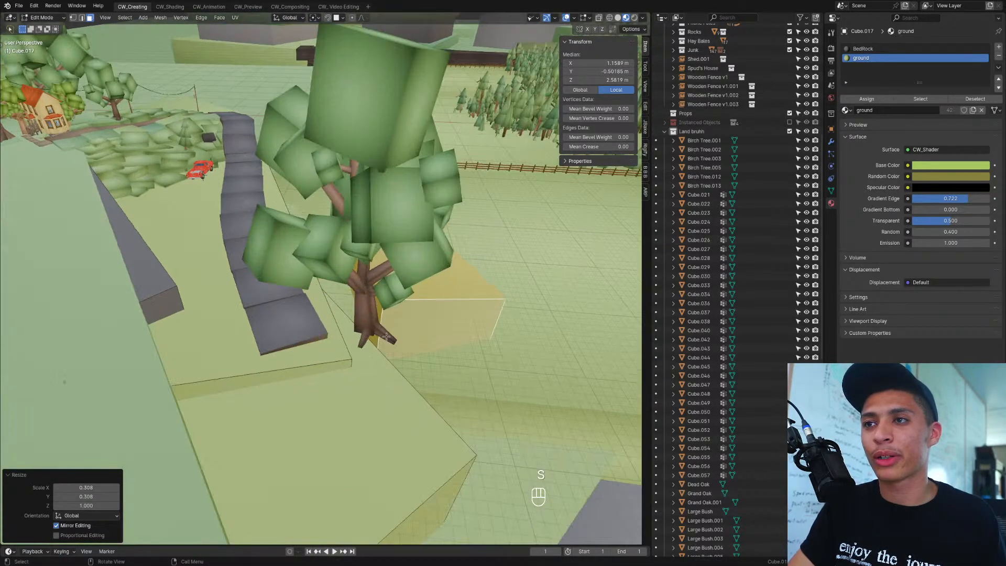
key(g)
key(shift+z)
click(377, 370)
Step: Rotate the small ground block slightly around Z beneath the oak
key(r)
key(z)
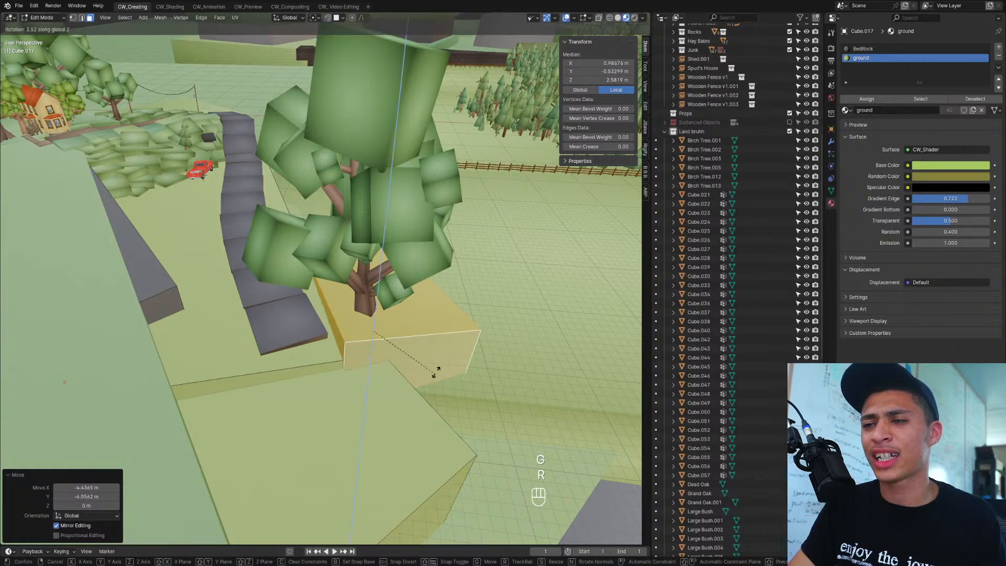
click(435, 370)
Step: Lower the small ground block's upper corner vertex nearest the road end by 1.256 m along Z
middle_drag(435, 370, 419, 342)
key(1)
click(356, 323)
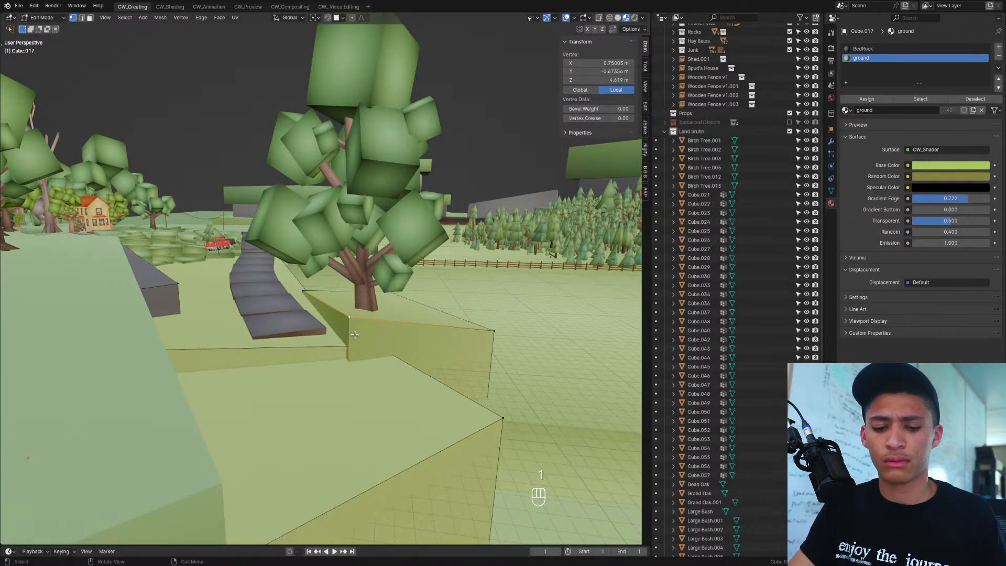
key(g)
key(z)
click(355, 348)
middle_drag(355, 346, 388, 356)
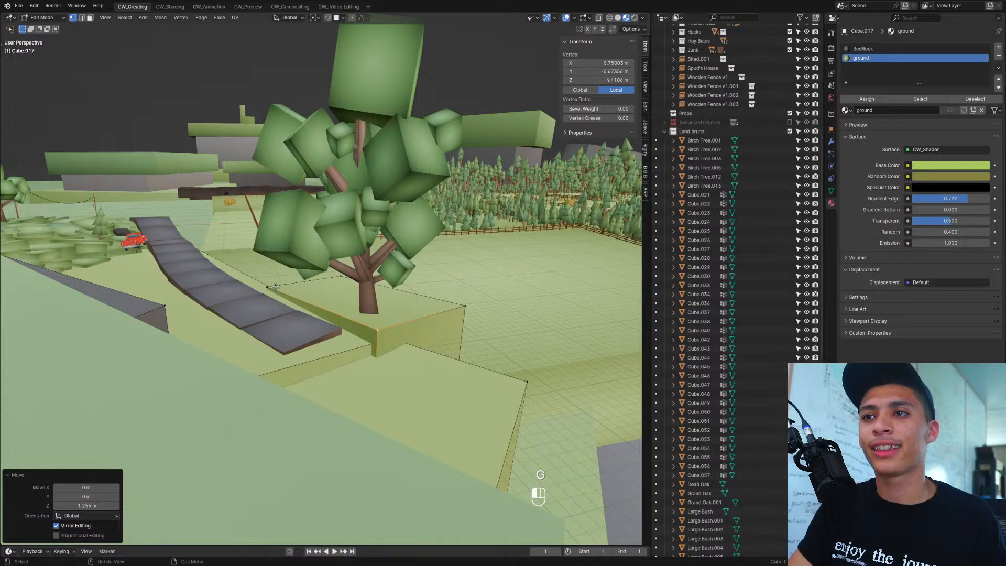
key(g)
key(g)
right_click(271, 287)
Step: Leave the ground mesh and move the road-end oak up onto the small ground block
key(Tab)
click(375, 293)
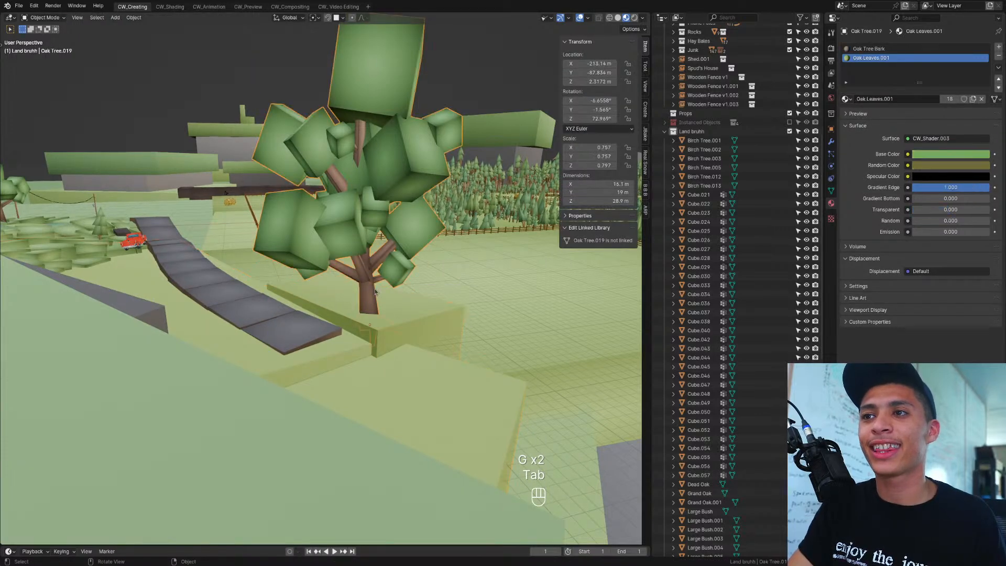
key(g)
middle_click(375, 287)
click(374, 268)
middle_drag(374, 268, 321, 236)
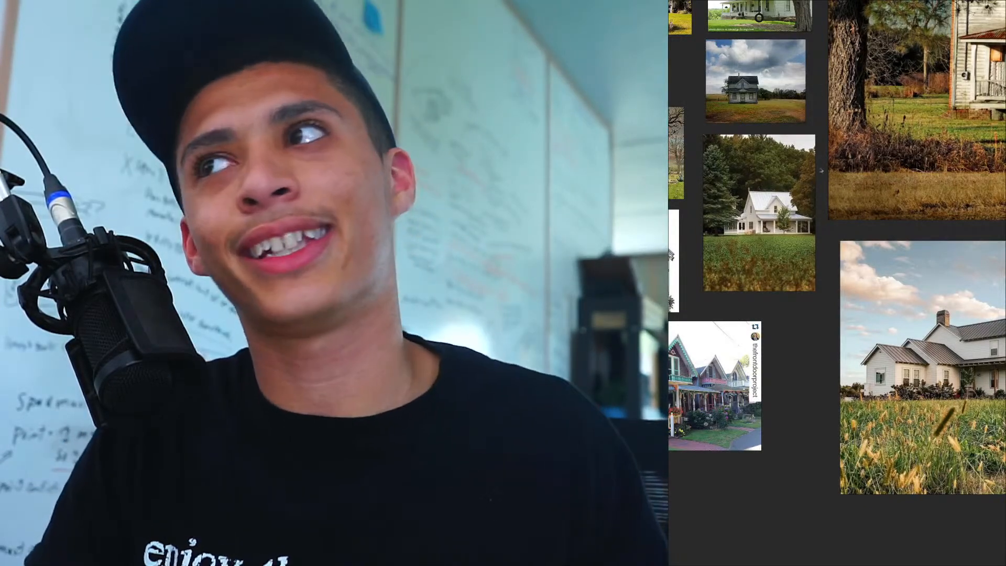
Step: Examine the farmhouse reference photos on the reference board
scroll(818, 171, down, 6)
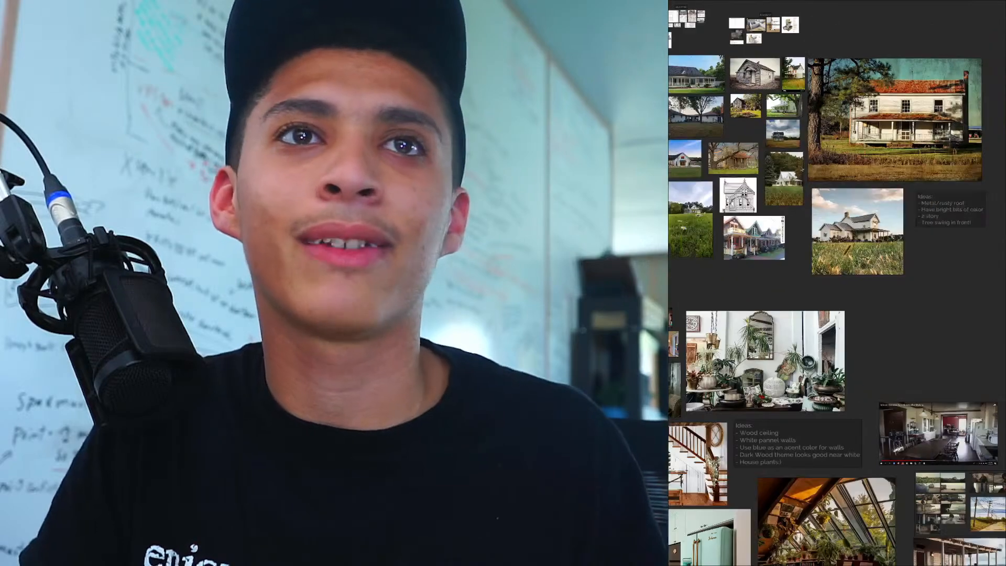
middle_drag(839, 215, 862, 234)
scroll(840, 213, up, 5)
middle_drag(752, 227, 785, 221)
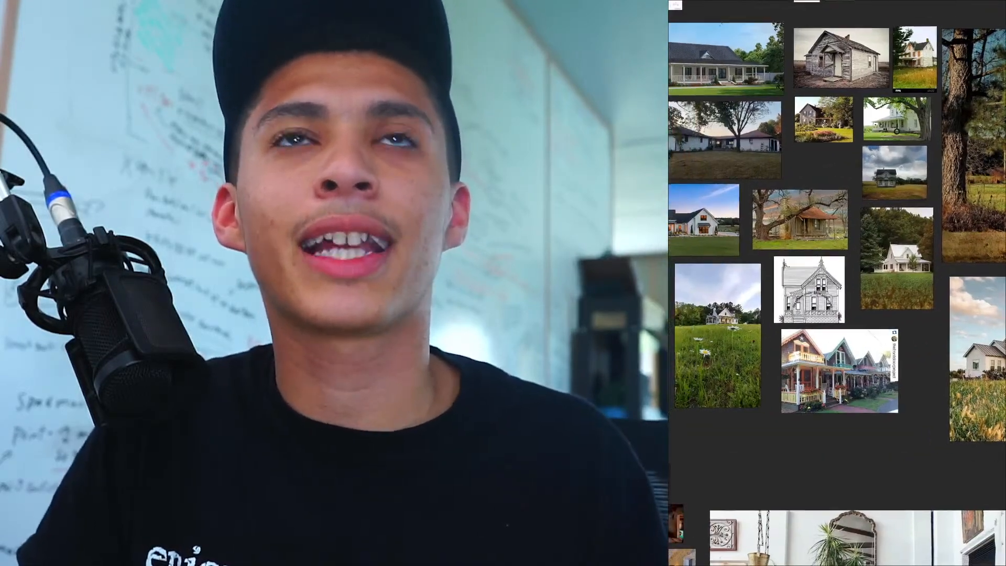
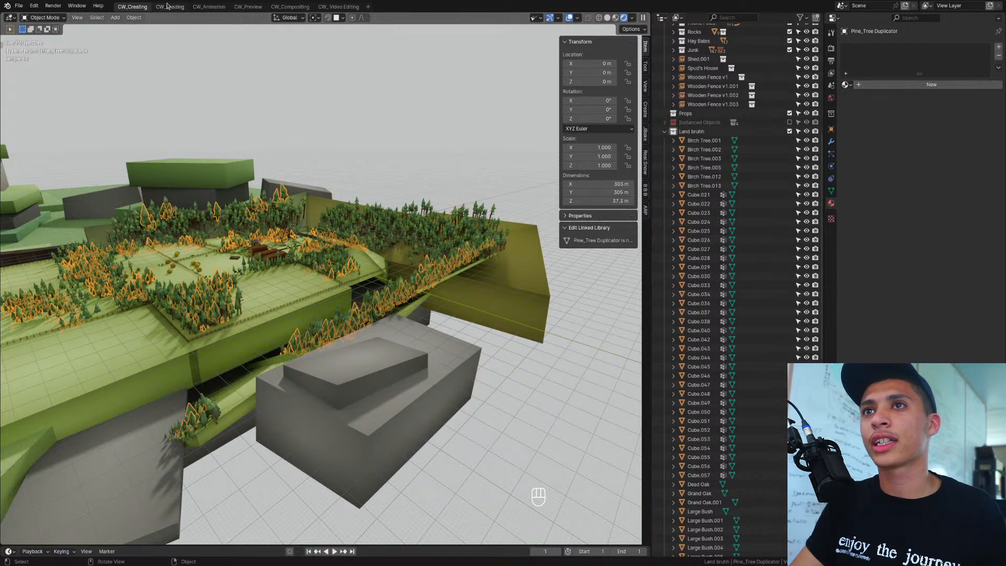
Step: Open the CW_Shading workspace with the world's Background node selected, and show the rendered camera view fitted to its area
click(168, 7)
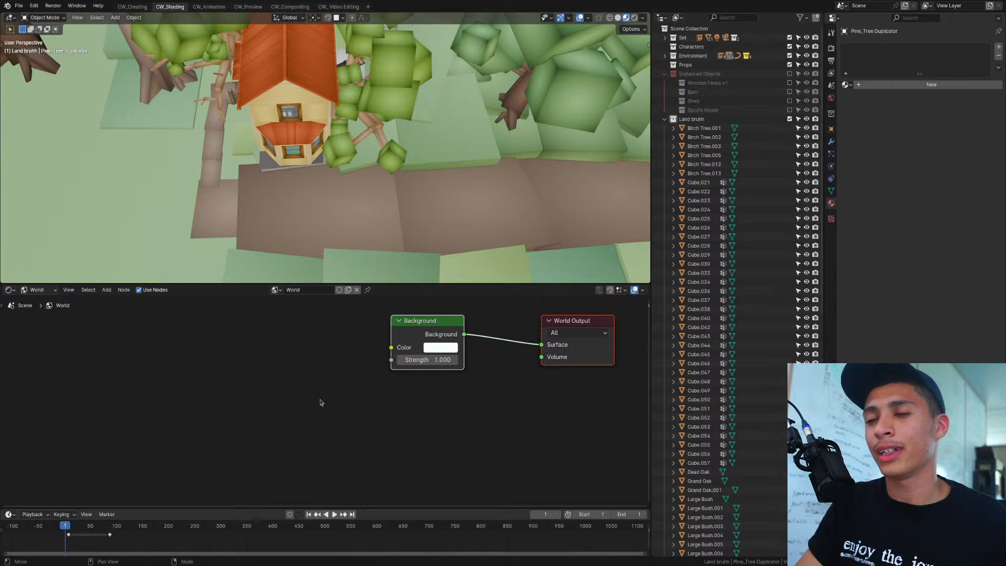
click(419, 325)
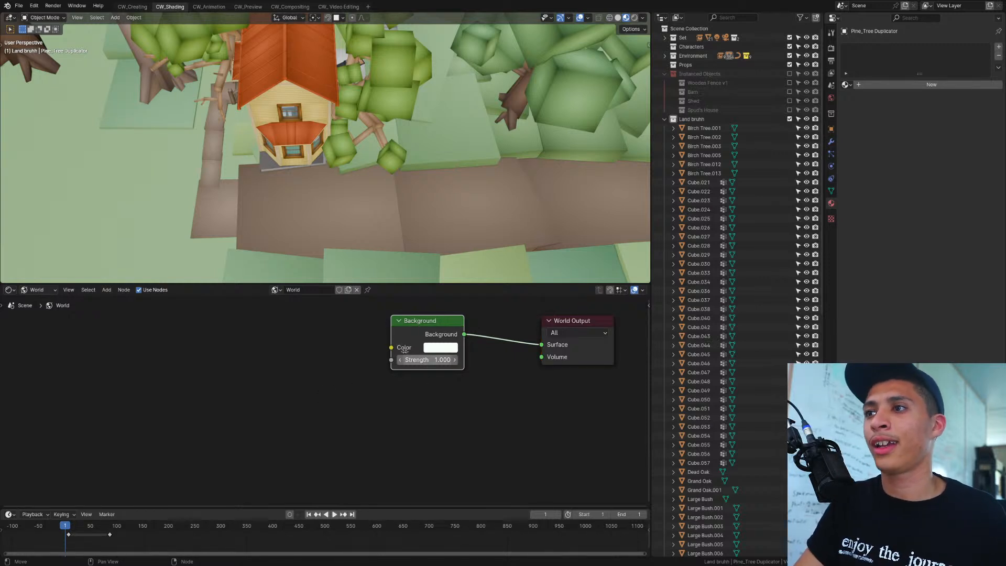
click(633, 17)
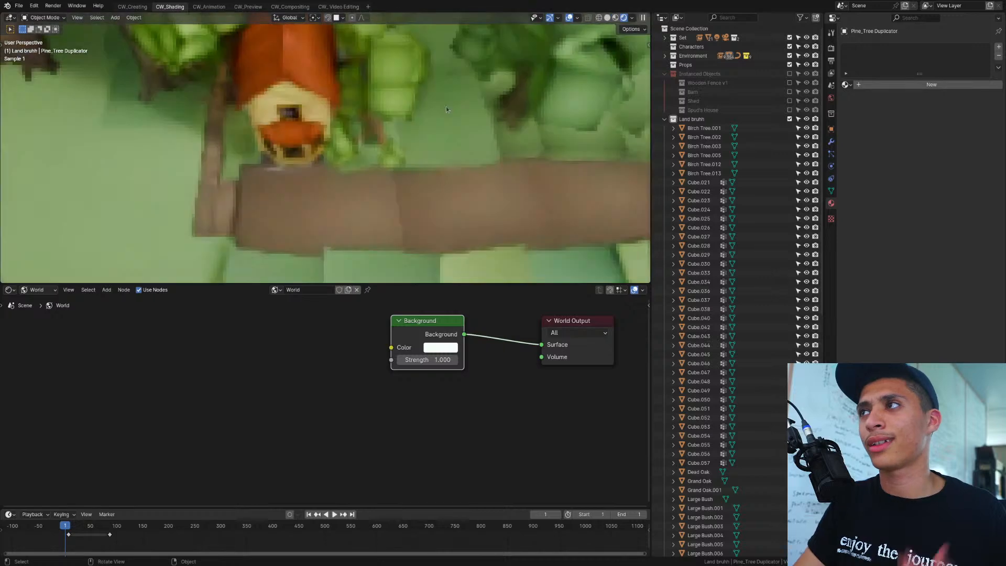
key(KP_0)
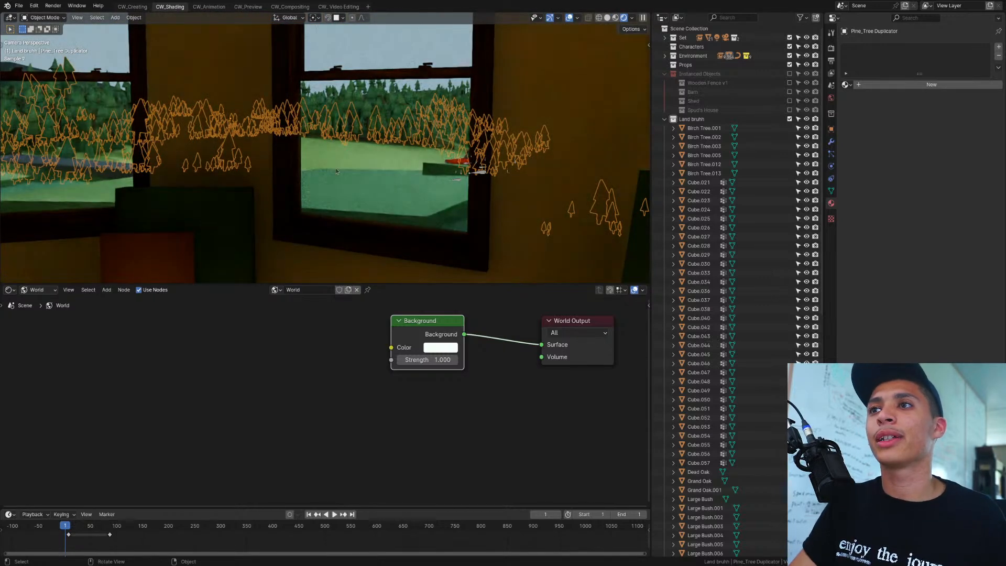
key(Home)
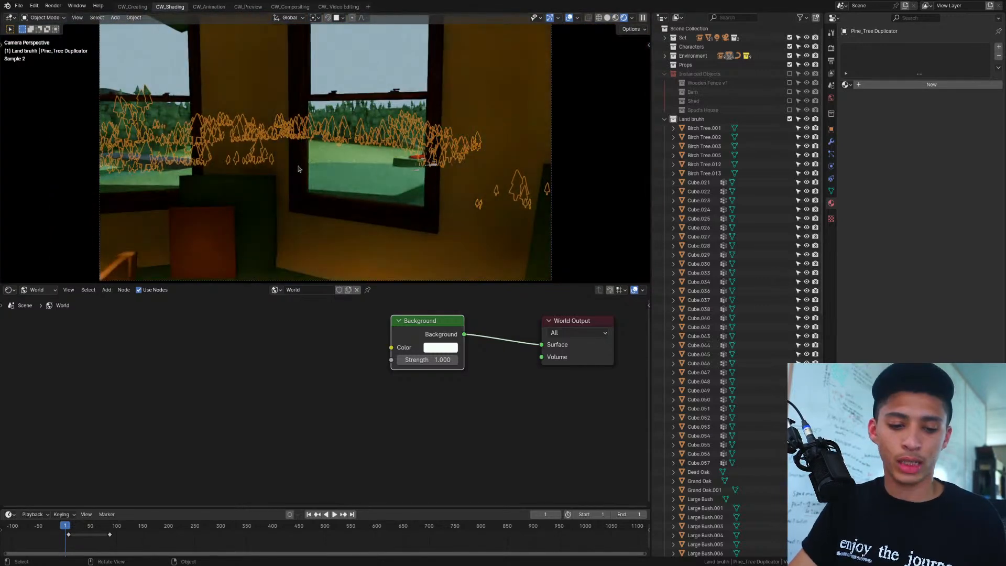
Step: Walk the camera out of the house interior and reframe it on the yellow house among the oaks, seen across the bushes
key(shift+grave)
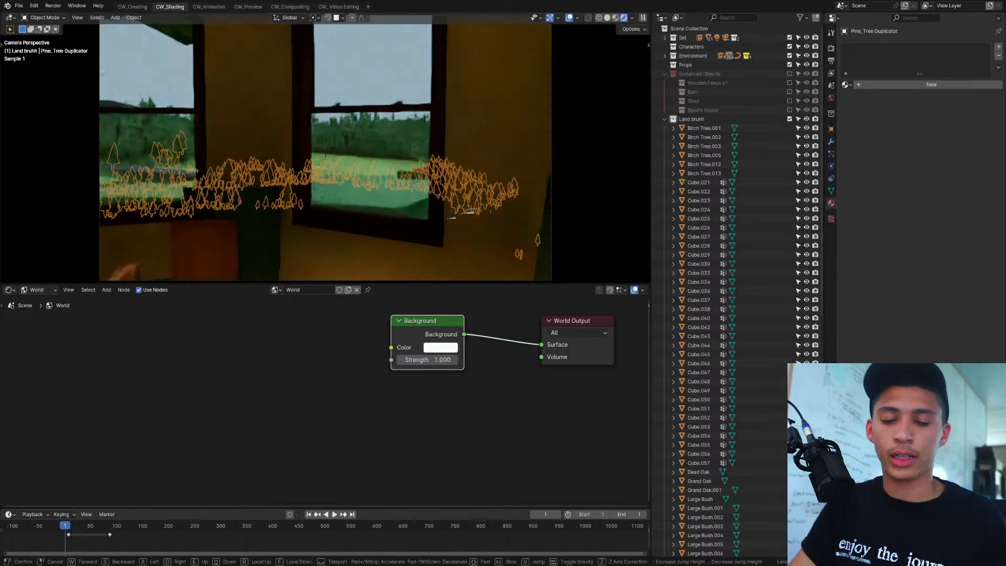
key(w)
key(s)
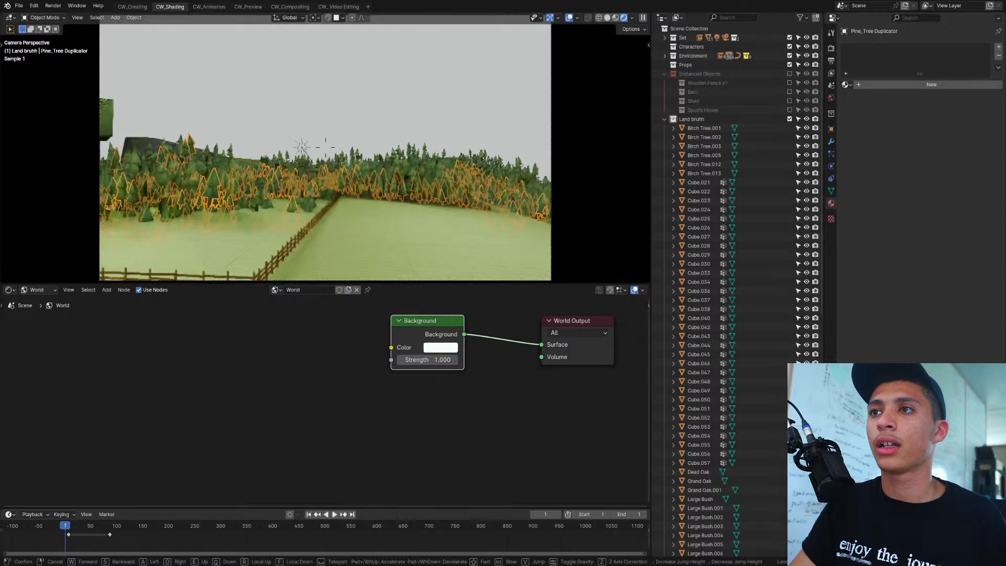
key(s)
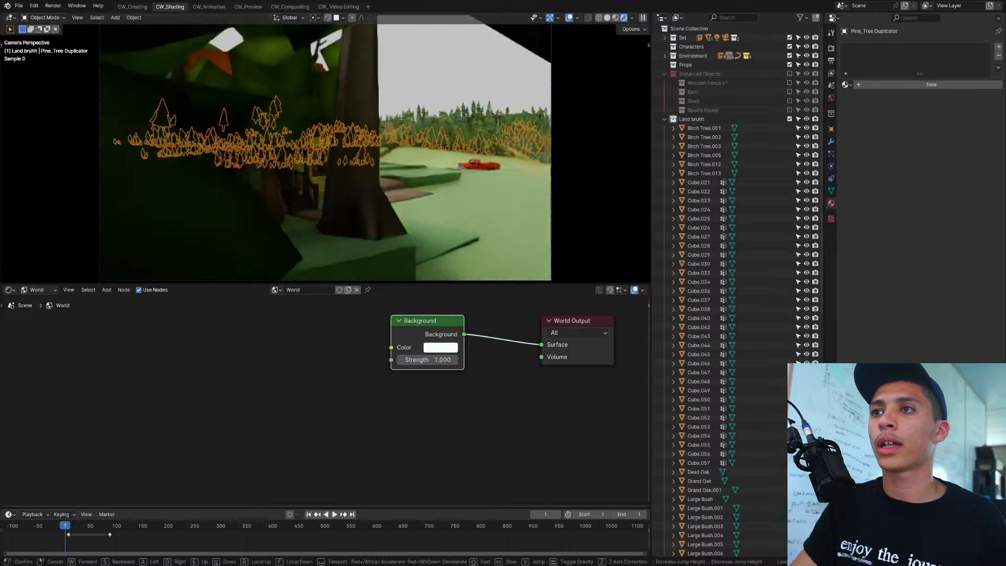
key(s)
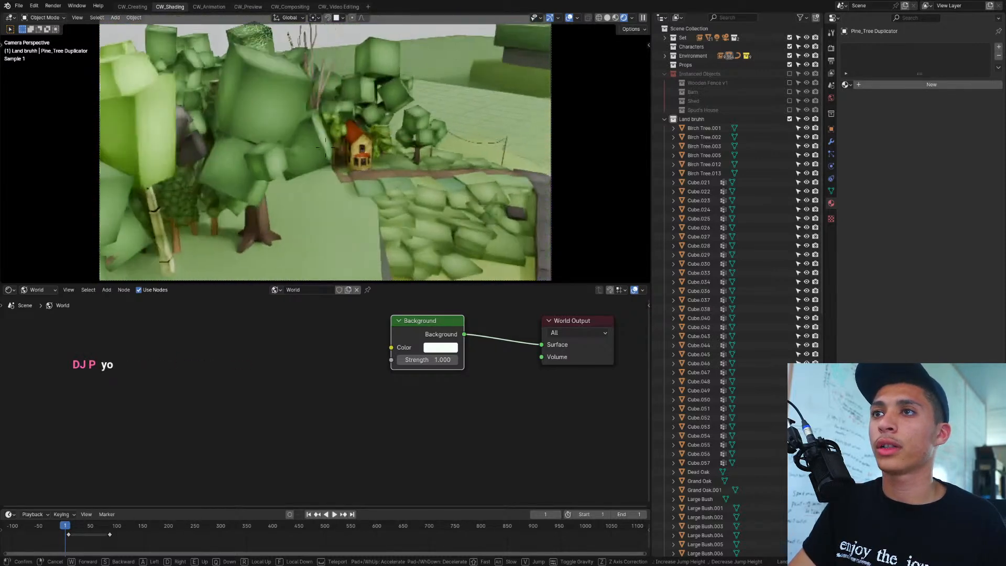
key(w)
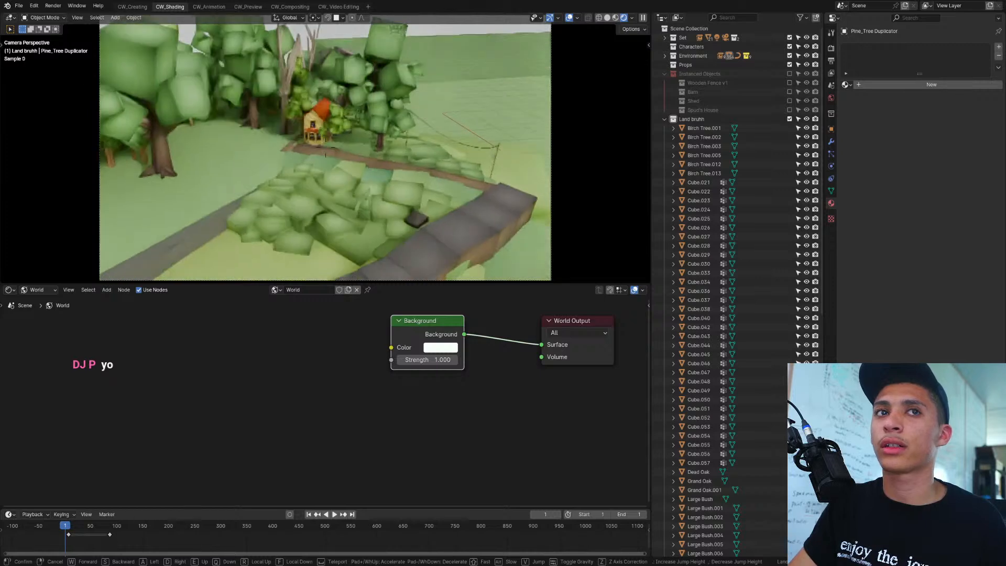
key(w)
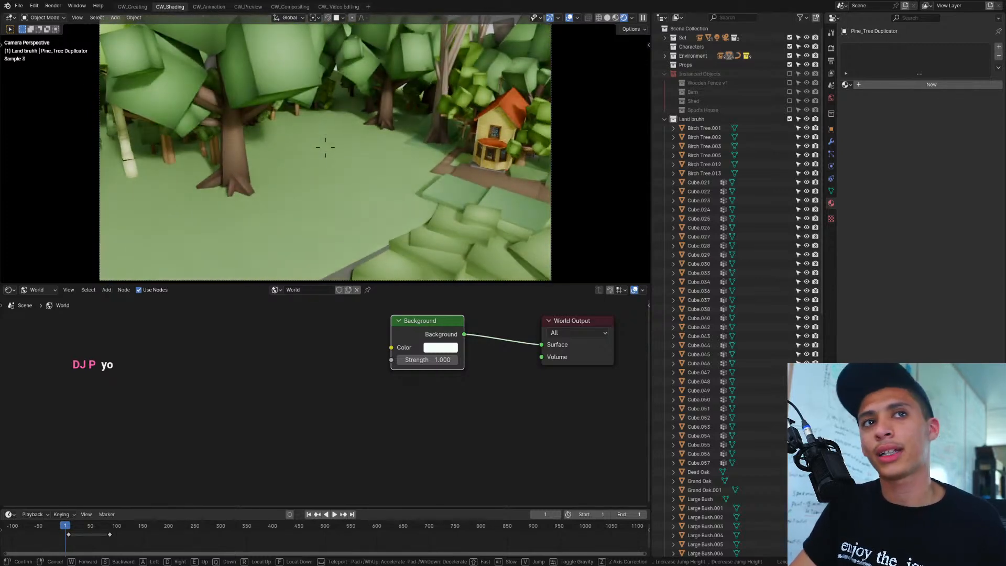
key(w)
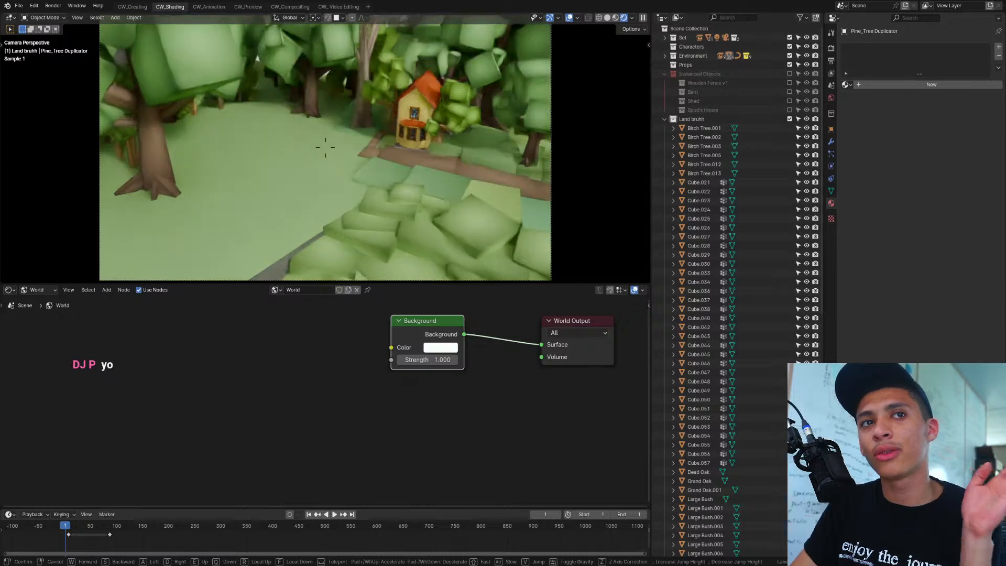
key(w)
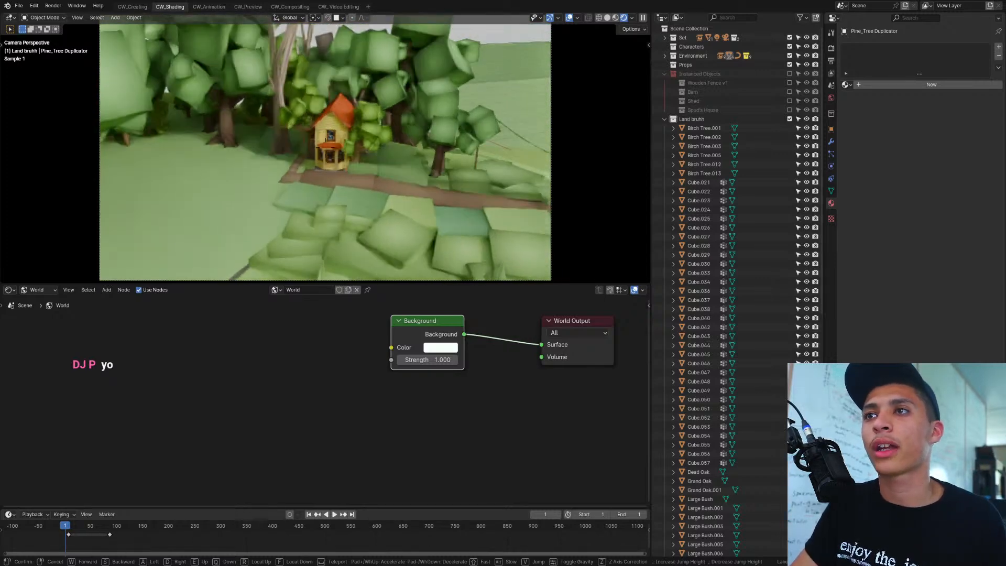
key(w)
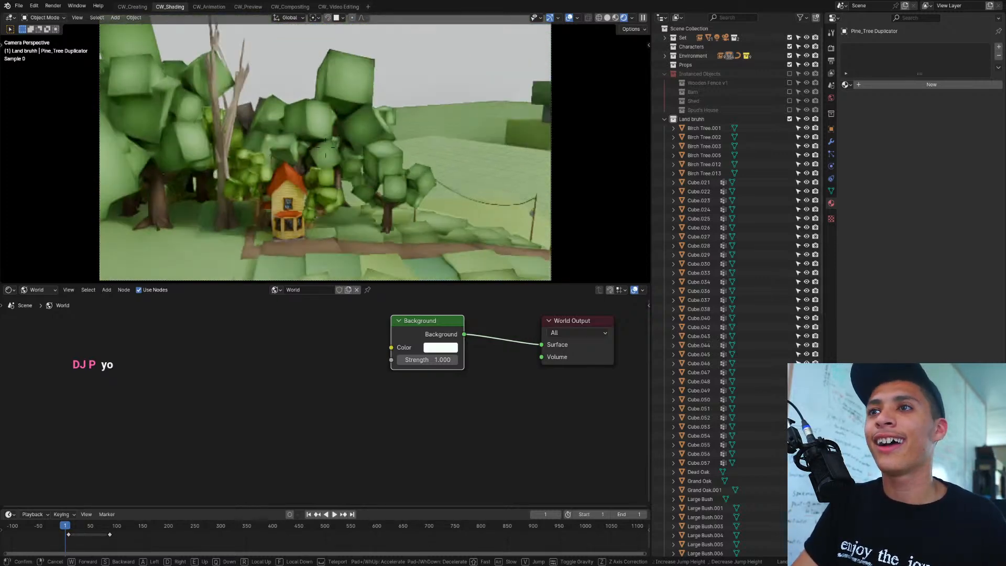
key(w)
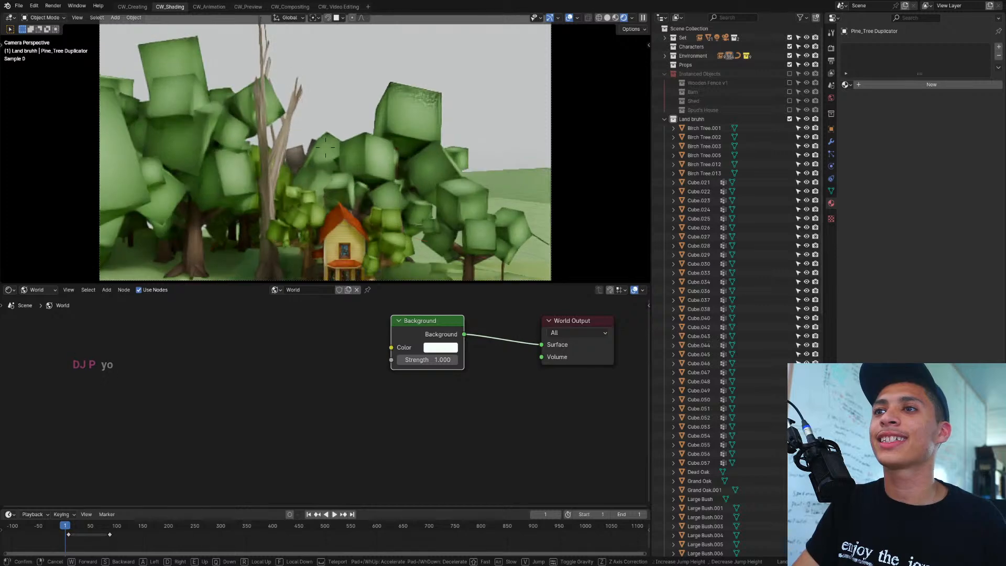
key(q)
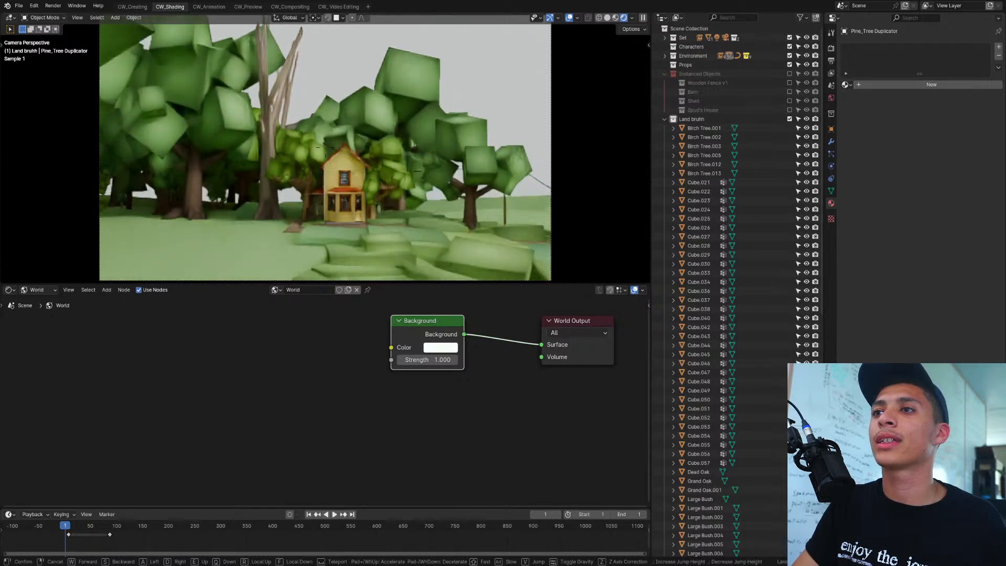
key(q)
click(298, 169)
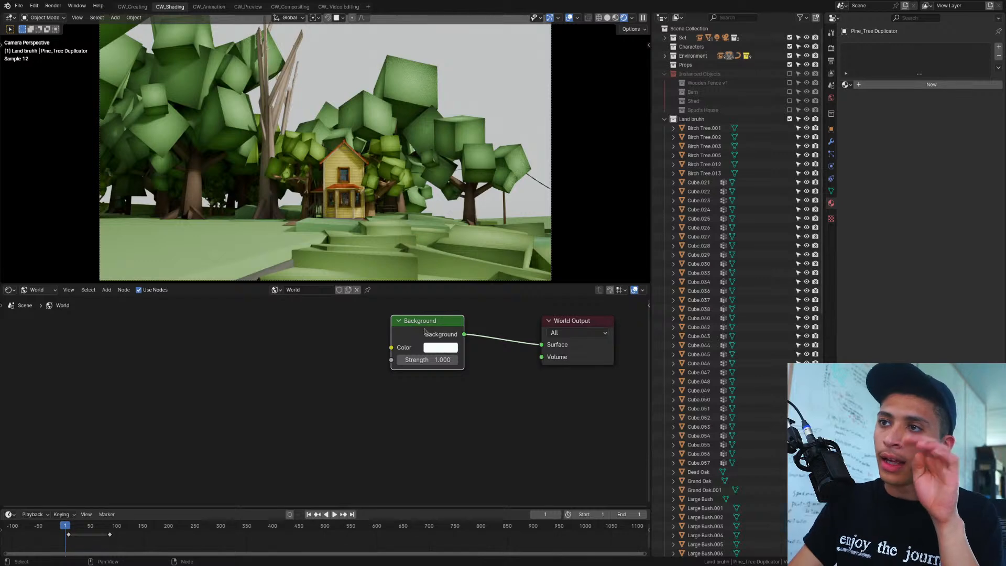
Step: Add a Quadratic Gradient Texture to the world Background's color, with Mapping and Texture Coordinate nodes feeding its vector
click(250, 344)
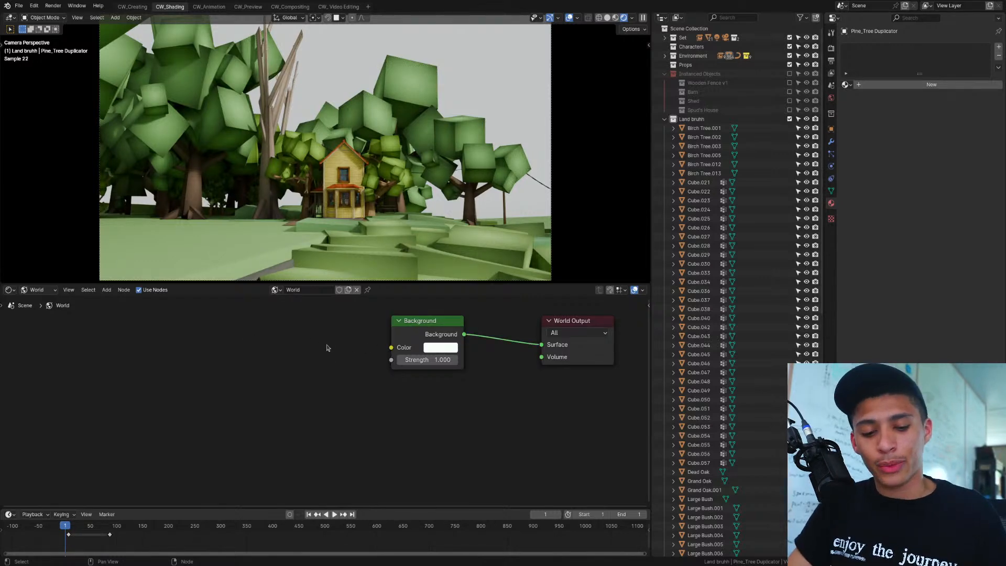
key(shift+a)
text(gr)
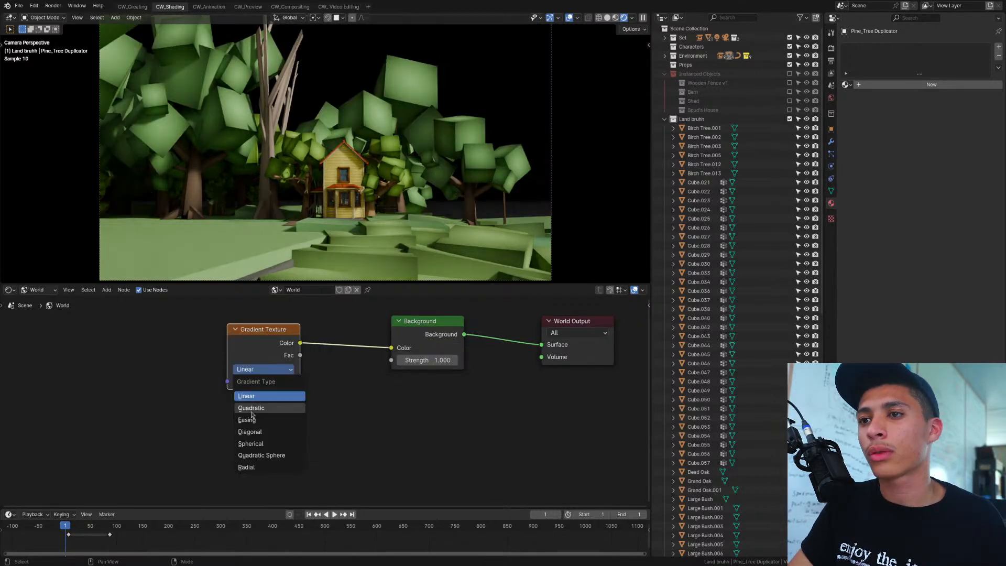
click(251, 411)
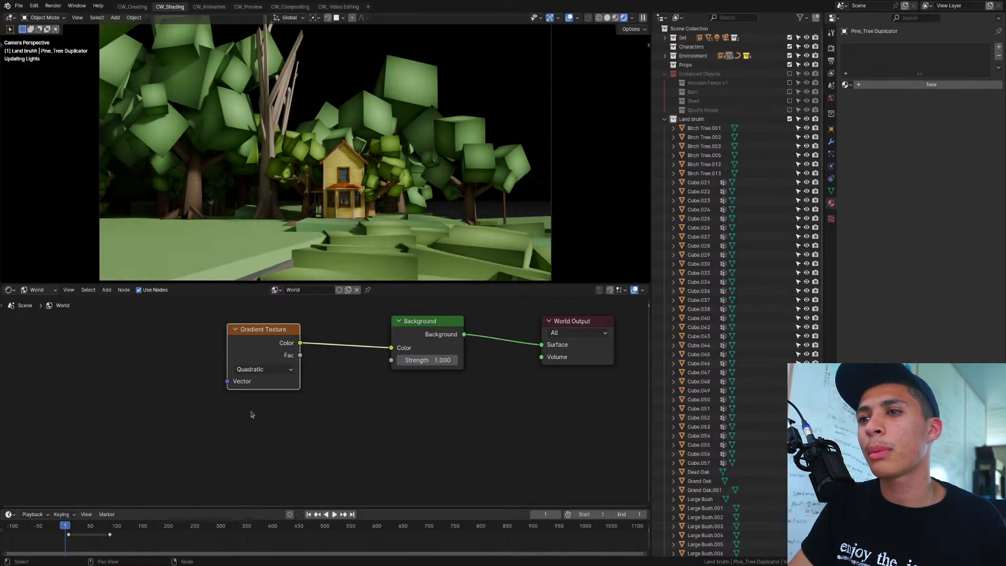
key(ctrl+t)
middle_drag(260, 376, 353, 370)
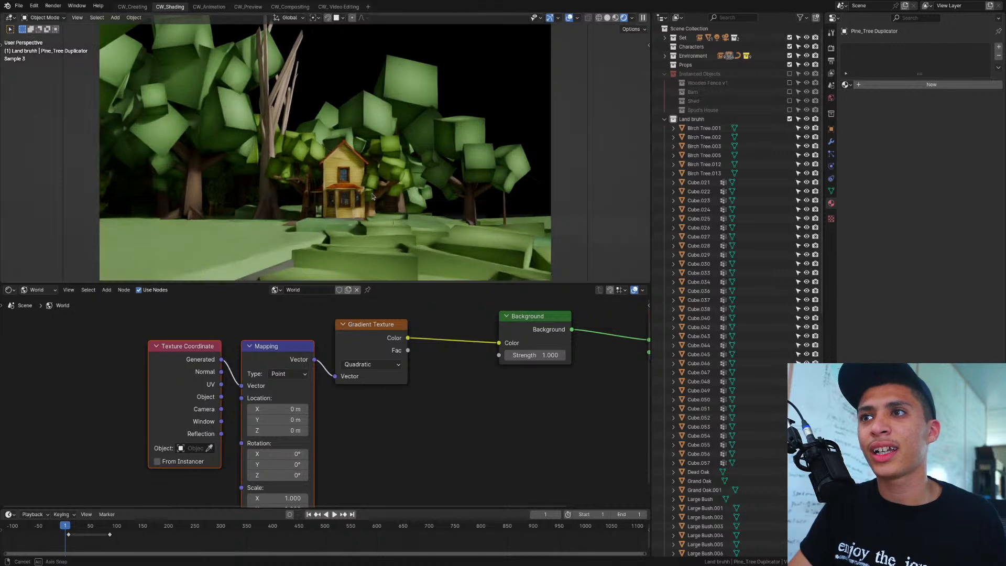
Step: Set the Mapping node's Y location to 10.6 m and the gradient type to Spherical
middle_drag(338, 162, 411, 204)
scroll(362, 199, down, 5)
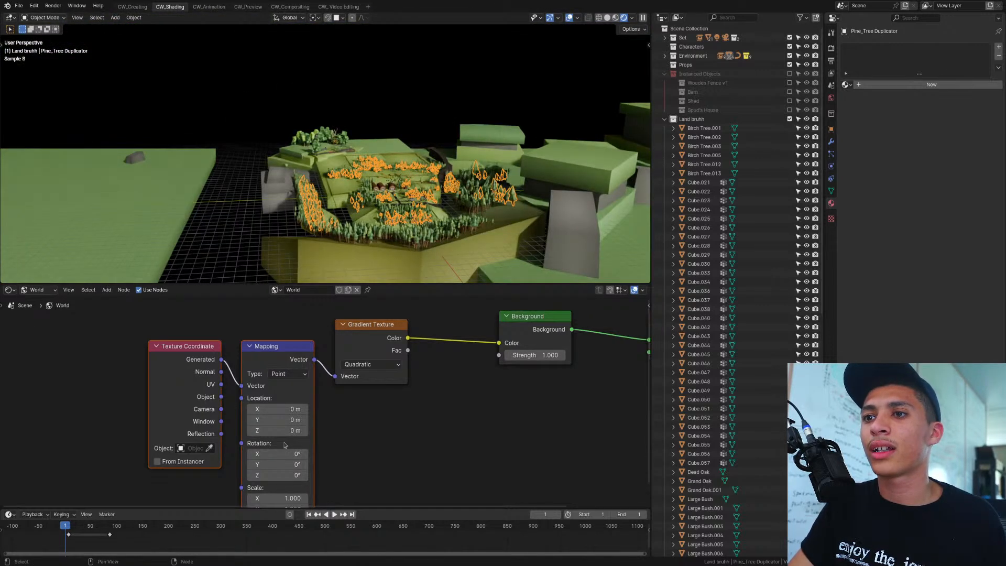
drag(285, 420, 342, 420)
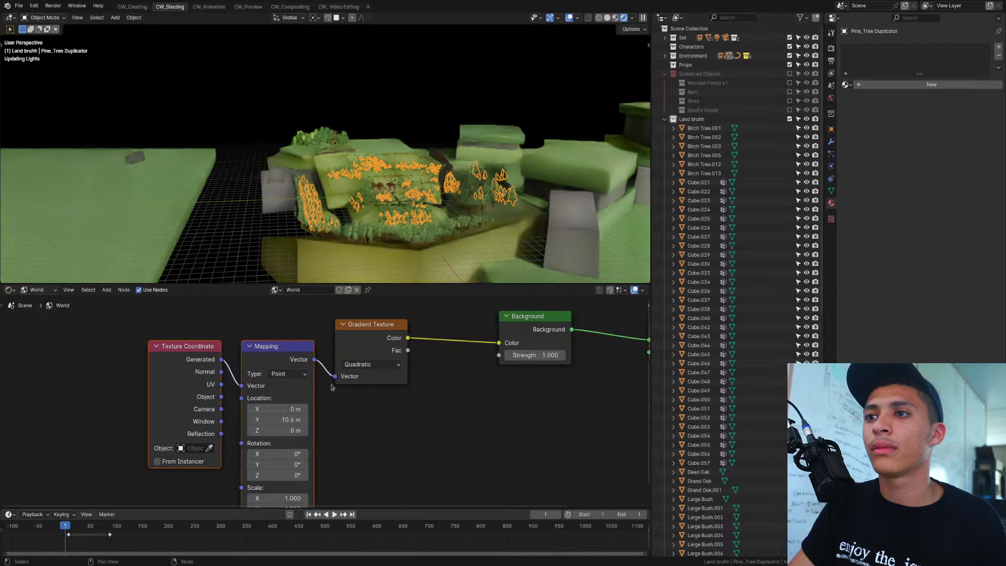
click(371, 364)
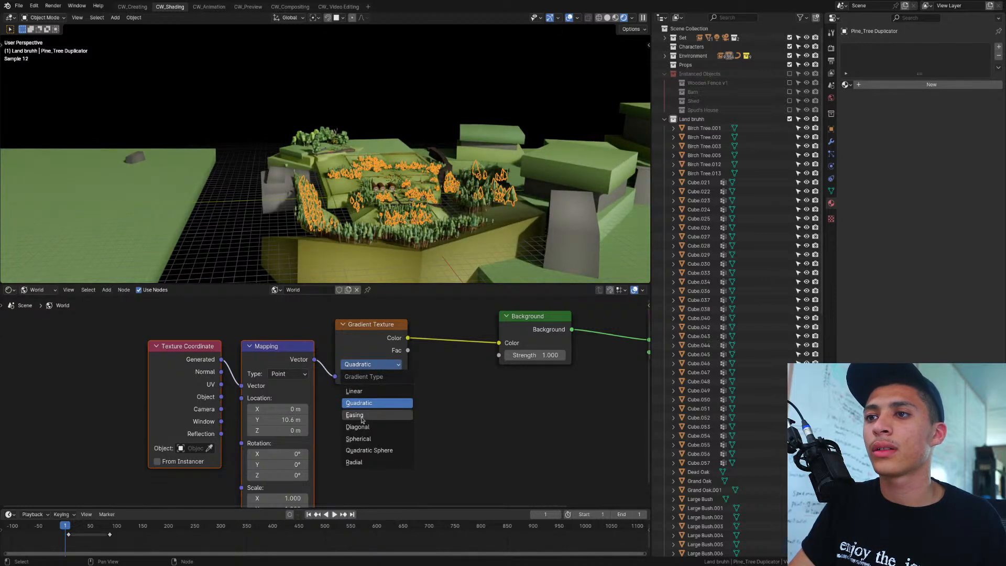
click(359, 439)
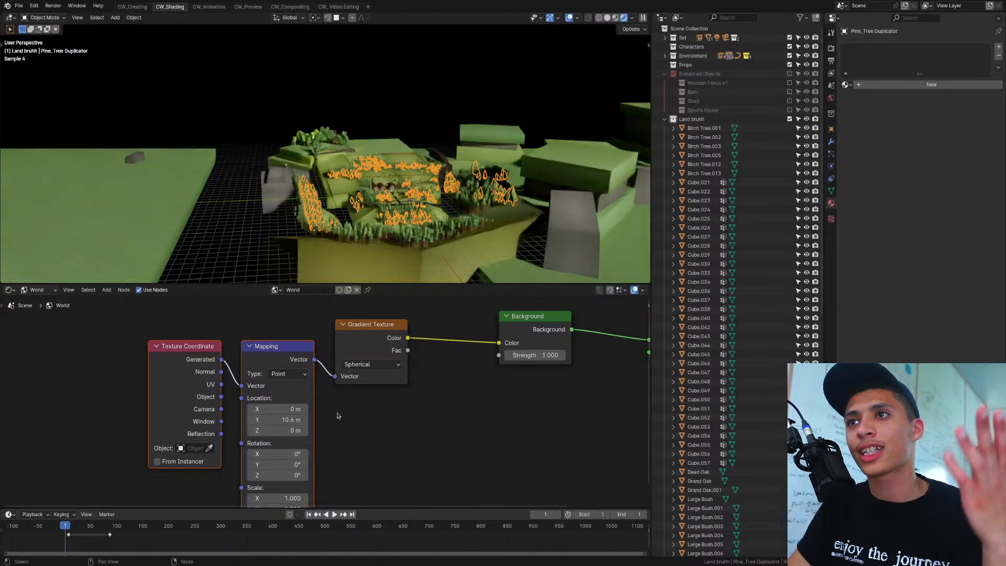
Step: Delete the Gradient Texture, Mapping and Texture Coordinate nodes from the world shader
scroll(425, 373, down, 1)
middle_drag(426, 373, 319, 372)
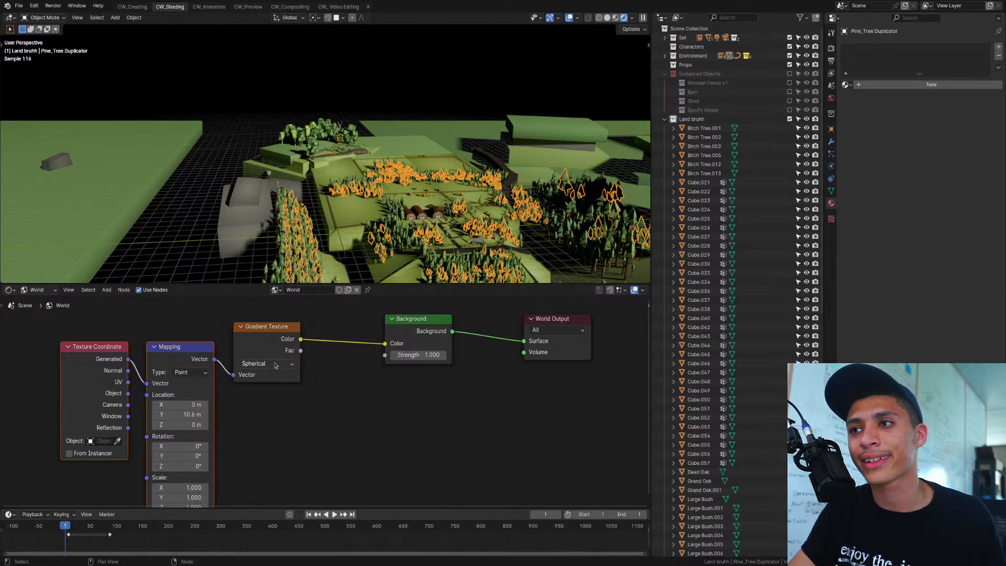
key(x)
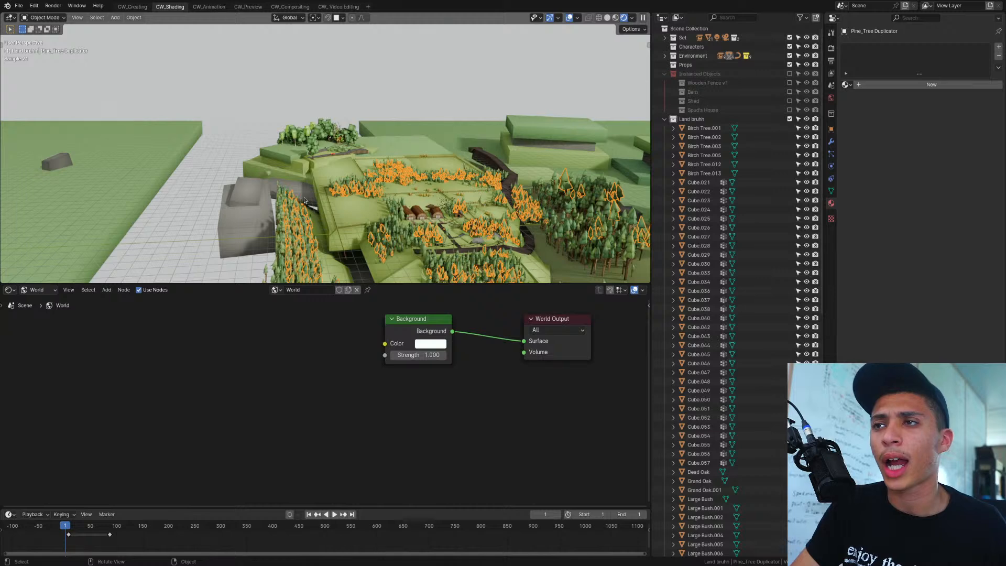
Step: Return to the CW_Creating workspace in Material Preview shading, and select and frame the large oak beside the road
click(134, 7)
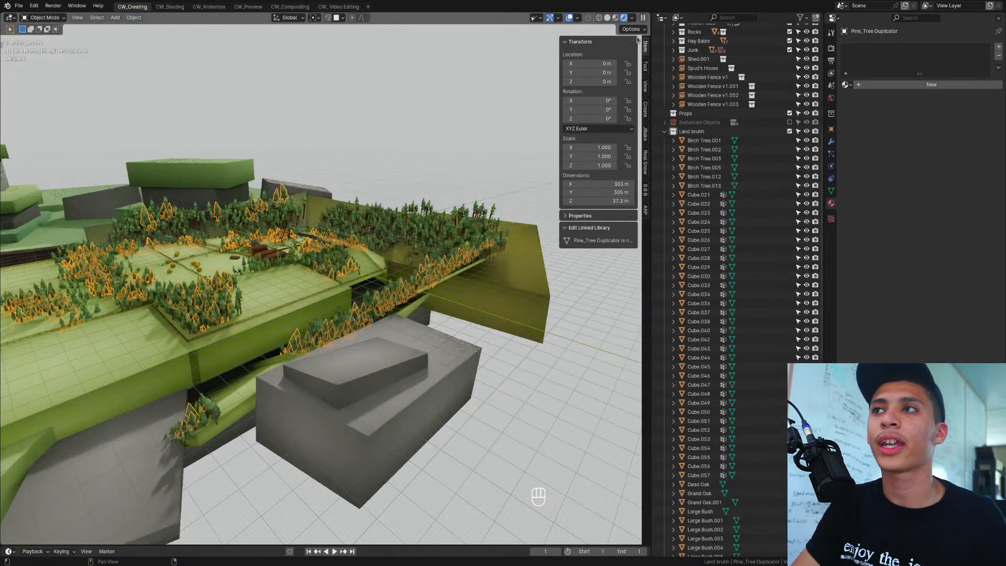
click(616, 18)
scroll(326, 306, up, 5)
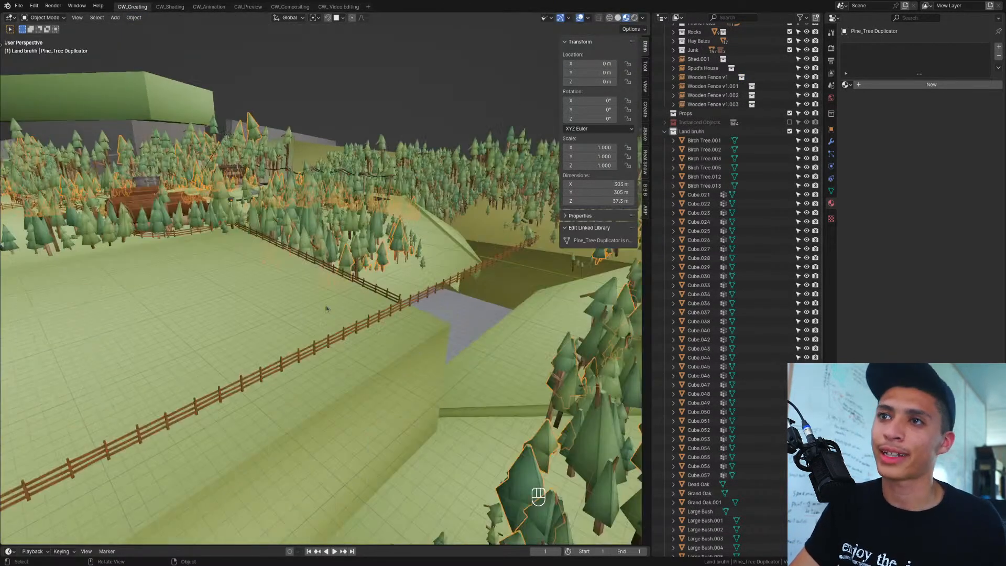
scroll(257, 345, down, 10)
middle_drag(255, 360, 225, 429)
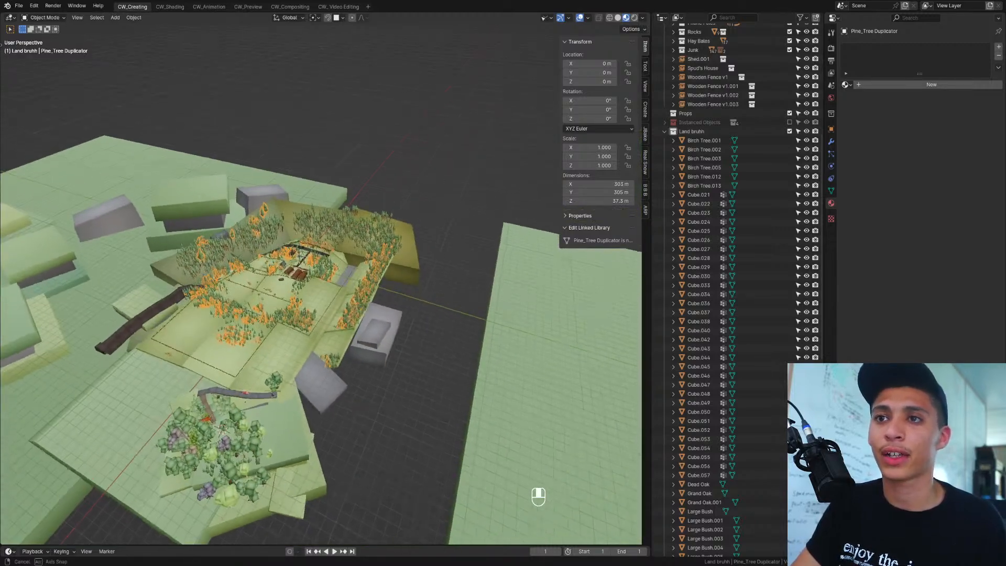
click(223, 431)
key(KP_Decimal)
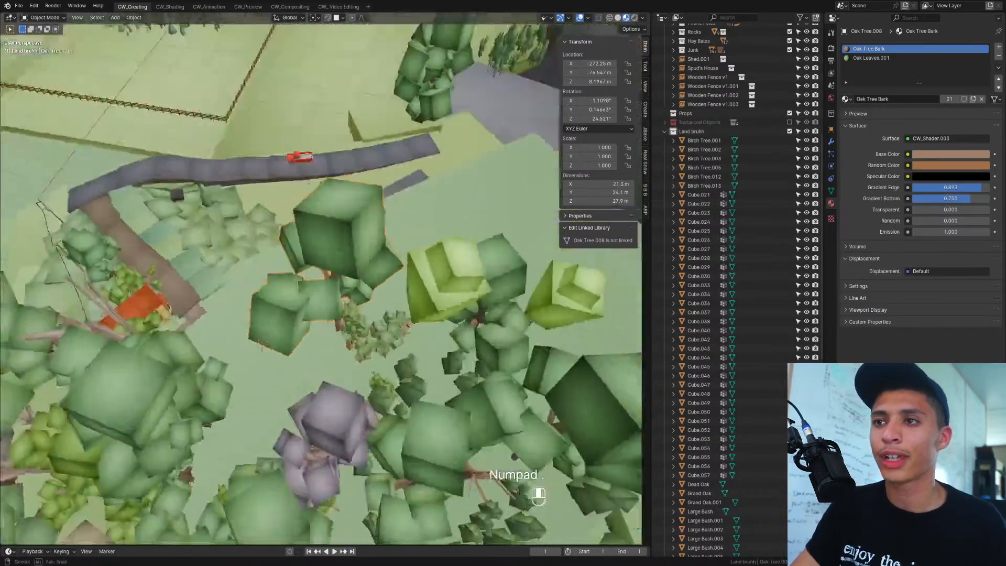
middle_drag(225, 432, 544, 273)
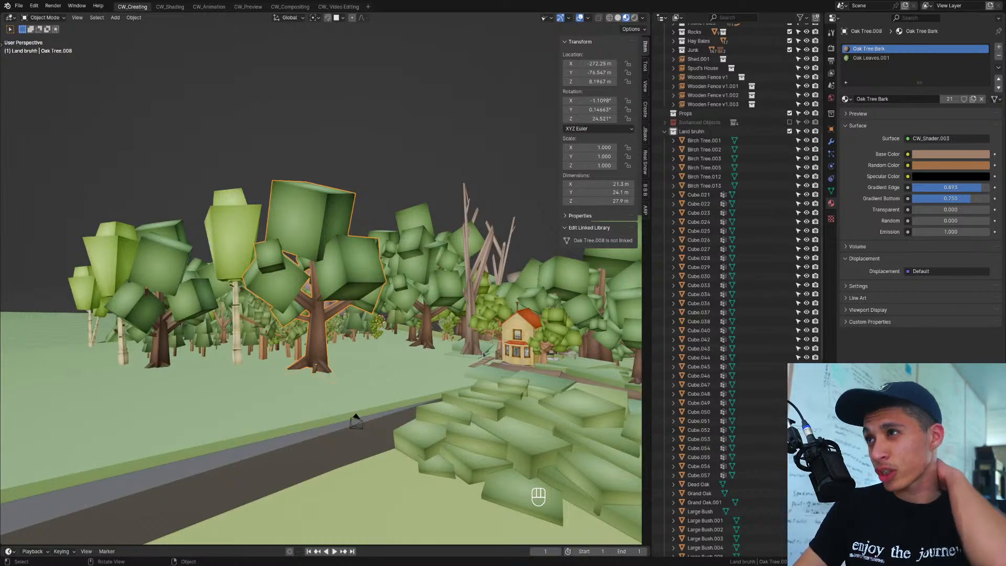
Step: Duplicate a slender sapling-type large bush and place the copy beside the road-end oak, offset 58.992 m in X and -12.544 m in Y
scroll(483, 355, down, 2)
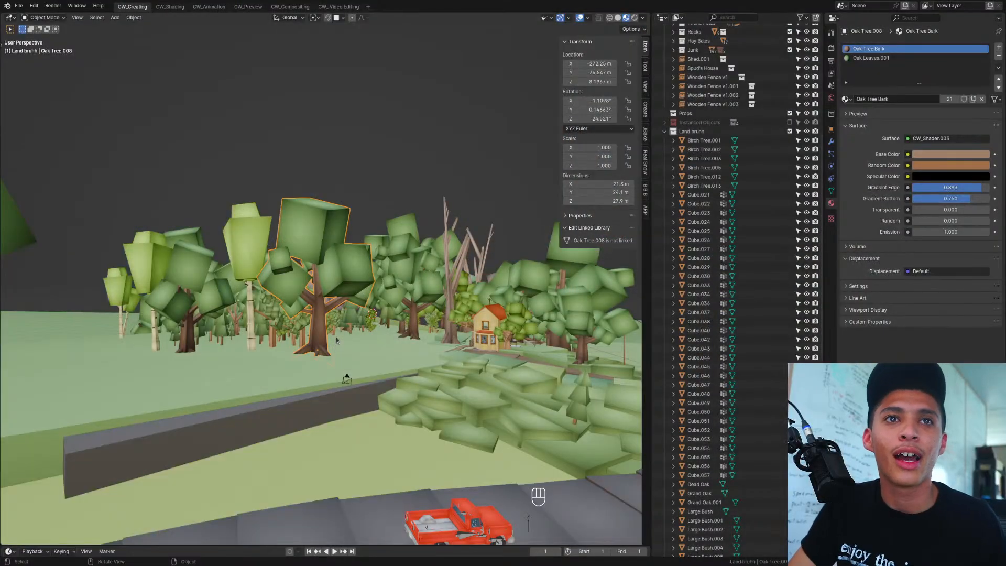
middle_drag(337, 340, 535, 412)
click(571, 394)
key(KP_Decimal)
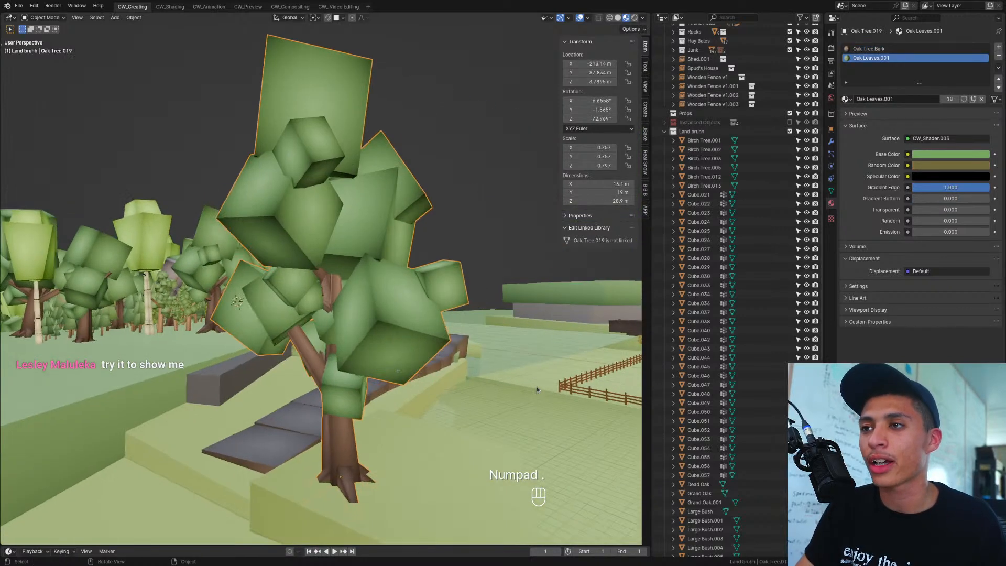
key(shift+d)
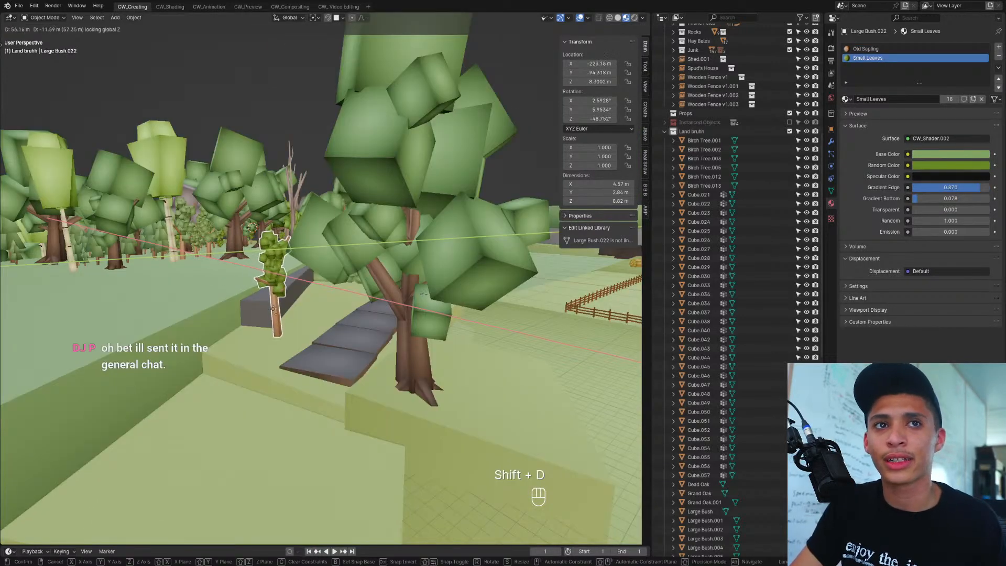
click(280, 314)
scroll(270, 384, up, 8)
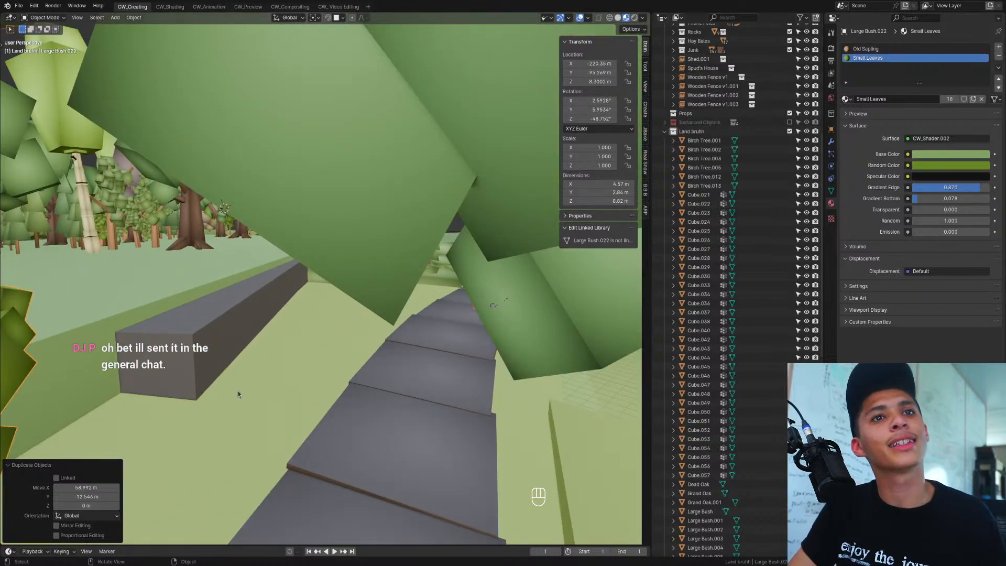
scroll(254, 395, down, 10)
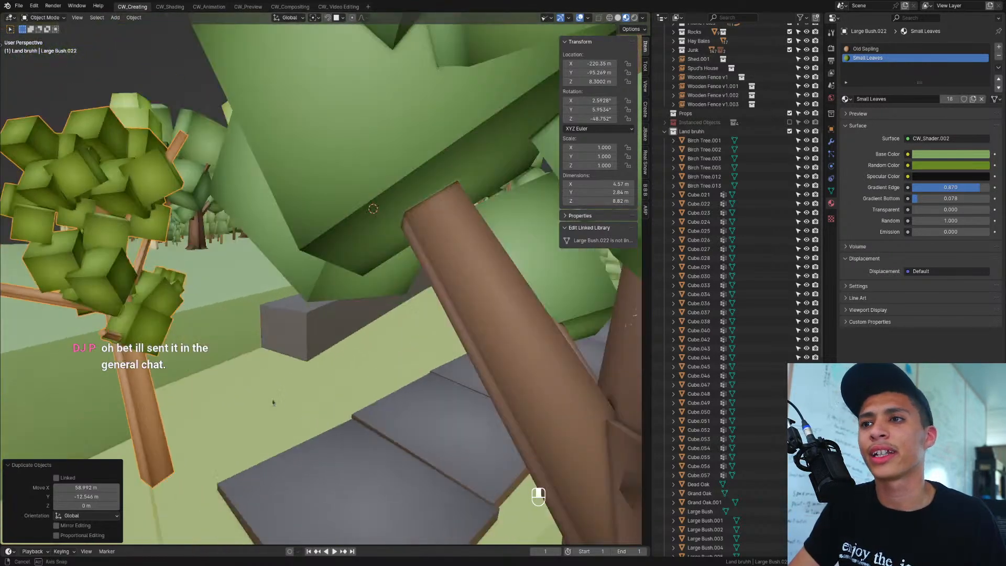
middle_drag(358, 412, 291, 415)
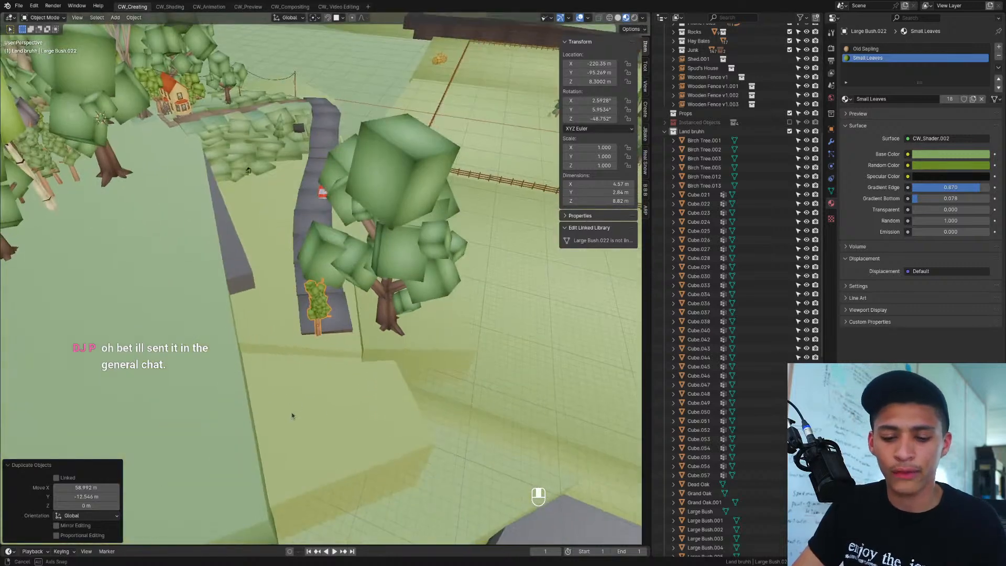
Step: Move the copied bush -21.874 m in X and 22.525 m in Y, onto the grass strip between the low wall and the road
key(g)
click(228, 284)
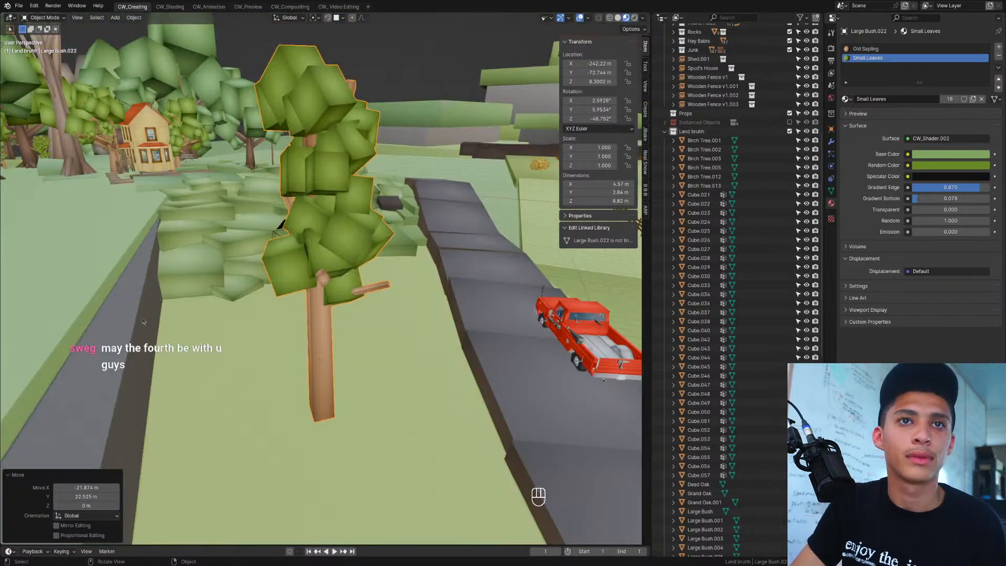
mouse_move(212, 325)
middle_down()
mouse_move(167, 325)
mouse_move(183, 331)
mouse_move(219, 306)
middle_up()
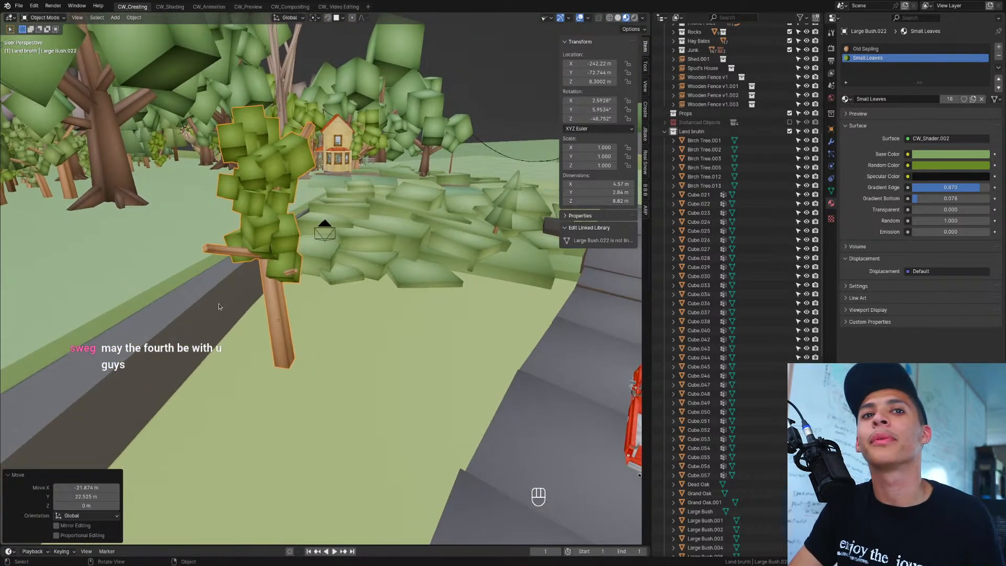
Step: Lower the copied sapling bush on the grass strip by 4.1071 m along Z
click(281, 274)
key(g)
key(z)
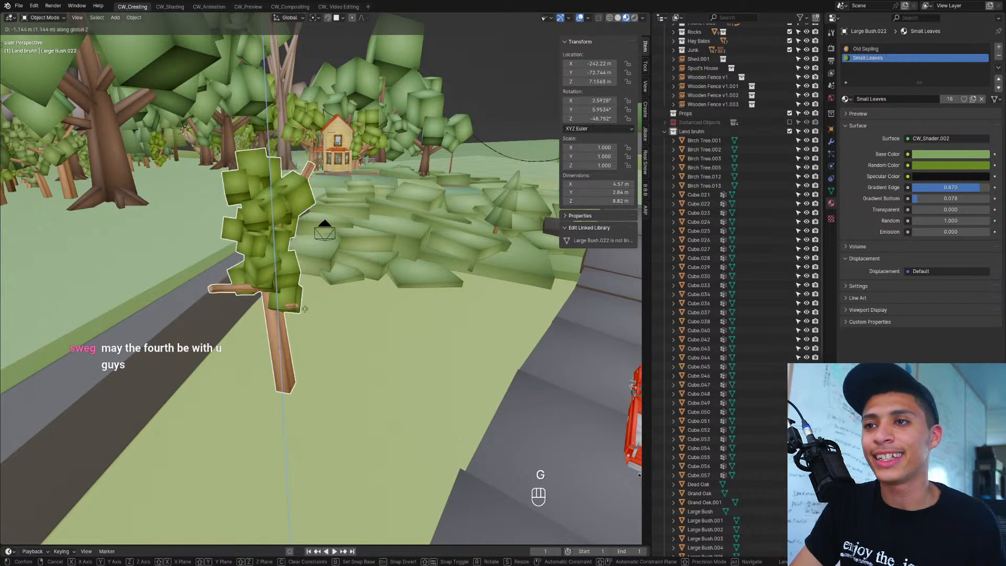
click(304, 360)
Step: Tilt the copied bush slightly with a free trackball rotation and turn it -49.4° about Z
key(r)
key(r)
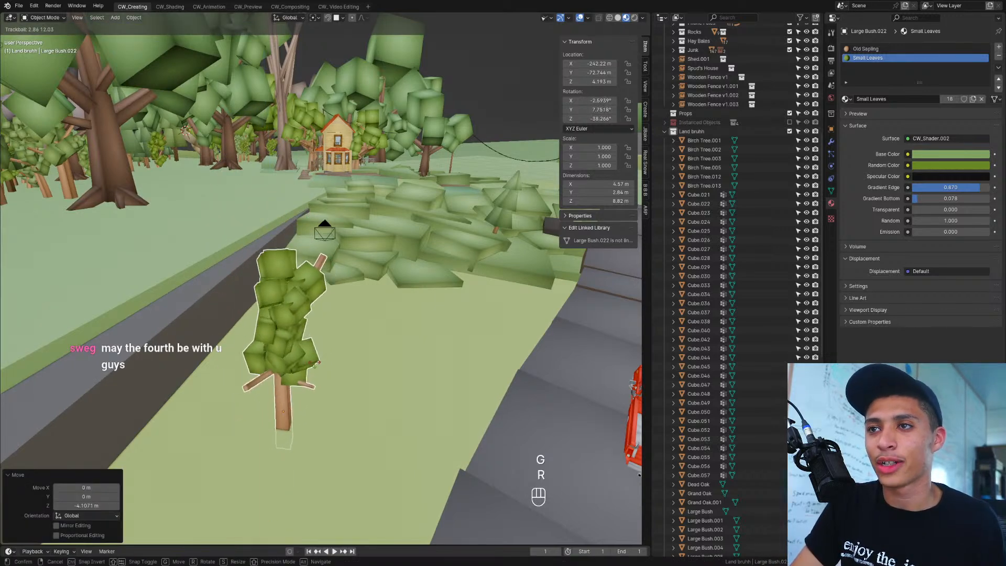
click(319, 369)
key(r)
key(z)
click(365, 422)
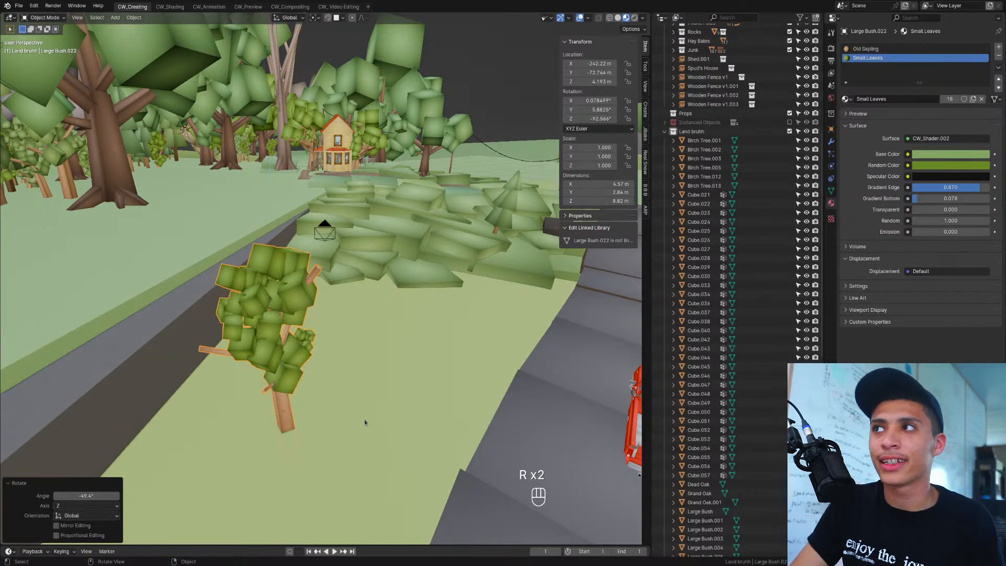
middle_drag(368, 435, 359, 418)
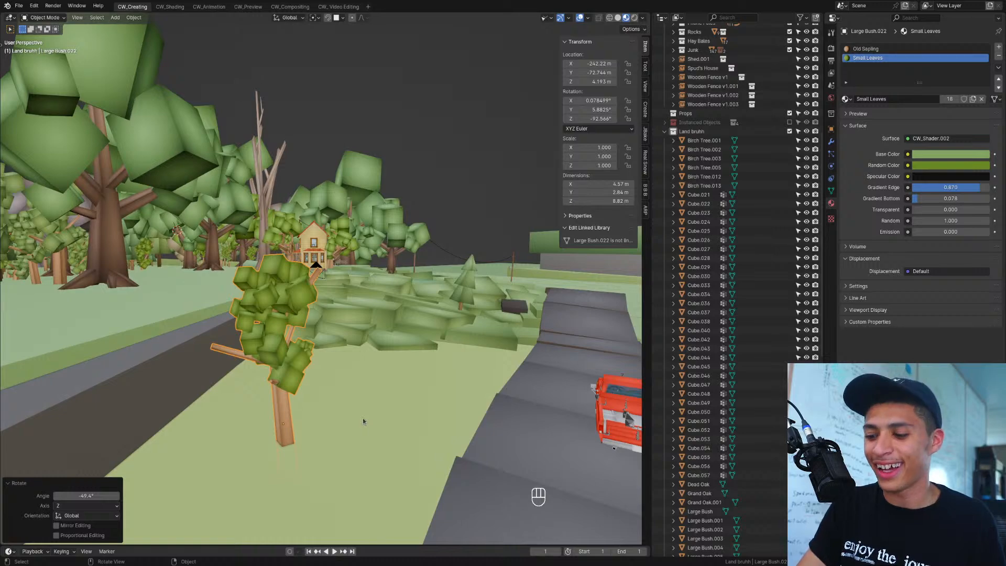
Step: Move the copied bush -10.761 m in X and 6.1651 m in Y, to the edge of the leafy ground cover
key(KP_Decimal)
middle_drag(404, 390, 409, 368)
scroll(368, 350, down, 5)
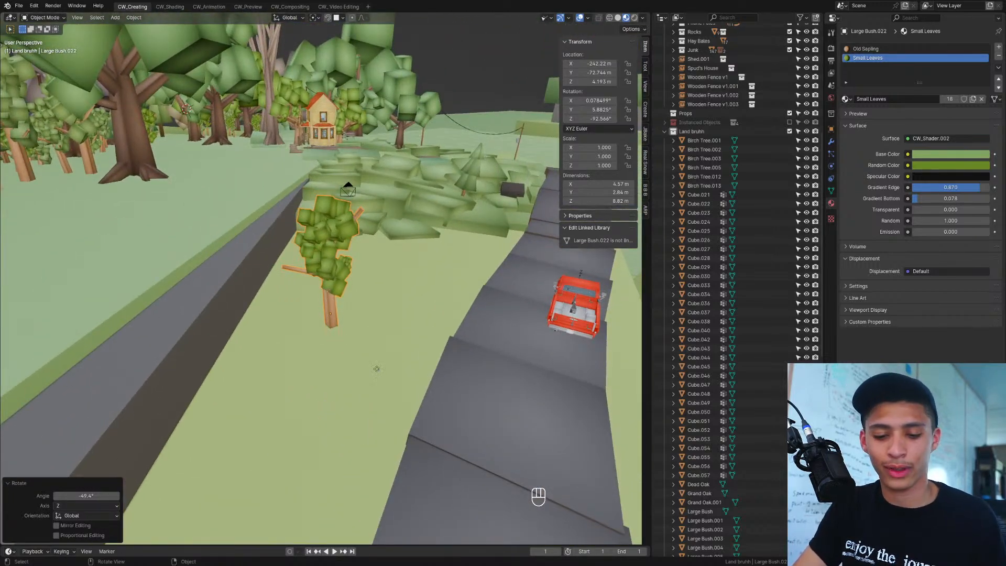
key(g)
click(358, 297)
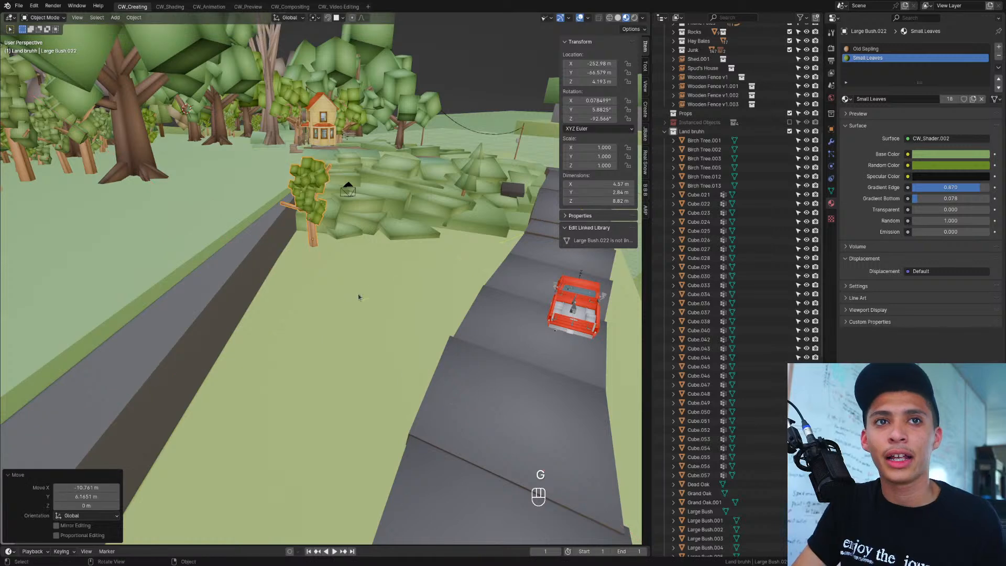
Step: Frame the bush at the edge of the leafy ground cover and adjust its scale freehand
shift+middle_drag(337, 250, 346, 292)
scroll(346, 291, up, 4)
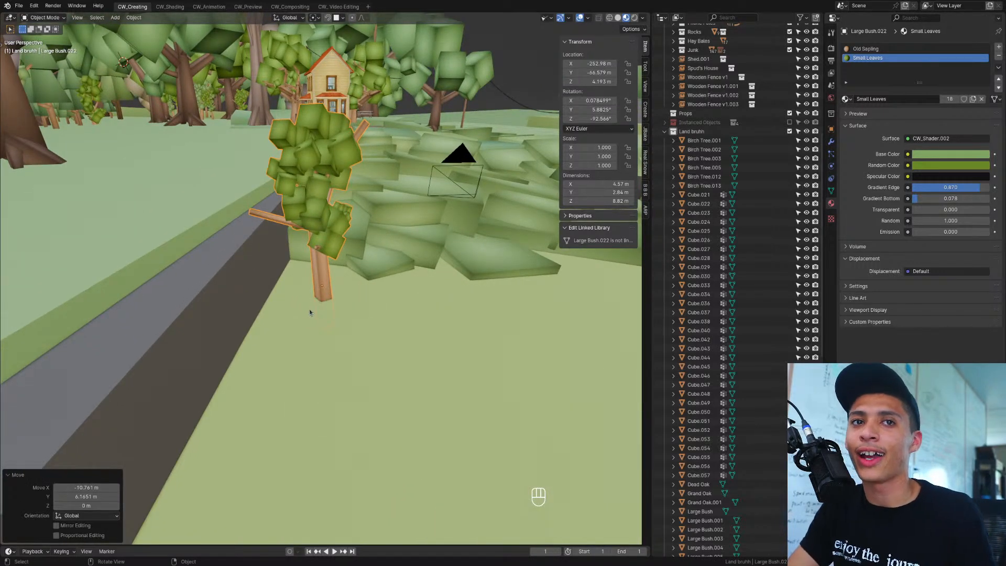
key(KP_Decimal)
middle_drag(309, 313, 390, 312)
scroll(269, 316, down, 3)
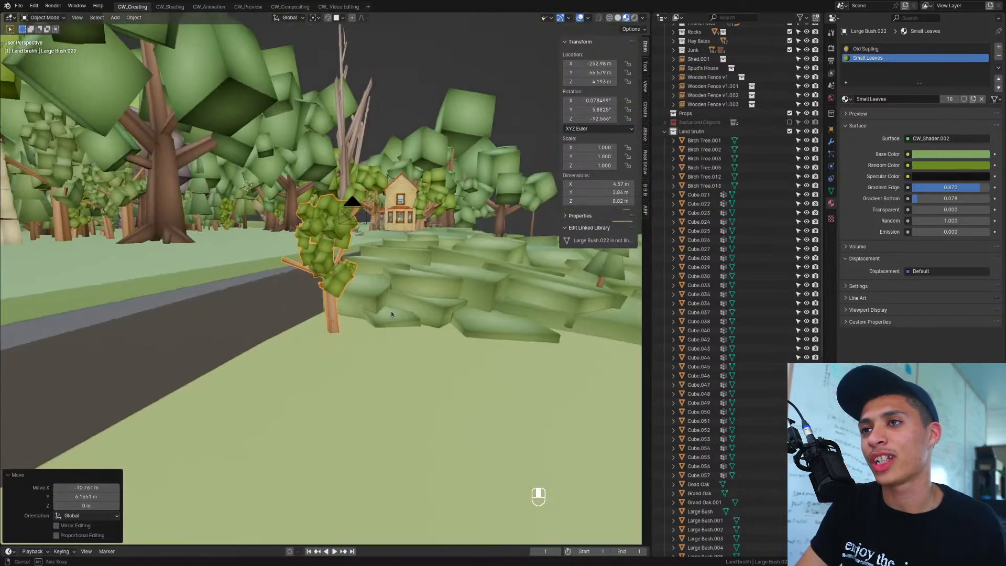
key(s)
click(372, 314)
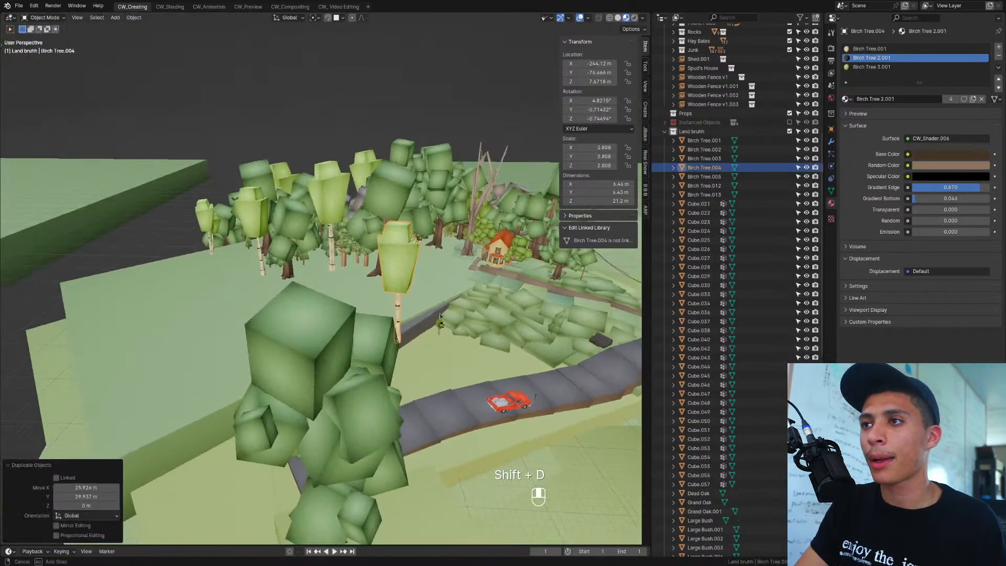
Step: Lower the duplicated birch beside the road by about 5.308 m along Z
middle_drag(440, 316, 409, 291)
key(g)
key(z)
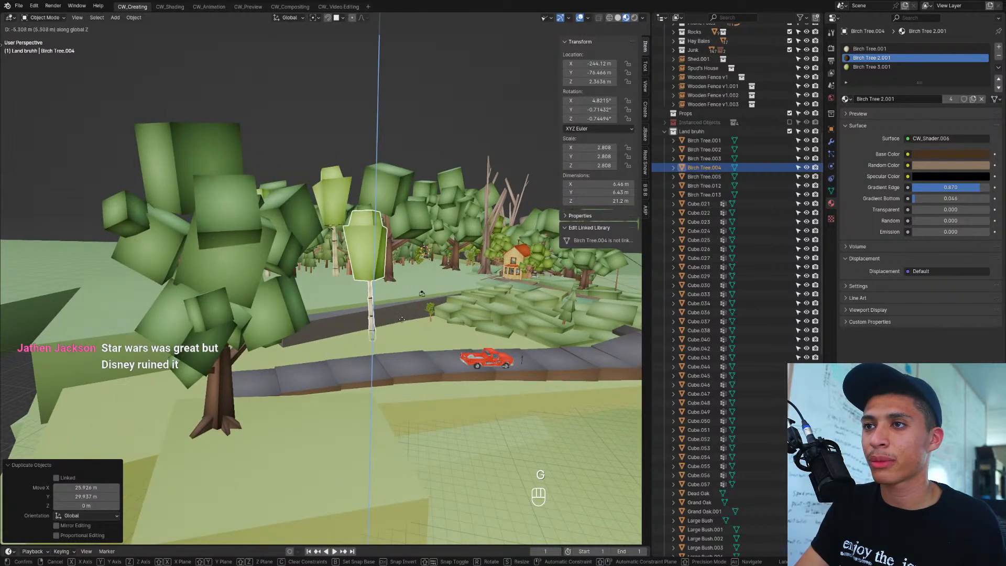
click(406, 325)
key(r)
key(g)
click(403, 328)
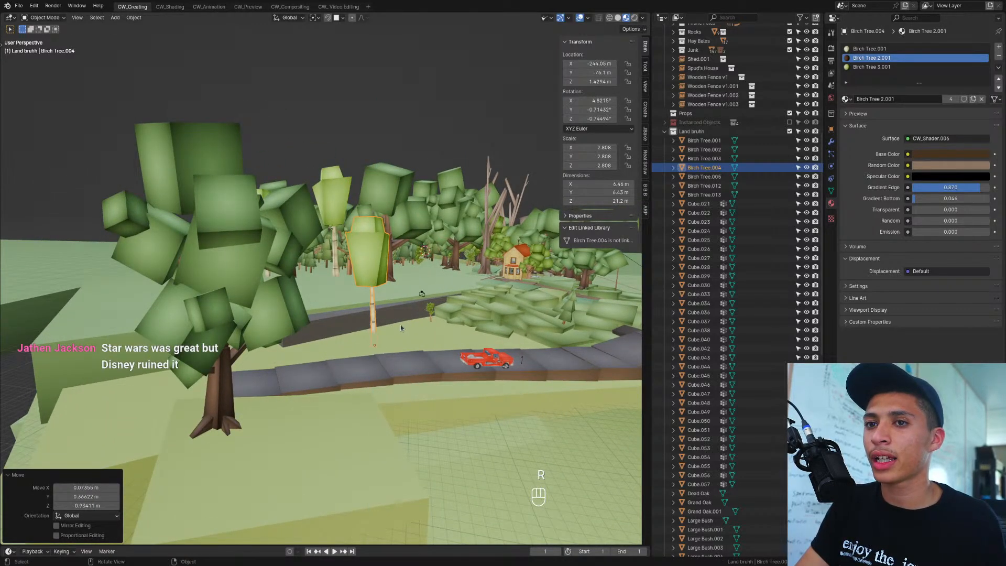
key(ctrl+z)
Step: Turn the birch copy 61.2° about Z and tilt it with a trackball rotation of 6.3° and -32.7°
key(r)
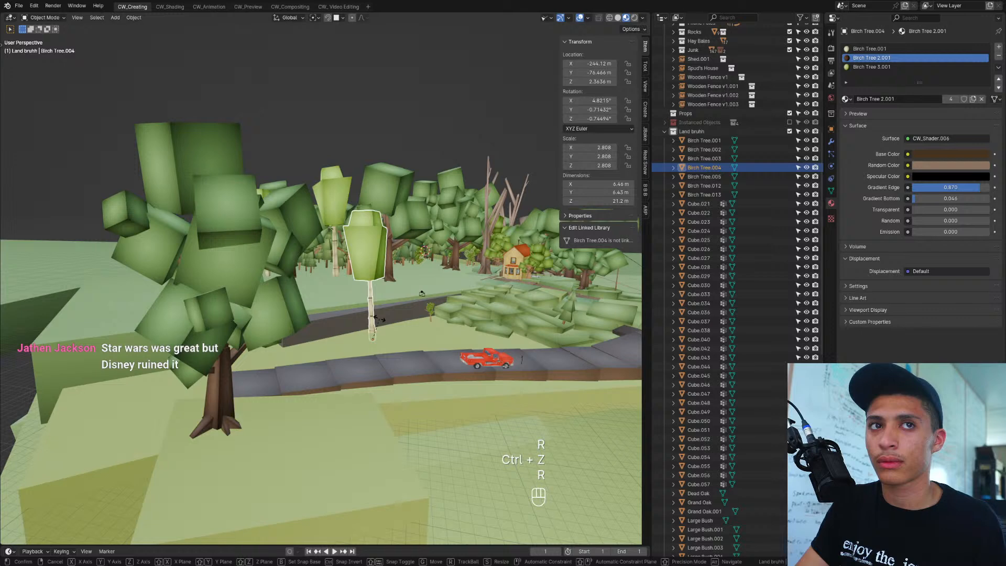
click(383, 320)
scroll(384, 320, up, 3)
middle_drag(383, 320, 289, 321)
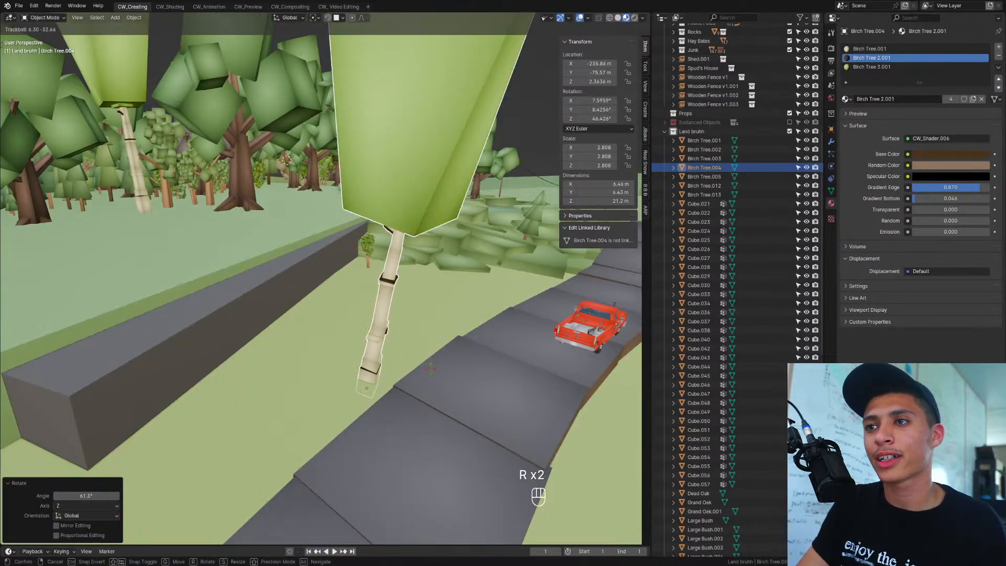
click(430, 369)
Step: Rotate the birch copy -43.8° about Z and 7.99° about the view axis
key(r)
key(z)
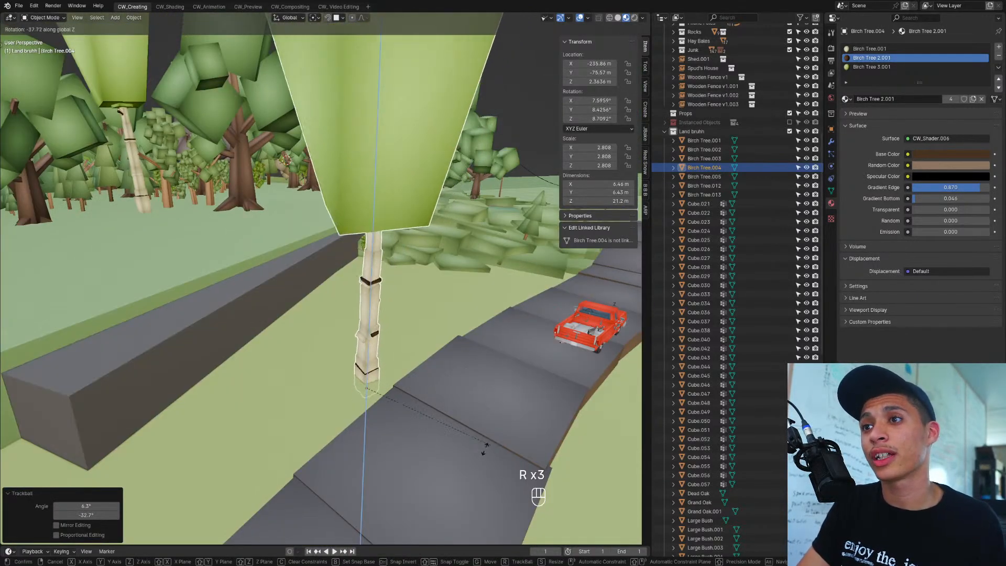
click(454, 441)
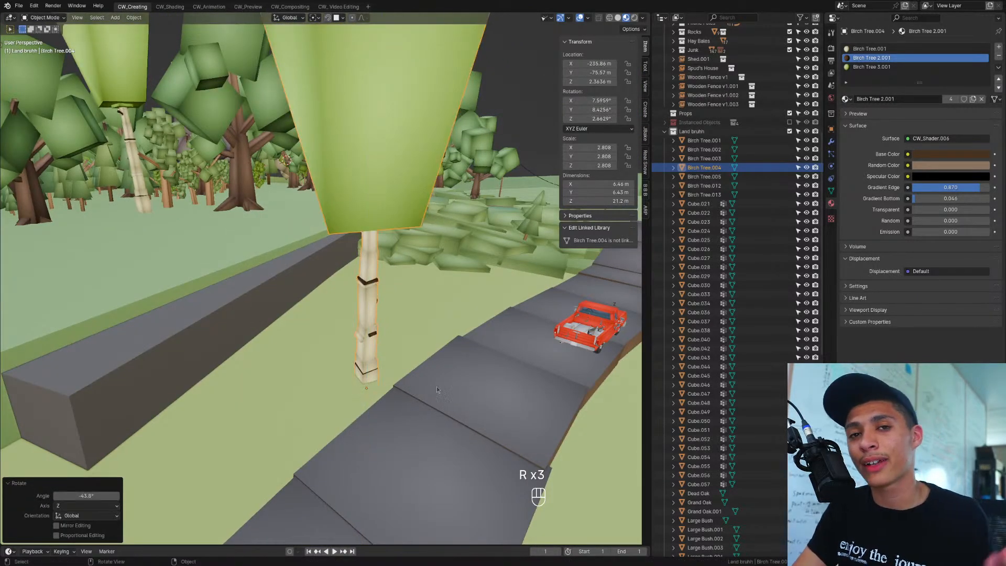
key(r)
click(441, 309)
Step: Look through the camera and fly it back to the large roadside tree, framing its trunk with the road, wall and distant house
middle_drag(431, 400, 426, 372)
key(KP_0)
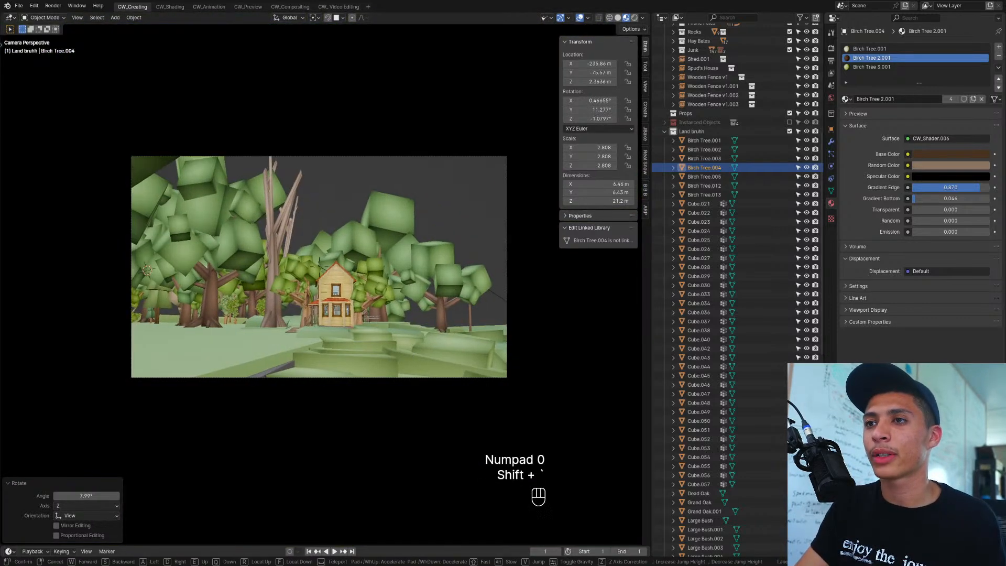
key(shift+grave)
key(shift+s)
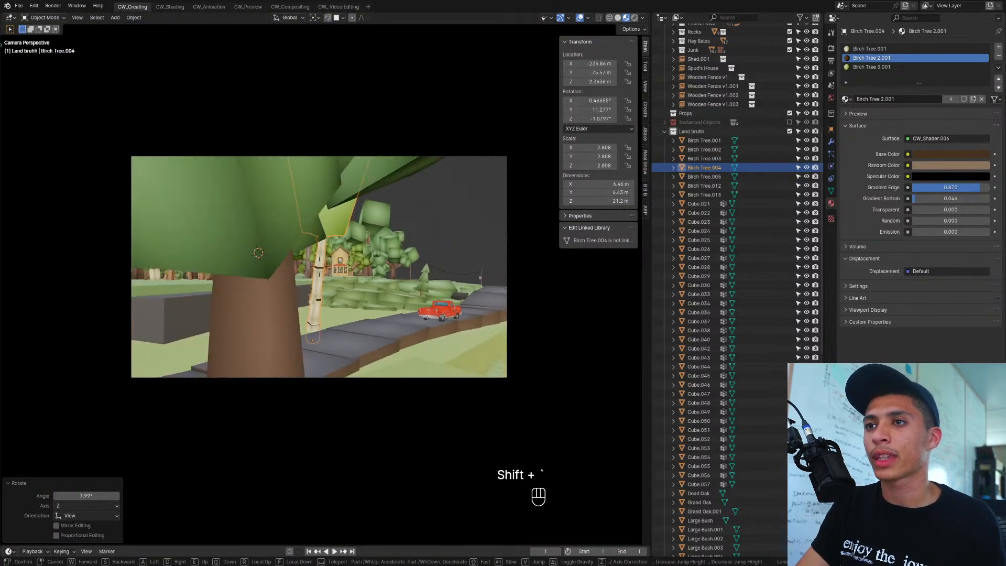
key(a)
click(409, 355)
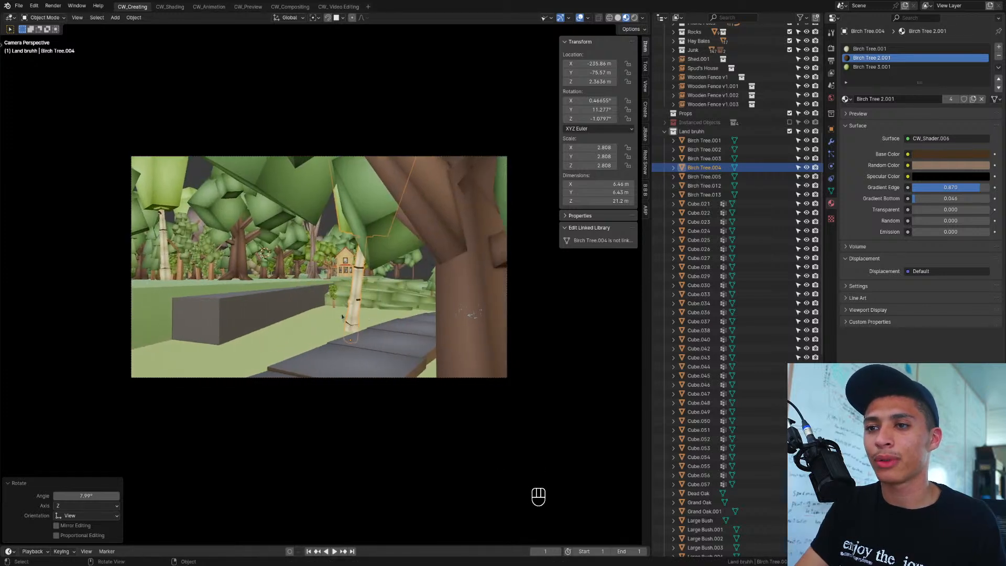
Step: Move the birch copy -0.6595 m in X and -15.82 m in Y beside the wall's end, and nudge it 3.2017 m in X and -0.13074 m in Y
key(g)
click(167, 335)
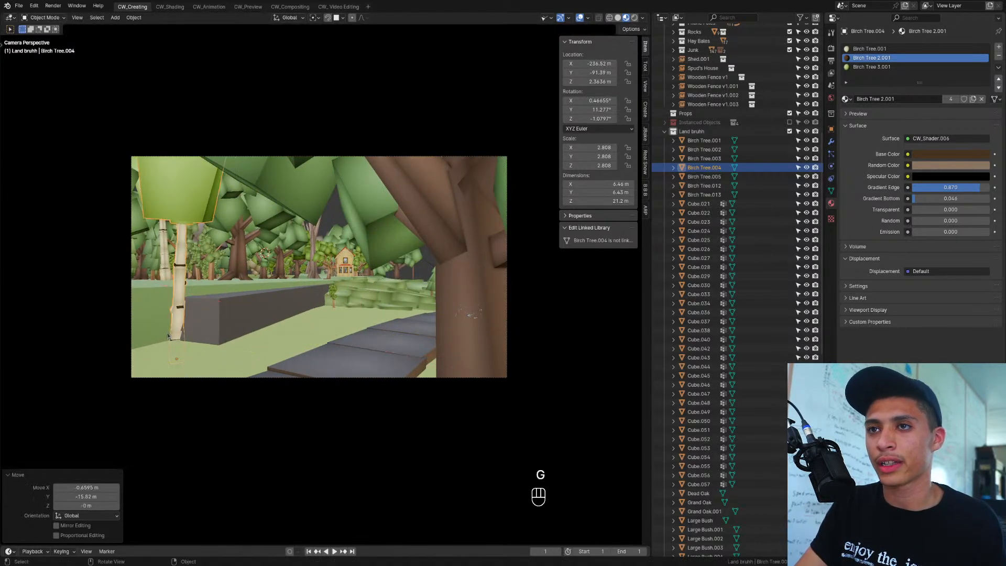
key(g)
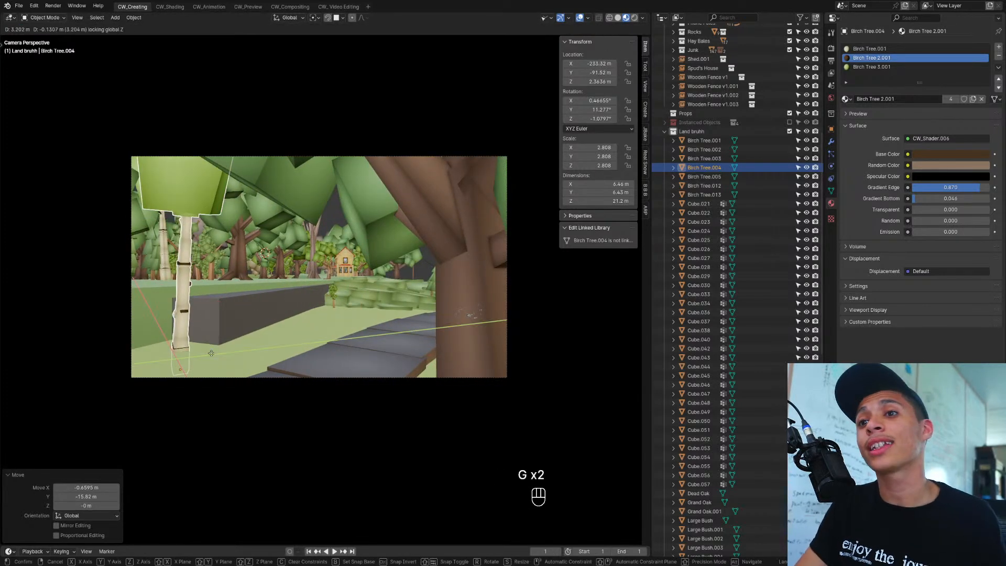
click(211, 353)
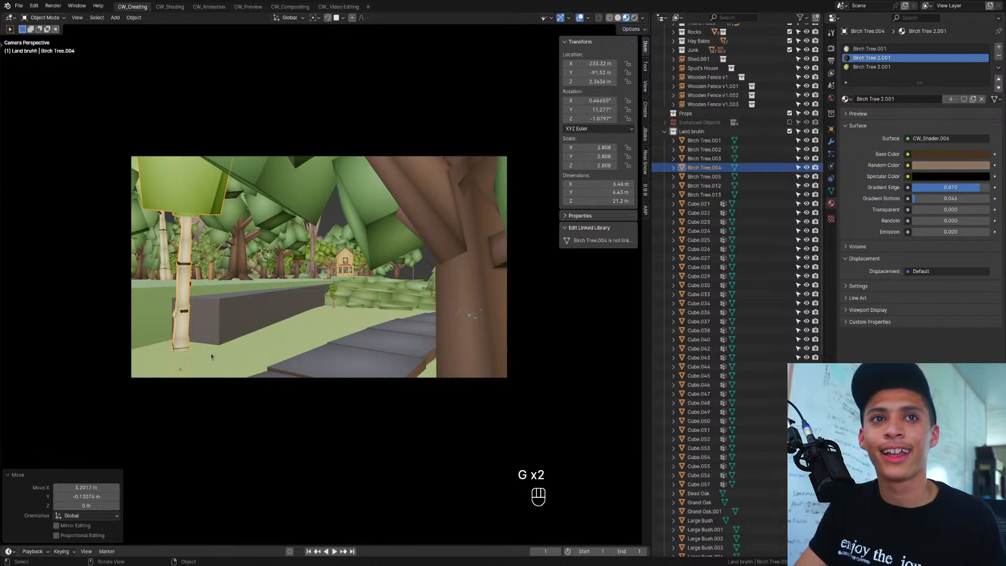
Step: Leave the camera view, and select and frame the birch copy at the wall's end
click(212, 353)
key(Home)
key(KP_Decimal)
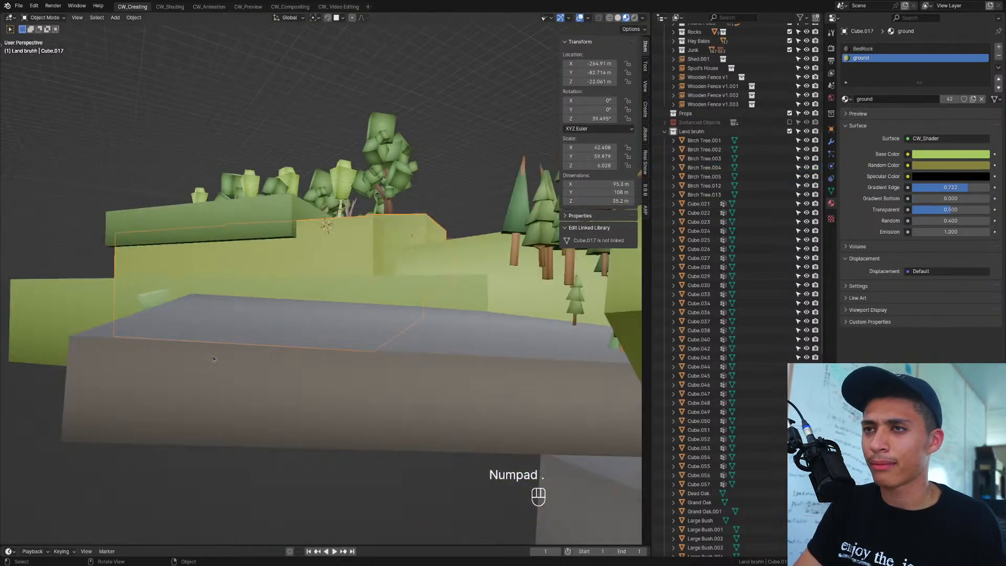
scroll(256, 244, up, 4)
middle_drag(256, 244, 355, 291)
scroll(335, 288, down, 4)
click(355, 253)
key(KP_Decimal)
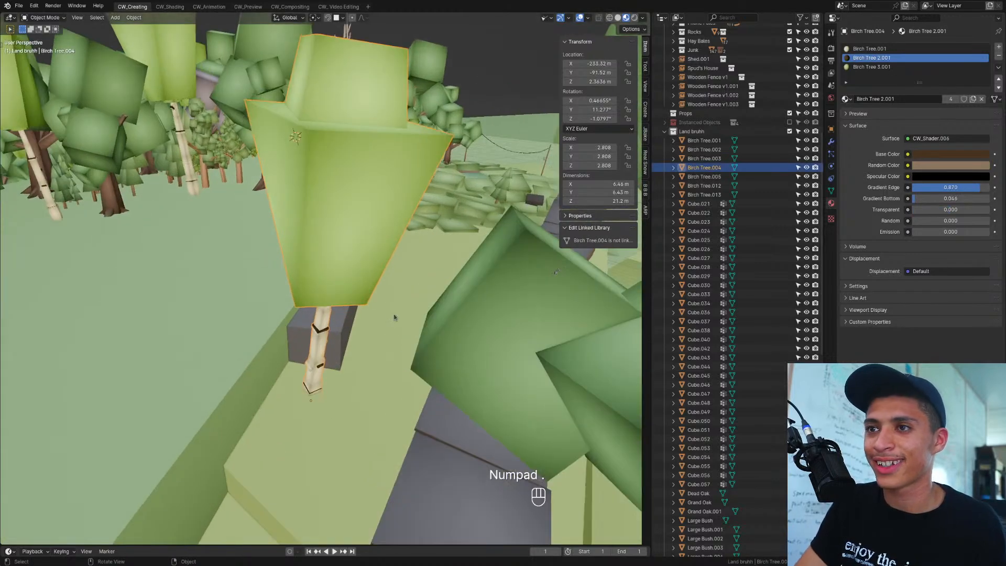
Step: Rotate the birch copy freely by -2.86° and -18.9° with the trackball, and save the file
middle_drag(355, 250, 464, 365)
key(r)
key(r)
click(405, 306)
key(ctrl+s)
Step: Edit the leafy ground-cover mesh between the road and the house and select one complete linked leaf block
scroll(405, 307, down, 4)
scroll(387, 362, down, 5)
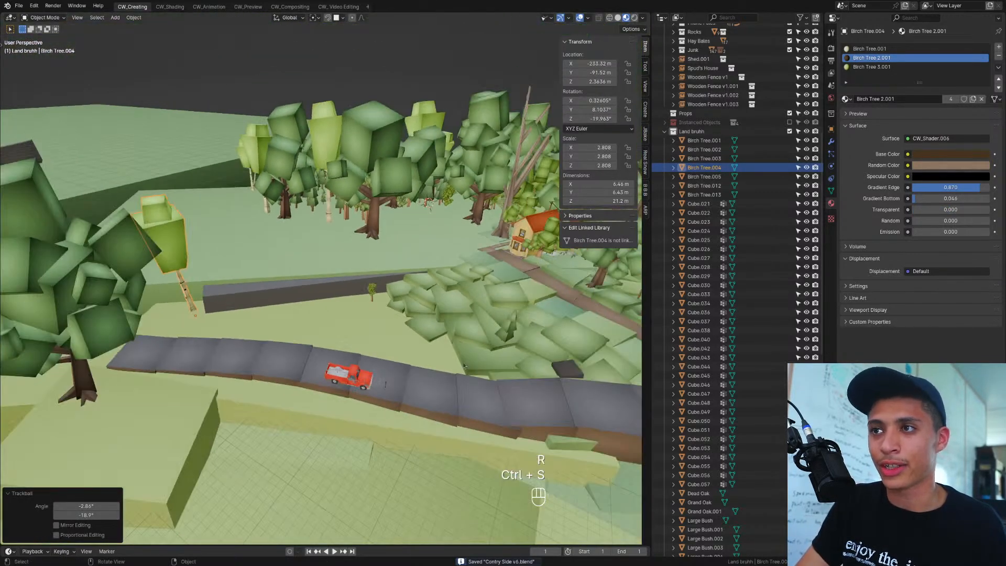
click(501, 291)
key(Tab)
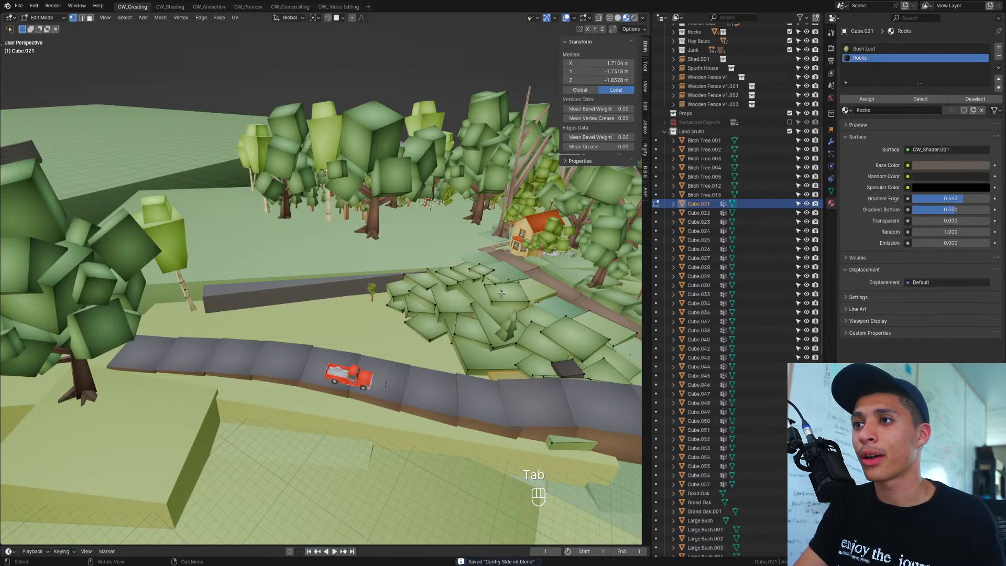
click(501, 293)
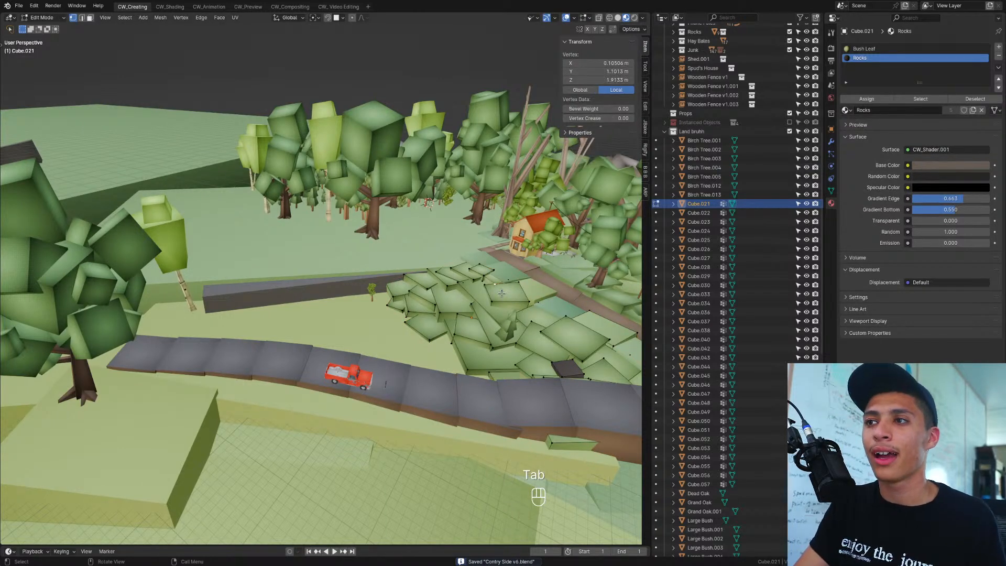
key(Tab)
key(Tab)
middle_drag(501, 293, 528, 288)
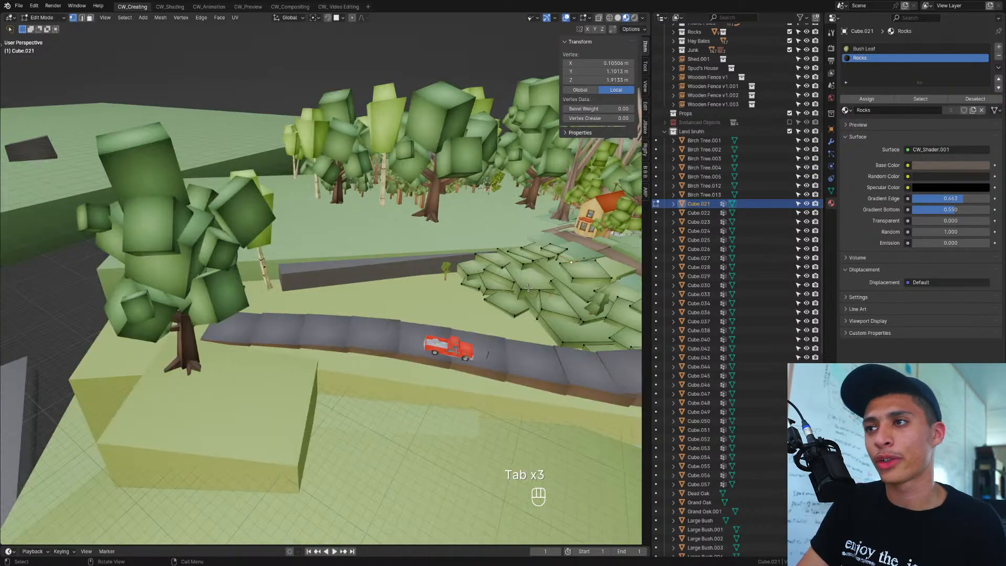
key(ctrl+l)
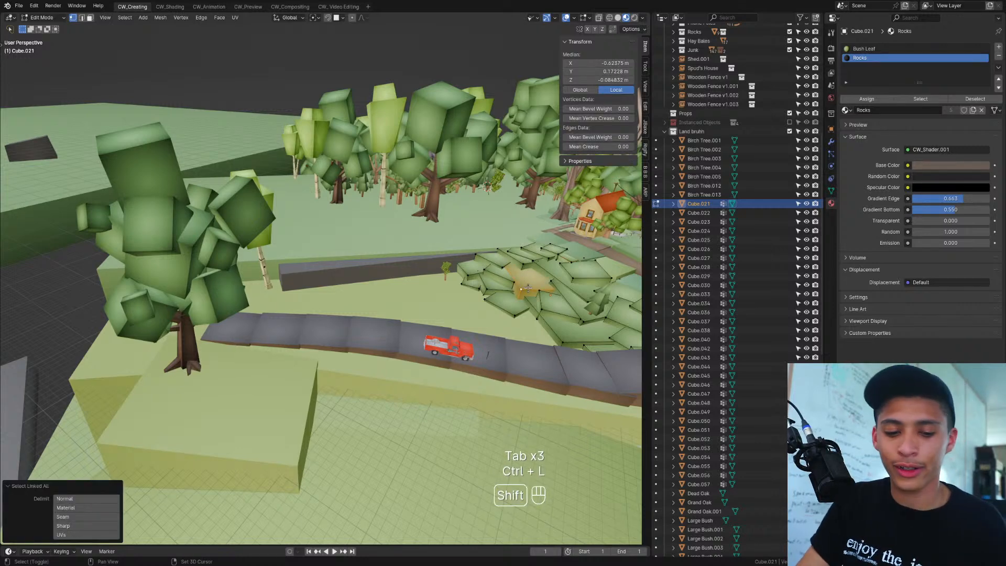
Step: Duplicate the leaf block 37.624 m in X and -29.242 m in Y, and separate the copy into its own object
key(shift+d)
click(261, 346)
key(p)
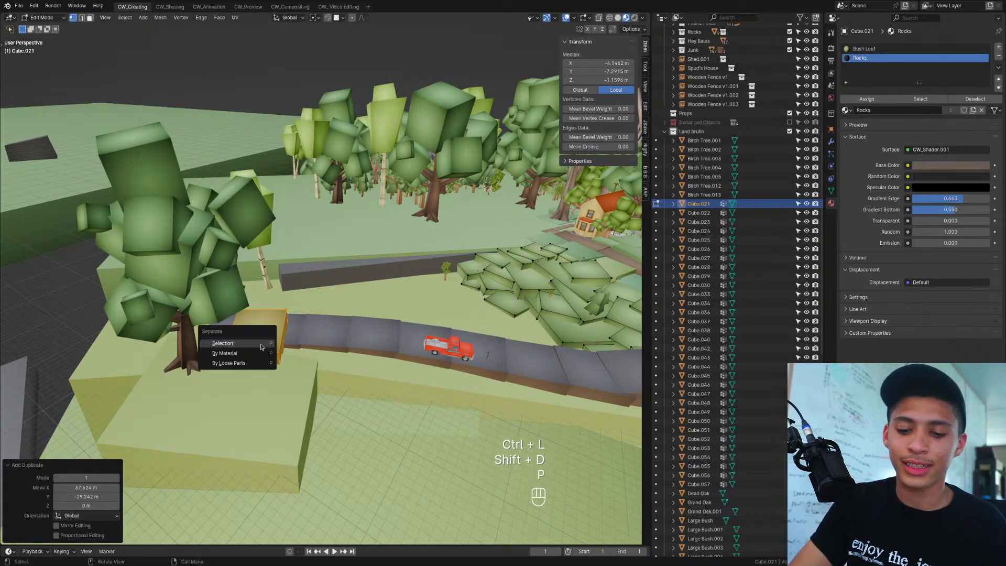
click(261, 346)
key(Tab)
Step: Select the separated leaf block and set its origin to Center of Mass (Surface)
click(265, 344)
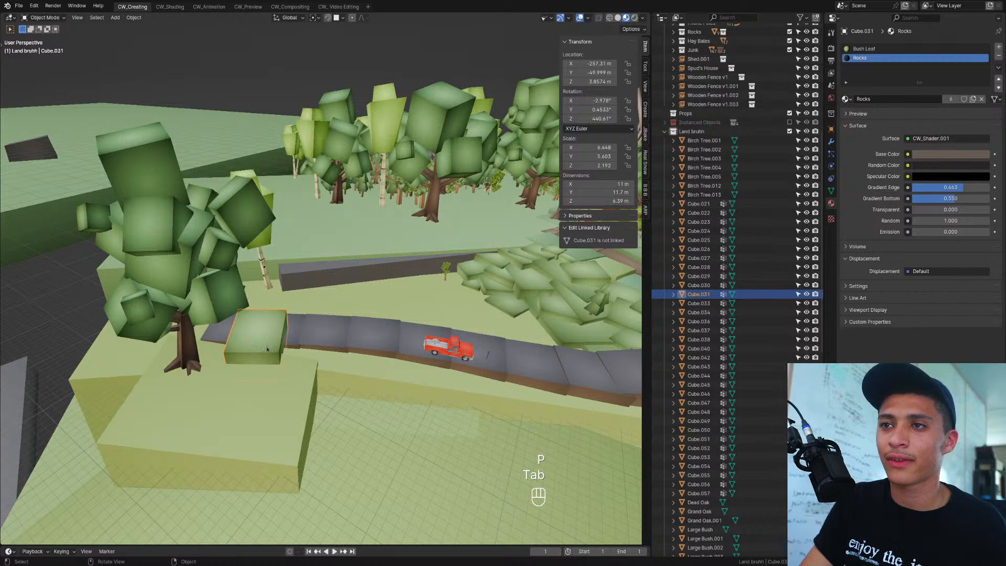
scroll(283, 349, up, 3)
right_click(294, 353)
mouse_move(293, 388)
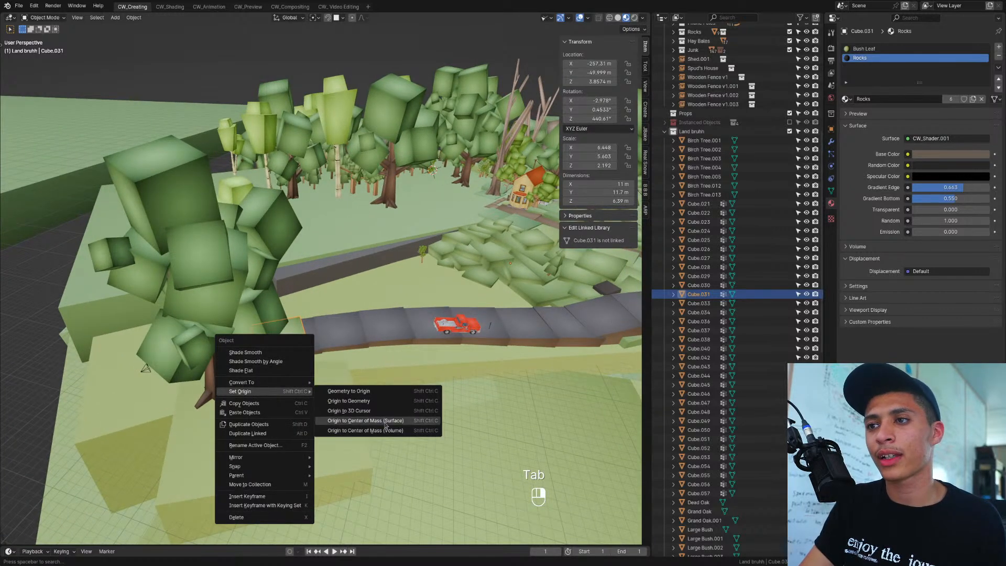
click(386, 424)
key(Tab)
middle_drag(288, 396, 339, 376)
key(Tab)
Step: Move the leaf block in top view to about X -217.6 m, Y -76 m beside the large tree, and rotate it -41.7° about the view axis
scroll(339, 376, down, 2)
key(KP_7)
scroll(429, 326, up, 2)
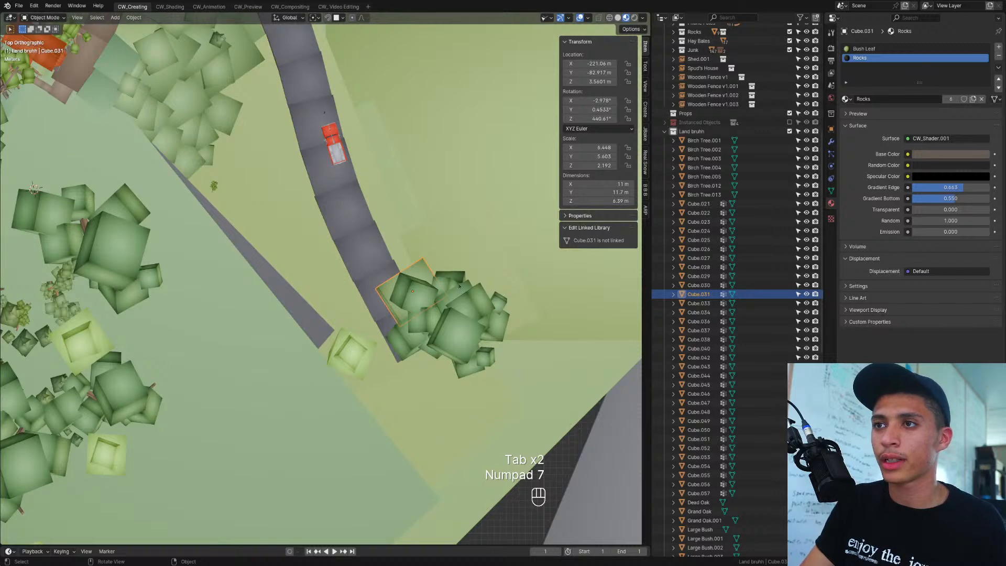
scroll(429, 326, up, 2)
key(g)
click(458, 272)
middle_drag(457, 272, 503, 322)
key(r)
click(511, 324)
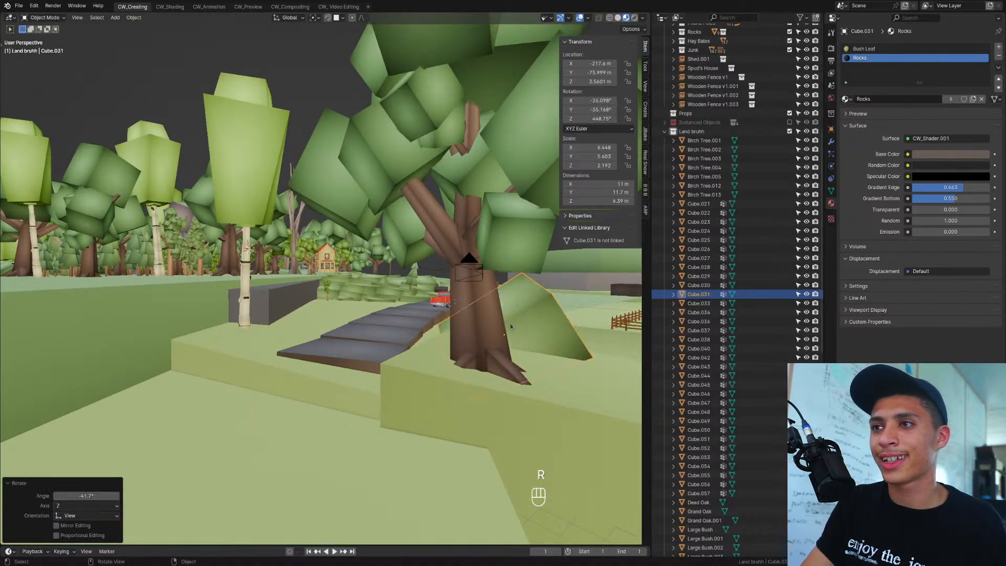
Step: Move the leaf block across the road at constant height to about X -234.33 m, Y -91.06 m, and trackball-rotate it -15.5° and 122°
key(g)
key(shift+z)
click(247, 330)
key(r)
key(r)
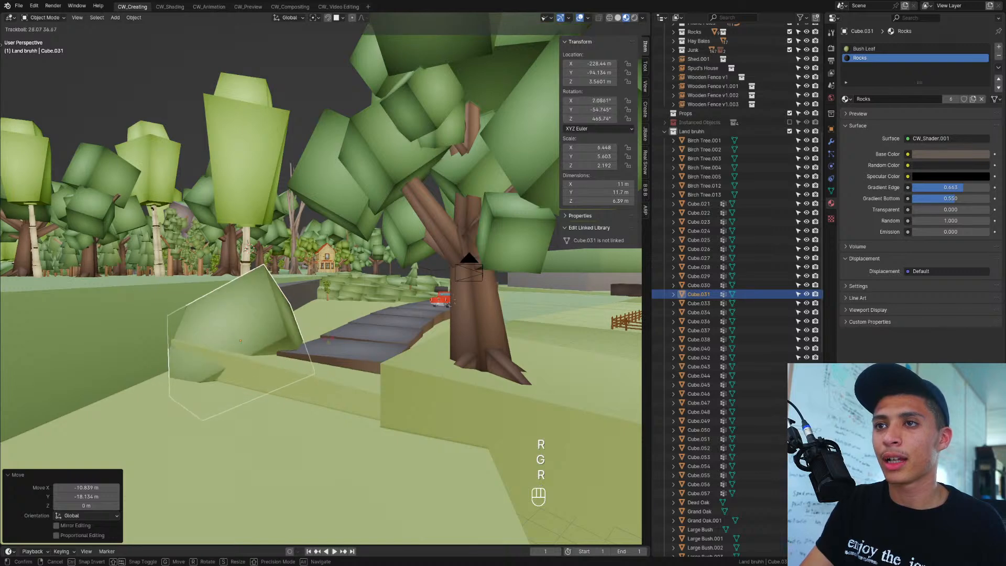
click(384, 310)
key(g)
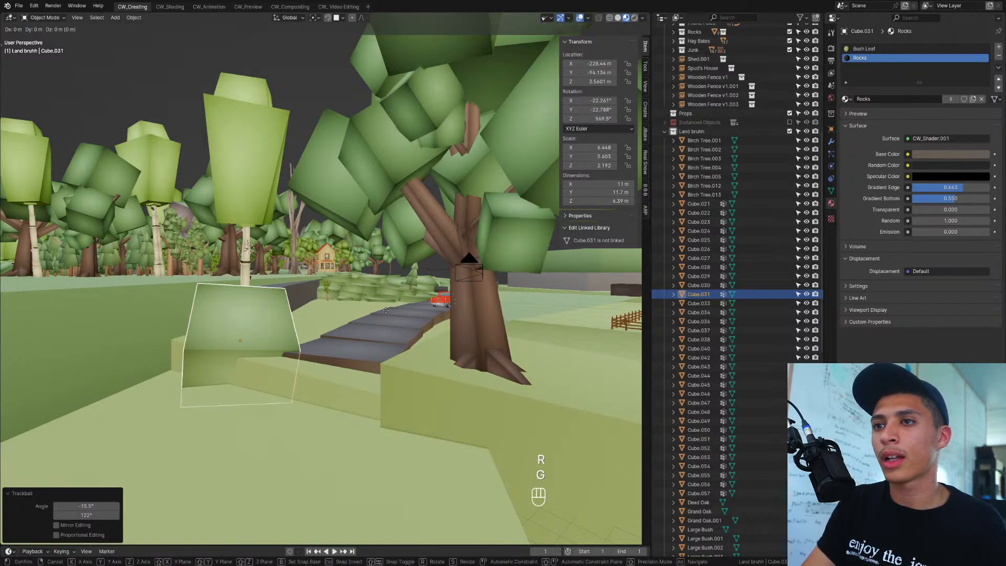
key(shift+z)
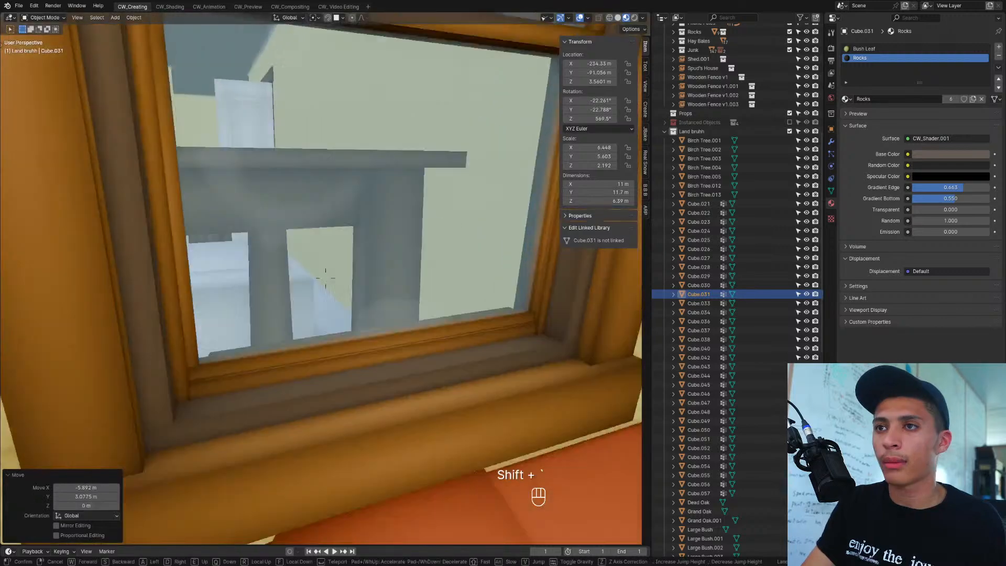
Step: Walk through the house interior and along the road to examine the foreground planting through the windows and near the truck
key(w)
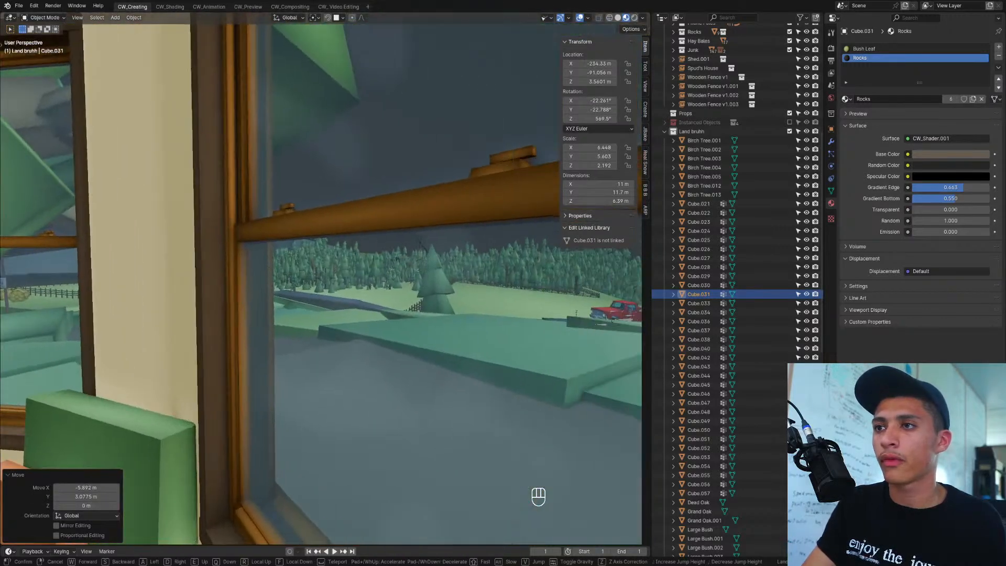
key(a)
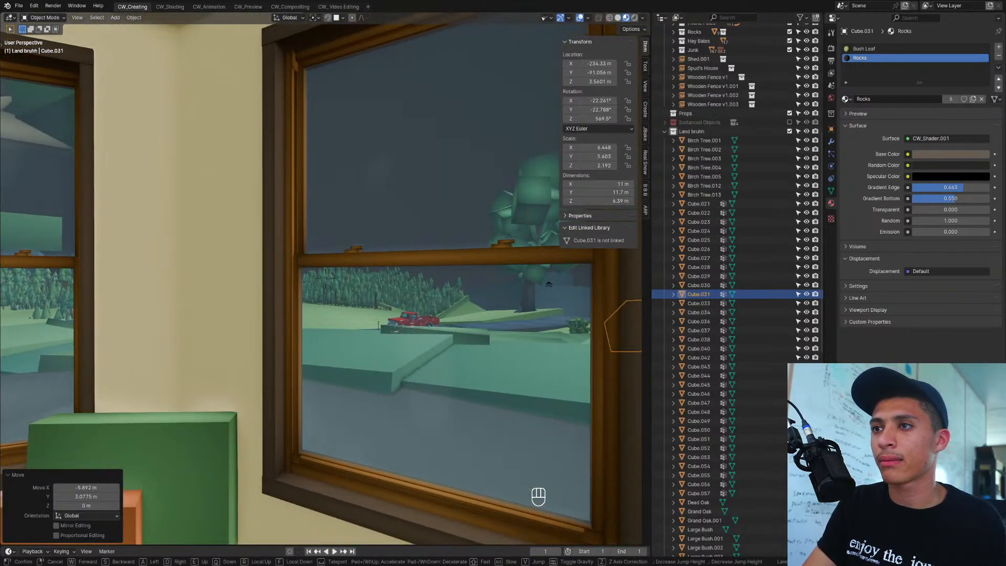
key(w)
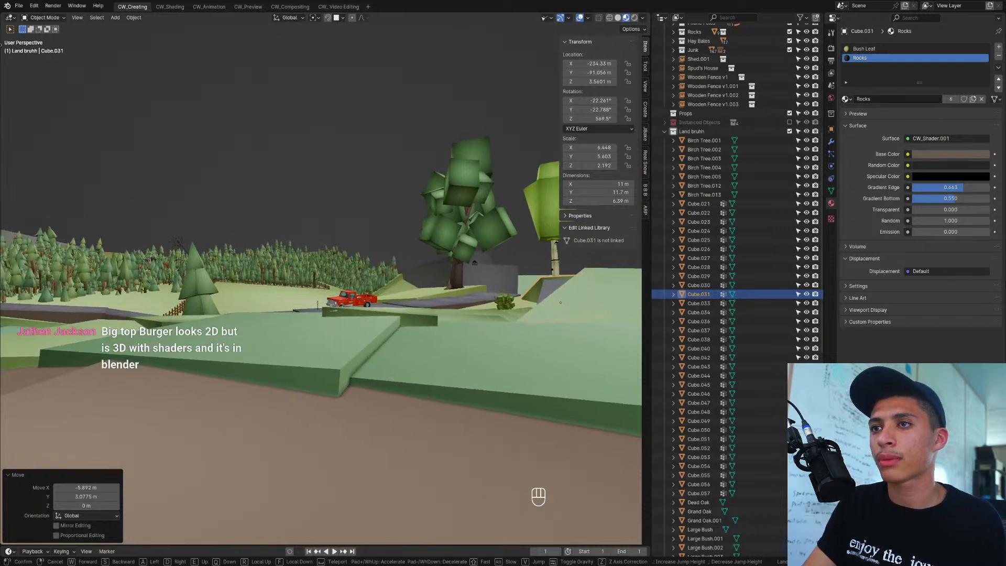
key(s)
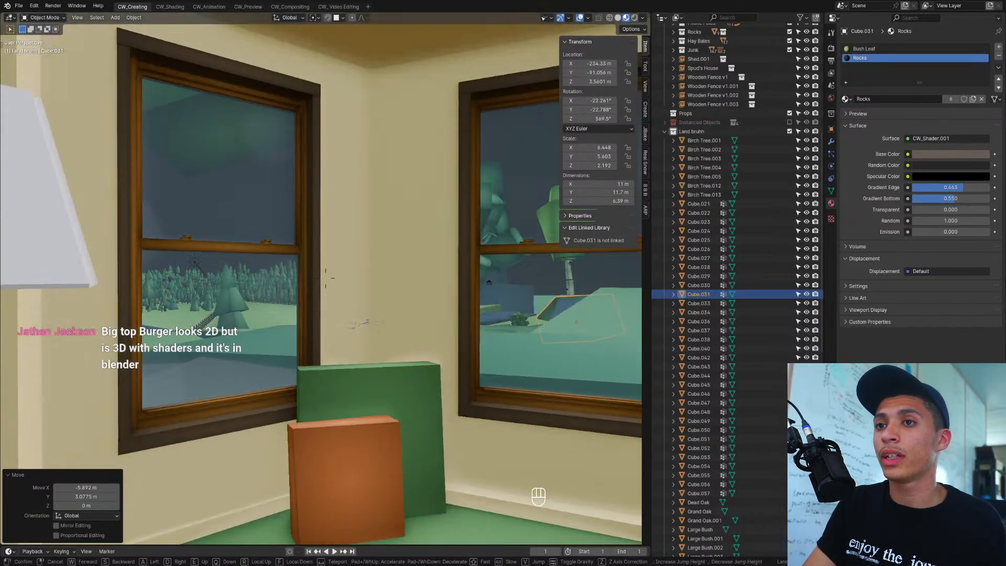
key(w)
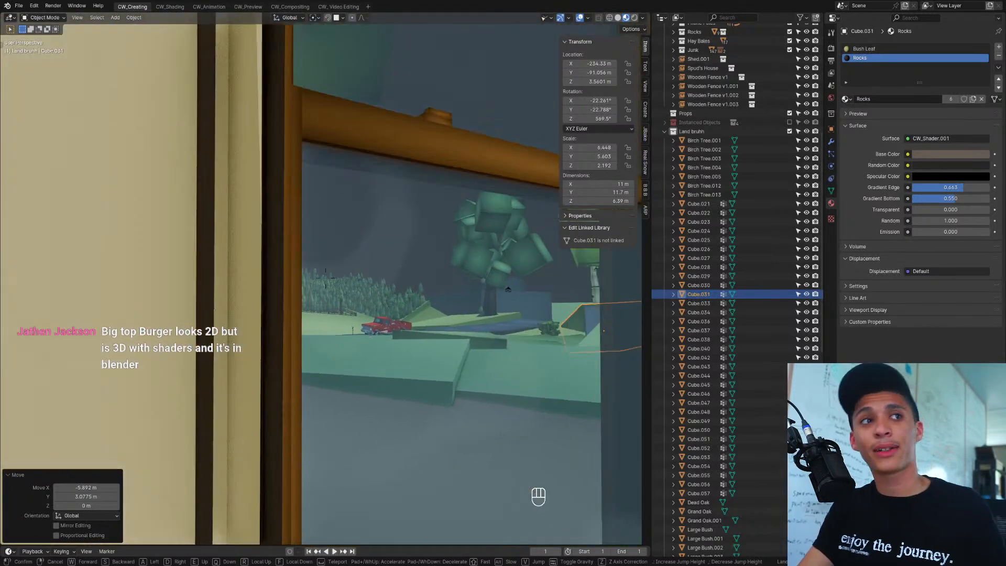
key(shift+w)
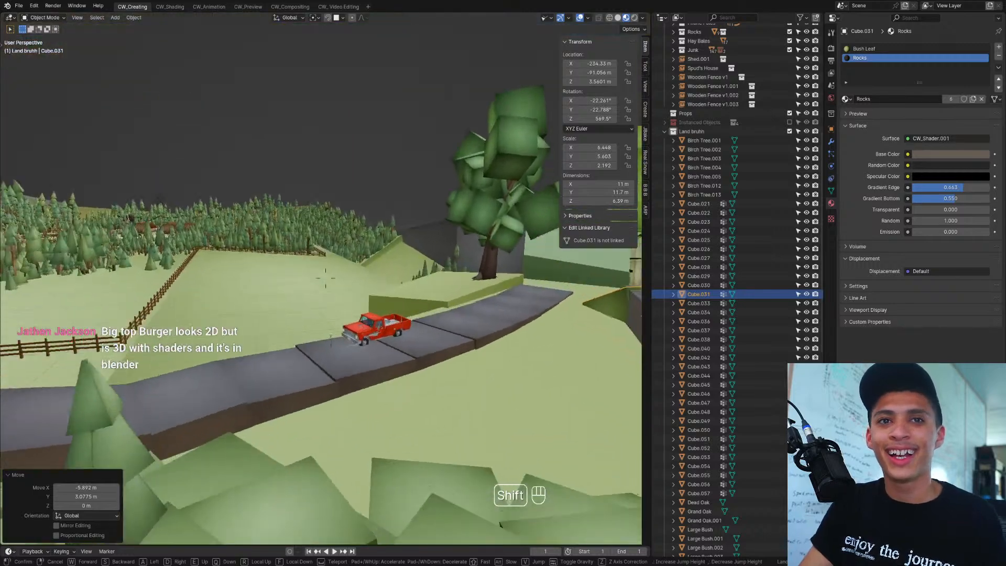
key(shift+s)
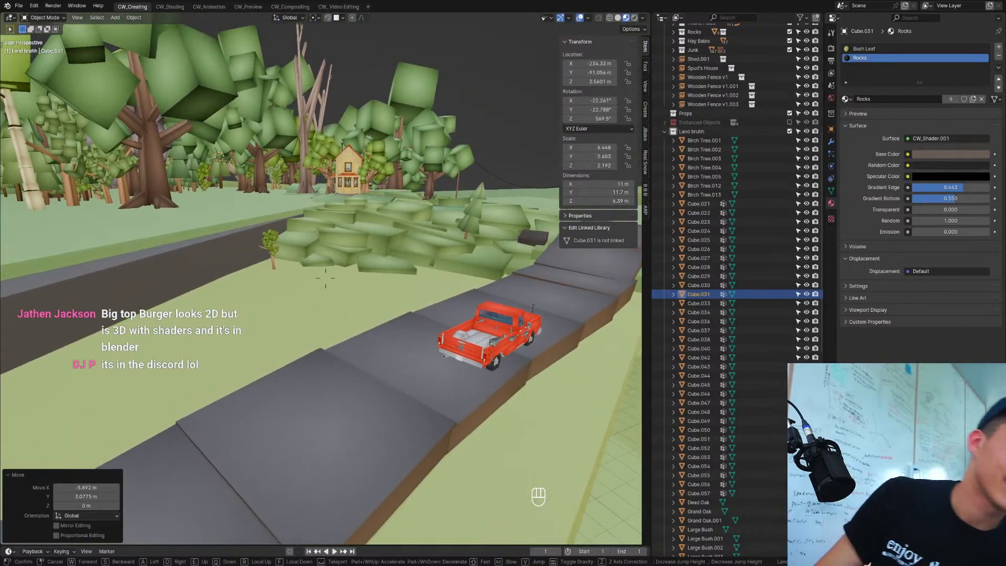
click(326, 278)
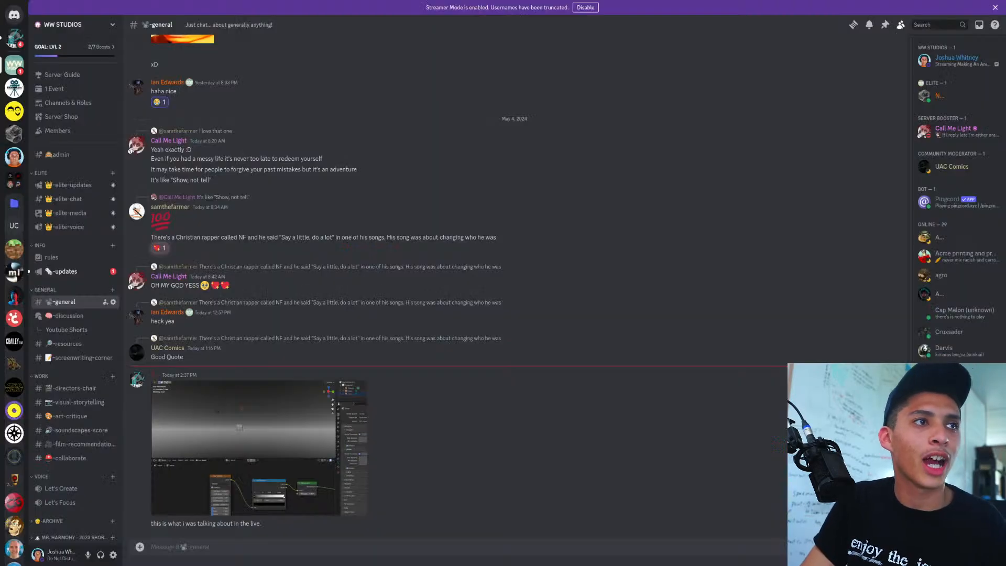
Step: Switch to Discord and view the enlarged screenshot of the Sky Texture and Color Ramp world nodes in the general channel
click(269, 426)
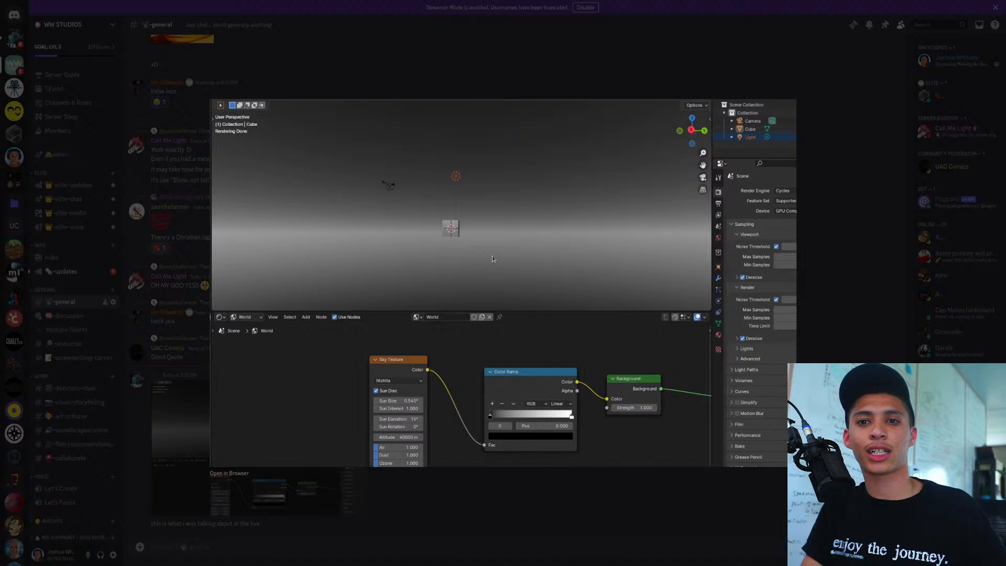
key(Escape)
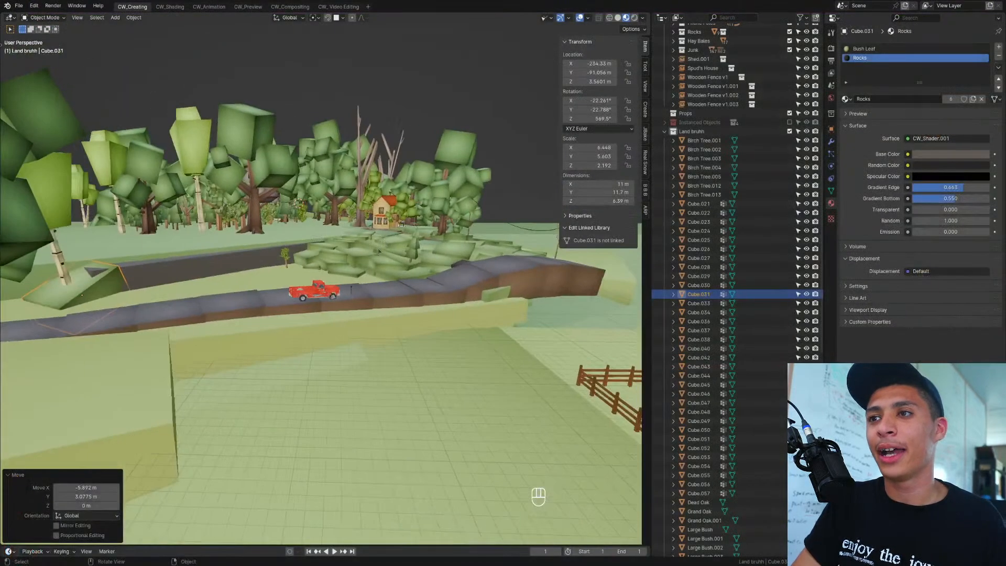
Step: Select the leaf block at the roadside birch trunk, trackball-rotate it 18.9° and -6.3°, and scale it down to 5.916 in X
middle_drag(335, 283, 310, 296)
scroll(311, 296, down, 5)
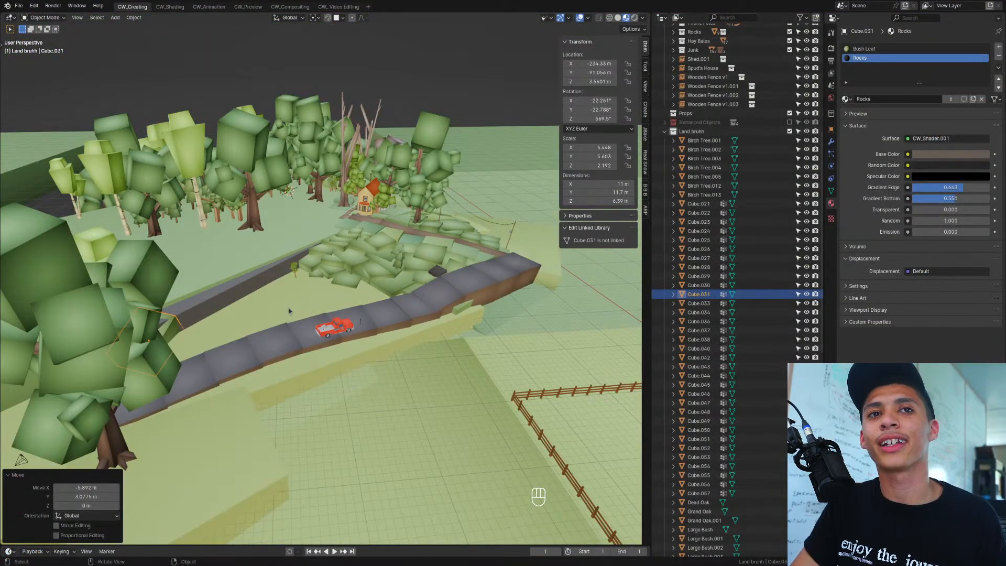
scroll(318, 272, up, 4)
click(339, 305)
scroll(339, 305, down, 5)
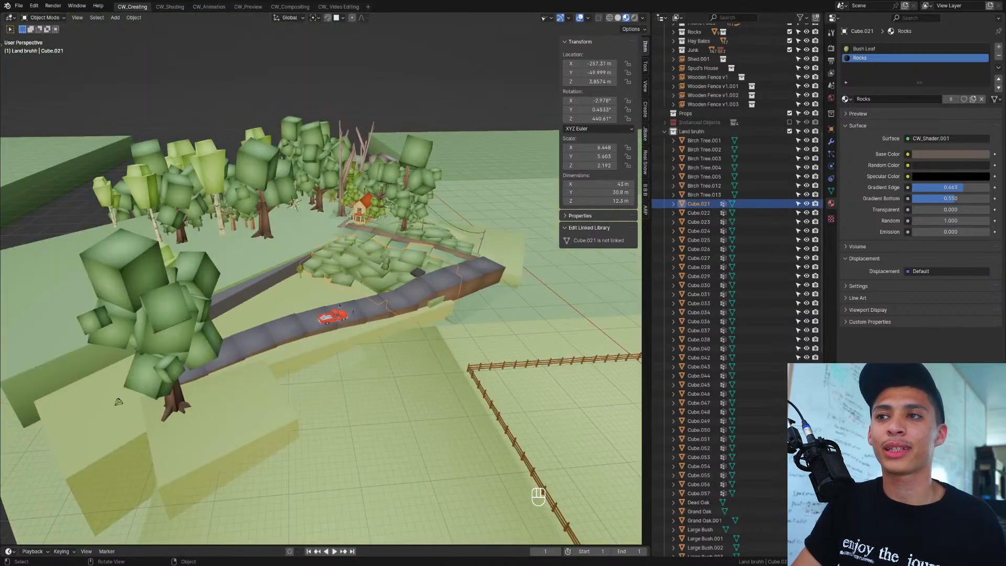
middle_drag(156, 442, 245, 400)
scroll(244, 396, up, 5)
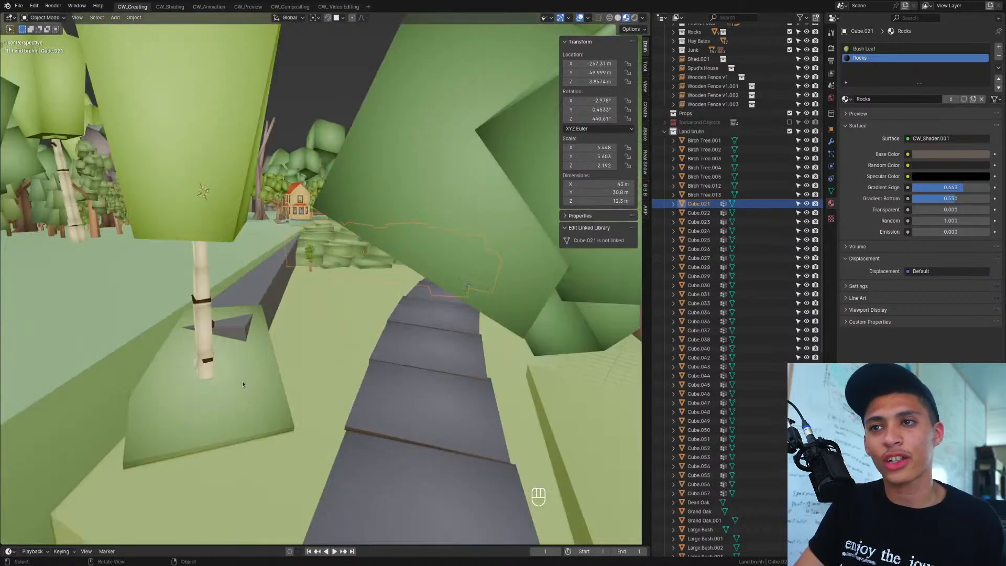
click(228, 386)
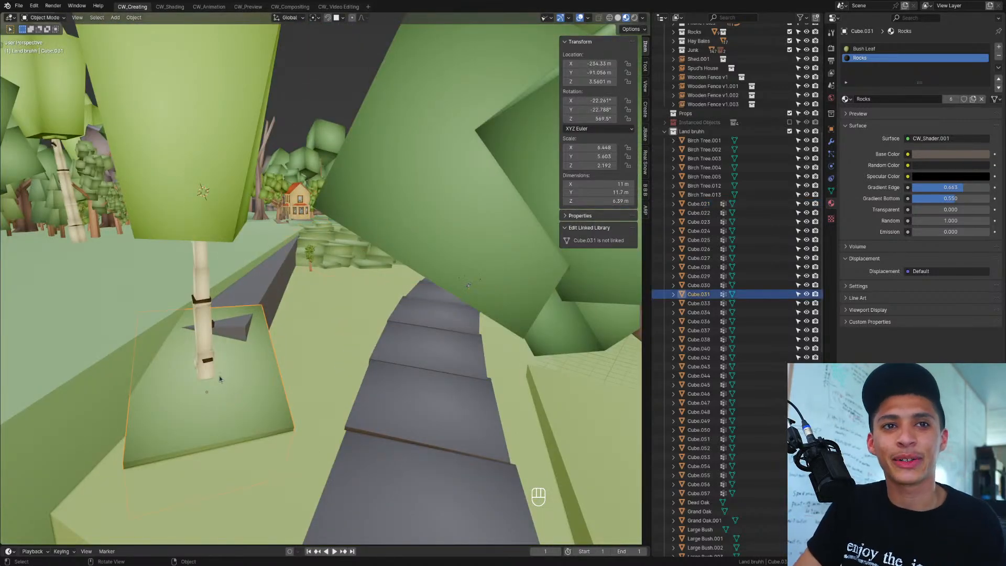
scroll(231, 372, down, 4)
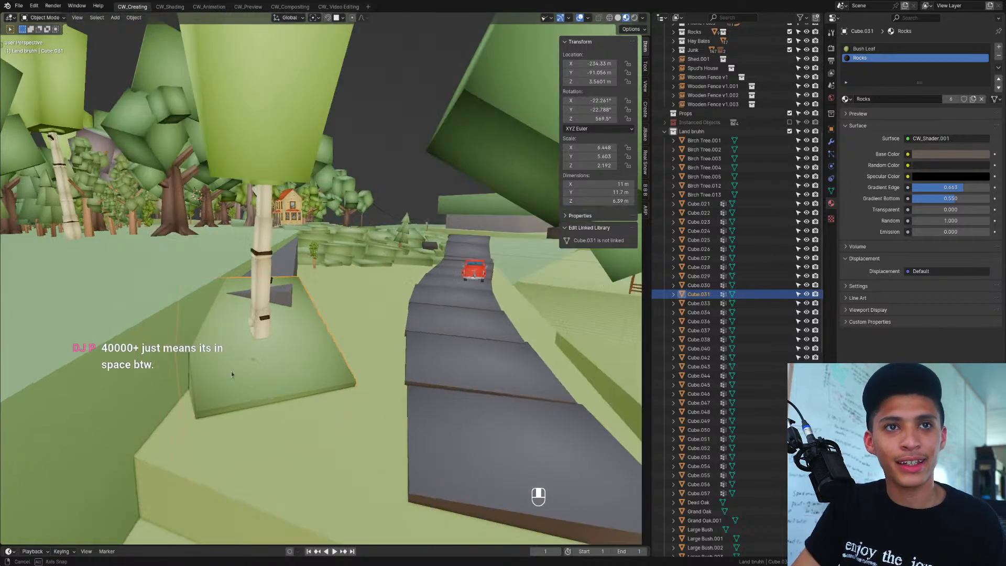
key(r)
key(r)
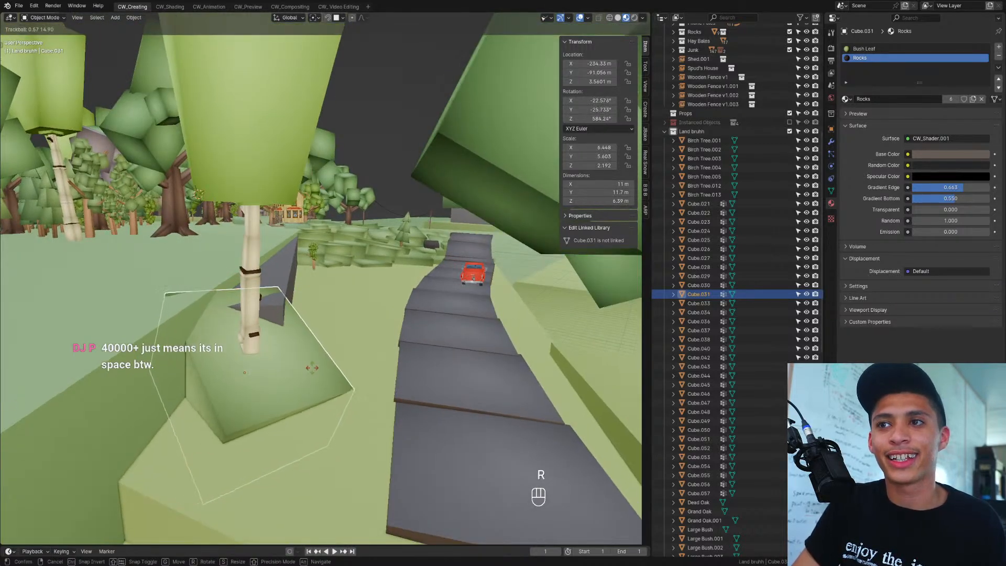
click(297, 381)
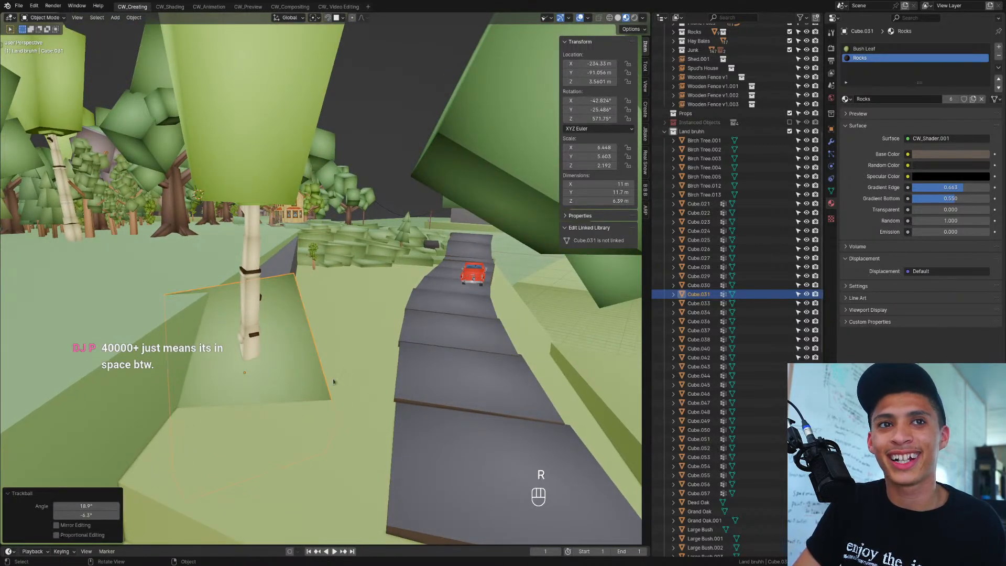
key(s)
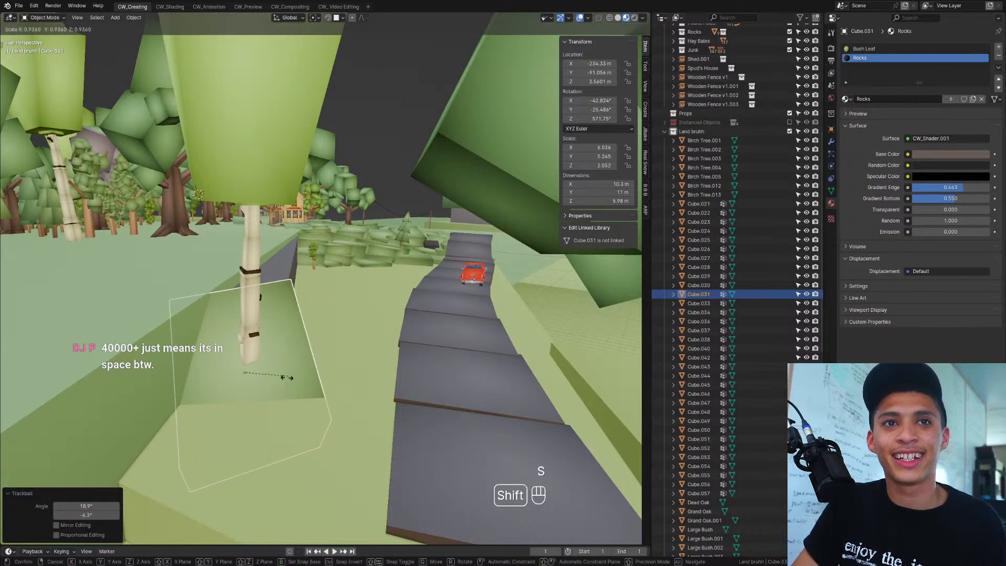
click(286, 377)
Step: Try rotating the leaf block 40° about global Z and raising it vertically, and undo both changes
key(r)
key(z)
click(333, 273)
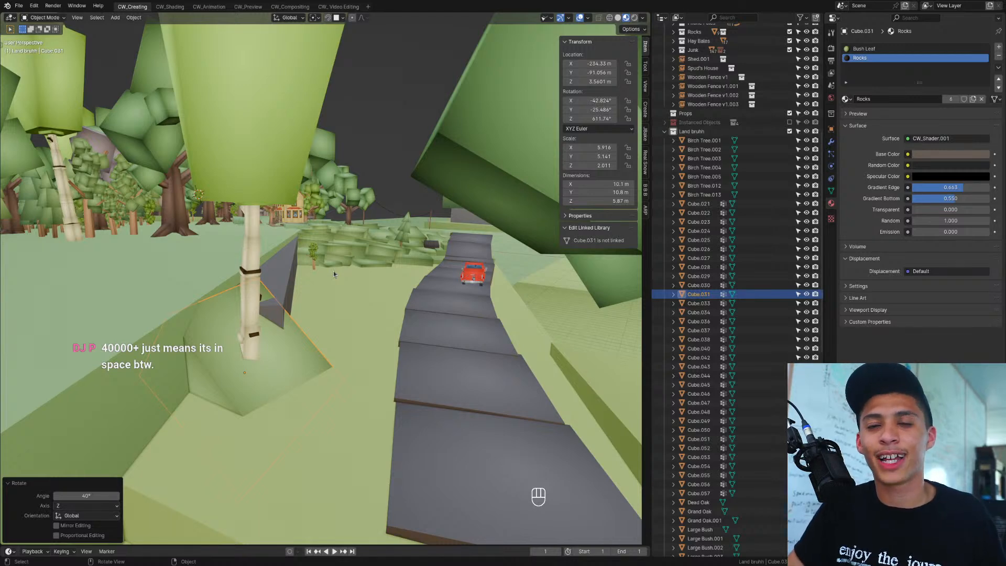
key(g)
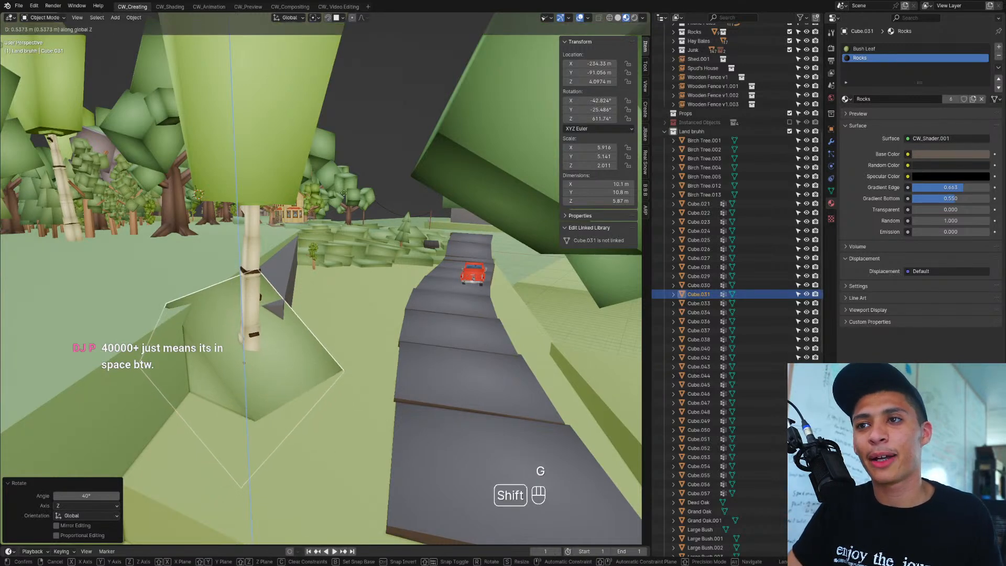
click(361, 240)
key(ctrl+z)
key(ctrl+z)
Step: Duplicate the birch's leaf block to X -235.86 m, Y -87.74 m, and rotate the copy 60° about Z plus a trackball turn of -32.7° and 11.5°
middle_drag(363, 238, 366, 294)
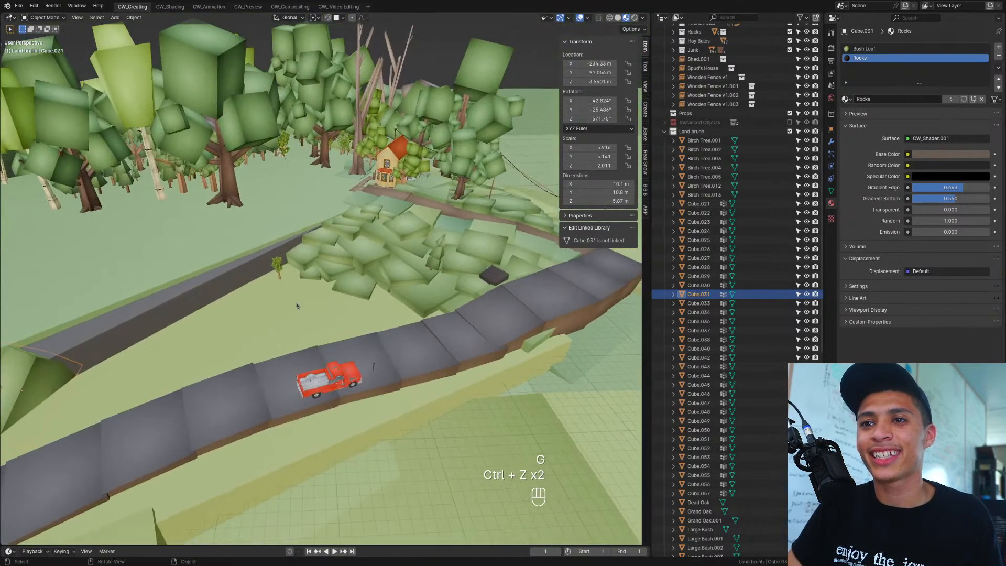
key(KP_Decimal)
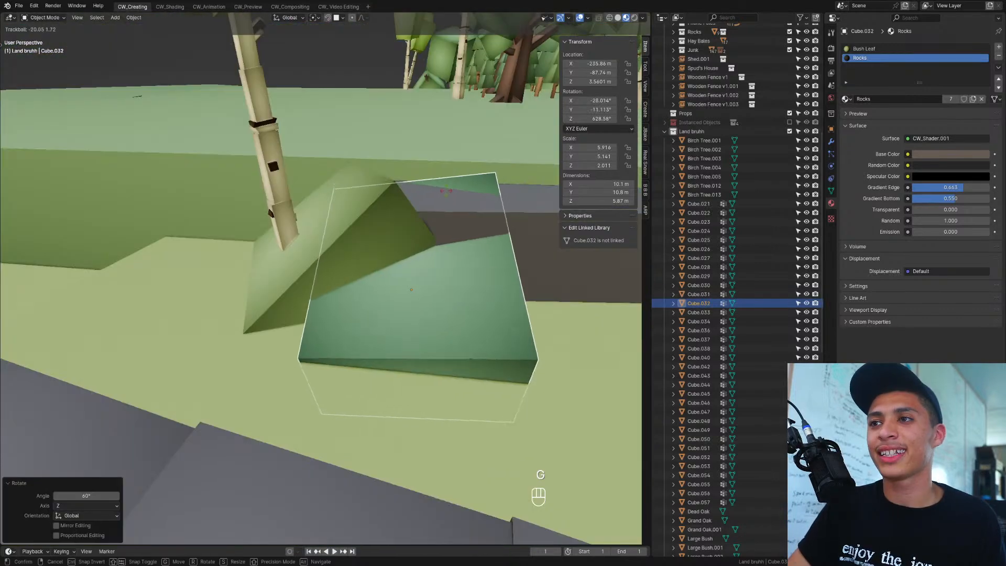
click(519, 291)
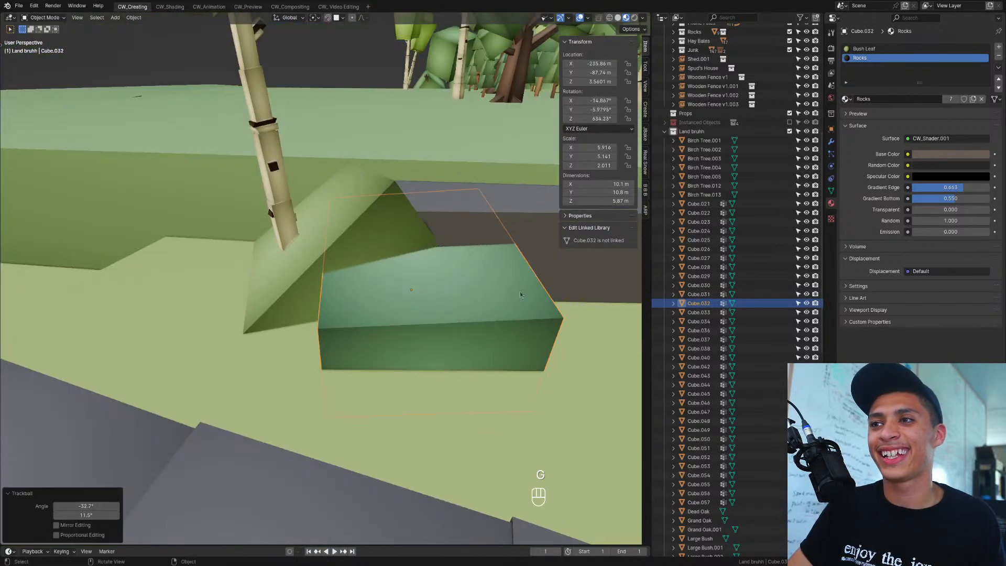
Step: Scale the copied leaf block by 1.270 and move it -3.273 m in X and 0.6624 m in Y
key(s)
click(547, 297)
key(g)
shift+middle_click(551, 296)
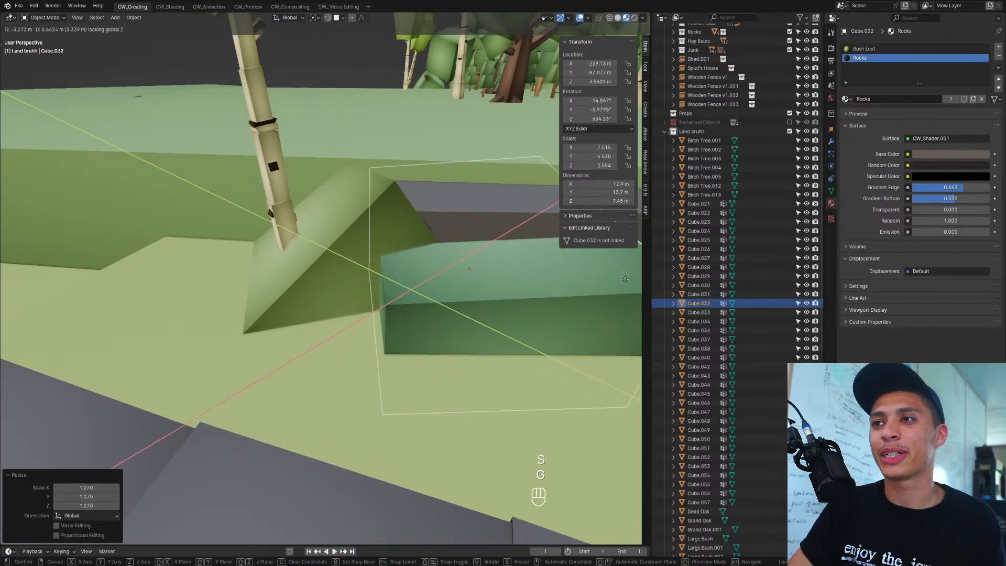
click(506, 290)
Step: Duplicate the scaled leaf block 5.5053 m in X and -8.9446 m in Y behind the birch, and rotate the copy slightly about global Z
scroll(506, 291, down, 3)
middle_drag(506, 291, 437, 285)
key(shift+d)
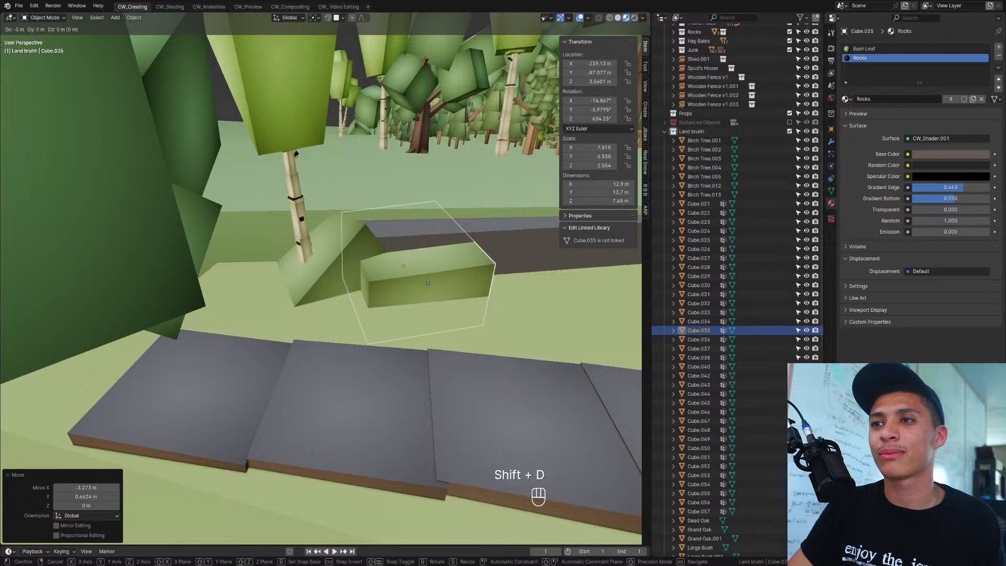
key(shift+z)
click(285, 278)
key(r)
middle_click(386, 268)
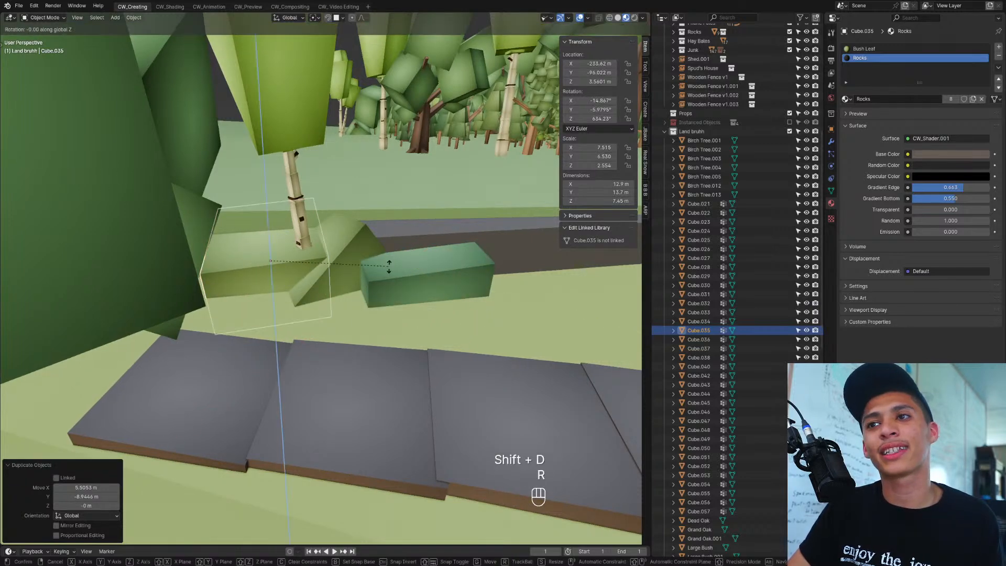
click(379, 289)
Step: Move the new copy 1.5203 m in X and 2.1827 m in Y, and enlarge it to a scale of 11.905, 10.345 and 4.046
key(g)
shift+middle_click(379, 289)
click(369, 309)
middle_drag(369, 309, 375, 322)
key(s)
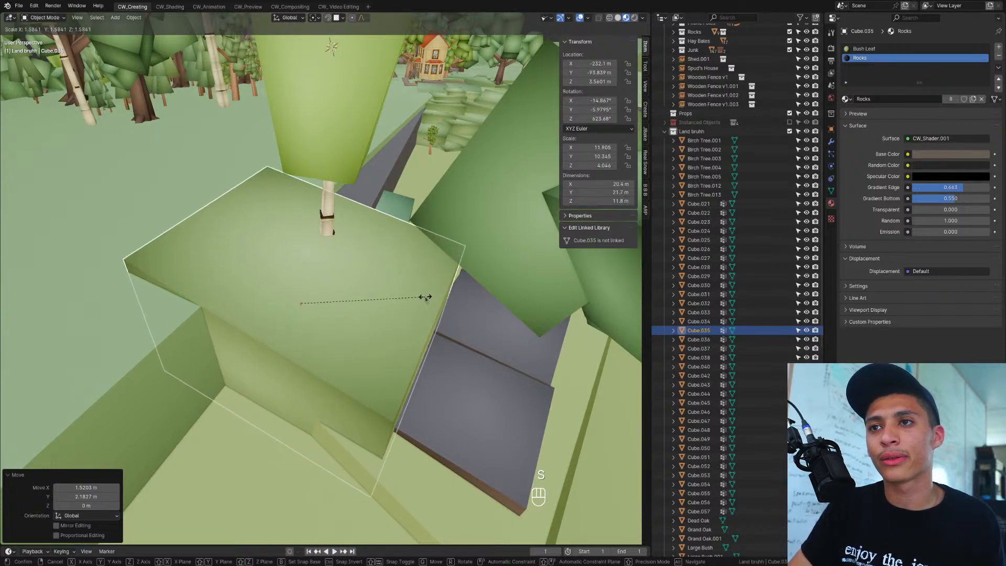
click(427, 297)
Step: Shift the enlarged leaf block horizontally 8.2953 m in X and -4.834 m in Y
scroll(422, 299, down, 5)
middle_drag(363, 336, 367, 311)
key(g)
key(shift+z)
click(419, 350)
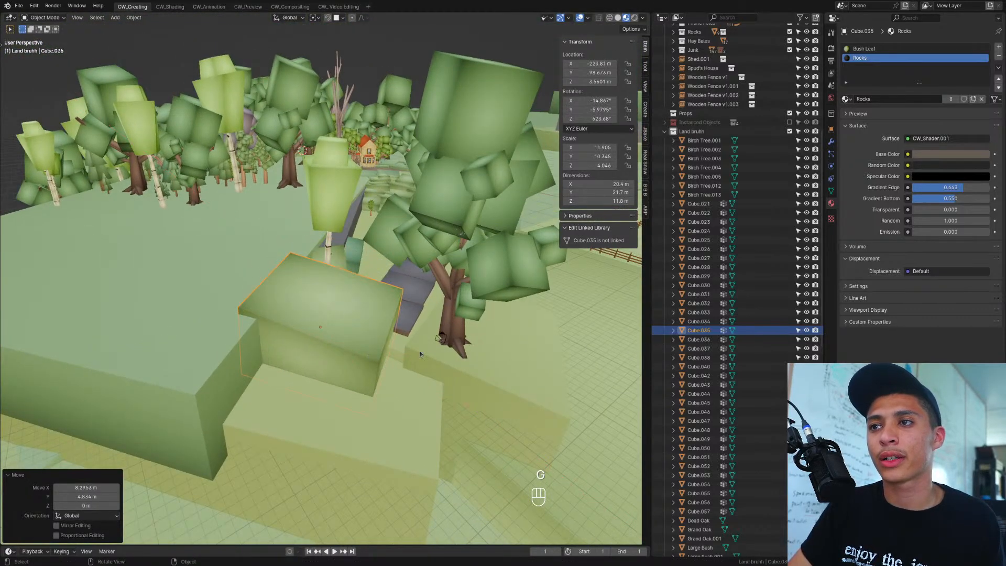
Step: Rescale the large leaf block, adjust its height along Z, and reposition it horizontally on the verge beside the birch
scroll(420, 350, up, 4)
middle_drag(420, 351, 327, 291)
key(s)
click(416, 322)
key(g)
key(z)
click(415, 336)
key(g)
key(shift+z)
click(383, 323)
Step: Select the leaf block at the birch's base and trackball-rotate it -36.1° and 54.4°
scroll(309, 359, up, 4)
click(327, 289)
scroll(327, 289, down, 5)
click(337, 297)
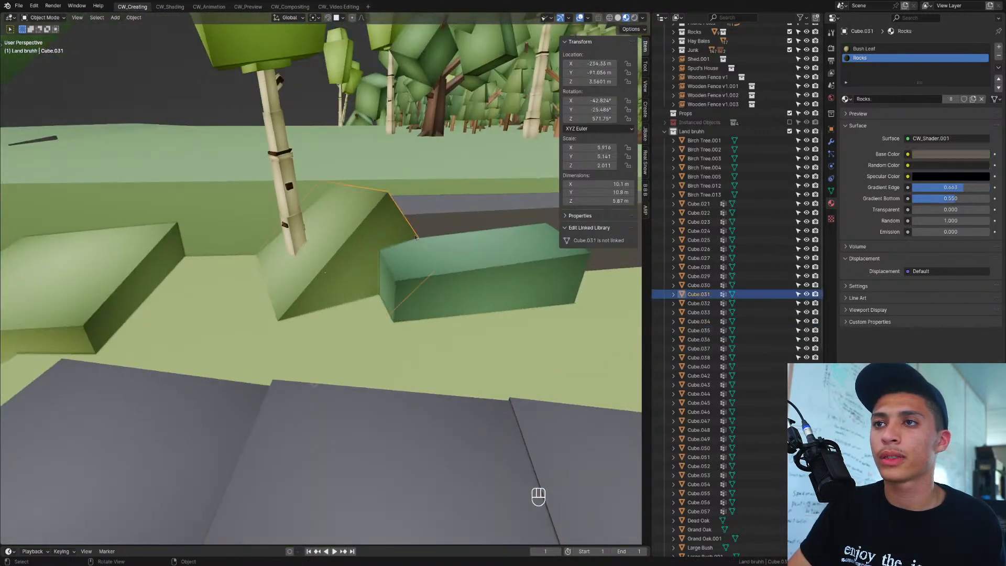
key(r)
key(r)
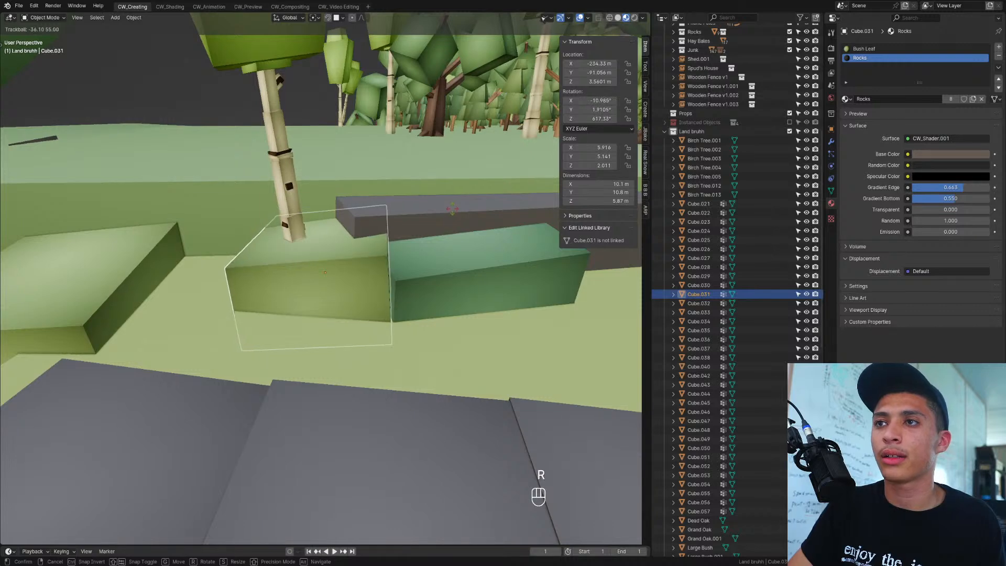
click(381, 303)
Step: Duplicate the birch-base leaf block to X -229.99 m, Y -93.859 m beside the large block, and trackball-rotate the copy 9.17° and 5.16°
key(shift+d)
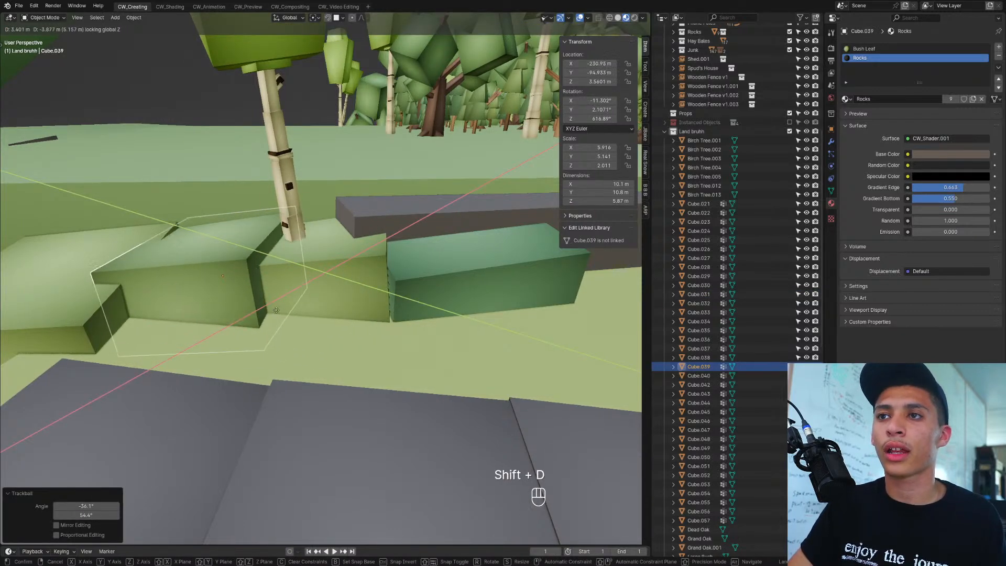
click(275, 322)
key(r)
key(r)
click(286, 332)
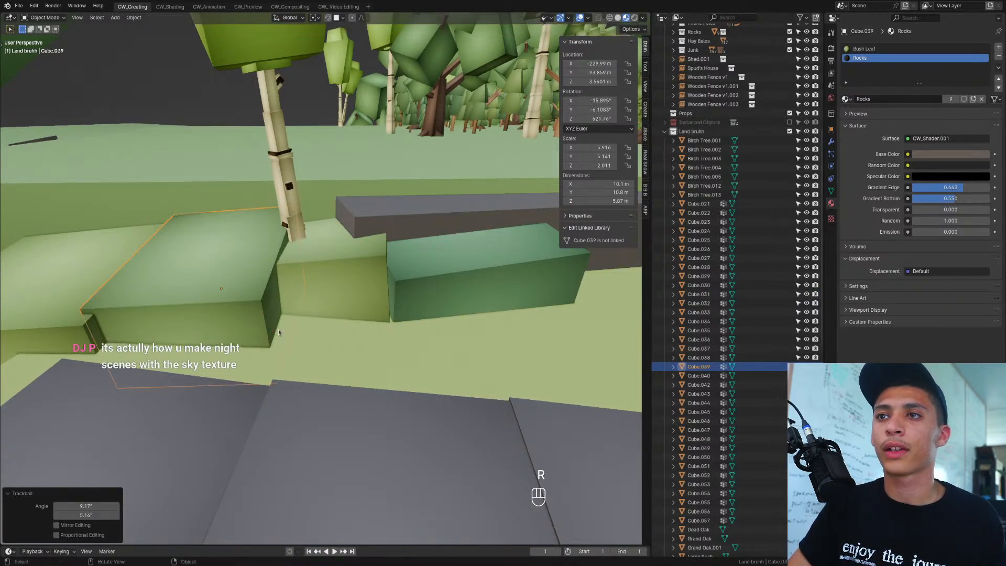
Step: Move the leaf block beside the birch horizontally 1.4067 m in X and 0.43828 m in Y, towards the road
middle_drag(287, 335, 357, 336)
key(g)
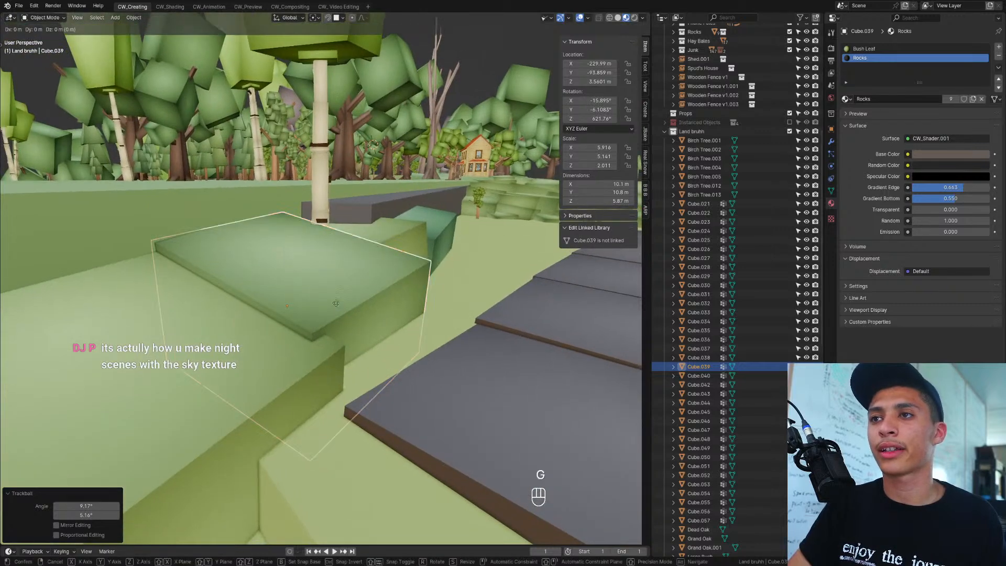
key(shift+z)
click(358, 316)
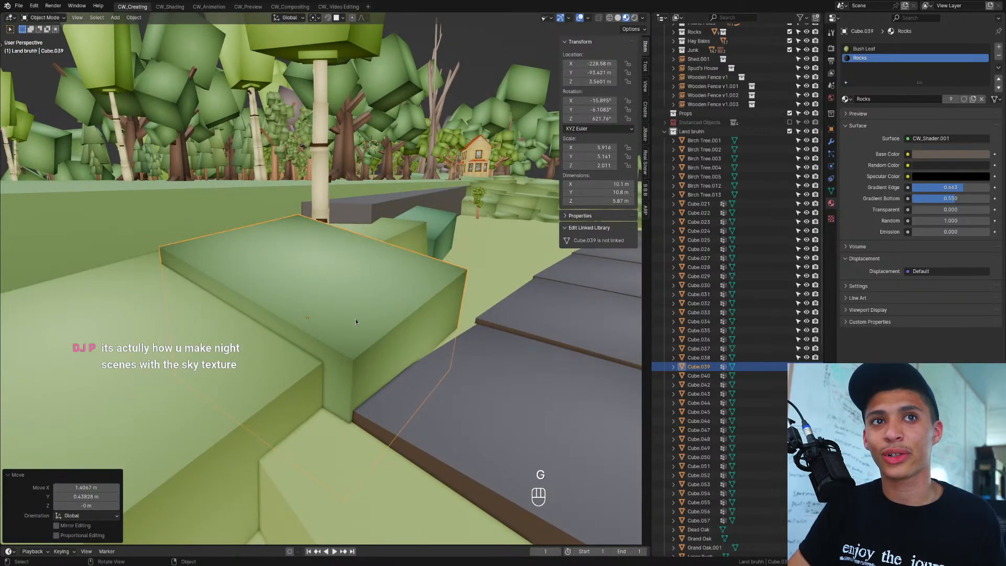
Step: Duplicate the leaf block with an offset of -3.3041 m in X and -2.2741 m in Y, and raise the copy 1.003 m
key(shift+d)
click(280, 296)
key(g)
key(z)
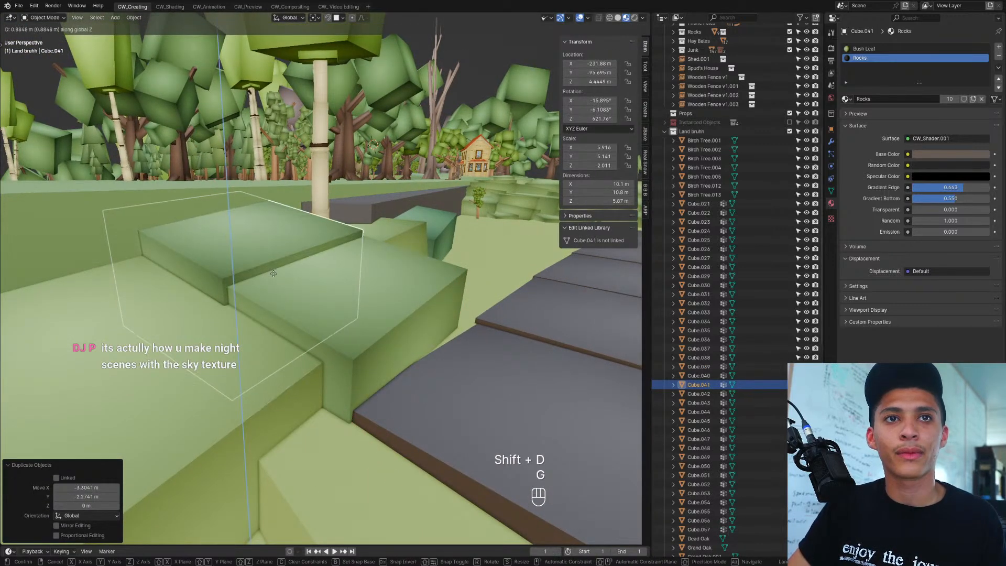
click(271, 272)
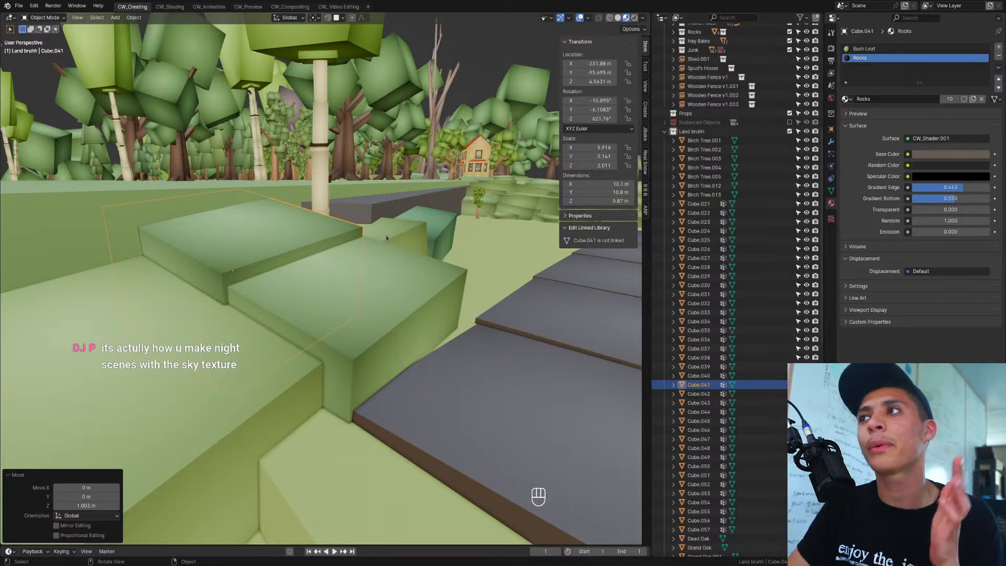
Step: Rotate the new leaf block copy -111° about Z and trackball-rotate it 5.16° and 33.2°
key(r)
key(z)
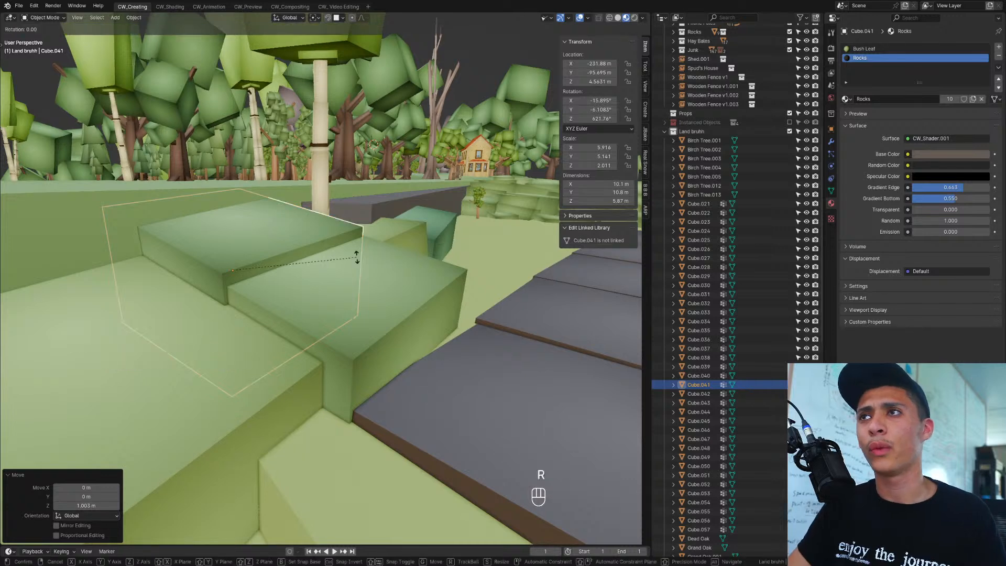
click(221, 311)
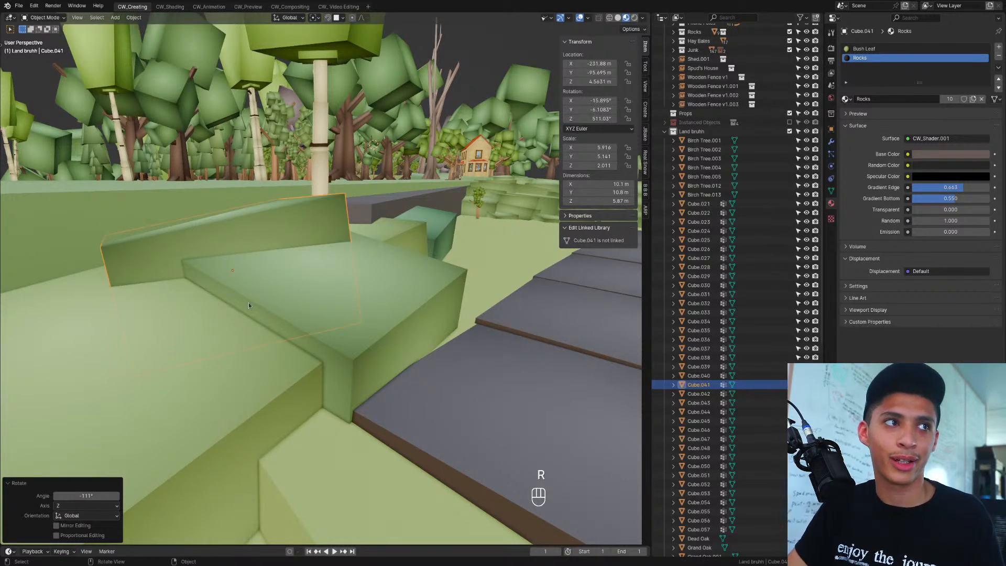
shift+middle_drag(322, 284, 358, 280)
key(r)
key(r)
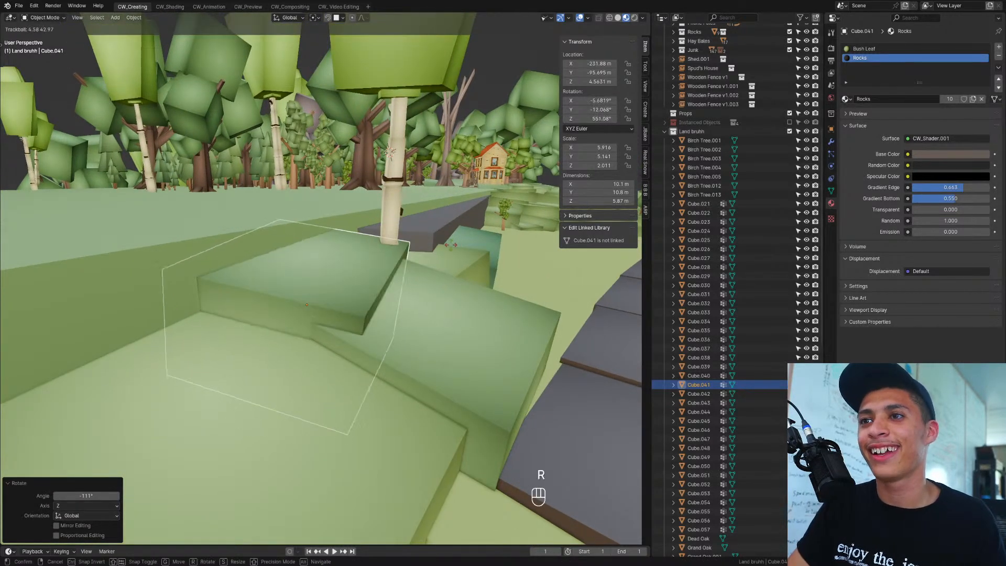
click(444, 247)
Step: Nudge the leaf block copy slightly and fine-tune its tilt with another small trackball rotation
key(g)
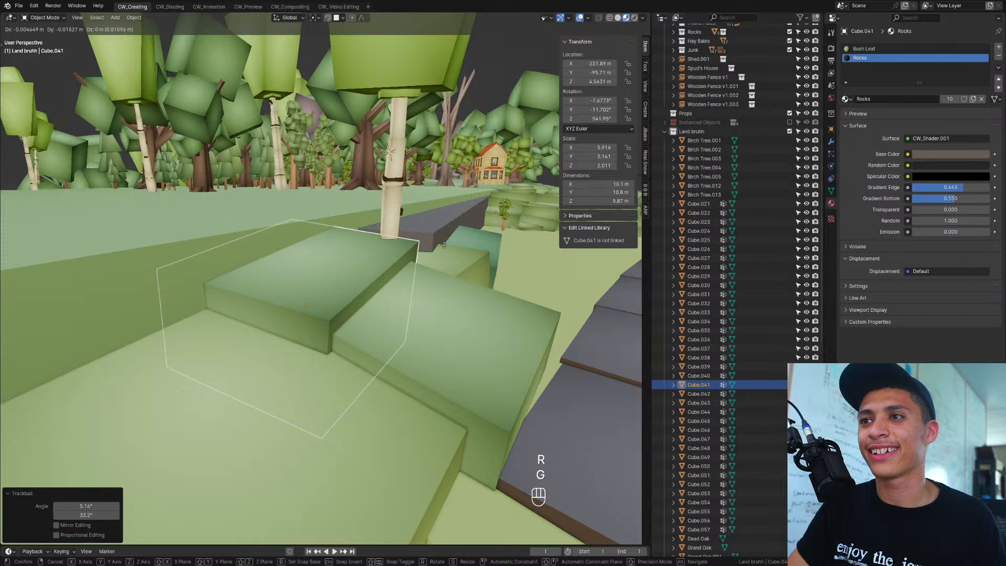
click(444, 245)
key(r)
key(r)
click(438, 243)
Step: Select the birch tree behind the leaf blocks and move it horizontally to X -227.67 m, Y -94.262 m among the blocks
click(389, 228)
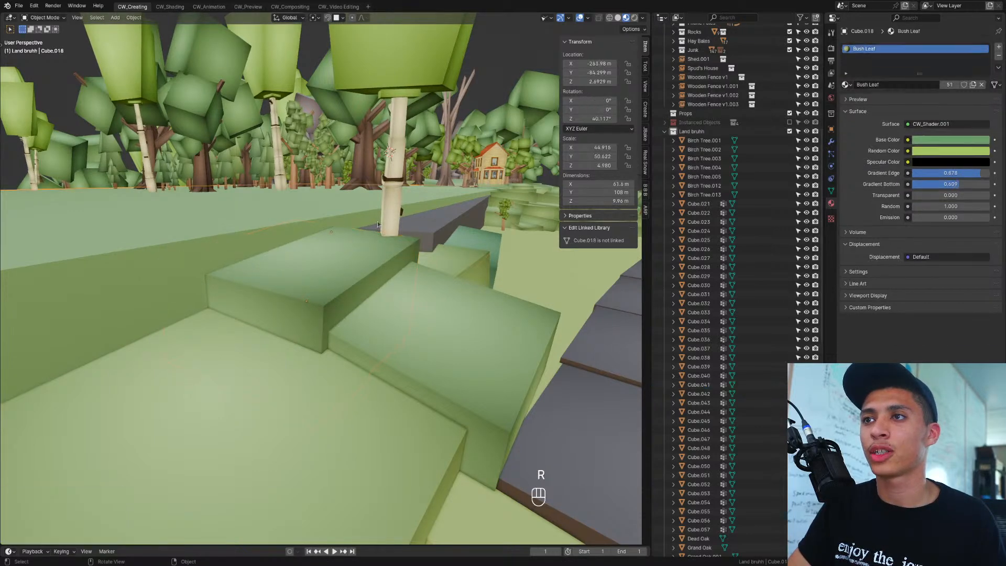
click(390, 217)
scroll(395, 238, down, 2)
scroll(395, 239, down, 3)
middle_drag(396, 239, 403, 248)
key(g)
key(shift+z)
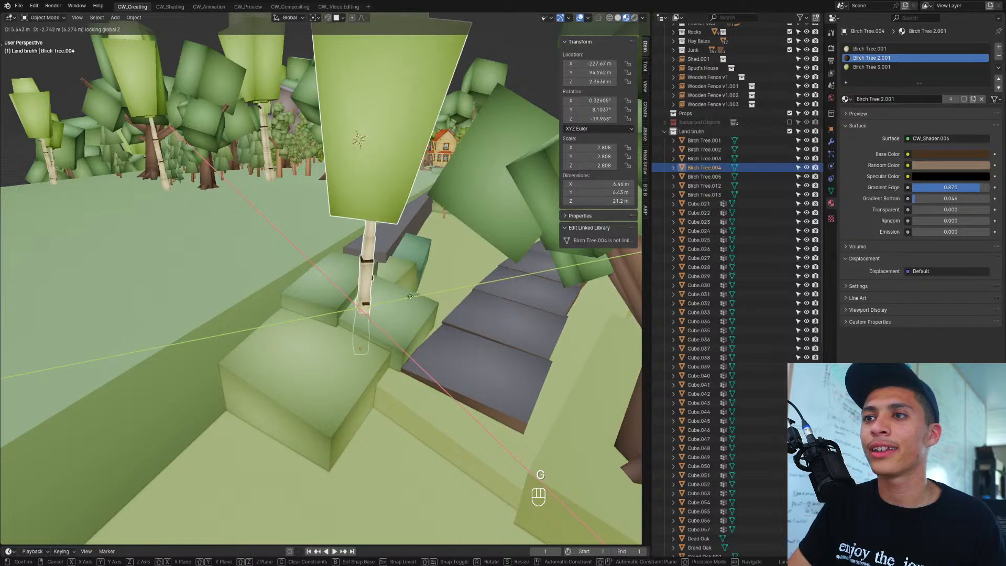
click(409, 307)
Step: Raise the birch tree 1.8718 m along Z and trackball-rotate it -2.86° and -12.6°
key(g)
key(z)
click(408, 275)
key(r)
key(r)
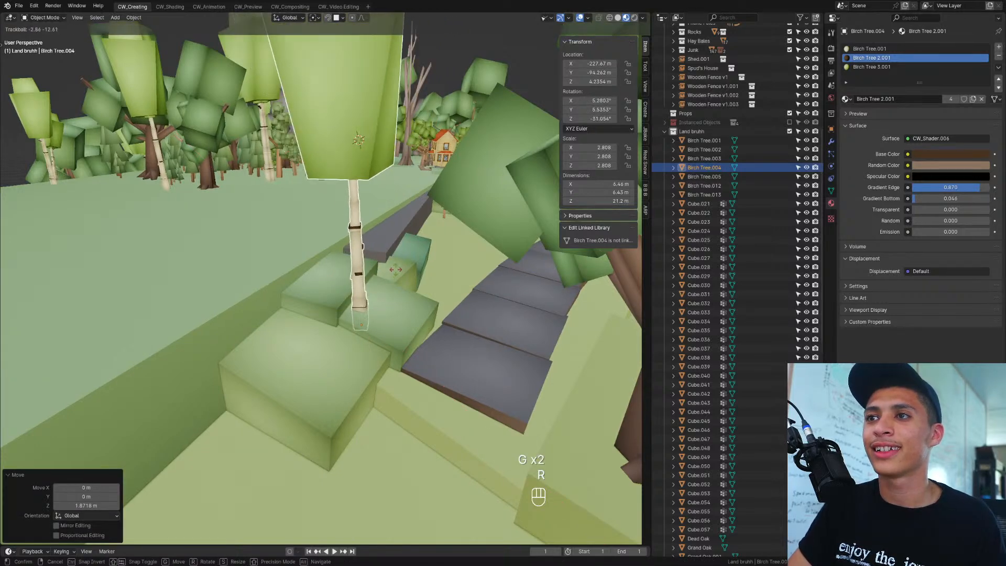
click(395, 288)
Step: Walk through the scene along the road to the yellow house to check the composition, and save the file
key(shift+grave)
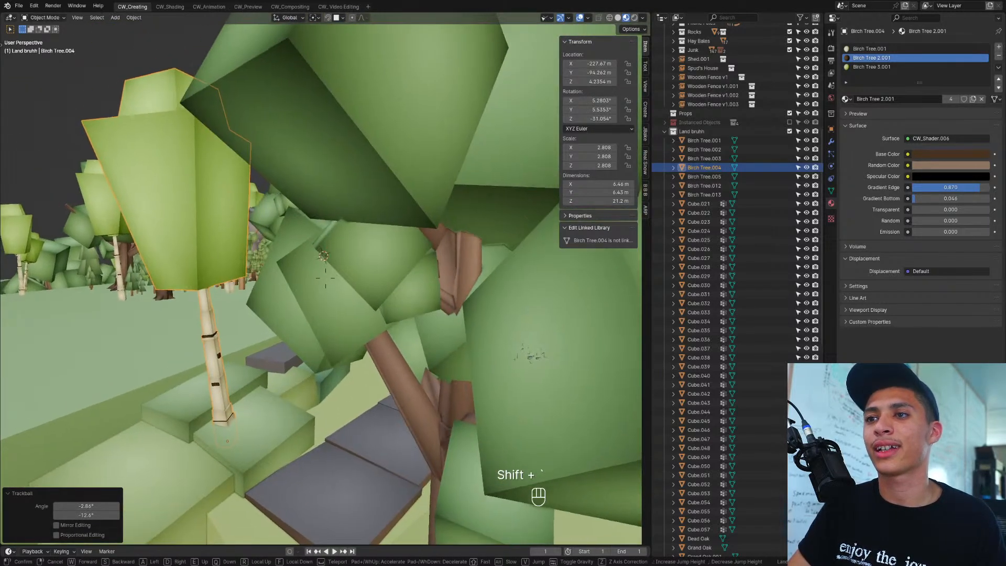
key(shift+q)
key(shift+e)
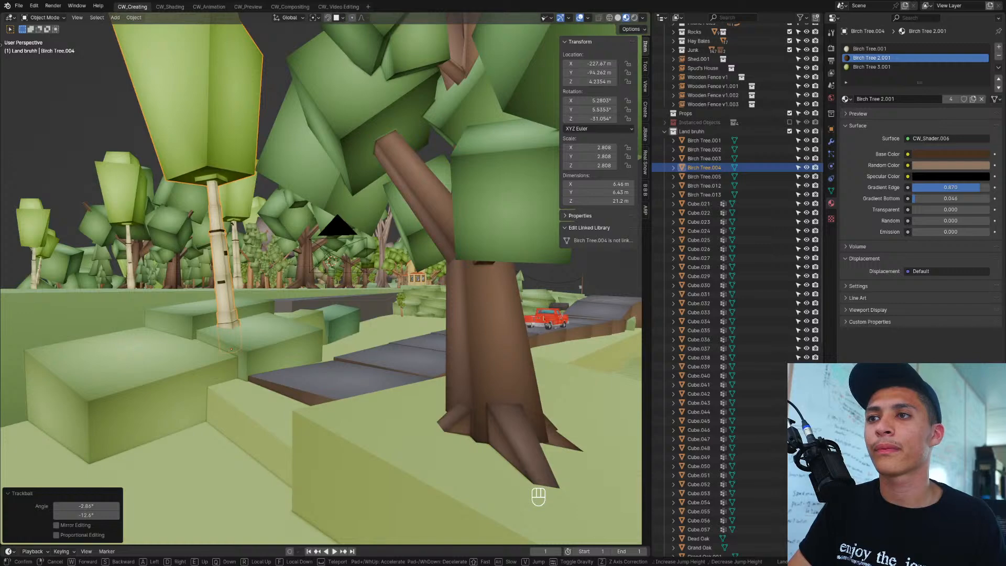
key(shift+w)
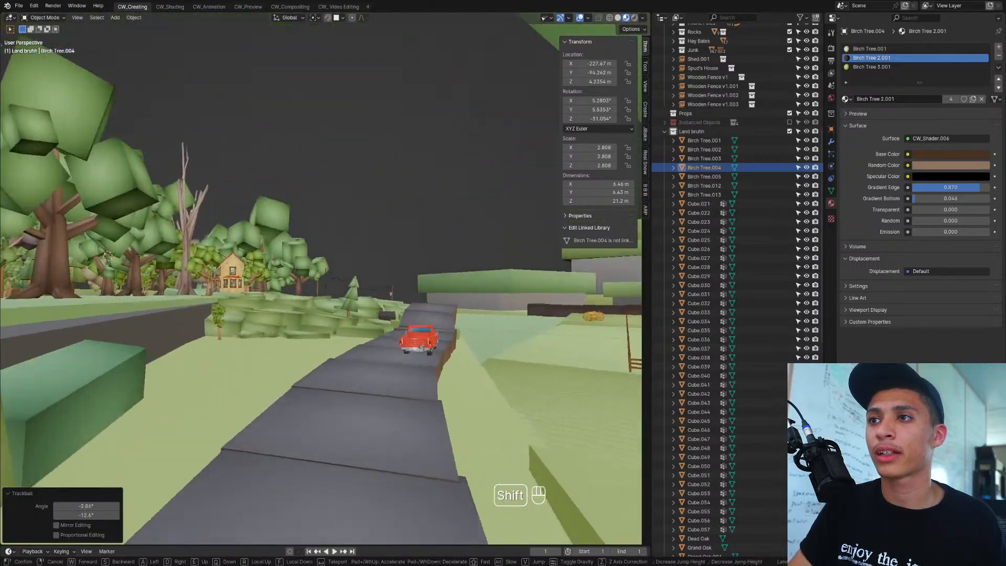
key(shift+e)
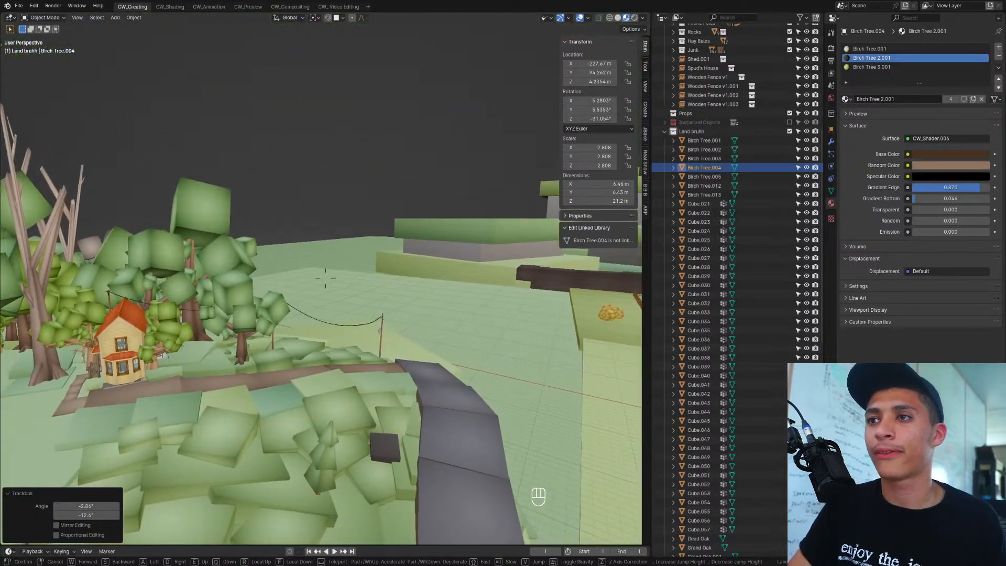
key(ctrl+s)
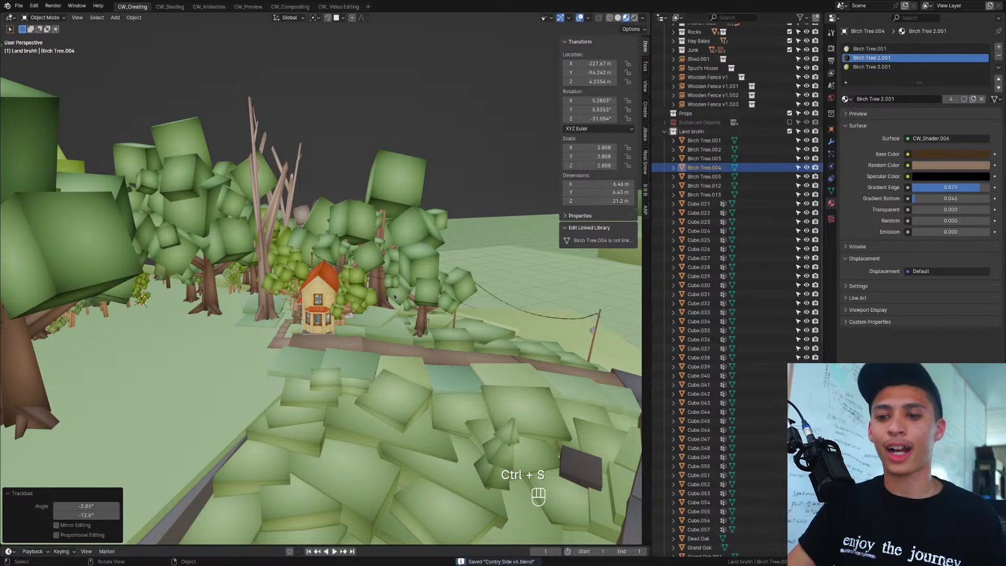
Step: Open the recent file Fleetfoot Farm v12.blend and select the Wheat Fields object surrounding the farmhouse
key(ctrl+shift+o)
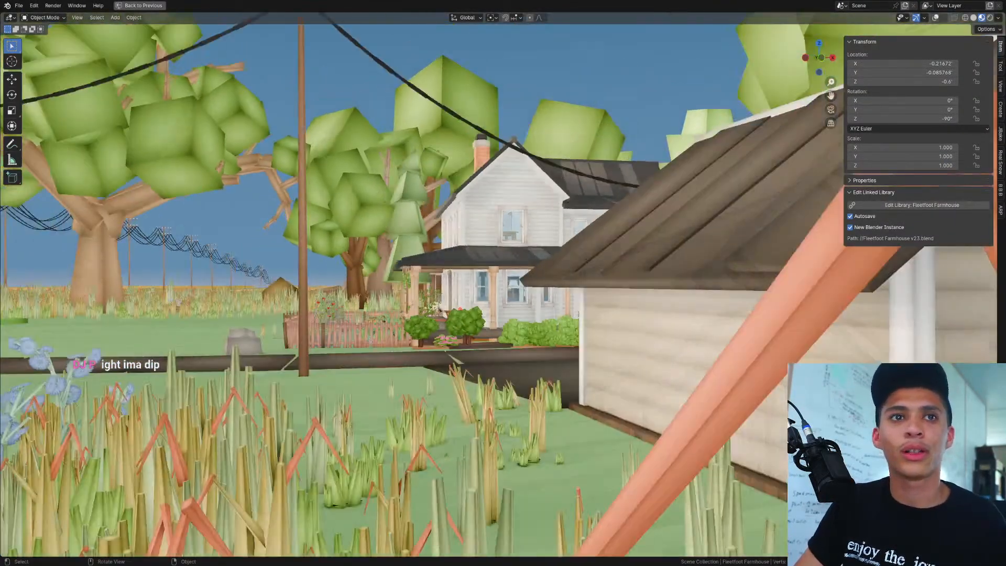
middle_drag(444, 315, 311, 347)
scroll(454, 319, down, 7)
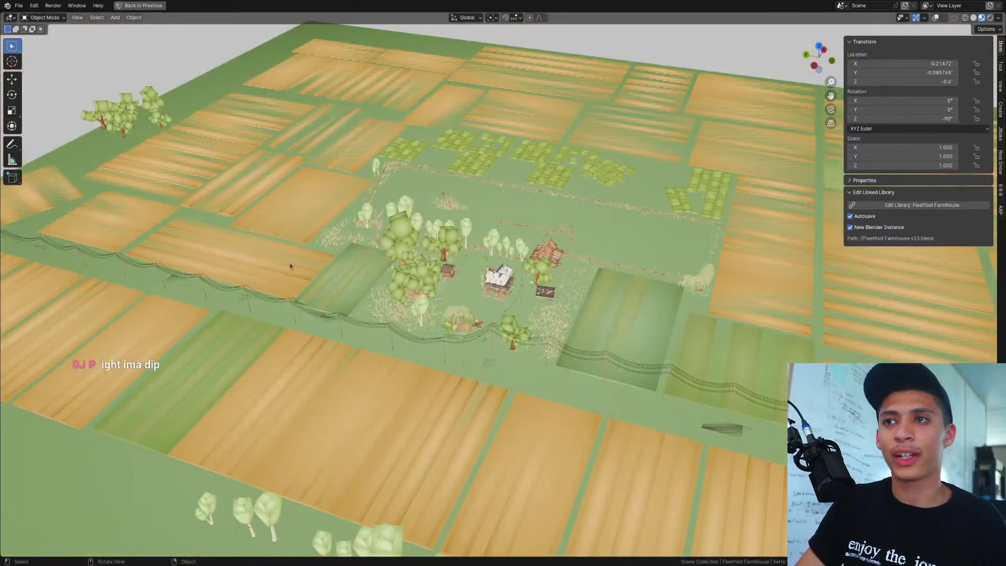
click(312, 221)
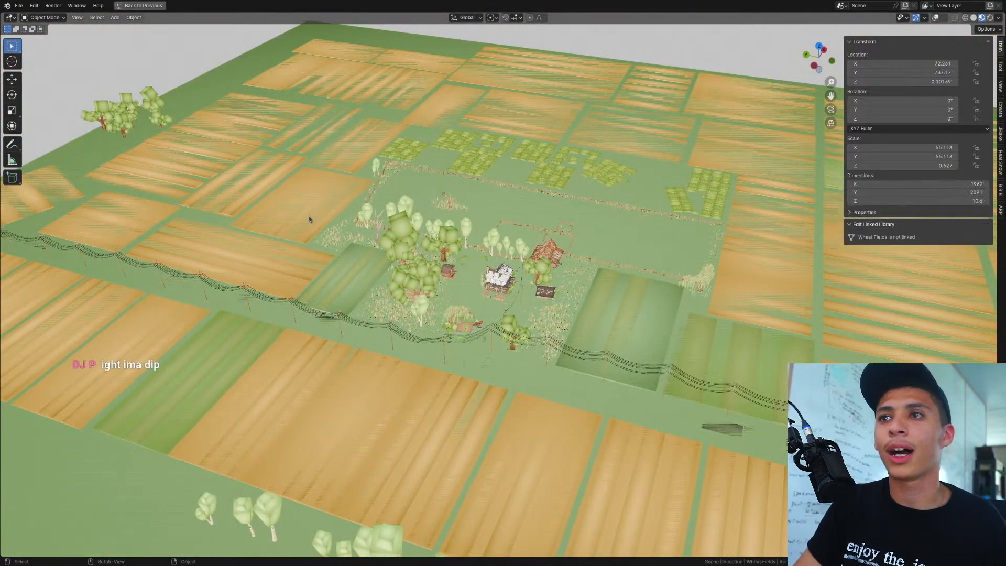
Step: Restore the full workspace layout with viewport overlays shown, and inspect the Wheat Fields mesh in Edit Mode
key(ctrl+space)
scroll(315, 241, up, 2)
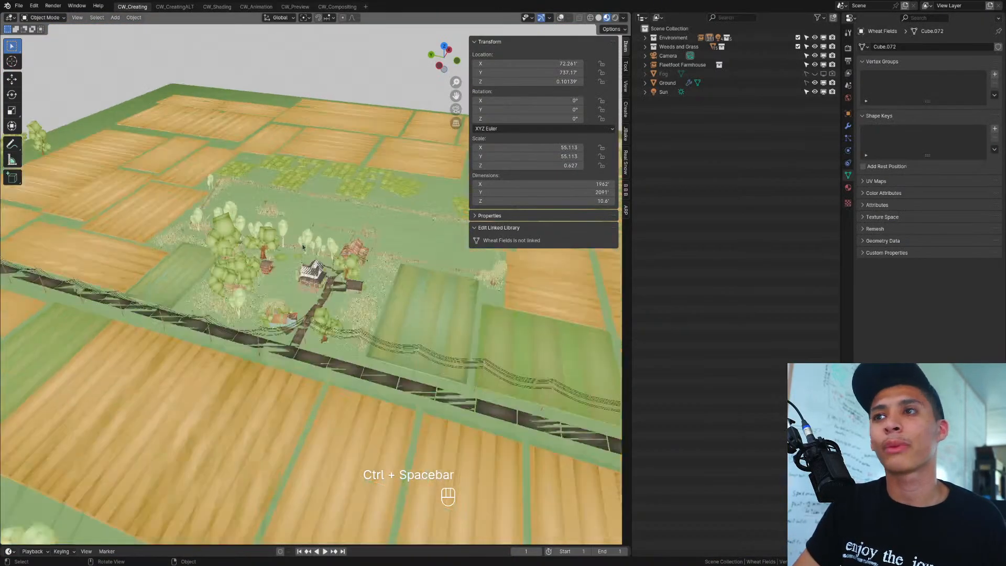
click(561, 19)
shift+middle_drag(143, 201, 256, 240)
key(Tab)
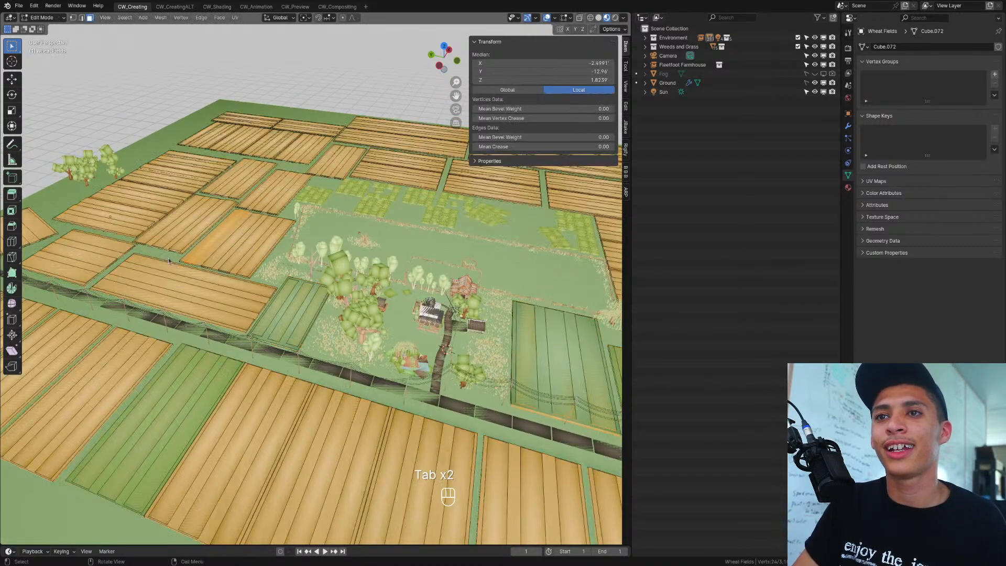
scroll(169, 261, down, 5)
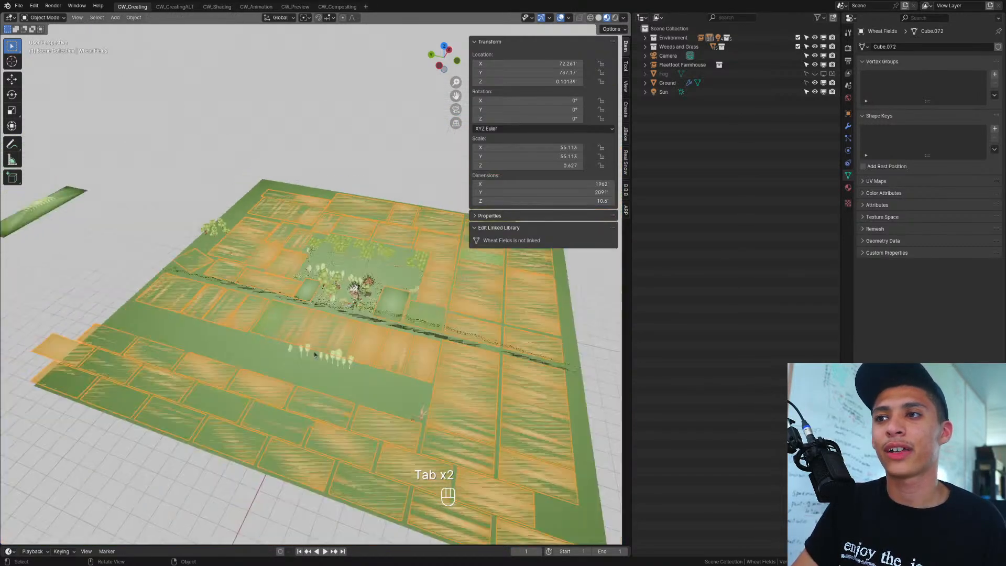
scroll(335, 338, up, 5)
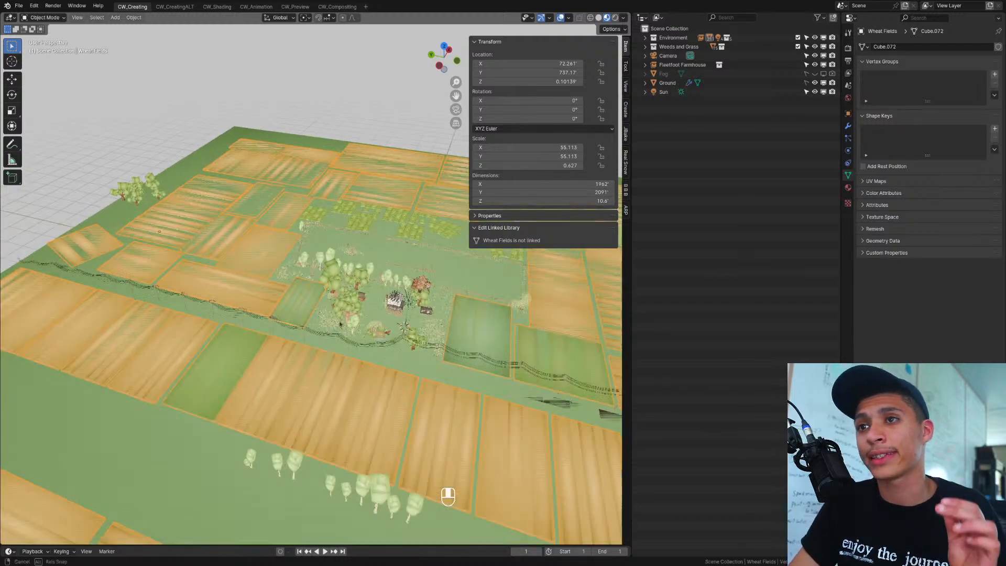
Step: In Edit Mode, view the Wheat Fields from above in wireframe and select one whole plot with its linked geometry, delimited by seam
middle_drag(333, 337, 386, 343)
scroll(382, 344, up, 4)
shift+middle_drag(294, 340, 335, 301)
key(Tab)
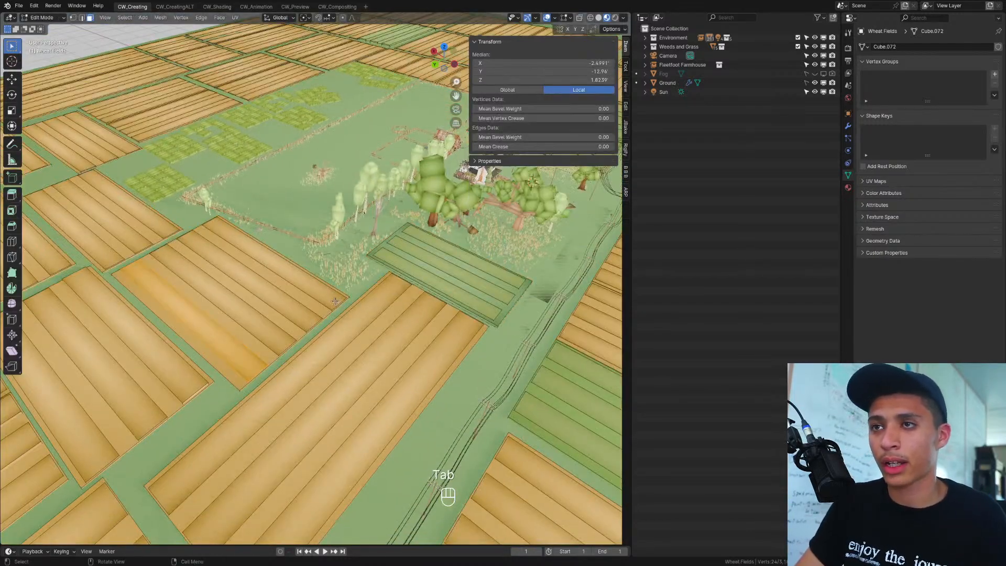
key(KP_7)
key(shift+z)
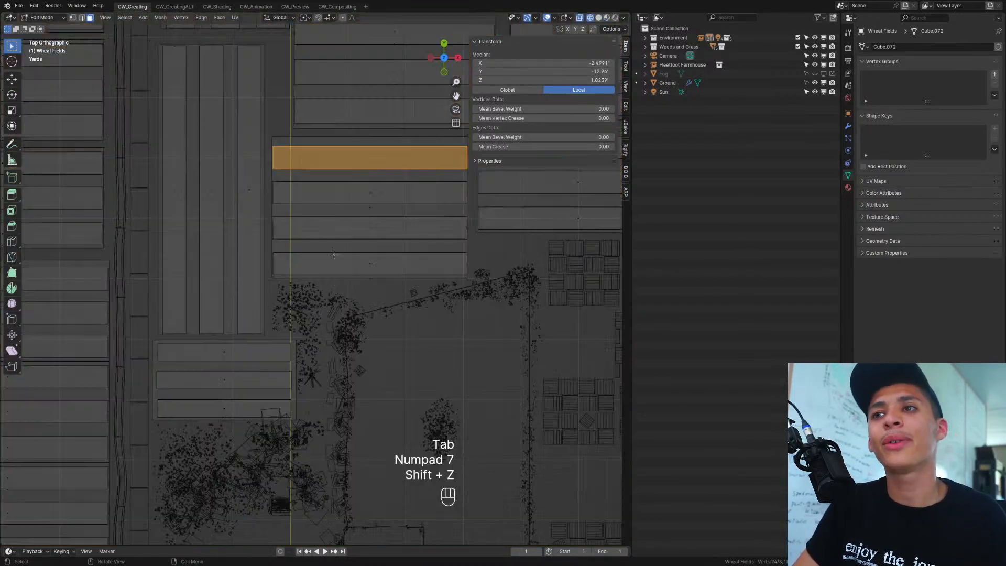
drag(365, 287, 325, 196)
key(ctrl+l)
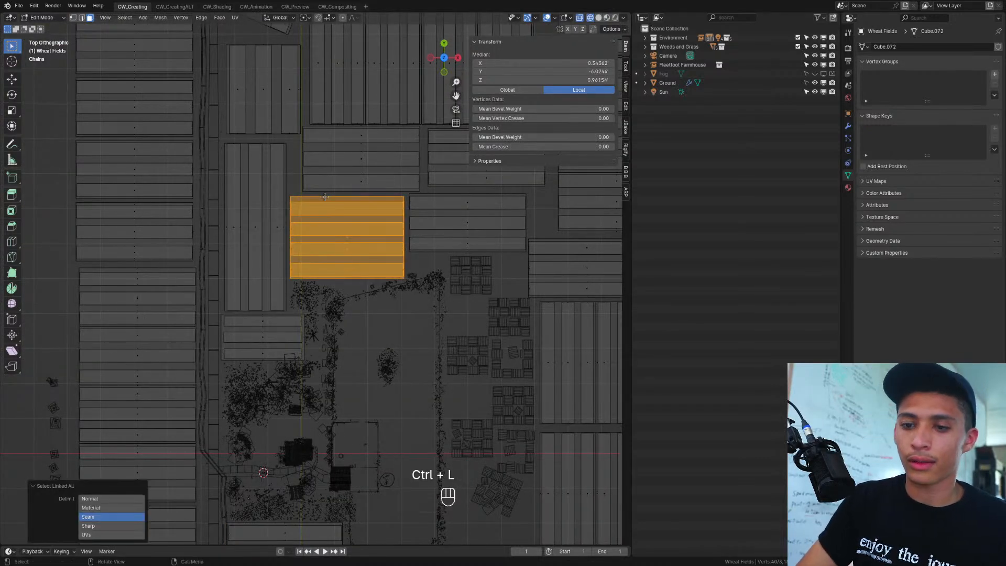
Step: Copy the Wheat Fields object and paste it into Contry Side v6.blend, discarding the changes to the farm file
key(ctrl+c)
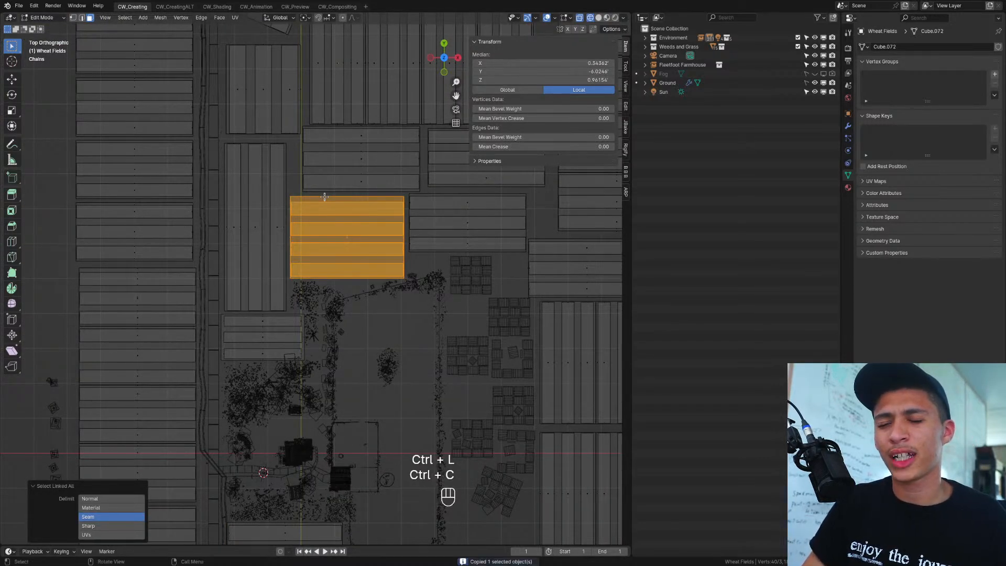
key(ctrl+shift+o)
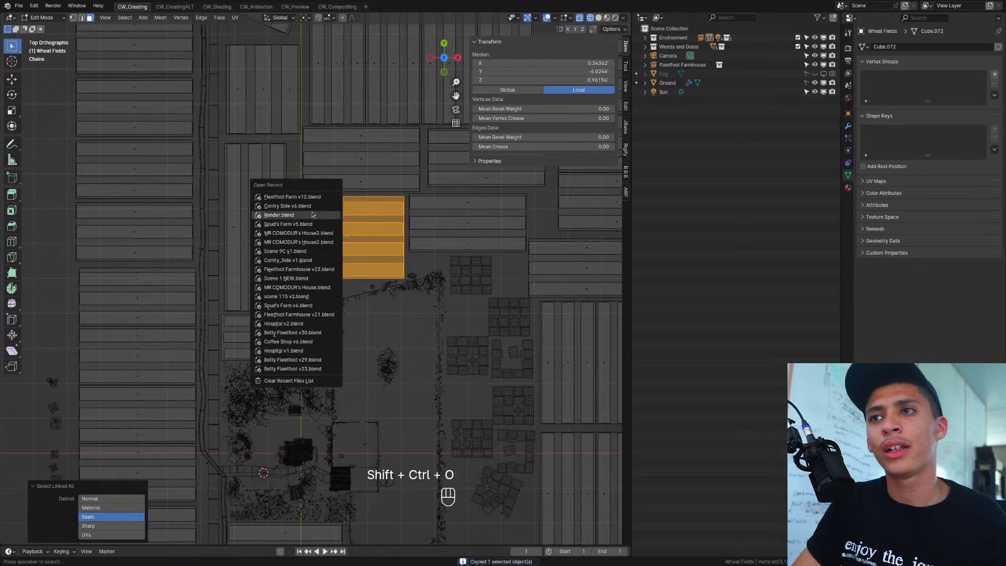
click(305, 205)
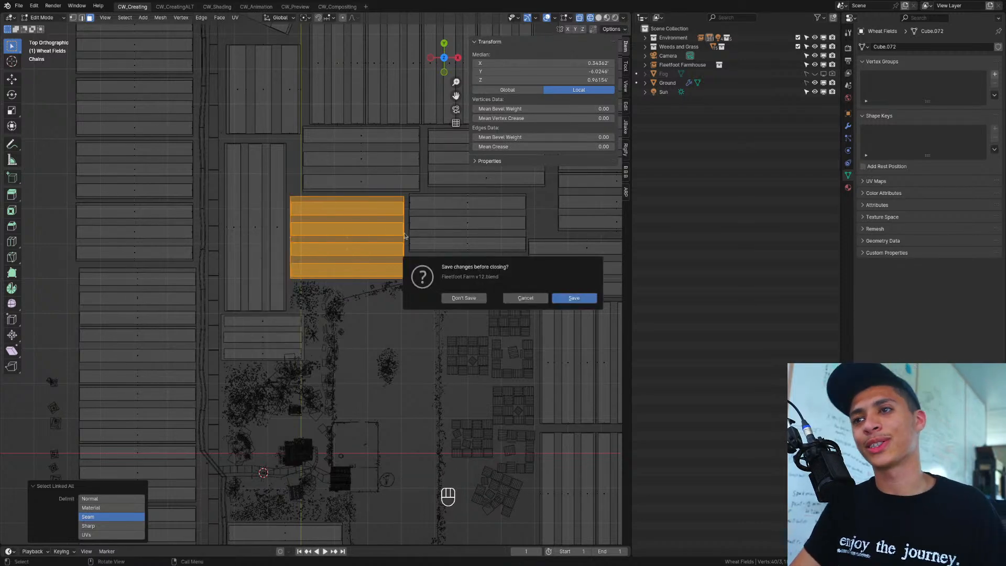
click(464, 298)
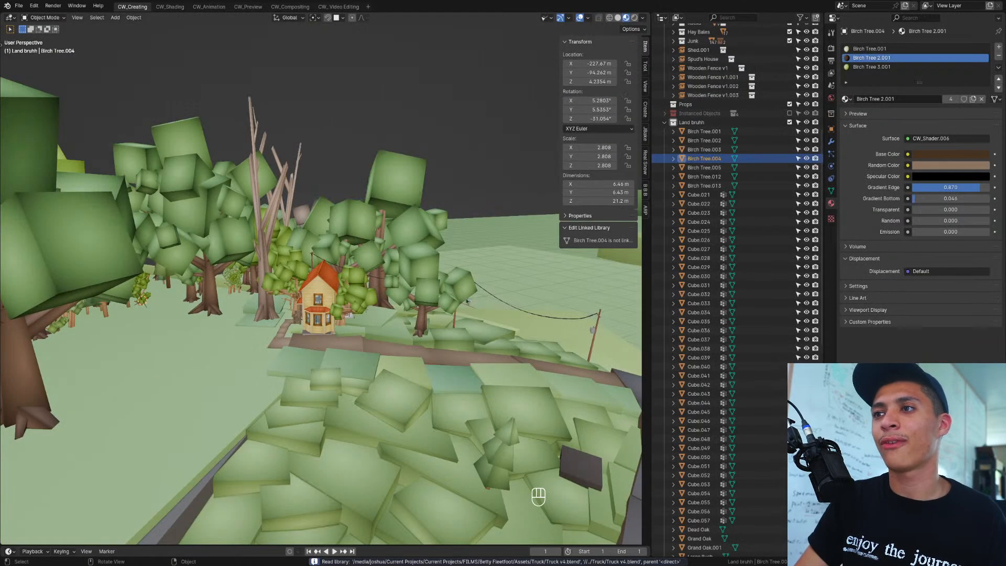
key(ctrl)
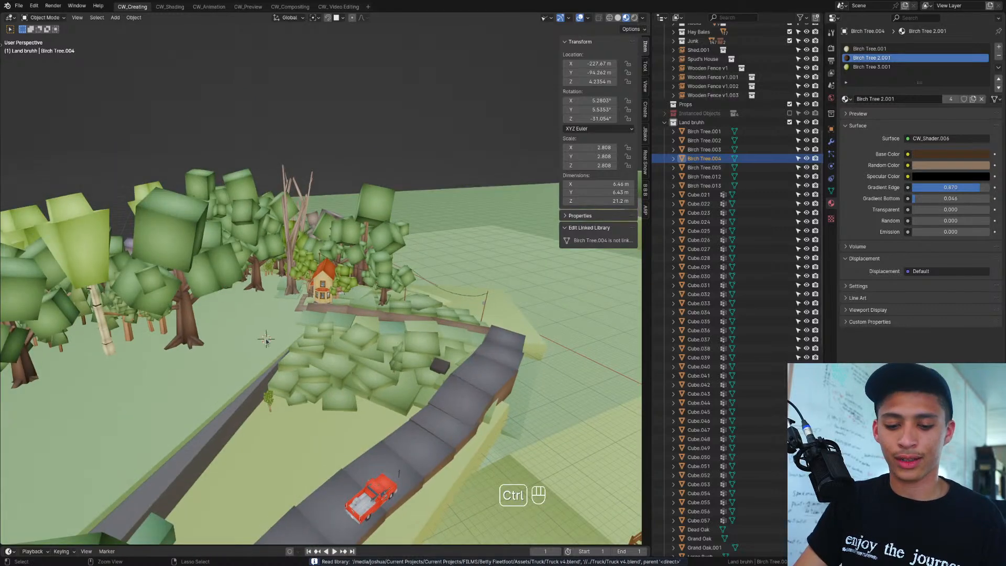
key(ctrl+v)
Step: Inspect the pasted wheat fields against the surrounding terrain in Edit Mode, from above in wireframe and shaded display
scroll(269, 385, down, 12)
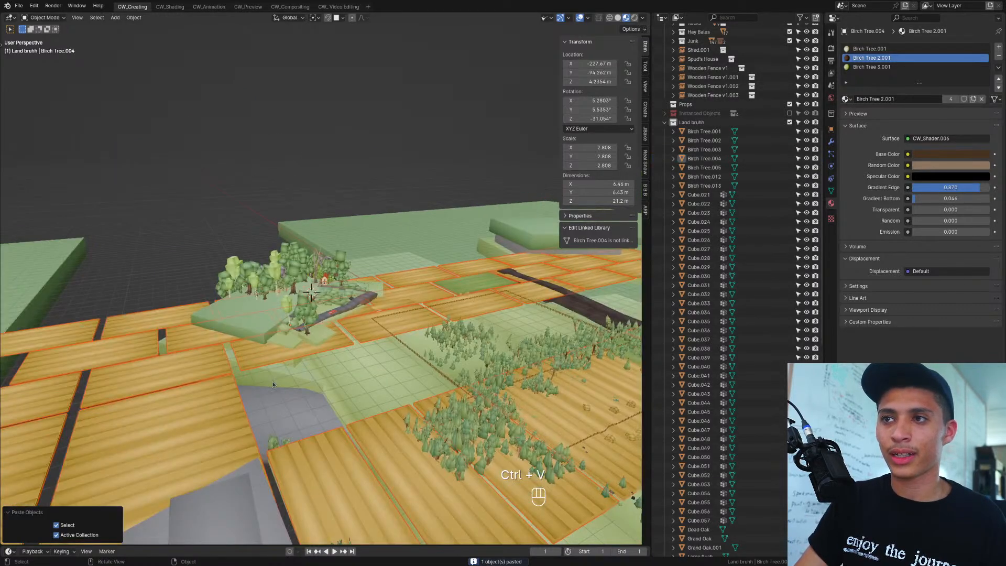
scroll(271, 389, down, 8)
scroll(275, 386, up, 9)
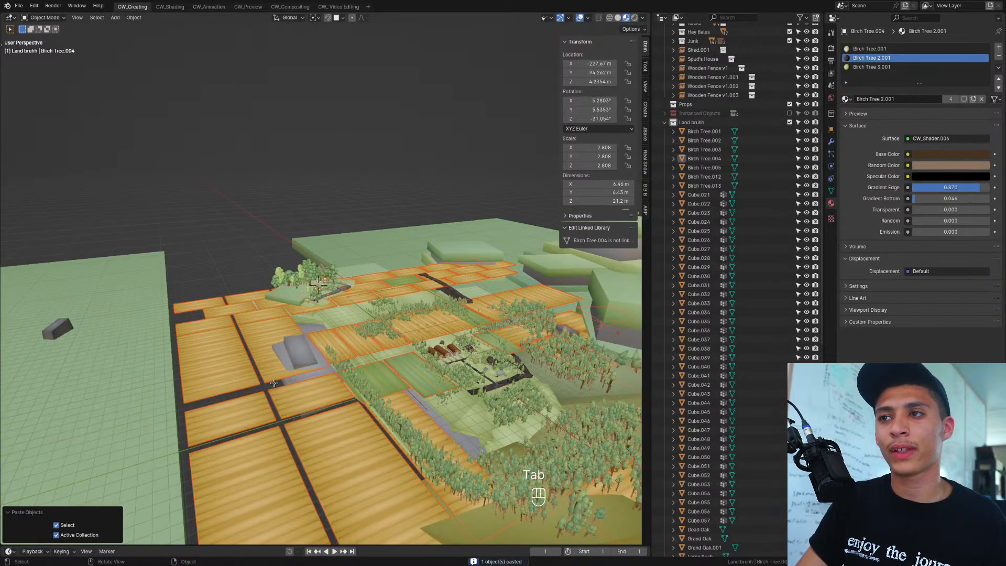
key(Tab)
scroll(273, 385, down, 5)
scroll(278, 390, up, 9)
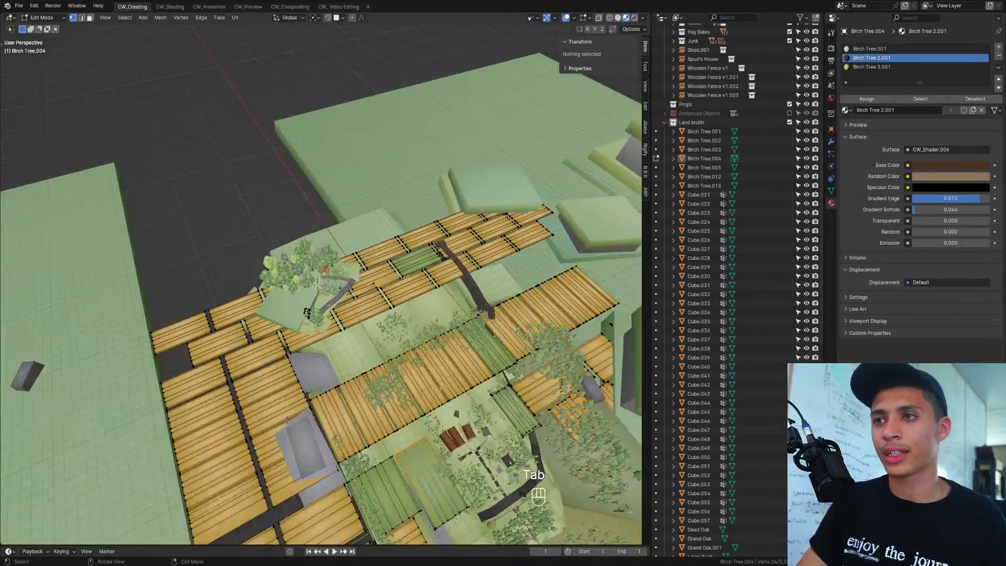
key(KP_7)
shift+middle_drag(436, 281, 413, 291)
key(shift+z)
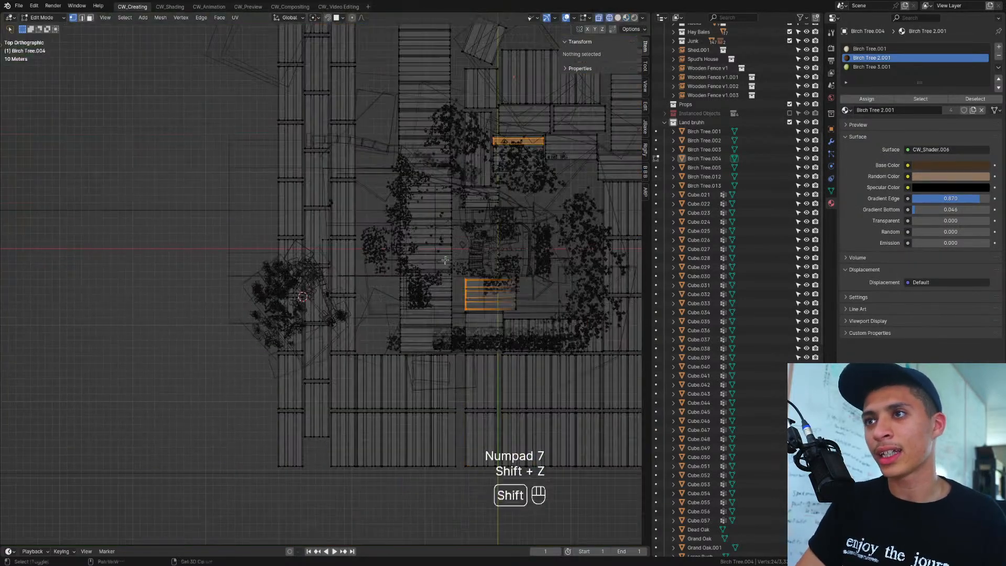
scroll(419, 288, up, 4)
shift+middle_drag(507, 224, 265, 344)
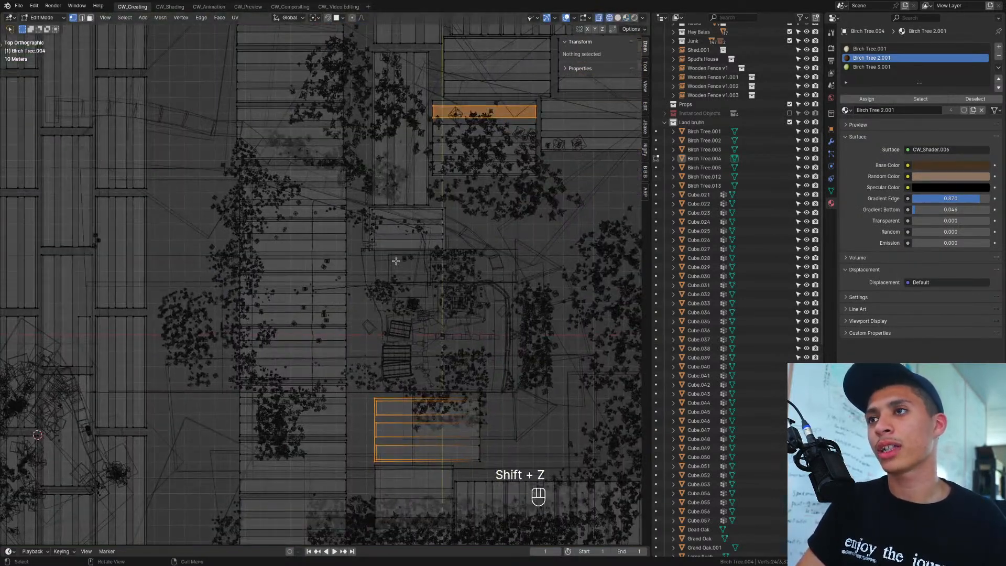
key(shift+z)
scroll(361, 280, down, 10)
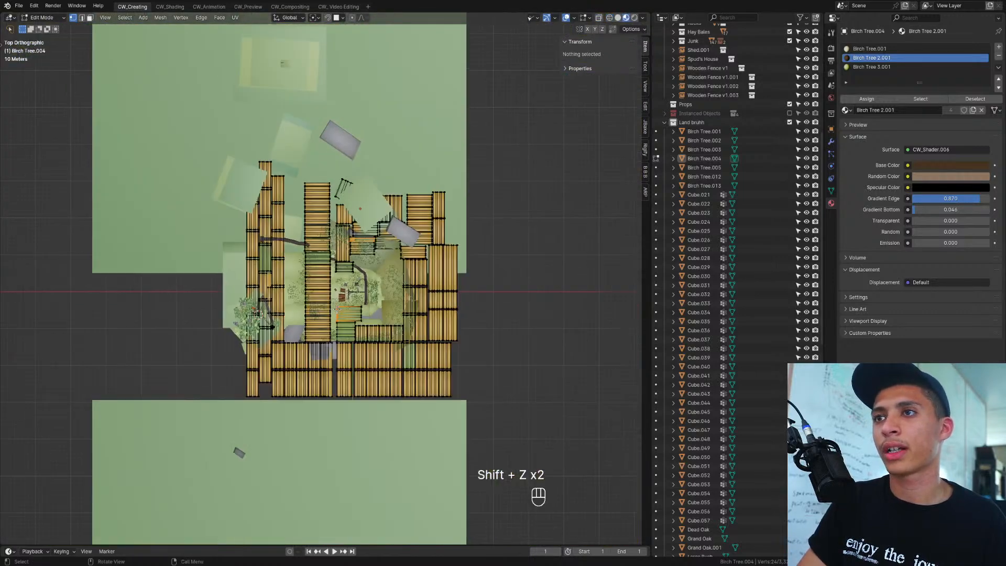
Step: Examine in Object Mode how the pasted wheat fields overlap the farm, forest and ground blocks, from above and in perspective
key(Tab)
middle_drag(367, 285, 414, 360)
scroll(398, 285, up, 5)
key(KP_7)
scroll(403, 341, down, 3)
scroll(395, 319, up, 6)
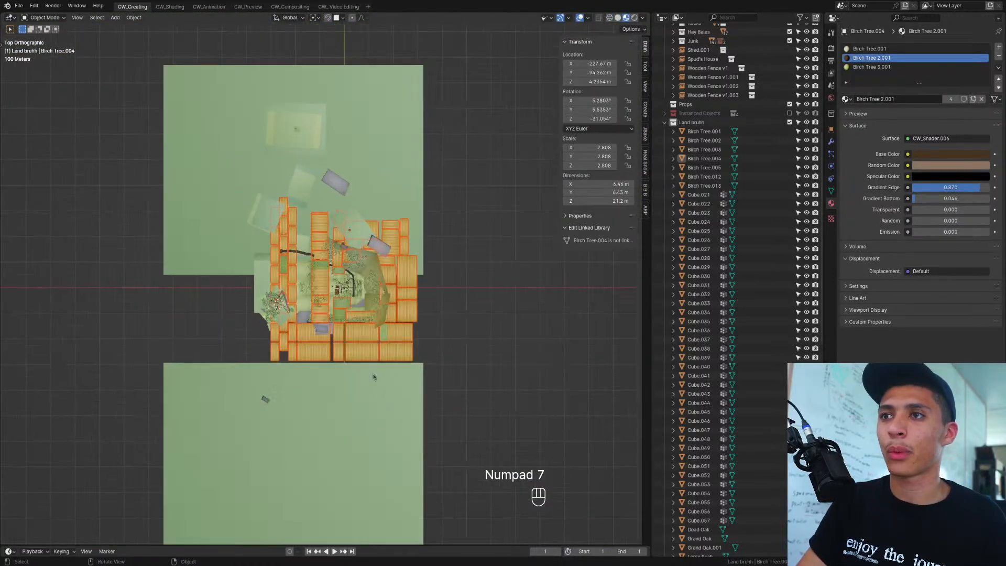
scroll(373, 394, down, 4)
scroll(373, 394, down, 3)
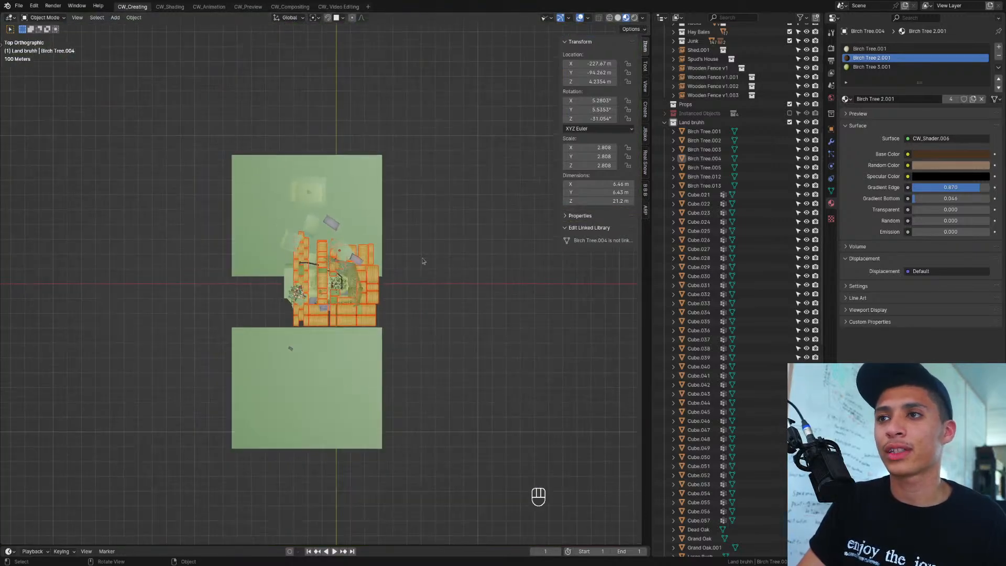
scroll(316, 279, up, 6)
middle_drag(316, 280, 286, 233)
scroll(329, 283, up, 6)
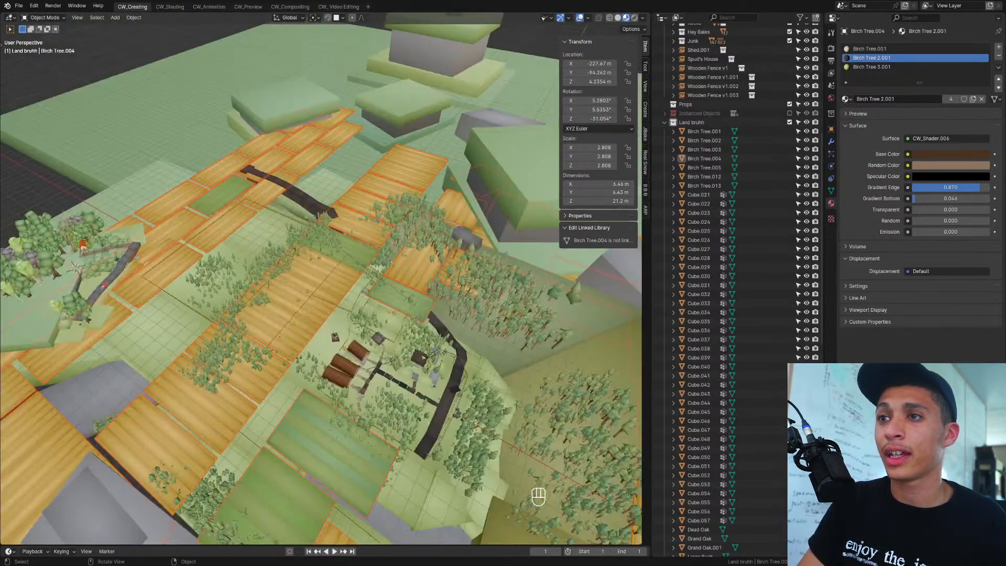
middle_drag(351, 332, 421, 293)
shift+middle_drag(421, 293, 581, 346)
scroll(524, 377, up, 5)
middle_drag(471, 419, 436, 380)
Step: Move the pasted wheat fields along the global Y axis to empty space beyond the large ground slab
scroll(411, 348, down, 6)
scroll(411, 347, down, 3)
scroll(419, 366, down, 9)
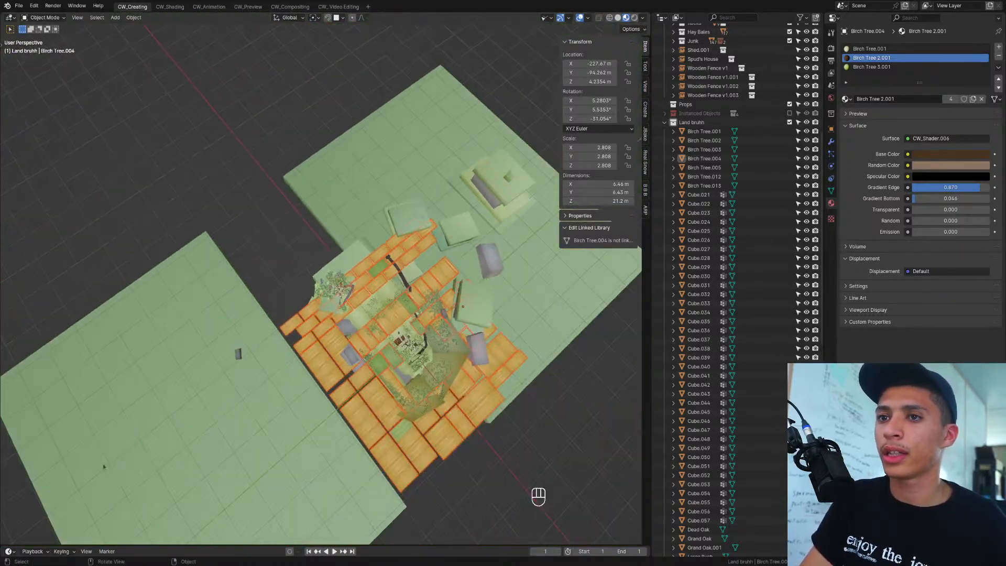
key(g)
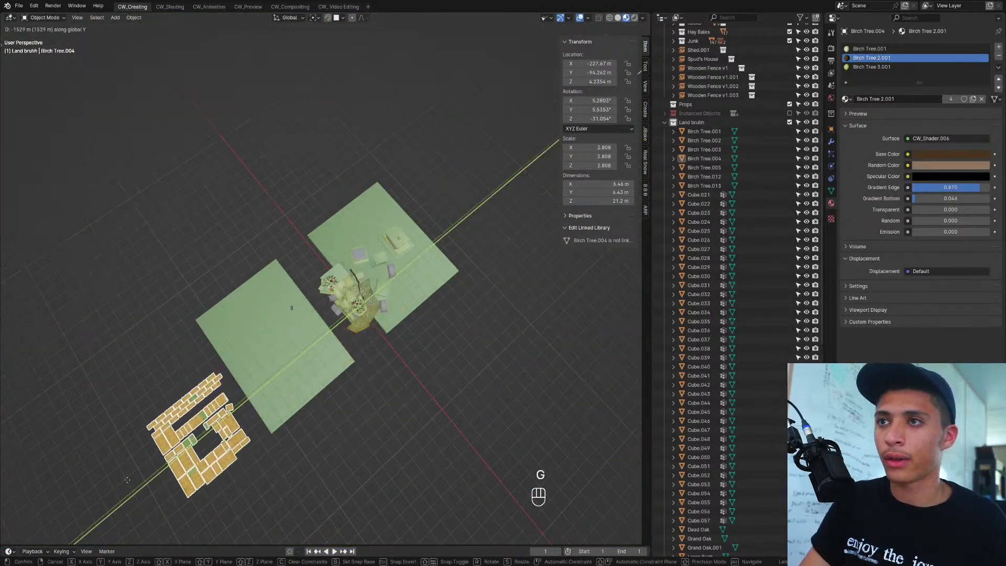
click(200, 440)
Step: Separate the small tilted wheat plot, with its linked geometry delimited by seam, from the wheat fields mesh into its own object
key(Tab)
scroll(200, 440, up, 5)
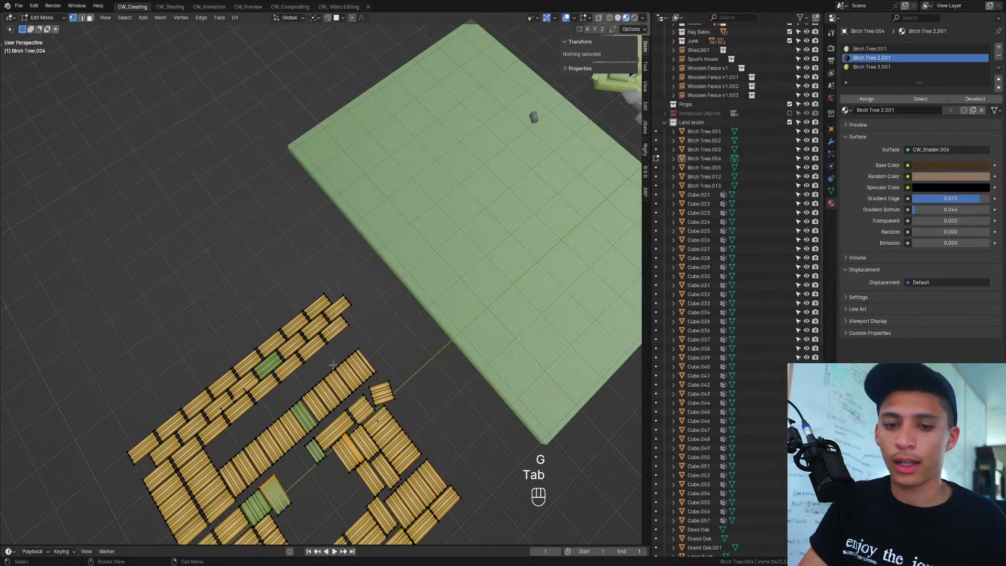
key(3)
scroll(332, 364, up, 5)
middle_drag(348, 409, 356, 377)
scroll(382, 413, down, 2)
shift+middle_drag(427, 487, 391, 367)
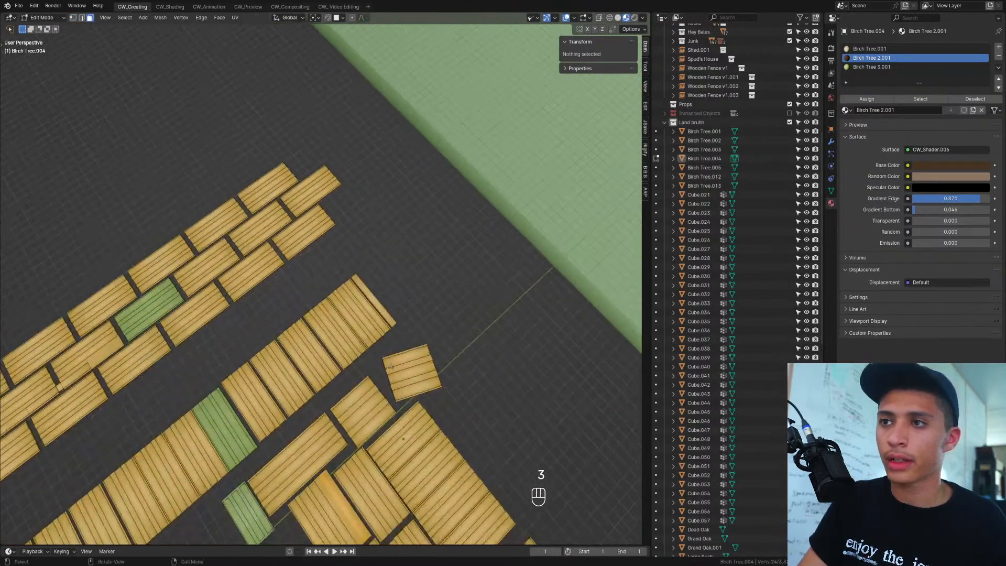
click(471, 372)
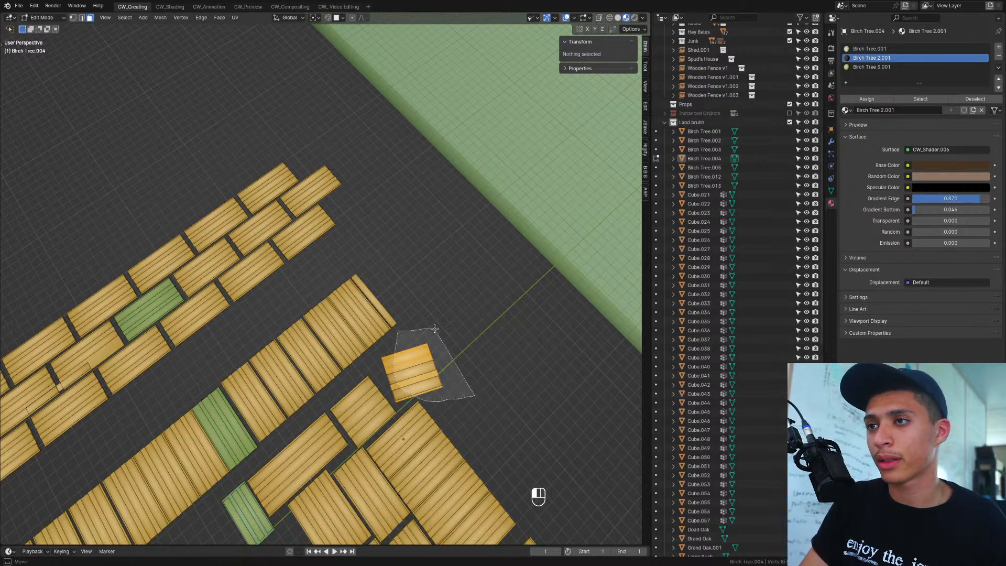
key(ctrl+l)
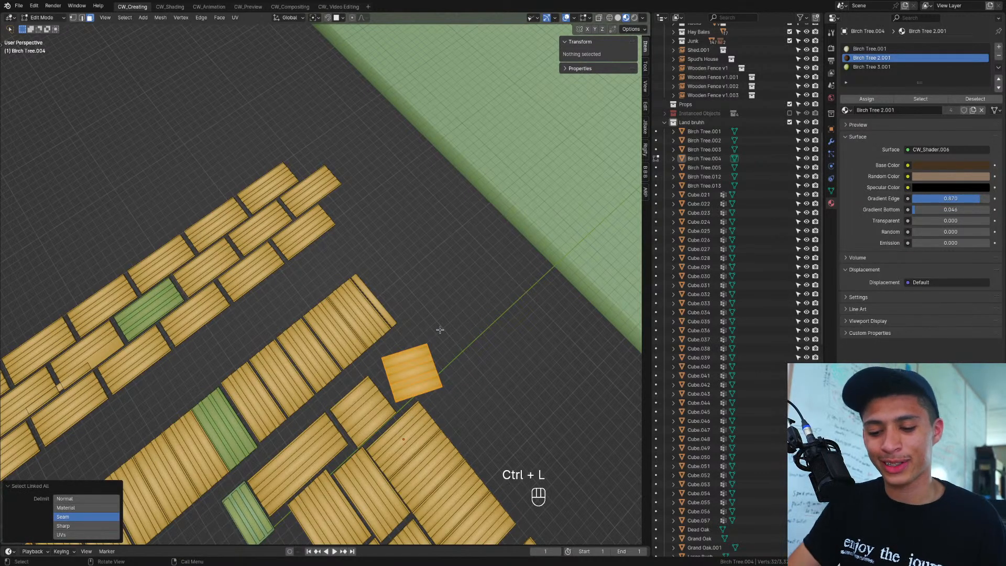
key(p)
click(438, 330)
key(Tab)
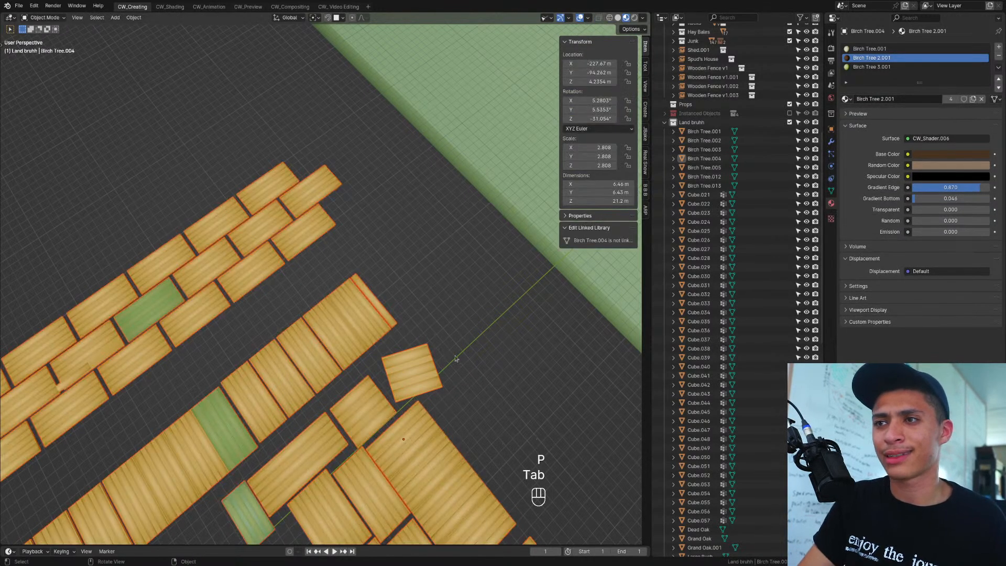
Step: Set the separated wheat plot's origin to its center of mass (surface)
click(423, 401)
key(KP_7)
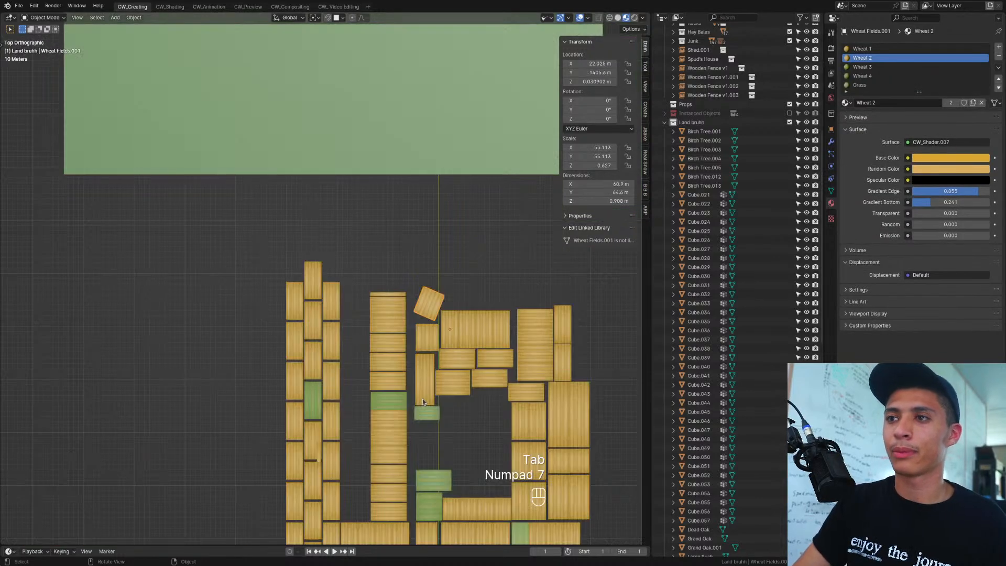
right_click(418, 312)
mouse_move(419, 309)
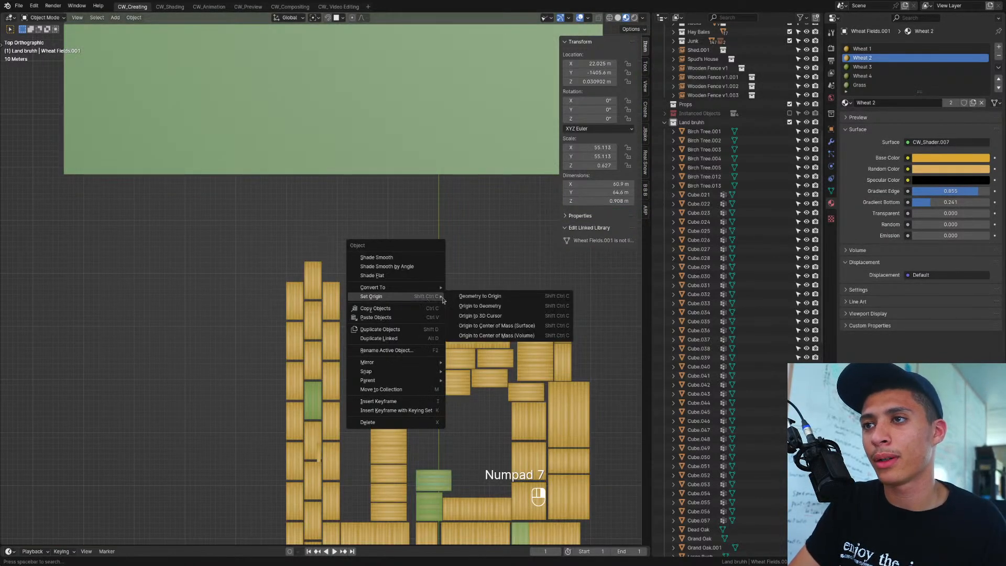
click(509, 327)
Step: Move the separated wheat plot about -307 m in X and 1593 m in Y, back onto the landscape
scroll(428, 318, down, 10)
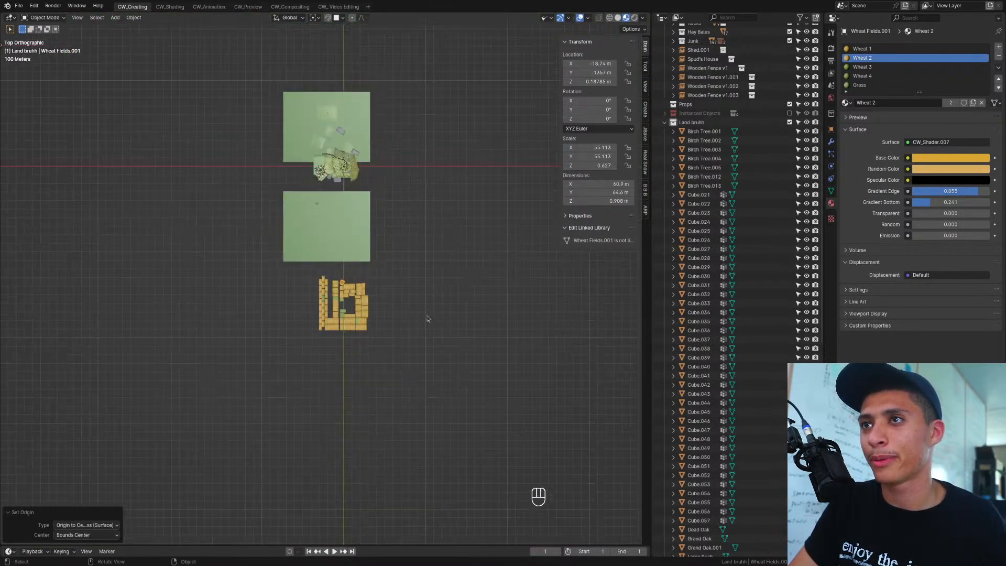
shift+scroll(388, 328, up, 3)
key(g)
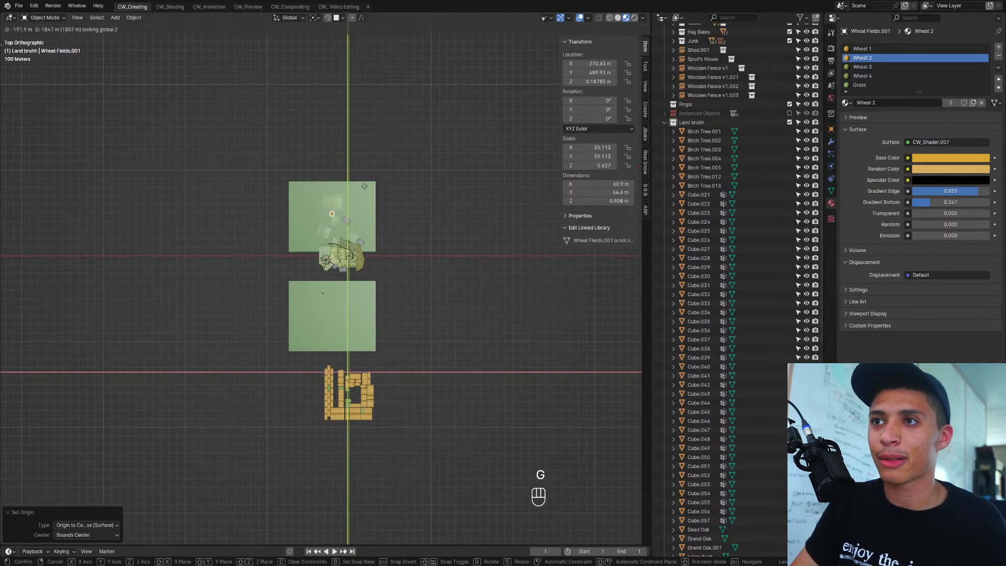
click(355, 210)
key(KP_Decimal)
scroll(388, 236, down, 8)
shift+middle_drag(388, 237, 370, 171)
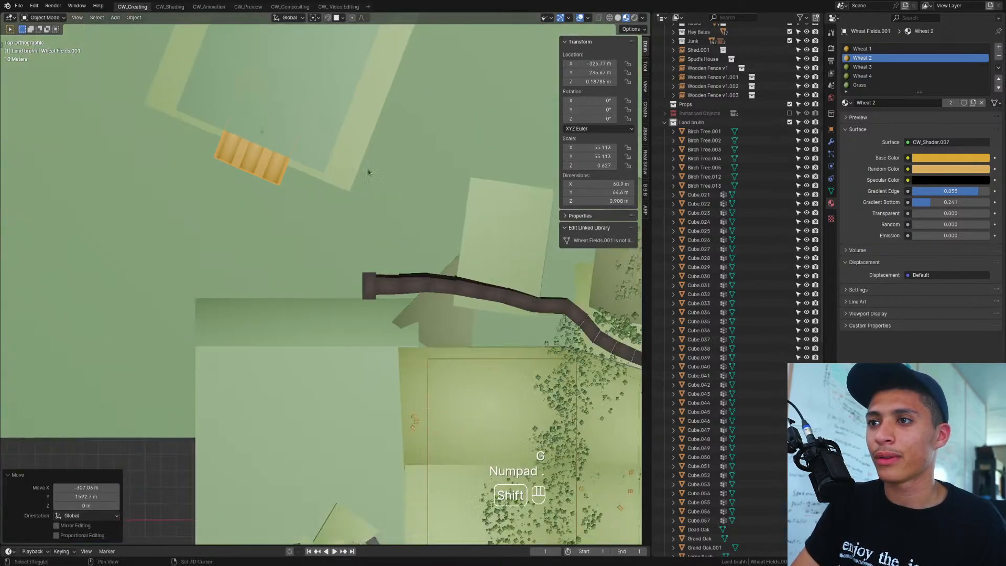
Step: Move the wheat plot onto the open ground beside the forest and road, and rotate it about 26.3° around Z
scroll(370, 173, down, 7)
scroll(373, 324, up, 5)
shift+middle_drag(373, 325, 370, 230)
scroll(351, 288, up, 3)
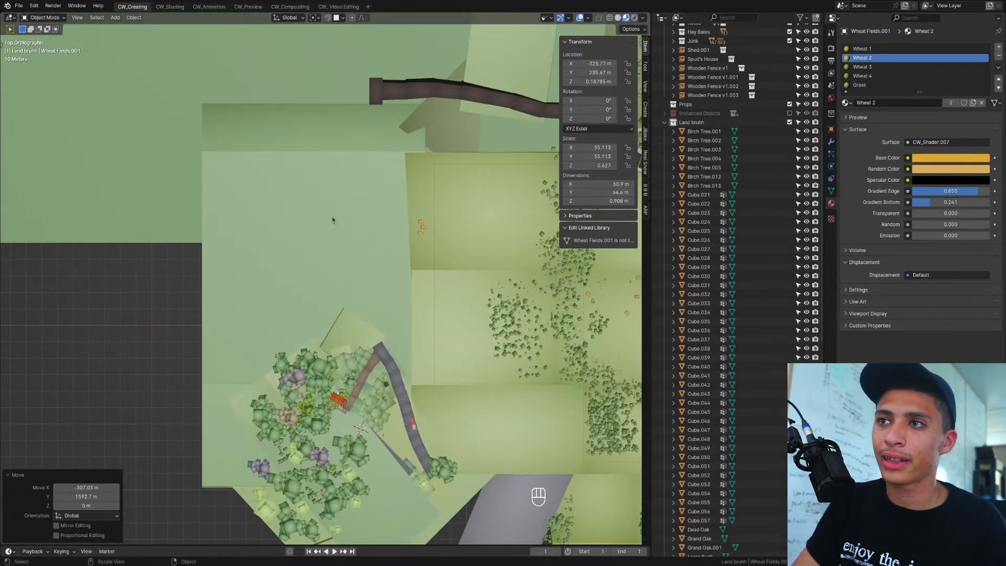
key(g)
click(450, 497)
key(r)
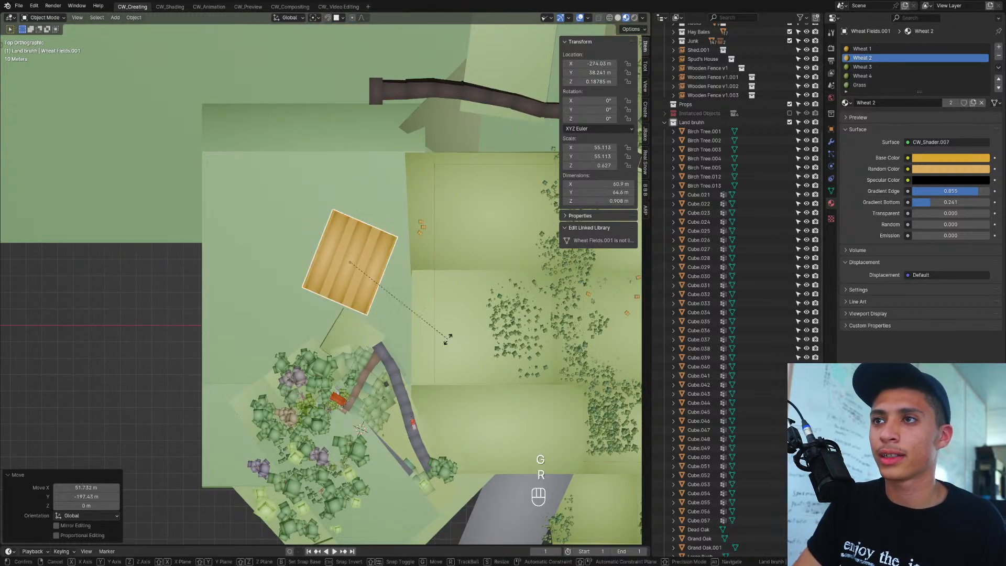
click(456, 286)
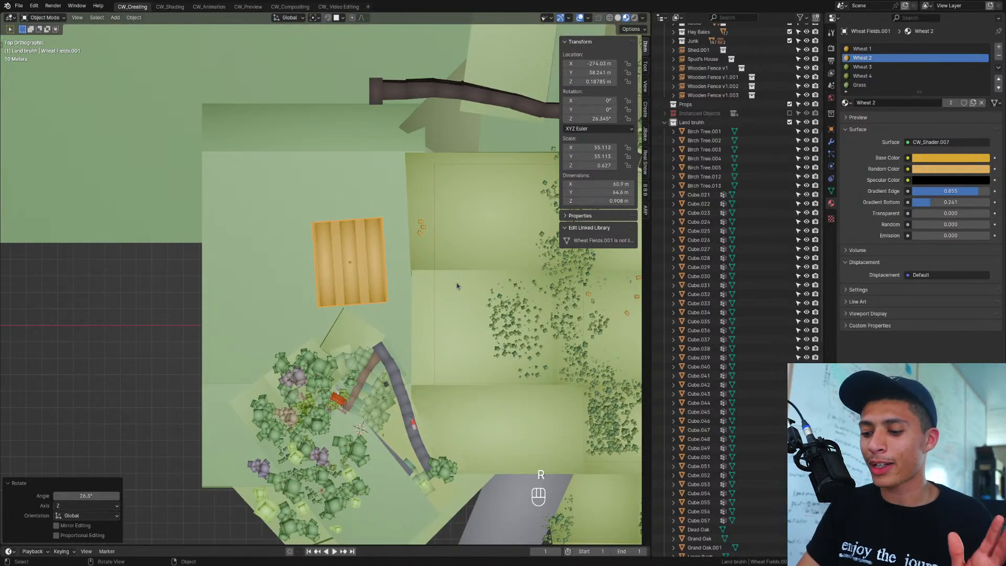
Step: Lower the wheat plot about 2.5 m along the global Z axis onto the ground surface
key(KP_Decimal)
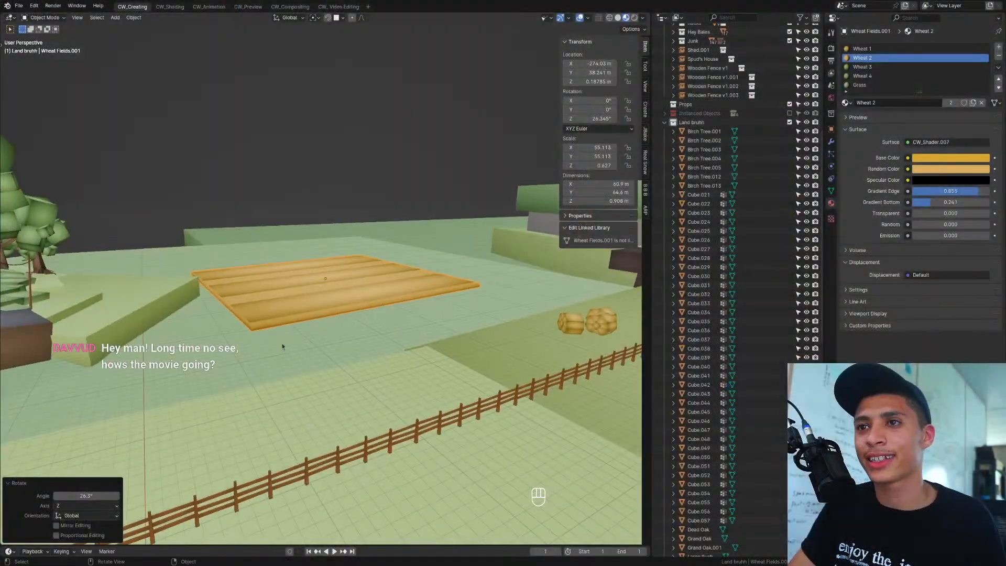
middle_drag(282, 345, 286, 365)
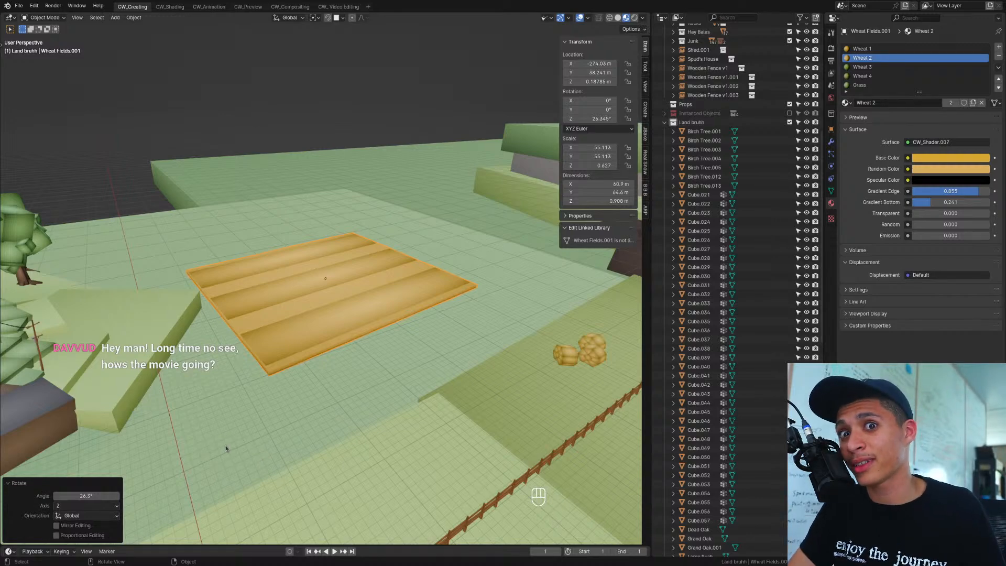
scroll(275, 416, down, 2)
mouse_move(278, 413)
middle_down()
mouse_move(280, 390)
mouse_move(283, 404)
middle_up()
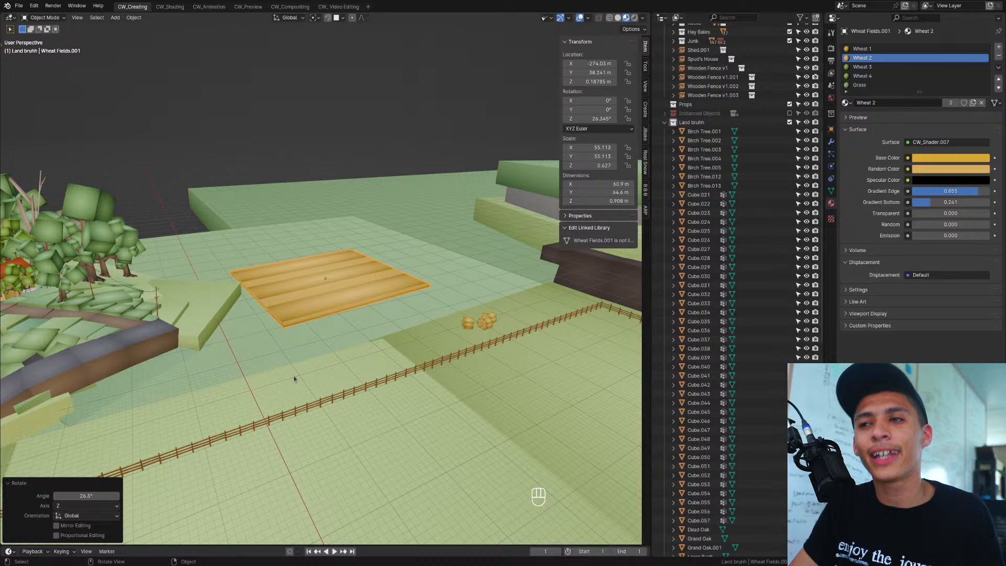
middle_drag(294, 376, 331, 337)
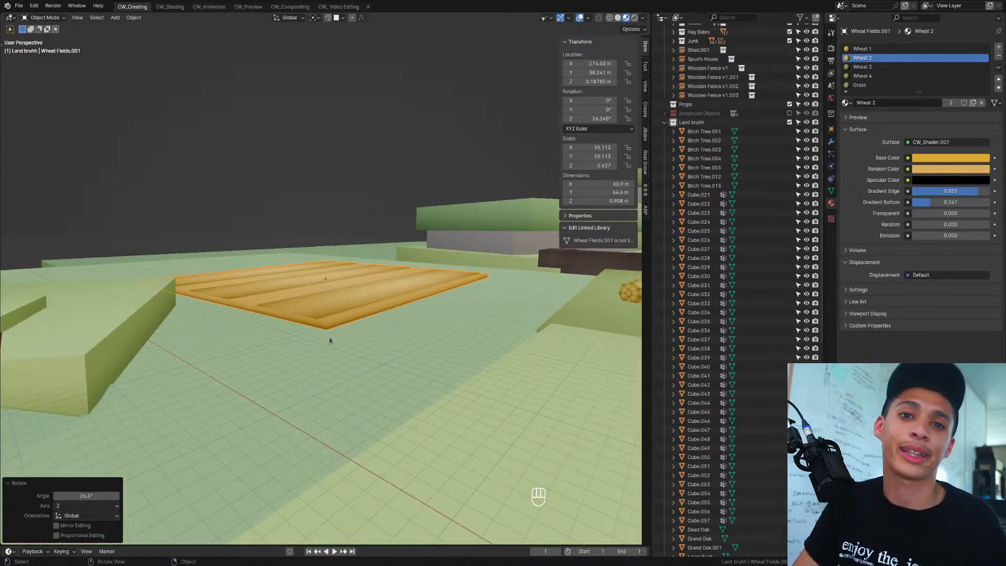
key(g)
key(z)
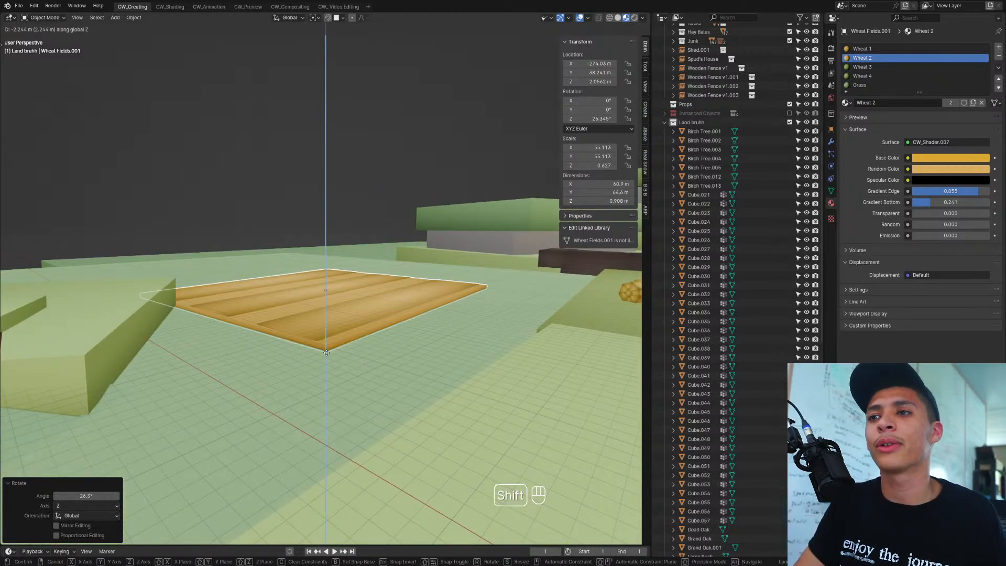
click(328, 367)
Step: Rotate the wheat plot about -3.8° around Z in top view to square it with the surrounding ground
key(KP_Decimal)
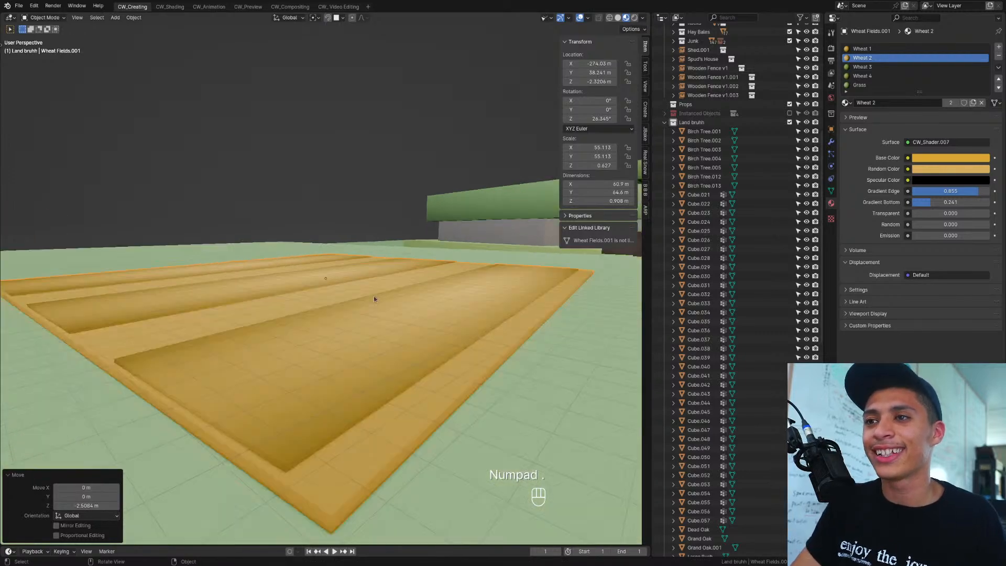
middle_drag(373, 297, 331, 383)
scroll(369, 369, down, 6)
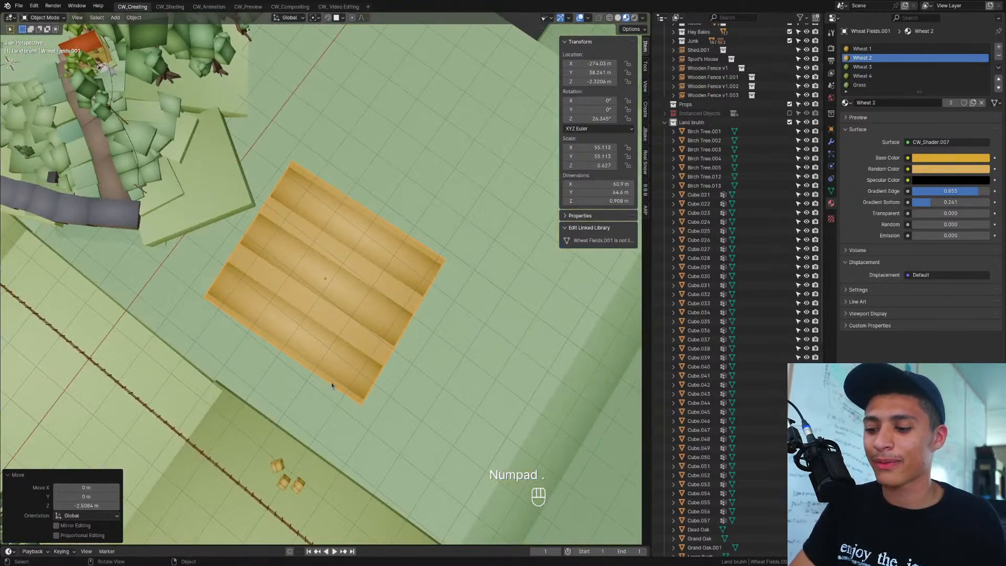
key(KP_7)
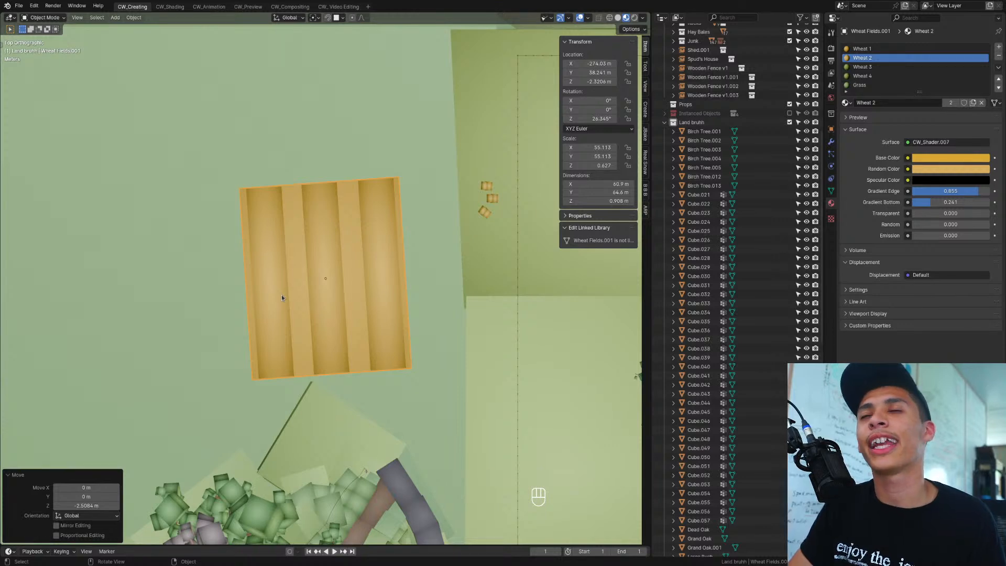
key(r)
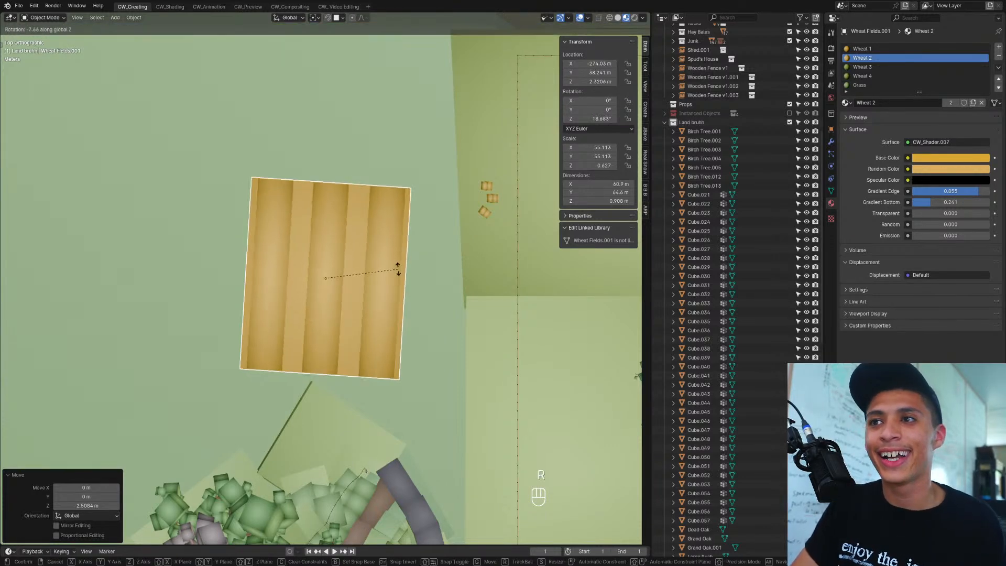
click(393, 286)
scroll(394, 287, down, 3)
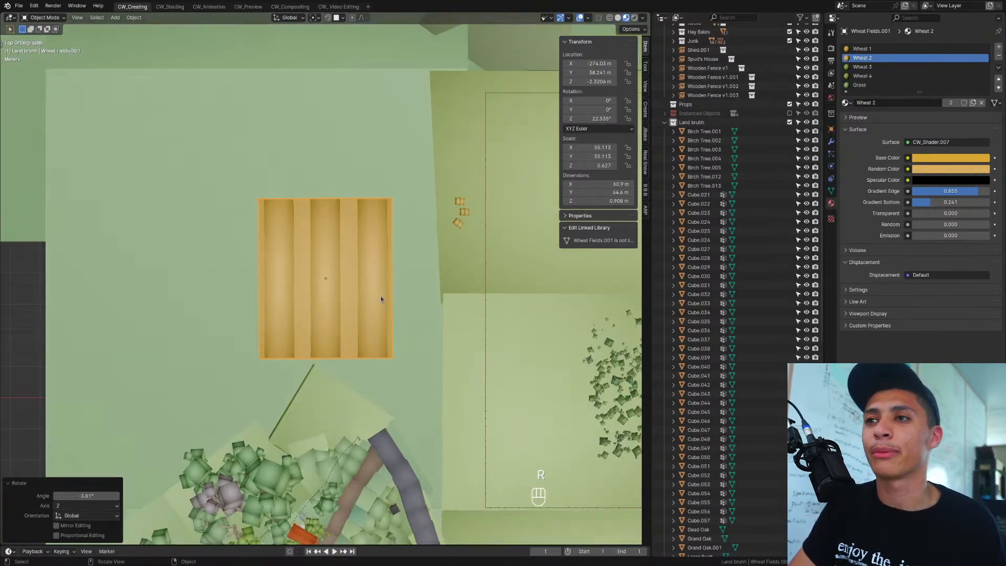
middle_drag(380, 296, 347, 241)
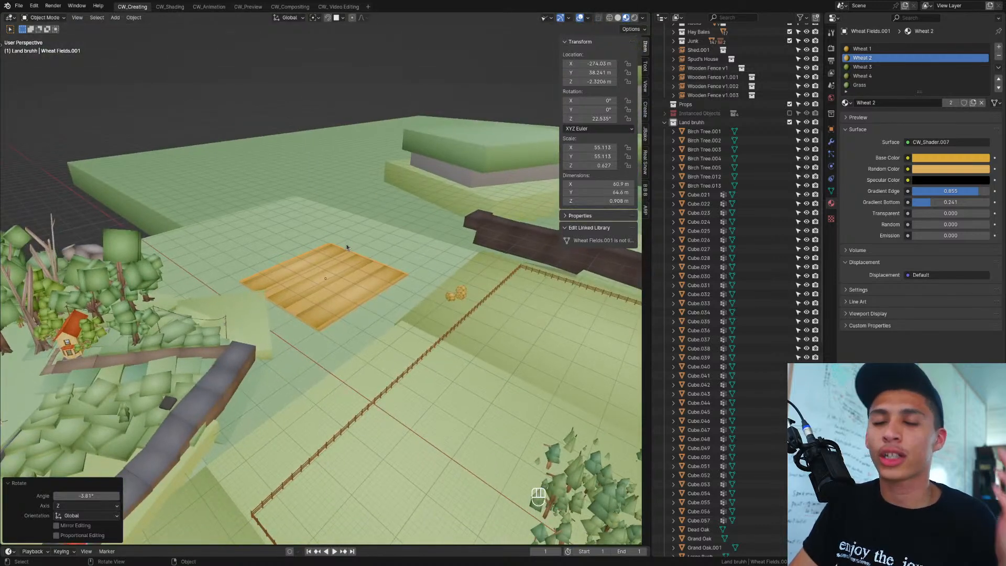
Step: Move the wheat plot about 4 m in X and 14.3 m in Y in top view, and save the file
key(ctrl+s)
key(KP_7)
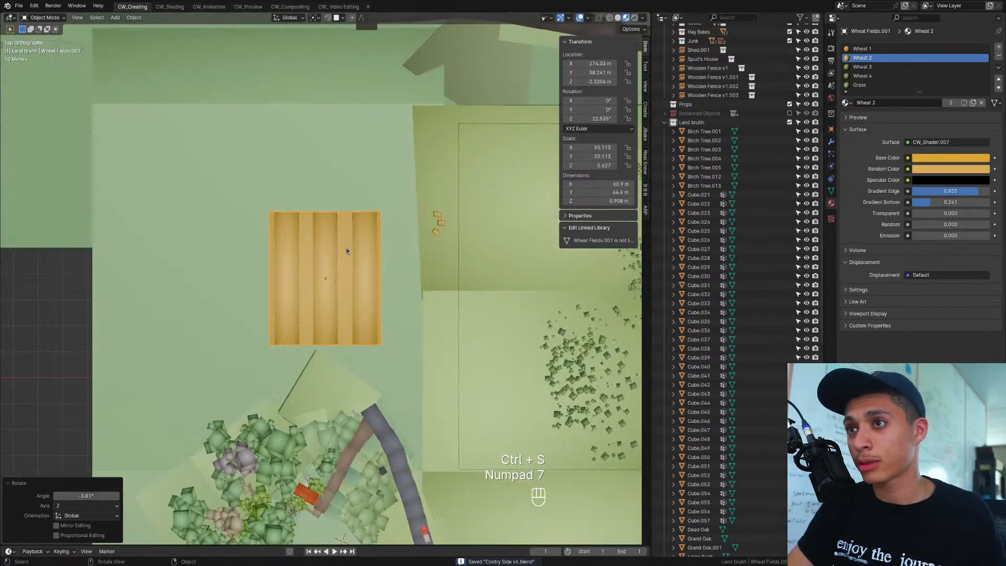
key(g)
key(ctrl+s)
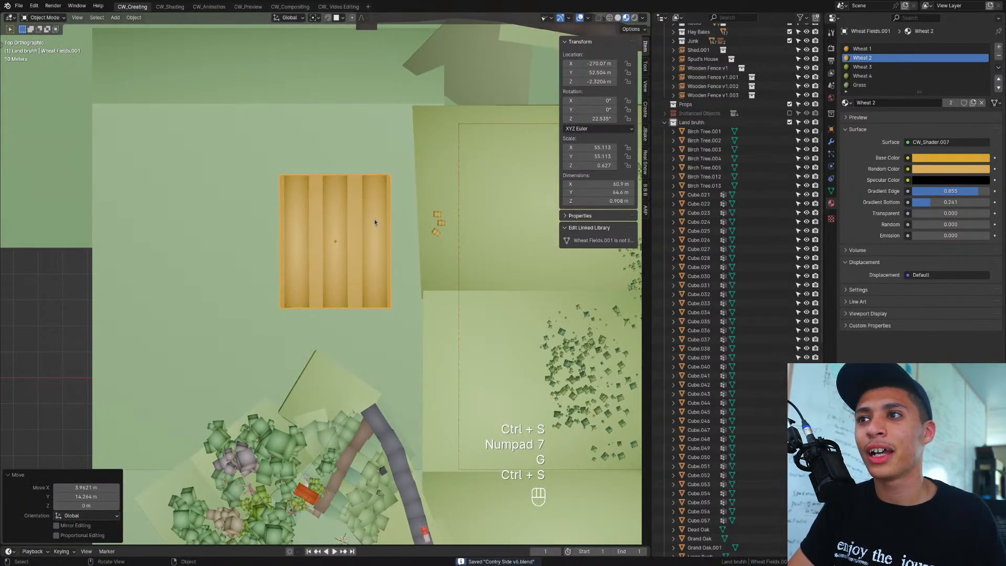
Step: Open the recent file Scene 9C v1.blend and view its character shot through the camera in rendered shading
key(ctrl+shift+p)
key(ctrl+shift+o)
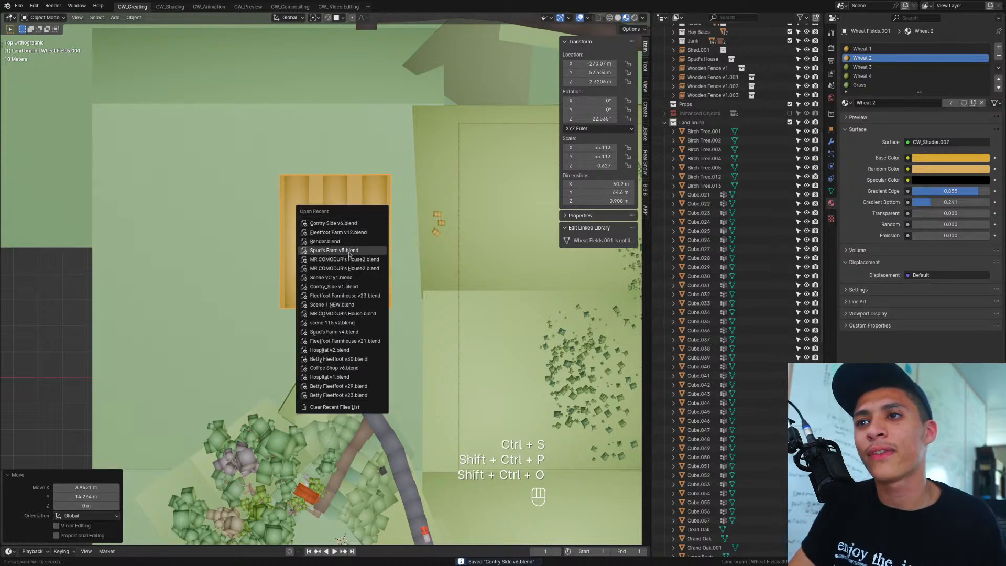
click(347, 278)
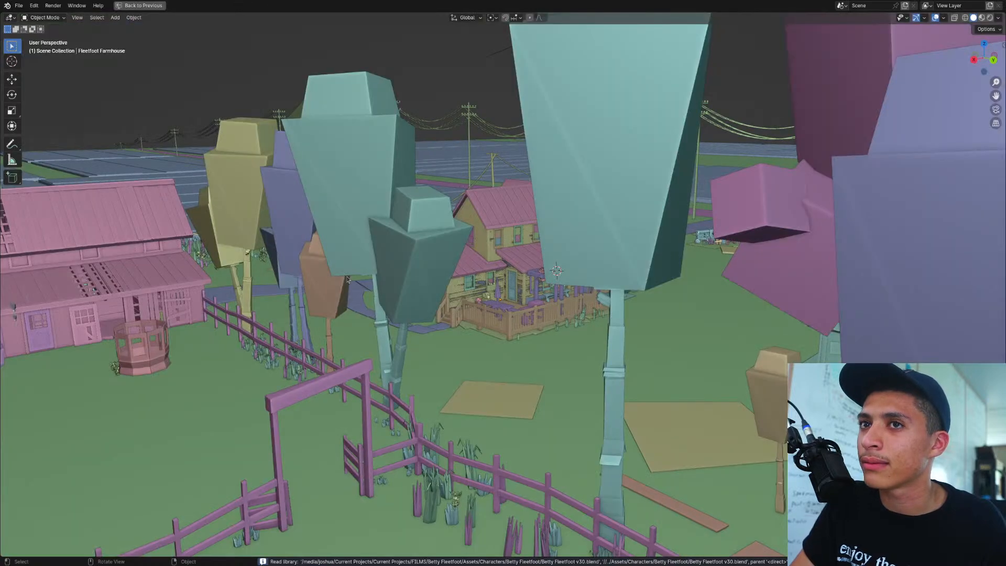
scroll(346, 279, down, 12)
key(KP_0)
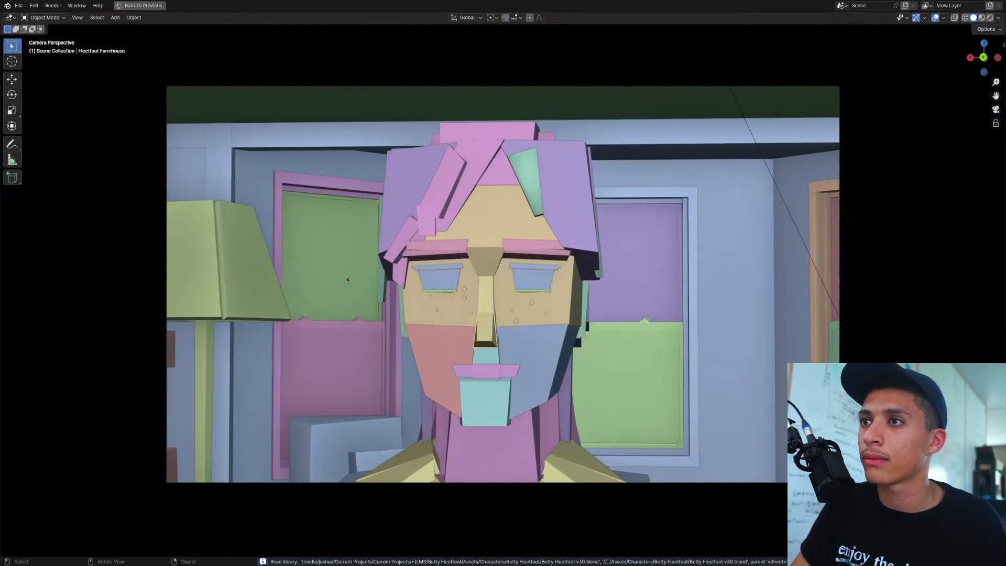
click(989, 17)
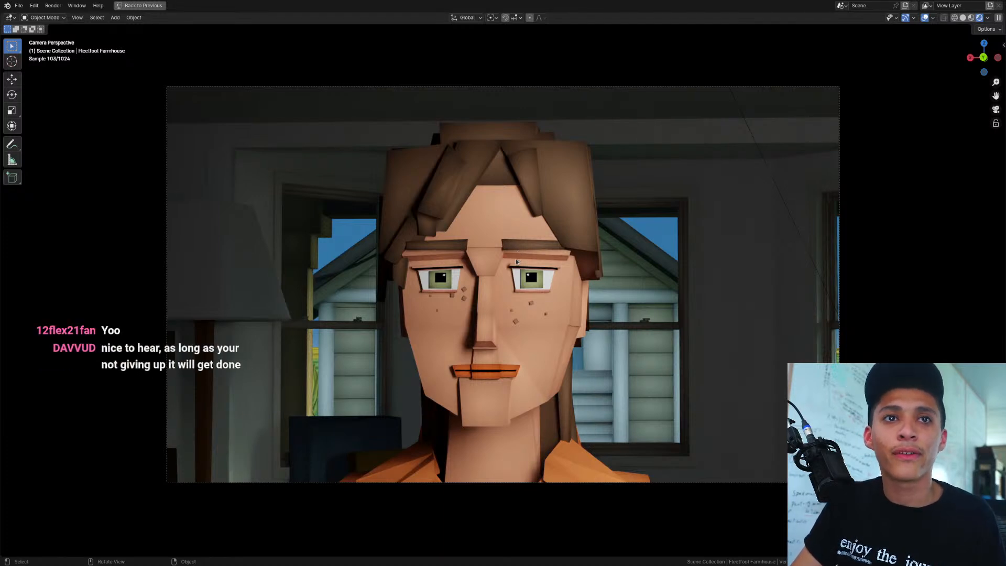
Step: Open the recent file Scene 1 NEW.blend for a quick look, and return to Contry Side v6.blend
key(ctrl+shift+o)
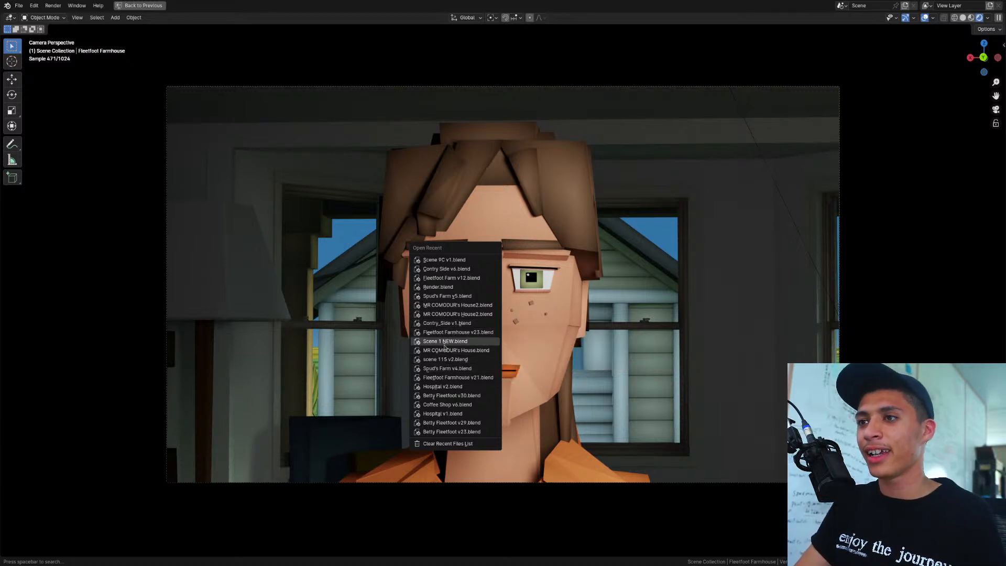
click(444, 342)
scroll(370, 179, down, 3)
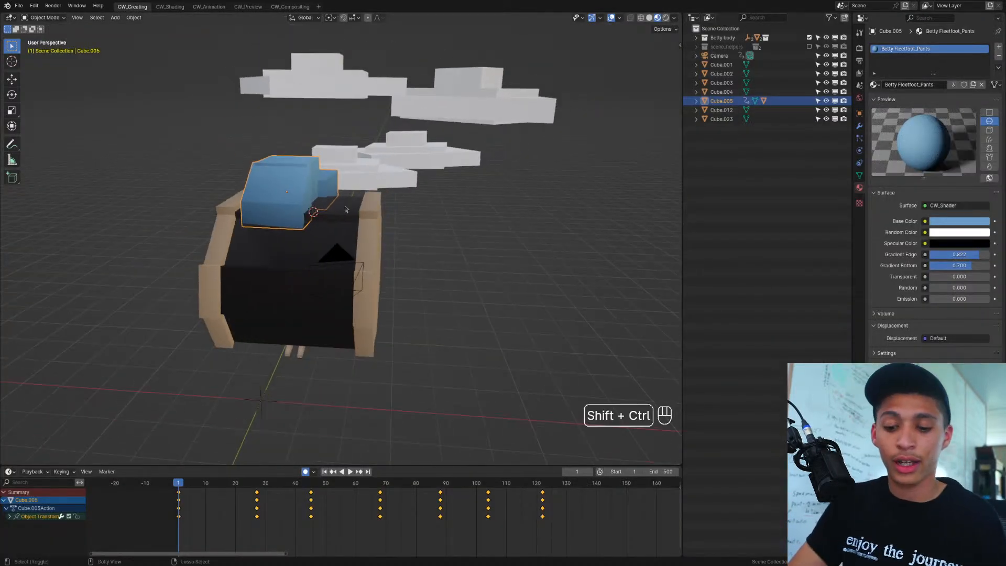
key(ctrl+shift+o)
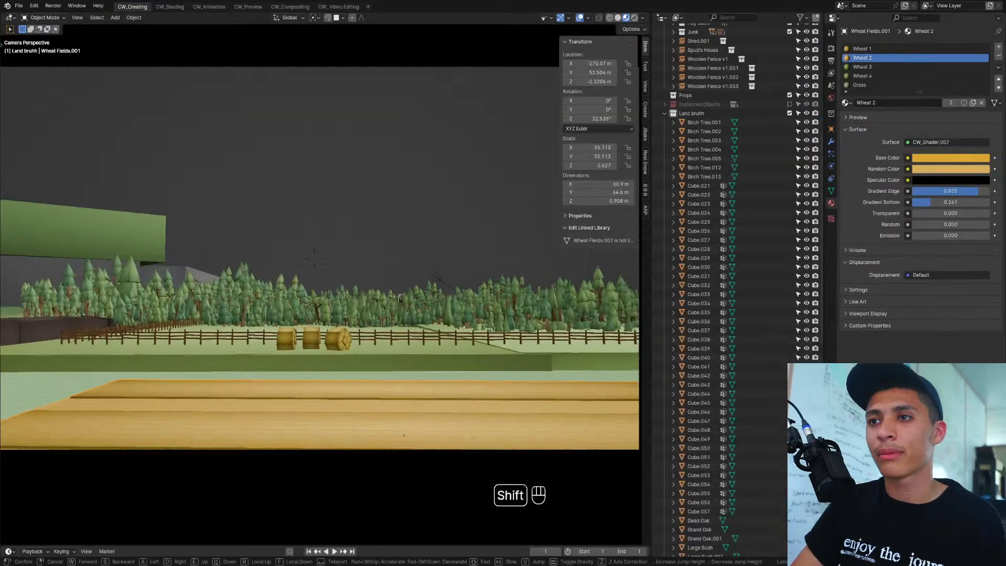
Step: Examine the wheat plot, hay bales and fenced field in walk navigation through the camera, and save the file
key(shift+w)
key(q)
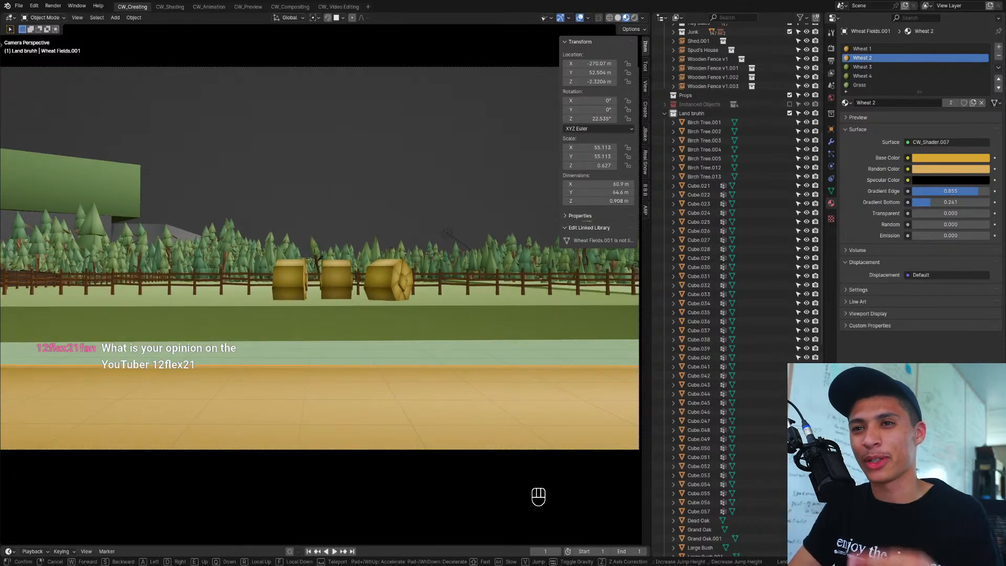
key(shift+w)
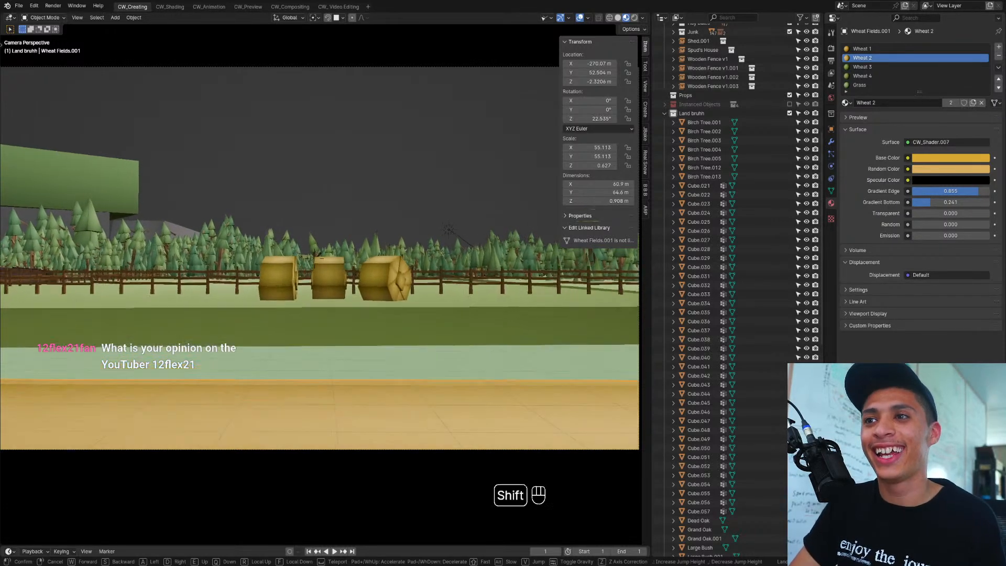
key(shift+s)
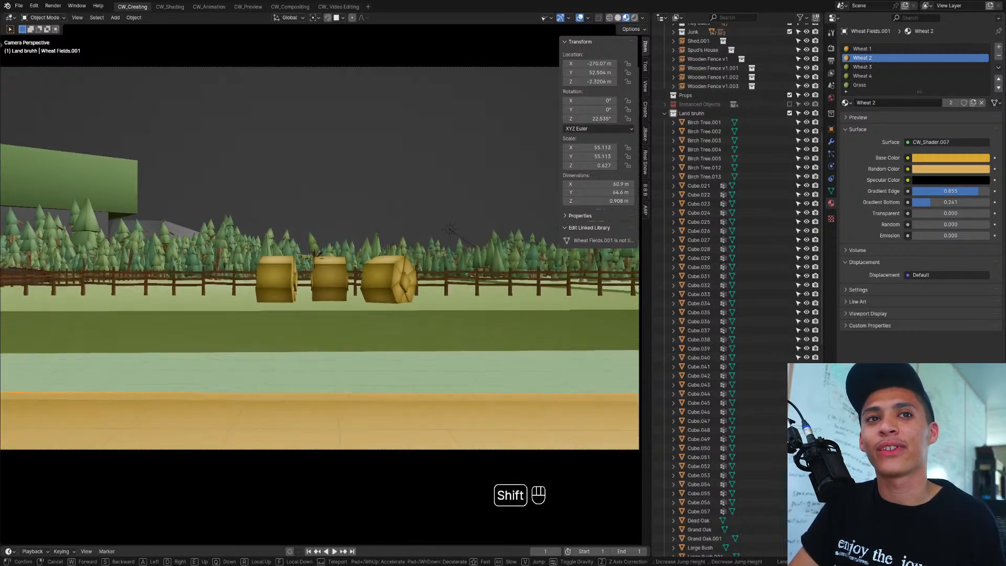
key(shift+w)
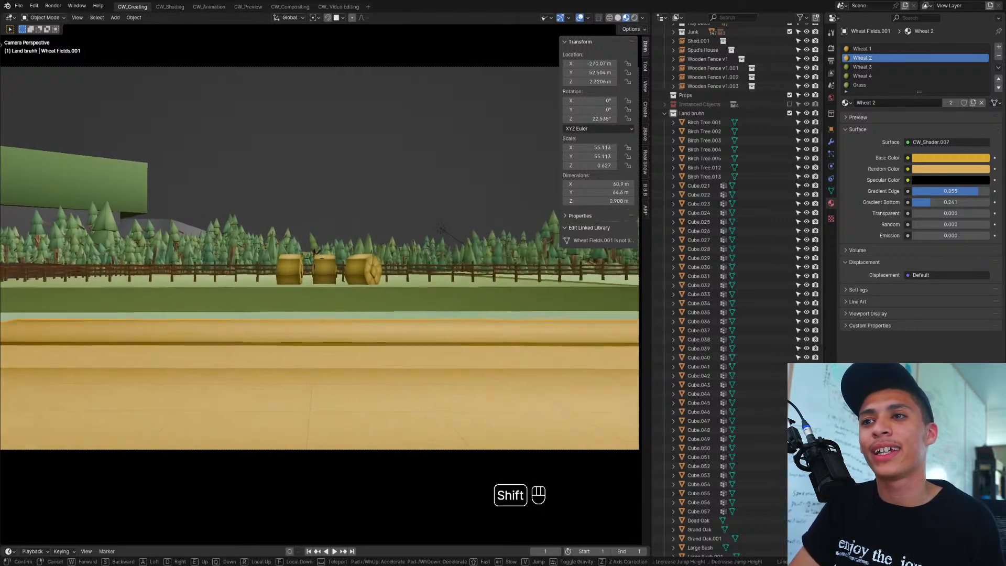
key(e)
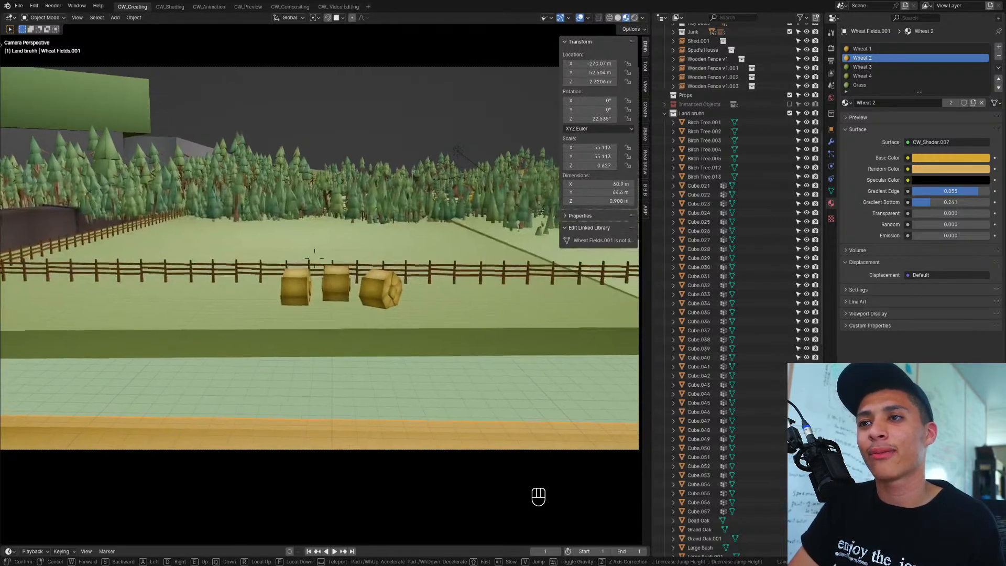
key(q)
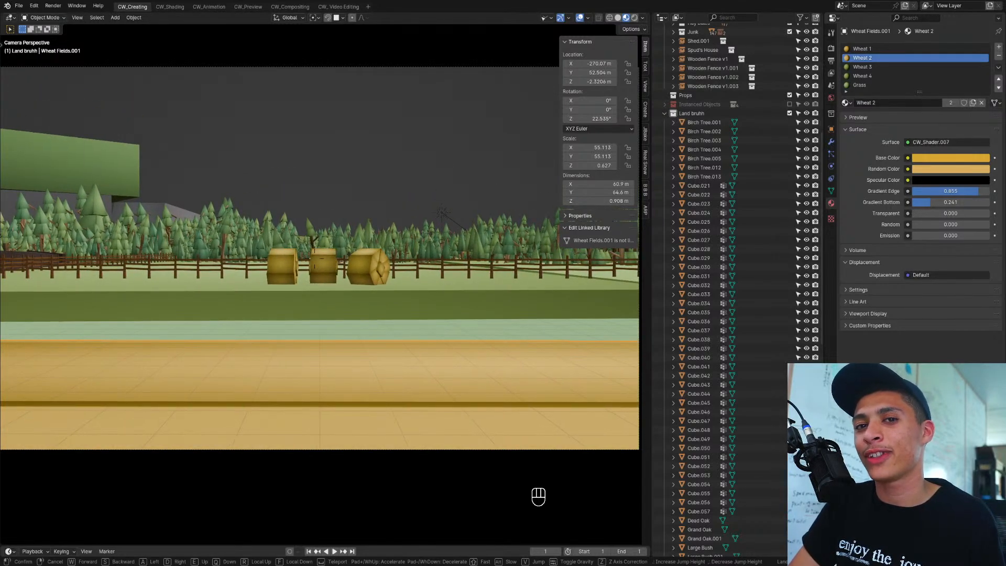
key(w)
key(shift)
key(e)
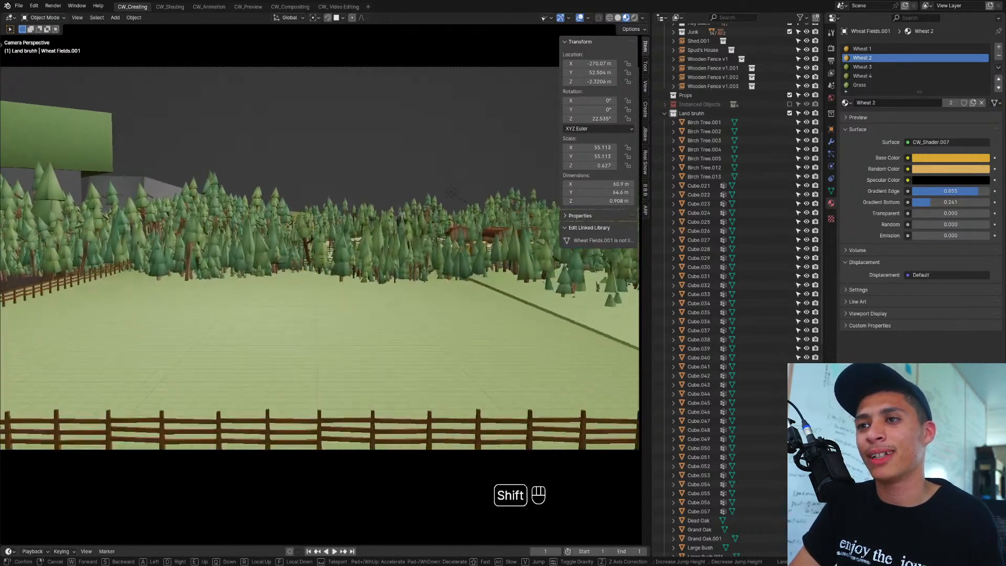
key(shift)
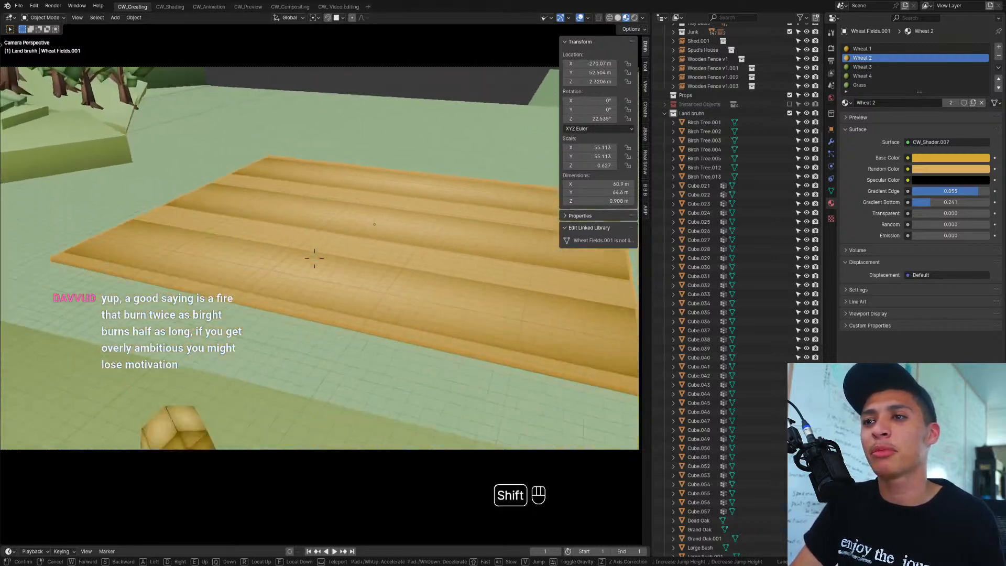
key(s)
key(w)
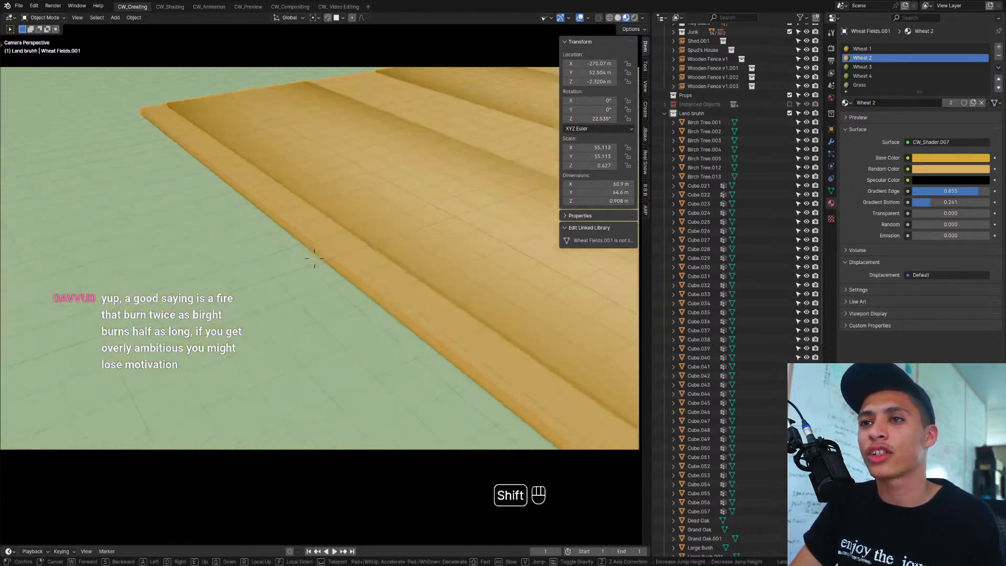
key(shift+s)
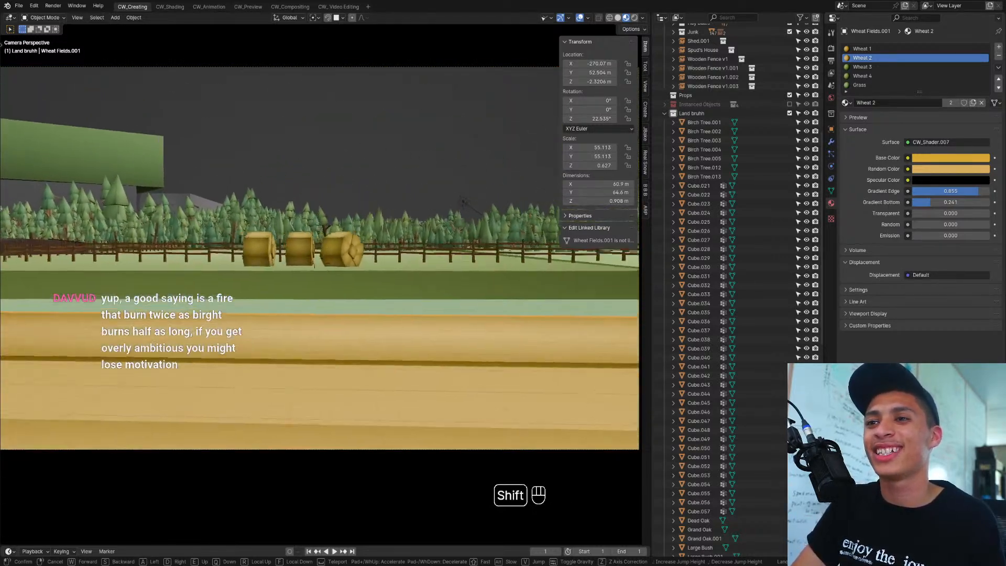
click(282, 302)
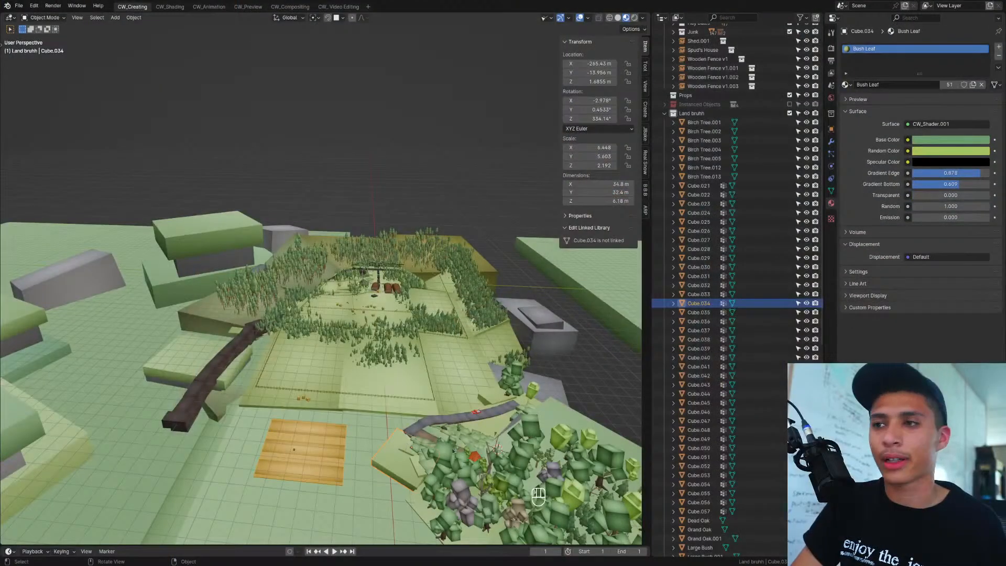
key(ctrl+s)
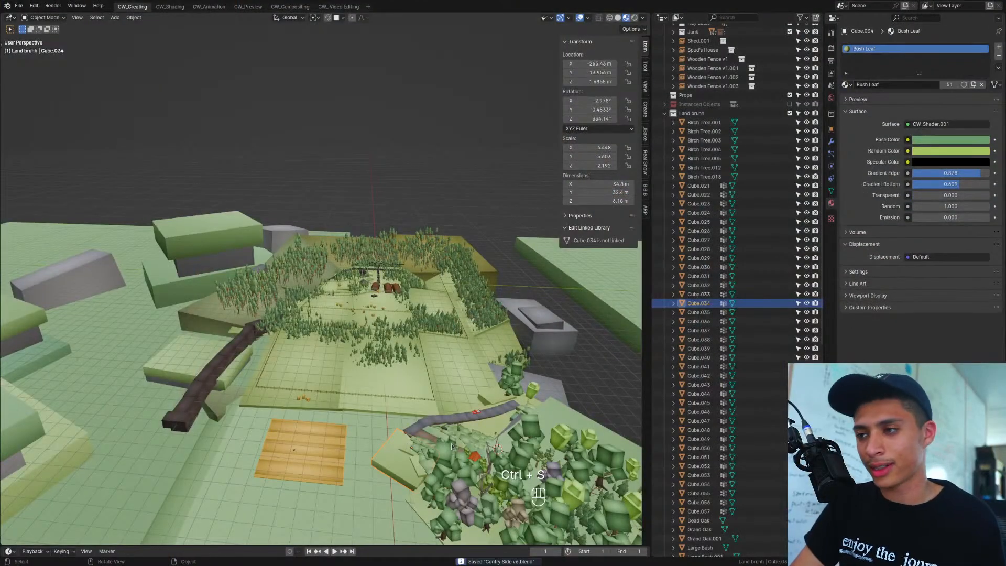
Step: Duplicate an oak tree from the foreground forest and place it about 58.6 m in X and 121 m in Y away, near the hay bales
mouse_move(454, 449)
shift+middle_down()
mouse_move(471, 447)
mouse_move(444, 436)
shift+middle_up()
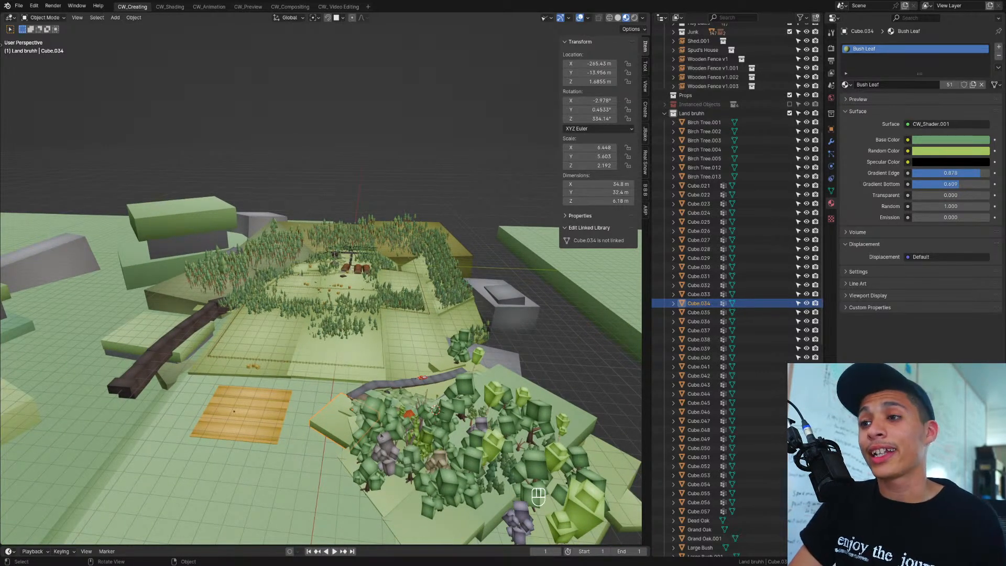
click(441, 428)
key(shift+d)
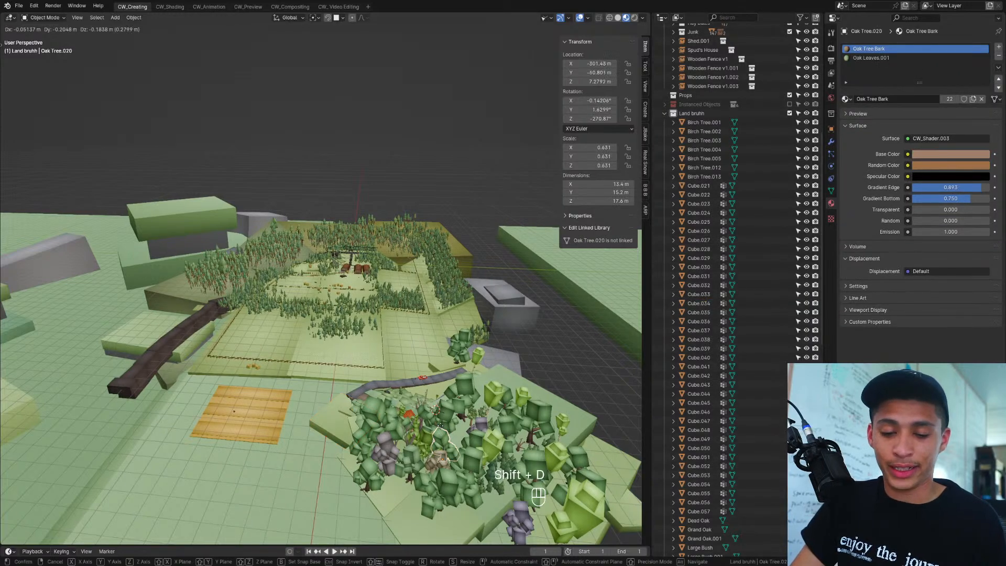
click(244, 337)
Step: Move the duplicated oak about 18.2 m in X and 10.4 m in Y, and lower it about 13.6 m along Z
key(KP_Decimal)
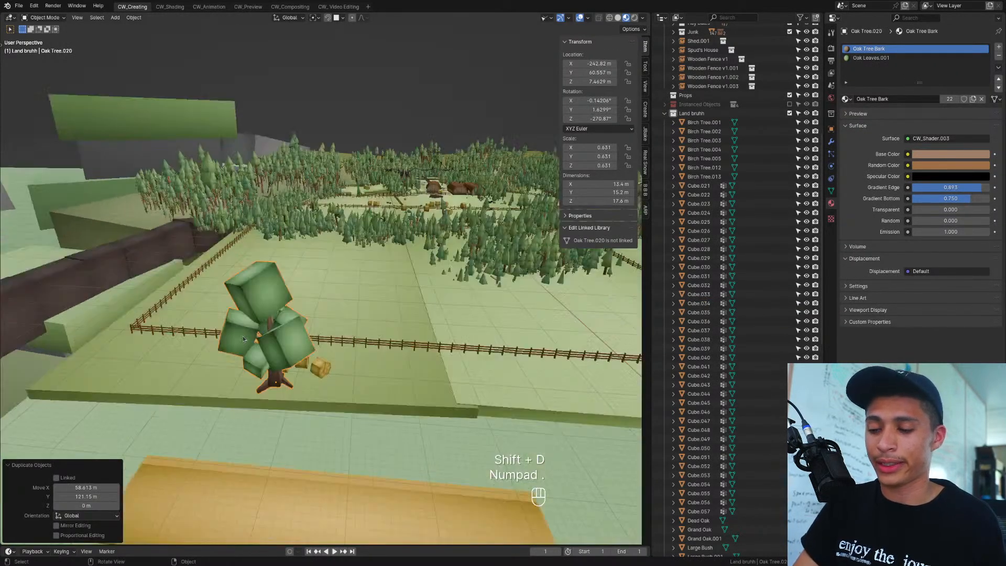
key(g)
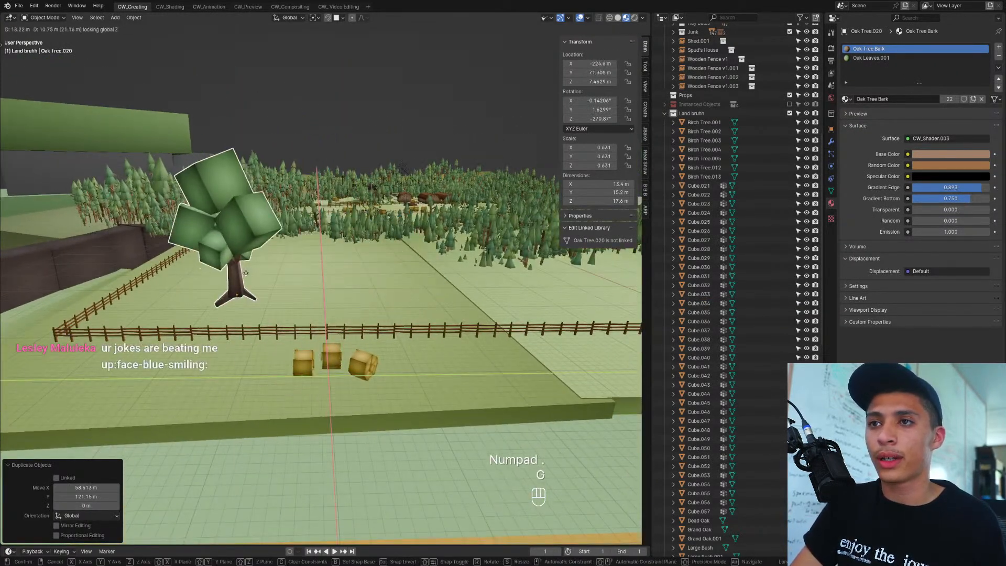
click(246, 291)
key(g)
click(249, 394)
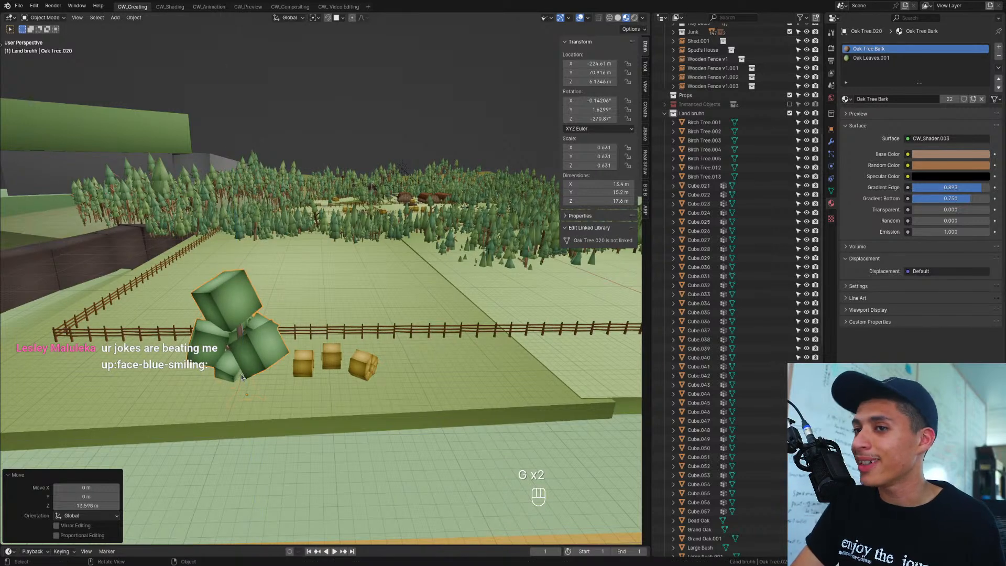
Step: Move the oak about 21.9 m in X and 8.9 m in Y behind the fence, and rotate it about 34.3° around Z
key(g)
key(shift+z)
click(216, 313)
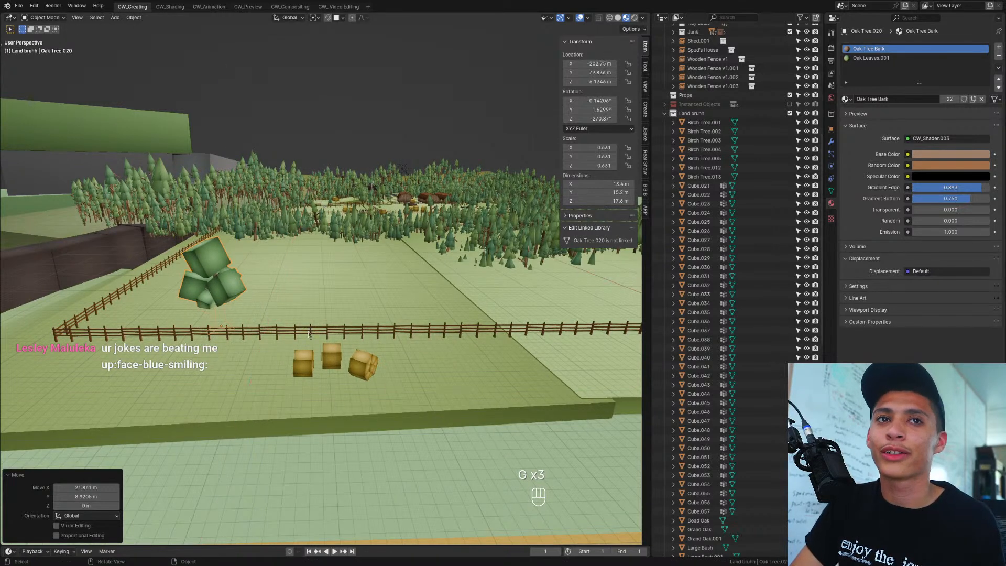
key(r)
click(287, 287)
Step: Raise the oak about 5.16 m along Z onto the fenced field's surface and rotate it about 71.7° around Z
key(KP_Decimal)
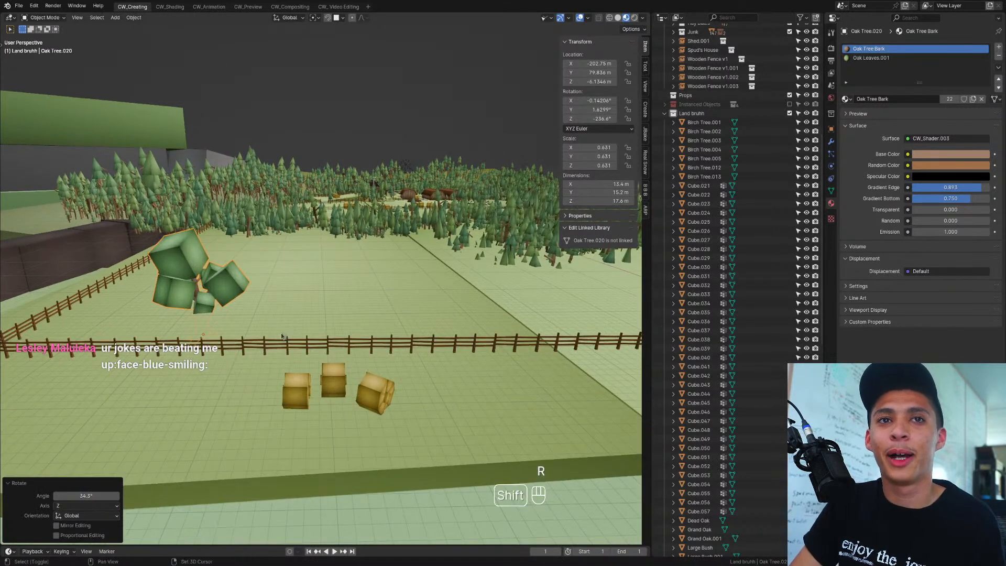
middle_drag(304, 303, 333, 361)
key(g)
key(z)
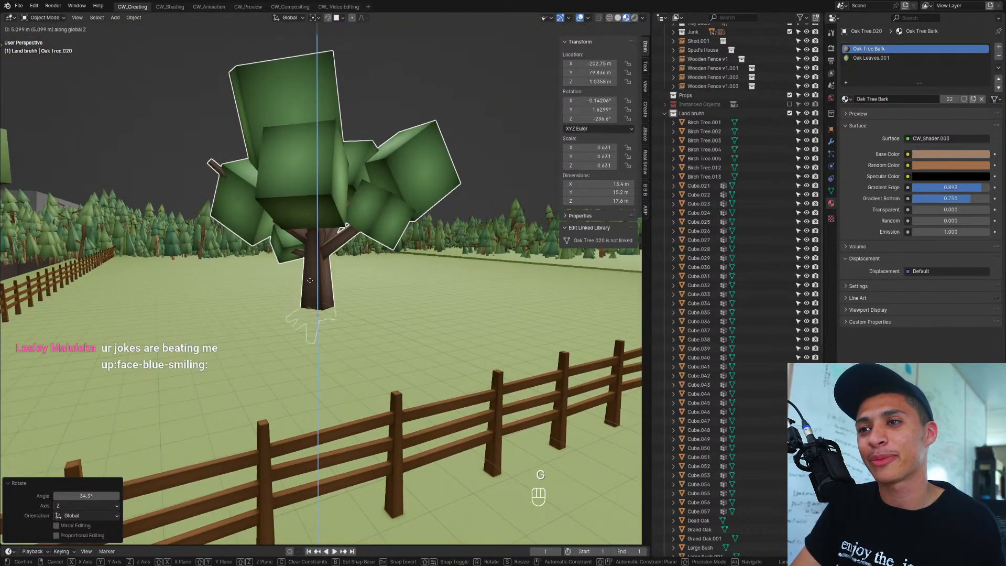
click(308, 283)
key(r)
key(z)
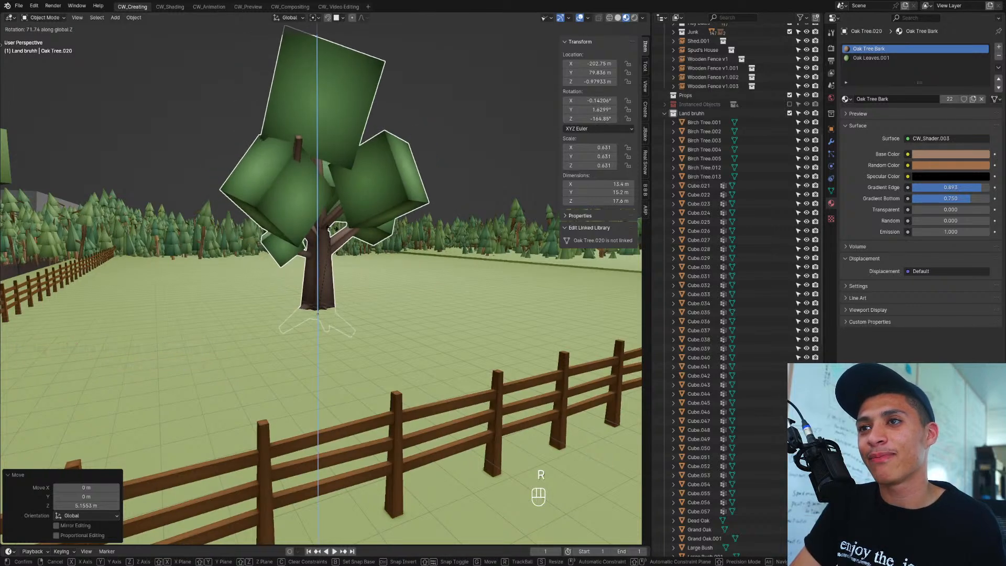
click(381, 311)
Step: Raise the oak about 0.53 m along Z so its roots sit above the grass, and save the file
scroll(386, 316, down, 7)
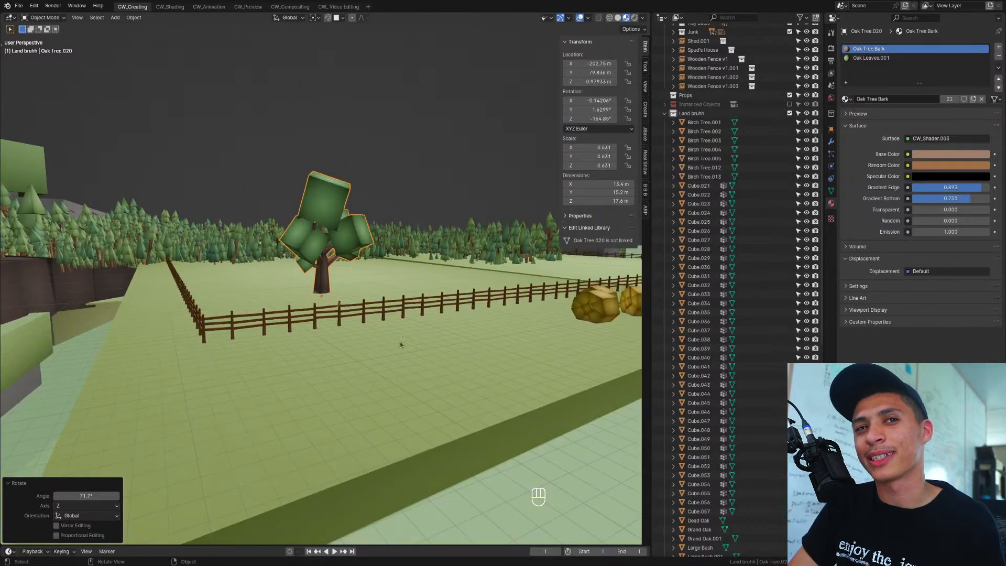
middle_drag(402, 345, 388, 361)
scroll(344, 337, up, 5)
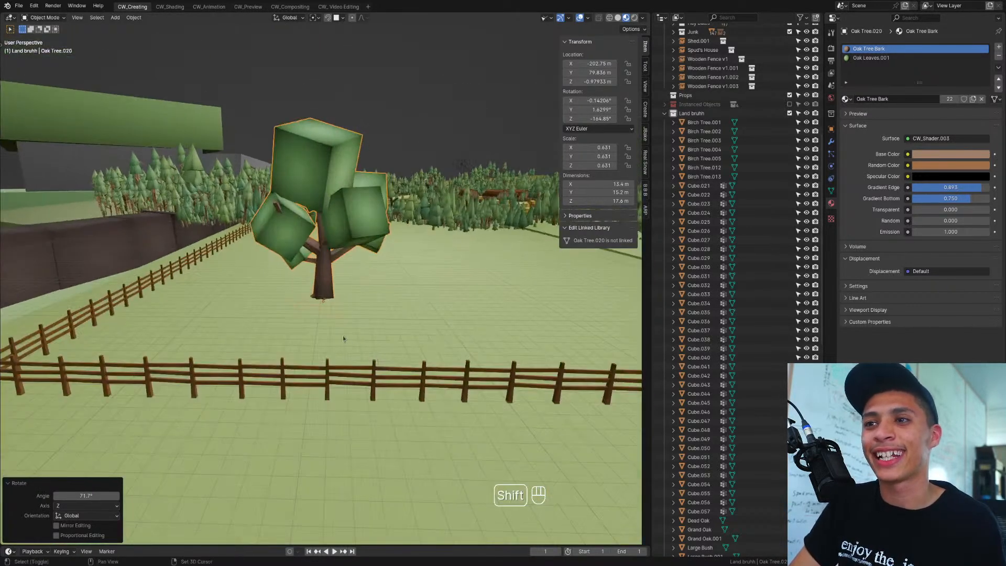
shift+middle_drag(344, 337, 348, 308)
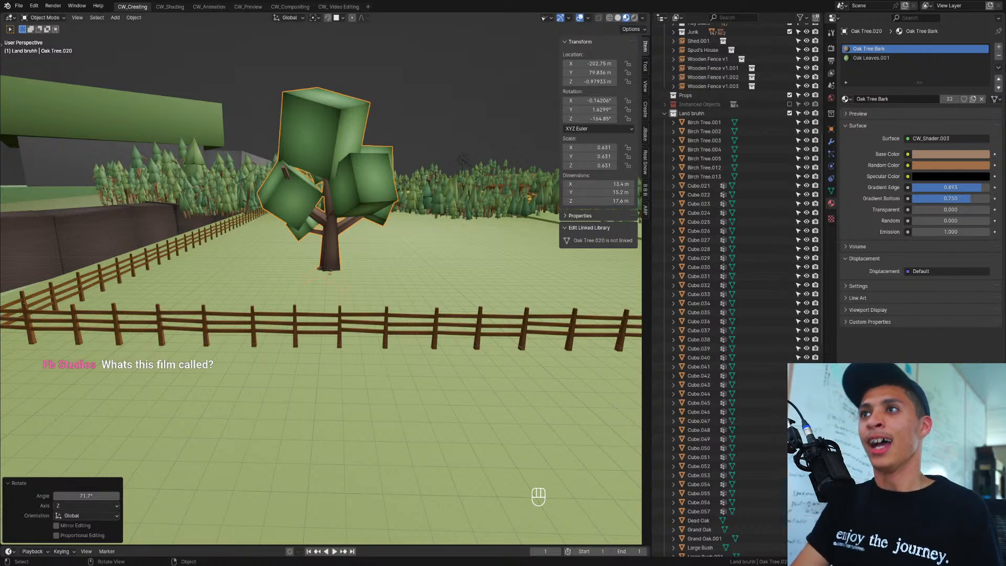
middle_drag(431, 326, 387, 310)
key(g)
key(z)
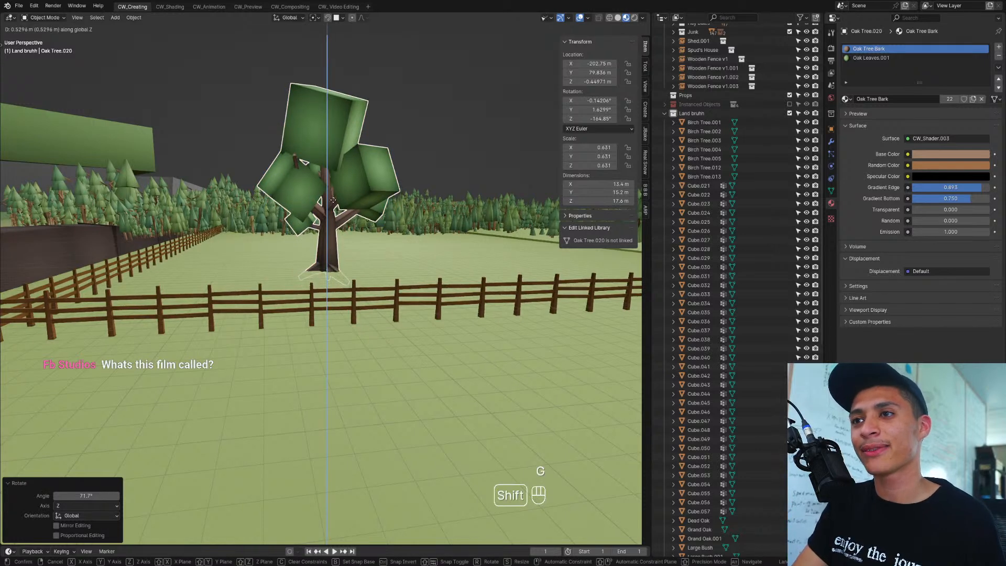
shift+click(334, 203)
middle_drag(332, 325, 332, 349)
key(ctrl+s)
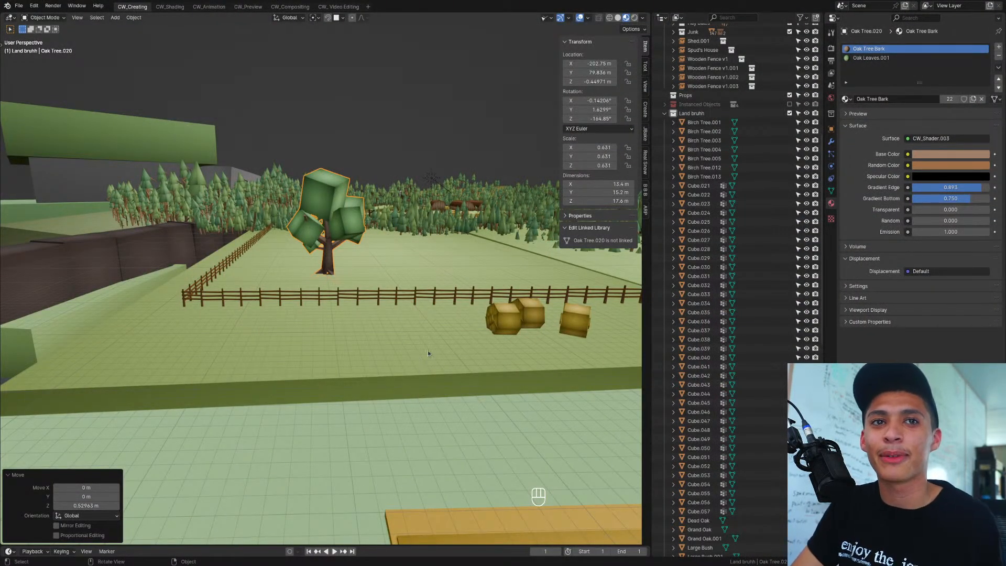
Step: Move the oak in the fenced field about -6.94 m in X and 3.65 m in Y, keeping its height locked
middle_drag(441, 340, 433, 349)
key(g)
key(shift+z)
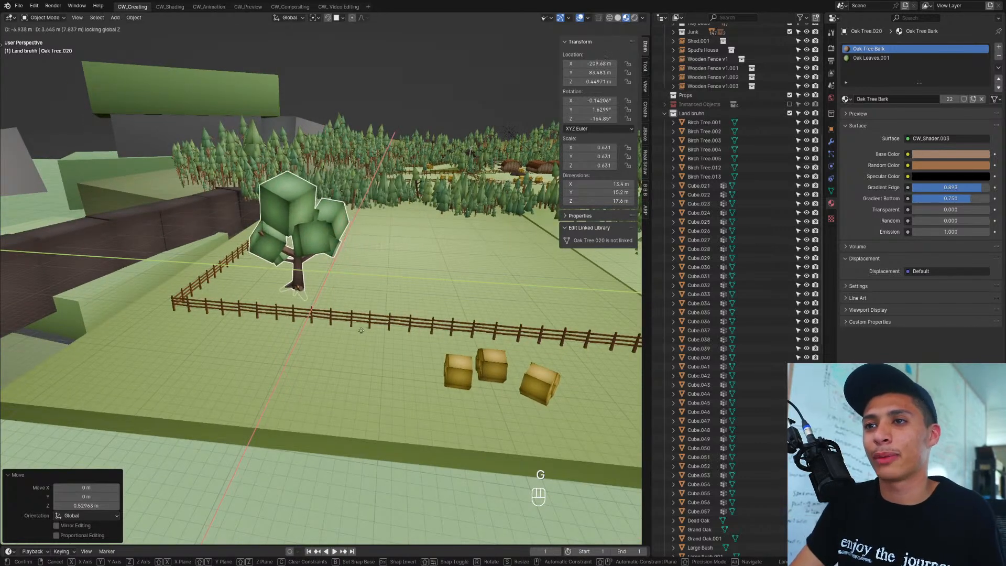
click(383, 330)
mouse_move(382, 338)
middle_down()
mouse_move(389, 351)
mouse_move(375, 325)
middle_up()
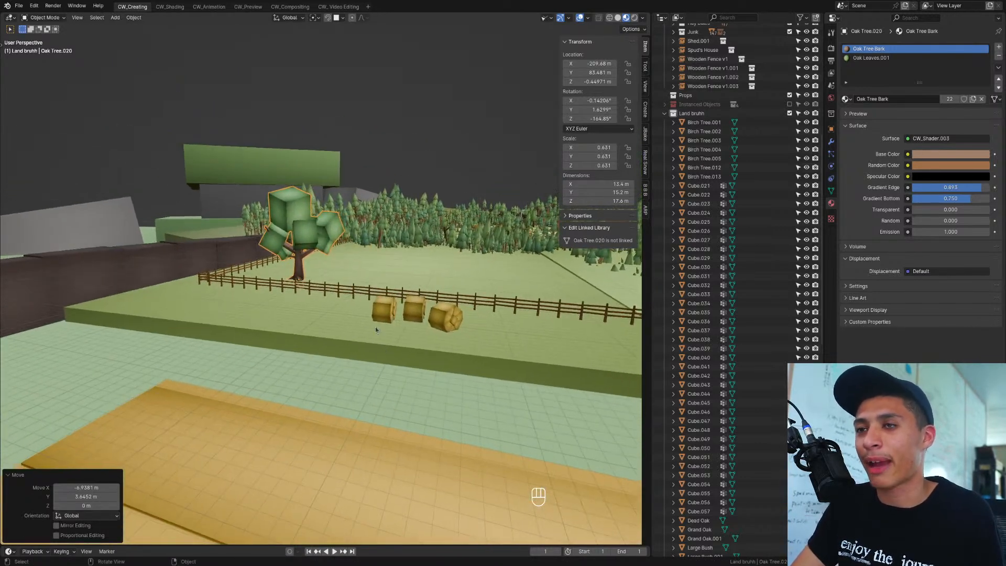
Step: Move the oak about -5.88 m along Y within the fenced field, deselect it, and save the file
key(g)
key(y)
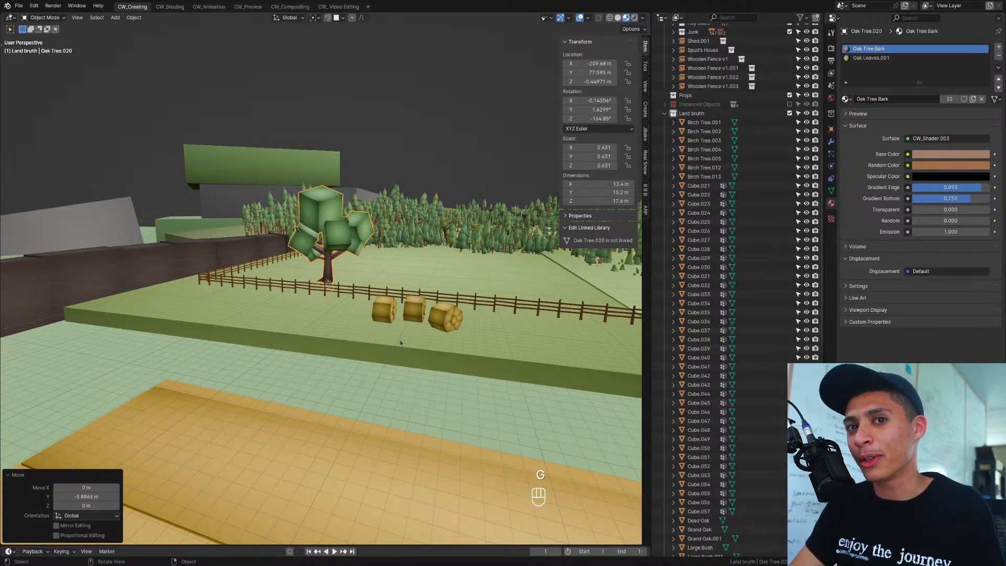
scroll(396, 366, down, 3)
middle_drag(396, 367, 356, 389)
click(370, 292)
key(ctrl+s)
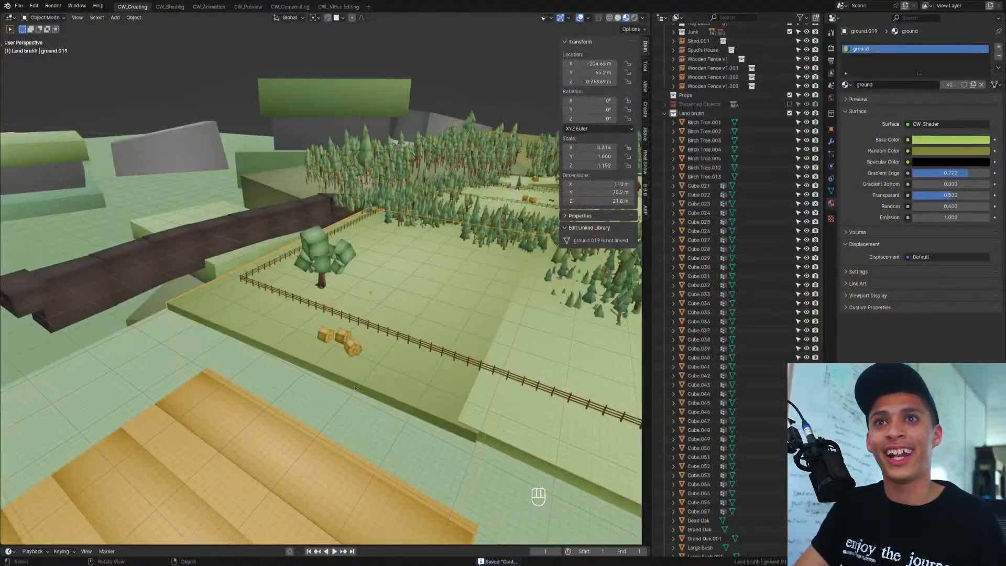
Step: Select the oak in the fenced field and tilt it about -0.73° around the view axis
middle_drag(347, 391, 384, 322)
scroll(398, 371, up, 3)
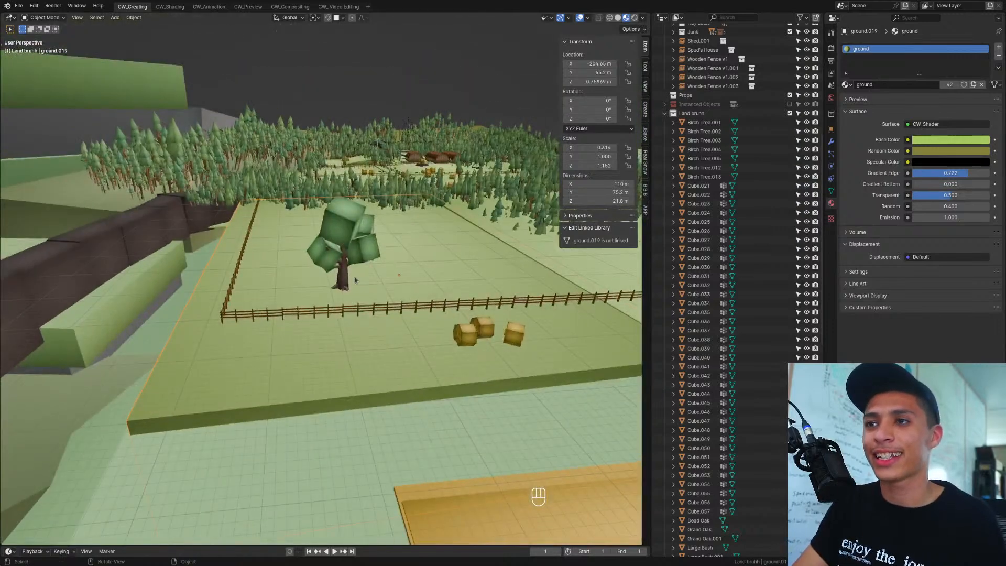
click(354, 280)
key(KP_Decimal)
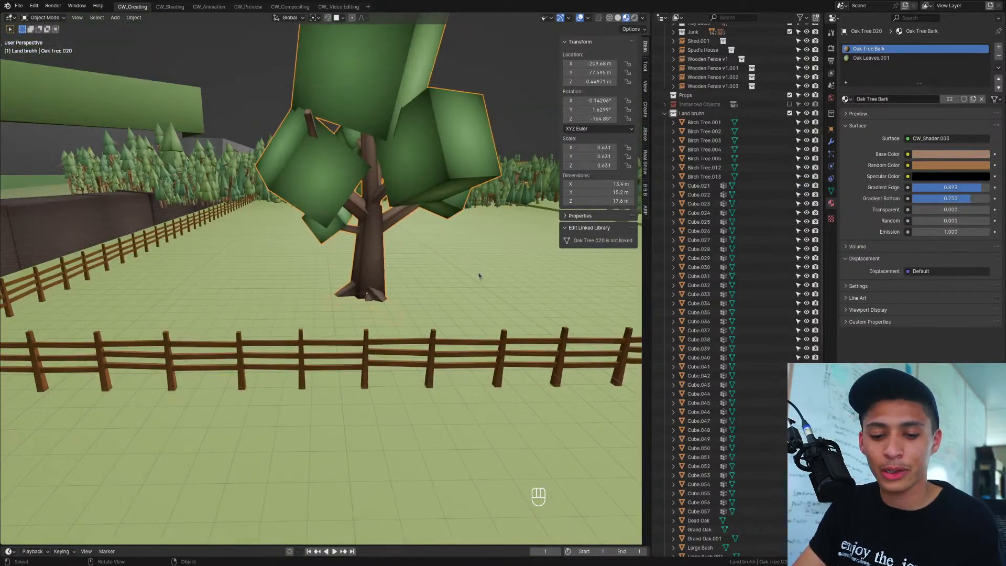
key(r)
click(477, 274)
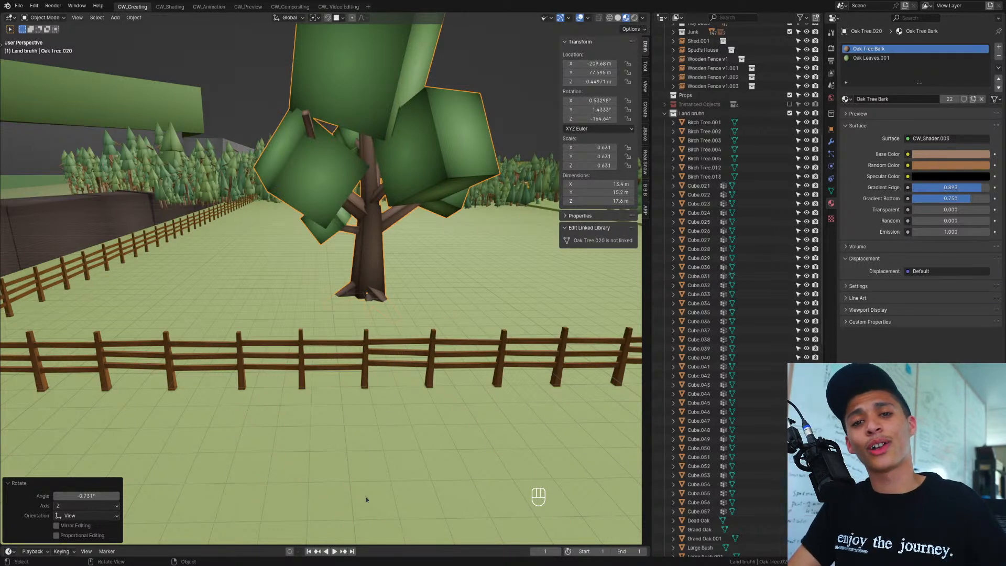
Step: Move the oak about -1.58 m along Y behind the fence
scroll(383, 399, down, 5)
middle_drag(387, 404, 380, 409)
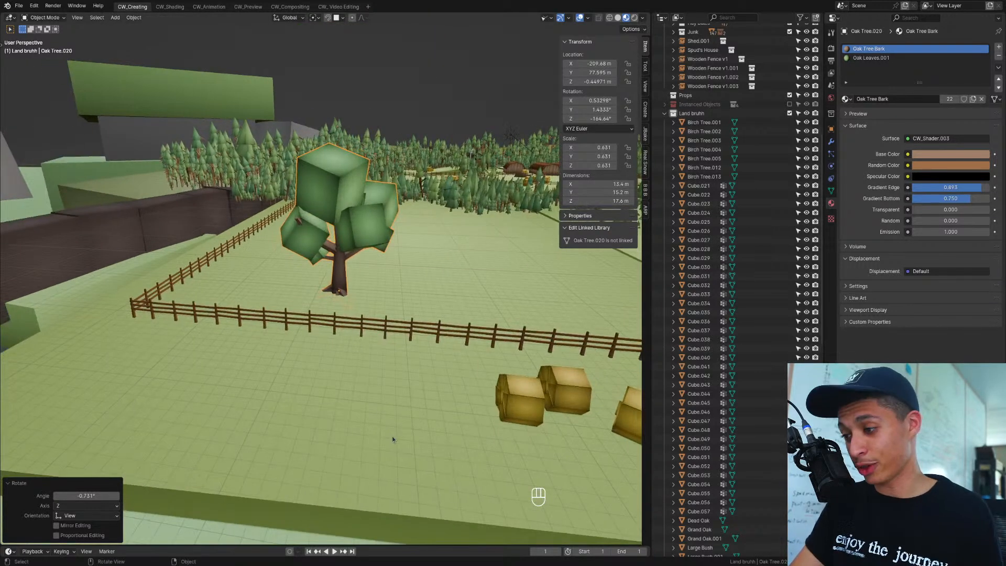
scroll(401, 447, down, 3)
middle_drag(401, 448, 399, 439)
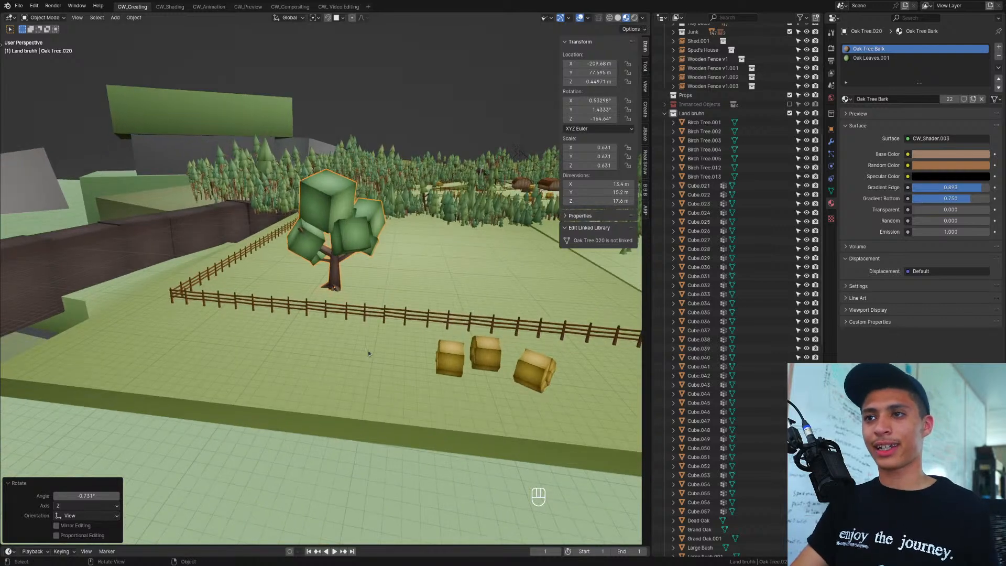
key(g)
key(y)
click(378, 362)
Step: Select an oak from the cluster beyond the wheat plot and move it about 26.7 m in X and 67.4 m in Y
middle_drag(426, 370, 433, 359)
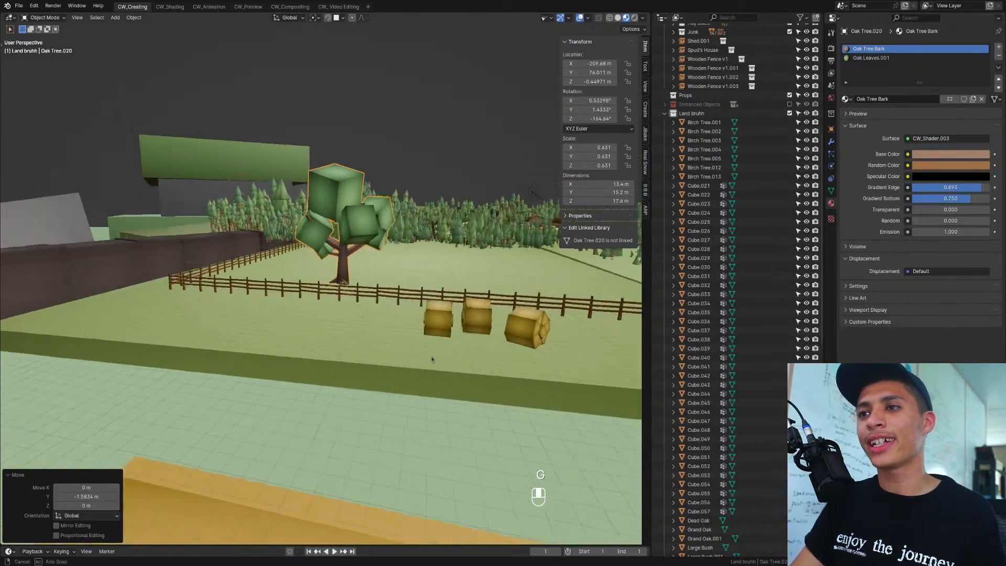
key(shift+grave)
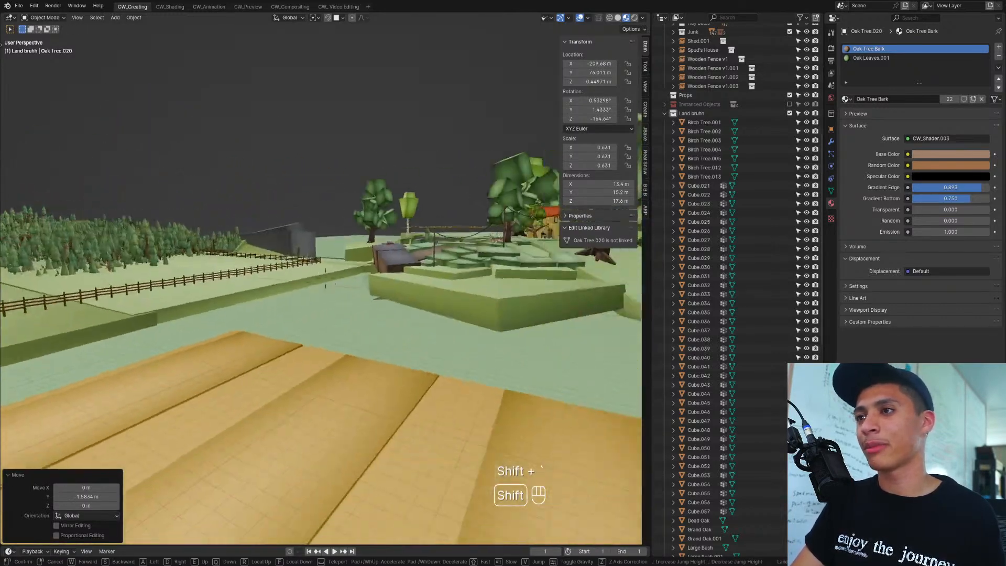
click(427, 356)
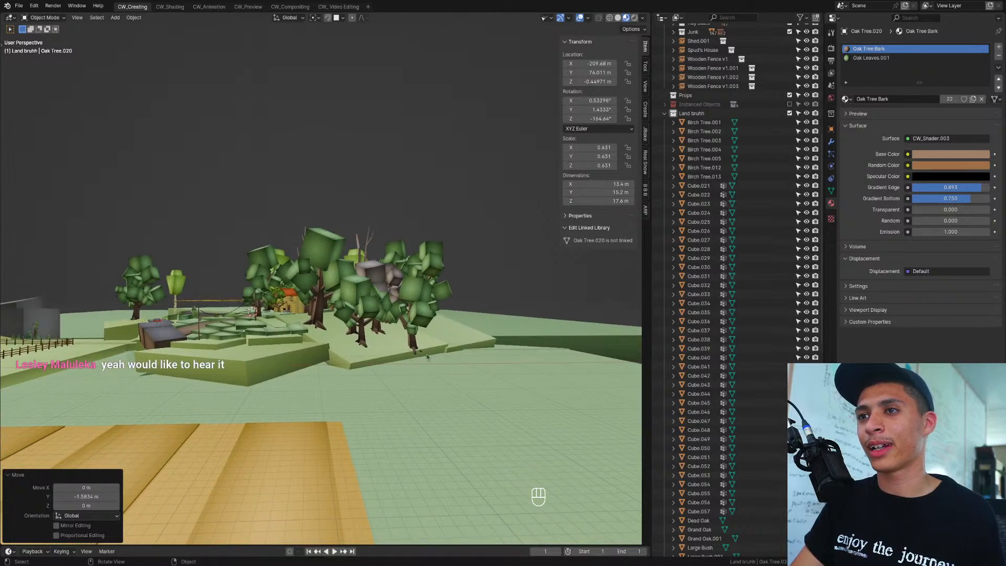
click(364, 330)
key(g)
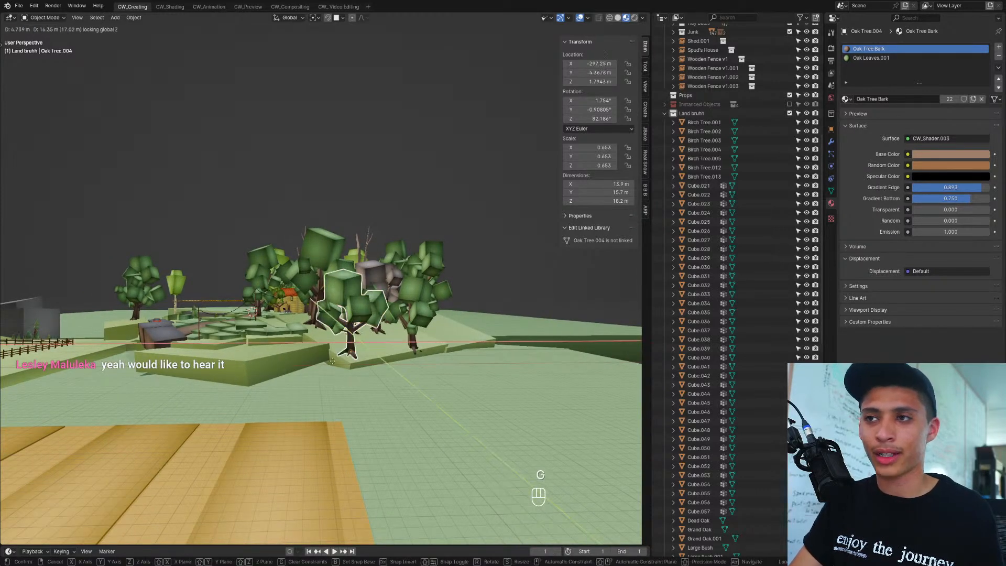
click(116, 465)
Step: Move this oak about 40.7 m in X and 4.05 m in Y beside the hay bales, and rotate it about -22.9° around Z
key(KP_Decimal)
scroll(116, 465, down, 7)
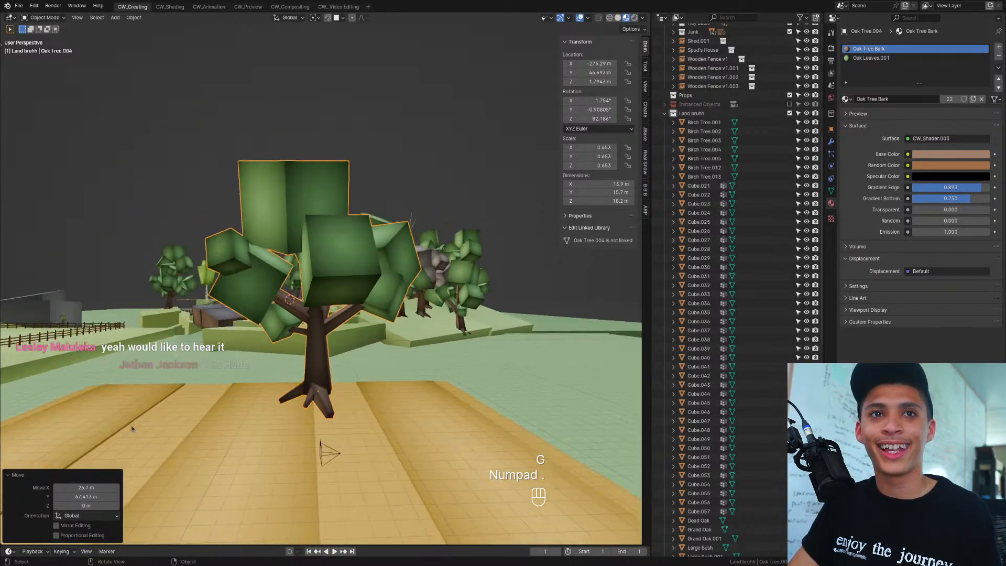
middle_drag(78, 403, 23, 433)
scroll(72, 422, down, 2)
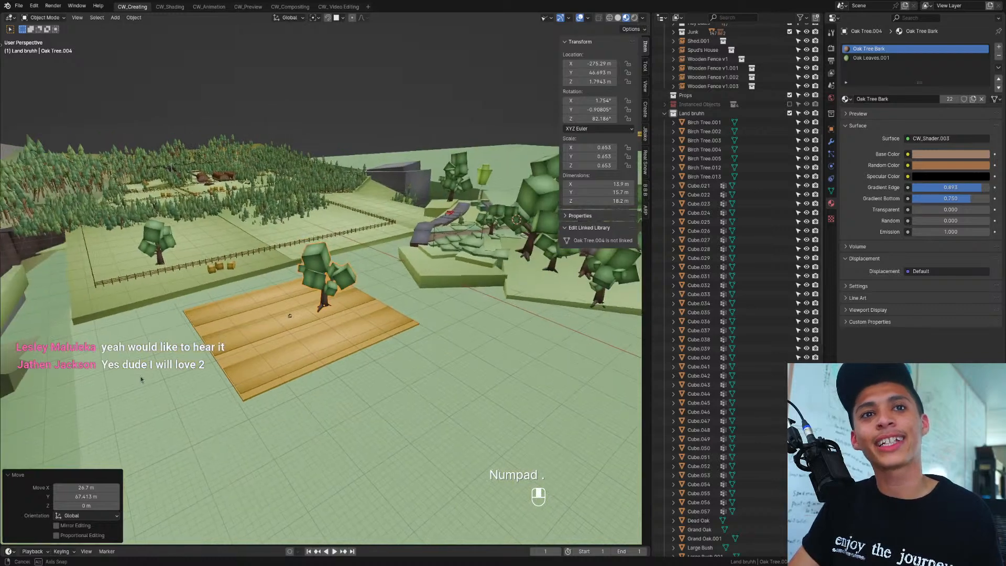
middle_drag(140, 376, 116, 402)
key(g)
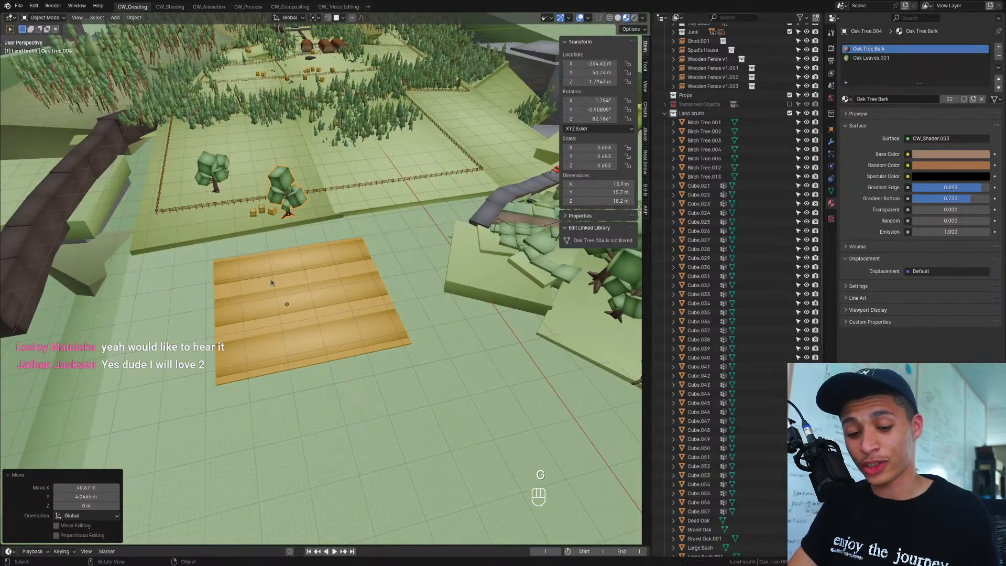
click(148, 293)
key(r)
key(z)
click(222, 319)
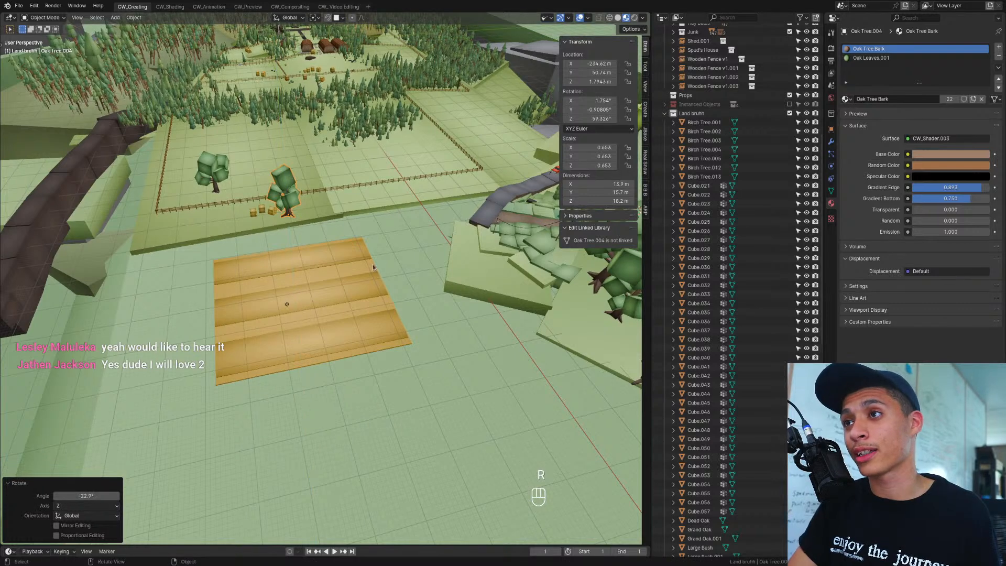
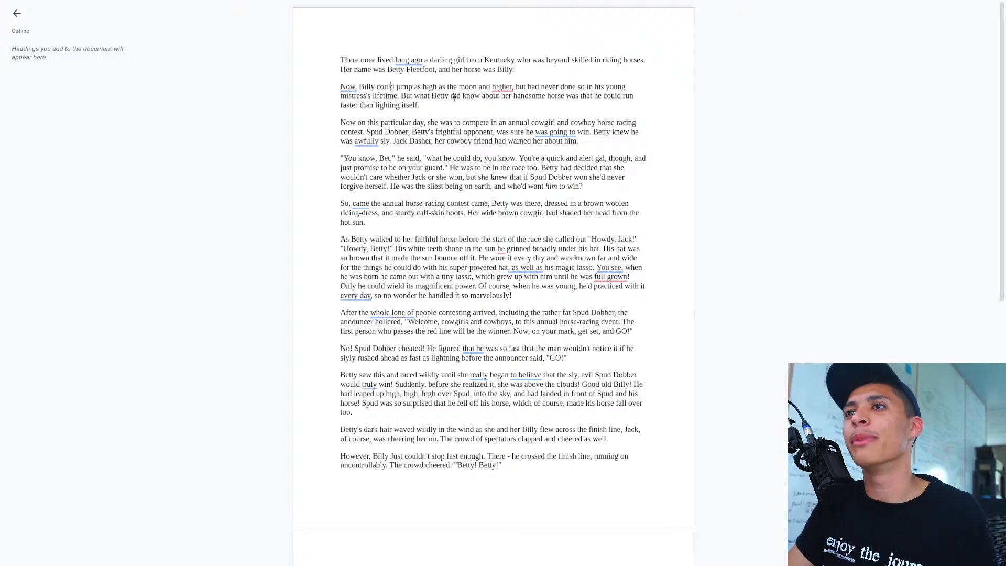
Step: Delete the second "came" after "horse-racing contest" in the paragraph that begins "So, came the annual horse-racing contest"
ctrl+scroll(430, 110, up, 2)
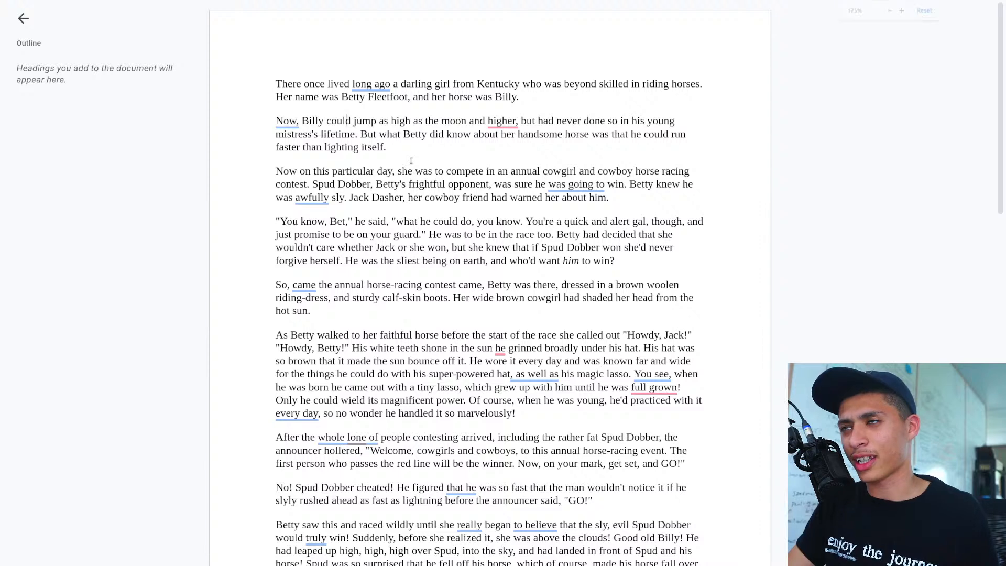
click(403, 149)
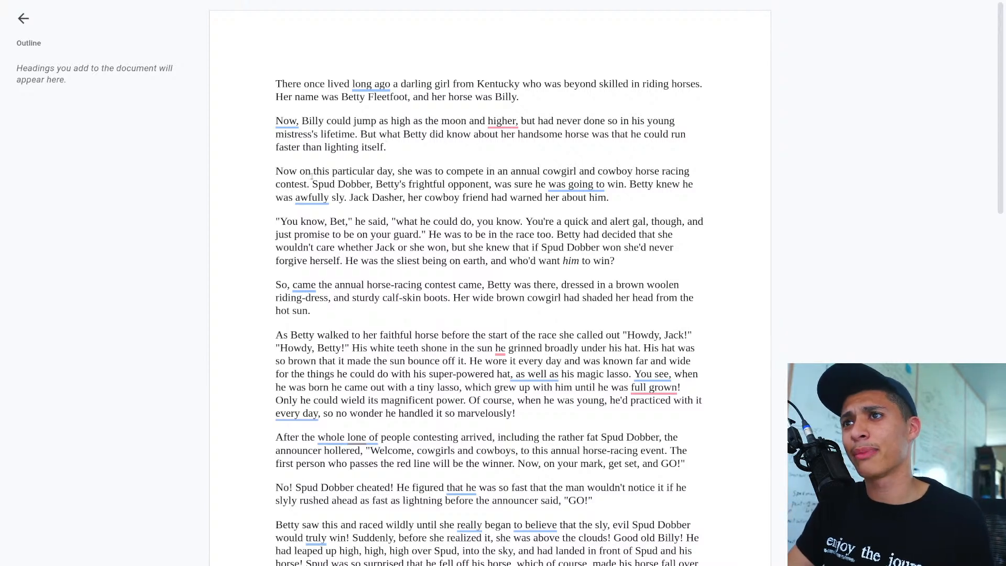
click(476, 184)
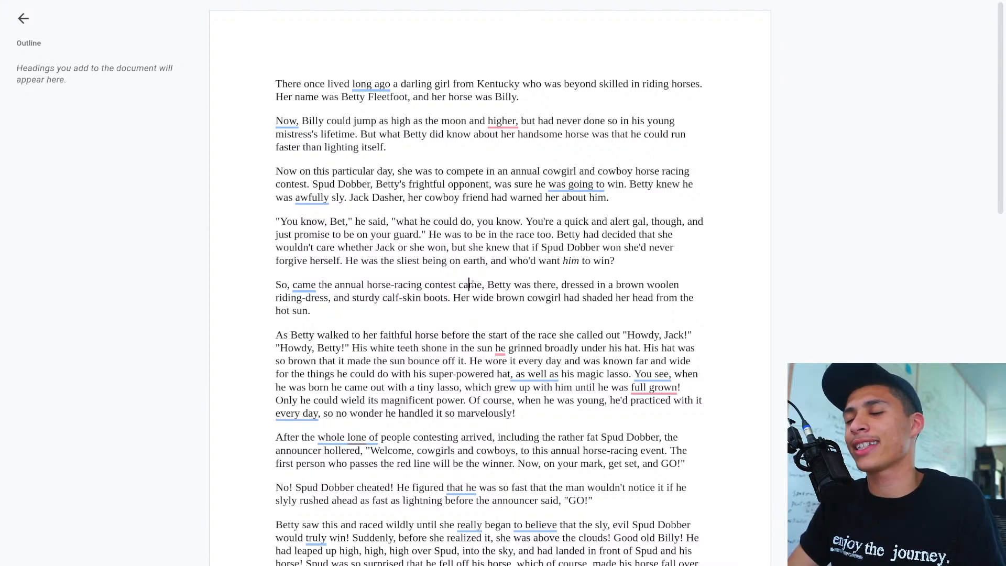
double_click(470, 285)
key(BackSpace)
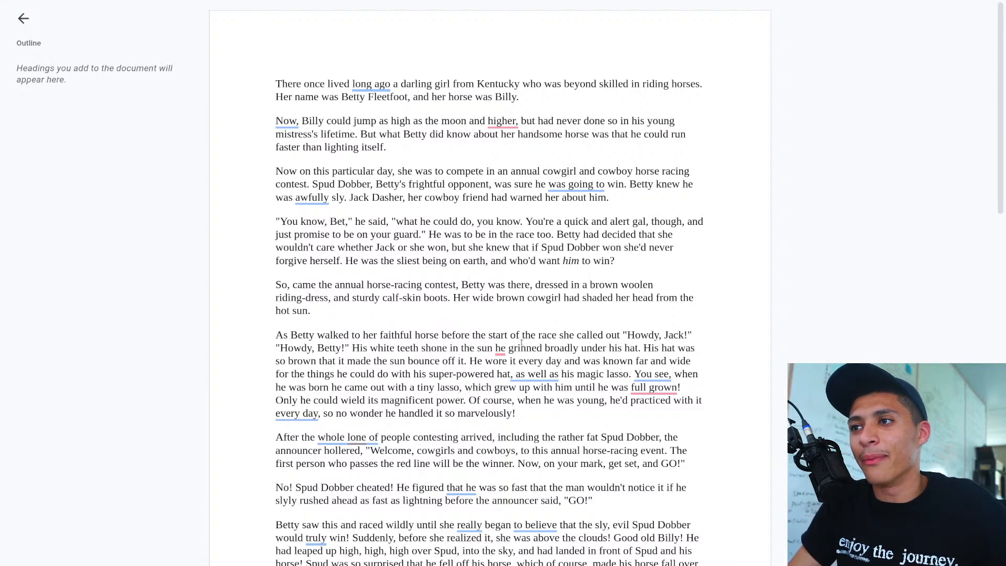
Step: Read the story from Betty's walk to her horse through the runaway ride on page two, checking the flagged word "he"
click(500, 347)
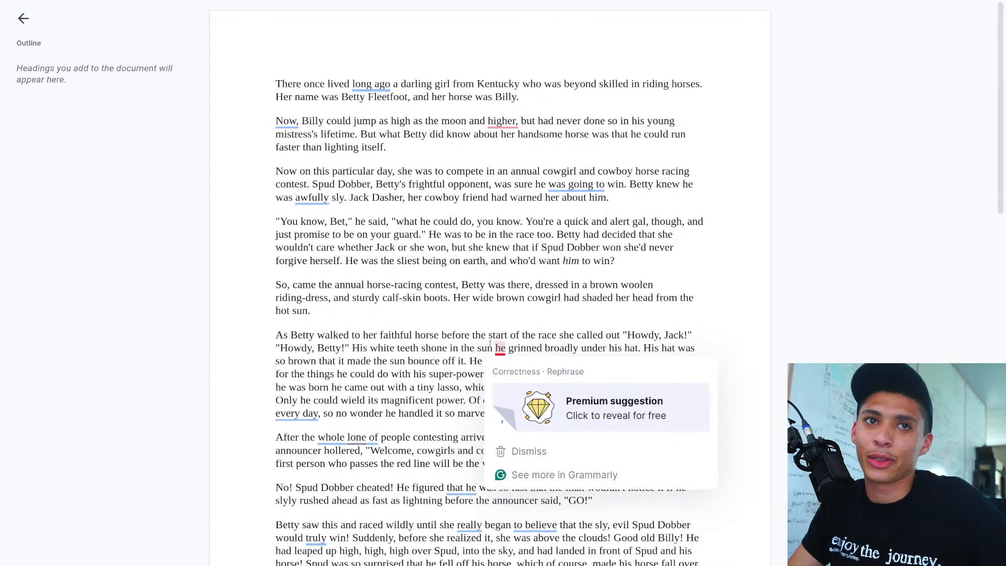
click(369, 347)
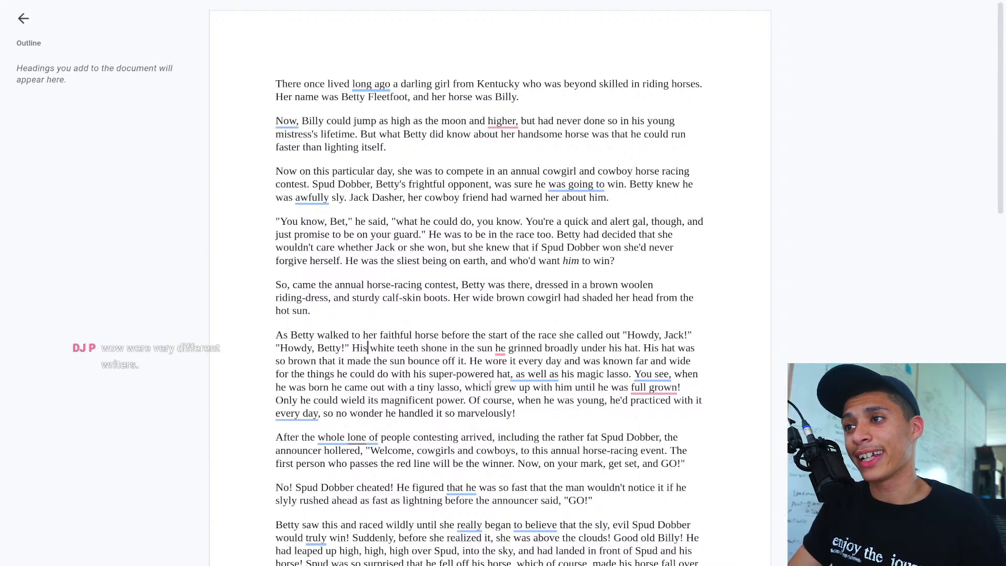
scroll(490, 385, down, 1)
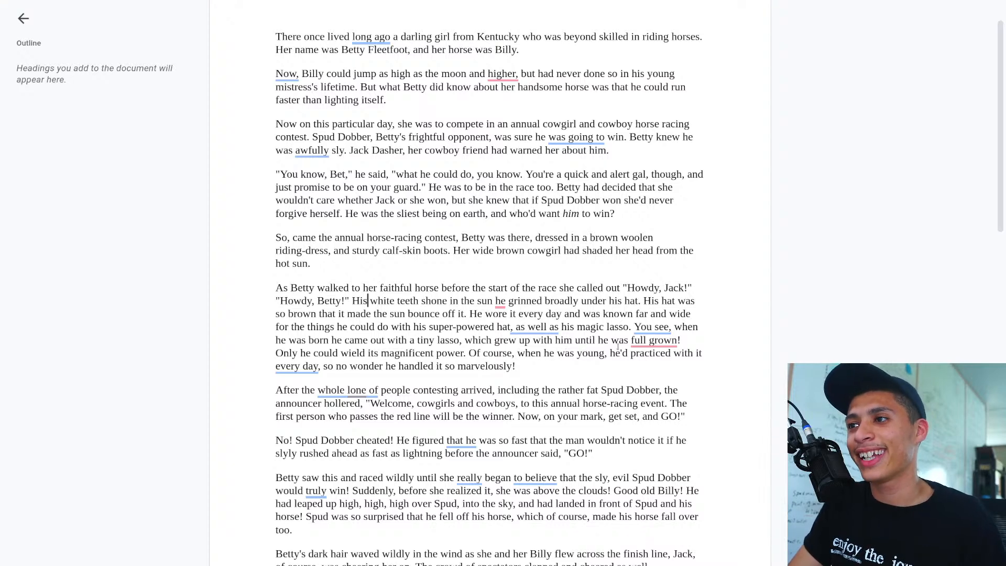
mouse_move(284, 365)
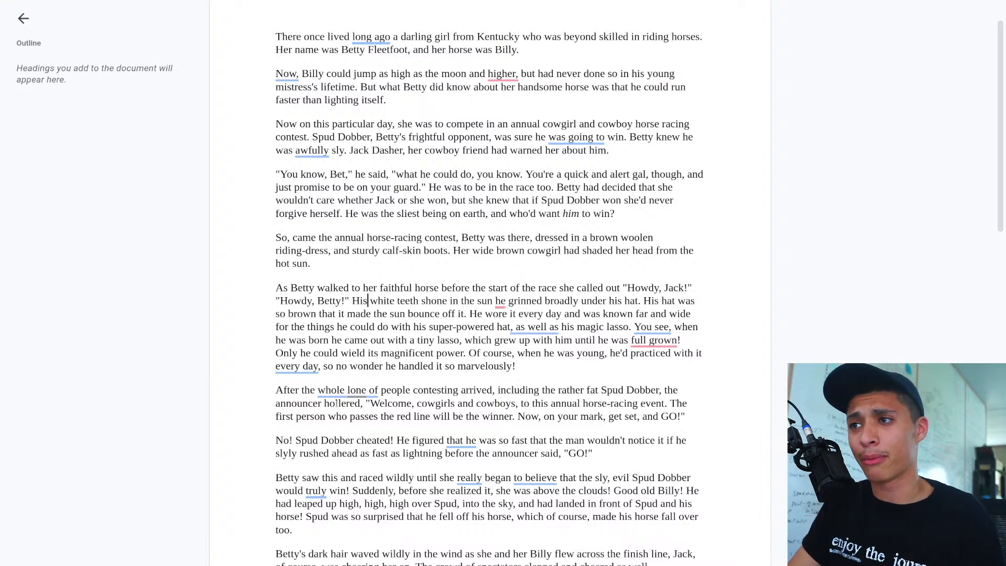
scroll(337, 404, down, 3)
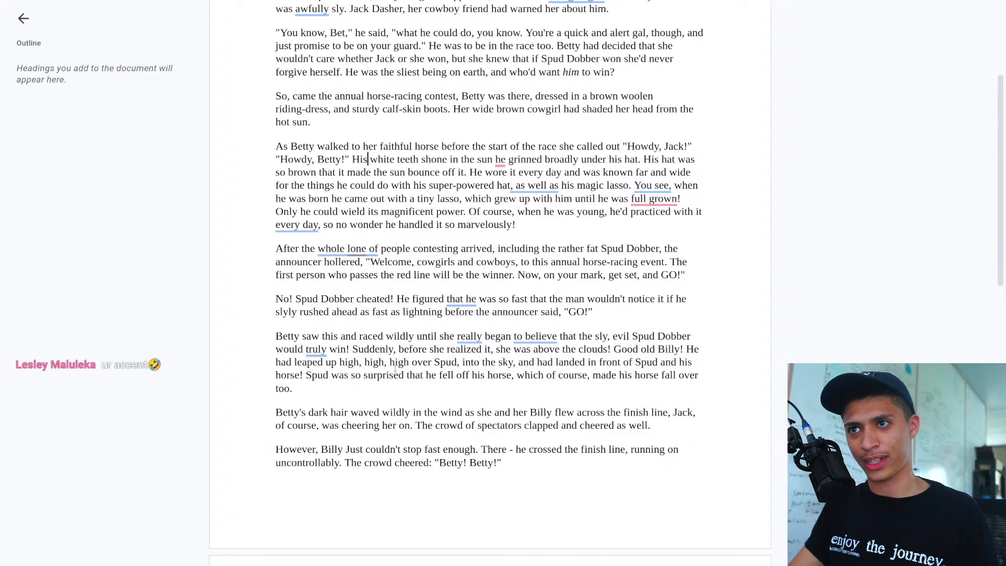
scroll(313, 352, down, 2)
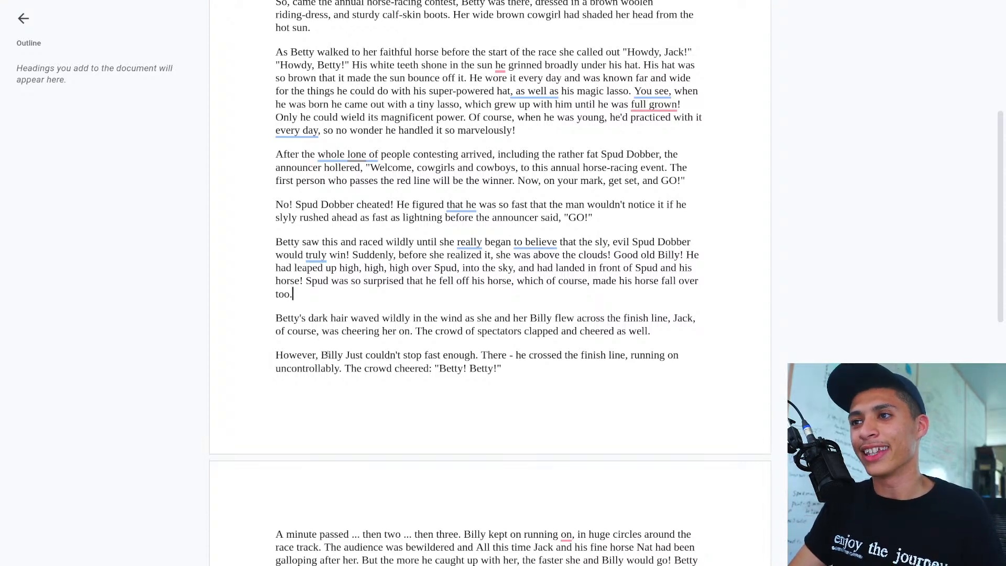
scroll(325, 361, down, 1)
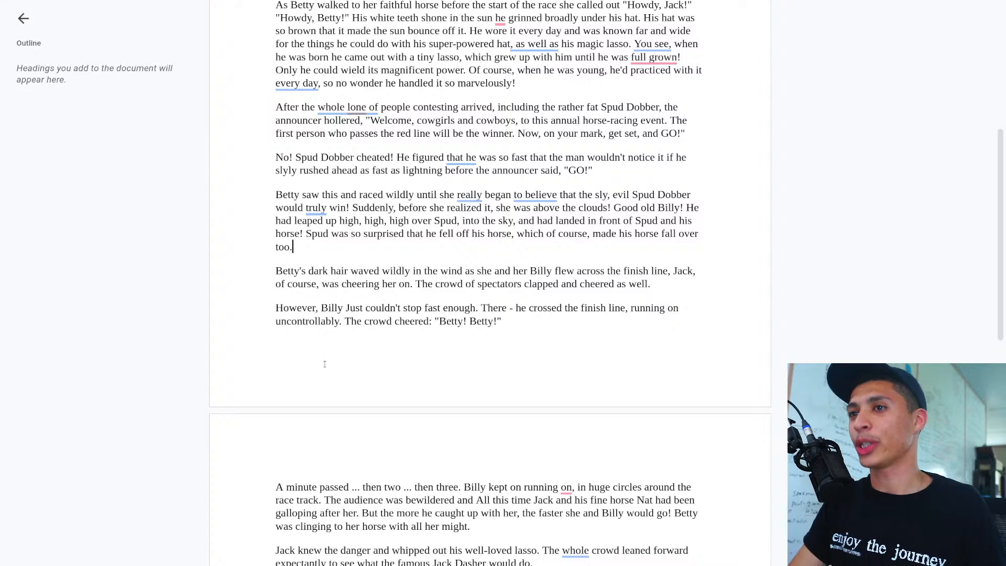
click(316, 350)
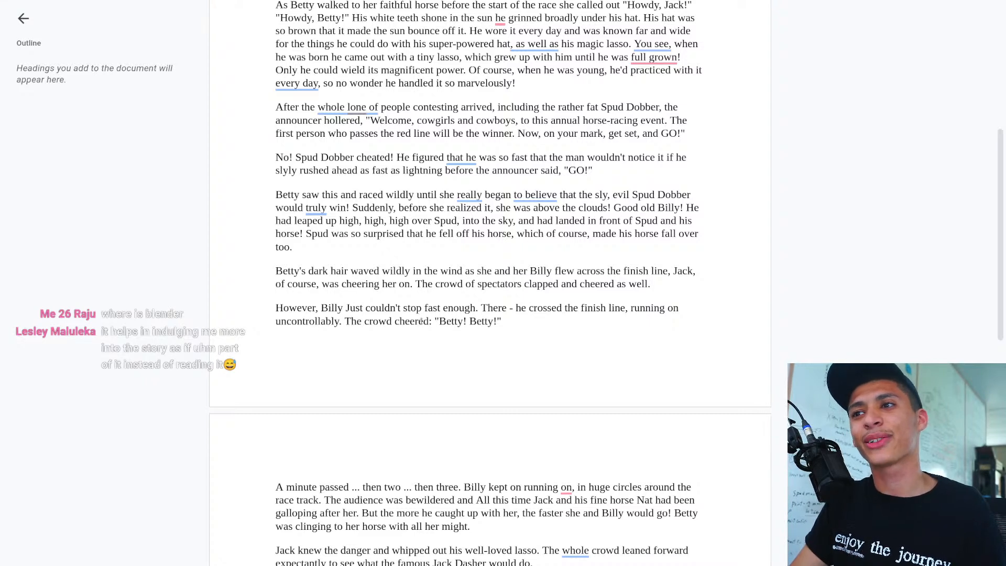
click(529, 323)
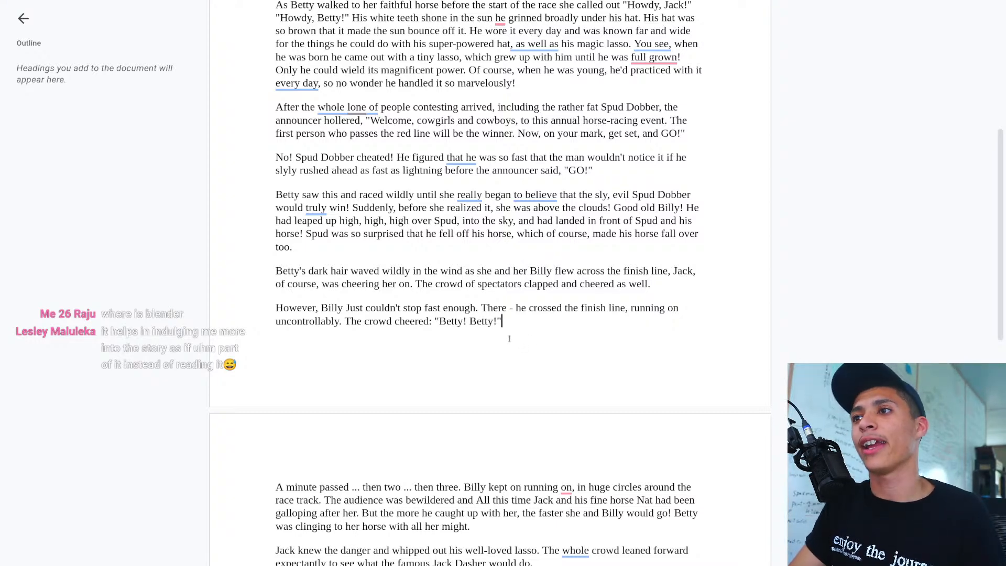
scroll(509, 338, down, 3)
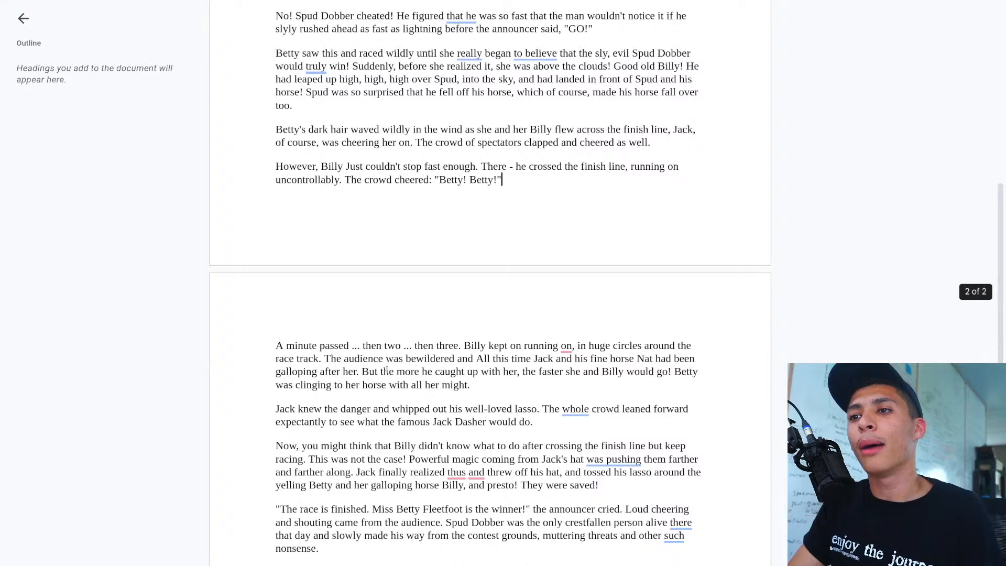
scroll(387, 371, down, 2)
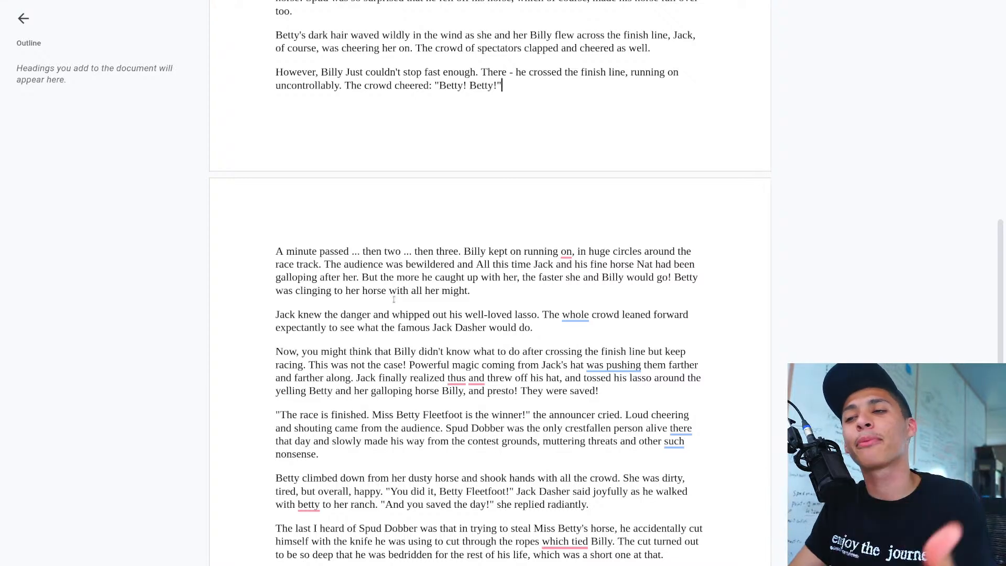
click(494, 273)
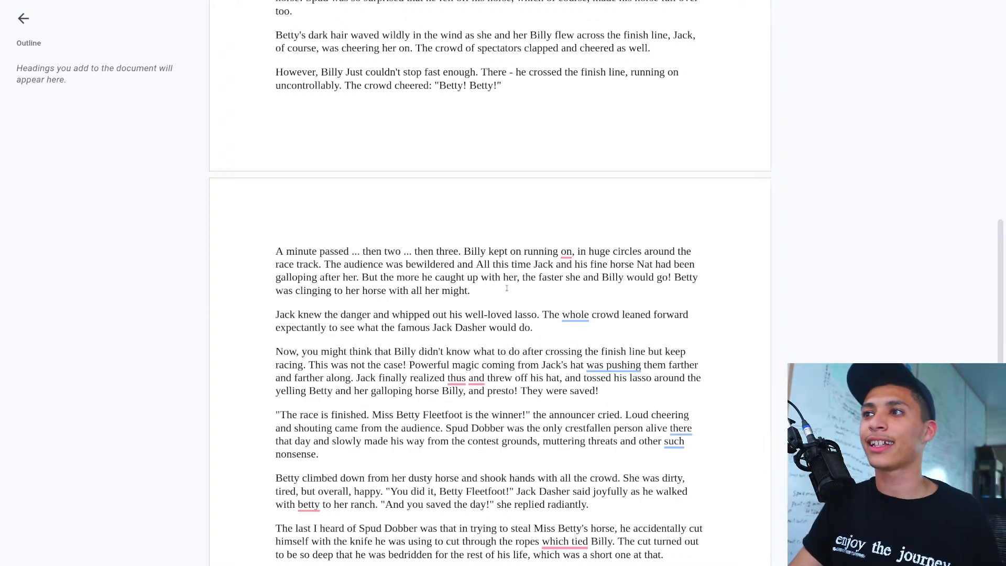
click(645, 277)
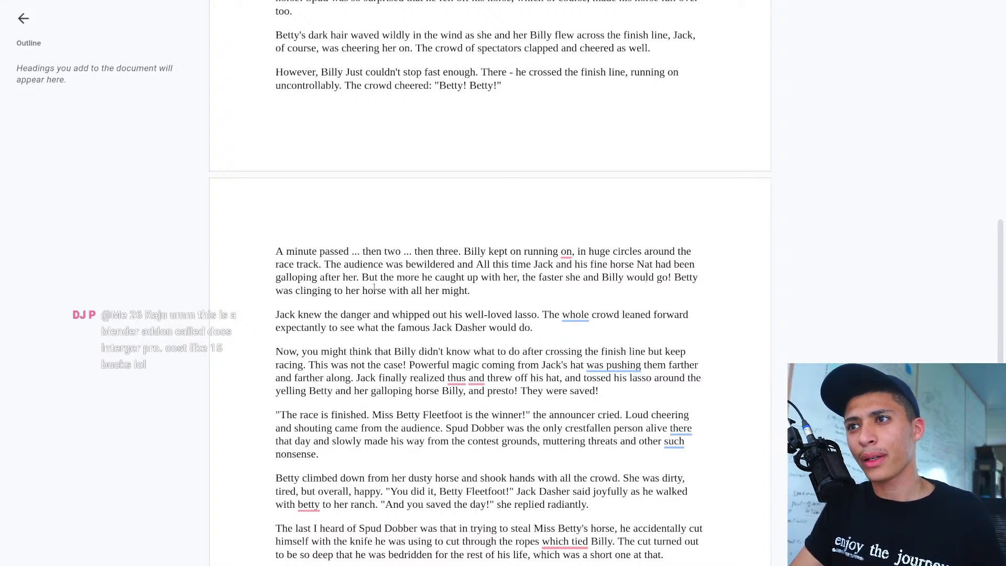
click(493, 300)
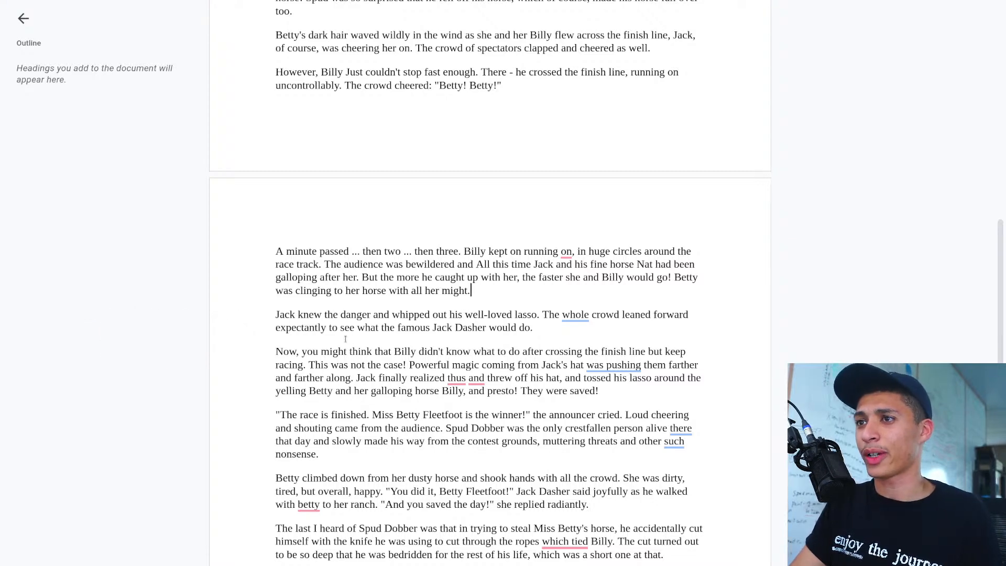
Step: Replace "thus" with "this" in the sentence where Jack finally realizes and throws off his hat
scroll(350, 337, down, 2)
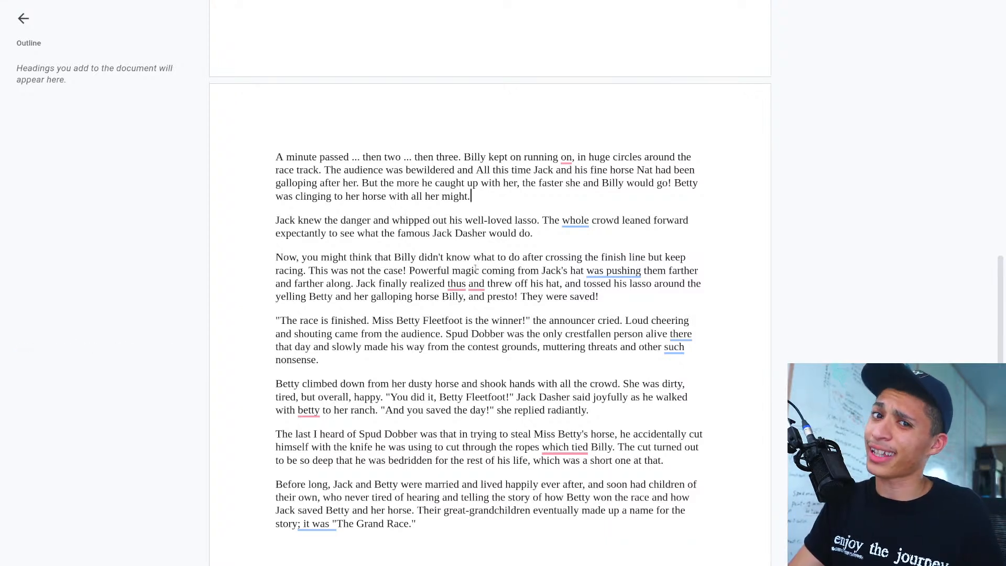
mouse_move(482, 283)
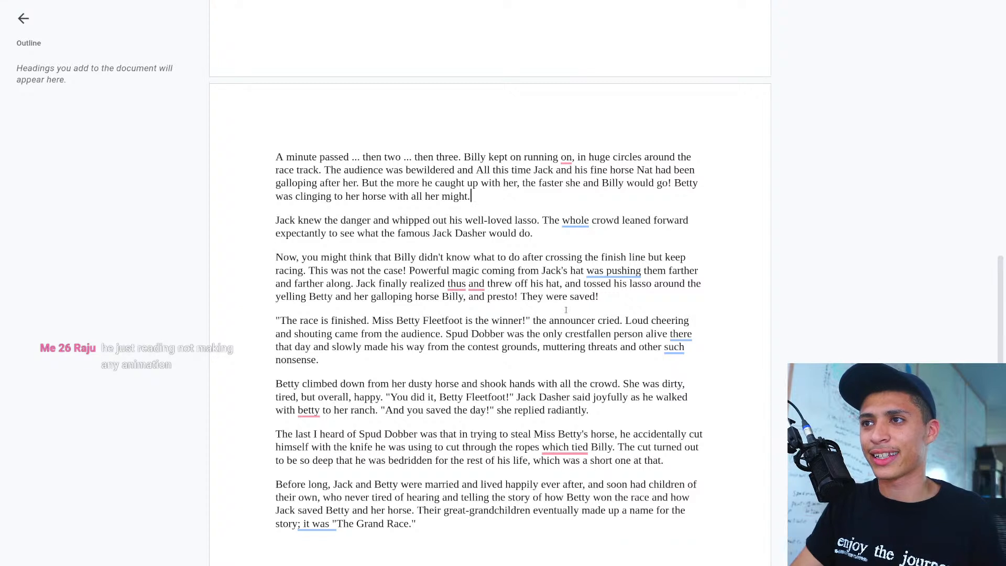
double_click(456, 283)
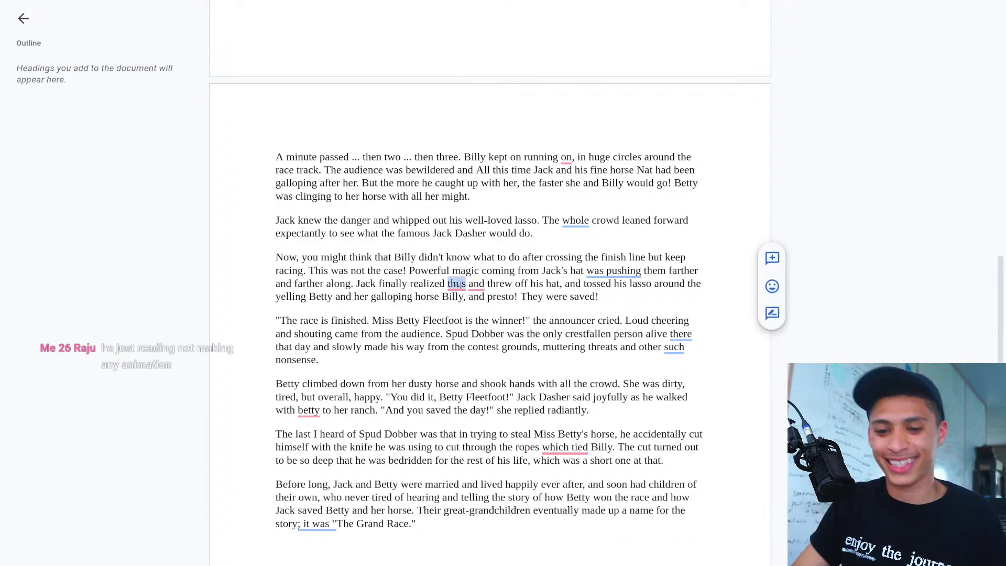
text(this)
click(521, 297)
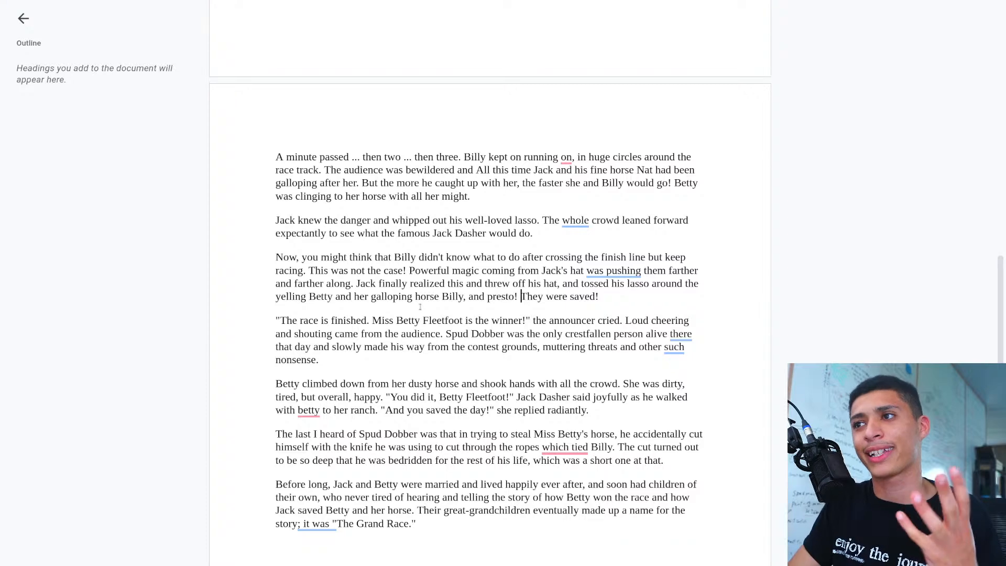
Step: Capitalize "betty" as "Betty" in the sentence about walking to her ranch, and read the story to its end
click(309, 319)
scroll(283, 367, down, 2)
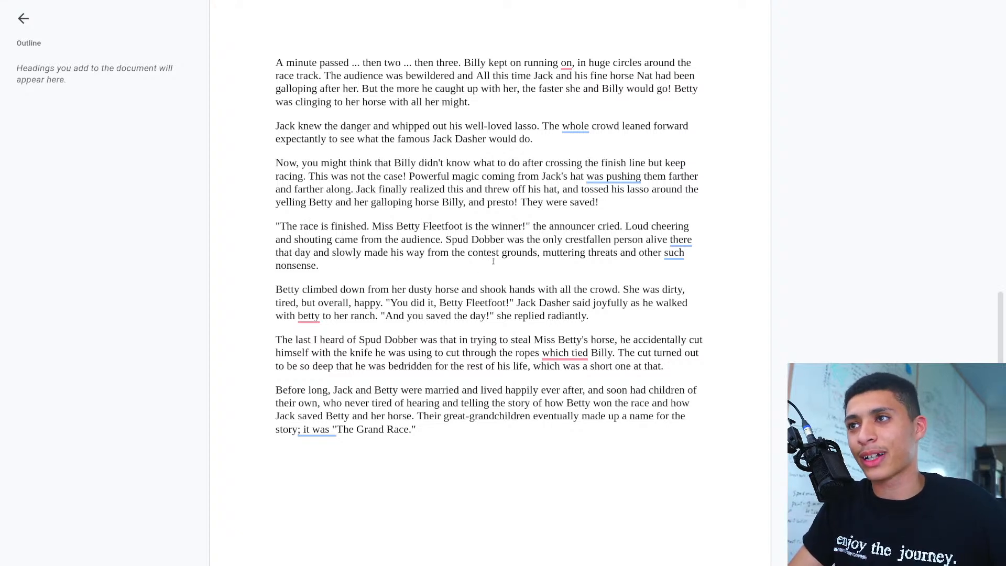
click(560, 266)
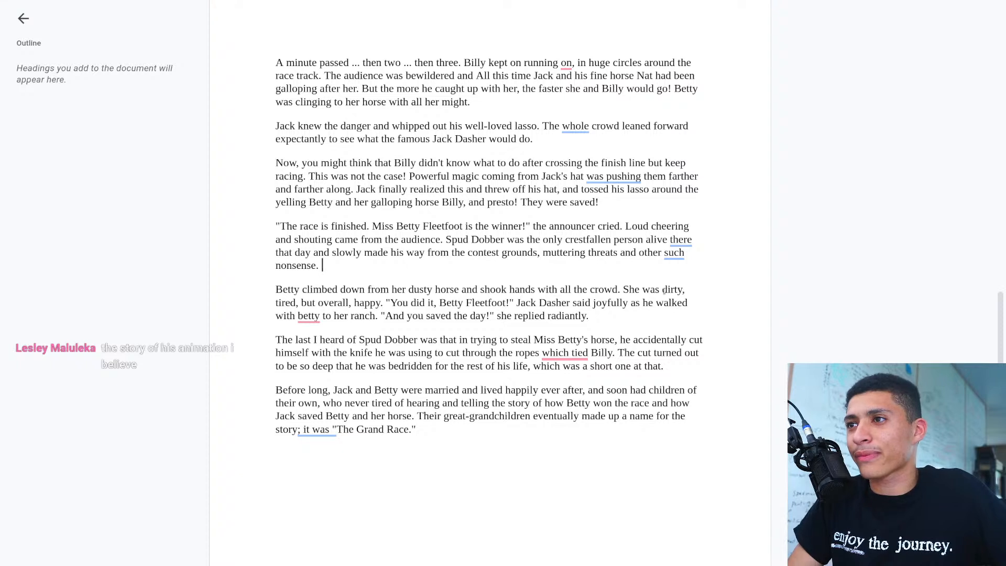
click(612, 288)
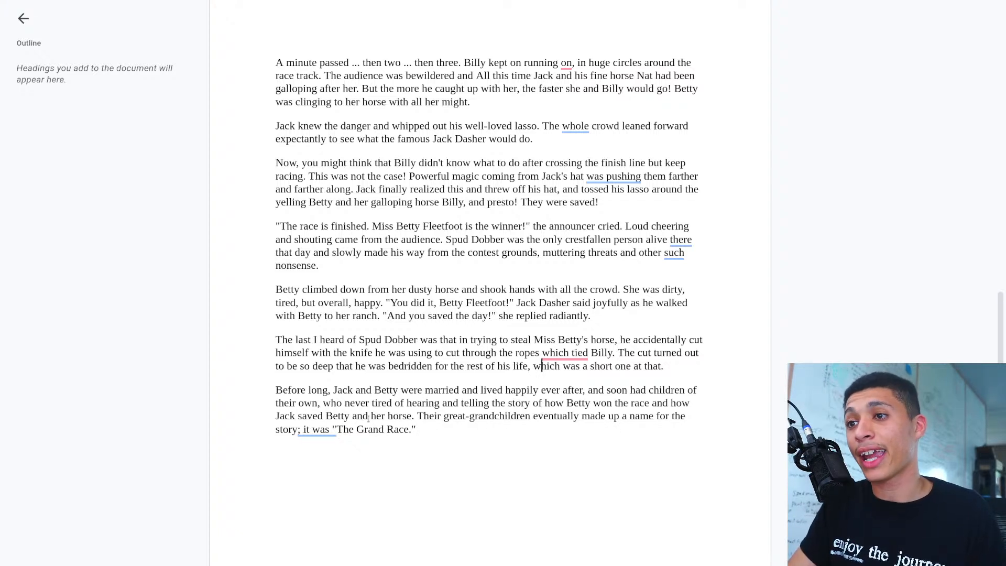
click(436, 428)
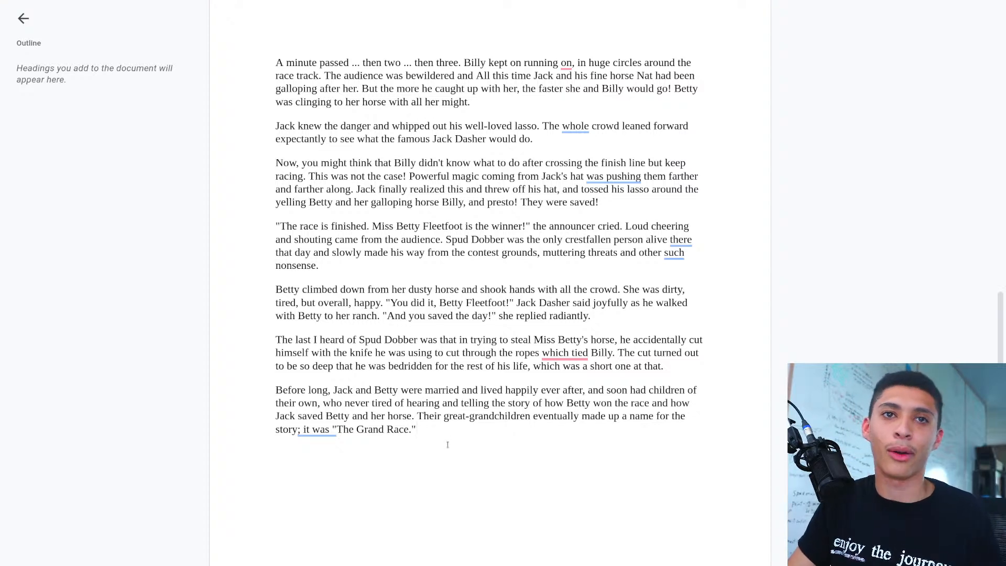
Step: Return to the story's first page, and switch to the Blender window with the Contry Side v6 farm scene
scroll(447, 444, up, 4)
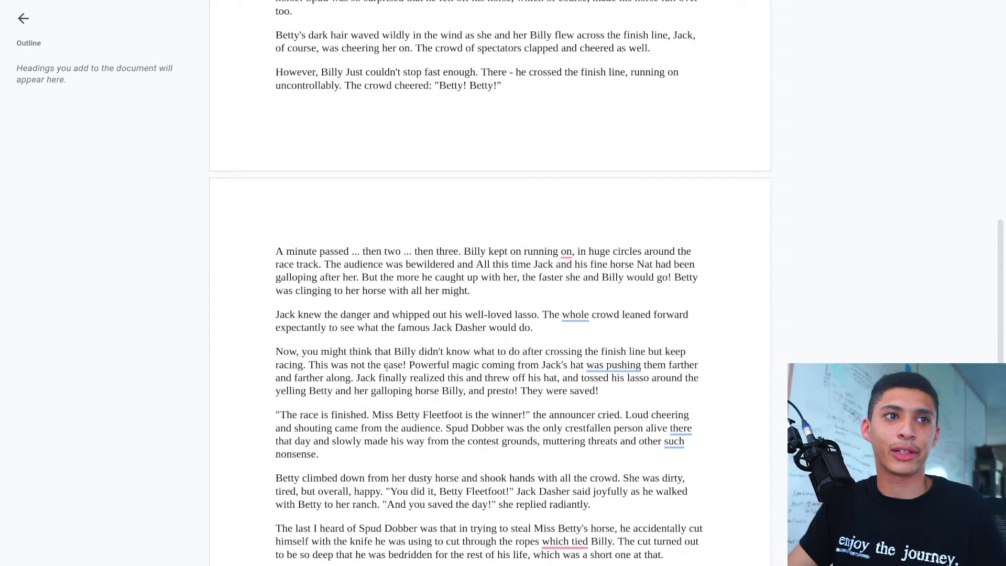
scroll(392, 372, up, 10)
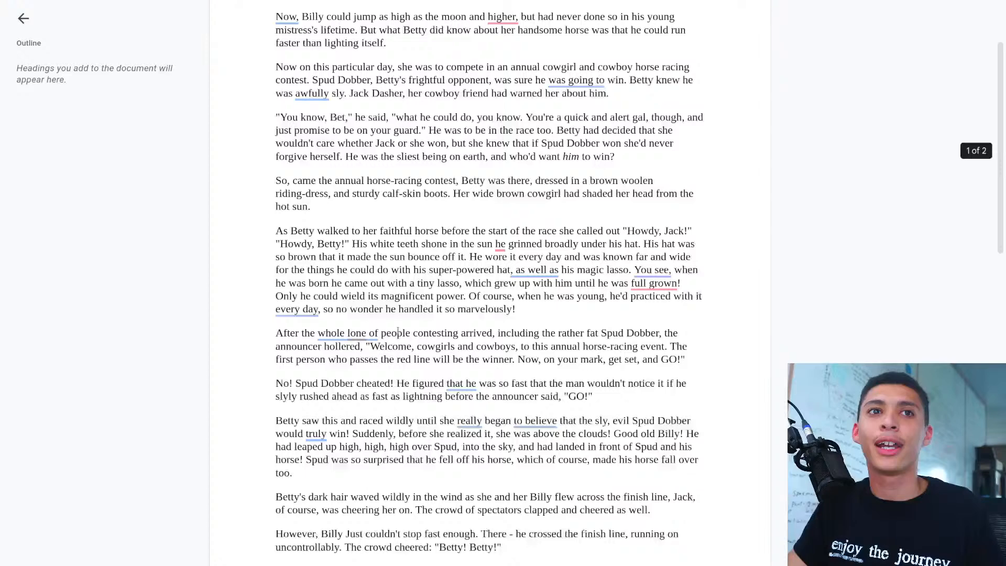
key(super)
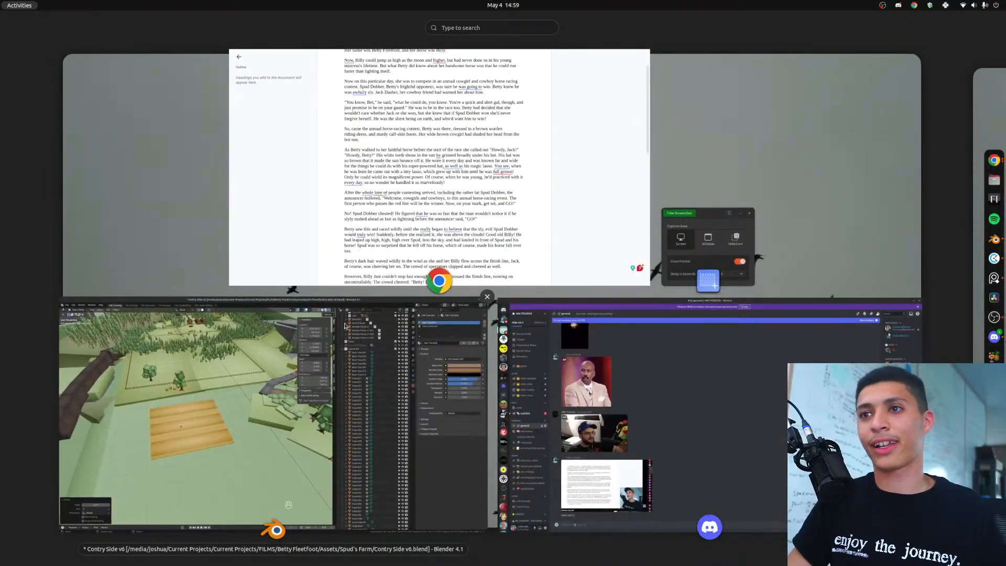
click(234, 364)
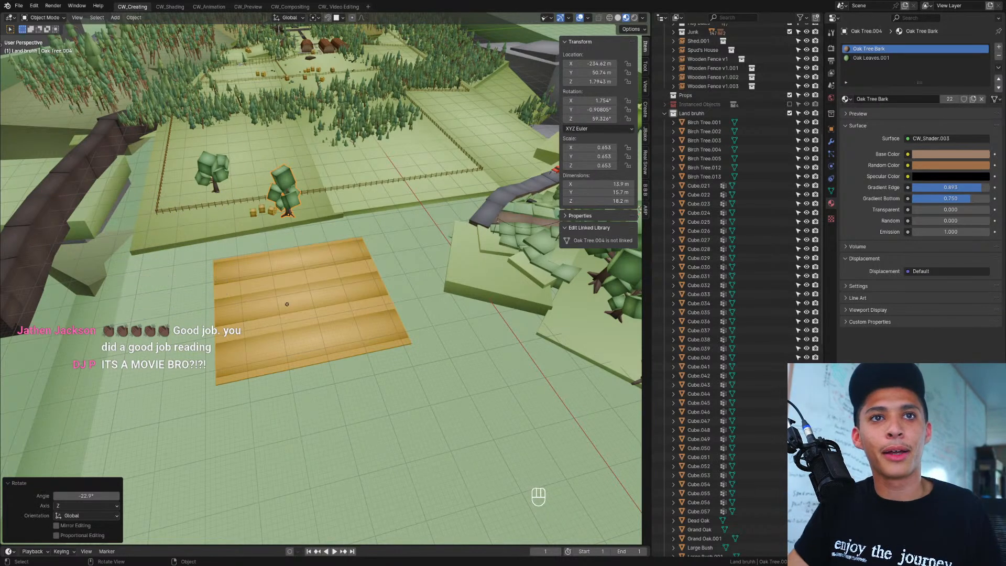
Step: Select the striped wheat field and inspect it up close from a low angle
click(324, 308)
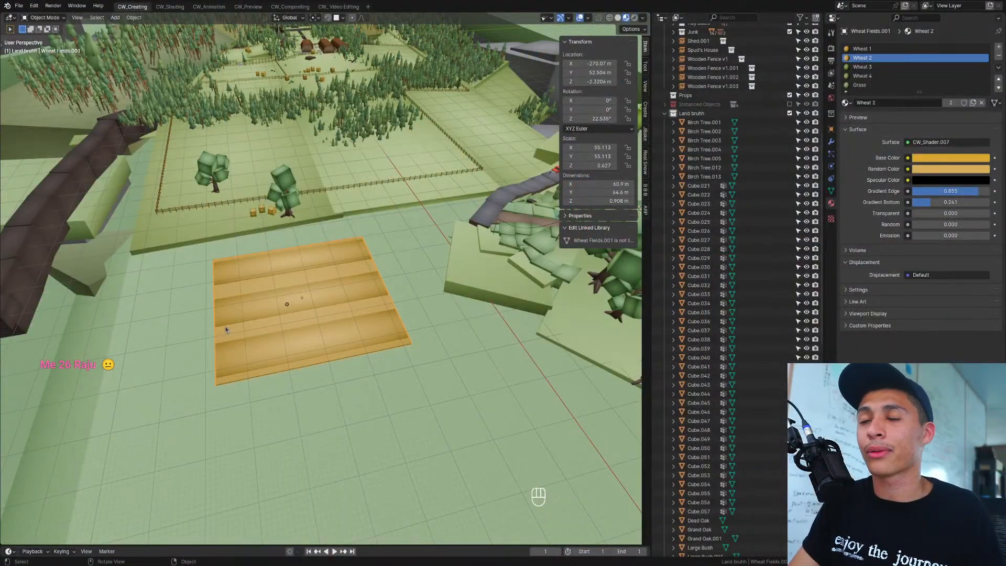
key(KP_Decimal)
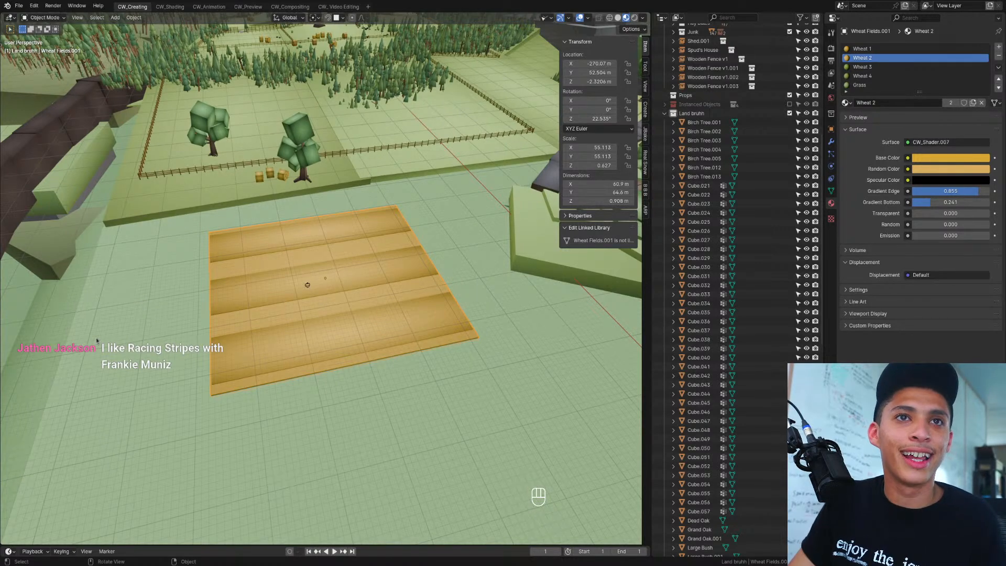
scroll(96, 338, down, 3)
middle_drag(96, 337, 275, 303)
scroll(241, 320, up, 3)
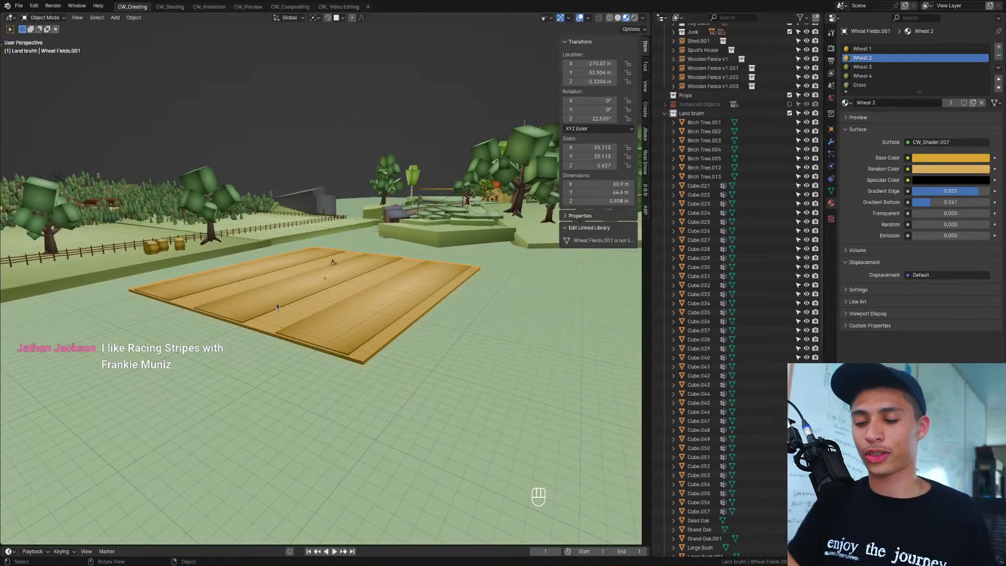
Step: Lower the oak tree beside the hay bales by about 2.3 m vertically while checking it through the camera
key(KP_0)
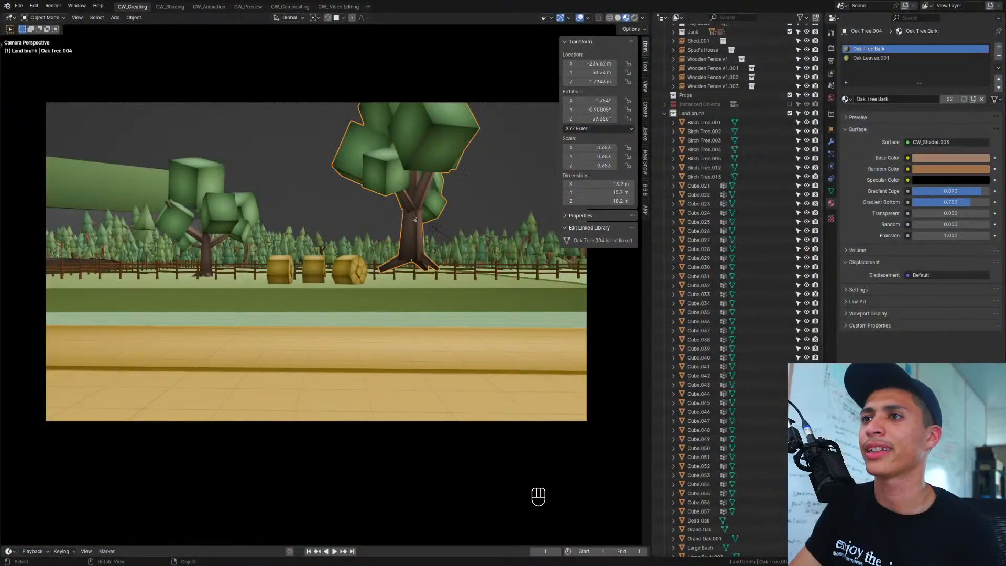
key(g)
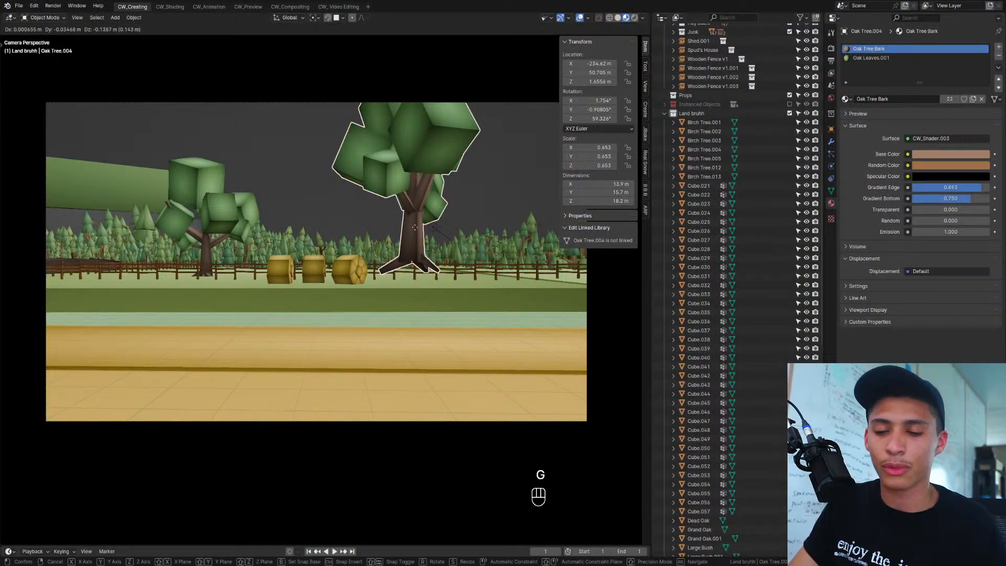
key(z)
click(411, 261)
Step: Shift that oak about 5.6 m along X and -1.9 m along Y, and tilt it about 3.4° in the view
key(KP_Decimal)
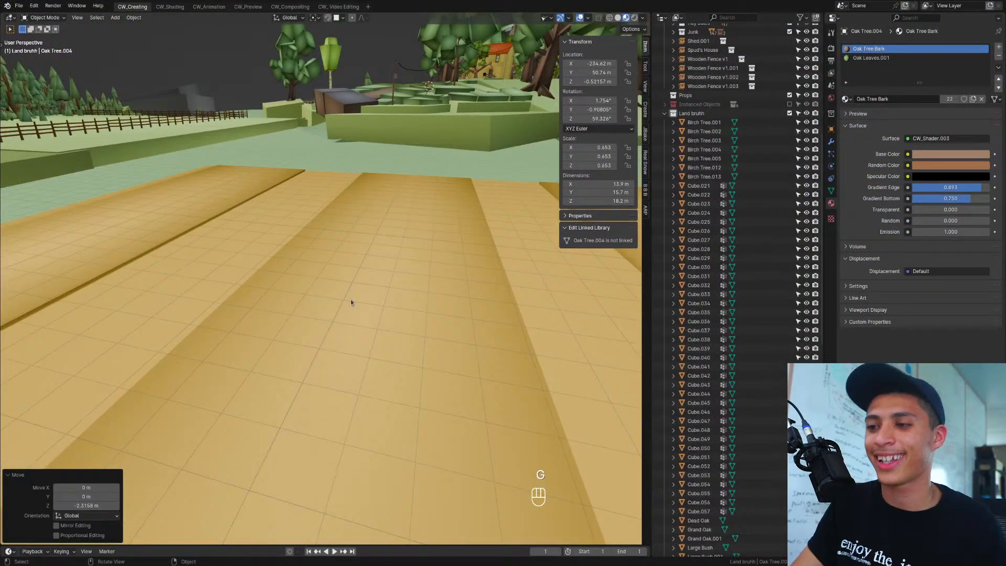
scroll(329, 294, down, 10)
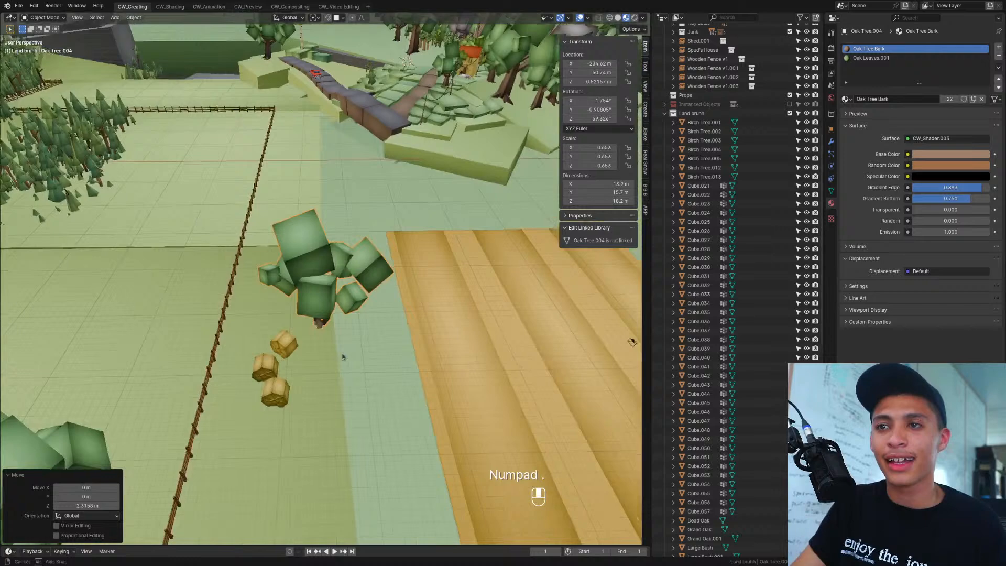
key(g)
click(295, 350)
scroll(295, 350, down, 4)
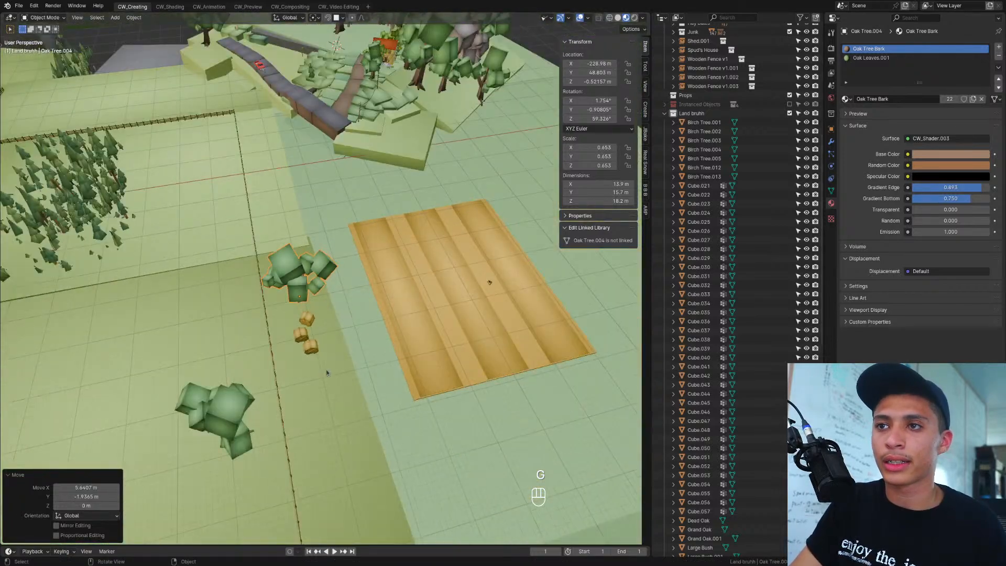
middle_drag(299, 369, 398, 285)
key(r)
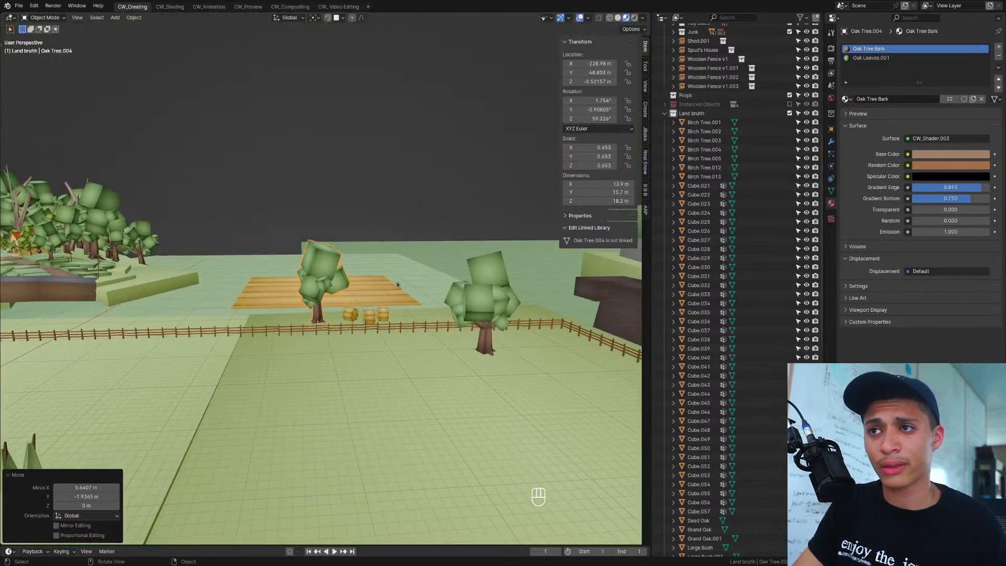
click(404, 284)
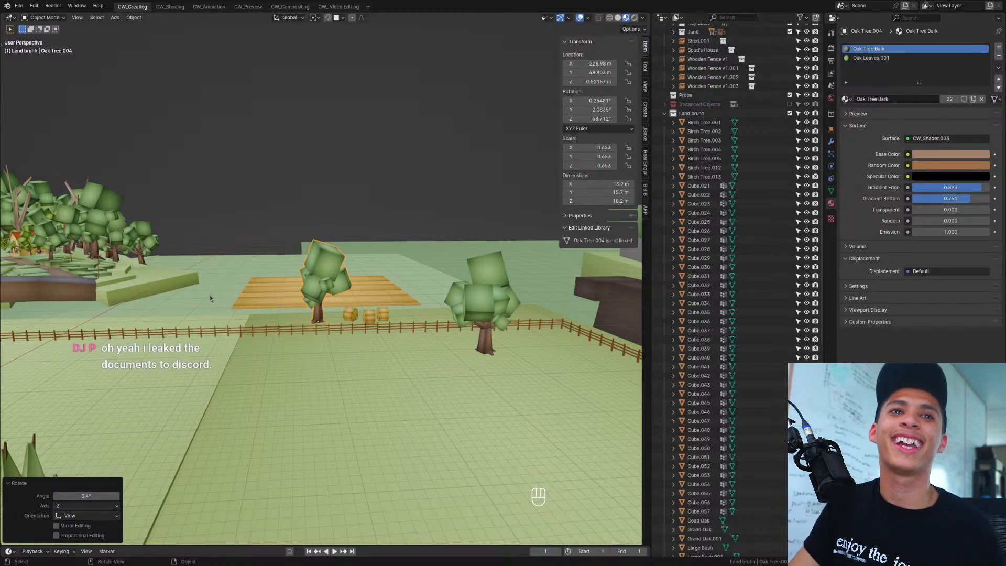
Step: Examine the layout of the wheat field, road, bushes and house from several angles, ending close to the yellow house
middle_drag(220, 251, 458, 396)
click(180, 335)
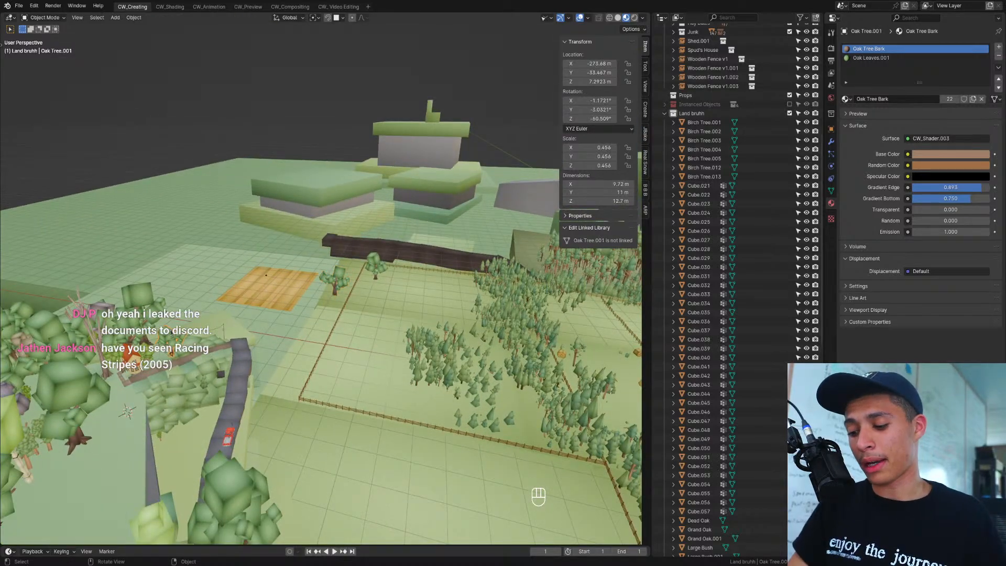
key(KP_Decimal)
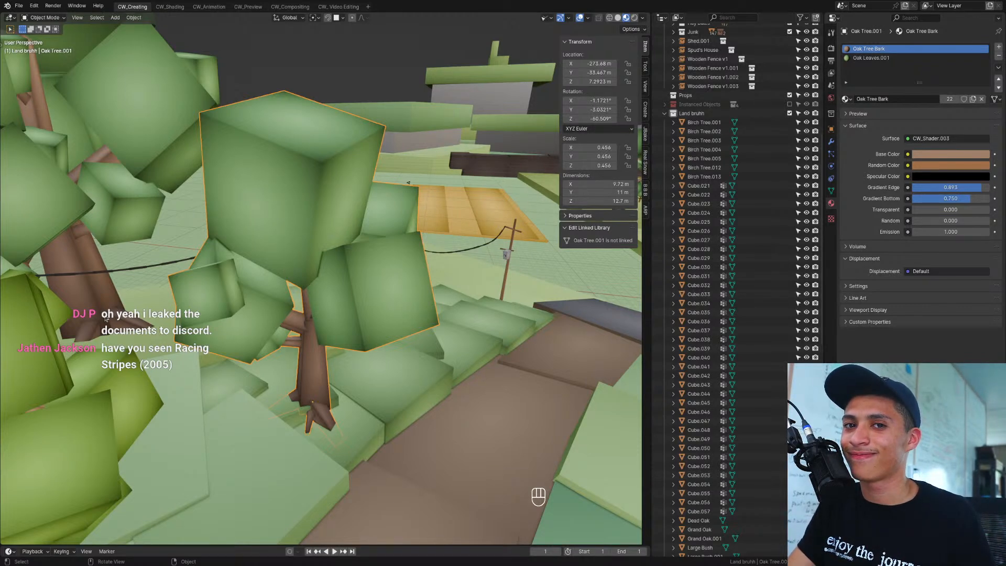
middle_drag(107, 318, 135, 335)
middle_drag(197, 352, 227, 370)
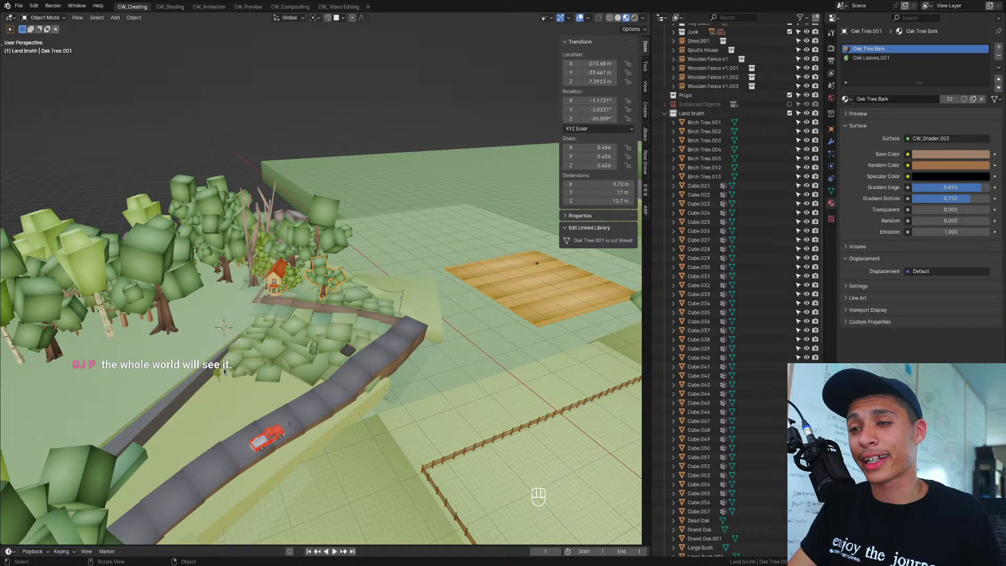
click(221, 371)
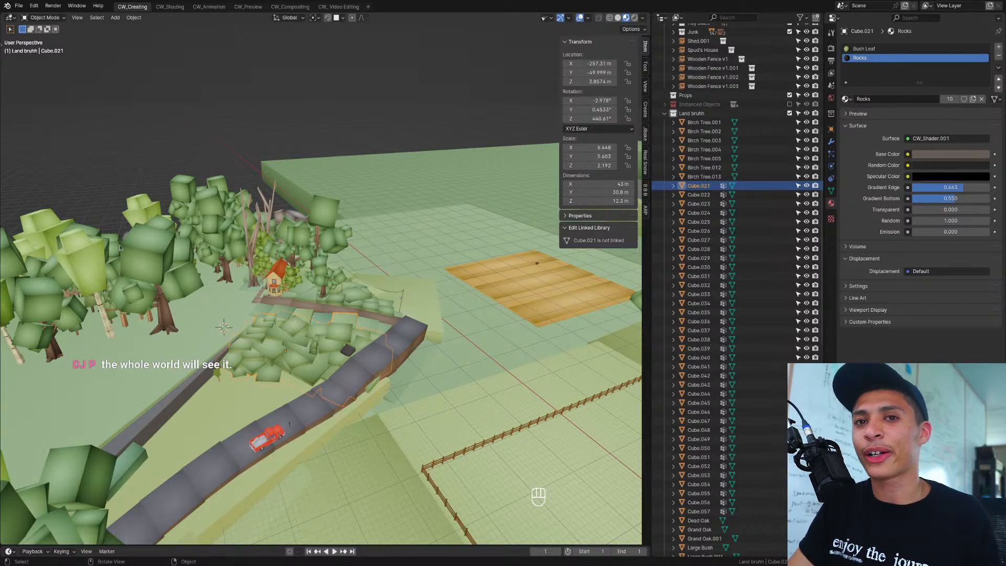
middle_drag(120, 246, 151, 278)
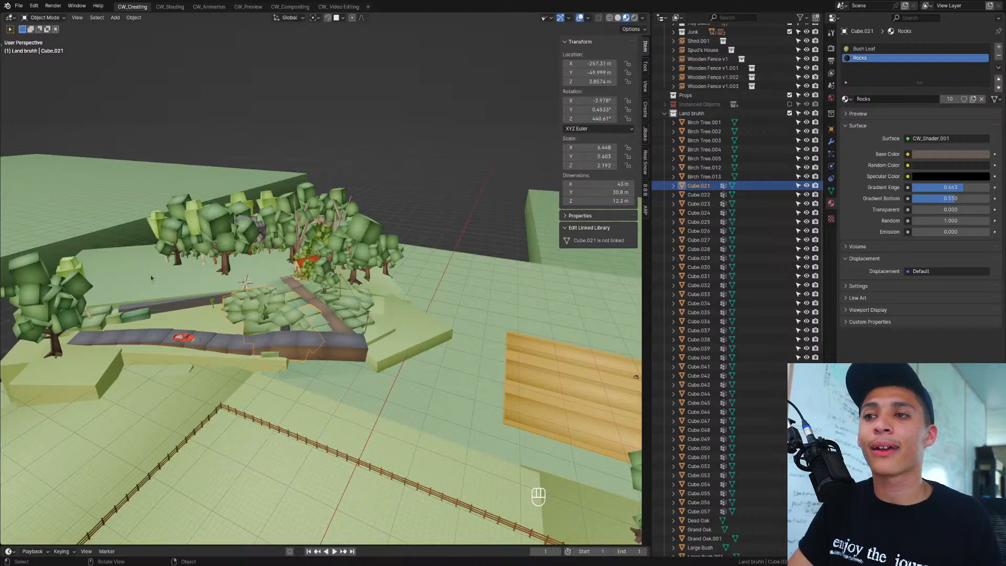
scroll(220, 290, up, 3)
click(243, 275)
middle_drag(242, 275, 266, 284)
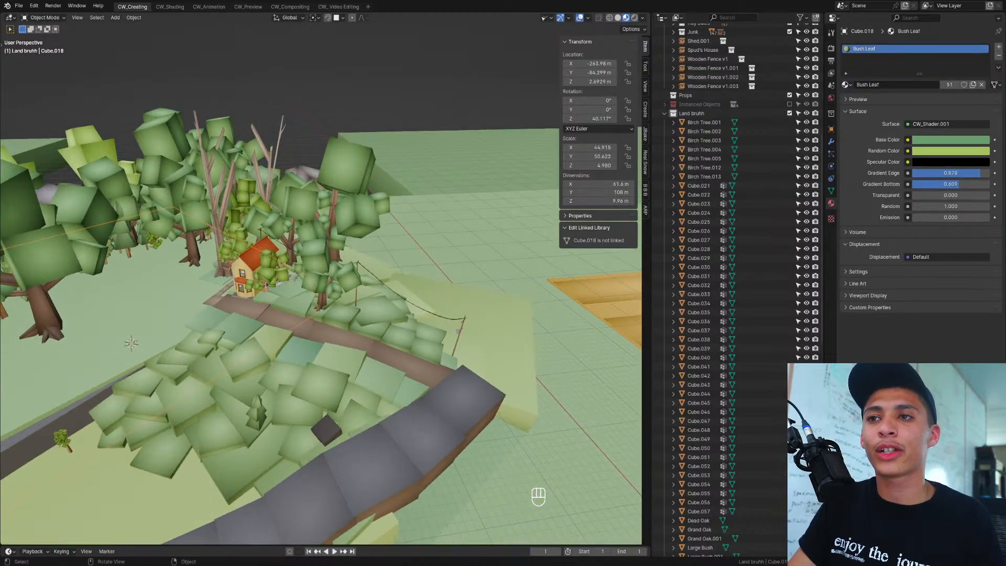
scroll(240, 293, up, 4)
shift+middle_drag(170, 293, 262, 293)
mouse_move(257, 327)
middle_down()
mouse_move(249, 315)
mouse_move(262, 313)
middle_up()
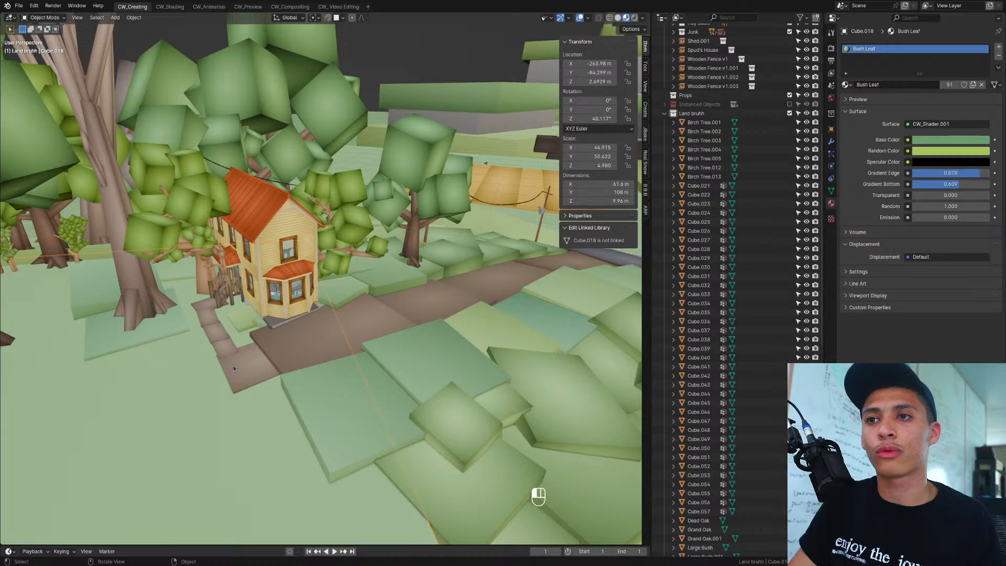
Step: Select a gravel path slab near the house steps and save the scene file
click(207, 307)
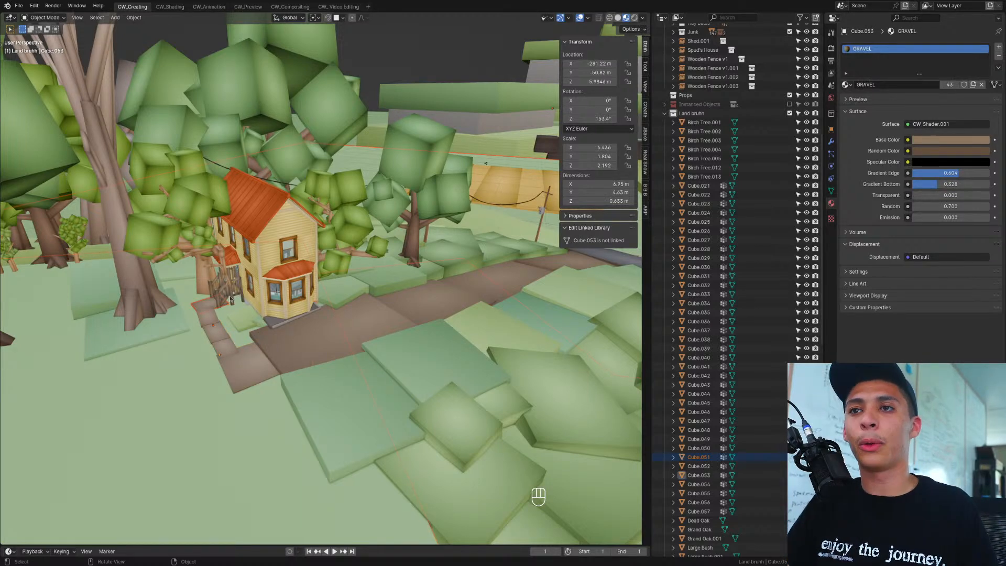
click(215, 307)
key(ctrl+s)
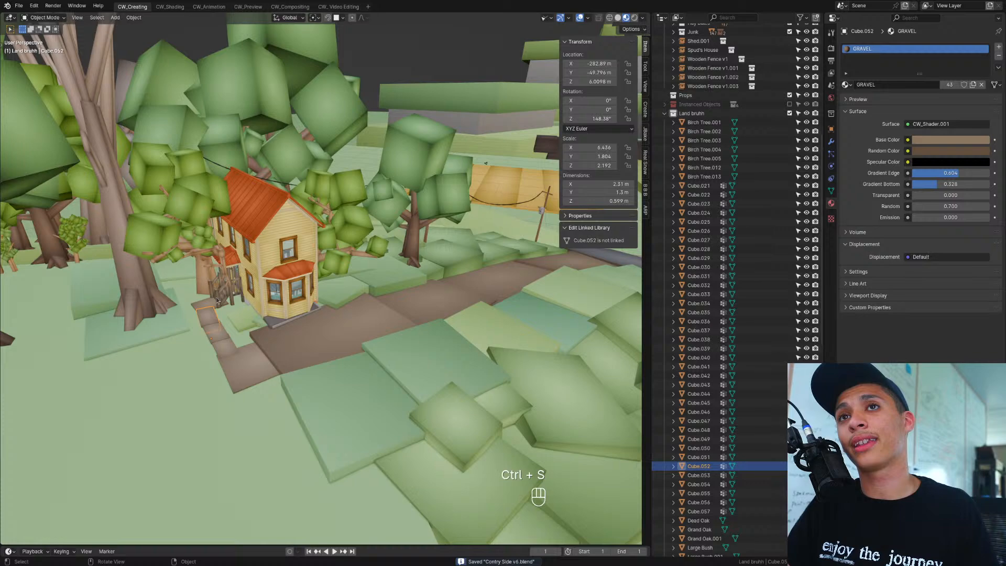
Step: Inspect the yellow house, its gravel path and the surrounding trees from ground level and from above
middle_drag(218, 301, 131, 293)
scroll(133, 293, down, 1)
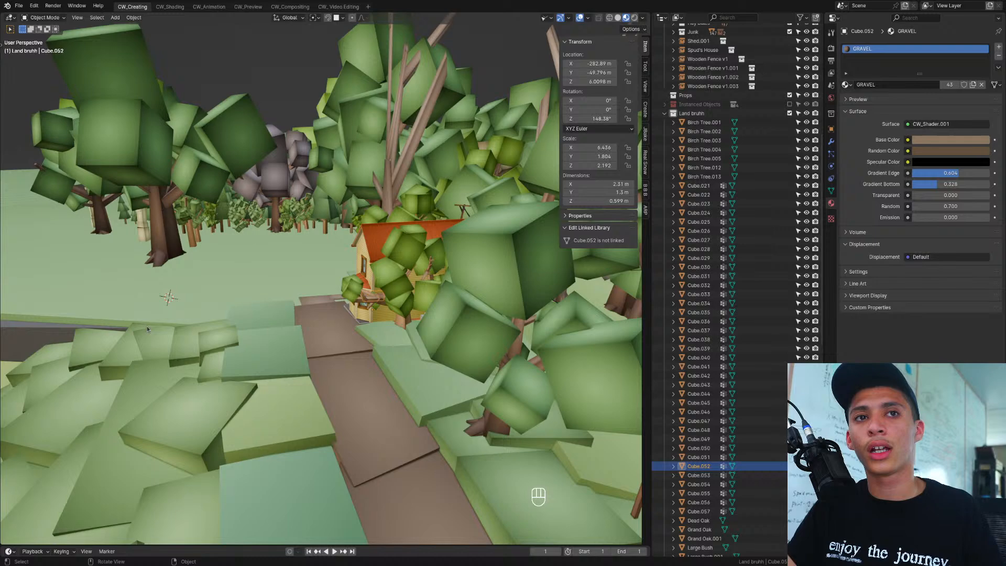
middle_drag(137, 321, 299, 309)
scroll(247, 338, up, 5)
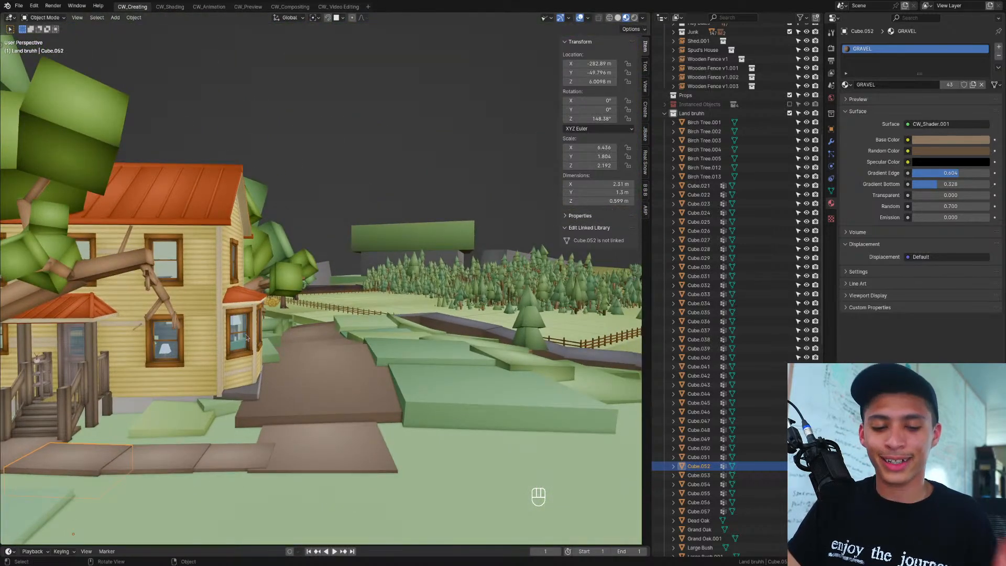
shift+middle_drag(195, 323, 272, 279)
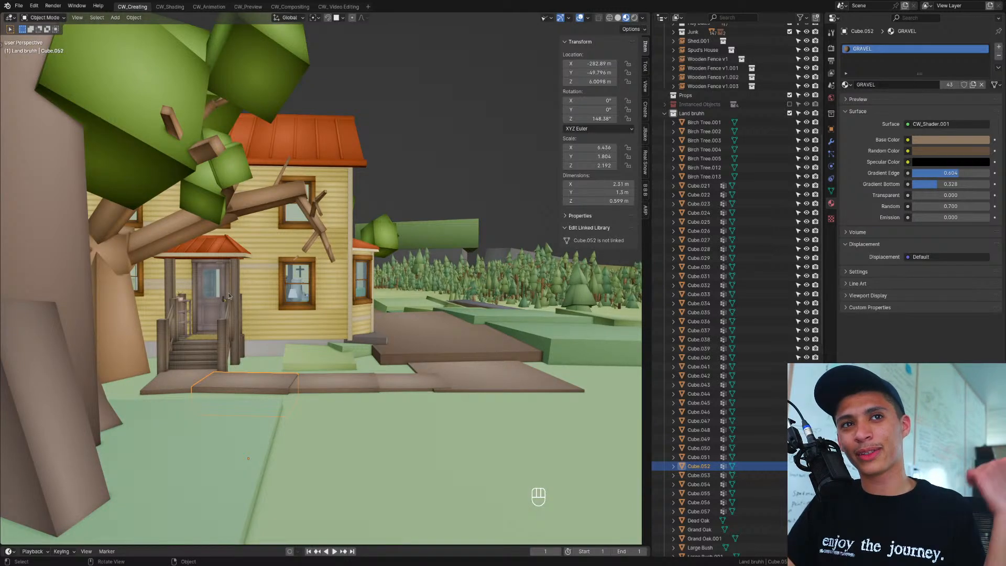
scroll(322, 328, down, 4)
middle_drag(322, 328, 349, 298)
Step: Try a copy of the leafy oak beside the house in the fenced field near the hay bales, and delete the copy
click(370, 241)
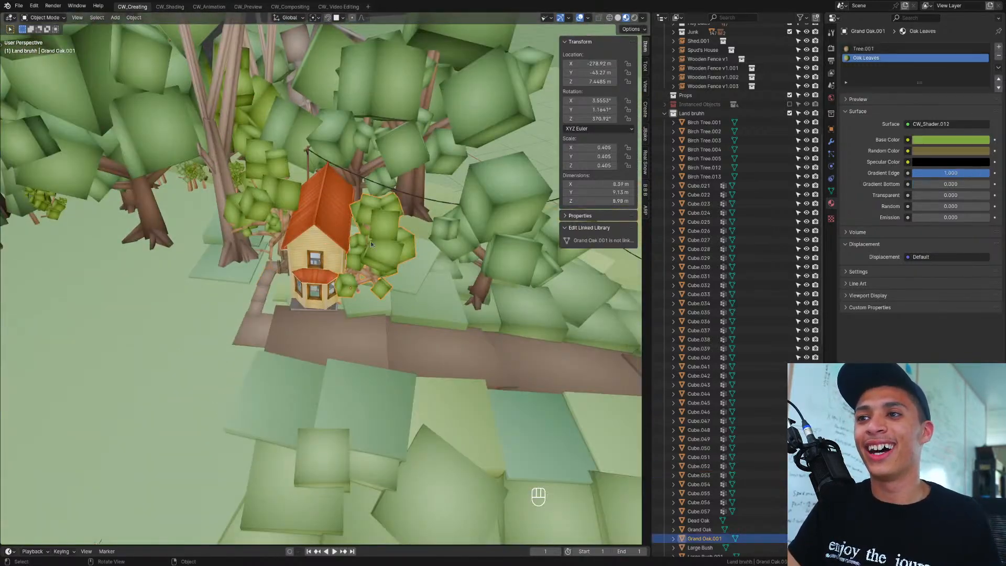
scroll(369, 245, down, 10)
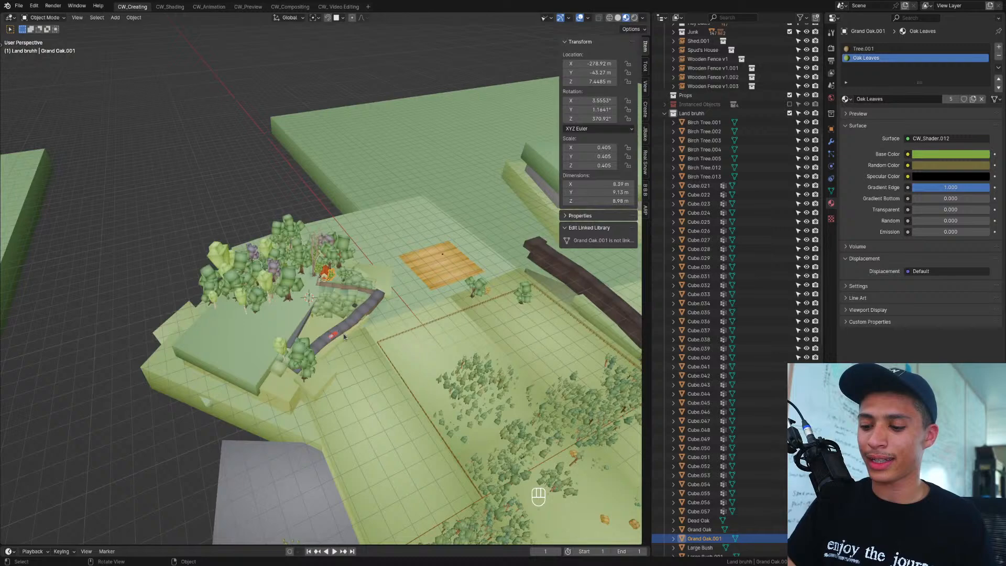
key(KP_7)
key(shift+d)
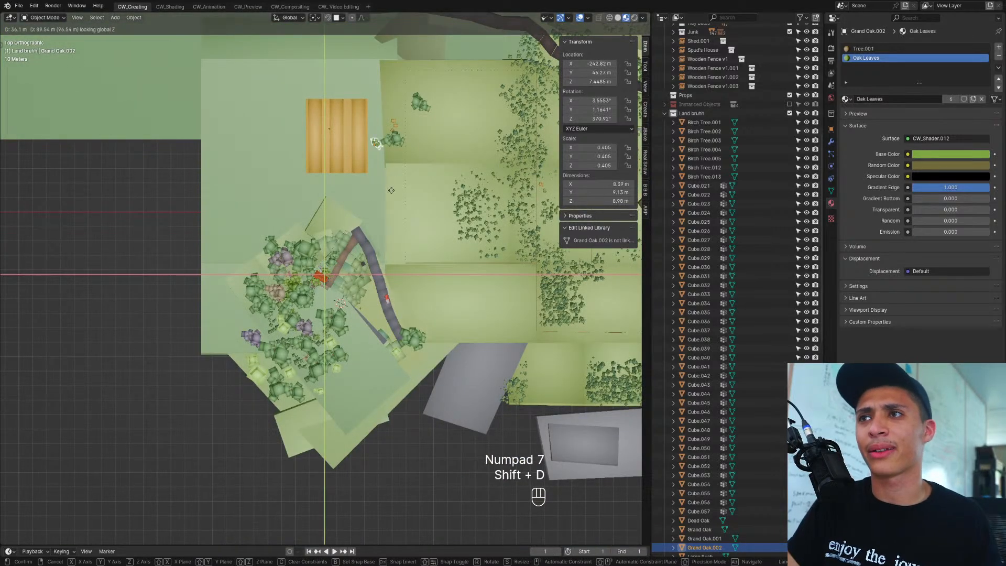
click(404, 174)
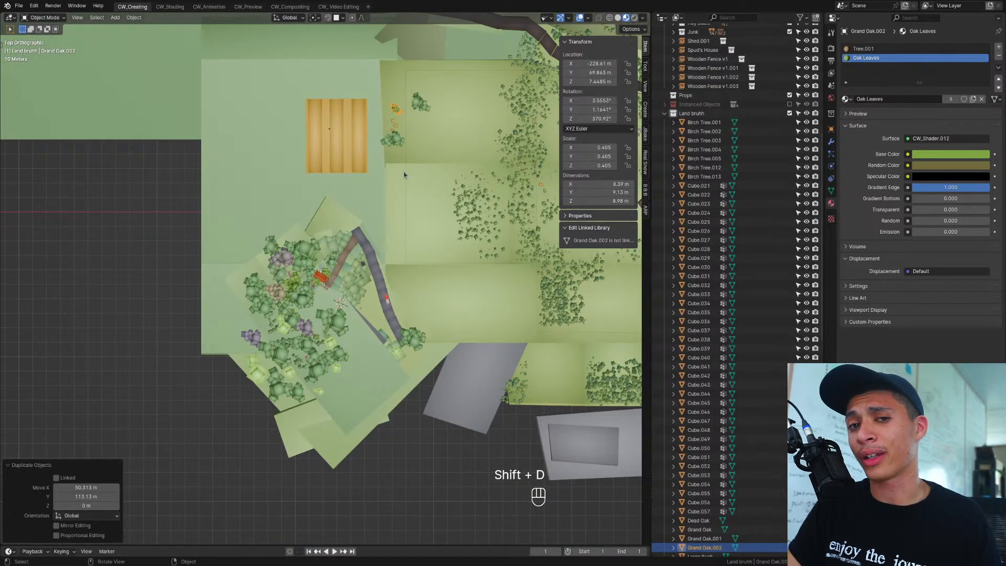
key(KP_Decimal)
middle_drag(403, 174, 414, 105)
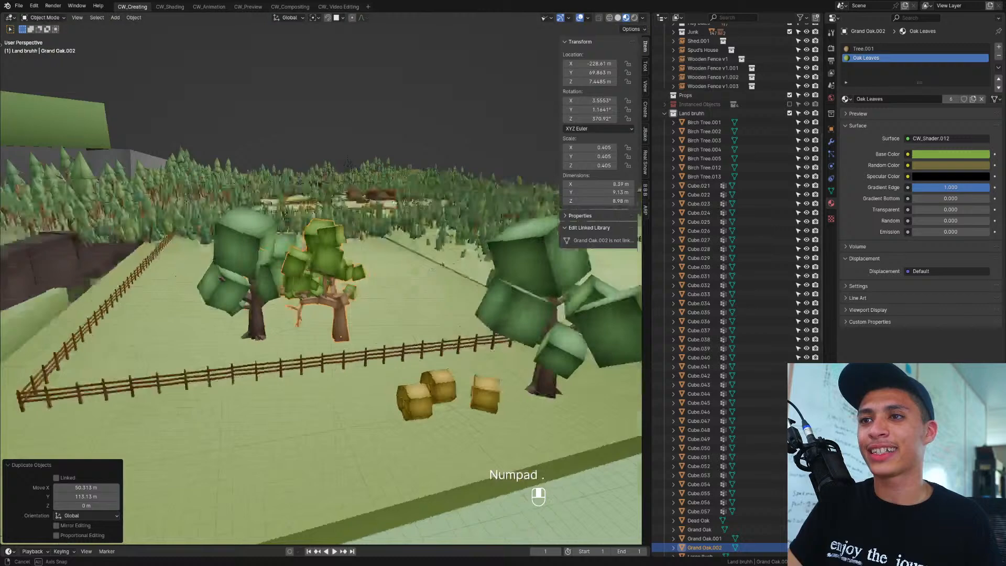
mouse_move(369, 335)
middle_down()
mouse_move(371, 314)
mouse_move(366, 336)
mouse_move(341, 344)
mouse_move(372, 331)
middle_up()
scroll(370, 313, up, 4)
scroll(341, 344, down, 3)
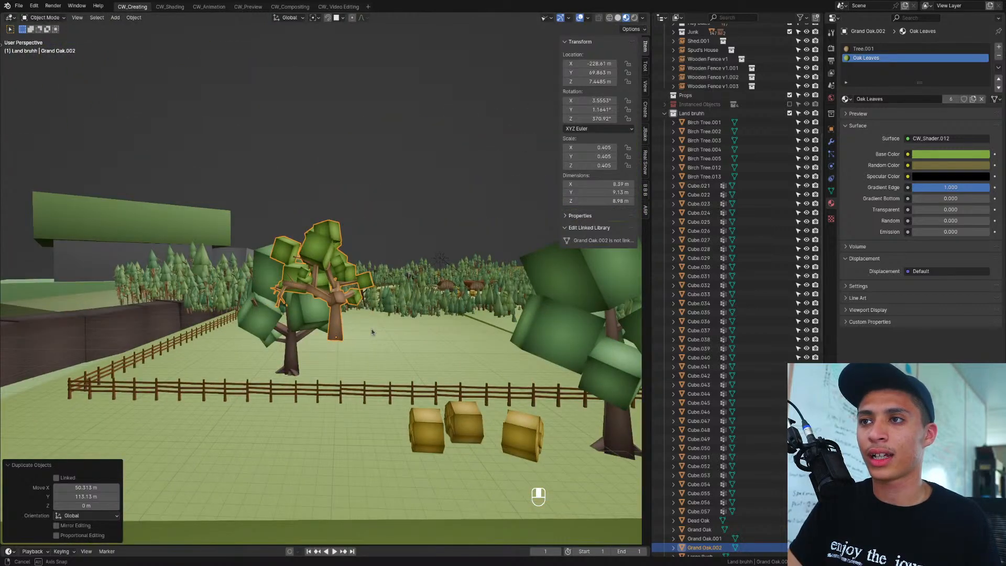
key(Delete)
Step: Fly through the scene to examine the house, the forest edge and the road with the red truck
scroll(355, 329, down, 9)
middle_drag(433, 350, 343, 334)
scroll(393, 356, up, 4)
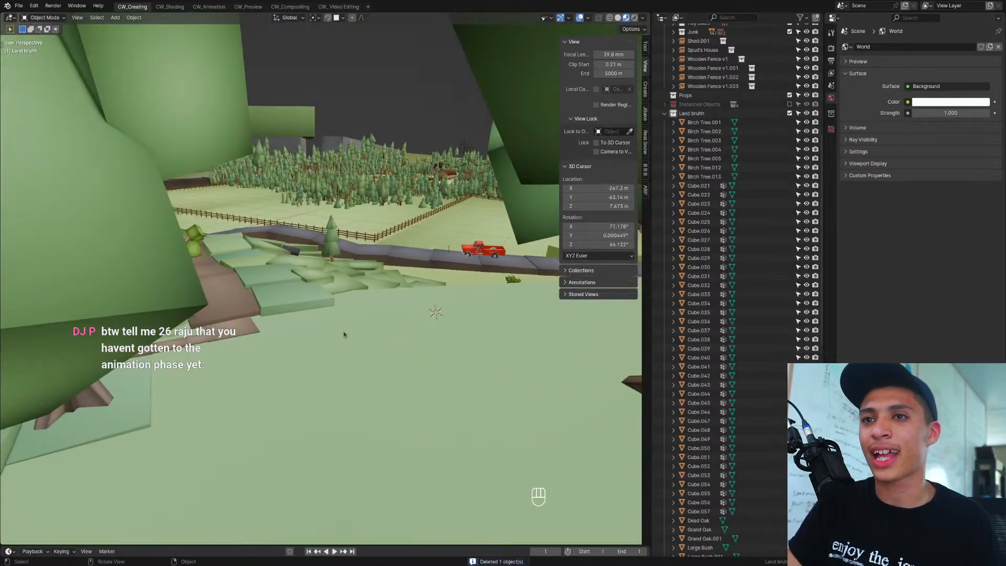
key(shift+grave)
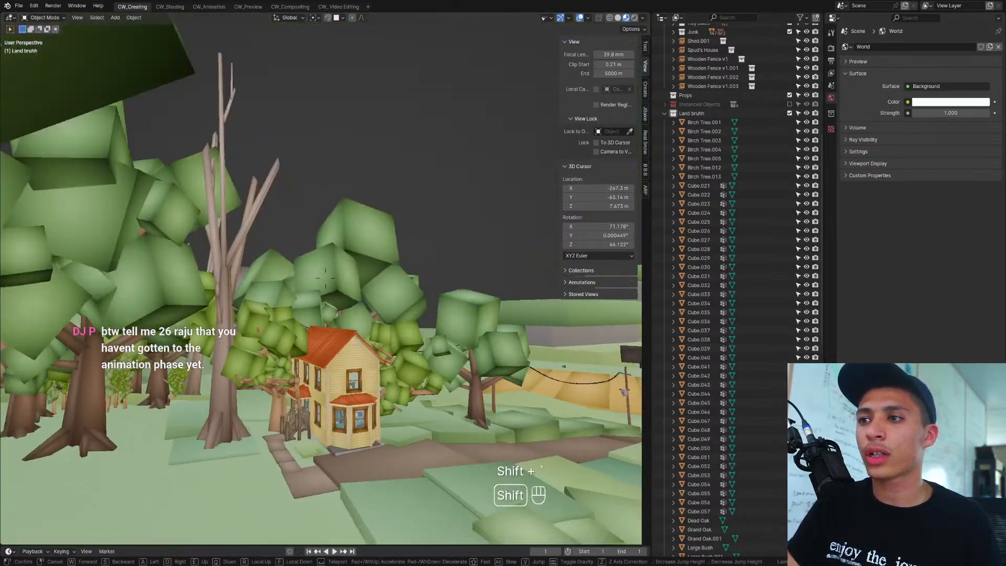
key(s)
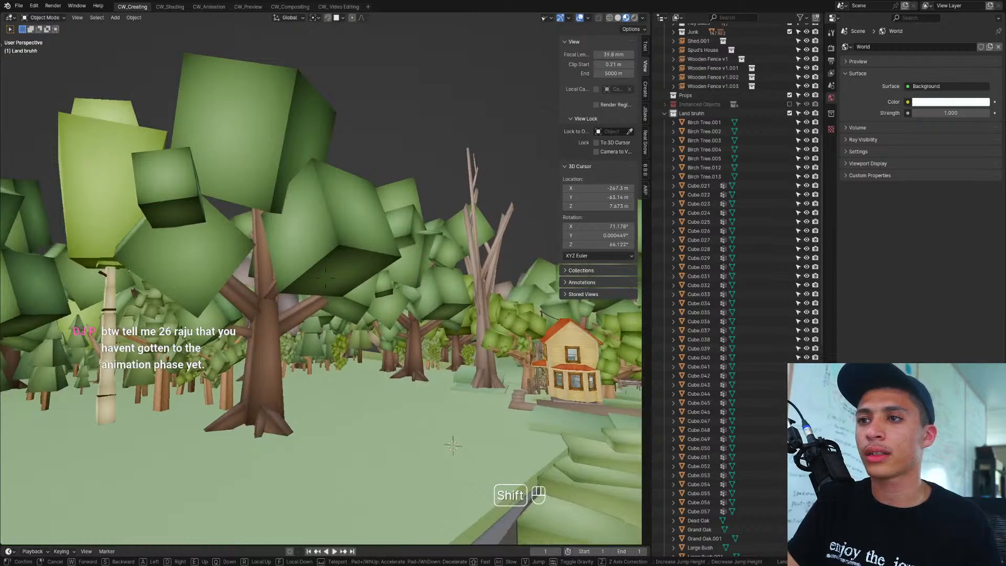
key(shift+s)
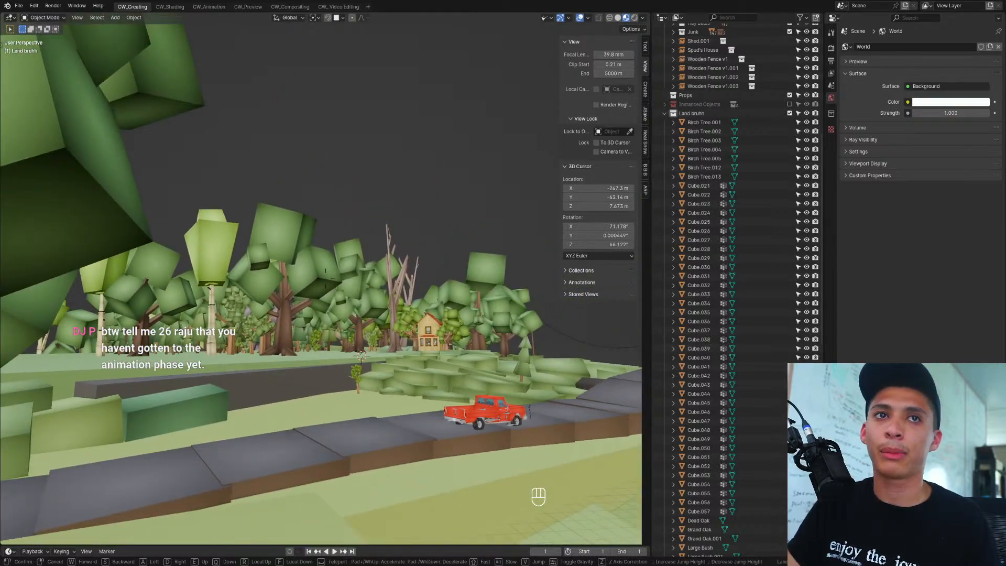
key(w)
key(shift+w)
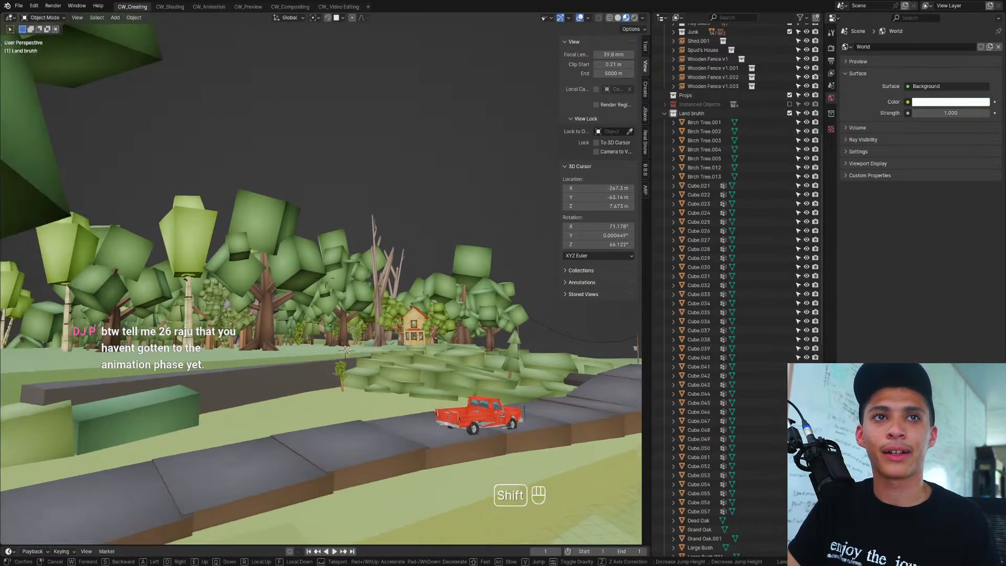
key(shift+w)
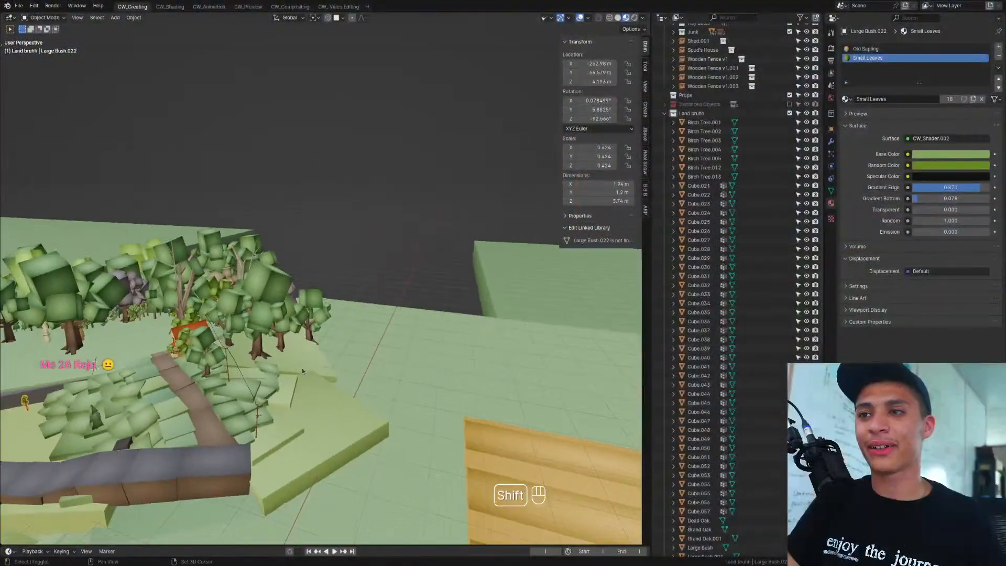
shift+middle_drag(301, 367, 348, 367)
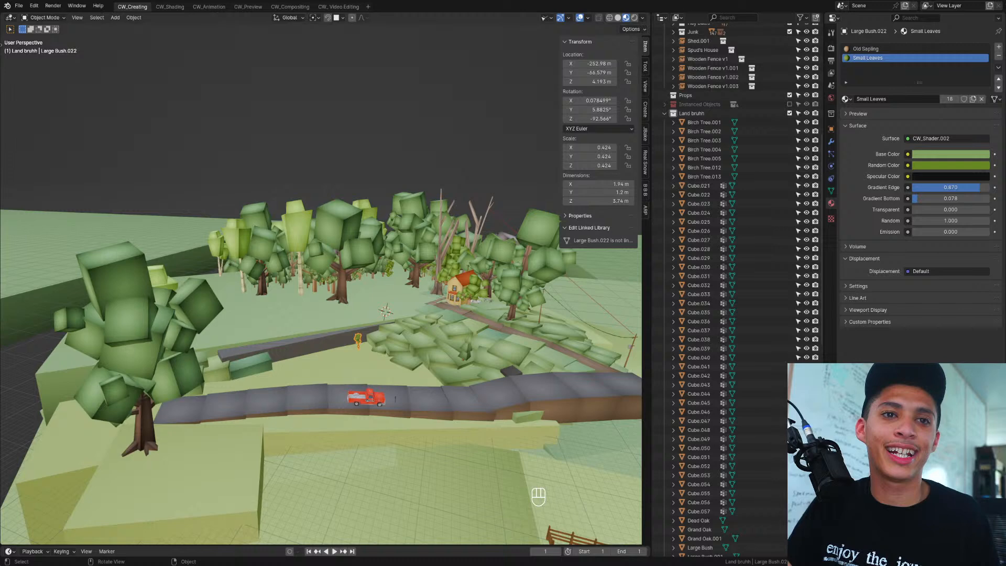
click(392, 348)
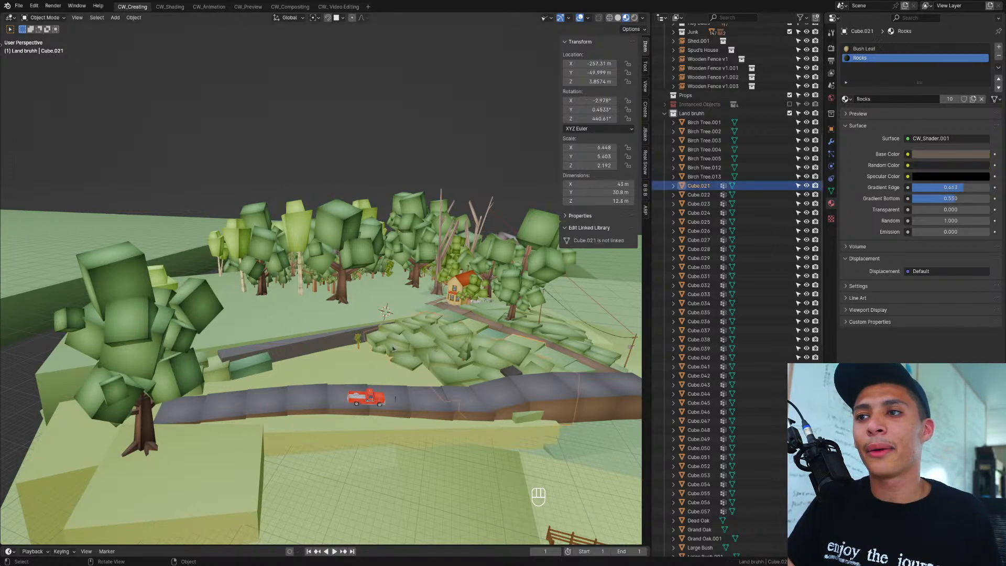
click(359, 341)
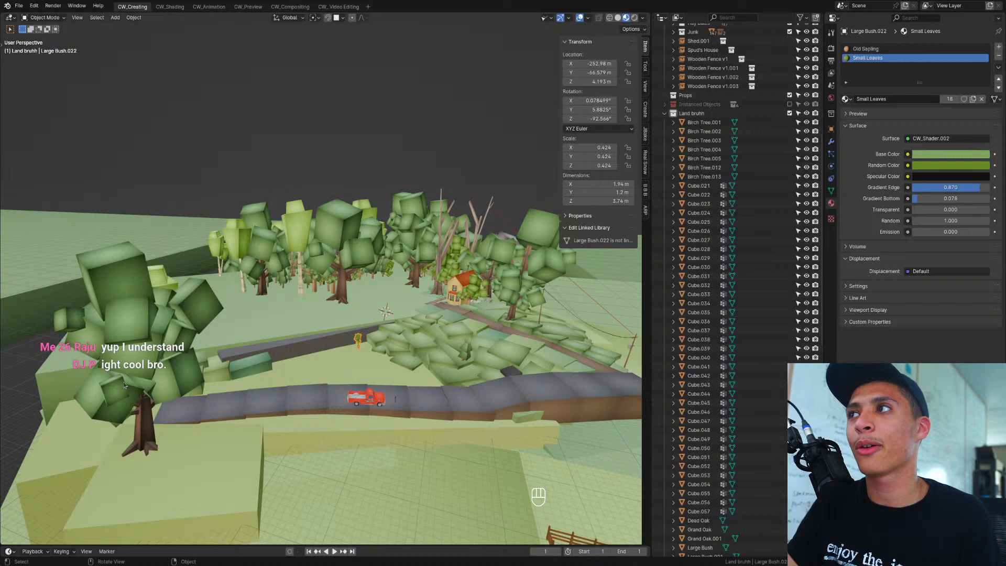
scroll(386, 401, up, 4)
scroll(378, 401, down, 4)
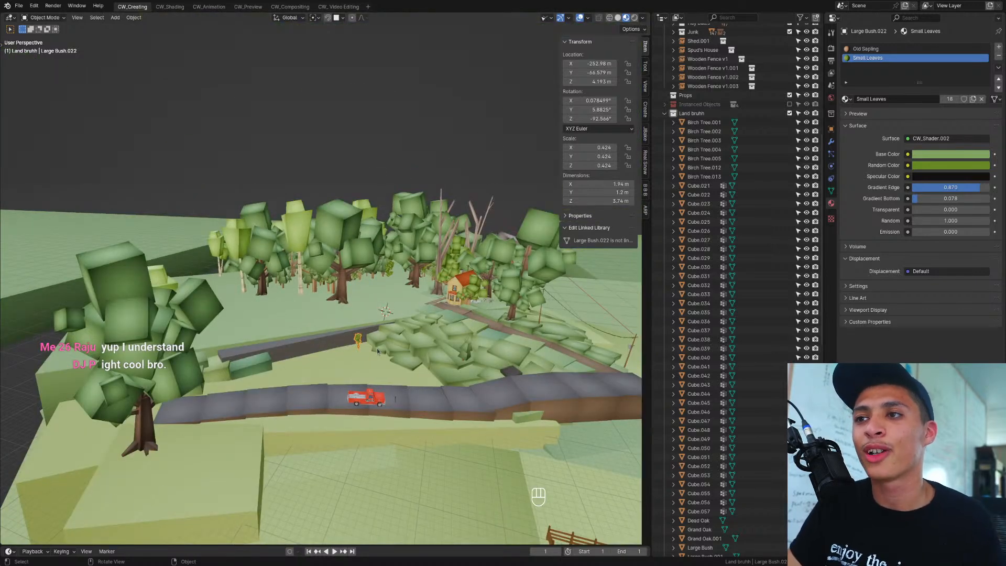
Step: Duplicate the dark green hedge block beside the road and place the copy about 4.8 m along negative X and 6.4 m along Y
click(292, 345)
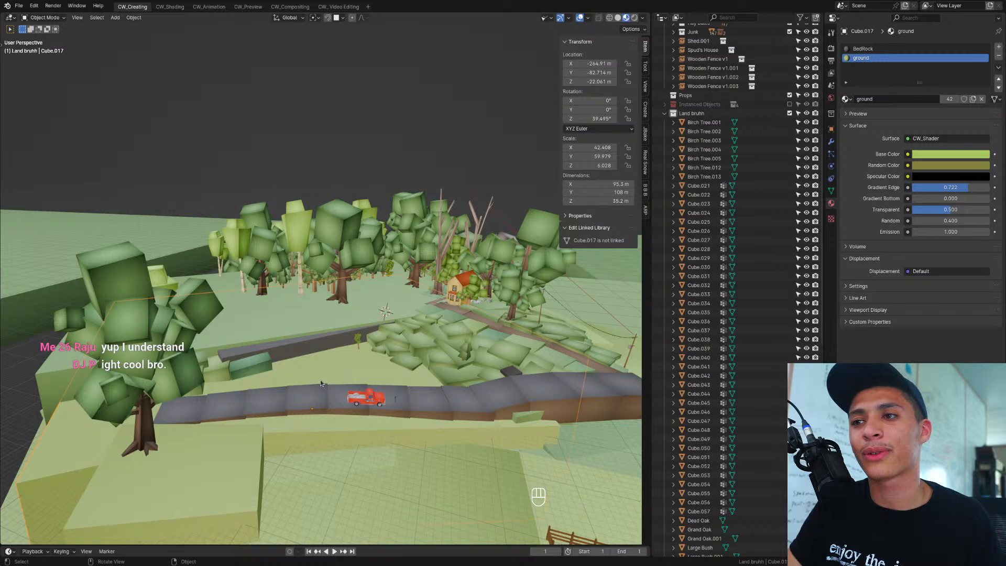
scroll(321, 383, up, 4)
shift+middle_drag(238, 453, 271, 354)
click(248, 349)
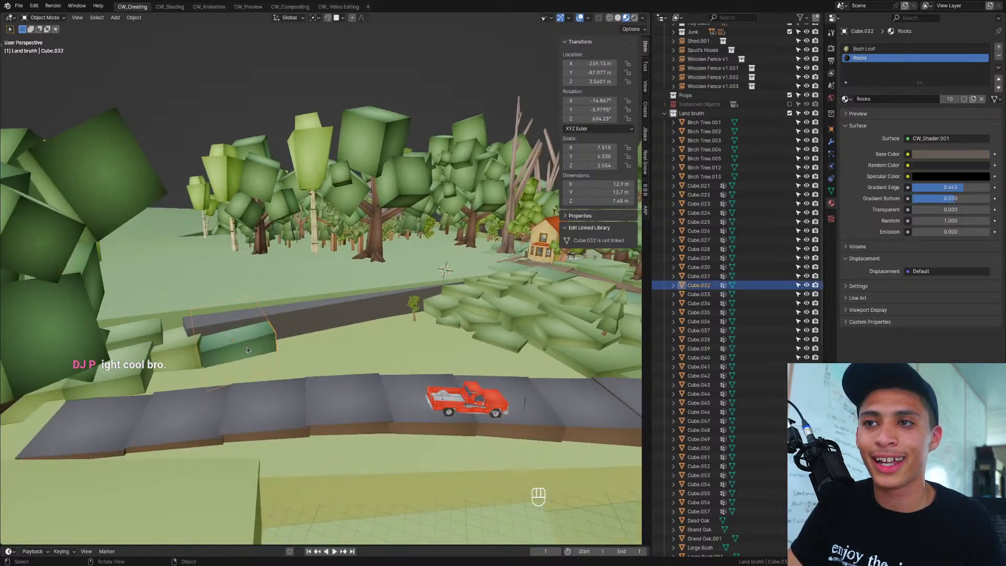
key(shift+d)
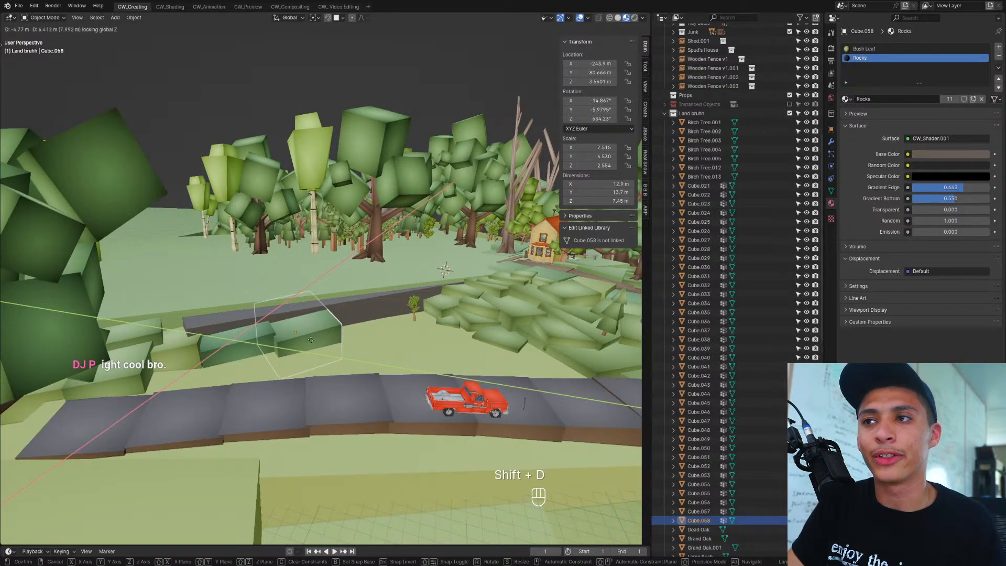
click(322, 330)
middle_drag(322, 330, 355, 369)
key(shift+1)
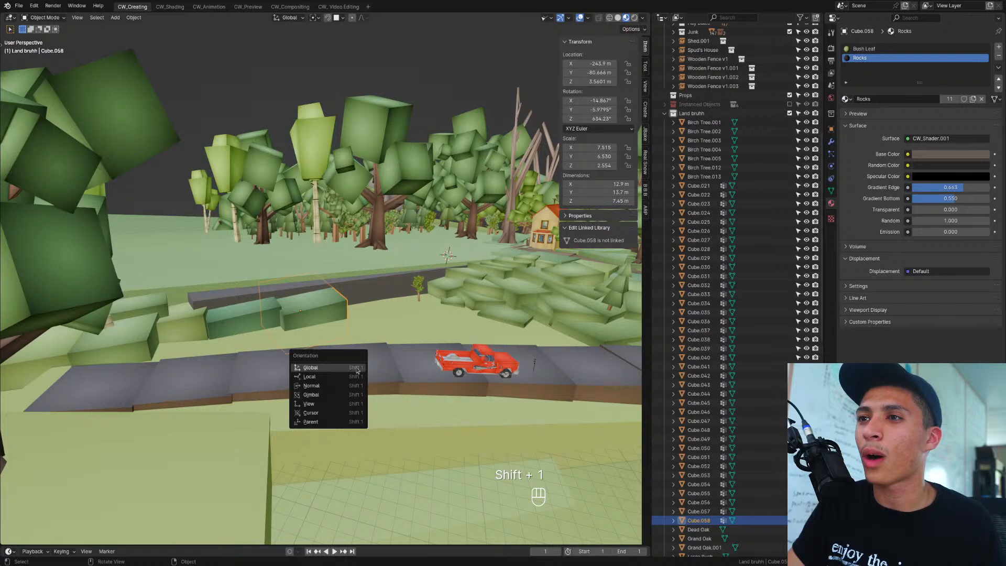
key(Escape)
Step: Fly along the road past the red truck to examine the hedge blocks, the bushes and the house from ground level
key(shift+grave)
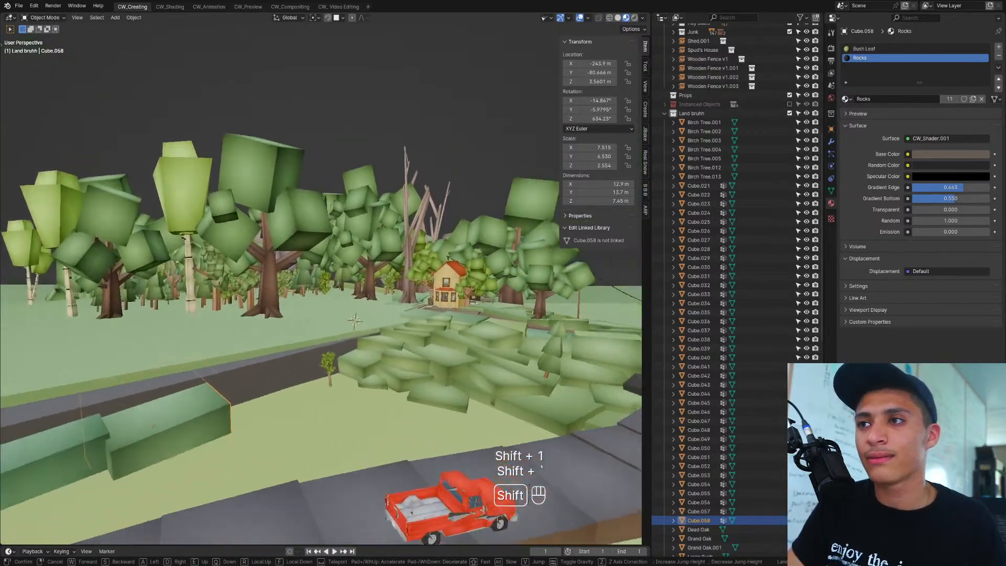
key(s)
key(q)
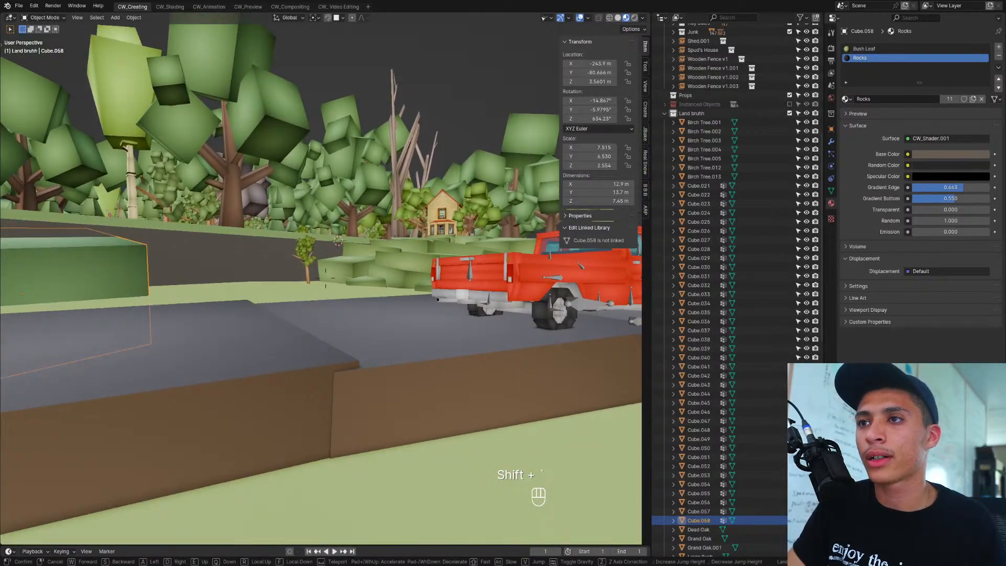
key(shift+w)
key(w)
key(e)
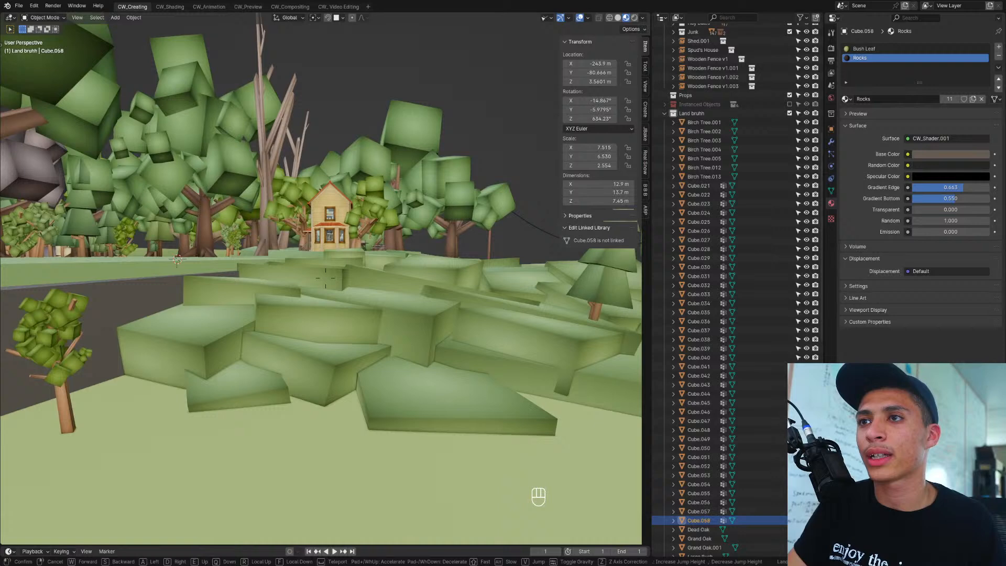
key(shift+s)
key(shift+s)
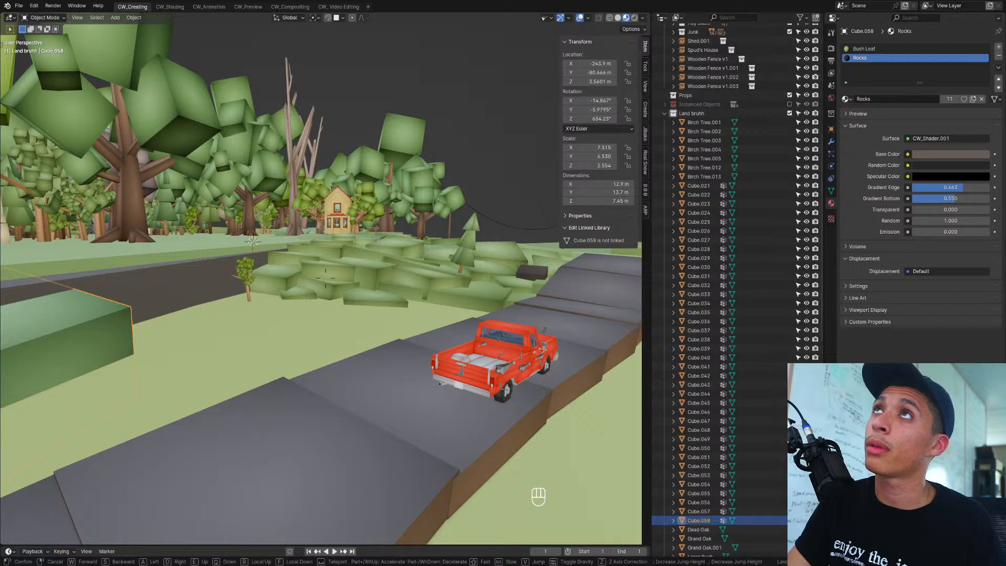
key(a)
key(shift+w)
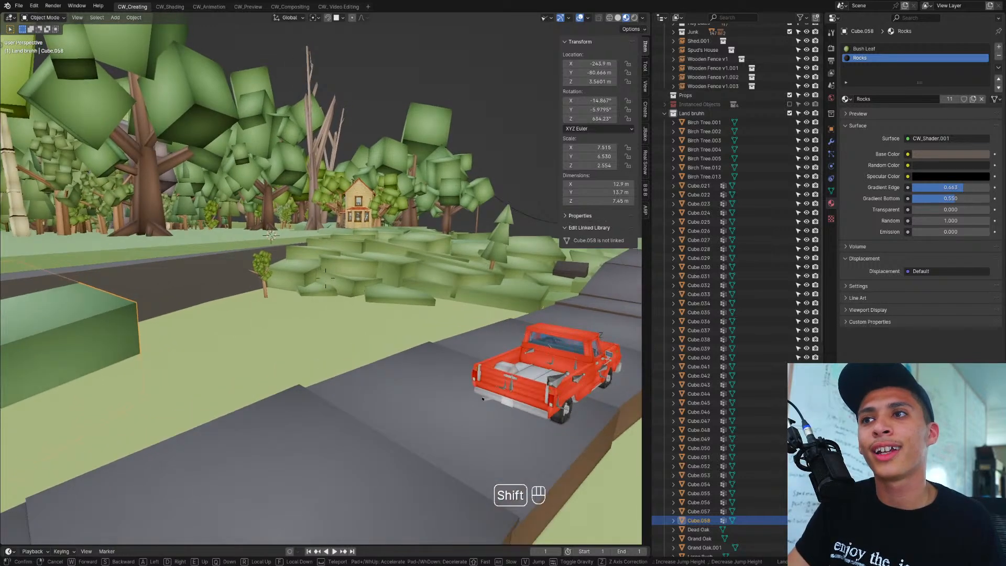
key(a)
key(shift+d)
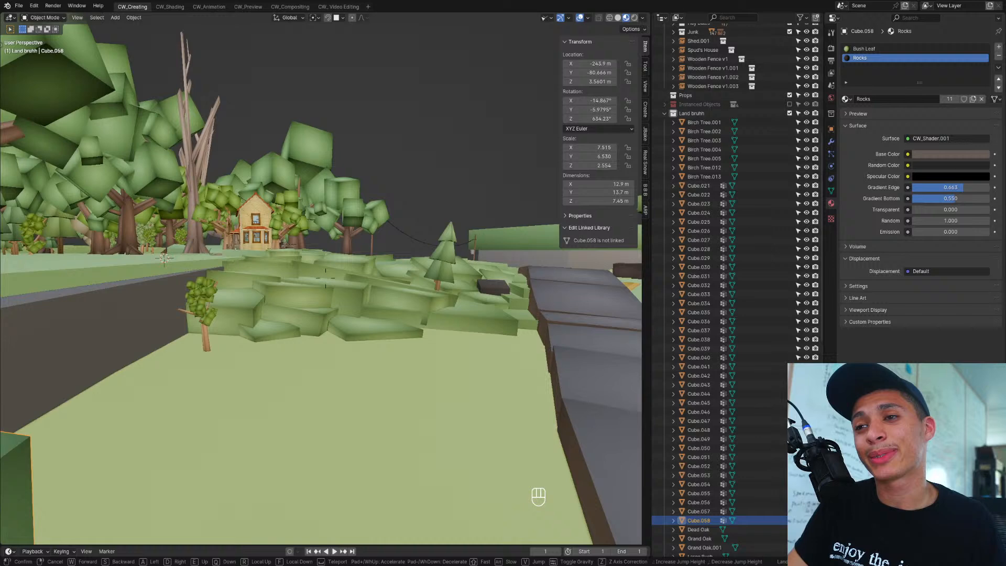
key(shift+s)
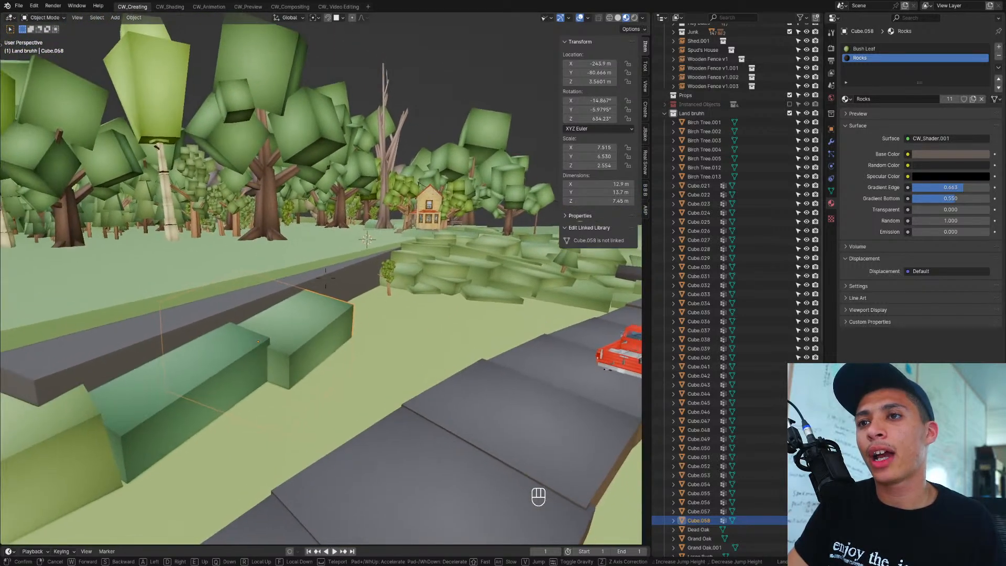
click(292, 350)
middle_drag(294, 351, 232, 400)
Step: Duplicate the new hedge block in front of the row, lower the copy about 1.2 m and tilt it freely
key(KP_Decimal)
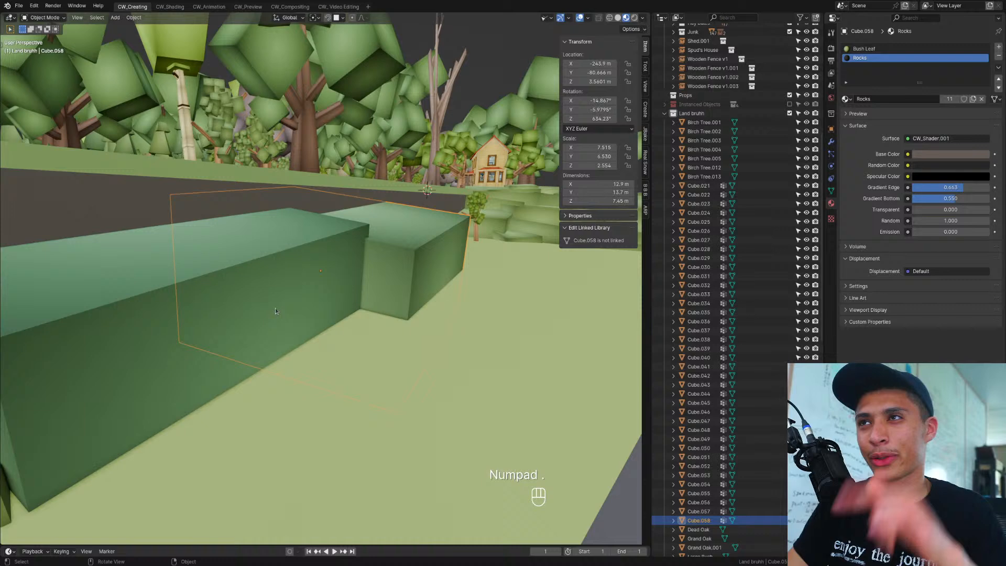
middle_drag(272, 302, 250, 343)
key(shift+d)
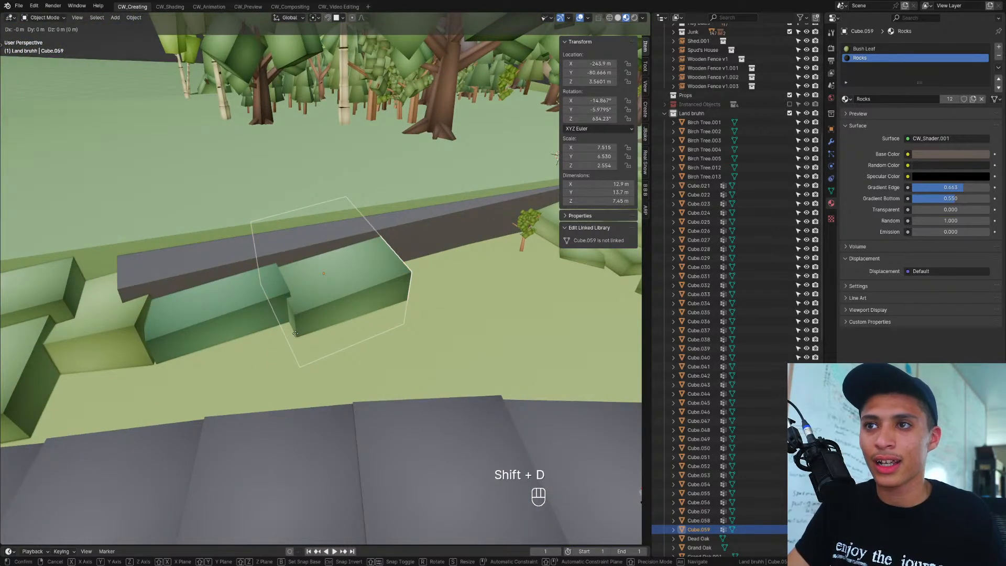
click(205, 363)
key(g)
key(z)
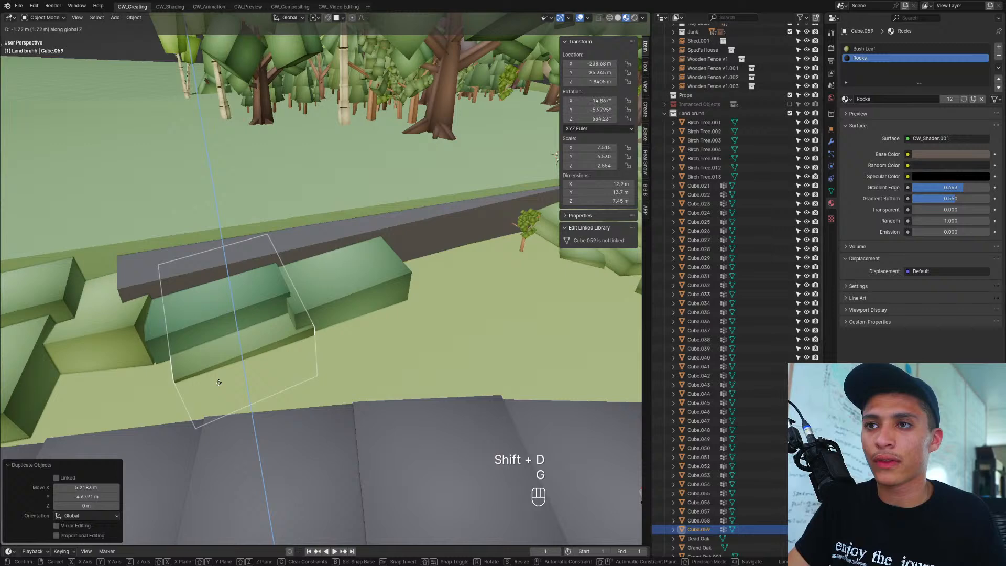
click(213, 377)
key(r)
key(r)
click(223, 375)
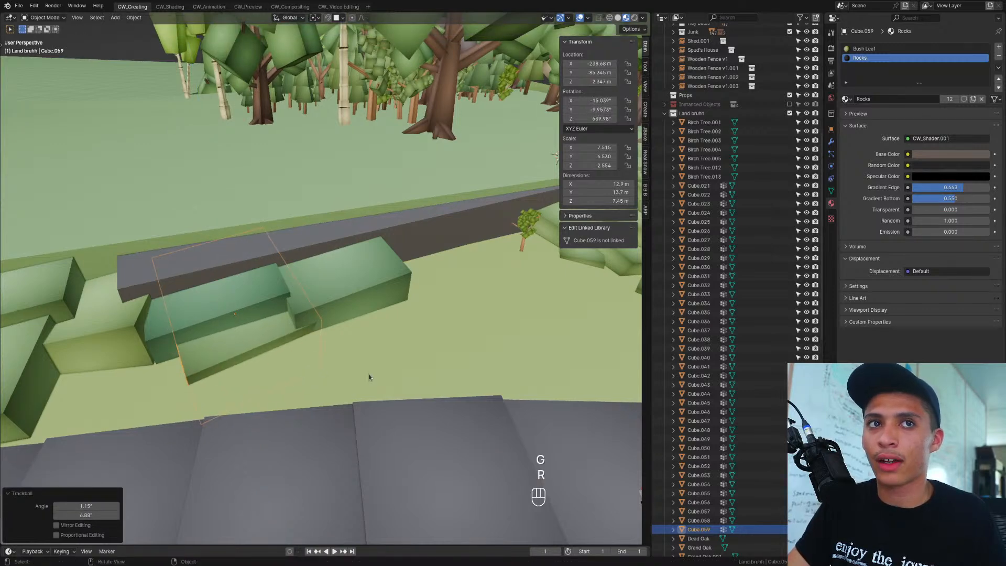
Step: Scale the lowered hedge block to about 0.607, shift it along the row, raise it about 0.66 m and tilt it again
key(s)
click(320, 353)
key(g)
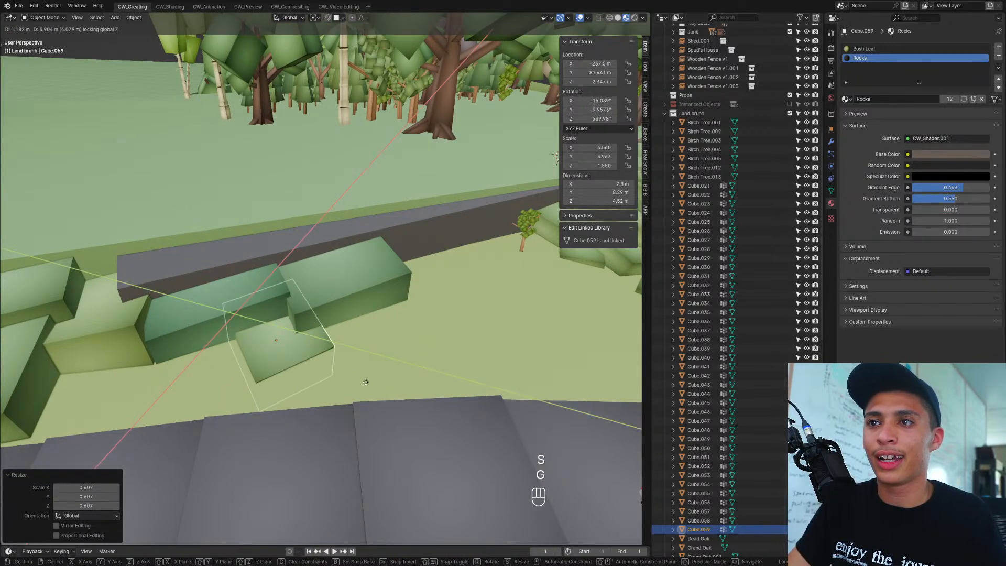
click(369, 384)
key(g)
click(360, 376)
key(r)
key(r)
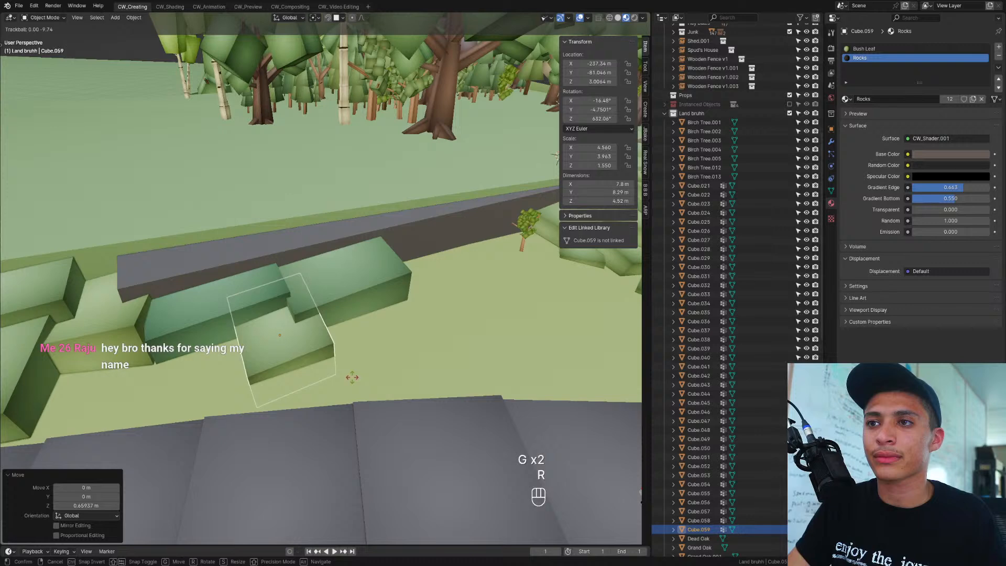
click(354, 376)
Step: Duplicate the small hedge block about 4.8 m in X and -4.9 m in Y, turning the copy about -9.7° and -15.6° around Z
middle_drag(354, 377, 388, 378)
key(shift+d)
click(410, 393)
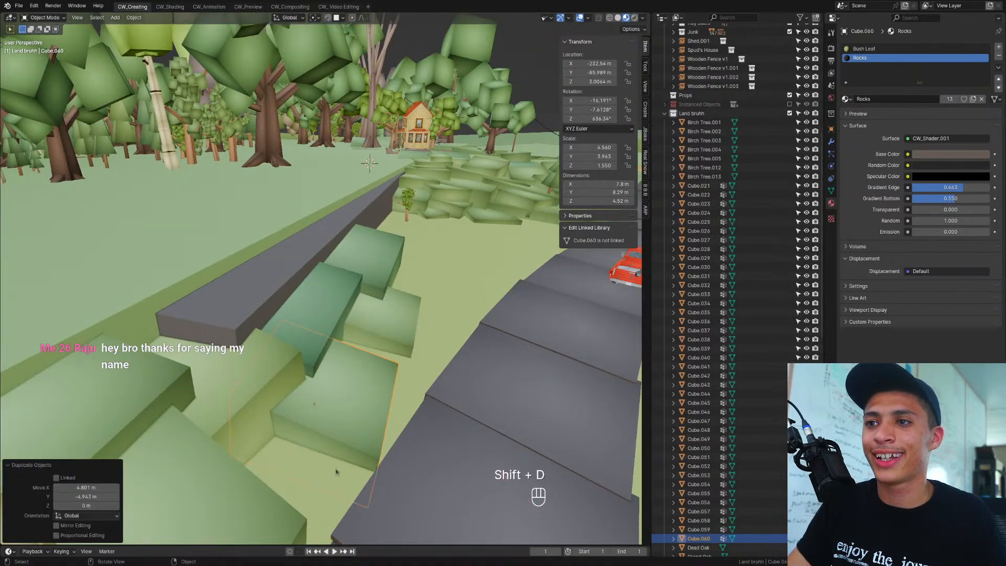
key(r)
click(375, 389)
shift+middle_drag(375, 390, 316, 398)
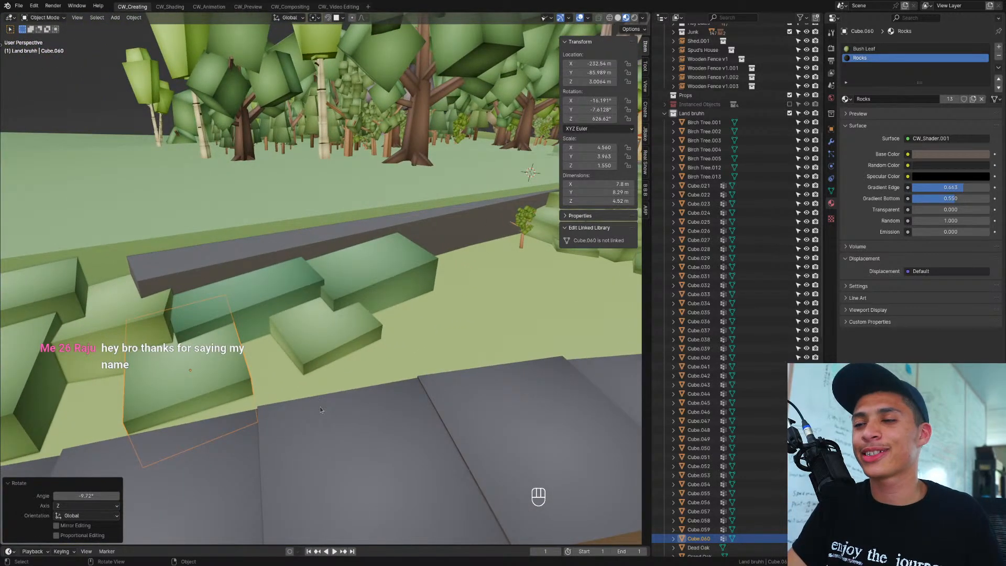
shift+middle_drag(251, 390, 350, 337)
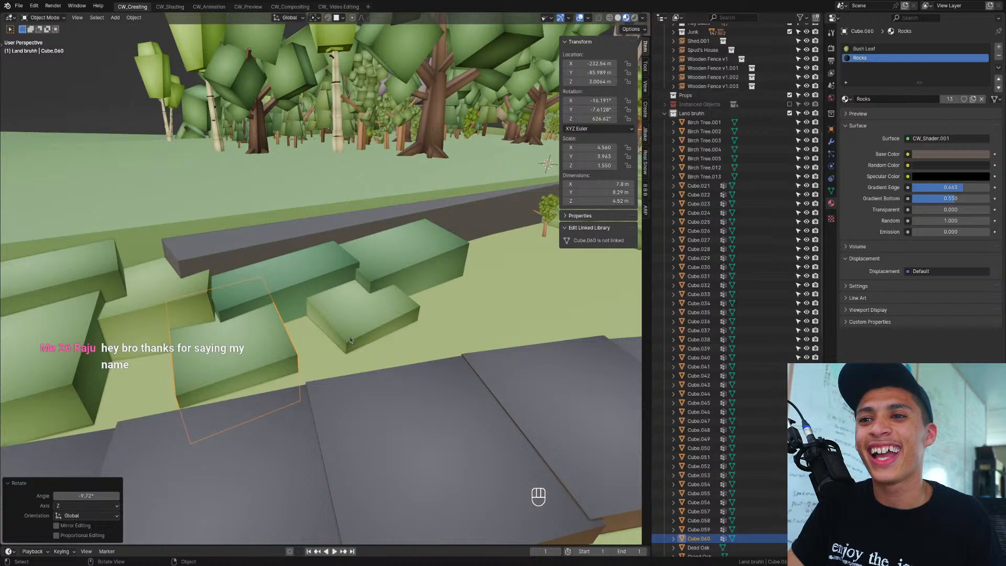
key(r)
click(349, 370)
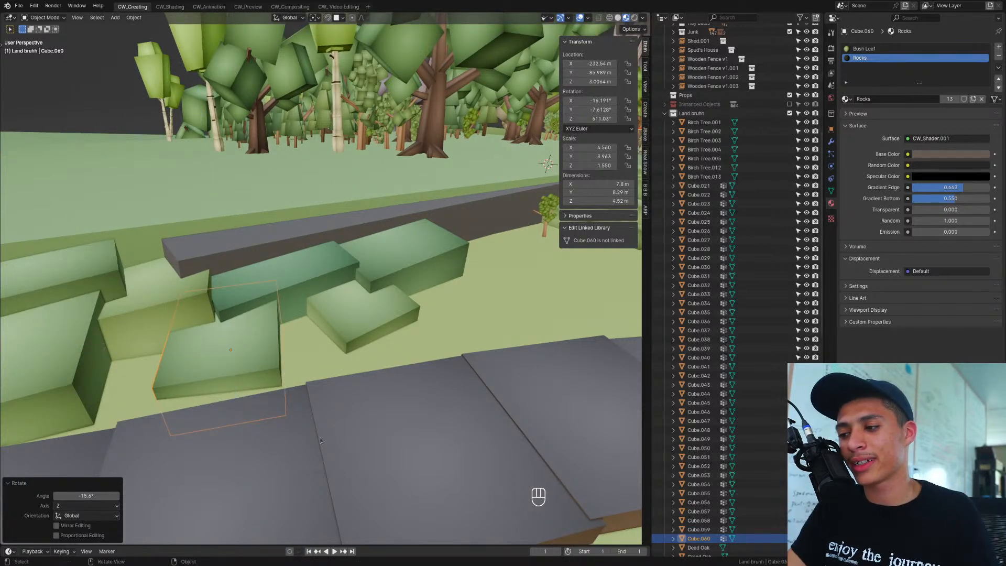
Step: Duplicate the small block beside the road's edge, rotate the copy about 23.9° around Z and raise it about 1.33 m
middle_drag(322, 449, 307, 379)
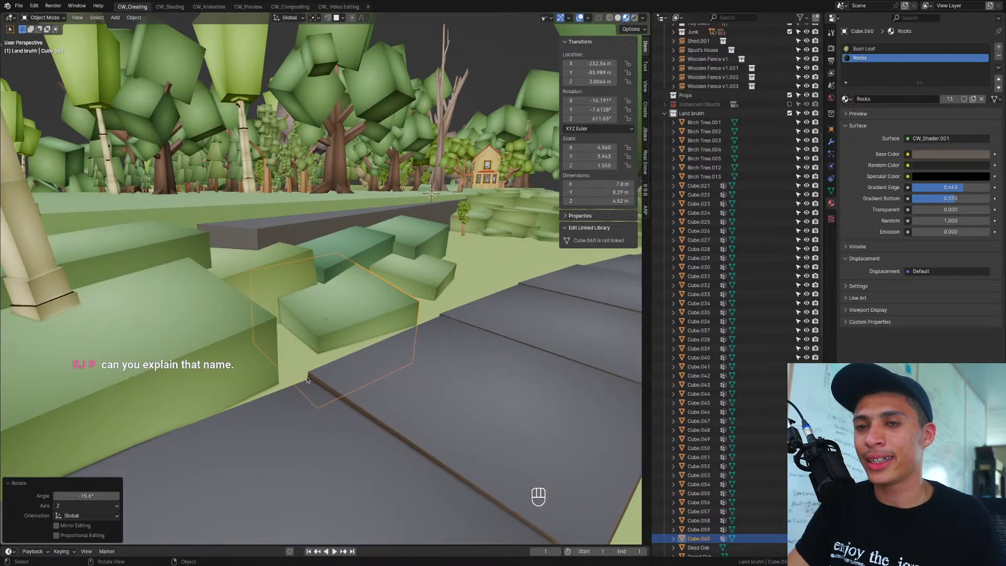
key(shift+d)
click(382, 373)
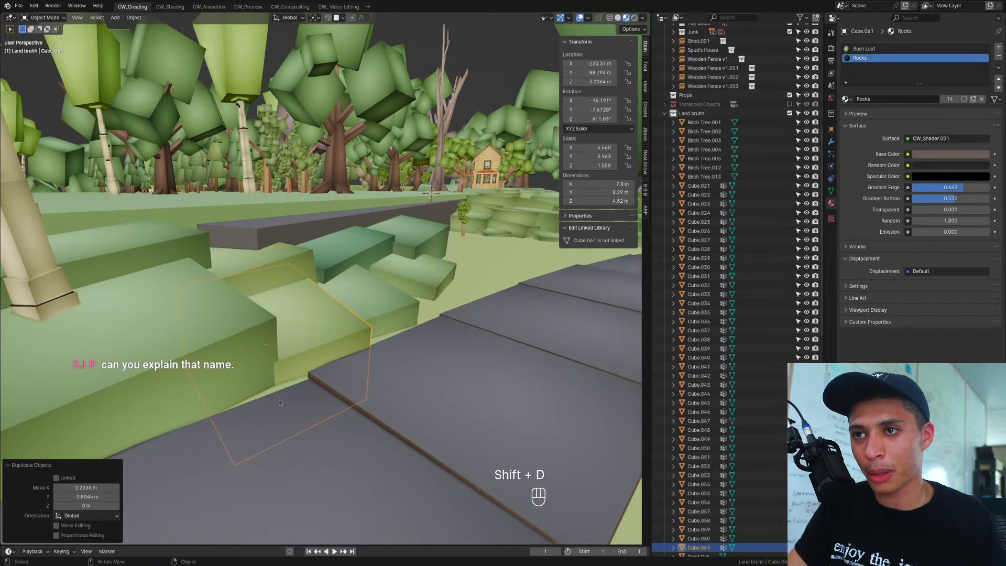
key(r)
click(385, 328)
key(g)
key(z)
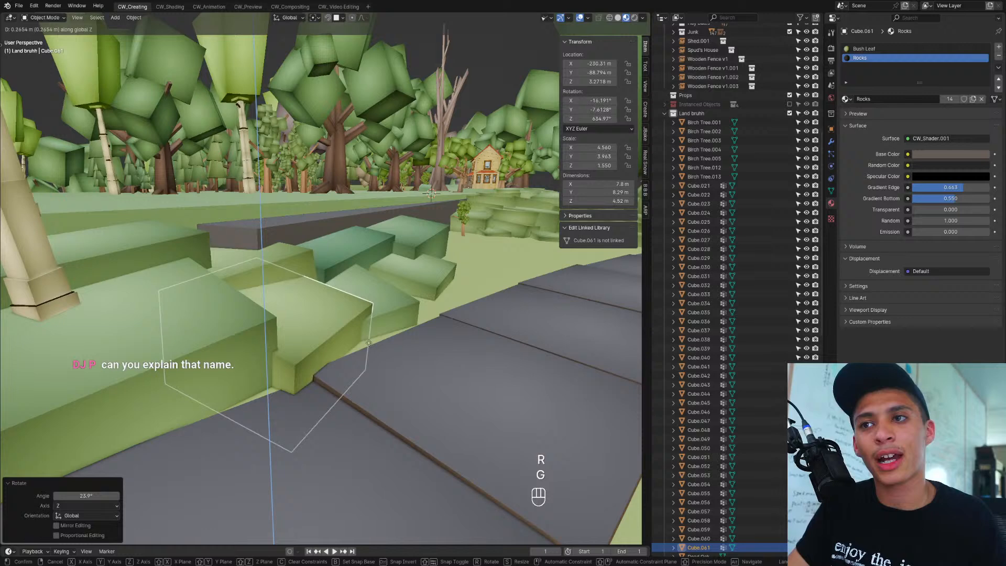
click(362, 319)
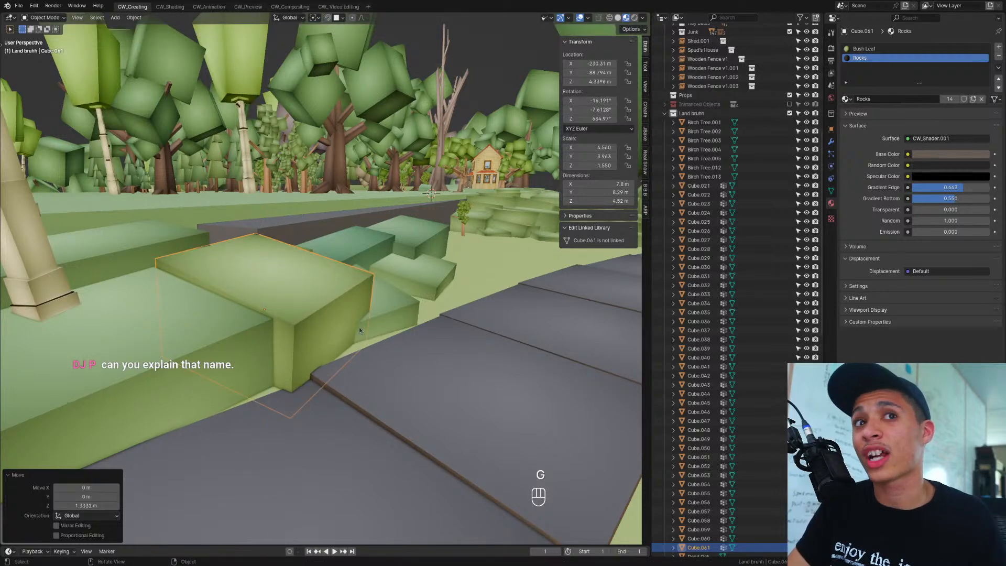
Step: Place a copy of the raised block at the hedge's far end near the small tree, rotated about 7.5° and lowered about 0.95 m
middle_drag(346, 380, 254, 456)
key(KP_7)
scroll(335, 377, up, 4)
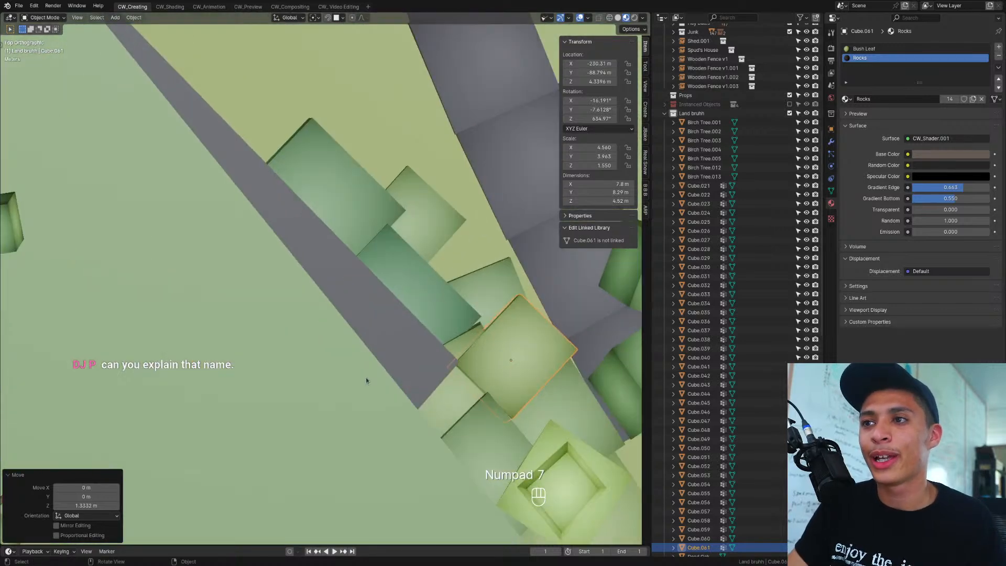
key(shift+d)
key(shift+z)
click(248, 98)
middle_drag(248, 98, 318, 361)
key(r)
key(z)
click(332, 354)
key(g)
key(z)
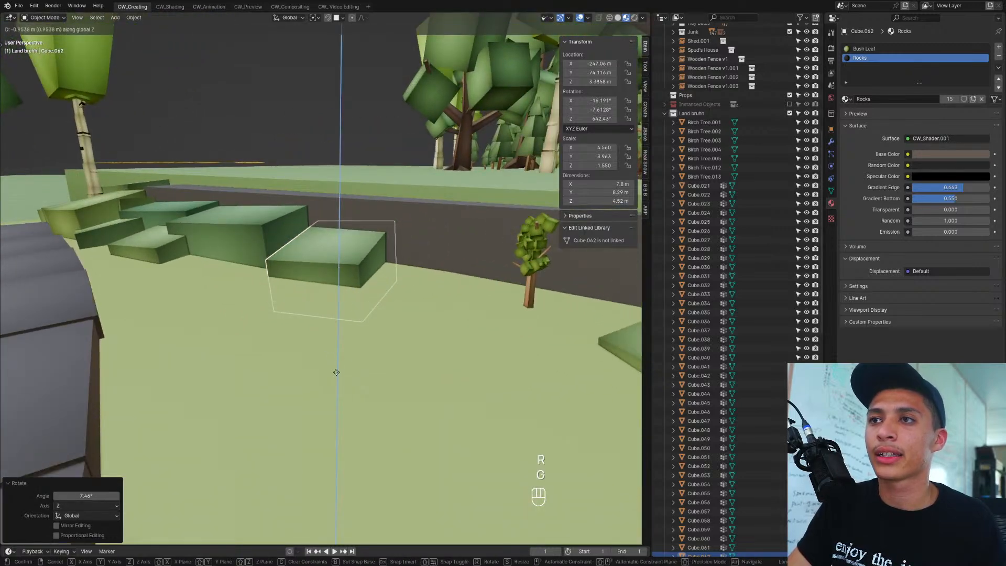
click(329, 355)
key(g)
key(shift+z)
click(324, 352)
Step: Inspect the extended hedge row along the road and the surrounding landscape from several angles and from farther away
middle_drag(323, 352, 403, 338)
shift+middle_drag(403, 338, 356, 385)
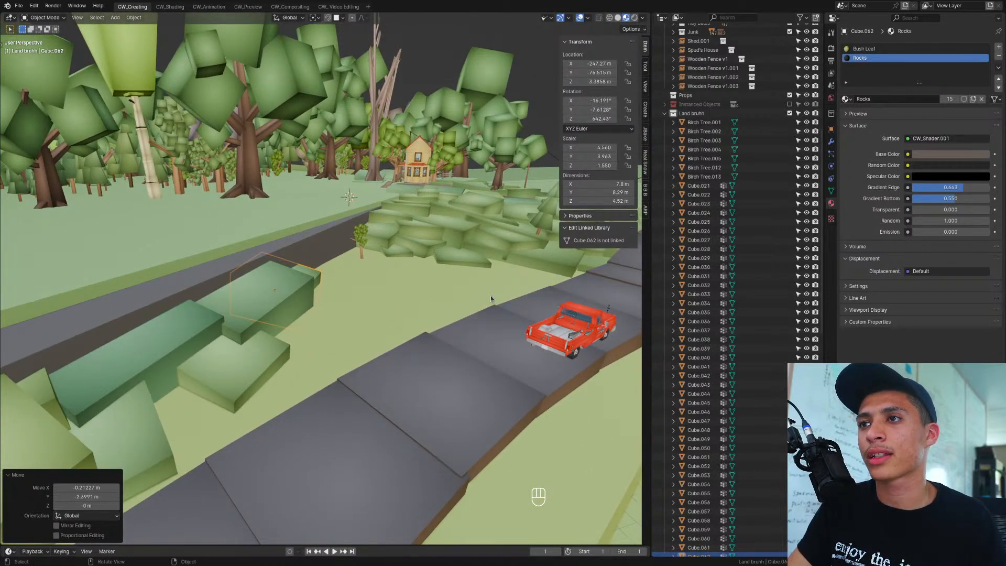
middle_drag(388, 368, 312, 385)
click(319, 370)
scroll(319, 371, down, 3)
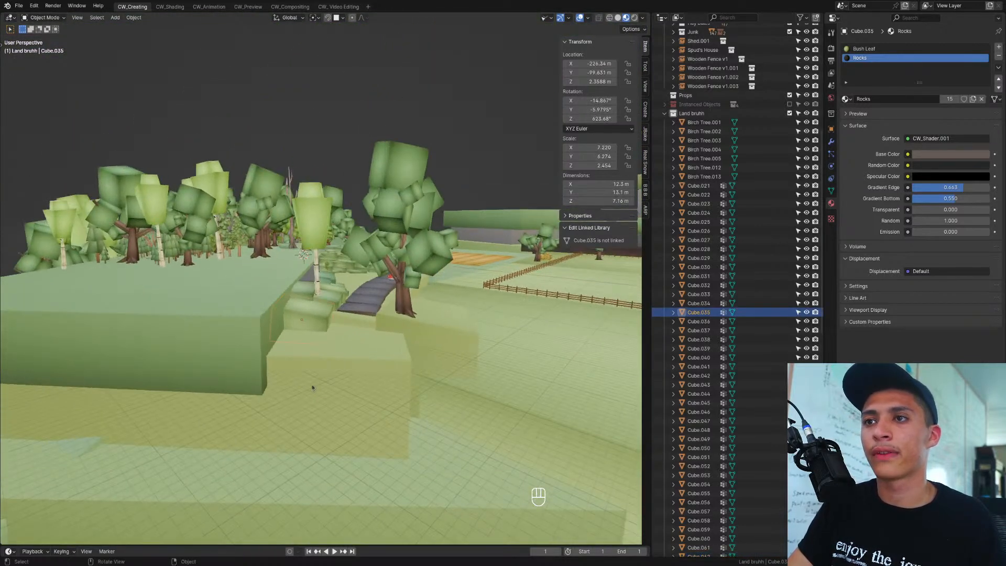
scroll(309, 339, down, 6)
middle_drag(311, 341, 461, 350)
scroll(419, 367, down, 4)
middle_drag(461, 350, 485, 316)
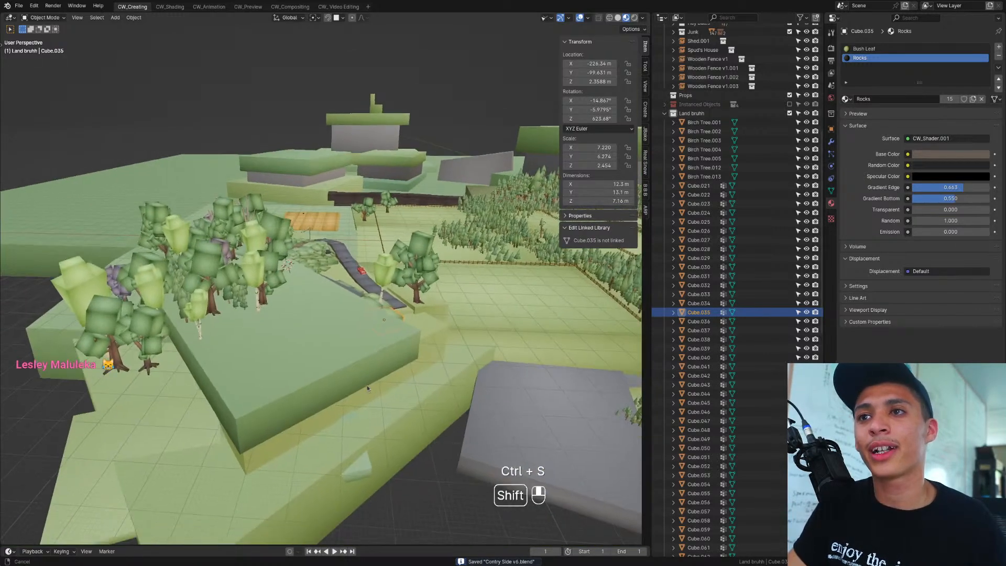
Step: Select the green oak at the edge of the forest and save the scene file
click(265, 306)
middle_drag(294, 359, 276, 391)
shift+middle_drag(272, 343, 295, 372)
key(ctrl+s)
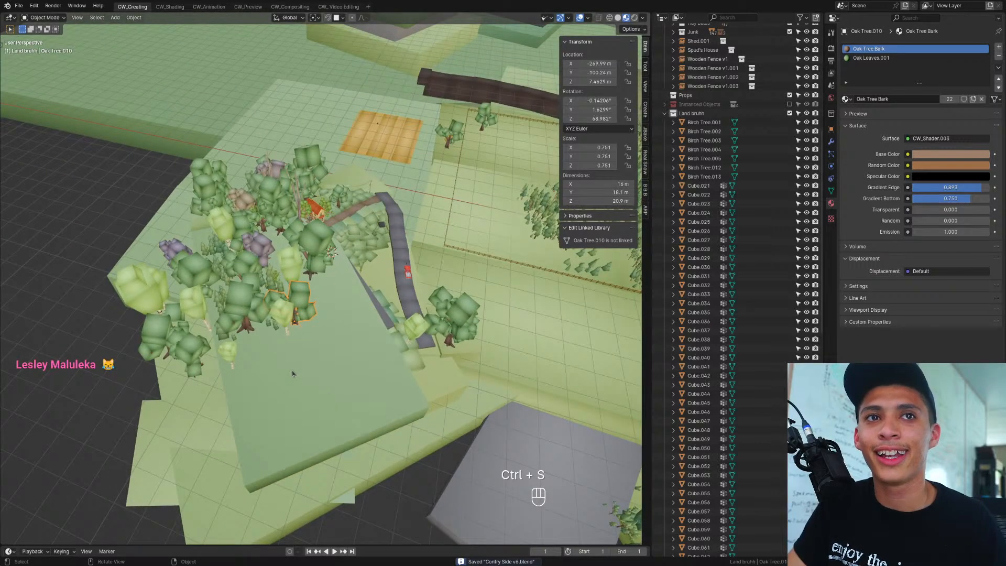
Step: Duplicate the oak onto the open grass about 17.3 m in X and -4.1 m in Y, rotating the copy about 38.4° around Z
key(KP_7)
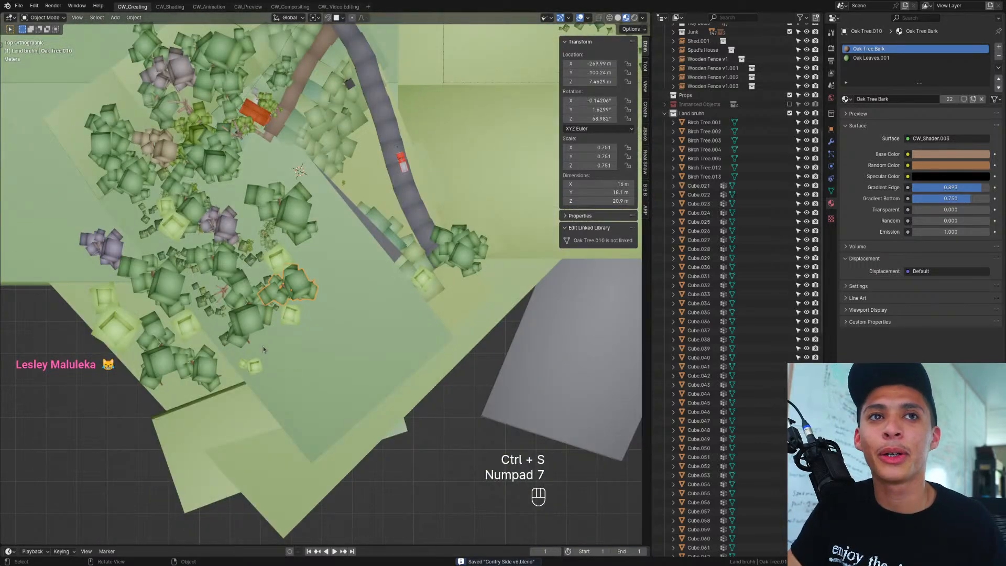
scroll(345, 333, up, 4)
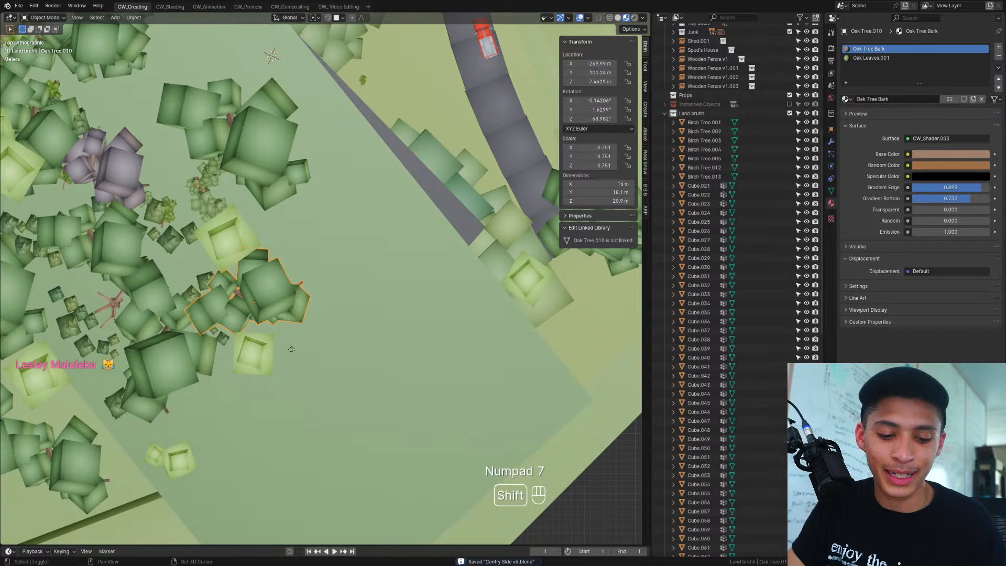
key(shift+d)
click(407, 372)
key(r)
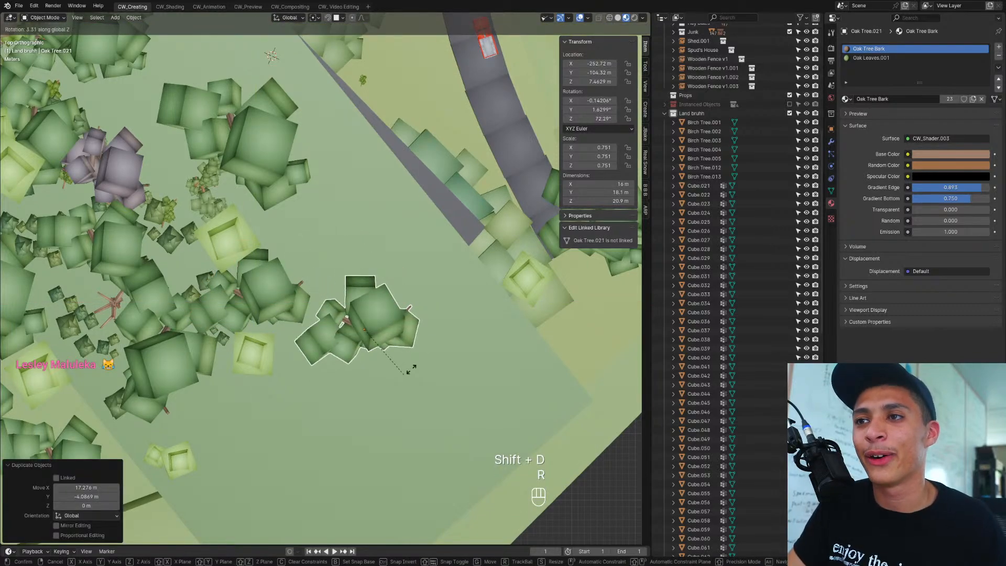
click(428, 345)
middle_drag(426, 379, 444, 304)
shift+middle_drag(434, 356, 410, 299)
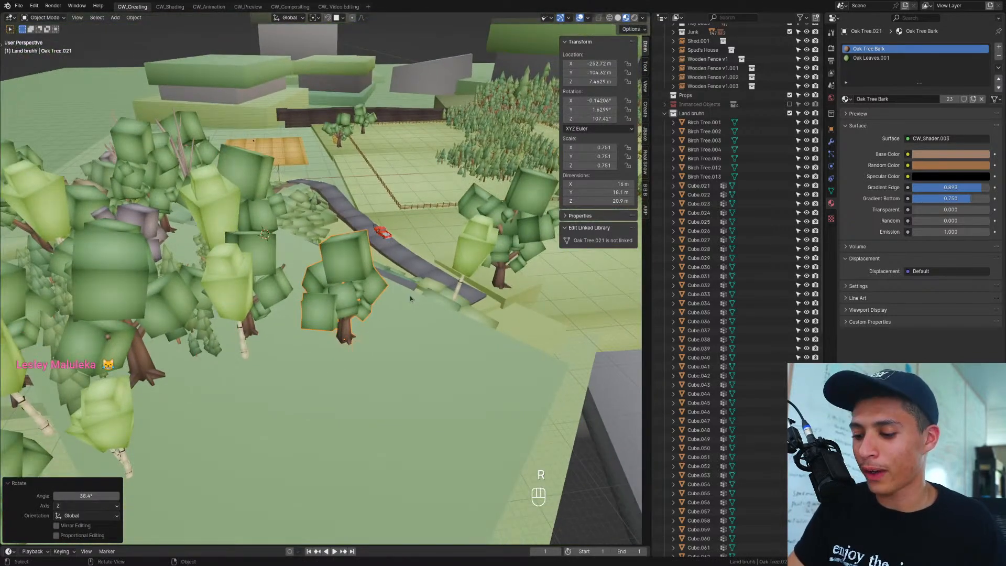
Step: Rotate the newly placed oak copy about 36.6° further around Z and raise it about 0.1 m on the open grass
key(KP_Decimal)
scroll(309, 356, down, 4)
mouse_move(354, 406)
middle_down()
mouse_move(339, 417)
mouse_move(342, 396)
middle_up()
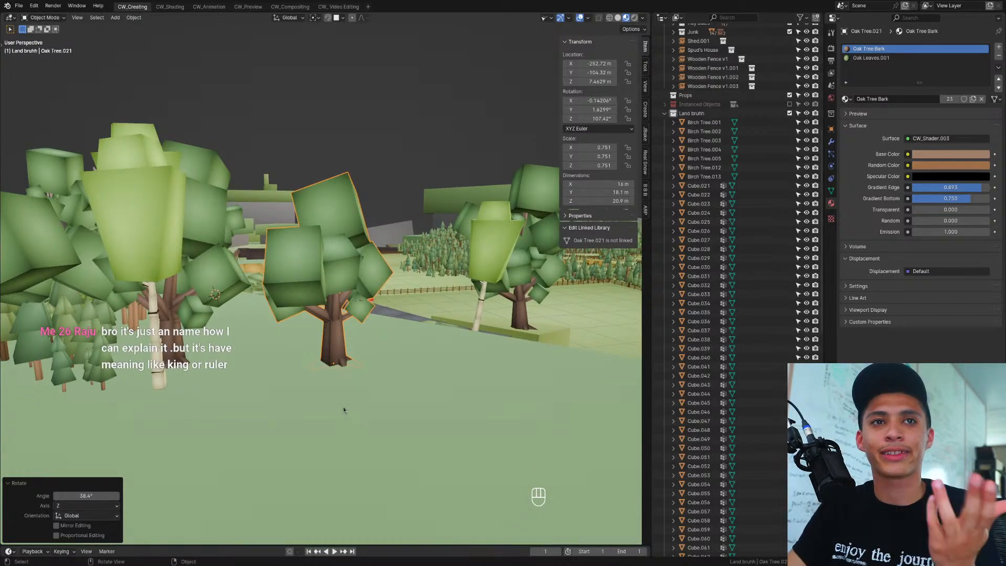
scroll(344, 424, up, 4)
shift+middle_drag(346, 422, 340, 409)
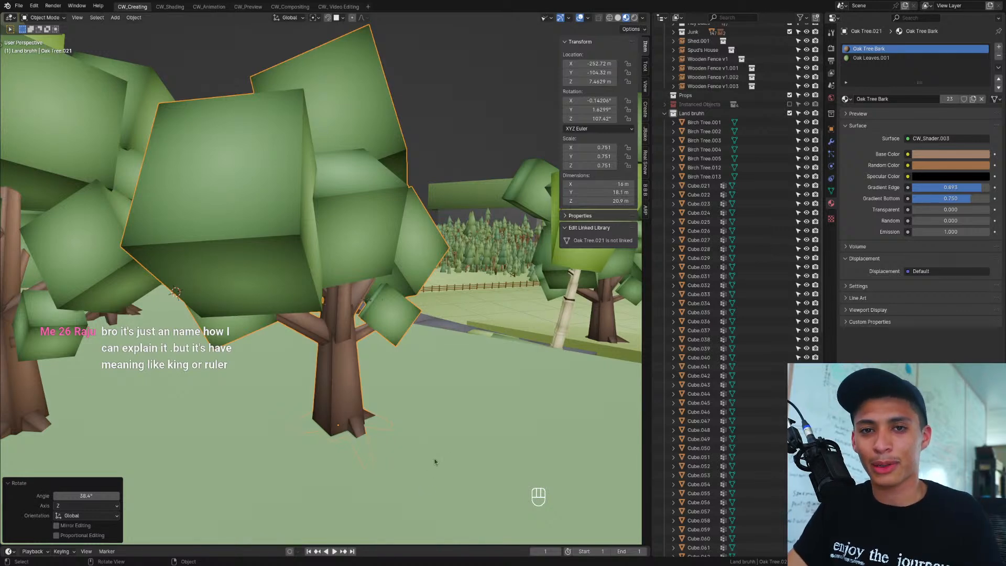
key(r)
click(410, 394)
key(g)
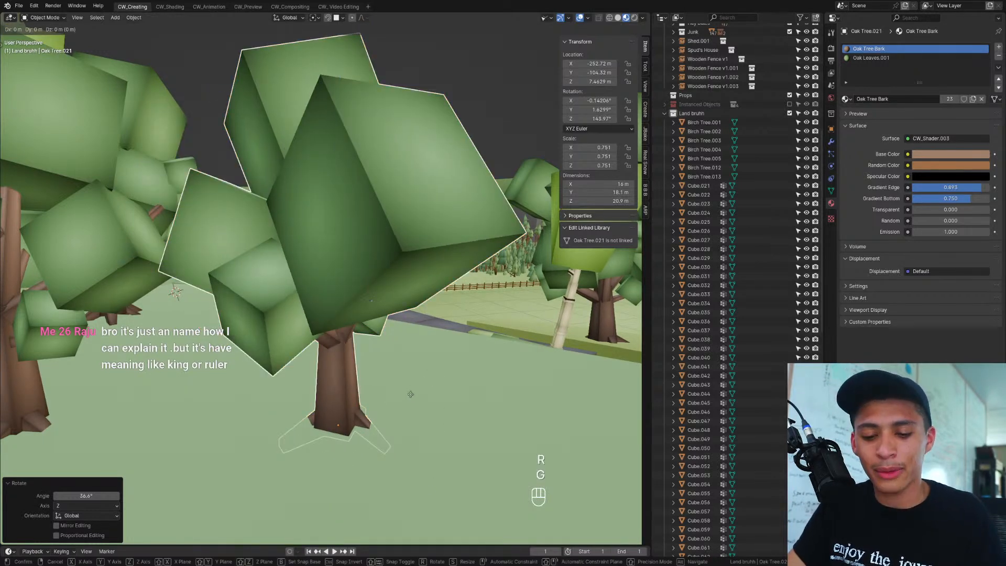
key(z)
click(400, 379)
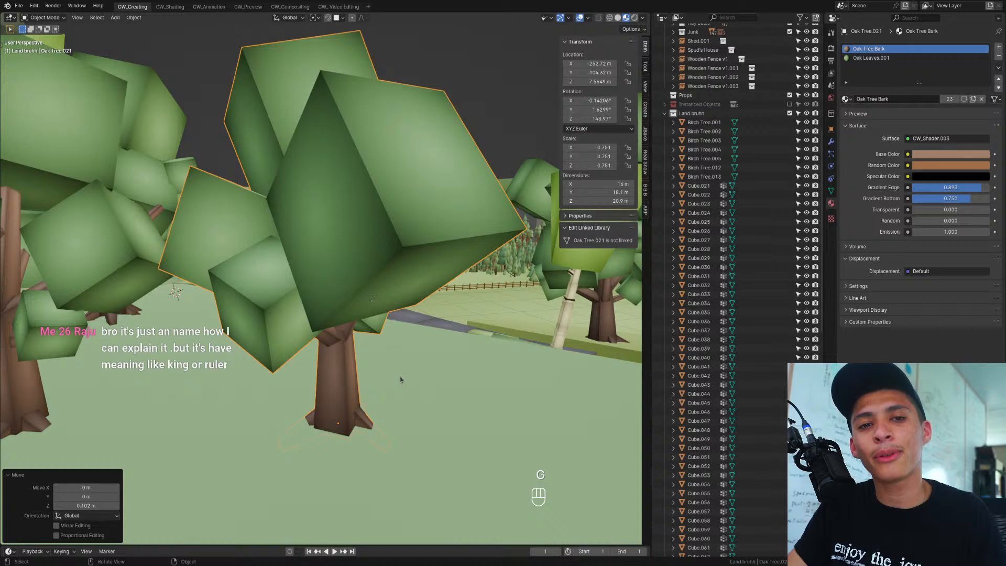
Step: Duplicate the birch at the forest edge to beside the new oak, about 10.5 m in X and 11.1 m in Y
scroll(400, 377, down, 4)
middle_drag(341, 355, 359, 386)
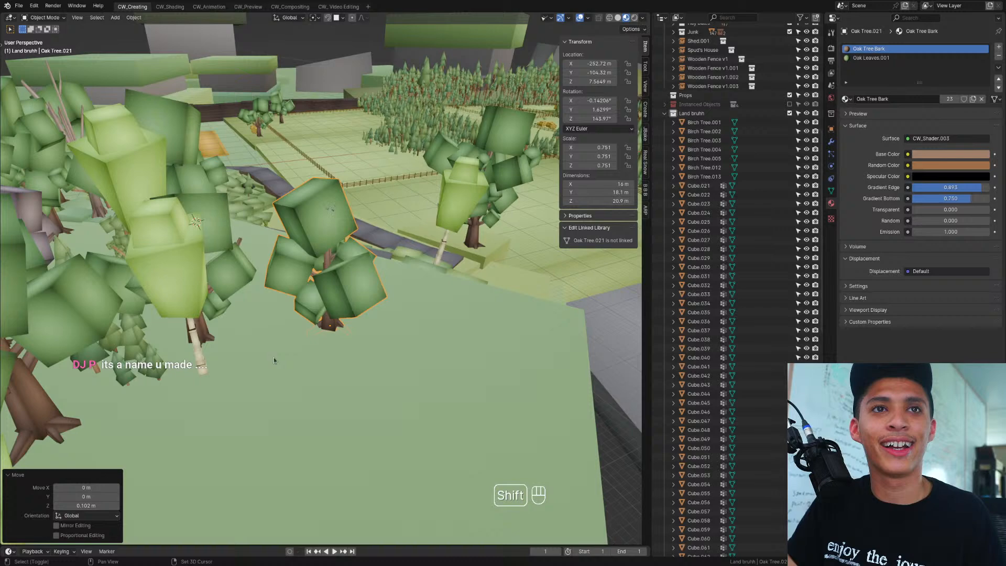
shift+middle_drag(274, 358, 168, 410)
key(KP_7)
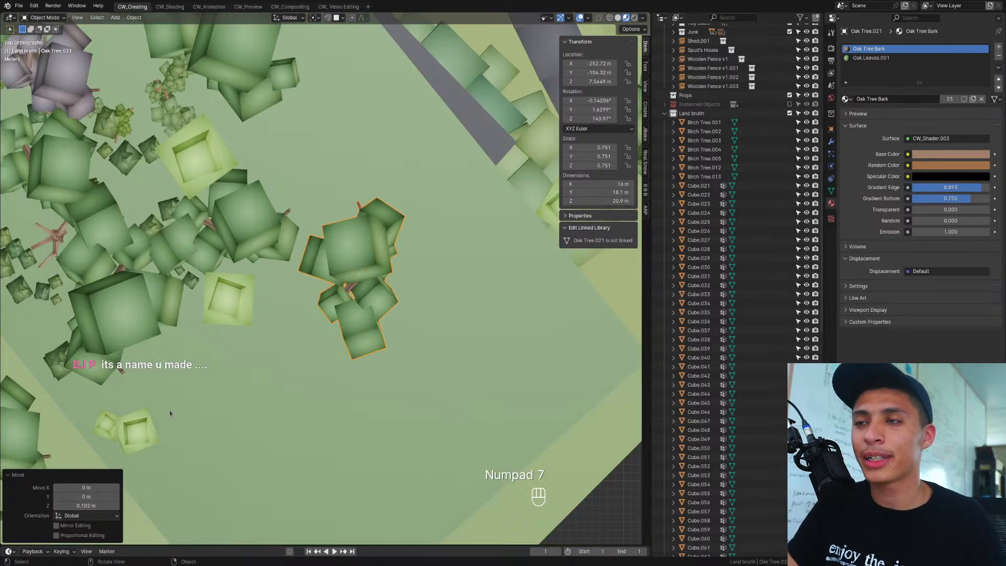
click(221, 303)
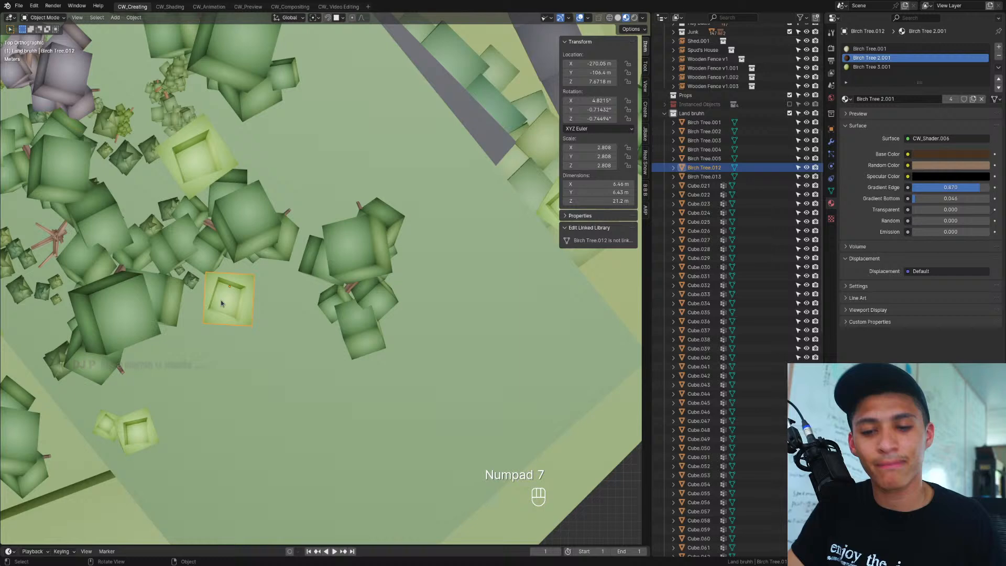
key(shift+d)
click(304, 211)
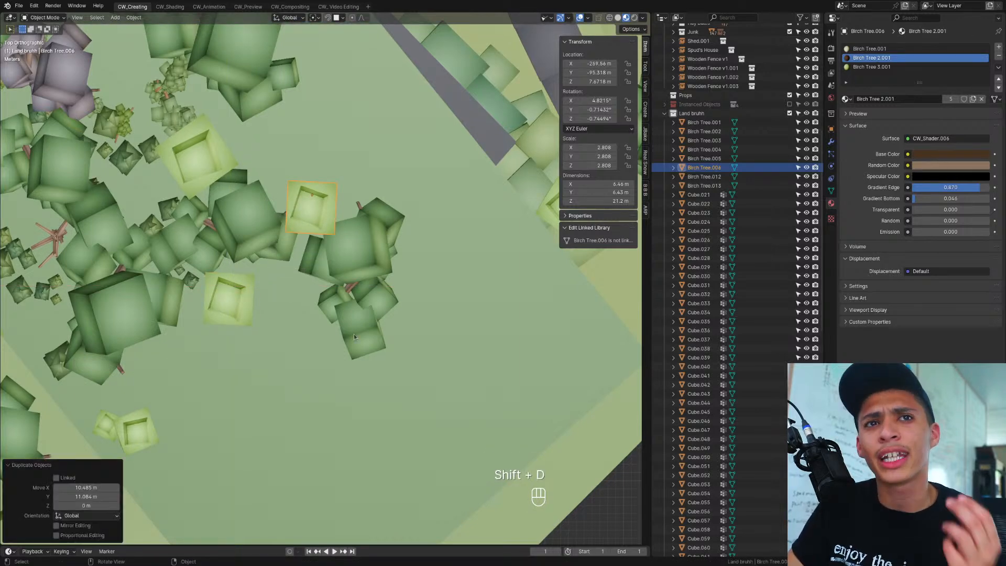
Step: Lower the birch copy about 1.93 m into the grass and tilt it freely by about 13.2° and 11.5°
middle_drag(430, 352, 312, 262)
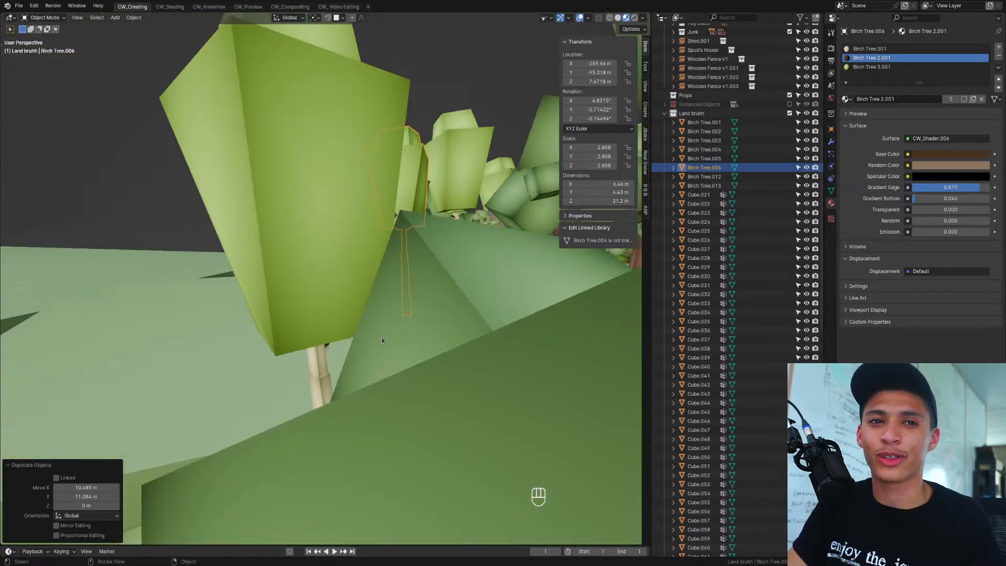
middle_drag(381, 340, 460, 332)
key(g)
key(z)
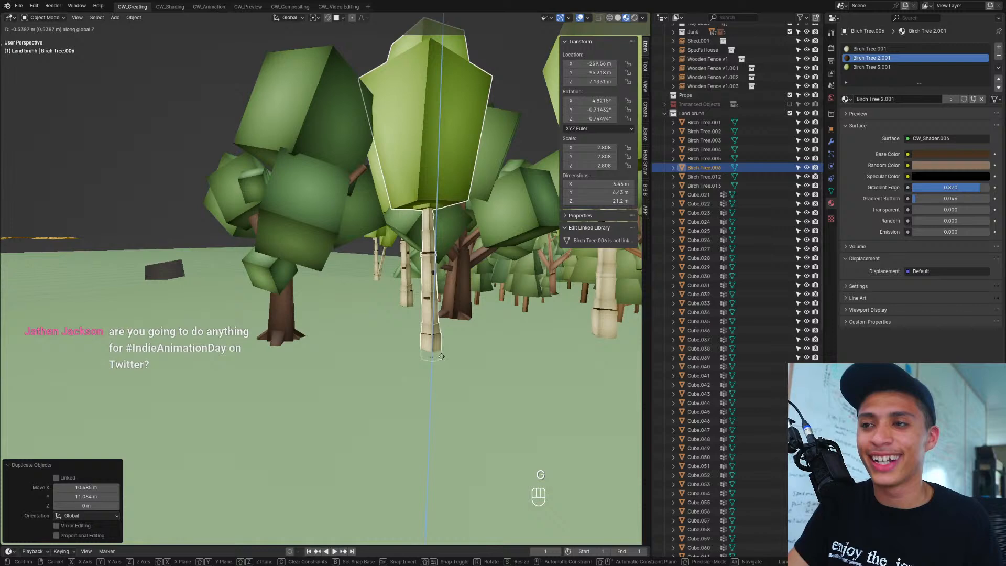
click(427, 359)
key(r)
key(r)
click(431, 340)
Step: Shrink the birch copy to a scale of about 1.766, tilt it about -4.58° and -17.2°, adjust its height, and save the scene
key(s)
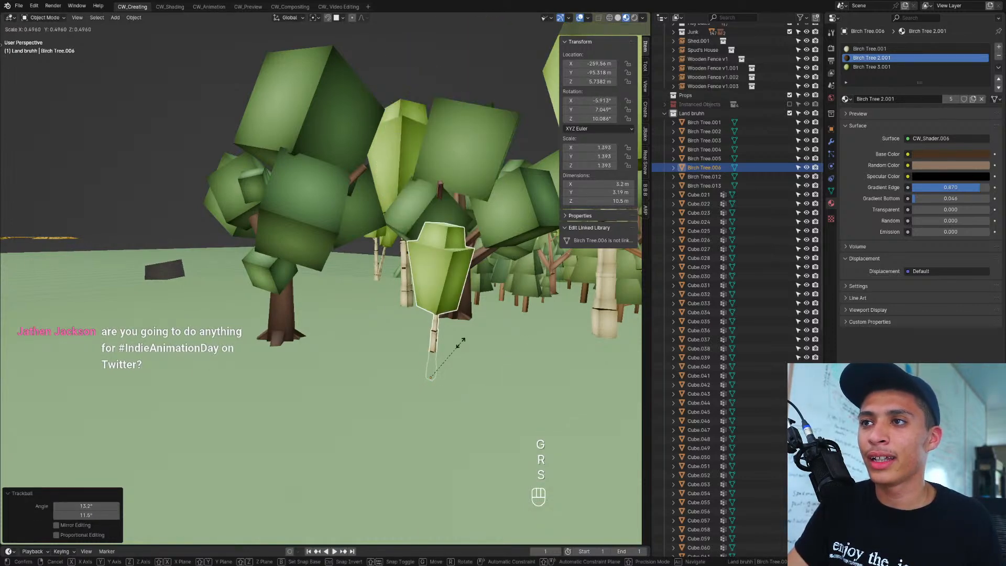
click(476, 341)
key(r)
key(r)
click(482, 343)
key(g)
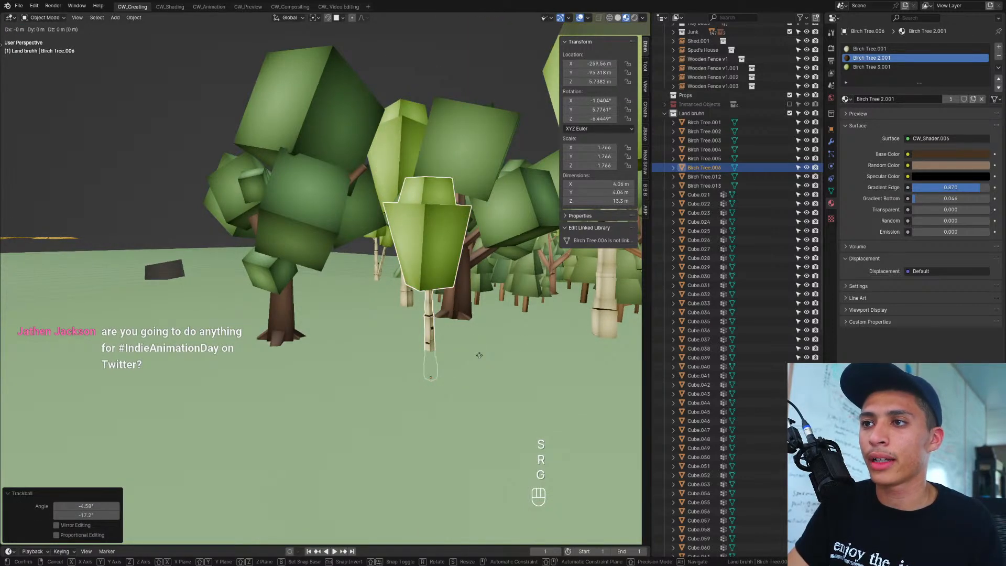
key(z)
click(472, 335)
middle_drag(473, 336, 337, 426)
key(ctrl+s)
Step: Duplicate the oak, large birch and purple maple at the forest's outer edge about 42.1 m in X and -42.6 m in Y
click(336, 423)
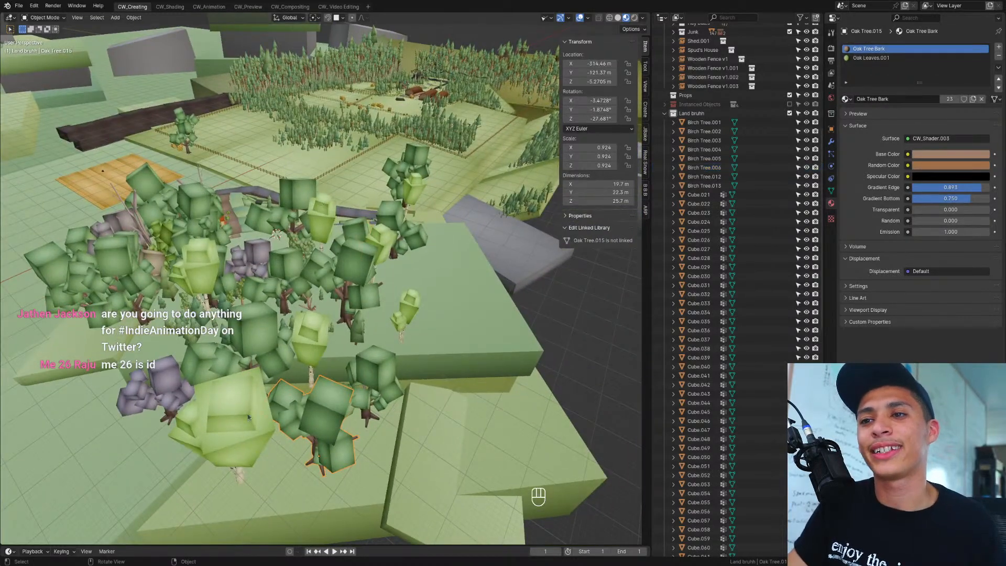
shift+click(155, 391)
key(shift+d)
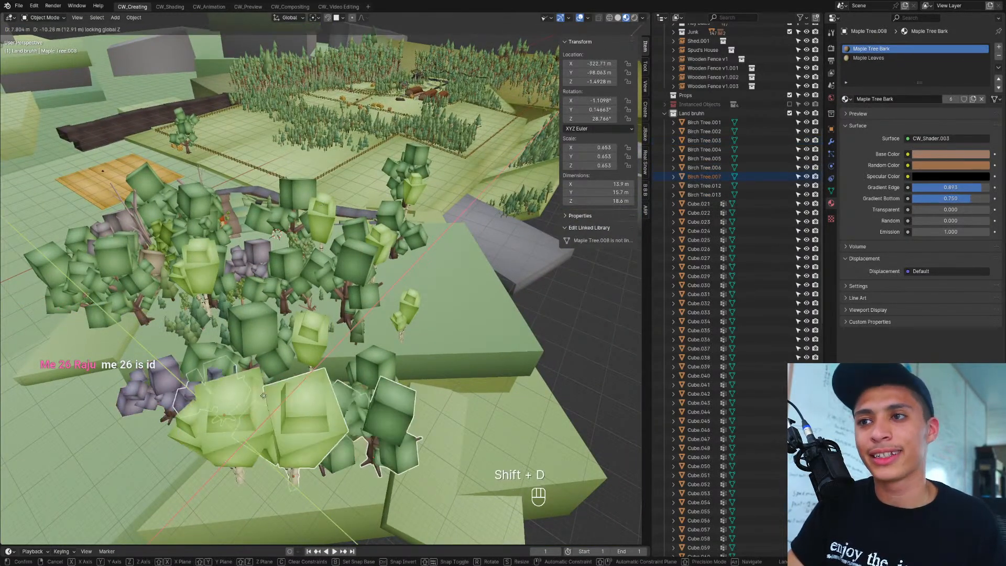
click(430, 400)
scroll(429, 399, down, 3)
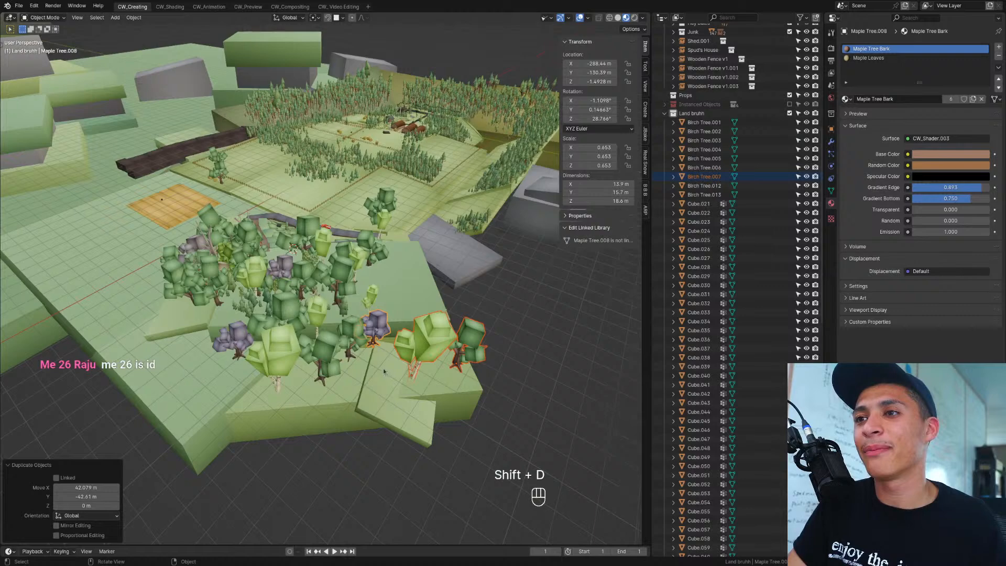
Step: Shift the copied tree group horizontally by about 4 m in X and 13 m in Y overall, along the terrace edge
middle_drag(423, 388, 369, 375)
key(g)
key(shift+z)
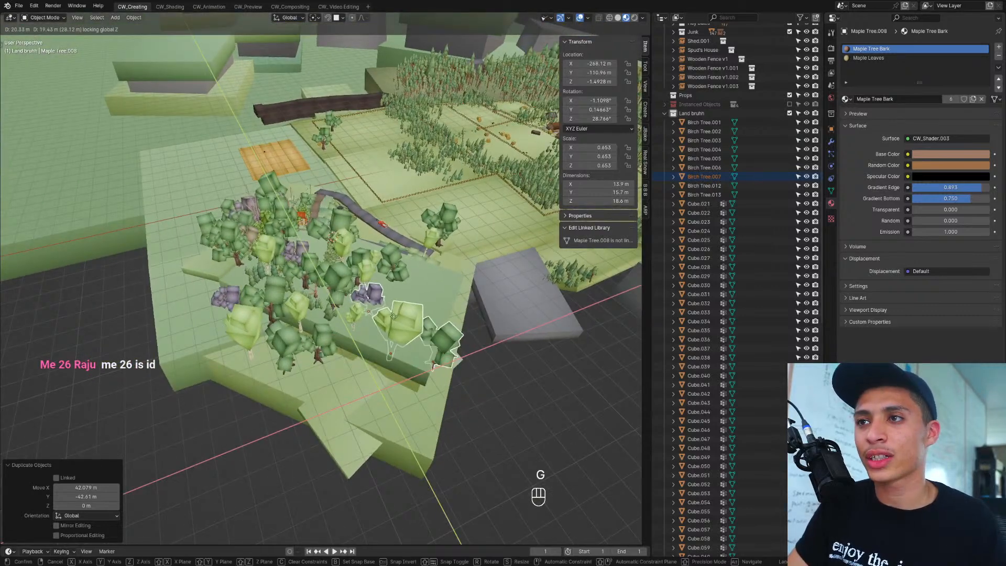
click(390, 323)
middle_drag(390, 323, 394, 293)
scroll(414, 336, up, 4)
middle_drag(442, 389, 434, 359)
key(g)
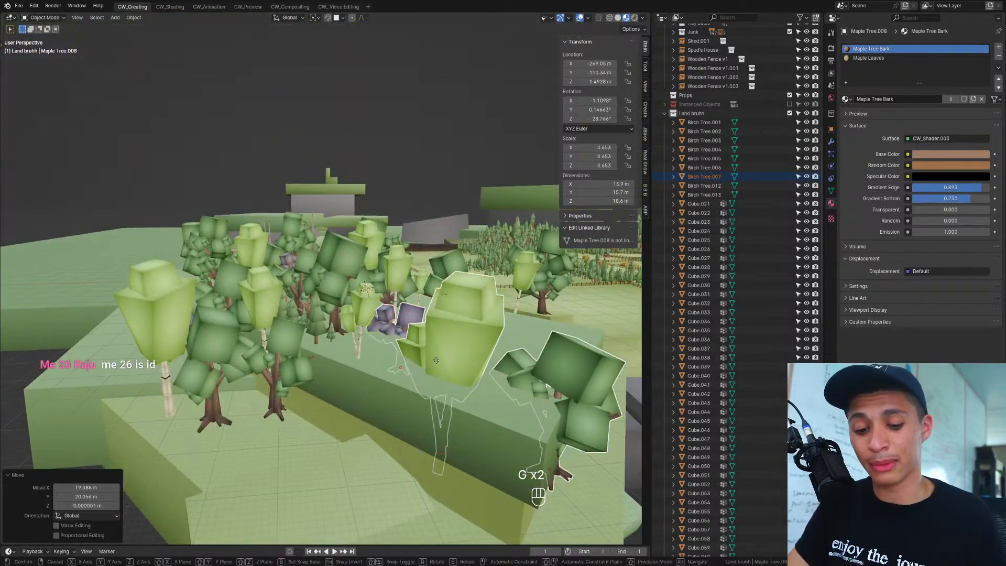
click(391, 410)
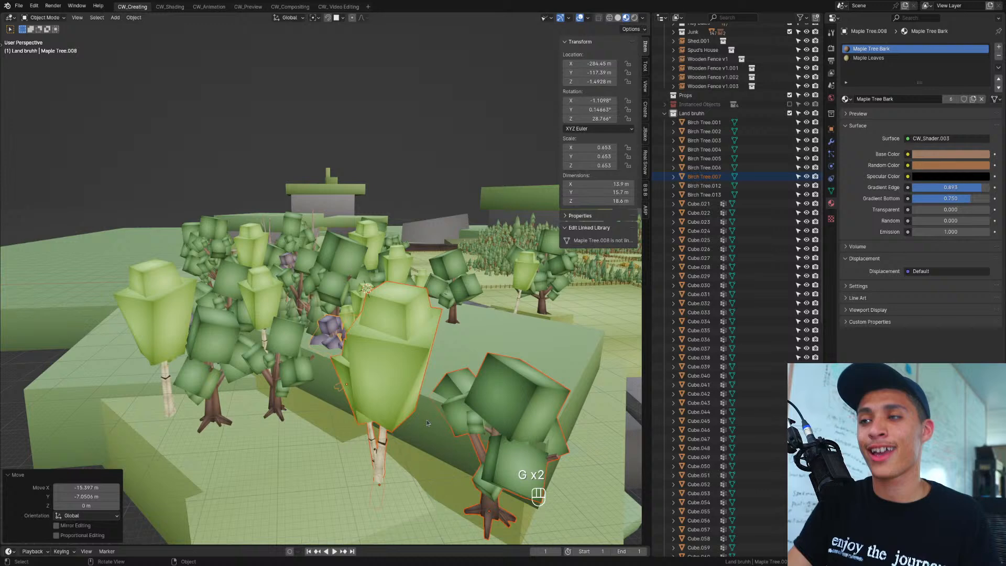
Step: Raise the copied oak vertically to suit the lower terrace, and raise the large birch copy 9.1 m
click(506, 393)
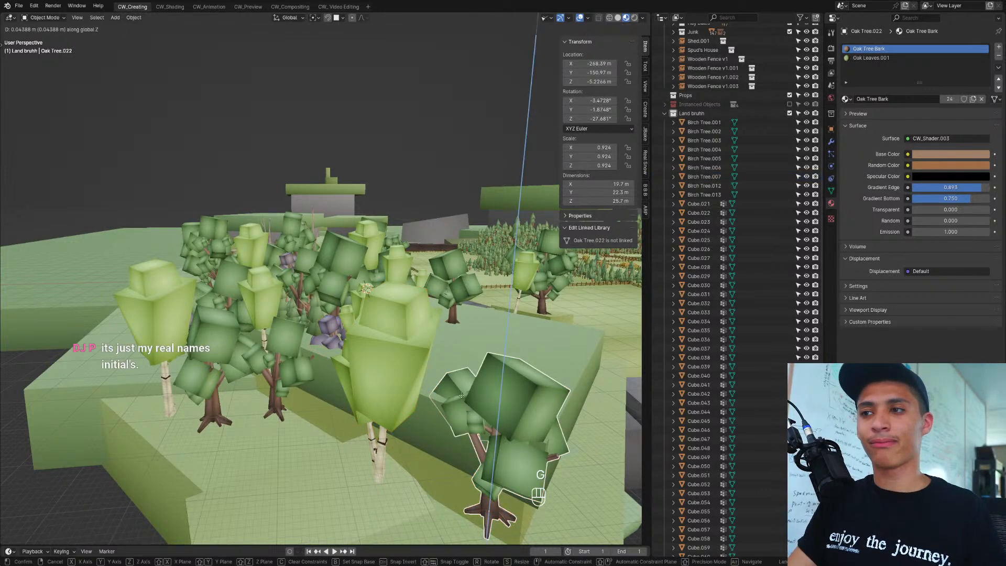
click(461, 349)
click(366, 375)
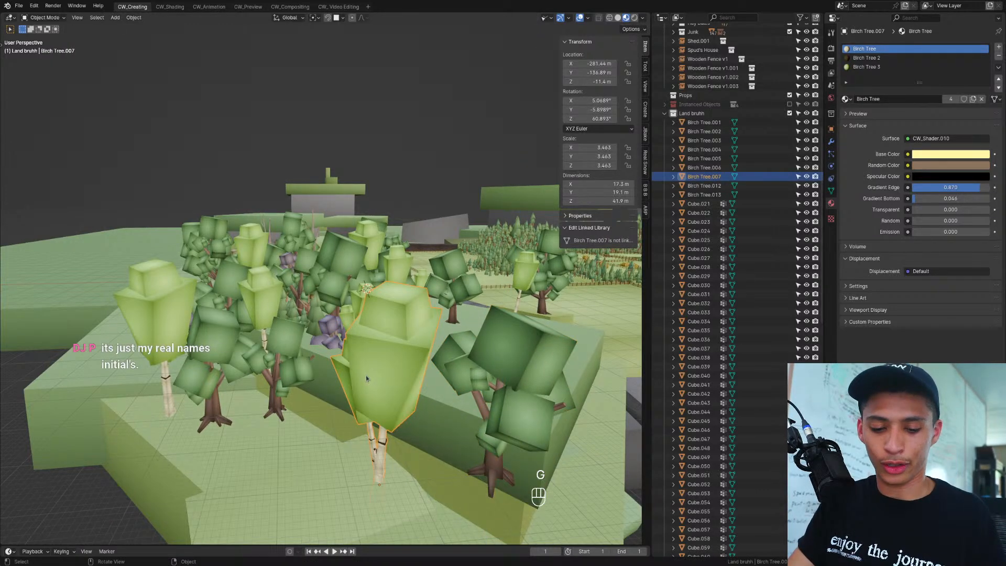
key(g)
click(374, 329)
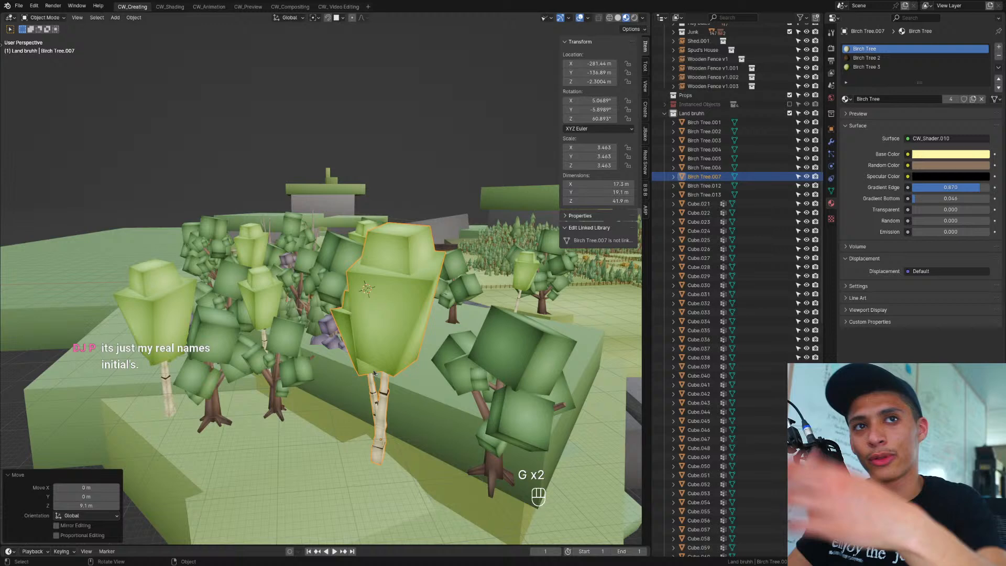
Step: Scale the purple maple copy down to about 0.324 and move it vertically to about 7.7 m in Z
middle_drag(314, 414, 256, 409)
scroll(365, 423, up, 3)
click(348, 365)
key(g)
click(371, 392)
scroll(354, 379, up, 3)
click(357, 331)
key(s)
click(362, 364)
key(g)
click(419, 341)
key(s)
click(388, 344)
key(g)
click(398, 314)
key(g)
click(398, 326)
Step: Duplicate the wheat field toward the road end, about 1.5 m in X and -37.6 m in Y
scroll(265, 393, down, 3)
key(shift+grave)
key(shift+d)
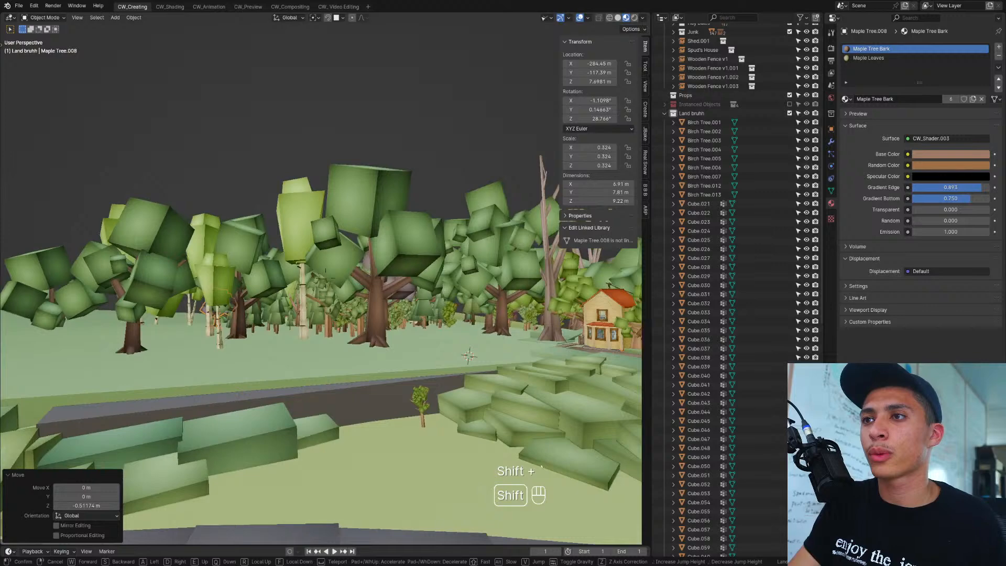
key(shift+w)
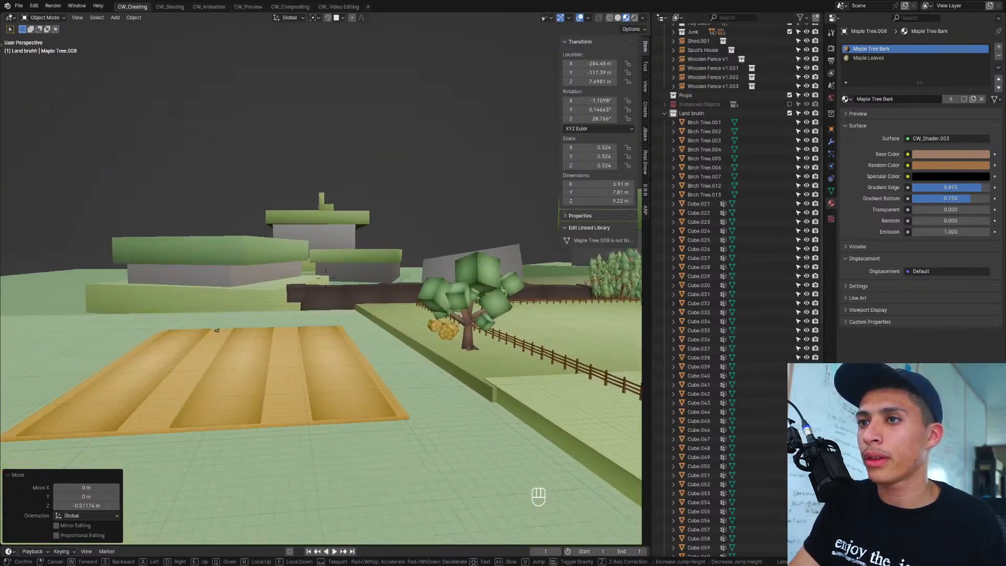
key(shift+s)
key(shift+s)
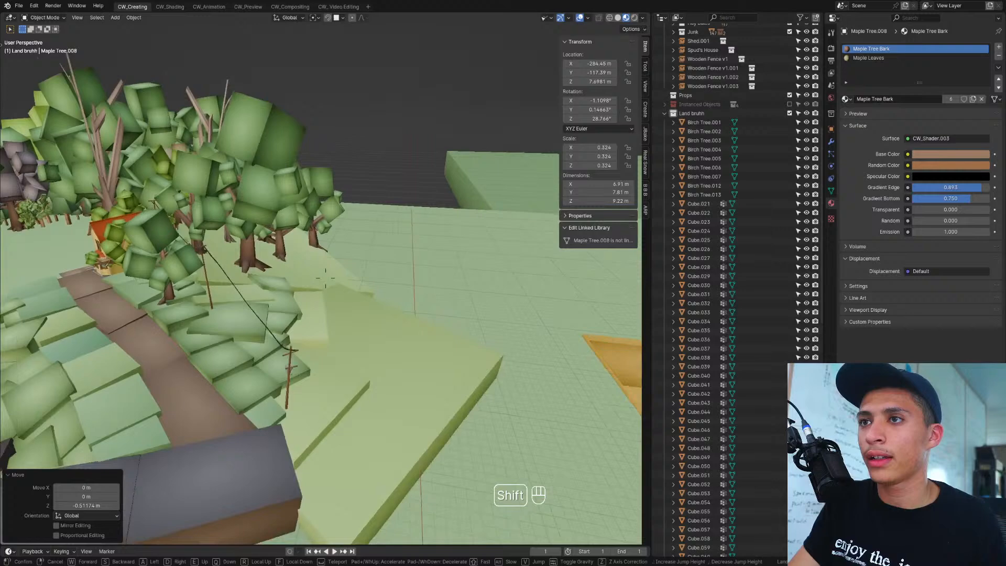
click(534, 446)
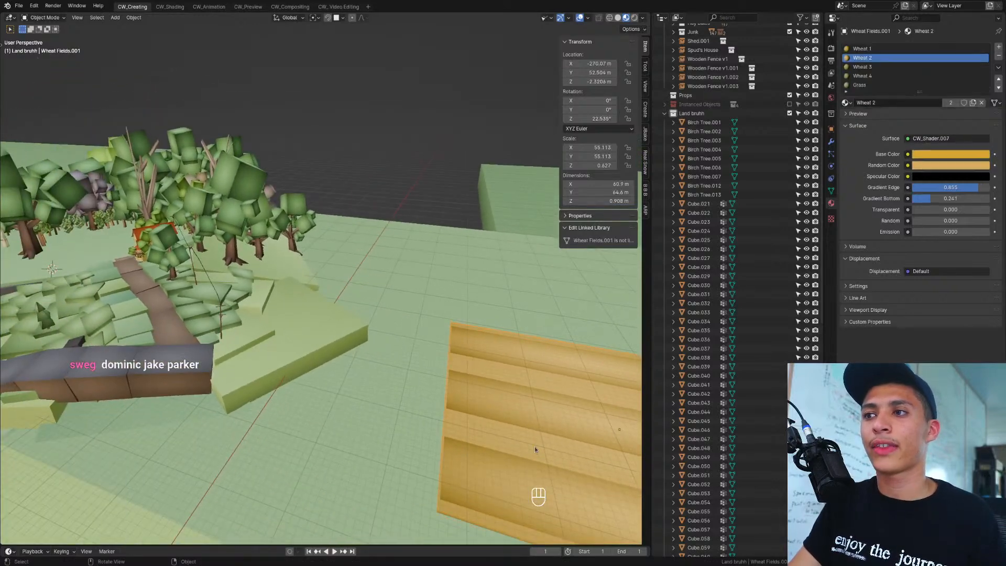
middle_drag(534, 447, 522, 483)
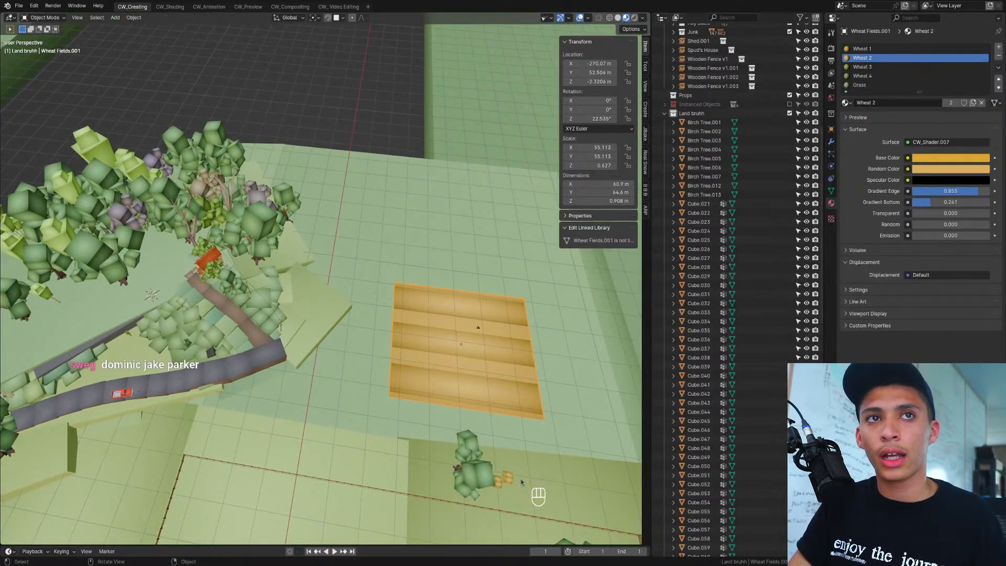
key(KP_7)
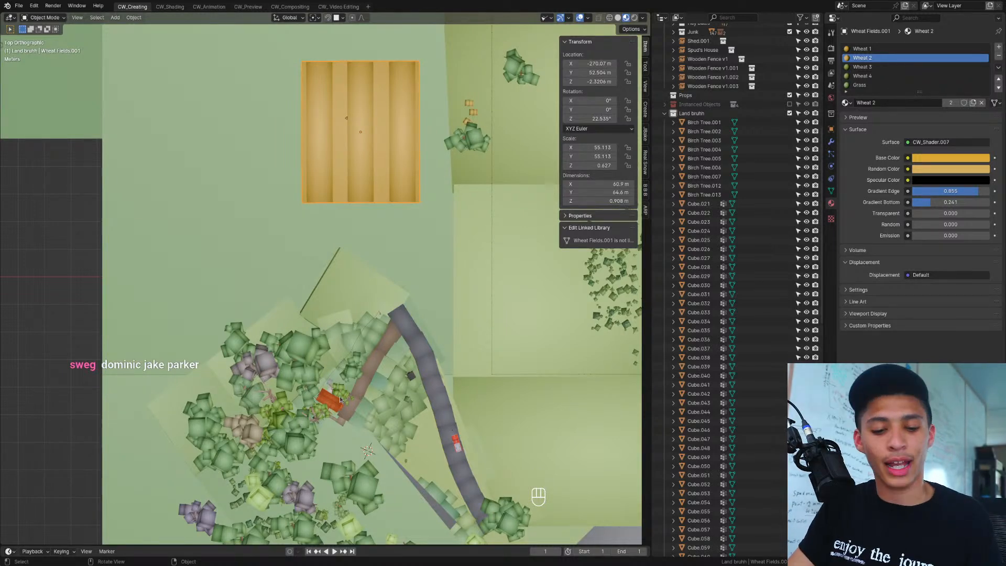
key(shift+d)
click(342, 496)
Step: Rotate the wheat field copy 90° around Z and shift it about -1.64 m in X and -11.3 m in Y
text(r)
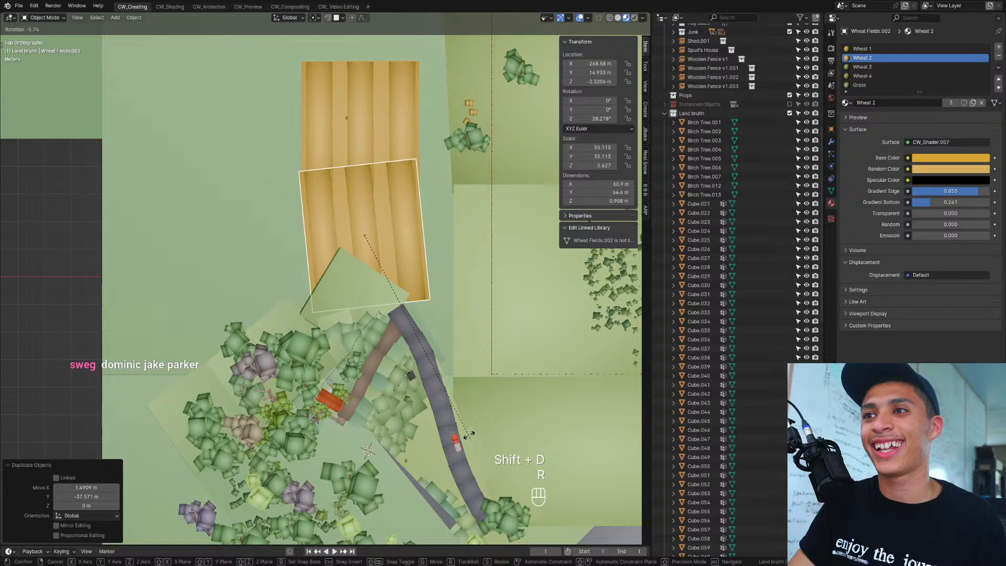
text(90)
key(Return)
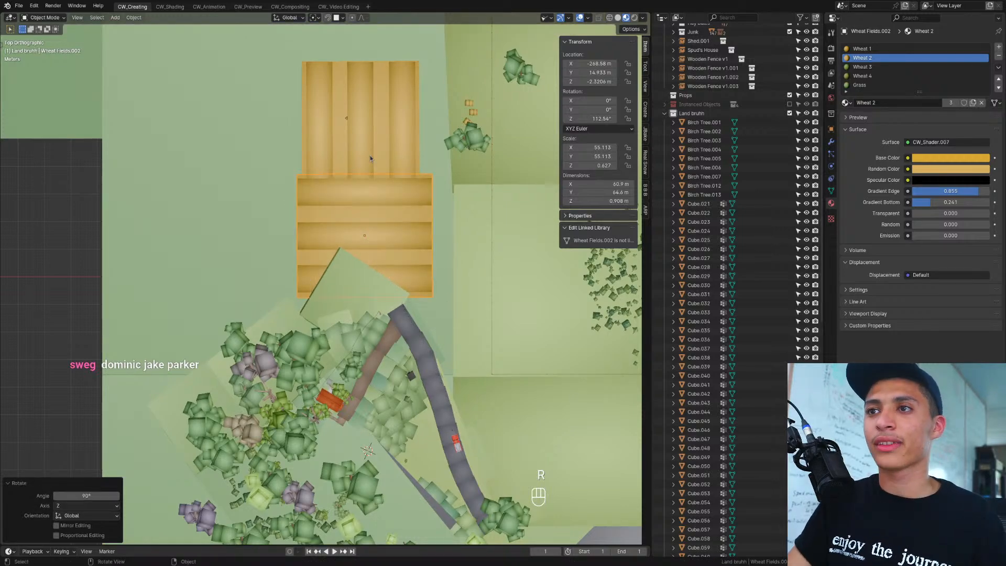
key(g)
click(363, 261)
Step: Examine the two adjoining wheat fields and their fit with the road, hedge block and fenced pasture from several angles
middle_drag(363, 261, 473, 186)
scroll(474, 186, up, 4)
shift+middle_drag(335, 315, 272, 318)
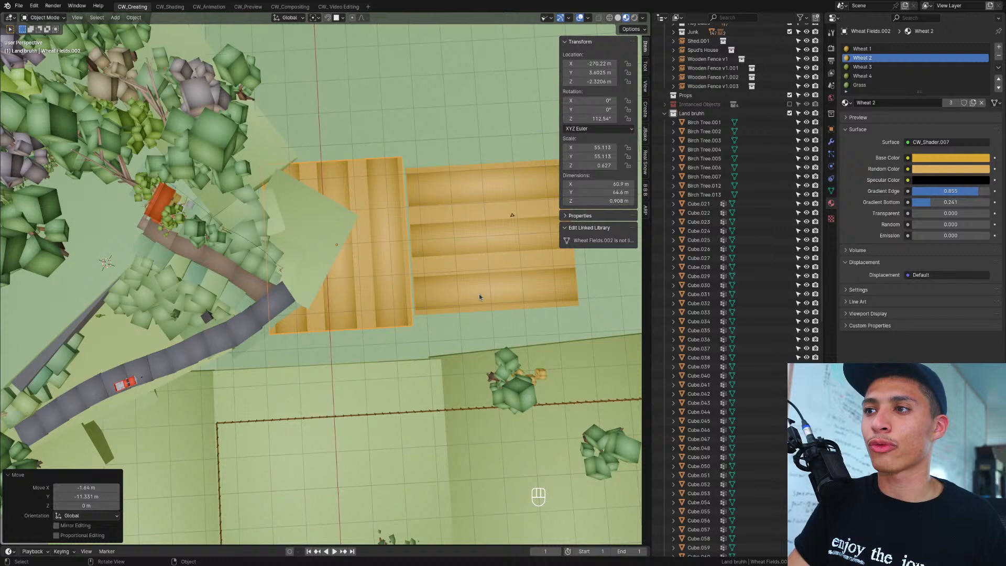
scroll(478, 297, down, 2)
shift+middle_drag(483, 320, 338, 315)
scroll(339, 315, up, 3)
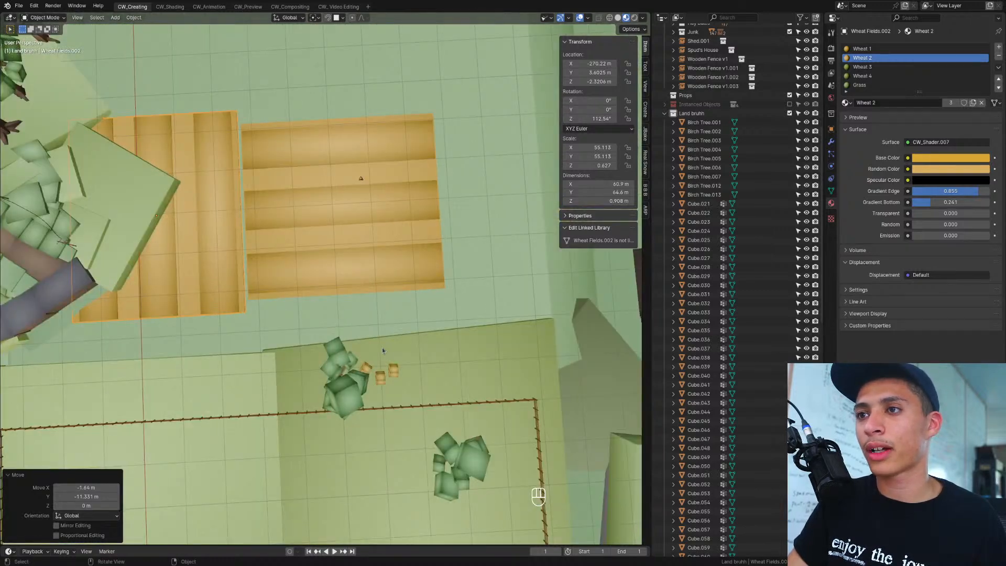
middle_drag(382, 347, 404, 310)
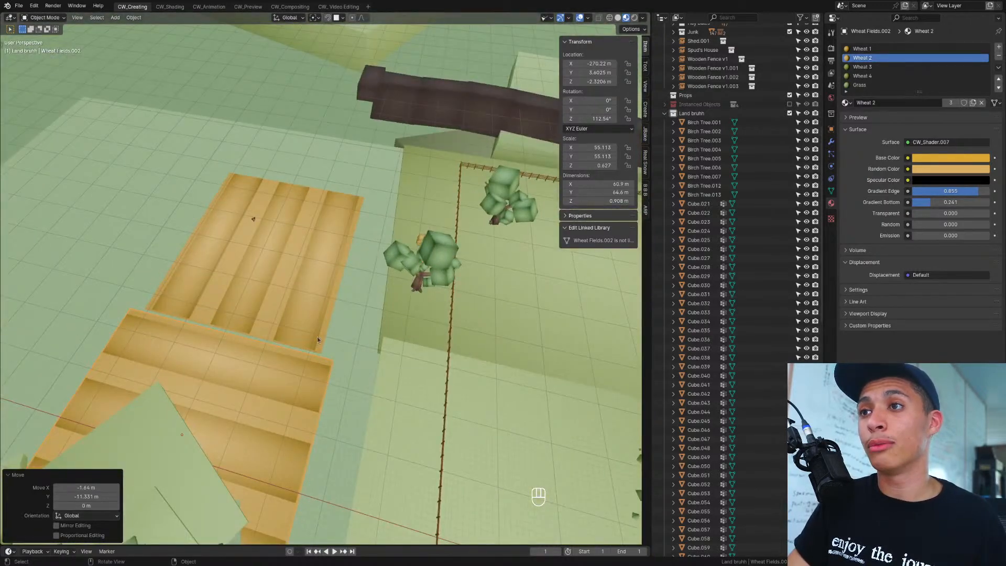
middle_drag(316, 336, 319, 322)
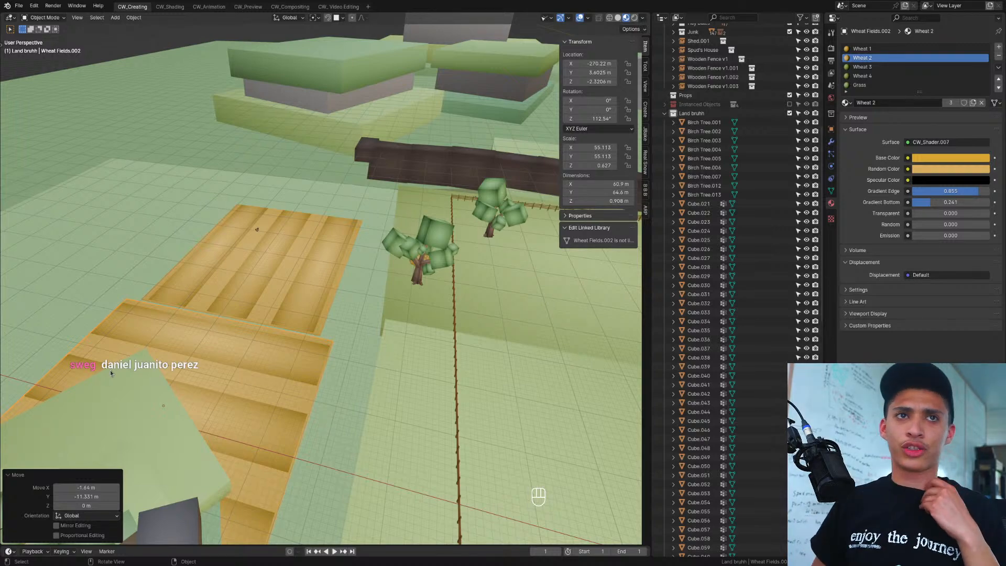
Step: Save the scene and move the large hedge block beside the road end about 4.16 m in X and -7.4 m in Y
key(ctrl+s)
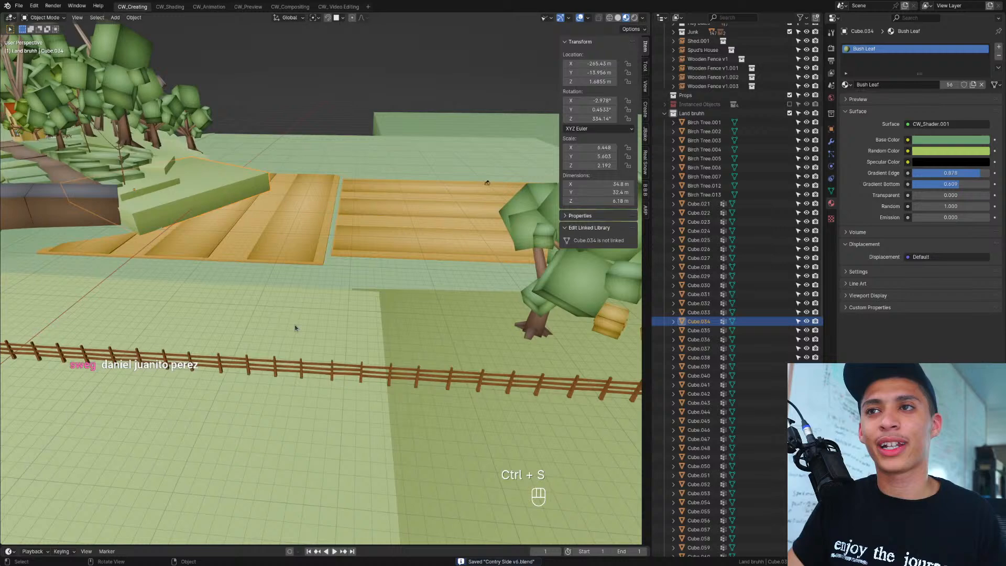
scroll(296, 328, up, 2)
shift+middle_drag(211, 248, 287, 327)
key(Tab)
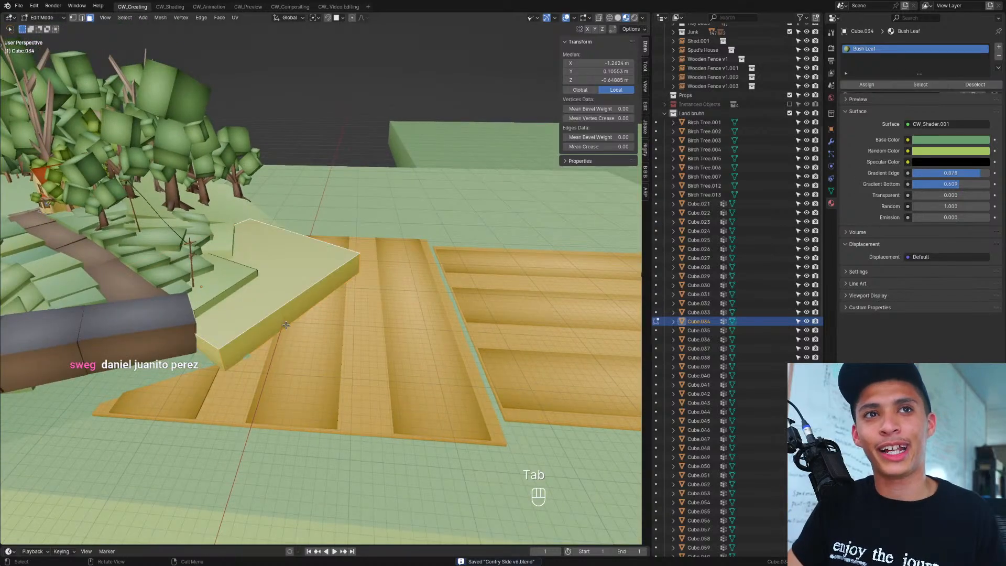
scroll(316, 298, up, 3)
click(303, 281)
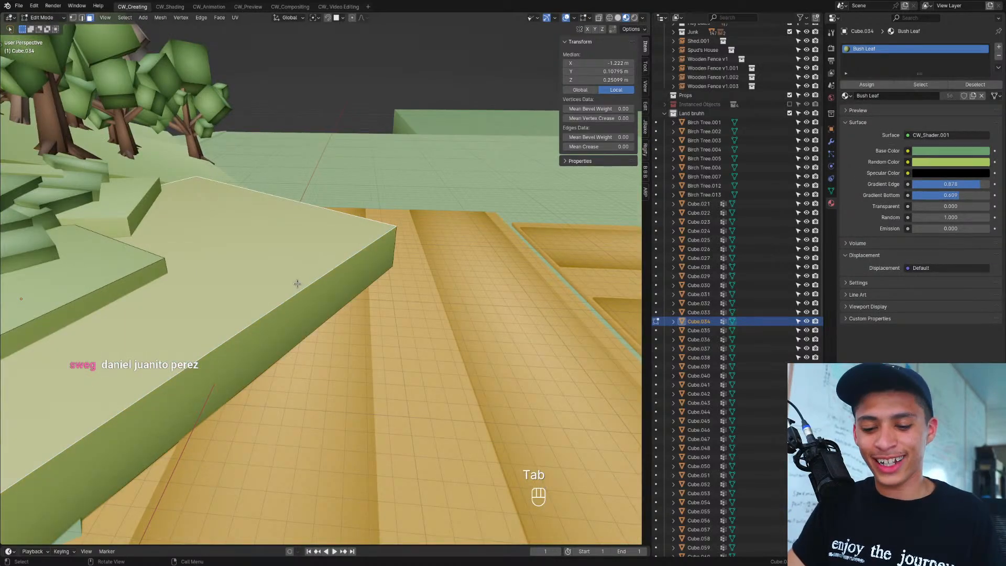
key(l)
scroll(297, 284, down, 3)
scroll(298, 313, up, 3)
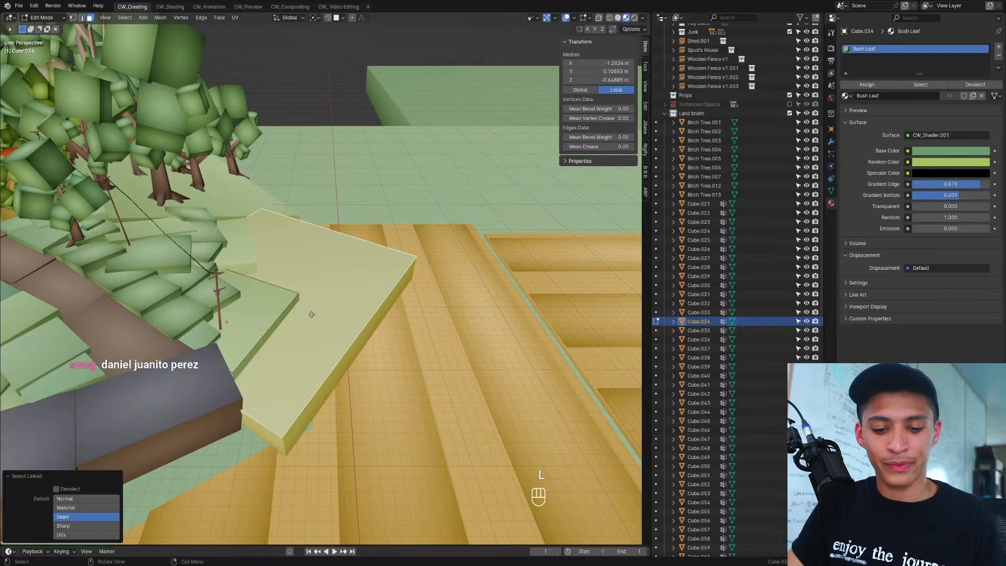
key(g)
key(shift+z)
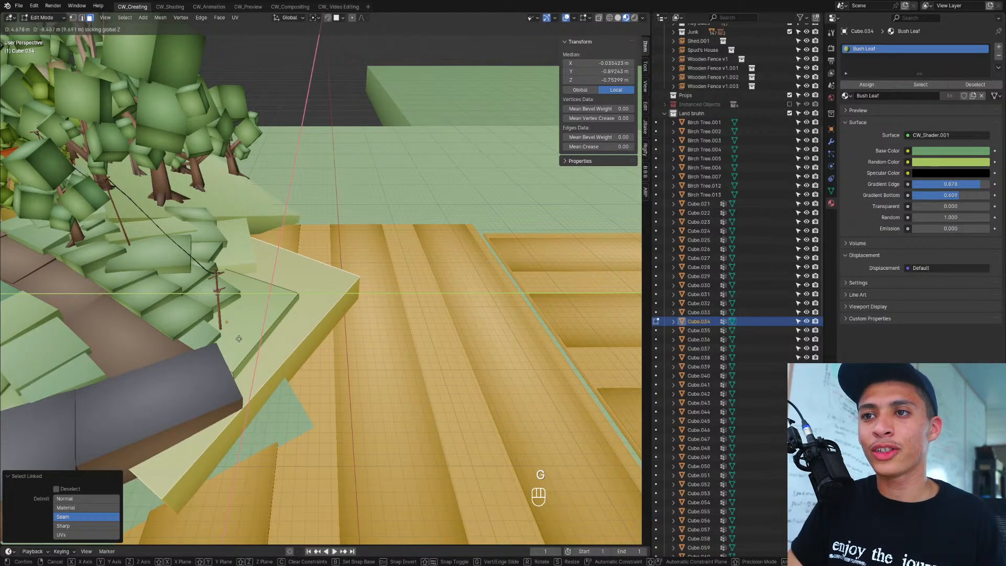
click(247, 334)
shift+middle_drag(210, 436, 274, 359)
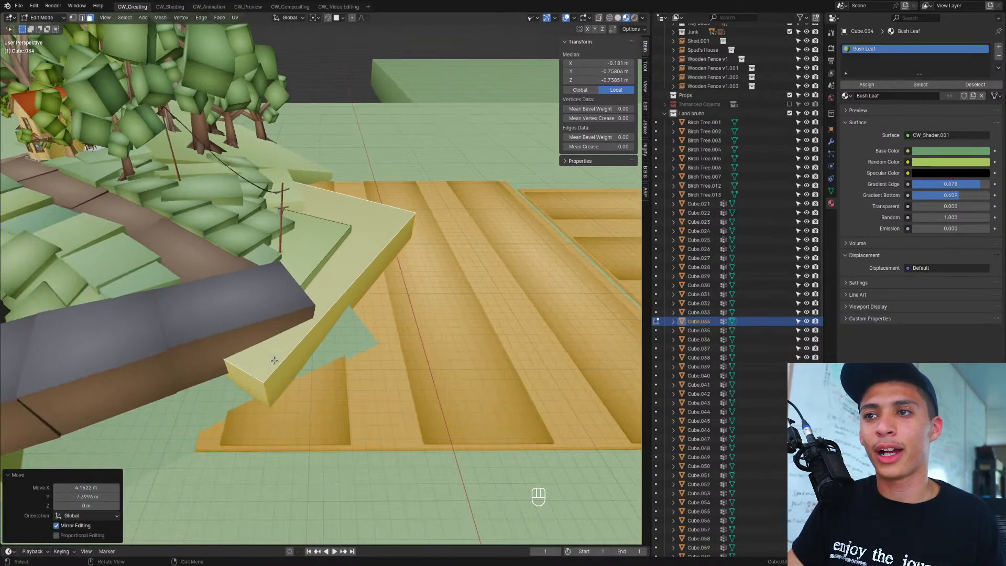
Step: Tuck the hedge block's road-side corner edge under the road, moving it about -6.3 m in X and 2.64 m in Y
key(2)
click(266, 386)
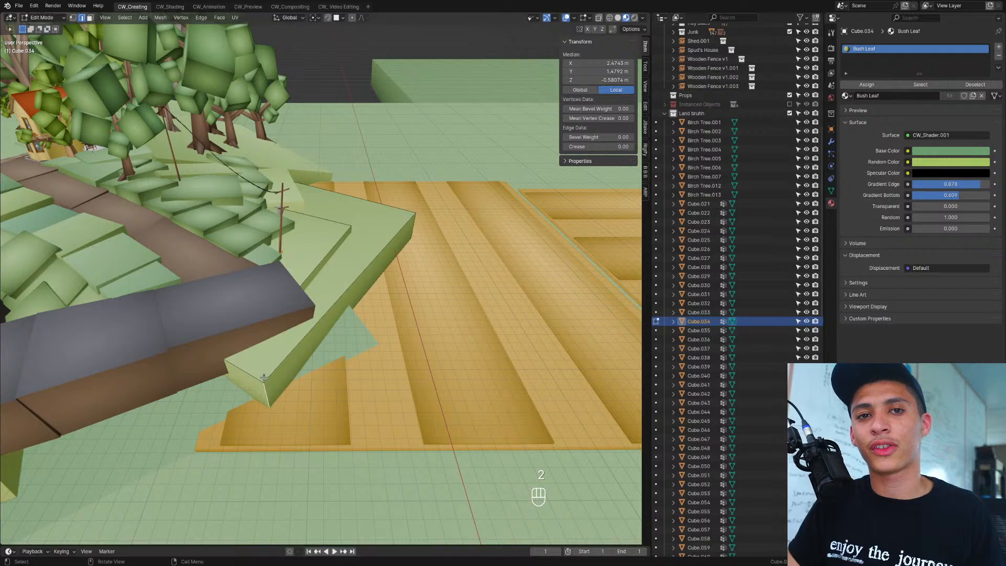
key(g)
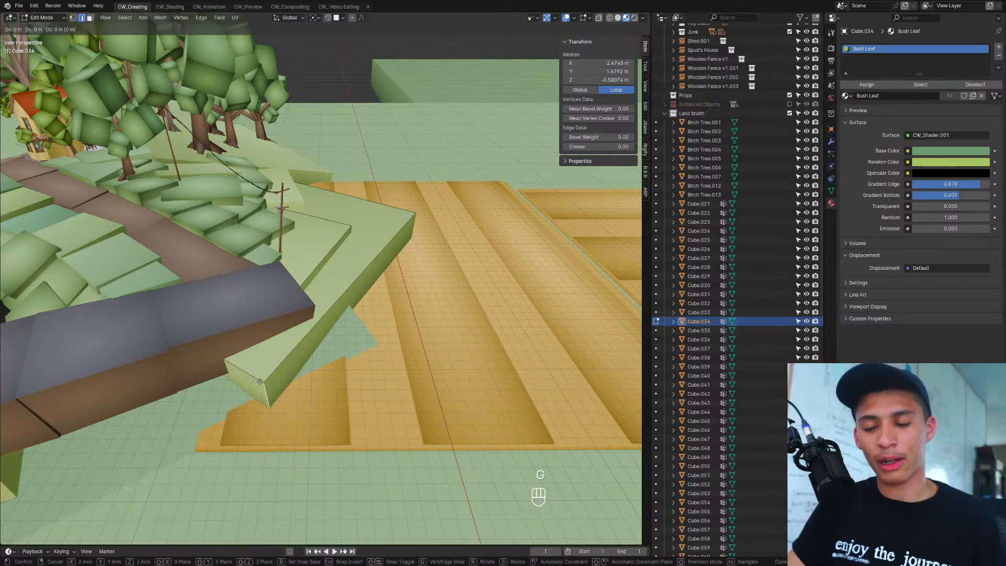
key(shift+z)
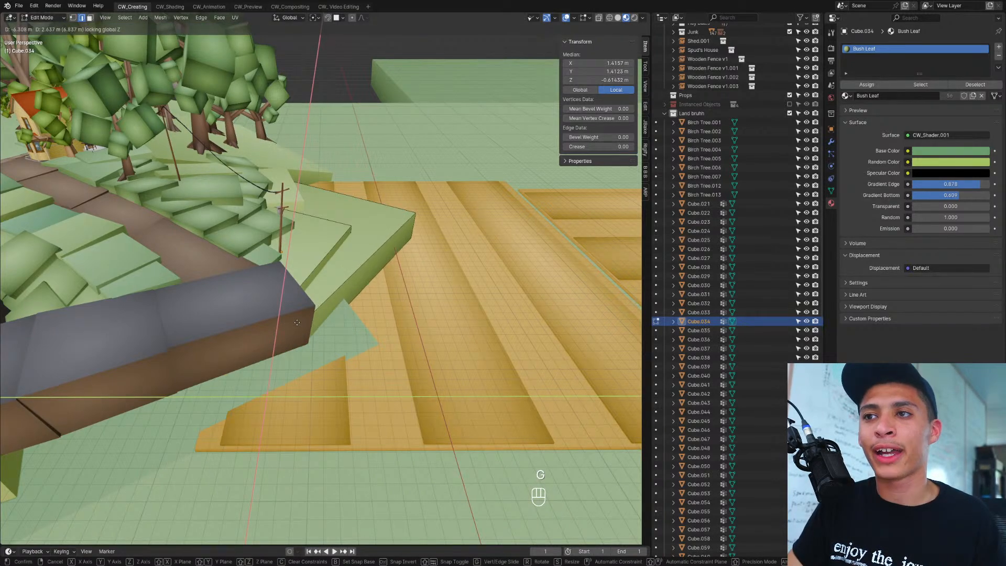
click(296, 322)
middle_drag(296, 322, 379, 380)
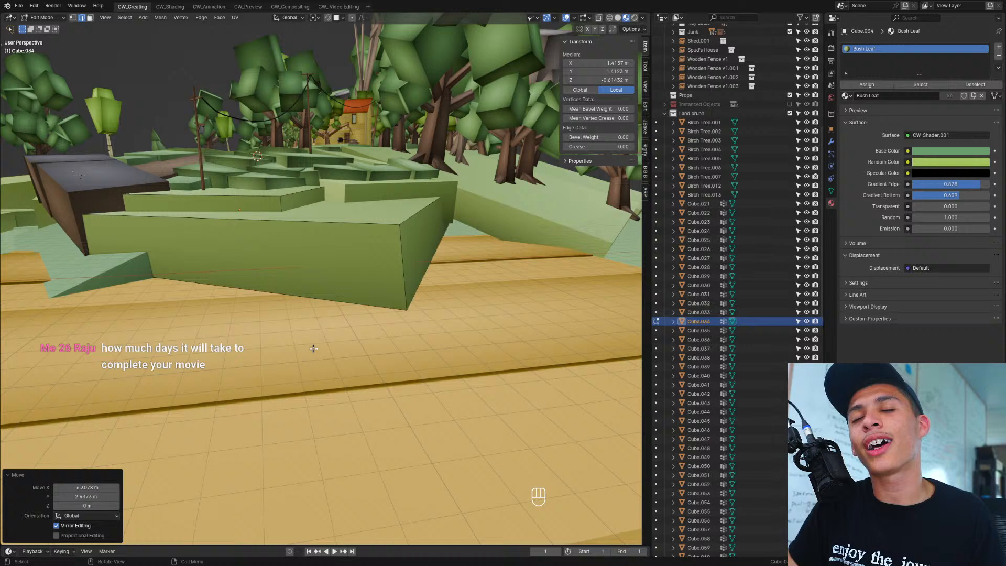
middle_drag(373, 282, 333, 315)
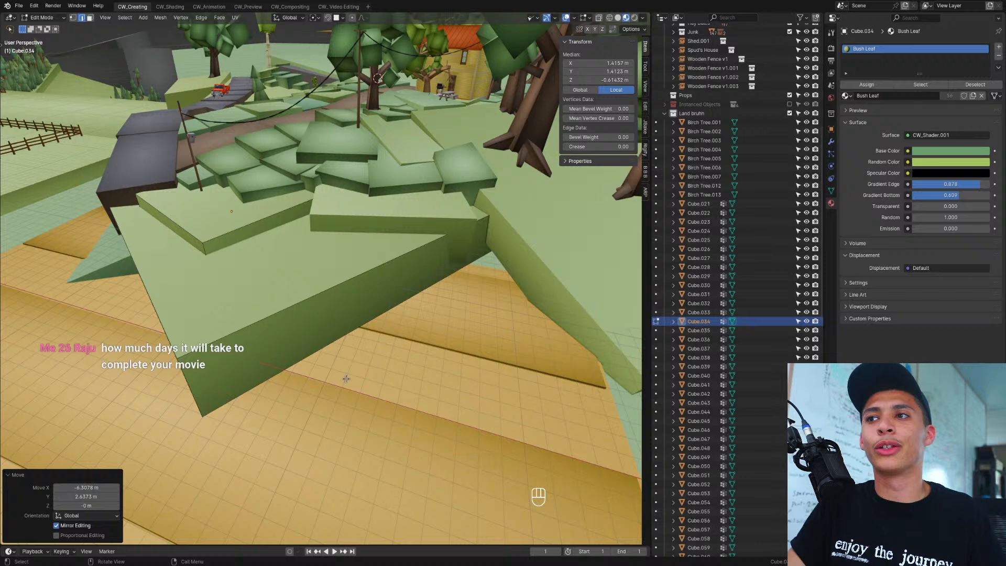
Step: Push the hedge block's side face facing the wheat outward, about -1.3 m in X and 0.69 m in Y
key(3)
click(330, 320)
key(g)
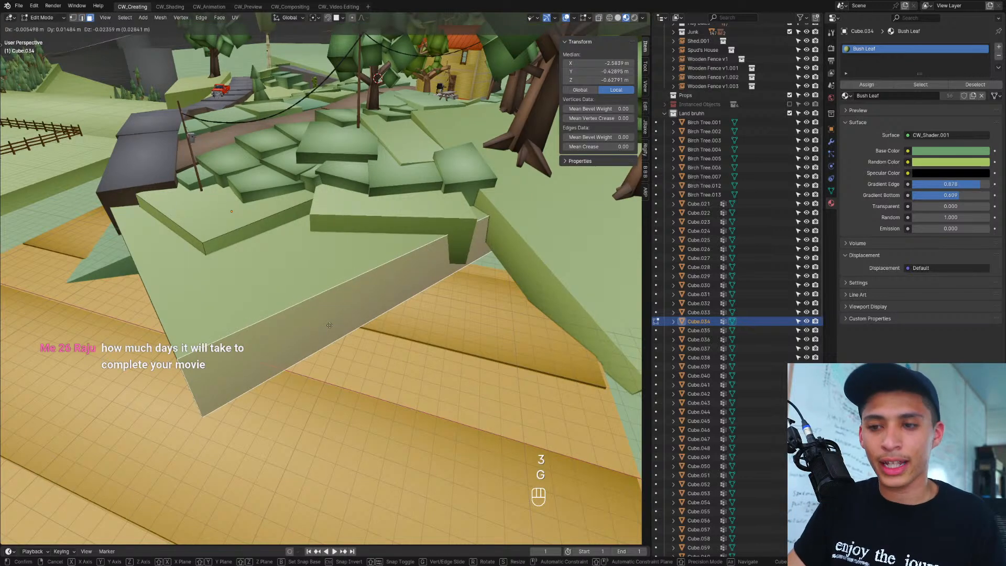
key(shift+z)
click(474, 406)
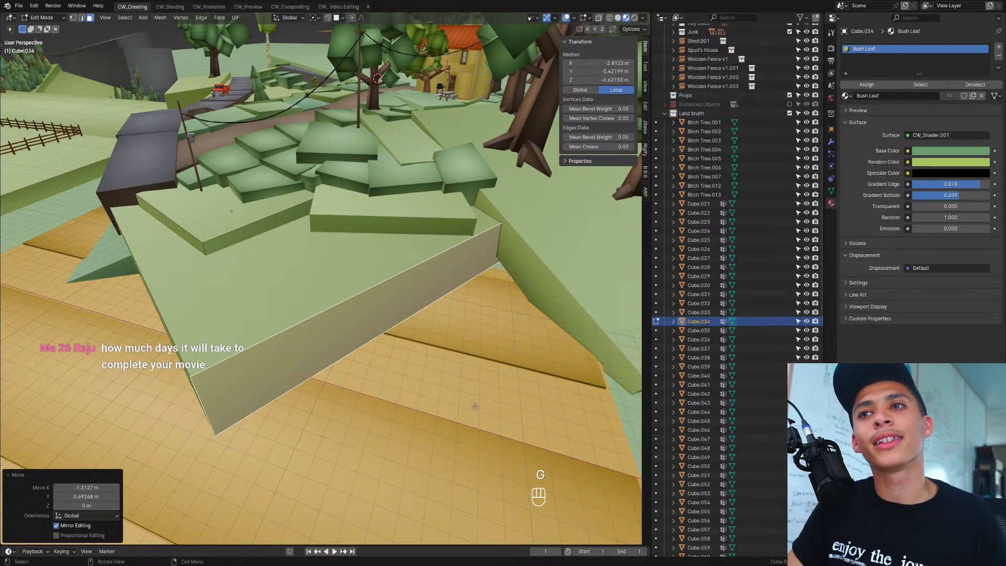
Step: Move the hedge block's outer vertical corner edge horizontally, about 1.08 m in X and -2.86 m in Y
key(2)
click(201, 394)
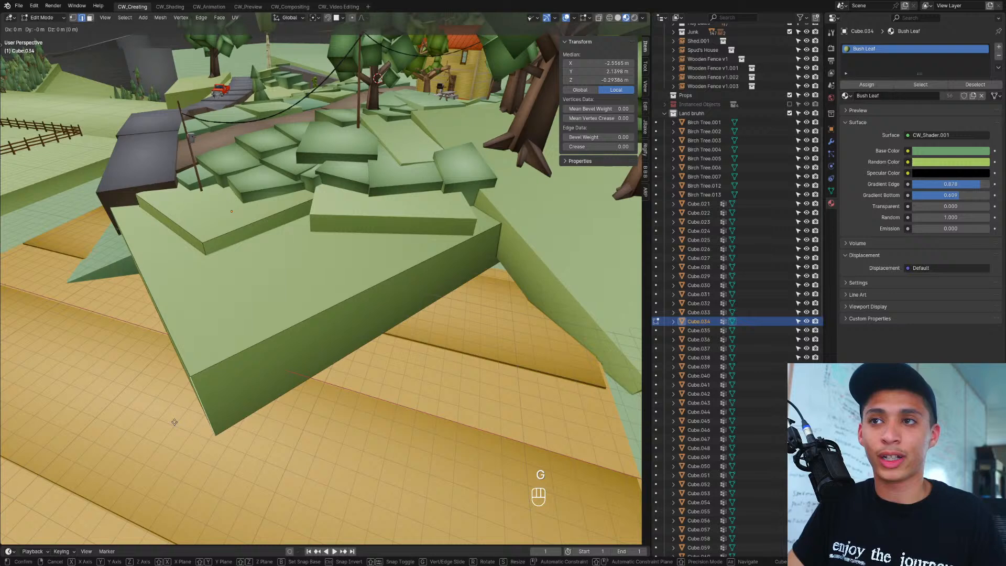
key(g)
key(shift+z)
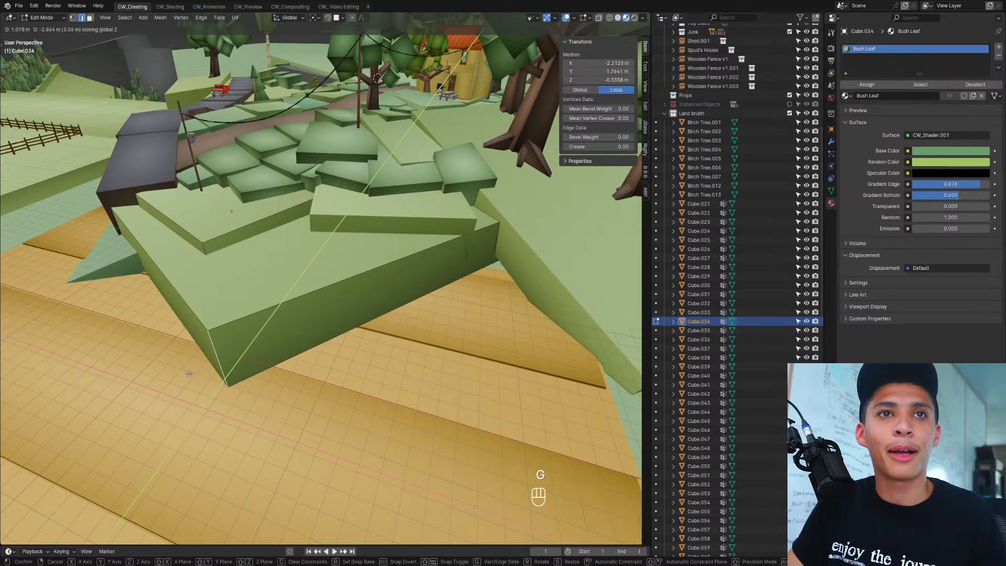
click(189, 374)
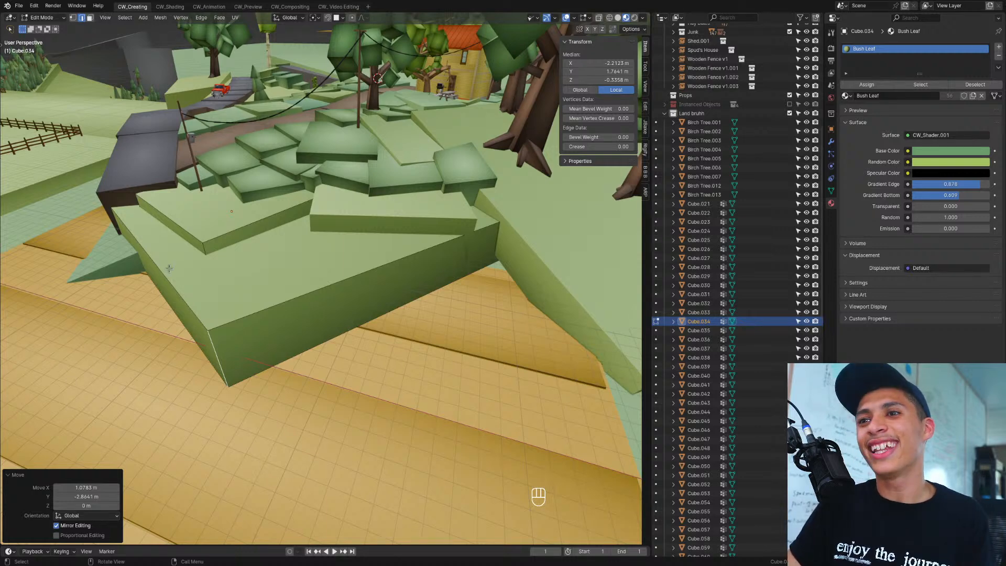
Step: Shift the hedge block's wheat-side face horizontally by about -2.9 m in X and -2.77 m in Y
key(3)
click(348, 305)
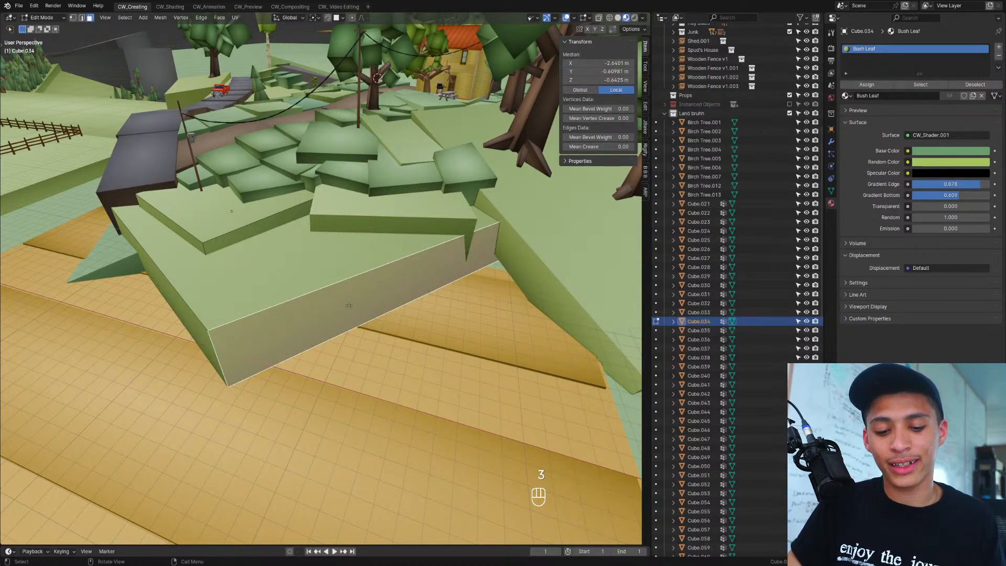
key(g)
key(shift+z)
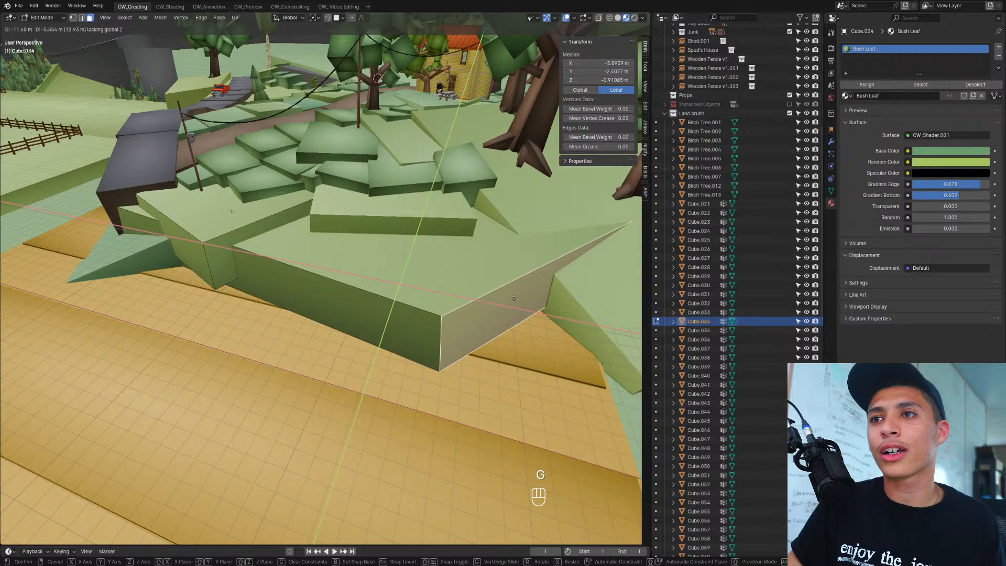
click(414, 301)
middle_drag(414, 301, 395, 284)
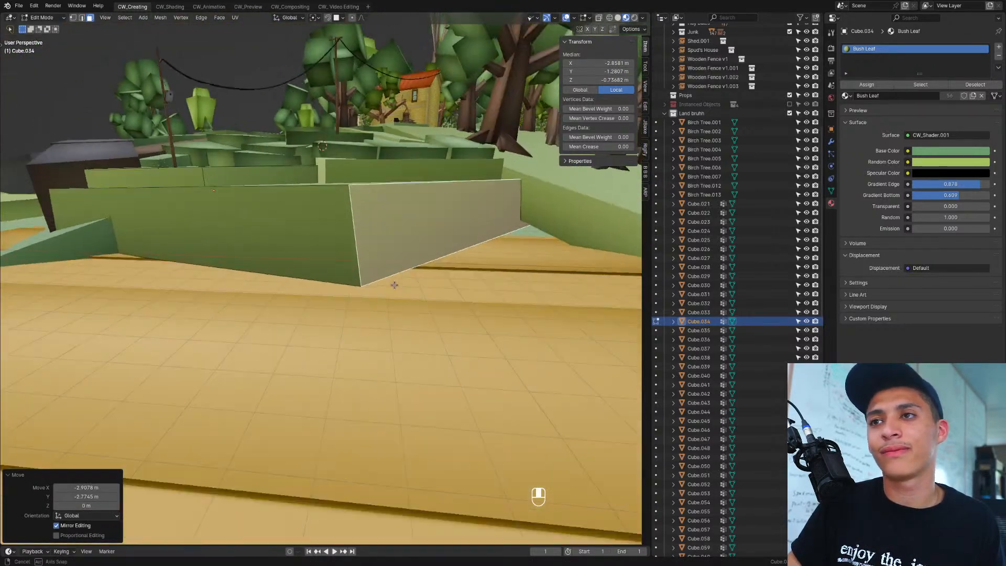
Step: Try to select the hedge block's bottom face in wireframe display
key(shift+z)
click(327, 240)
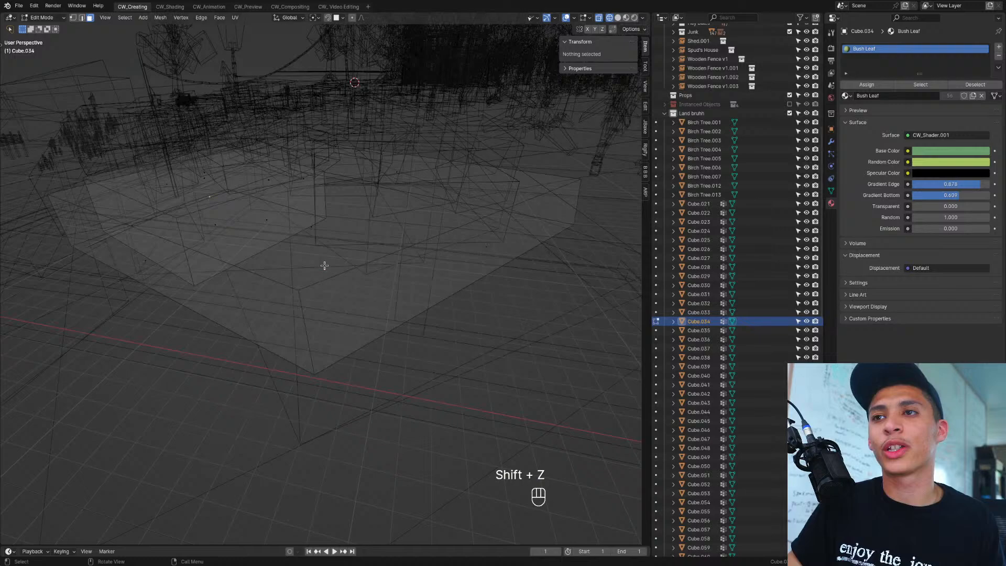
middle_drag(321, 251, 314, 278)
click(248, 239)
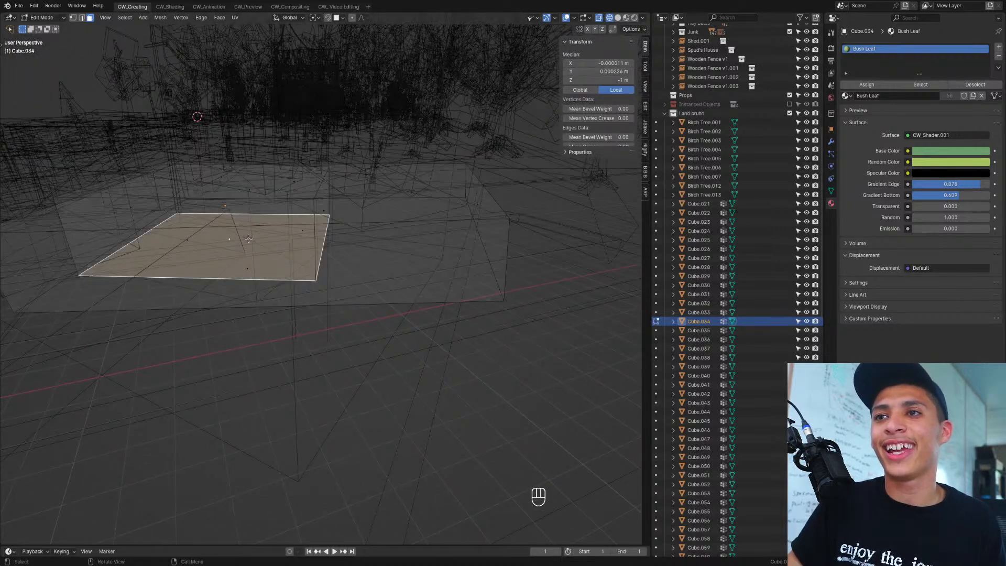
click(374, 282)
click(304, 192)
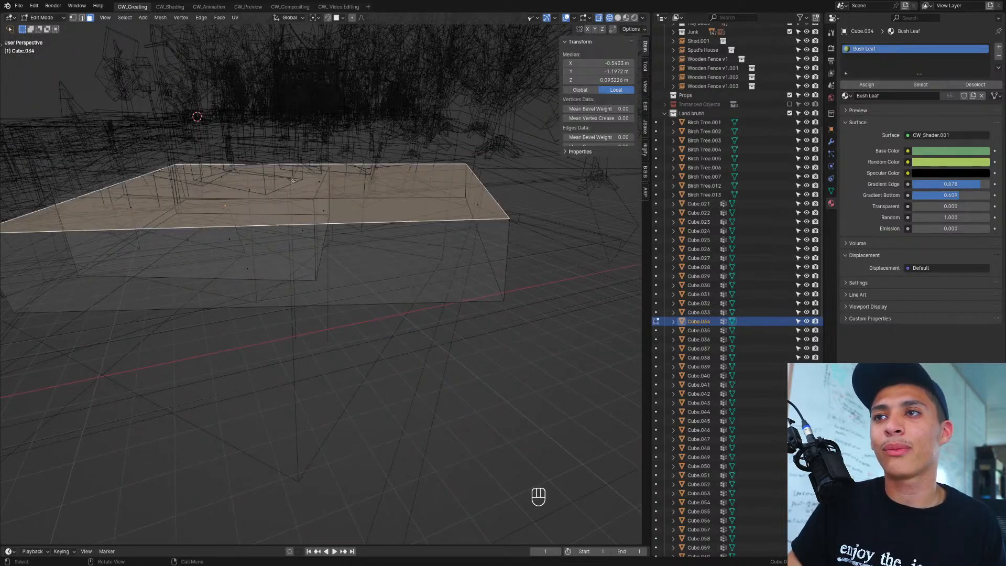
key(shift+z)
mouse_move(335, 286)
middle_down()
mouse_move(314, 271)
mouse_move(319, 289)
mouse_move(351, 303)
middle_up()
Step: Isolate the hedge block to select its bottom face, lower that face about 1.97 m in the full scene, and save
key(KP_Divide)
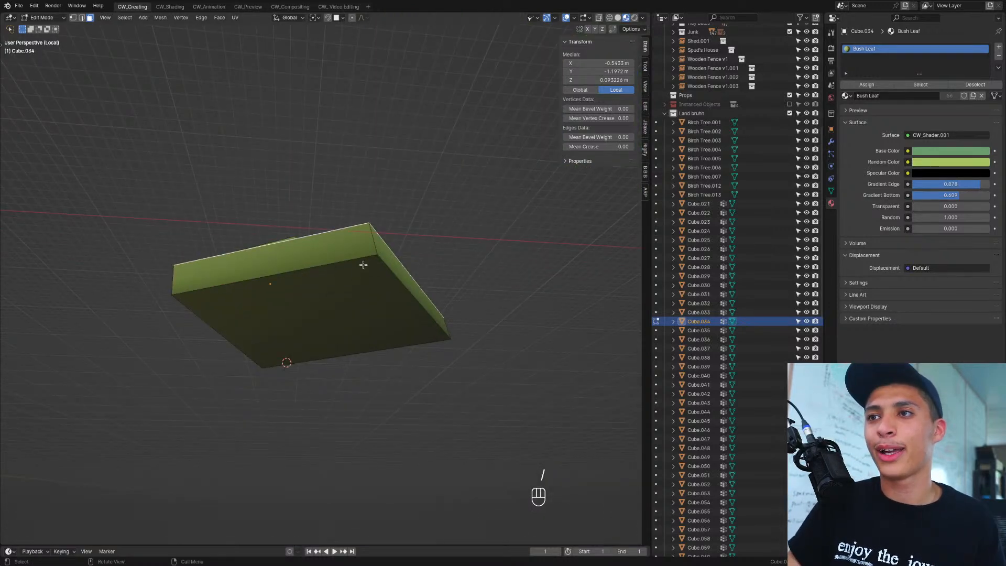
click(322, 301)
key(shift+z)
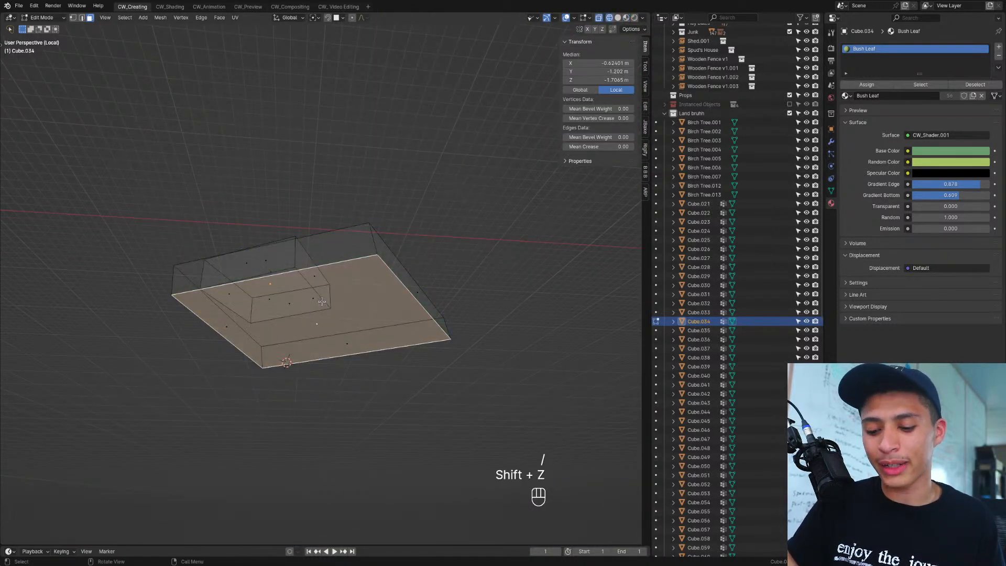
key(KP_Divide)
key(shift+z)
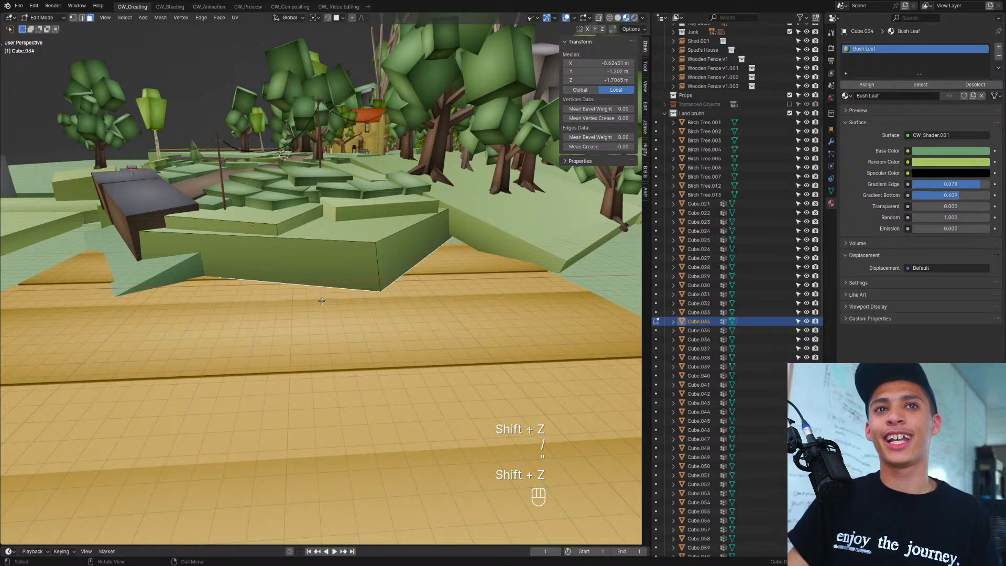
key(g)
key(z)
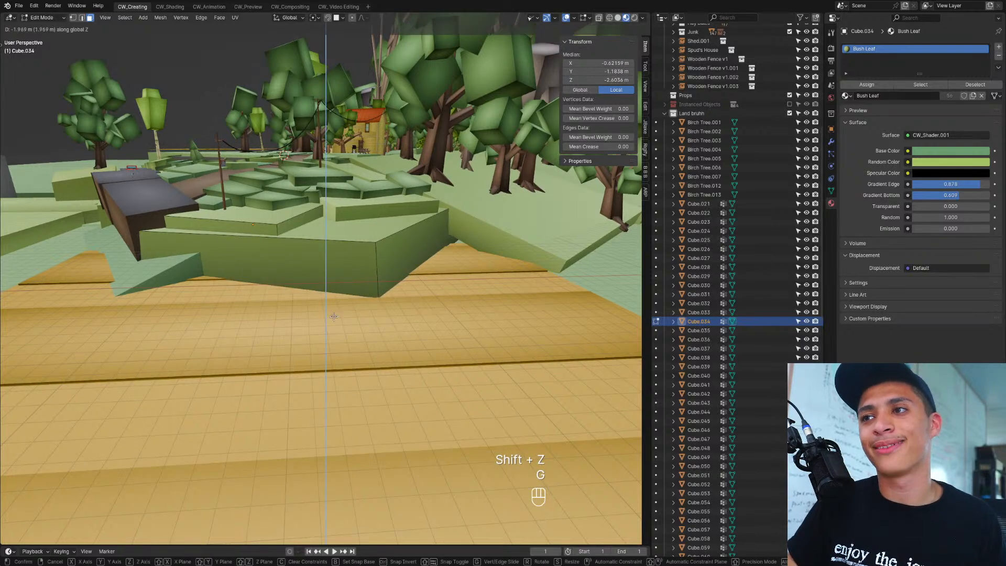
click(334, 317)
key(ctrl+s)
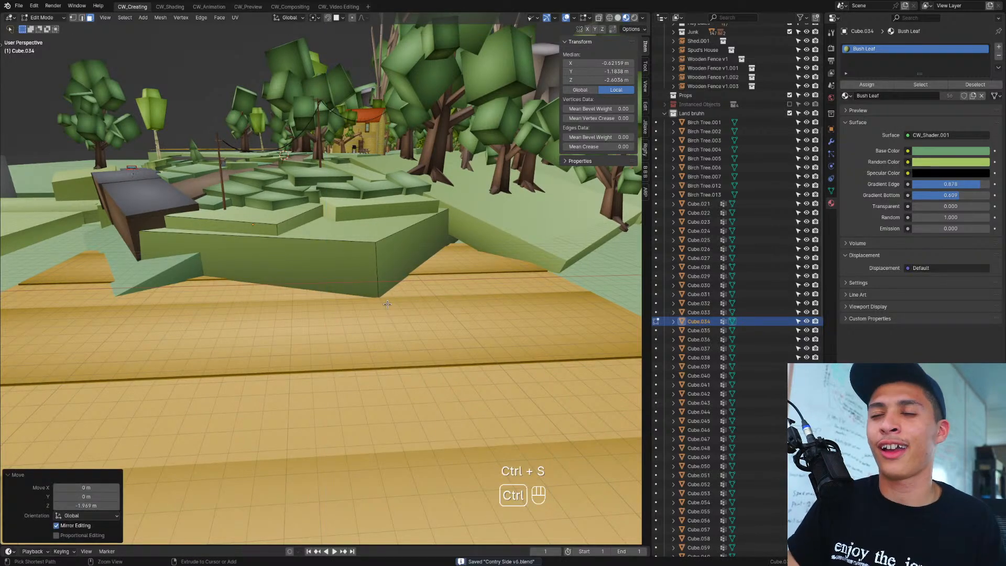
Step: Duplicate the last road segment in top view, placing the copy about -6.78 m in X and 10.1 m in Y
middle_drag(405, 325, 348, 369)
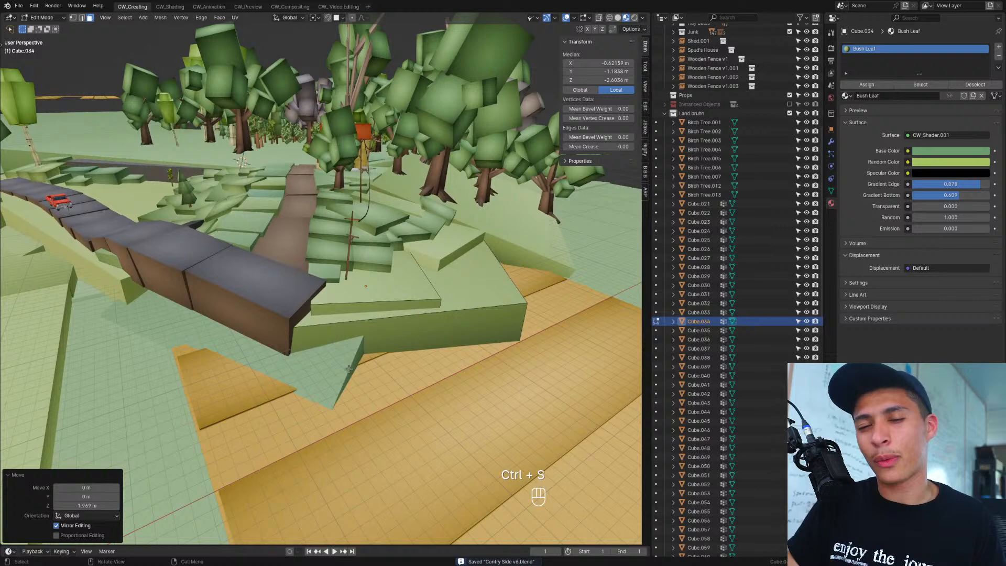
key(Tab)
click(281, 290)
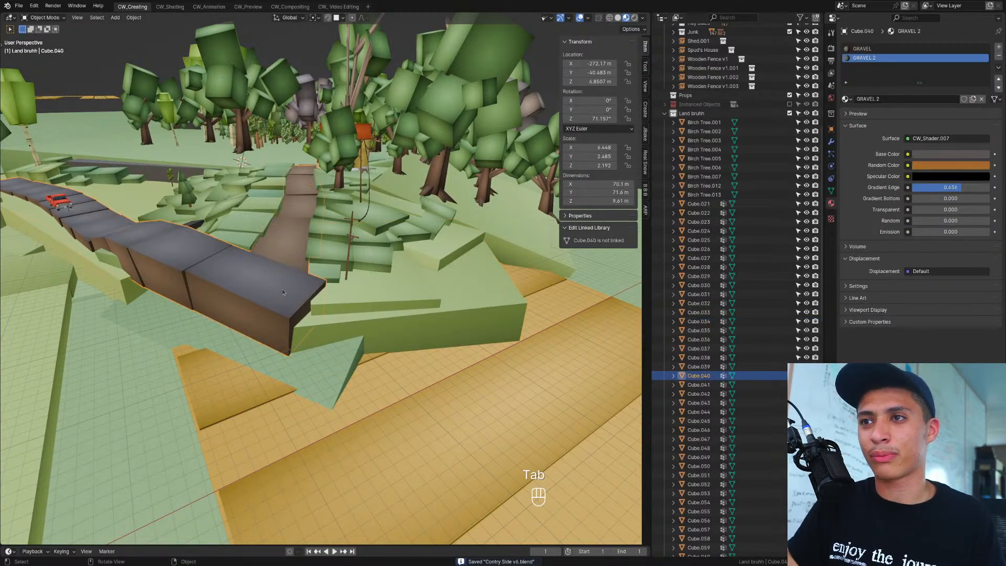
key(Tab)
key(l)
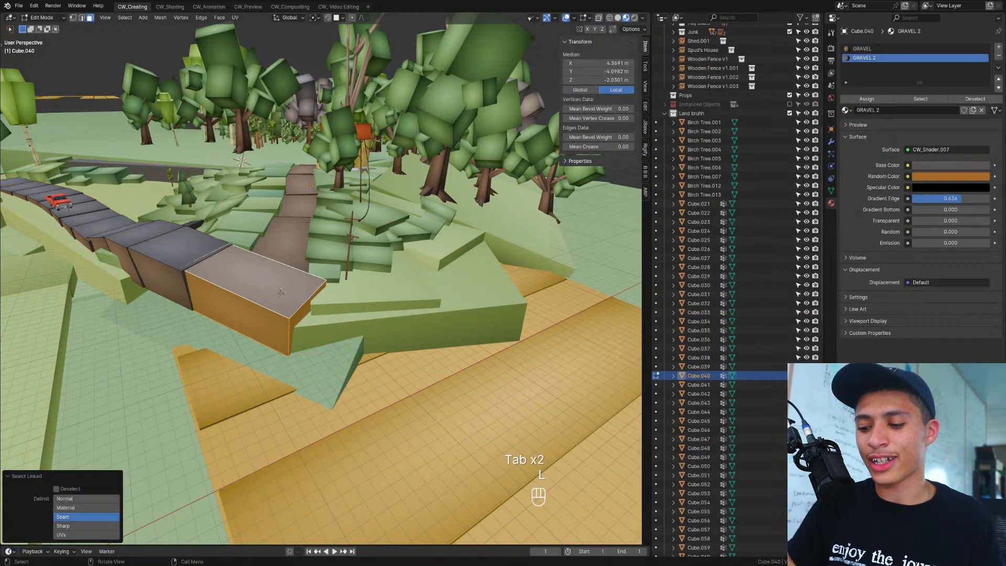
key(KP_7)
key(shift+d)
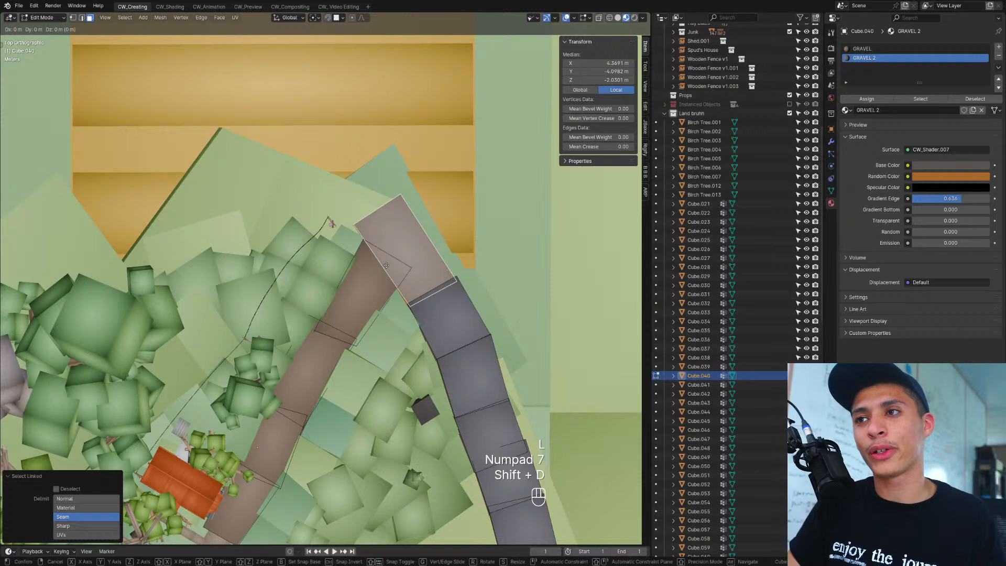
click(330, 176)
Step: Rotate the road segment copy to continue the curve and align it against the road's end
key(r)
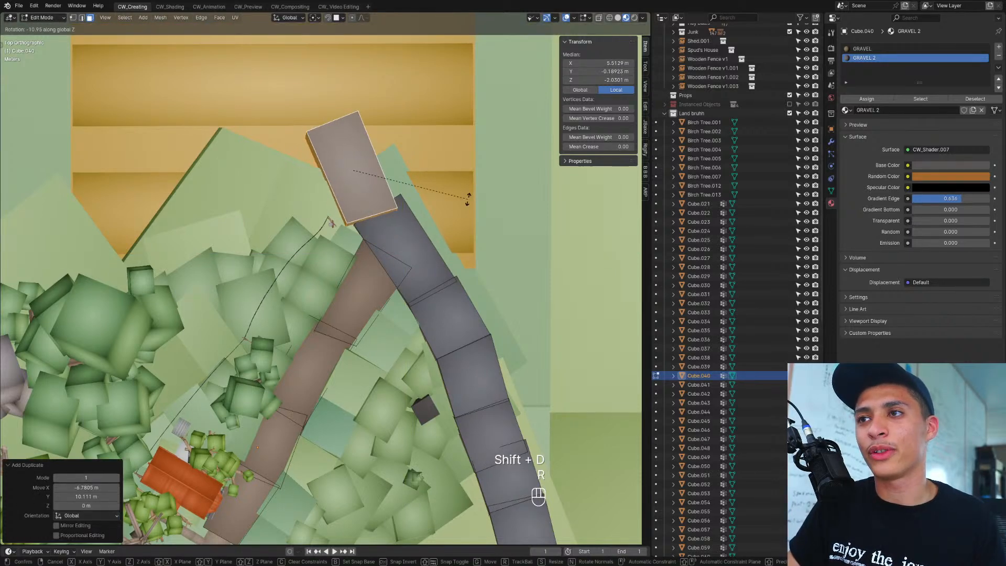
click(465, 200)
key(g)
click(398, 202)
key(g)
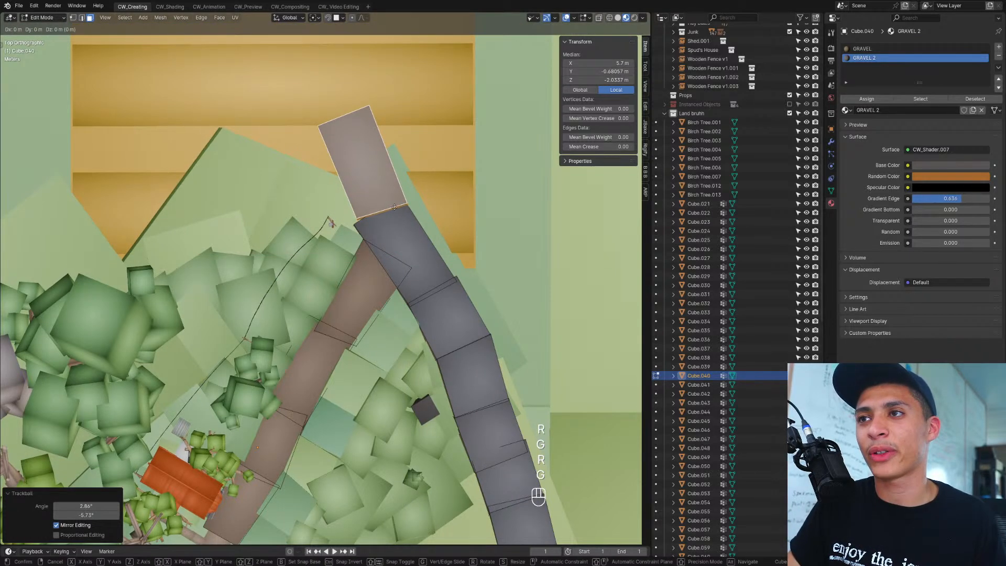
click(392, 210)
key(KP_Decimal)
Step: Slide the new road segment's end face along its edges by a factor of about 0.32
middle_drag(392, 216, 484, 308)
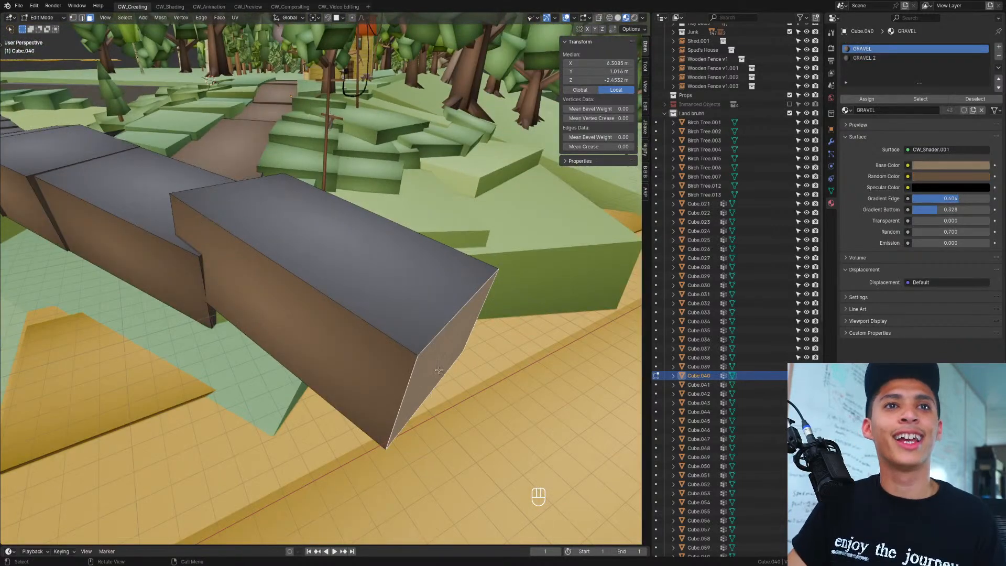
middle_drag(439, 370, 385, 313)
key(g)
key(g)
click(426, 348)
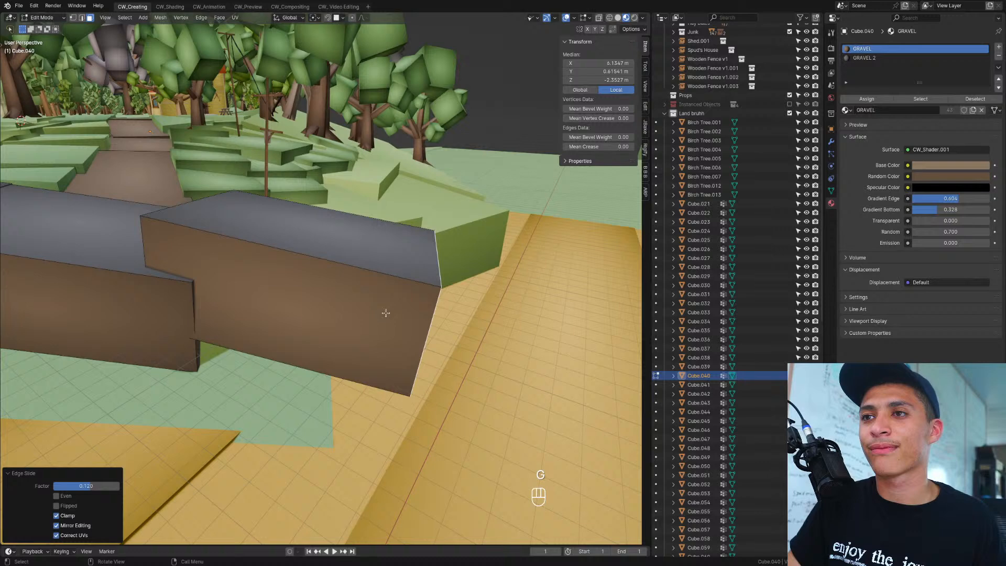
Step: Rotate the whole end road segment about -5.4° and shift it horizontally about 0.27 m in X and 0.53 m in Y
key(l)
key(t)
key(r)
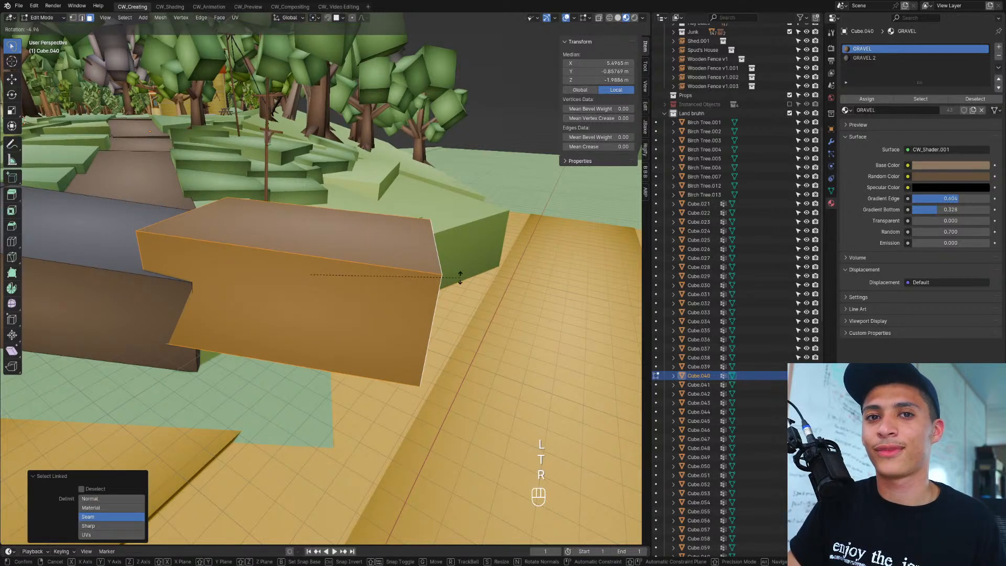
click(456, 286)
key(g)
key(shift+z)
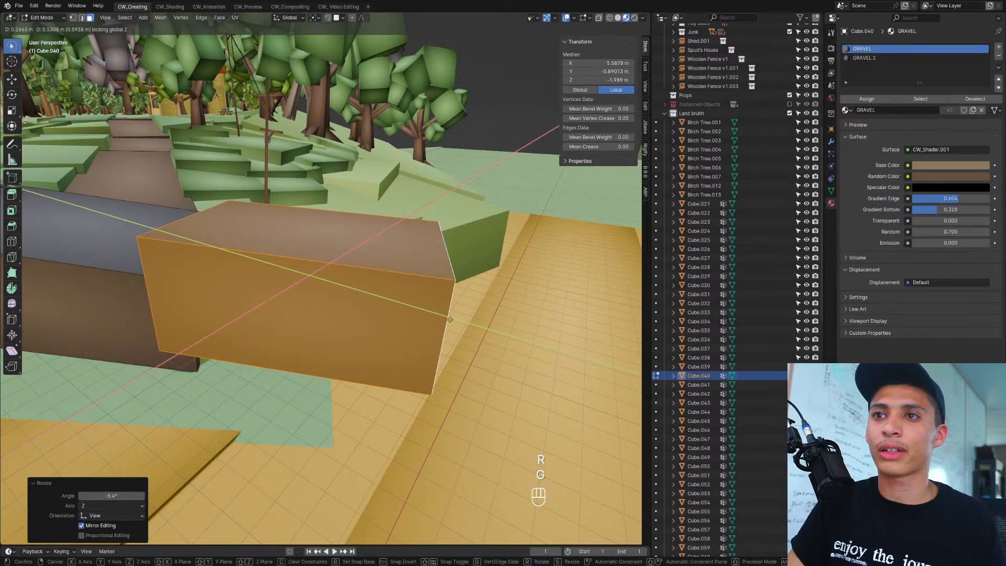
click(450, 317)
Step: Lower the end road segment about 1.68 m and tilt it freely by about 1.15° and -5.73°
key(g)
key(z)
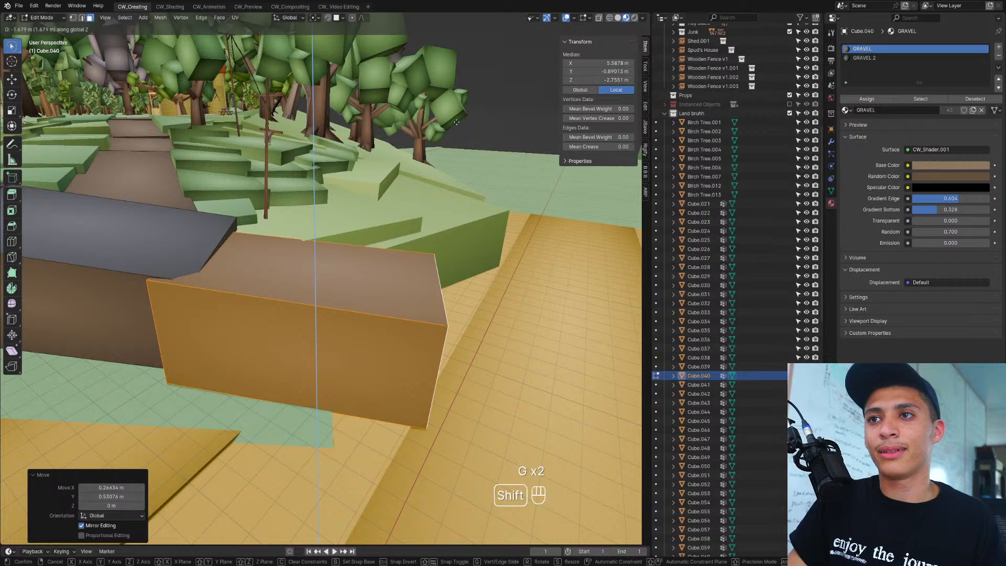
click(422, 205)
key(r)
key(r)
click(422, 205)
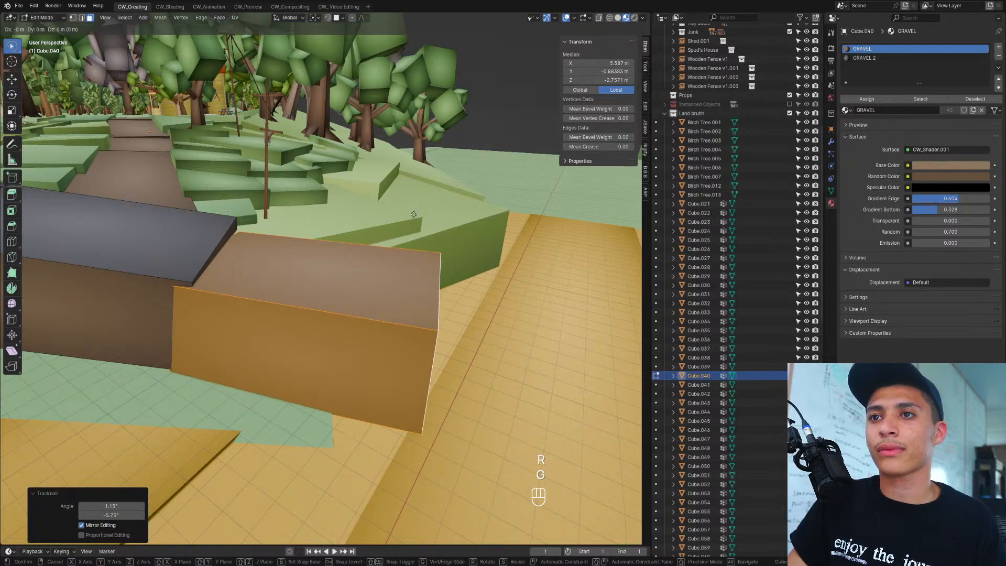
Step: Shift the segment horizontally about -0.13 m in X and -0.78 m in Y against the previous one, and fine-tune its height
key(g)
key(shift+z)
click(304, 175)
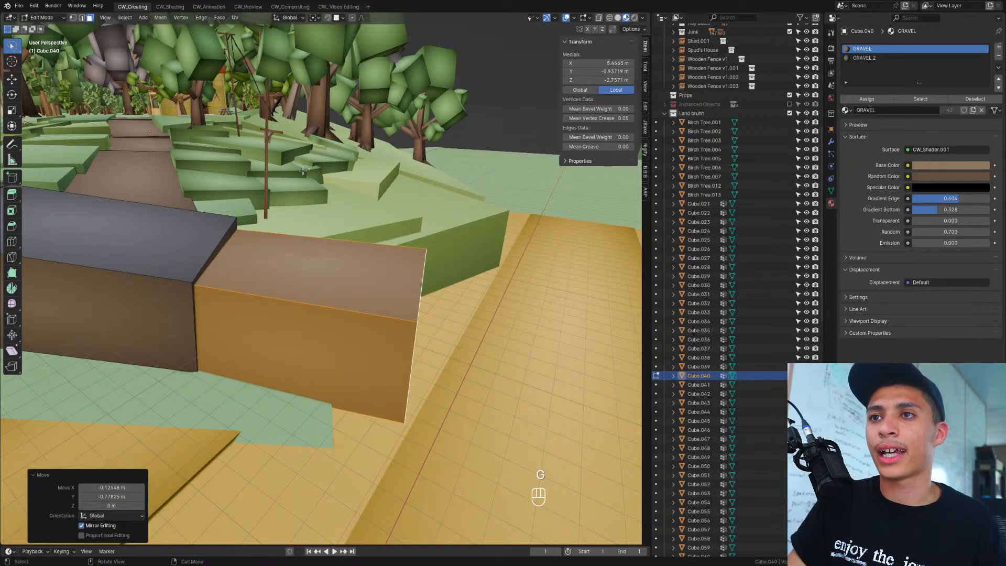
key(g)
middle_click(302, 172)
shift+click(296, 141)
key(Tab)
Step: Adjust the height of the end segment's long upper side edge so its surface meets the neighbouring road segment
middle_drag(257, 238, 294, 259)
scroll(294, 262, up, 3)
key(Tab)
click(266, 283)
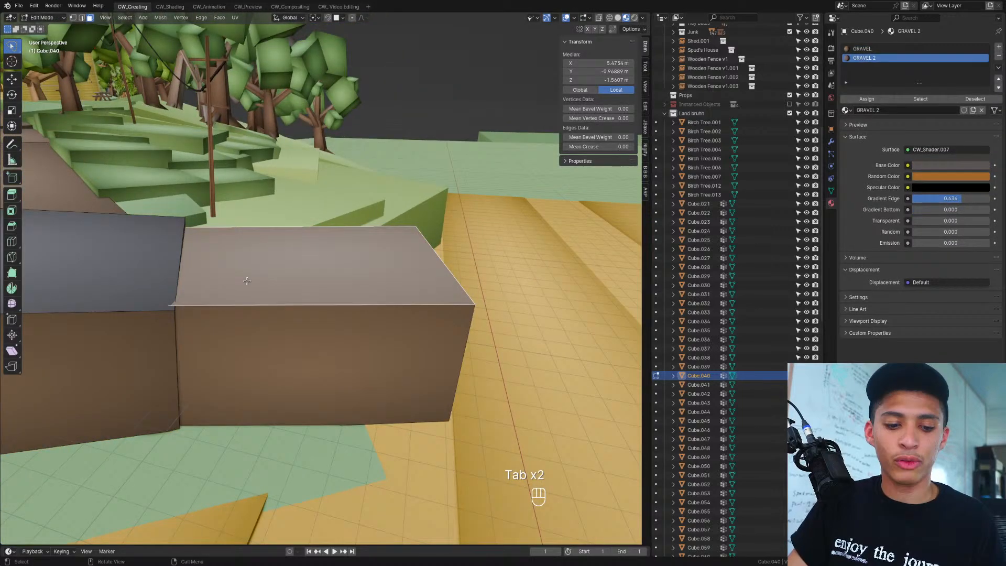
key(2)
click(209, 306)
key(g)
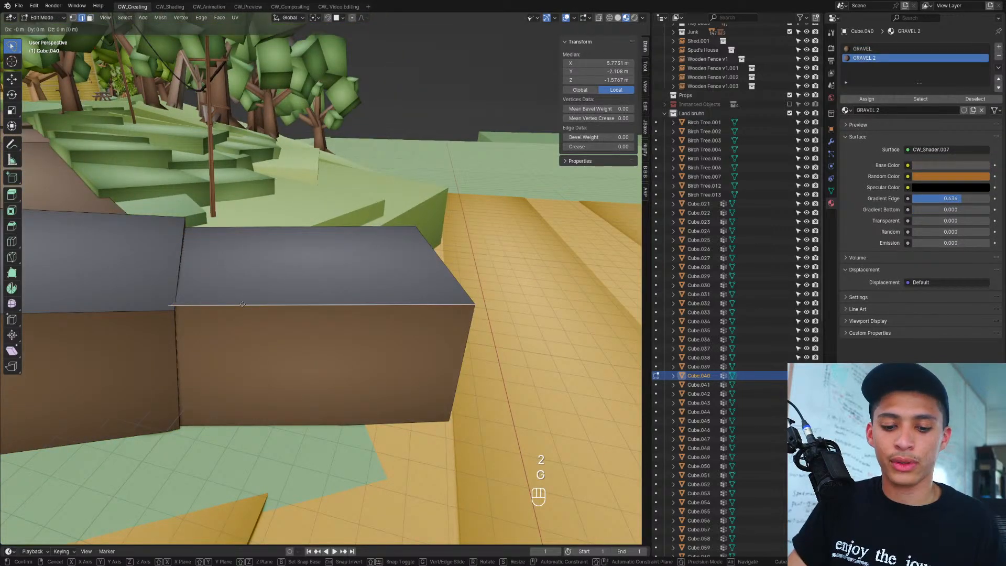
middle_click(233, 316)
shift+click(257, 330)
key(Tab)
Step: Raise the end segment's upper corner vertex at the joint beside the utility pole about 0.3 m, working in wireframe
middle_drag(257, 330, 221, 292)
middle_drag(292, 287, 349, 315)
shift+middle_drag(245, 315, 309, 325)
key(shift+z)
key(space)
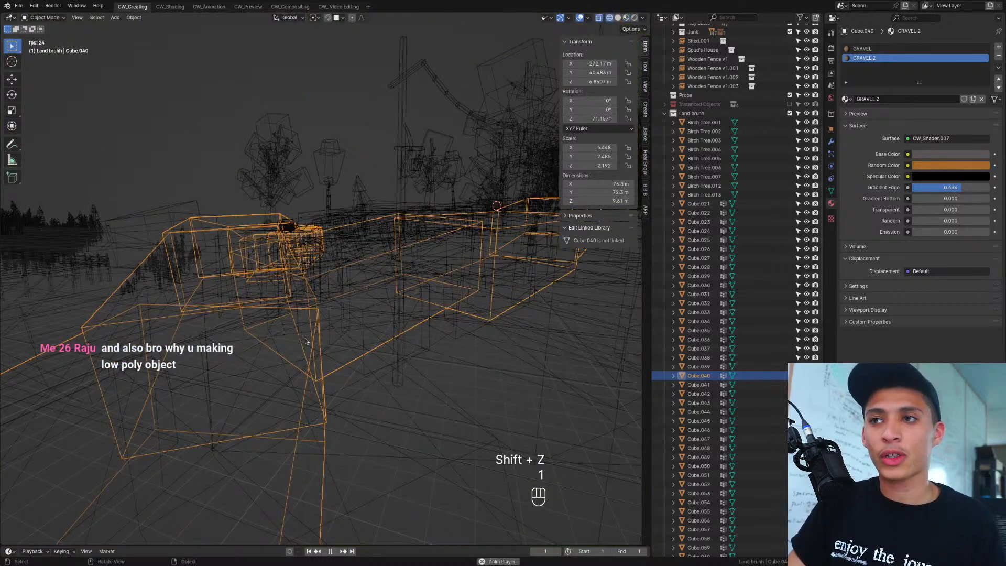
key(shift+z)
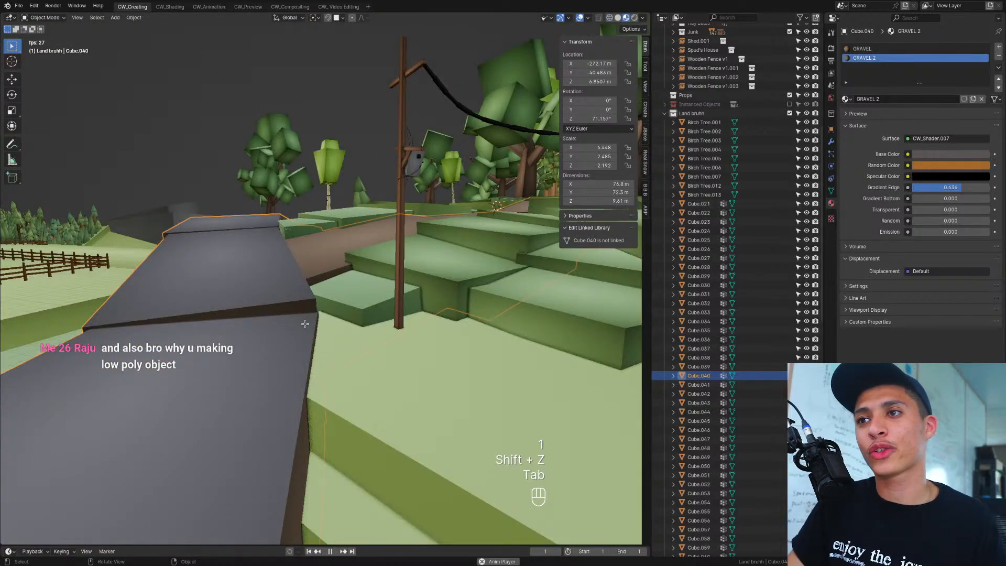
key(Tab)
key(shift+z)
click(318, 311)
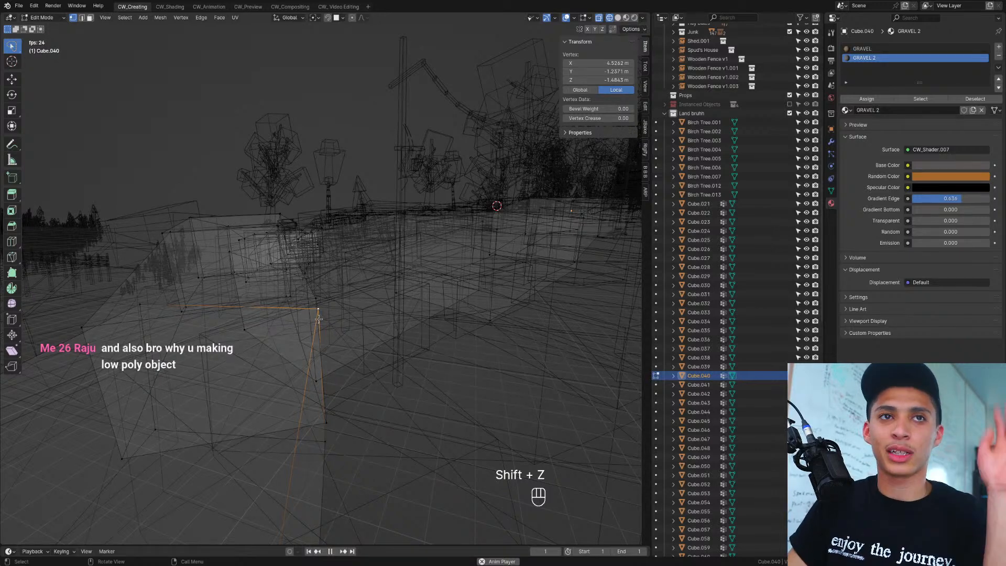
key(g)
key(x)
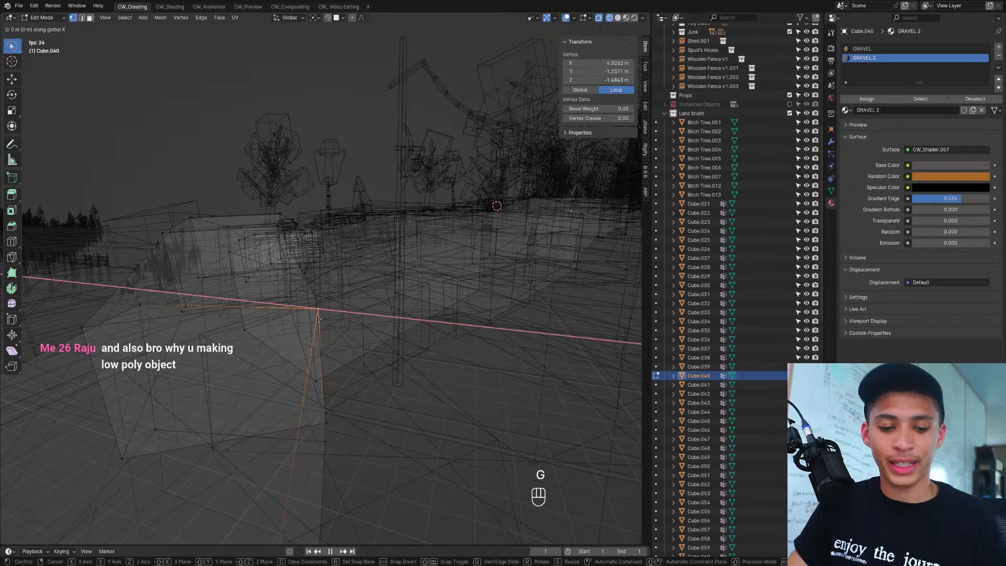
key(z)
click(317, 304)
key(shift+z)
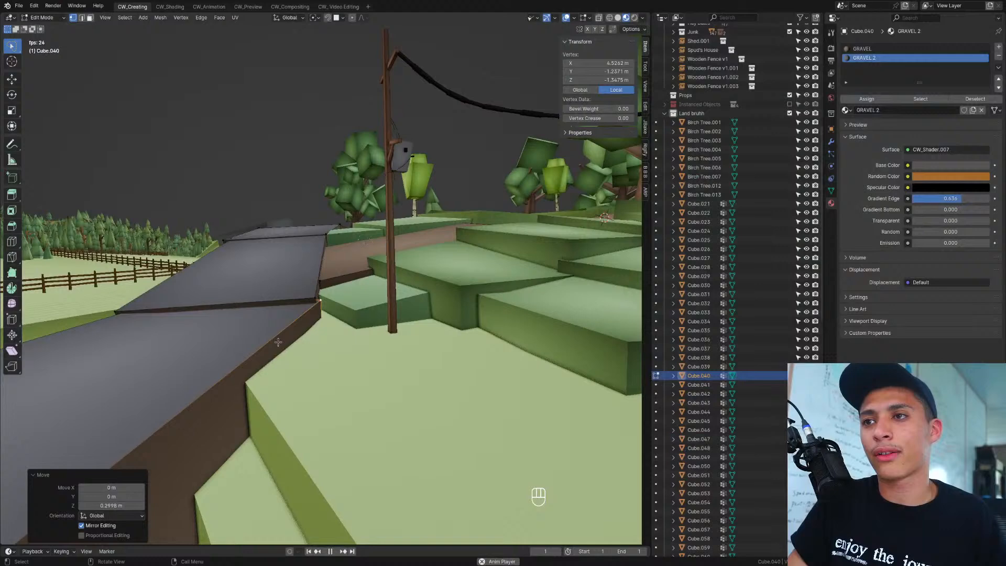
Step: Raise the same joint corner vertex a further 0.03 m or so
scroll(279, 342, up, 2)
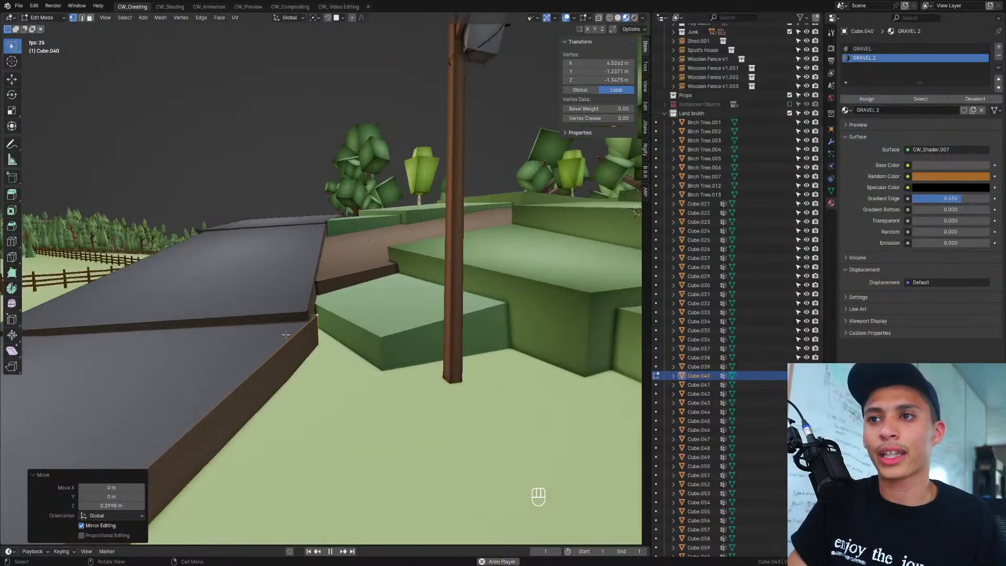
key(g)
key(z)
click(264, 315)
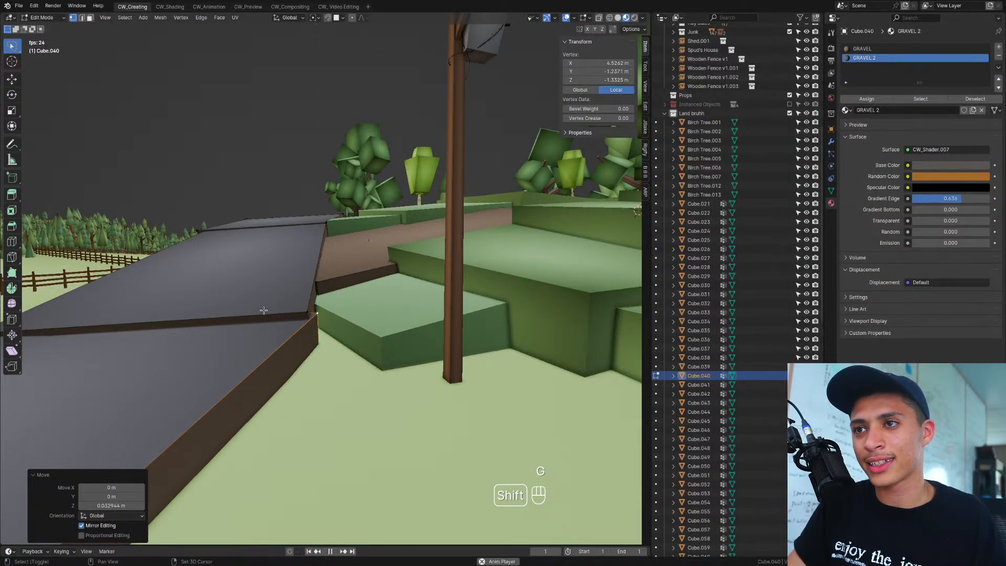
Step: Duplicate the end road segment in top view and place the copy beyond the road's end over the wheat field
middle_drag(264, 316, 391, 333)
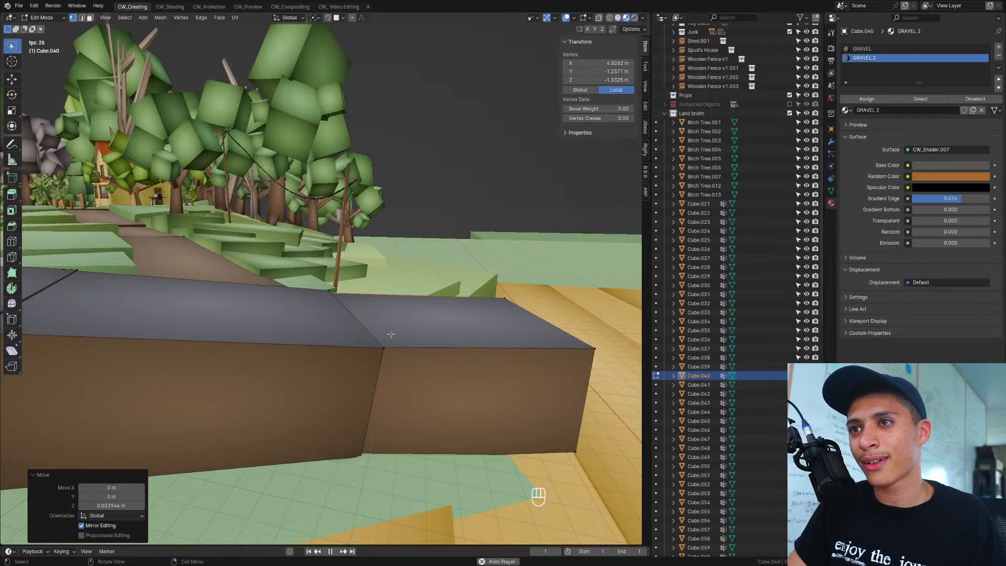
key(Tab)
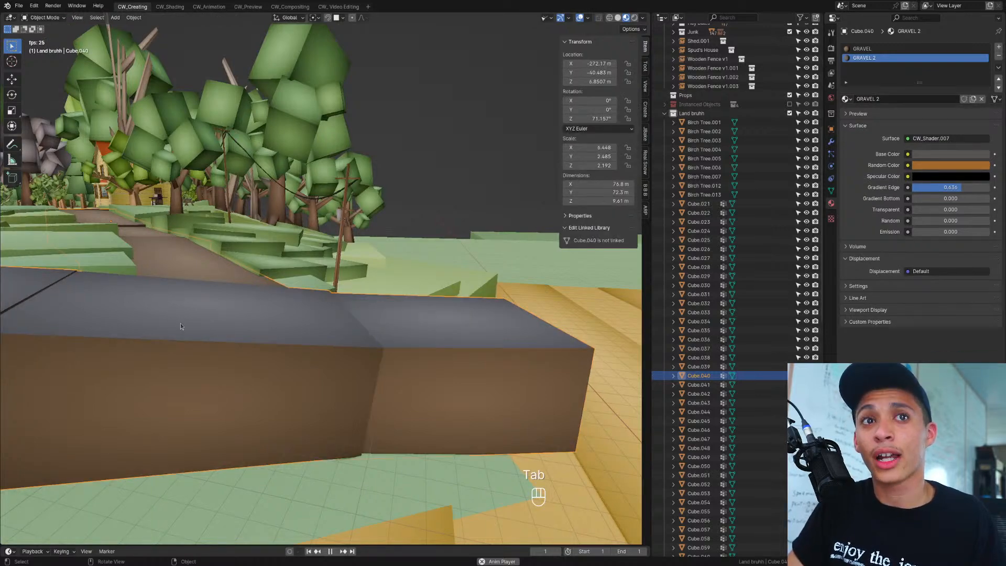
middle_drag(181, 349, 334, 397)
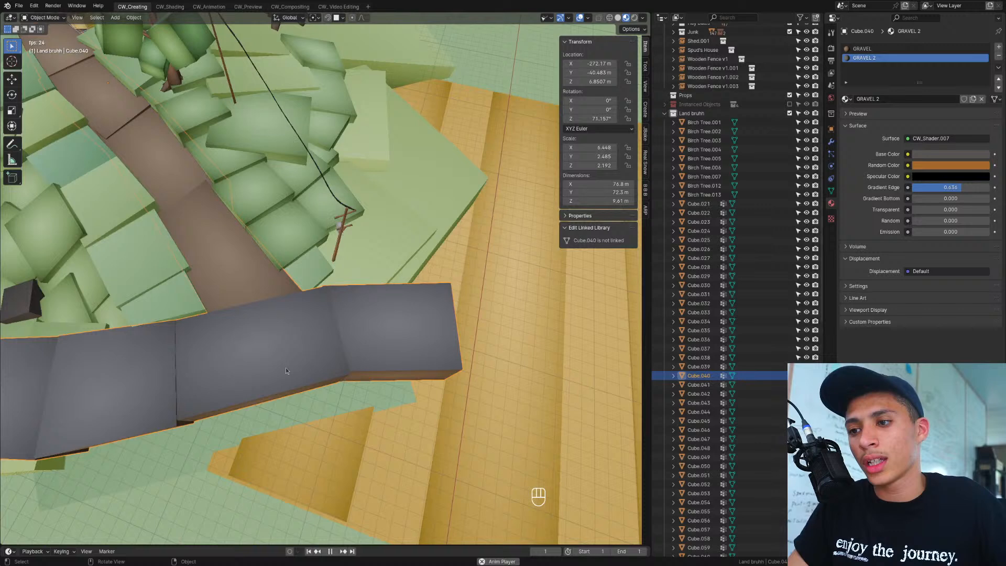
key(KP_7)
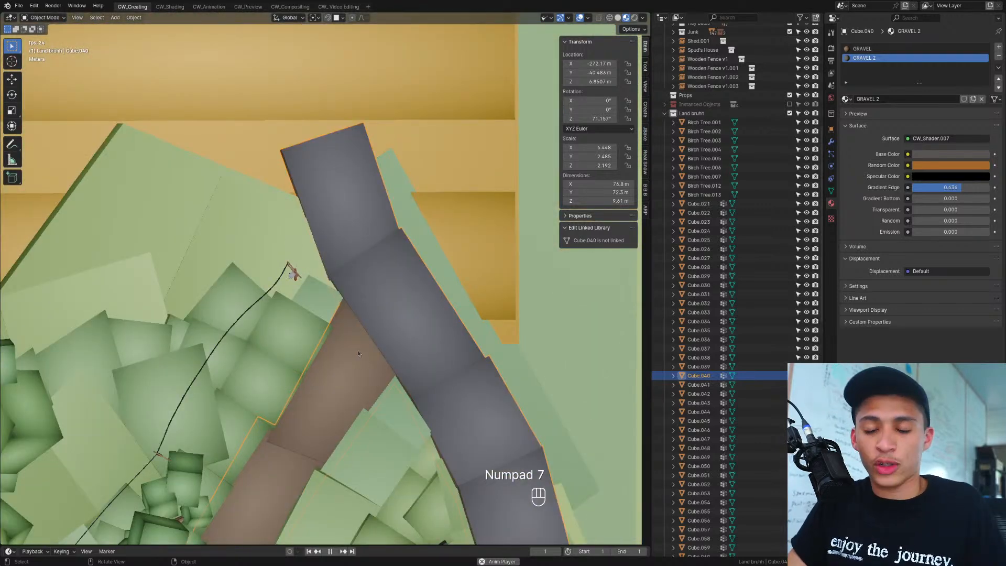
shift+middle_drag(357, 353, 376, 423)
key(Tab)
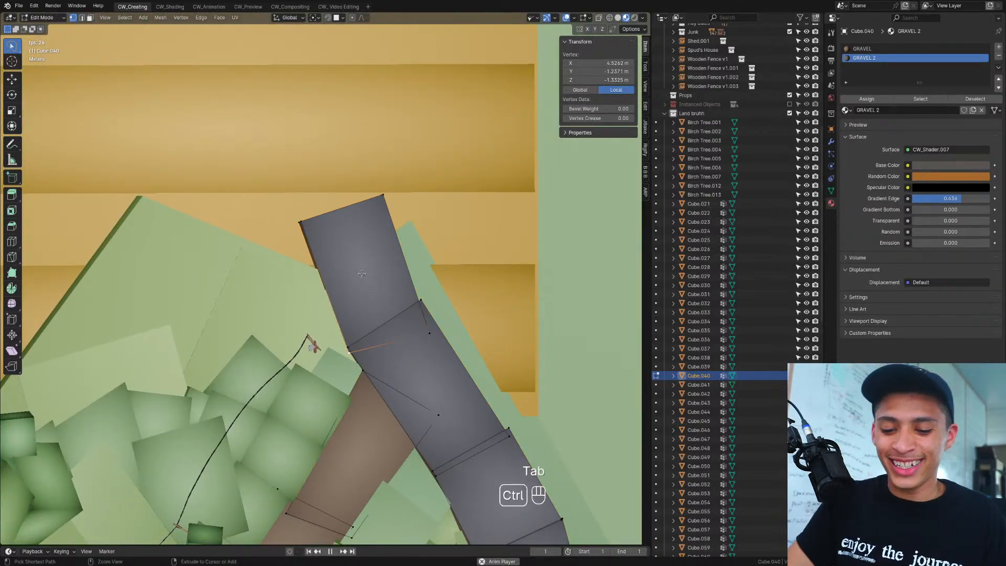
key(ctrl+l)
key(shift+d)
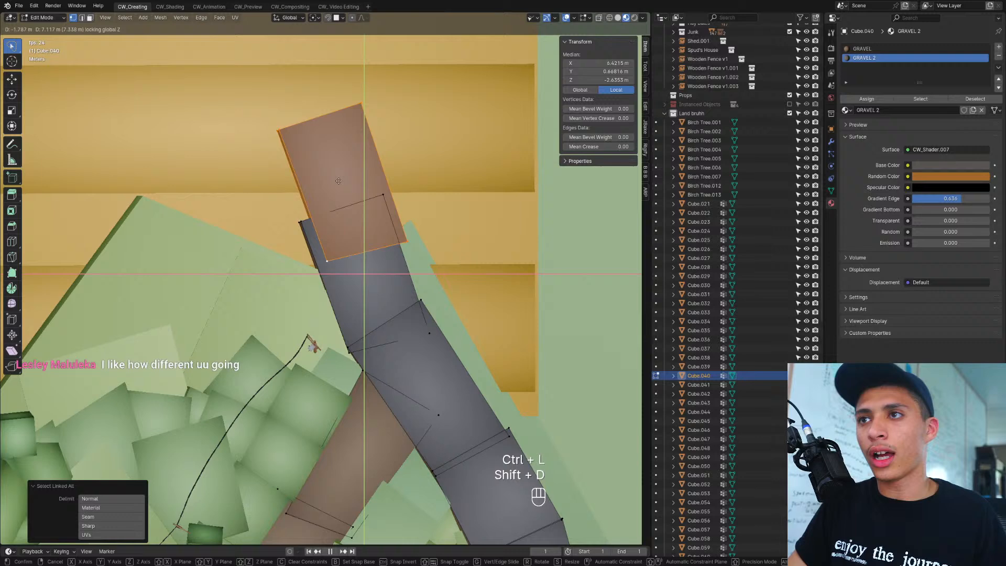
click(329, 173)
Step: Rotate the copied road segment about -14.4° and move it into line with the road's end
key(r)
click(449, 255)
key(g)
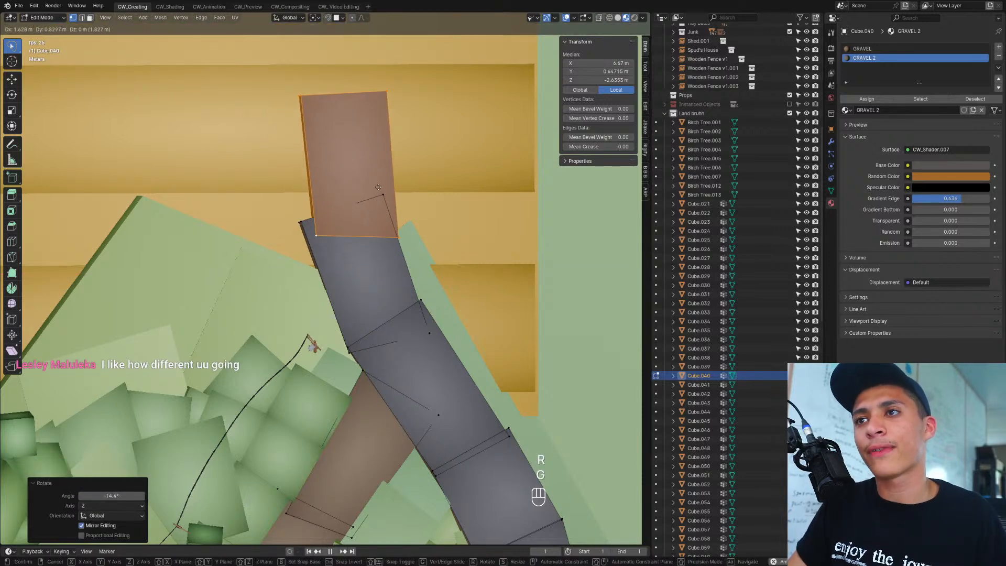
click(367, 181)
Step: Lower the new segment's two upper joint corners to the previous segment's surface, the far one by about 0.41 m
middle_drag(391, 348, 506, 241)
scroll(293, 324, up, 5)
shift+middle_drag(267, 354, 354, 365)
click(326, 313)
key(g)
middle_click(327, 314)
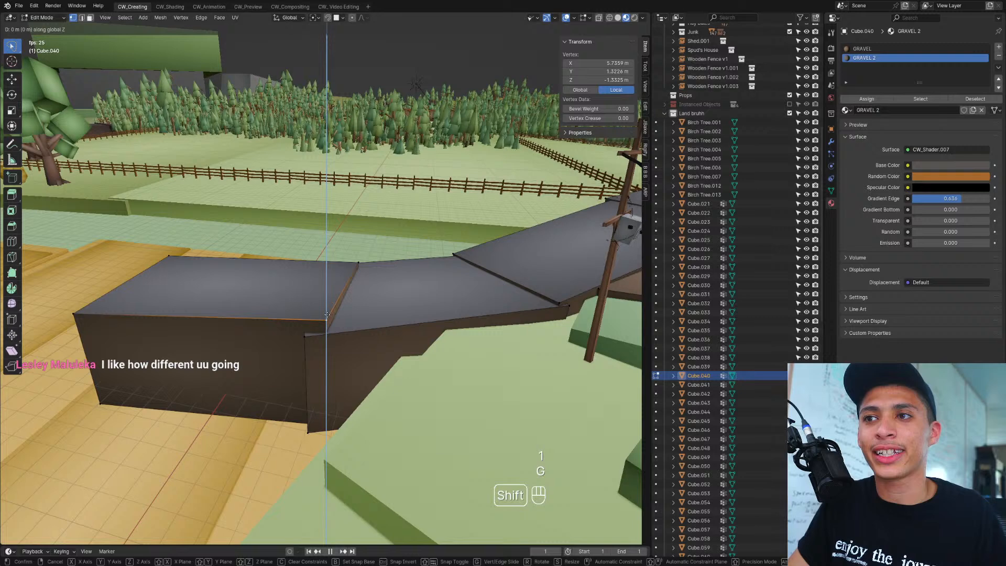
click(360, 471)
click(361, 268)
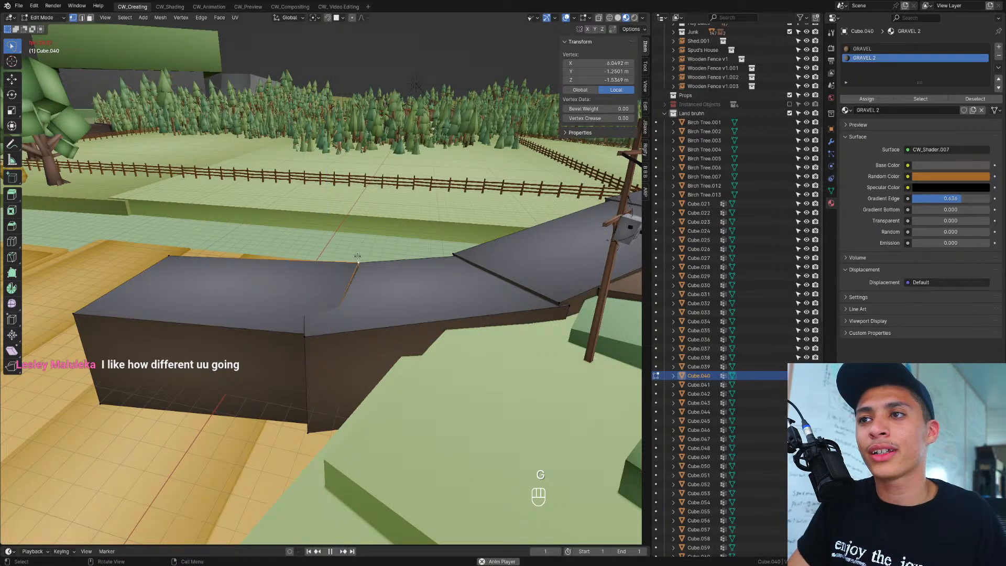
key(g)
click(367, 341)
Step: Slide the new segment's hidden joint face along its edges by a factor of about 0.059
key(shift+z)
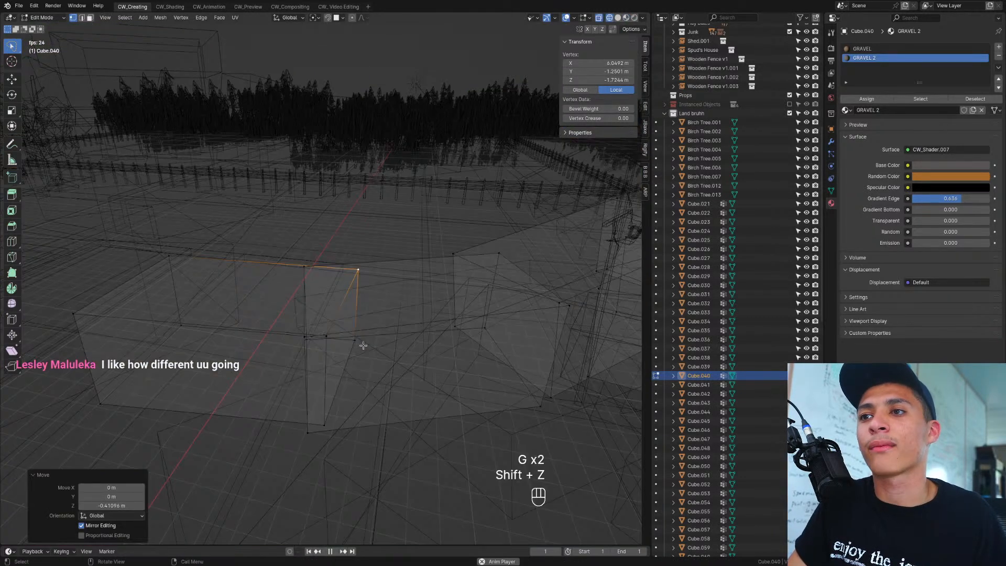
key(3)
click(342, 341)
key(g)
key(g)
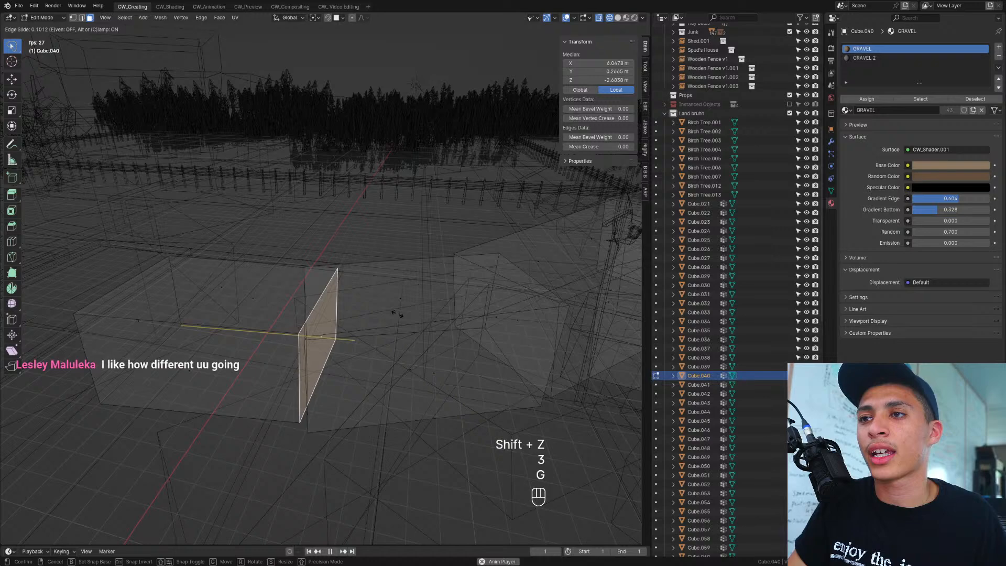
click(400, 314)
key(shift+z)
Step: Move the new segment's joint face horizontally about -0.1 m in X and 1.53 m in Y
middle_drag(403, 314, 396, 373)
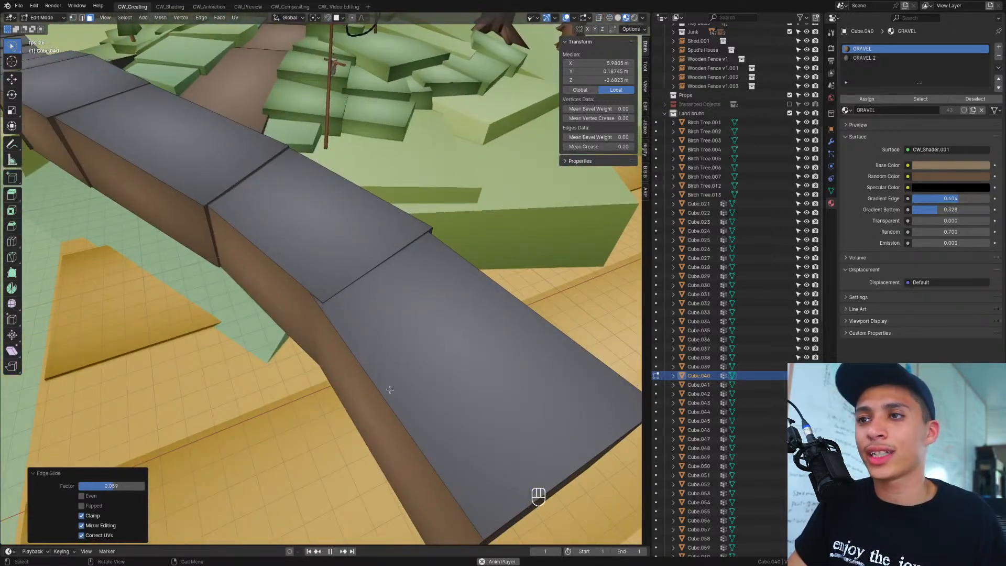
key(g)
key(shift+z)
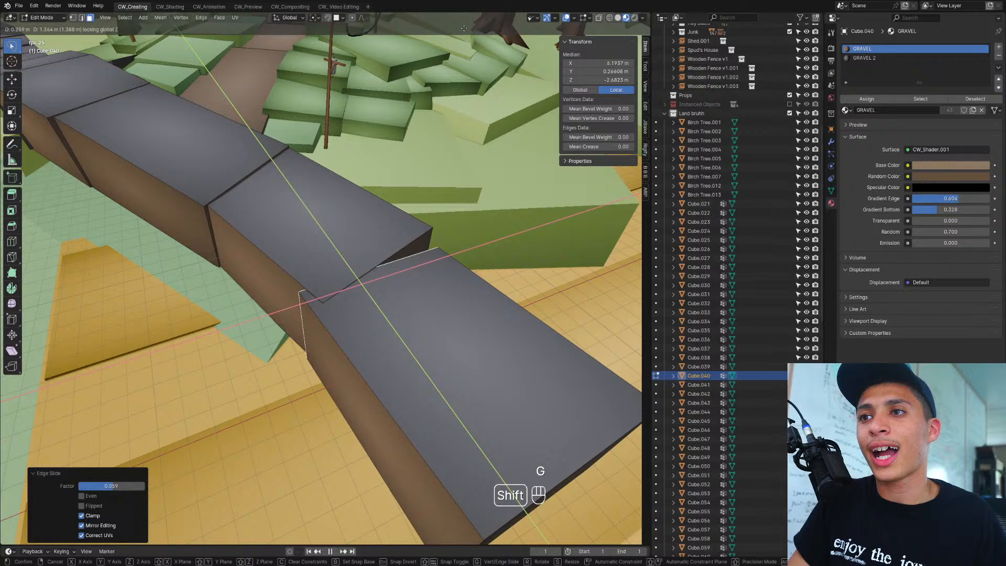
click(545, 26)
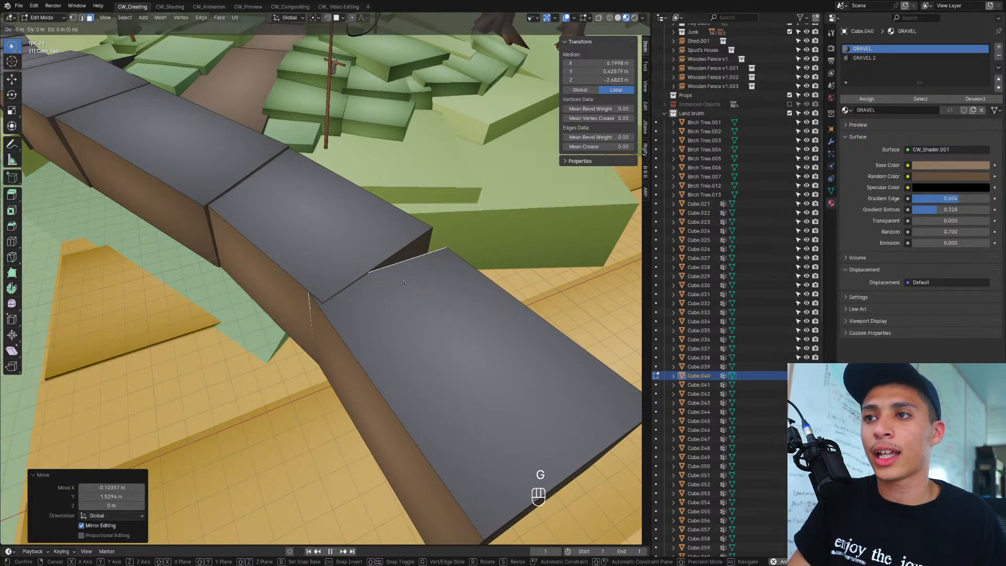
Step: Maximize the viewport and move the new segment's vertical joint edge in top view to close the wedge-shaped gap in the road
key(ctrl+space)
middle_drag(504, 264, 582, 234)
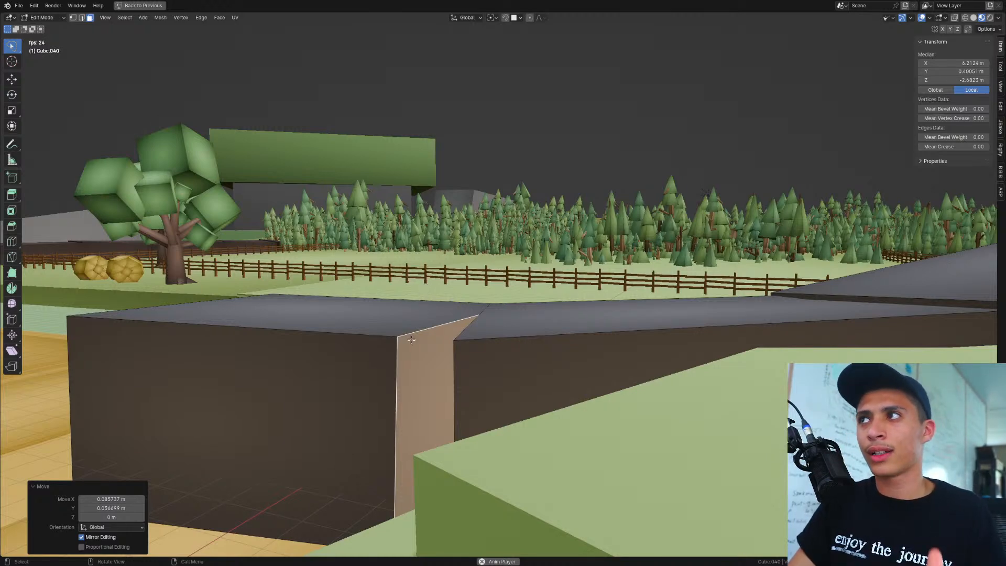
key(2)
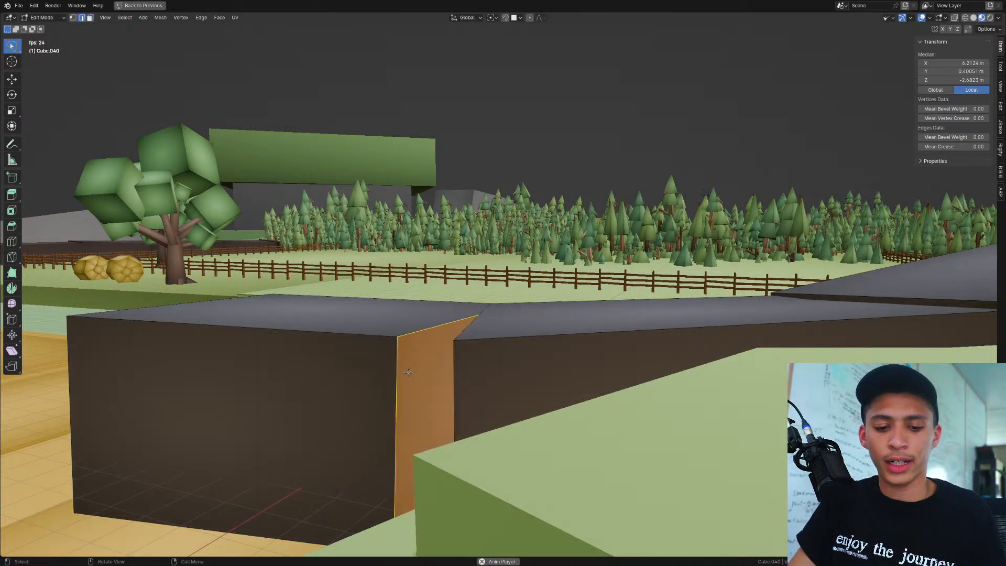
click(395, 369)
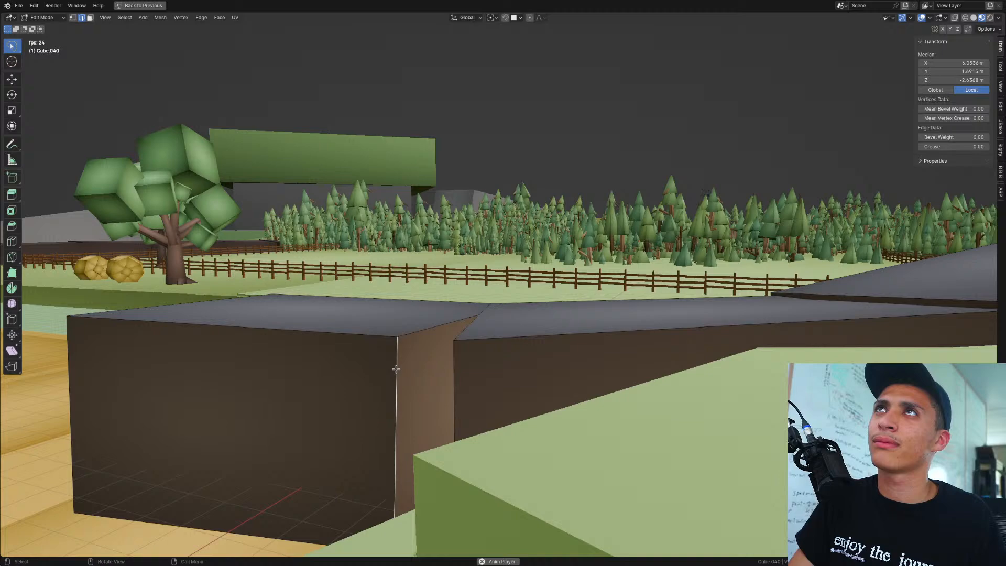
key(KP_7)
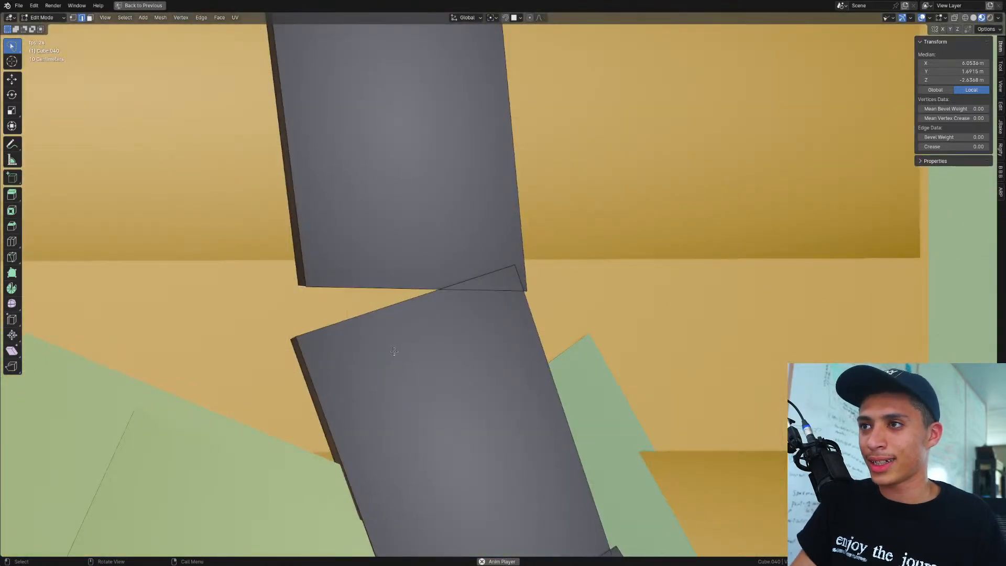
key(g)
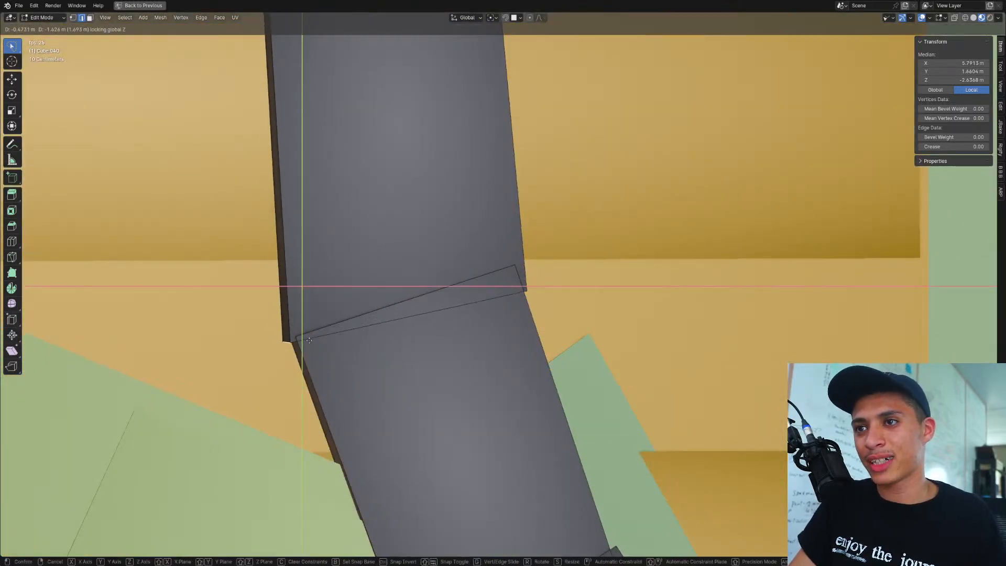
click(308, 345)
middle_drag(308, 345, 506, 348)
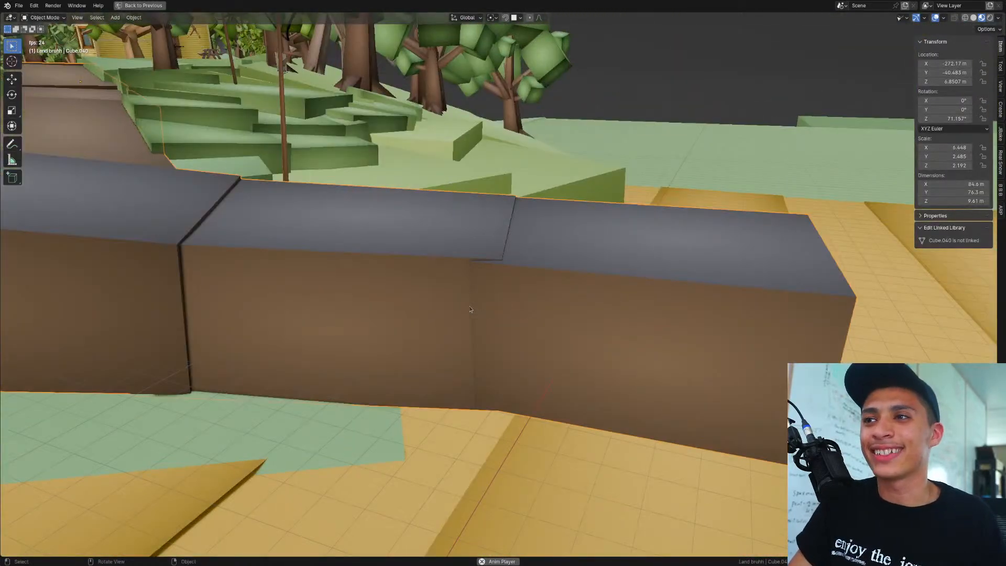
middle_drag(467, 306, 482, 308)
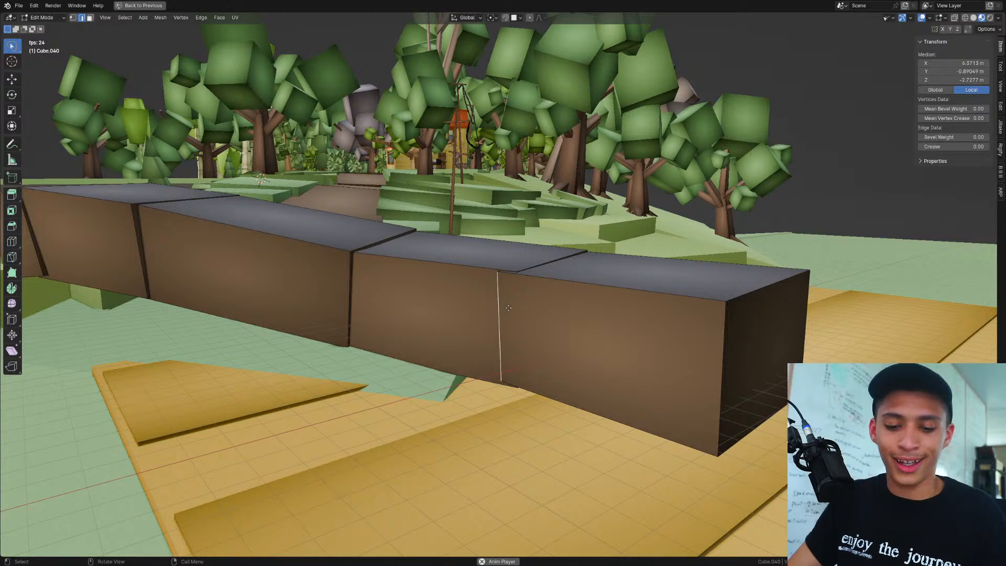
Step: Move the new segment's vertical joint edge horizontally about 0.35 m in X and 0.3 m in Y
key(g)
key(shift+z)
click(483, 328)
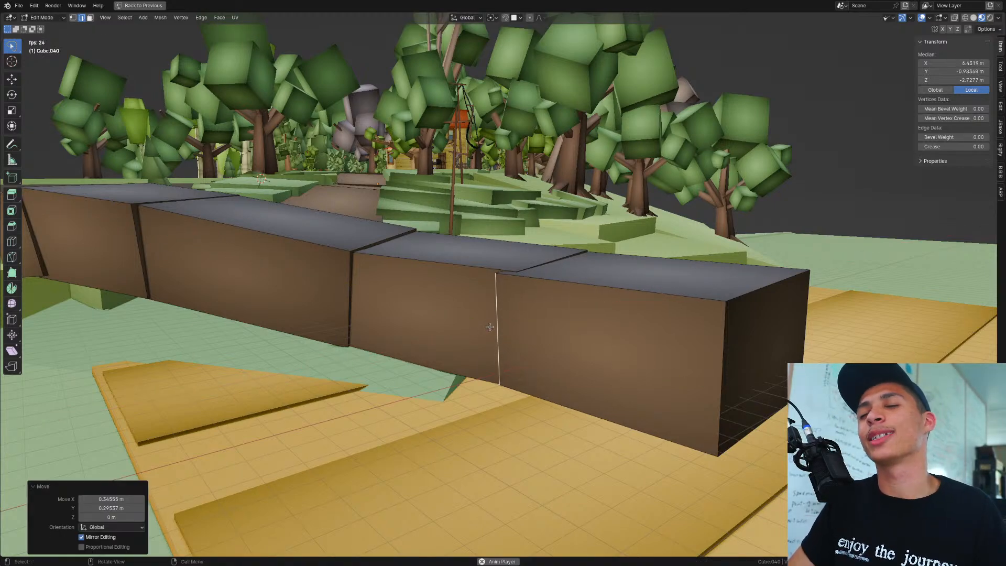
scroll(523, 361, up, 5)
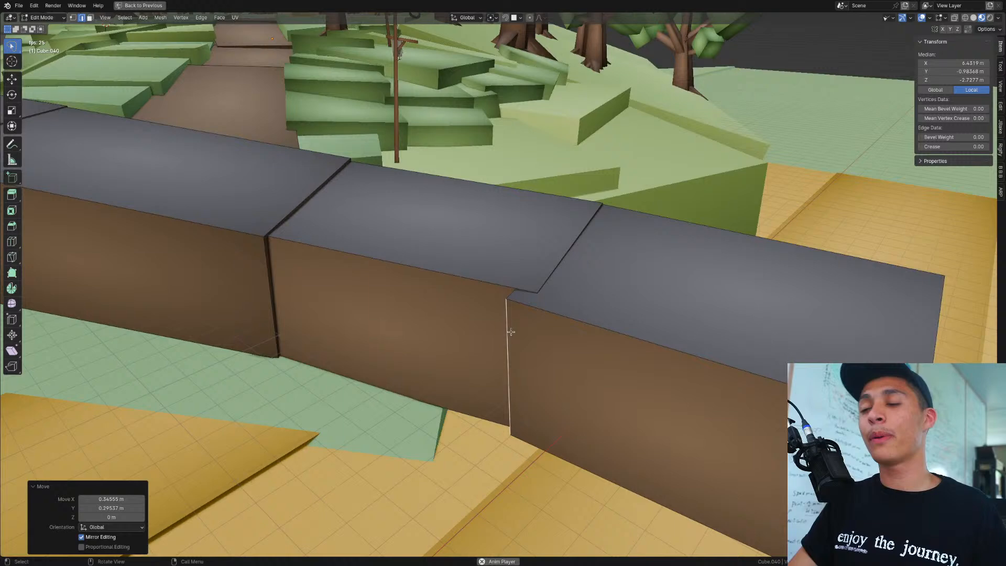
middle_drag(505, 325, 581, 316)
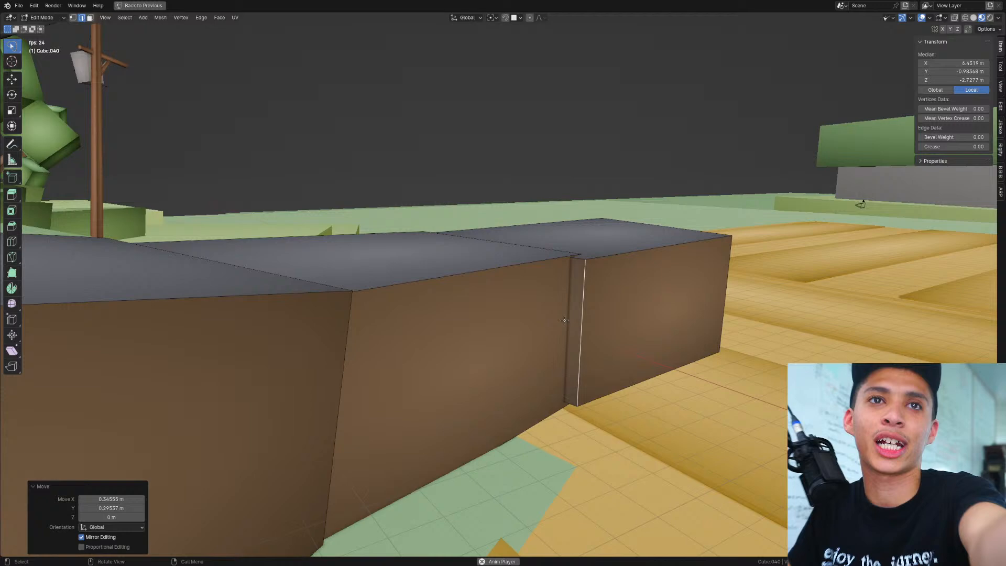
Step: Move the new segment's narrow exposed joint face about 0.41 m along Y and save the file
key(3)
click(581, 278)
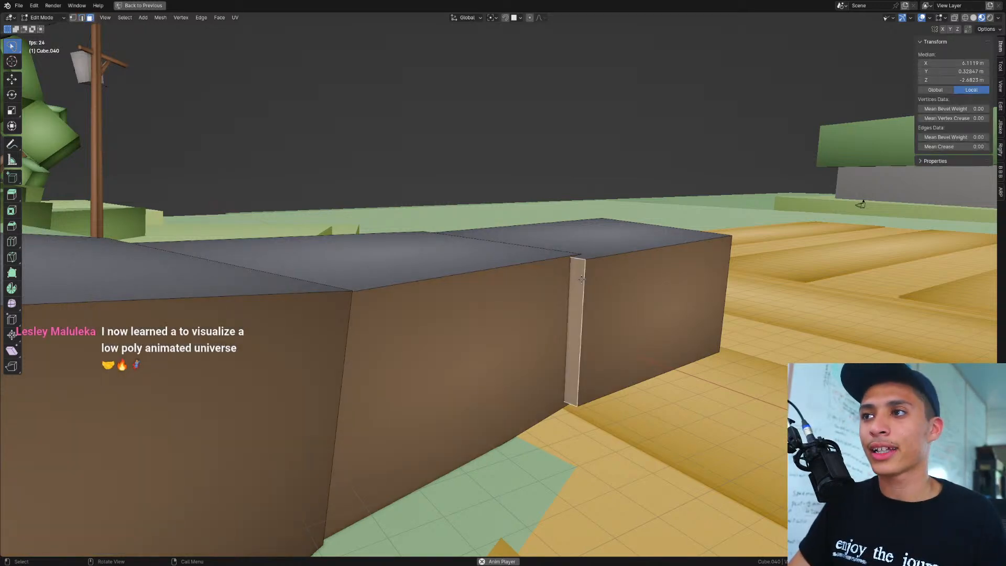
key(g)
key(y)
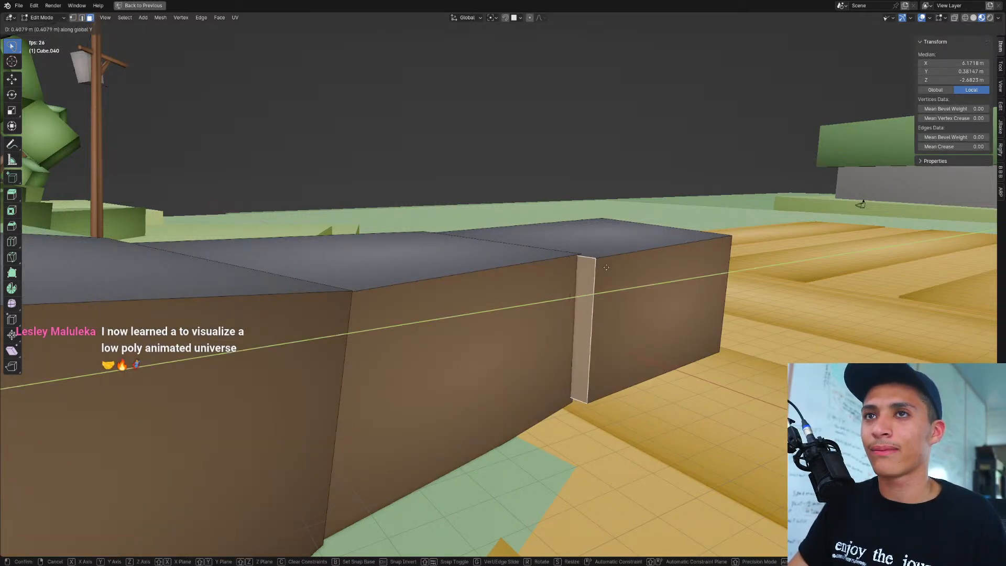
click(580, 269)
key(ctrl+space)
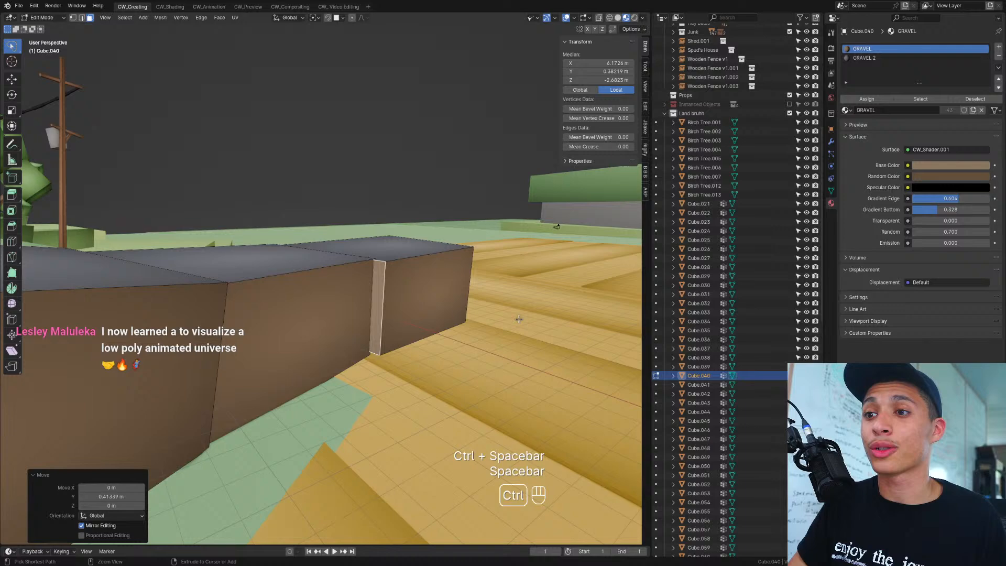
key(ctrl+space)
key(ctrl+s)
Step: Move the segment's vertical joint edge on the opposite side horizontally about 0.08 m in X and -0.38 m in Y
middle_drag(520, 326, 544, 382)
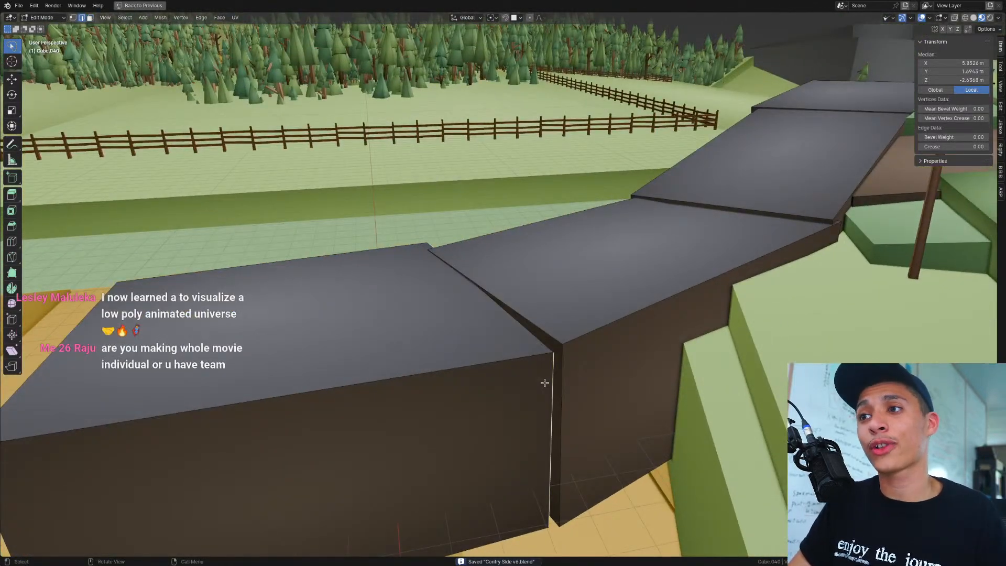
key(g)
key(shift+z)
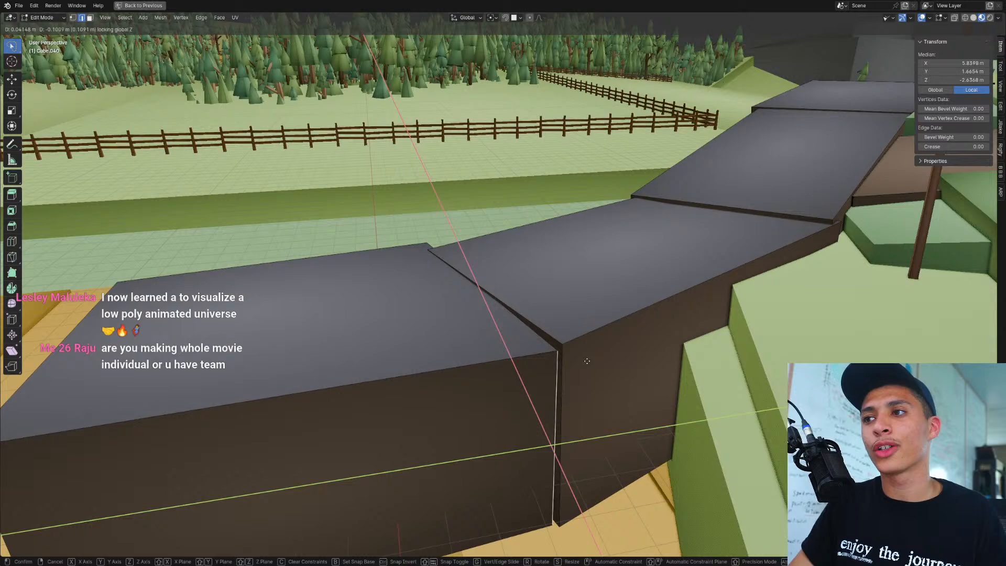
click(696, 331)
middle_drag(696, 331, 551, 387)
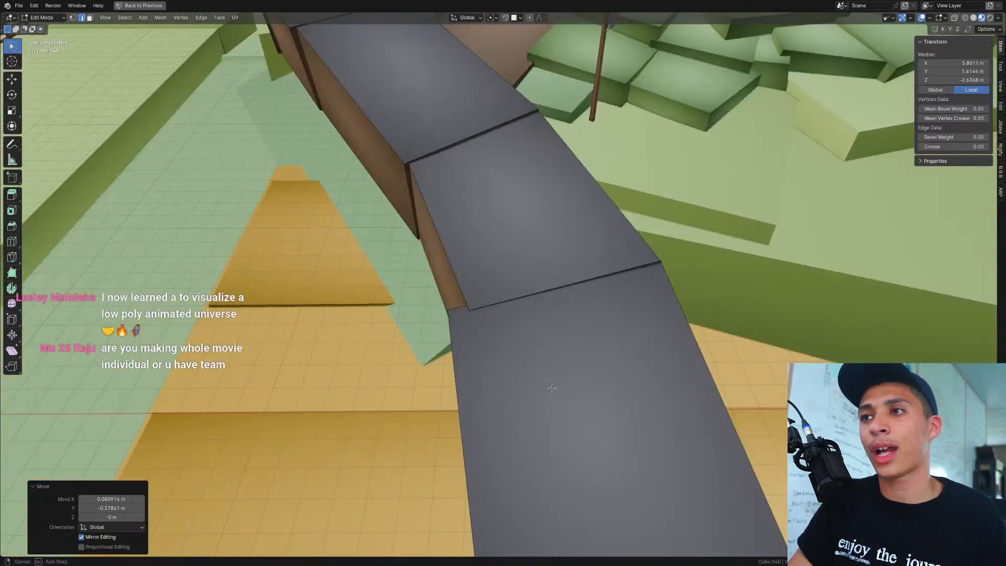
scroll(708, 319, down, 3)
Step: Slide the protruding vertical joint edge along the segment by a factor of about 0.057 and return to Object Mode
key(Tab)
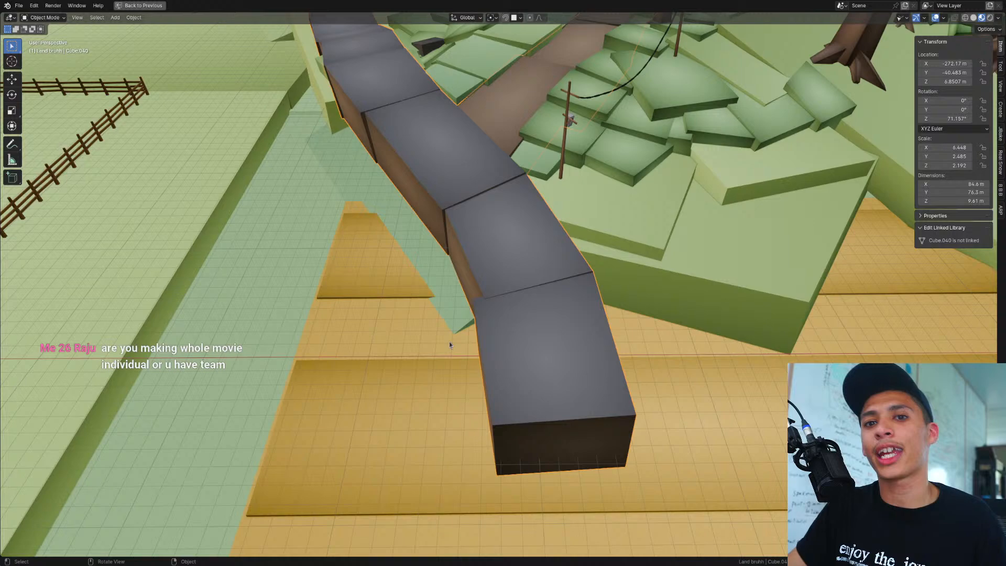
middle_drag(448, 341, 591, 337)
scroll(573, 344, up, 4)
key(Tab)
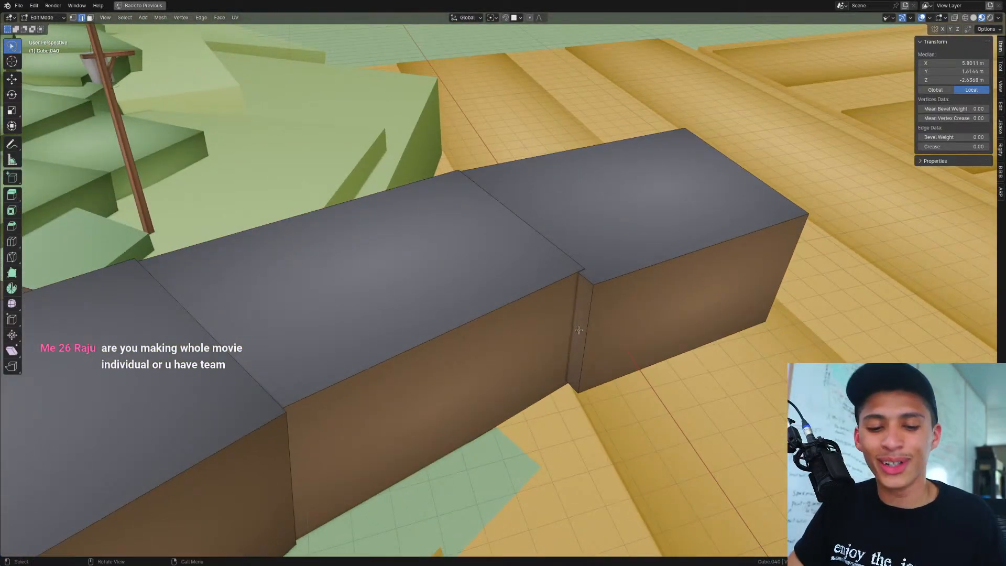
key(g)
key(g)
click(718, 360)
key(ctrl+Tab)
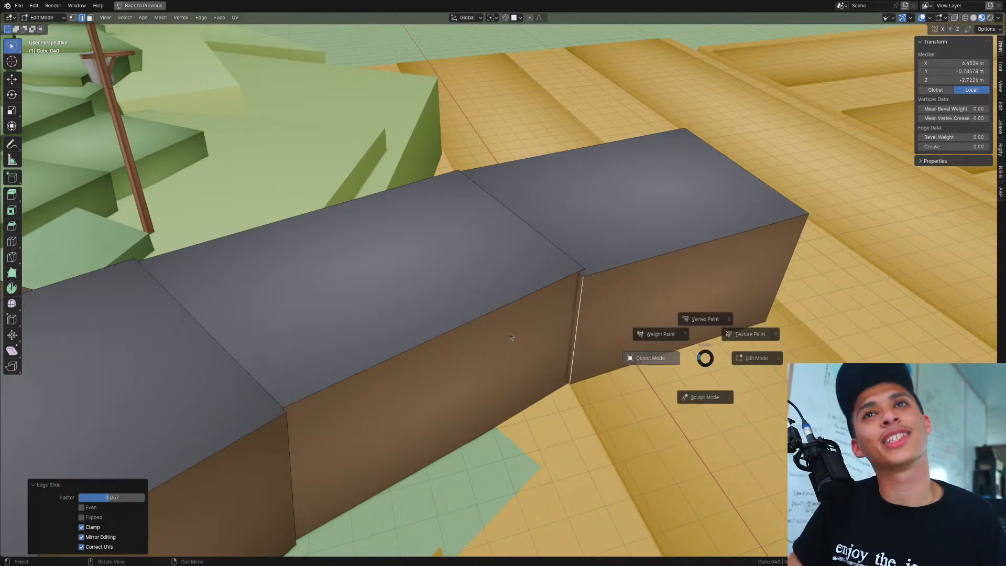
click(511, 337)
mouse_move(510, 337)
middle_down()
mouse_move(591, 354)
mouse_move(513, 349)
middle_up()
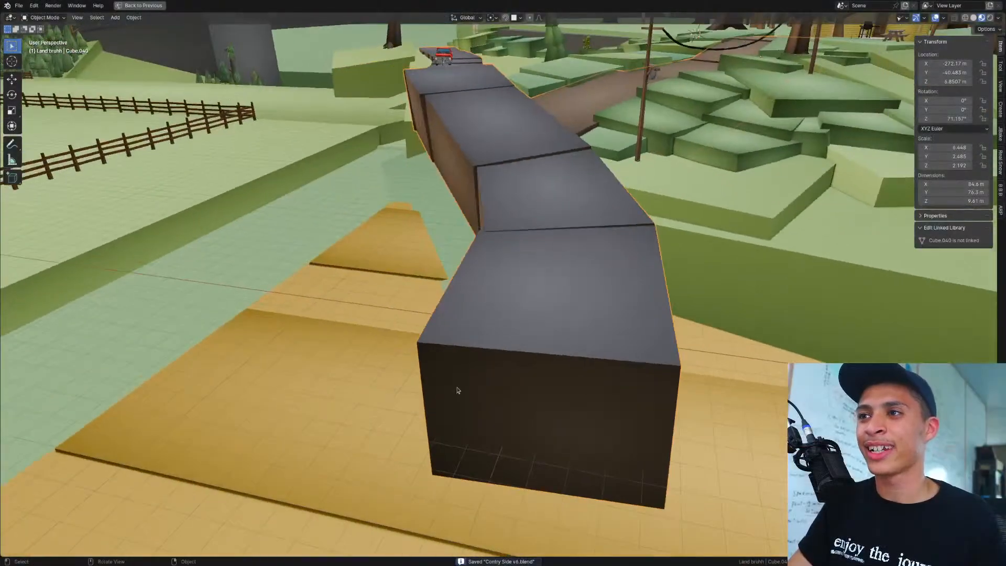
Step: Move the wheat field under the road's end about -23.96 m along X to clear the road's path
middle_drag(458, 390, 530, 422)
scroll(571, 306, down, 4)
scroll(573, 309, down, 5)
click(567, 314)
key(g)
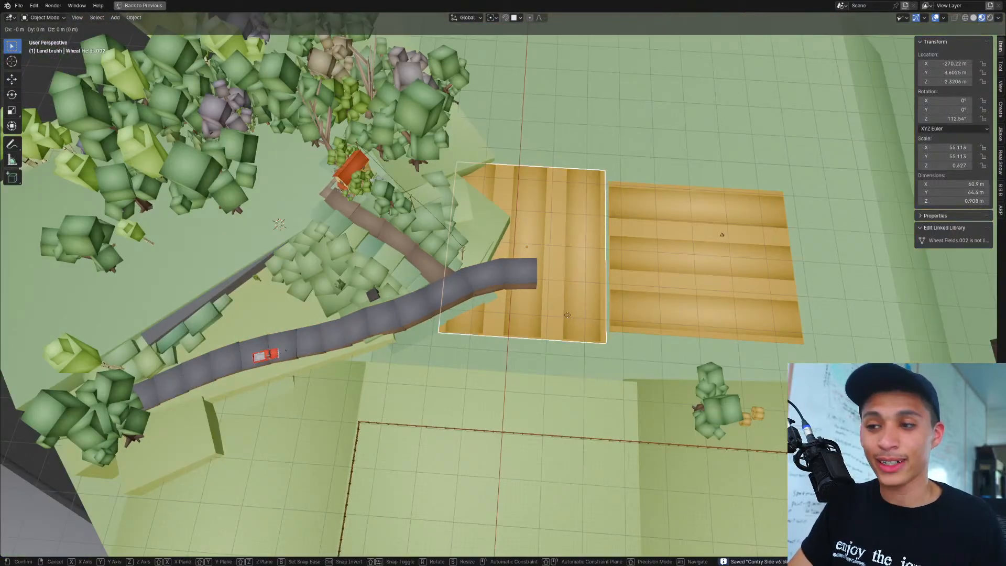
key(y)
key(x)
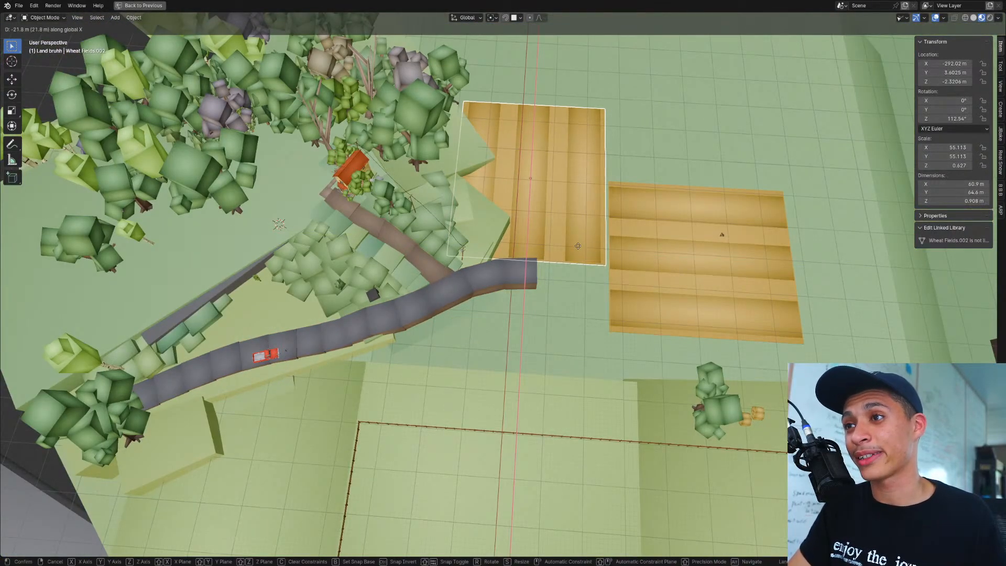
click(576, 240)
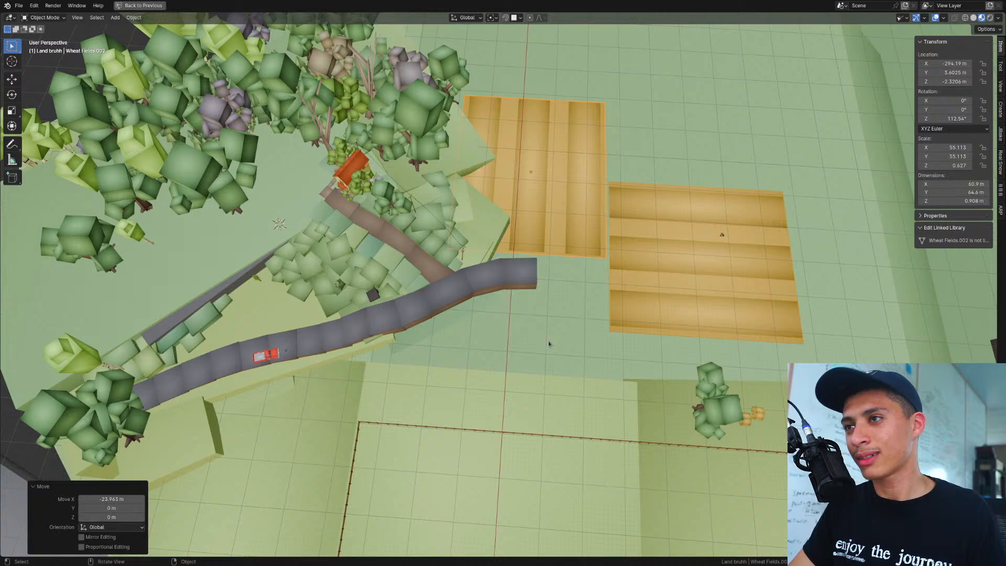
Step: Duplicate the road's end segment and offset the copy horizontally about 0.1 m in X and 7.7 m in Y
middle_drag(548, 354, 506, 294)
scroll(573, 303, up, 5)
click(573, 304)
key(Tab)
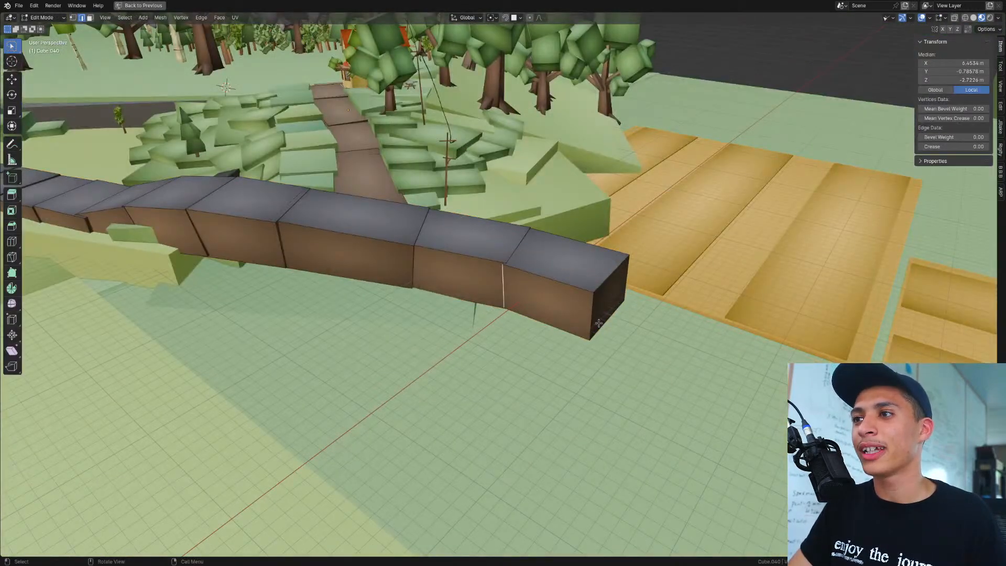
middle_drag(597, 322, 568, 314)
key(l)
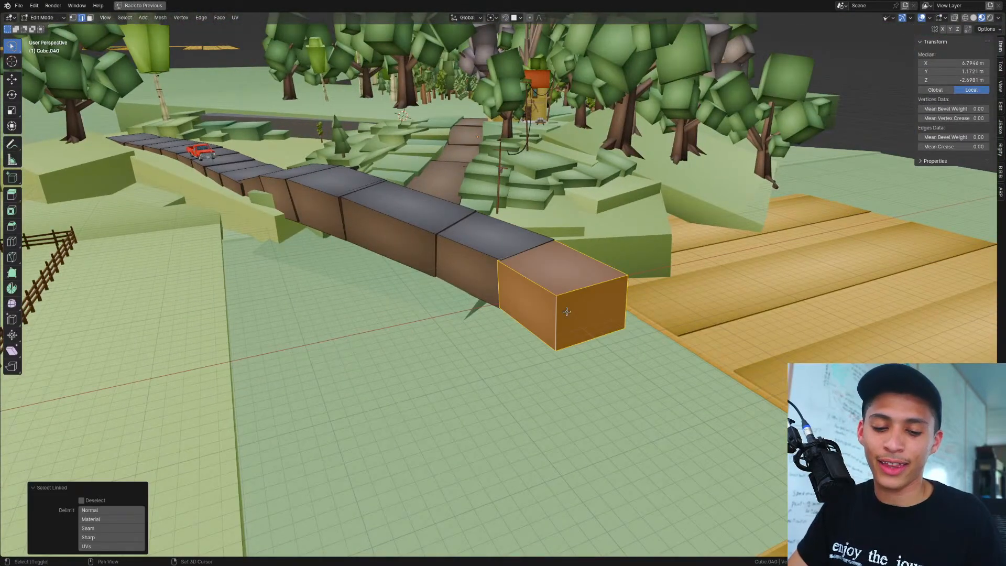
key(g)
key(shift+z)
click(614, 349)
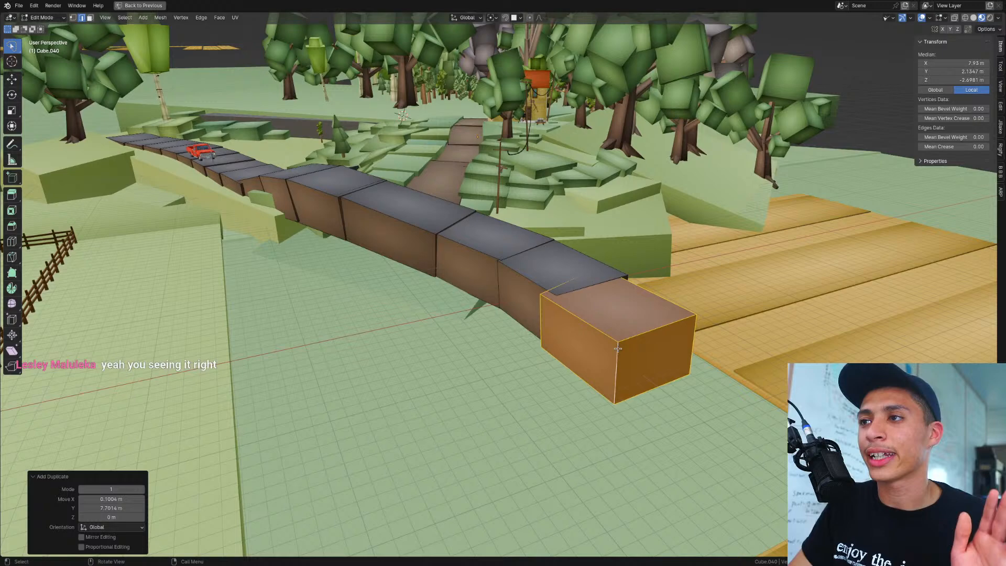
Step: Rotate the duplicated road segment -23° about the global Z axis
key(r)
key(z)
click(700, 363)
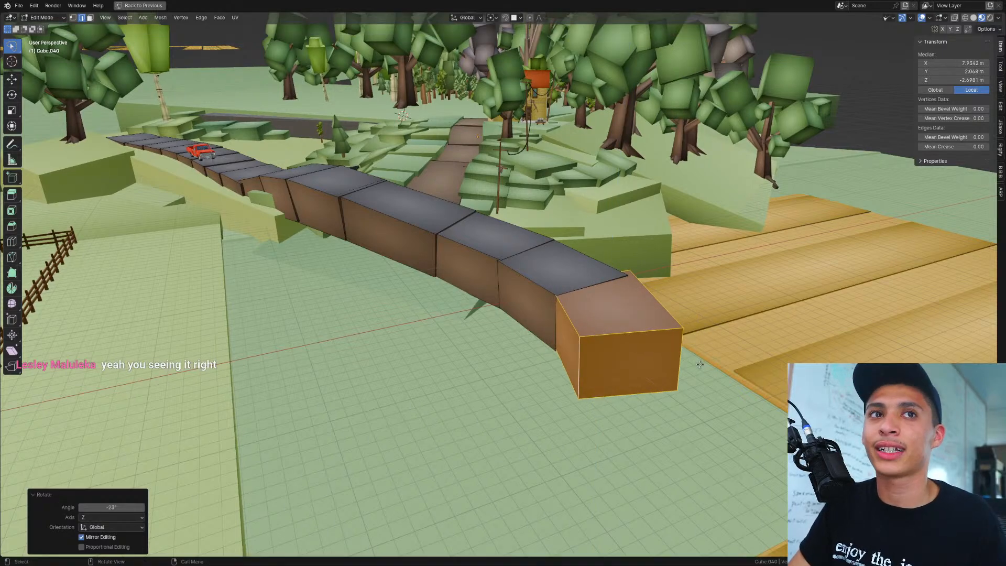
middle_drag(621, 347, 601, 363)
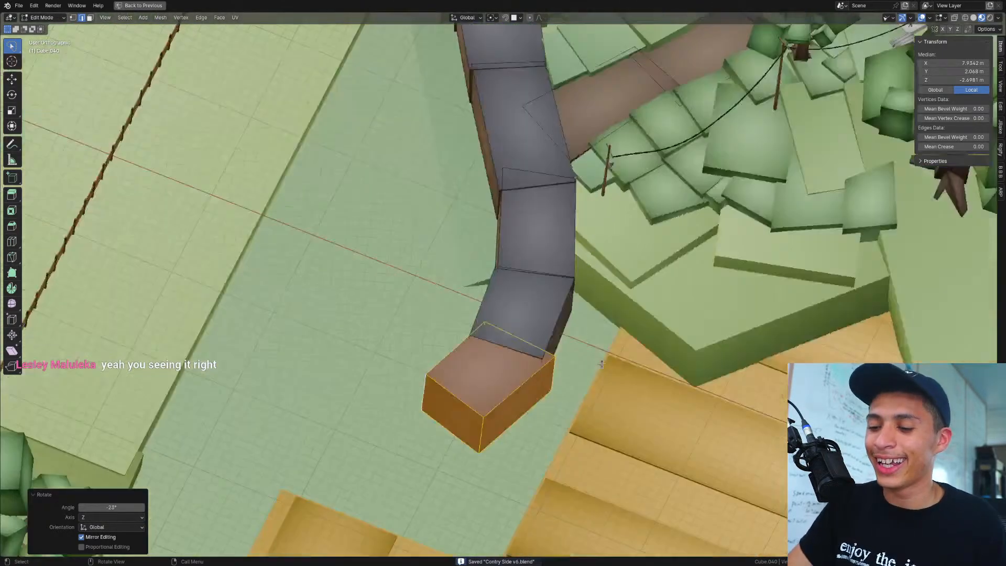
Step: In top view, rotate the duplicated segment about -6° and reposition it so its end slightly overlaps the previous segment
key(KP_7)
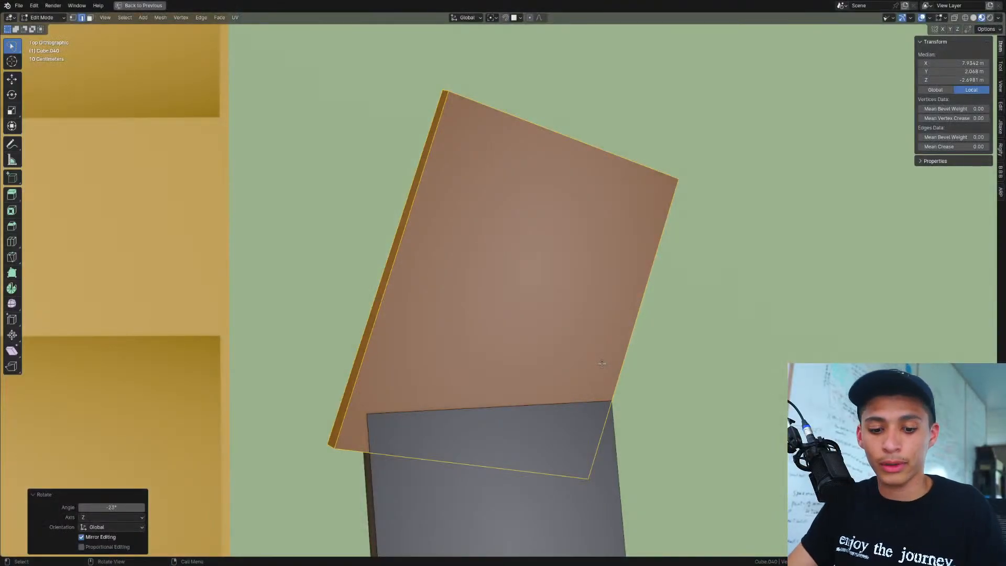
key(g)
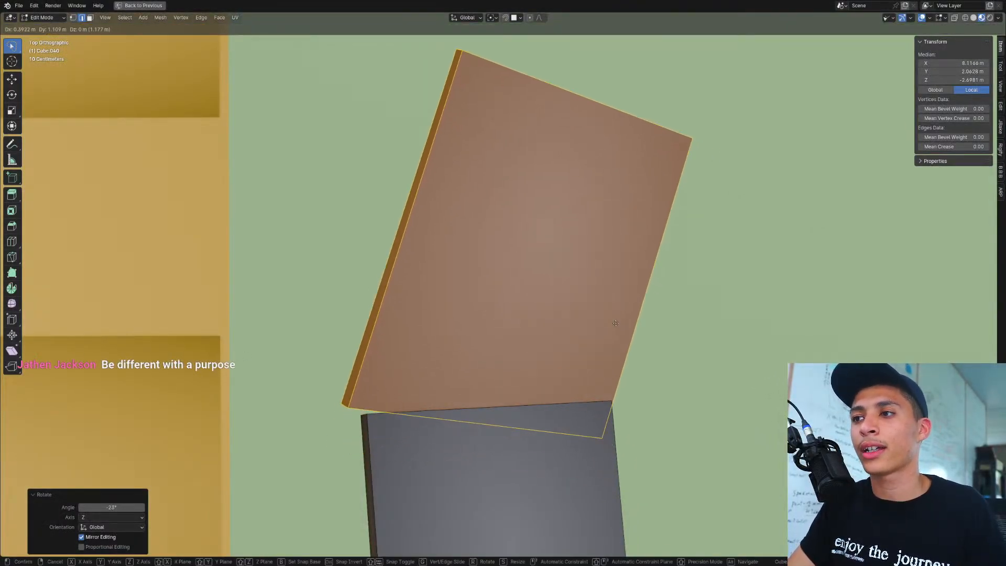
click(626, 317)
key(r)
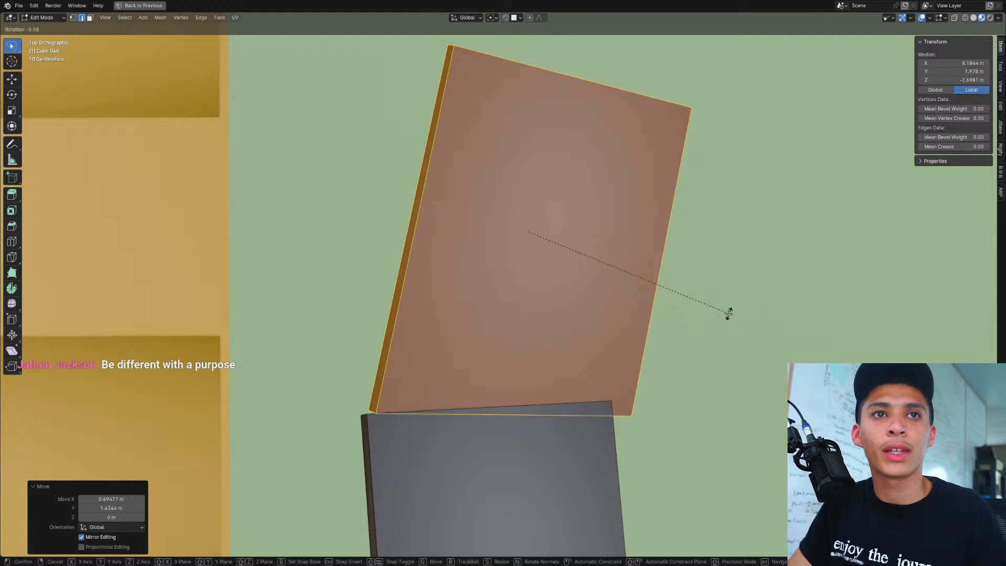
right_click(729, 313)
key(g)
click(678, 325)
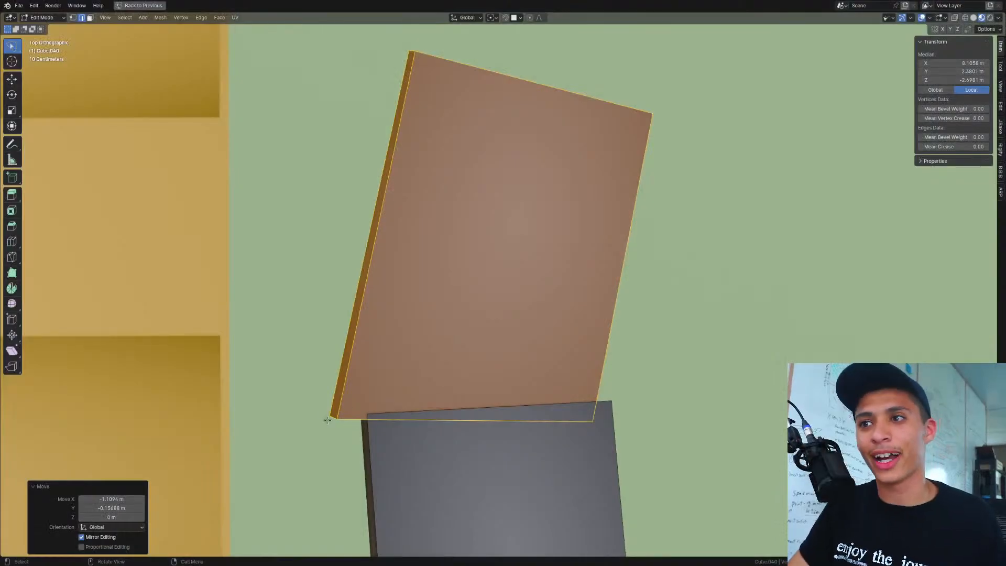
Step: Move the new segment's protruding vertical joint edge horizontally about 0.5 m in X and -0.08 m in Y
middle_drag(328, 420, 493, 360)
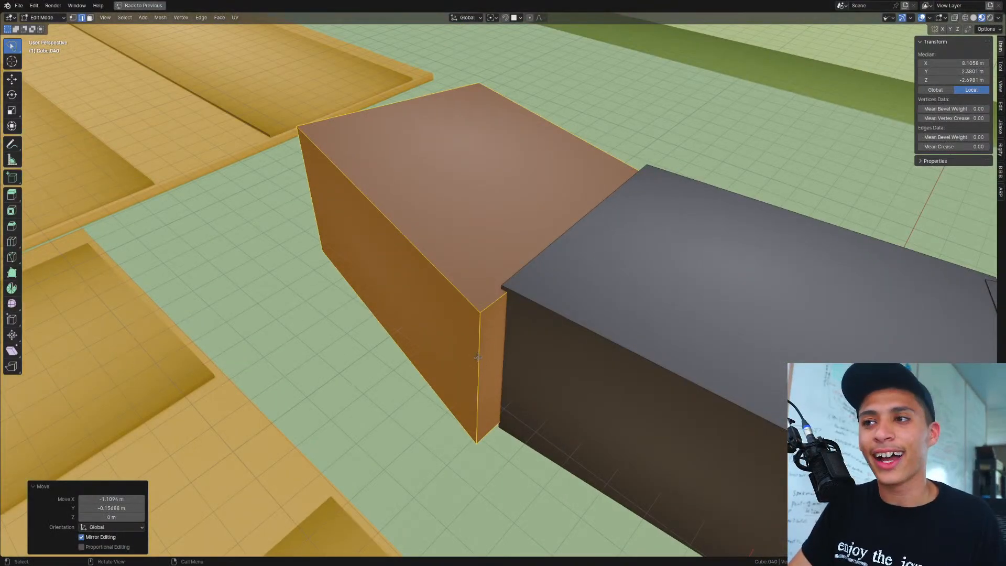
click(478, 357)
key(g)
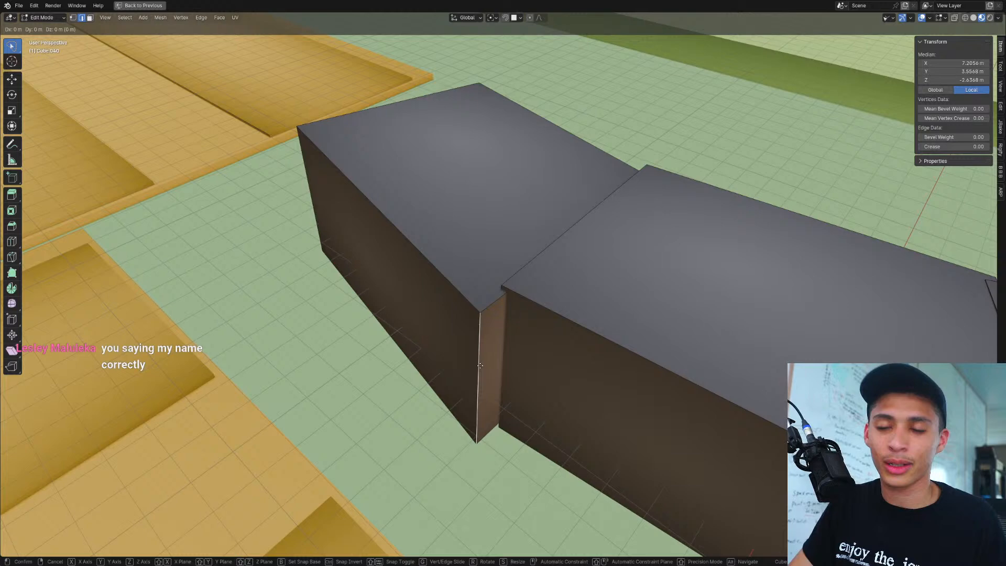
key(x)
key(shift+z)
click(649, 273)
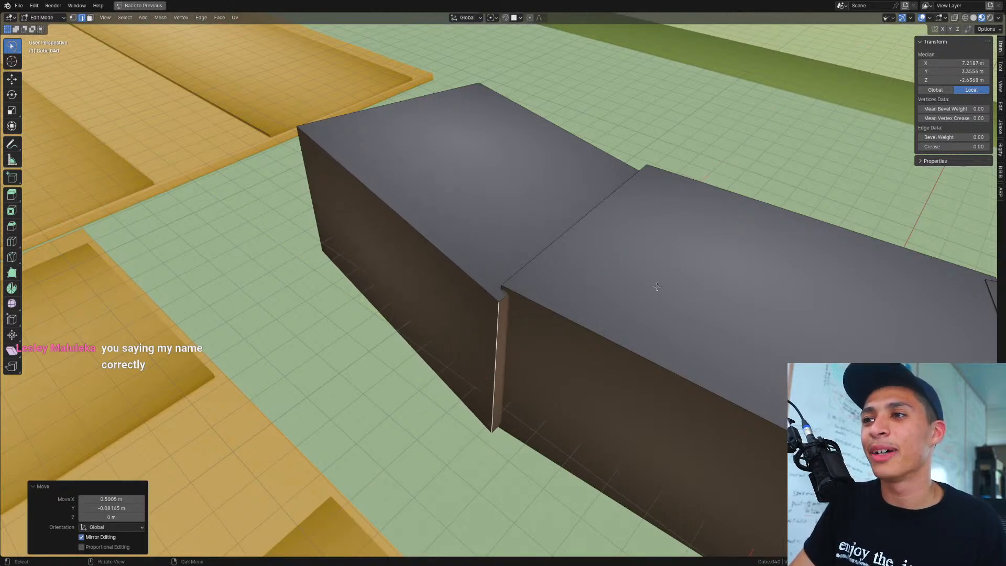
Step: Move the new segment's other vertical joint edge horizontally to meet the previous segment's corner, and return to Object Mode
middle_drag(655, 286, 505, 316)
key(shift+z)
click(459, 309)
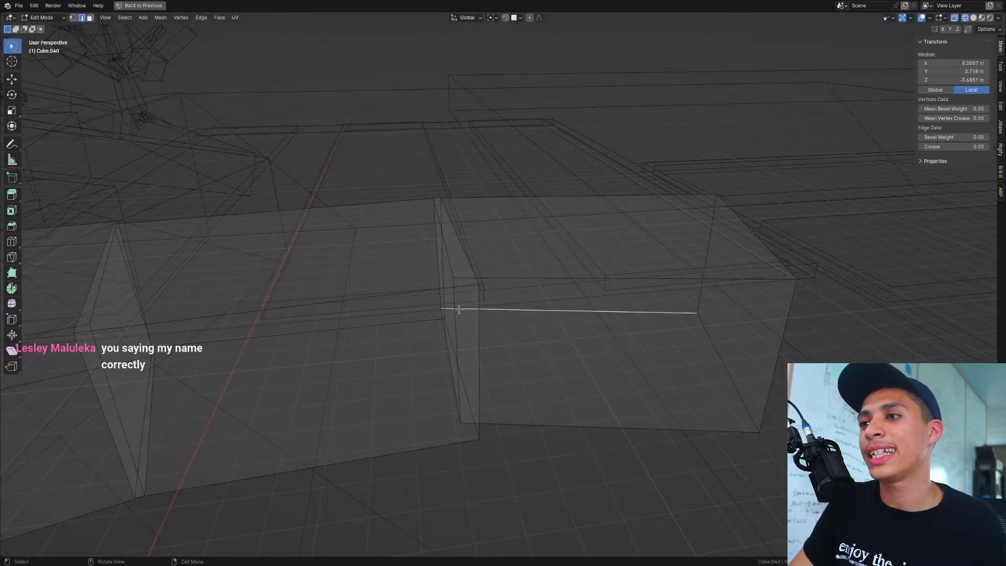
mouse_move(477, 357)
middle_down()
mouse_move(507, 346)
mouse_move(549, 371)
mouse_move(529, 382)
middle_up()
key(shift+z)
key(g)
key(shift+z)
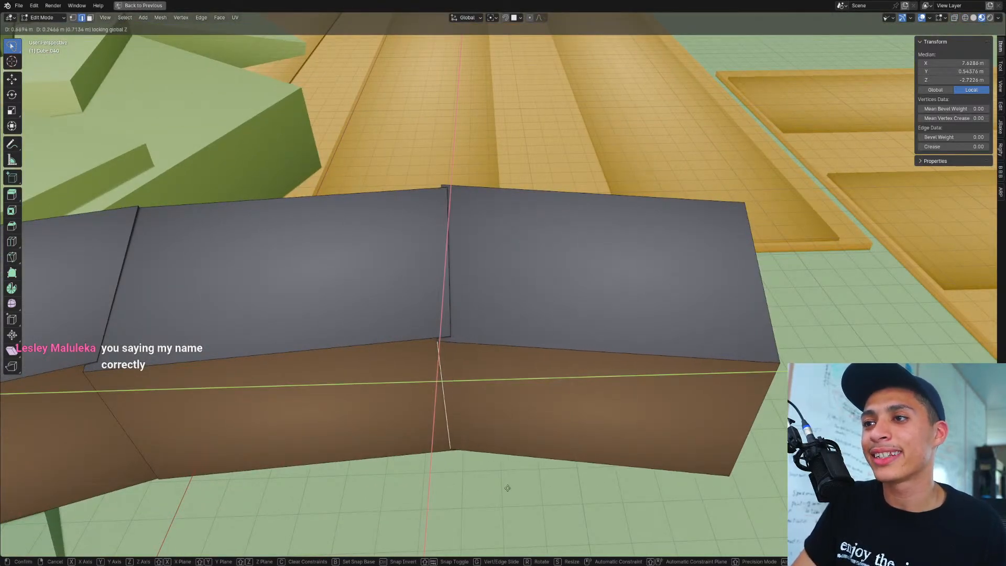
click(540, 482)
mouse_move(500, 437)
middle_down()
mouse_move(518, 420)
mouse_move(467, 406)
mouse_move(429, 414)
mouse_move(471, 445)
mouse_move(554, 428)
middle_up()
key(ctrl+Tab)
click(236, 349)
Step: Lower the end road segment's top face about 4.77 m in Z with smooth proportional editing, sloping the road towards the ground
middle_drag(236, 348, 675, 337)
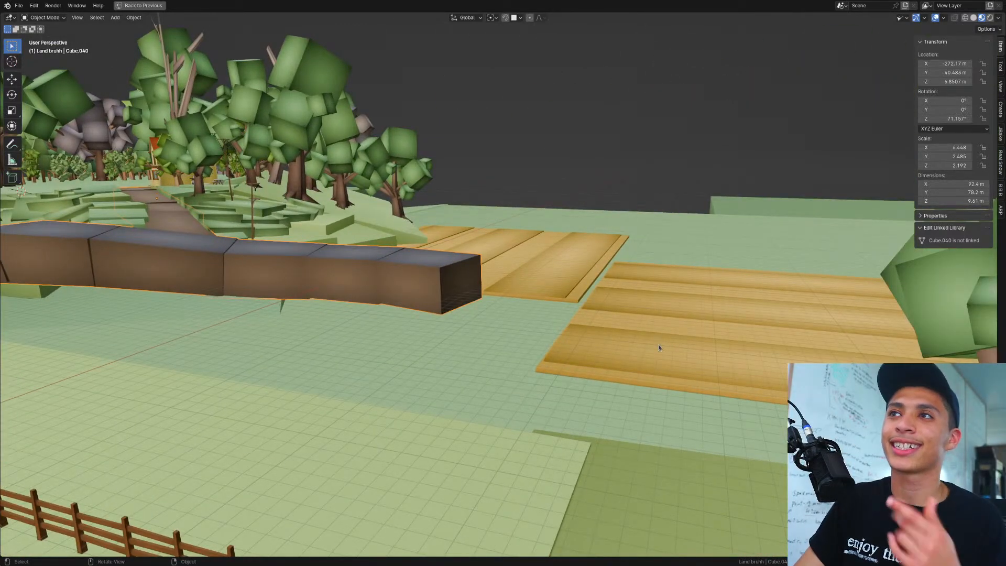
scroll(667, 366, up, 5)
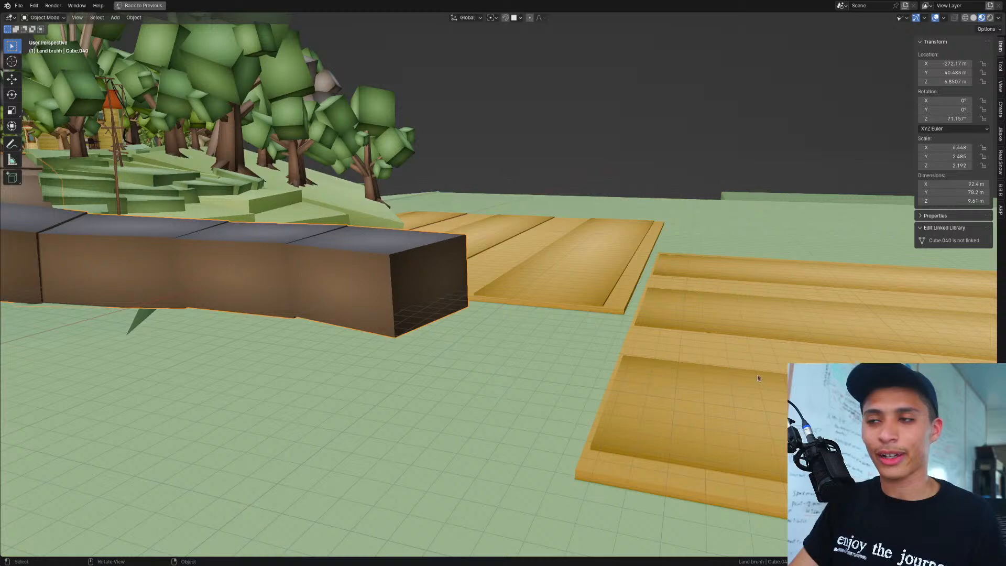
key(Tab)
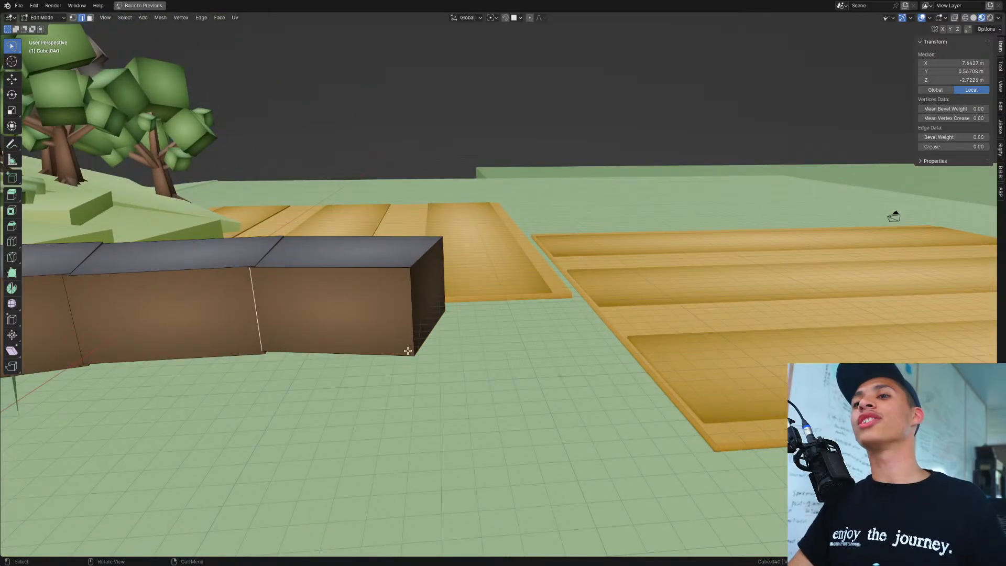
scroll(456, 369, up, 2)
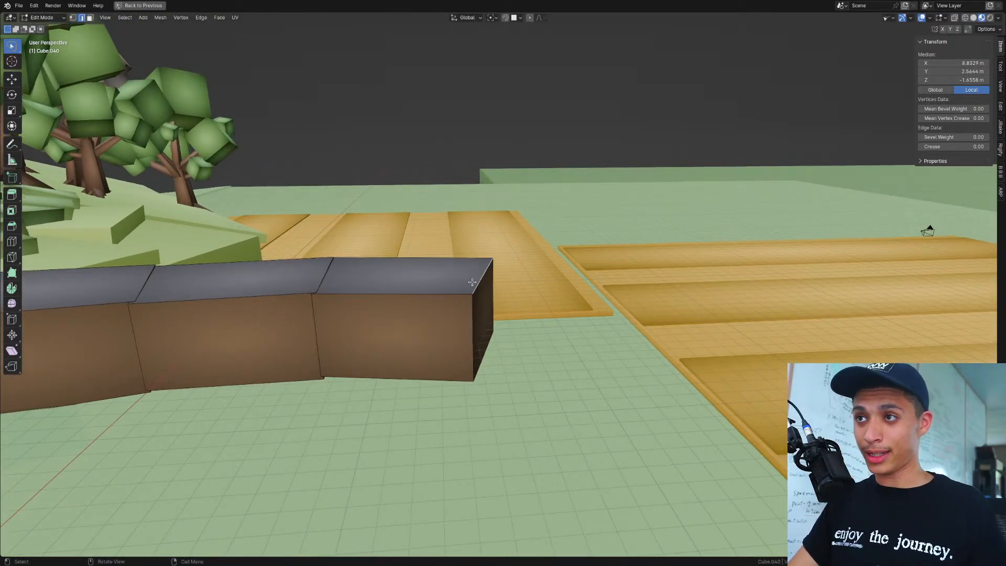
key(3)
click(441, 270)
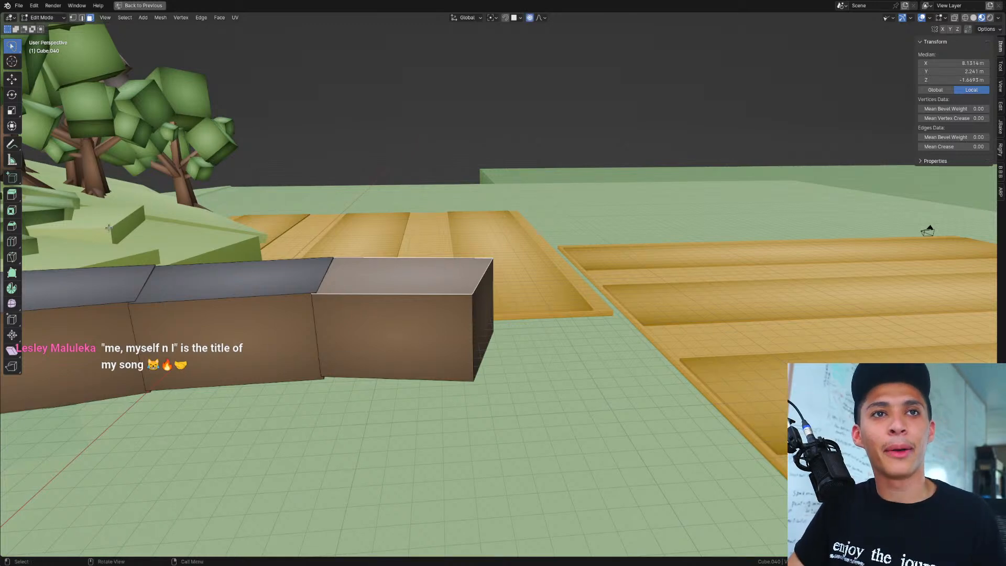
middle_drag(108, 227, 301, 242)
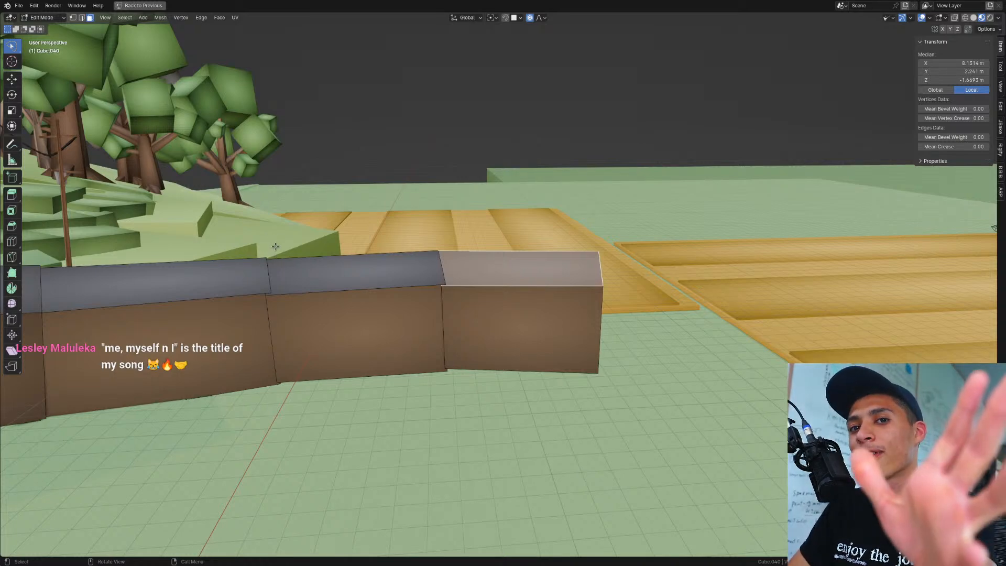
key(g)
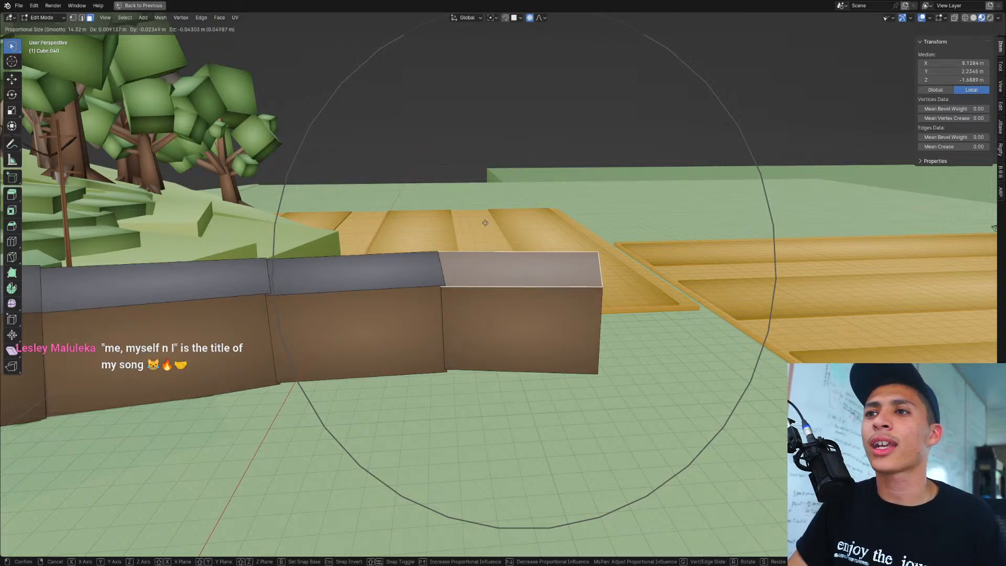
key(z)
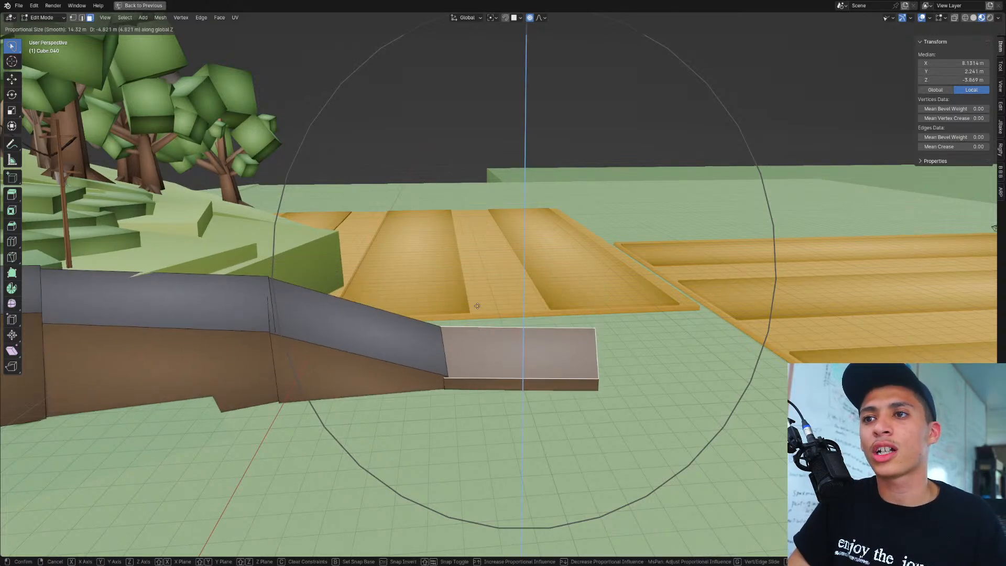
click(474, 303)
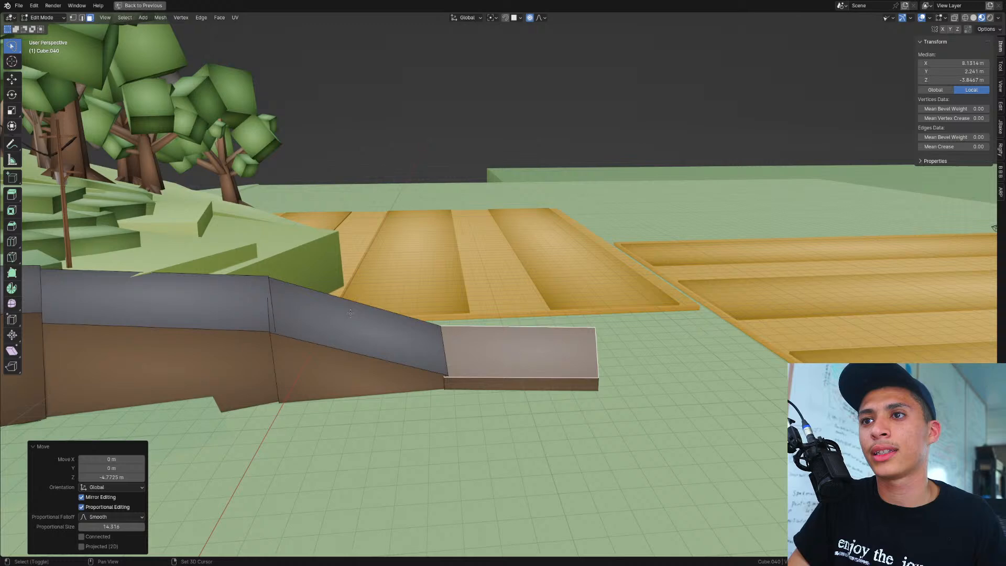
Step: Lower the top edge at the joint where the road begins to slope by about 0.13 m in Z
shift+middle_drag(350, 312, 408, 320)
key(2)
click(331, 309)
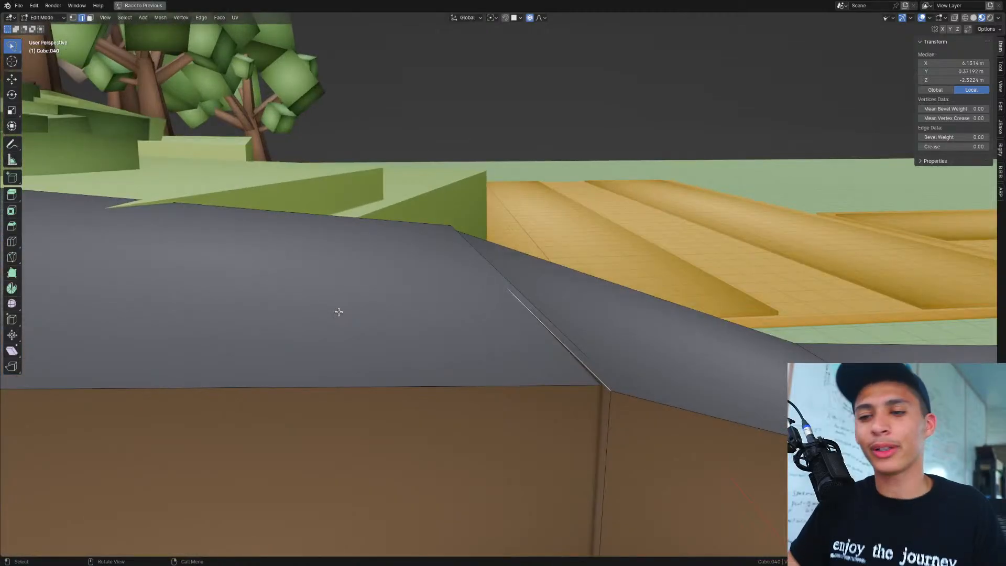
key(g)
key(z)
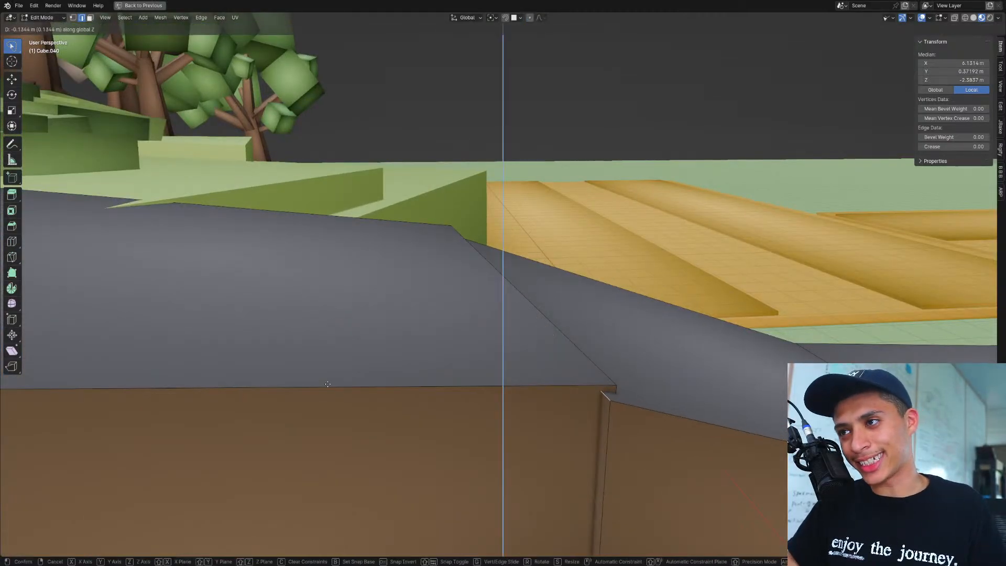
click(327, 384)
Step: Move the adjoining segment's top edge at the same joint vertically to meet its neighbour, and return to Object Mode
scroll(409, 390, down, 4)
middle_drag(351, 354, 381, 325)
scroll(419, 322, up, 4)
middle_drag(443, 317, 494, 329)
shift+click(501, 334)
key(g)
key(z)
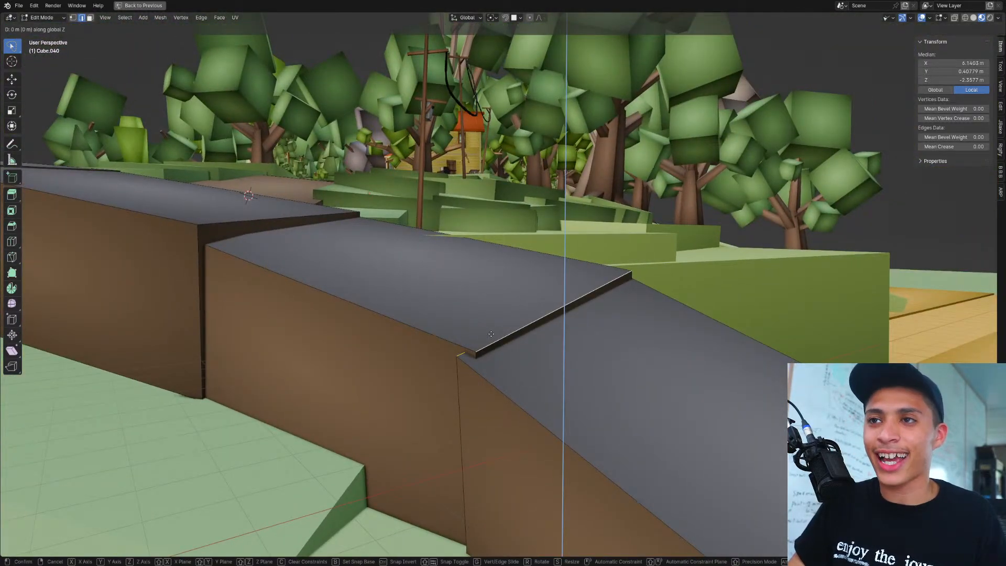
click(531, 353)
key(Tab)
Step: Move the side face of the grass slab overlapping the road horizontally by about -0.75 m in X and -1.31 m in Y, clearing the road
scroll(530, 353, down, 3)
middle_drag(581, 226, 463, 335)
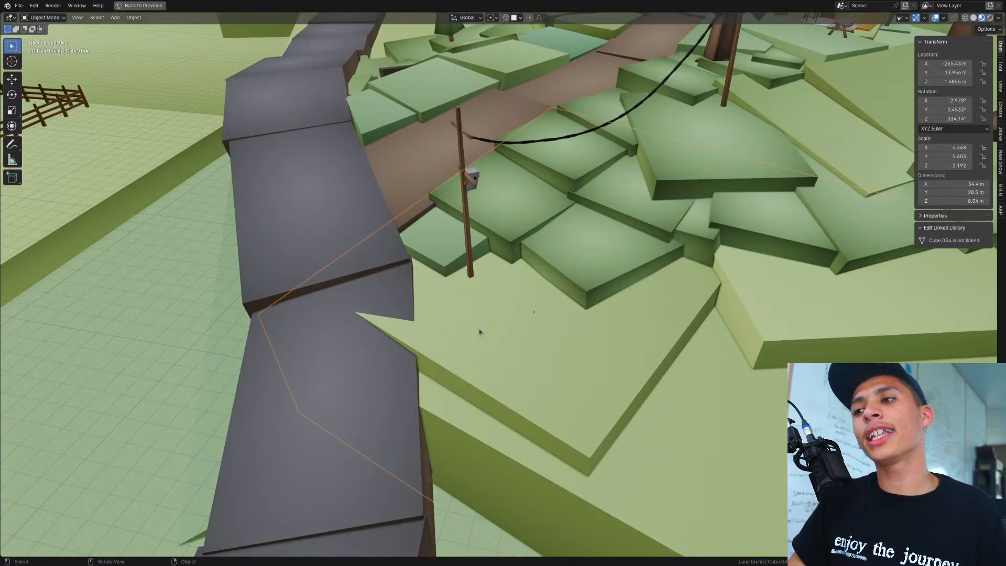
key(Tab)
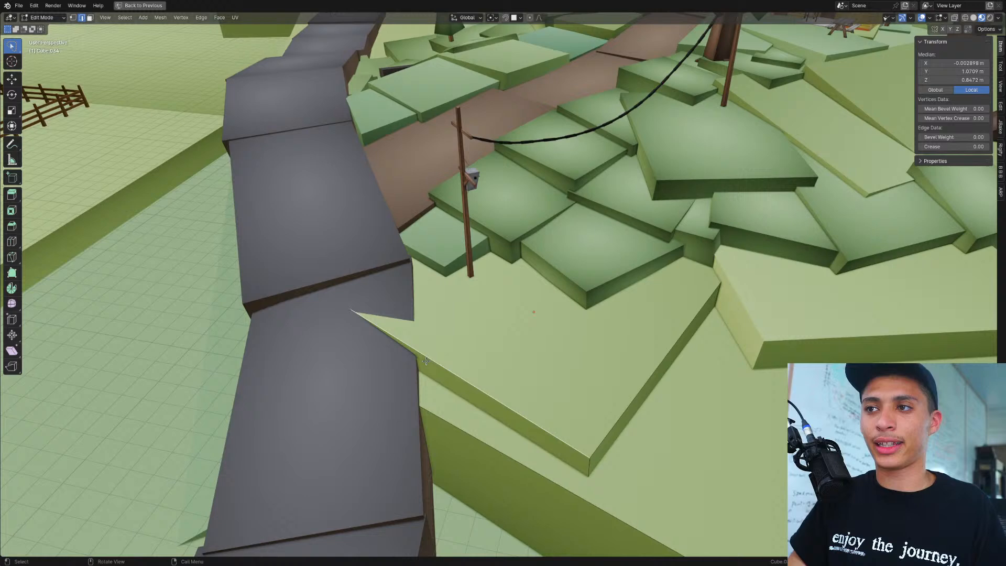
click(434, 370)
key(g)
key(shift+z)
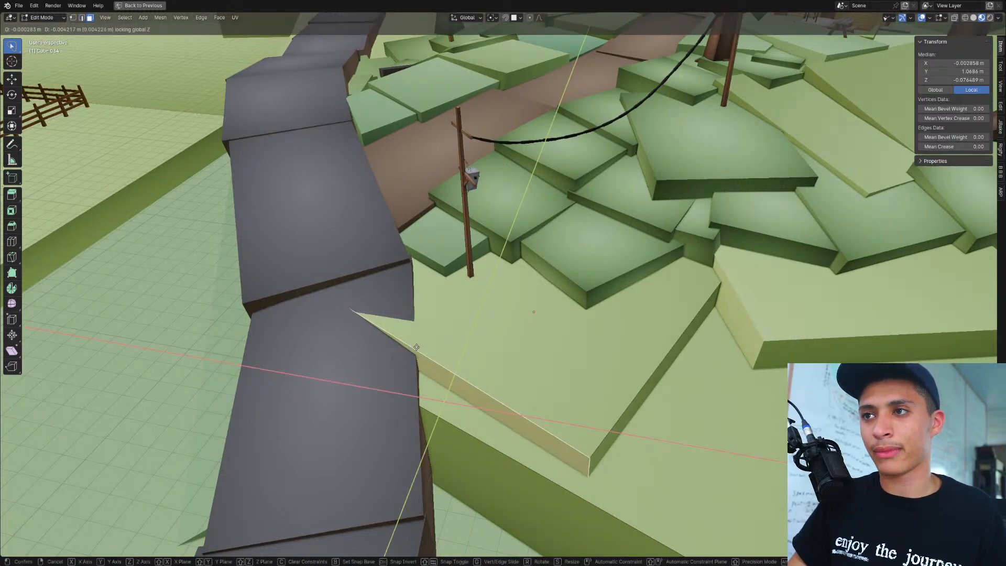
click(688, 129)
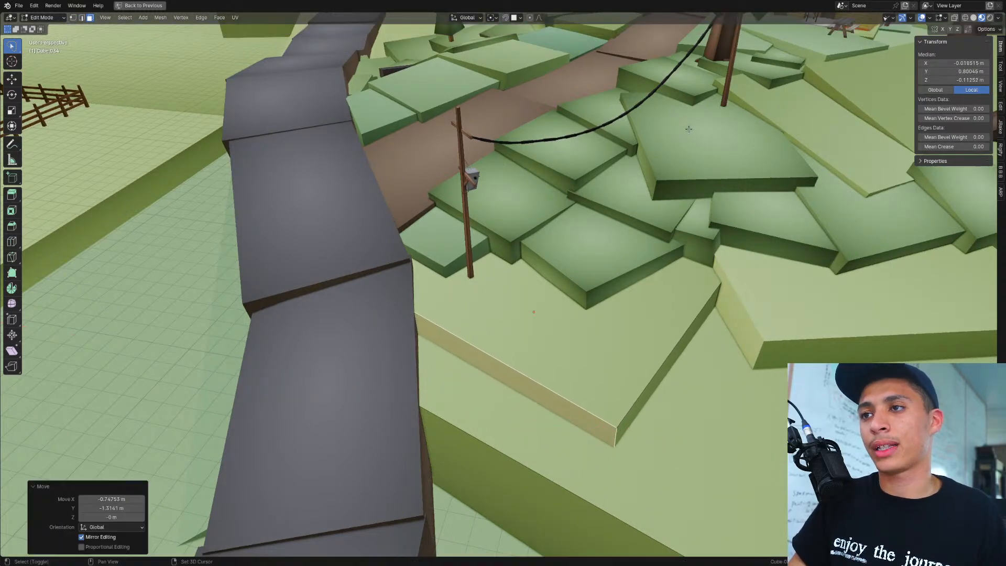
key(Tab)
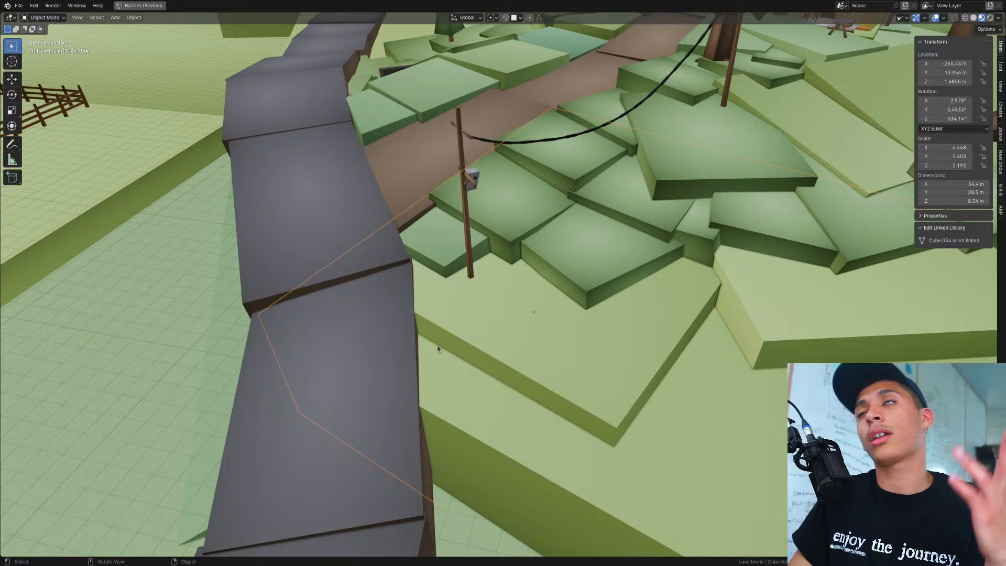
Step: Save the scene file and inspect the extended road and its bare outer side from several angles
scroll(445, 345, down, 3)
middle_drag(444, 343, 417, 319)
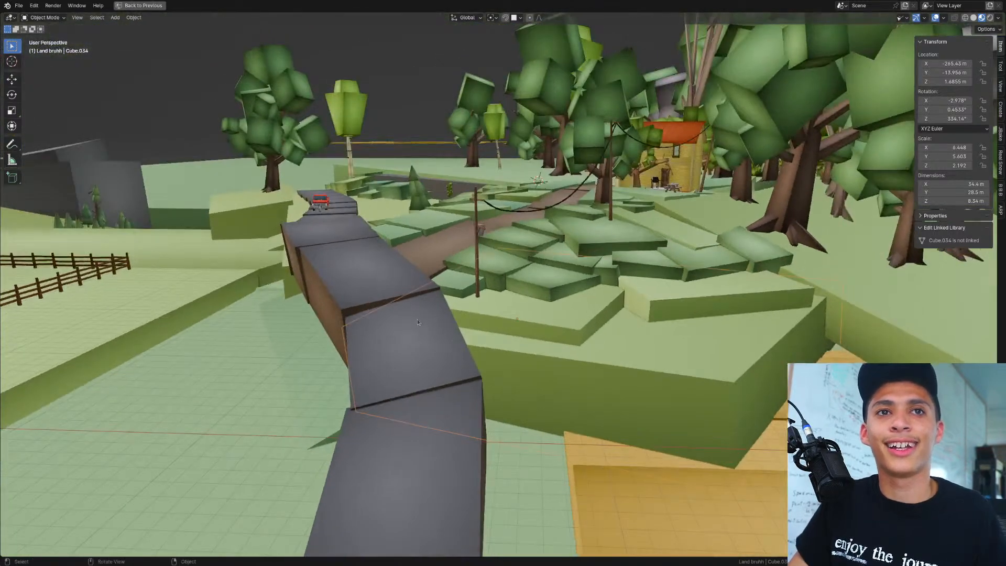
scroll(412, 325, down, 3)
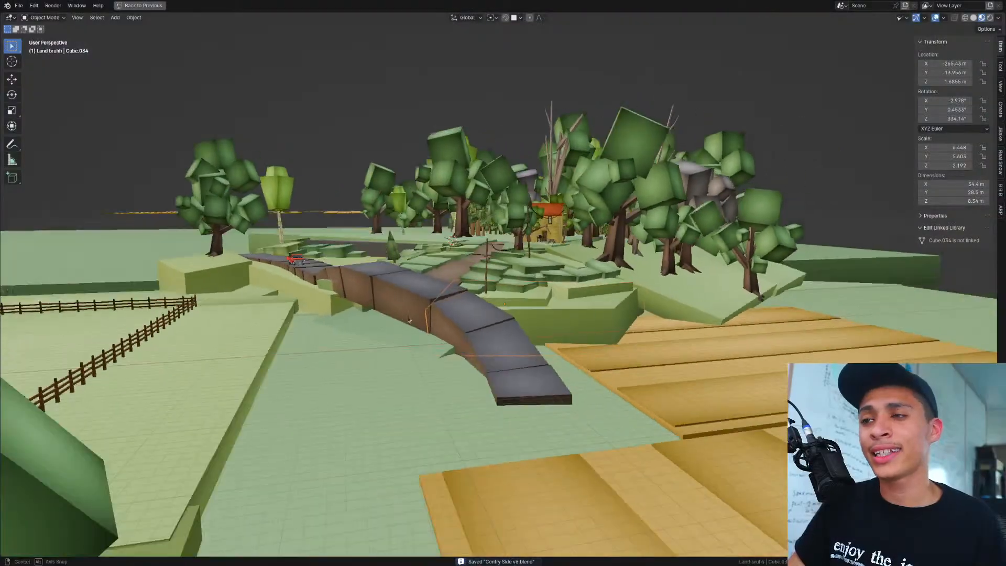
middle_drag(408, 320, 570, 302)
scroll(507, 317, up, 5)
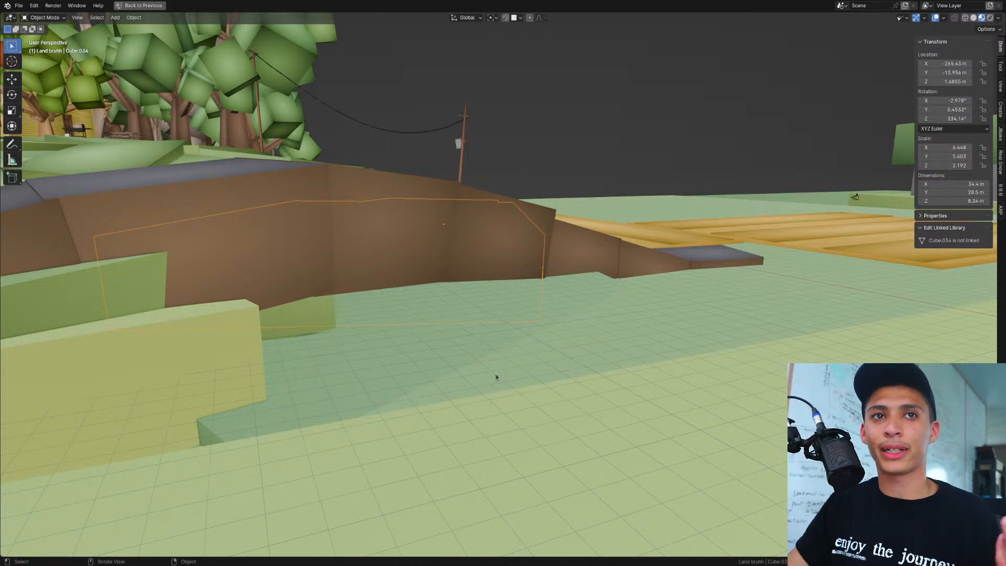
scroll(461, 257, down, 3)
middle_drag(427, 251, 466, 284)
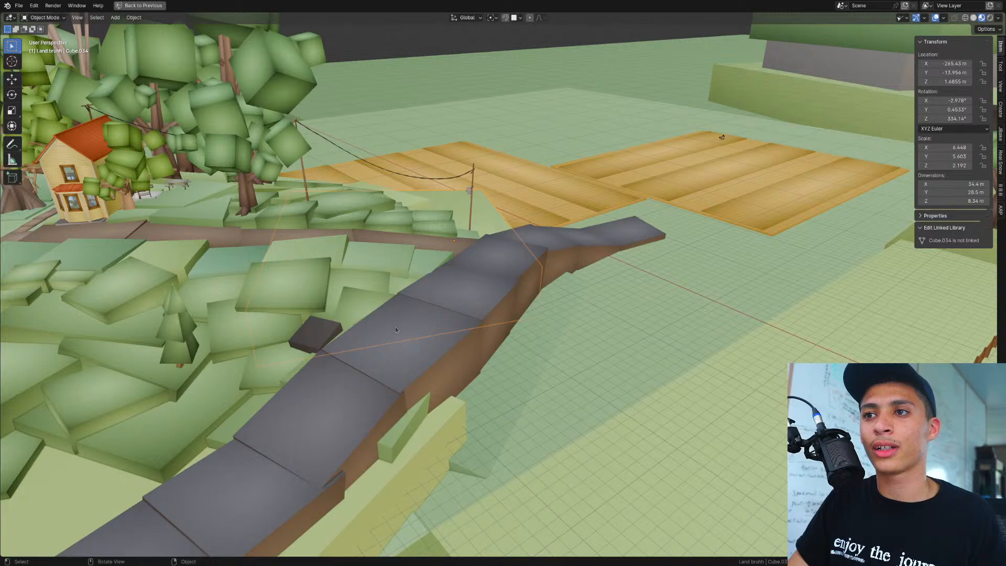
Step: Duplicate all of the grass slabs beside the road in Edit Mode and place the copy horizontally across the road
key(Tab)
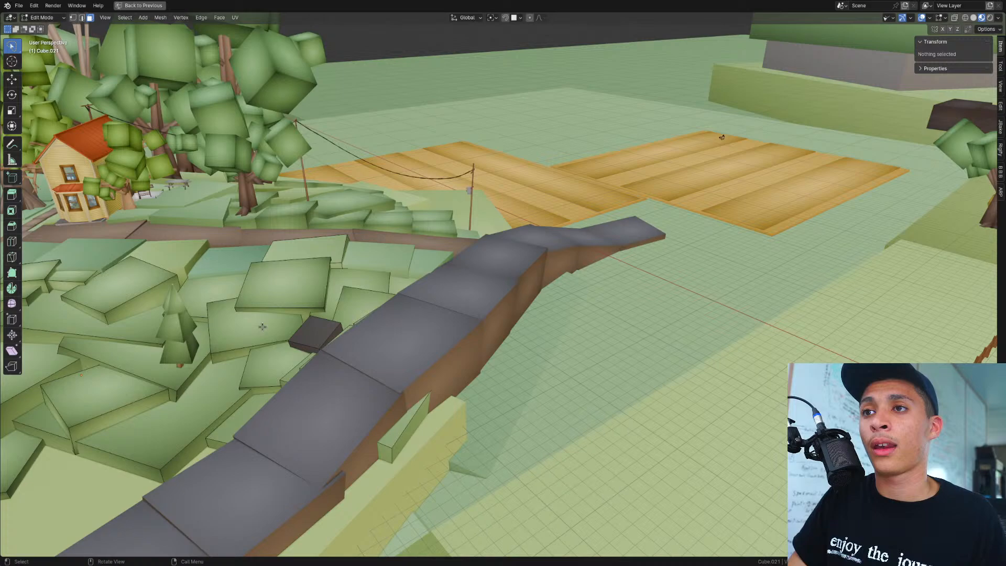
key(a)
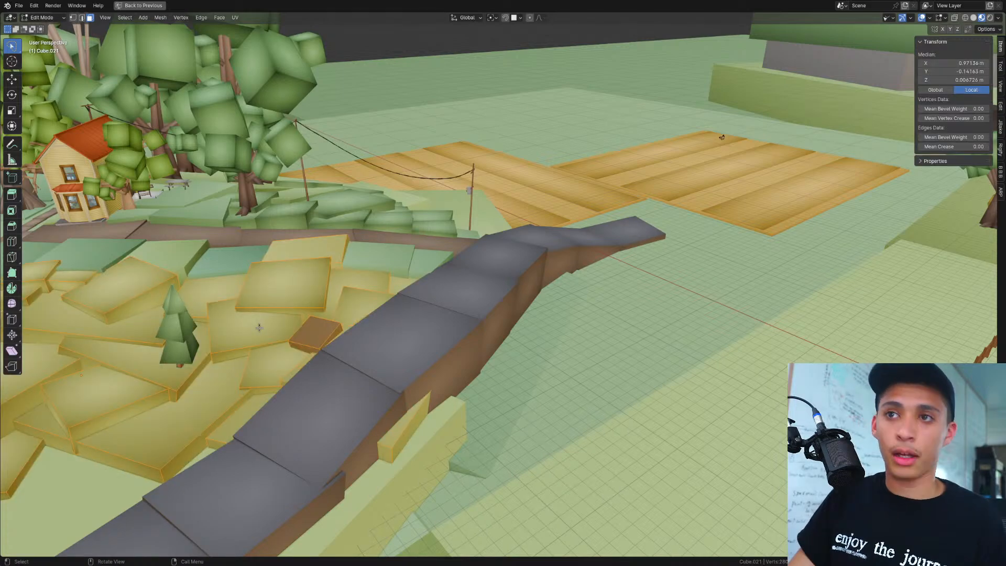
scroll(260, 327, down, 4)
middle_drag(278, 327, 270, 363)
key(shift+d)
key(shift+z)
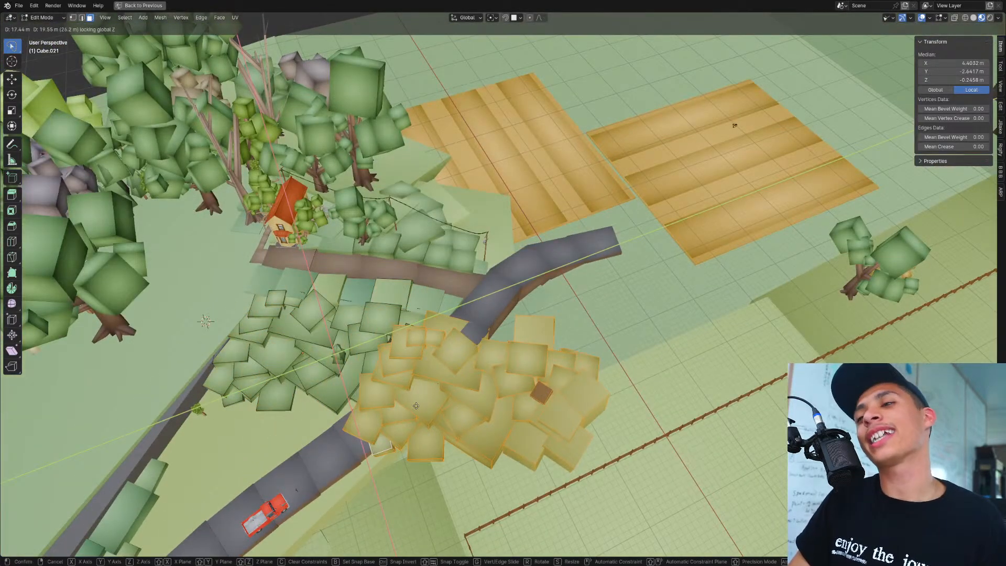
click(419, 401)
Step: Rotate the duplicated grass slabs 43° about the global Z axis and lower them about 3.12 m
key(r)
click(565, 297)
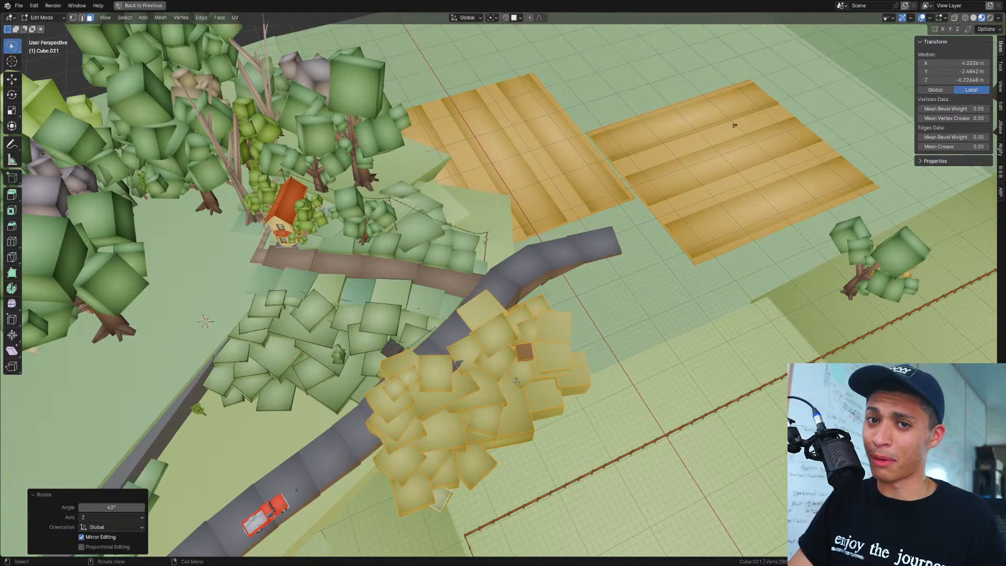
middle_drag(515, 413, 469, 377)
scroll(469, 377, down, 5)
key(g)
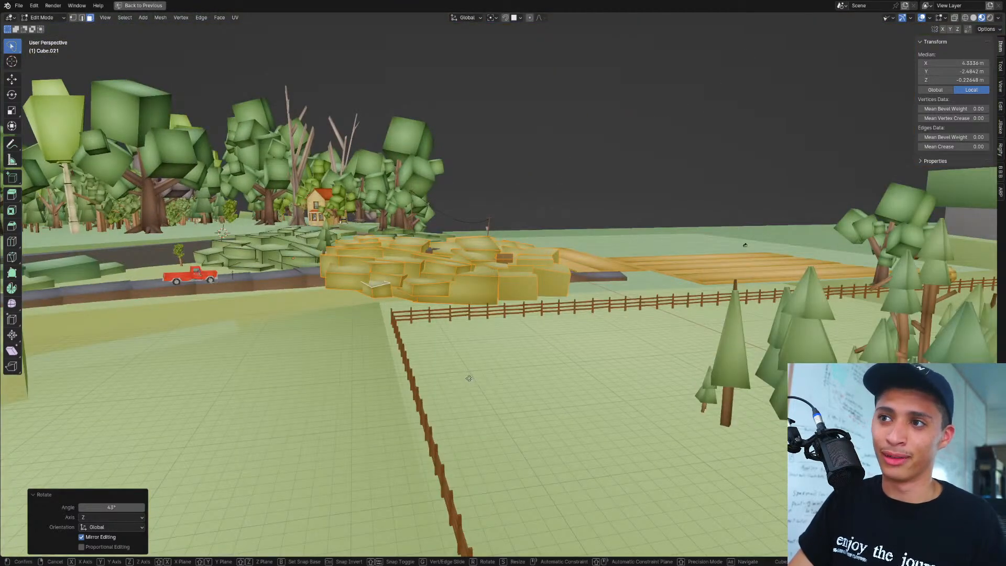
key(z)
click(469, 395)
Step: Move the duplicated grass slabs horizontally along the road's outer side, about 7.3 m towards the wheat fields
scroll(470, 387, up, 4)
shift+middle_drag(378, 335, 491, 385)
key(g)
key(shift+z)
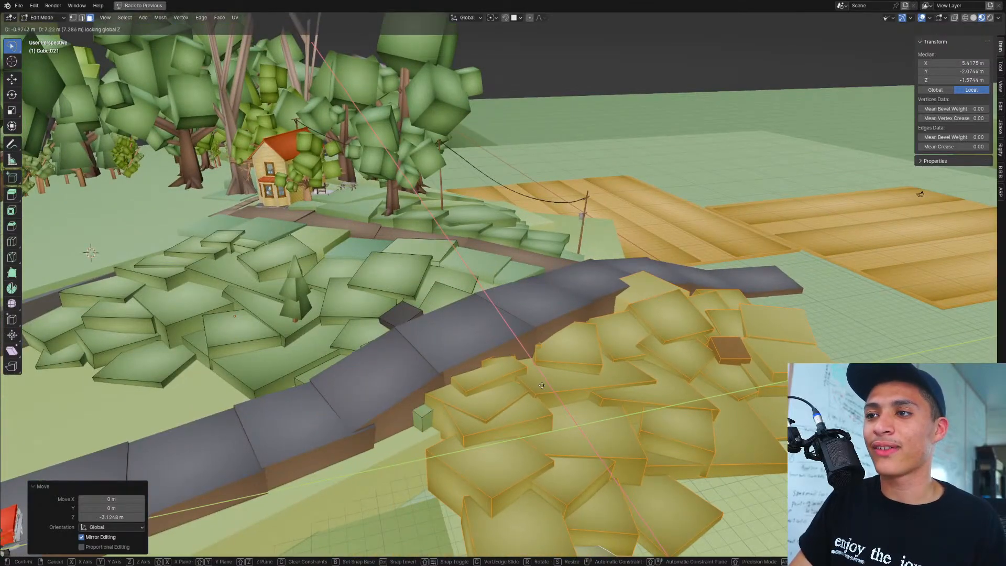
click(546, 385)
Step: Lower the grass slab beside the road bend by about 1.73 m in Z
middle_drag(546, 385, 566, 402)
scroll(493, 408, up, 2)
click(478, 369)
key(g)
key(z)
click(500, 397)
Step: Try to select the linked slabs near the road bend using the wireframe top view and move them horizontally closer to the road
key(KP_7)
key(shift+z)
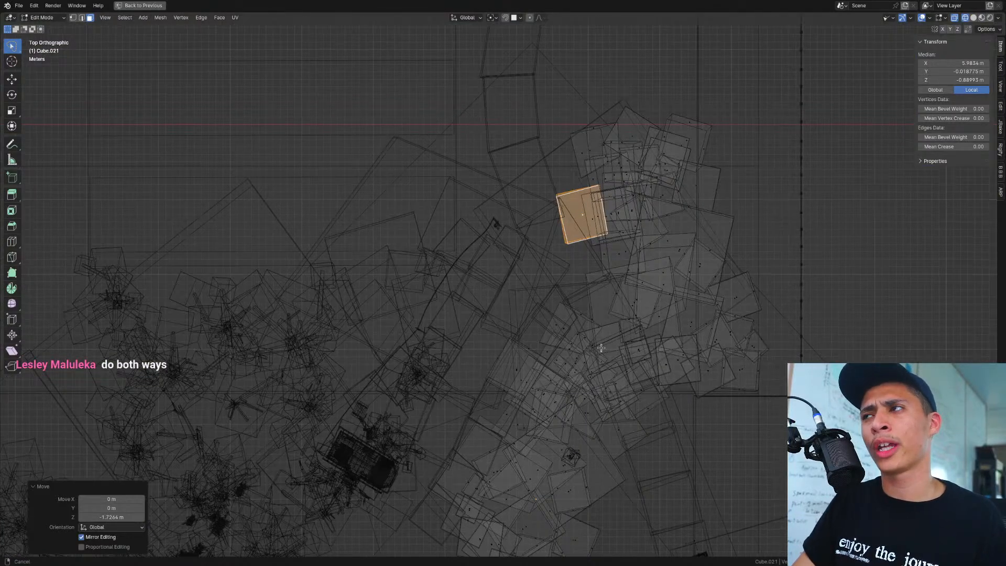
shift+middle_drag(597, 348, 584, 352)
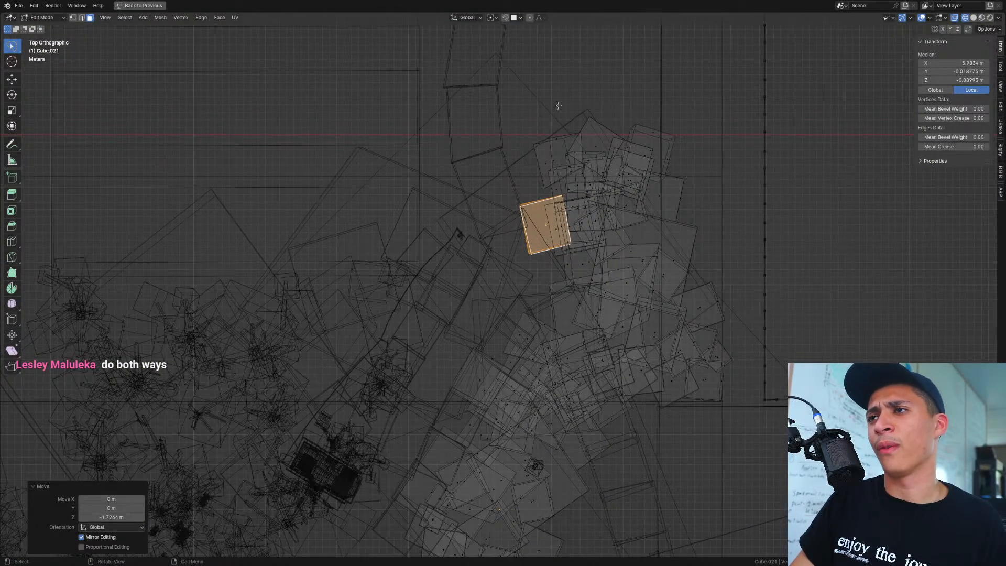
mouse_move(481, 96)
ctrl+right_down()
mouse_move(743, 248)
mouse_move(610, 288)
mouse_move(525, 269)
ctrl+right_up()
key(ctrl+l)
key(shift+z)
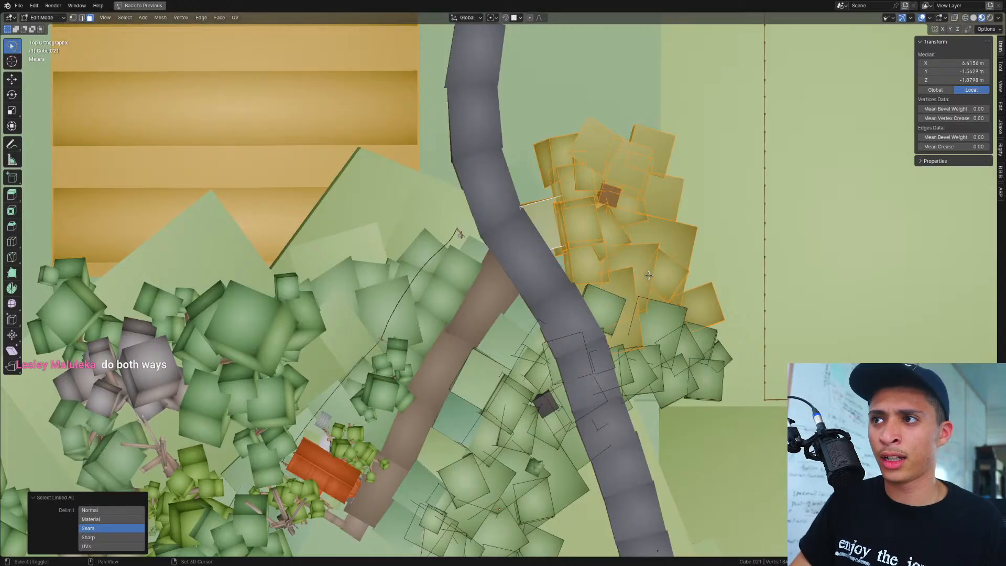
mouse_move(641, 239)
middle_down()
mouse_move(422, 319)
mouse_move(467, 396)
middle_up()
scroll(422, 327, up, 1)
scroll(466, 397, up, 2)
key(g)
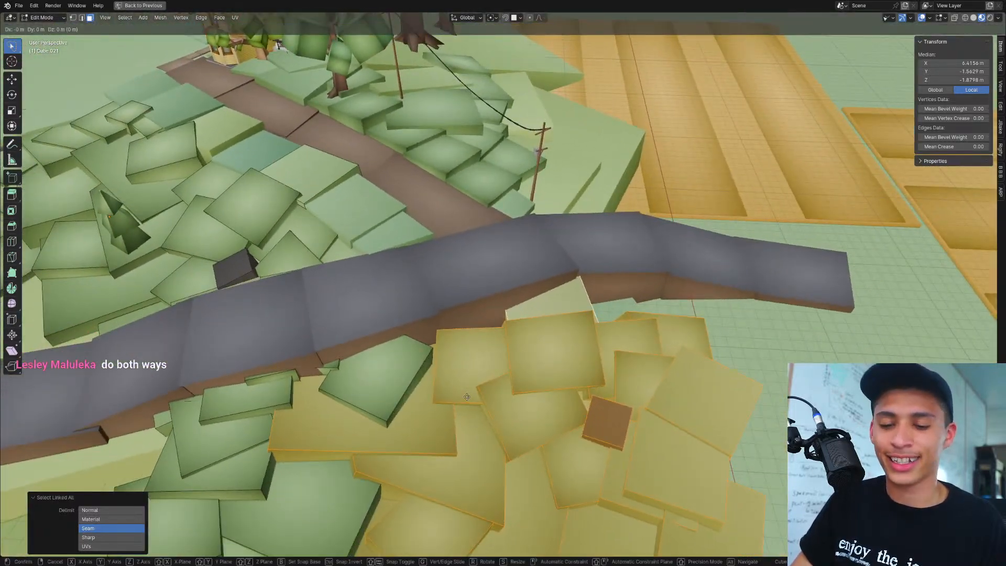
key(shift+z)
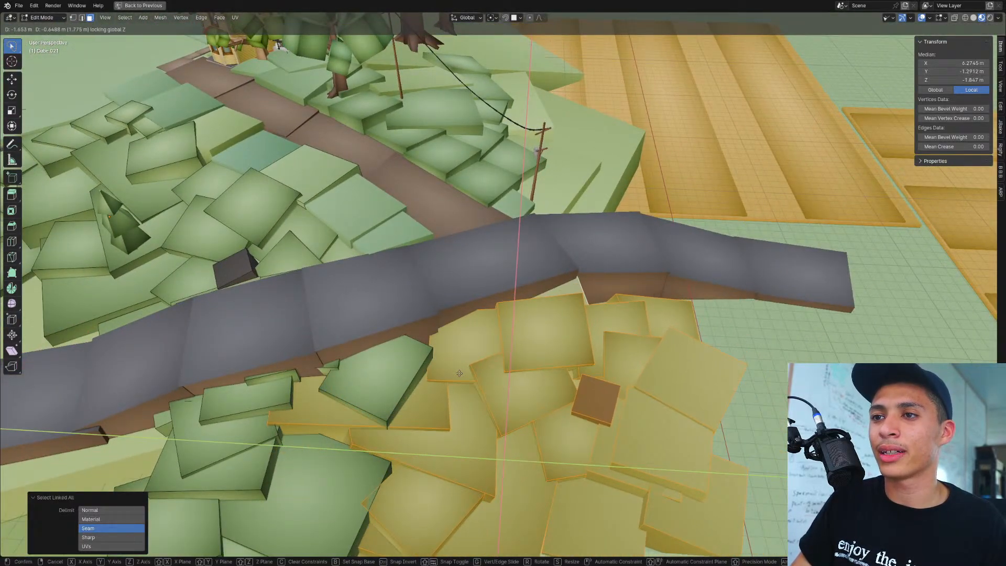
click(449, 399)
Step: Select the small linked slab at the road's side and move it horizontally about 2.28 m in X, out from the road
key(alt+a)
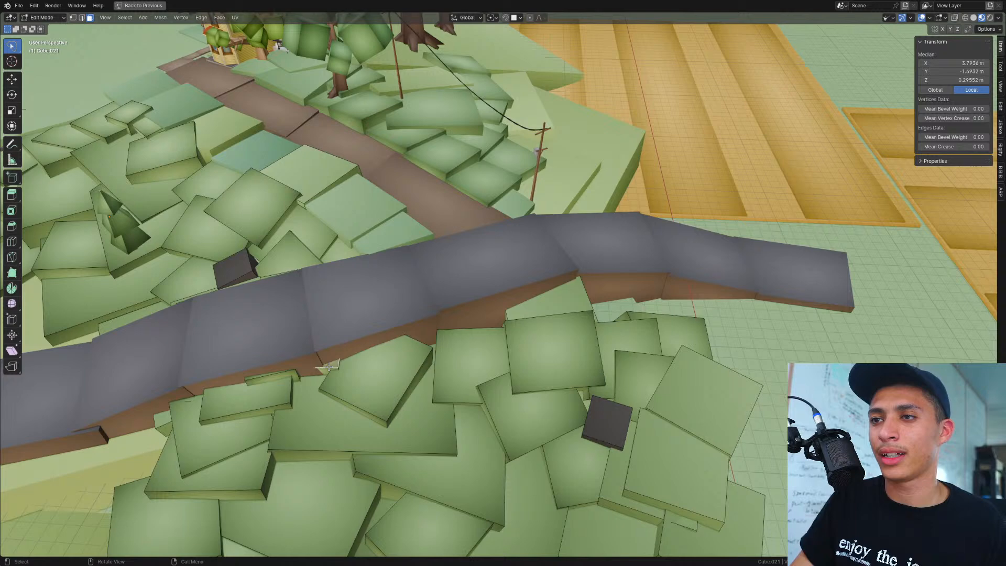
key(l)
middle_drag(463, 404, 468, 385)
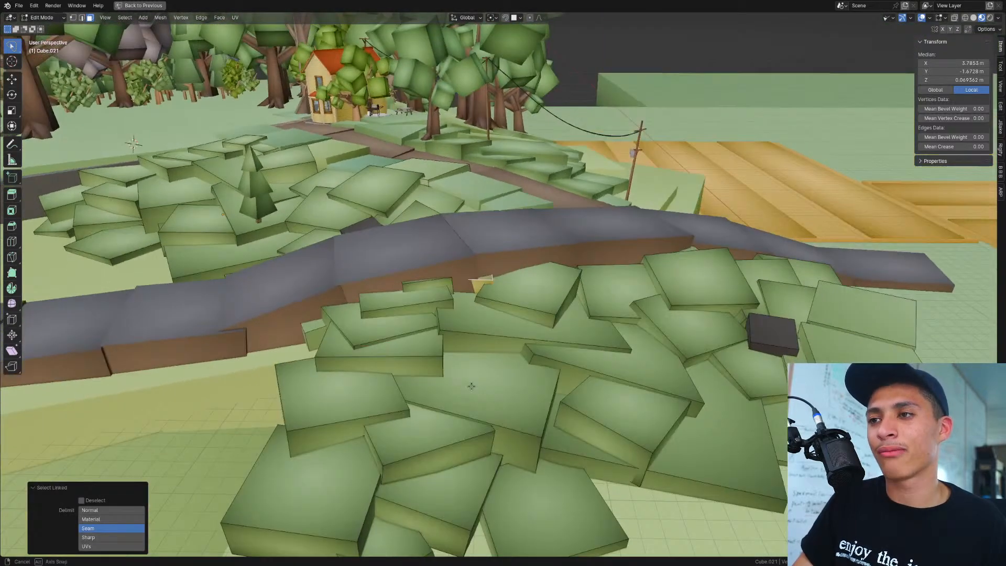
scroll(449, 360, up, 3)
key(g)
key(shift+z)
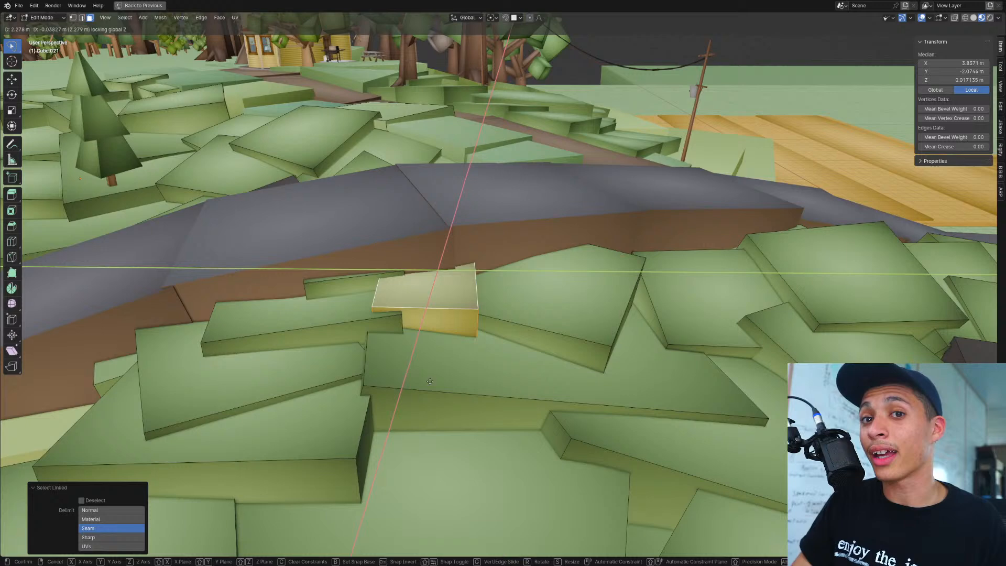
click(429, 381)
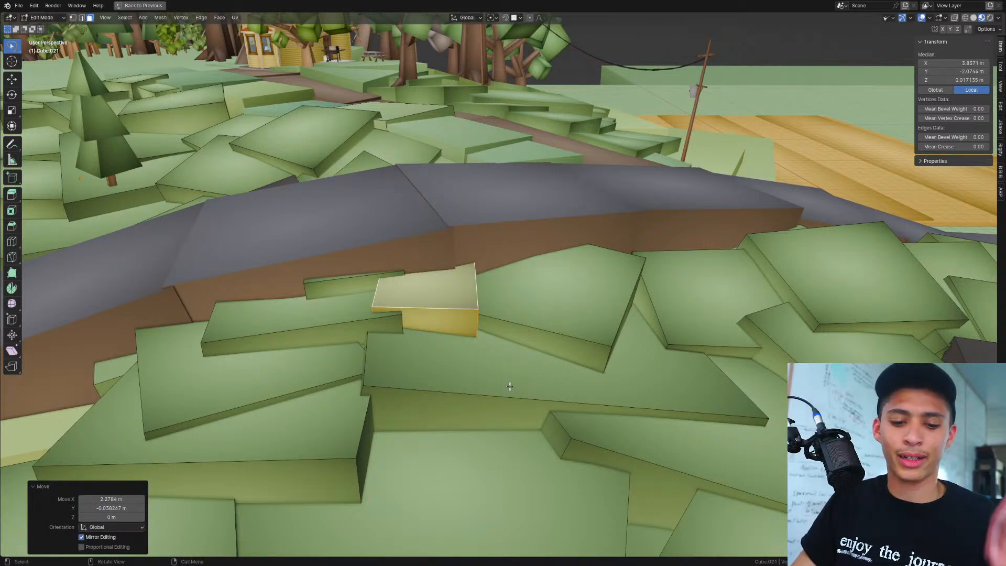
Step: Rotate the small roadside slab about -24.9° around global Z and raise it about 0.72 m
key(r)
key(z)
click(523, 340)
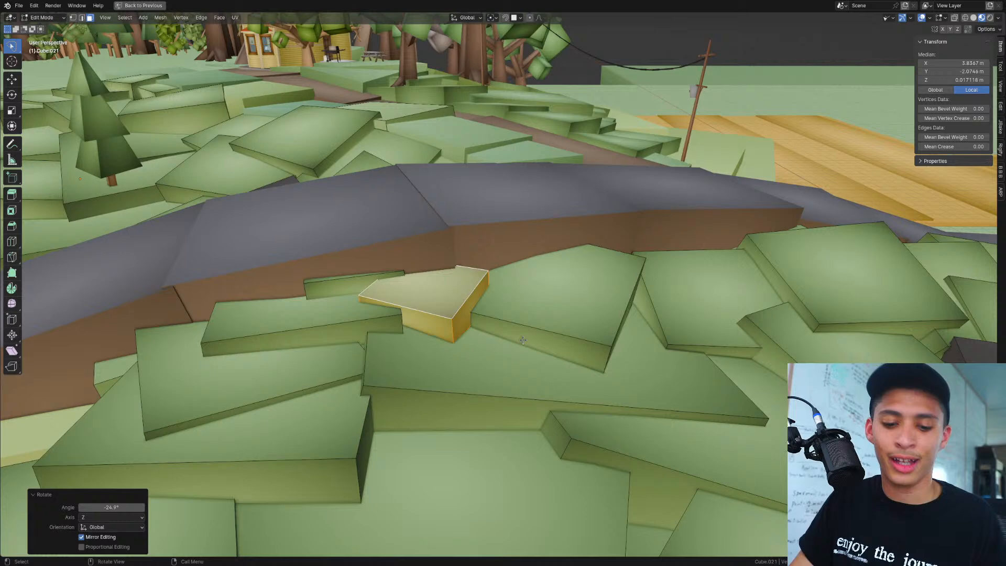
key(g)
key(z)
click(520, 317)
Step: Tilt the small slab freely, turn it about 34.8° around global Z, and rotate it about -9.09° in the view
key(r)
key(r)
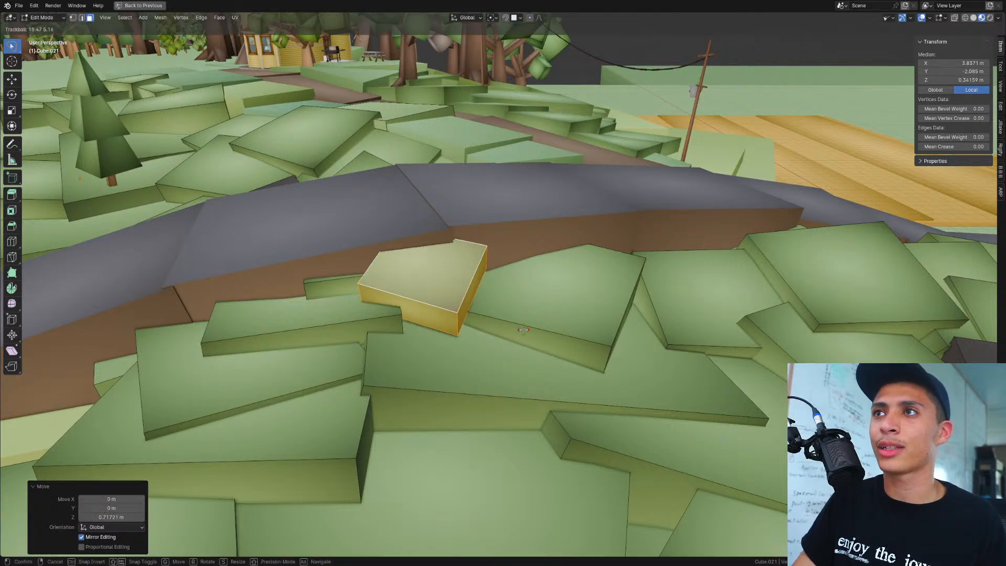
click(523, 329)
key(r)
key(z)
click(542, 264)
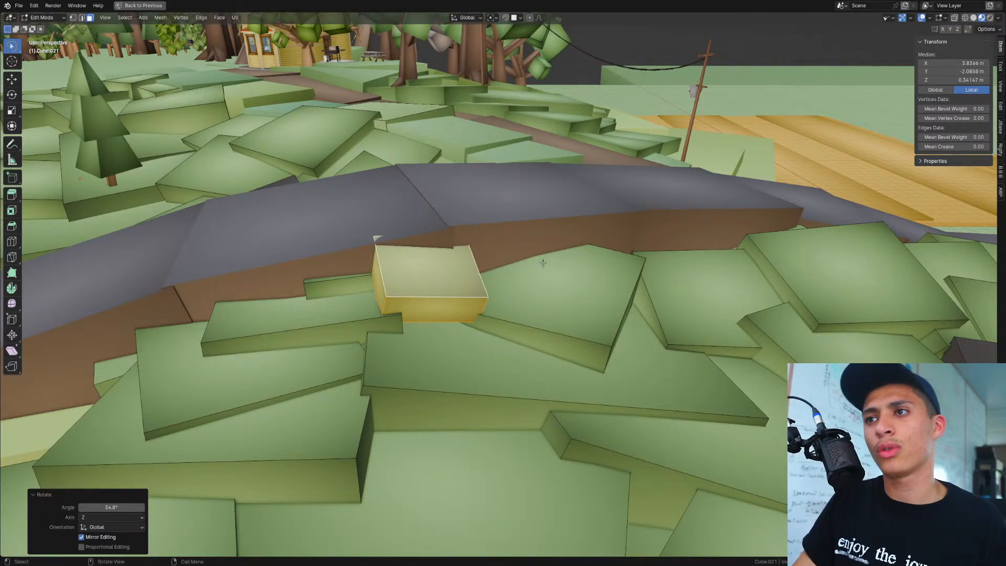
key(r)
click(525, 247)
Step: Select the mostly hidden slab along the road's side and move it horizontally out beside the tilted small slab, about 3 m in X
middle_drag(433, 381, 502, 385)
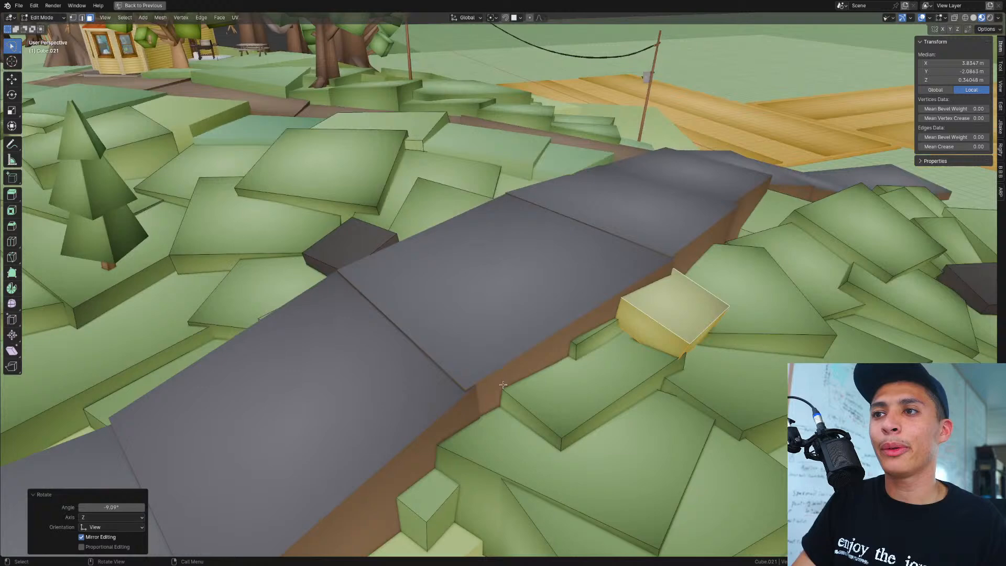
click(577, 354)
key(l)
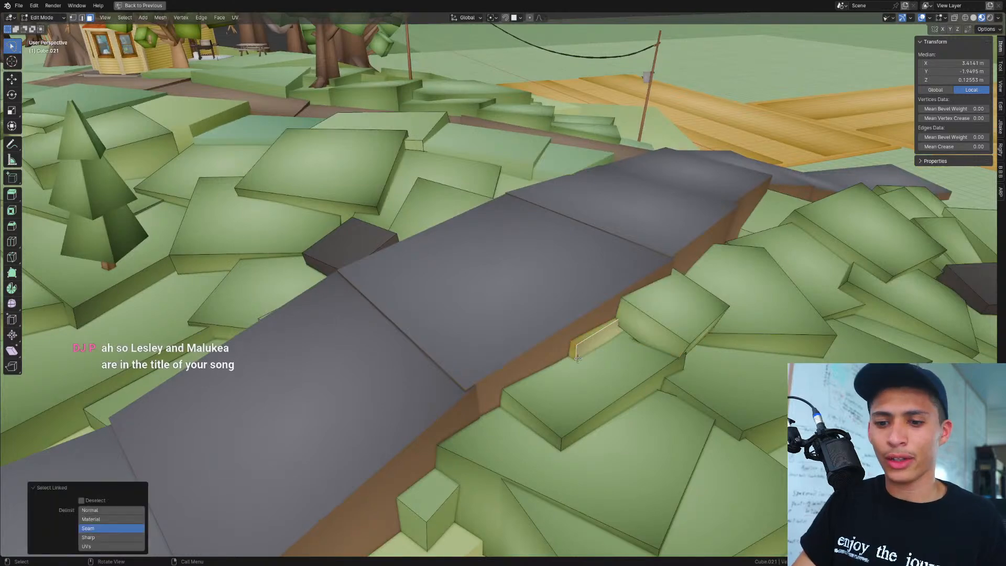
key(g)
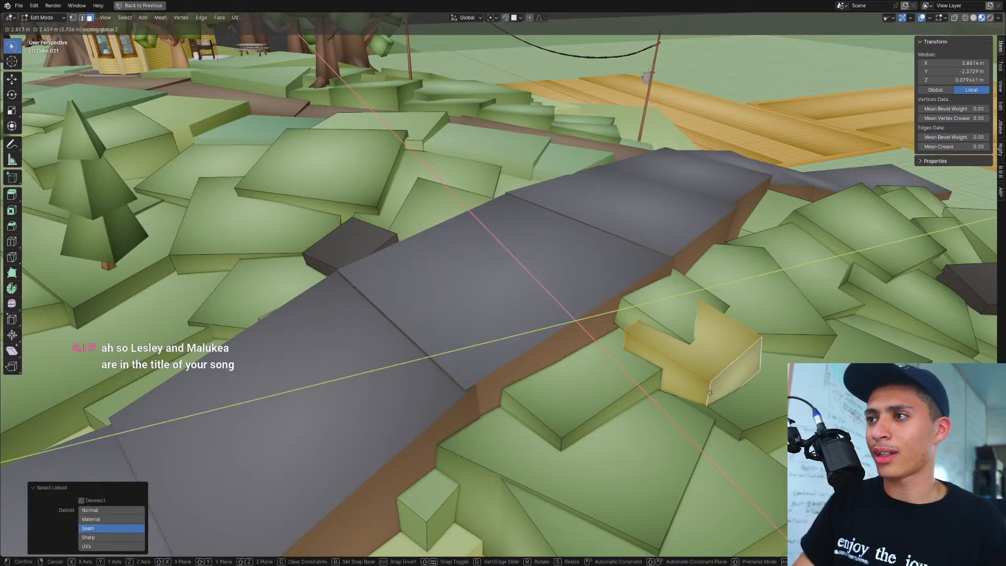
click(720, 389)
Step: Lower the pulled-out slab about 0.32 m and move it horizontally about -2.22 m in X and 1.10 m in Y towards the road
middle_drag(721, 389, 539, 388)
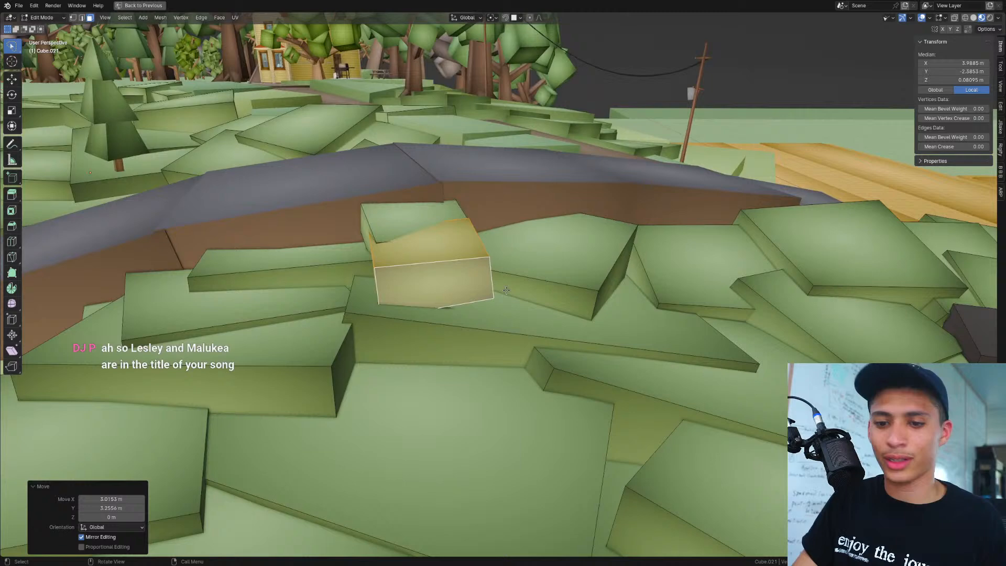
key(g)
key(z)
click(539, 388)
key(g)
key(shift+z)
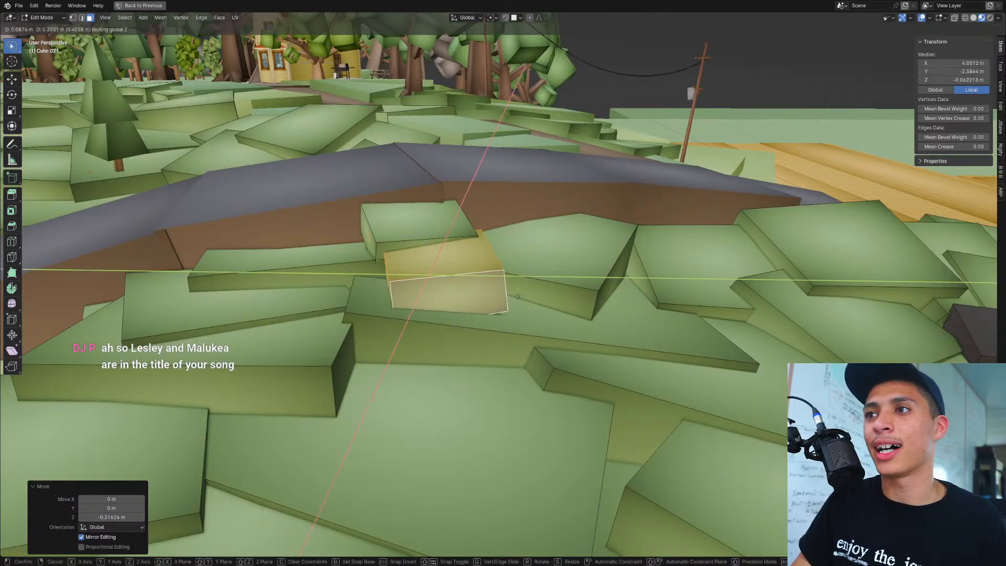
click(547, 270)
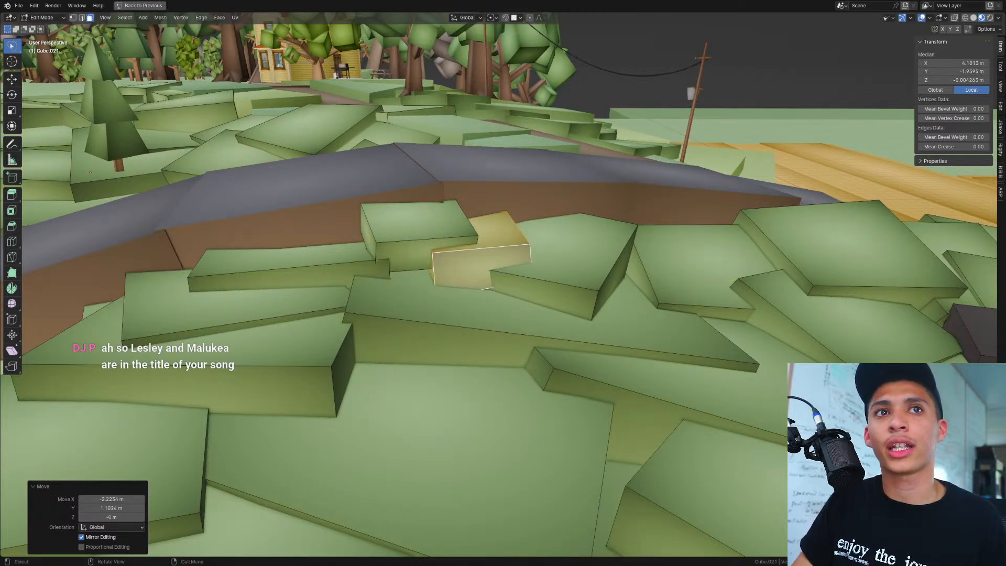
Step: Rotate the slab about -15.6° around global Z and slide it horizontally about 1.7 m along the road's side
key(r)
key(z)
click(574, 295)
middle_drag(574, 295, 550, 310)
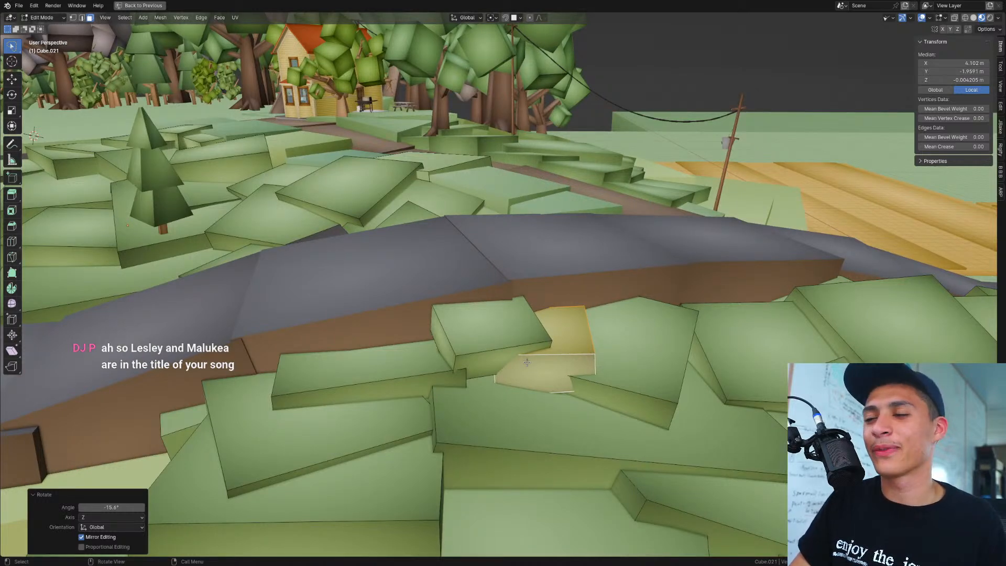
key(g)
key(shift+z)
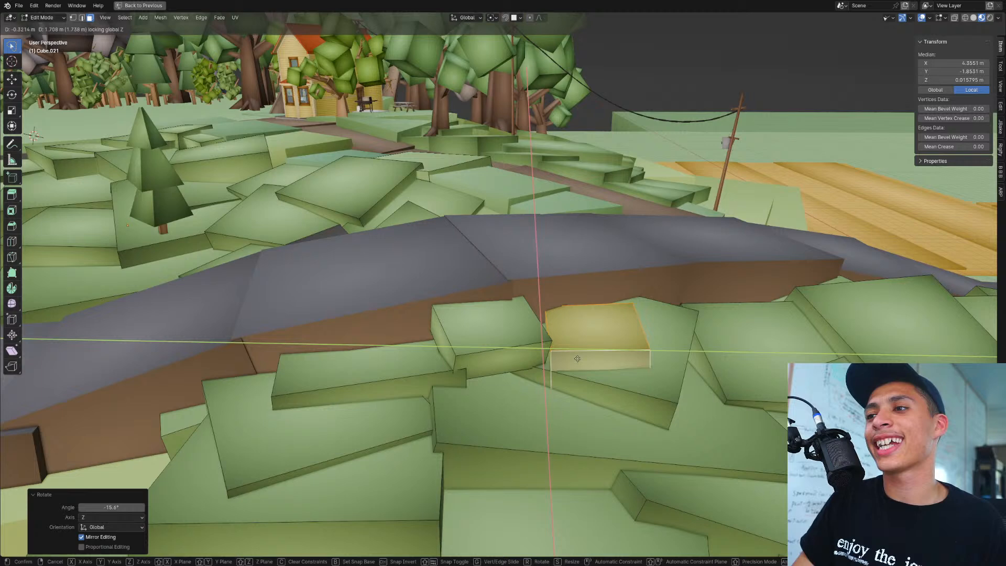
click(577, 359)
Step: Scale the slab up by about 1.56 and raise it about 0.62 m in Z
key(s)
click(743, 373)
key(g)
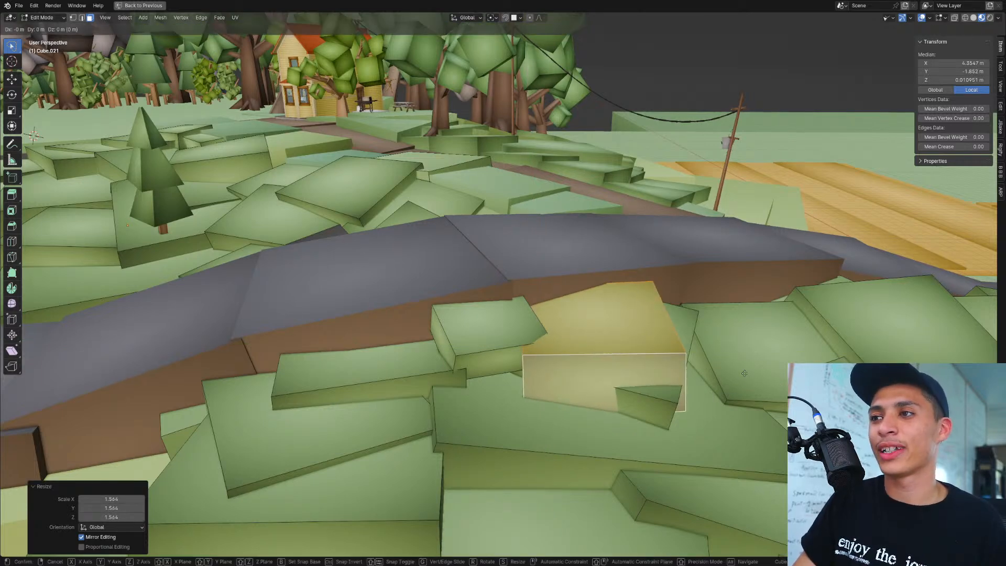
key(z)
click(696, 297)
Step: Tilt the enlarged slab freely by about -2.86° and 21.2°, and lower it slightly in Z
key(r)
key(r)
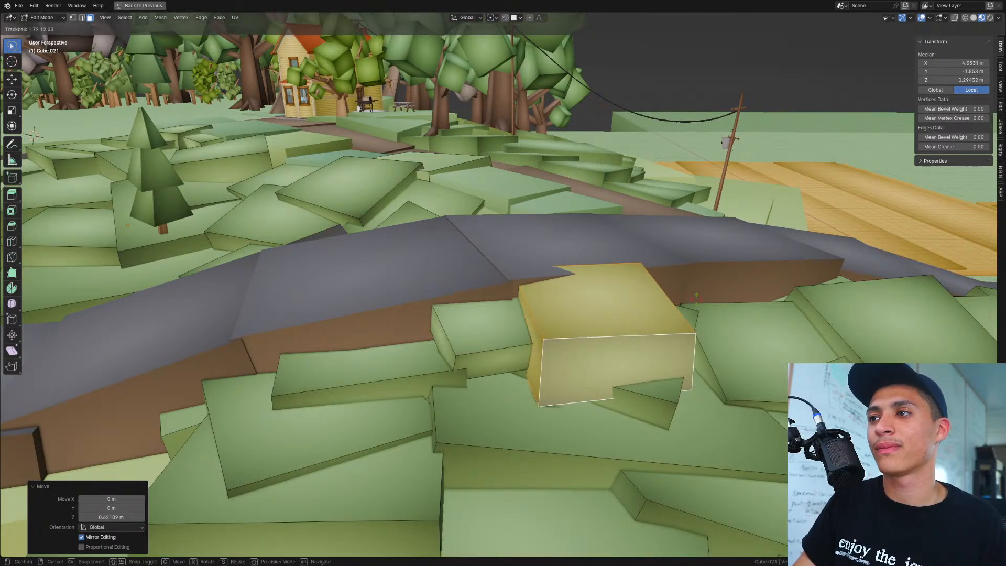
click(698, 296)
key(g)
key(z)
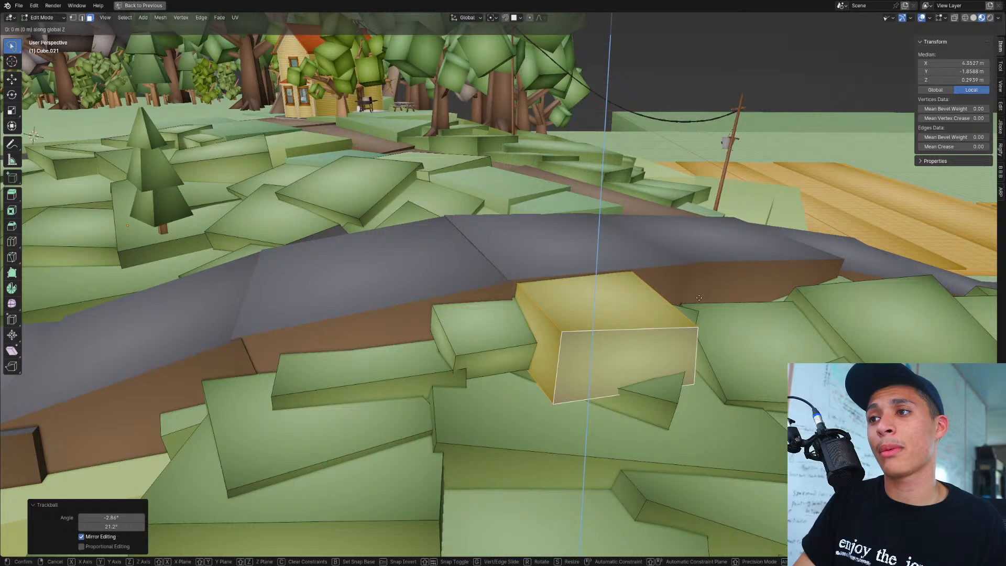
click(699, 318)
Step: Select the long slab beside the road slope, raise it about 0.78 m in Z, and tilt it freely by about 9.74° and -0.57°
middle_drag(594, 363, 652, 360)
click(586, 315)
key(l)
key(g)
key(z)
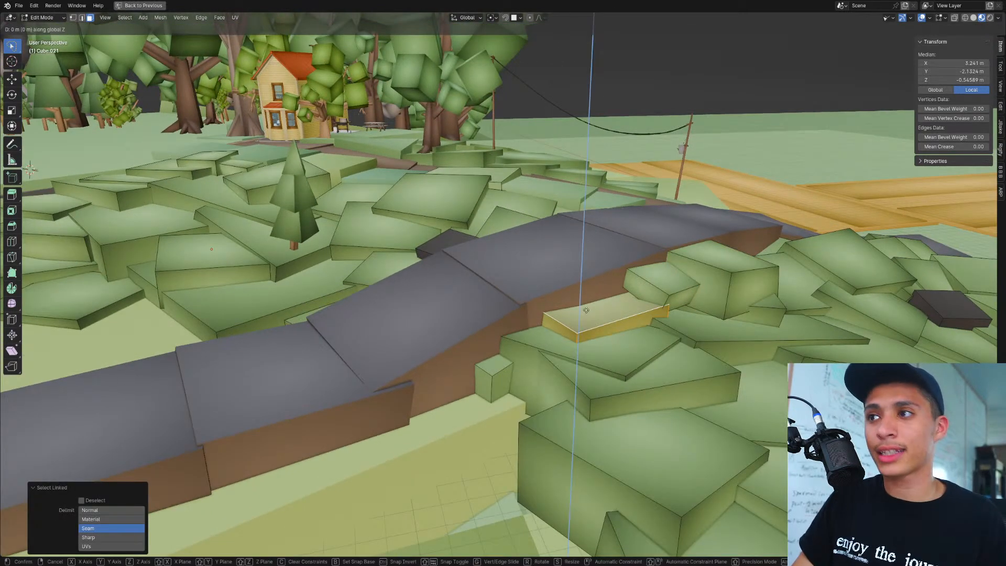
click(588, 296)
key(r)
key(r)
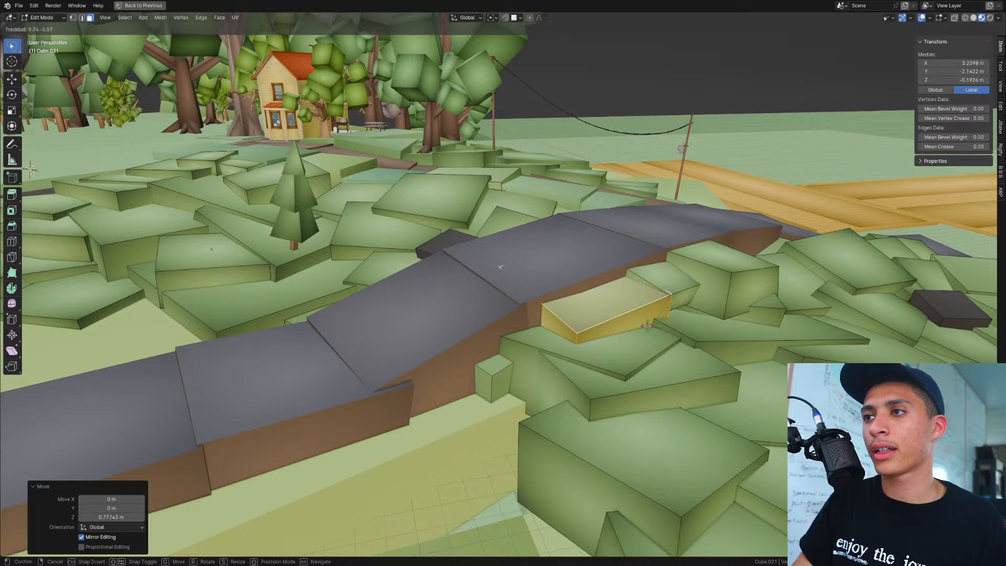
click(645, 325)
Step: Move the long slab horizontally about 1.01 m in X and 0.67 m in Y, away from the road
middle_drag(645, 325, 658, 327)
key(g)
key(shift+z)
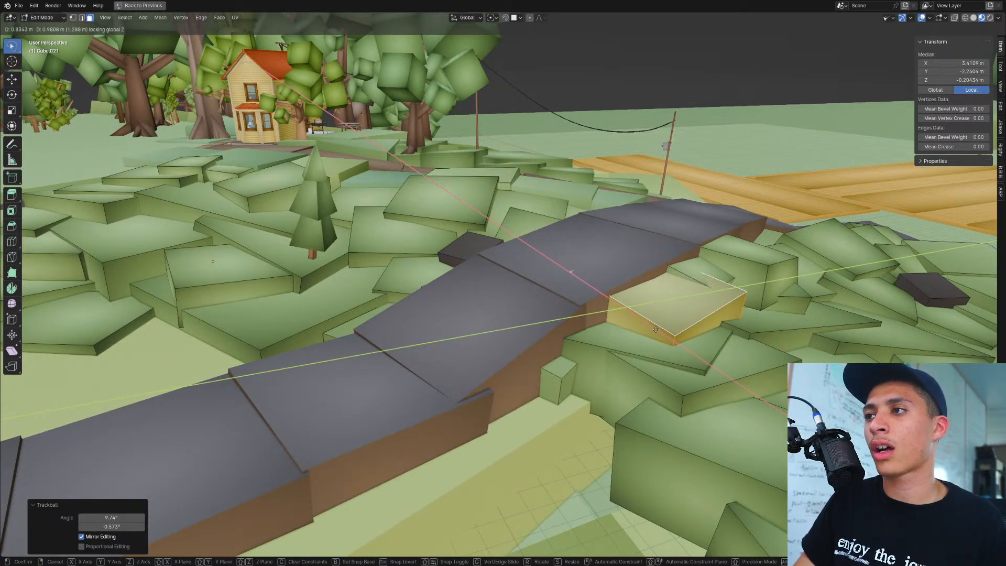
click(652, 331)
Step: Select the slab edge poking through the road surface and lower it in Z beneath the road
scroll(653, 331, up, 5)
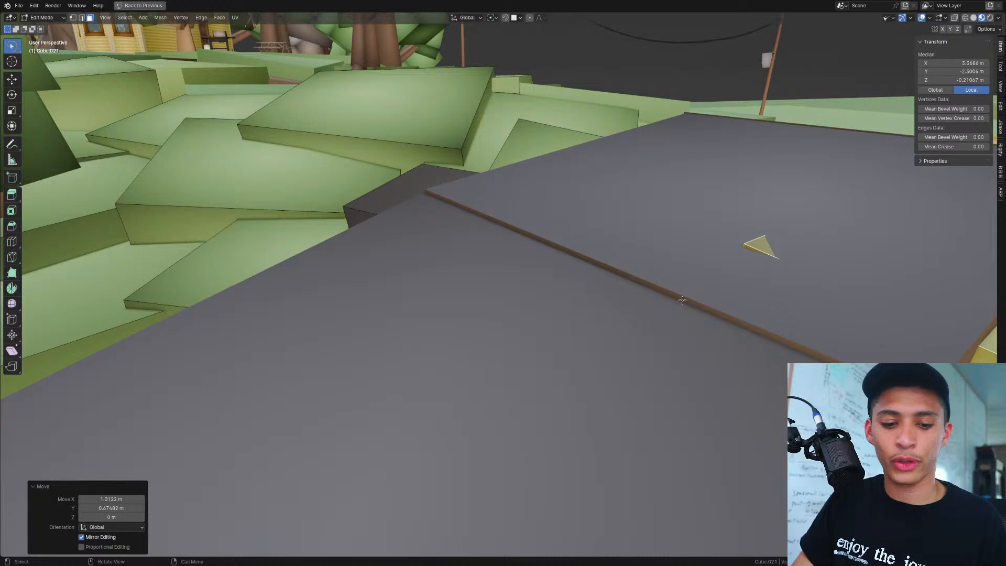
key(2)
click(753, 247)
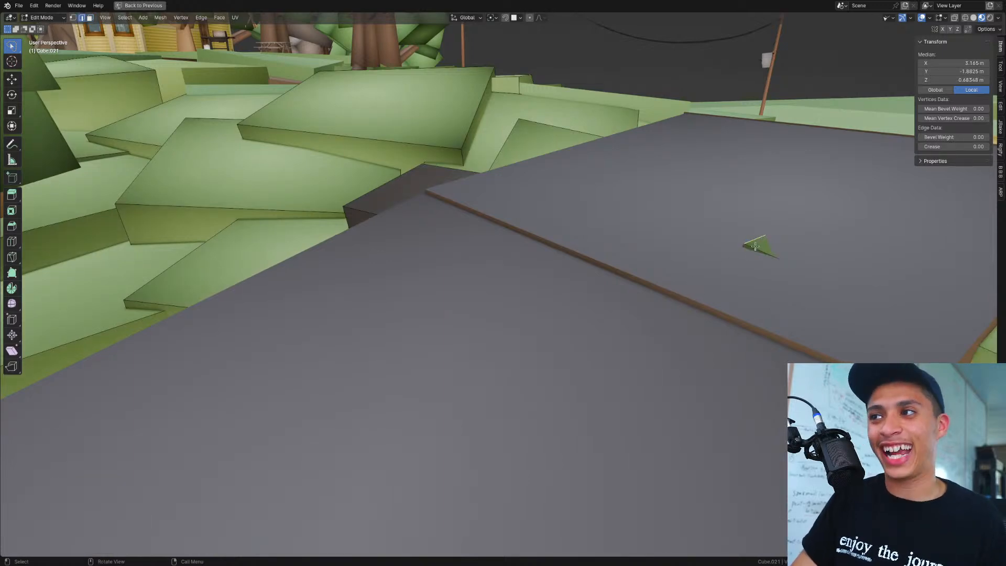
key(g)
key(z)
click(760, 295)
scroll(626, 363, down, 8)
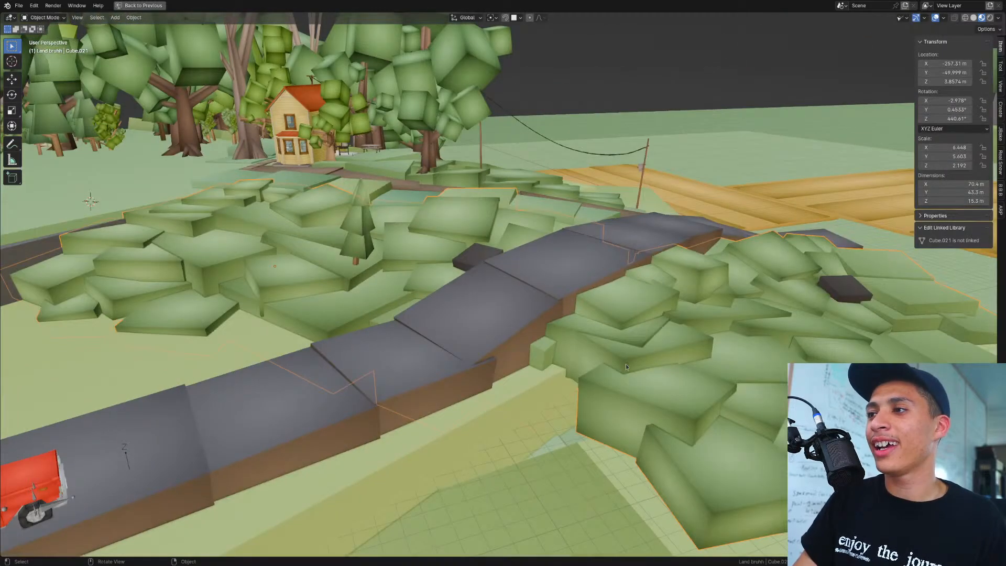
Step: Raise the front upper edge of the small slab beside the long one by about 0.2 m in Z
key(Tab)
scroll(605, 362, up, 6)
key(Tab)
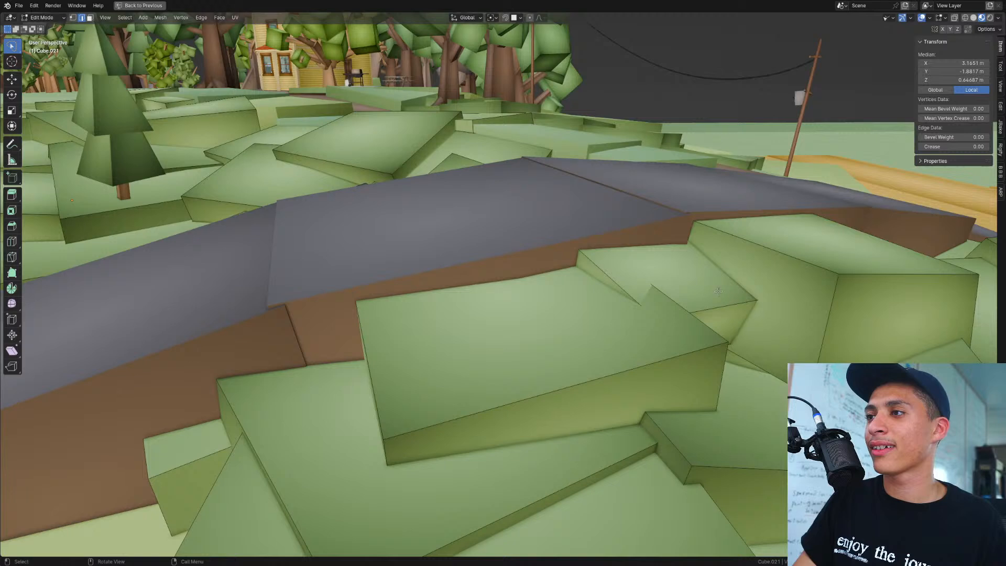
click(722, 295)
key(g)
key(z)
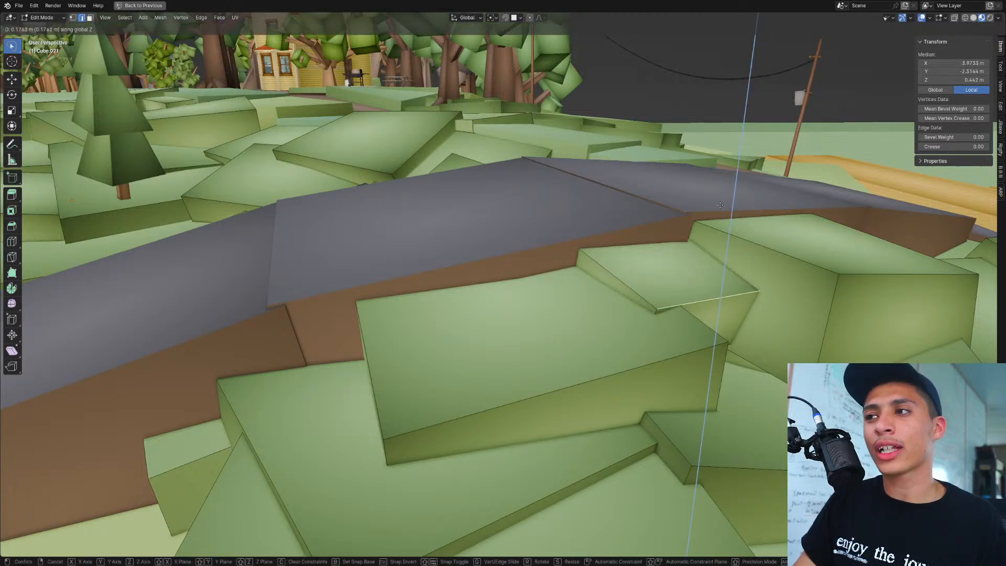
click(700, 279)
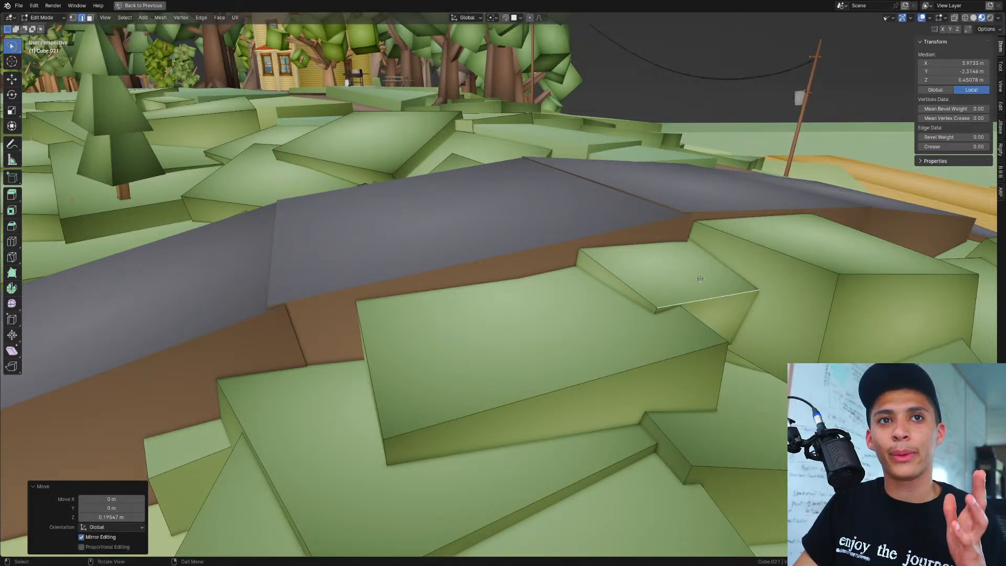
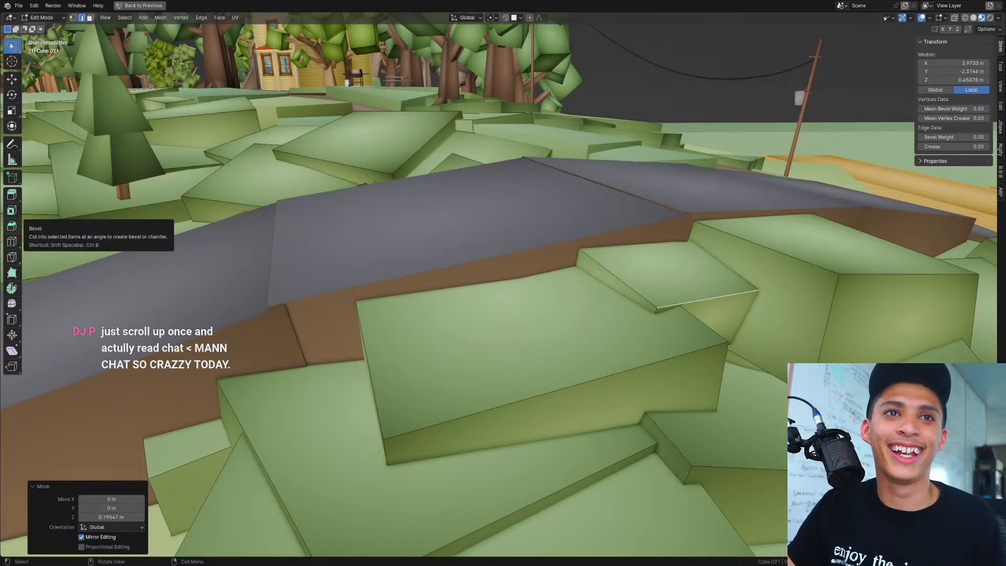
Step: Try to select the face of the small roadside slab in wireframe face selection
scroll(648, 345, down, 3)
middle_drag(648, 344, 603, 330)
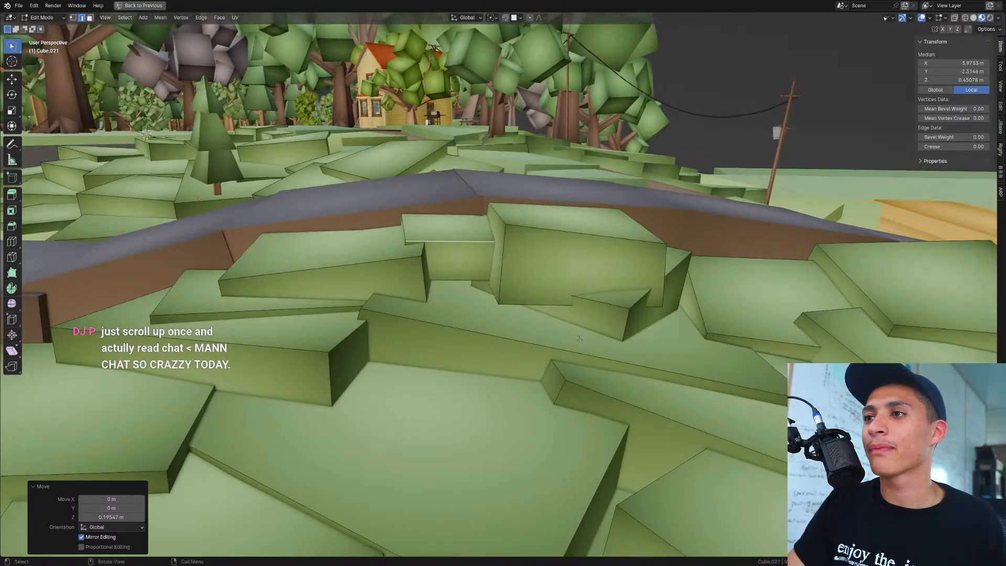
scroll(407, 333, up, 4)
key(3)
key(alt+z)
click(418, 267)
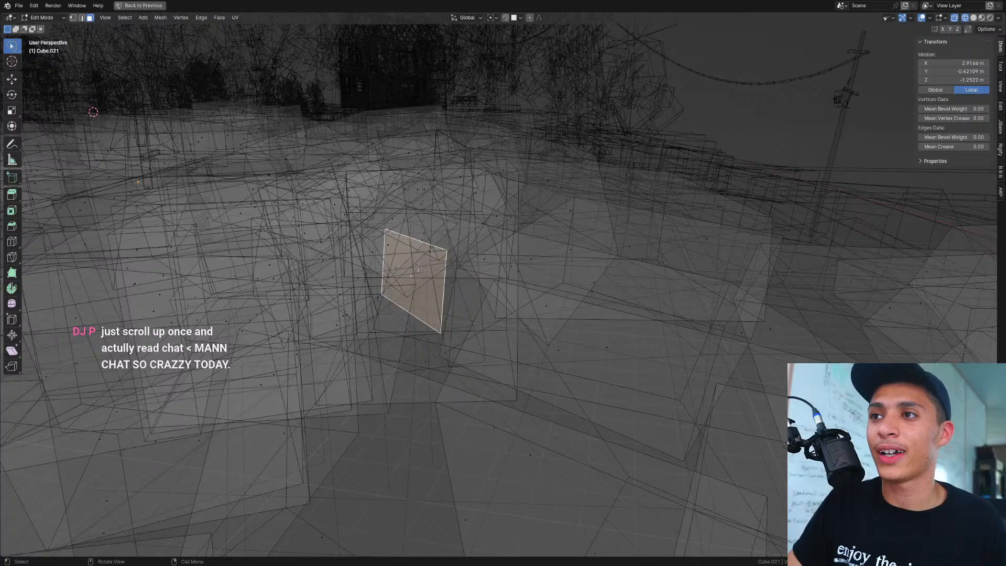
middle_drag(428, 306, 449, 314)
key(shift+z)
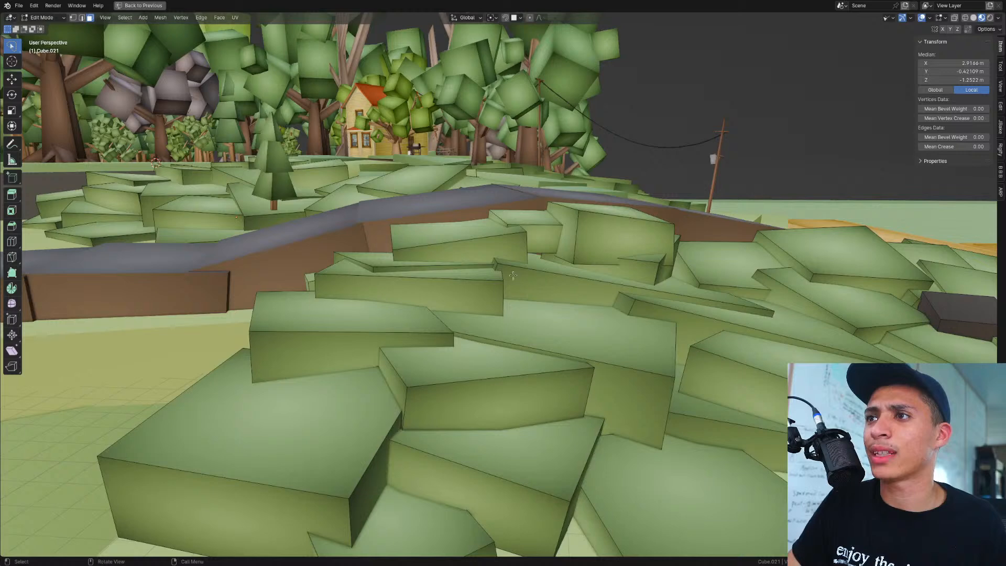
Step: Try to pick the hidden lower face of the small slab against the road in wireframe shading
scroll(513, 275, up, 4)
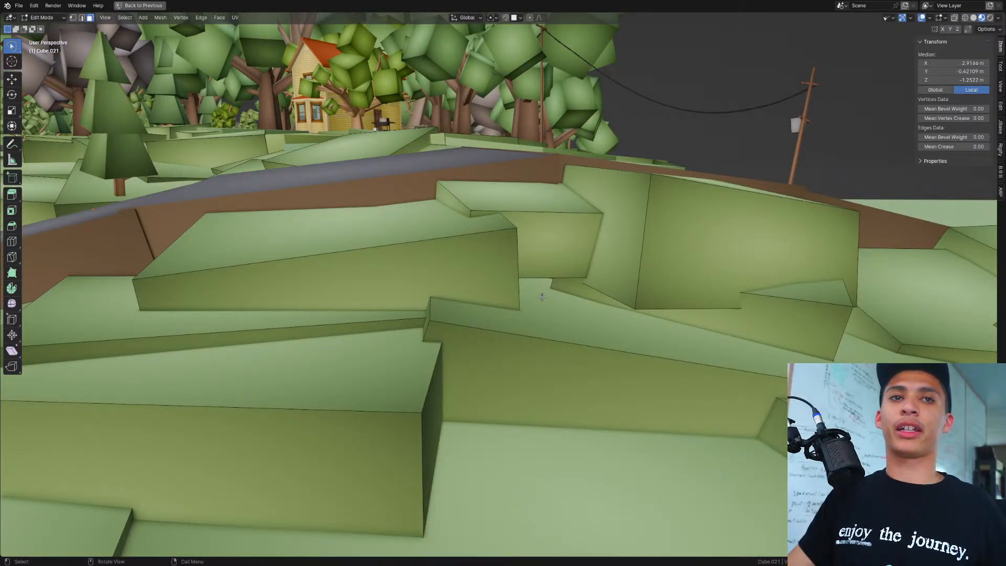
scroll(618, 249, up, 4)
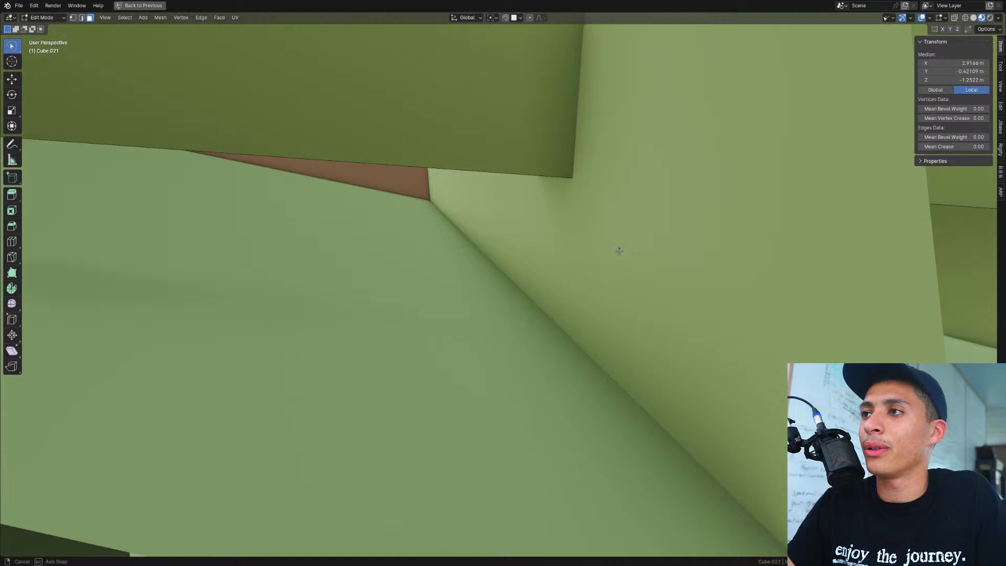
middle_drag(619, 250, 612, 251)
scroll(612, 251, down, 2)
scroll(612, 251, down, 3)
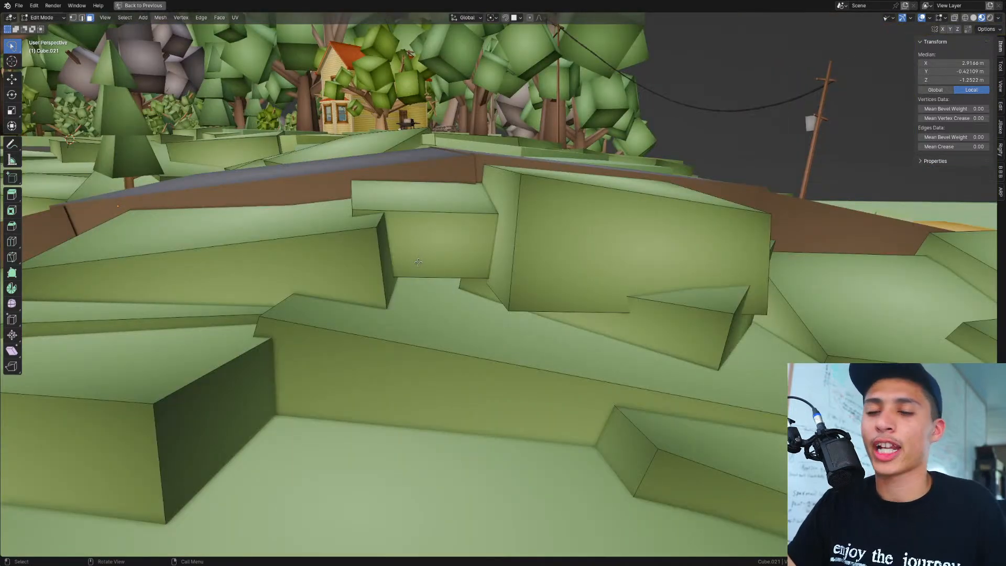
click(420, 263)
key(shift+z)
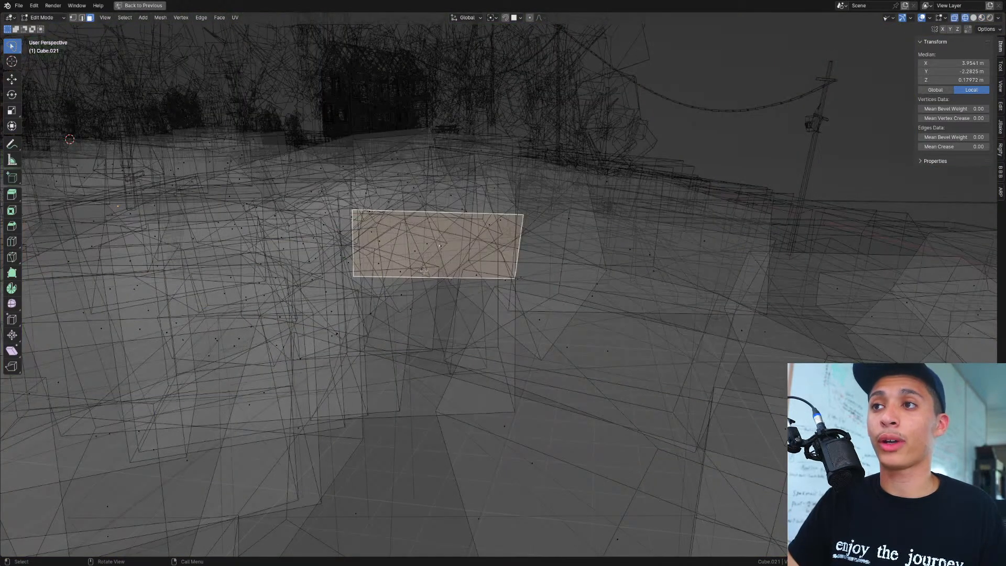
click(424, 271)
key(shift+z)
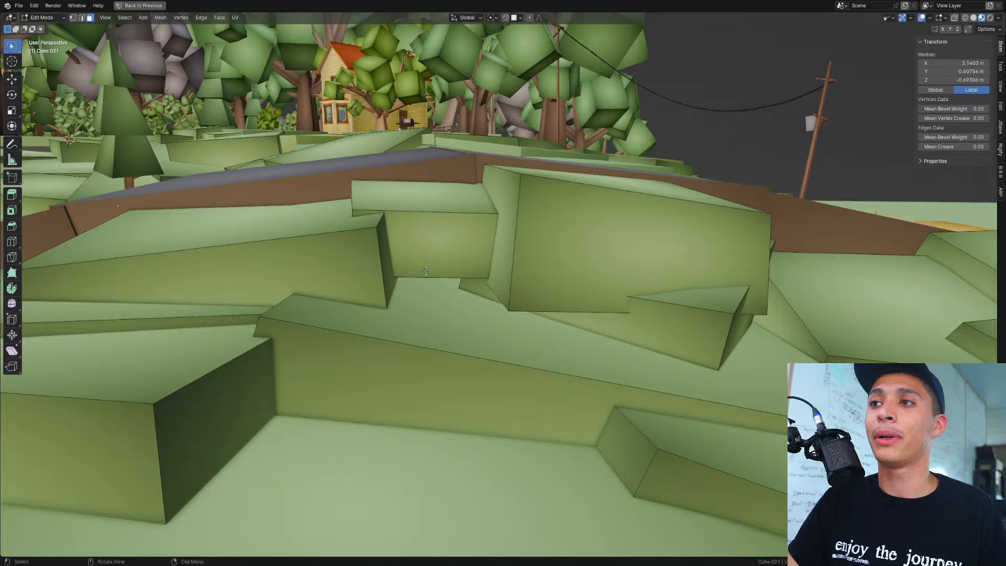
Step: Select the bottom face of the small slab against the road, lower it about 0.63 m in Z, and save the file
click(446, 261)
key(KP_Decimal)
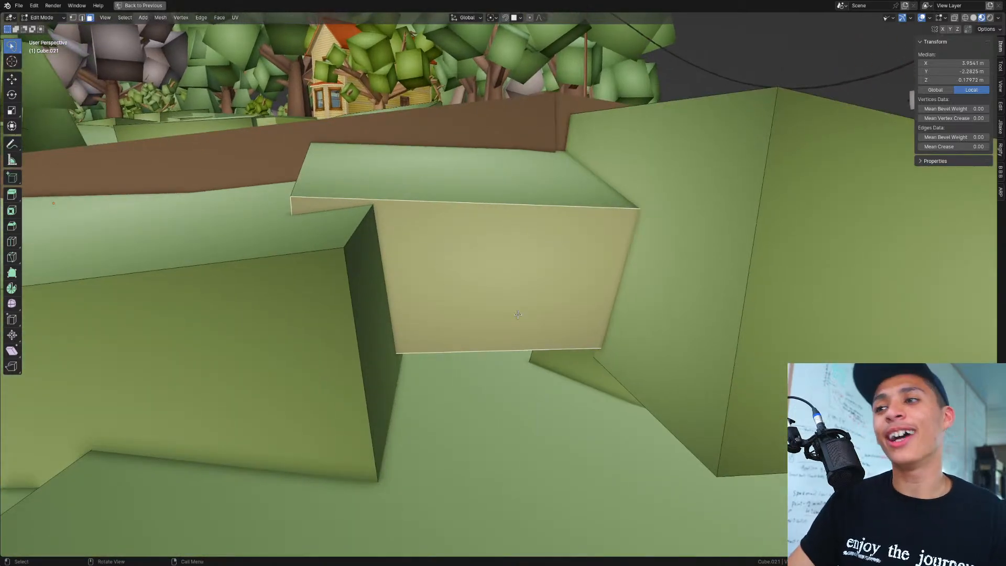
scroll(517, 314, up, 3)
middle_drag(517, 315, 493, 323)
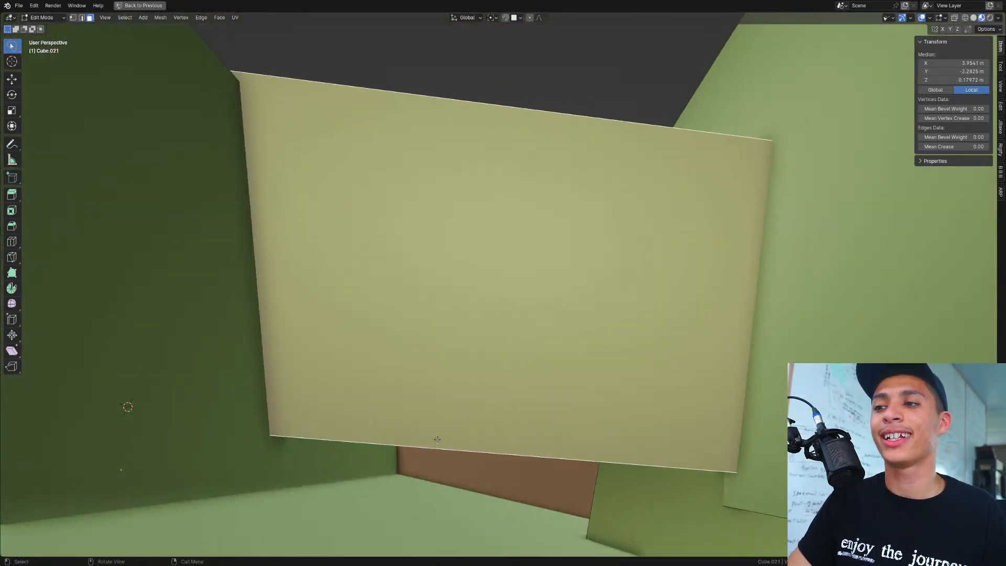
middle_drag(436, 439, 492, 283)
click(565, 361)
key(KP_Decimal)
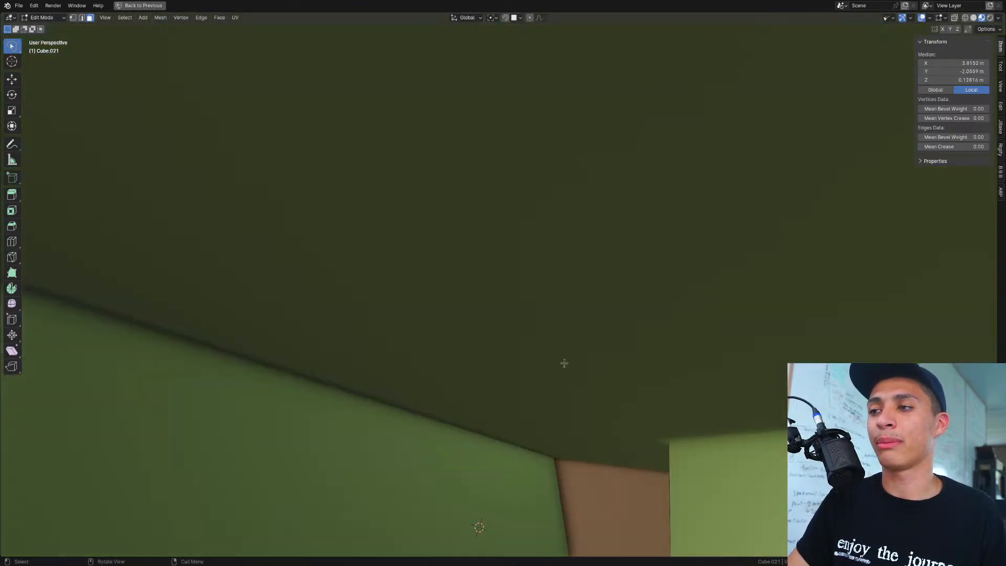
middle_drag(564, 362, 478, 345)
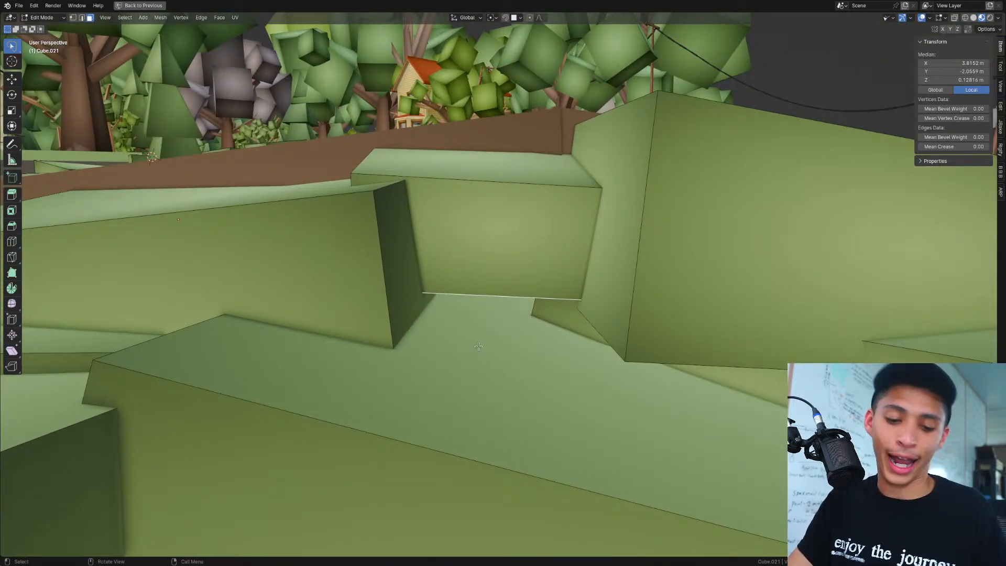
key(g)
key(z)
click(478, 390)
middle_drag(478, 390, 489, 348)
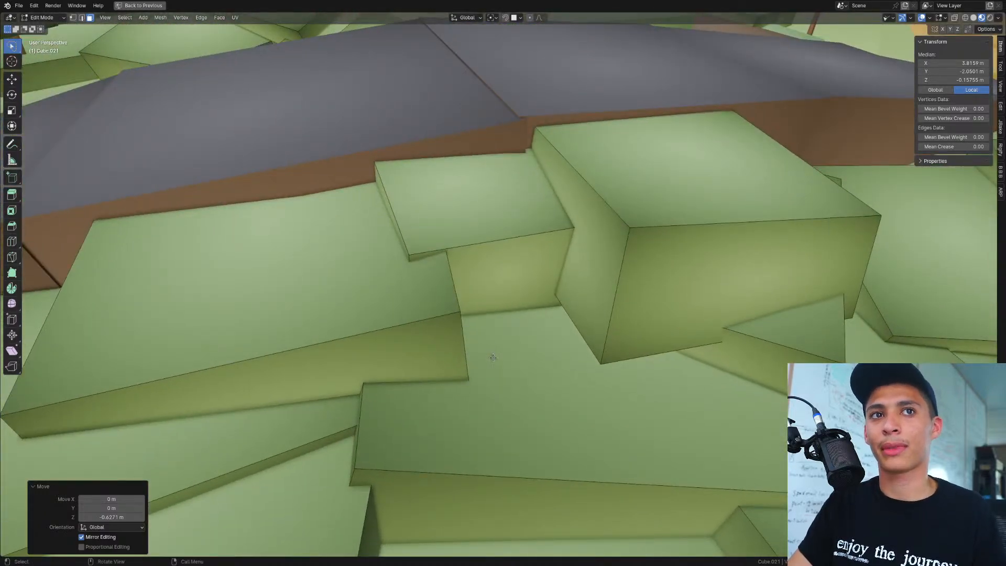
key(ctrl+s)
Step: Raise the top face of the long slab below the tall block about 0.77 m in Z and scale it to 0.954
middle_drag(493, 358, 558, 322)
click(560, 324)
key(g)
key(z)
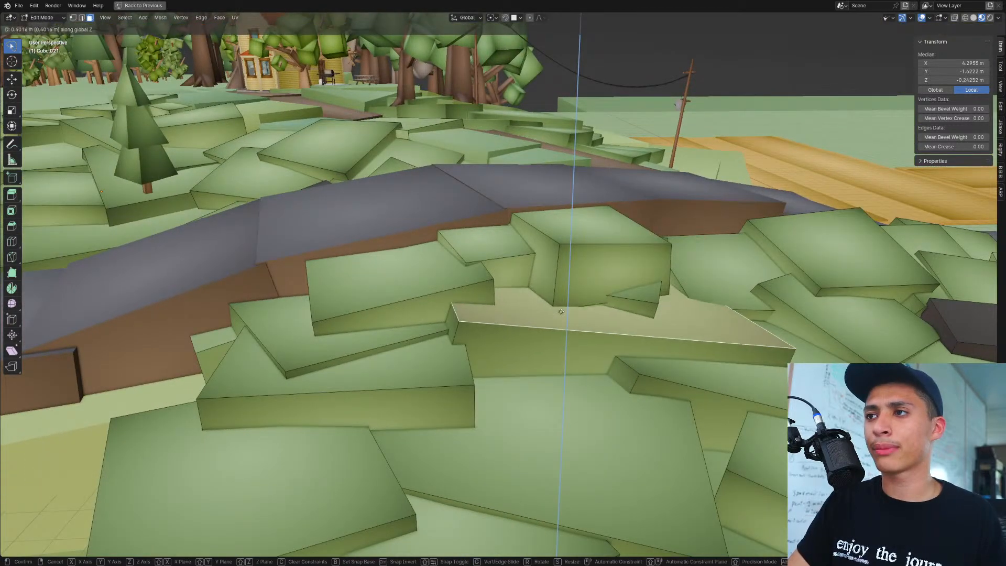
click(561, 305)
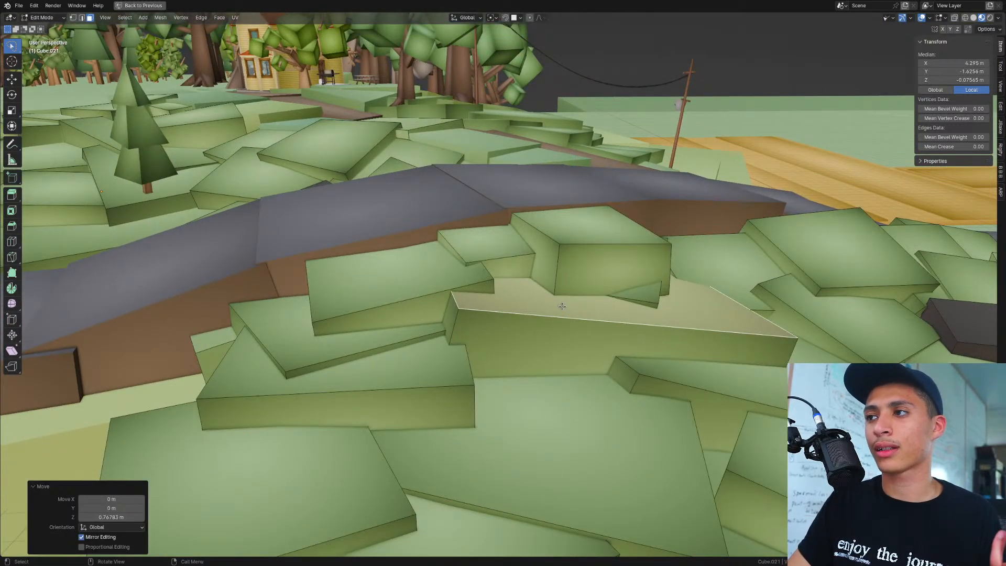
key(ctrl+z)
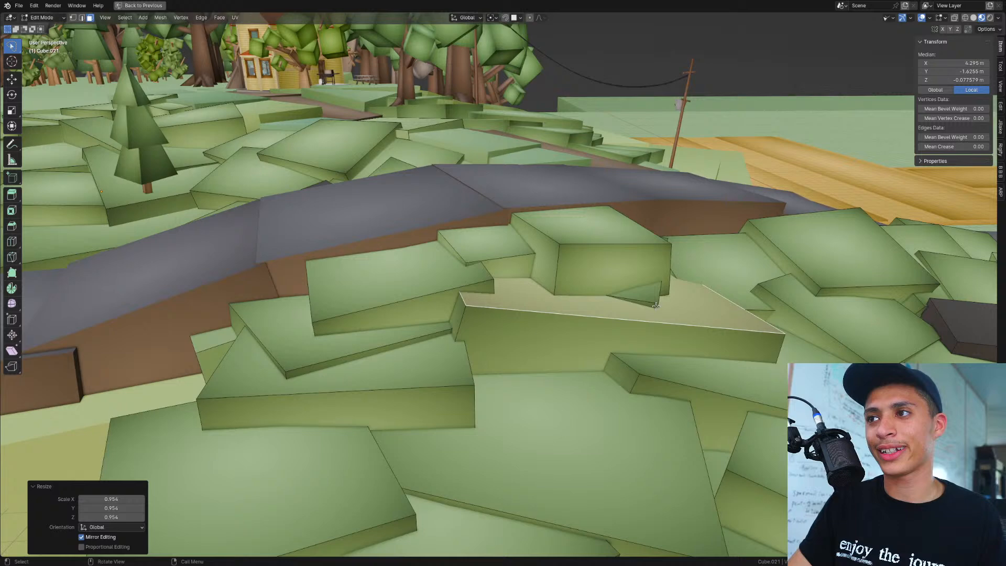
Step: Select the whole slab poking out under the tall block, raise it about 0.84 m in Z, and trackball-rotate it about -14.3° and 10.3°
click(653, 303)
key(l)
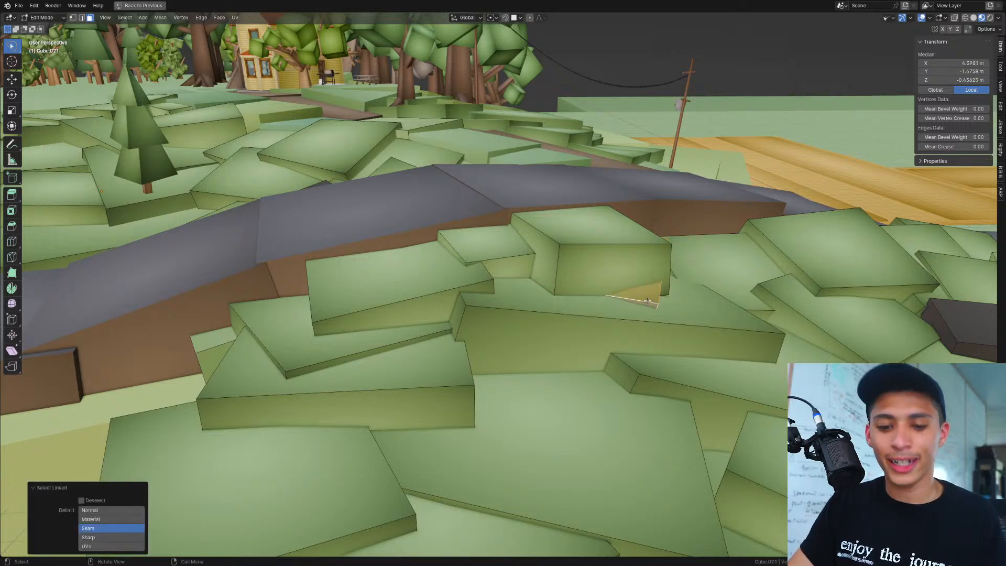
key(g)
key(z)
click(643, 278)
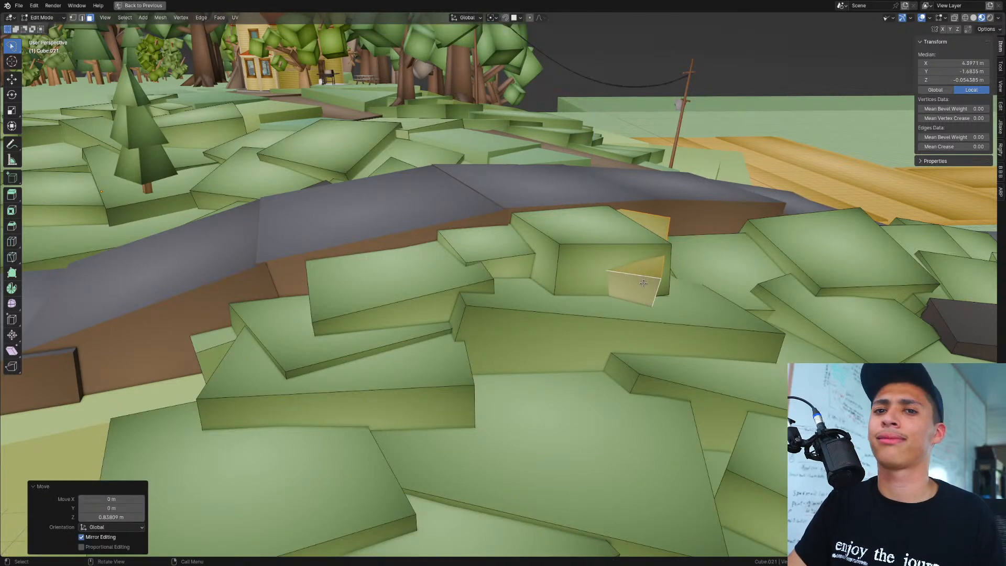
key(r)
key(r)
click(650, 273)
Step: Move the slab horizontally into the gap beside the tall block and trackball-rotate it about 10.3° and 8.6°
key(g)
key(shift+z)
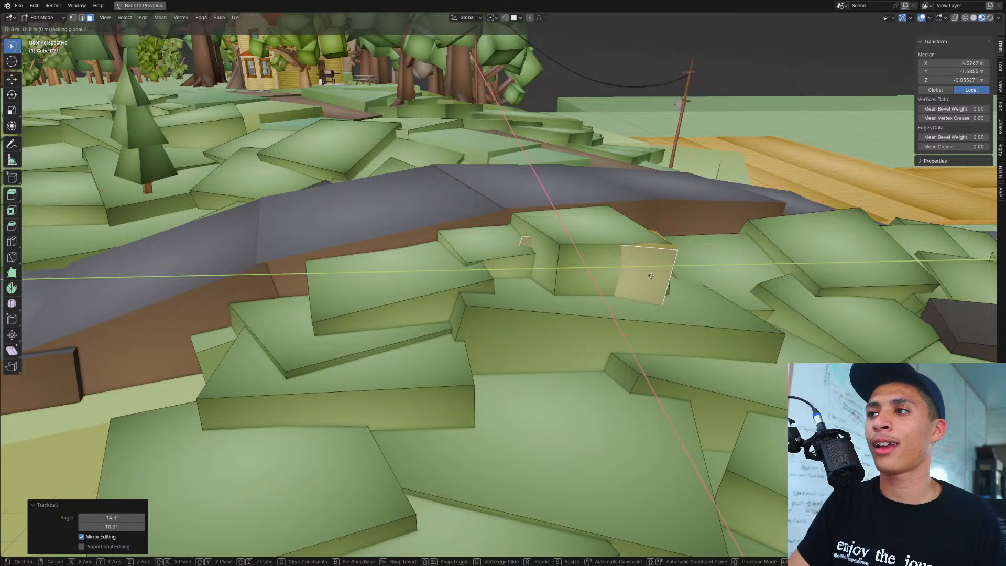
click(752, 245)
key(r)
key(r)
click(758, 266)
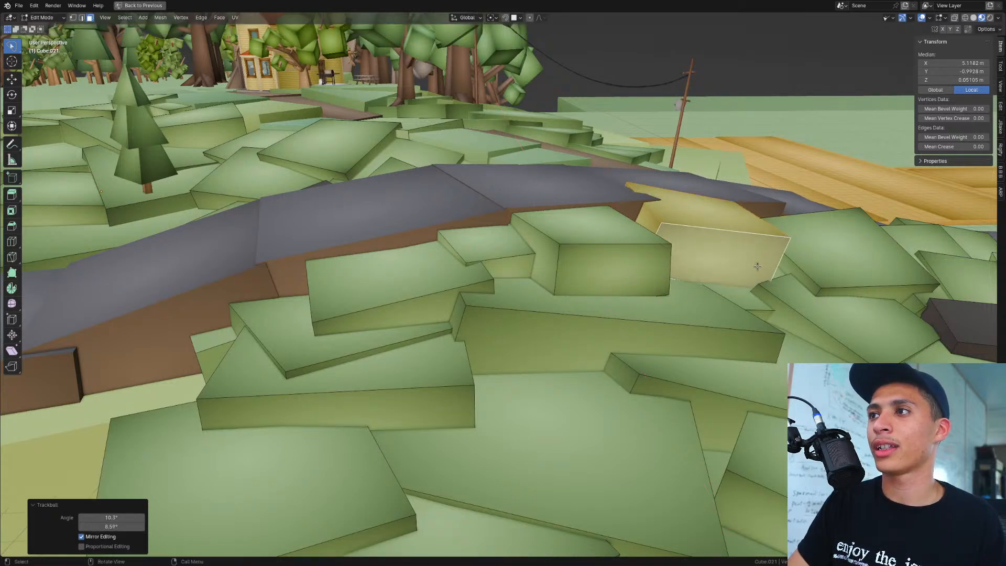
Step: Rotate the slab about -8.7° in the view plane and lower it about 0.46 m in Z
key(r)
click(815, 272)
key(g)
key(z)
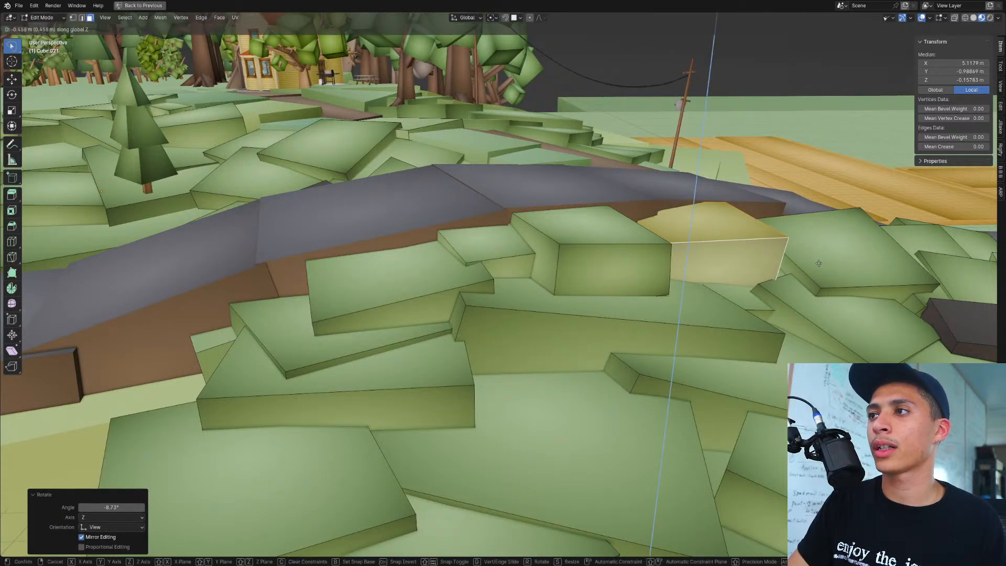
click(818, 263)
Step: Rotate the slab about 80.5° around global Z, plus about 28.8° in top view to align it with the road edge
key(r)
key(z)
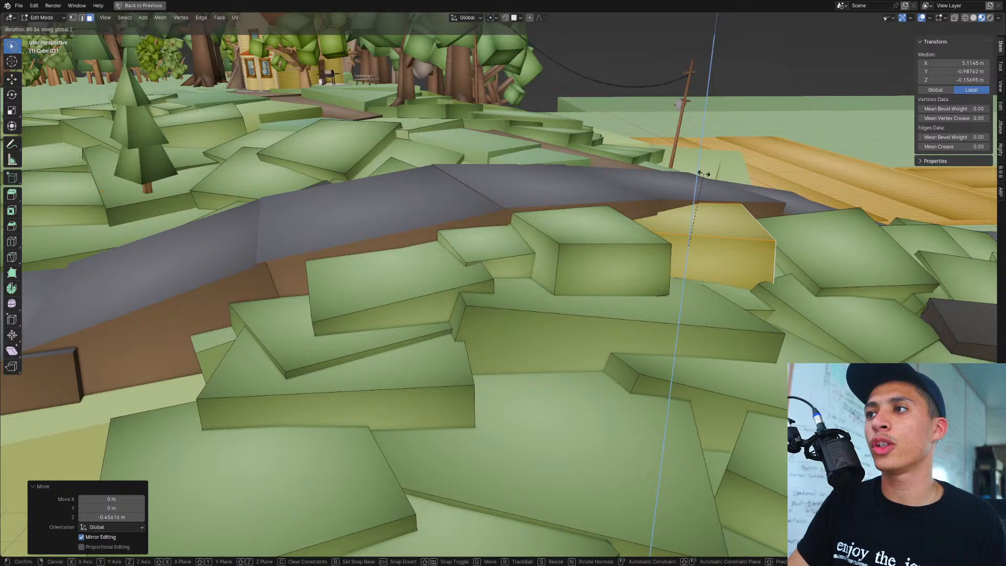
click(703, 173)
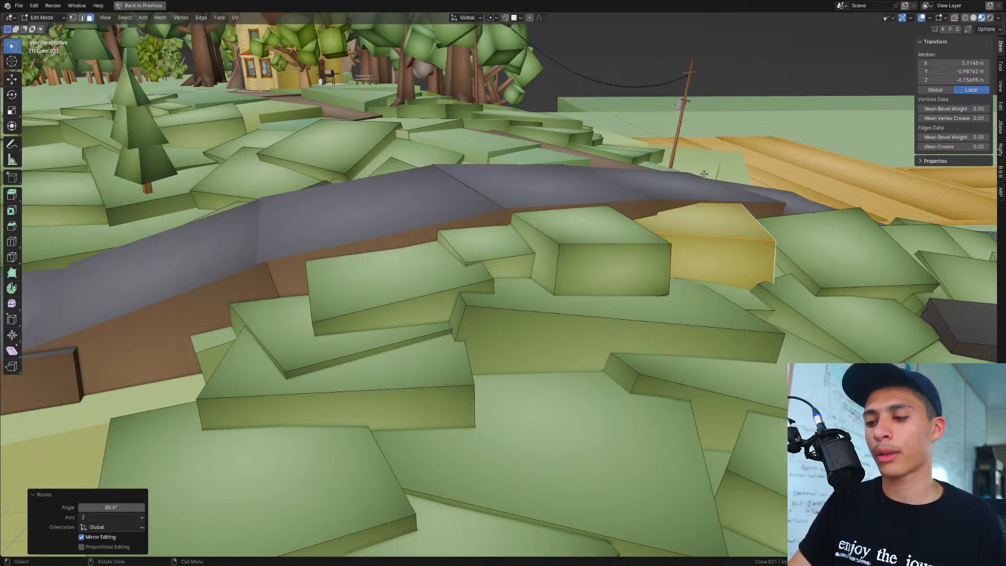
key(KP_Decimal)
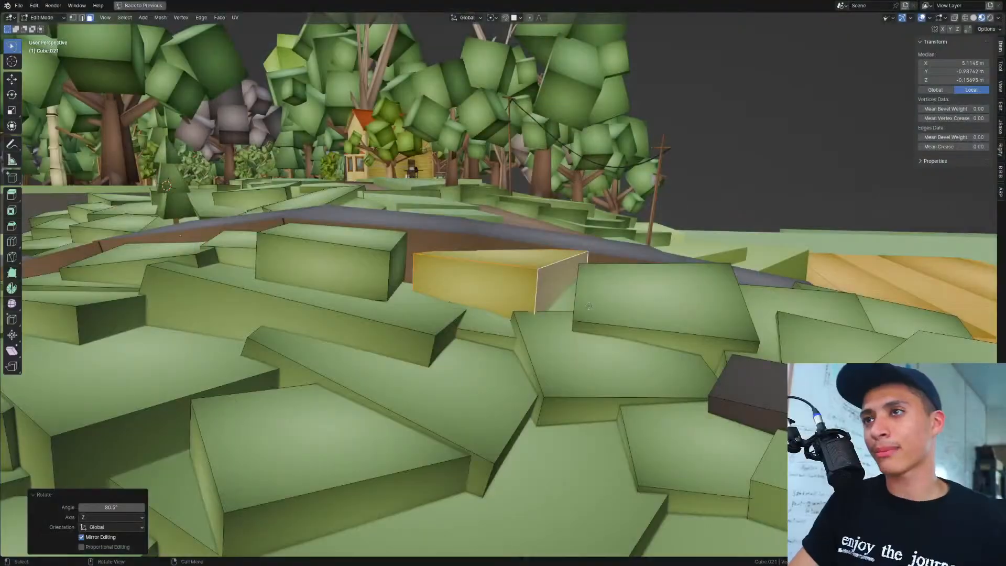
middle_drag(589, 305, 588, 358)
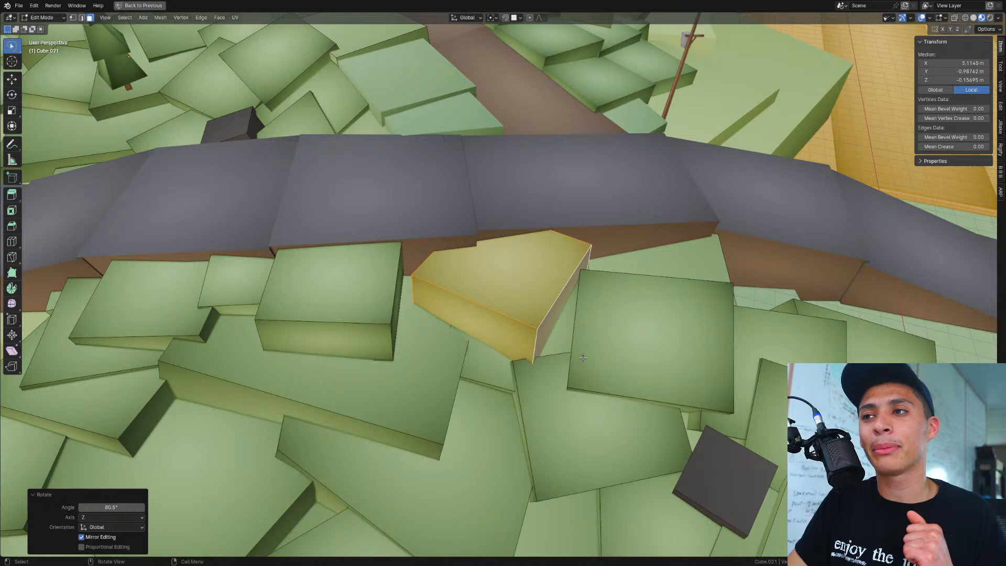
key(KP_7)
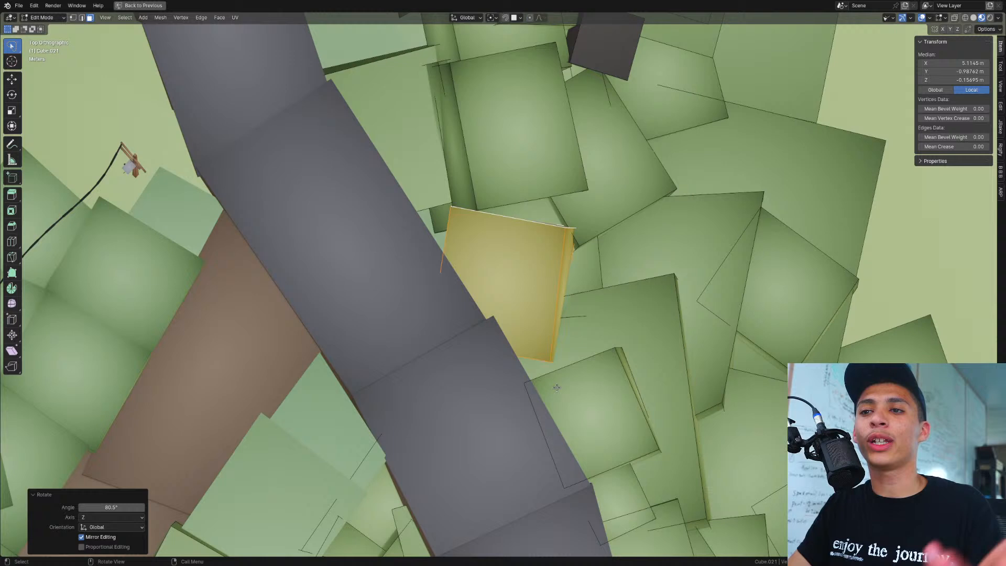
key(r)
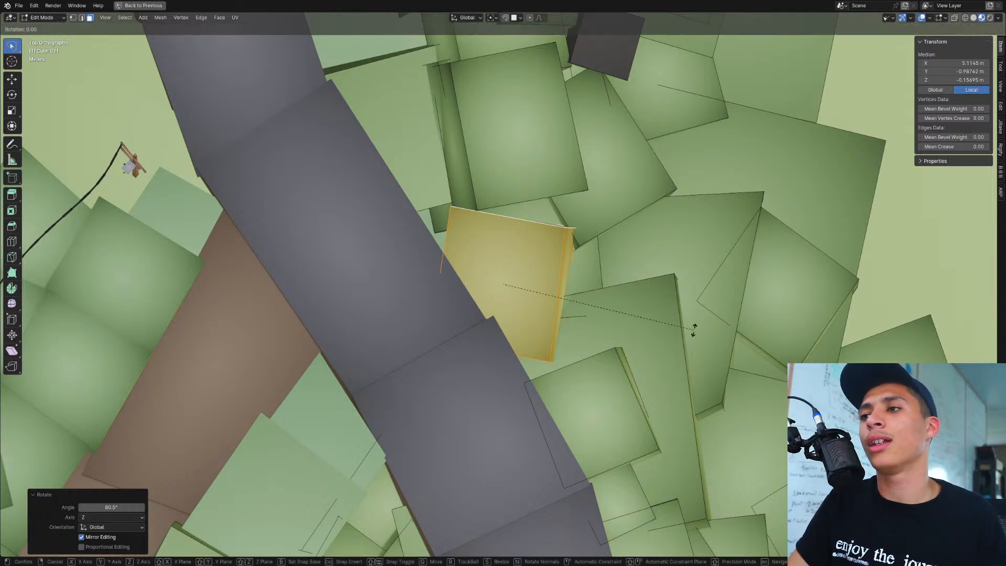
click(635, 248)
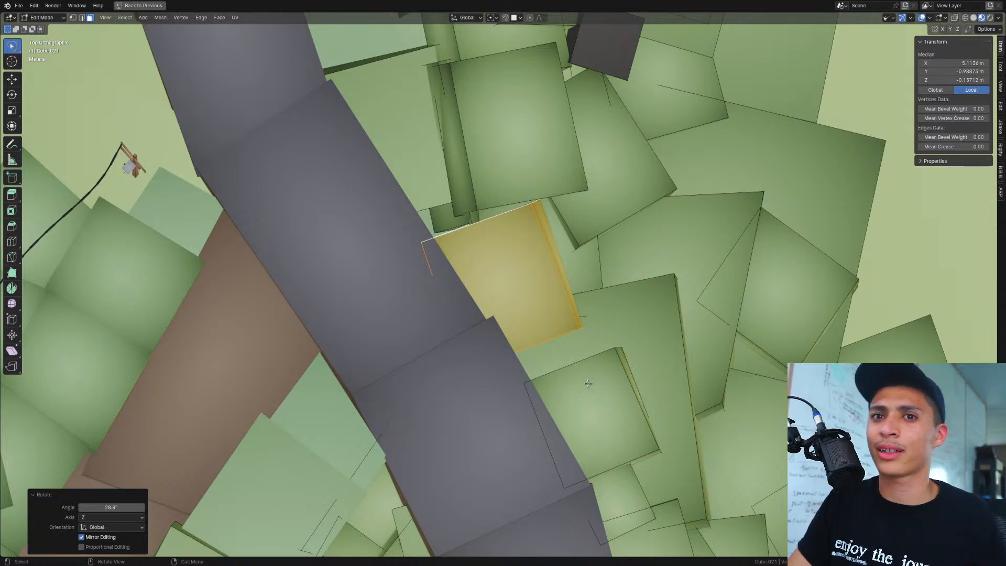
Step: Move the slab about 0.97 m in X and -2.38 m in Y along the road, and rotate it about 20.2° around Z
key(g)
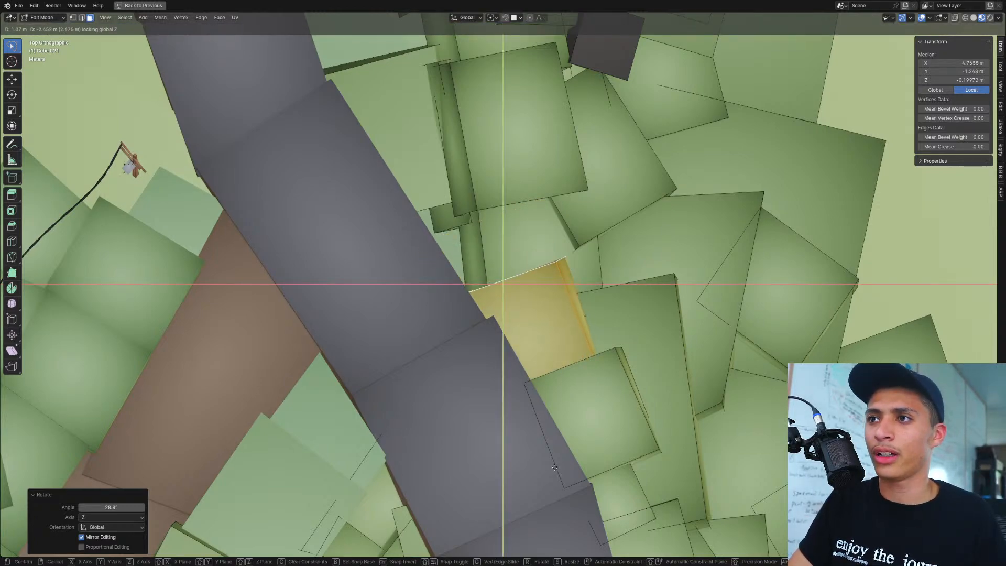
click(550, 456)
middle_drag(550, 455, 493, 327)
key(r)
key(z)
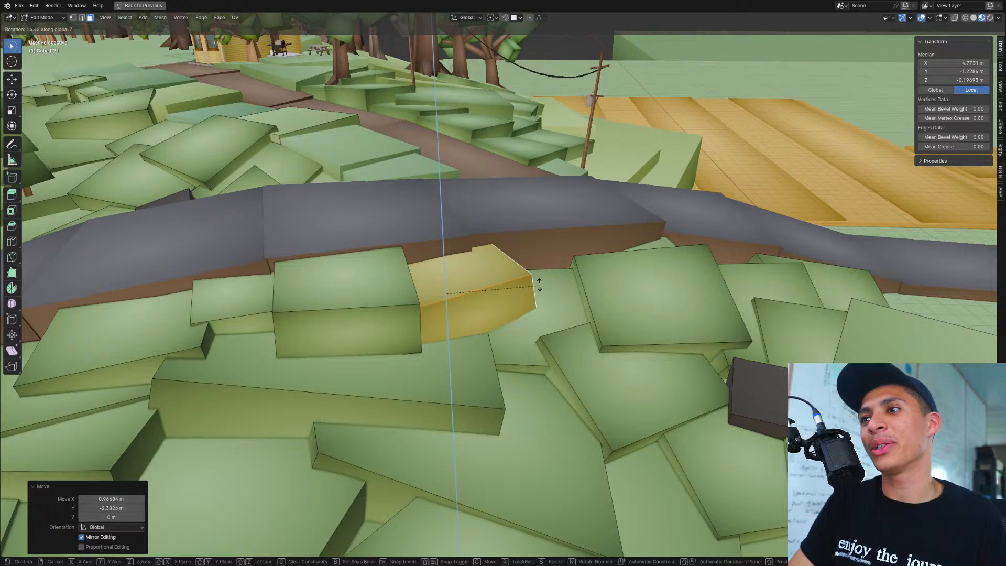
click(539, 279)
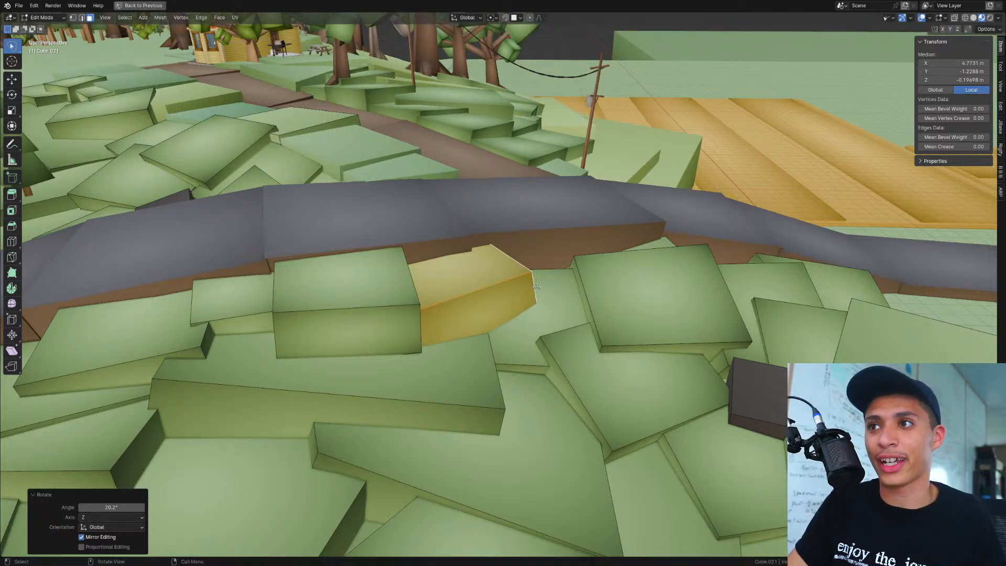
Step: Select the top face of the slab beside the tall block and raise it slightly in Z
scroll(515, 304, up, 2)
mouse_move(516, 326)
middle_down()
mouse_move(497, 325)
mouse_move(505, 325)
middle_up()
click(428, 266)
key(g)
key(z)
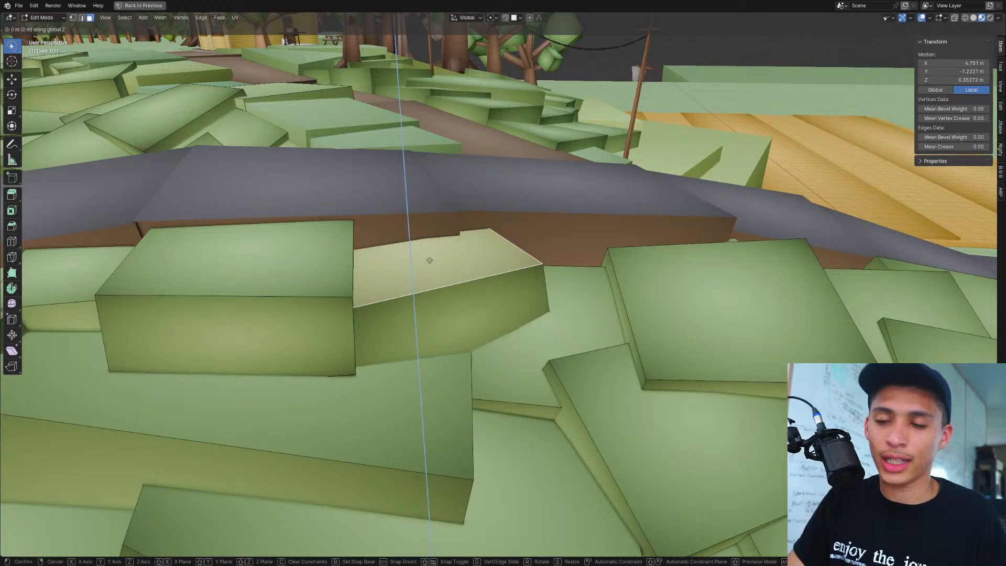
click(456, 321)
Step: Select the whole slab beside the tall block, scale it up by about 1.16, and lower it slightly in Z
key(shift+z)
click(454, 320)
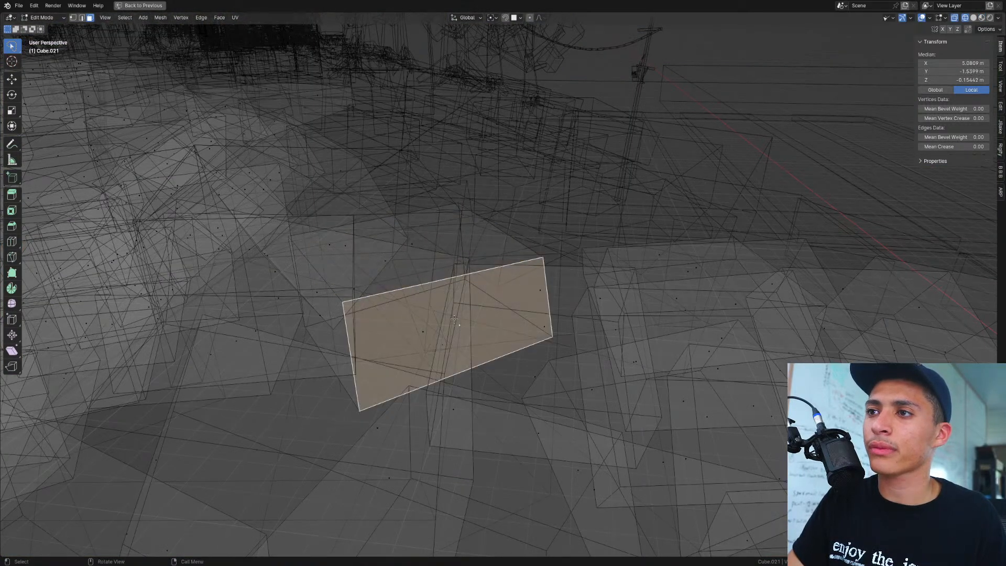
key(shift+z)
key(ctrl+l)
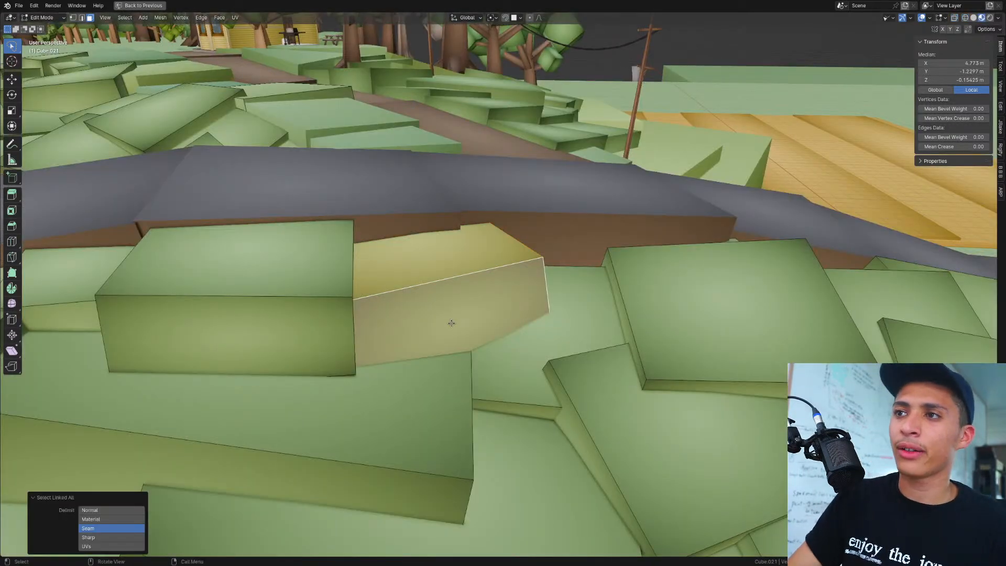
key(s)
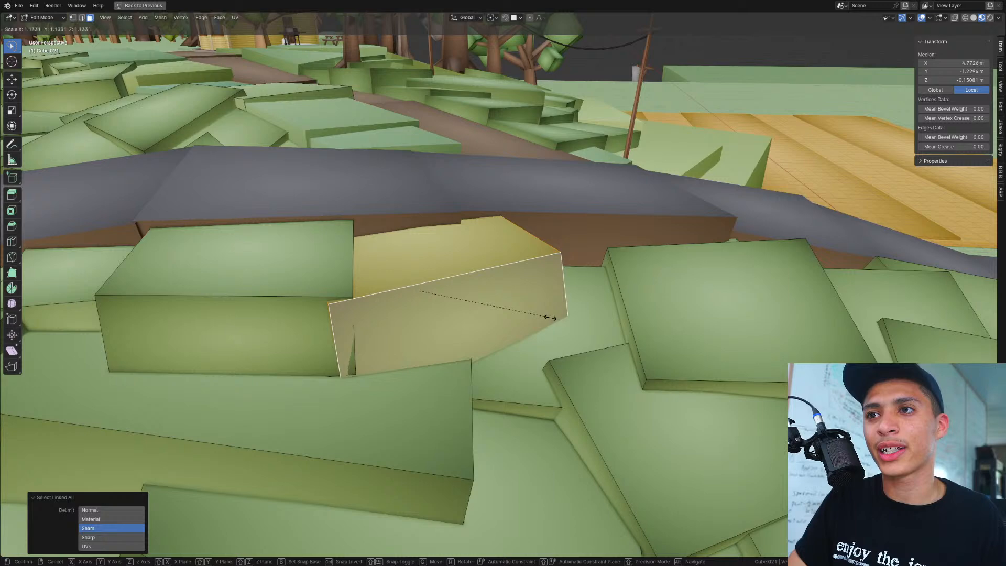
click(553, 318)
key(g)
key(z)
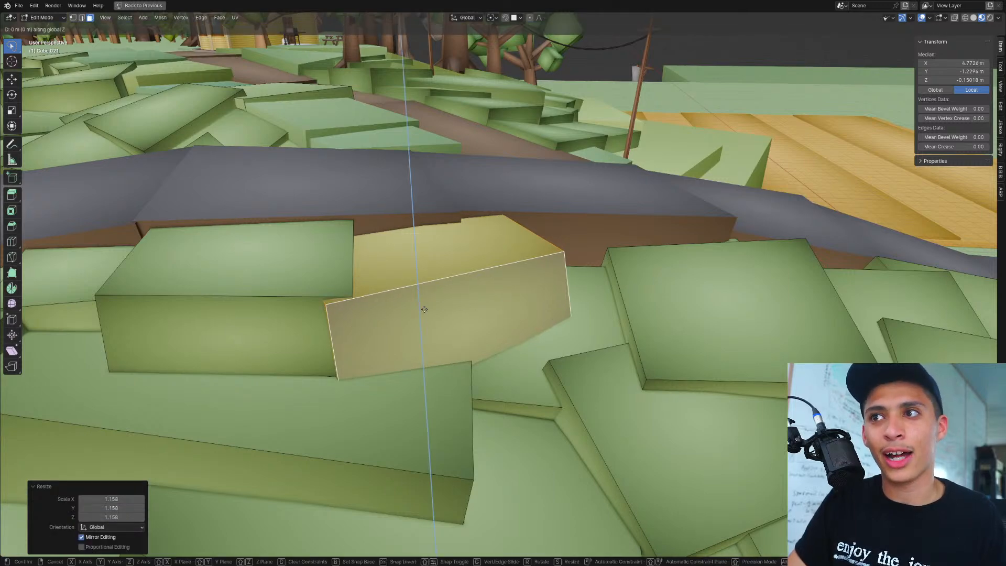
click(435, 332)
Step: Adjust the height of the enlarged slab's top face in Z and return to Object Mode to review the roadside
click(409, 282)
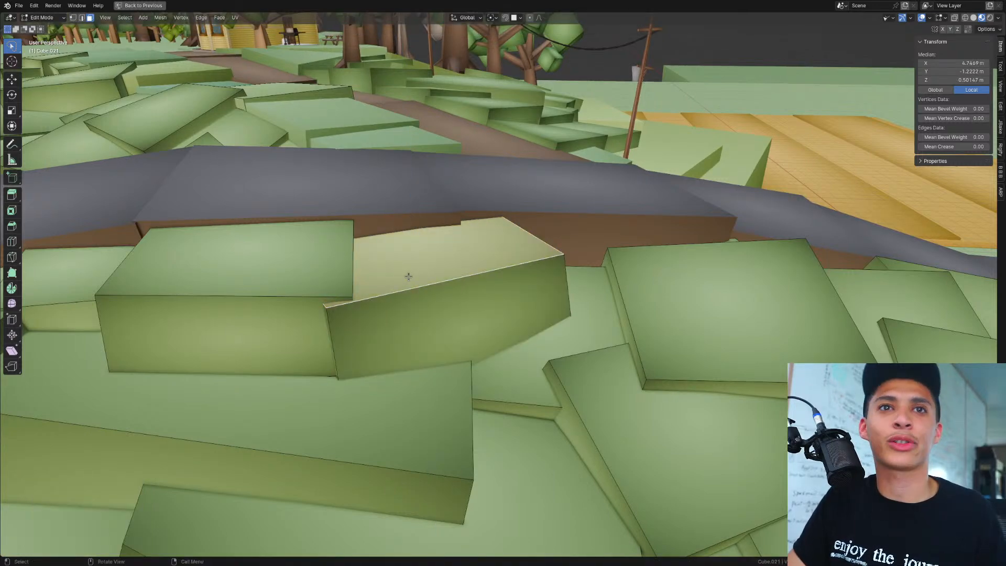
key(g)
key(z)
click(447, 278)
scroll(447, 278, down, 4)
middle_drag(447, 278, 479, 319)
key(Tab)
scroll(495, 352, down, 3)
middle_drag(495, 352, 487, 312)
middle_drag(520, 287, 531, 300)
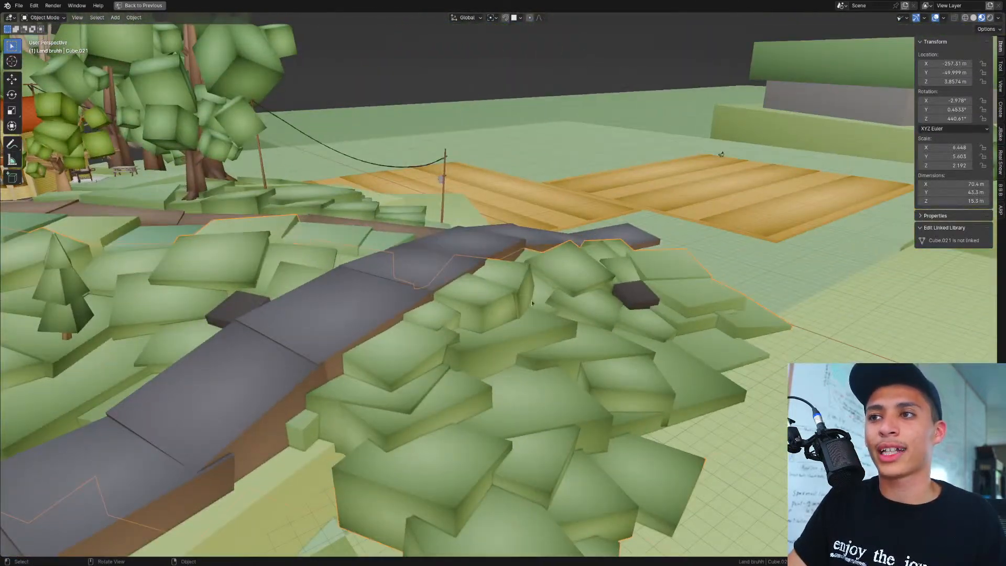
Step: Inspect the grass slabs beside the raised road from underneath, across the road and above for uncovered areas
shift+middle_drag(351, 359, 464, 226)
scroll(465, 262, down, 2)
middle_drag(466, 278, 474, 298)
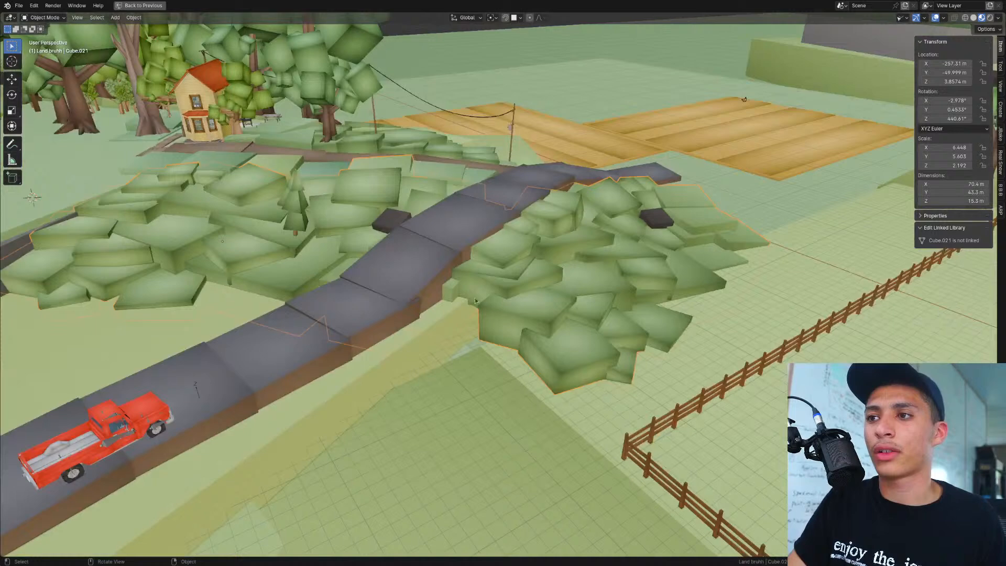
key(shift+grave)
key(w)
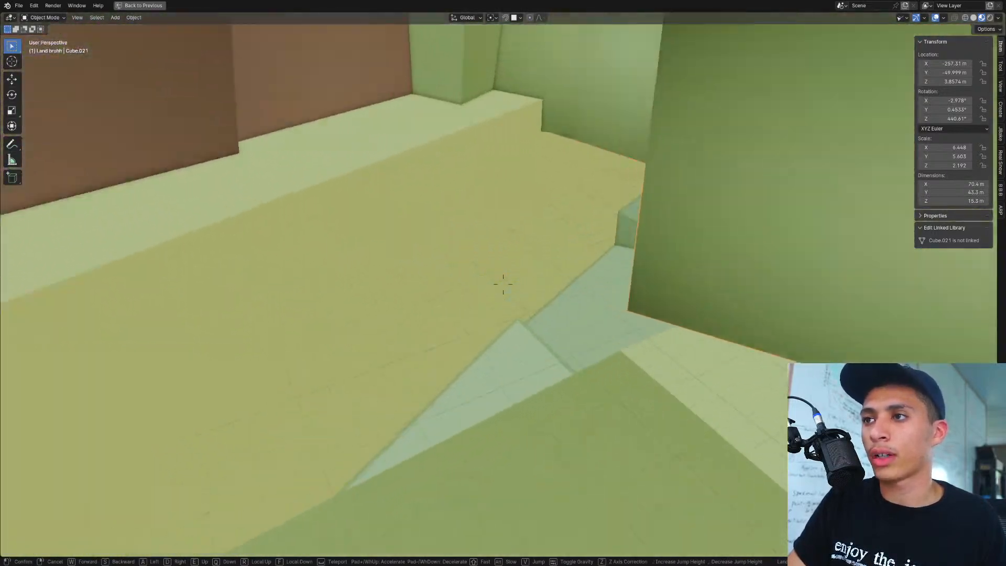
key(w)
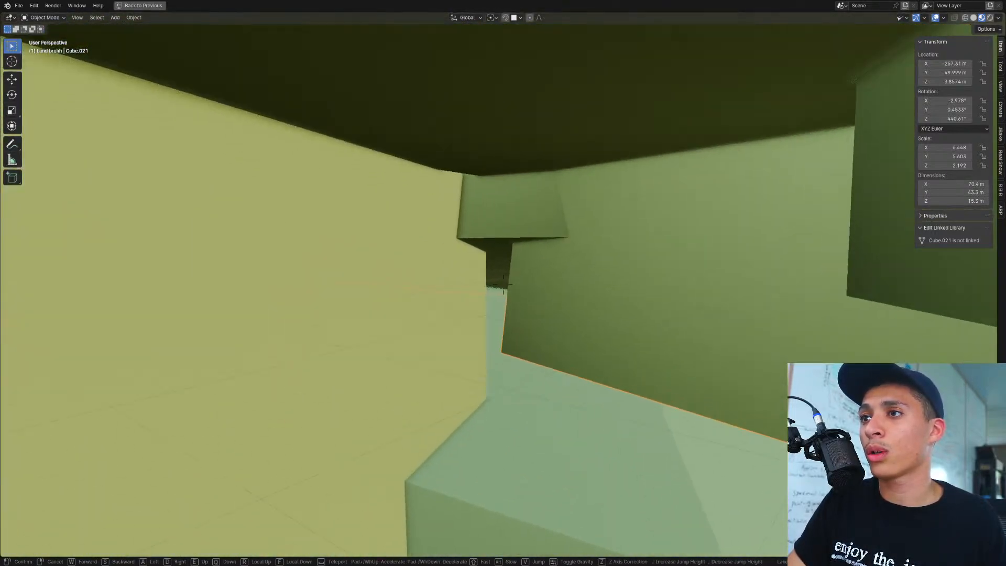
key(w)
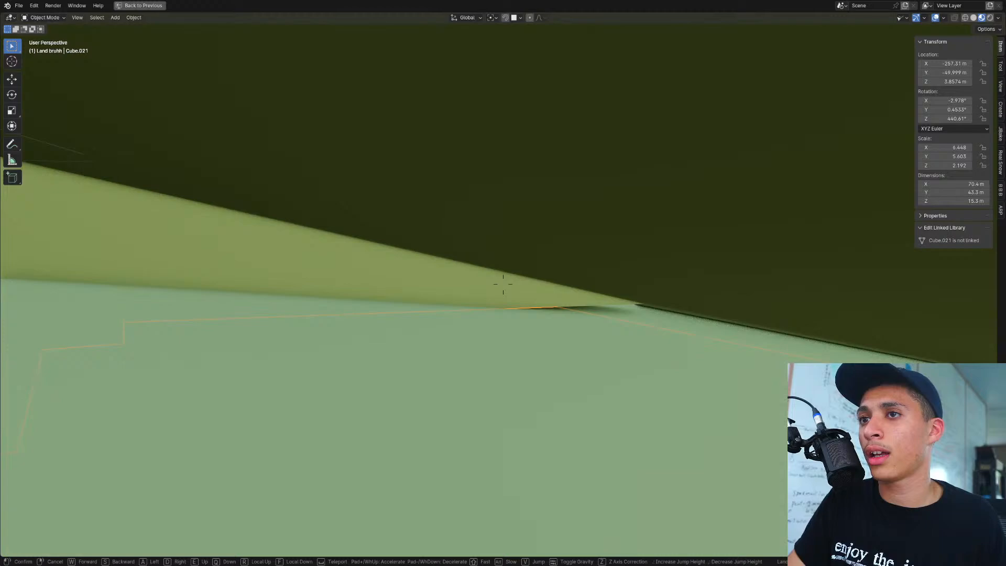
key(w)
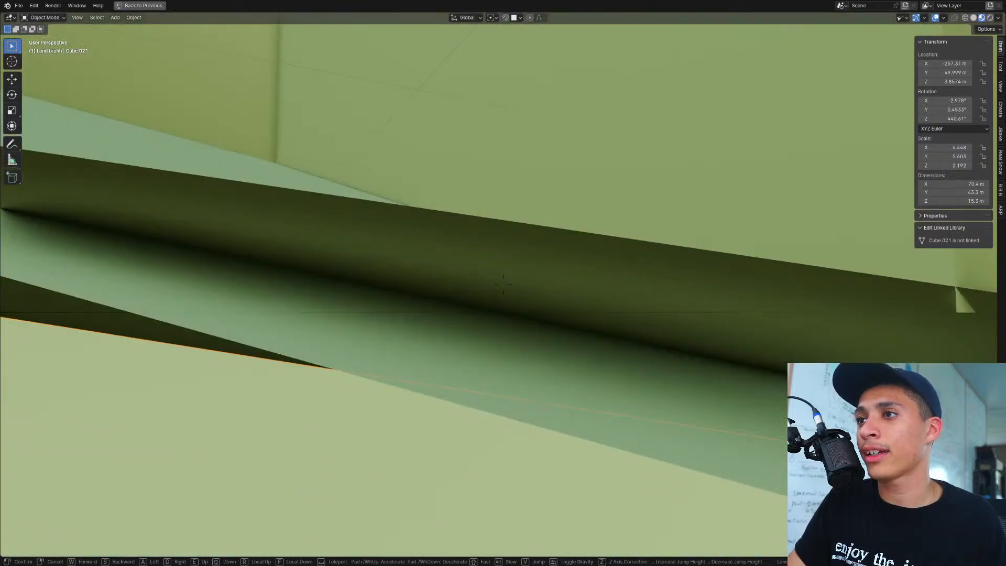
key(w)
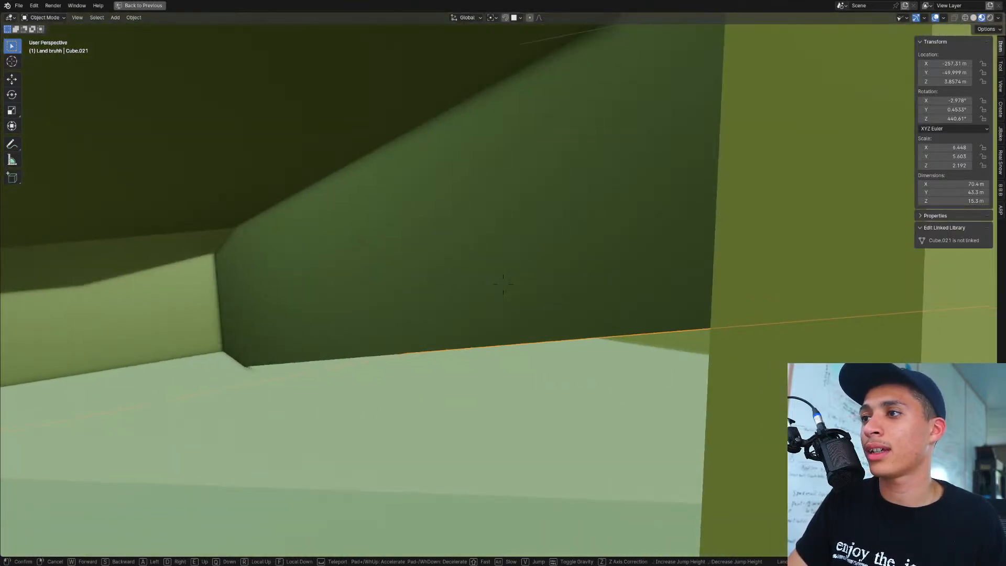
key(w)
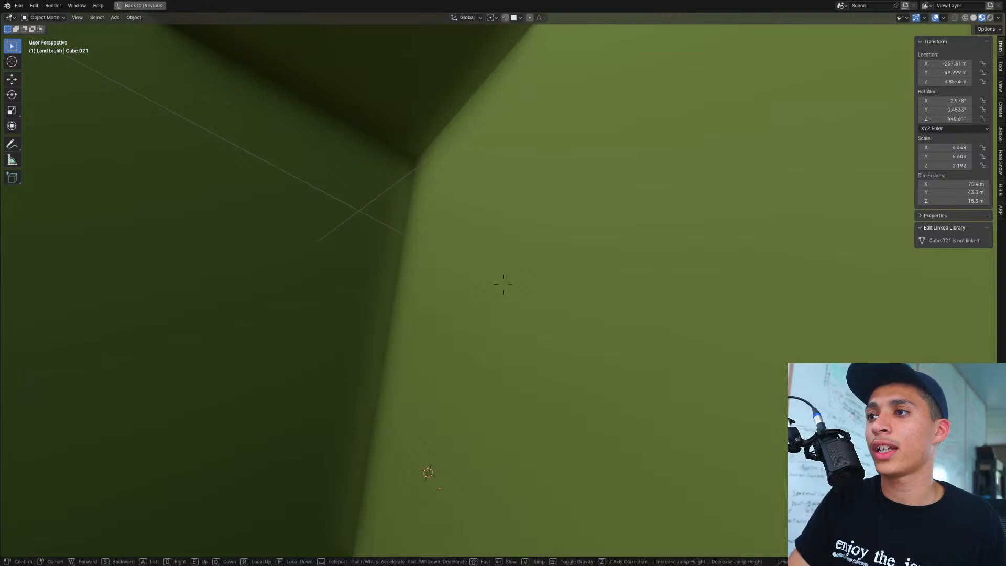
key(s)
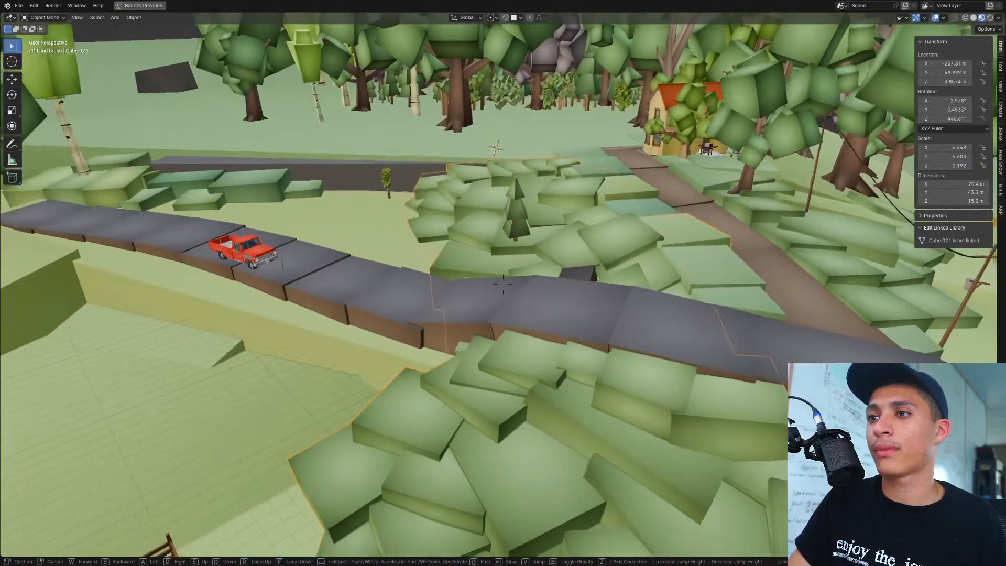
key(a)
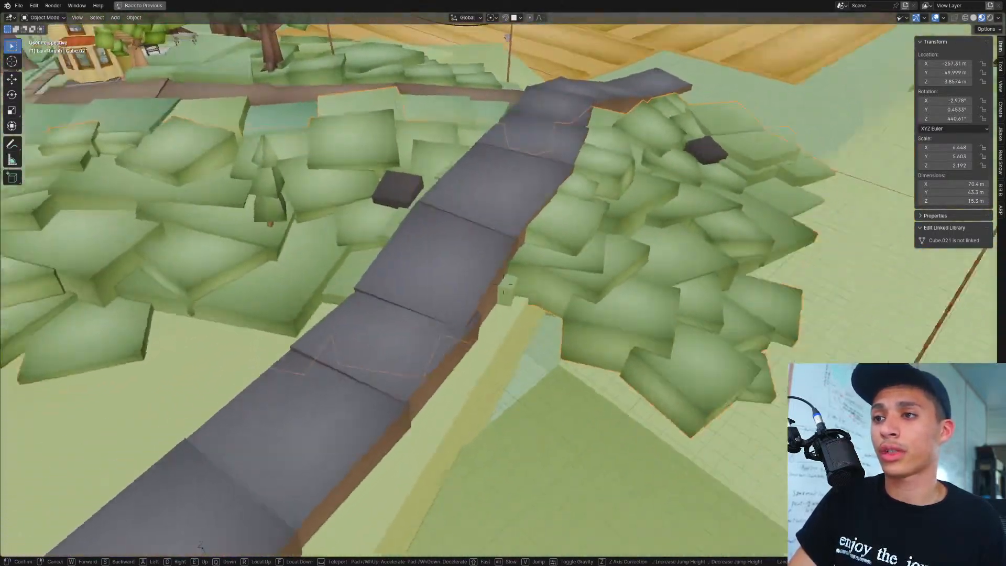
click(484, 372)
scroll(557, 342, up, 2)
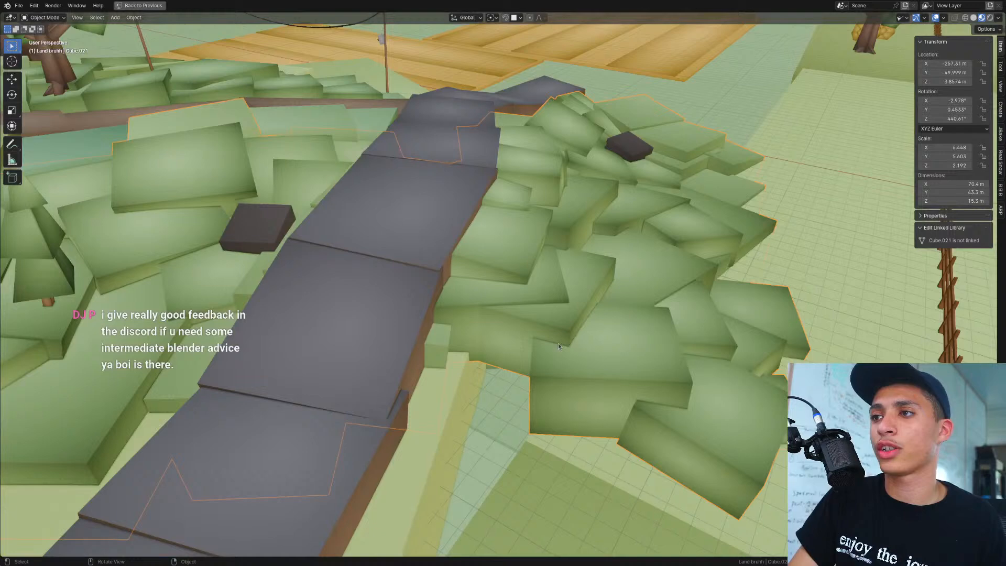
middle_drag(558, 343, 555, 340)
Step: Duplicate the whole grass slab at the near lower edge of the bank in Edit Mode and lower the copy in Z
key(Tab)
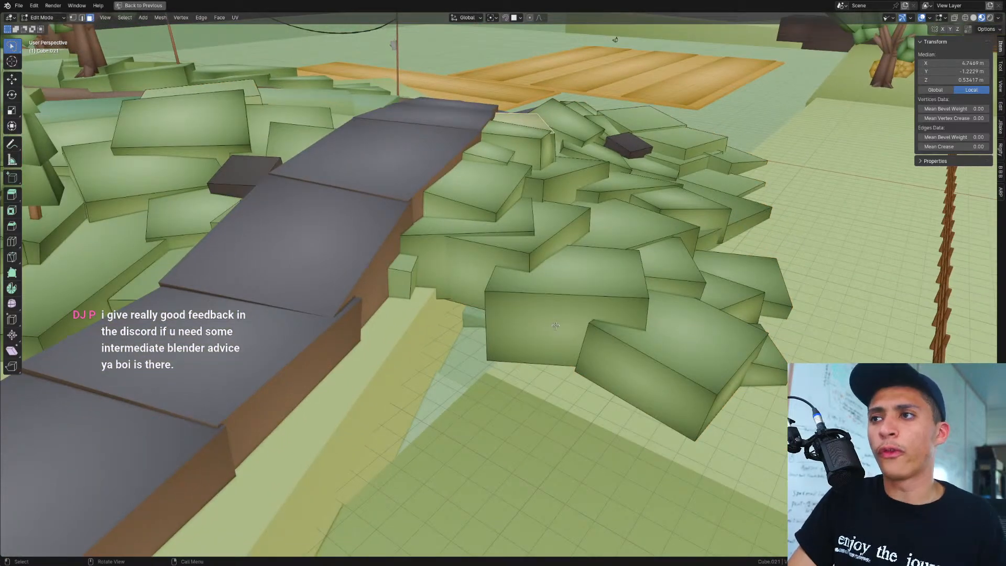
click(541, 313)
key(l)
key(shift+d)
key(z)
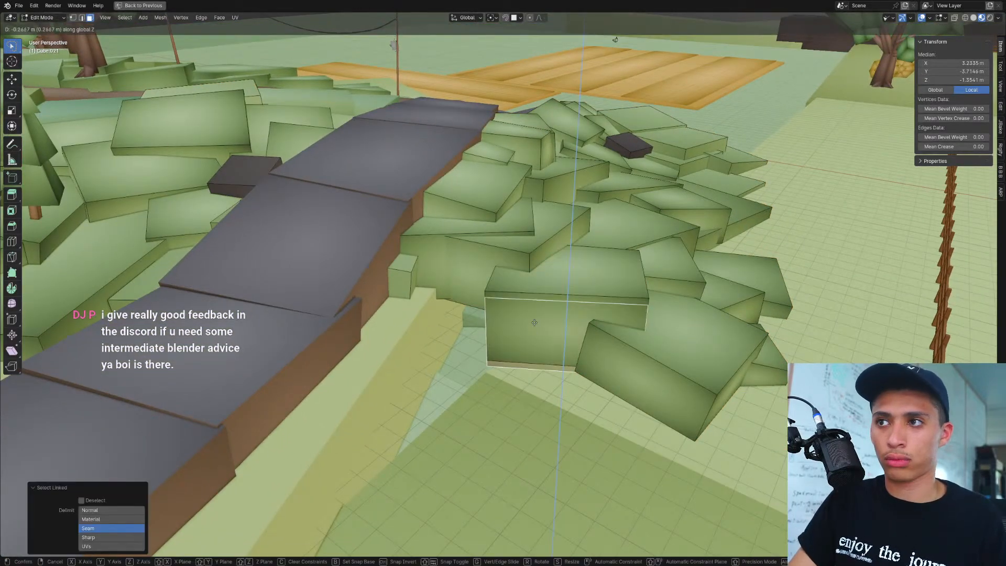
click(529, 335)
Step: Move the slab copy about -3.37 m in X and -3.13 m in Y toward the road, and rotate it 9.92° around Z
key(g)
key(shift+z)
click(418, 342)
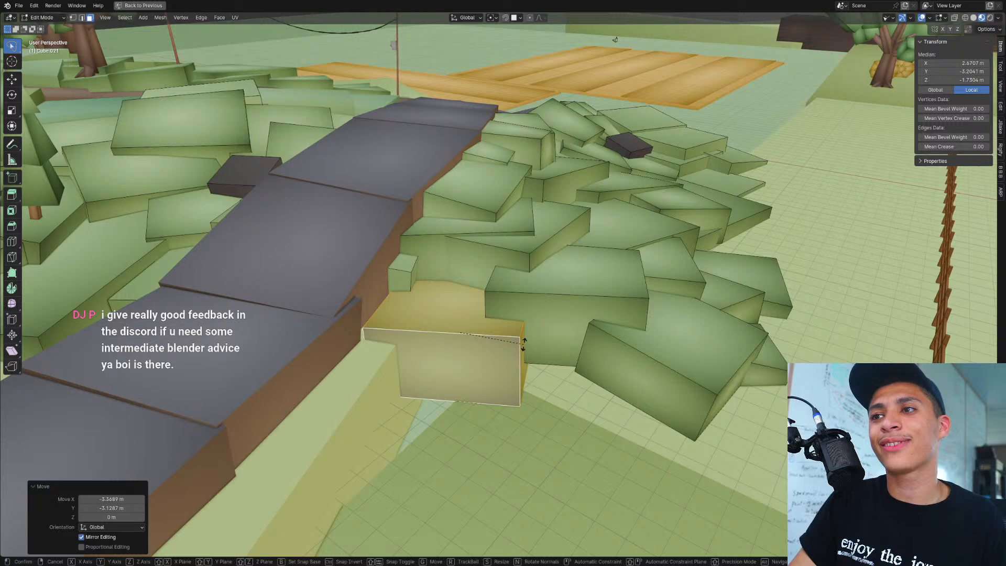
key(r)
key(z)
click(526, 332)
Step: Rotate the slab copy about -28° around Z in top view to align it better with the road edge
scroll(526, 332, up, 4)
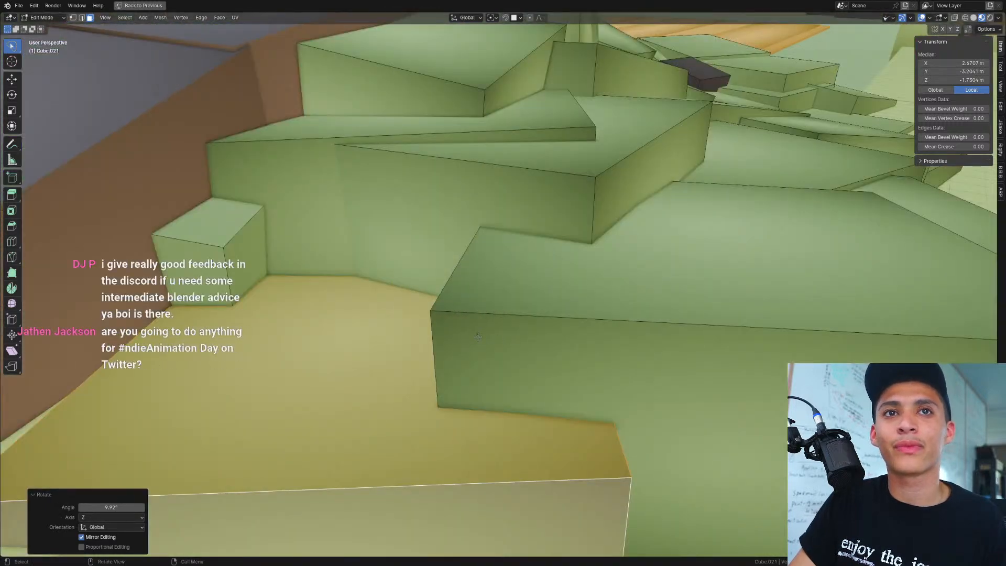
scroll(475, 334, down, 2)
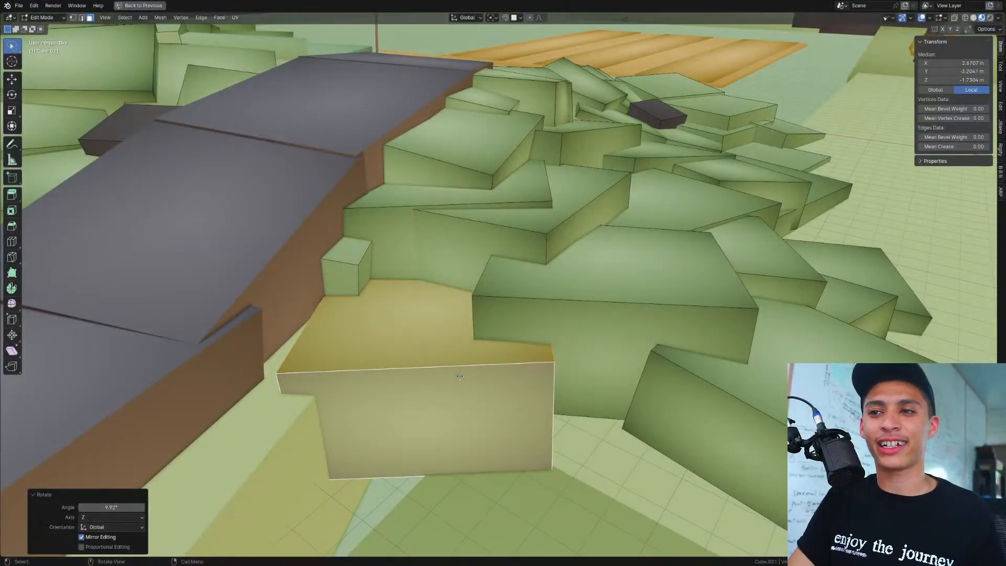
middle_drag(460, 376, 472, 389)
scroll(472, 389, down, 6)
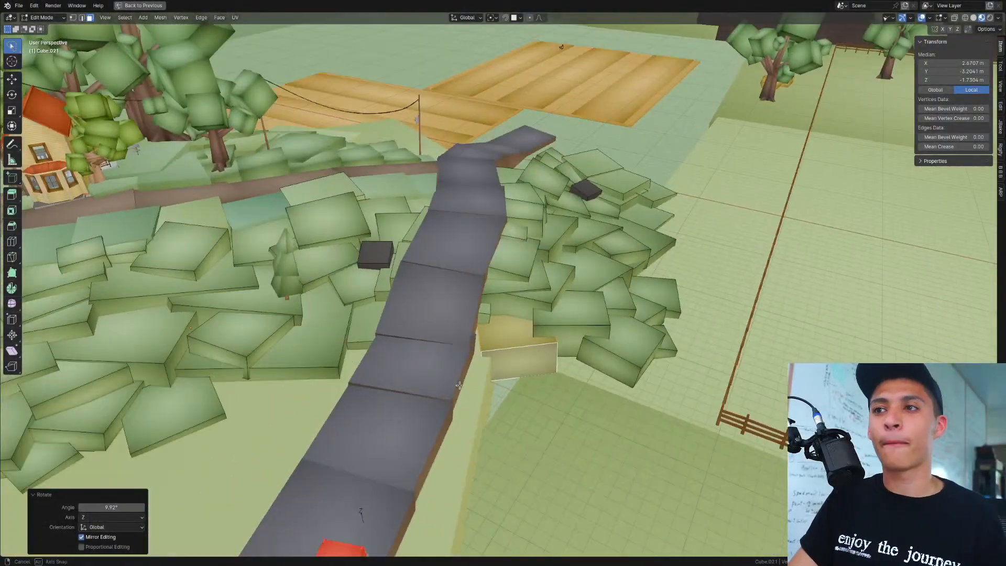
scroll(472, 389, up, 4)
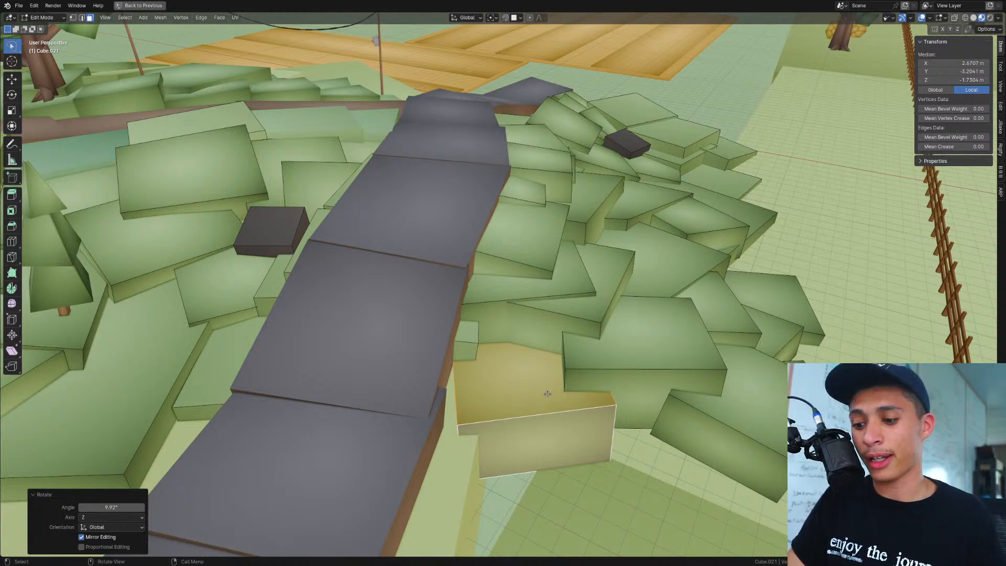
key(KP_7)
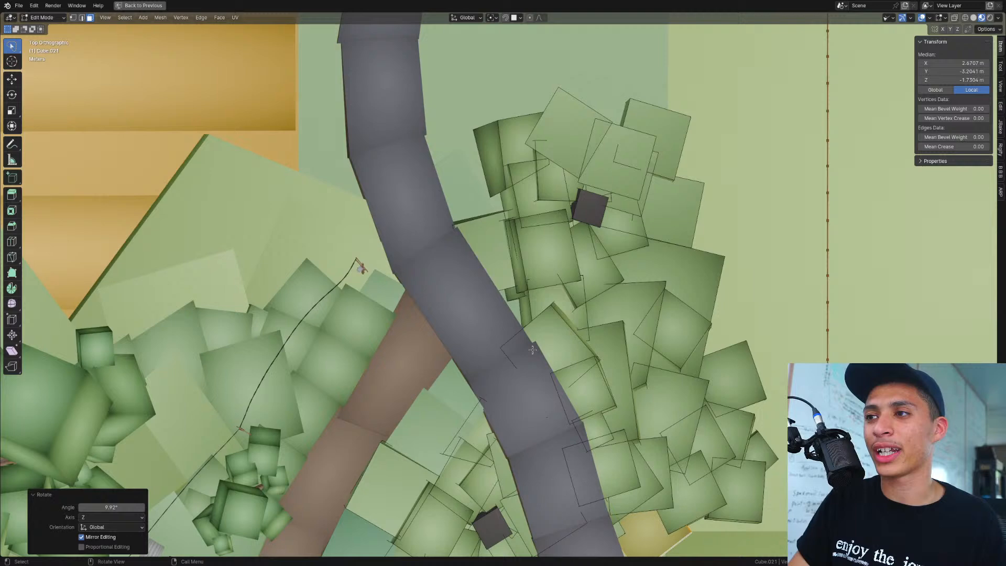
key(KP_Decimal)
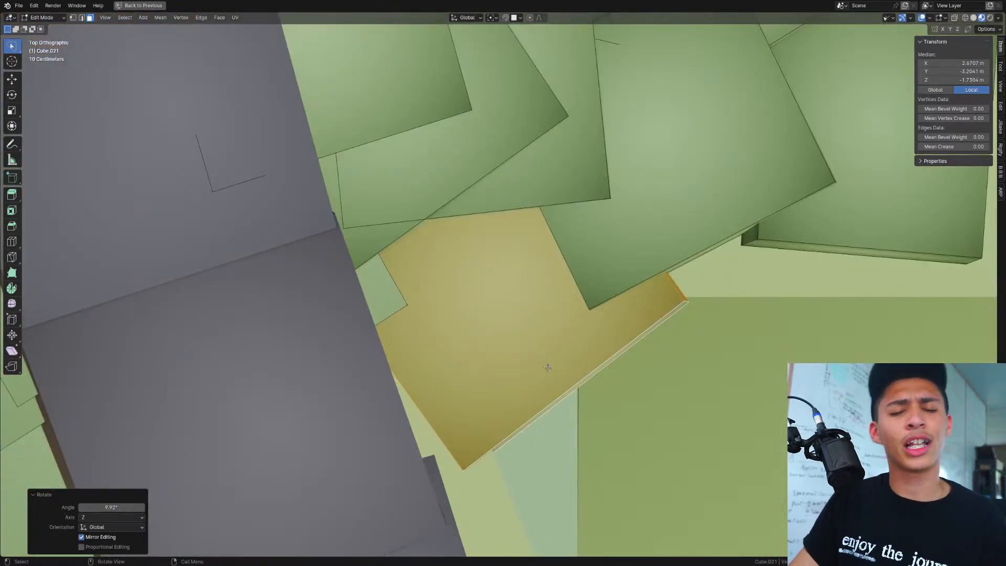
scroll(704, 333, down, 1)
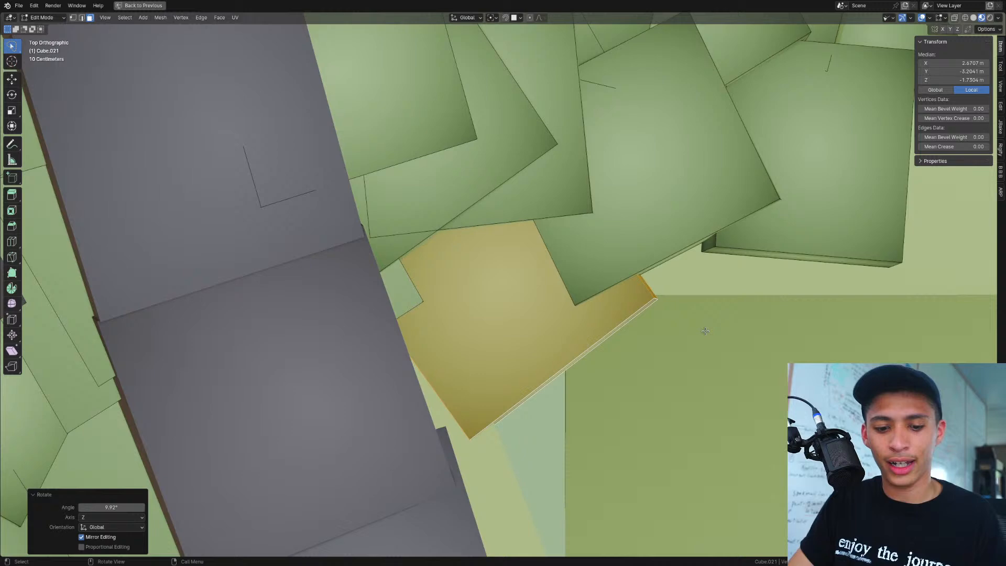
key(r)
key(z)
click(650, 399)
Step: Select the slab copy's outer side face nearest the road and extend it about -2.43 m along Y
middle_drag(651, 399, 583, 336)
key(shift+z)
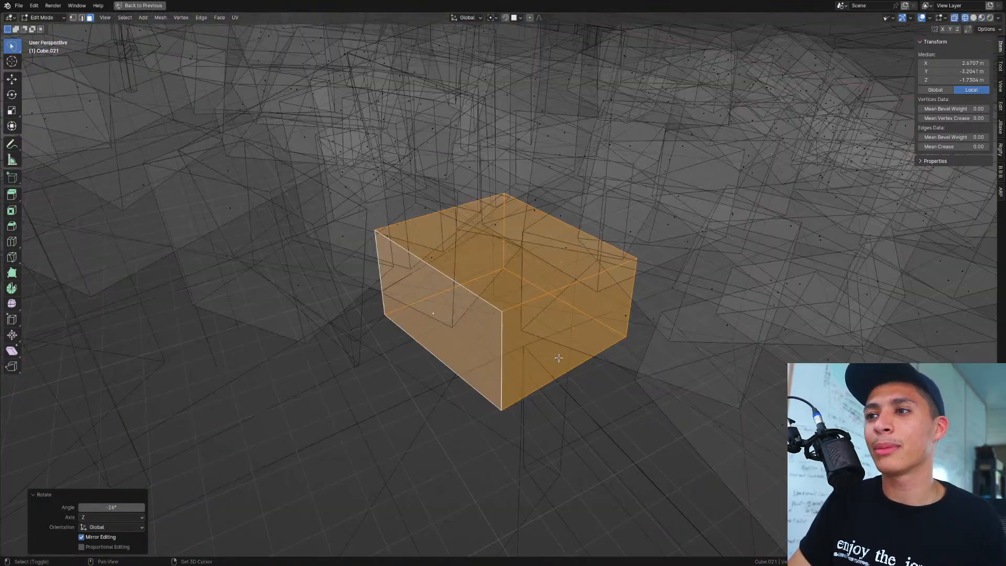
click(510, 339)
key(shift+z)
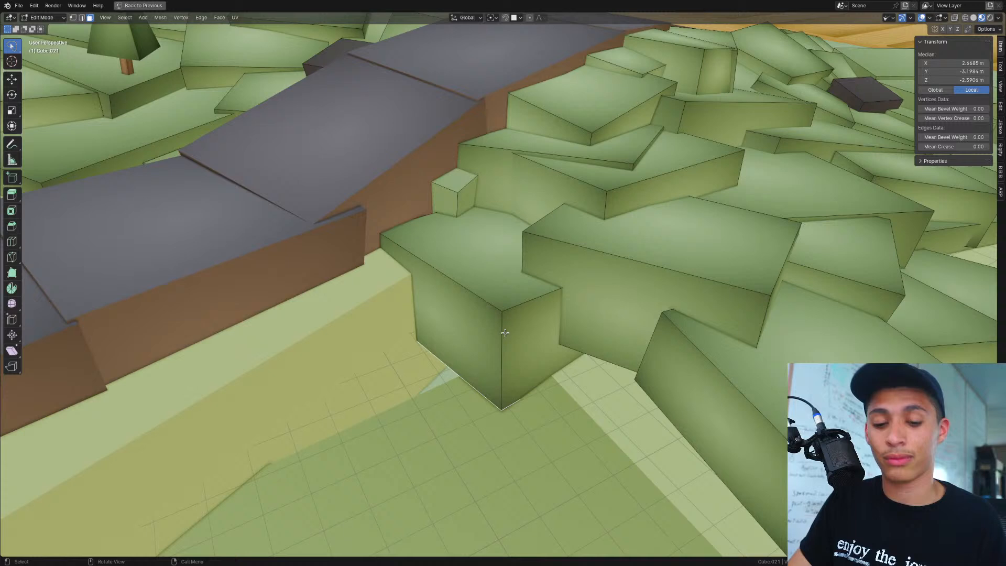
click(483, 345)
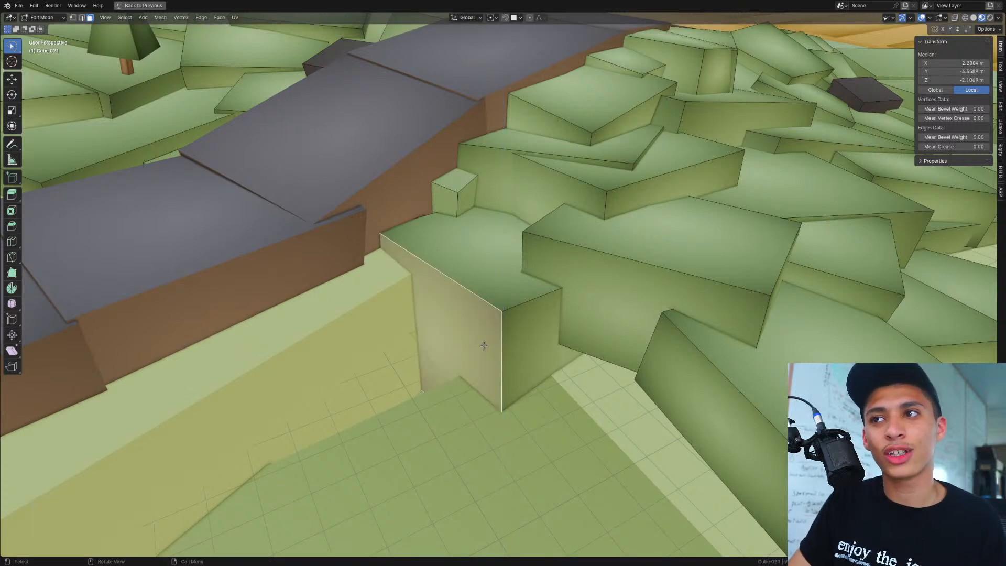
key(g)
key(y)
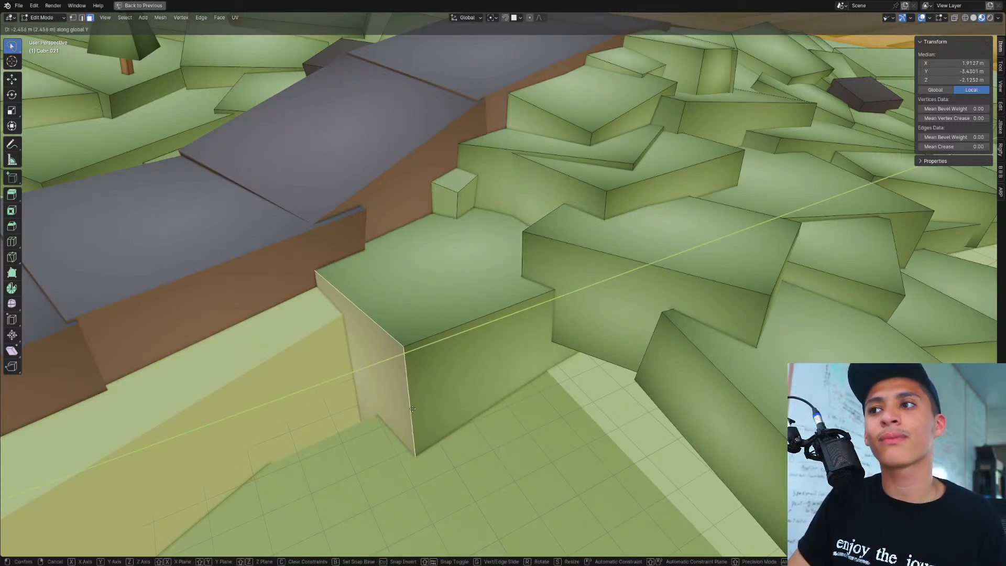
click(412, 408)
Step: Select the slab copy's adjacent side face facing away from the road and move it about 0.92 m along X
click(471, 356)
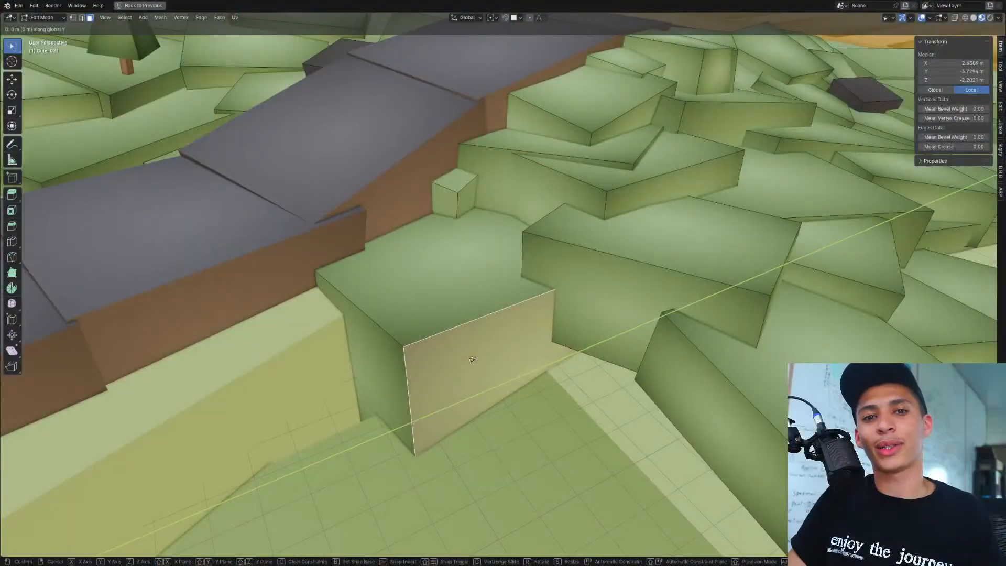
key(x)
click(475, 360)
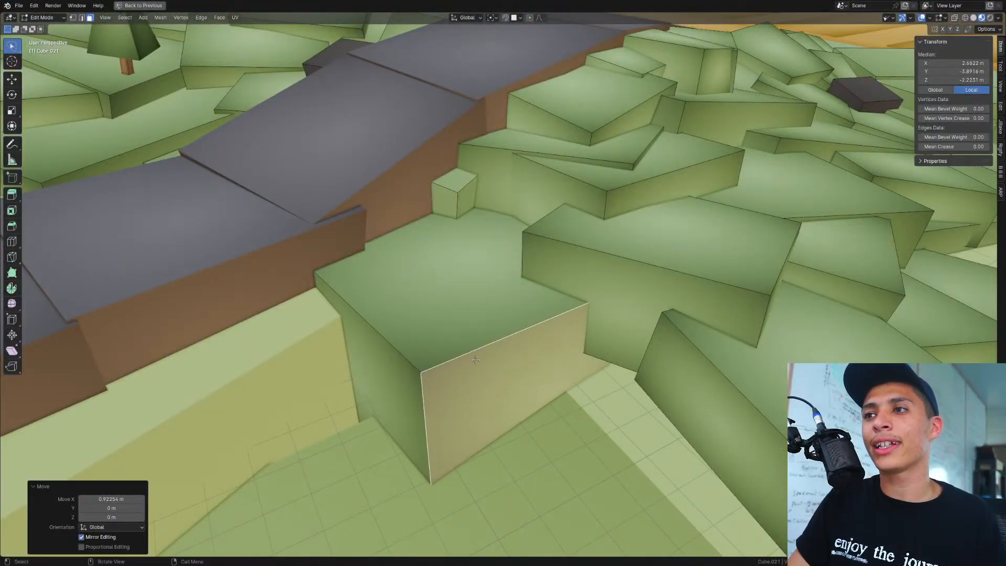
Step: Lower the front top corner vertex of the block at the embankment's end by about 0.32 m and return to Object Mode
key(1)
click(433, 367)
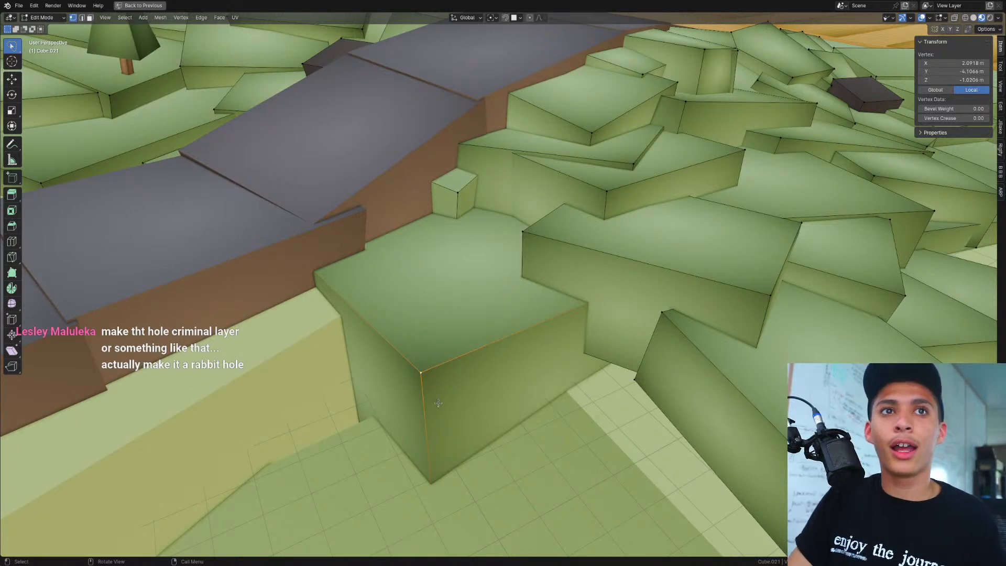
key(g)
key(z)
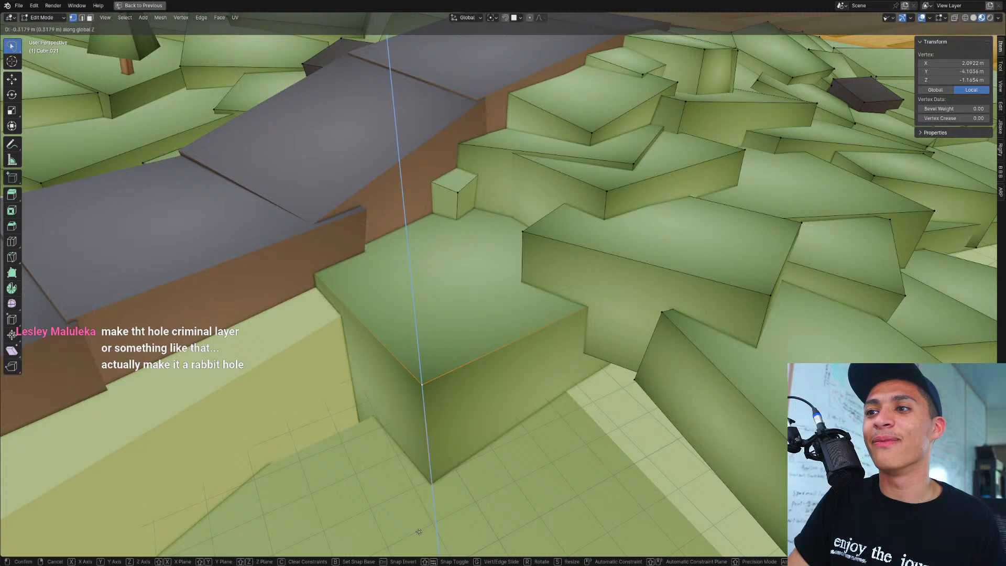
click(419, 531)
key(Tab)
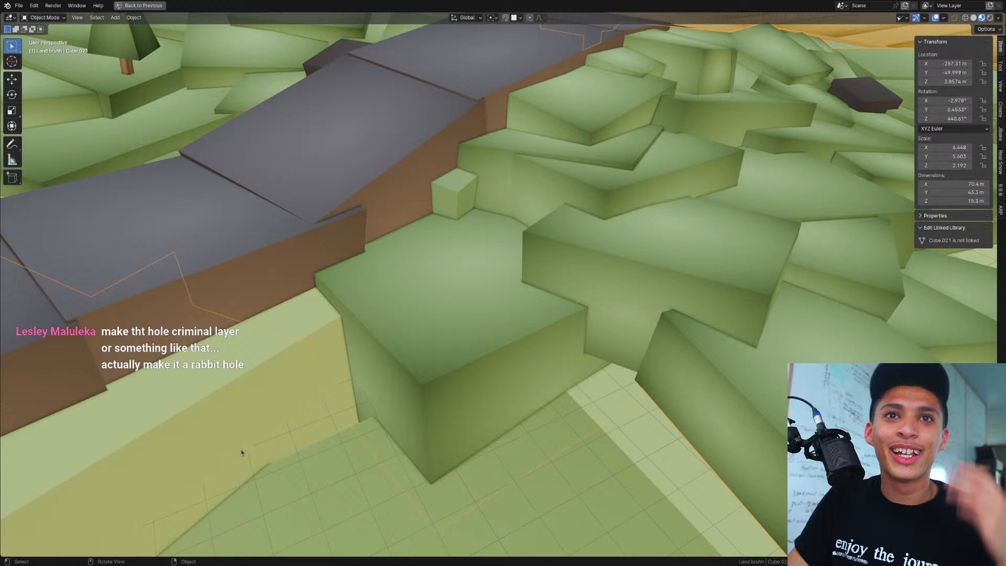
Step: Pull the underside face of the raised grass block behind the corner block straight down to the ground in Edit Mode
scroll(240, 451, down, 5)
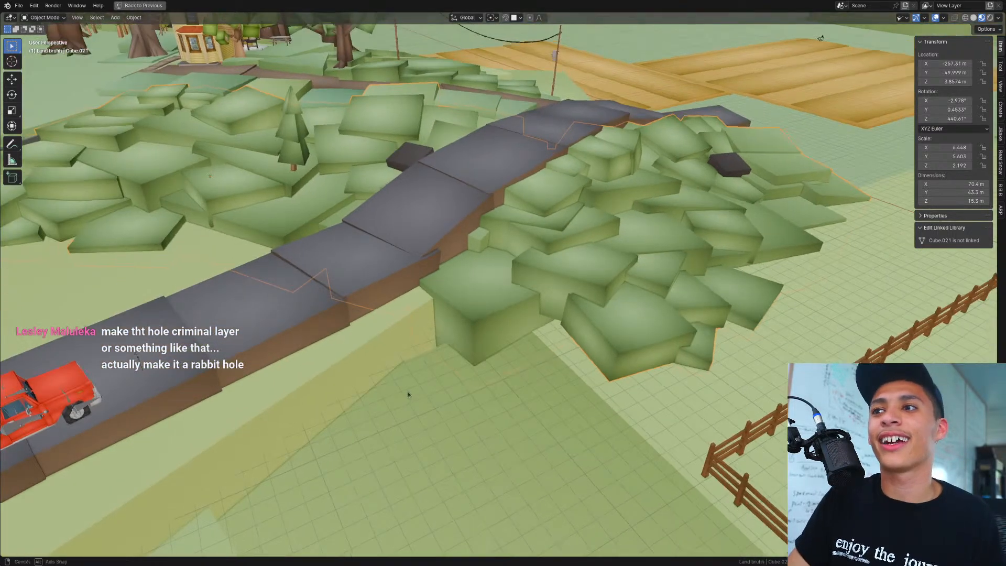
scroll(413, 372, up, 3)
middle_drag(409, 394, 454, 325)
scroll(454, 325, up, 3)
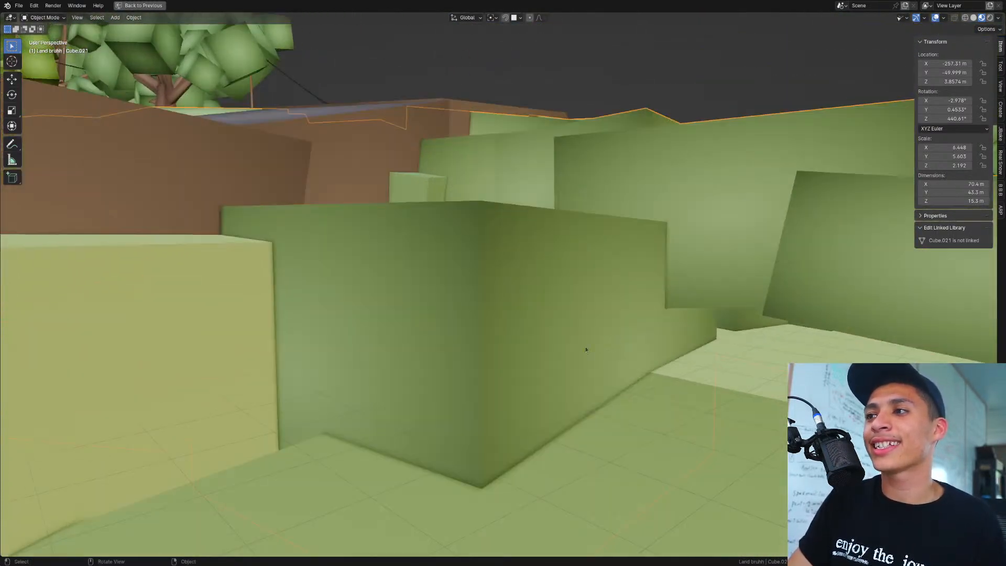
middle_drag(586, 346, 700, 317)
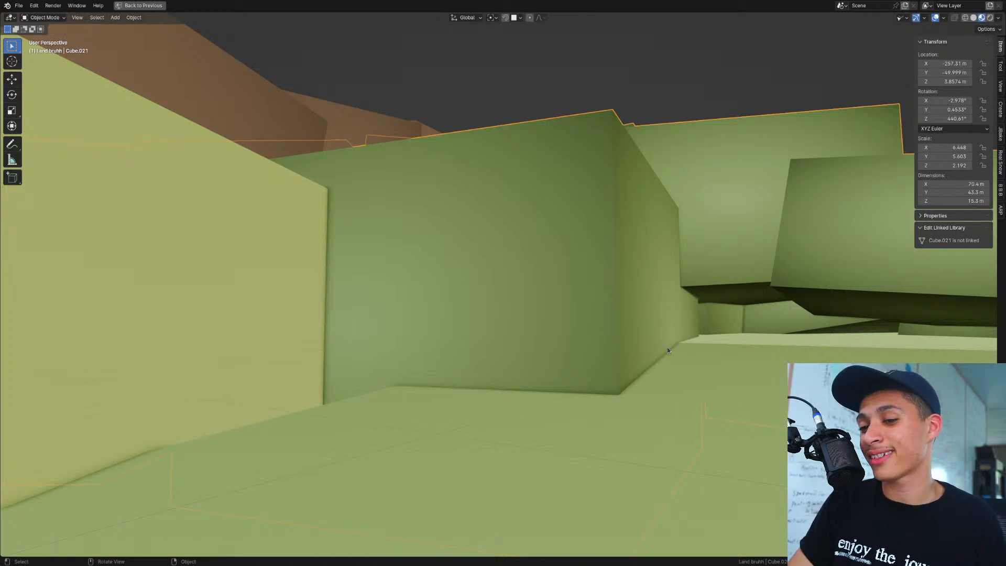
middle_drag(655, 358, 676, 356)
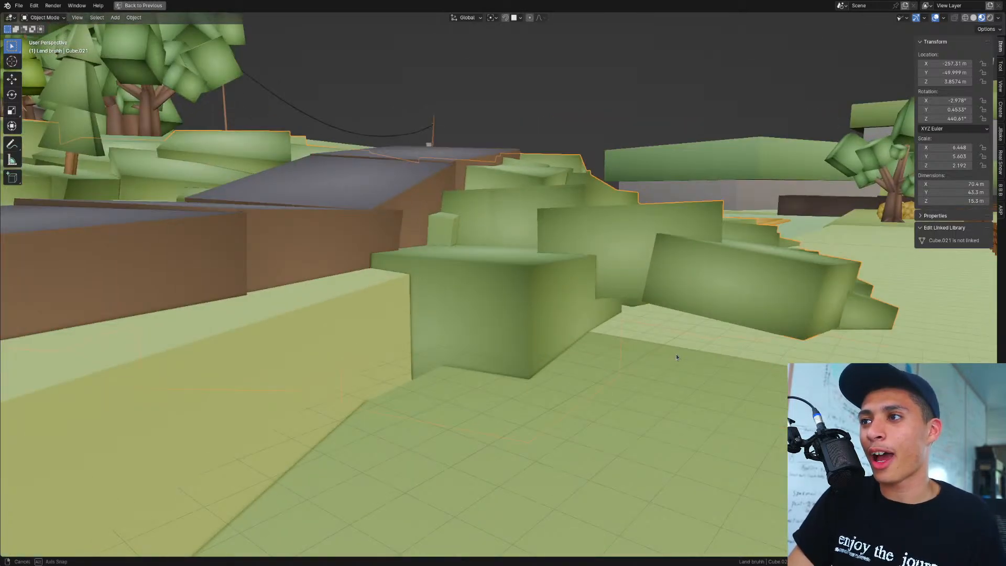
key(Tab)
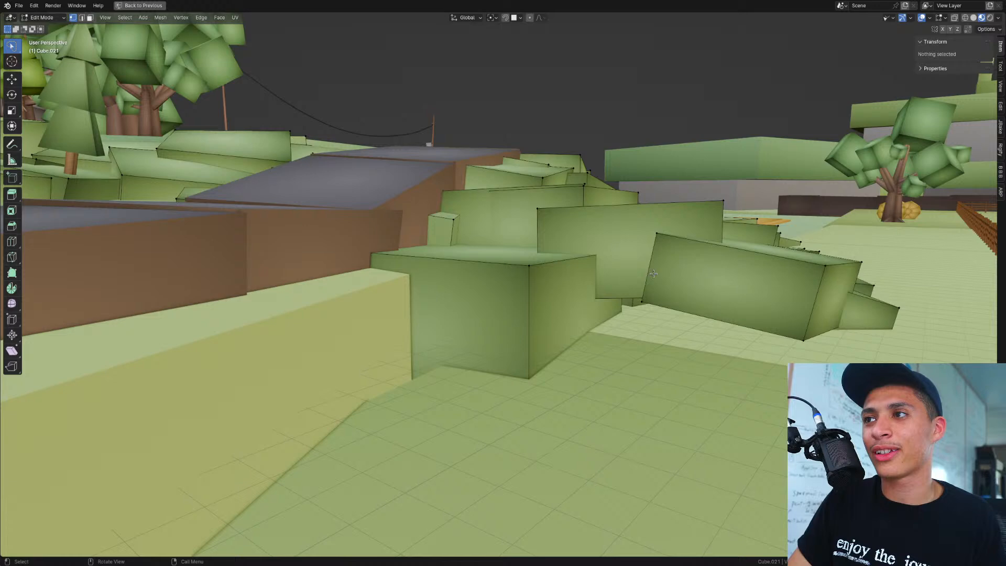
mouse_move(653, 273)
middle_down()
mouse_move(642, 258)
mouse_move(641, 267)
middle_up()
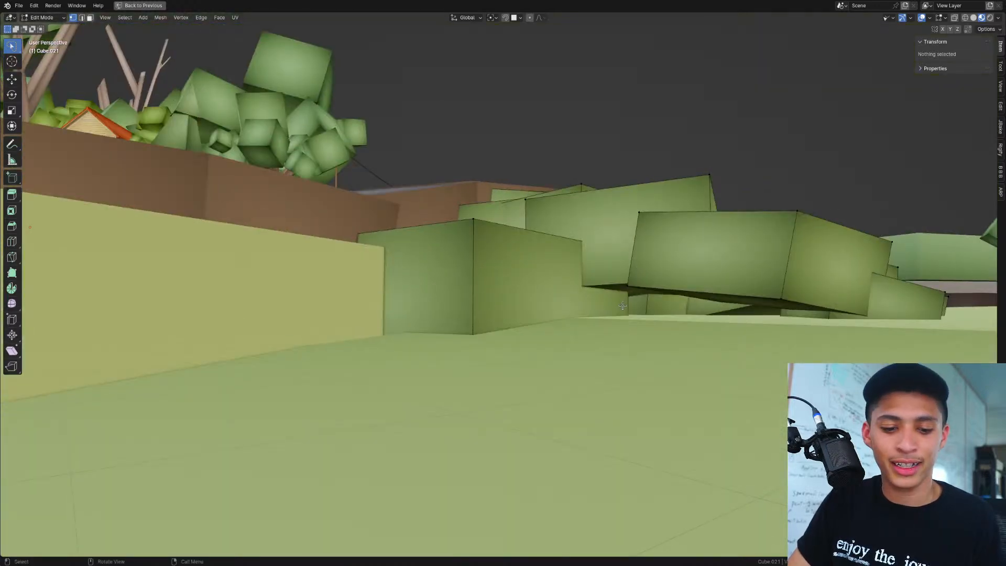
click(612, 288)
key(g)
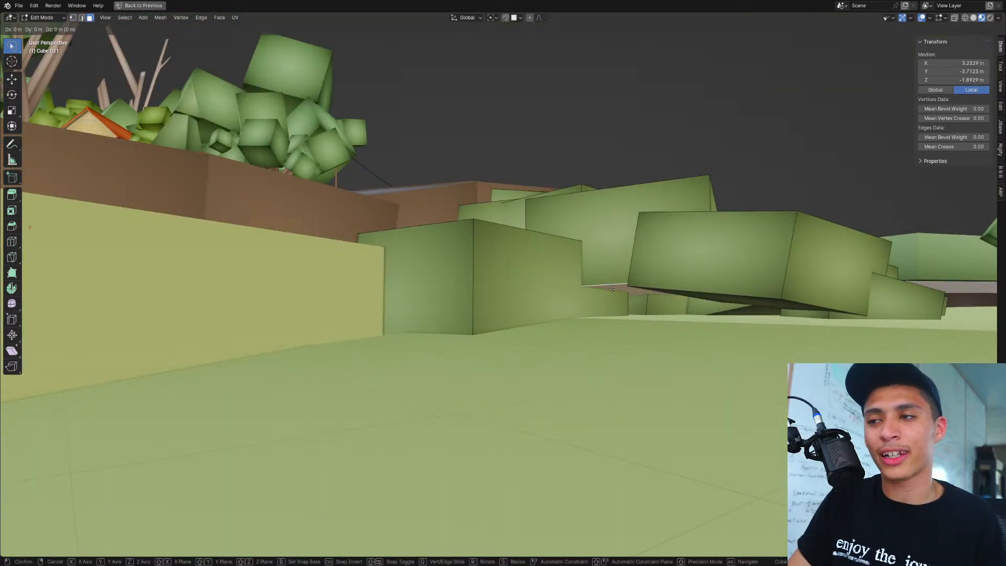
key(z)
click(610, 320)
Step: Duplicate the whole block behind the corner block, place the copy beside the road and rotate it 29.5° about Z
middle_drag(424, 312, 610, 323)
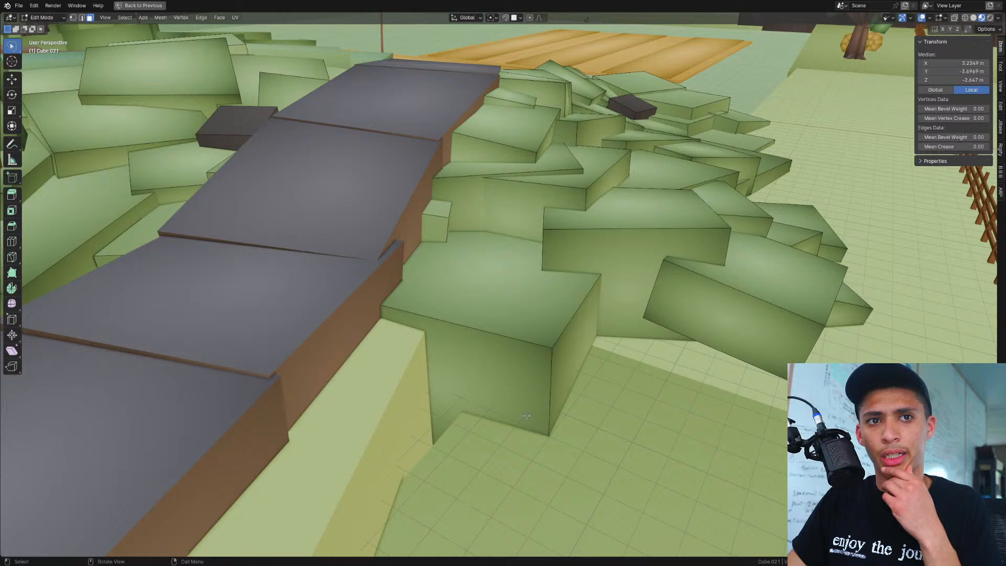
click(580, 247)
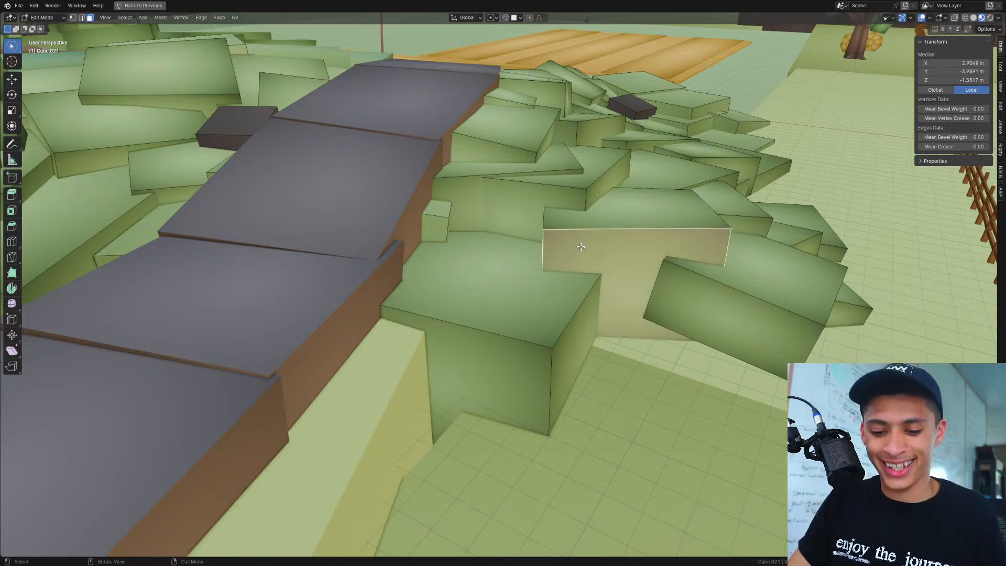
key(l)
key(shift+d)
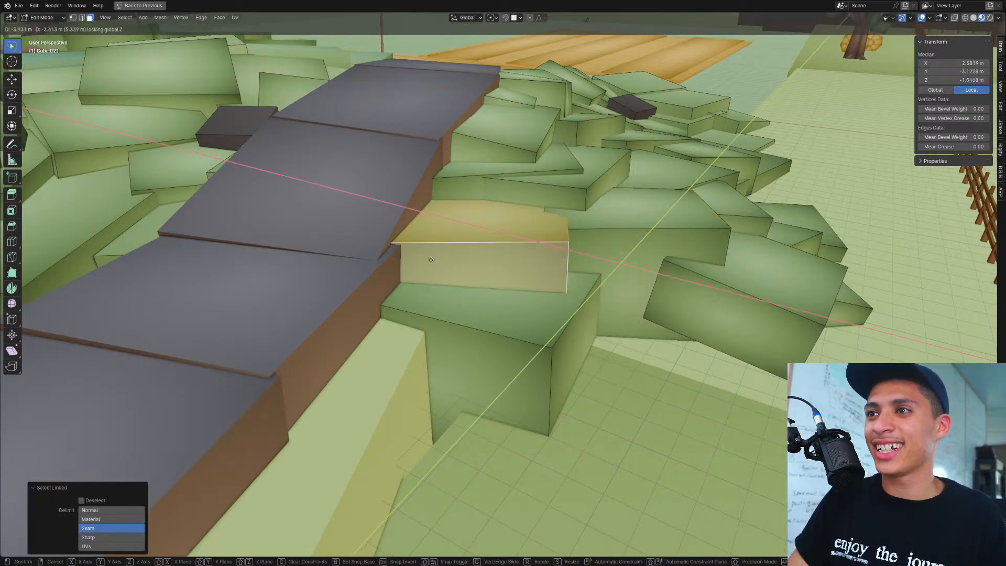
click(428, 255)
key(r)
key(z)
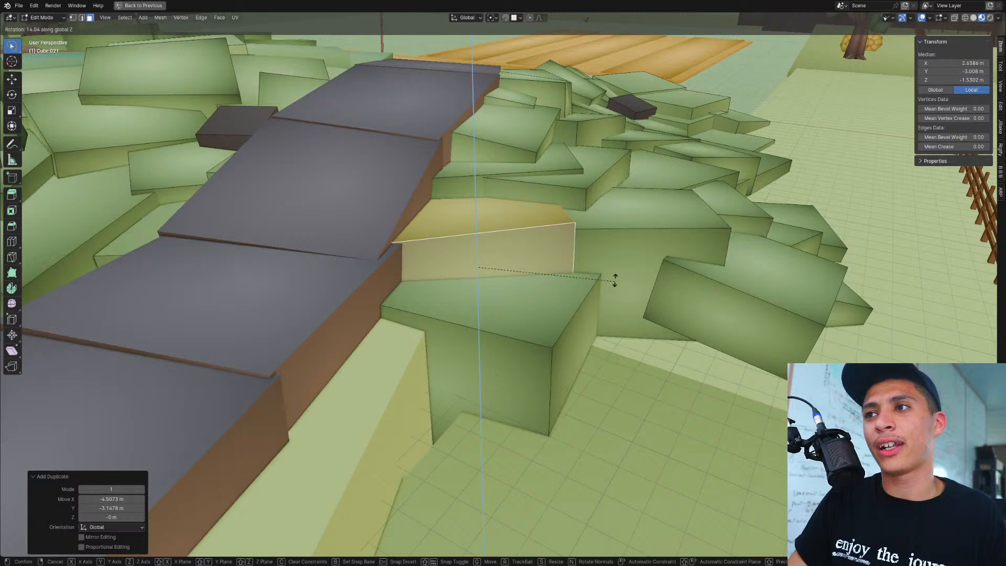
click(605, 244)
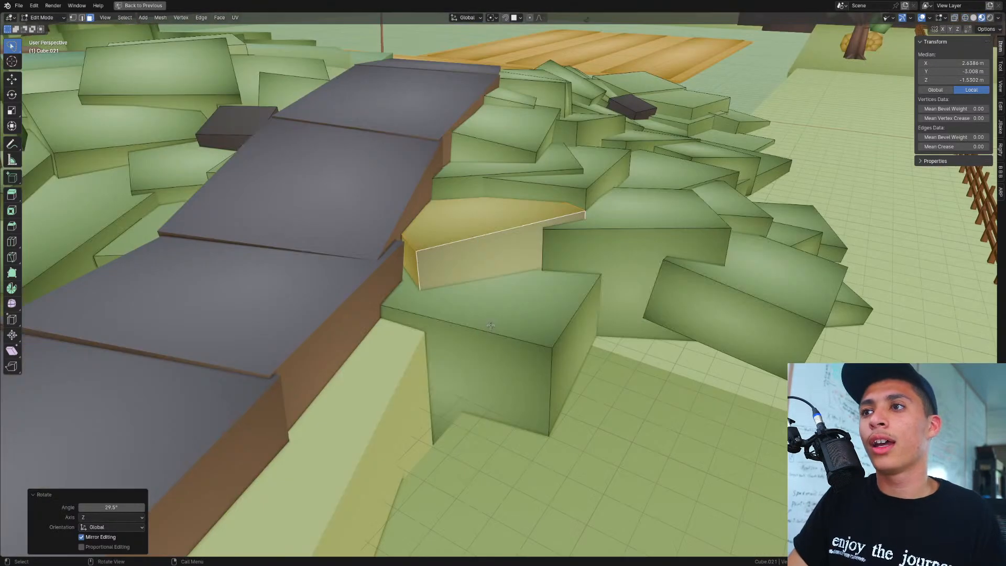
Step: Lower the duplicated block about 0.55 m and shift it horizontally about -0.44 m in X and -0.80 m in Y
middle_drag(566, 372, 477, 336)
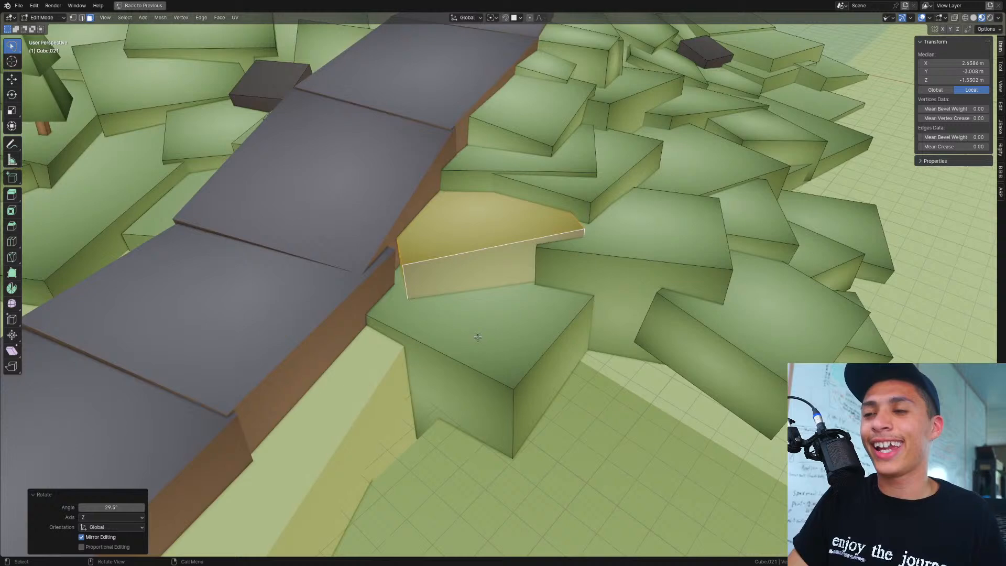
key(g)
key(z)
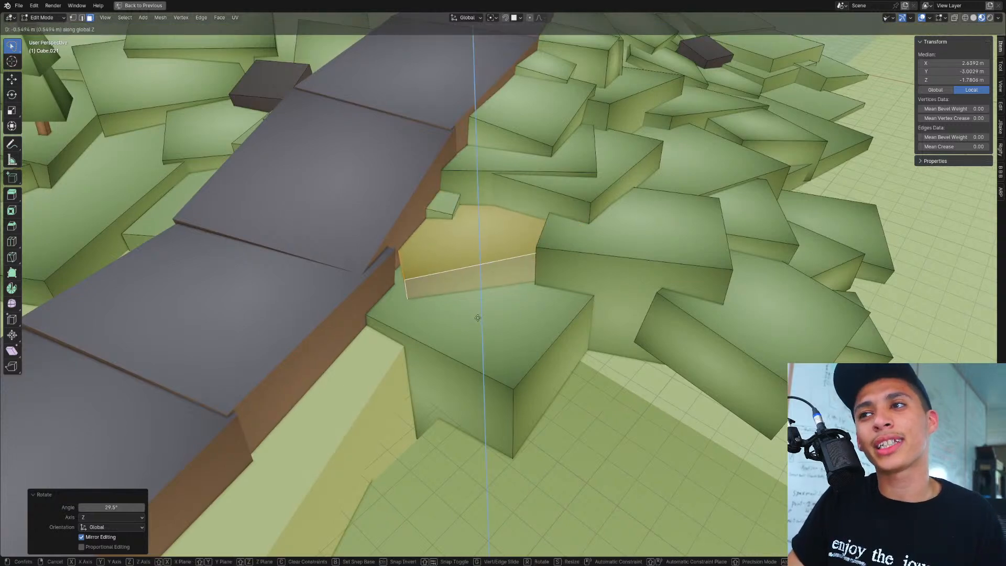
click(478, 317)
key(g)
key(shift+z)
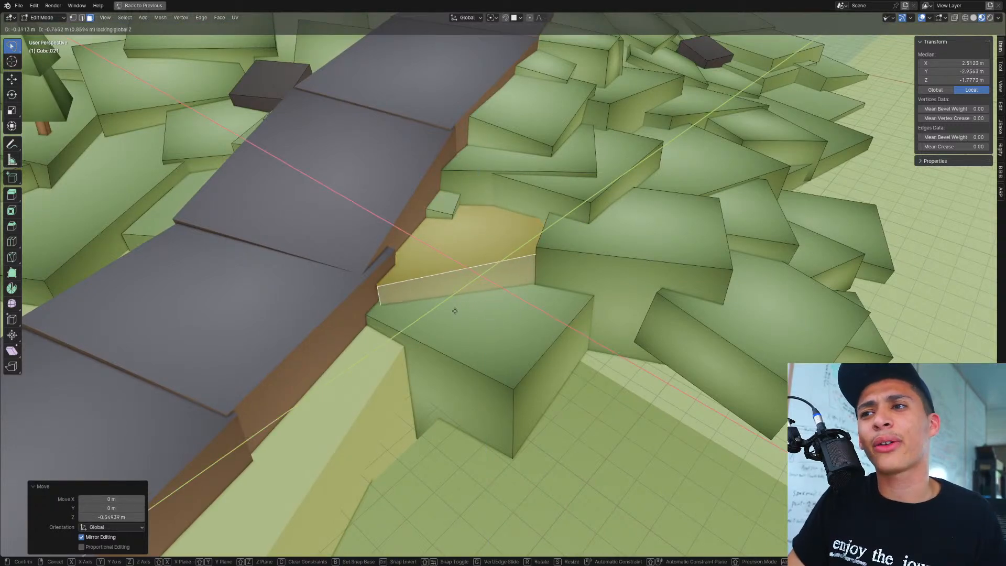
click(453, 310)
Step: Scale the duplicated block horizontally by 1.17 and move it about -0.19 m in X and 0.85 m in Y
middle_drag(453, 311, 540, 312)
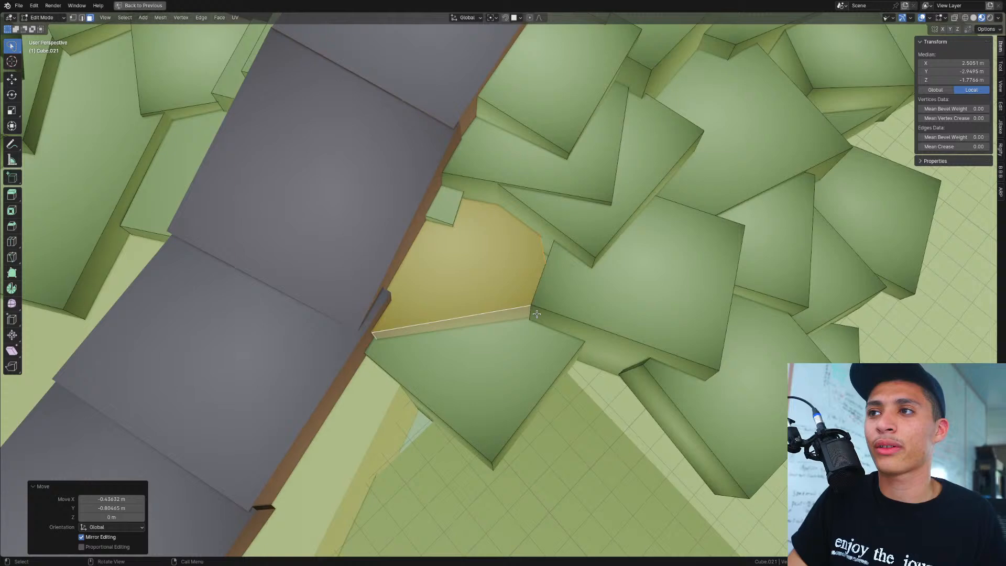
key(s)
key(shift+z)
click(553, 312)
key(g)
key(shift+z)
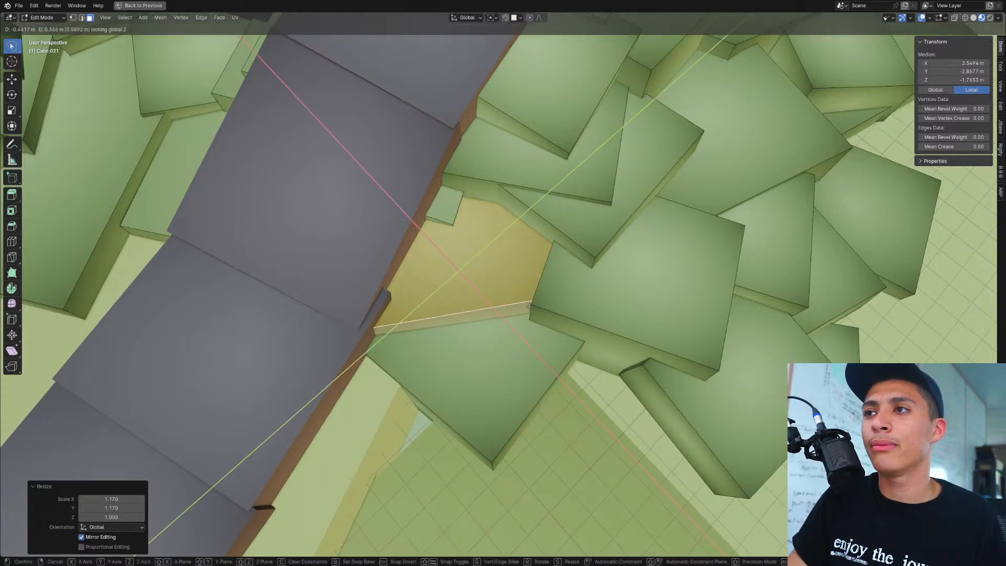
click(540, 304)
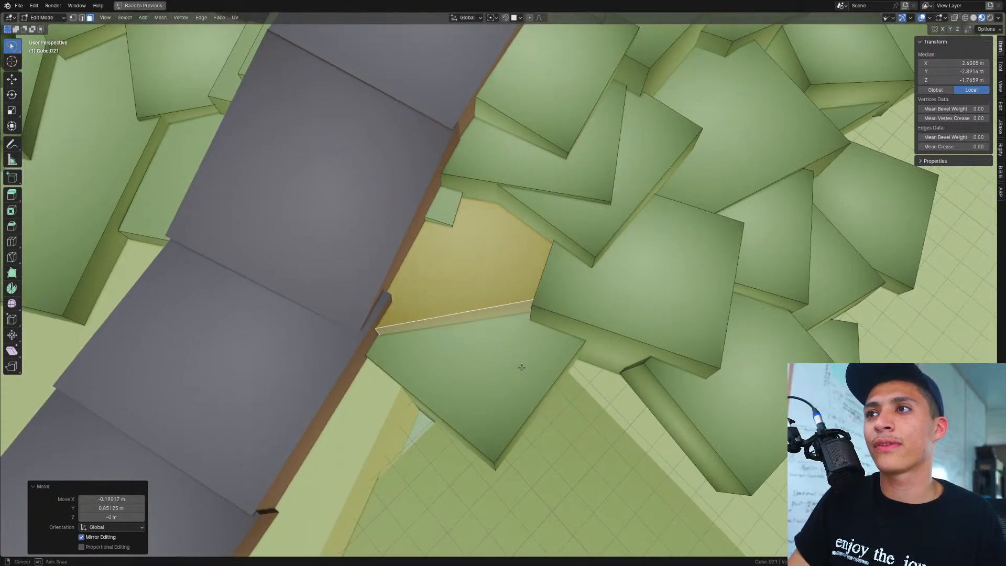
Step: Raise the hidden rear top corner vertex of the duplicated block about 0.73 m, selecting it in wireframe view
middle_drag(521, 364, 513, 310)
shift+middle_drag(463, 270, 493, 421)
key(shift+z)
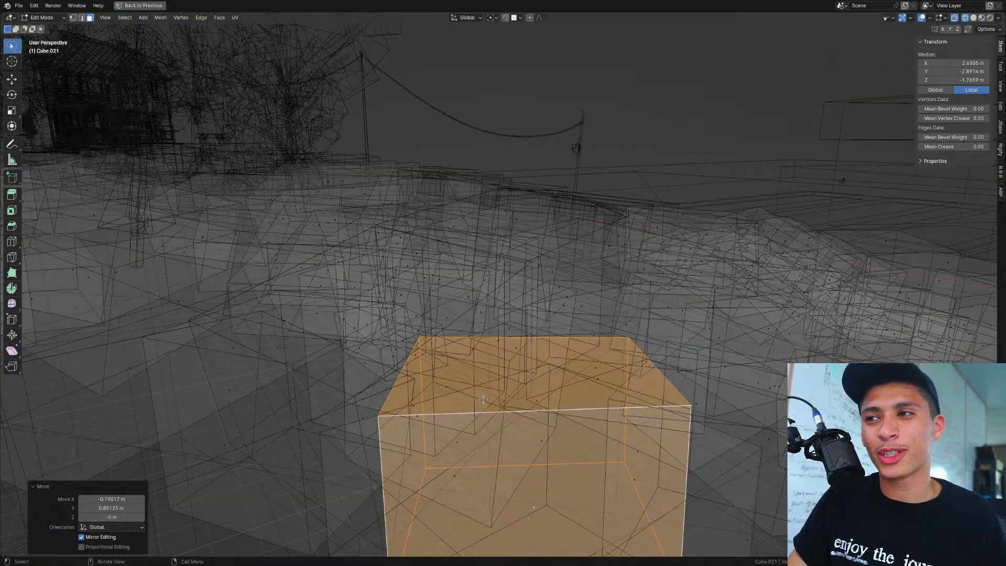
key(1)
click(419, 337)
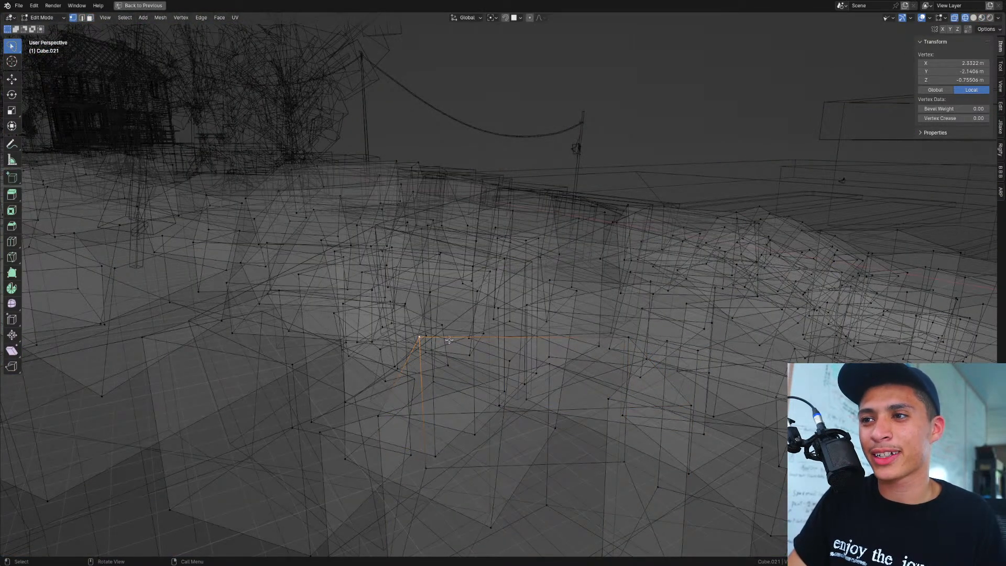
key(shift+z)
key(g)
key(z)
click(481, 313)
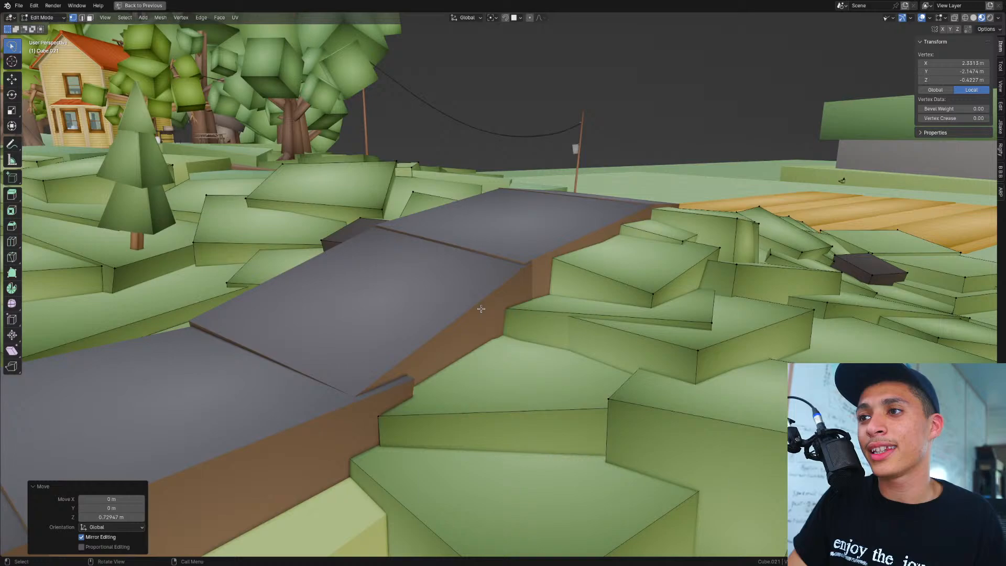
key(shift+z)
click(507, 360)
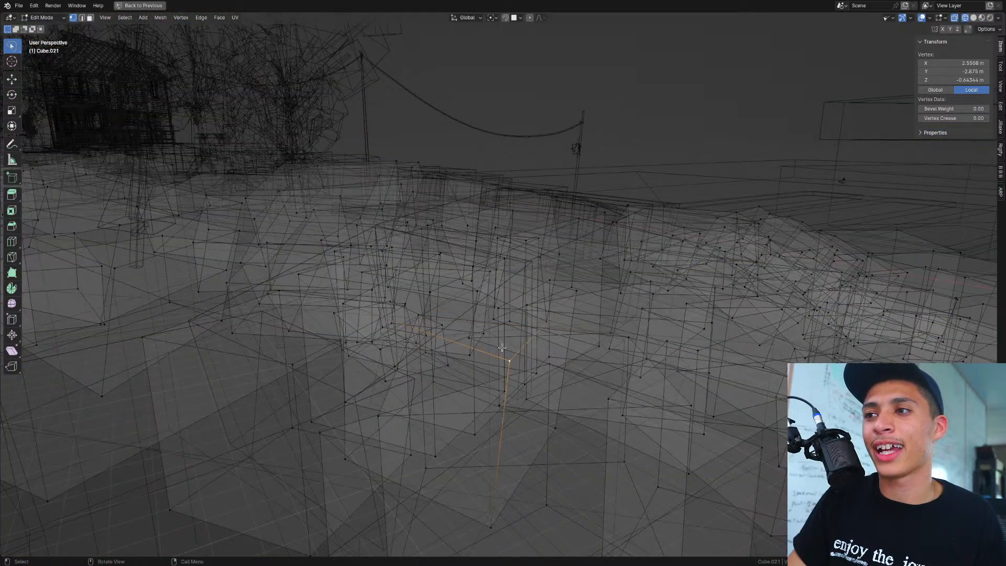
key(shift+z)
key(shift+z)
key(a)
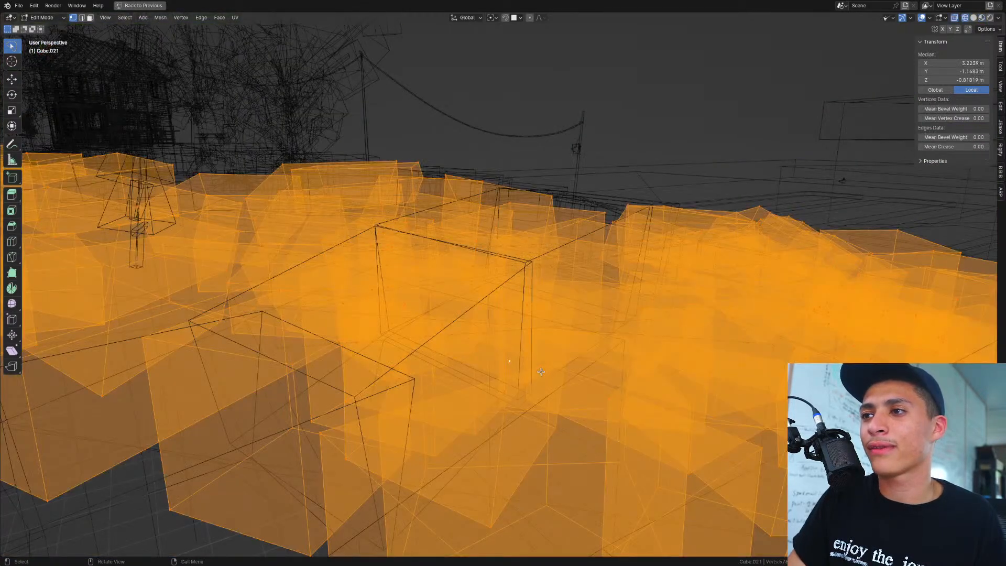
mouse_move(541, 366)
middle_down()
mouse_move(555, 375)
mouse_move(562, 355)
mouse_move(566, 385)
middle_up()
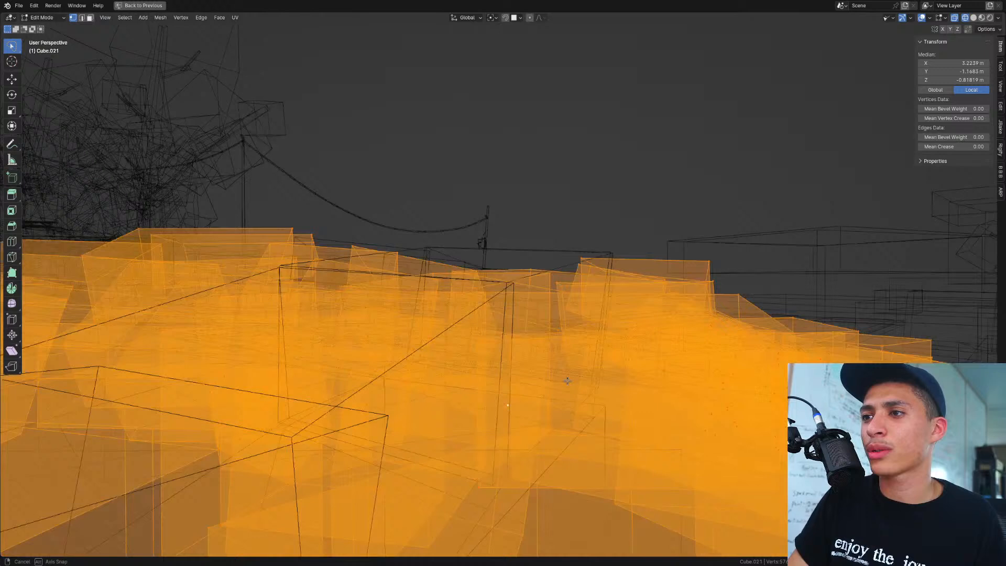
Step: Lower the duplicated block's top face about 0.32 m in shaded view
key(shift+z)
key(3)
click(464, 451)
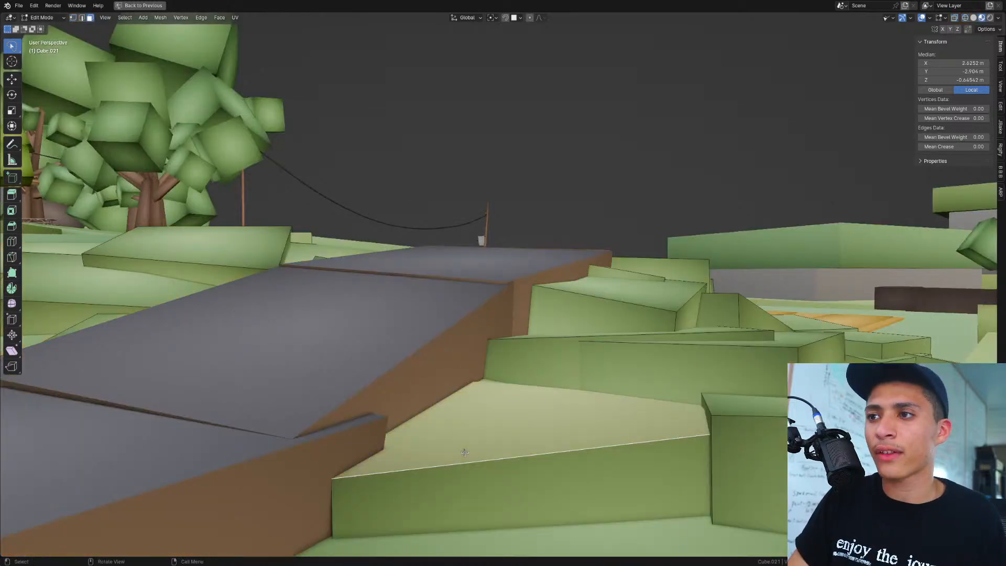
key(g)
key(z)
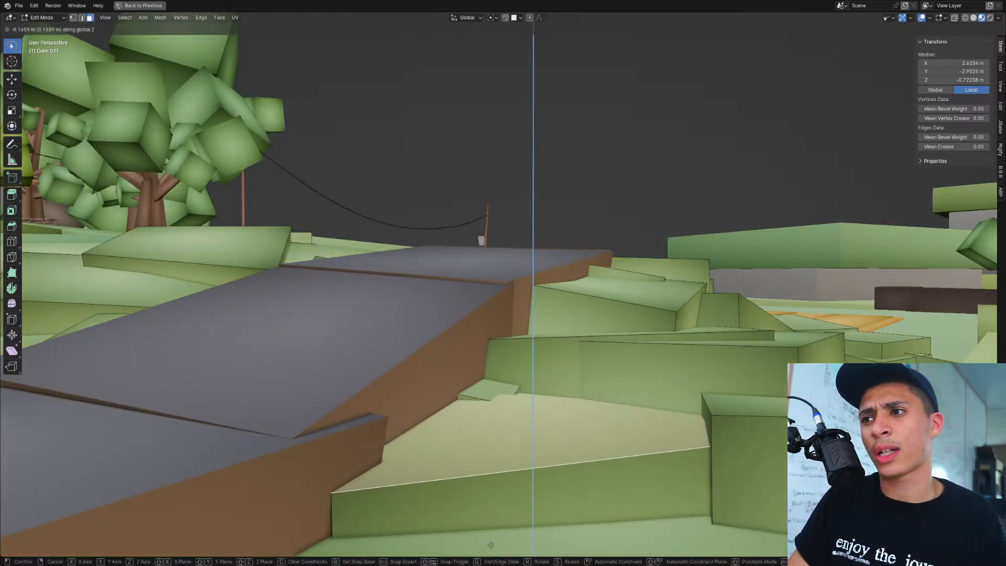
click(491, 86)
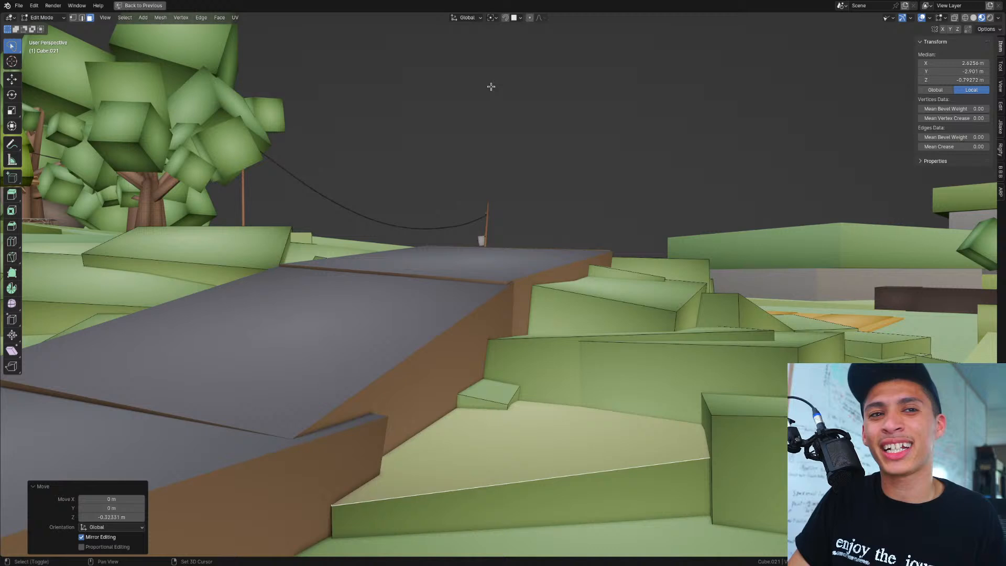
Step: Raise the entire small block beside the road by about 0.59 m
click(496, 396)
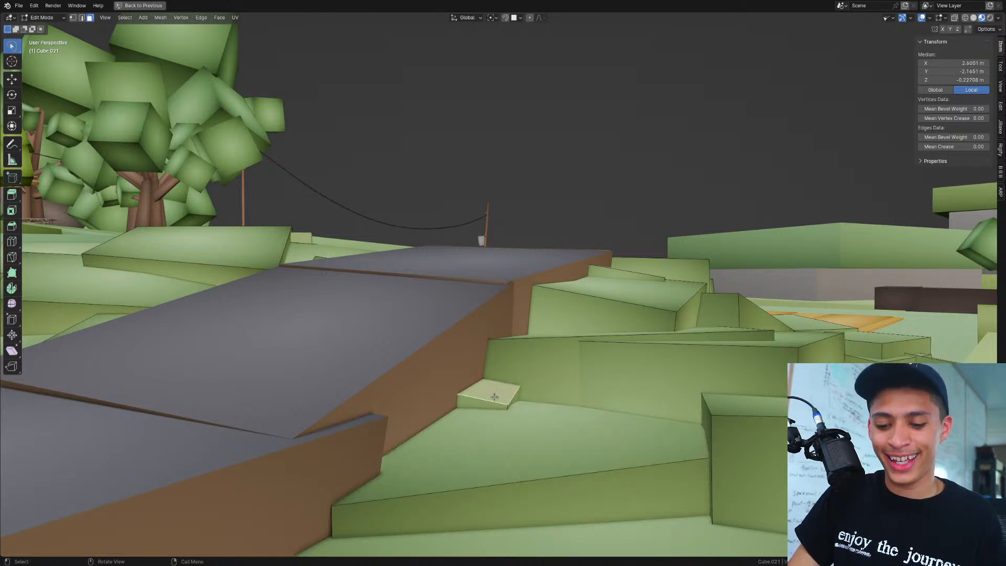
key(ctrl+l)
key(g)
key(z)
click(495, 371)
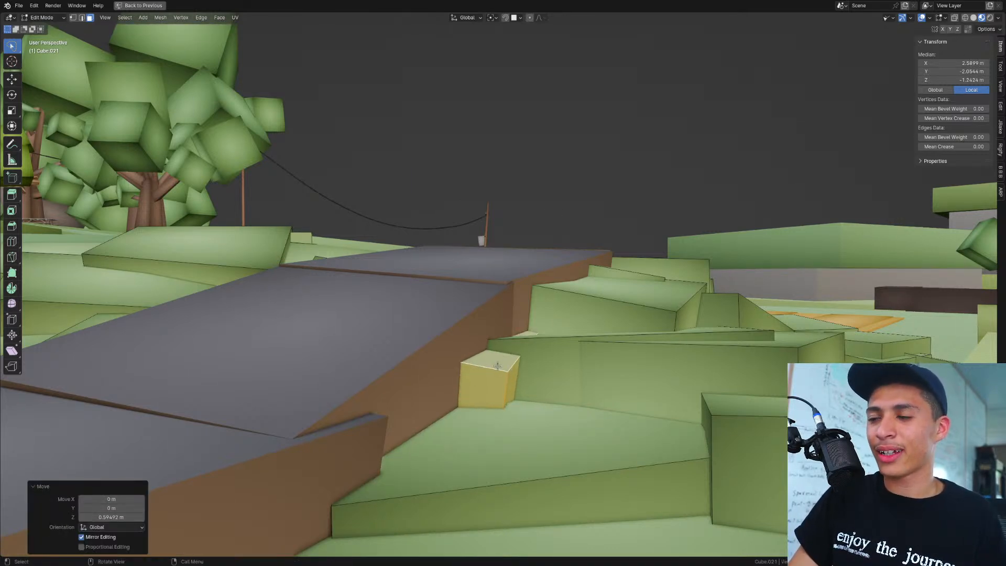
Step: Raise the duplicated block's top face around the base of the small block and return to Object Mode
click(503, 418)
key(g)
key(z)
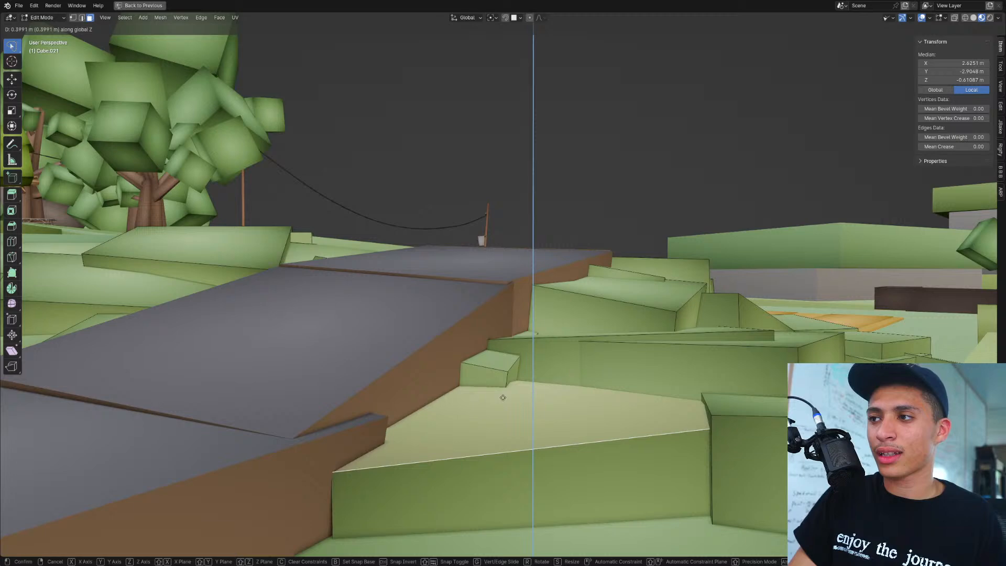
click(502, 402)
middle_drag(501, 354, 470, 384)
click(601, 292)
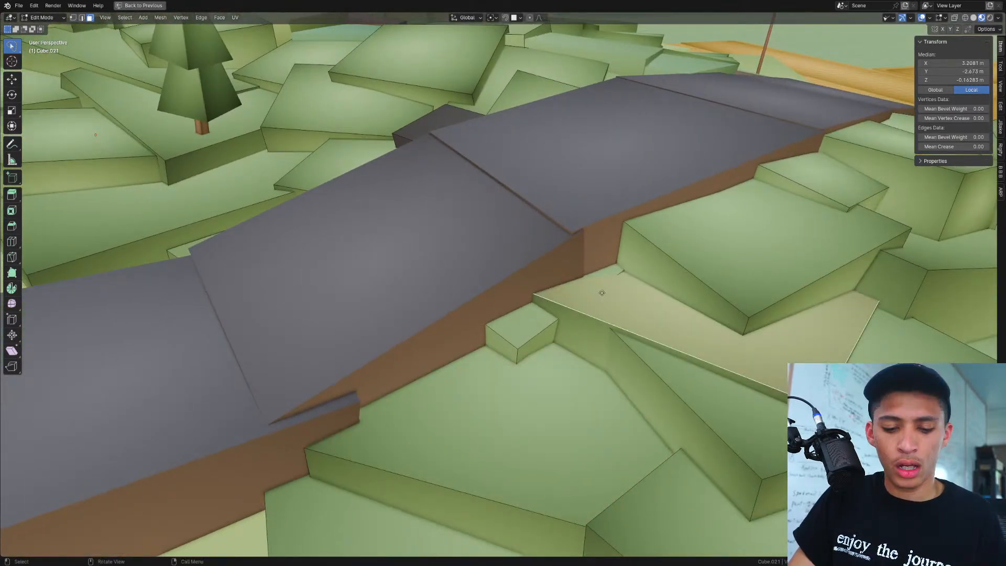
key(Tab)
click(586, 332)
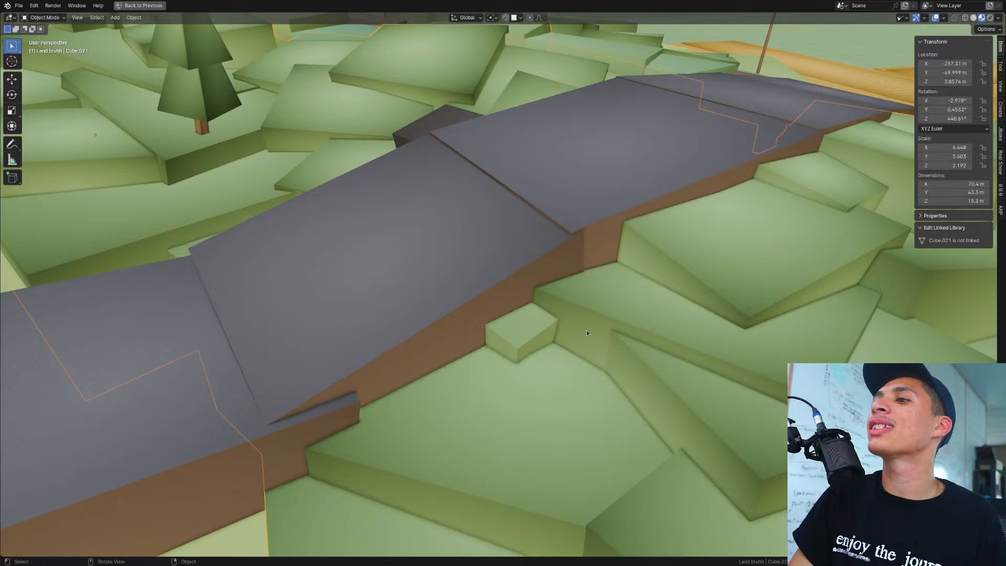
Step: Duplicate the front grass block beside the embankment in Edit Mode and shift the copy horizontally toward the open ground
middle_drag(586, 333, 701, 331)
middle_drag(674, 331, 578, 372)
scroll(524, 395, down, 5)
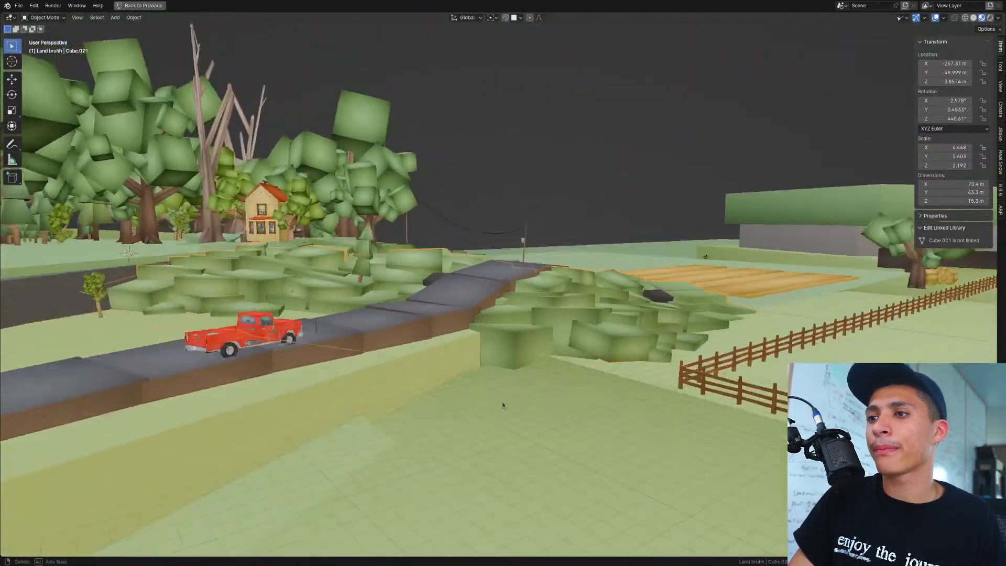
middle_drag(503, 404, 534, 413)
scroll(538, 411, up, 4)
key(Tab)
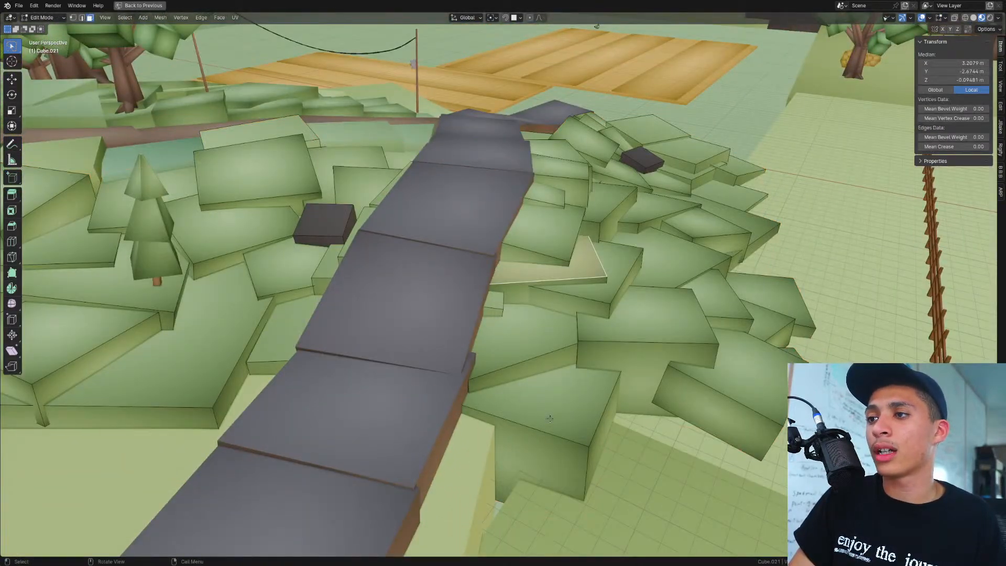
click(539, 412)
key(ctrl+l)
key(g)
key(shift+z)
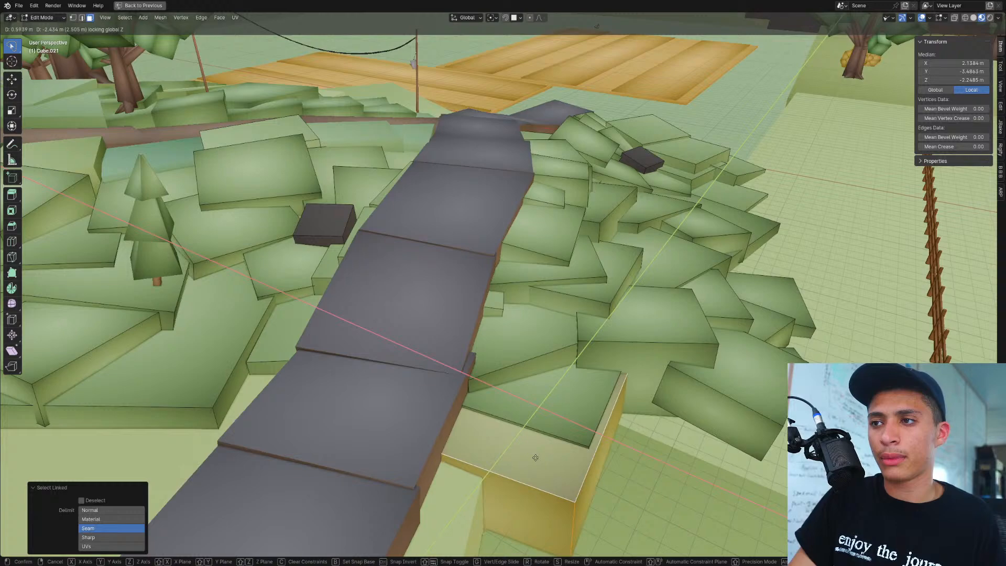
click(550, 419)
Step: Rotate the copied grass block around the vertical axis to vary its orientation
key(r)
key(z)
click(622, 368)
Step: Lower the copied block about 2.24 m, raise it back about 1.25 m, and return to Object Mode
shift+middle_drag(556, 401, 498, 312)
key(g)
key(z)
click(505, 354)
key(g)
key(z)
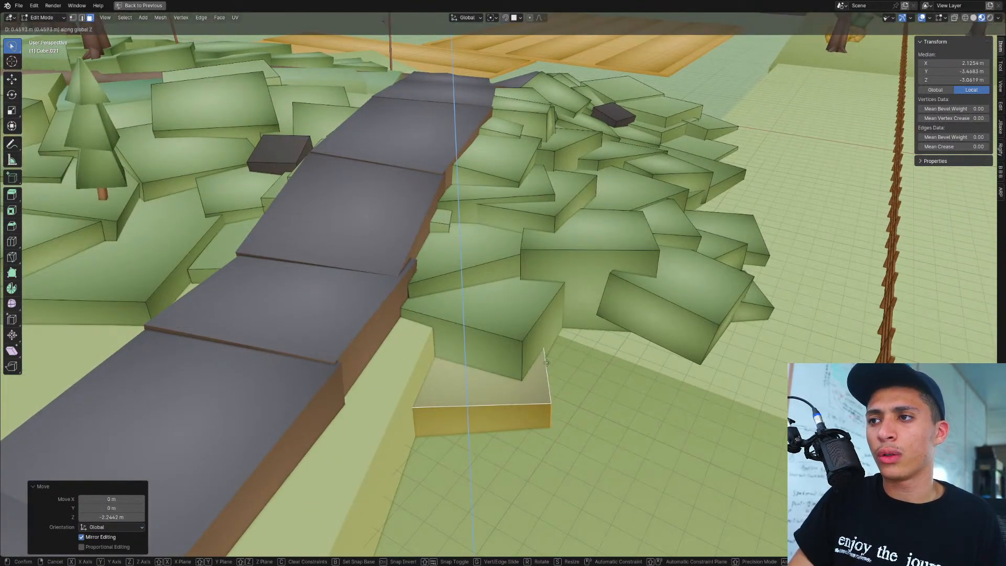
click(534, 362)
middle_drag(534, 372, 448, 359)
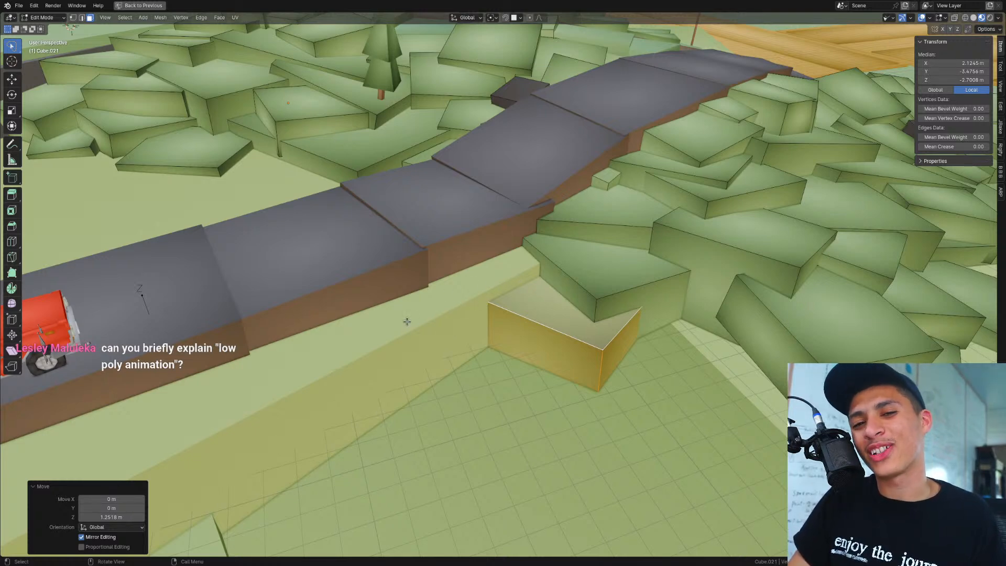
key(KP_7)
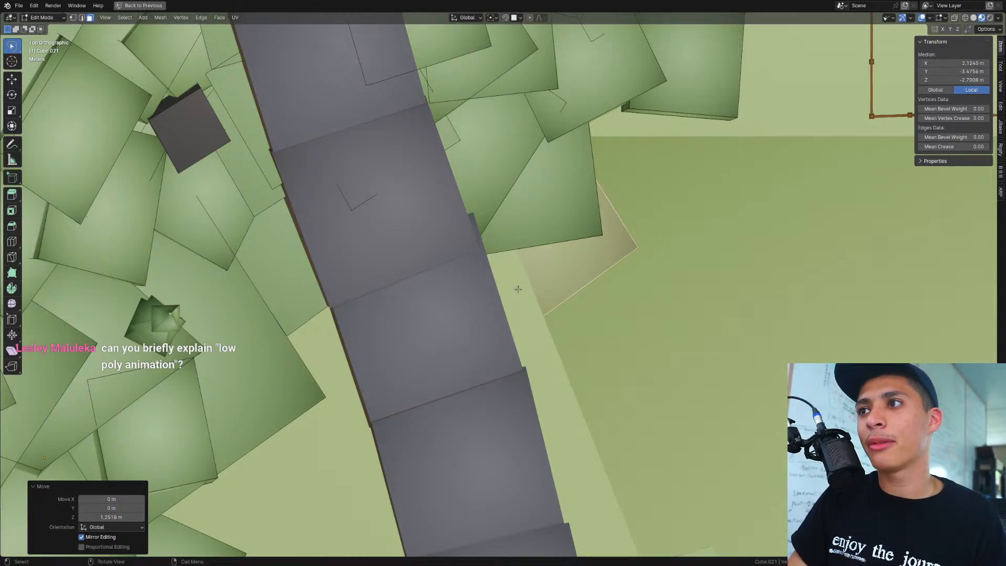
middle_drag(517, 286, 496, 286)
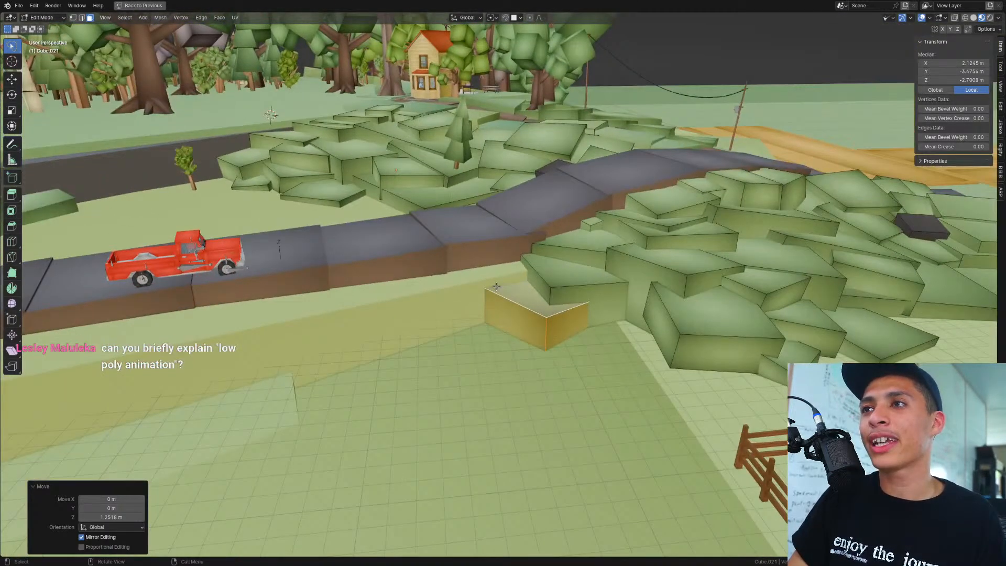
key(Tab)
key(KP_Decimal)
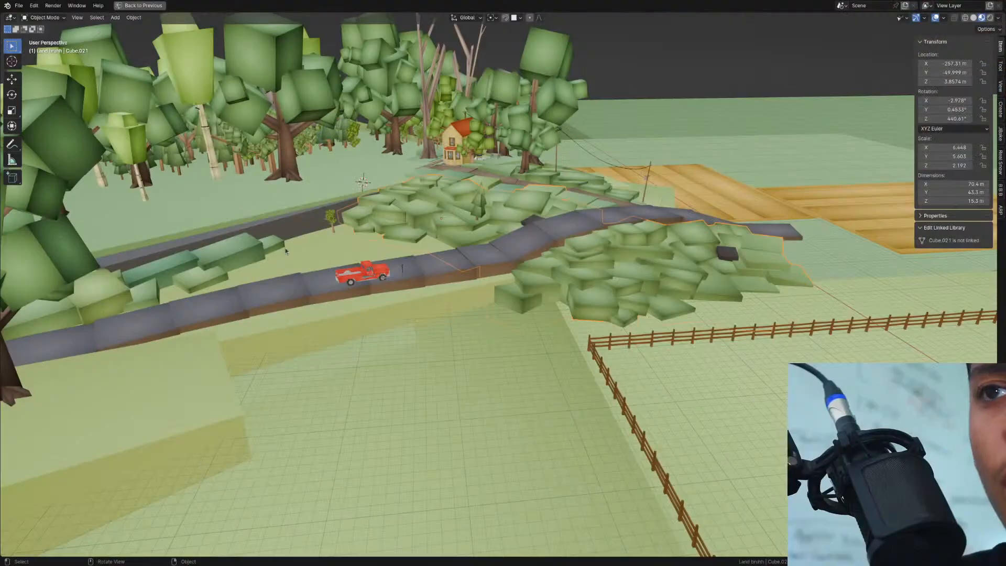
Step: Select the yellow farmhouse behind the trees and open its linked library file for editing
scroll(303, 226, up, 3)
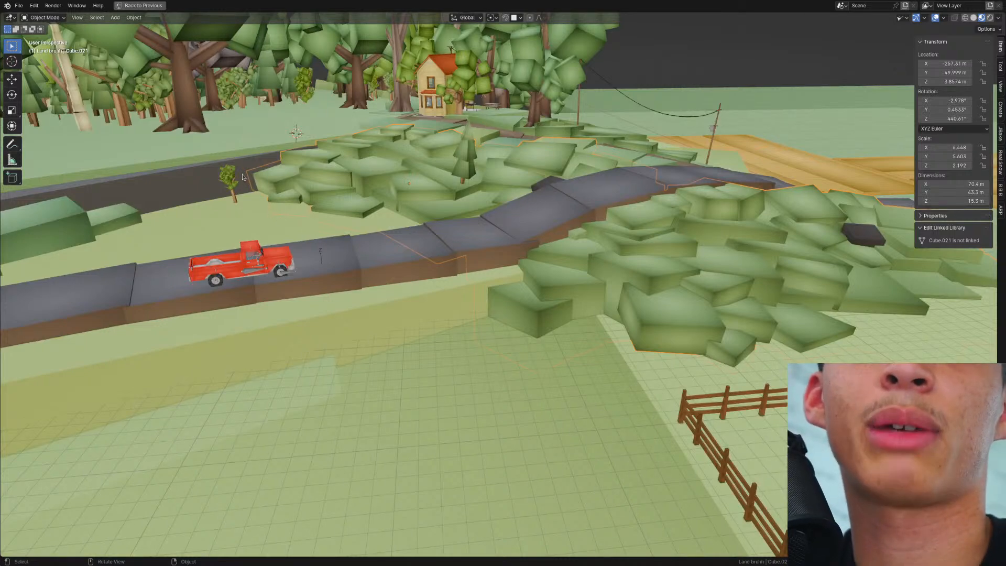
click(237, 260)
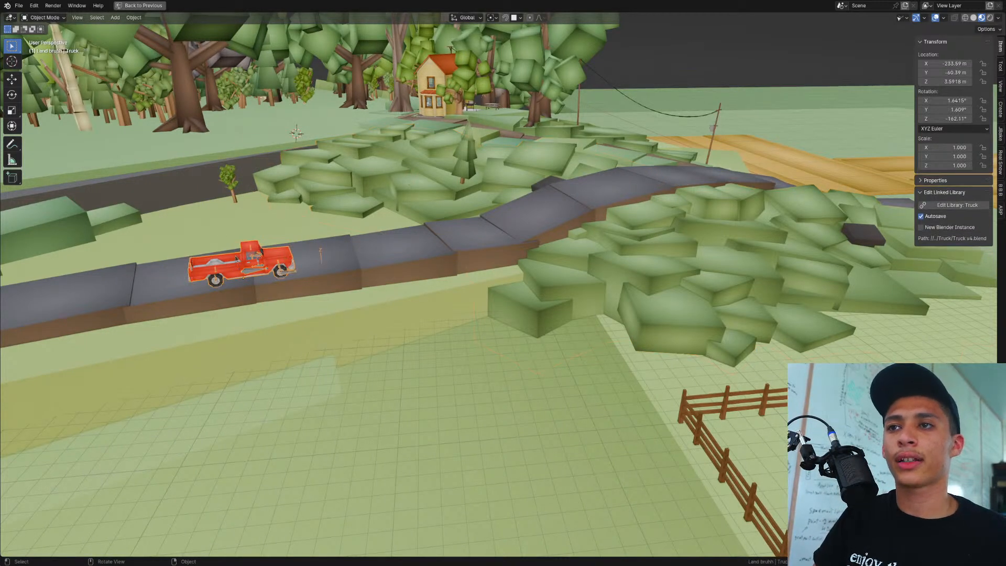
click(441, 82)
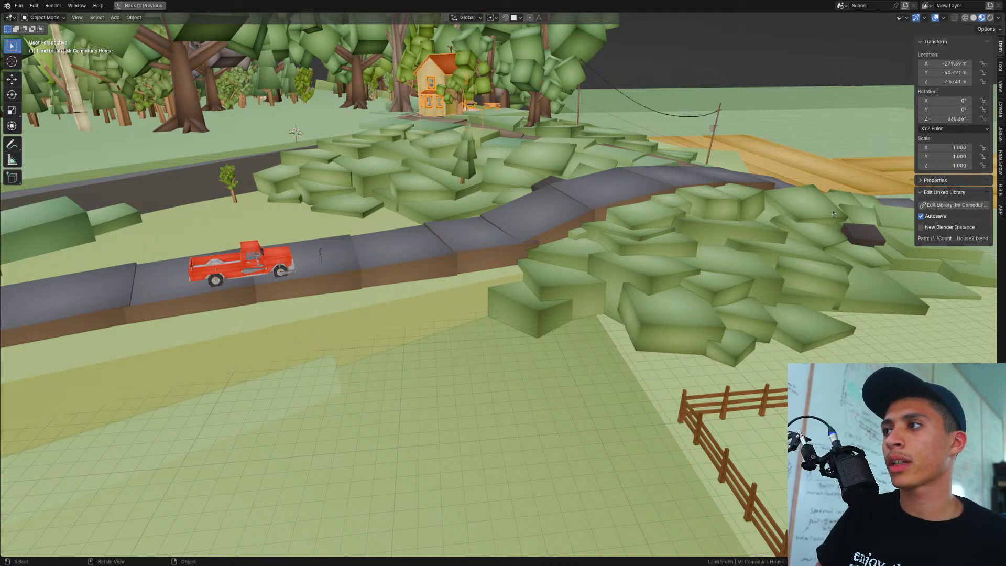
click(944, 205)
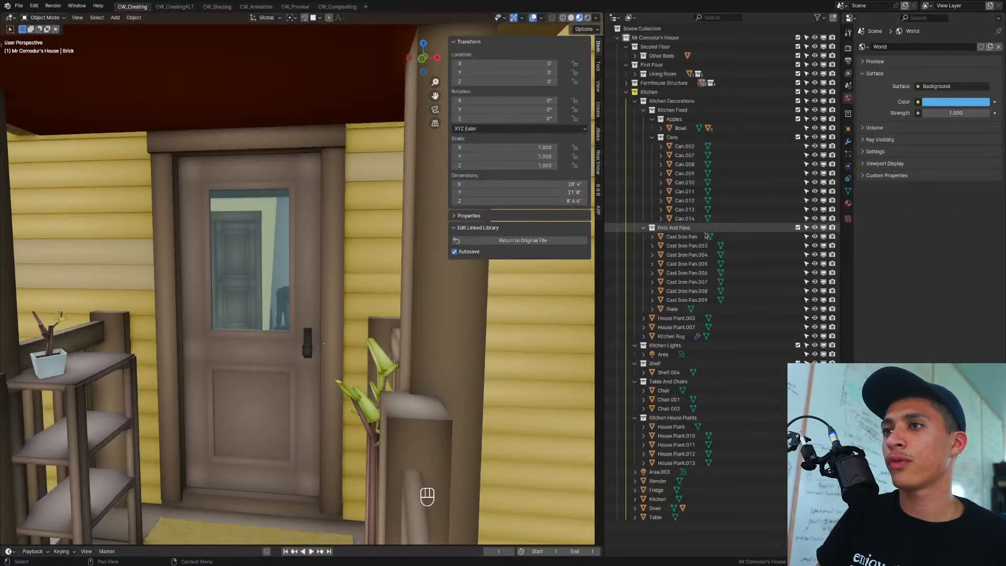
Step: Examine the farmhouse porch and inspect the mesh of the potted plant beside the door in Edit Mode
scroll(353, 287, down, 5)
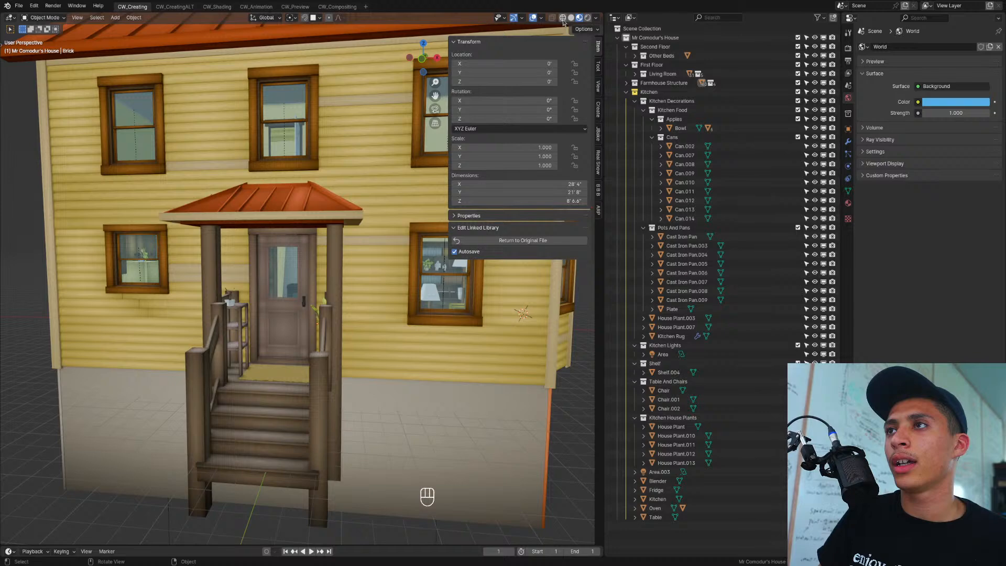
scroll(224, 258, up, 6)
shift+middle_drag(224, 258, 273, 252)
click(280, 367)
key(Tab)
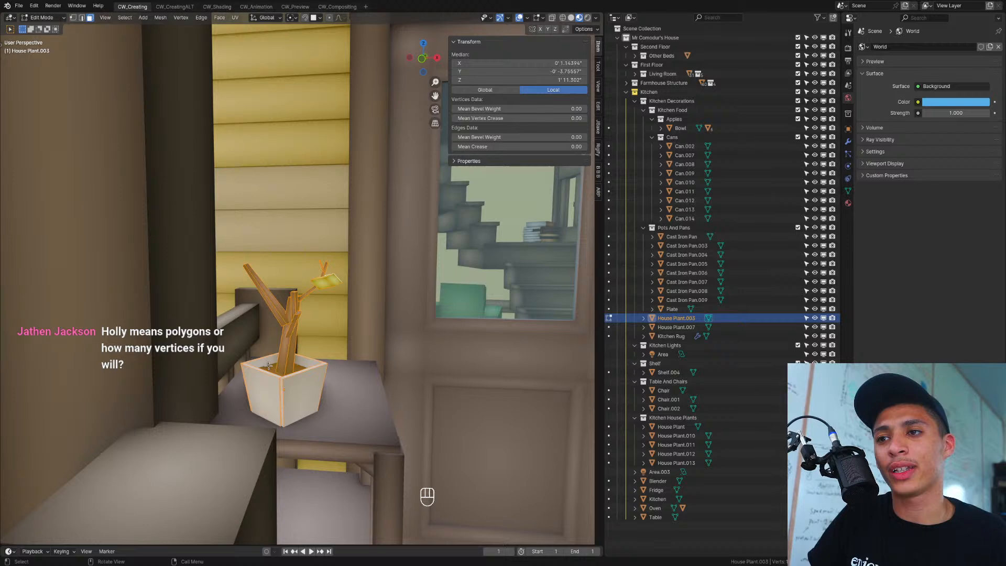
scroll(274, 369, up, 1)
scroll(277, 372, down, 1)
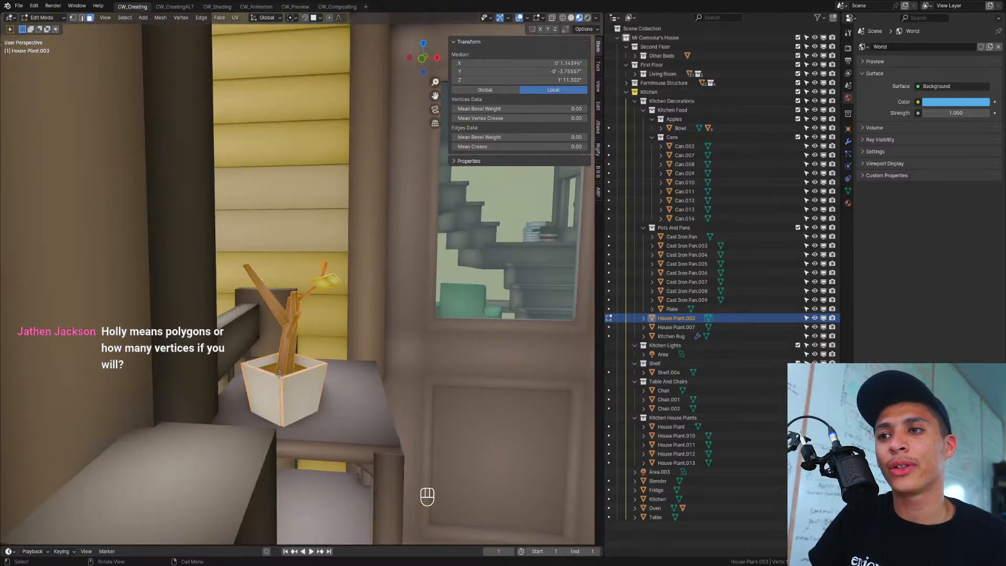
Step: Try a Subdivision Surface modifier on the potted plant and exit Edit Mode
click(848, 141)
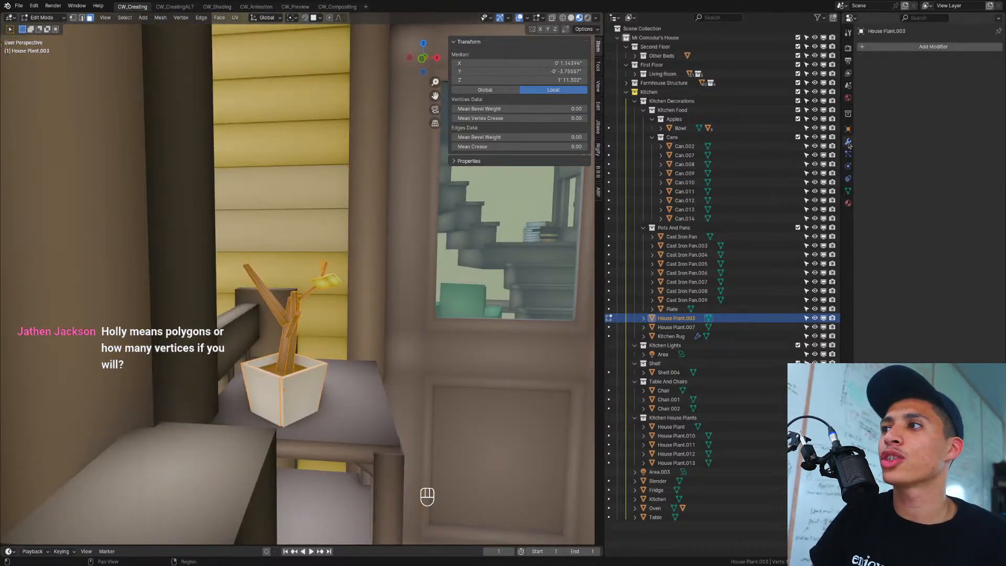
click(903, 49)
click(900, 51)
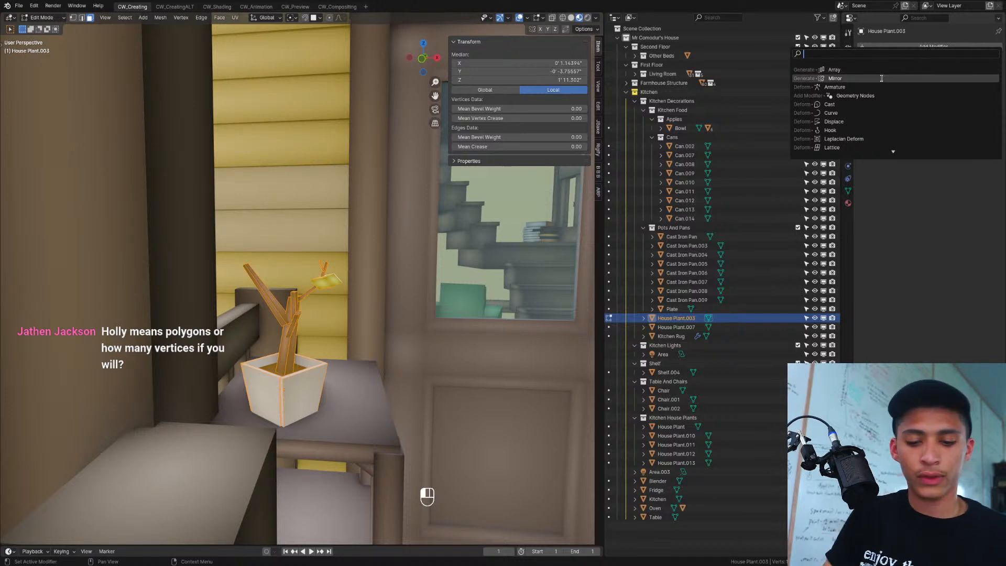
text(su)
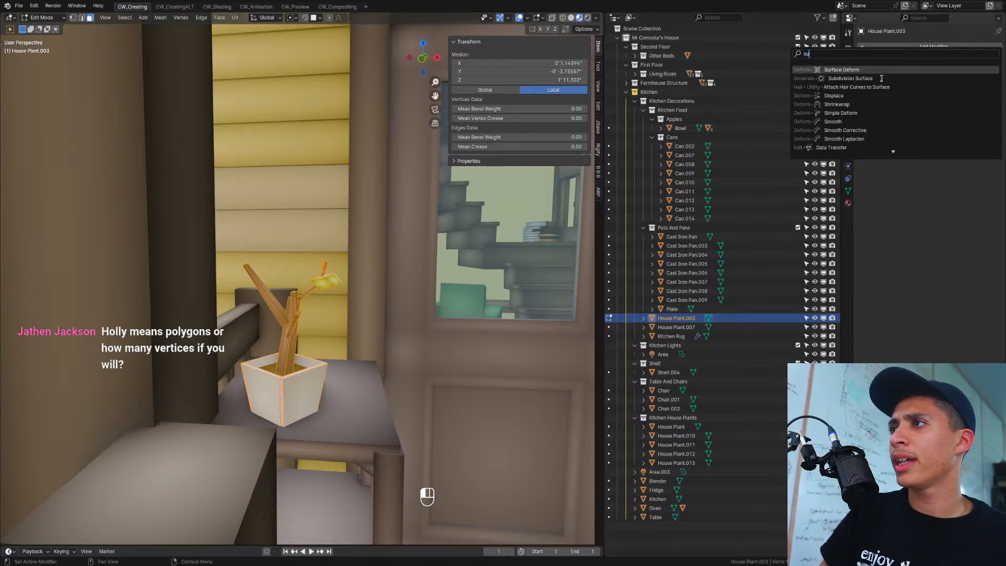
click(881, 78)
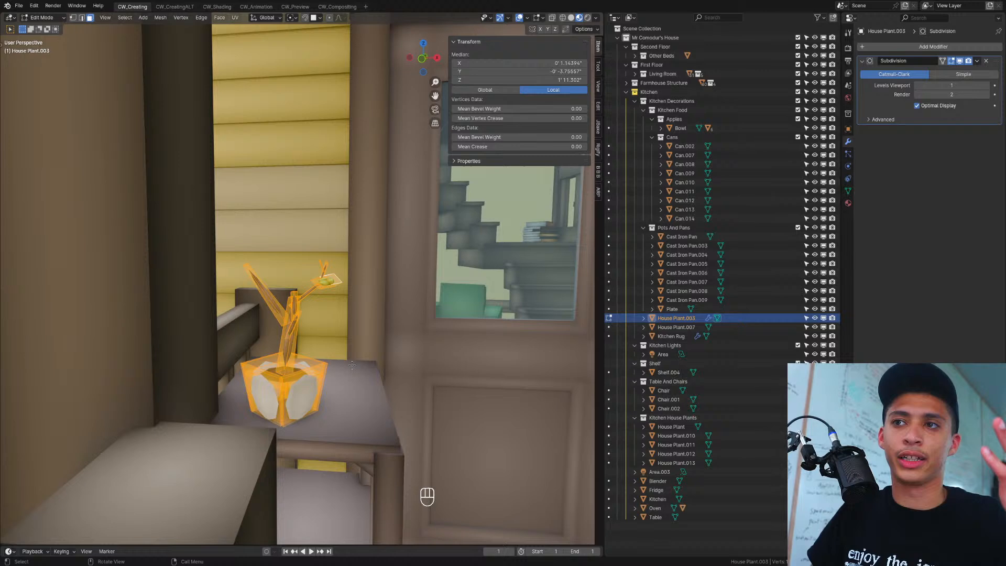
key(Tab)
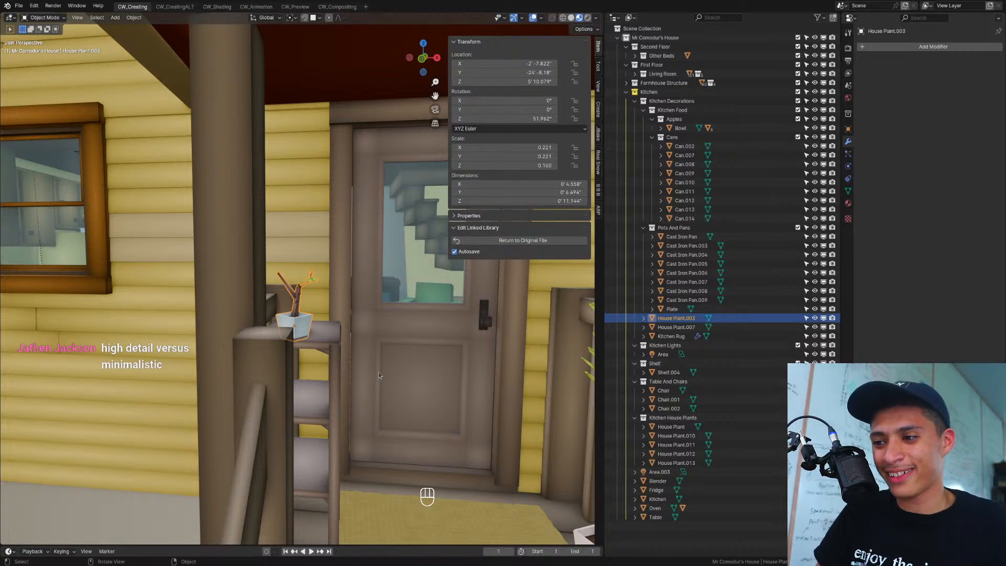
Step: Select the farmhouse's front door for inspection and return from the library to the original scene file
click(407, 409)
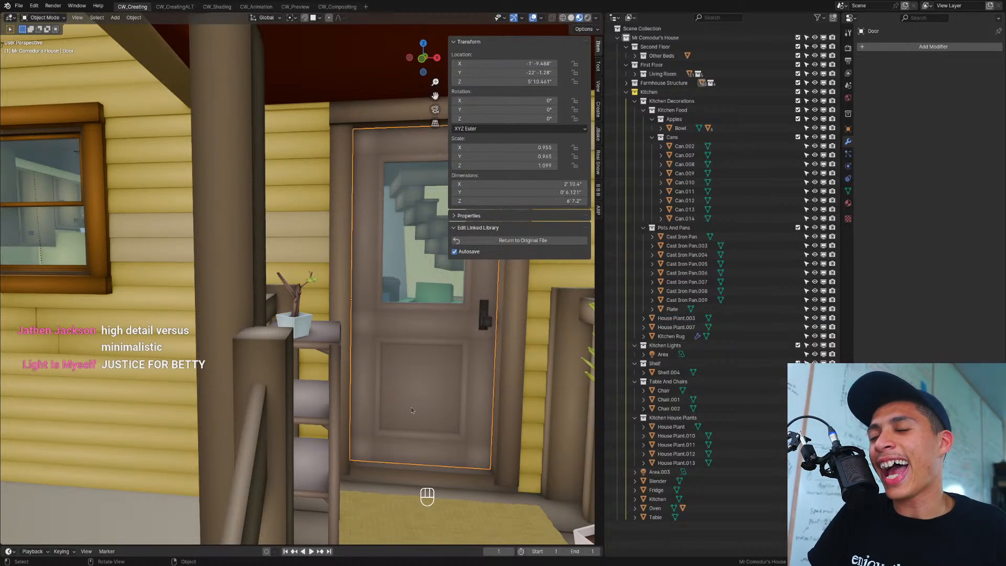
scroll(413, 408, down, 3)
click(558, 241)
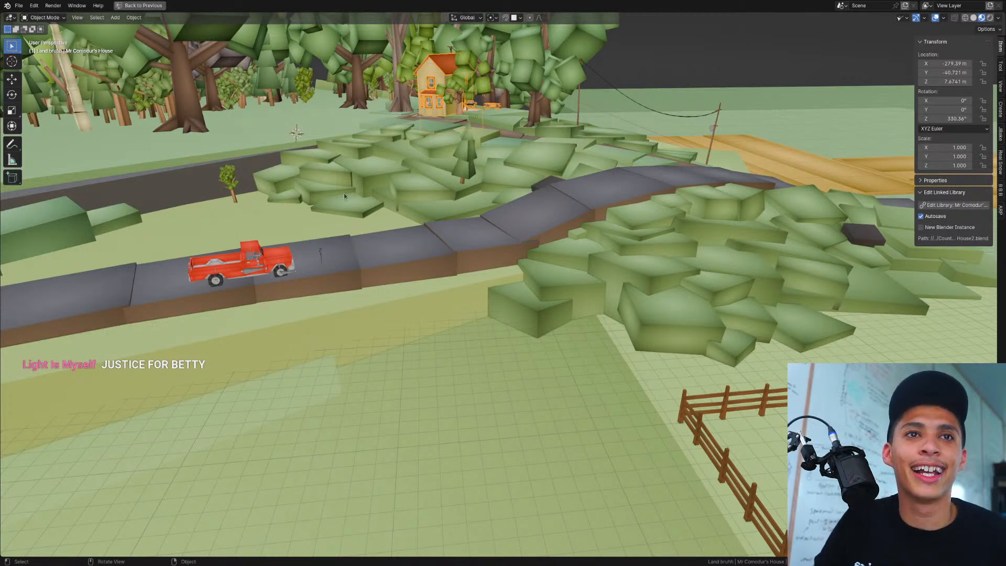
Step: Examine the road and surrounding landscape from above and from the side, reselecting the grass blocks object
scroll(330, 193, down, 4)
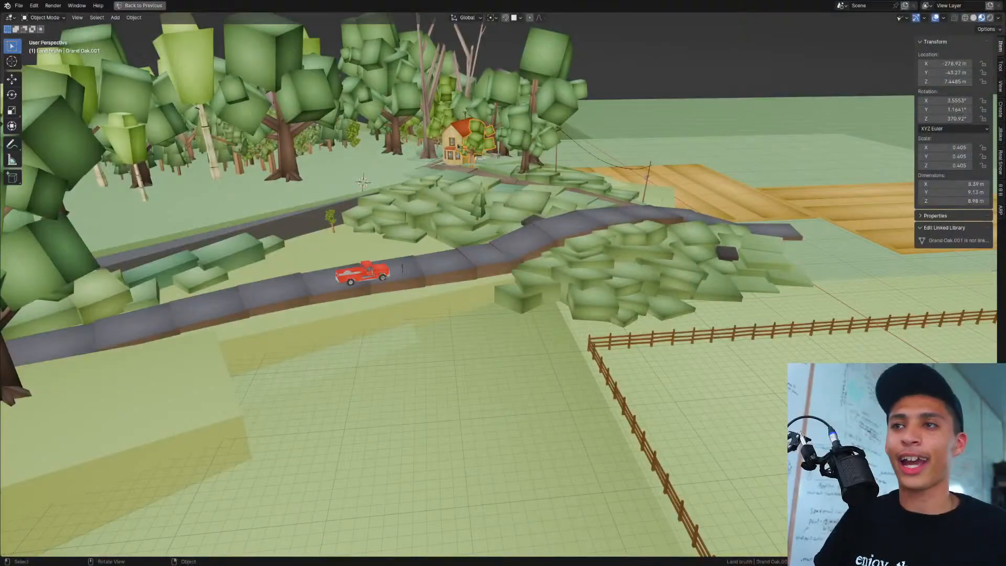
key(KP_Decimal)
scroll(346, 210, down, 12)
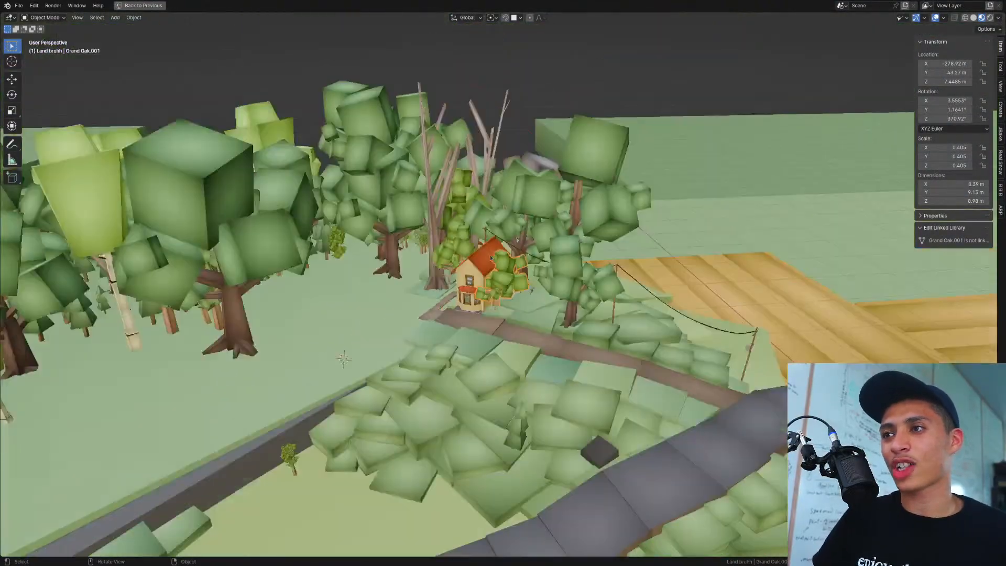
middle_drag(461, 295, 485, 344)
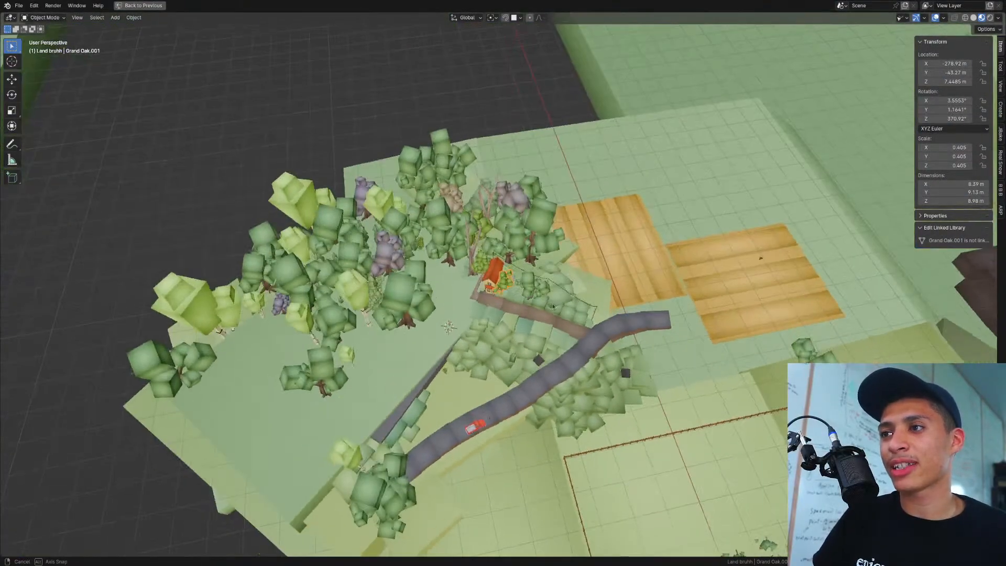
click(477, 350)
key(KP_Decimal)
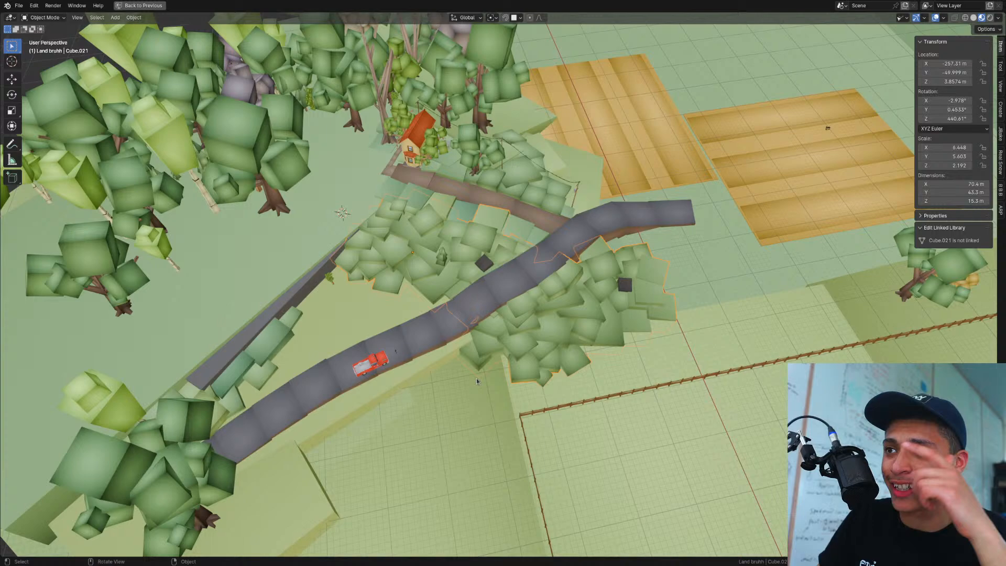
middle_drag(472, 389, 338, 377)
middle_drag(362, 343, 341, 349)
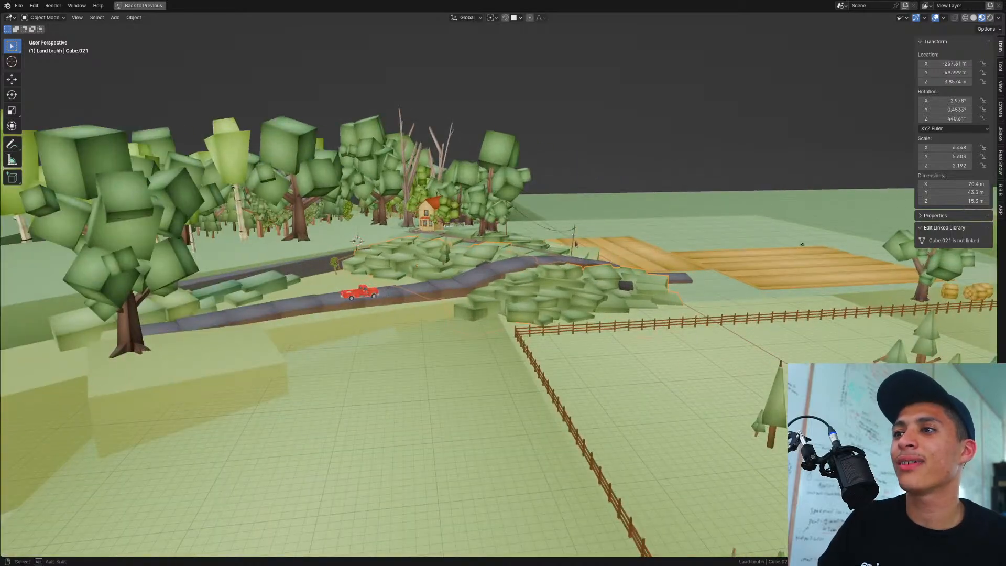
middle_drag(575, 244, 579, 339)
scroll(580, 339, up, 3)
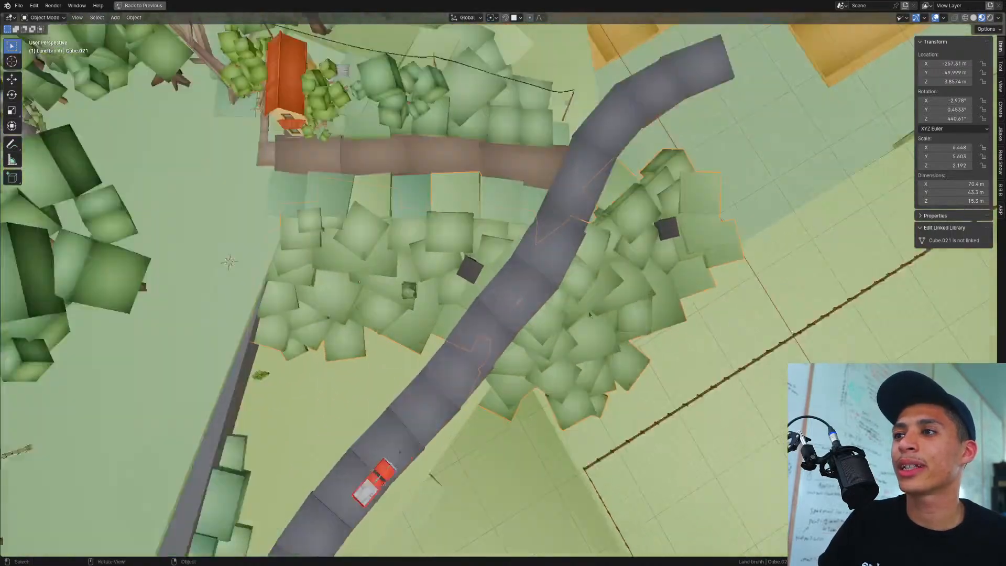
Step: Lower the top face of the tall block at the cluster's far end by about 1.51 m and another 0.87 m
middle_drag(663, 335, 475, 340)
key(Tab)
click(480, 294)
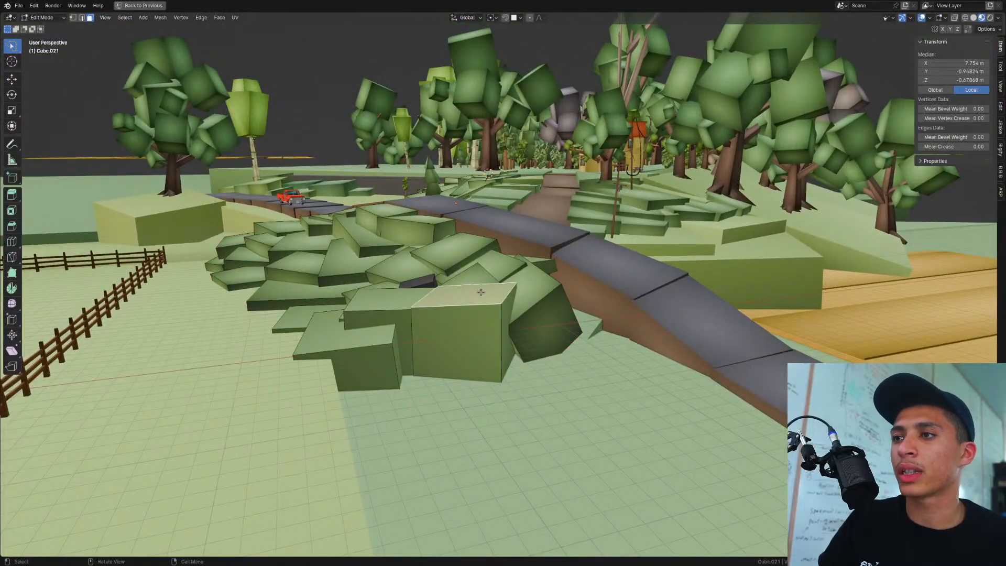
key(g)
key(z)
click(474, 325)
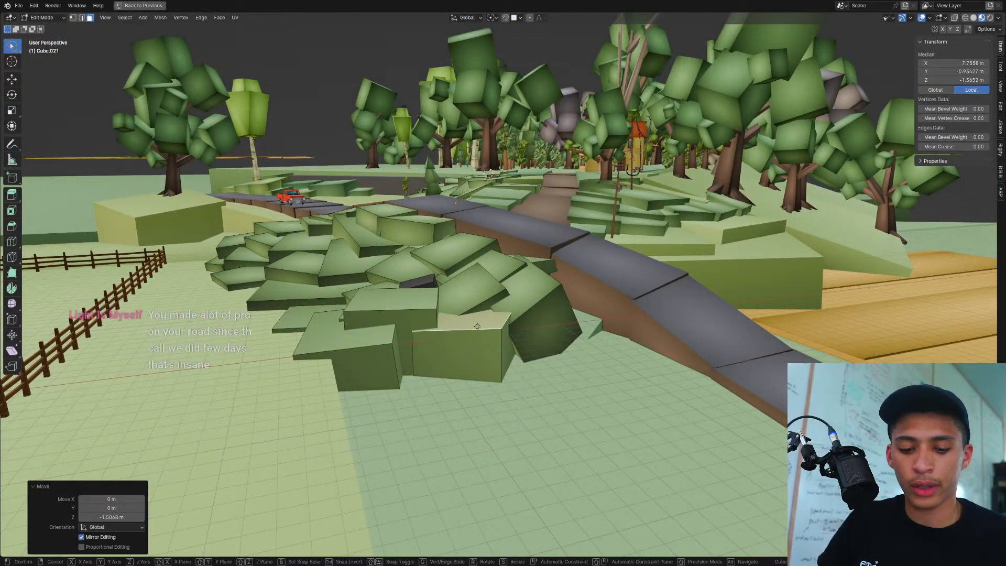
key(g)
key(z)
click(483, 339)
Step: Tilt the lowered top face with a trackball rotation and raise it about 0.13 m
key(r)
key(r)
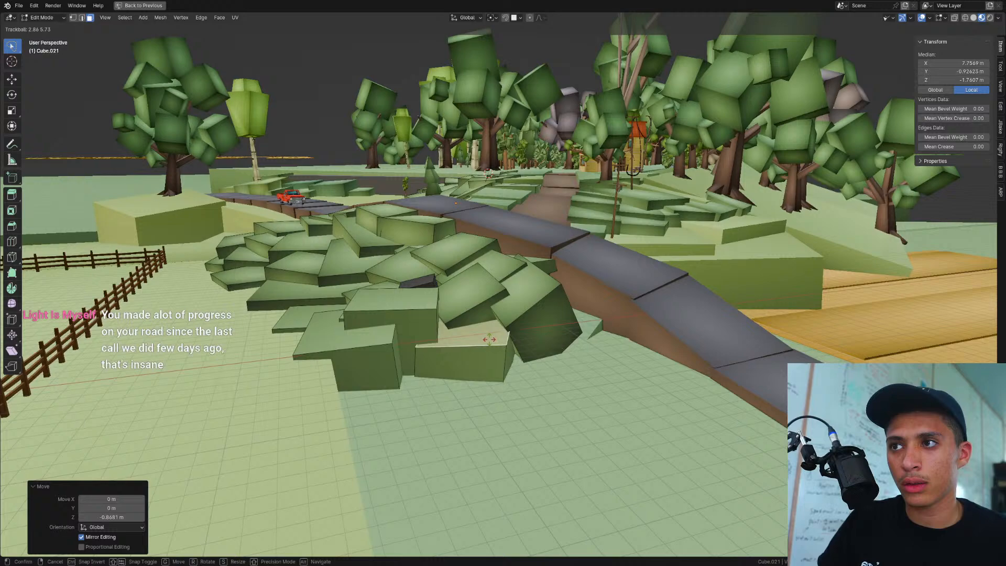
click(497, 324)
key(g)
key(z)
click(506, 315)
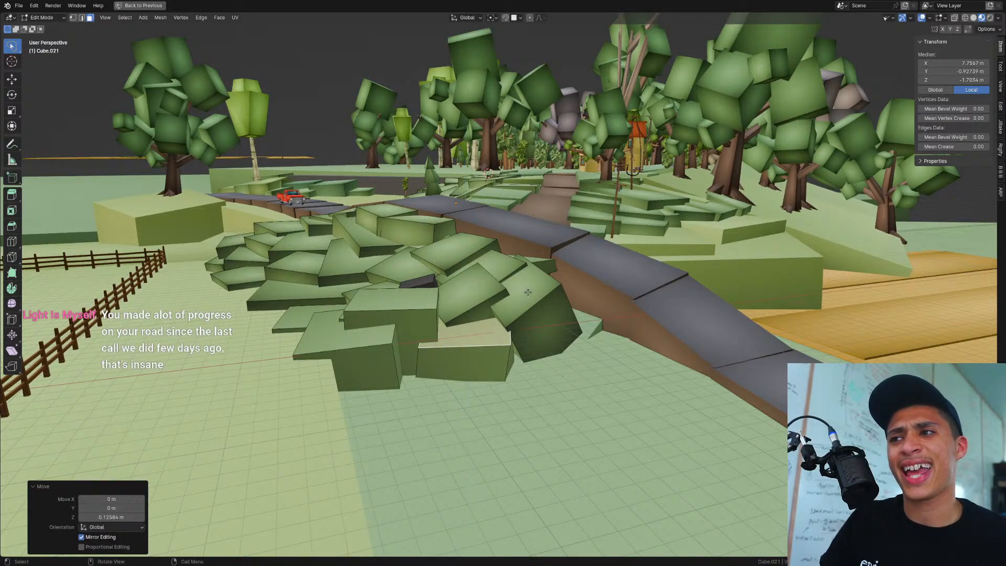
Step: Move the whole tilted block at the cluster's roadside end horizontally toward the embankment, about -5.14 m in X and -1.70 m in Y
key(alt+a)
click(531, 278)
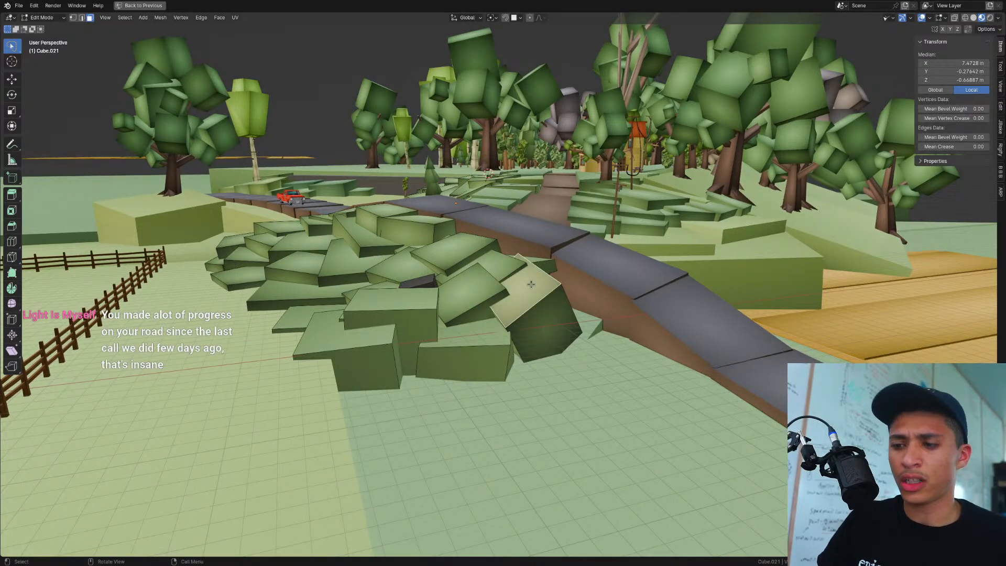
key(l)
middle_drag(531, 283, 455, 335)
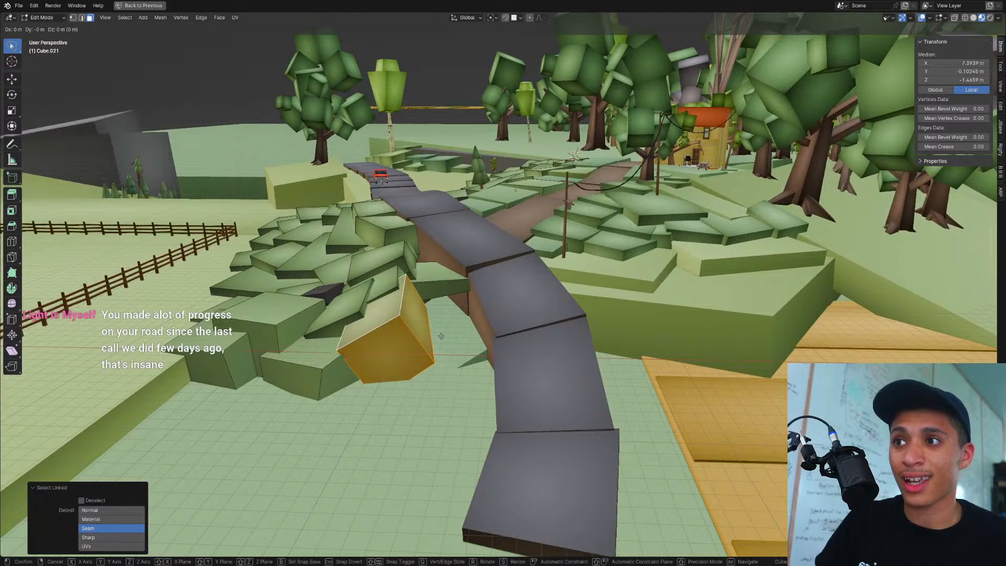
key(g)
key(shift+z)
Step: Rotate the moved block with a trackball rotation of about -37.5° and 71°, and turn it about Z to face the road
key(r)
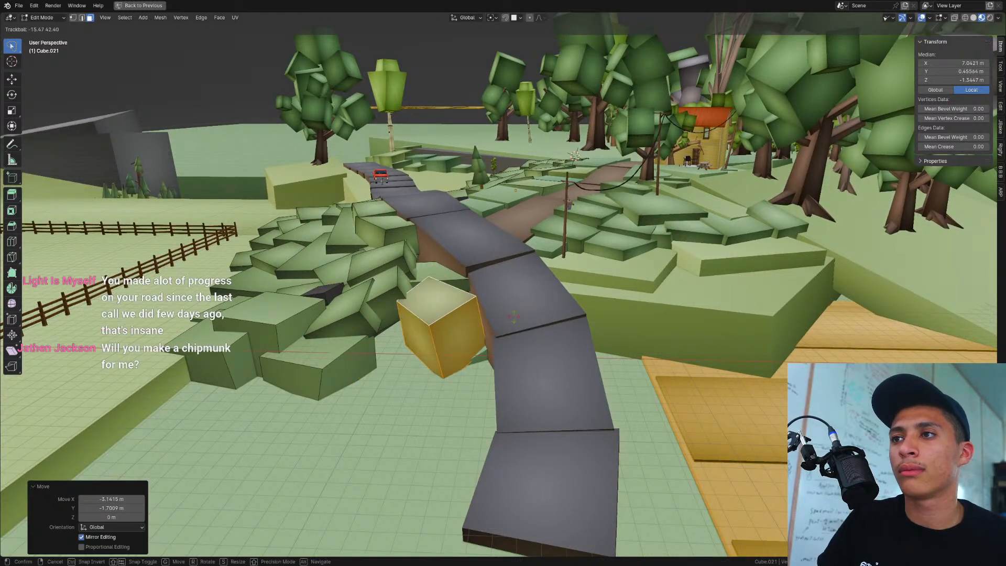
click(533, 308)
scroll(501, 343, up, 3)
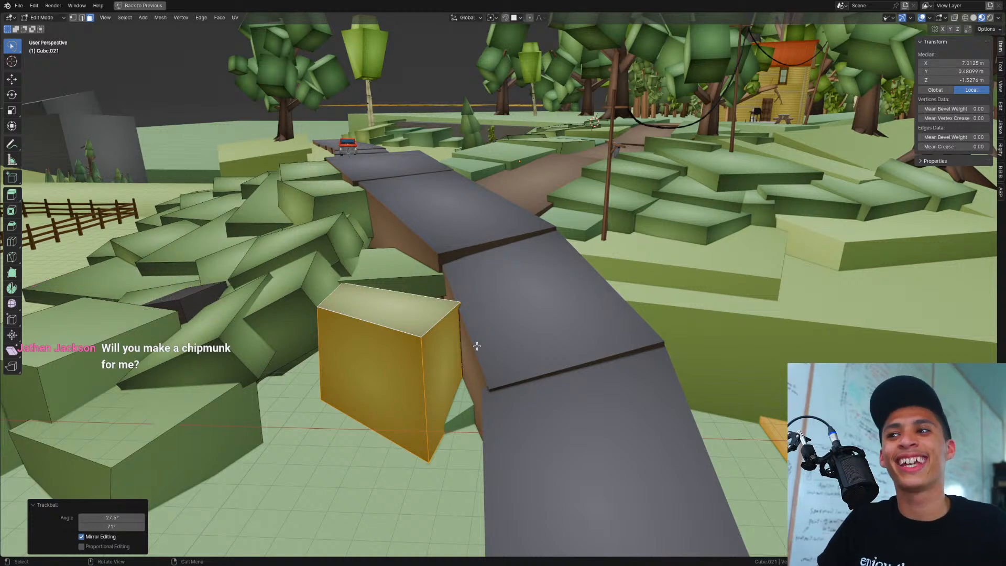
key(r)
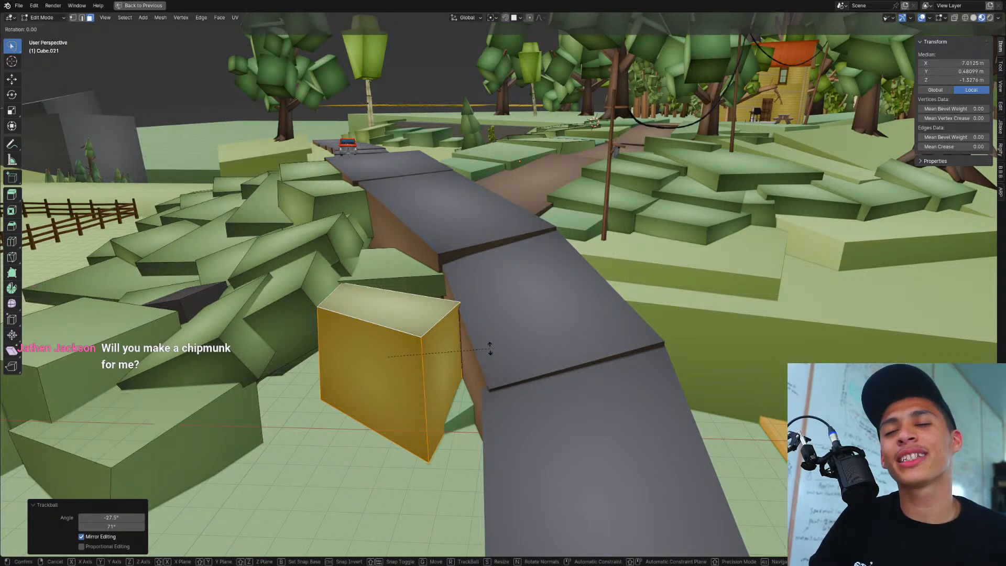
key(z)
click(471, 303)
Step: Move the block's vertical edge farthest from the road horizontally, about 0.30 m in X and 1.28 m in Y
key(2)
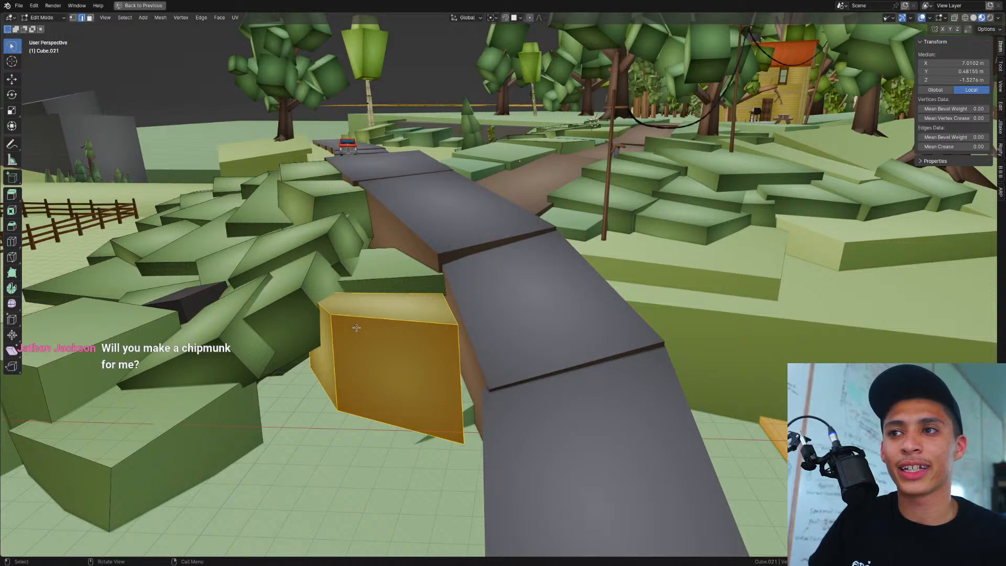
click(331, 329)
key(g)
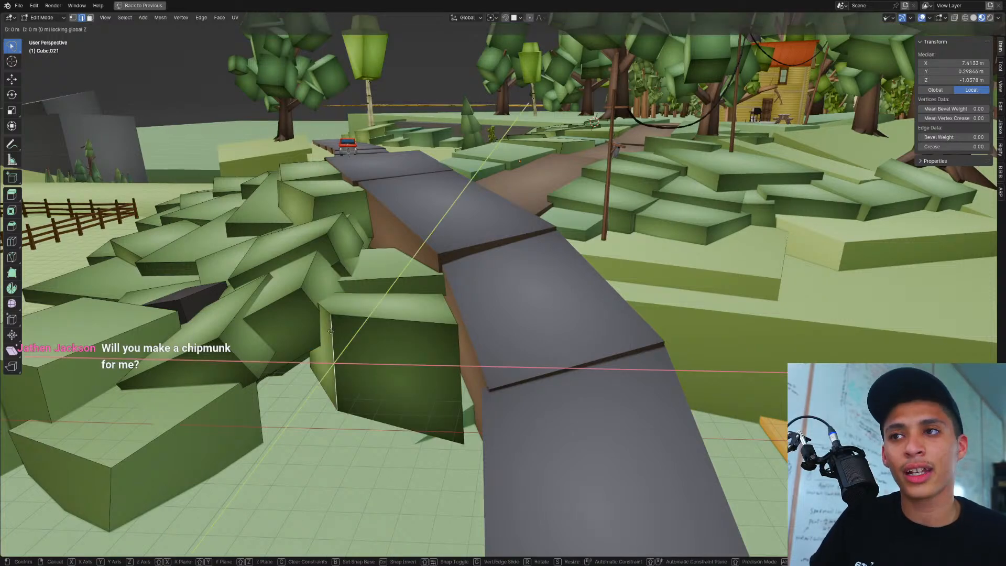
click(306, 349)
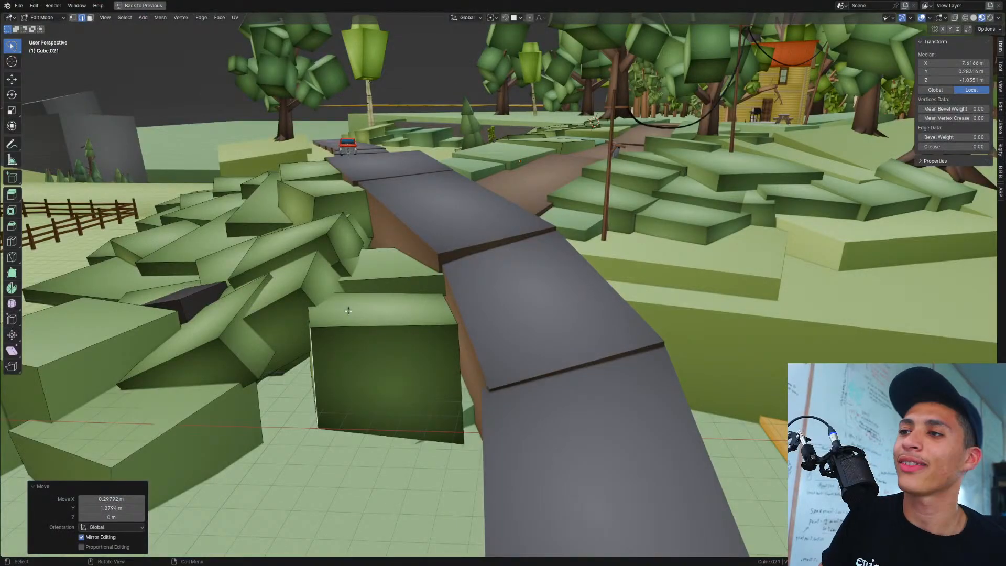
Step: Save the scene and review the road and both grass clusters from above in Object Mode
scroll(452, 290, down, 8)
middle_drag(488, 320, 549, 362)
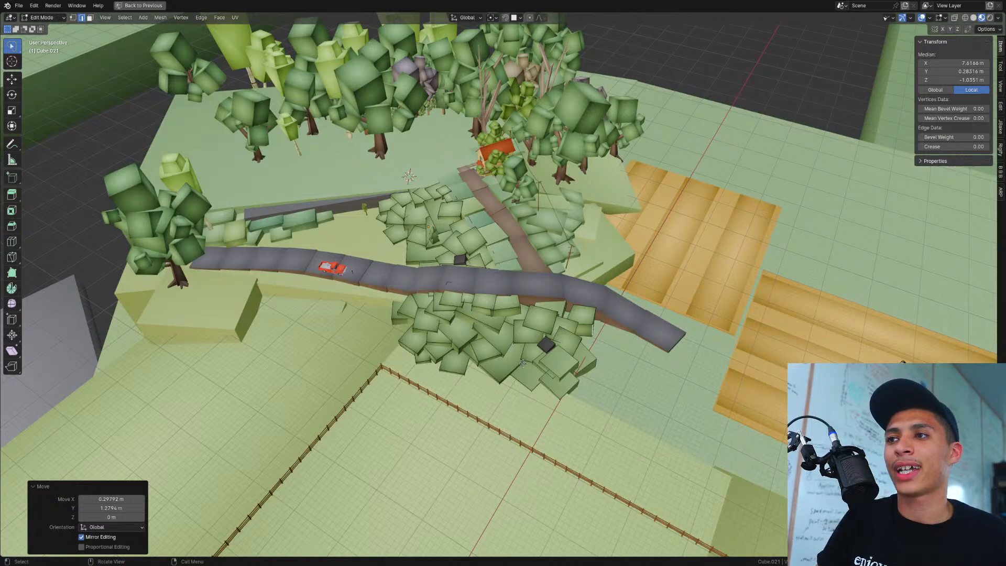
key(ctrl+s)
key(Tab)
scroll(349, 355, up, 4)
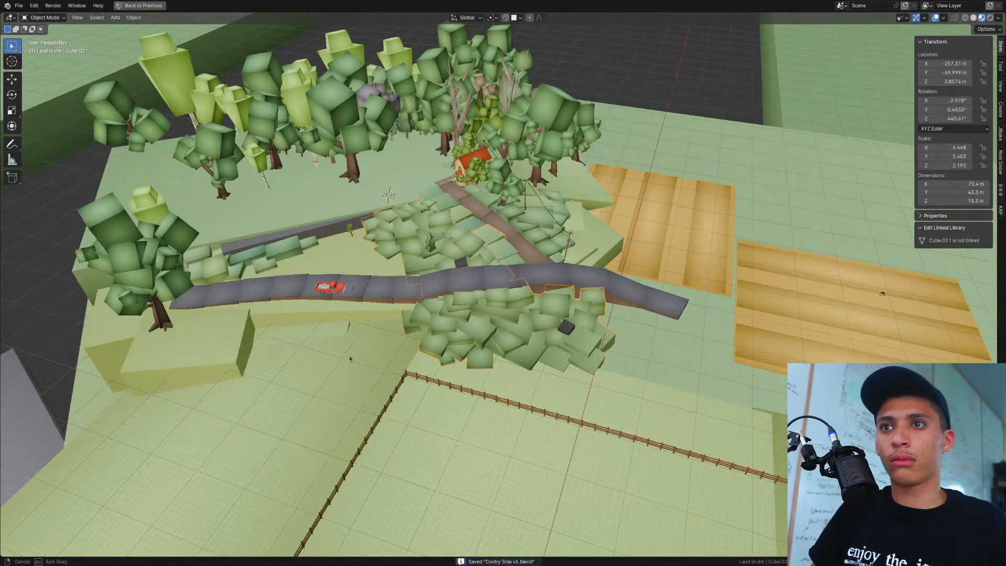
middle_drag(353, 353, 373, 332)
scroll(375, 343, down, 3)
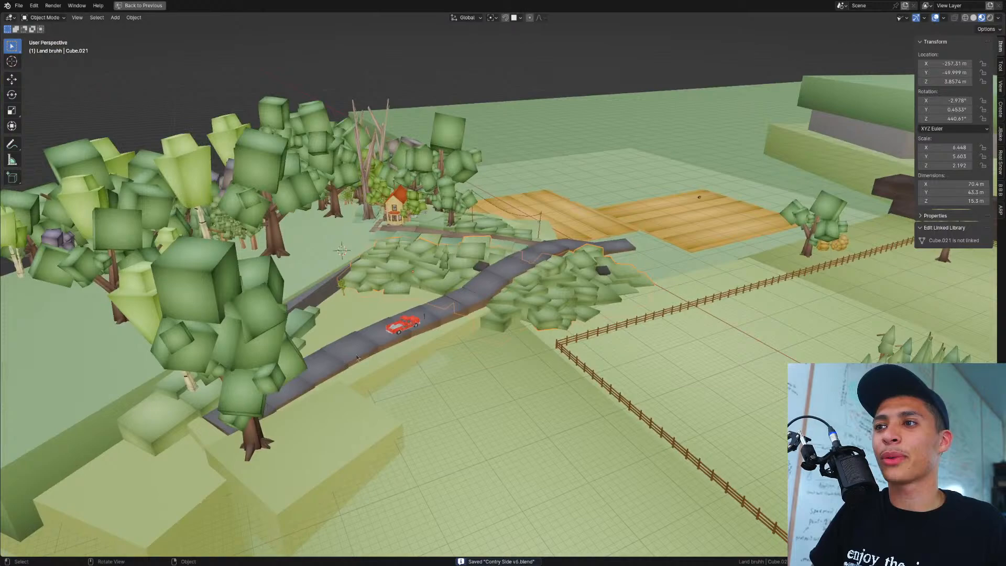
Step: Lower the bottom face of the block against the embankment by about 3.61 m so it reaches into the ground
scroll(398, 340, up, 5)
middle_drag(555, 366, 506, 354)
key(Tab)
middle_drag(568, 335, 568, 325)
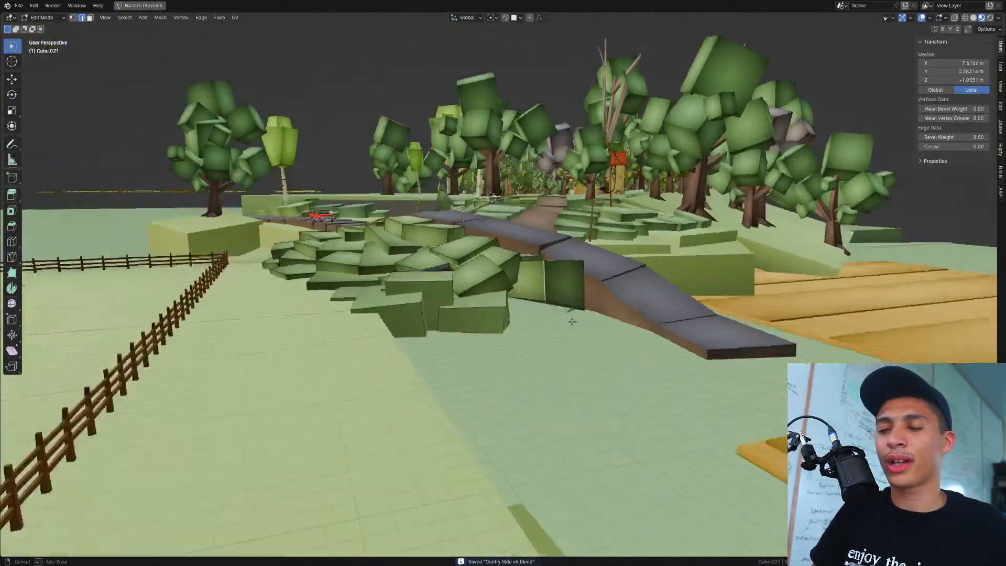
scroll(568, 319, up, 5)
key(3)
click(558, 291)
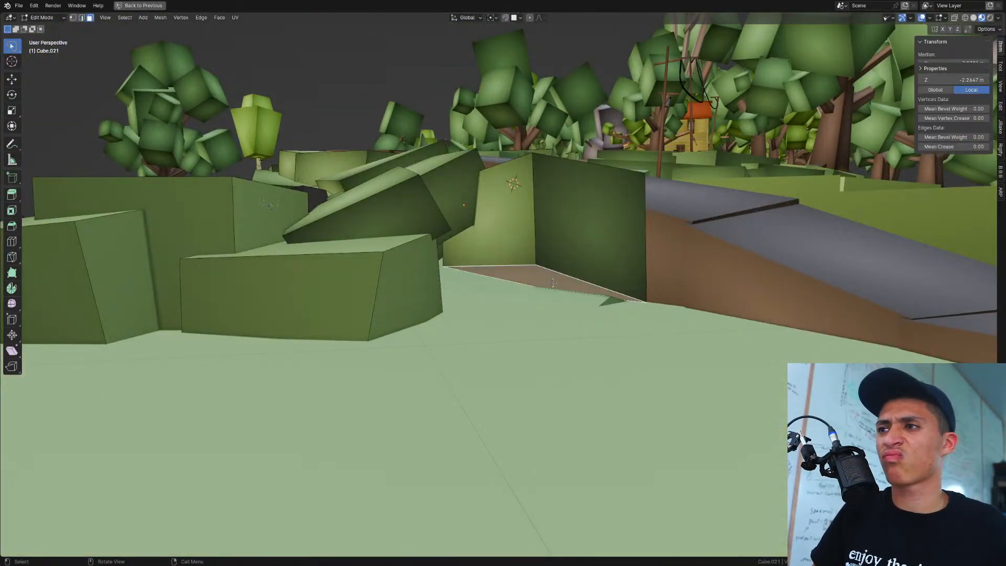
key(g)
key(z)
click(555, 369)
Step: Finish editing the grass blocks mesh, check the blocks along the road toward the farmhouse, and save the scene
middle_drag(538, 287, 548, 315)
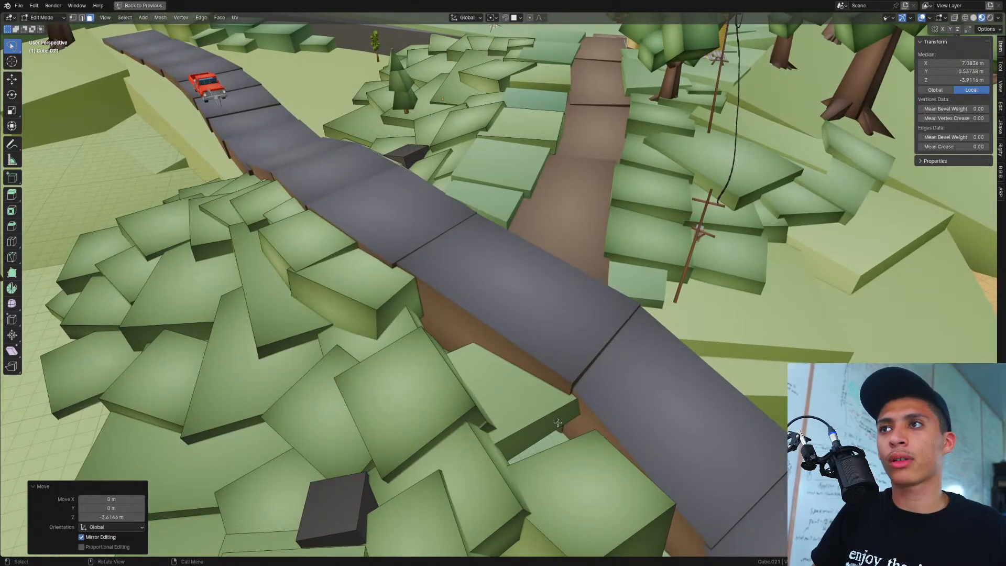
middle_drag(557, 422, 571, 403)
key(Tab)
scroll(576, 377, down, 4)
middle_drag(471, 335, 568, 335)
shift+middle_drag(315, 303, 463, 325)
key(ctrl+s)
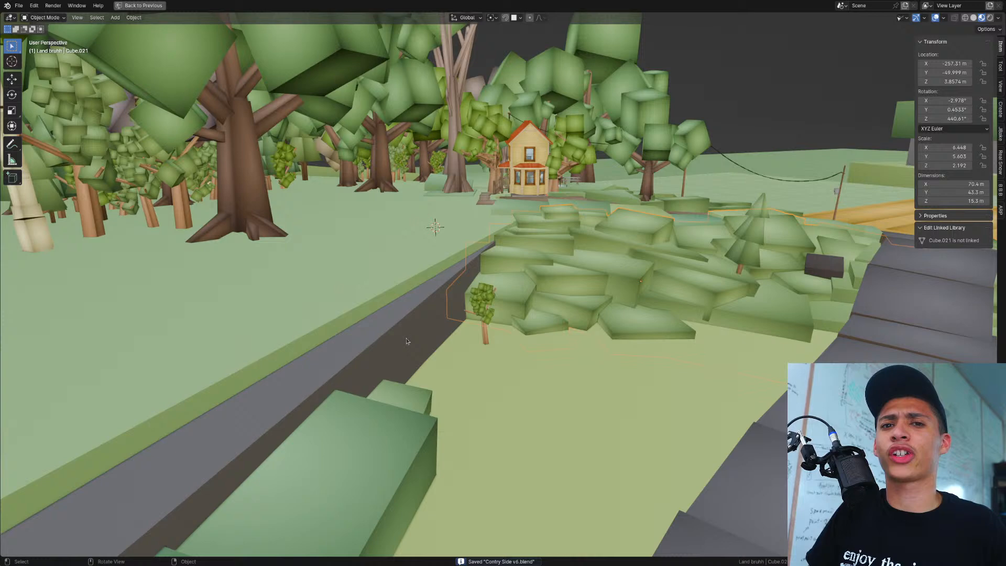
Step: Examine the wider landscape around the farm and select the stacked block on the distant plateau
scroll(404, 337, down, 3)
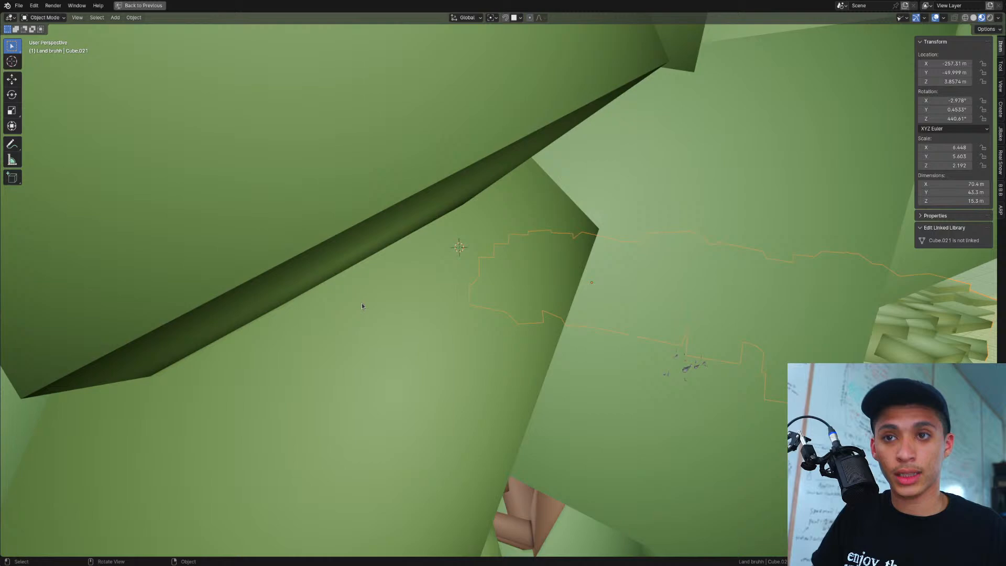
scroll(441, 270, down, 4)
middle_drag(438, 277, 397, 289)
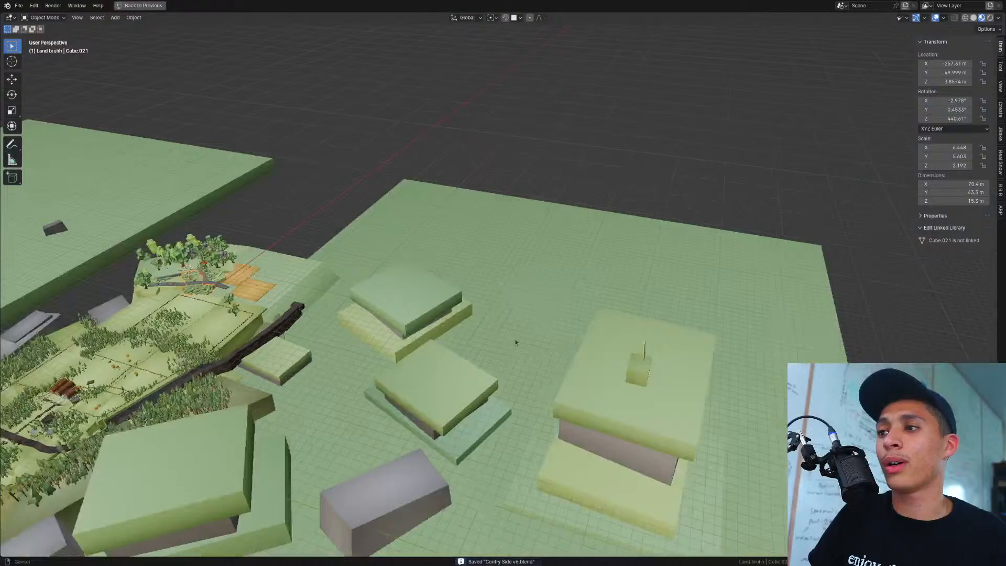
middle_drag(650, 353, 544, 385)
click(586, 400)
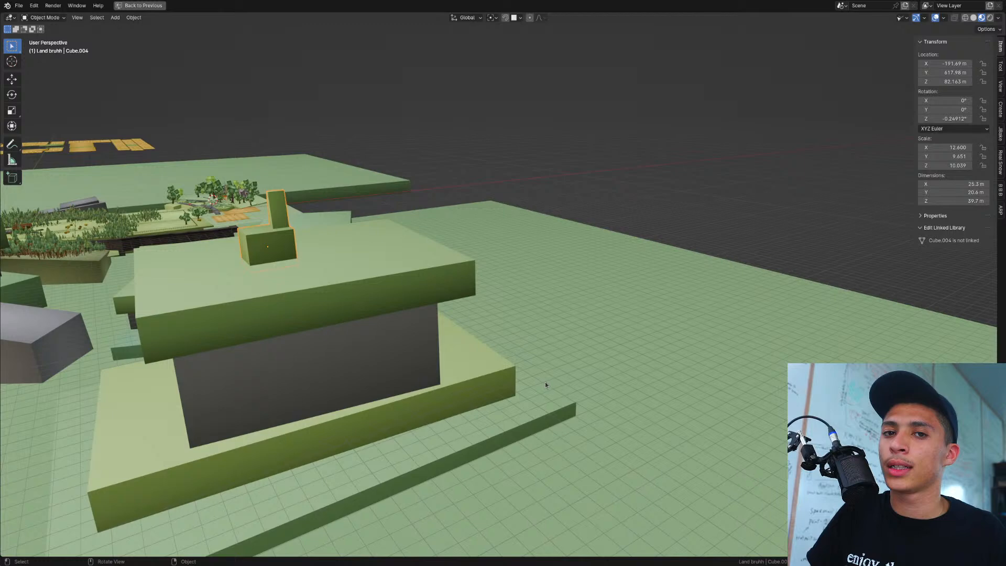
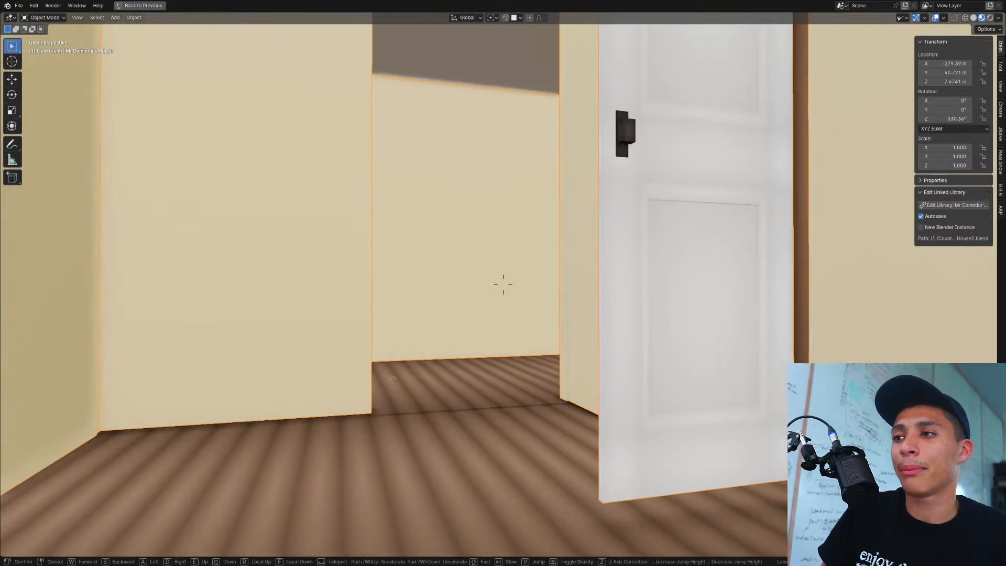
Step: Back out of the farmhouse in walk navigation and survey the road, forest and farmland from above
key(s)
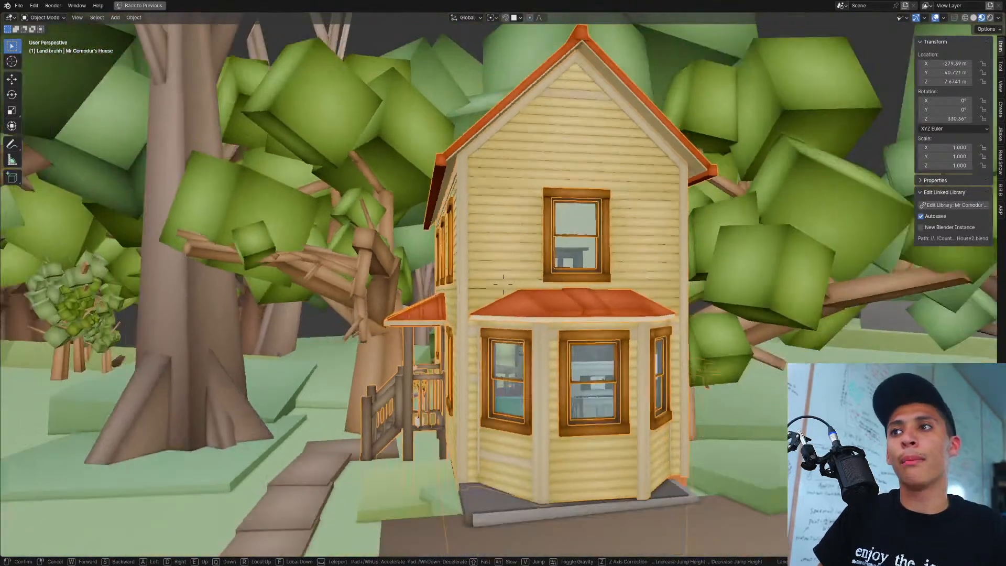
key(s)
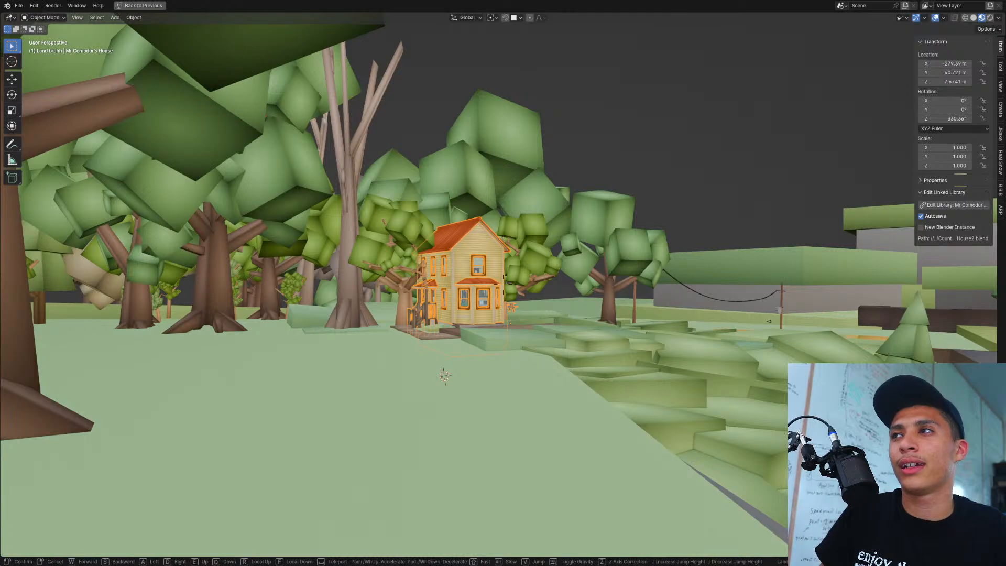
key(d)
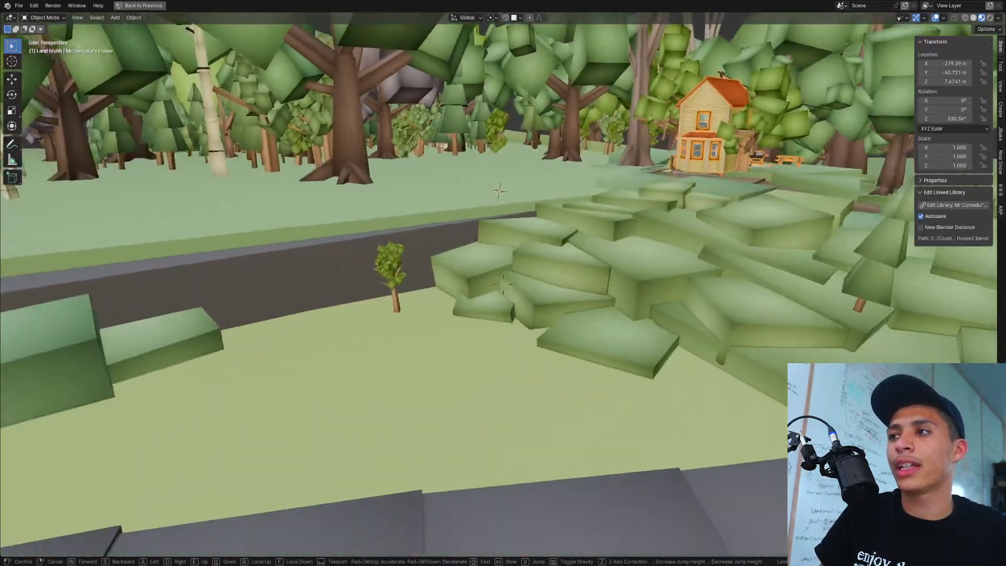
key(s)
key(e)
key(s)
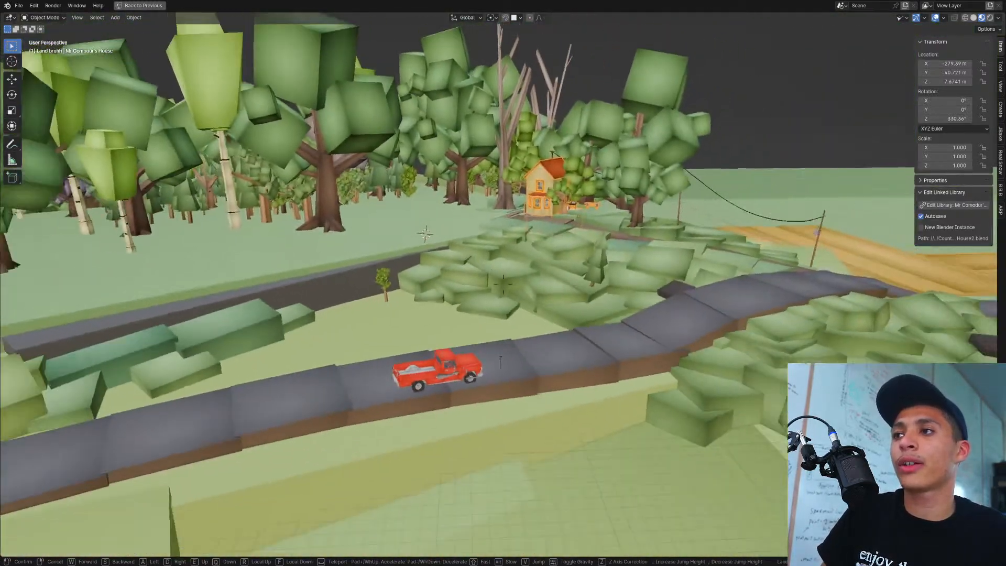
key(s)
key(e)
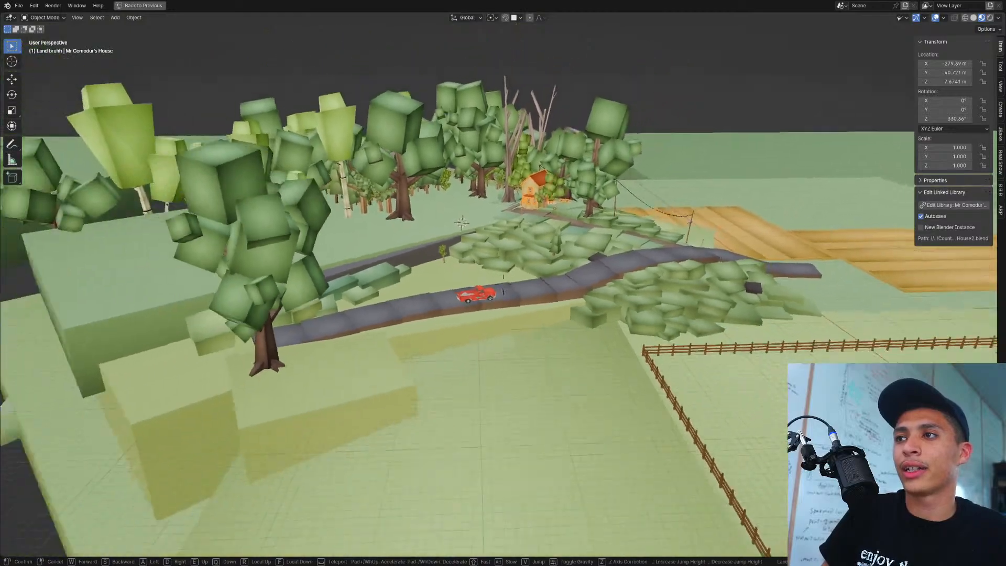
key(s)
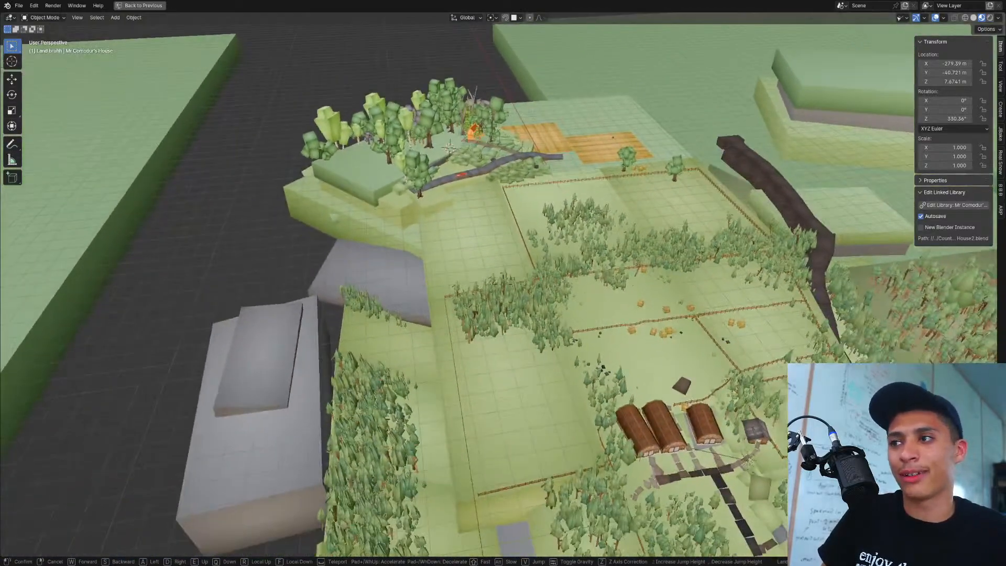
Step: Fly across the fields to the distant plateau and examine its stacked block and the land beyond from several sides
key(w)
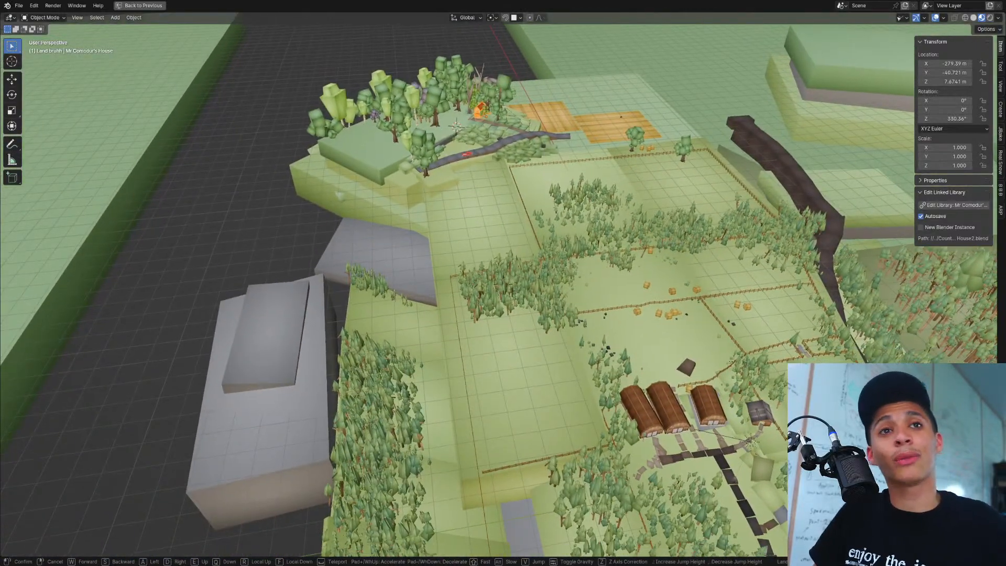
key(w)
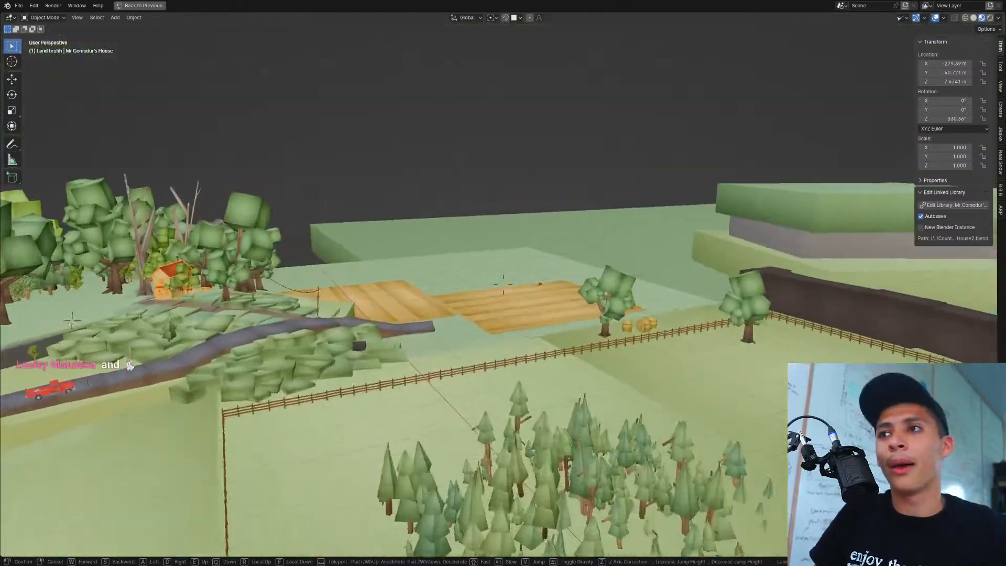
key(w)
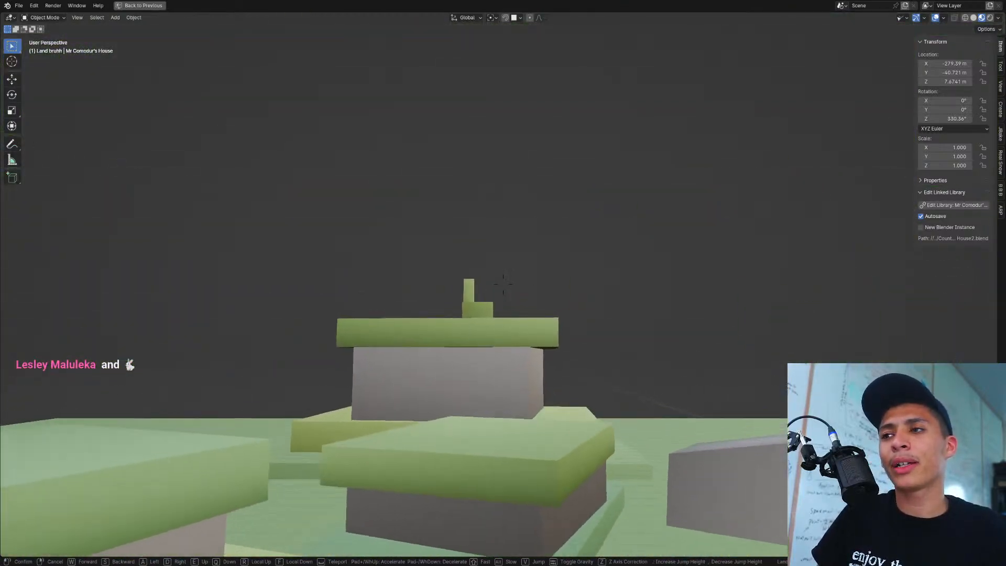
key(w)
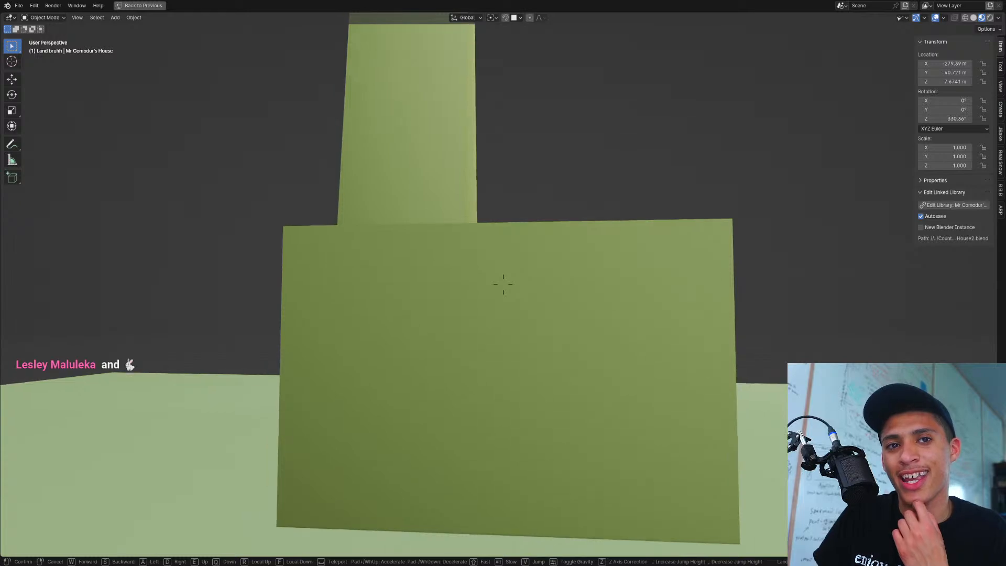
key(s)
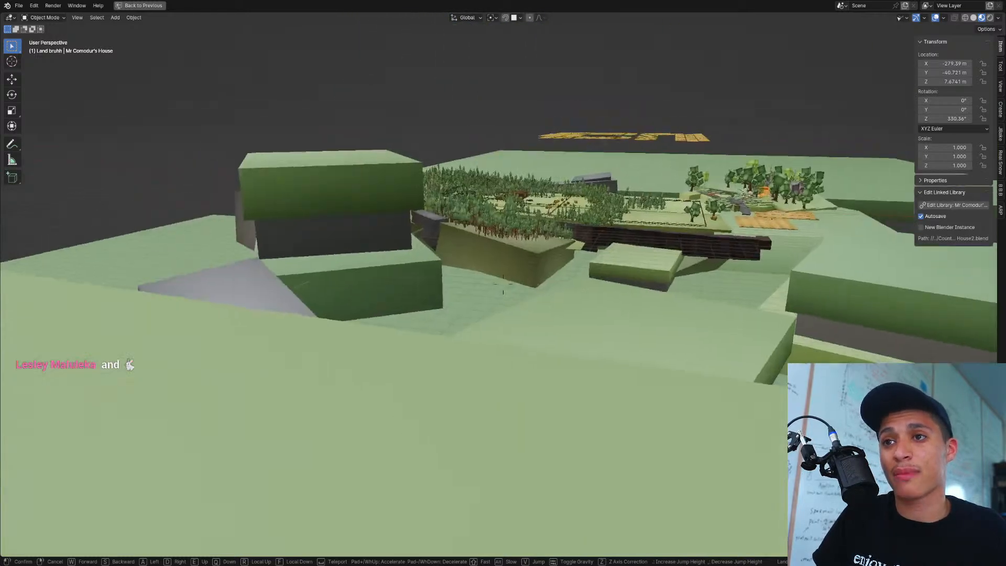
key(e)
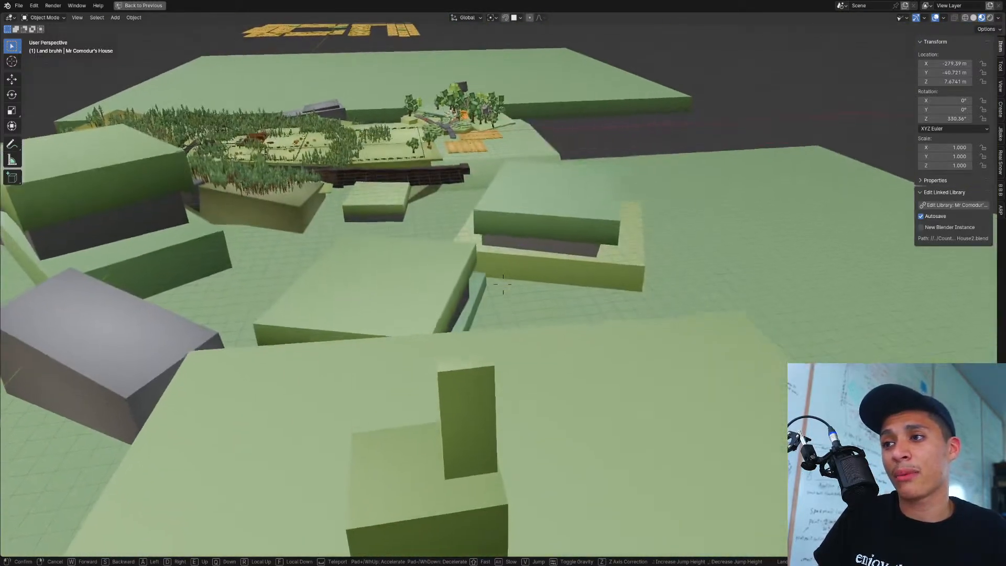
key(q)
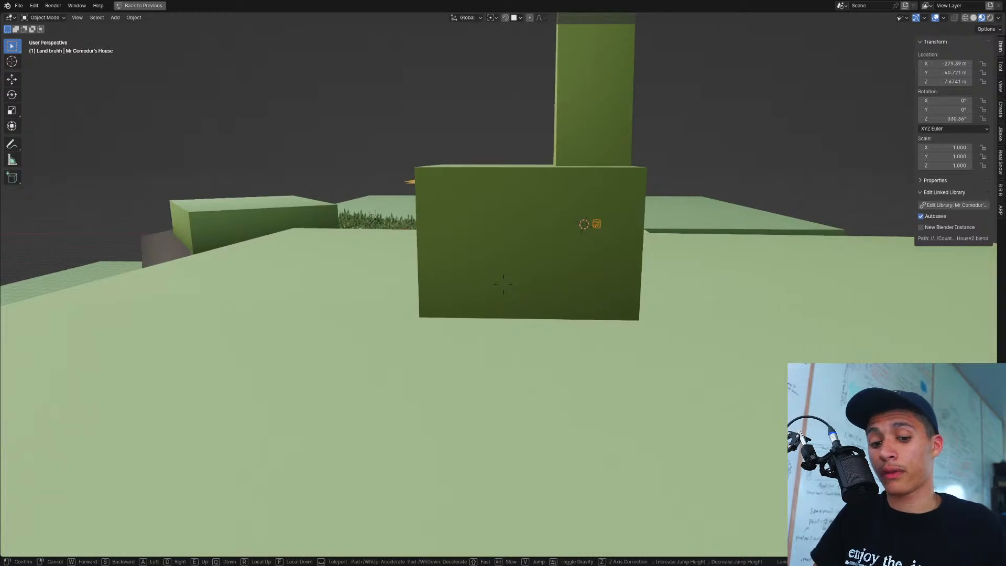
key(e)
key(a)
key(s)
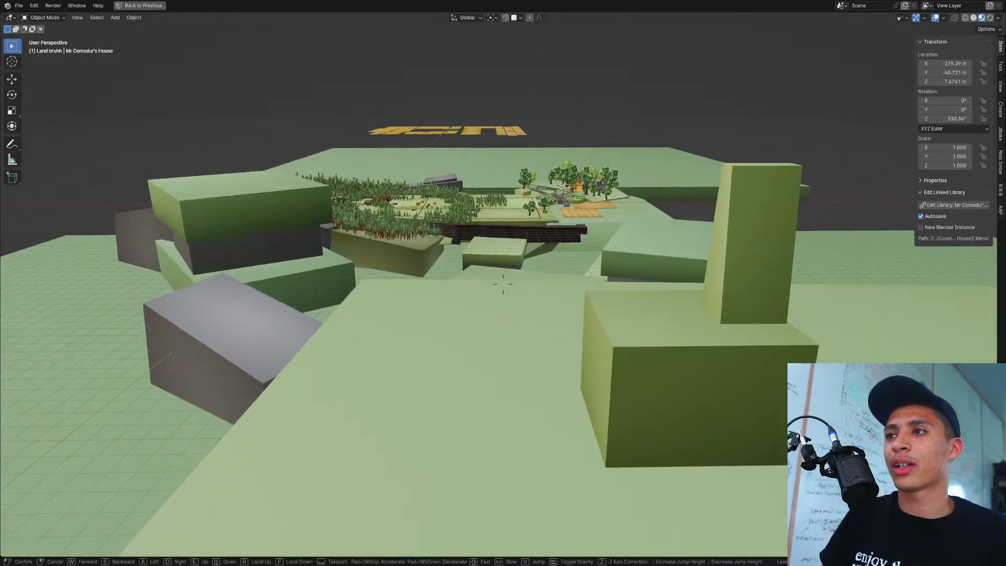
Step: Fly back to ground level in the fenced field facing the farmhouse, end walk navigation, and save the scene
key(w)
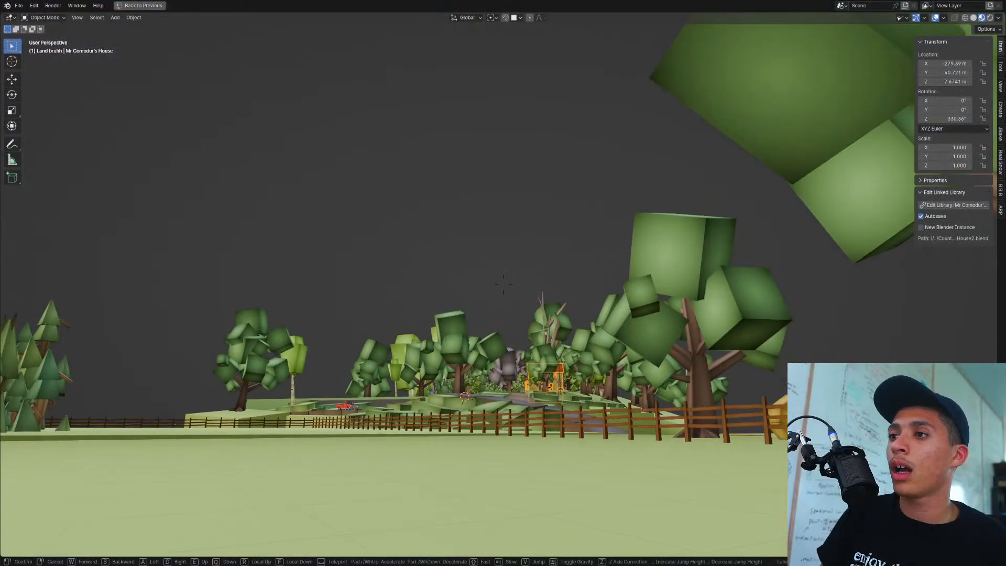
key(Return)
key(ctrl+s)
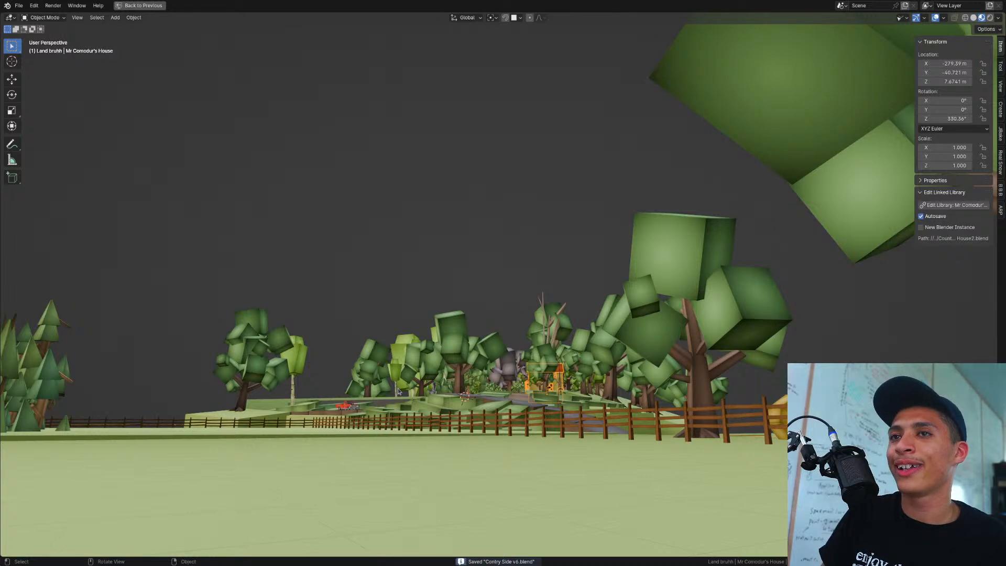
Step: Save the changes to Contry Side v6.blend and open cw_assets.blend
click(19, 5)
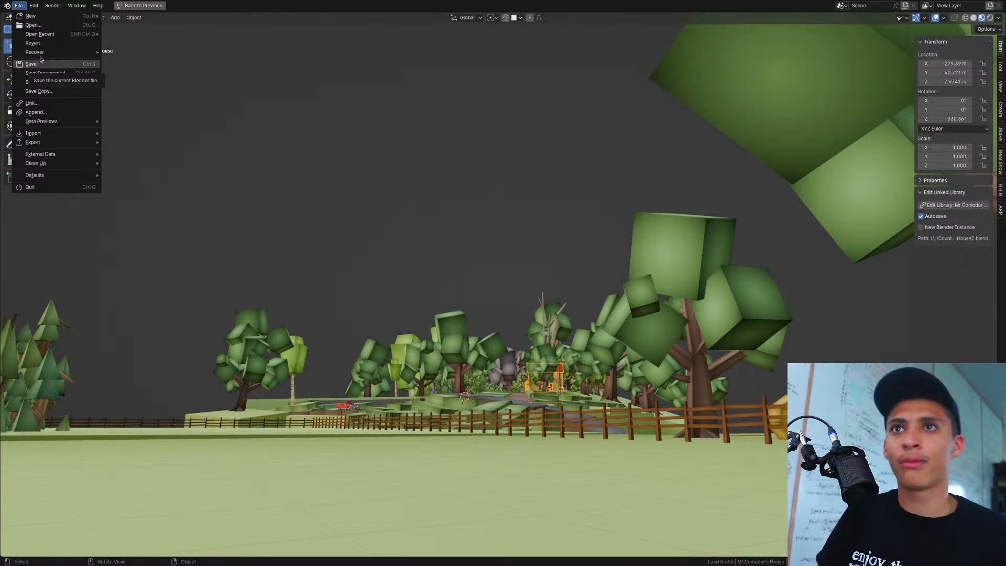
mouse_move(42, 19)
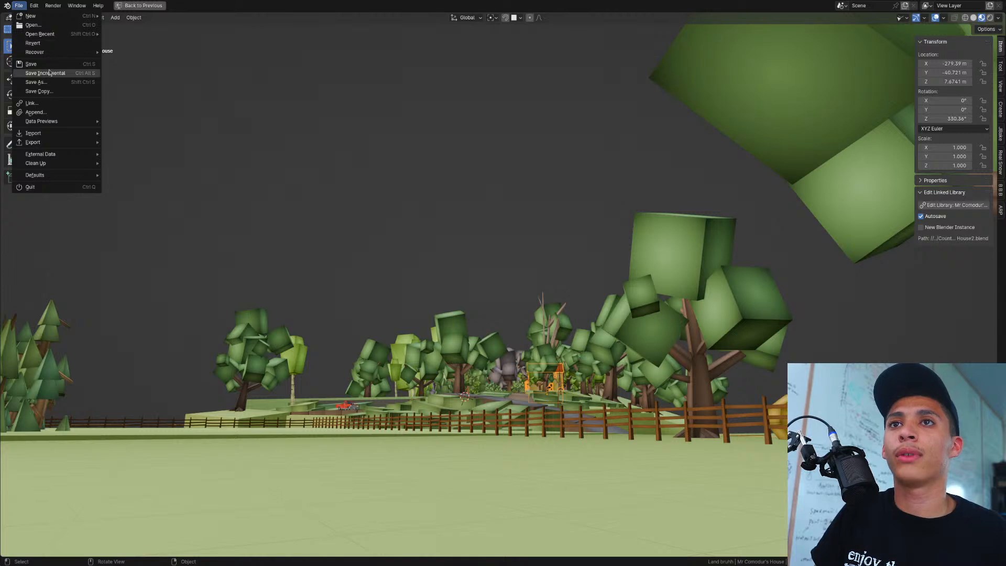
click(328, 182)
key(shift+ctrl+o)
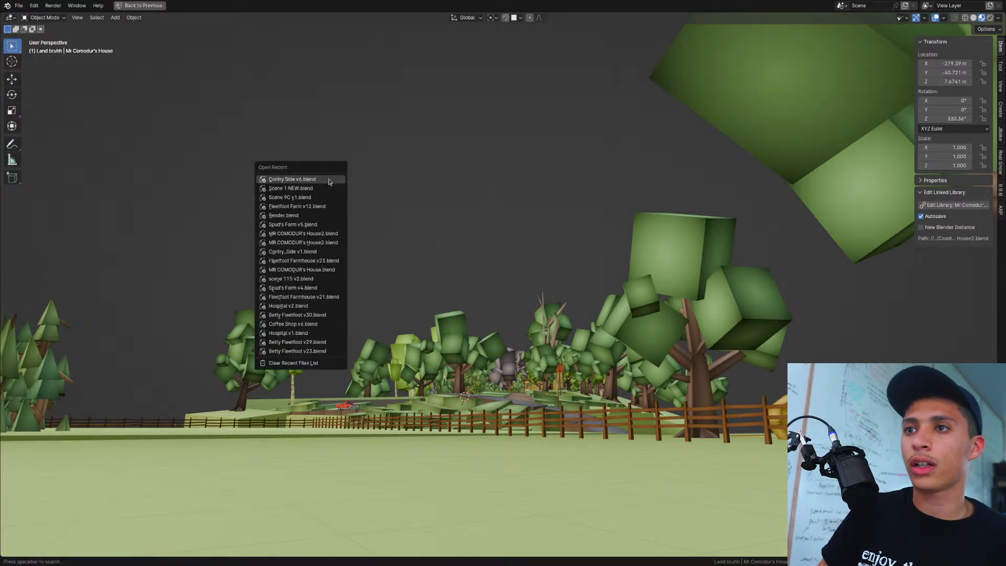
click(328, 182)
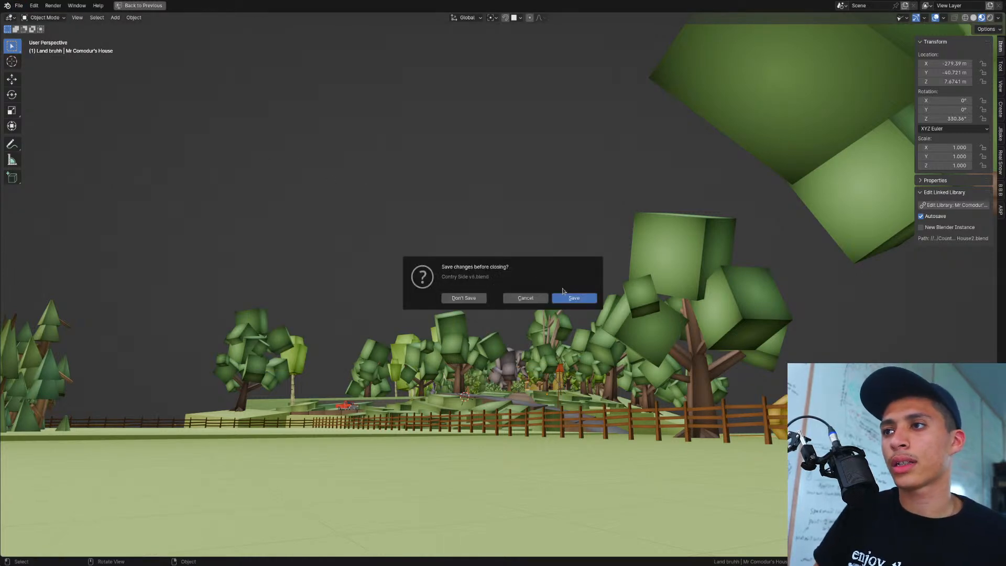
click(573, 298)
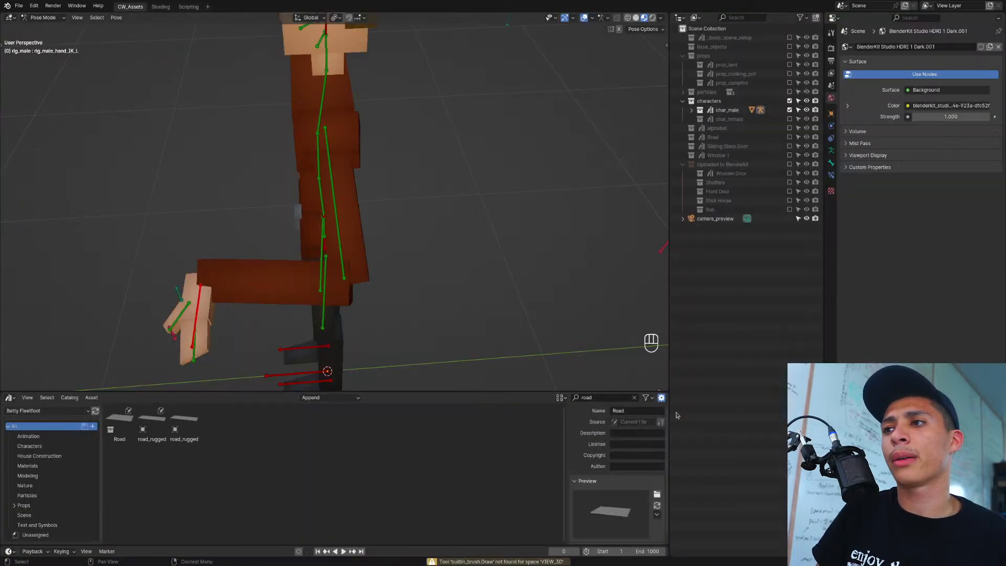
Step: Move the male character's mouth bone about 0.051 m in X and 0.028 m in Z
scroll(419, 287, down, 4)
middle_drag(420, 287, 440, 263)
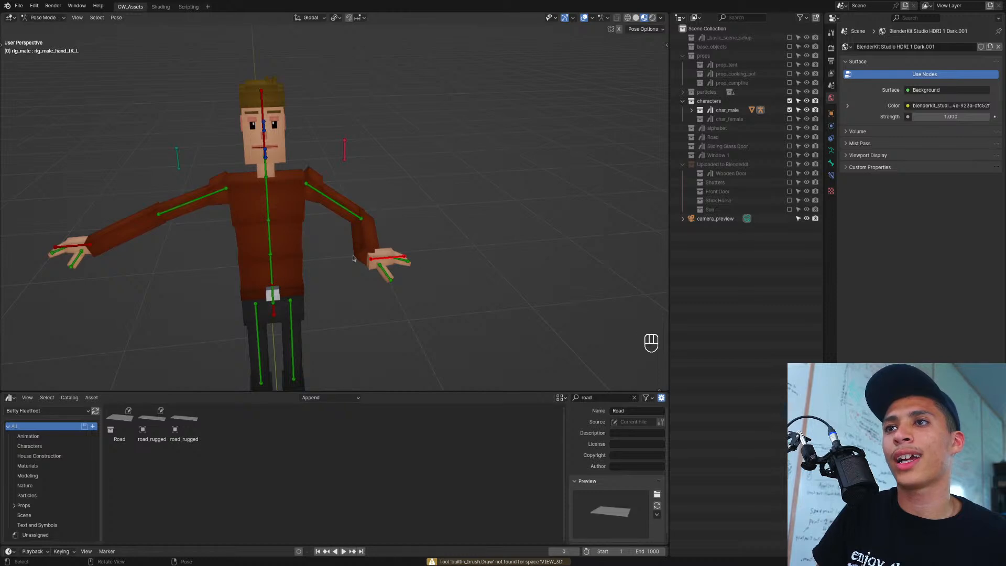
click(265, 154)
key(g)
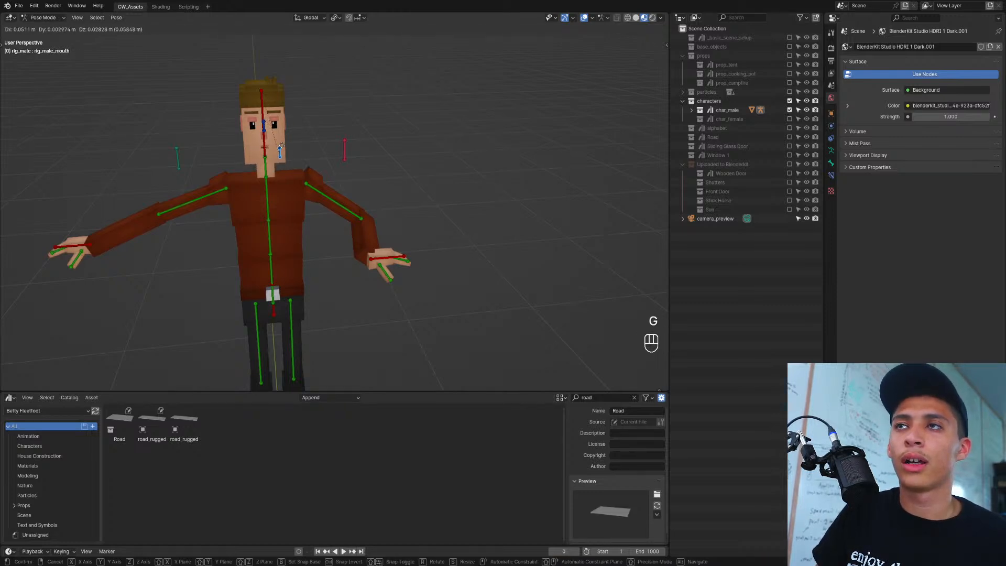
click(280, 146)
Step: Maximize the viewport on the male character's face and move the mouth bone about -0.049 m in X and -0.054 m in Z
scroll(262, 145, up, 4)
shift+middle_drag(204, 143, 340, 236)
key(ctrl+space)
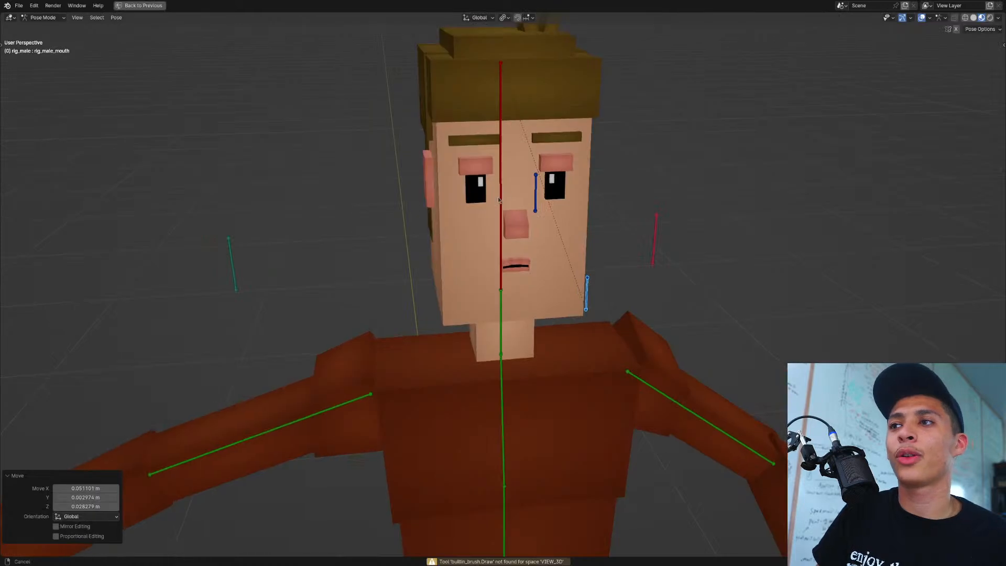
scroll(449, 249, up, 3)
middle_drag(503, 238, 497, 289)
middle_drag(539, 340, 514, 305)
key(g)
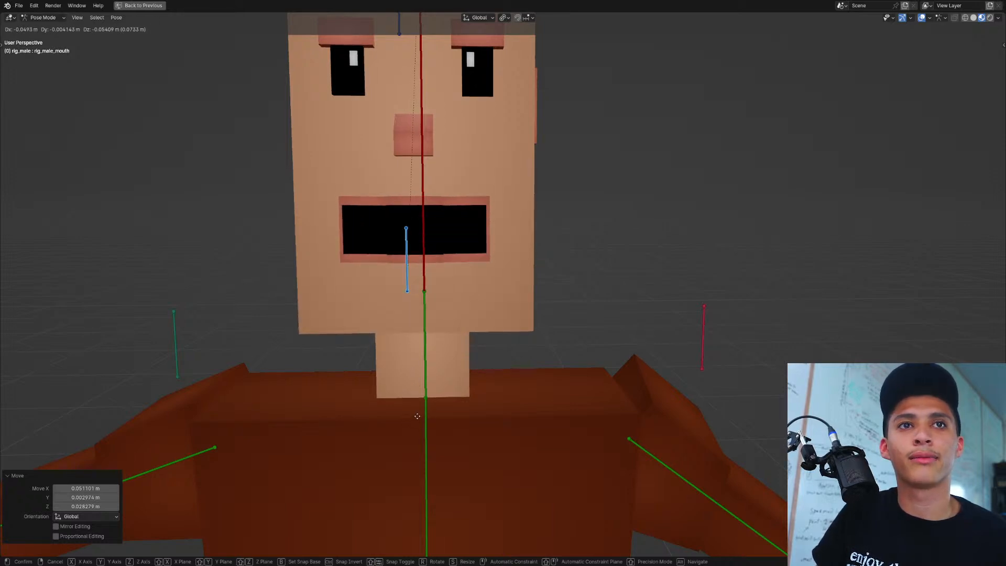
click(417, 416)
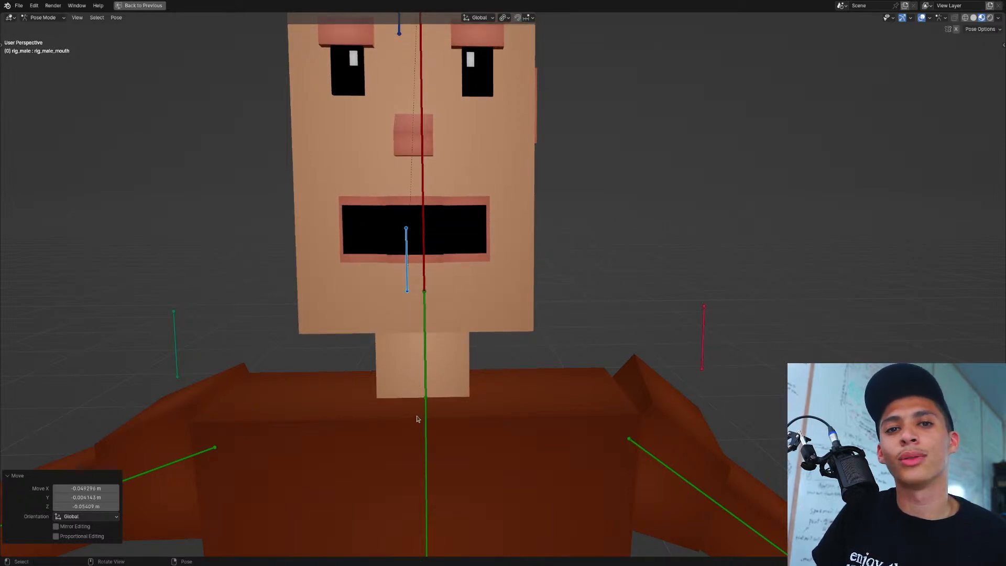
Step: Restore the full workspace layout with the whole character in view and undo the last mouth bone move
scroll(444, 391, down, 11)
middle_drag(440, 387, 439, 388)
scroll(436, 401, down, 1)
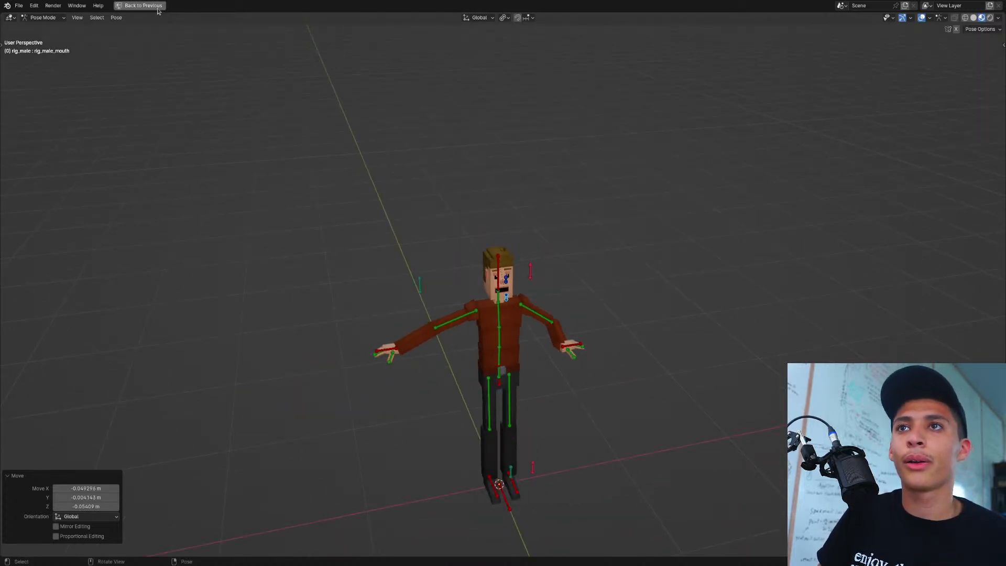
click(140, 6)
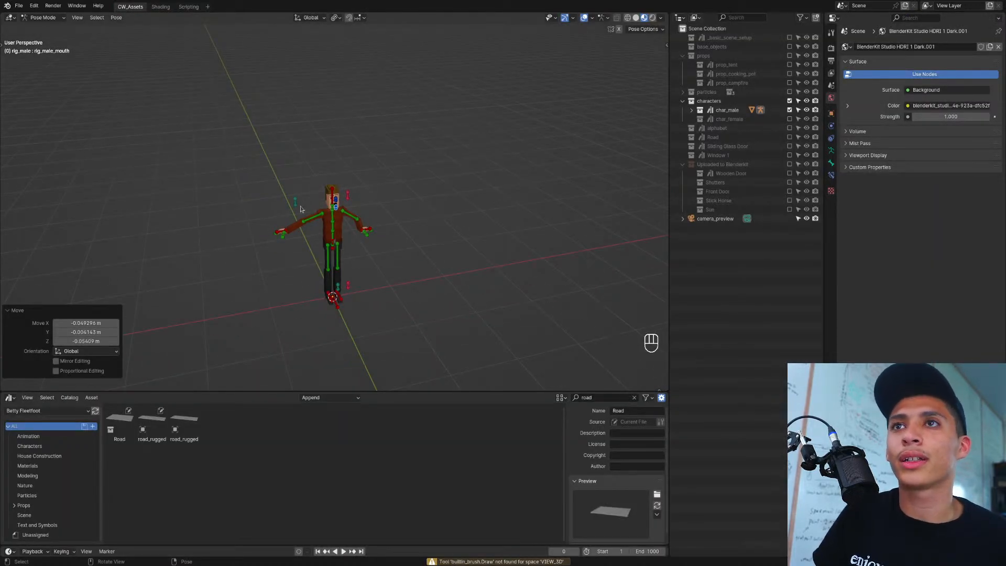
click(159, 7)
click(140, 7)
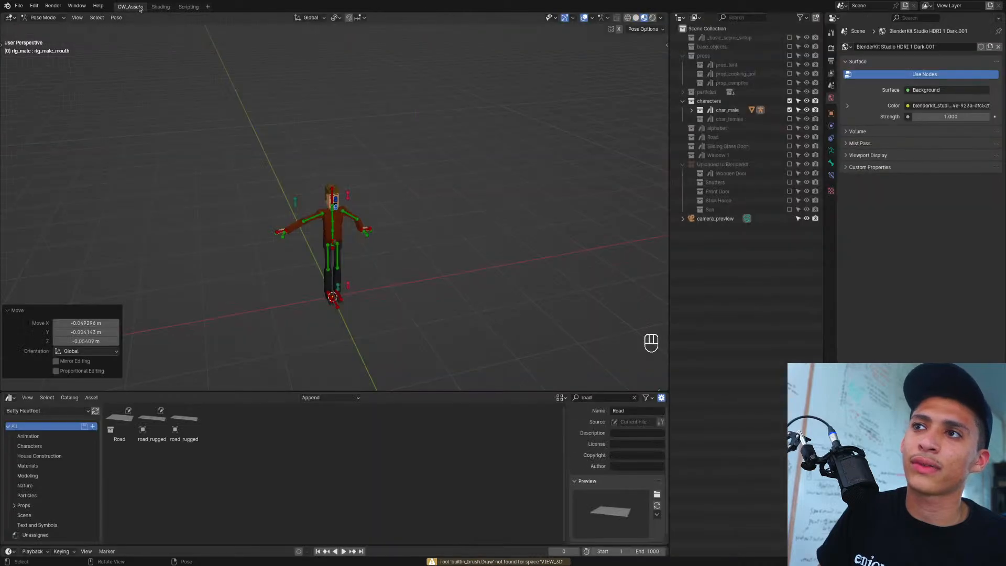
key(ctrl+z)
Step: Open the recent file MR COMODUR's House2.blend, saving the changes to the character assets file
key(shift+ctrl+o)
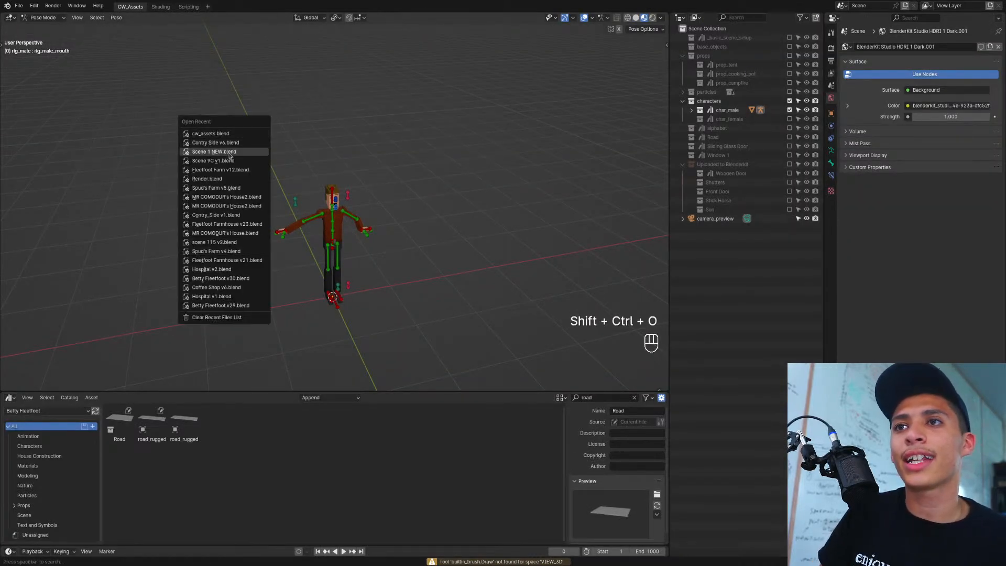
click(225, 206)
click(574, 298)
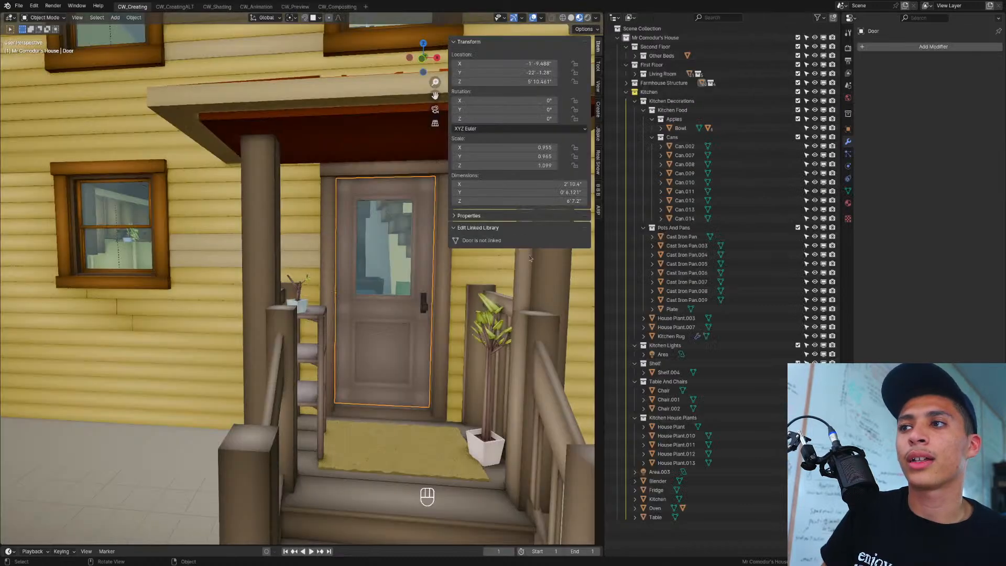
Step: Select the siding of the yellow house and save the house file
scroll(387, 255, down, 10)
key(ctrl+s)
middle_drag(388, 252, 333, 249)
click(333, 250)
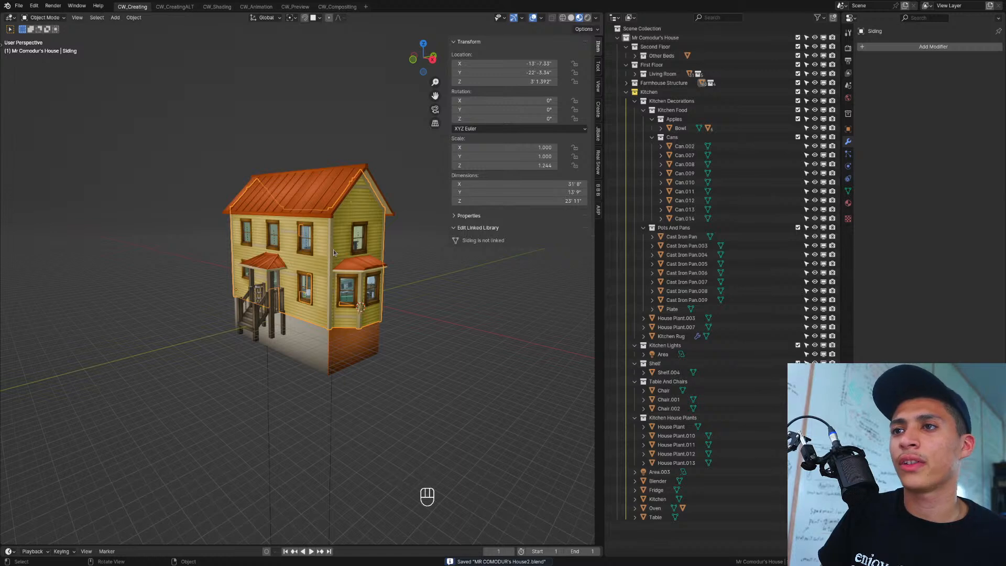
key(ctrl+shift+o)
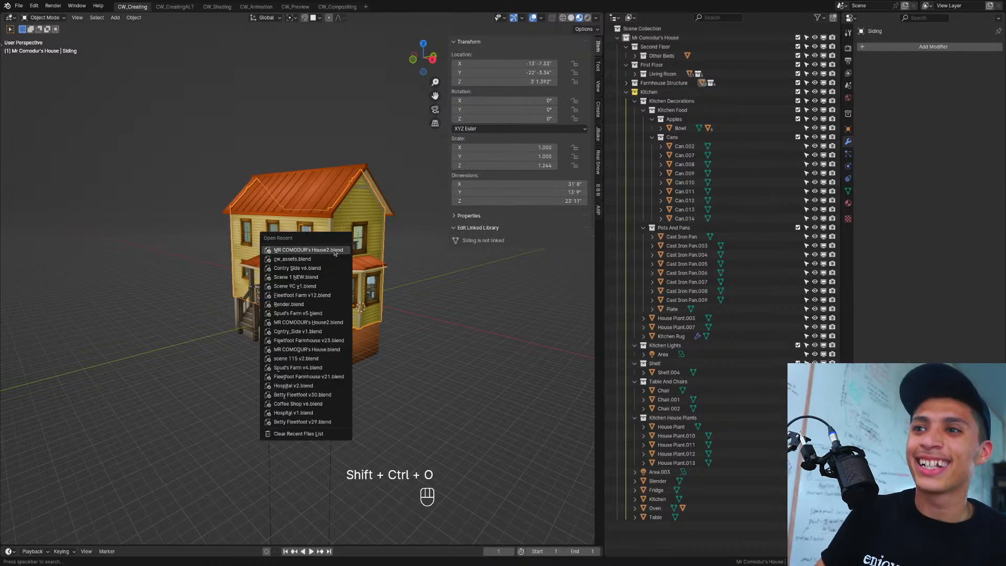
key(Escape)
key(ctrl+shift+s)
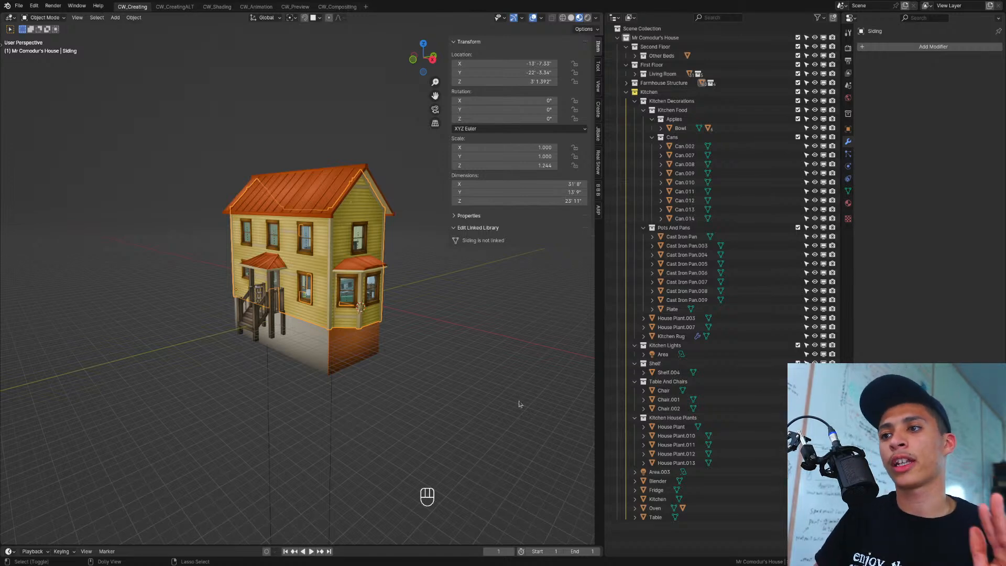
key(ctrl+s)
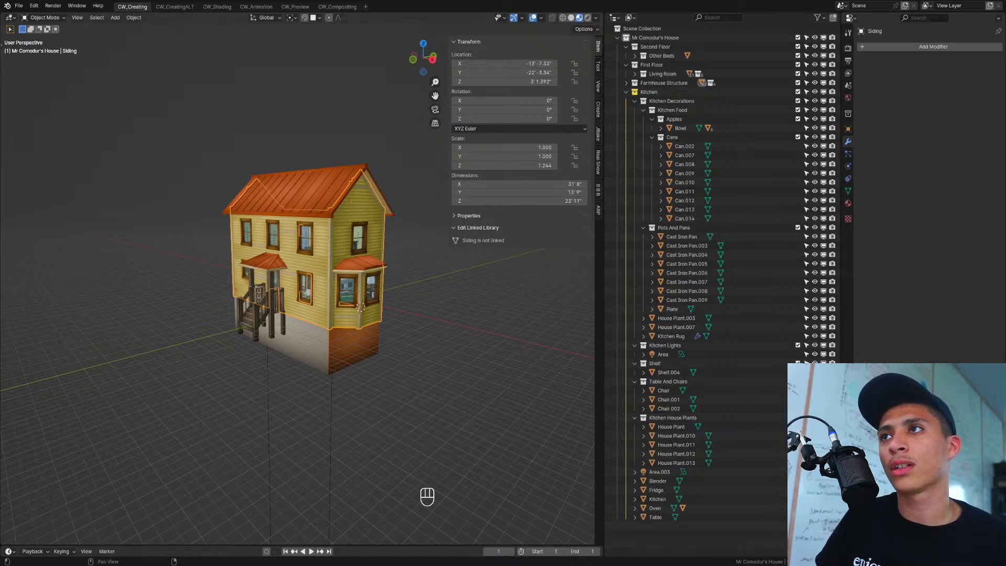
Step: Examine the furnished kitchen and living room inside the house, and its bay window and back side outside
scroll(335, 308, up, 6)
middle_drag(335, 308, 313, 320)
scroll(355, 328, up, 8)
scroll(355, 325, up, 4)
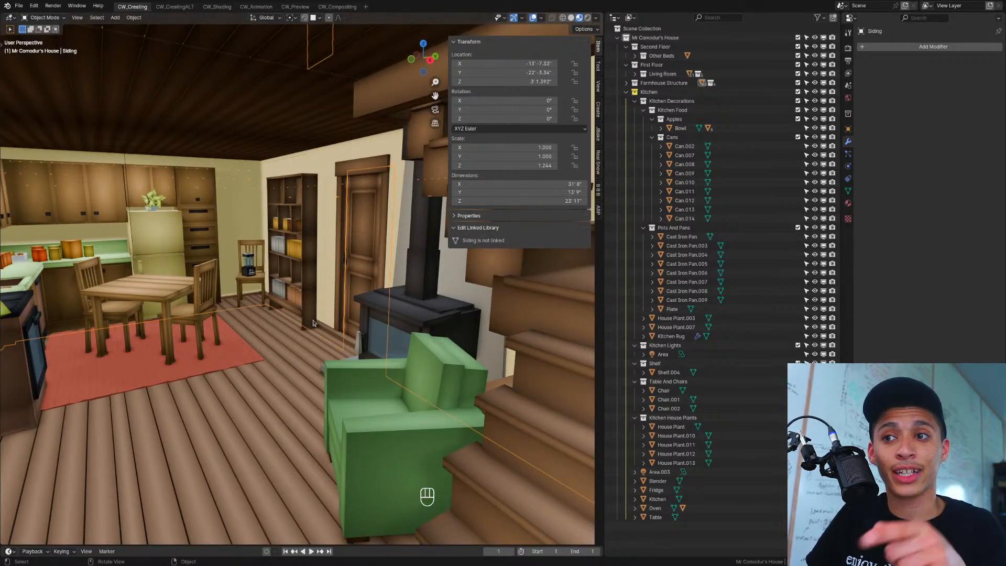
scroll(310, 337, down, 6)
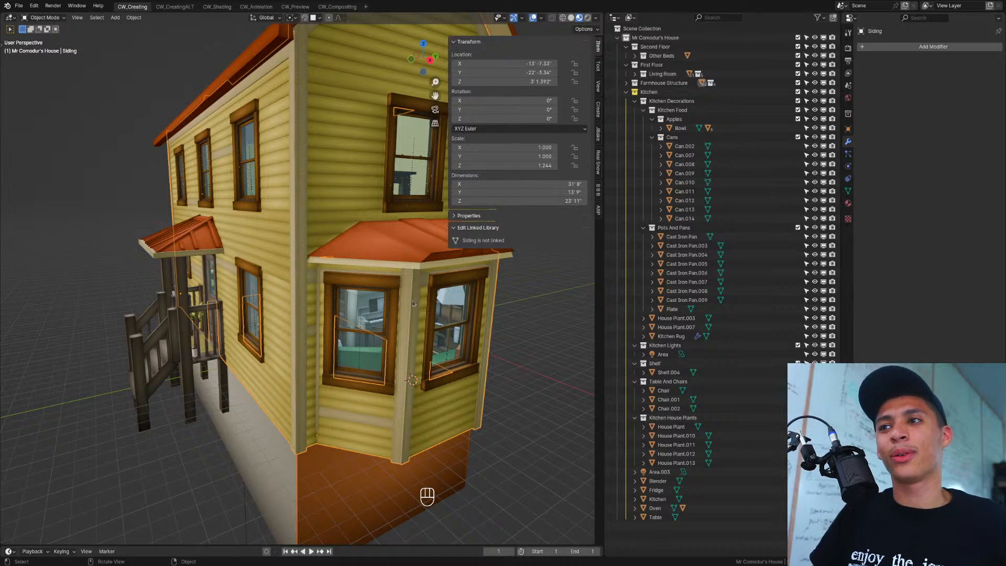
scroll(310, 336, down, 4)
middle_drag(310, 336, 395, 331)
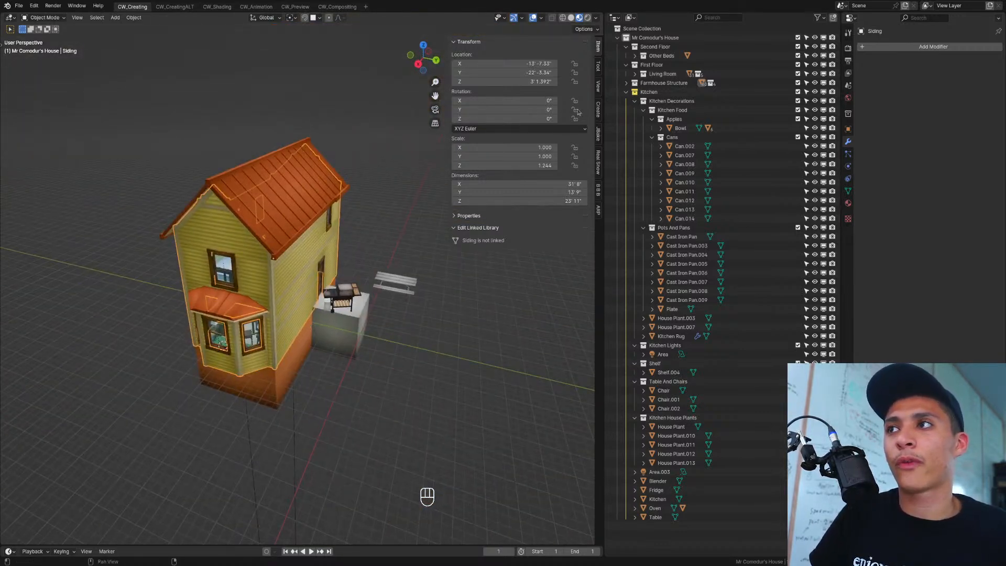
Step: Delete the Kitchen collection together with its whole hierarchy
click(626, 92)
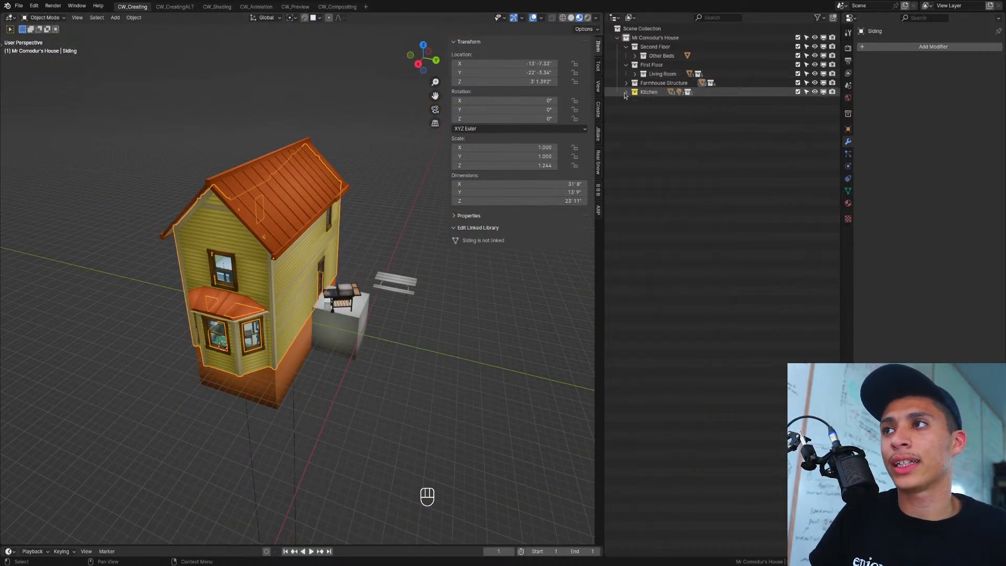
right_click(747, 94)
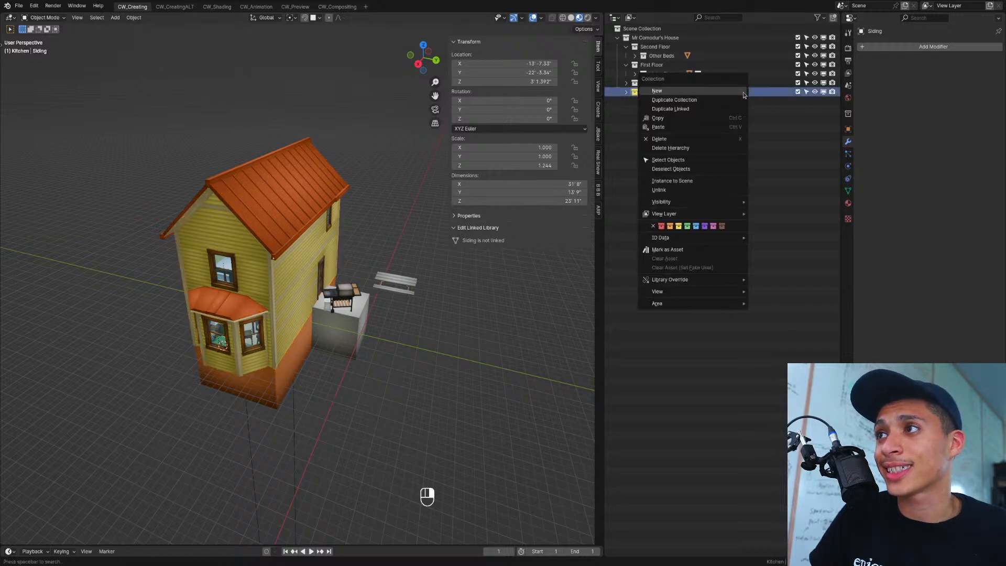
click(660, 147)
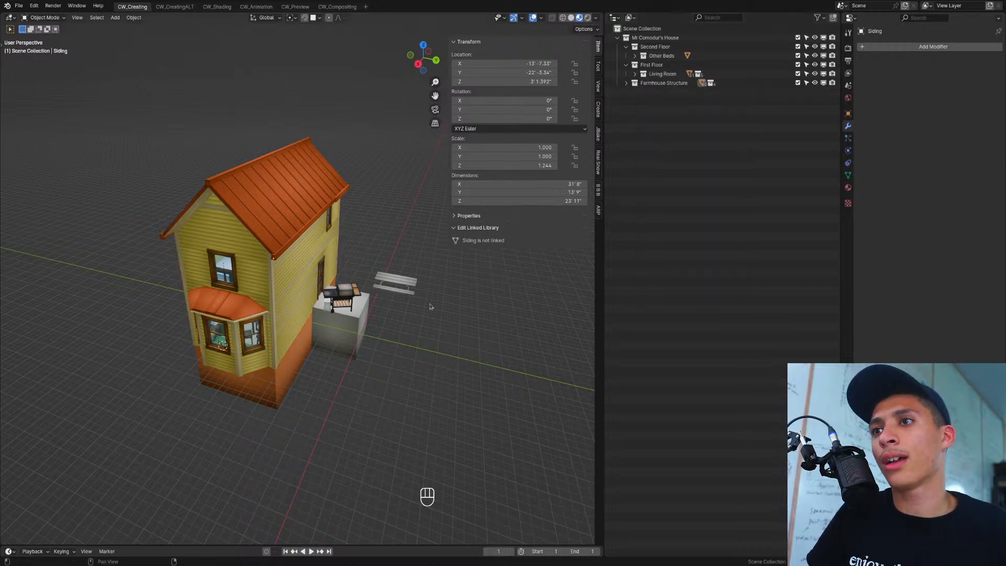
Step: Examine the ground floor without its kitchen objects and the bay window and front porch from outside
scroll(281, 379, up, 3)
scroll(280, 379, up, 8)
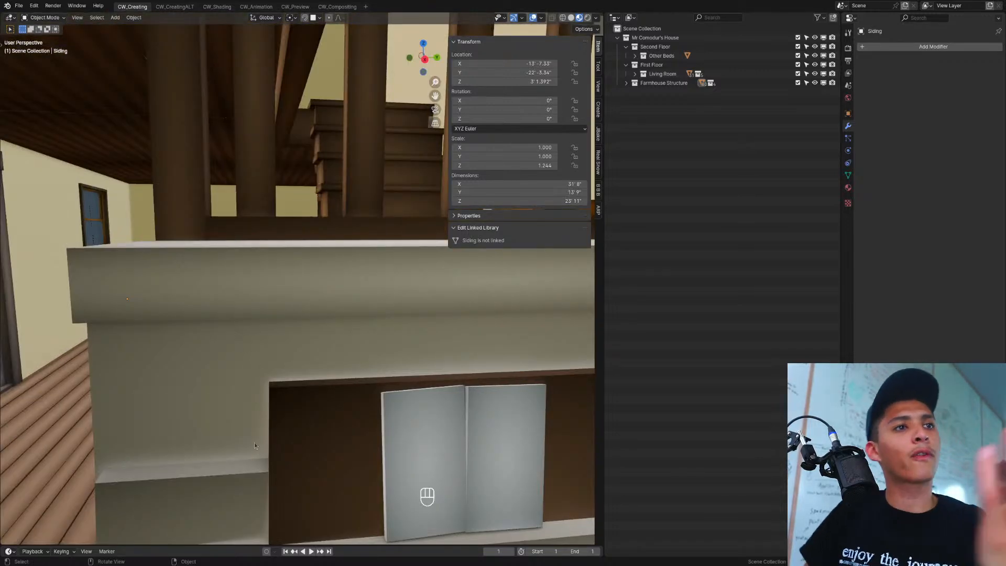
scroll(209, 367, down, 12)
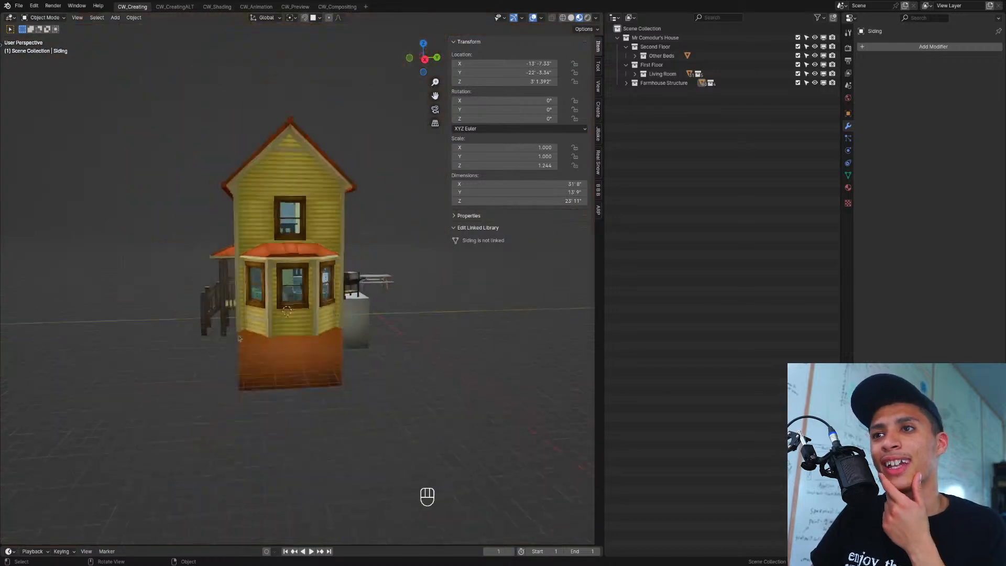
middle_drag(207, 331, 296, 319)
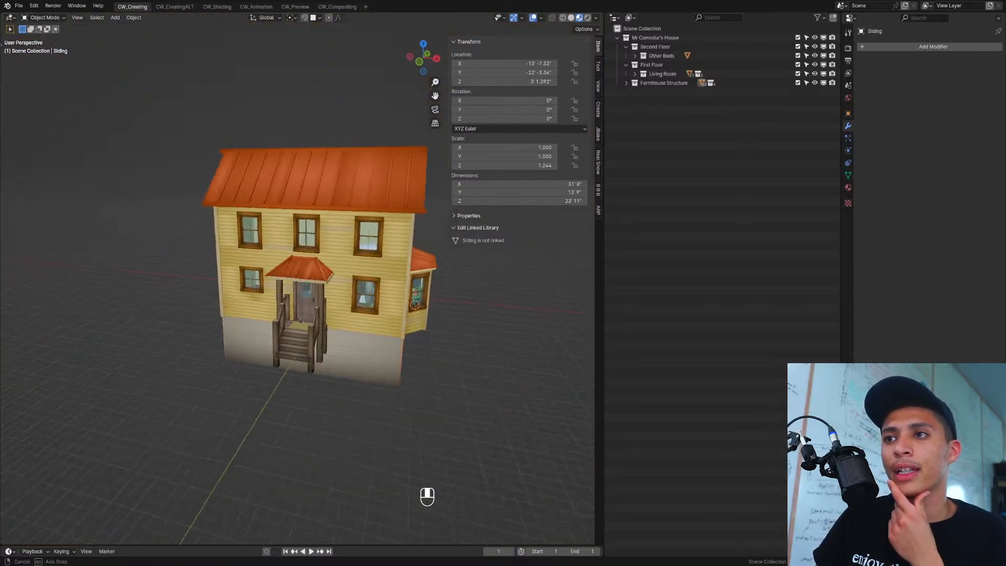
scroll(298, 317, up, 8)
middle_drag(425, 322, 281, 321)
scroll(372, 310, down, 6)
Step: Select the trim of the middle bay window and inspect the ground floor around the staircase and green armchair
click(390, 312)
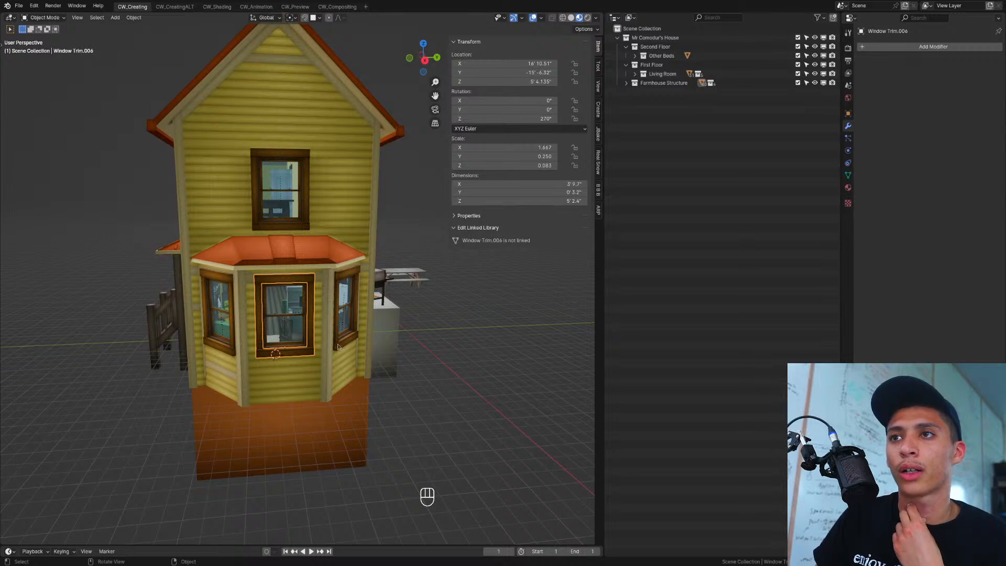
middle_drag(338, 347, 314, 357)
scroll(366, 368, up, 8)
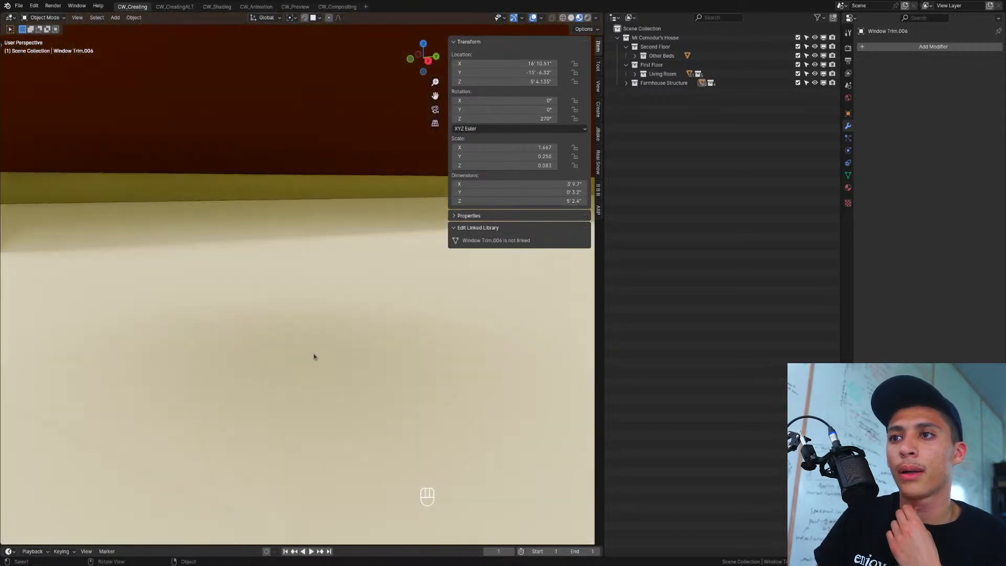
scroll(313, 355, up, 2)
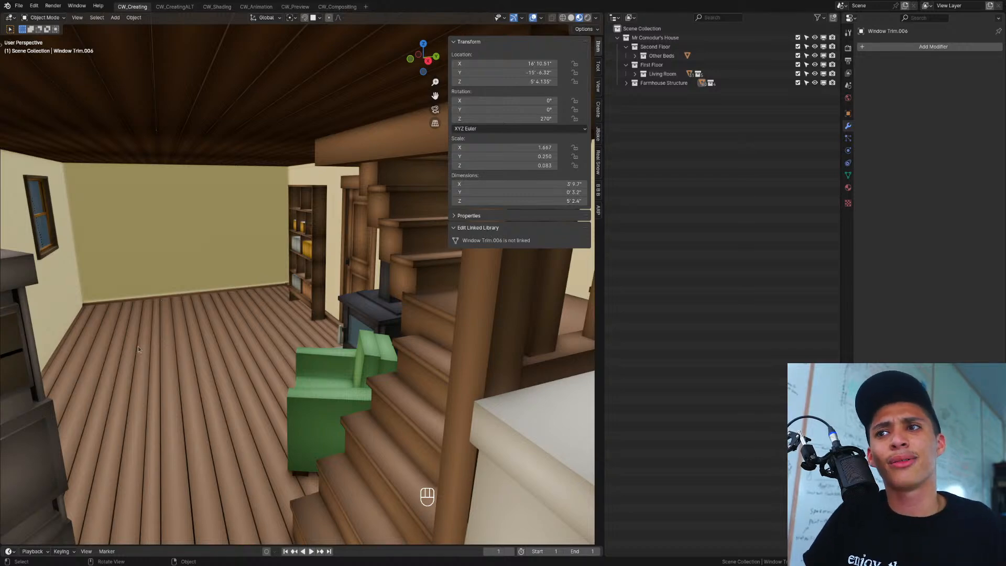
scroll(236, 297, down, 3)
scroll(267, 303, down, 6)
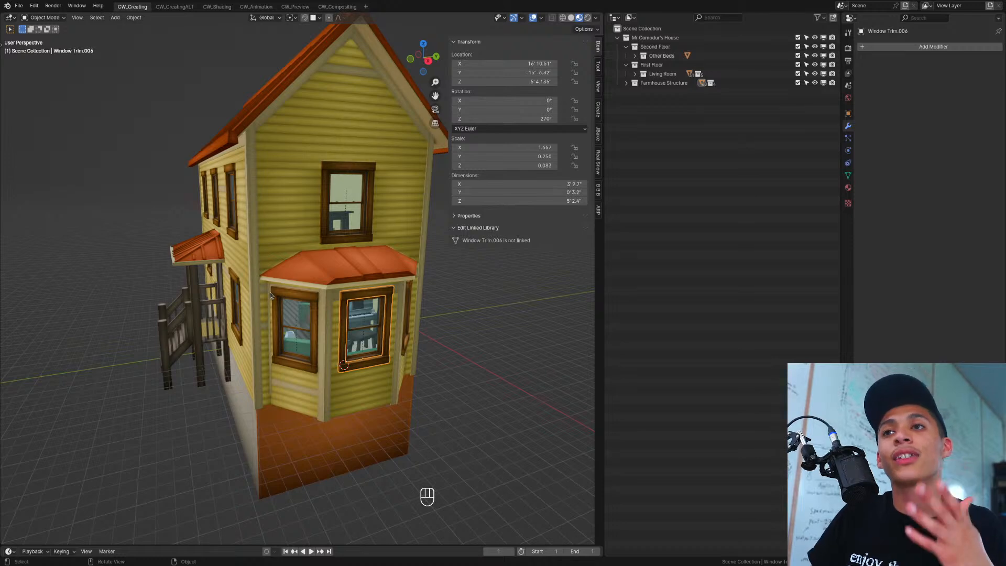
middle_drag(271, 295, 372, 314)
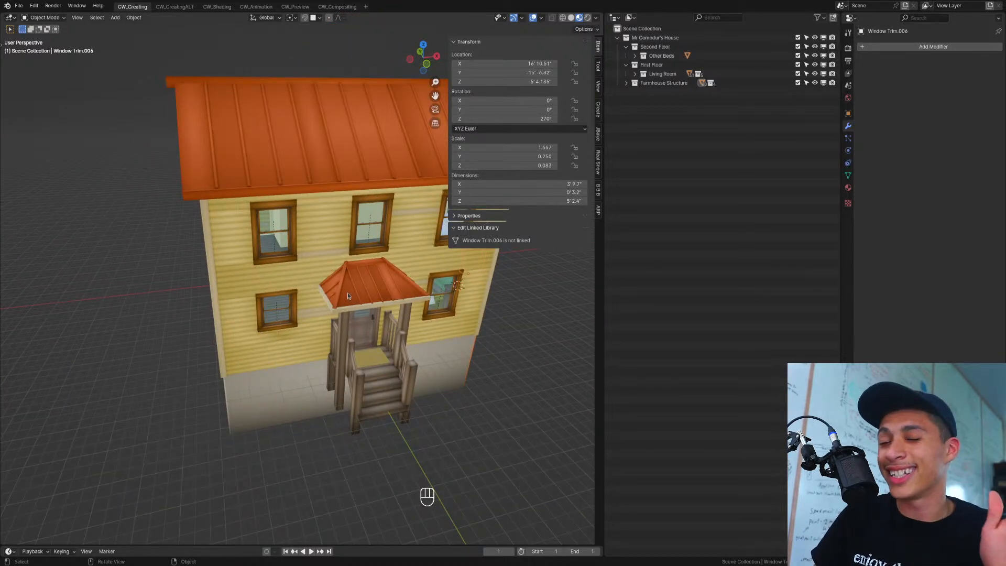
Step: Delete the barbecue grill standing on the block behind the house
middle_drag(350, 297, 545, 328)
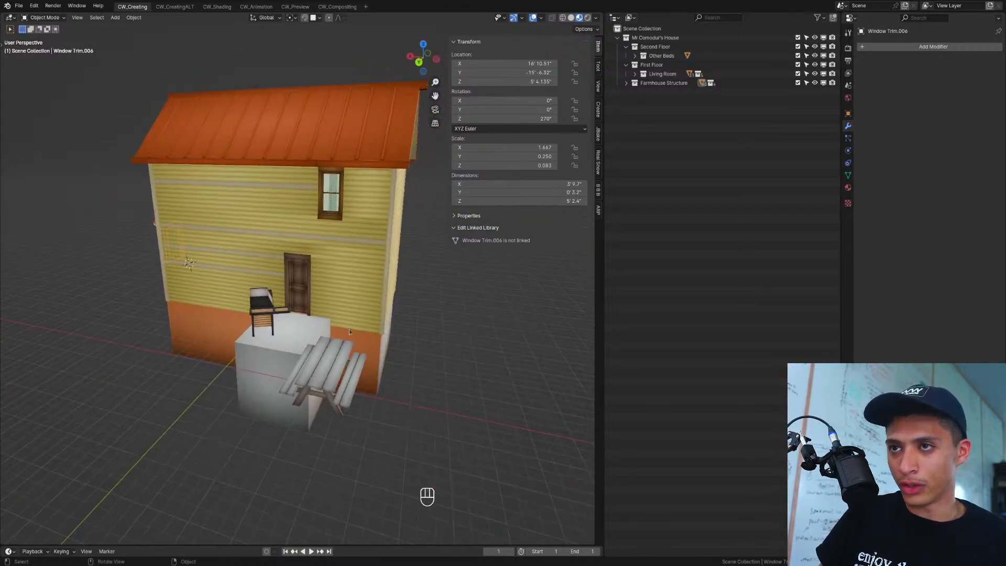
click(272, 293)
click(255, 305)
key(Delete)
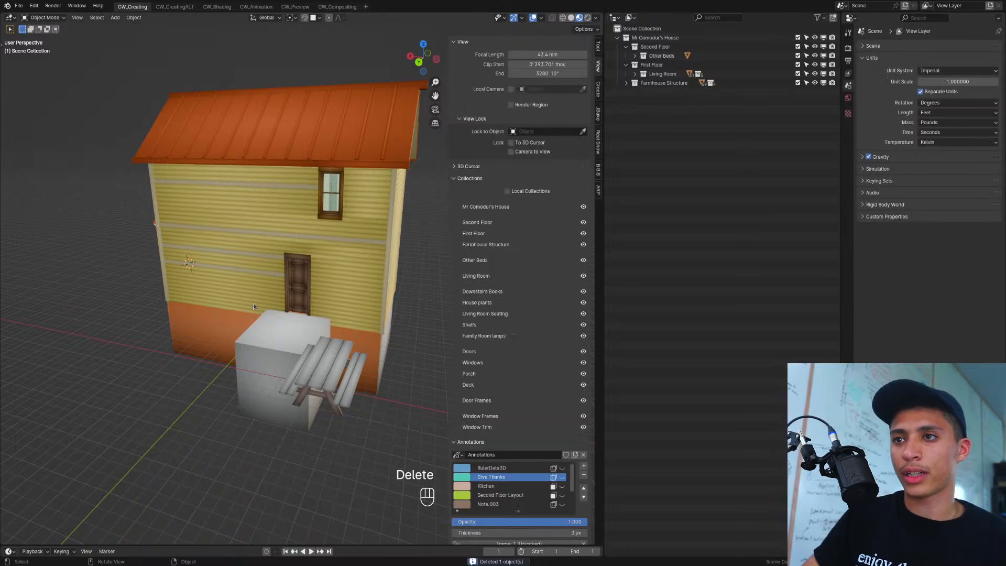
Step: Delete the picnic table beside the block behind the house and save the file
click(327, 367)
key(Delete)
scroll(323, 326, up, 10)
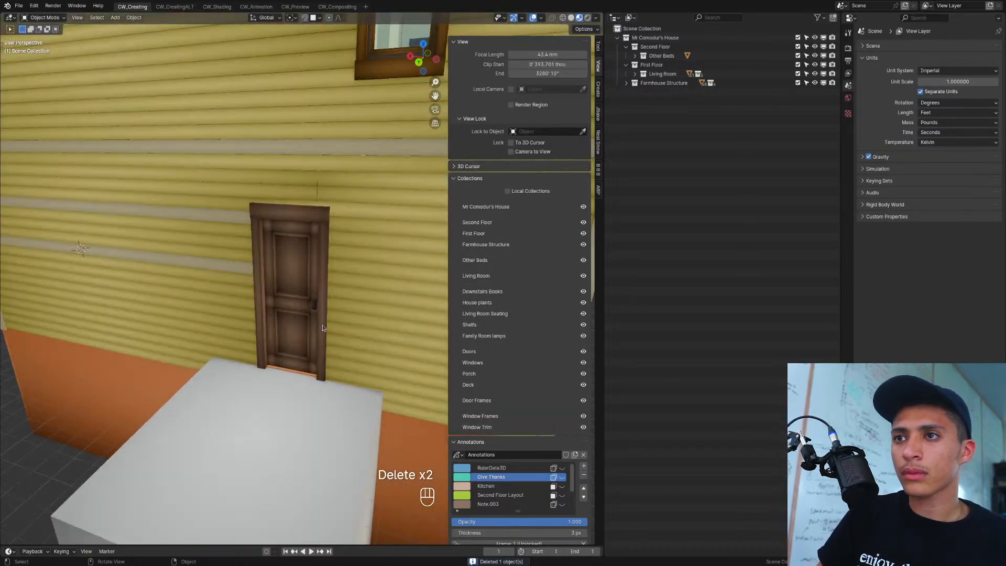
middle_drag(302, 322, 184, 332)
key(ctrl+s)
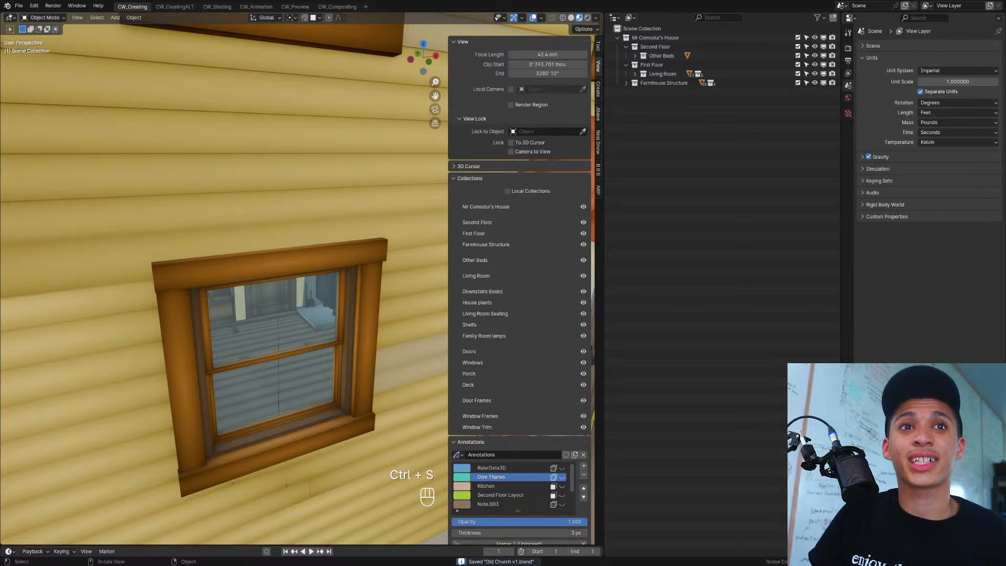
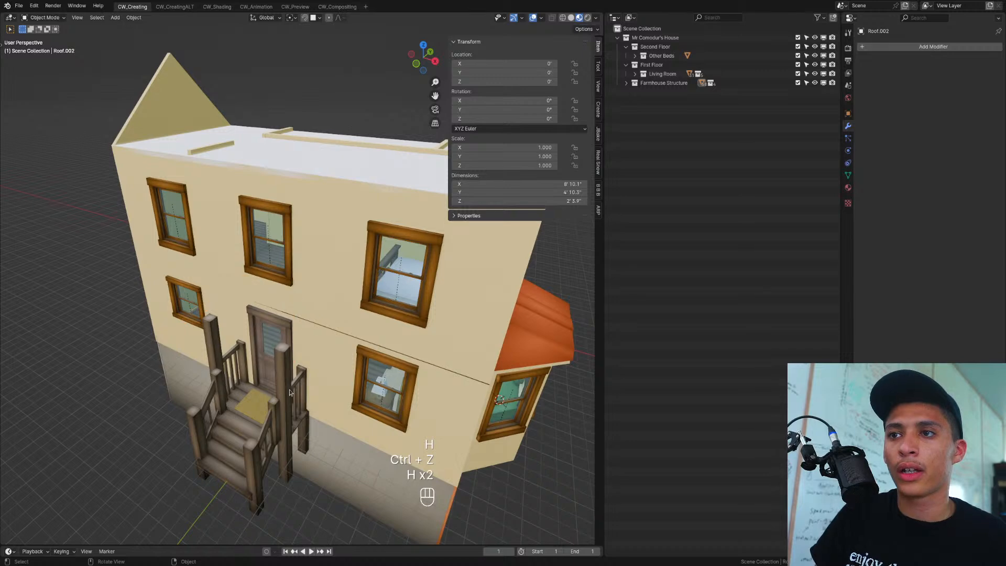
Step: Examine the roofless house from the front and the bay-window side, including the wooden deck at the front door
click(286, 394)
scroll(246, 379, down, 3)
middle_drag(244, 378, 224, 365)
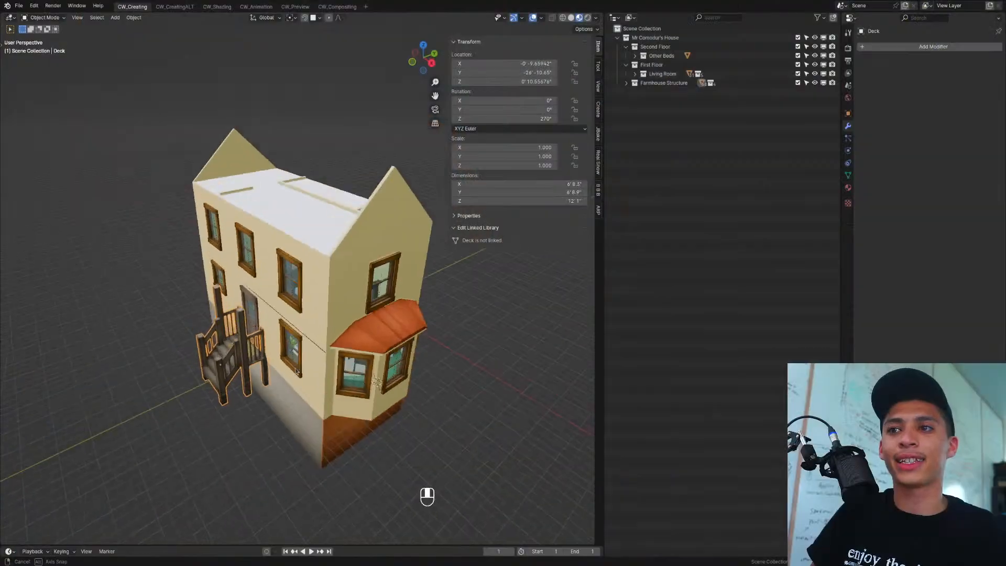
middle_drag(287, 273, 294, 367)
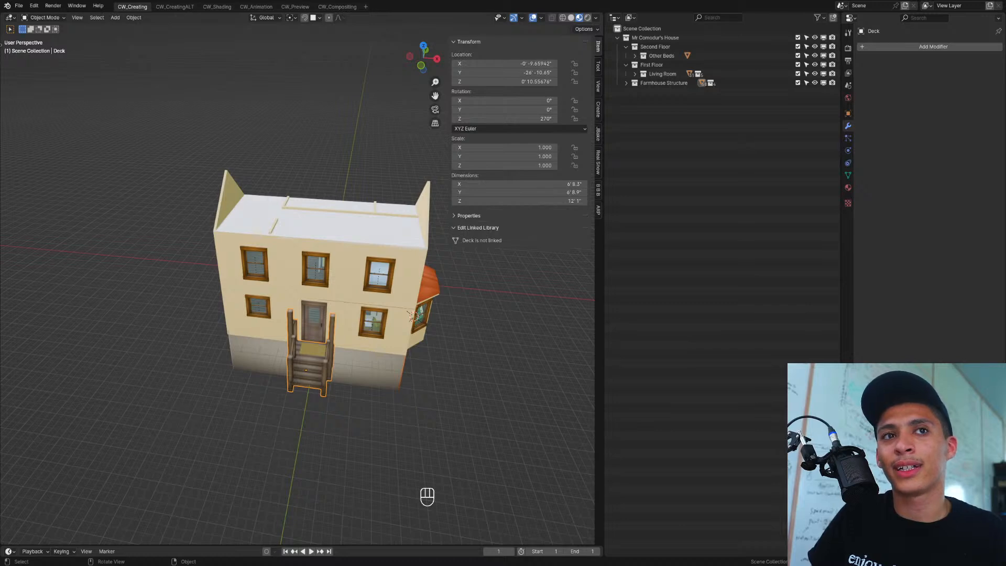
middle_drag(357, 380, 296, 328)
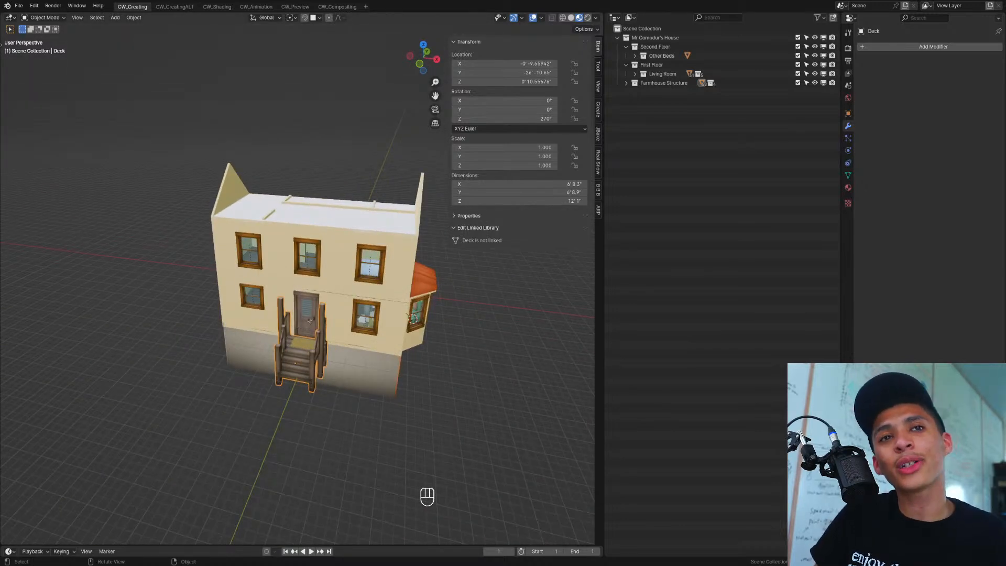
scroll(310, 320, up, 5)
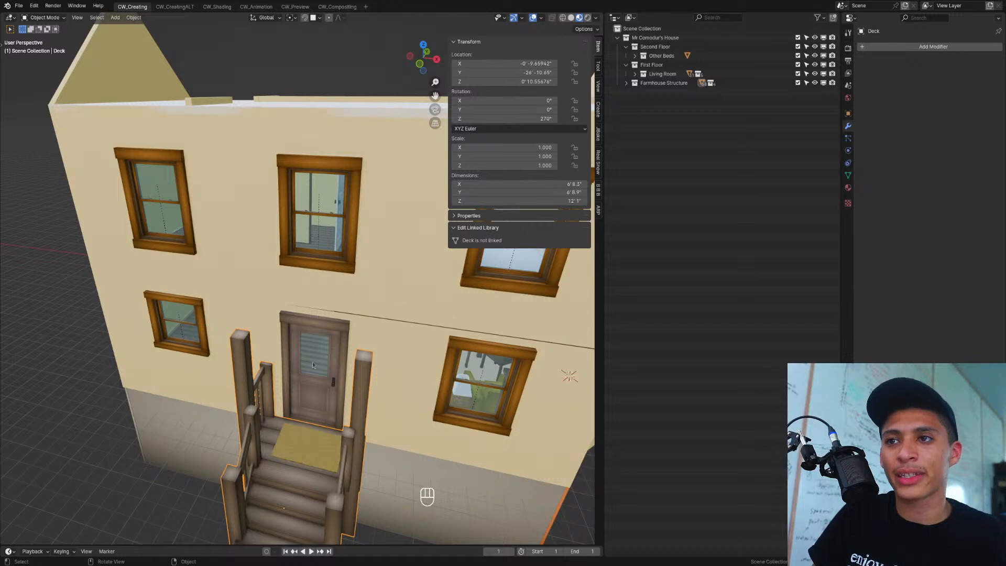
scroll(254, 358, down, 4)
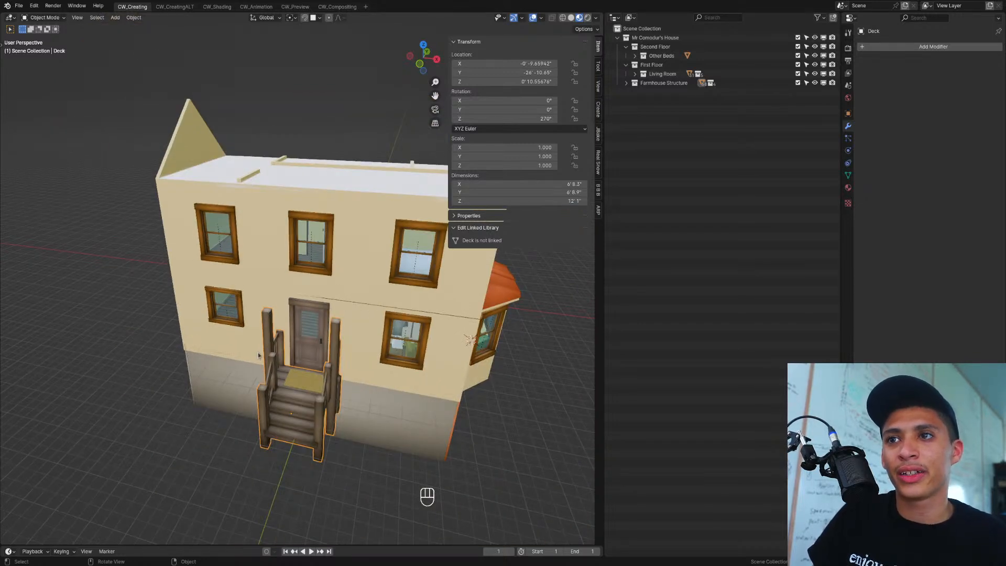
scroll(271, 342, down, 3)
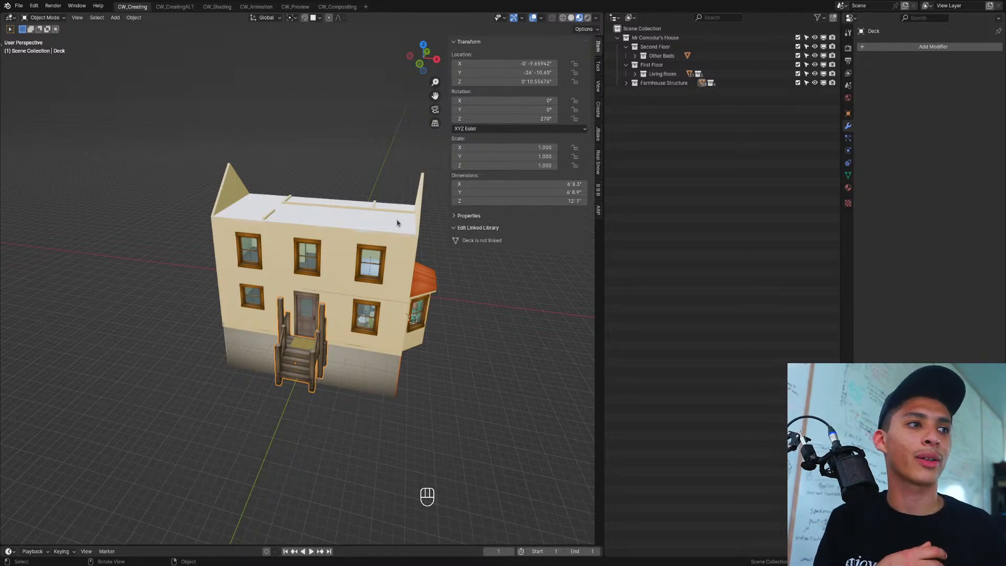
middle_drag(331, 274, 372, 269)
click(329, 265)
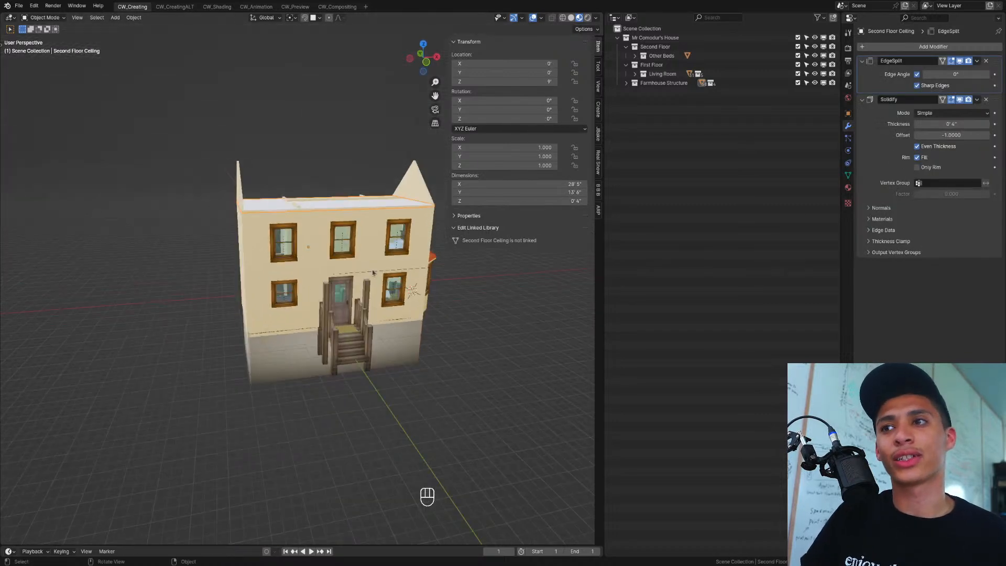
Step: Lighten the deck's Front Porch Wood base color to a warm off-white with full value and save the file
click(338, 300)
scroll(293, 309, up, 5)
key(ctrl+s)
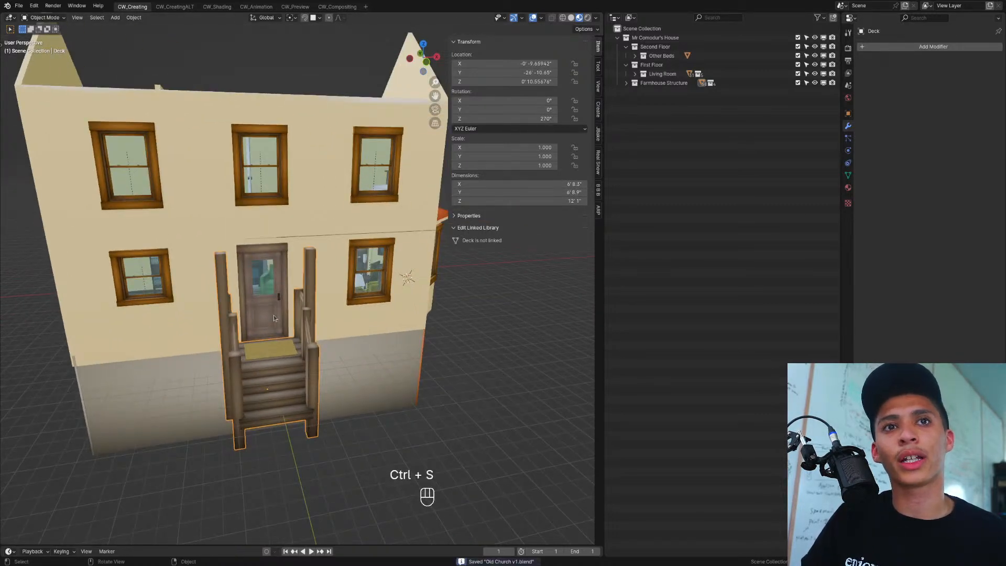
click(848, 187)
click(949, 236)
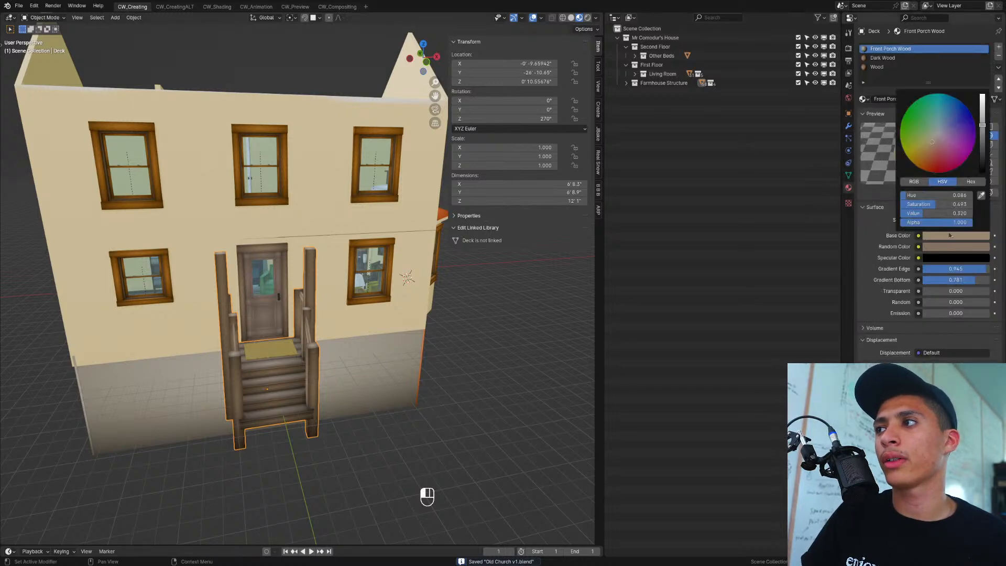
drag(982, 124, 982, 102)
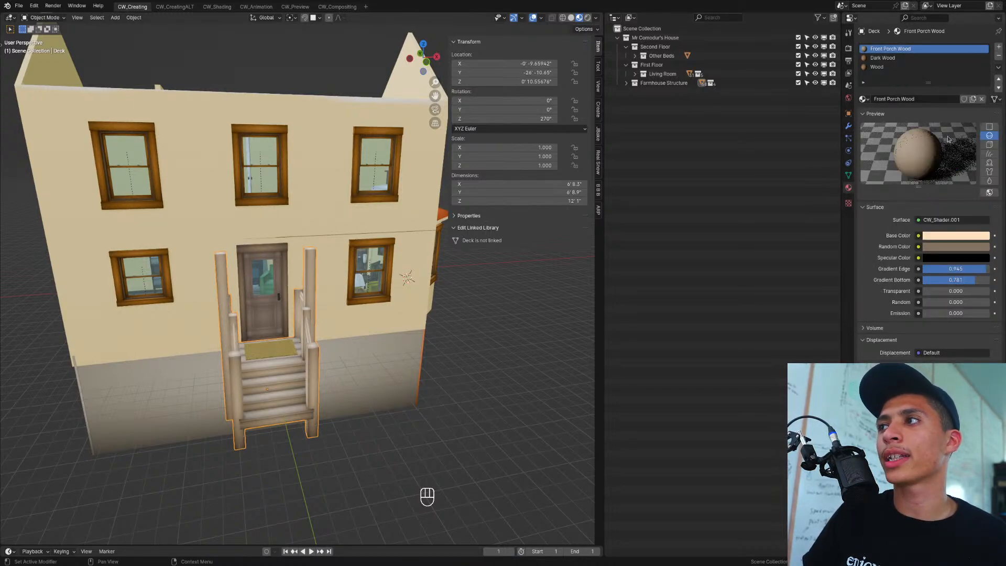
click(946, 240)
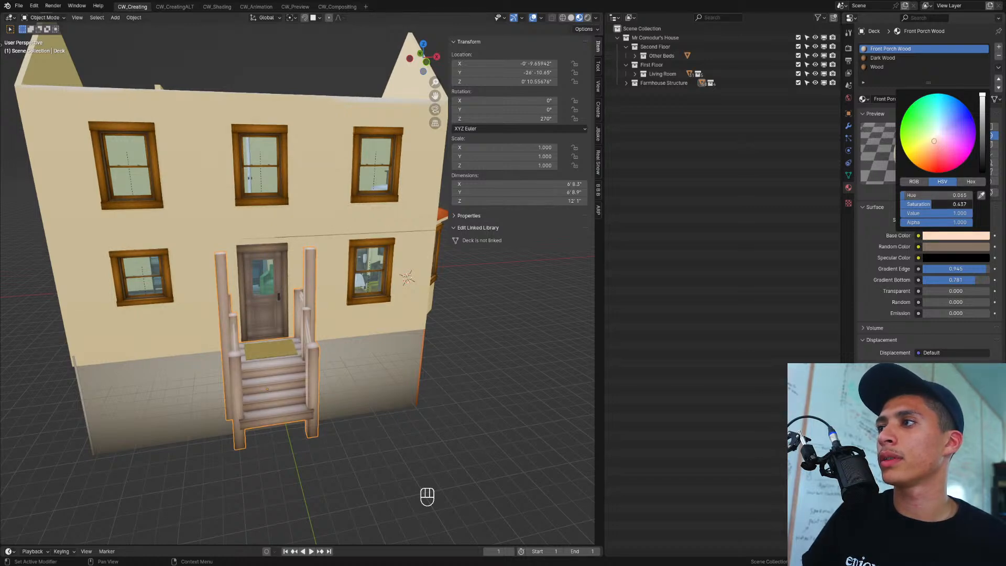
scroll(262, 345, up, 5)
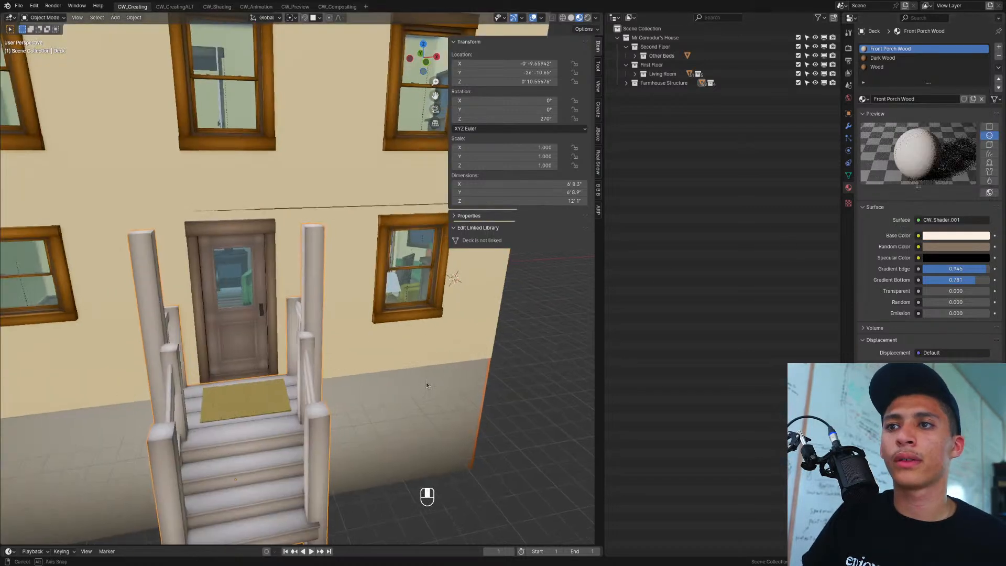
key(ctrl+s)
Step: Delete the doormat at the front door and shift the deck about 3.4 inches along X
click(241, 375)
key(Delete)
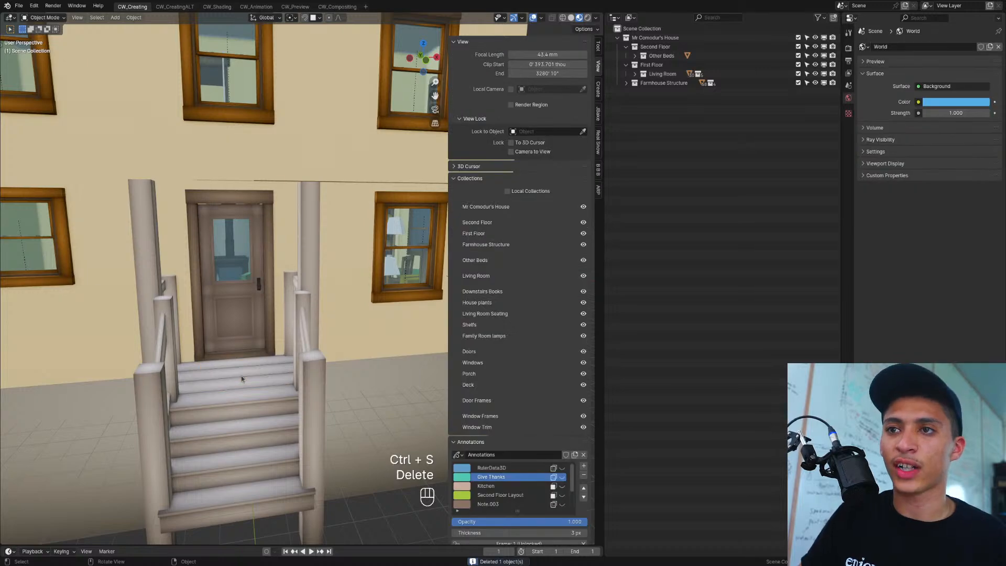
click(260, 377)
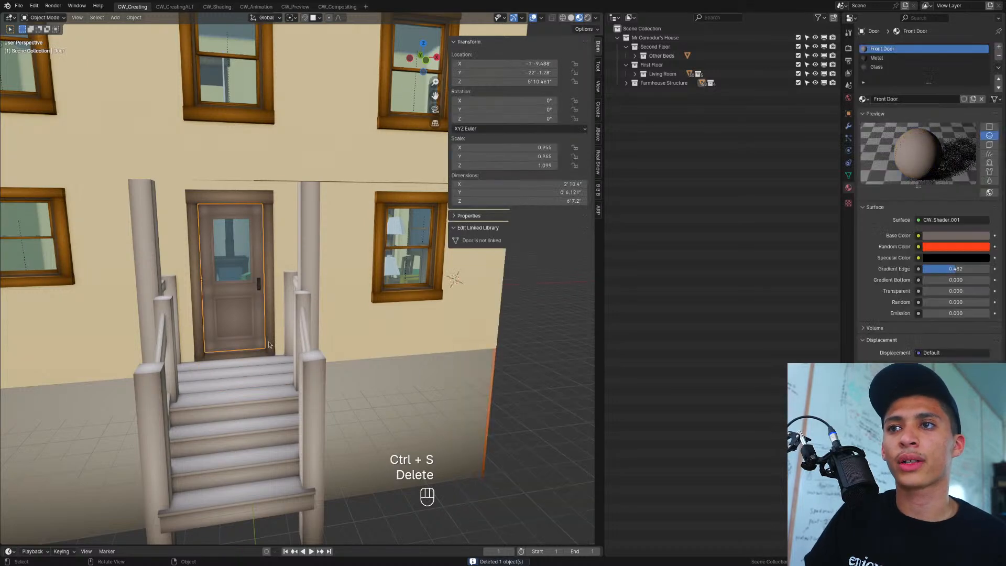
key(g)
click(264, 377)
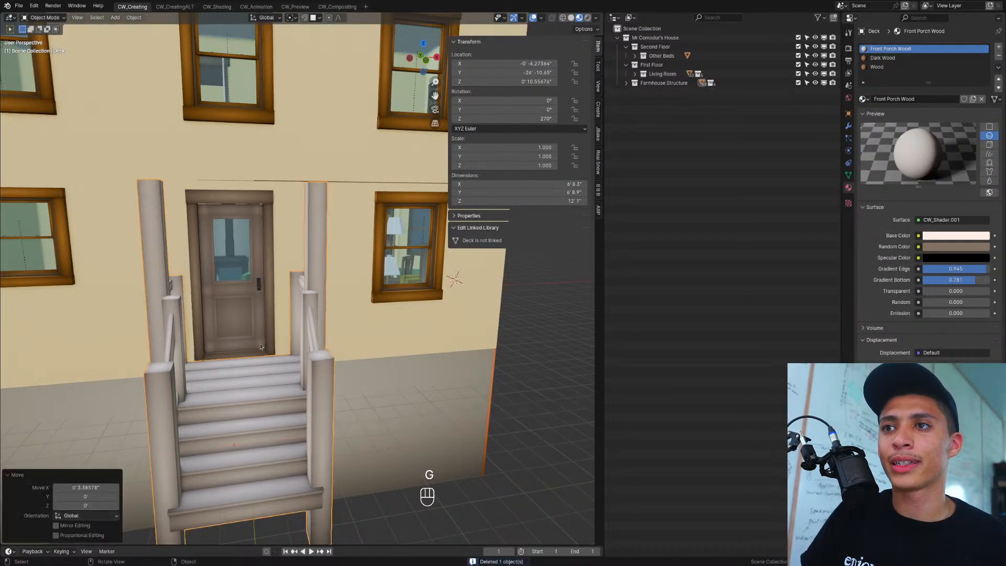
Step: Delete the trim, glass panes and frame of the second-floor window above the front door
scroll(265, 375, down, 4)
shift+middle_drag(256, 335, 309, 362)
click(311, 325)
click(305, 207)
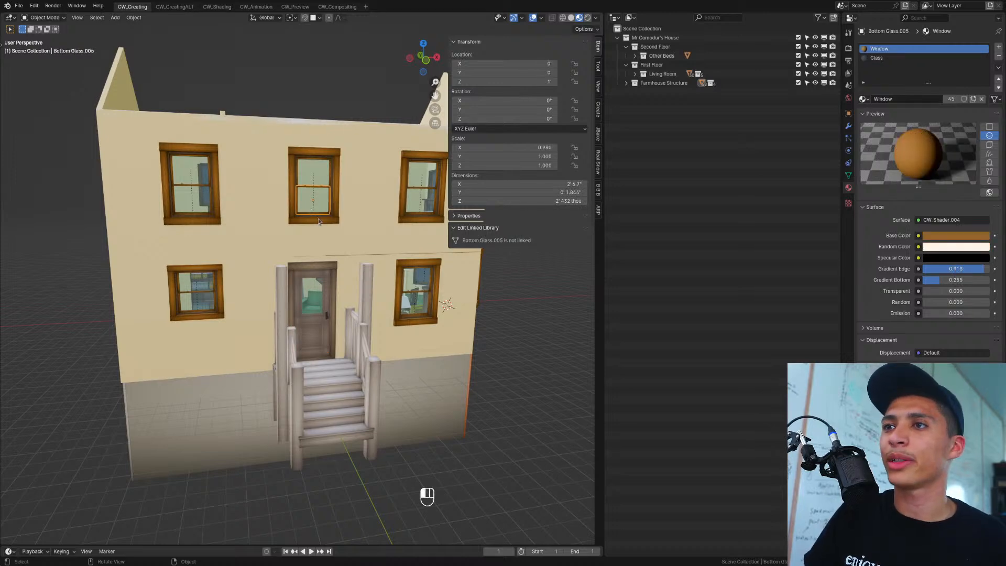
key(Delete)
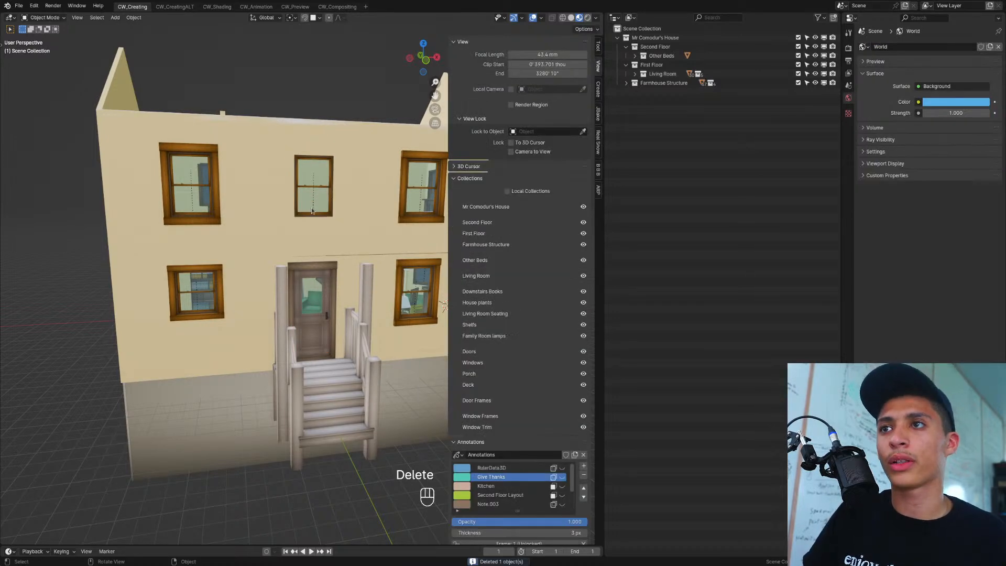
click(311, 211)
key(Delete)
click(312, 210)
key(Delete)
click(328, 216)
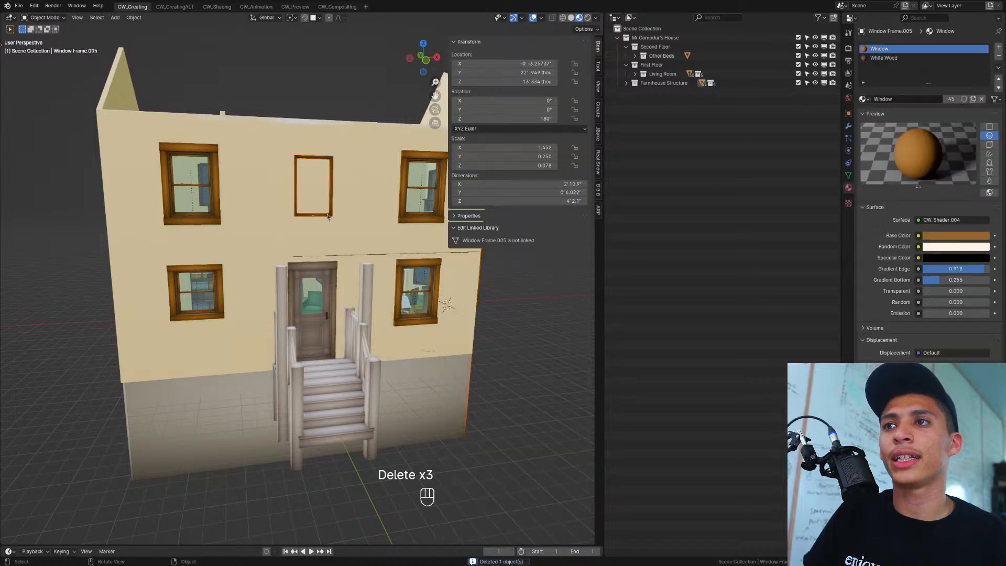
key(Delete)
Step: Hide the second-floor ceiling and check the House Body mesh in Edit Mode
middle_drag(296, 187, 312, 246)
click(292, 197)
key(h)
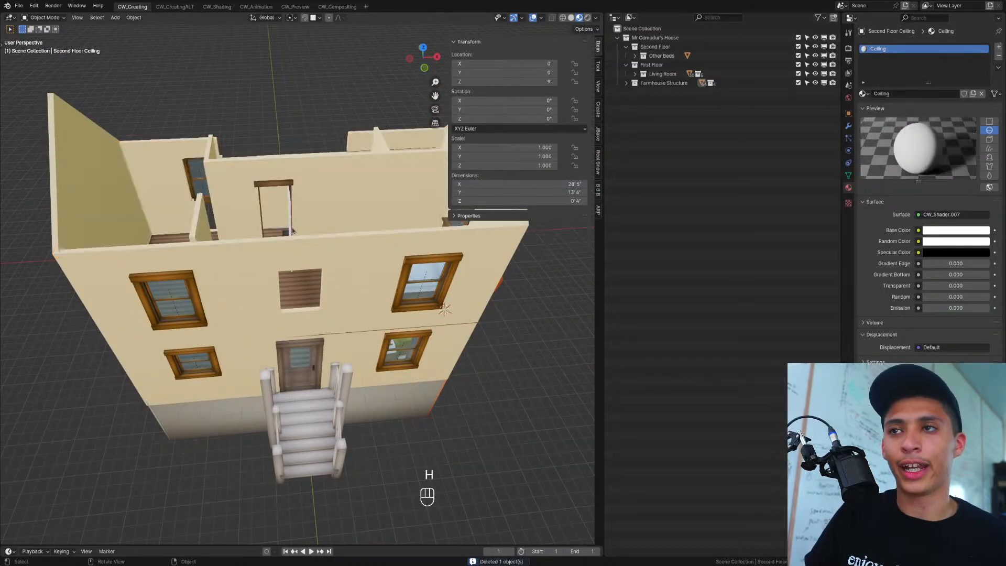
middle_drag(292, 199, 327, 271)
scroll(288, 262, up, 4)
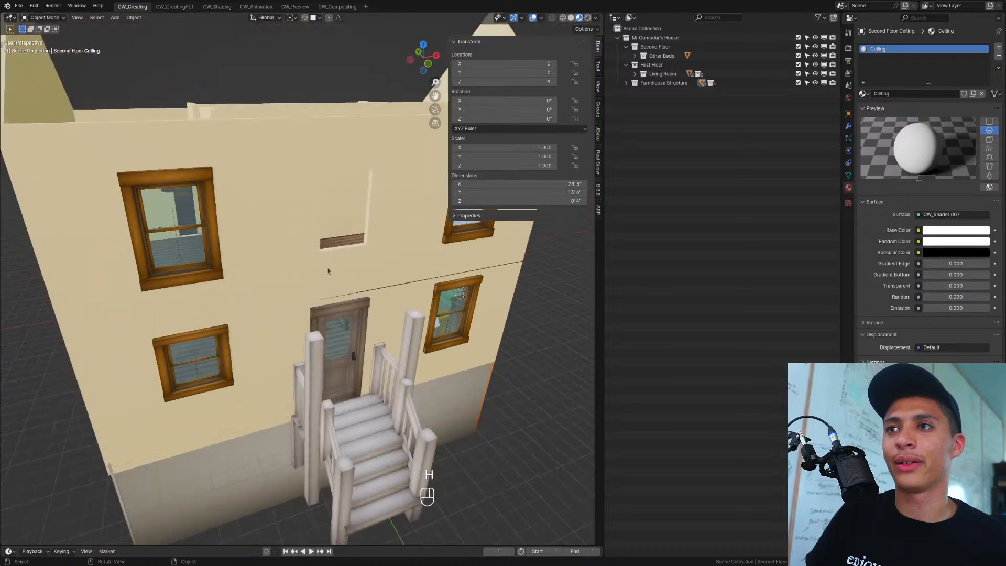
click(329, 266)
key(Tab)
scroll(299, 259, down, 2)
key(Tab)
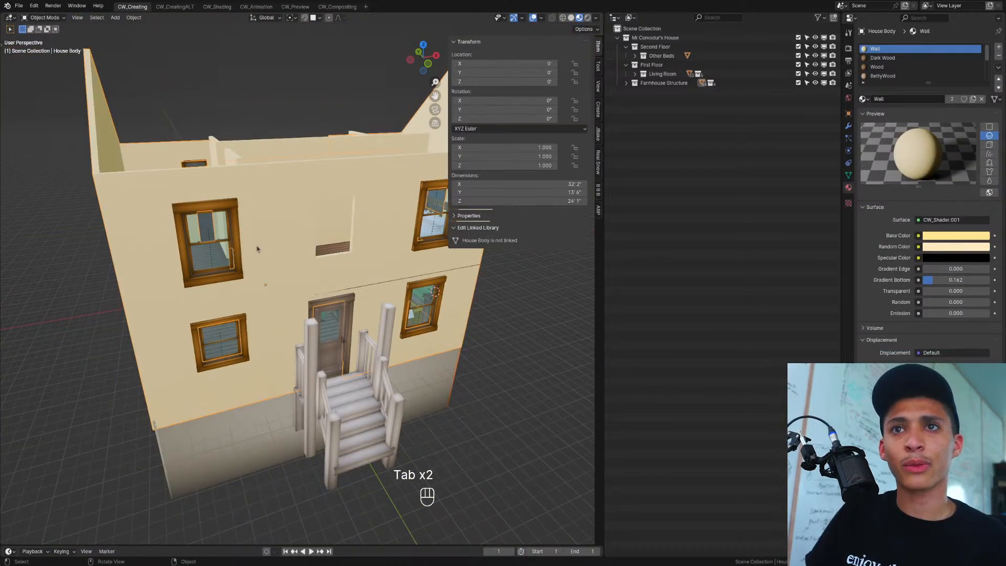
Step: Delete the trim, glass panes and frame of the front wall's upper-left window
click(234, 228)
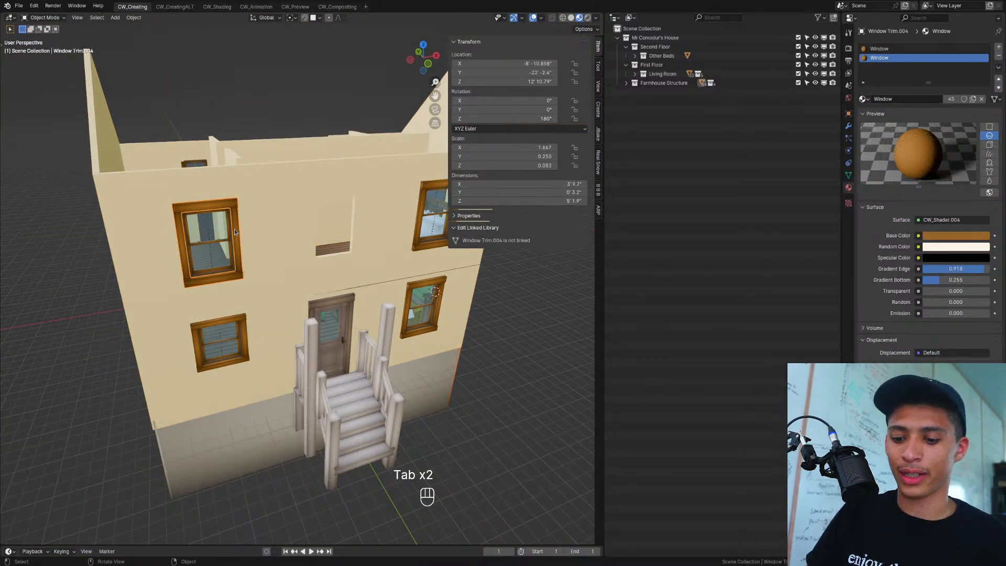
key(Delete)
click(224, 243)
key(Delete)
click(224, 245)
key(Delete)
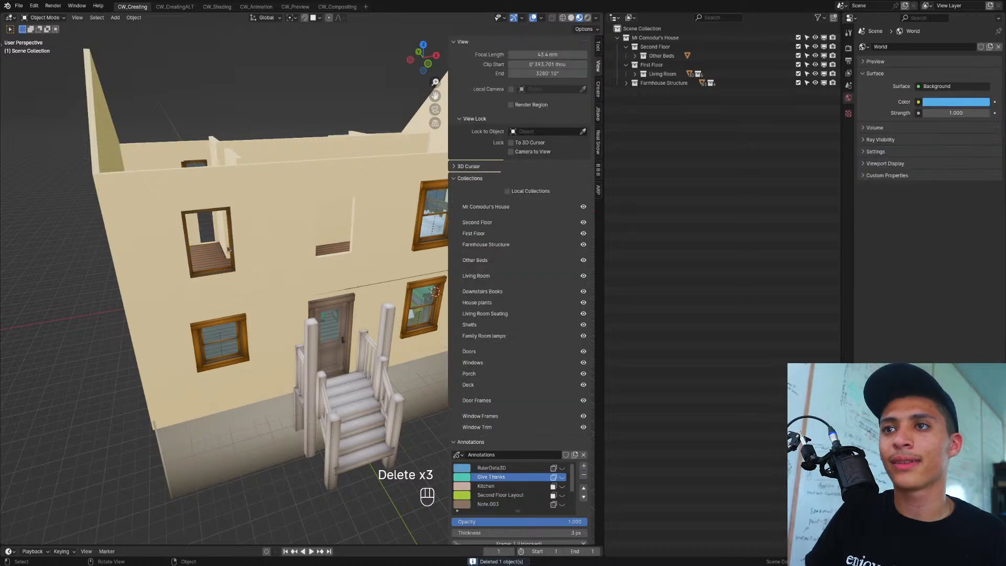
click(231, 249)
key(Delete)
Step: Delete the trim, glass panes and frame of the front wall's upper-right window
click(419, 214)
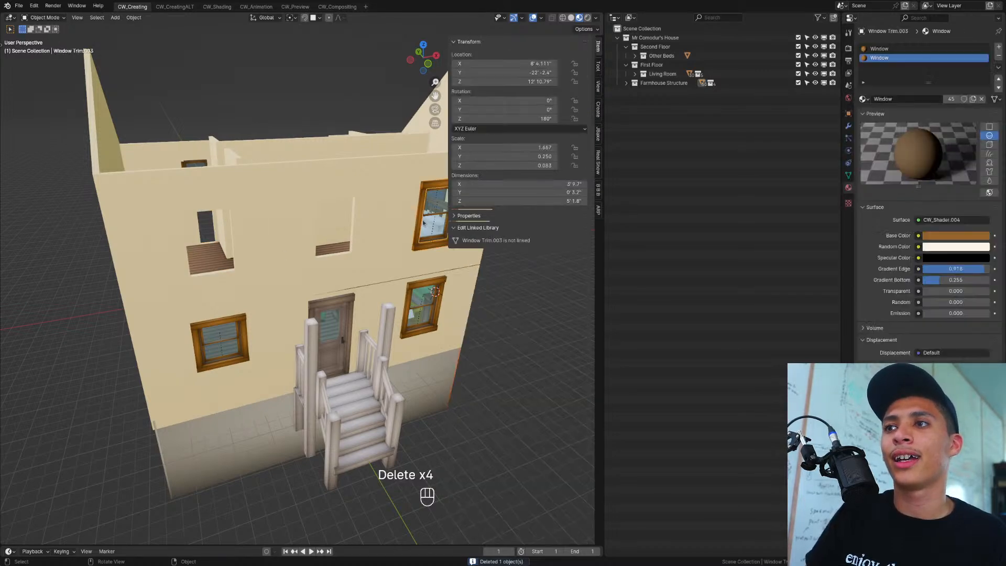
middle_drag(419, 214, 356, 221)
key(Delete)
click(308, 208)
key(Delete)
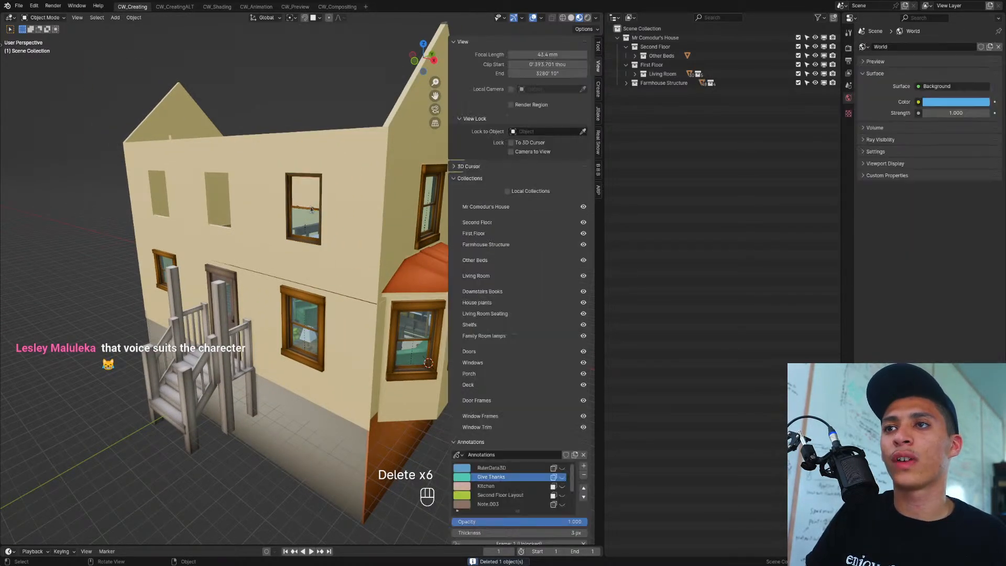
click(309, 219)
key(Delete)
click(290, 217)
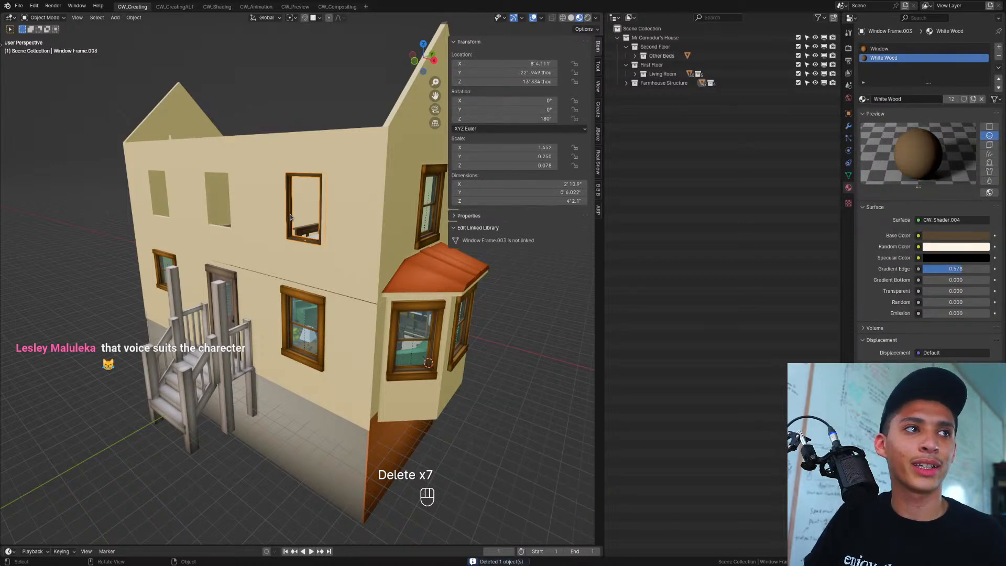
key(Delete)
Step: Delete the bed with the white mattress from the second floor
middle_drag(206, 286, 226, 289)
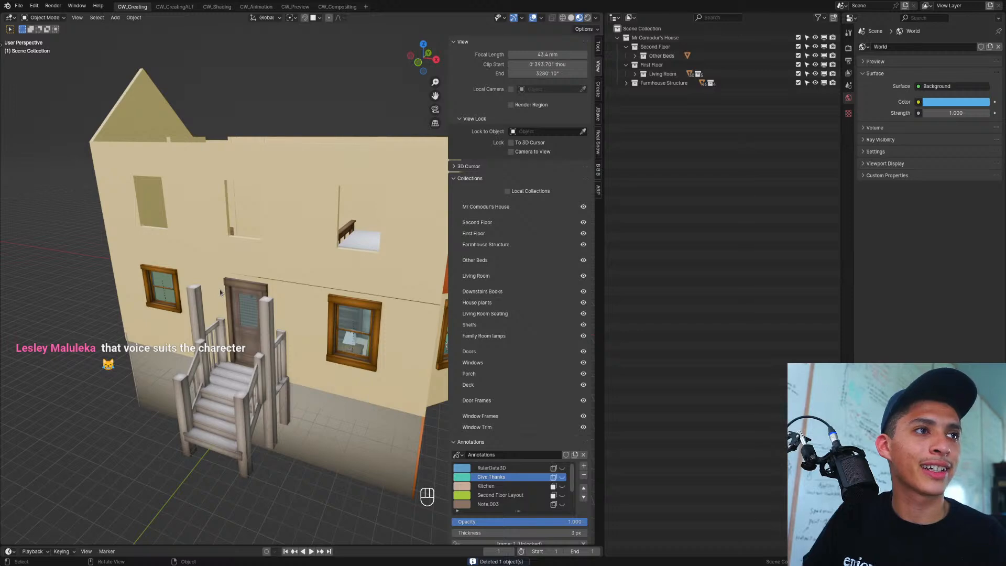
middle_drag(226, 307, 219, 363)
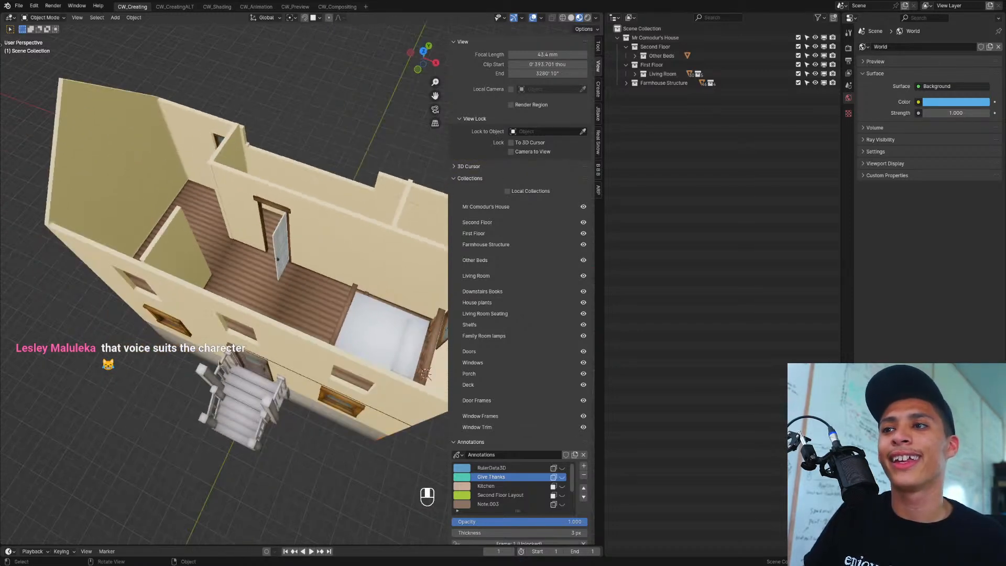
click(397, 308)
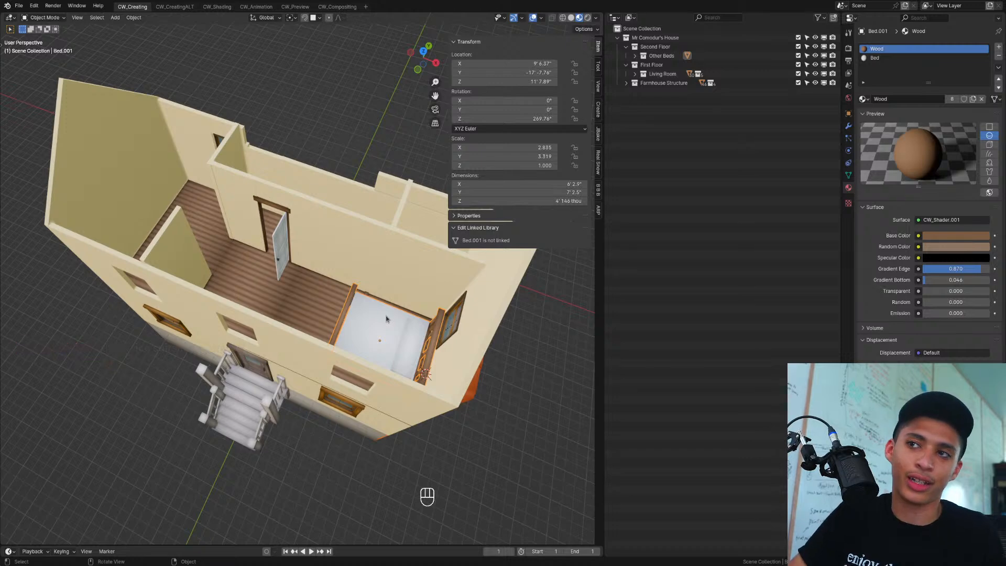
key(Delete)
Step: Delete the interior partition walls of the second floor
click(195, 256)
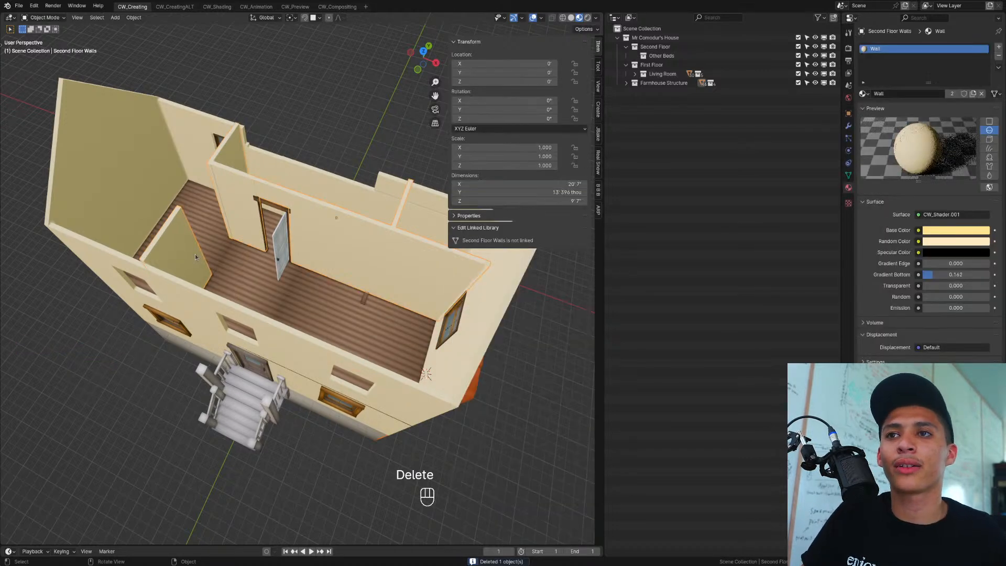
middle_drag(195, 257, 223, 341)
key(g)
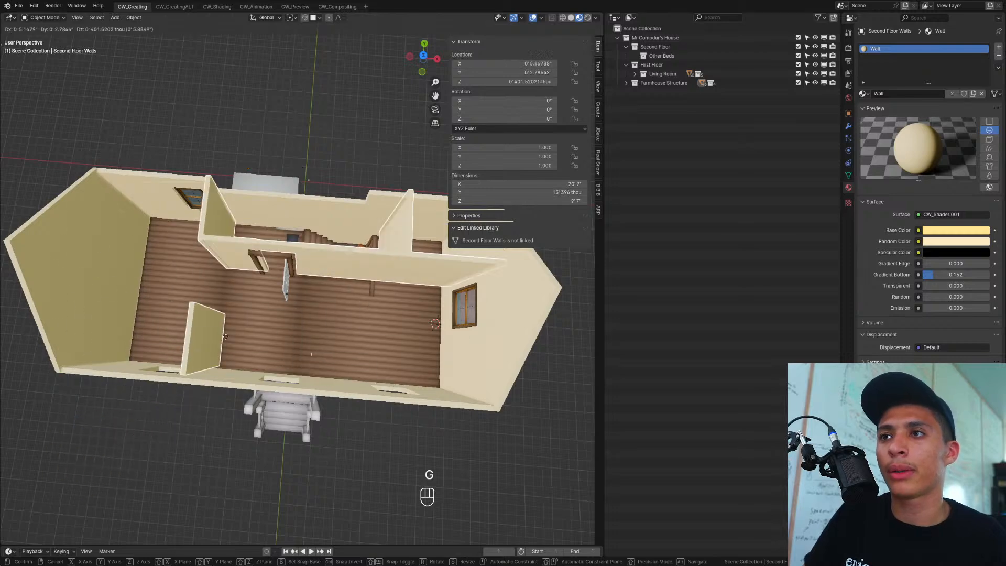
right_click(225, 325)
key(Delete)
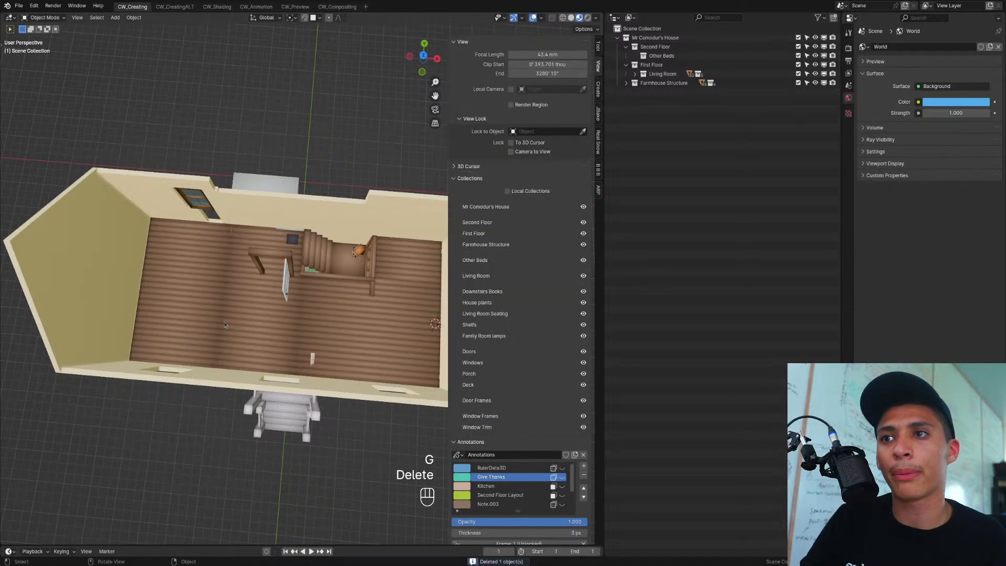
Step: Delete the leftover door frame and open white door from the second floor
click(279, 252)
shift+click(284, 278)
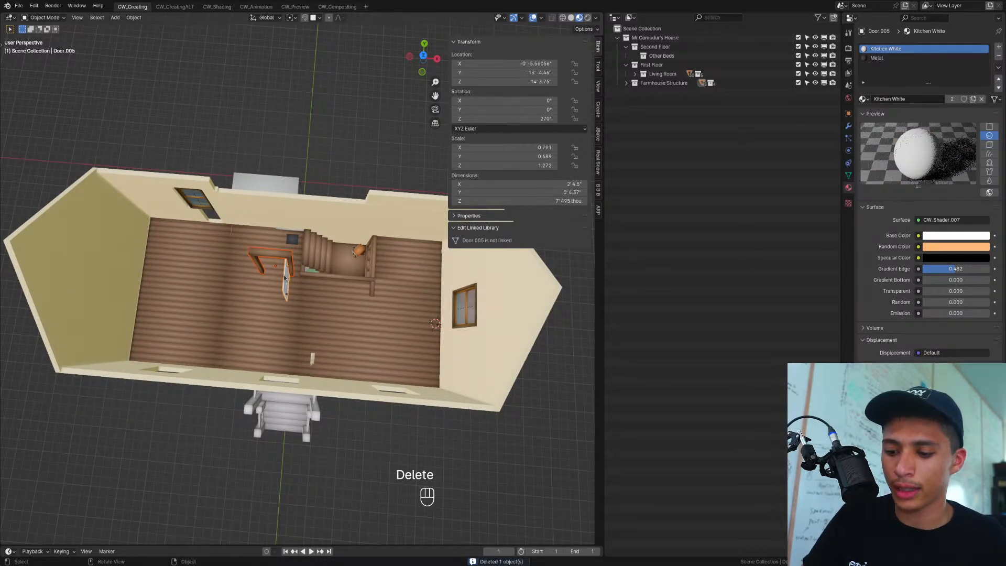
key(Delete)
Step: Delete the small orange-brown object at the foot of the interior staircase
click(311, 361)
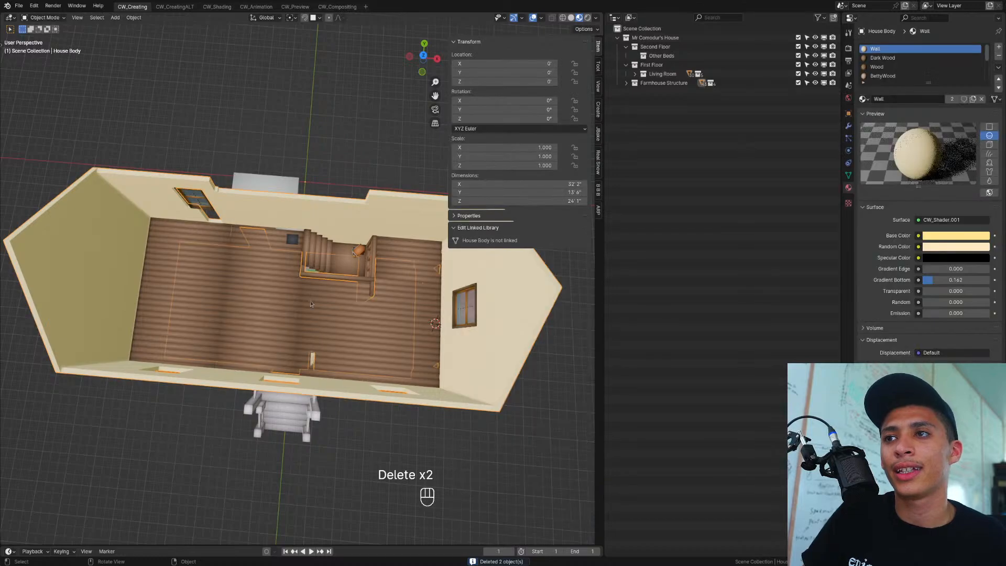
middle_drag(312, 360, 328, 284)
scroll(386, 222, up, 5)
click(388, 221)
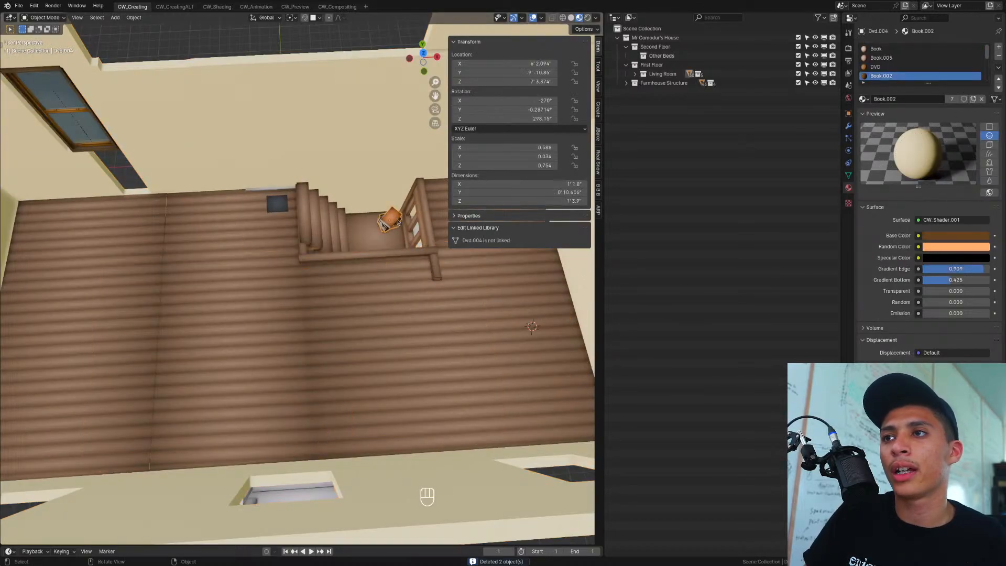
middle_drag(322, 249, 235, 224)
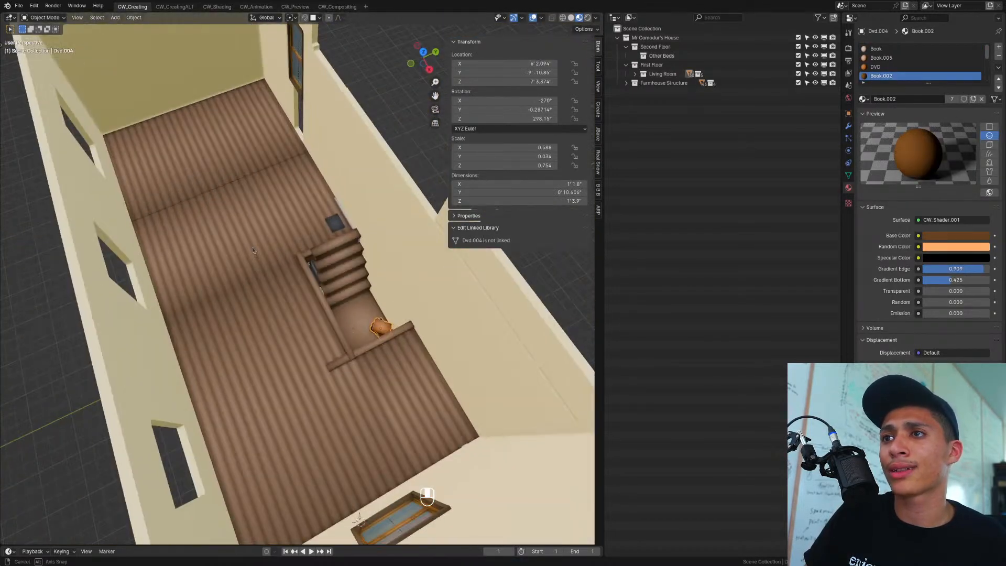
key(Delete)
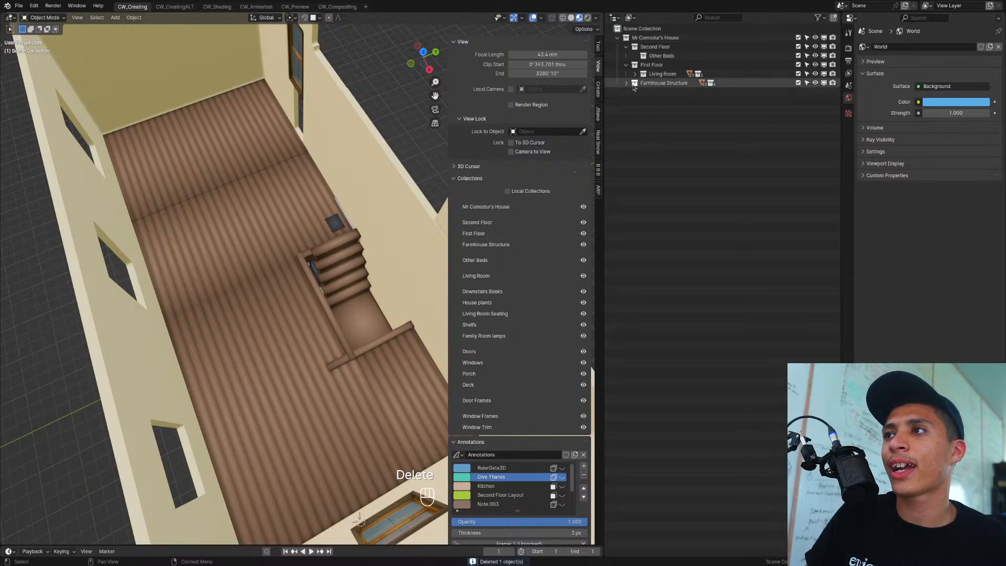
Step: Exclude the Farmhouse Structure collection, delete all remaining furniture and living room objects, and include the collection again
click(798, 83)
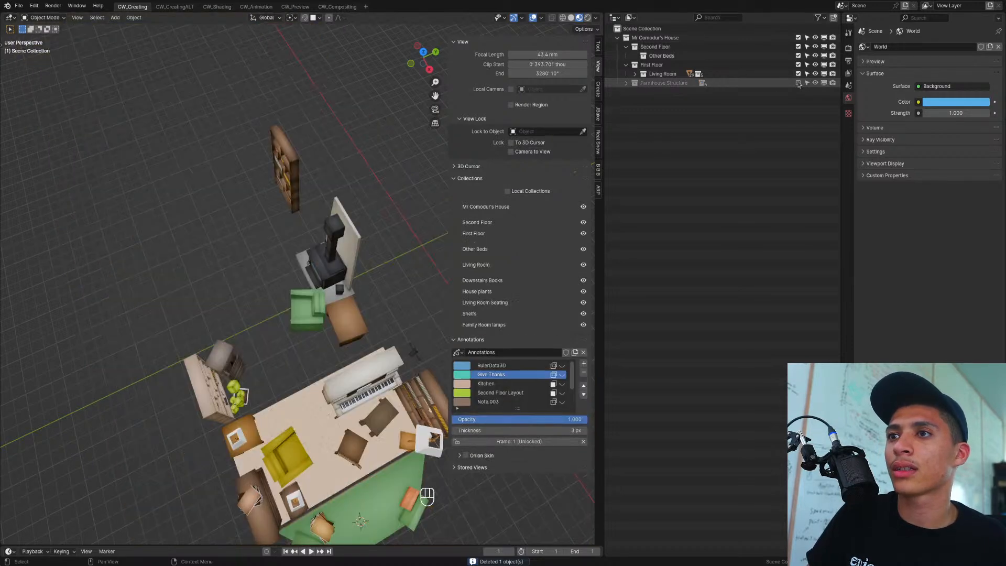
scroll(187, 387, down, 3)
middle_drag(187, 388, 85, 364)
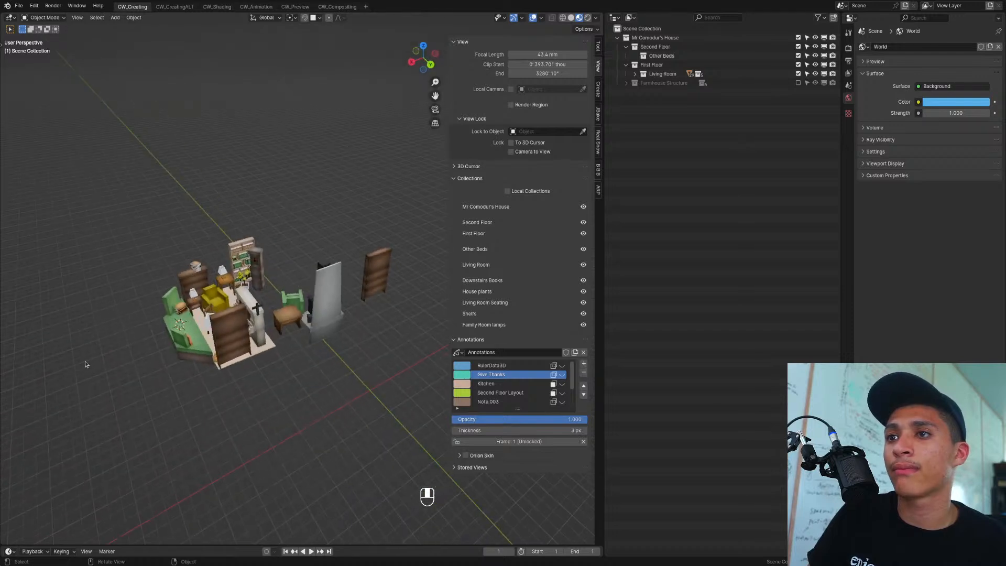
key(a)
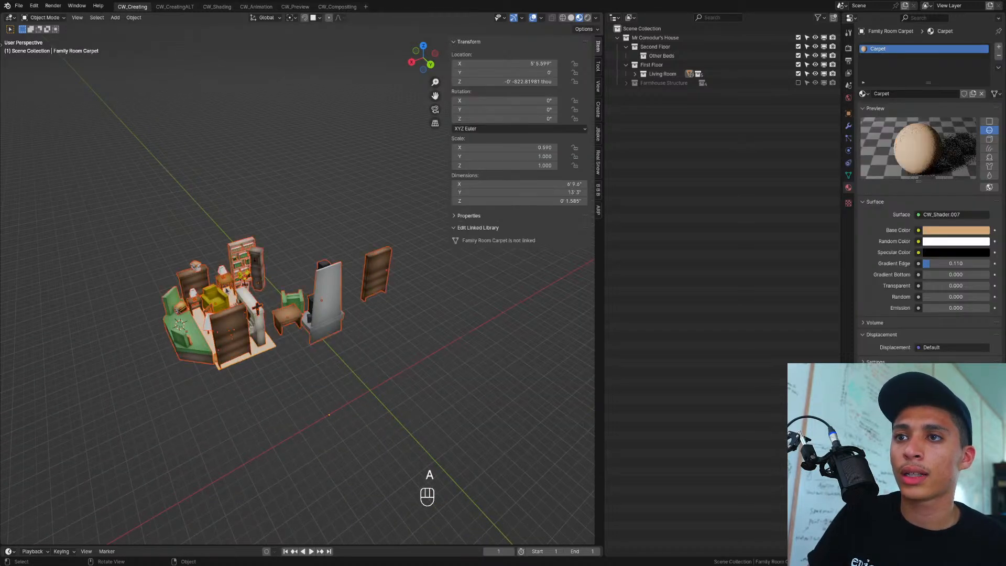
key(Delete)
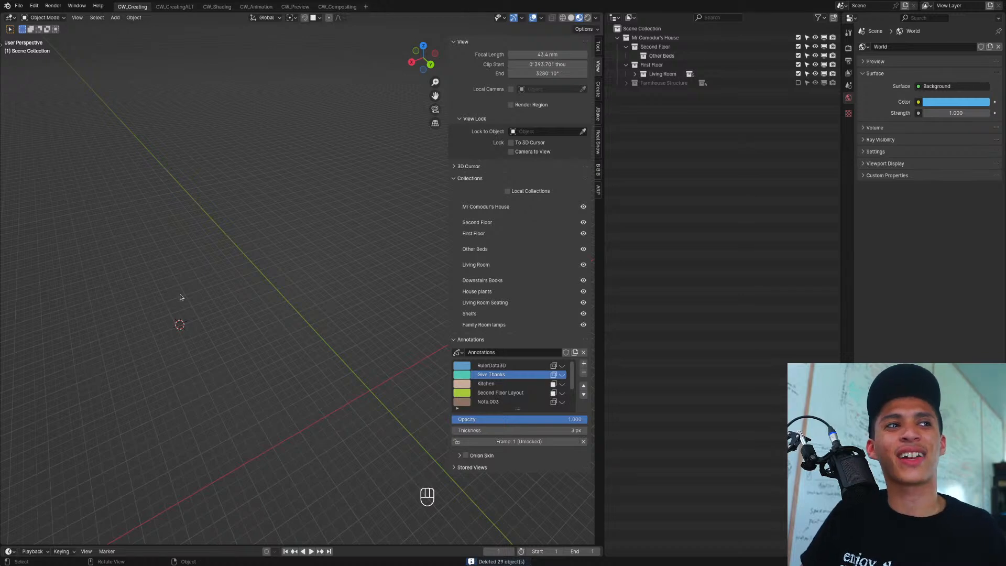
click(797, 83)
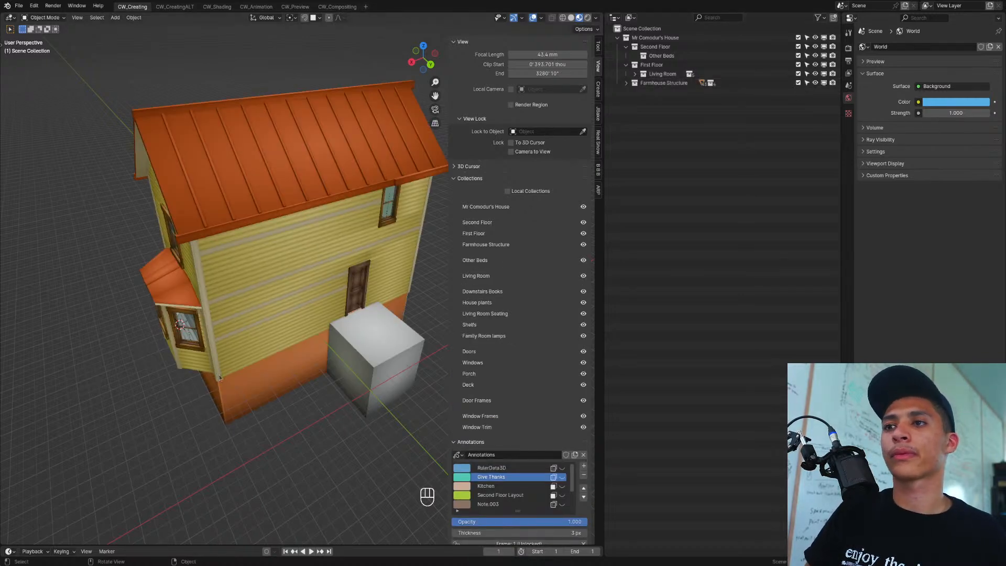
Step: Save the current Blender file
middle_drag(294, 346, 340, 358)
click(304, 354)
key(ctrl+s)
scroll(291, 325, down, 5)
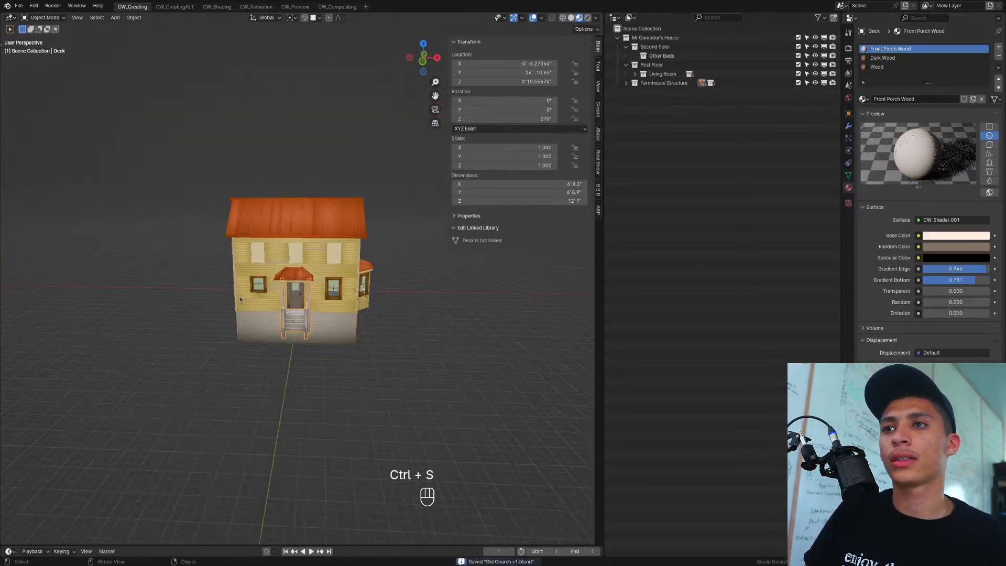
Step: Hide the roof, the yellow siding and the house body
middle_drag(283, 314, 336, 321)
click(311, 251)
middle_drag(308, 269, 528, 247)
middle_drag(294, 294, 384, 328)
scroll(367, 325, up, 4)
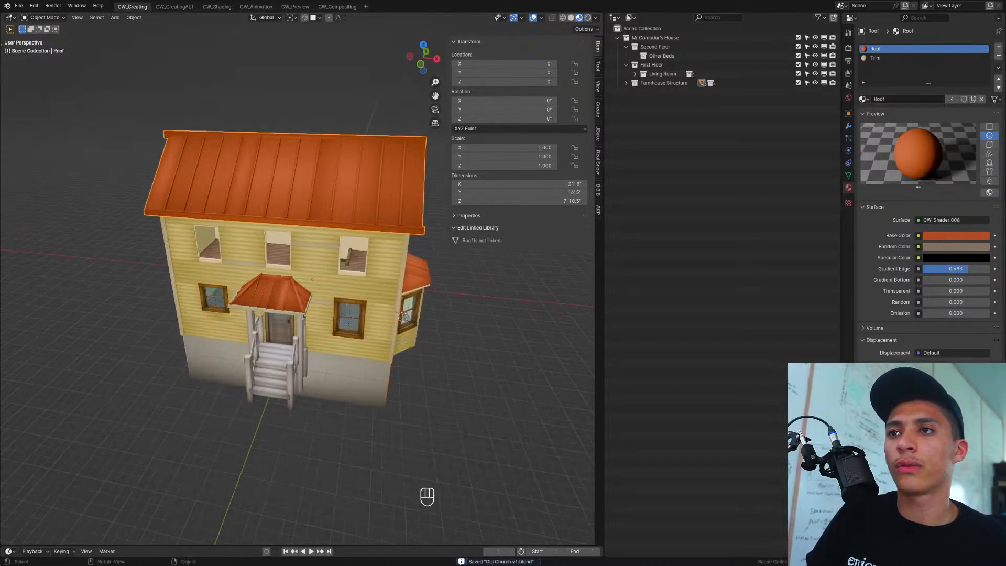
middle_drag(291, 317, 316, 319)
key(h)
click(248, 284)
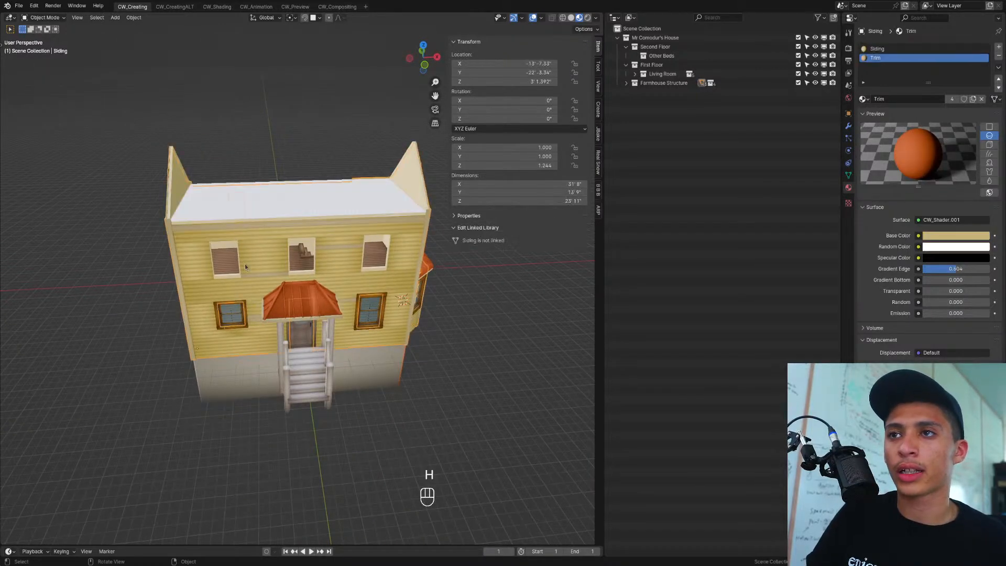
key(h)
click(298, 272)
key(h)
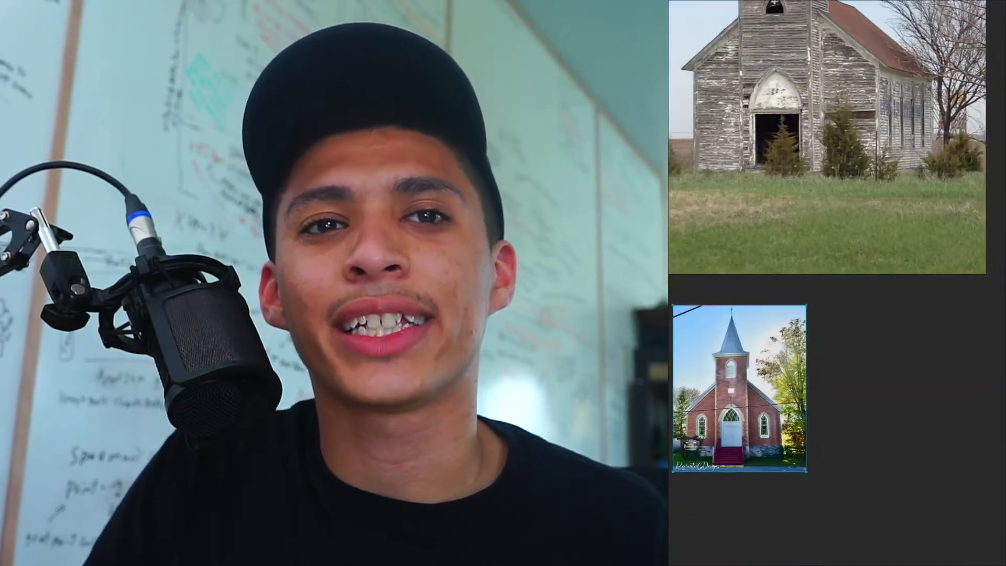
Step: Examine the red-brick and weathered wooden church reference photos, comparing their arched doorways, steps and overall shape
middle_drag(718, 416, 752, 307)
scroll(760, 320, up, 12)
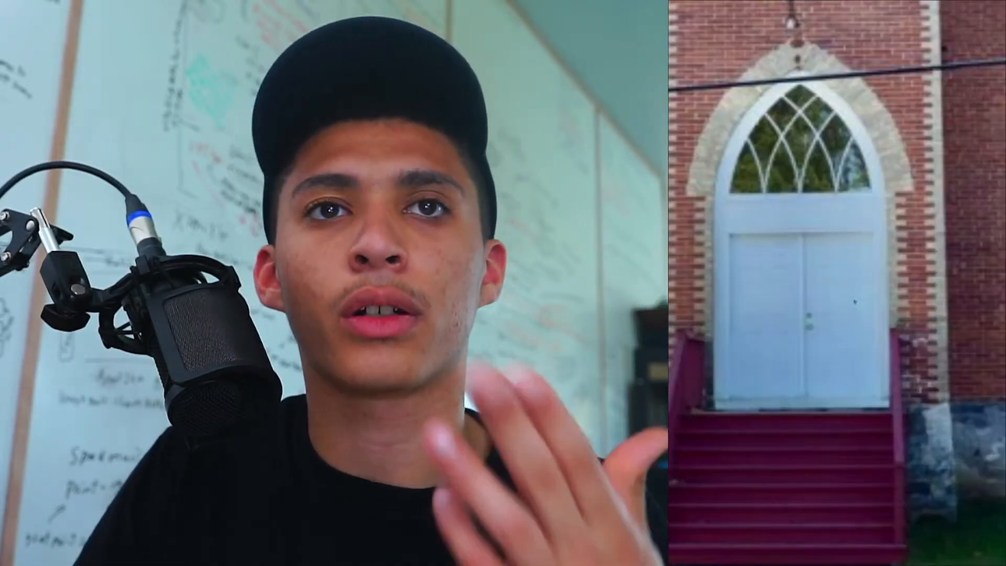
scroll(808, 286, down, 3)
scroll(808, 285, down, 5)
middle_drag(807, 286, 840, 375)
middle_drag(833, 205, 832, 463)
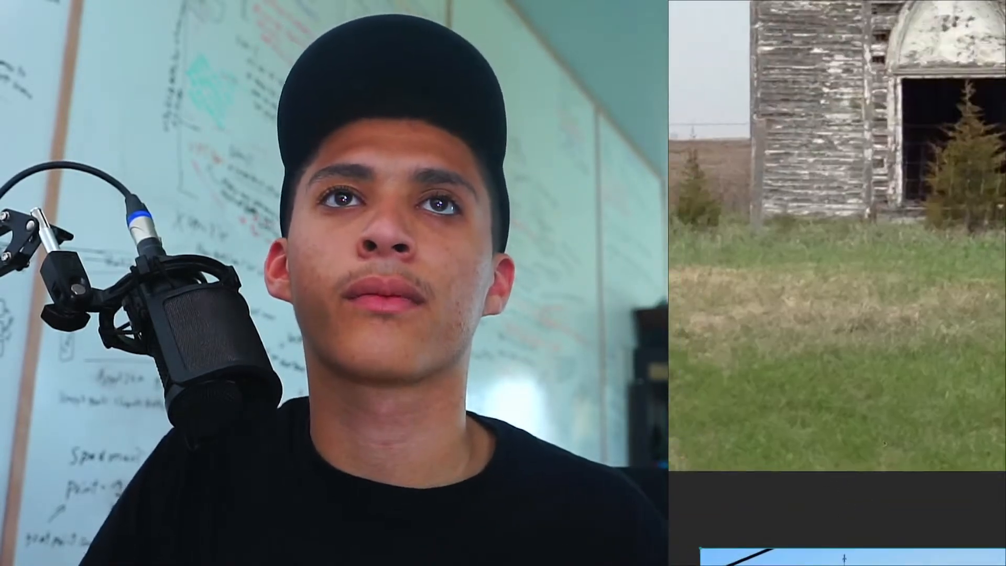
middle_drag(846, 297, 767, 434)
scroll(825, 286, down, 1)
scroll(825, 286, up, 4)
scroll(867, 261, down, 6)
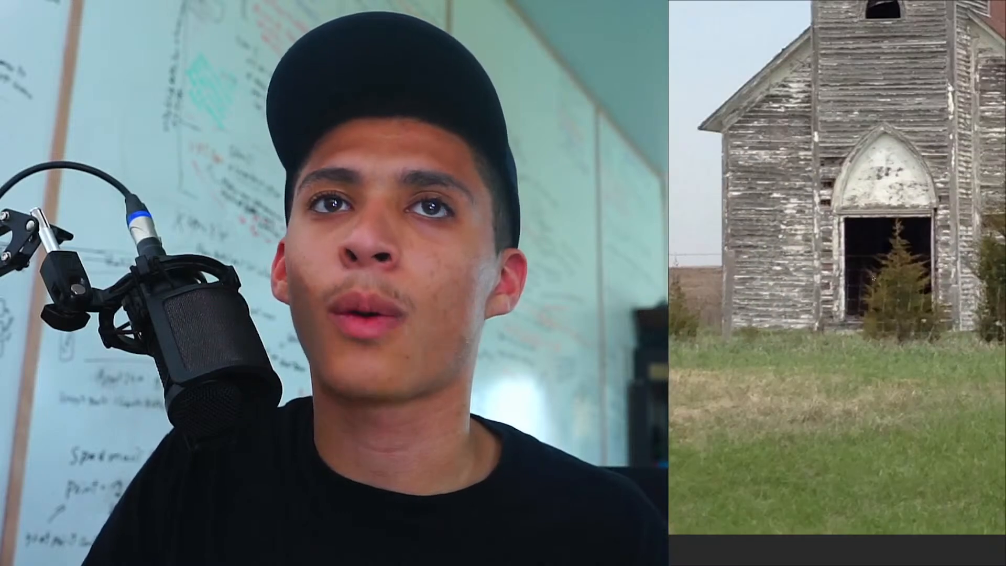
scroll(817, 296, down, 4)
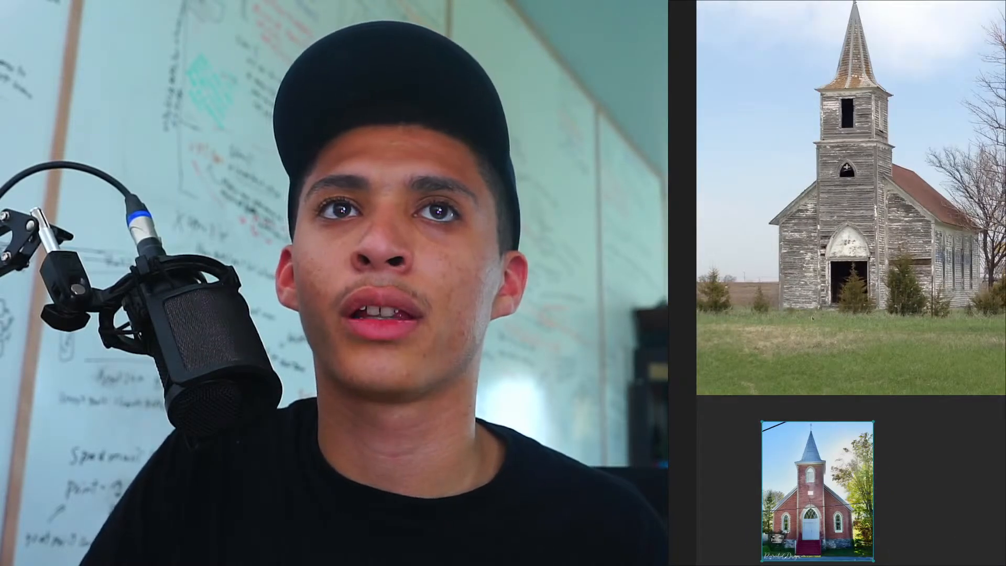
scroll(811, 318, down, 5)
middle_drag(831, 361, 823, 282)
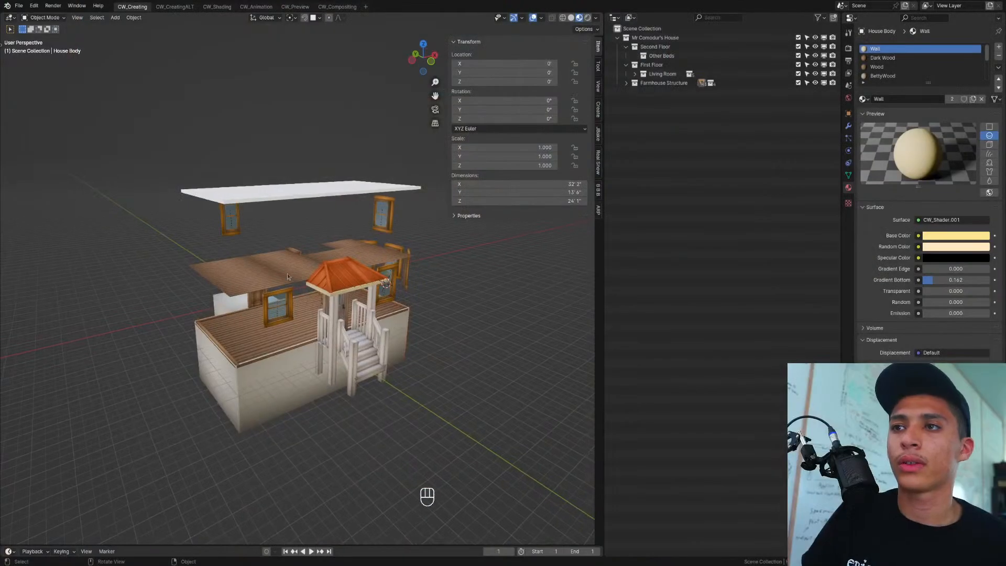
Step: Delete the wooden plank floor of the second storey
click(320, 269)
middle_drag(319, 270, 272, 311)
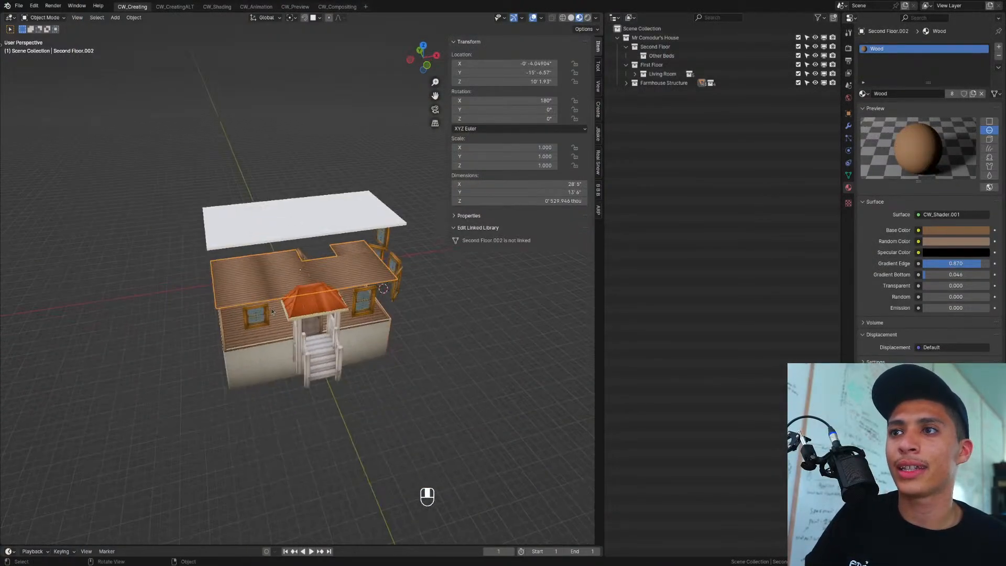
key(Delete)
Step: Move the first floor staircase within the horizontal plane and hide it
click(318, 260)
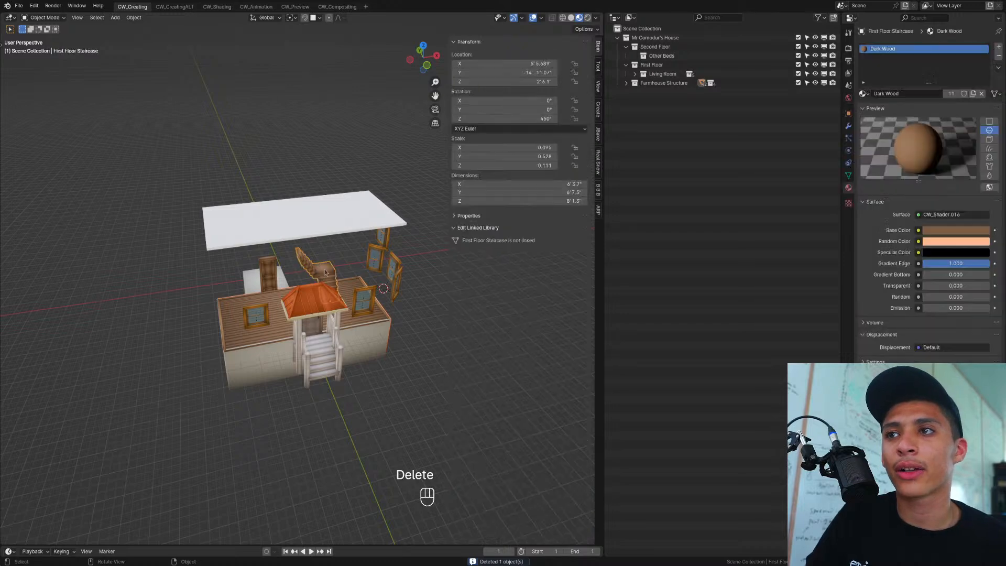
middle_drag(319, 261, 323, 303)
key(g)
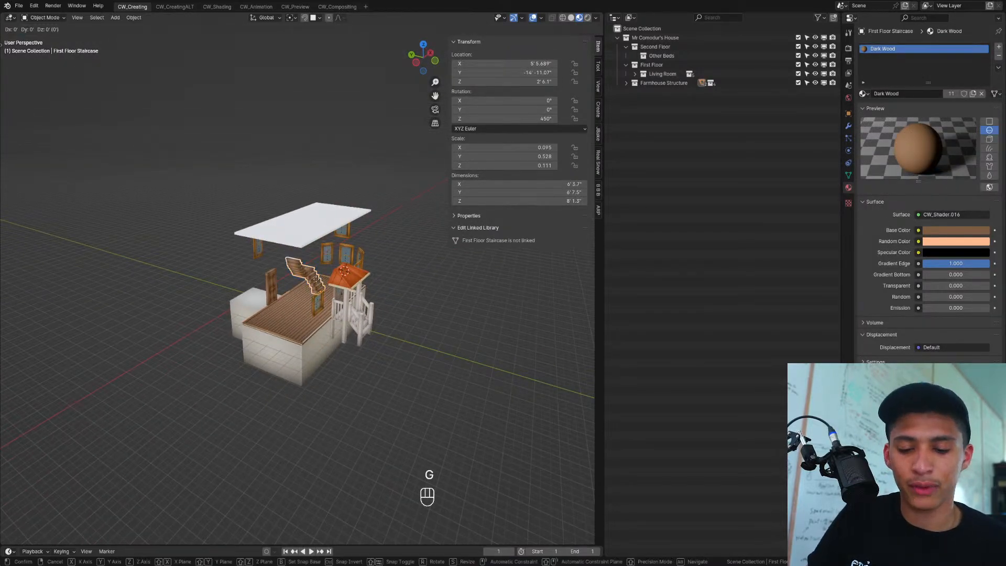
key(shift+z)
click(302, 315)
middle_drag(301, 315, 266, 343)
key(h)
Step: Delete the orange brick wall section beside the protruding concrete block in the foundation mesh
click(252, 346)
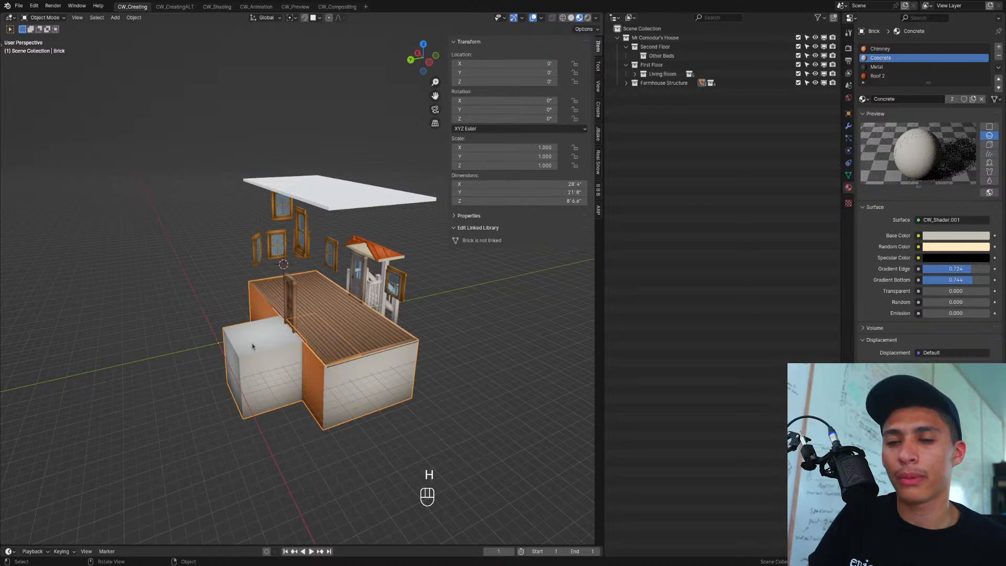
key(Tab)
click(255, 355)
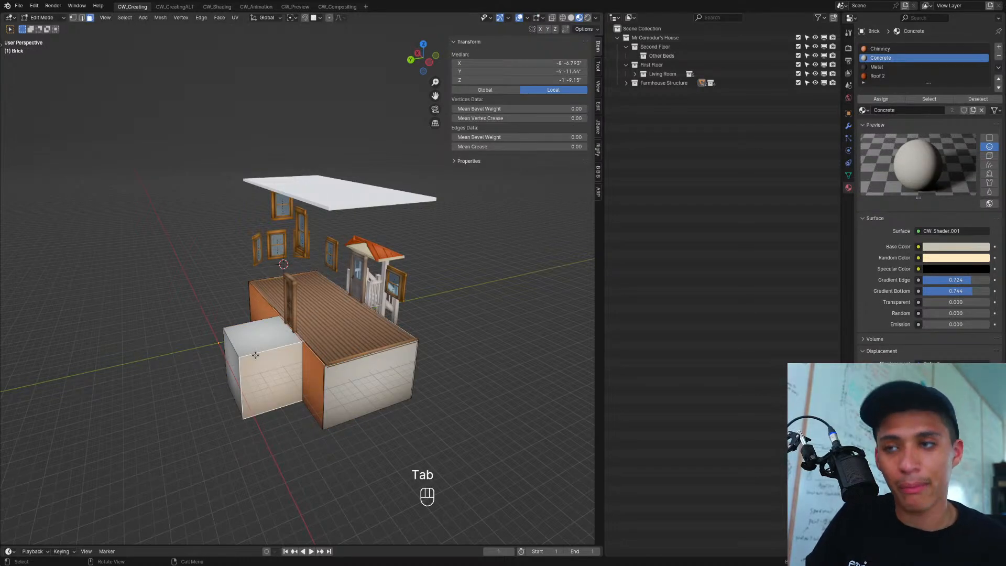
key(l)
middle_drag(255, 355, 282, 336)
key(l)
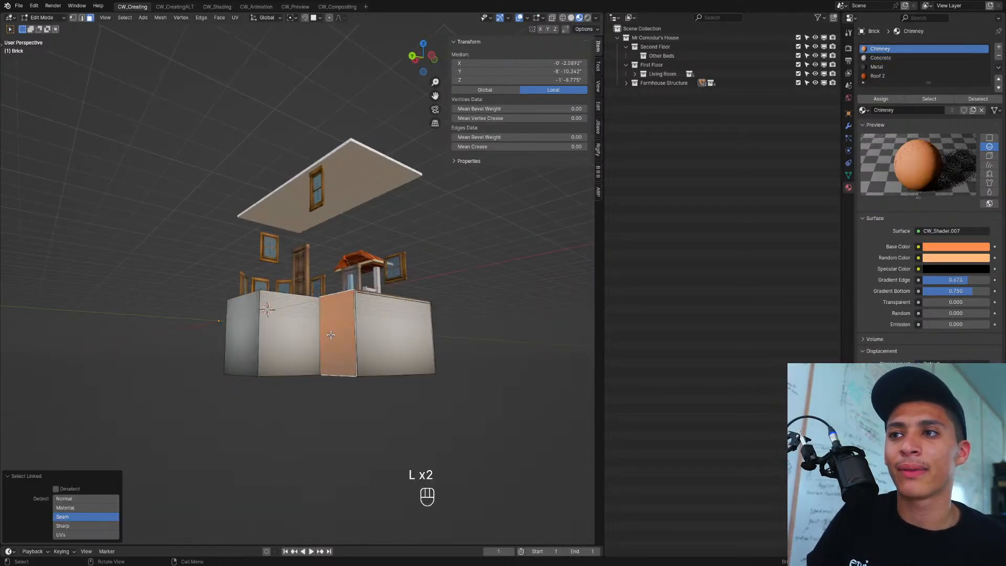
key(Delete)
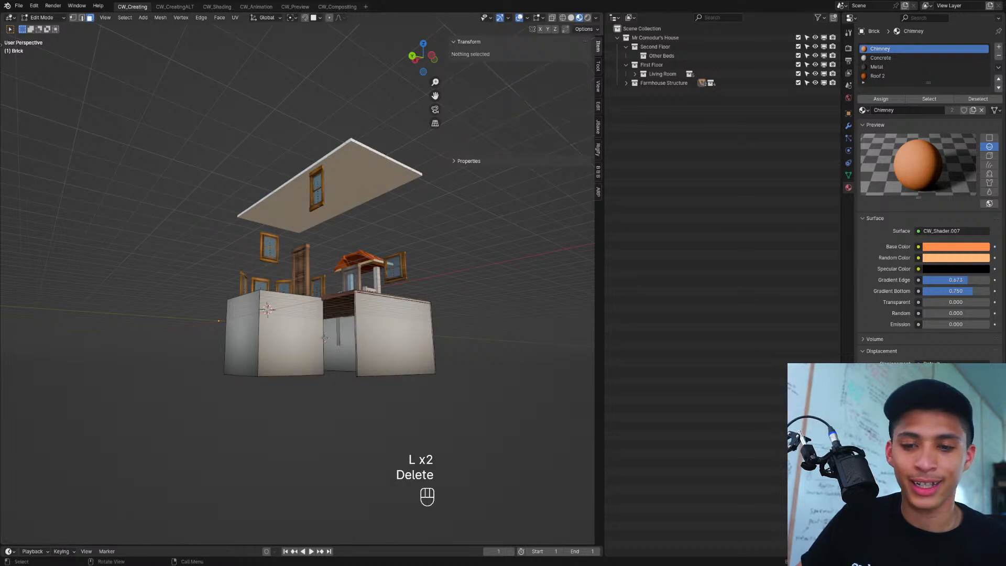
Step: Delete the vertices of the orange brick wall at the end of the foundation
middle_drag(286, 341, 335, 374)
click(317, 374)
click(229, 331)
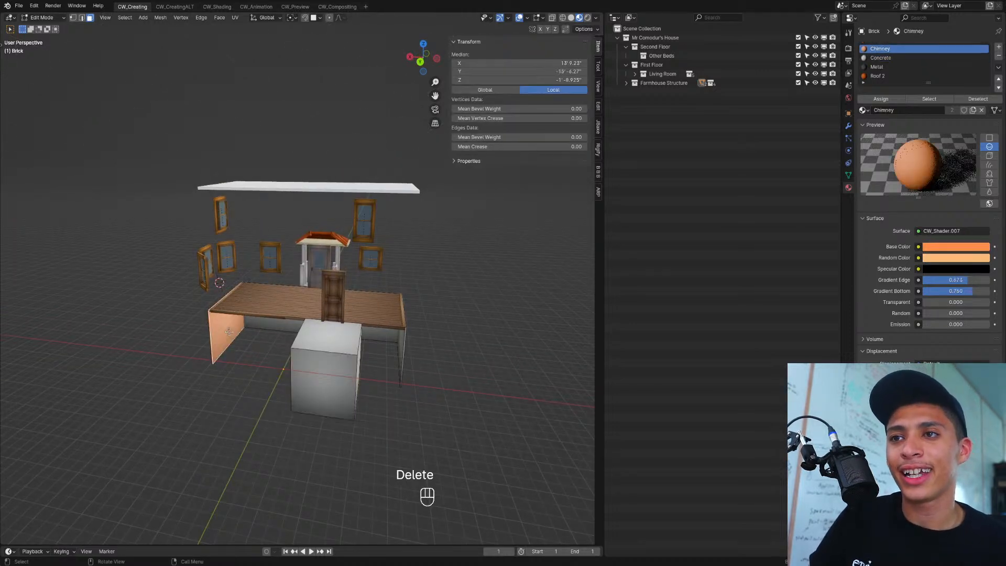
key(l)
key(Delete)
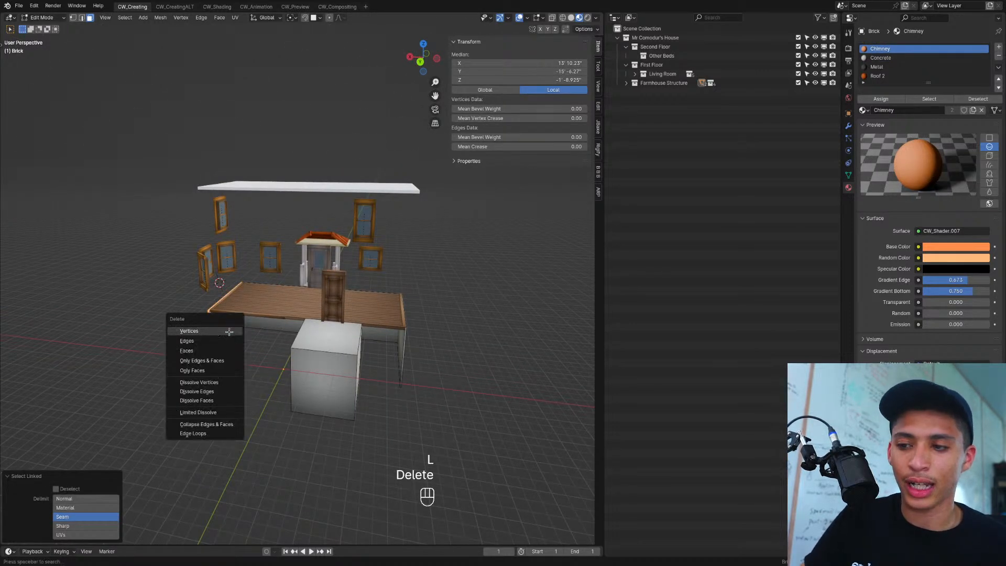
click(228, 331)
Step: Delete the linked concrete foundation walls beneath the wooden floor, keeping the separate concrete block
click(340, 340)
middle_drag(339, 340, 497, 345)
middle_drag(463, 375, 262, 394)
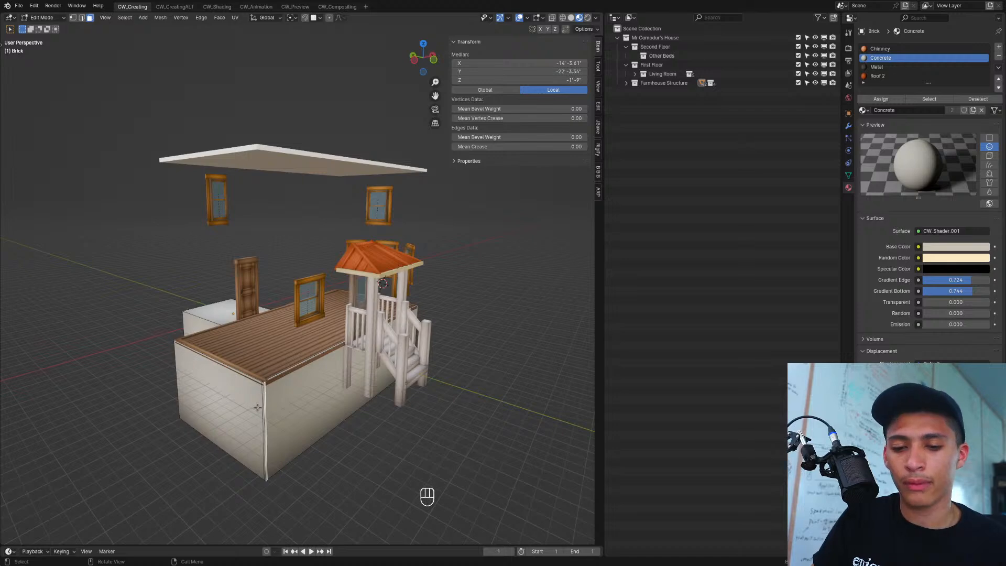
click(257, 407)
key(ctrl+l)
key(Delete)
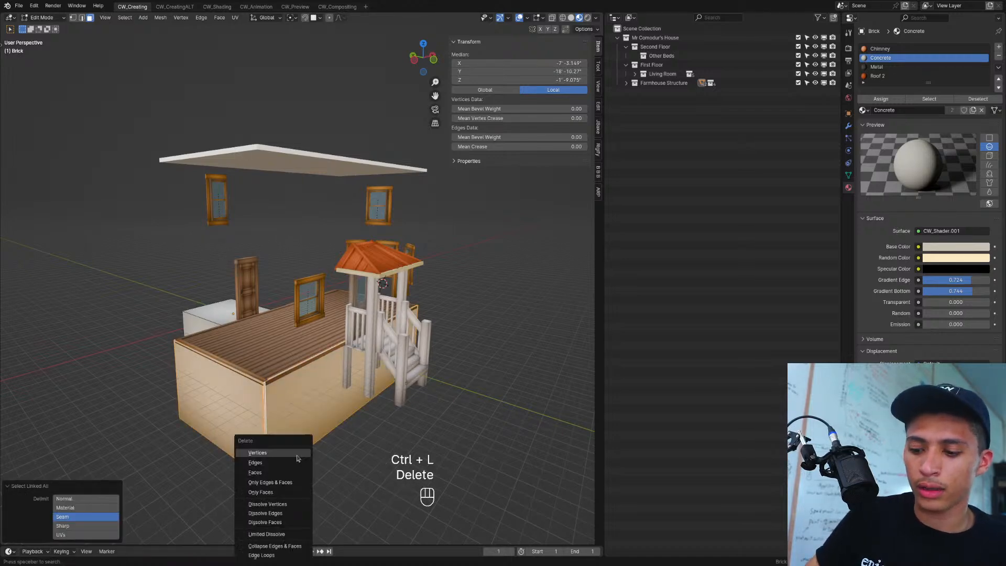
click(297, 455)
Step: Extend the concrete block along Y by moving its front face toward the porch side of the wooden floor
middle_drag(296, 451, 285, 419)
key(g)
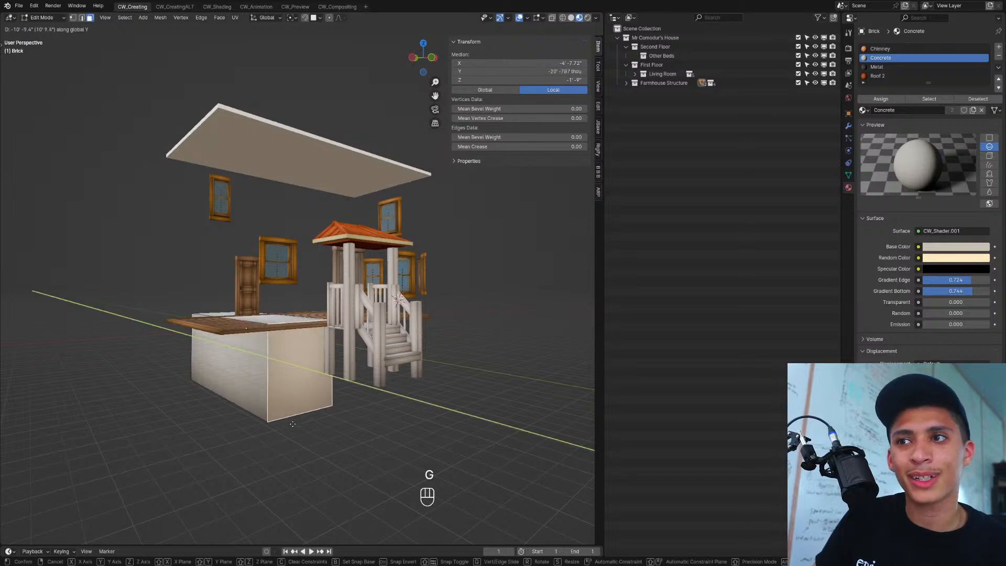
key(shift)
middle_drag(312, 414, 359, 335)
key(g)
key(z)
shift+click(296, 341)
Step: Widen the concrete block by moving its side face about 16 ft along X toward the bay windows
click(360, 334)
key(g)
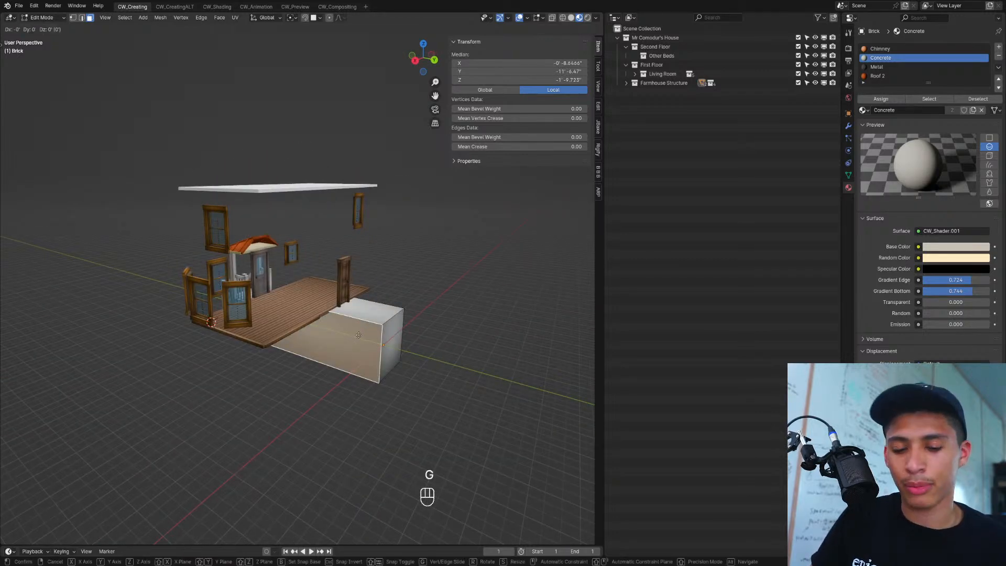
key(y)
key(x)
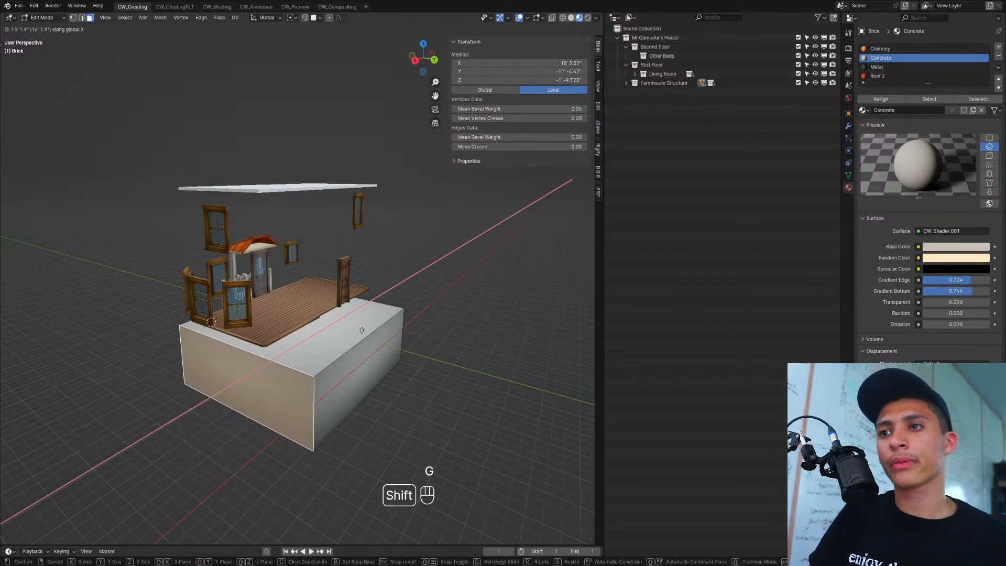
click(438, 267)
Step: Move the concrete block's opposite side face -5' 9.371" along X, out to the end of the wooden floor
middle_drag(437, 267, 354, 341)
key(g)
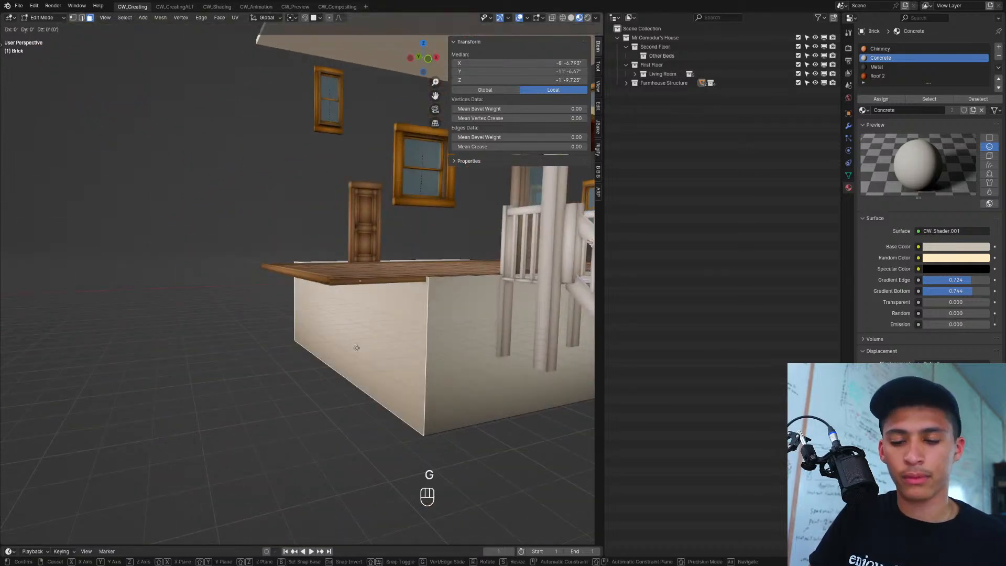
key(x)
click(289, 385)
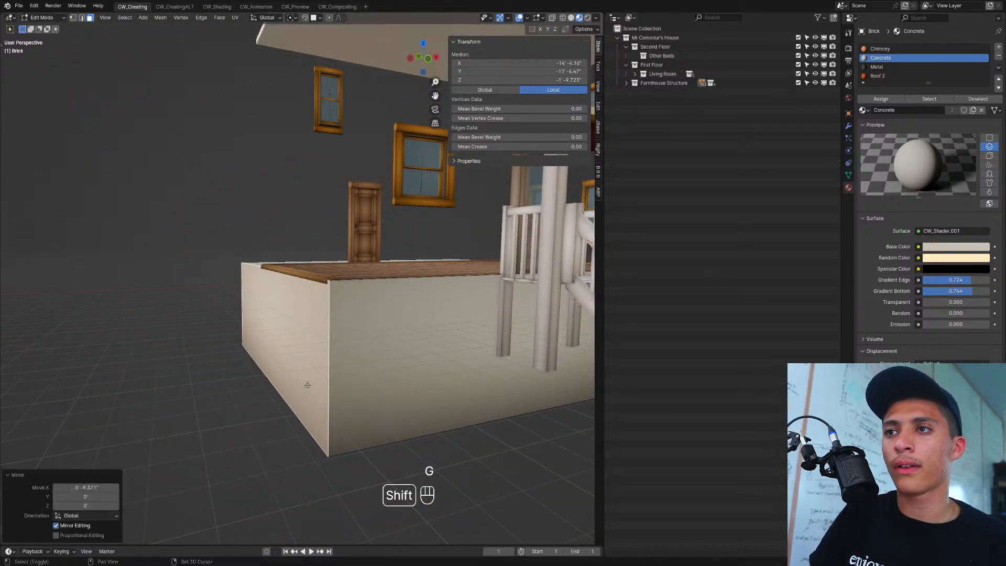
Step: Move the concrete block's rear face about -4' 5.9" along Y, toward the wooden floor
middle_drag(290, 384, 378, 365)
shift+middle_drag(378, 364, 310, 427)
middle_drag(262, 400, 363, 400)
click(304, 365)
shift+middle_drag(286, 391, 317, 402)
key(ctrl+s)
key(g)
key(y)
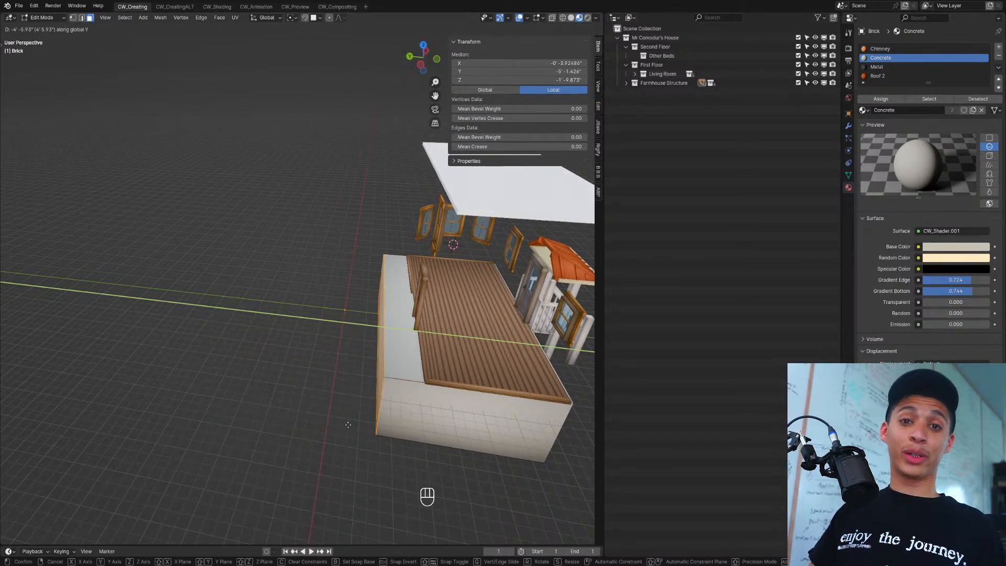
click(347, 424)
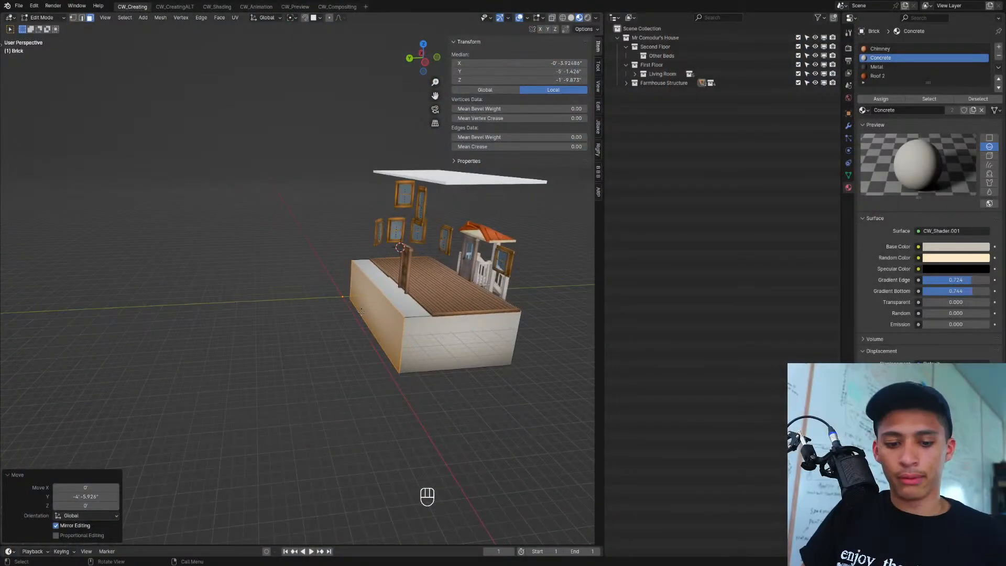
Step: Extend the concrete block behind the wooden floor by moving its rear face 10' 9.96" along Y
key(g)
key(y)
click(303, 317)
middle_drag(315, 321, 294, 325)
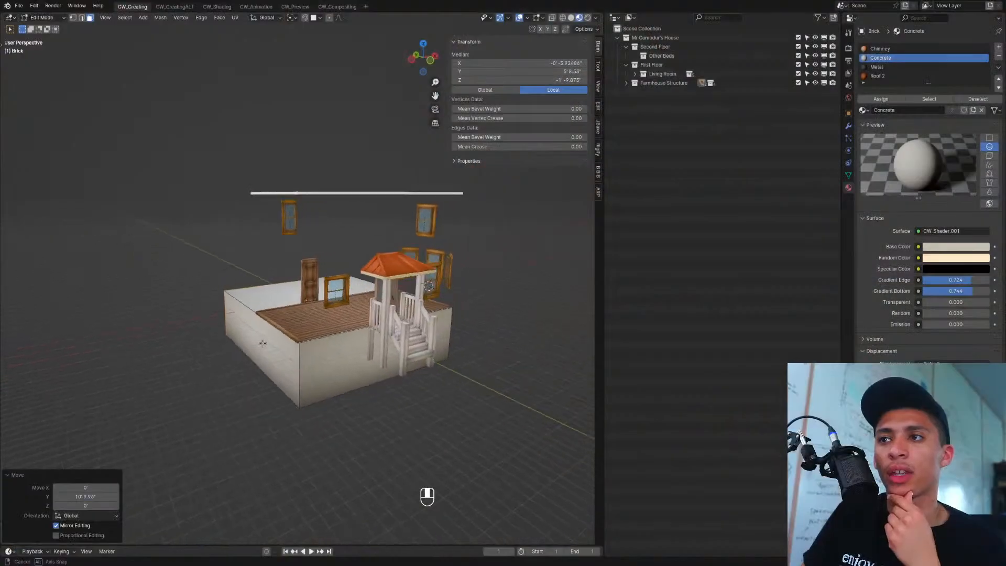
middle_drag(361, 335, 375, 363)
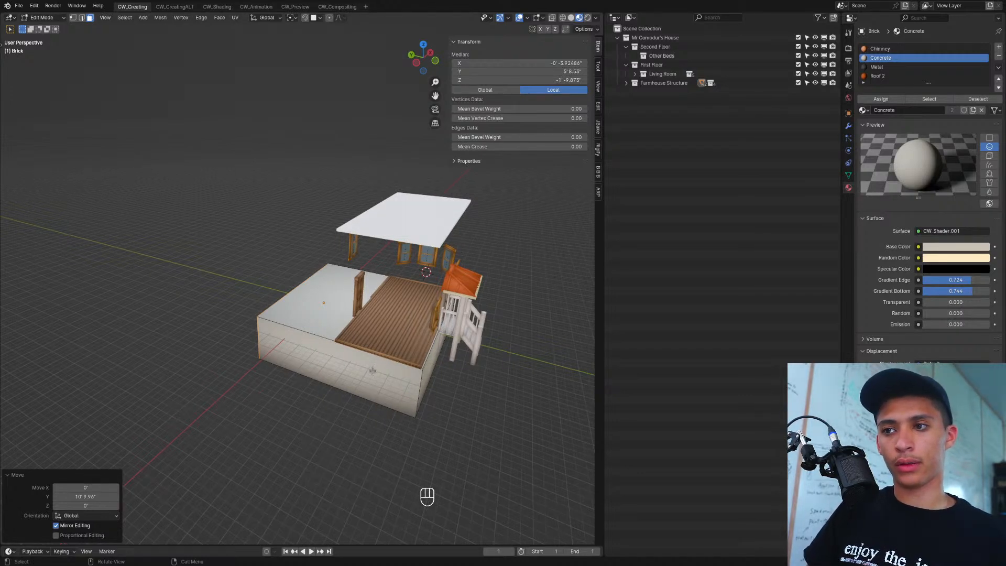
middle_drag(177, 331, 209, 353)
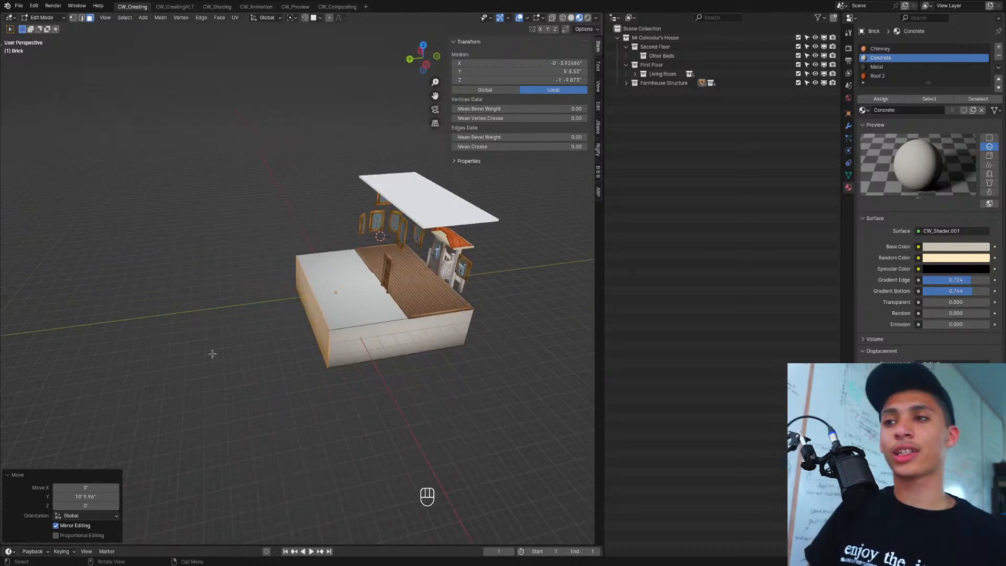
key(g)
key(g)
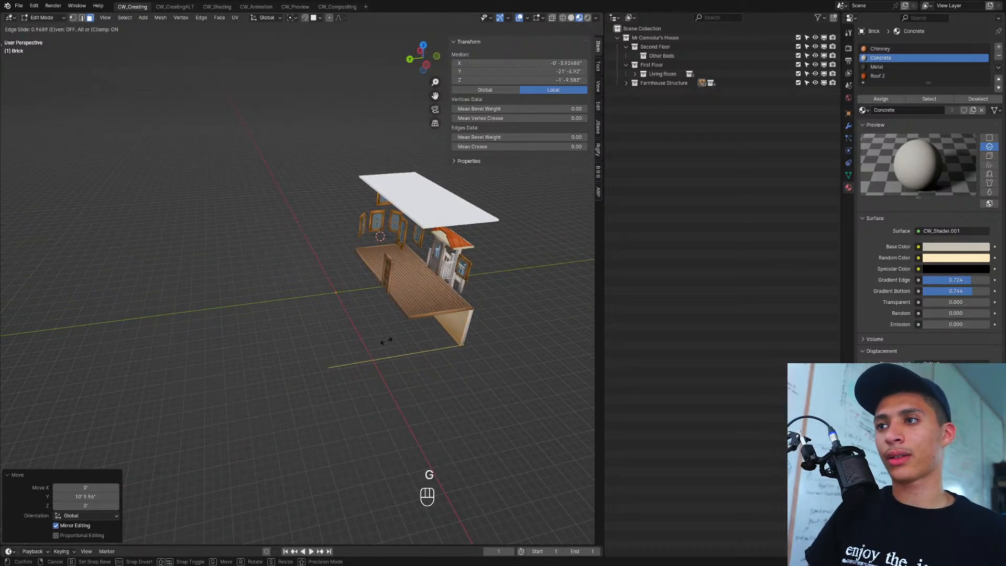
right_click(386, 341)
key(ctrl+space)
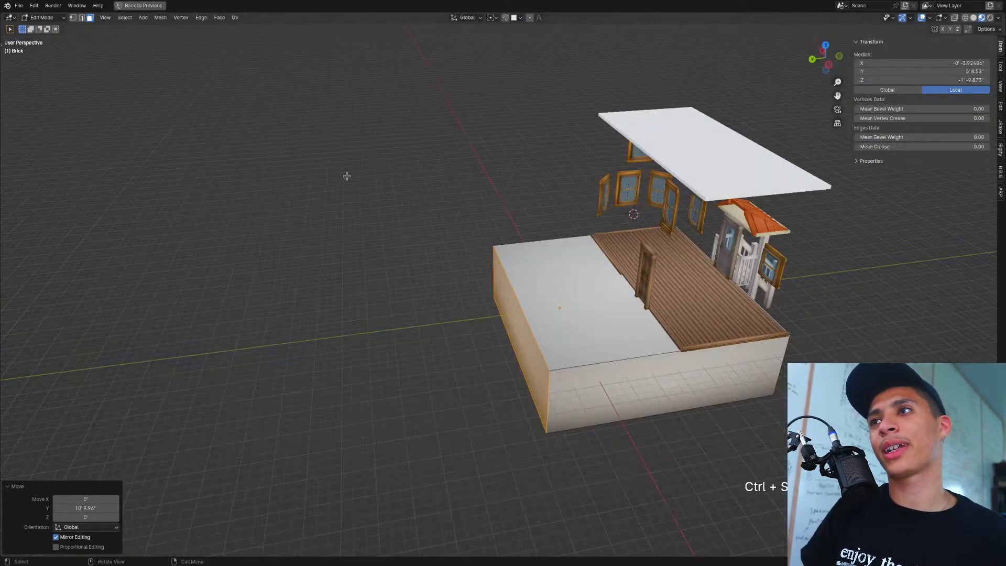
key(ctrl+space)
key(Tab)
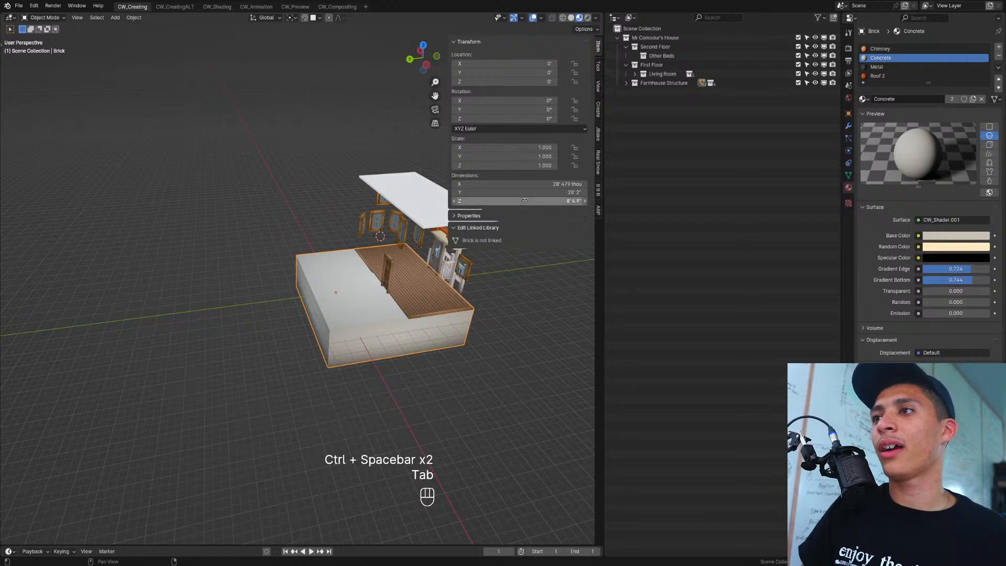
drag(526, 192, 555, 193)
right_click(514, 193)
Step: Edge-slide the block's rear face fully onto the front face, move it 70' back along Y, and save the file
key(Tab)
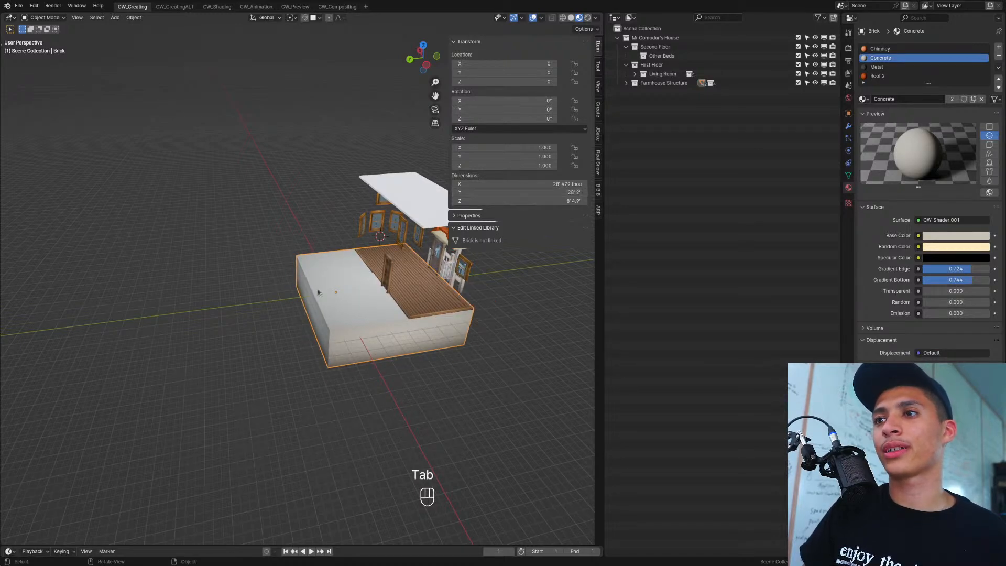
key(g)
key(g)
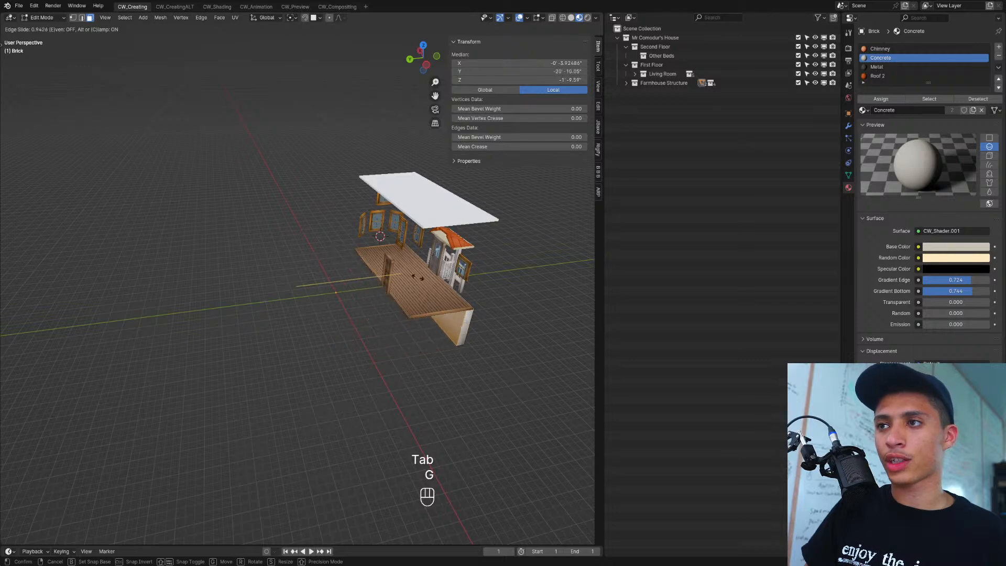
click(436, 273)
text(gy)
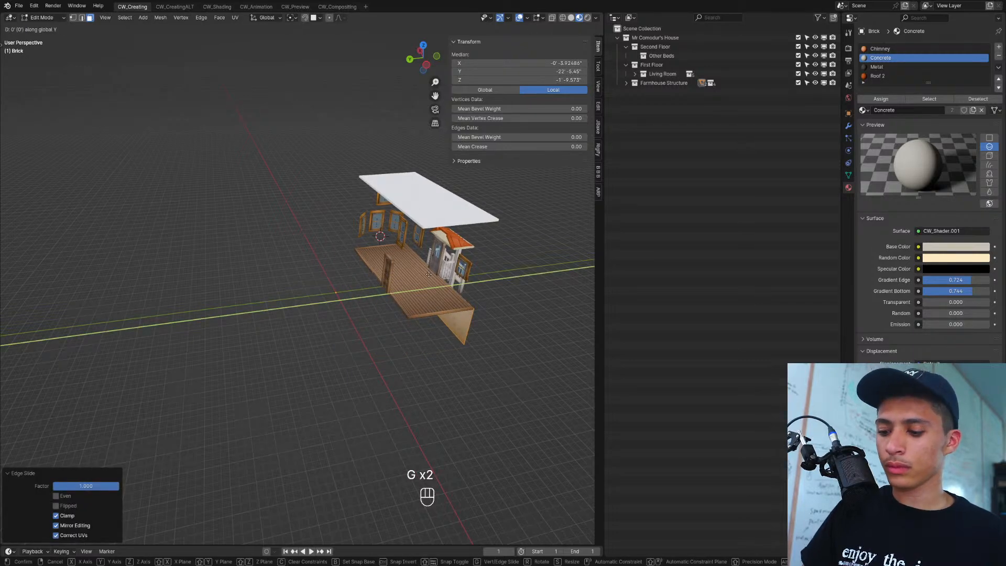
text(70)
key(Return)
key(Tab)
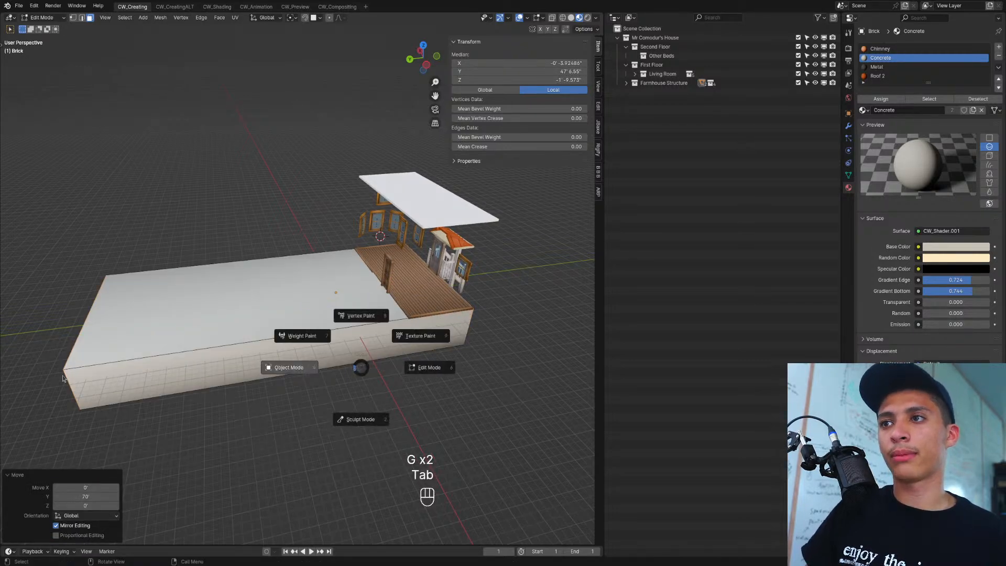
click(294, 367)
scroll(262, 409, down, 2)
middle_drag(251, 443, 262, 414)
key(ctrl+s)
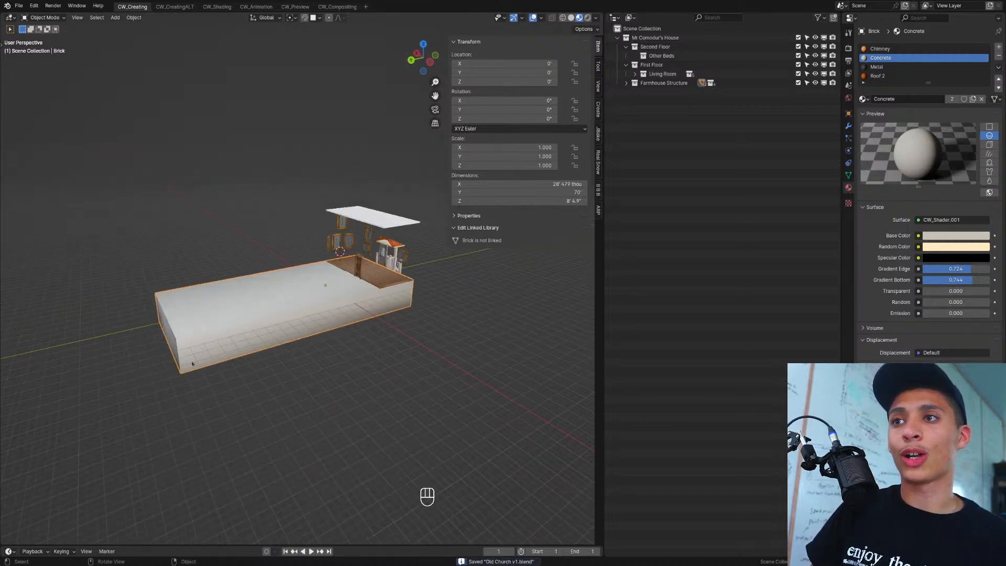
Step: Try to shorten the concrete block by edge-sliding its rear face with a factor of 0.242, and undo the slide
key(Tab)
key(g)
key(g)
key(ctrl)
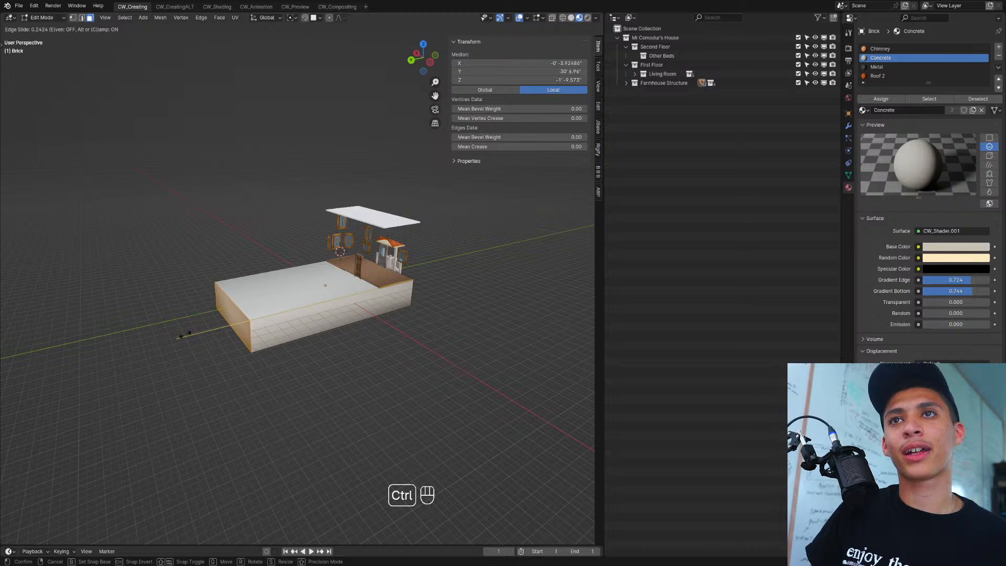
click(185, 334)
key(ctrl+s)
middle_drag(314, 378, 309, 380)
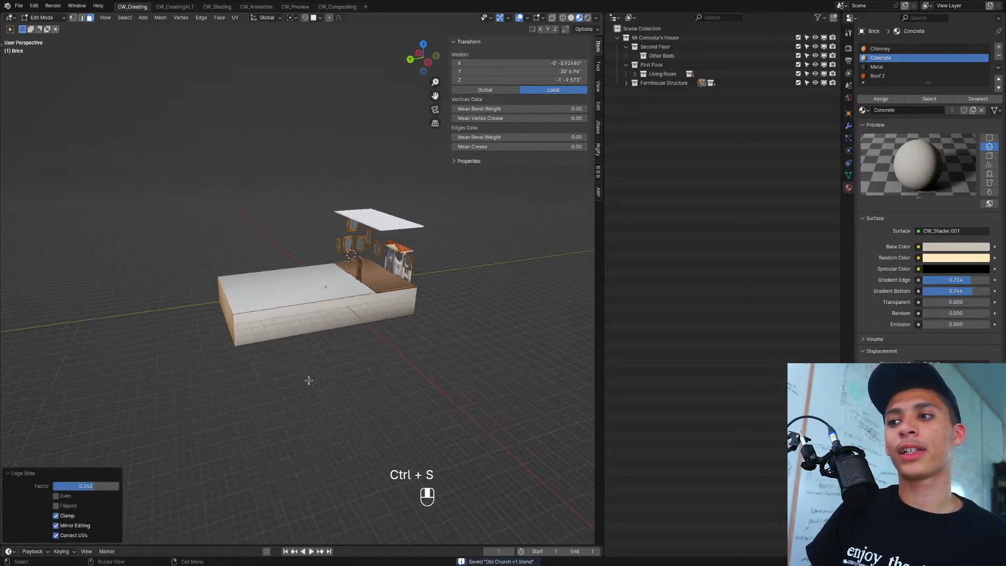
key(ctrl+z)
Step: Shorten the concrete block by moving its rear face -20' 4.35" along Y, and save the file
key(g)
key(y)
key(x)
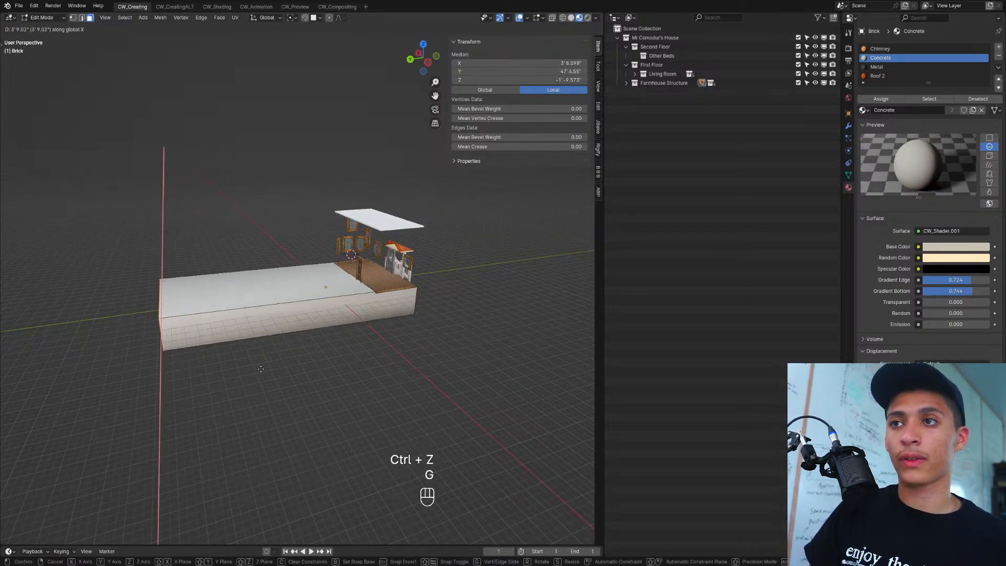
key(y)
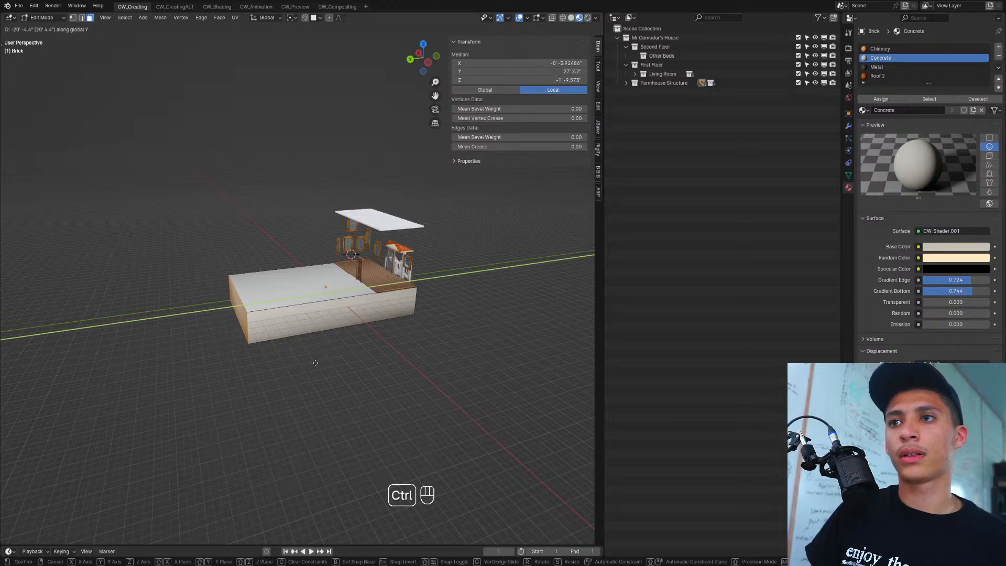
click(315, 362)
key(ctrl+s)
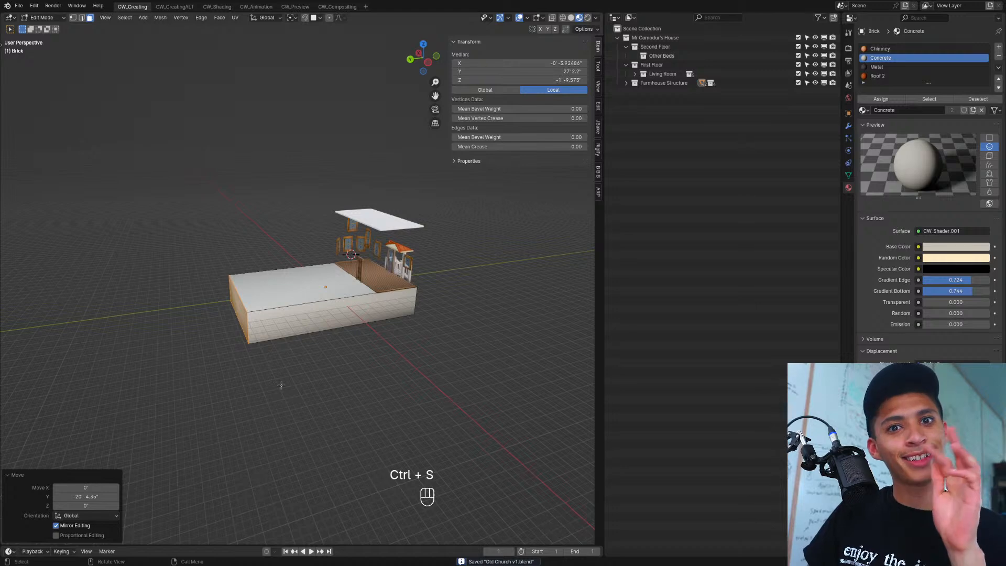
middle_drag(277, 387, 310, 358)
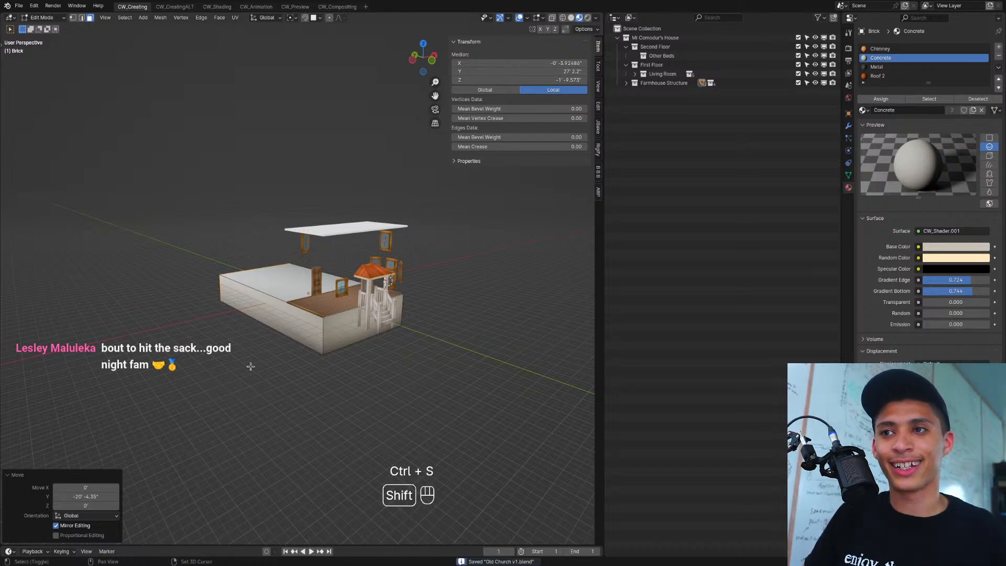
Step: Delete the group of bay windows beside the wooden floor and save the file
middle_drag(250, 366, 317, 252)
key(Tab)
click(313, 244)
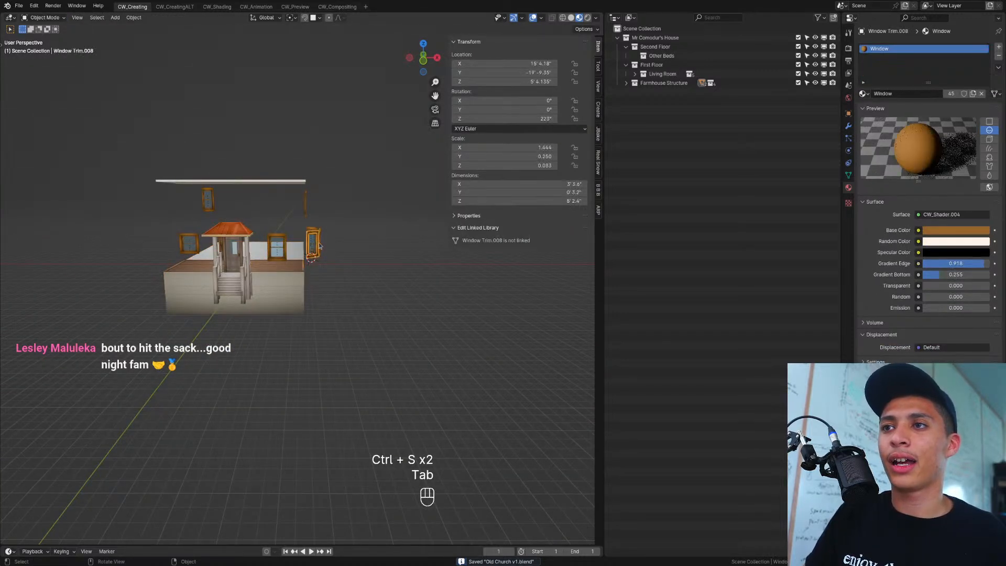
scroll(320, 247, up, 3)
drag(367, 267, 314, 207)
mouse_move(347, 253)
middle_down()
mouse_move(357, 265)
mouse_move(291, 261)
mouse_move(361, 261)
middle_up()
key(Delete)
key(ctrl+s)
Step: Move the interior door and its frame 12' 6.77" along X and 28' 11.37" along Y, toward the block's rear end
scroll(270, 268, up, 4)
click(248, 256)
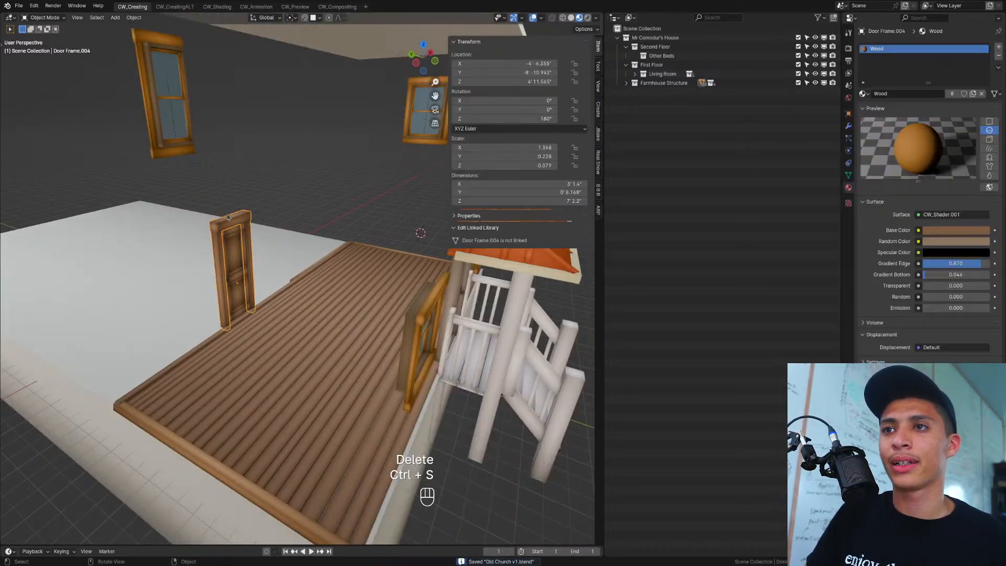
shift+click(227, 245)
scroll(253, 289, down, 5)
middle_drag(253, 289, 373, 331)
key(KP_7)
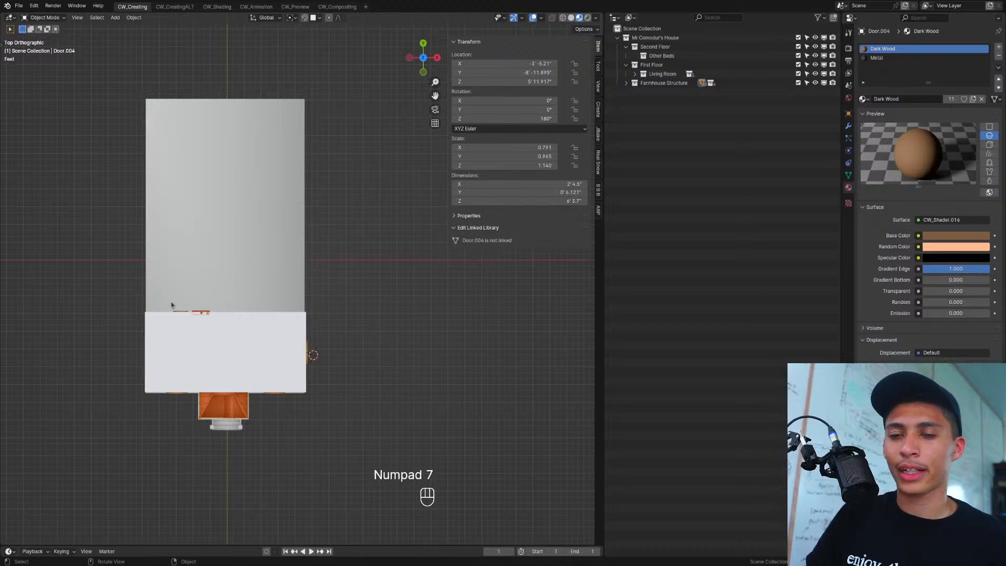
key(g)
click(254, 143)
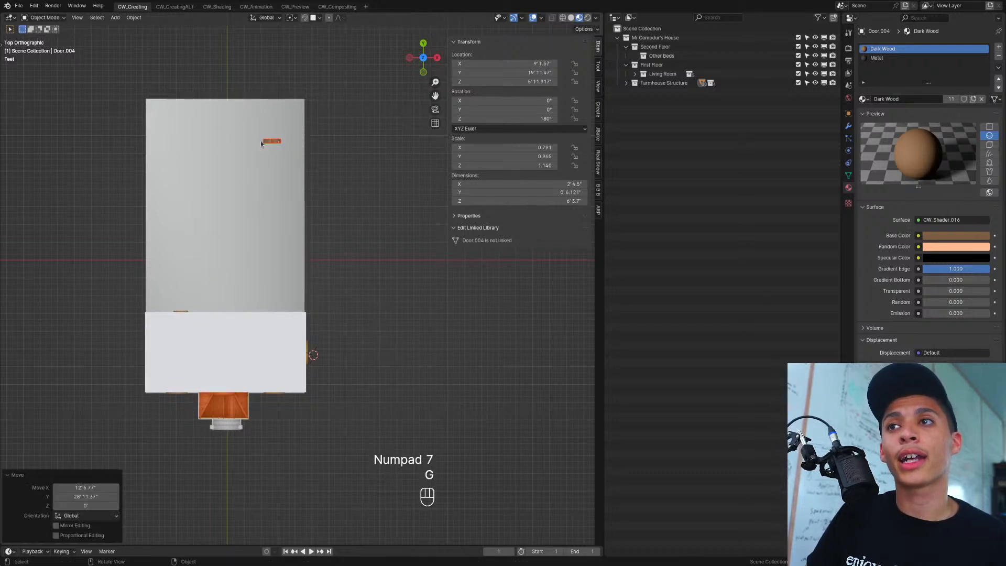
Step: Duplicate the moved door and frame about -15' 3.3" along X to the other side of the block
key(shift+d)
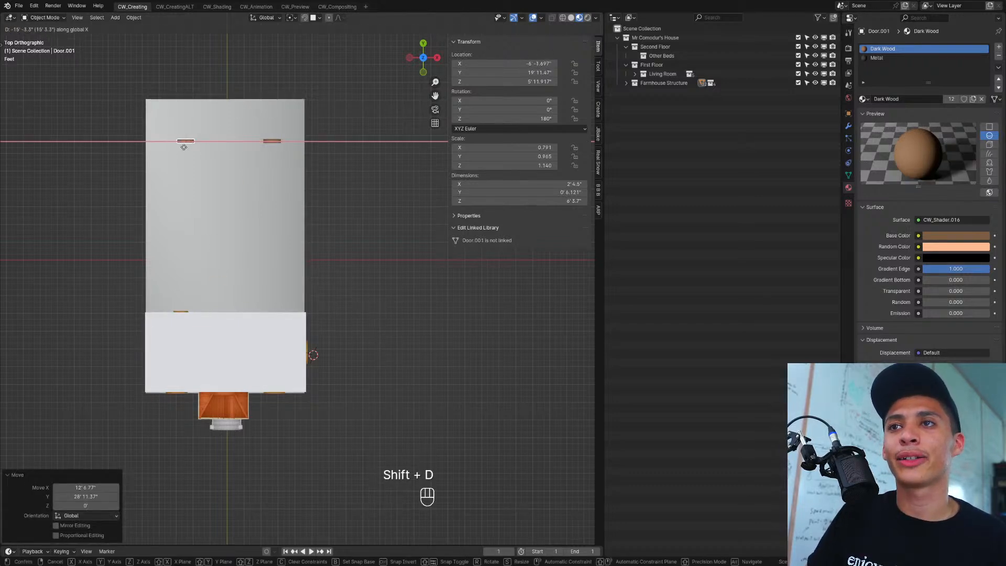
click(183, 147)
middle_drag(197, 182, 283, 277)
click(375, 300)
Step: Hide the two roof pieces above the front porch
scroll(371, 298, up, 5)
scroll(366, 301, down, 7)
scroll(262, 288, up, 5)
click(228, 191)
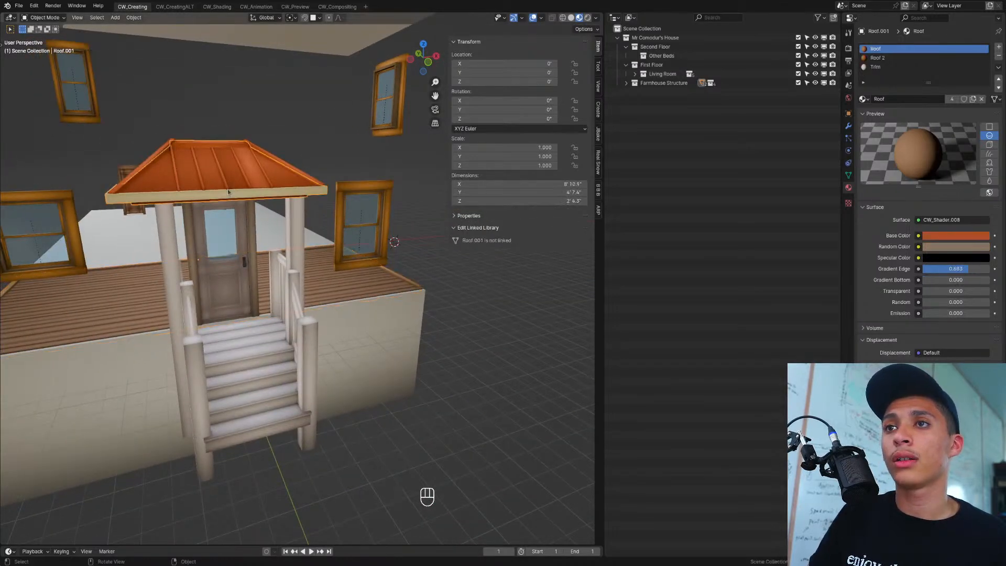
key(h)
click(266, 155)
key(h)
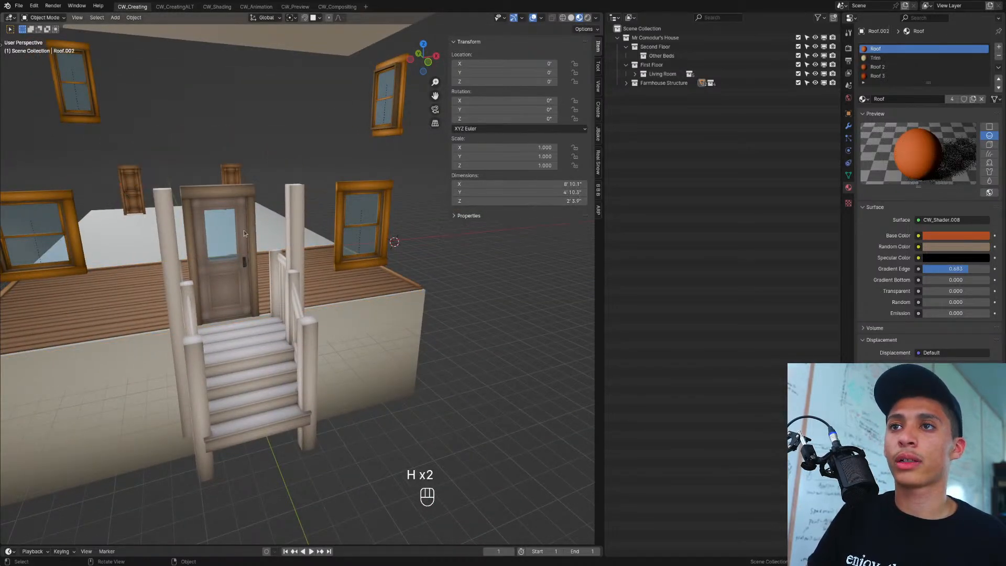
Step: Delete the two remaining upper-floor windows with their frames and trim, and save the file
middle_drag(244, 230, 197, 196)
click(214, 186)
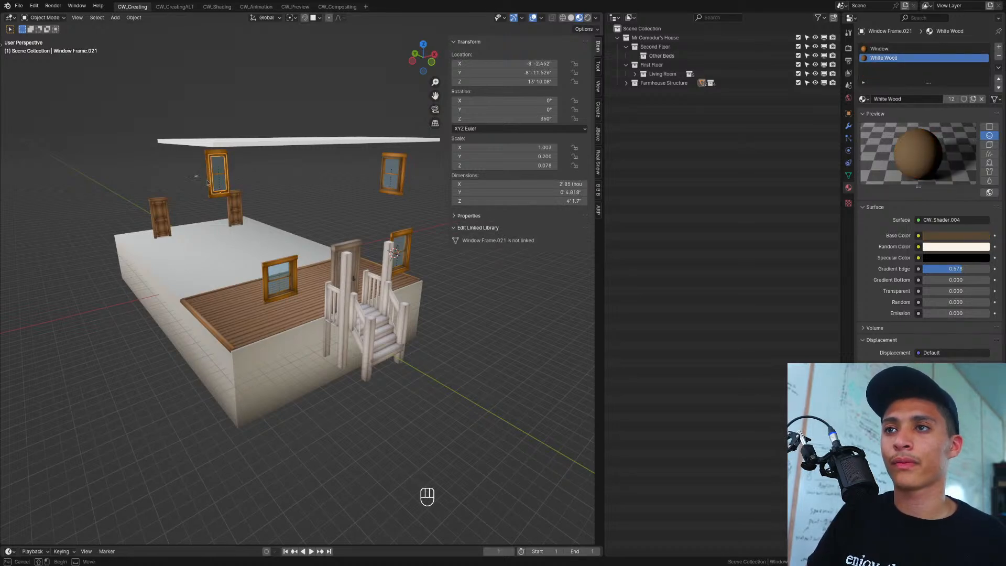
drag(208, 183, 224, 189)
shift+drag(380, 177, 405, 201)
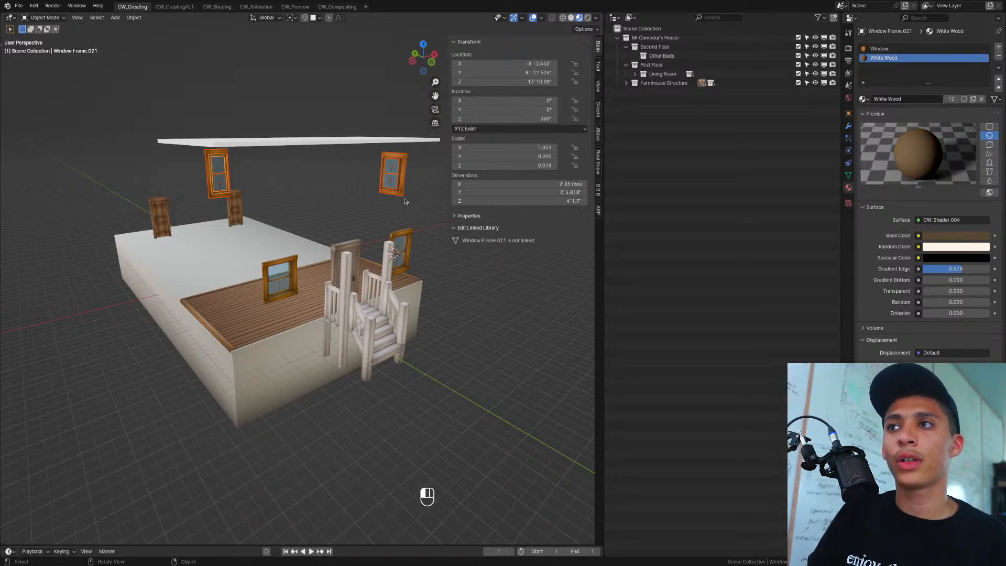
key(Delete)
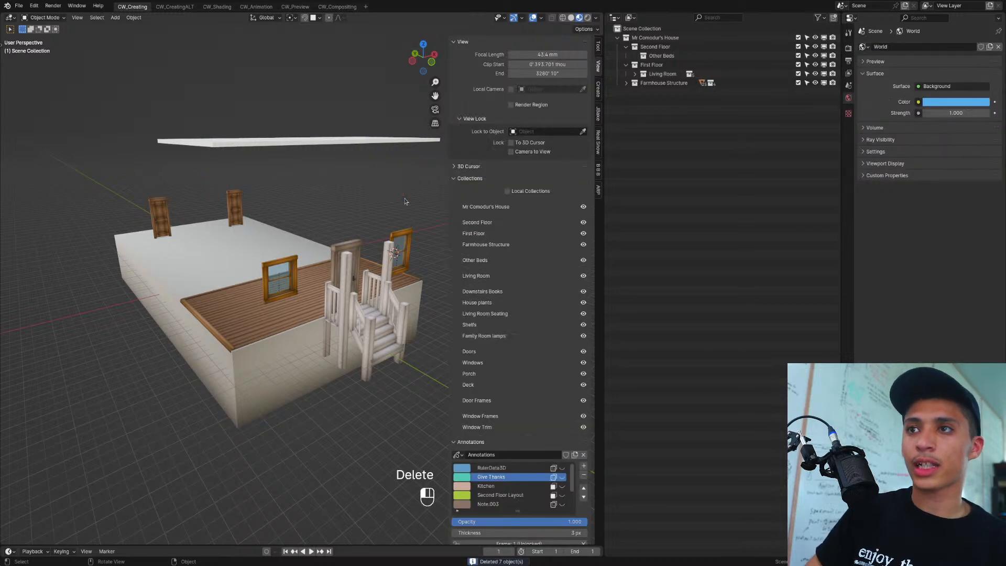
key(ctrl+s)
Step: Reveal all hidden objects of the farmhouse
middle_drag(325, 278, 188, 344)
scroll(251, 267, up, 3)
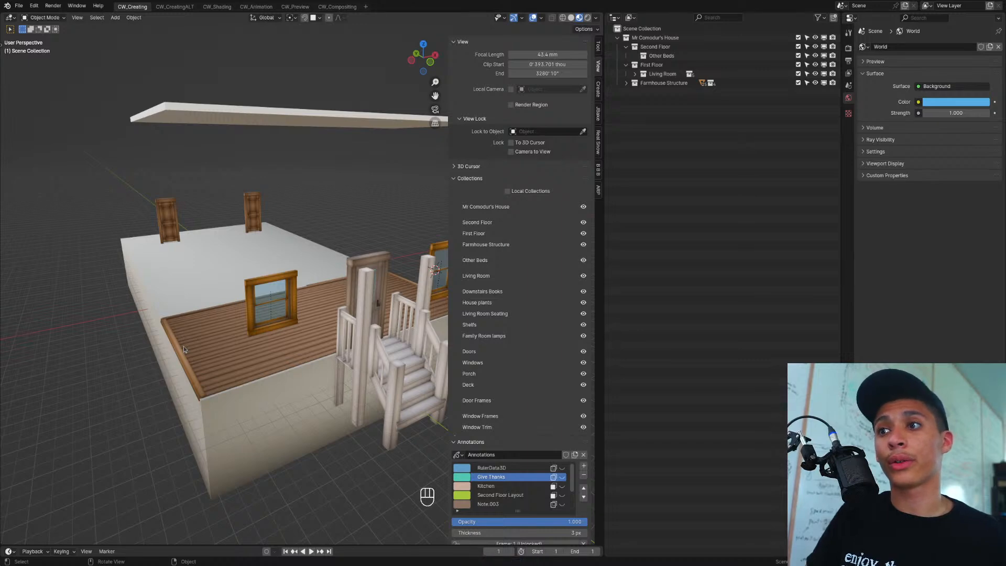
scroll(183, 348, down, 2)
key(alt+h)
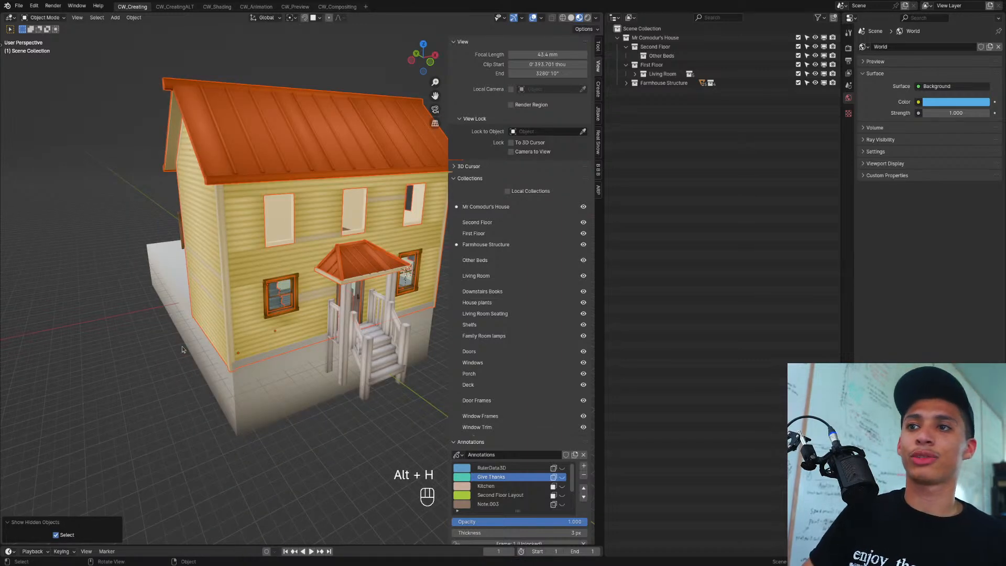
Step: Hide the house's siding, main roof and second floor ceiling
click(229, 206)
key(h)
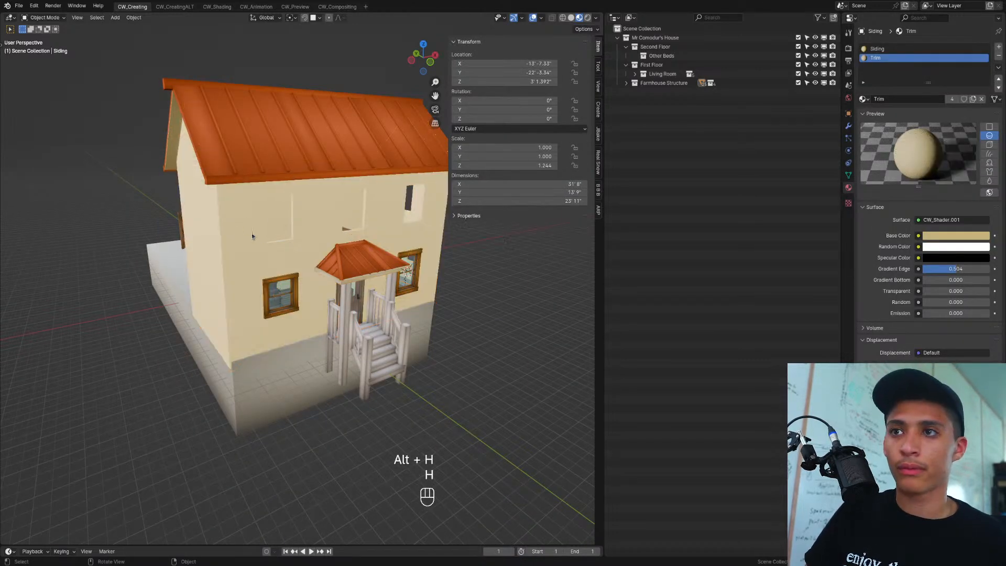
click(262, 168)
key(h)
middle_drag(275, 193, 270, 272)
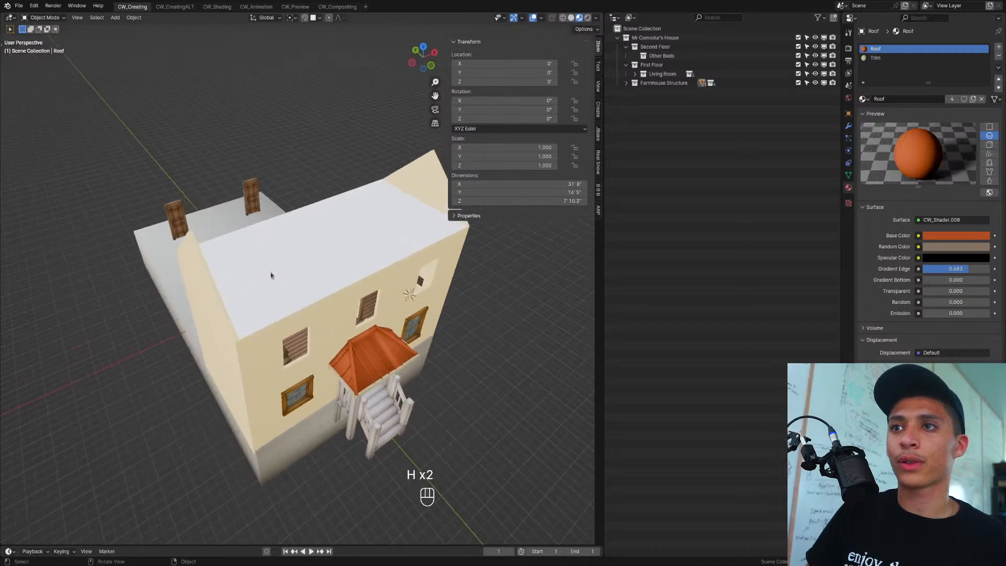
click(252, 298)
key(h)
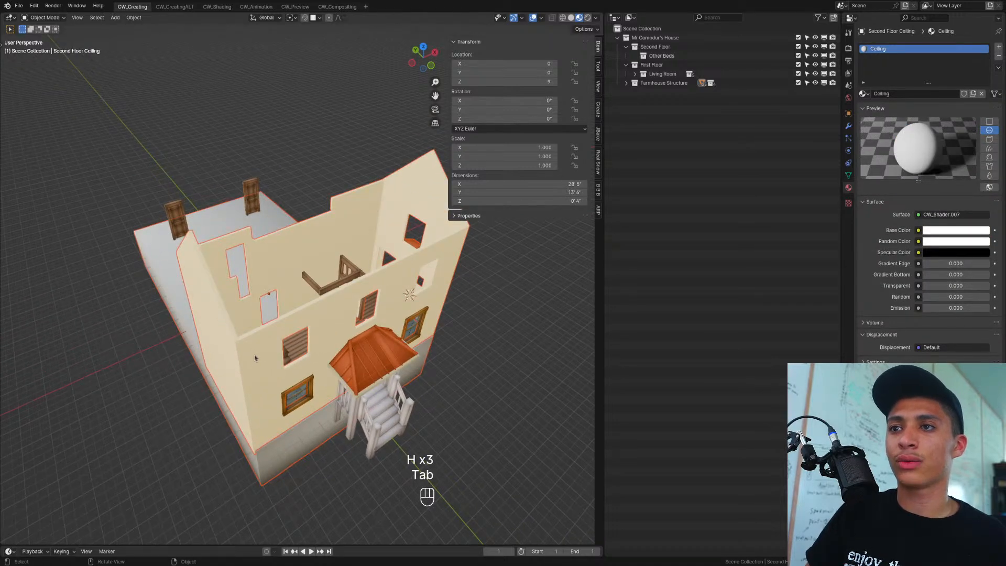
key(Tab)
key(Tab)
click(256, 350)
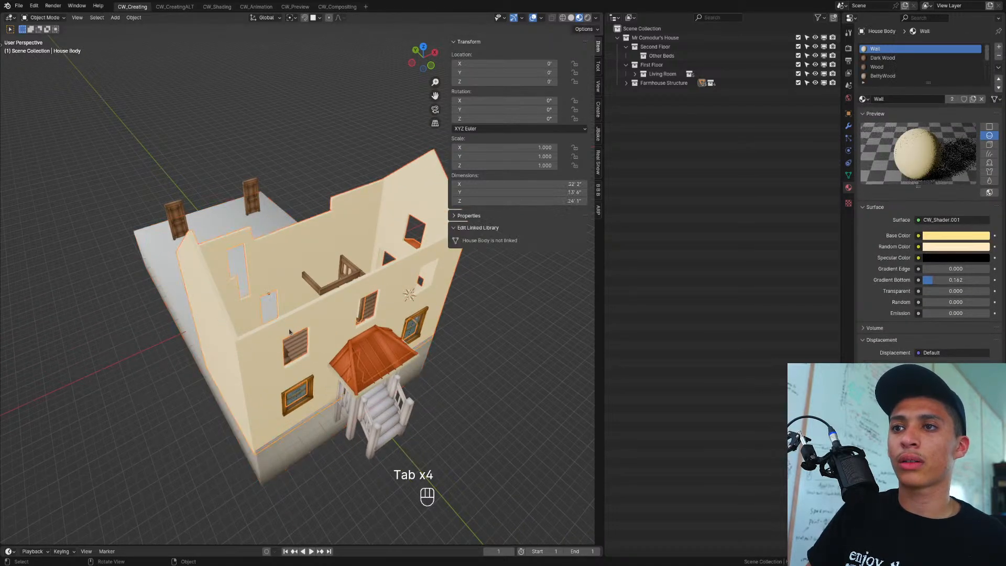
key(Tab)
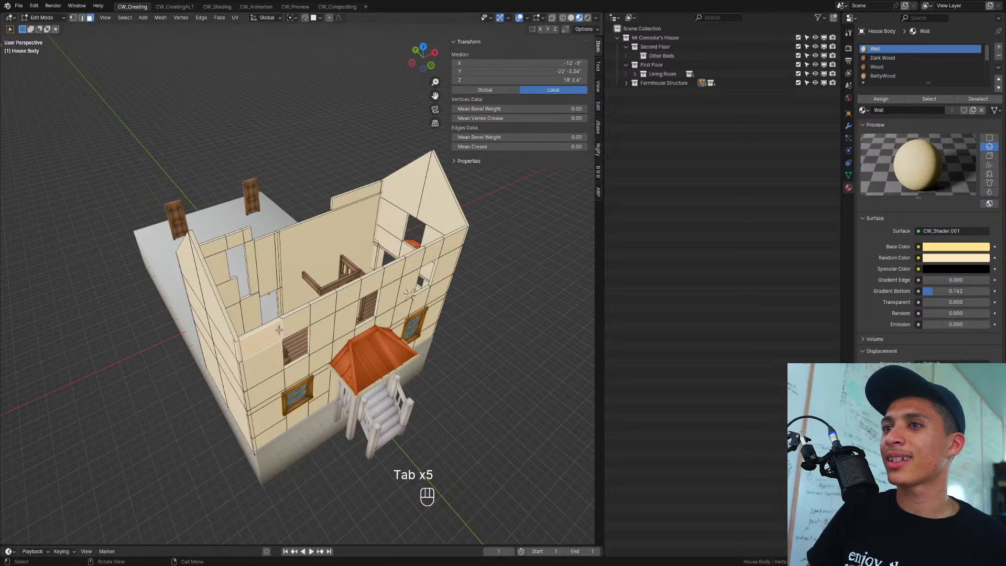
Step: Undo the recent edits back to the point before the hidden house parts were revealed and the upper-floor windows deleted
key(ctrl+z)
key(ctrl+z)
key(ctrl+z)
key(ctrl+z)
key(ctrl+z)
key(ctrl+z)
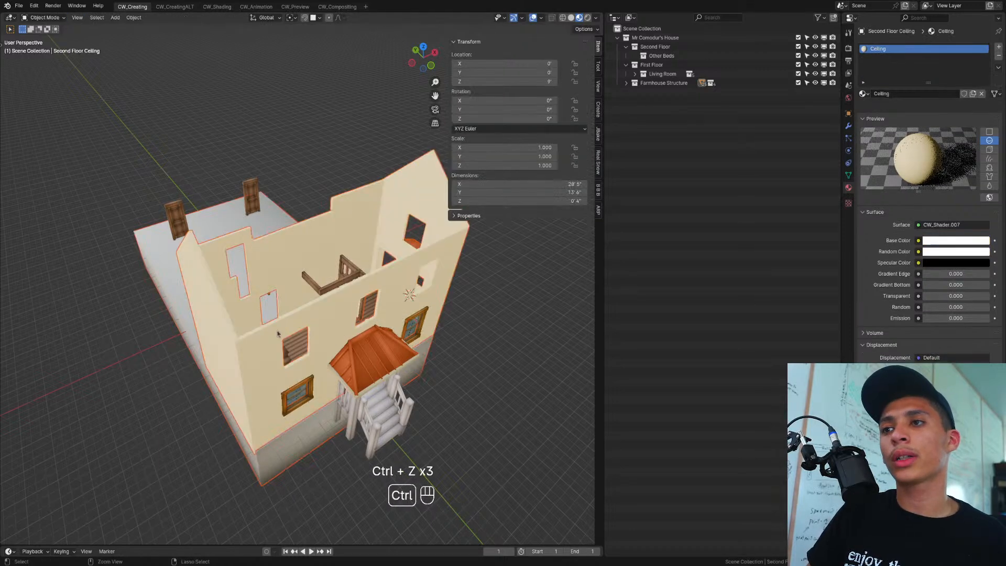
key(ctrl+z)
key(ctrl+z)
key(ctrl+z)
key(ctrl+z)
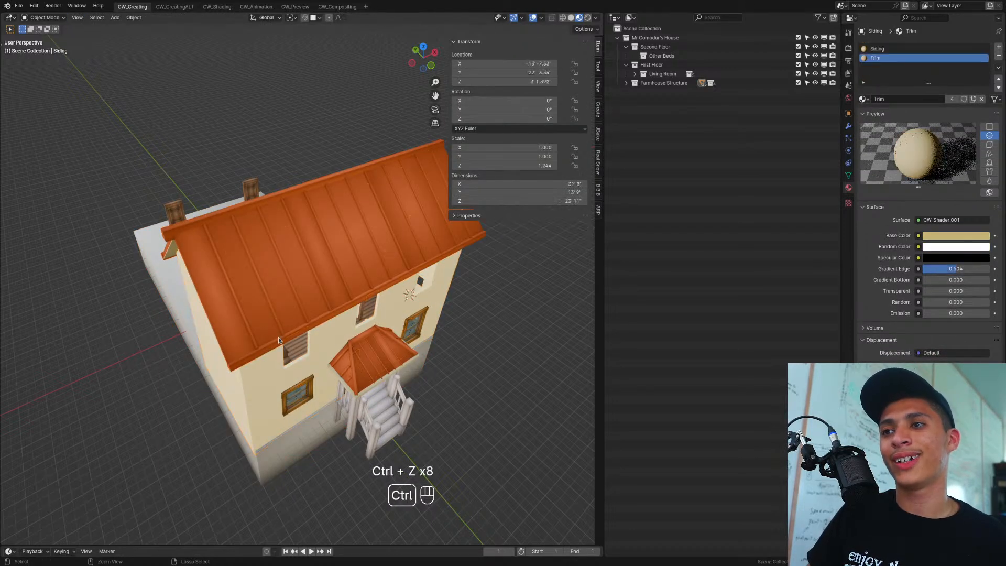
key(ctrl+z)
key(ctrl+z)
key(ctrl+z)
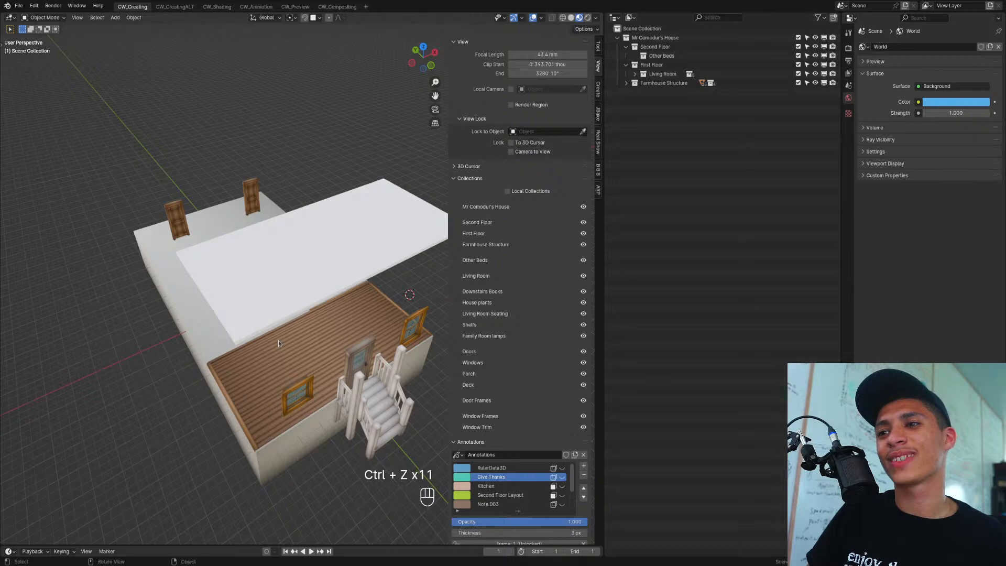
Step: Restore the selection of the two upper-floor windows with their frames and trim, and delete them
middle_drag(278, 340, 283, 293)
key(ctrl+shift+z)
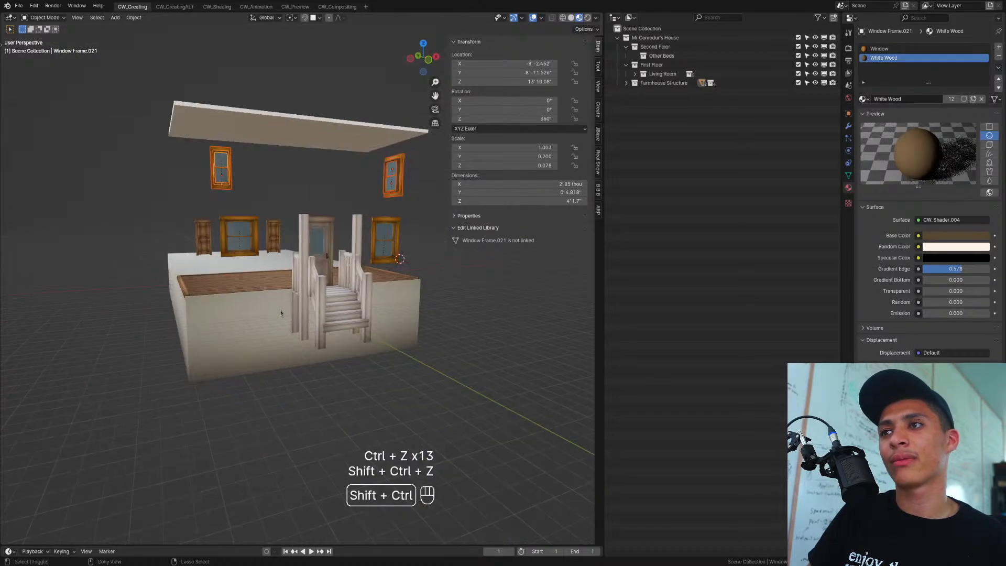
key(Delete)
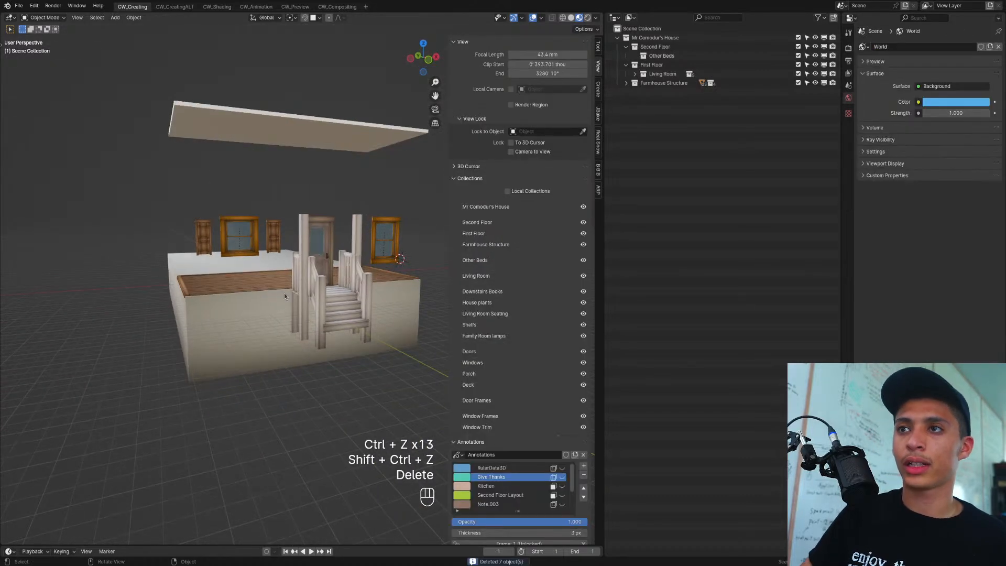
Step: Rotate the second floor ceiling panel 90° around the X axis so it stands upright
click(260, 124)
click(848, 126)
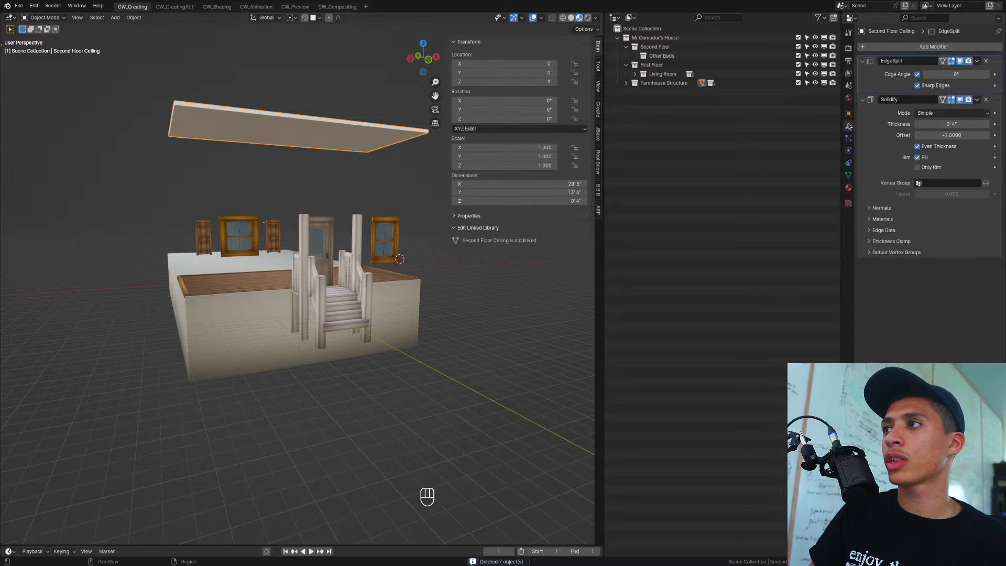
middle_drag(384, 169, 332, 215)
key(r)
key(x)
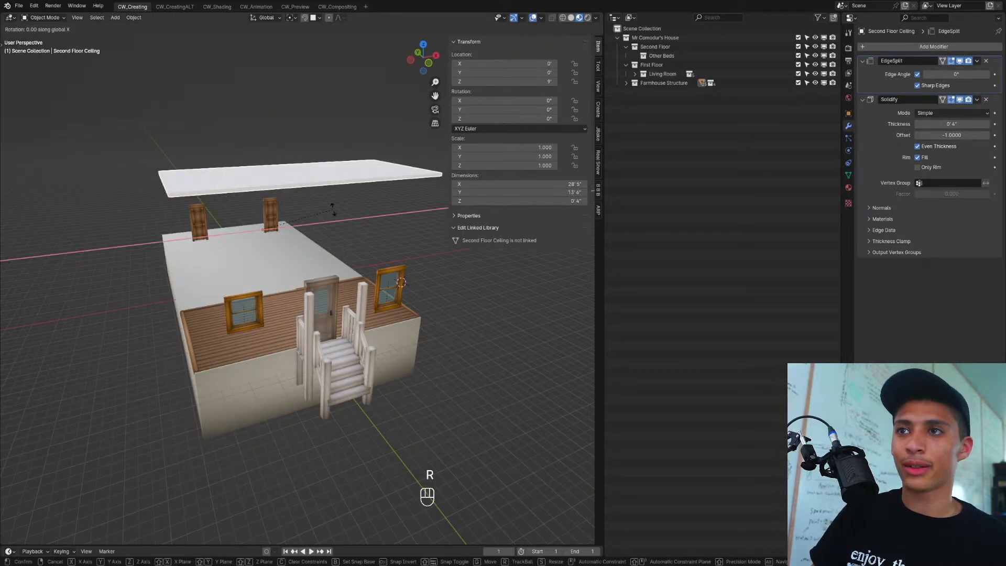
key(9)
key(0)
key(Return)
Step: Raise the upright panel about 14' 10" along Z and adjust its position in front view so it stands on the foundation
key(g)
key(z)
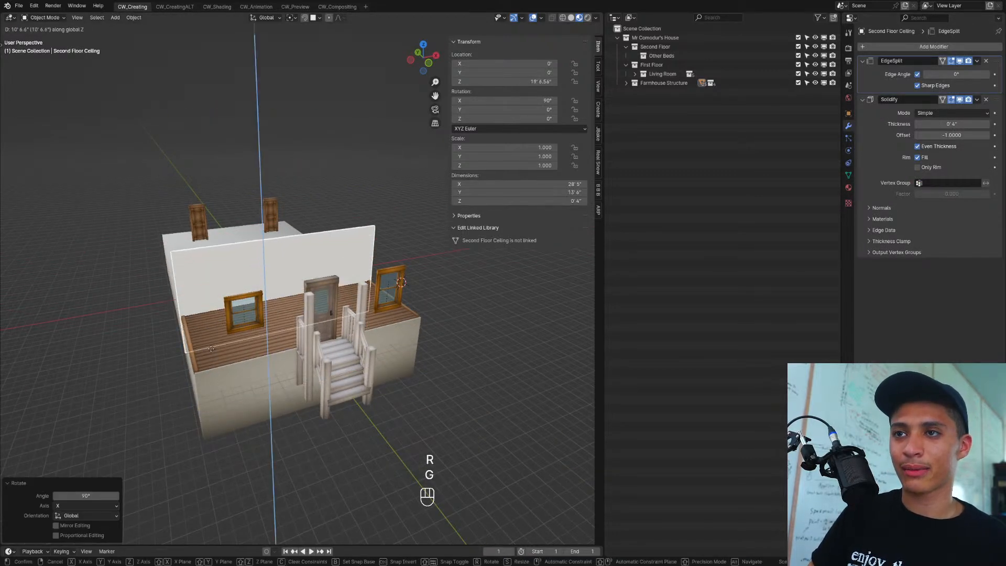
click(209, 316)
middle_drag(206, 358, 243, 322)
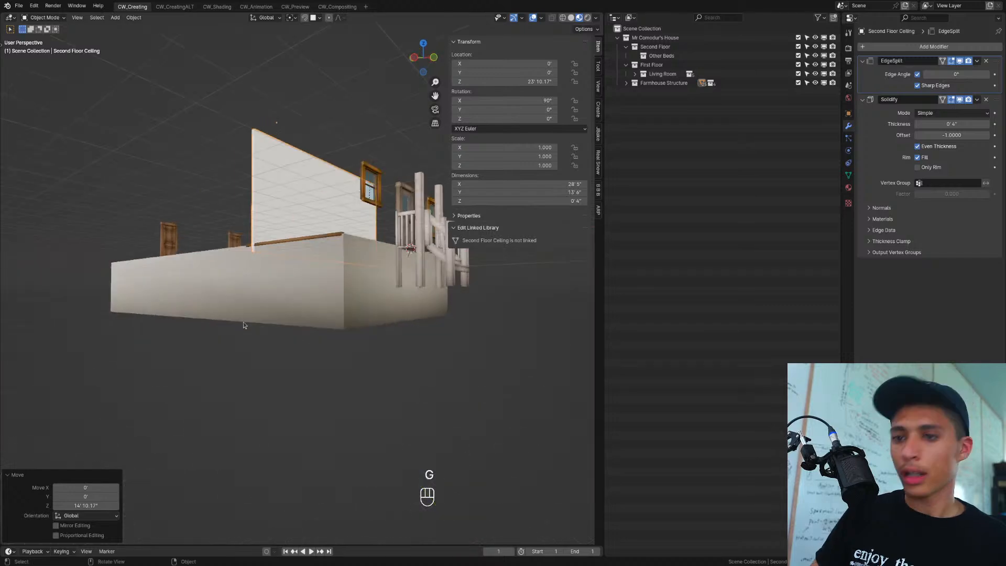
key(KP_1)
scroll(243, 322, up, 2)
shift+middle_drag(304, 229, 347, 317)
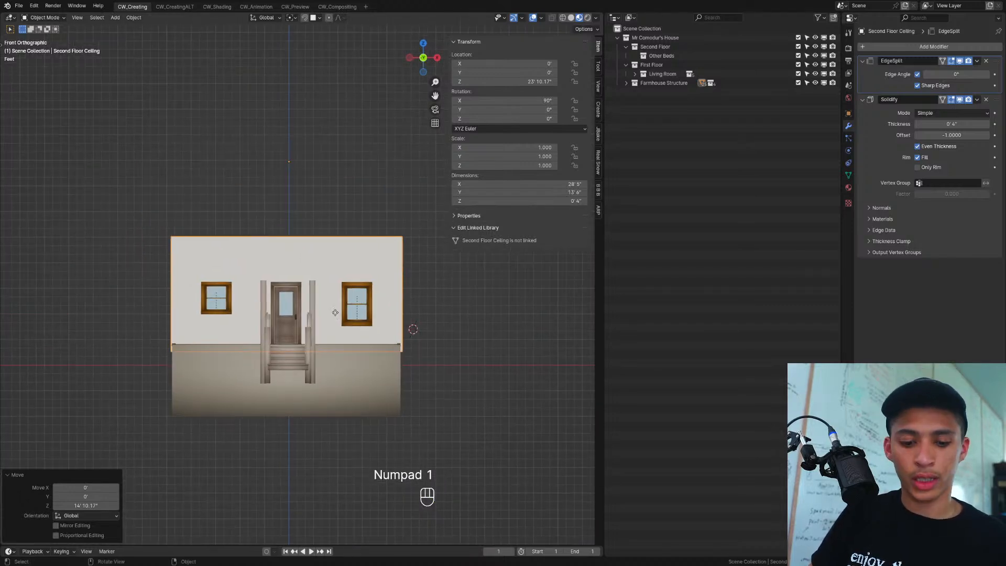
key(g)
click(329, 240)
middle_drag(329, 240, 357, 322)
Step: Move the panel's face along Y to the front edge of the foundation, in line with the front door and windows
key(Tab)
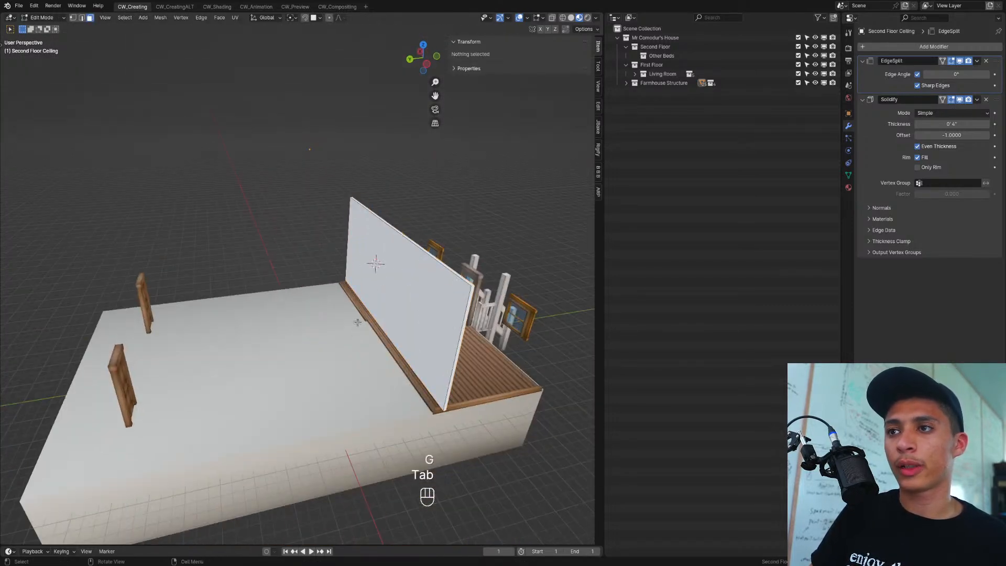
click(398, 295)
key(g)
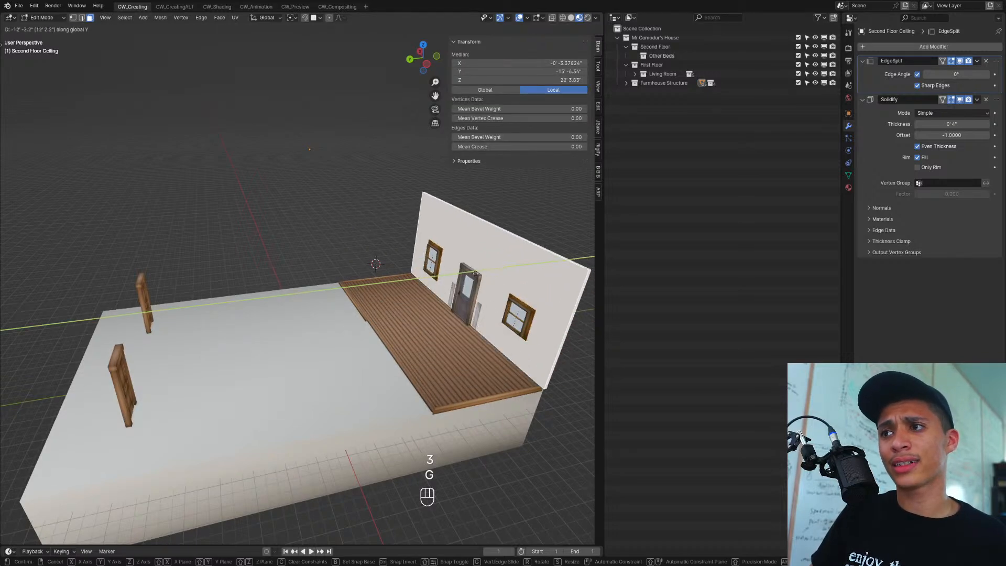
click(520, 260)
middle_drag(519, 260, 348, 363)
key(KP_7)
scroll(348, 363, up, 5)
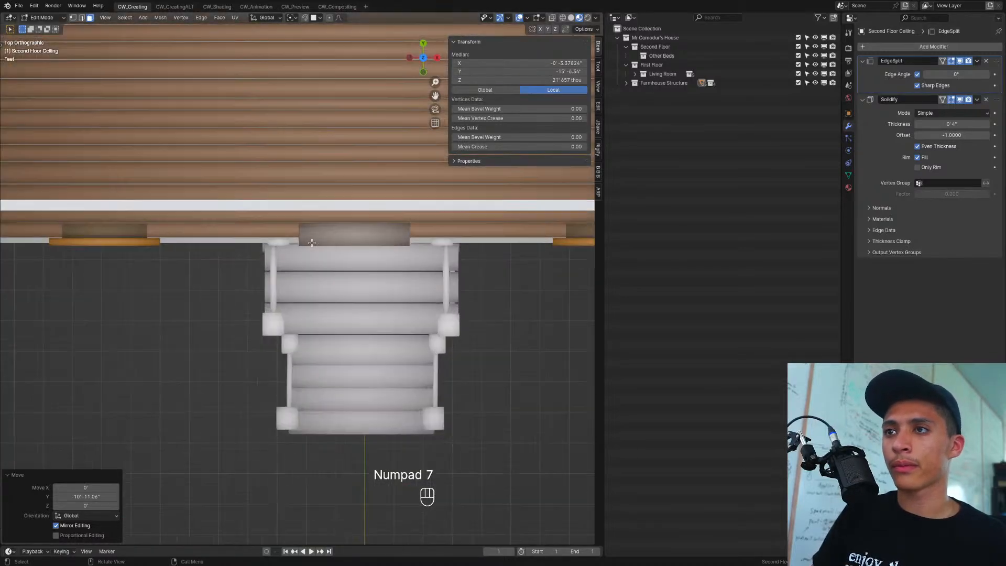
key(g)
key(y)
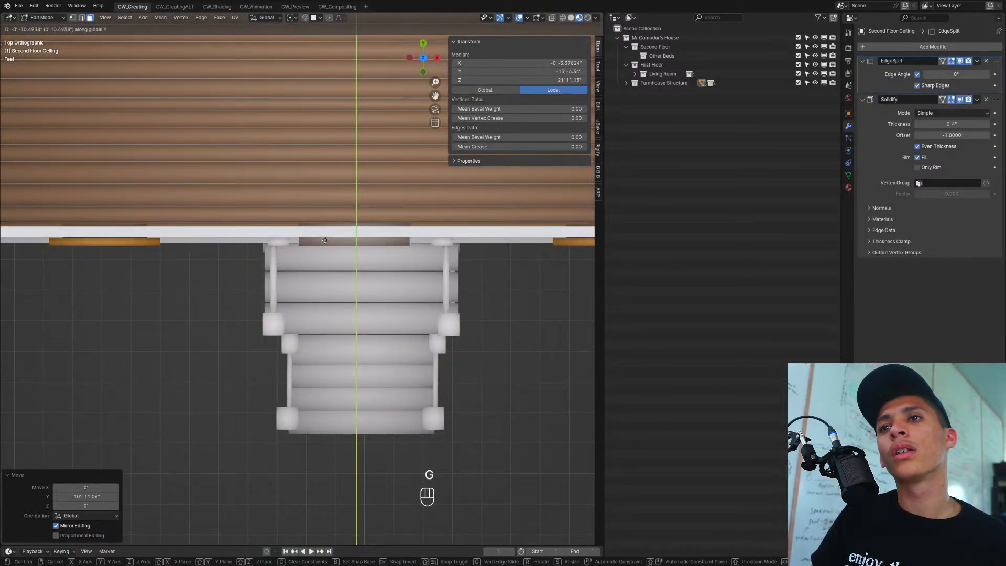
click(325, 240)
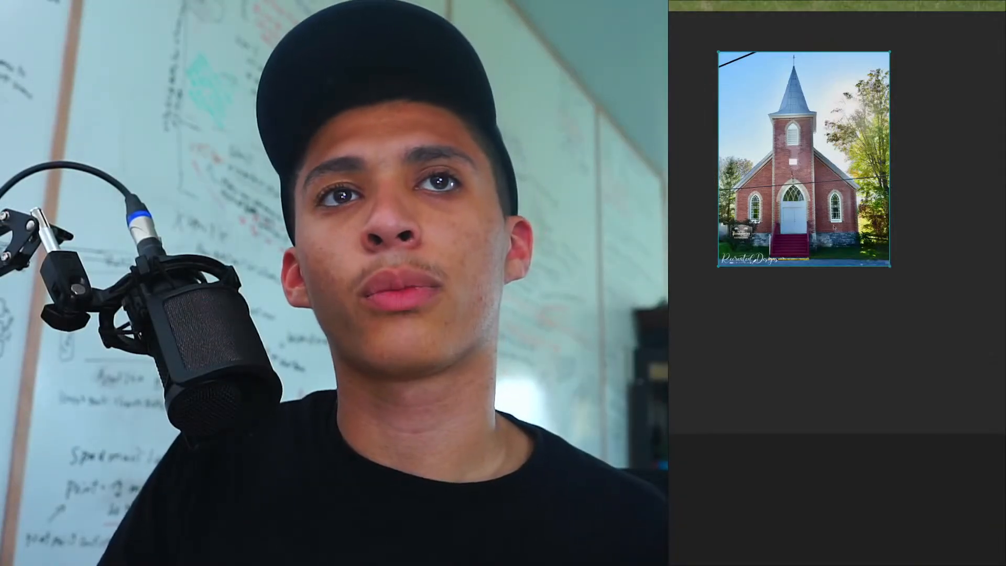
Step: Examine the old church reference photos and compare their facades with the front wall from several angles
scroll(839, 268, down, 5)
scroll(862, 126, up, 5)
scroll(847, 139, down, 4)
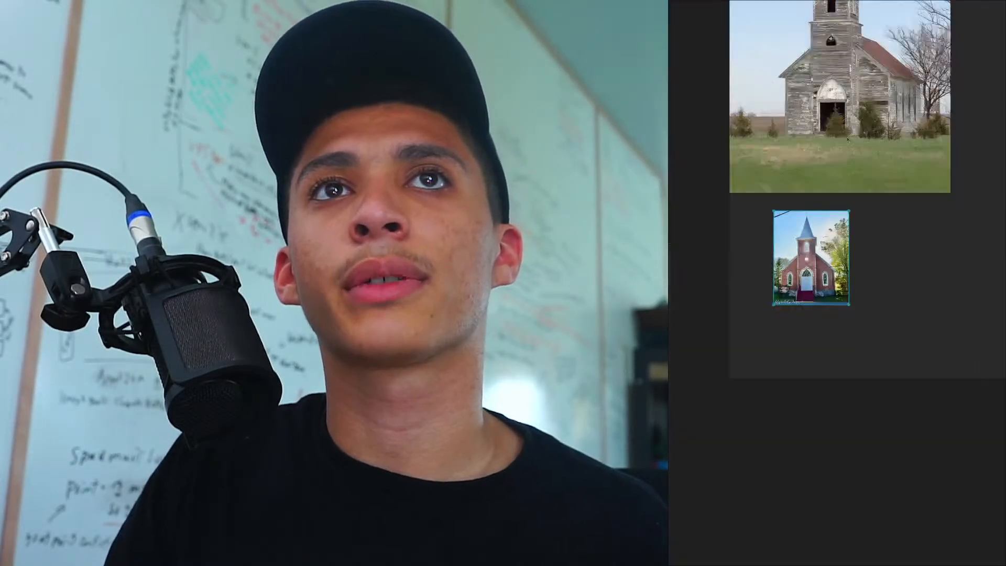
scroll(848, 139, down, 4)
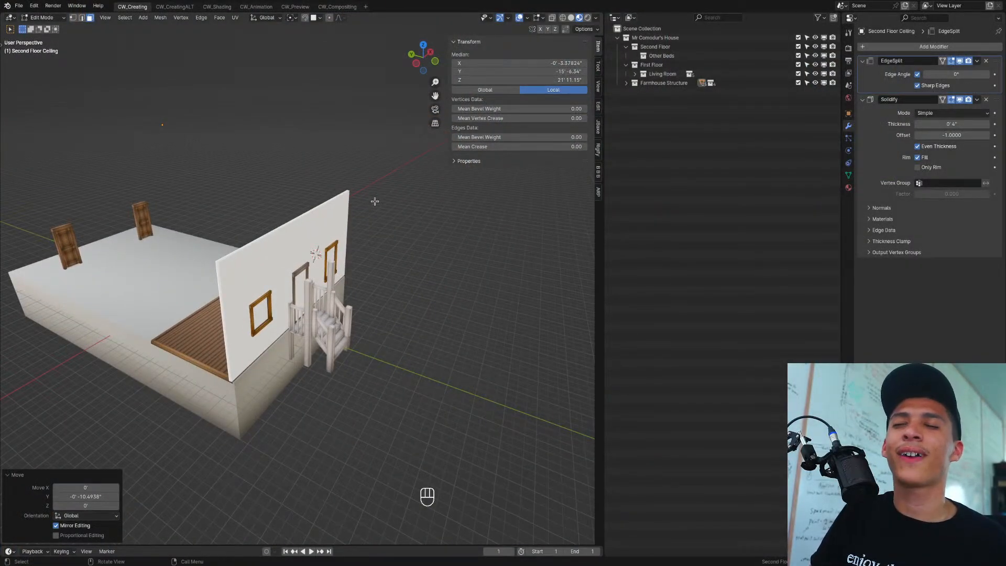
middle_drag(244, 250, 293, 256)
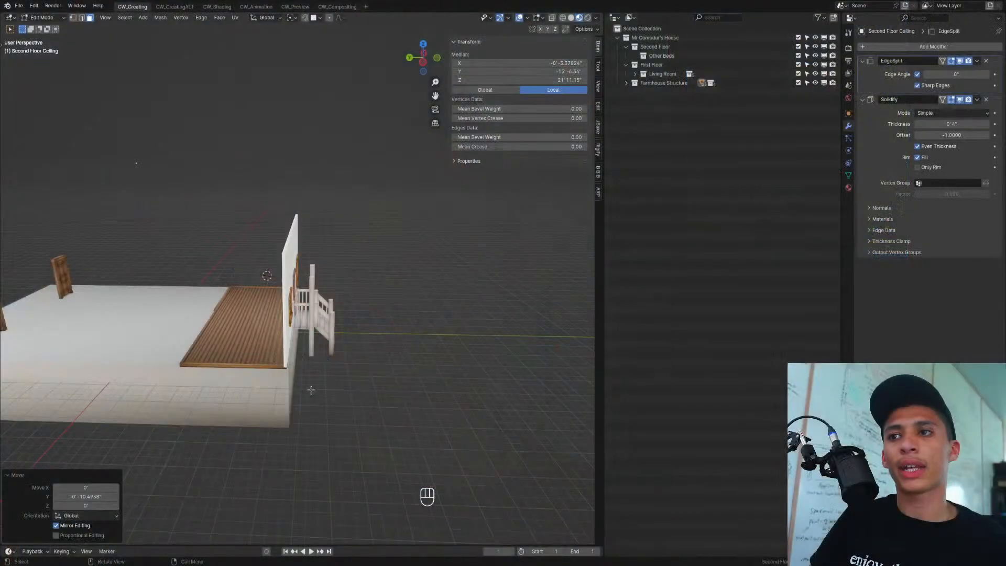
middle_drag(136, 163, 152, 162)
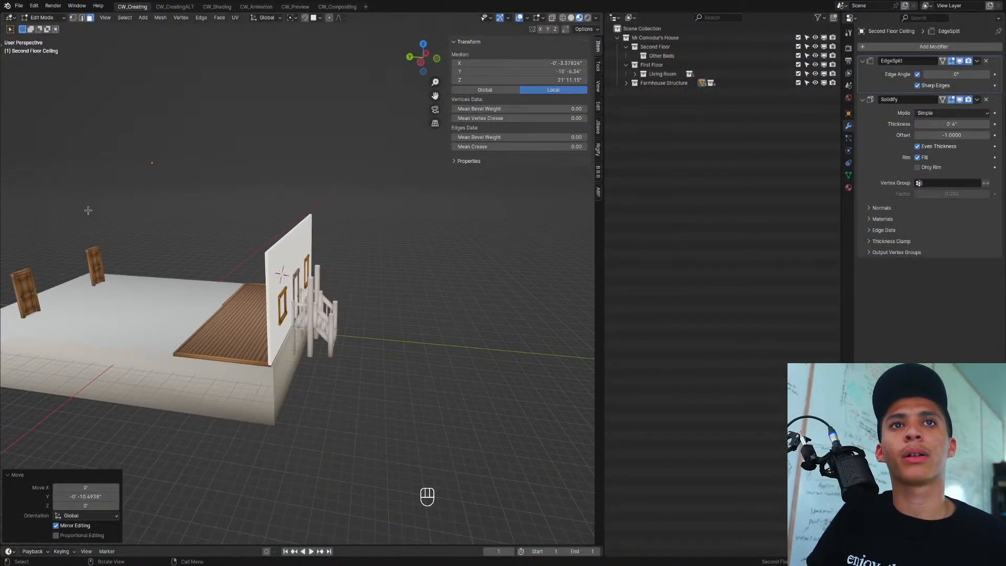
Step: Lower the front wall's top edge about 5' 11.5" along Z, to just above the door frame
middle_drag(88, 210, 259, 218)
middle_drag(289, 253, 366, 225)
key(2)
click(356, 207)
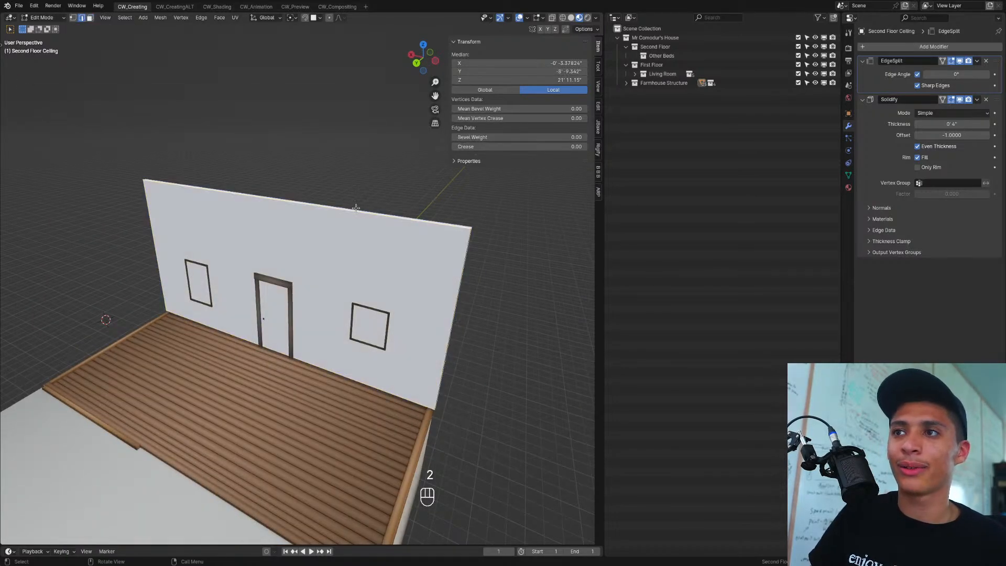
middle_drag(303, 244, 287, 246)
key(g)
key(z)
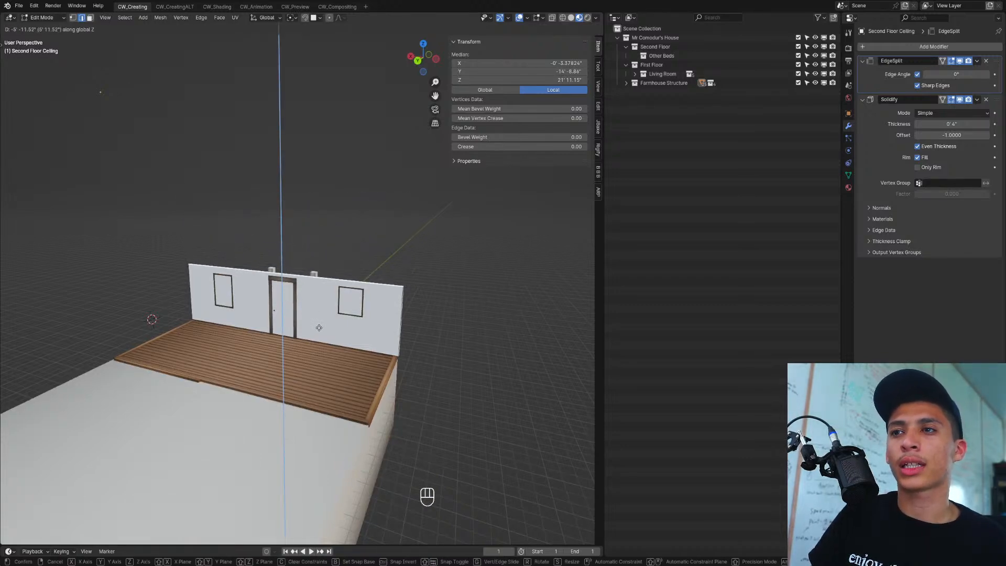
click(318, 327)
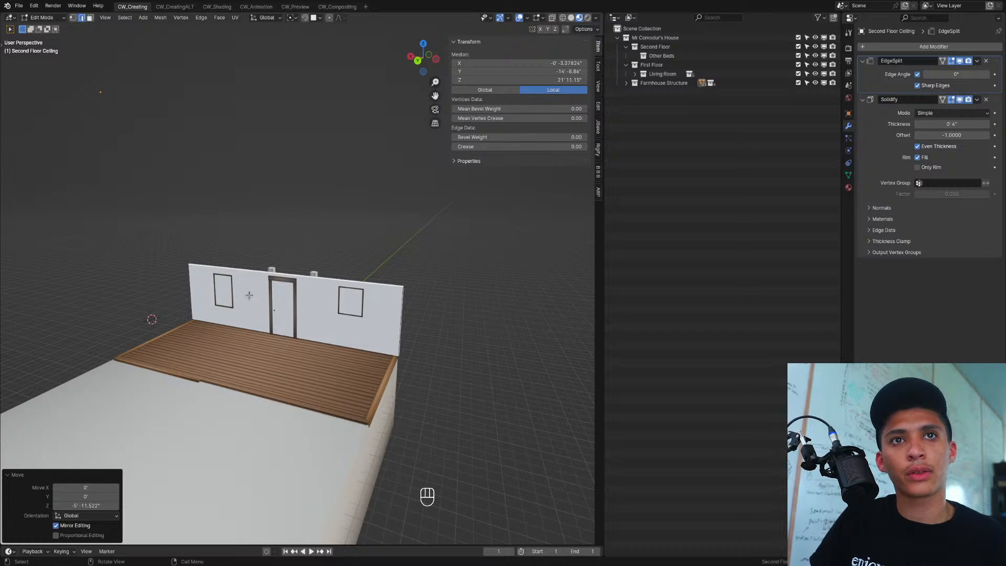
Step: Raise the front wall's top edge 6 feet along Z and check the wall from the front and side
text(gz)
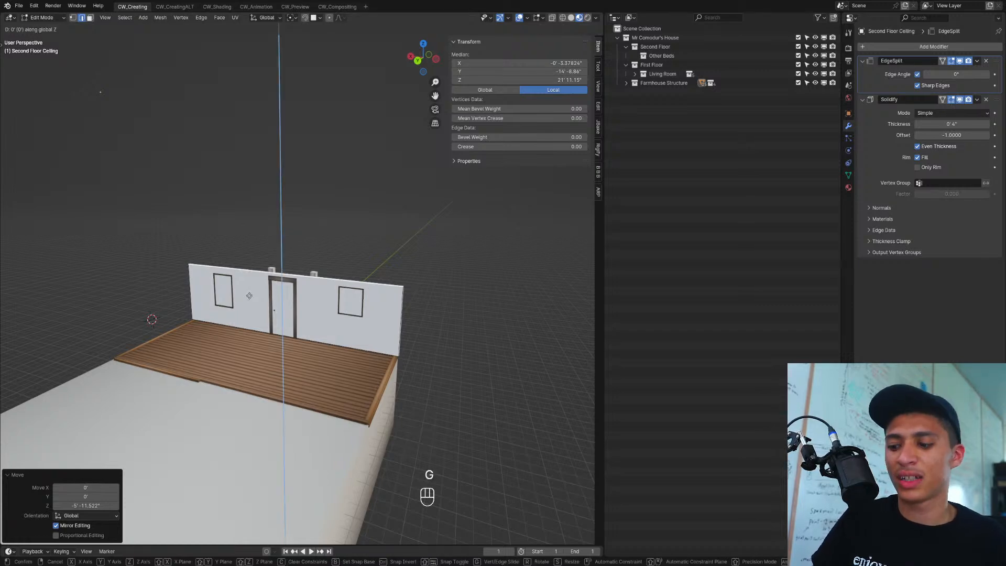
text(6)
key(Return)
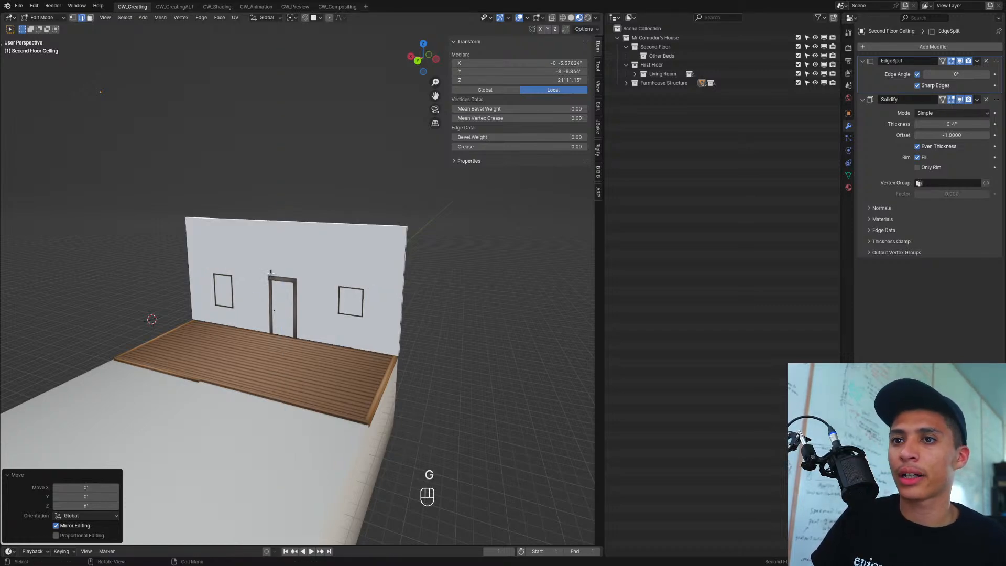
middle_drag(270, 273, 278, 231)
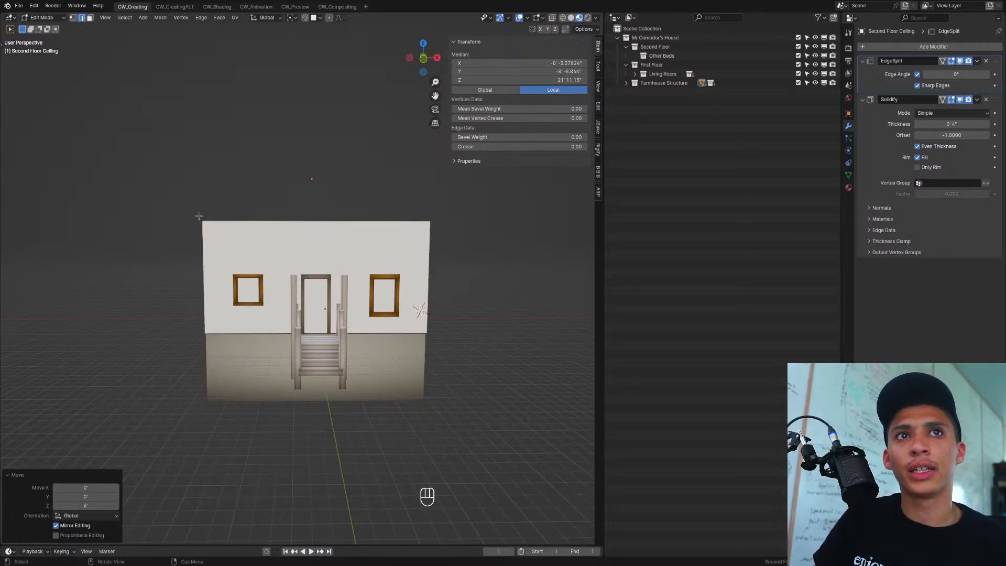
middle_drag(181, 246, 322, 289)
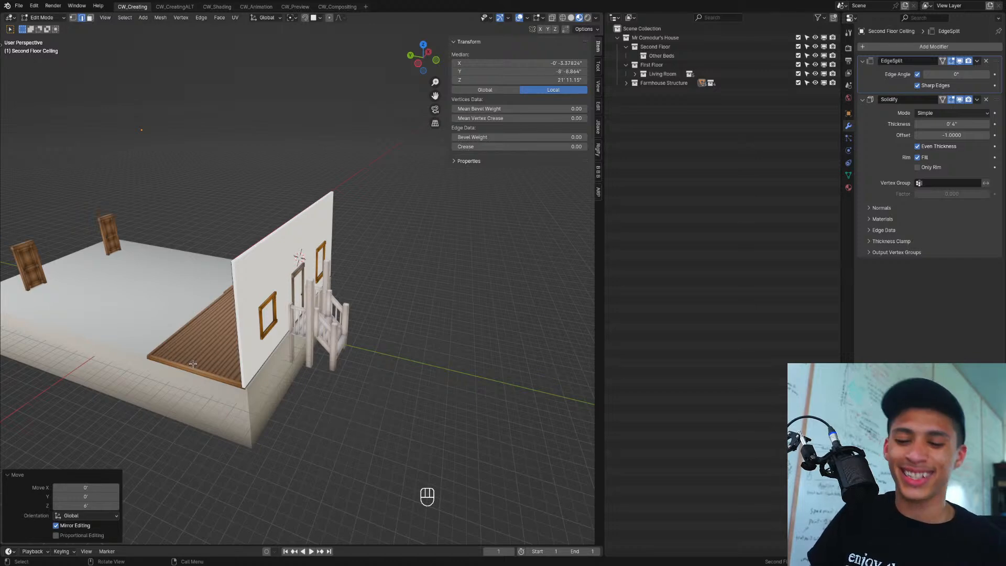
Step: Duplicate the front wall face and move the copy about 3' 9" forward of the wall, over the porch stairs
key(3)
middle_drag(192, 363, 231, 346)
key(KP_7)
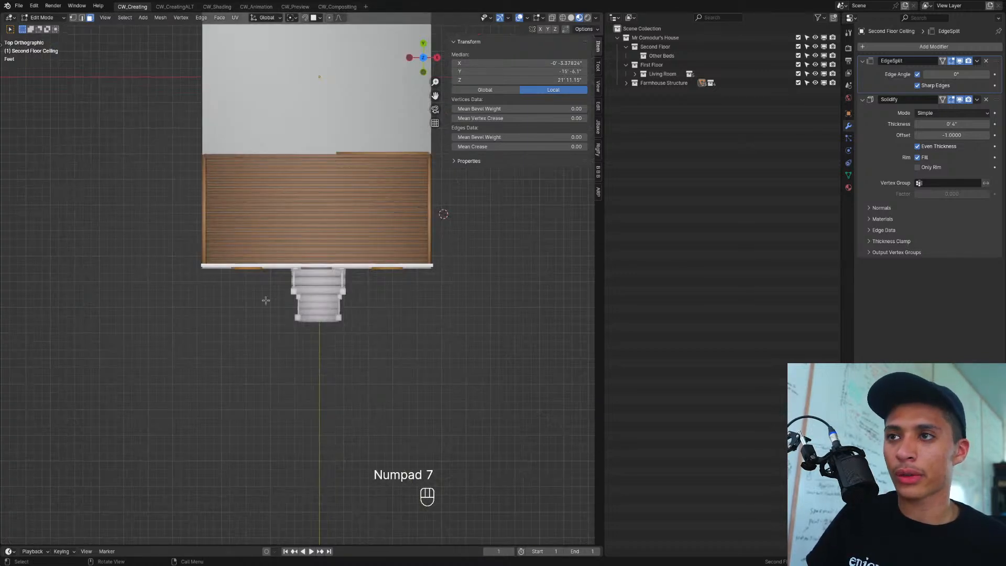
key(shift+d)
right_click(308, 317)
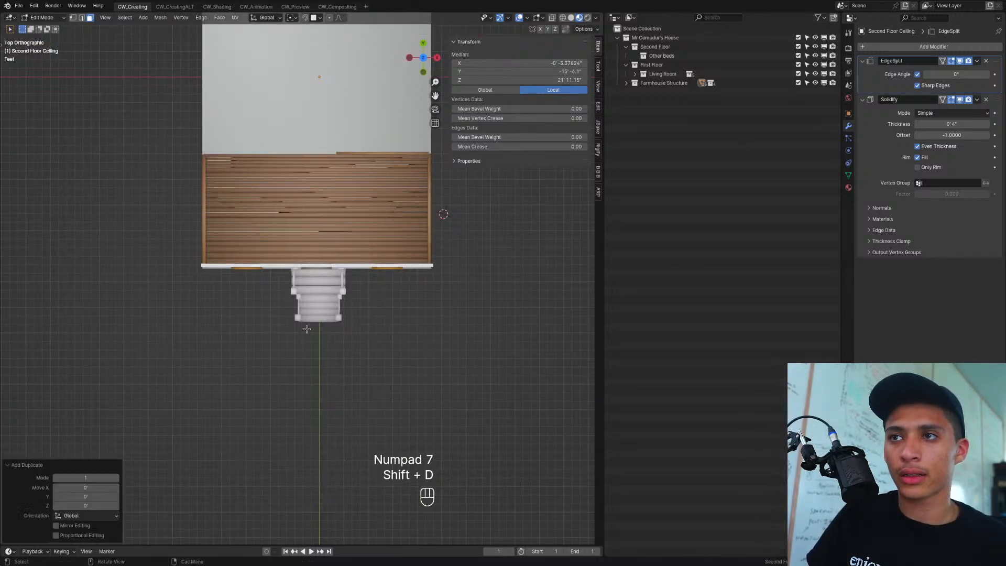
key(g)
click(314, 337)
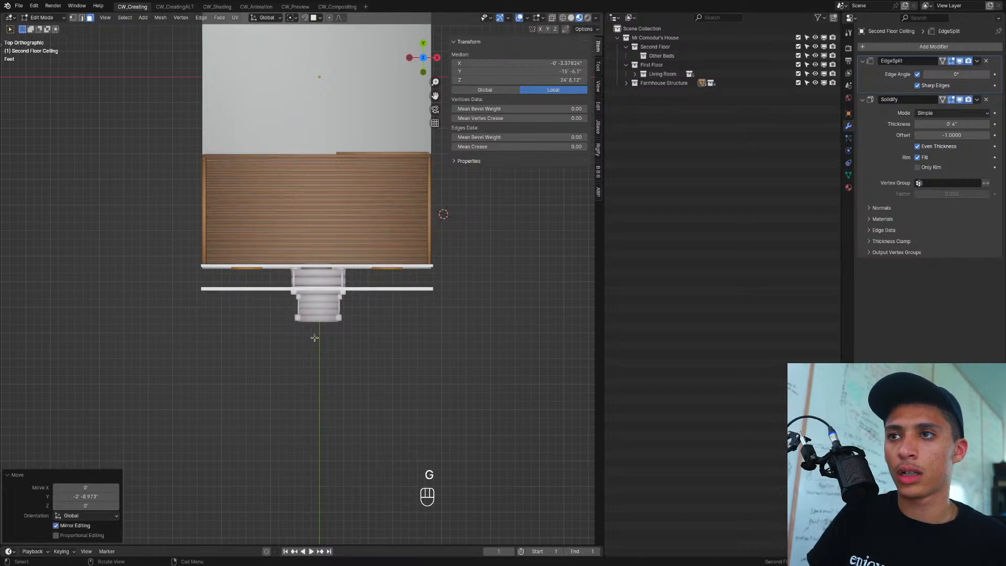
Step: Rotate the copied wall face 90° in top view and move it beside the porch stairs
key(r)
key(9)
key(0)
key(Return)
scroll(313, 343, up, 4)
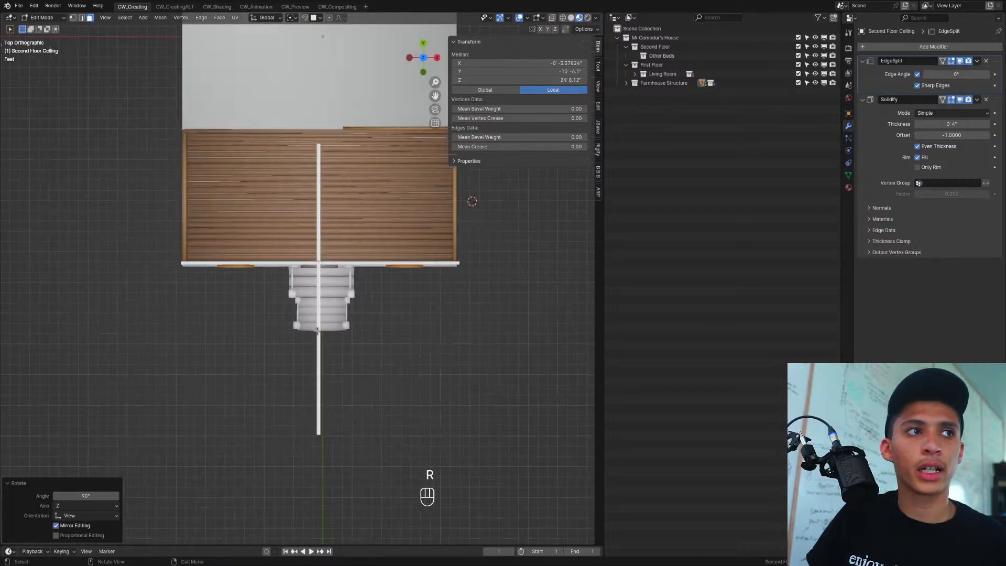
key(g)
click(259, 294)
Step: In wireframe display, shorten the copied wall face by scaling it to about 0.169 along Y
middle_drag(308, 366, 398, 358)
key(shift+z)
key(s)
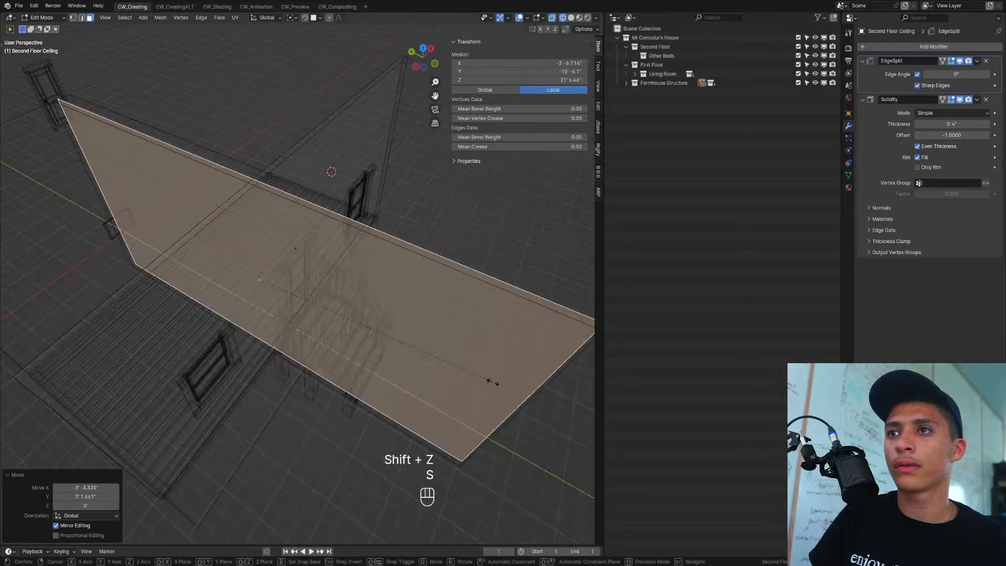
key(x)
click(294, 299)
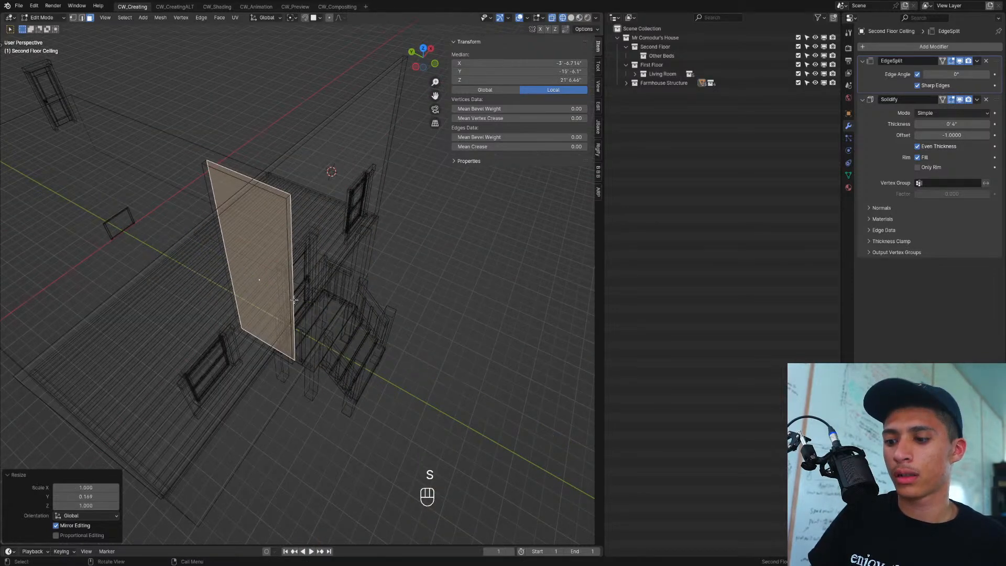
Step: In top view with shaded display, move the shortened wall face closer to the porch stairs so it meets the front wall
key(KP_7)
key(shift+z)
scroll(294, 299, up, 5)
key(g)
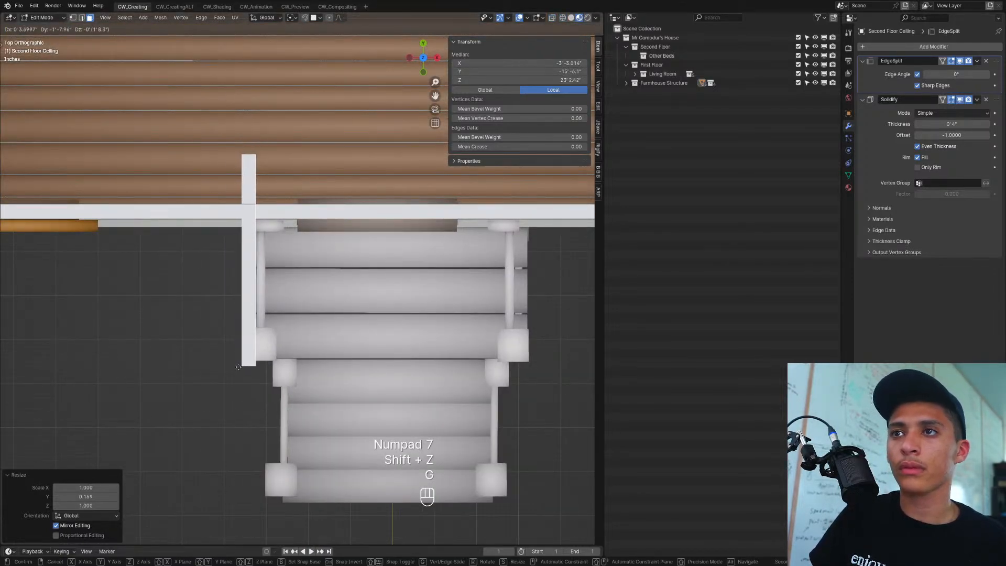
click(241, 425)
middle_drag(241, 425, 356, 328)
Step: Slide the side wall's outer edge back toward the front wall by a factor of 0.978 and check the church reference photos
key(2)
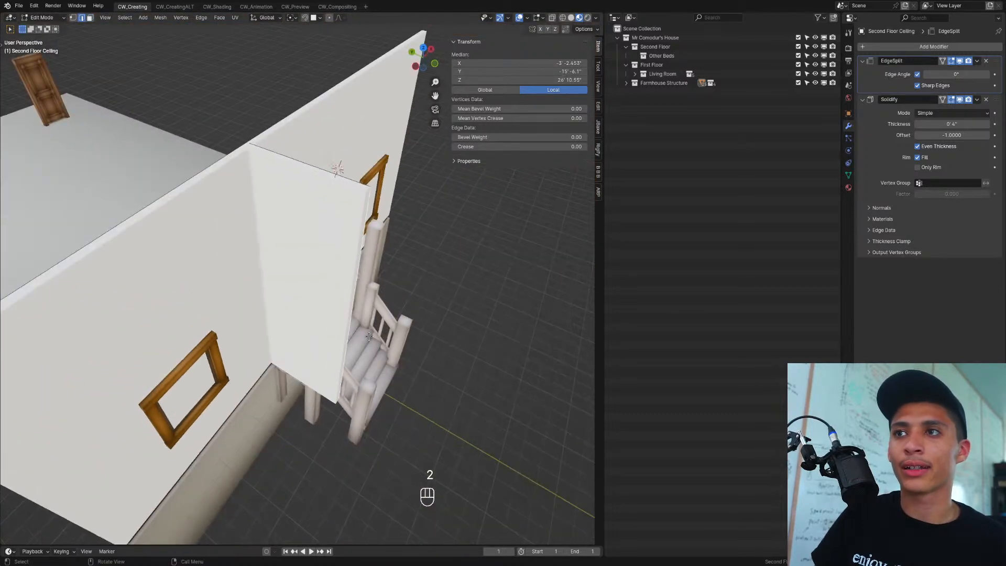
key(g)
key(g)
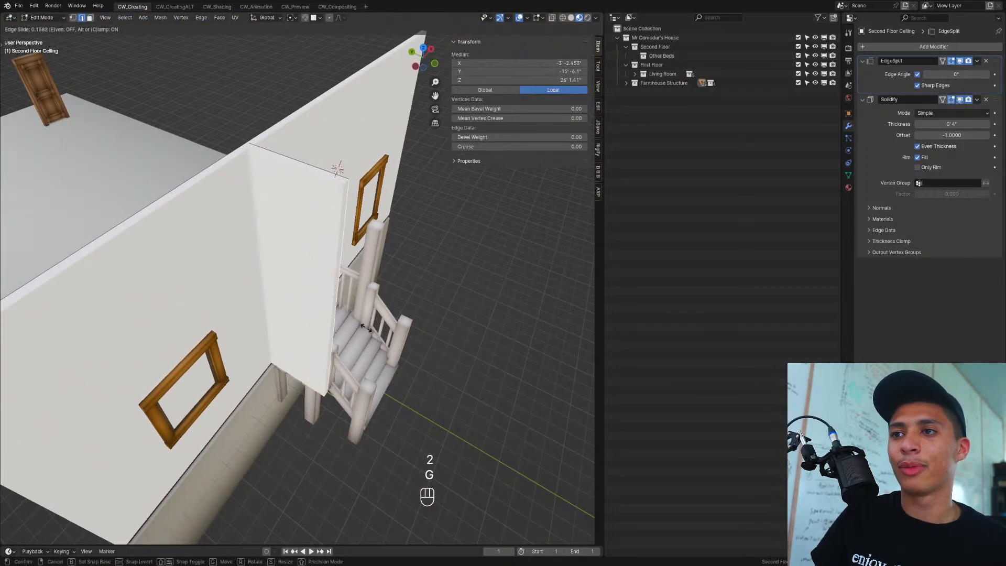
click(338, 313)
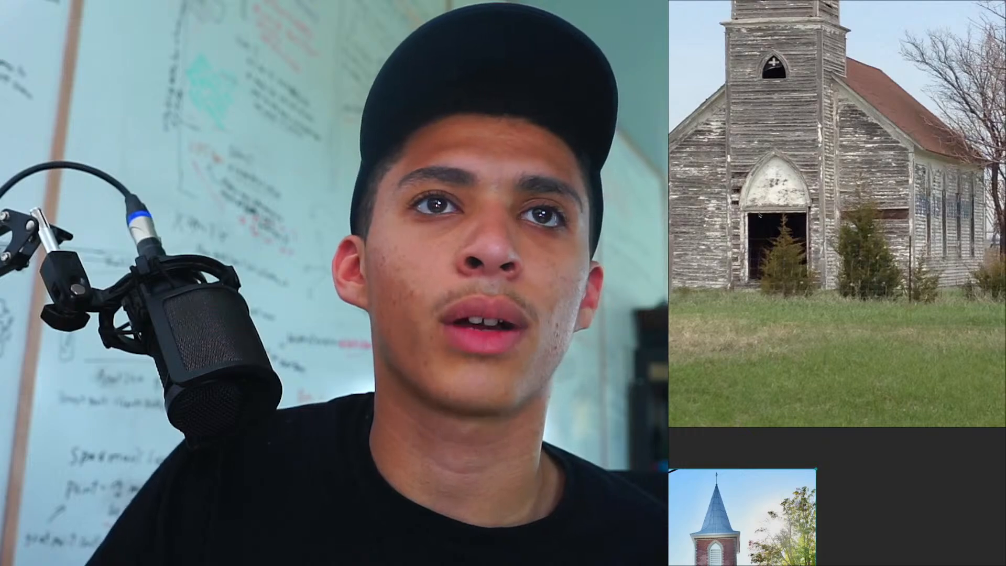
scroll(814, 224, down, 4)
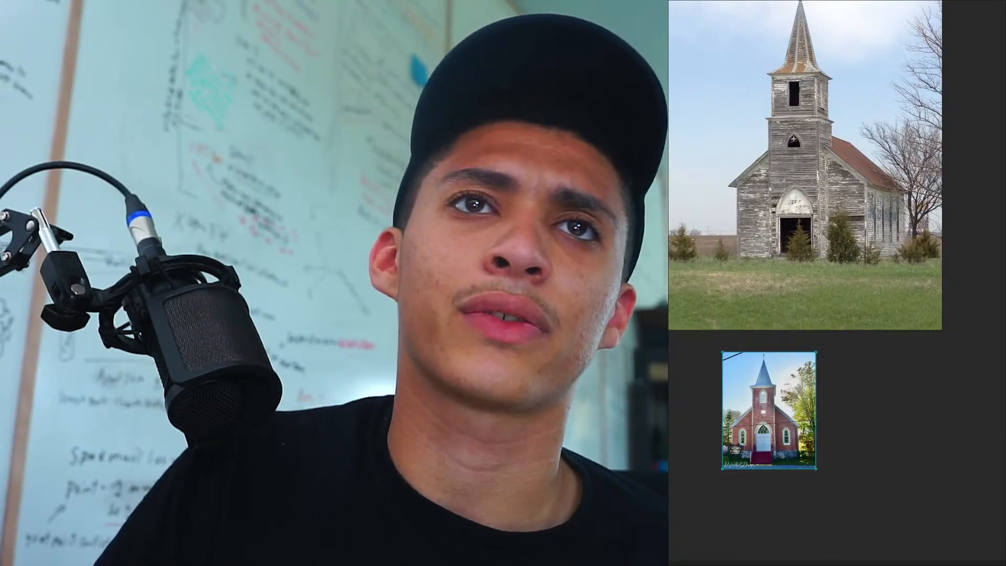
scroll(809, 233, up, 3)
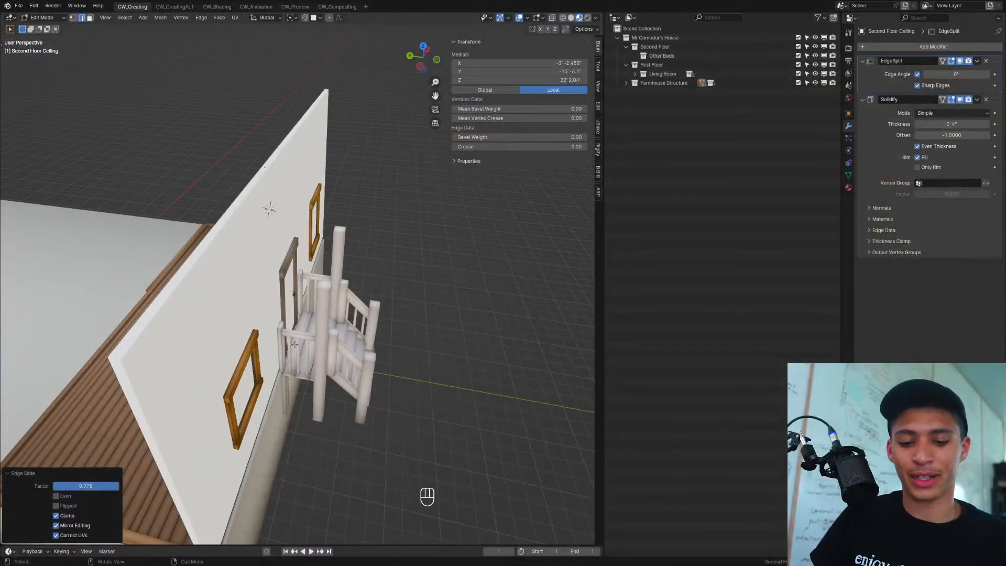
Step: Extend the side wall's outer edge forward along Y, trying -3 and -4 feet before settling on -5 feet
key(g)
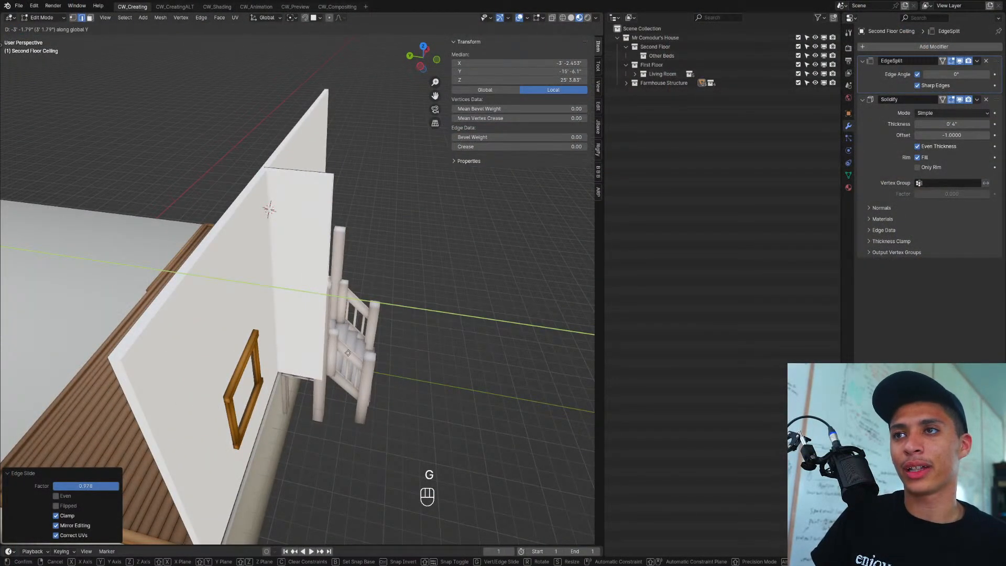
text(3)
key(minus)
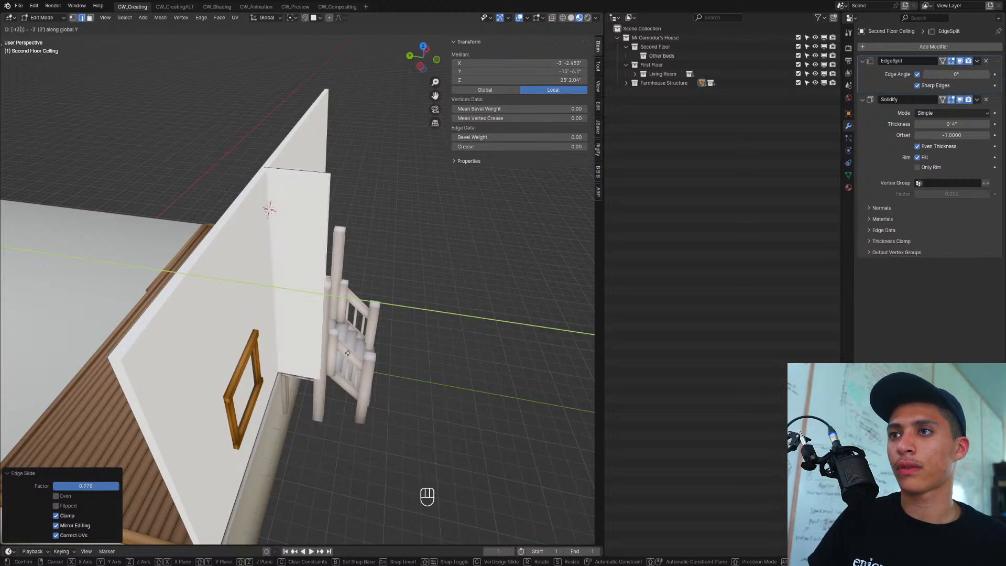
key(Return)
middle_drag(347, 353, 291, 303)
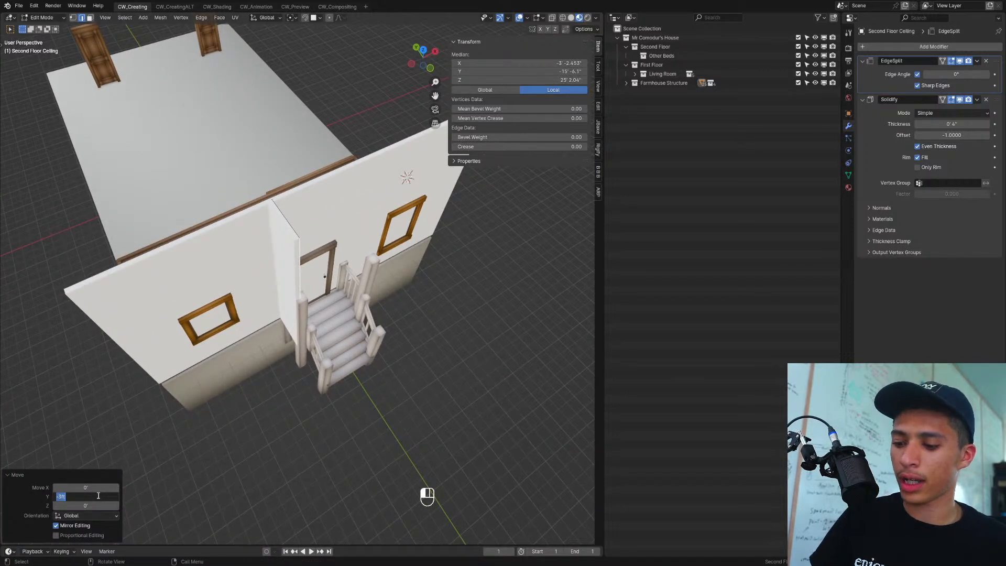
click(98, 495)
text(-4)
key(Return)
middle_drag(208, 344, 190, 474)
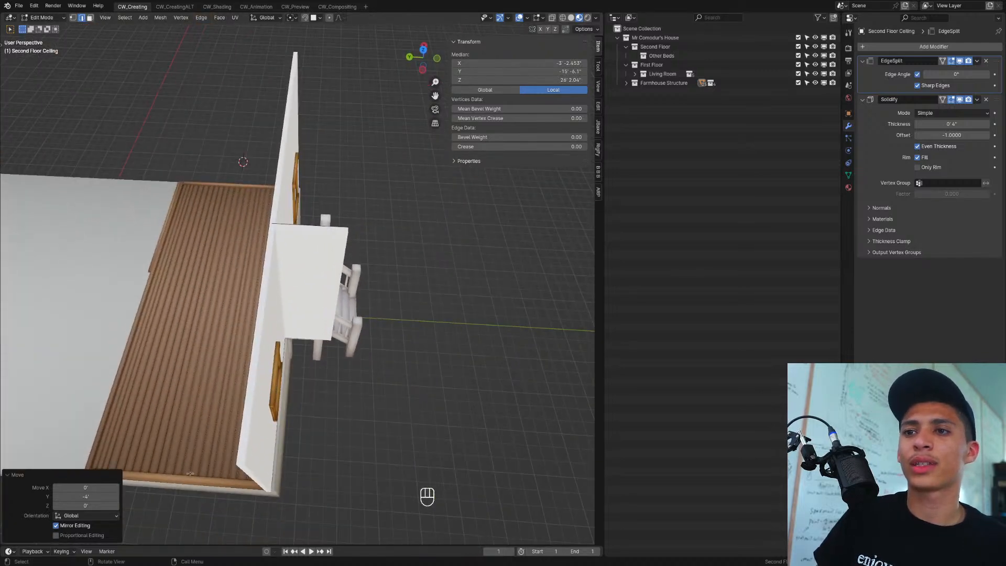
click(96, 492)
text(-5)
key(Return)
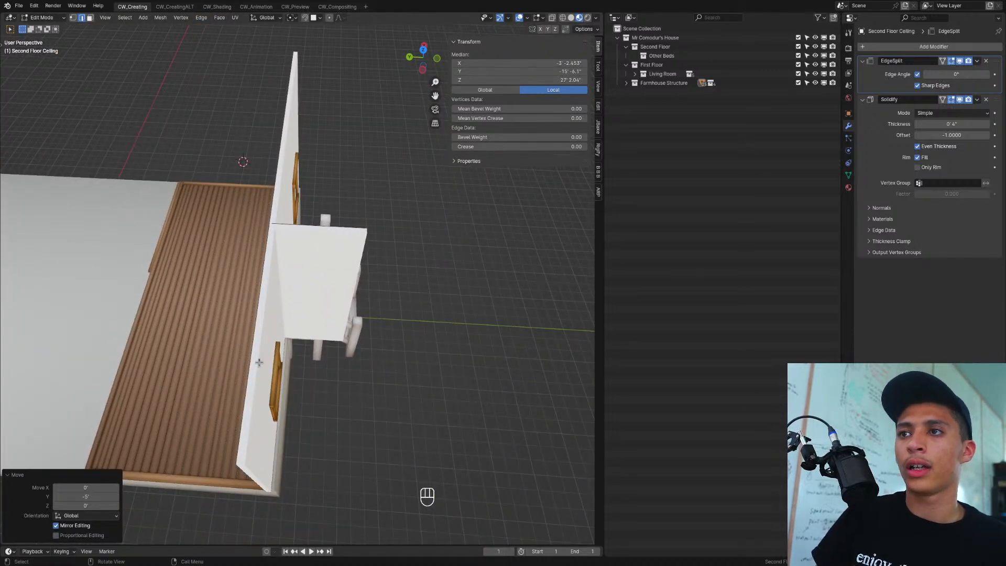
Step: Slide the front wall's far side edge back to the projecting side wall by a factor of about 0.59, uncovering the doorway
middle_drag(258, 362, 129, 351)
click(257, 243)
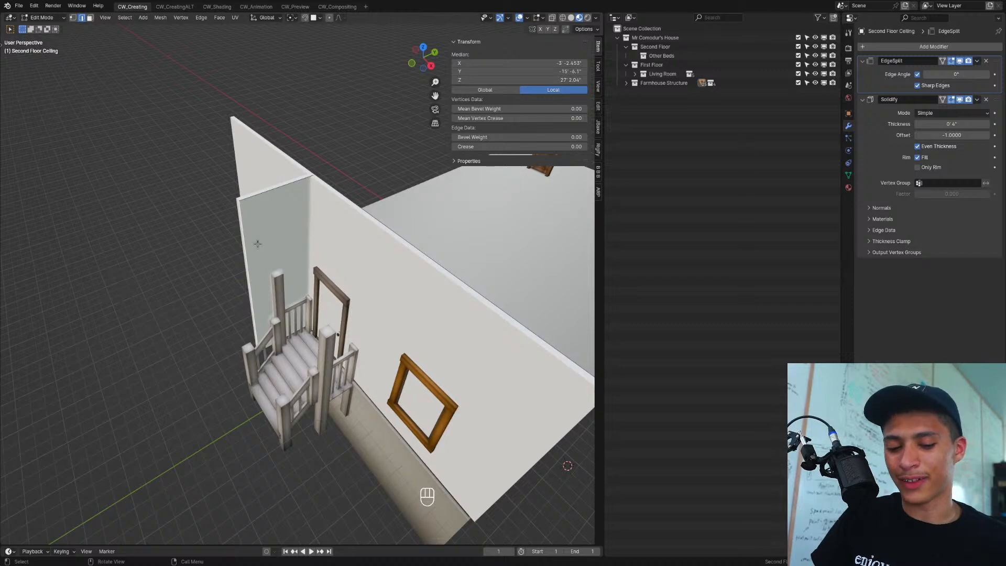
key(3)
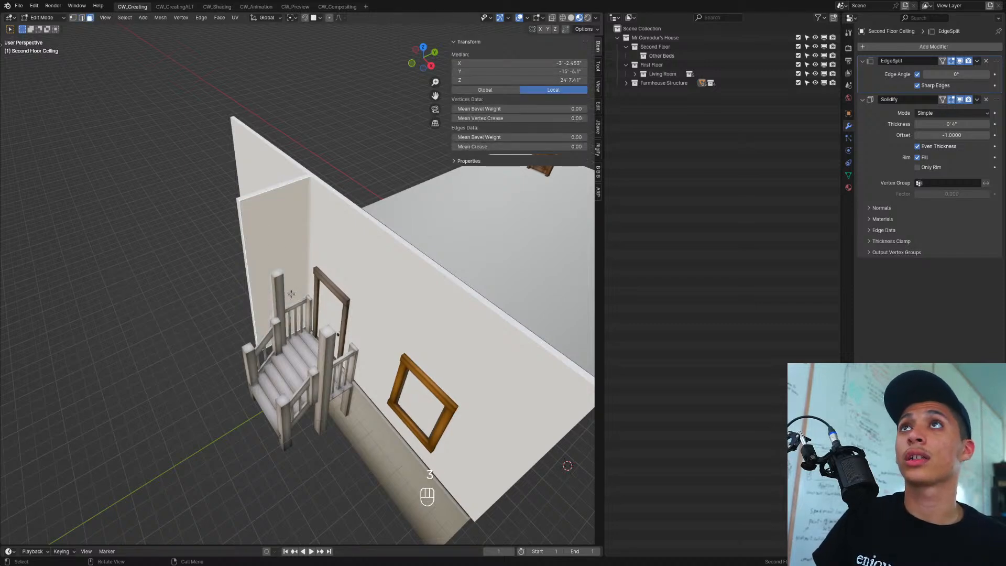
scroll(292, 297, down, 2)
middle_drag(428, 361, 438, 341)
key(2)
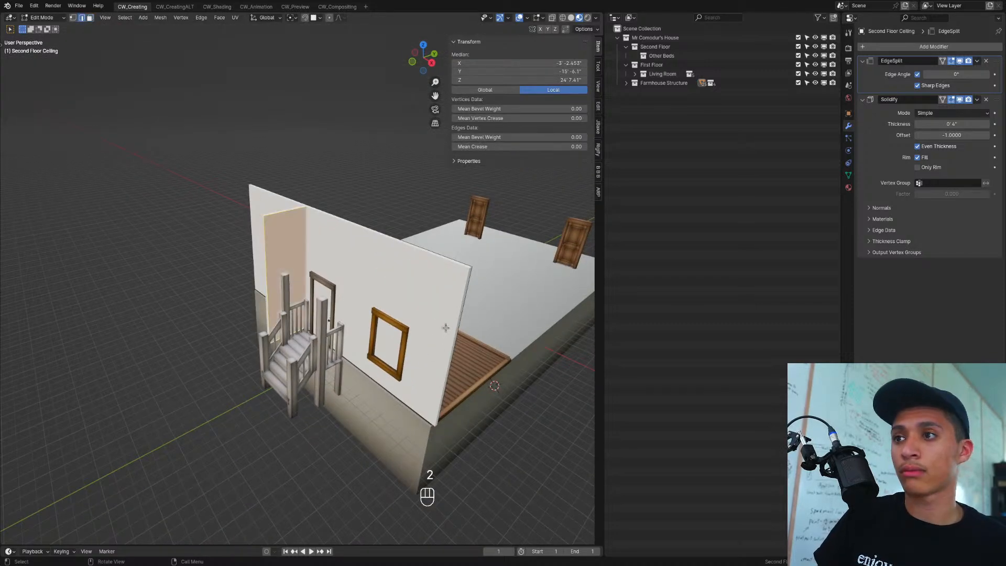
key(g)
key(g)
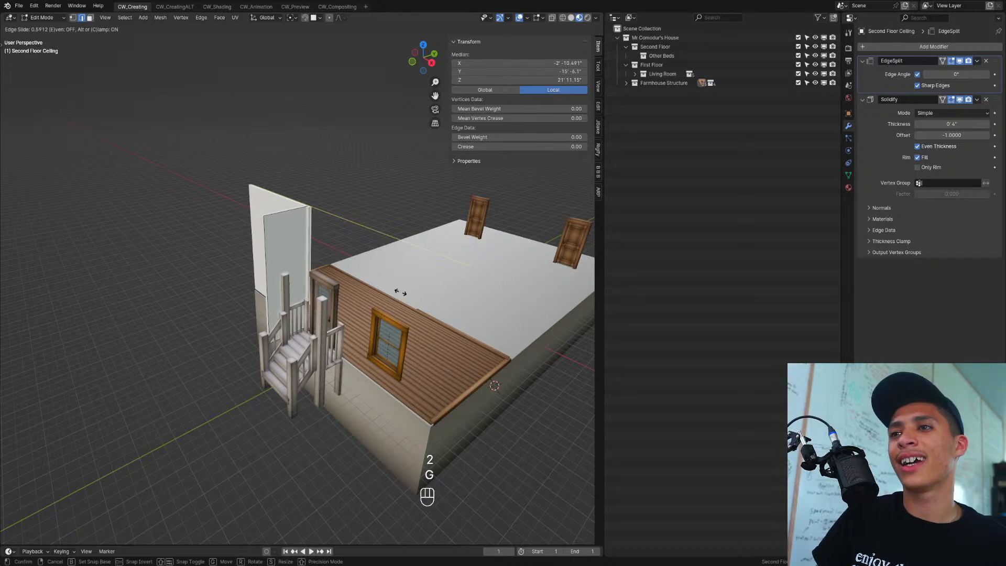
click(400, 292)
Step: Add a Mirror modifier on the X axis to repeat the front and side walls across the doorway
click(931, 48)
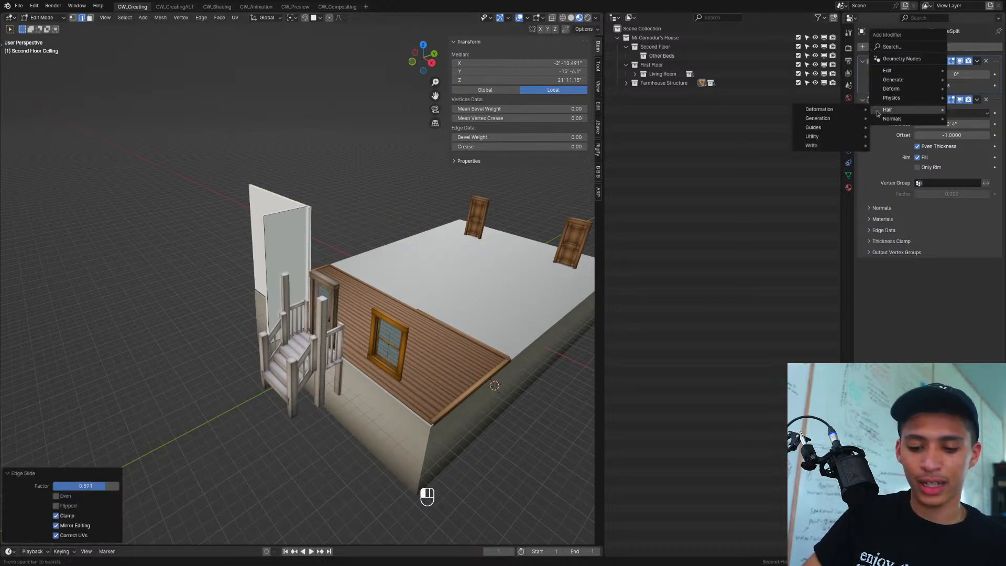
text(mir)
key(Return)
middle_drag(566, 265, 313, 346)
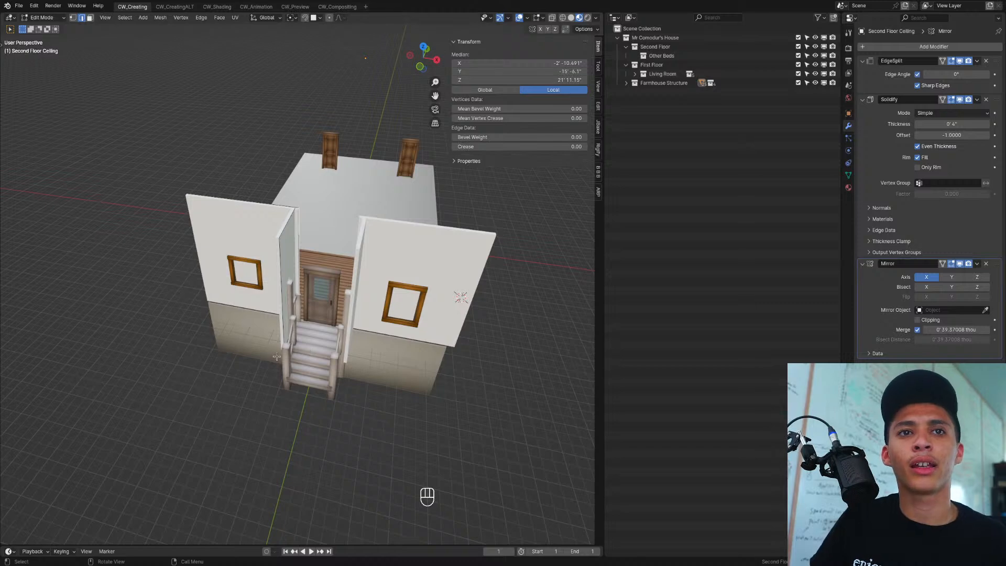
shift+middle_drag(269, 275, 191, 270)
mouse_move(191, 270)
middle_down()
mouse_move(210, 283)
mouse_move(195, 279)
middle_up()
Step: Move the front wall's inner edge about -4.5 inches along X, leave mesh editing, and compare with the brick church reference
scroll(194, 277, up, 2)
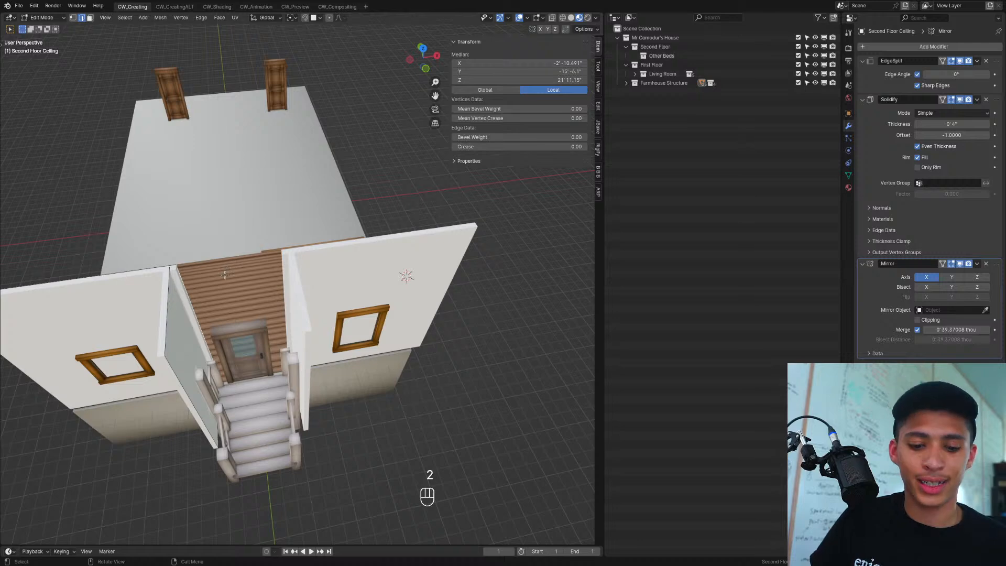
key(g)
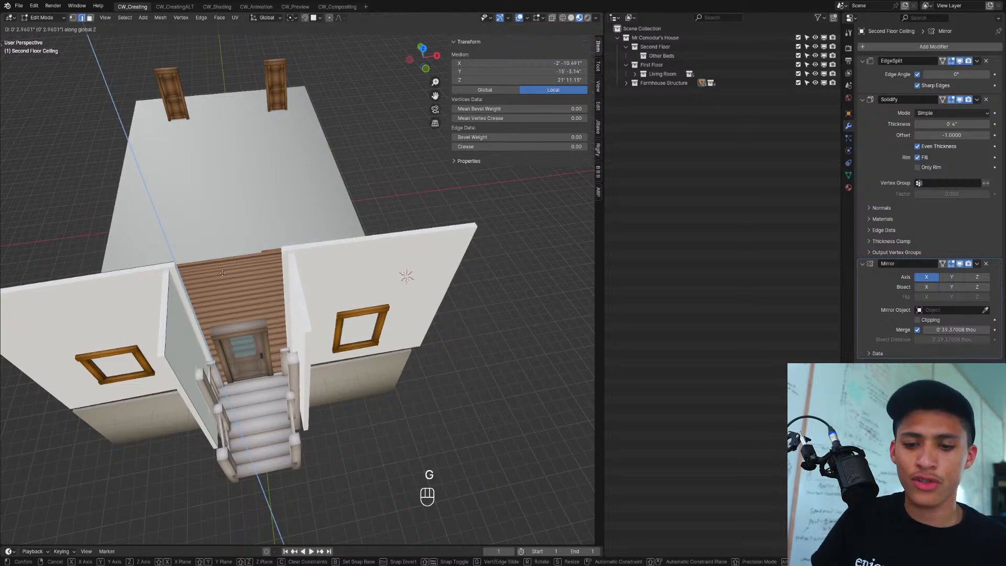
key(x)
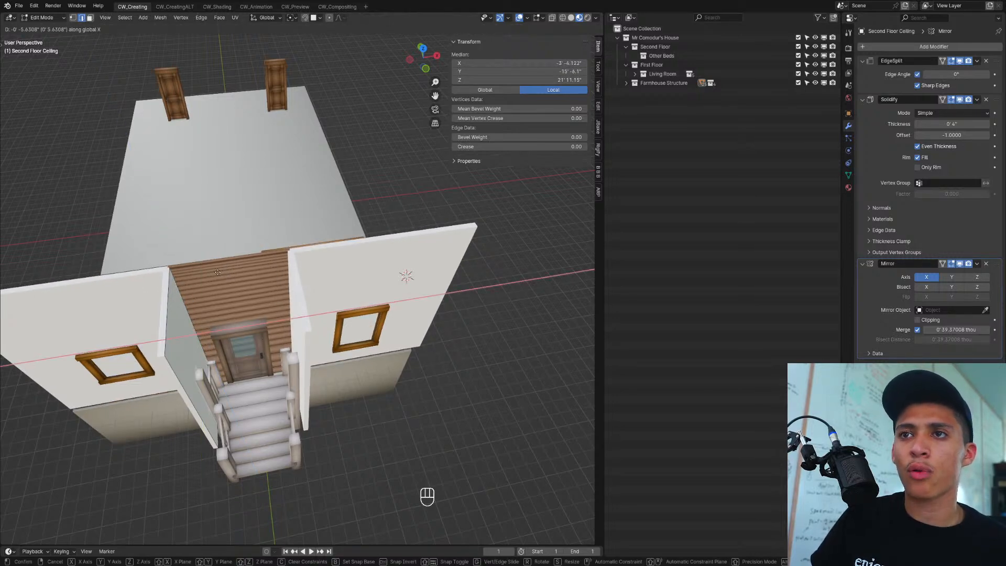
click(214, 272)
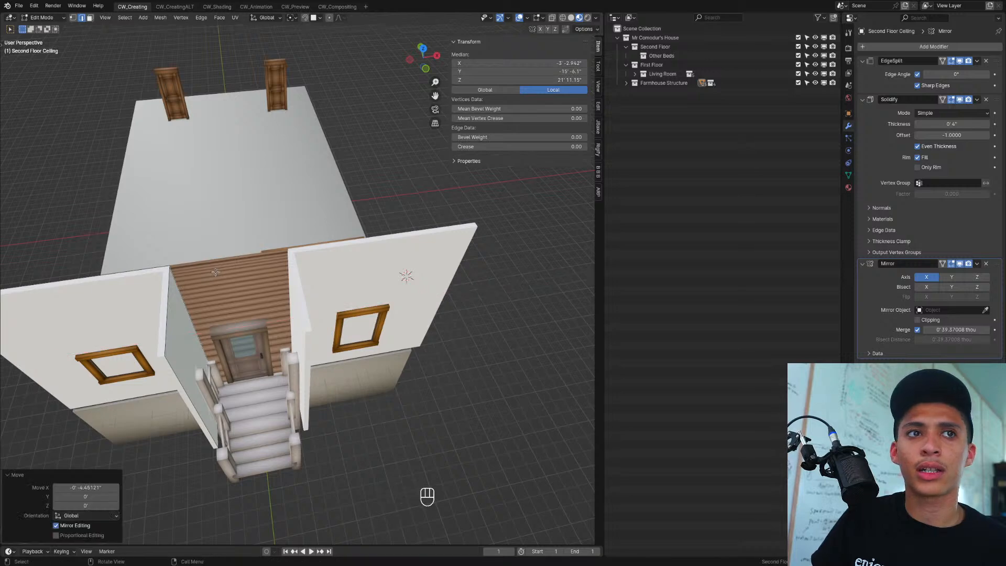
key(Tab)
middle_drag(242, 327, 218, 316)
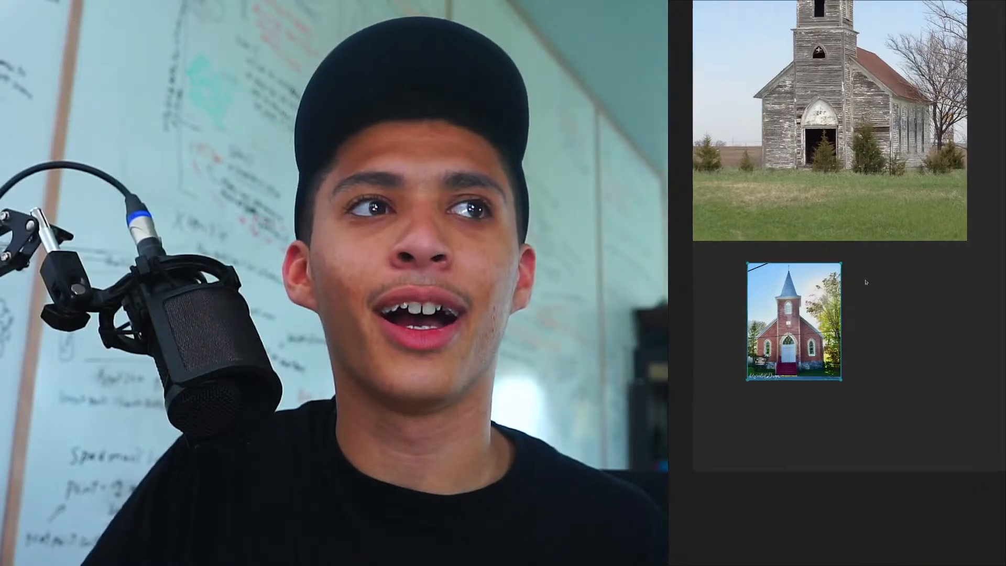
scroll(781, 306, up, 4)
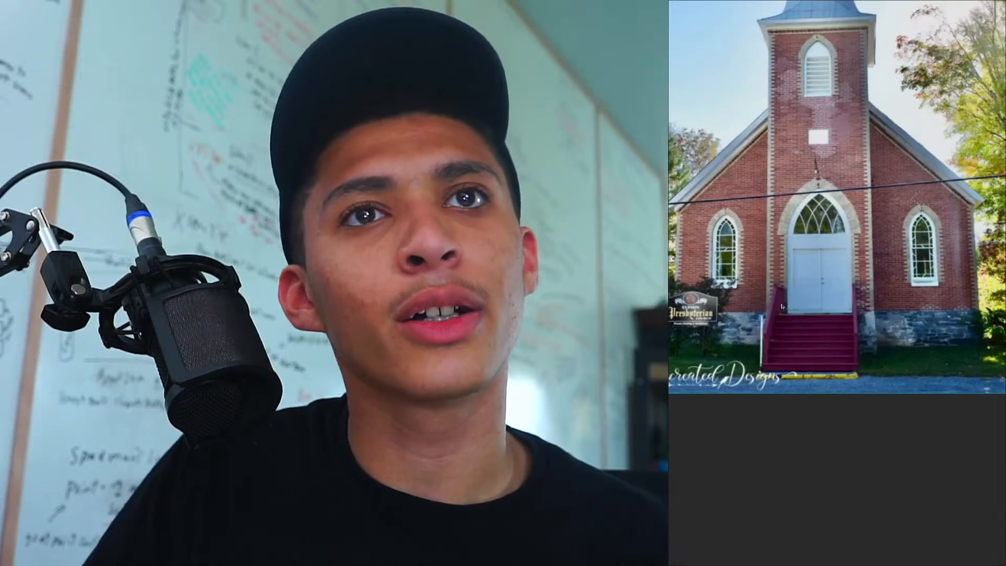
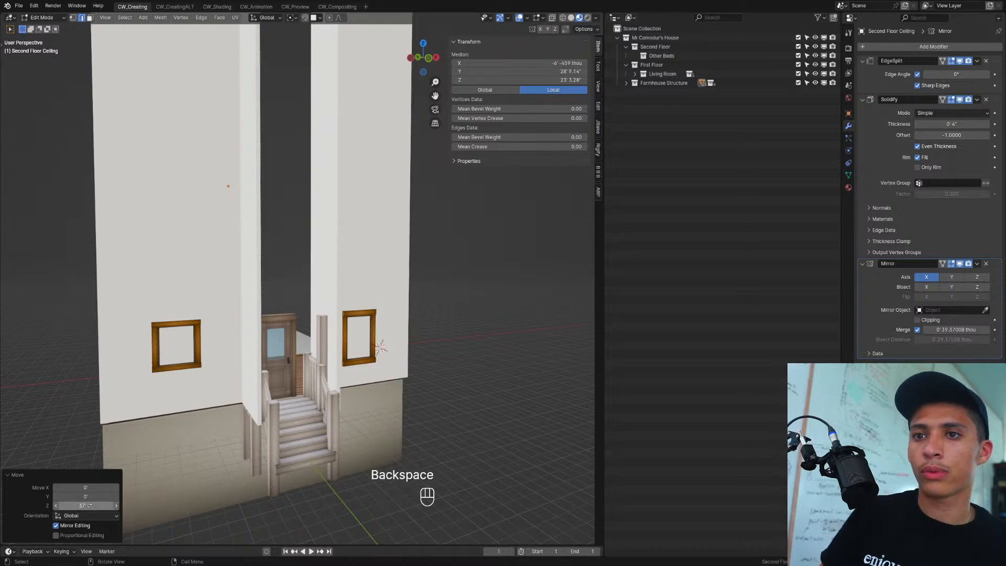
Step: Lower the raised top edges of the front and entrance walls about 43 feet along Z
scroll(246, 340, down, 7)
mouse_move(247, 340)
middle_down()
mouse_move(222, 360)
mouse_move(232, 349)
middle_up()
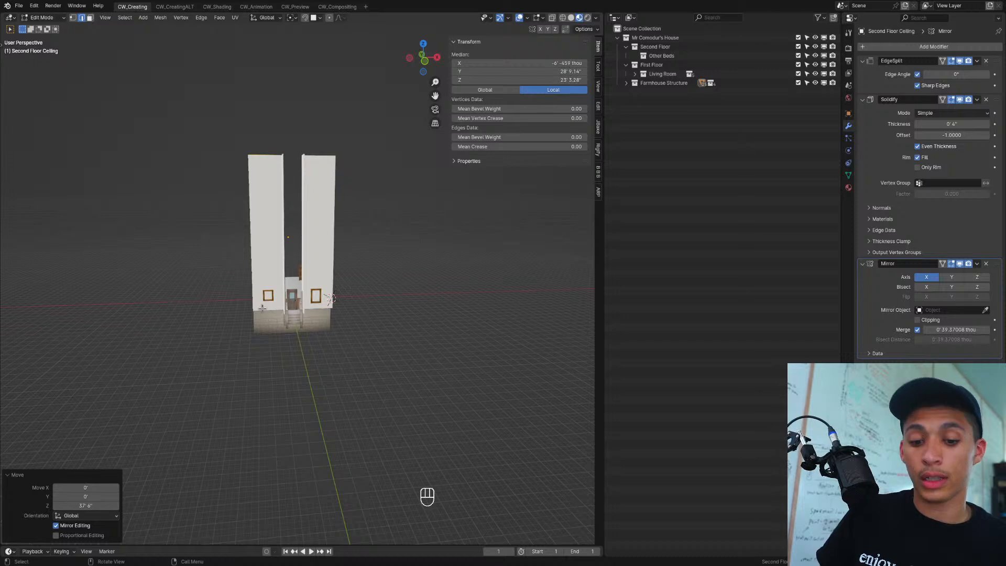
key(g)
key(z)
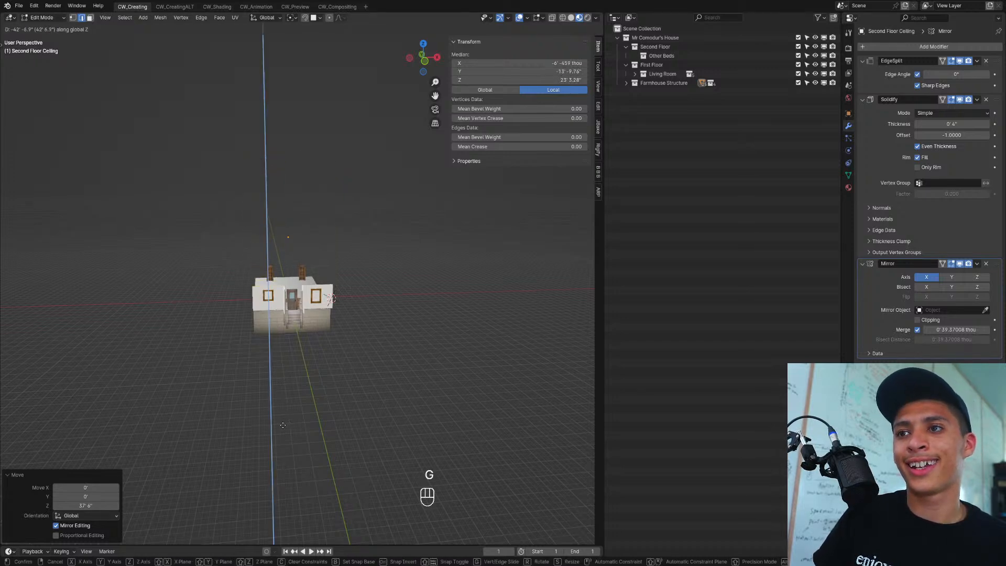
click(283, 426)
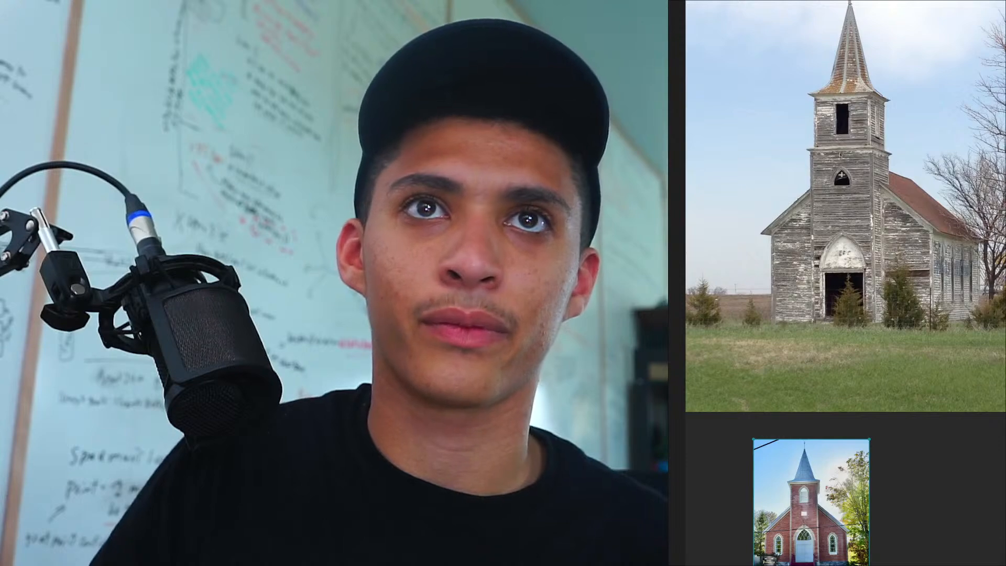
Step: Examine the tower and wall proportions in both church reference photos and compare them with the lowered walls from several angles
scroll(840, 223, down, 7)
scroll(837, 278, up, 7)
scroll(834, 245, up, 2)
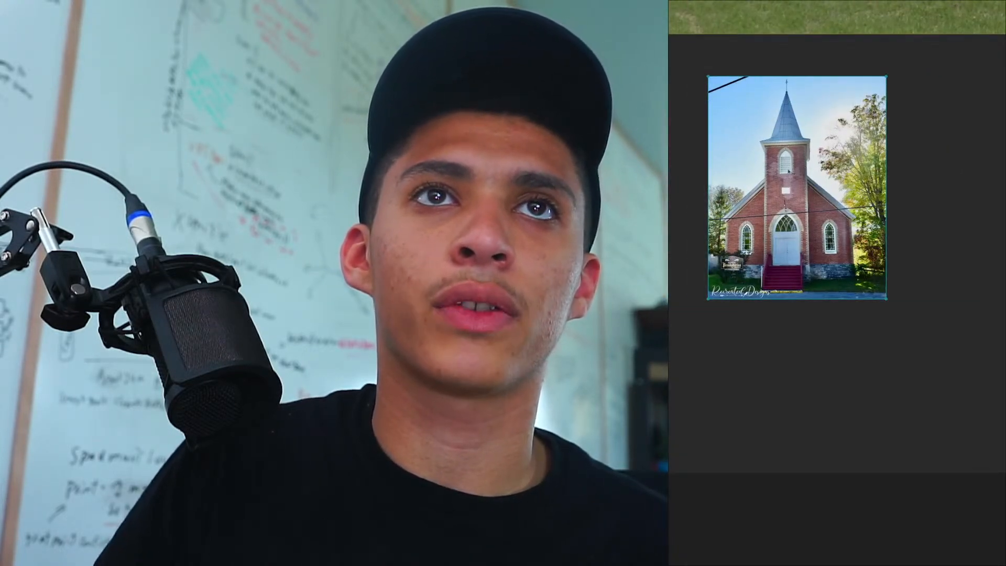
scroll(859, 181, up, 3)
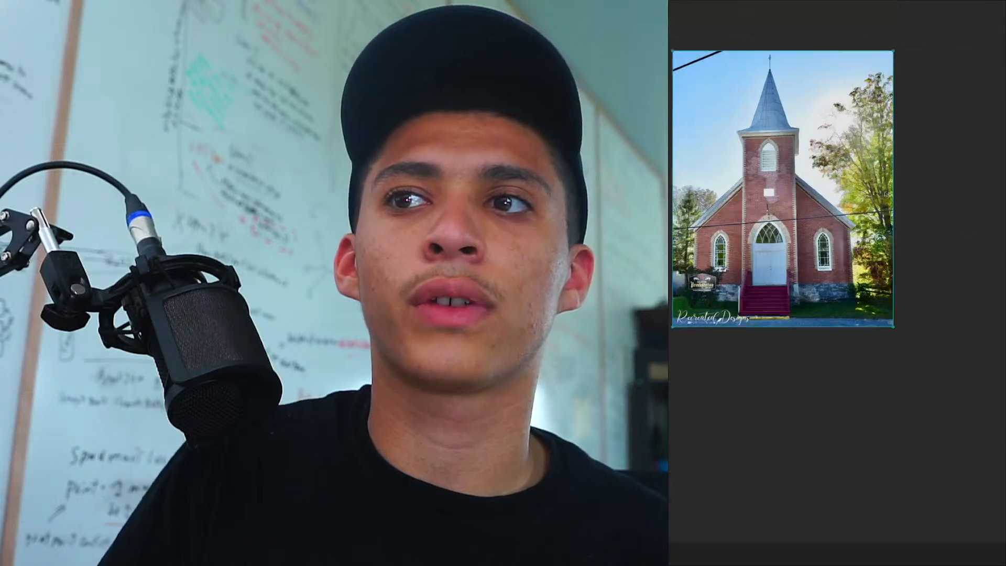
scroll(779, 184, down, 2)
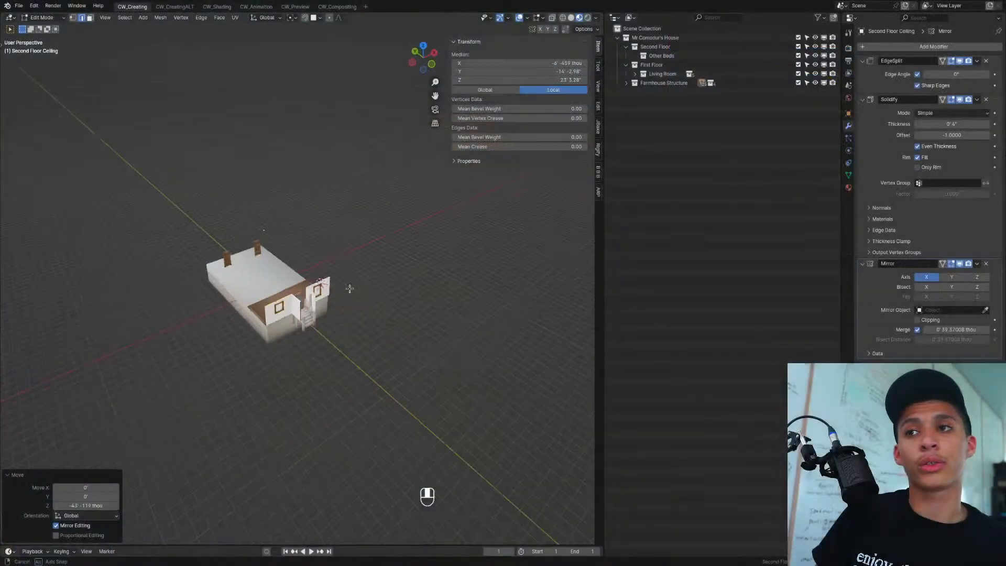
scroll(332, 329, up, 3)
key(shift)
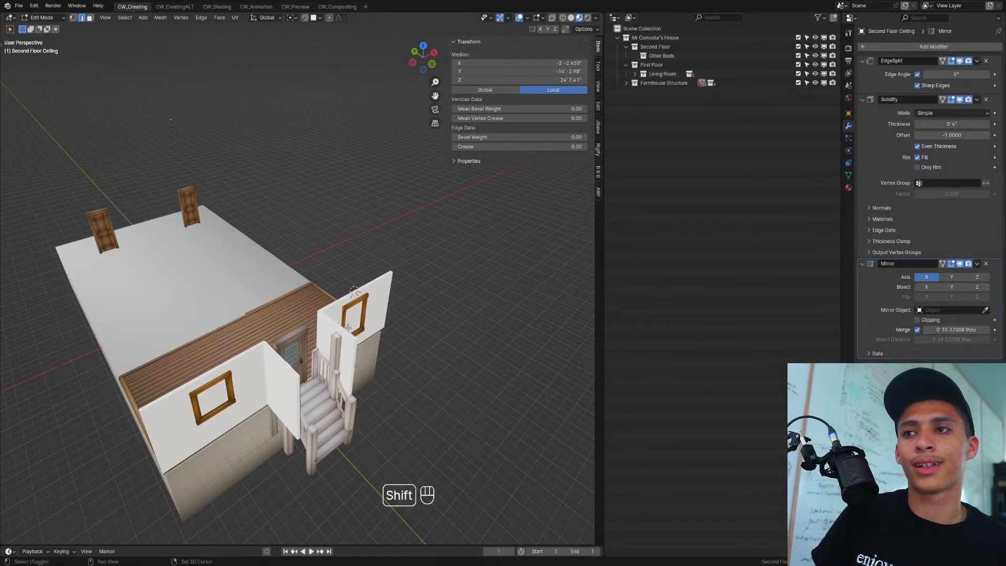
middle_drag(345, 326, 310, 346)
scroll(315, 349, up, 1)
scroll(293, 348, down, 4)
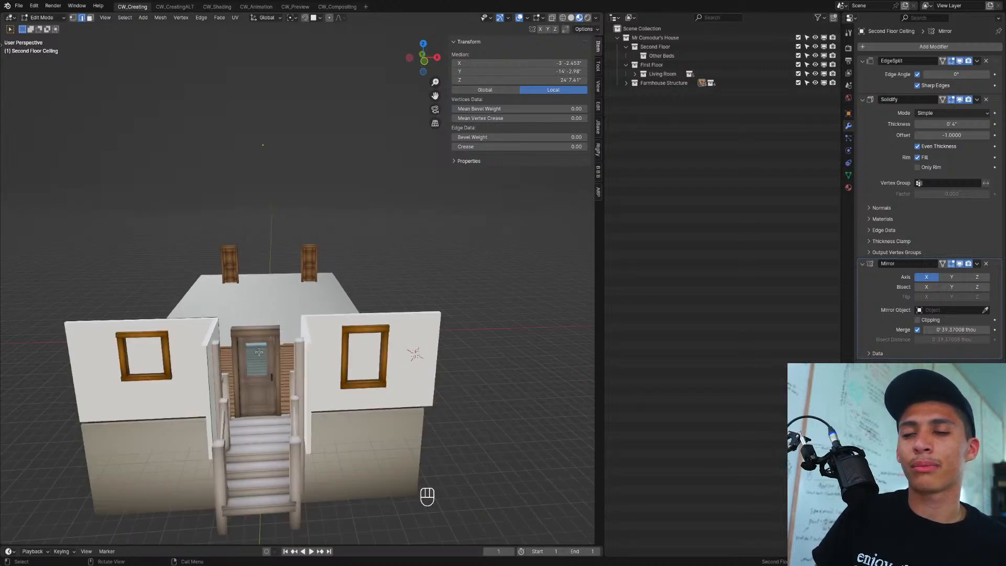
key(g)
key(z)
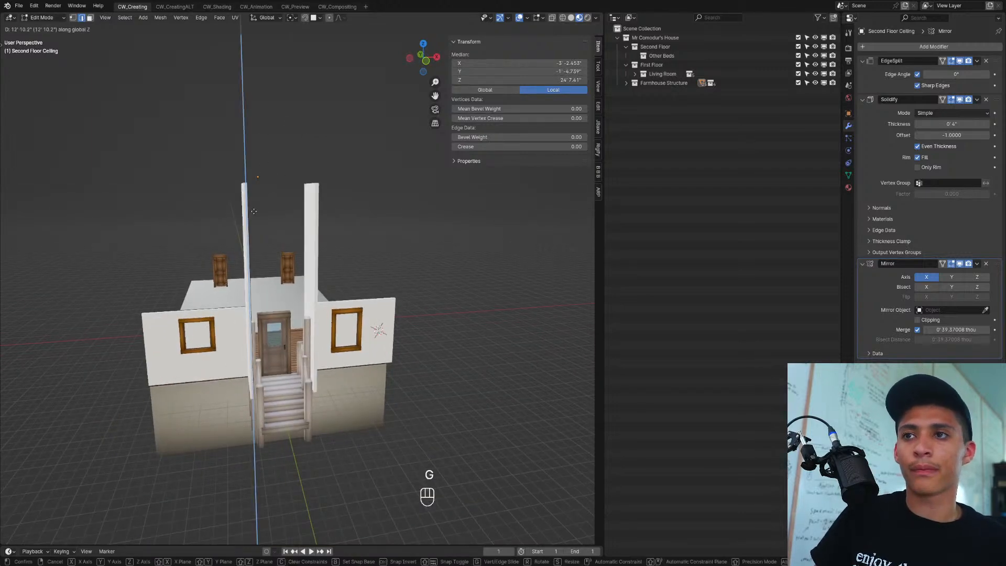
right_click(253, 211)
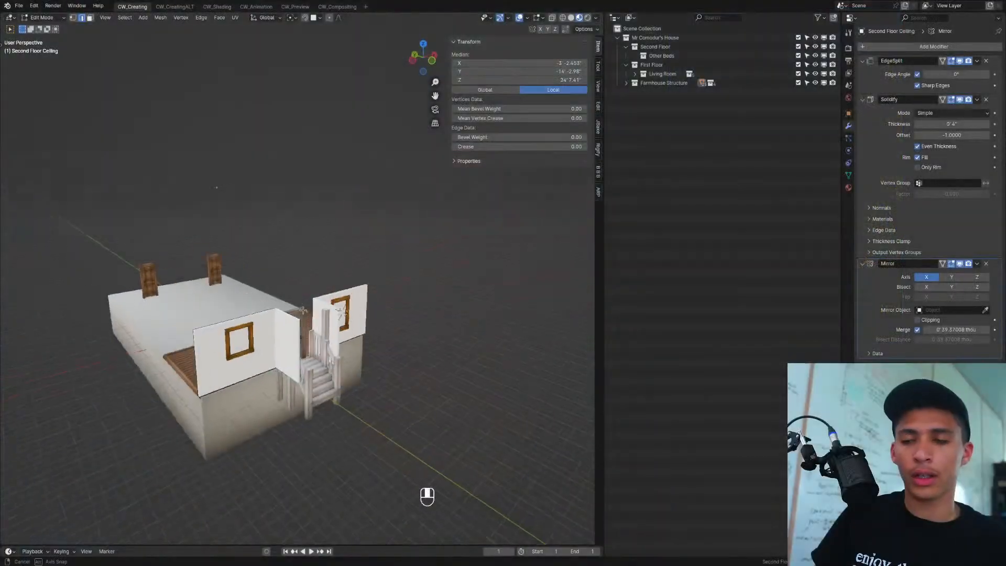
Step: Raise the top edge of the mirrored entrance side wall 20 feet along Z
text(g)
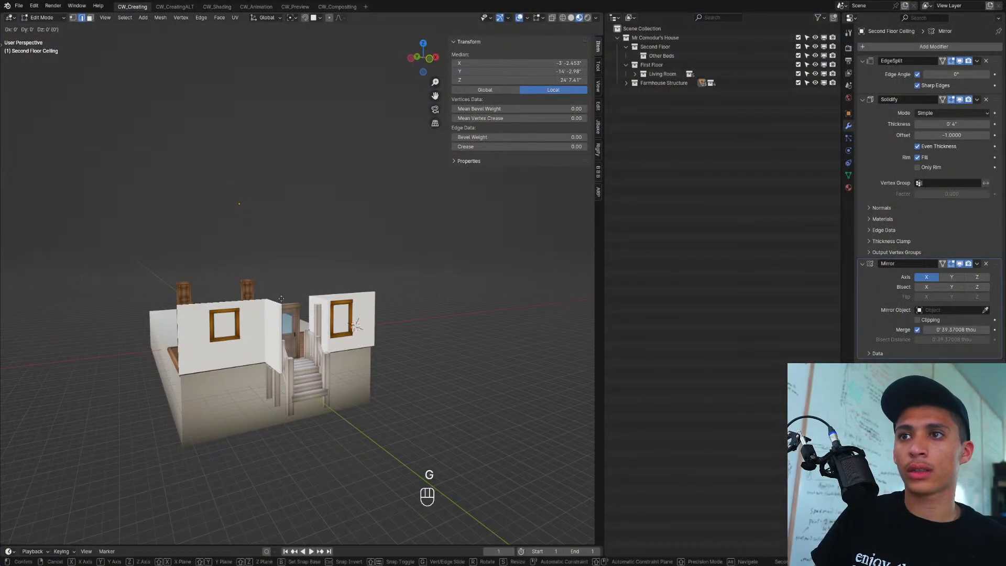
text(z)
text(5)
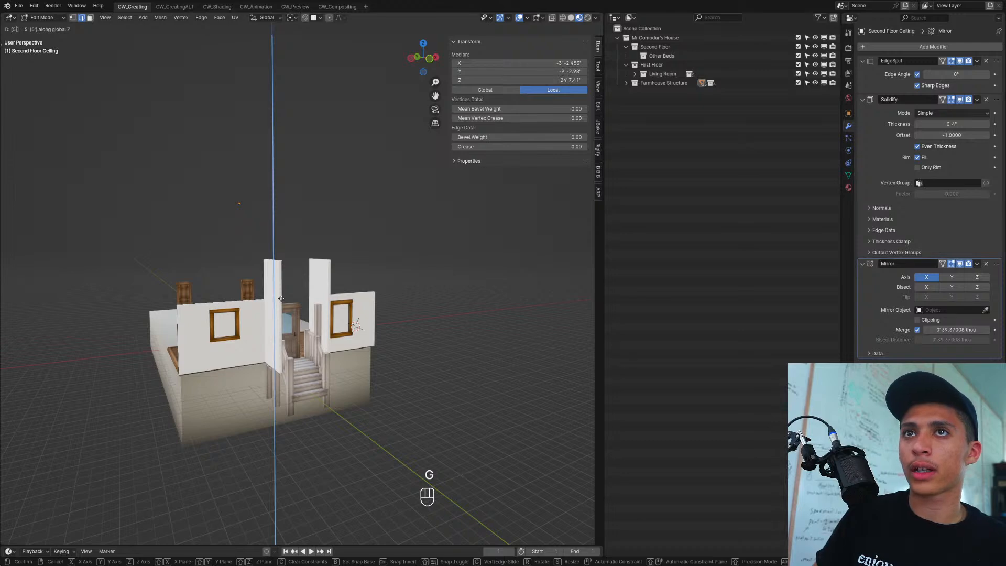
key(BackSpace)
text(20)
key(Return)
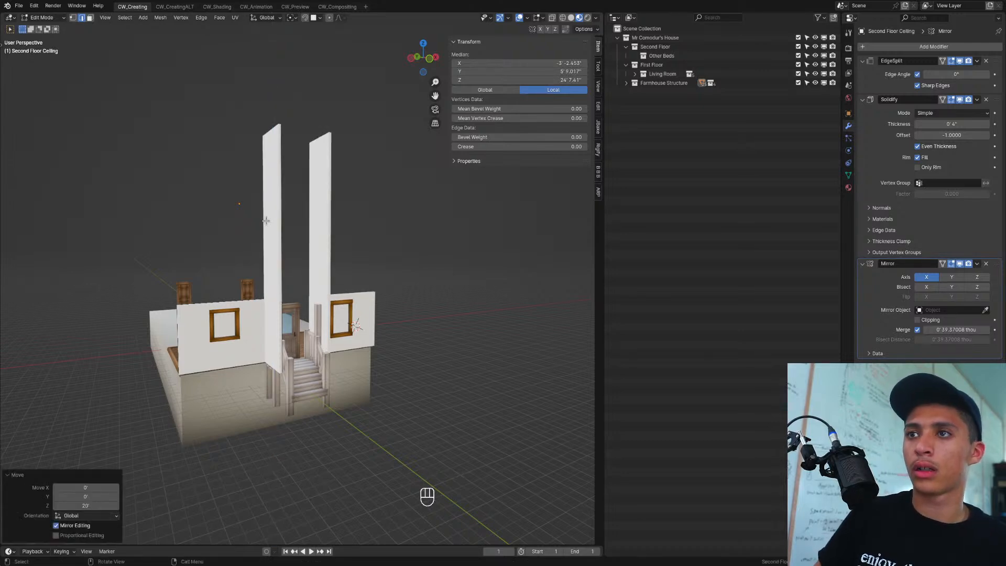
key(Tab)
click(150, 264)
middle_drag(320, 298, 309, 334)
key(Tab)
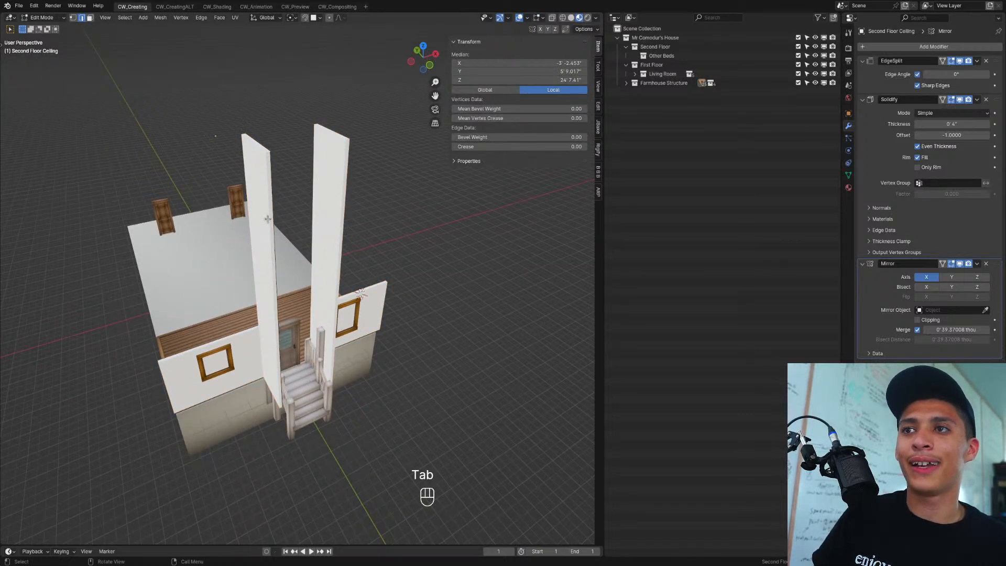
Step: Extrude the entrance side wall's outer vertical edge about 11.8 inches along X towards the doorway to form a front strip
middle_drag(274, 220, 298, 251)
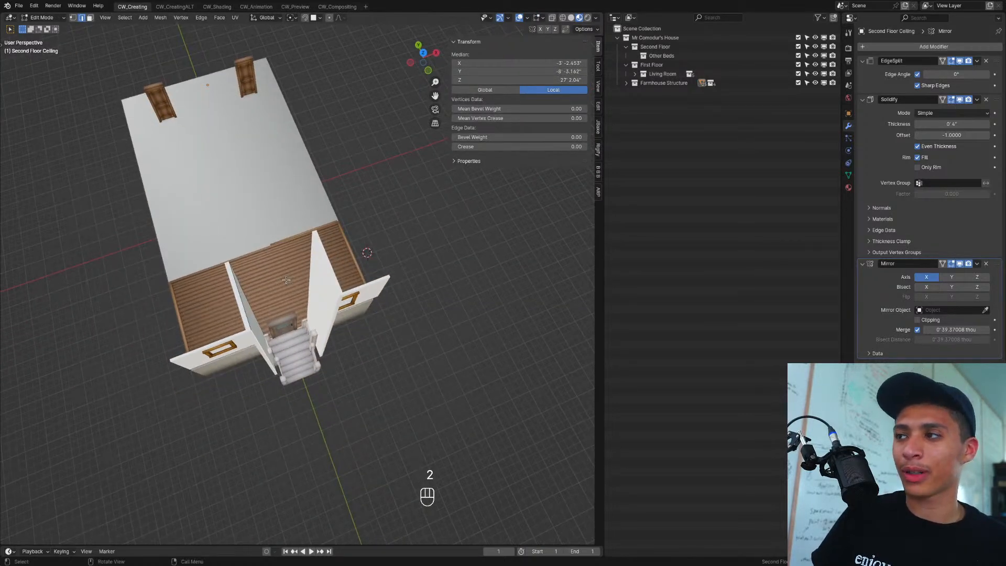
key(KP_7)
scroll(309, 266, up, 6)
shift+middle_drag(173, 423, 300, 297)
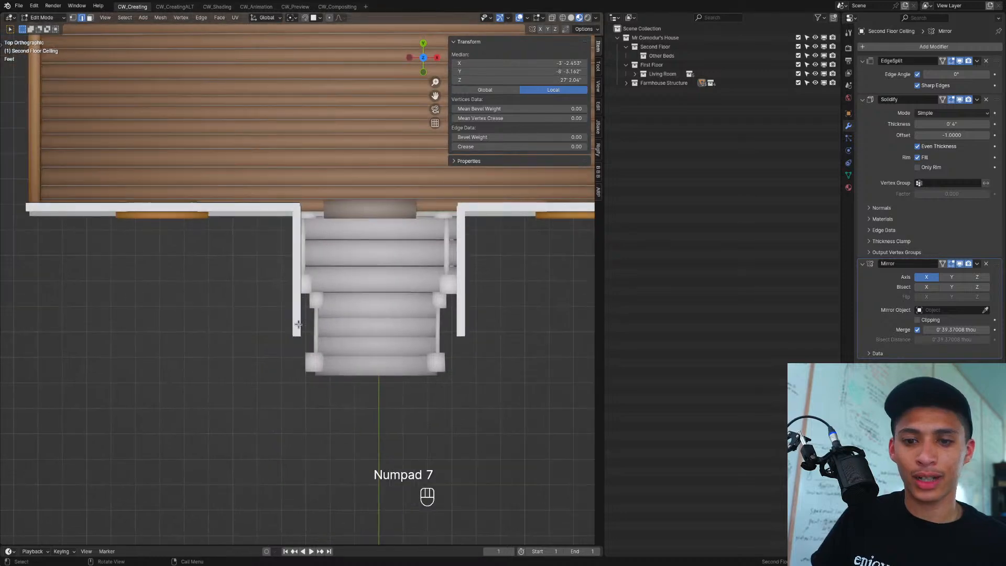
key(e)
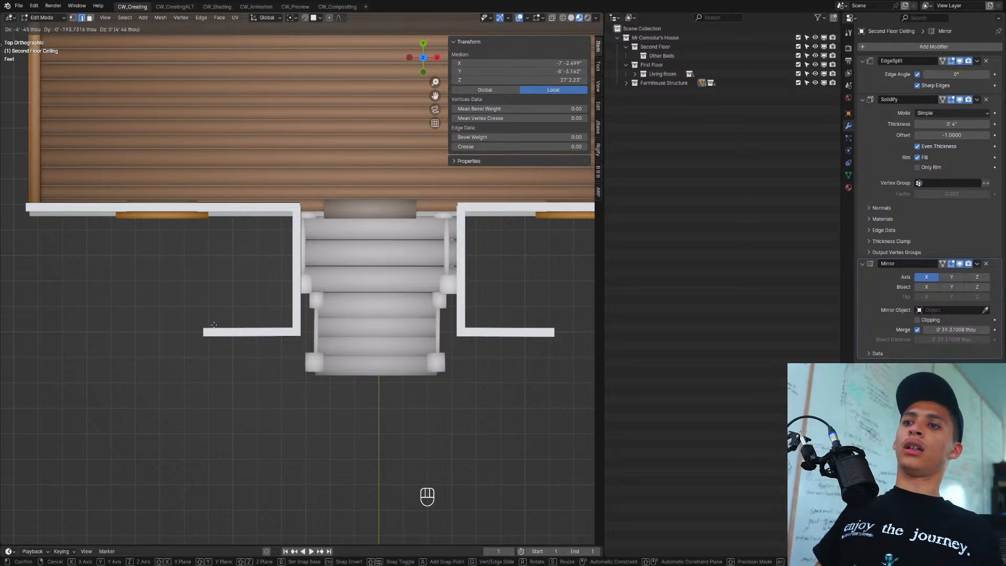
key(x)
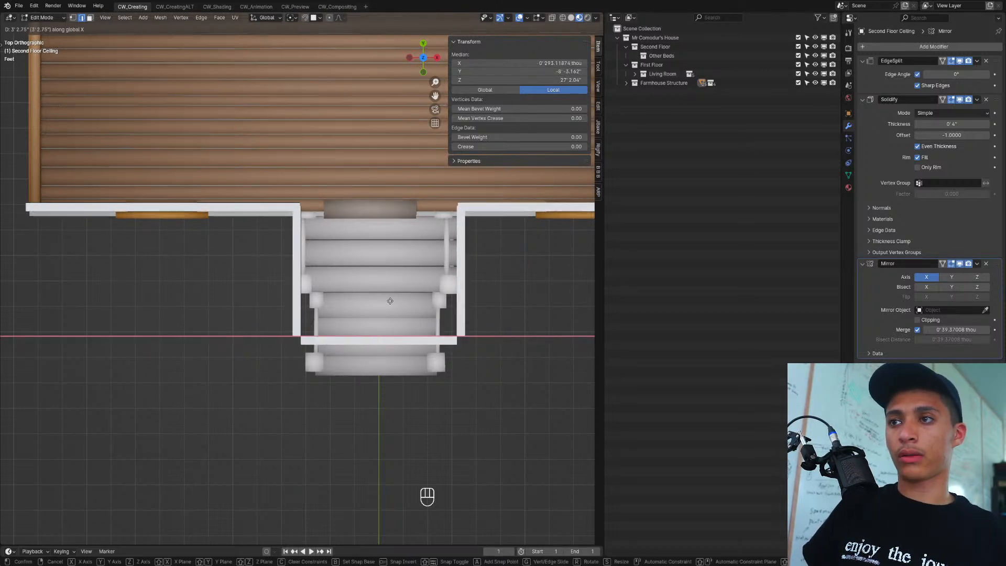
click(340, 298)
middle_drag(341, 298, 166, 431)
middle_drag(227, 275, 225, 275)
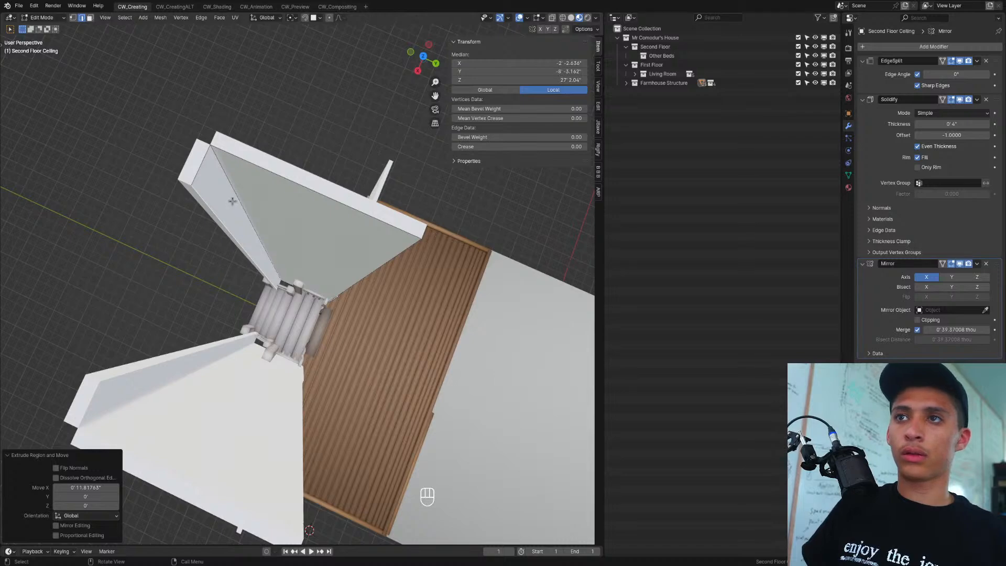
Step: Detach the front strip from the side wall by duplicating it in place, hiding the copy, deleting the original and revealing the copy
key(3)
key(shift+d)
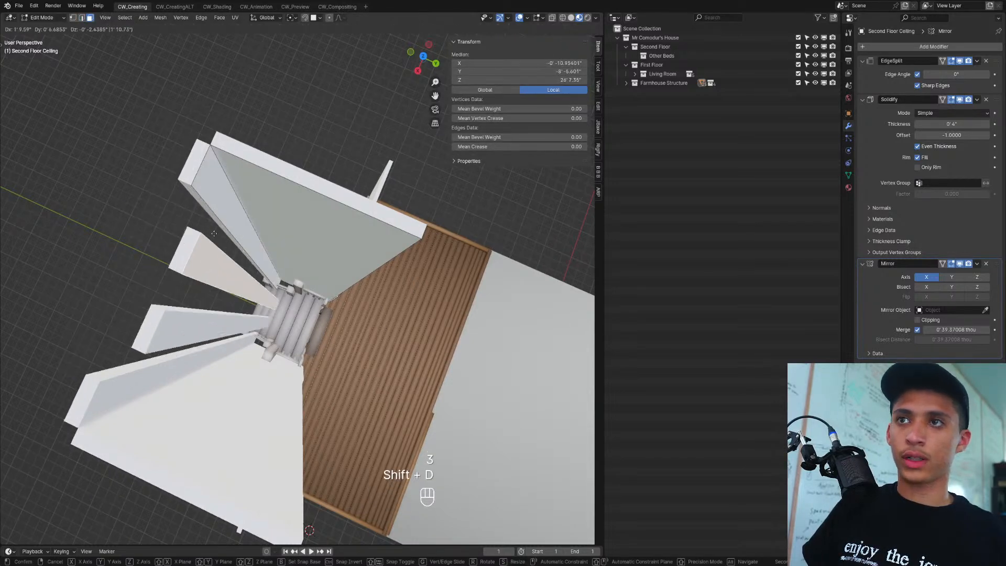
right_click(201, 222)
key(h)
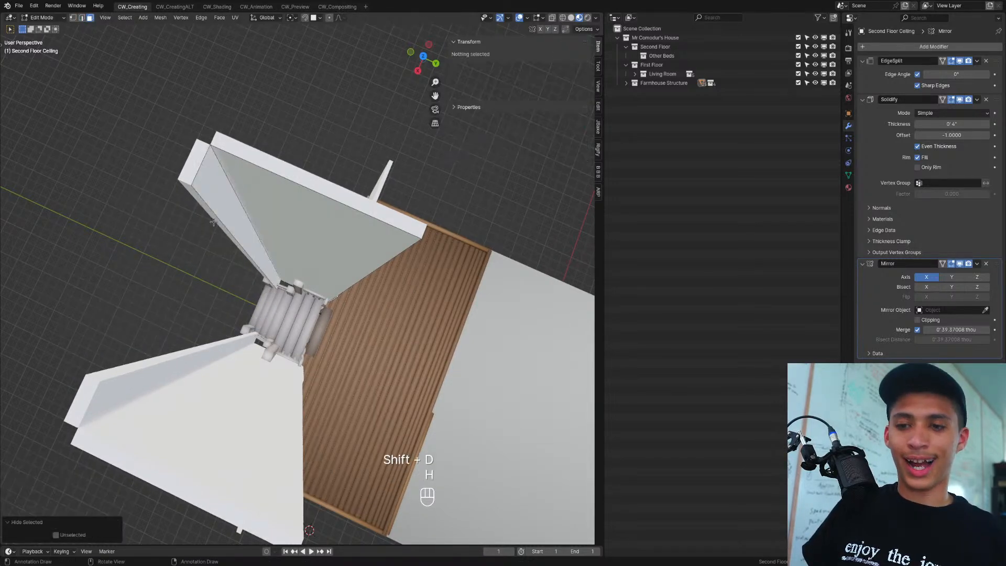
click(223, 199)
key(Delete)
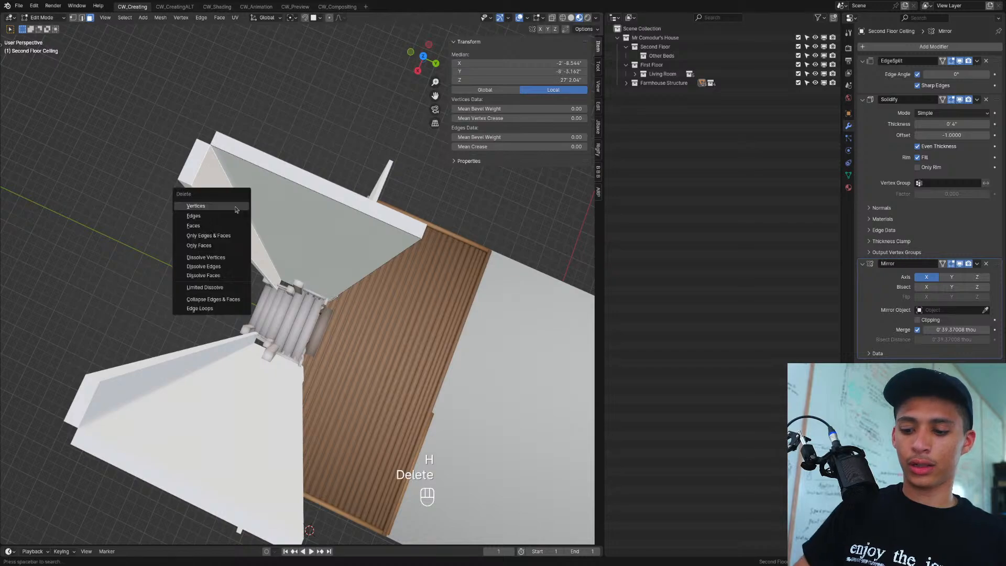
click(236, 206)
key(alt+h)
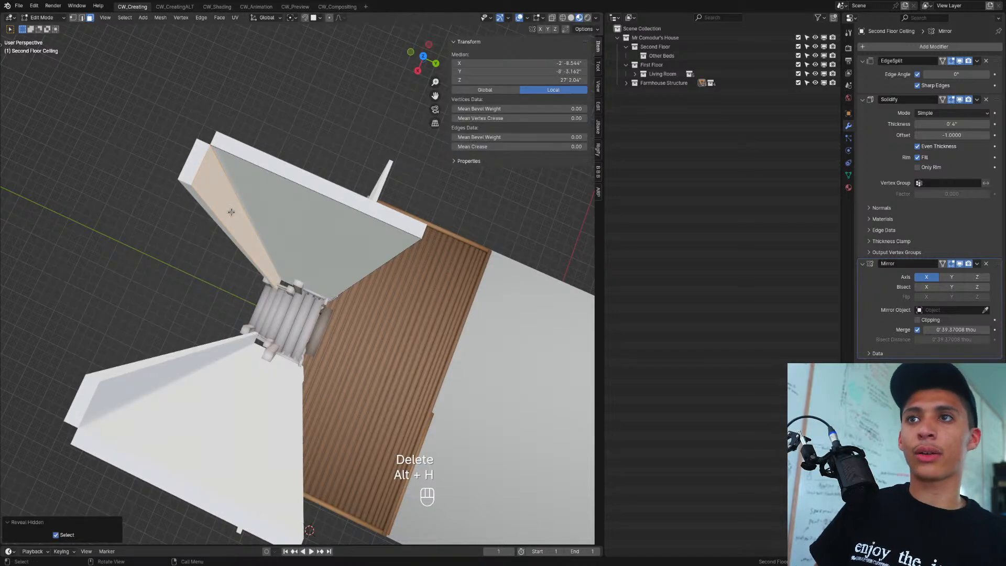
Step: Move the detached front strip about -3.9 inches and another -0.1 inches along X, flush with the side wall's outer face
middle_drag(231, 212, 254, 281)
key(KP_7)
scroll(327, 314, up, 3)
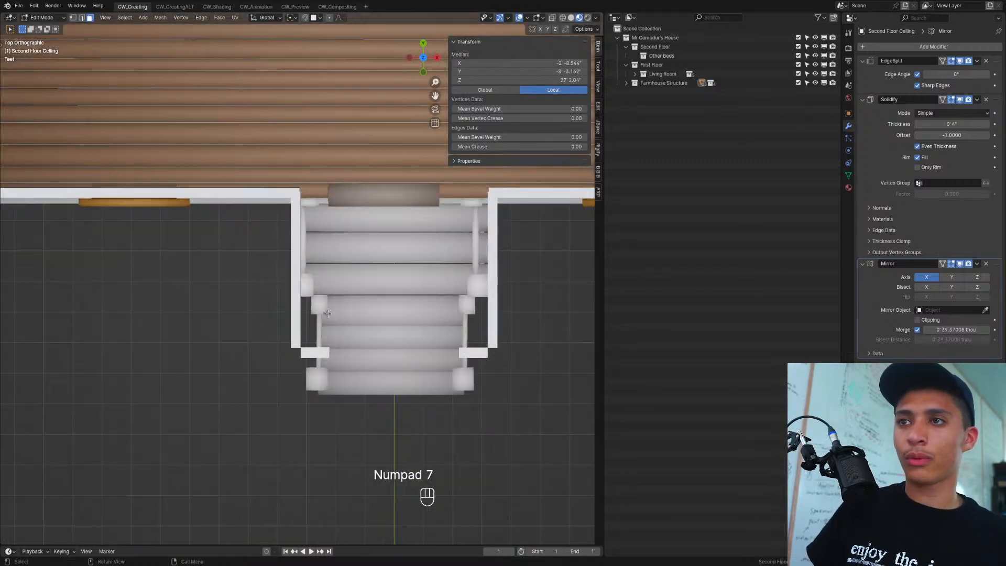
key(g)
key(x)
click(316, 359)
scroll(317, 335, up, 6)
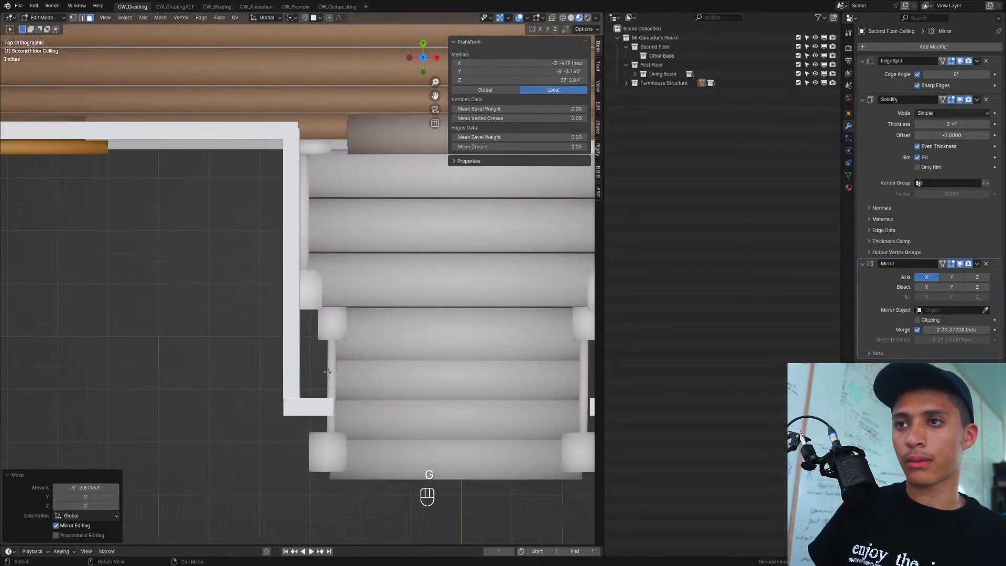
key(g)
key(y)
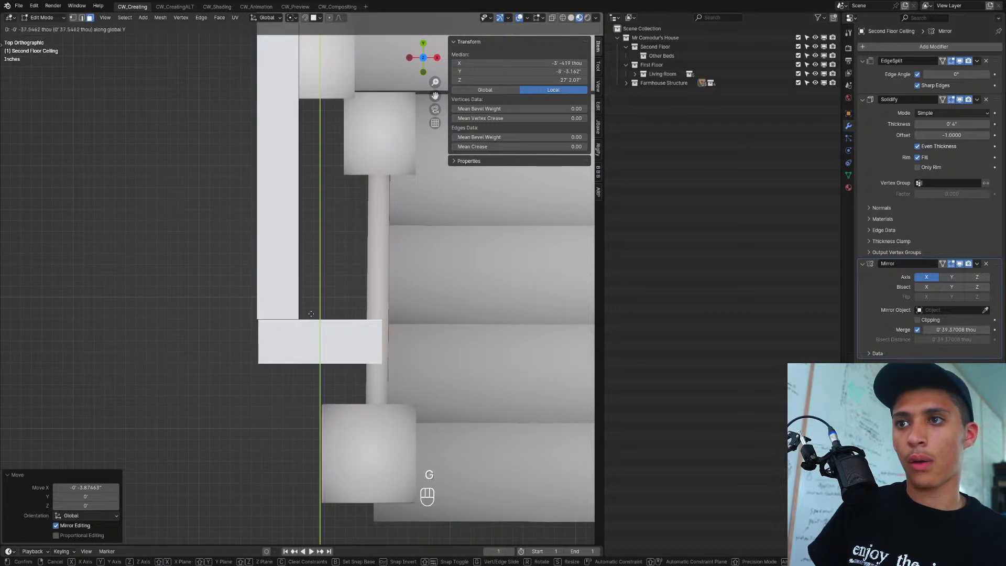
key(x)
click(327, 309)
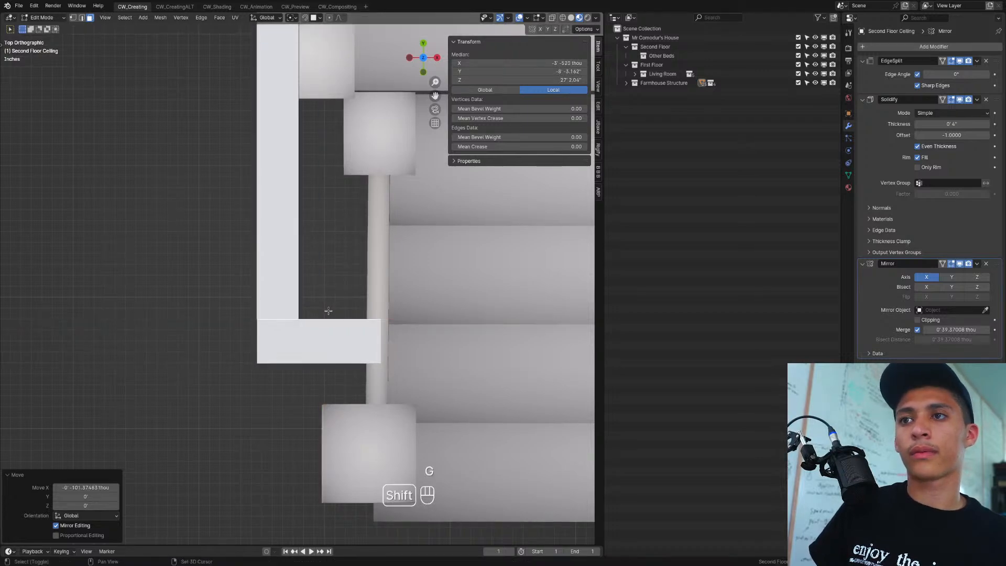
Step: Duplicate the whole front strip and place the copy about 11.3 inches along X, beside the original
middle_drag(327, 308, 309, 221)
click(305, 206)
key(2)
click(312, 224)
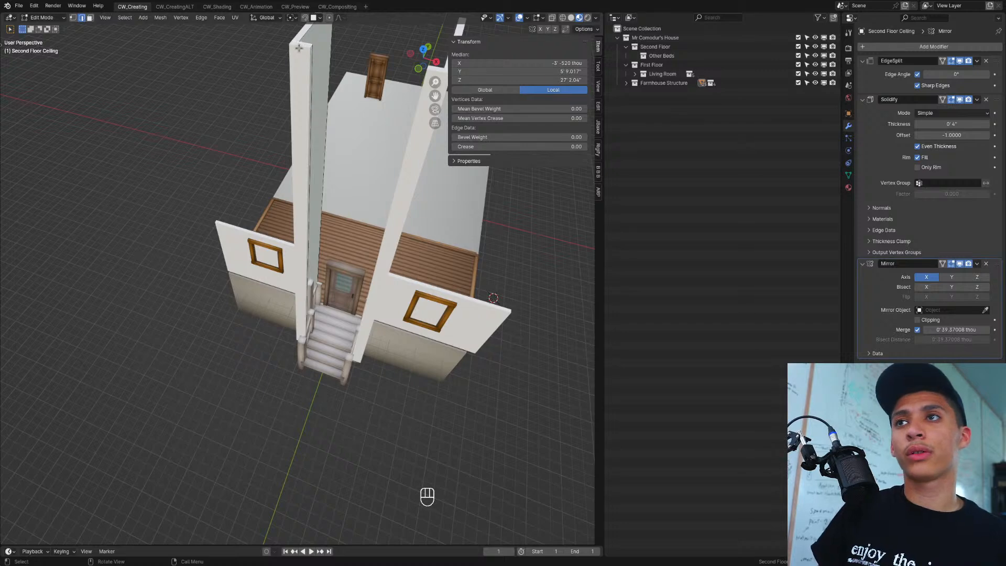
key(ctrl+l)
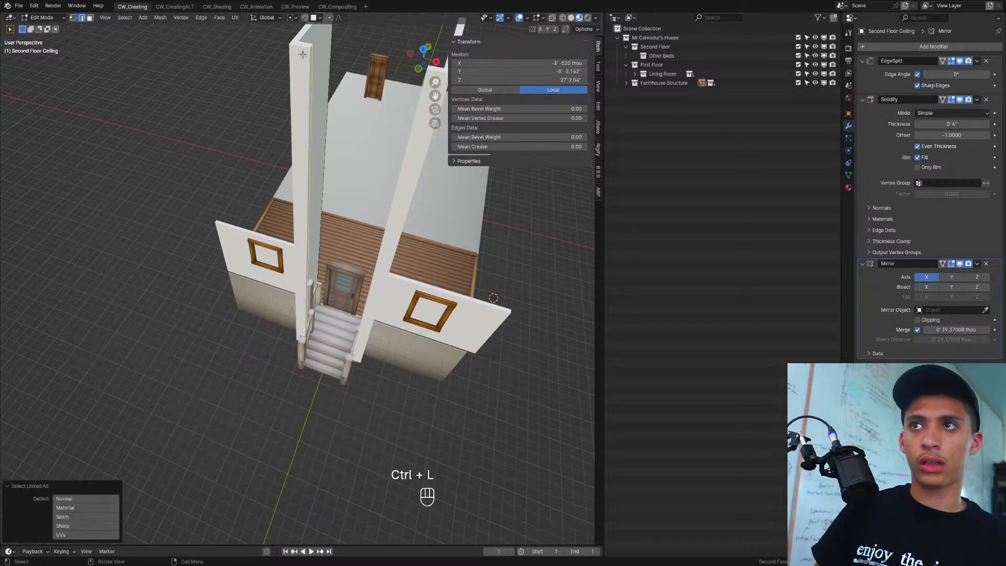
key(shift+d)
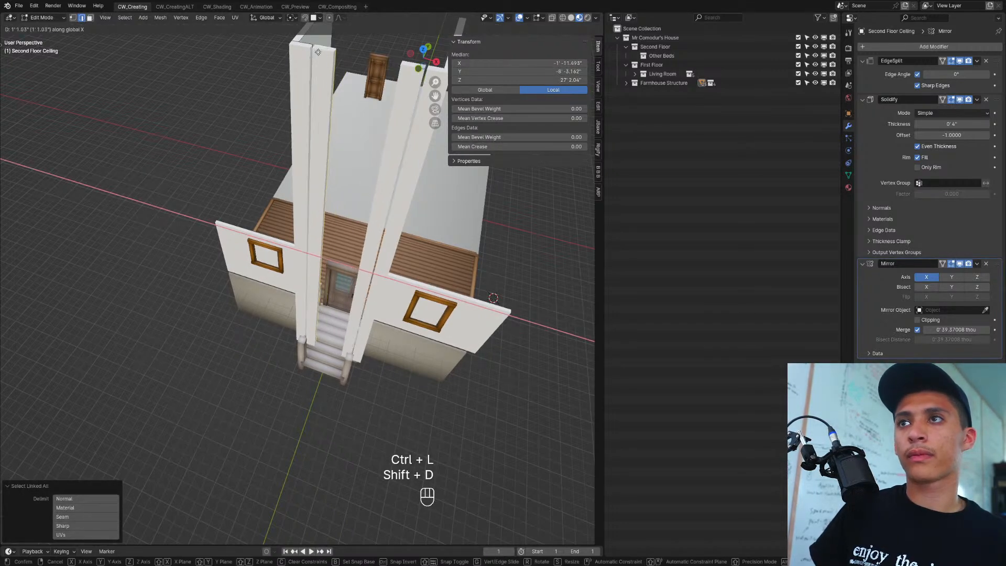
click(317, 52)
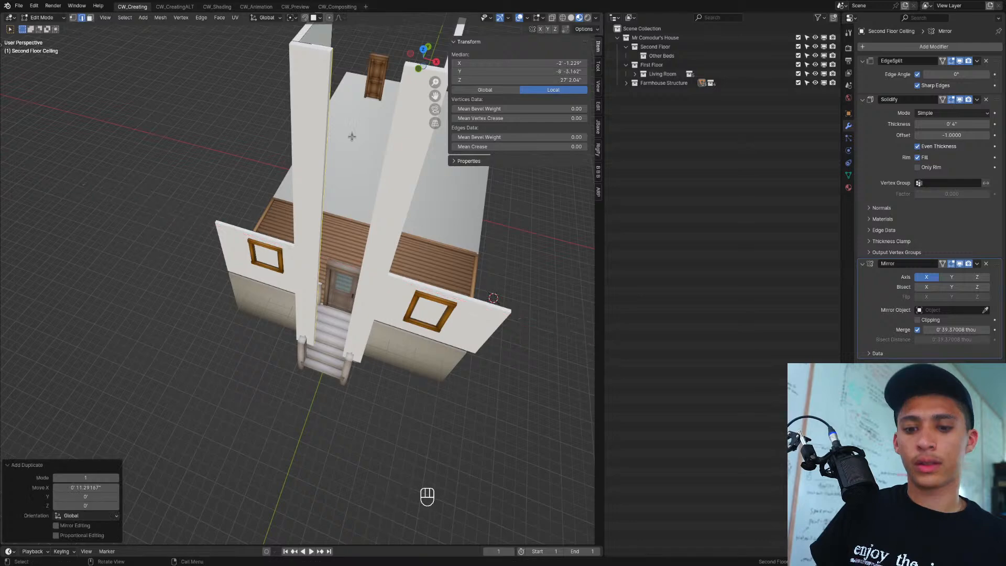
key(g)
key(y)
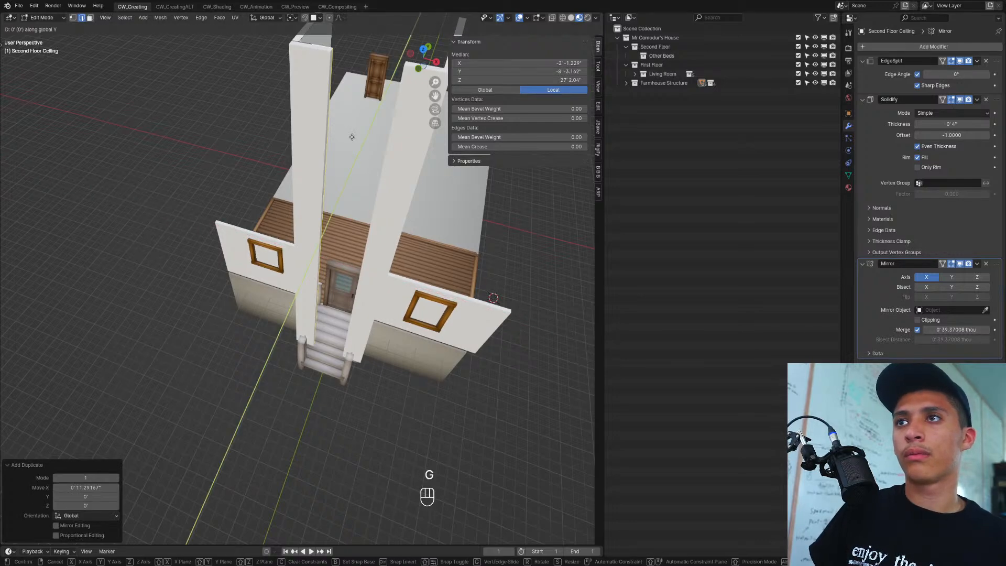
right_click(352, 137)
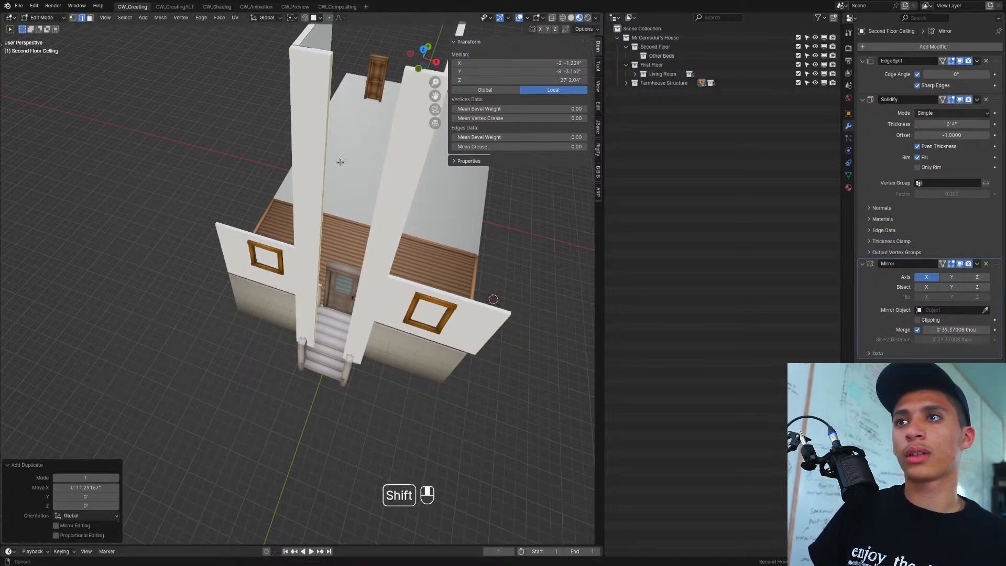
Step: Move the duplicated strip about 0.54 inches along X in wireframe top view to meet the first strip's inner edge
shift+middle_drag(337, 162, 299, 230)
key(KP_7)
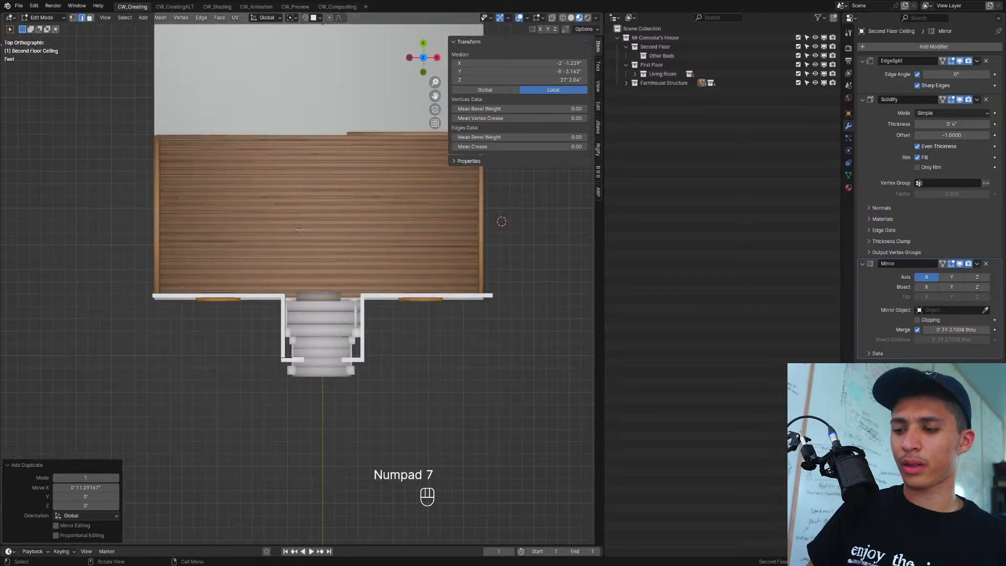
key(KP_Decimal)
key(shift+z)
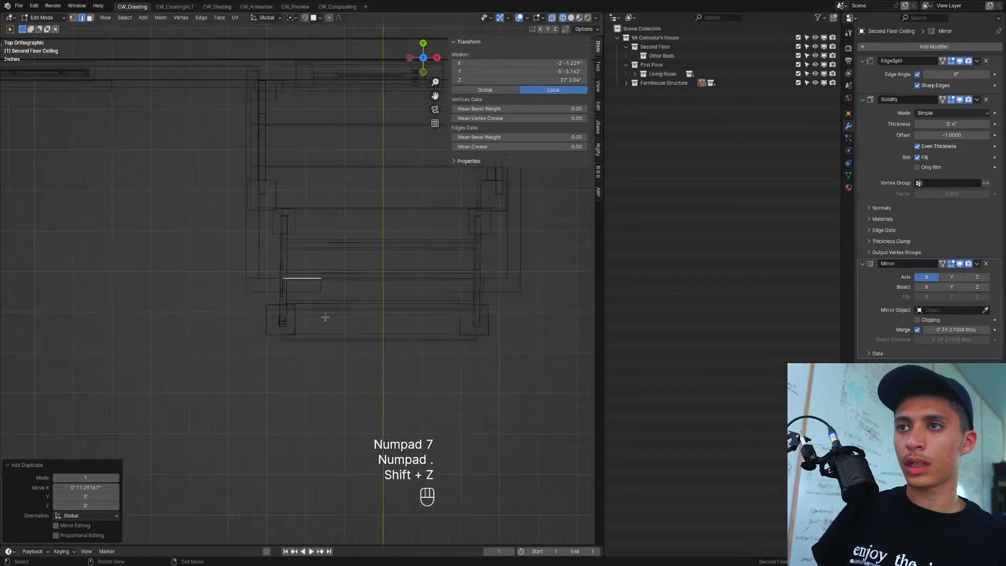
scroll(297, 314, up, 4)
shift+middle_drag(278, 323, 391, 310)
key(g)
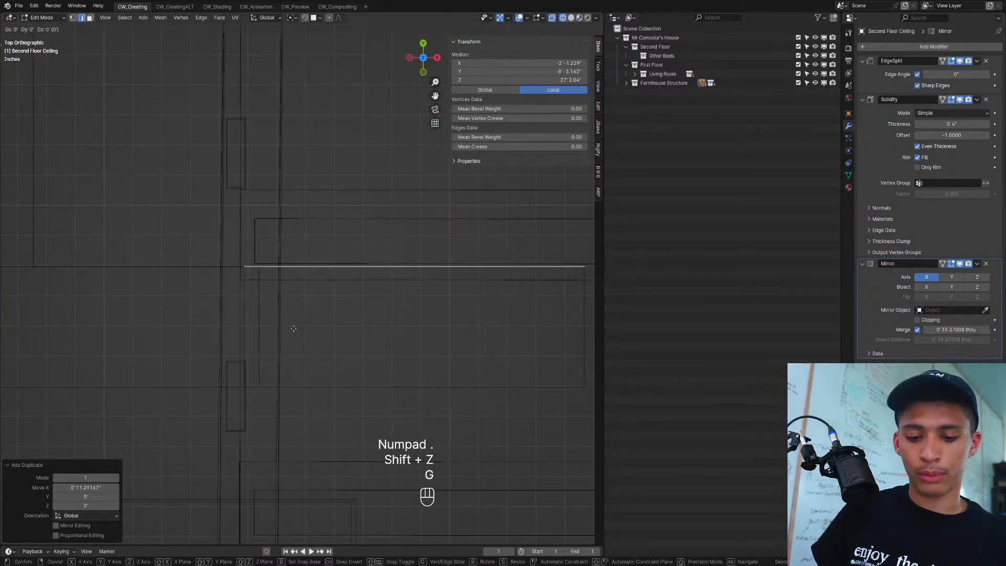
key(y)
key(x)
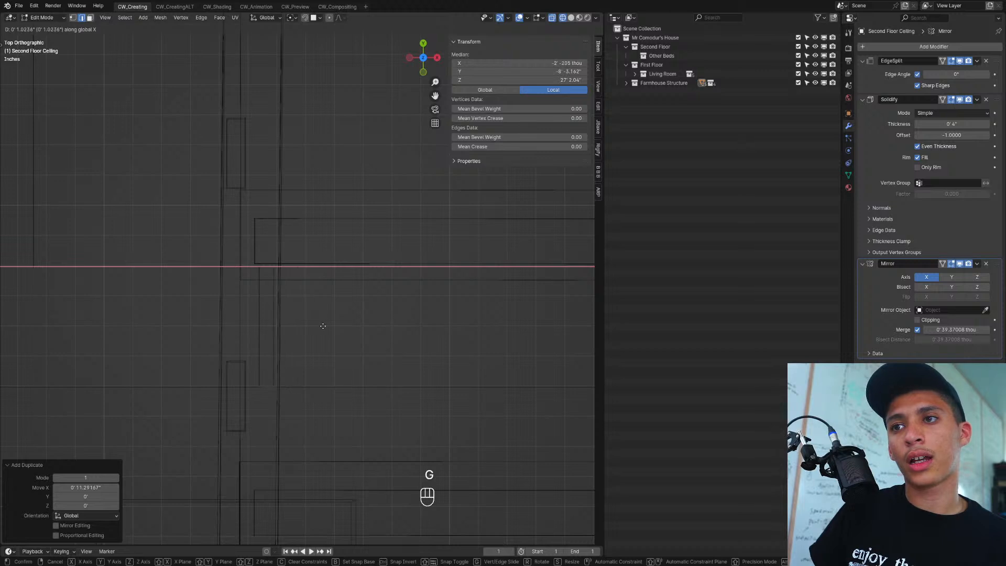
click(269, 310)
Step: Nudge the duplicated strip about 0.02 inches along Y, then about -0.03 inches along X and 0.01 inches along Y
scroll(273, 345, up, 4)
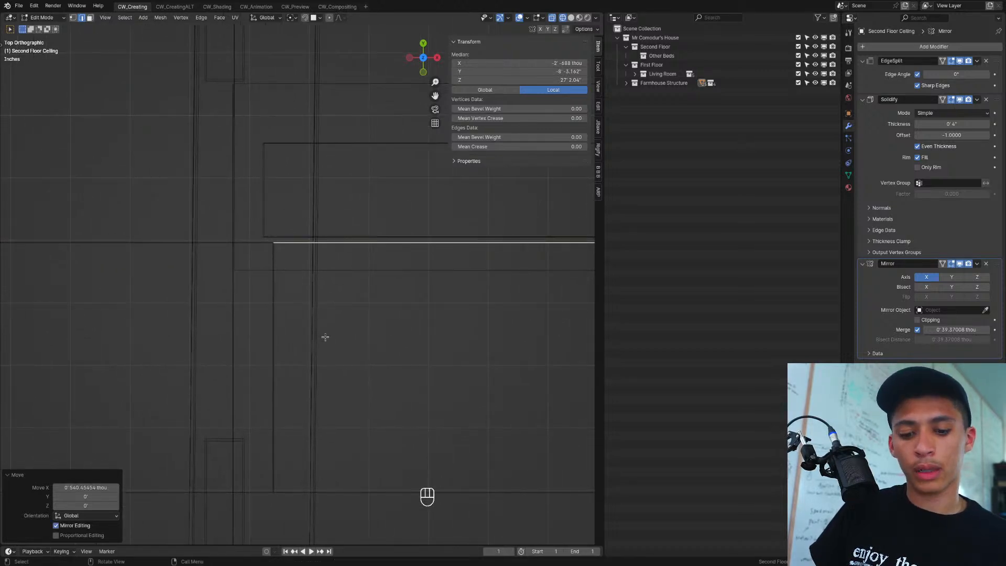
key(g)
key(y)
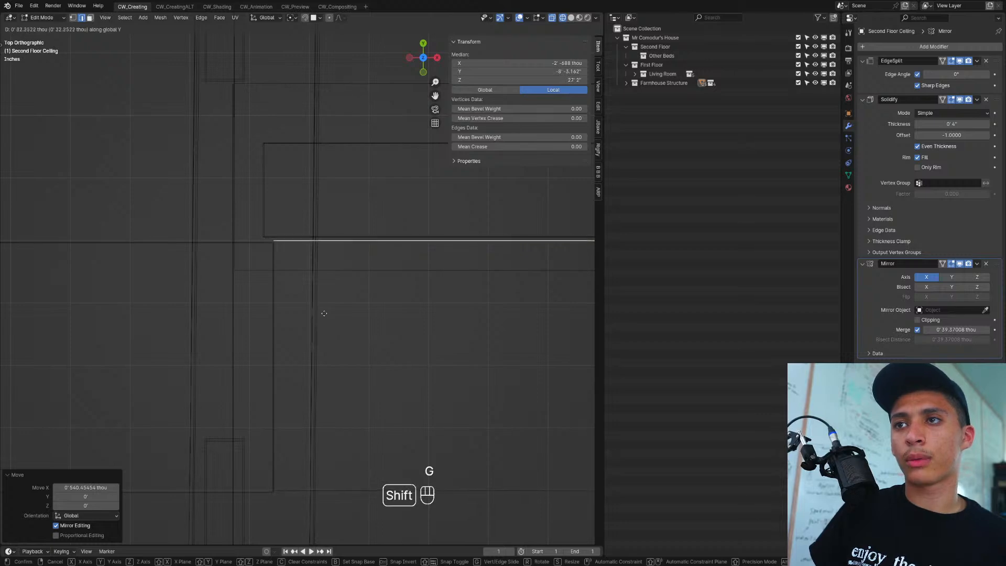
click(332, 325)
key(g)
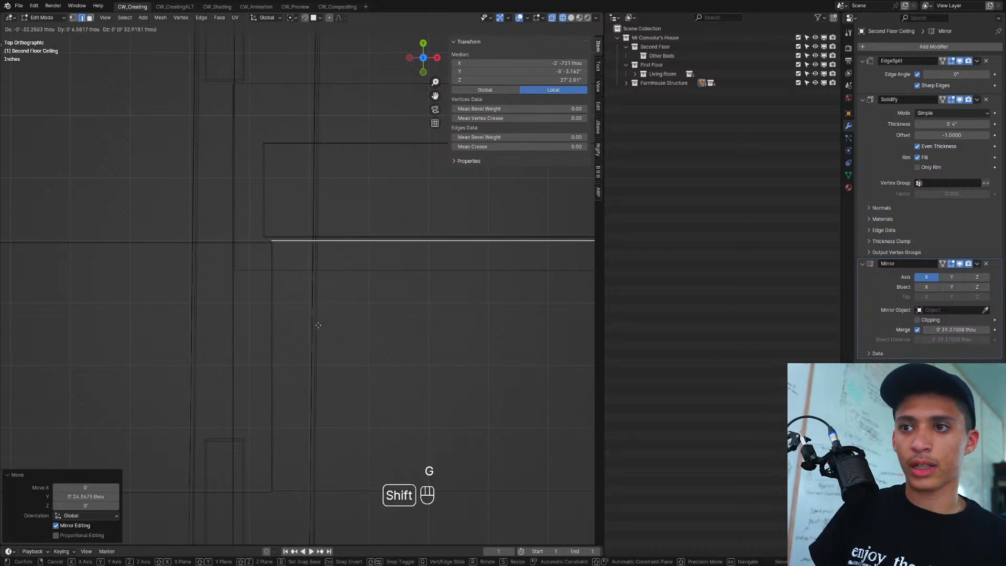
click(318, 325)
Step: Restore the shaded display and raise the duplicated strip's lower edge about 6 feet 4.7 inches along Z to open the doorway
middle_drag(320, 325, 412, 362)
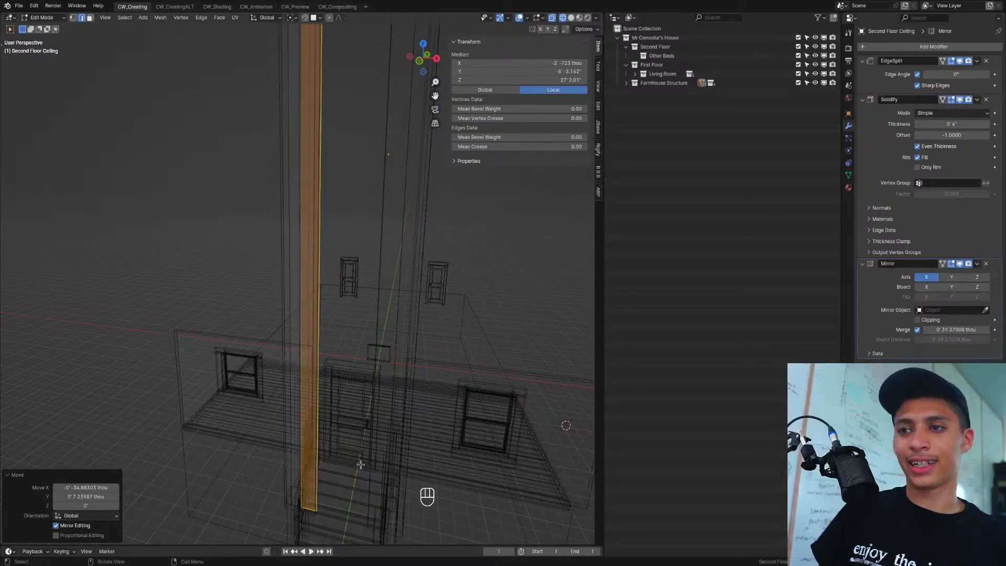
click(311, 508)
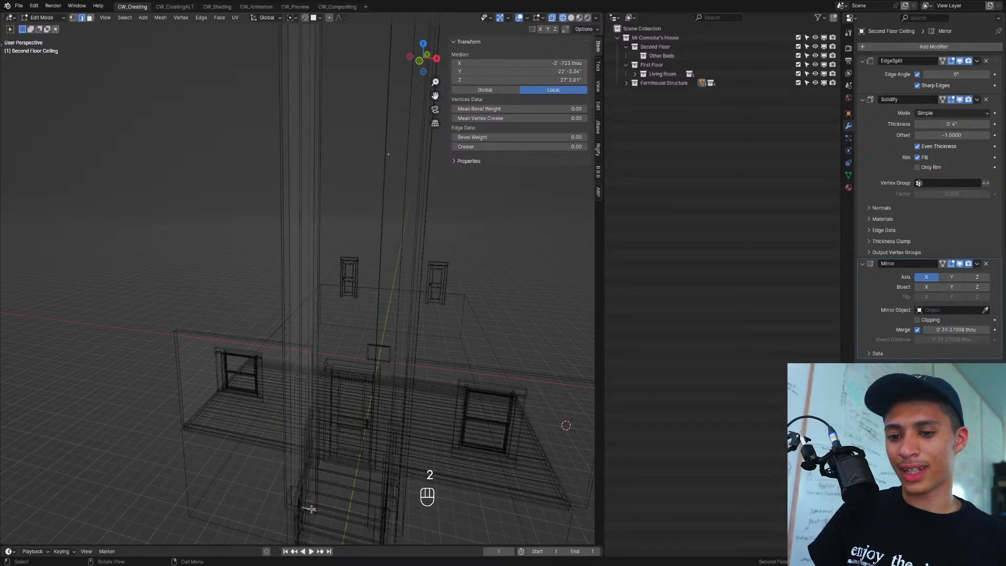
key(shift+z)
key(g)
key(z)
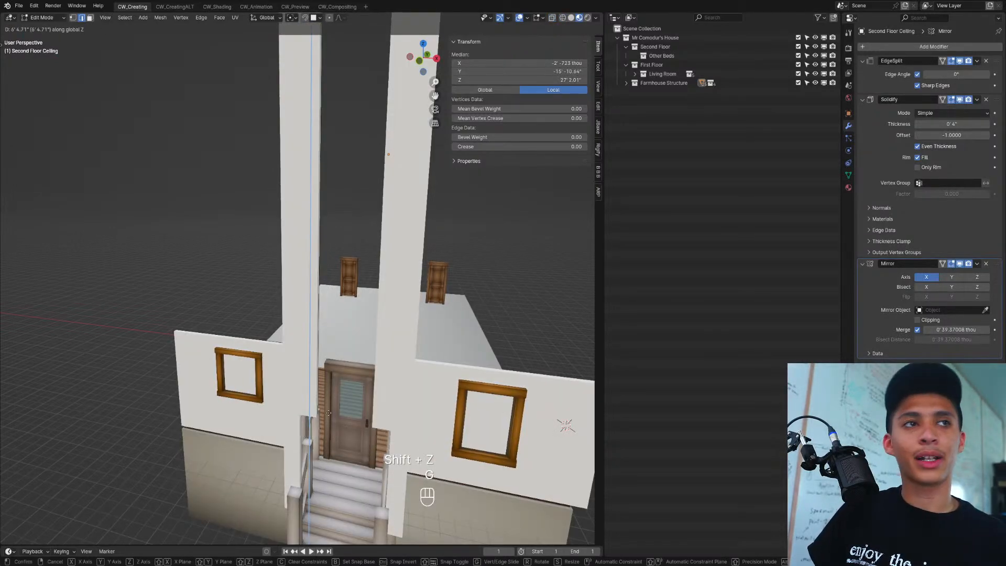
click(328, 413)
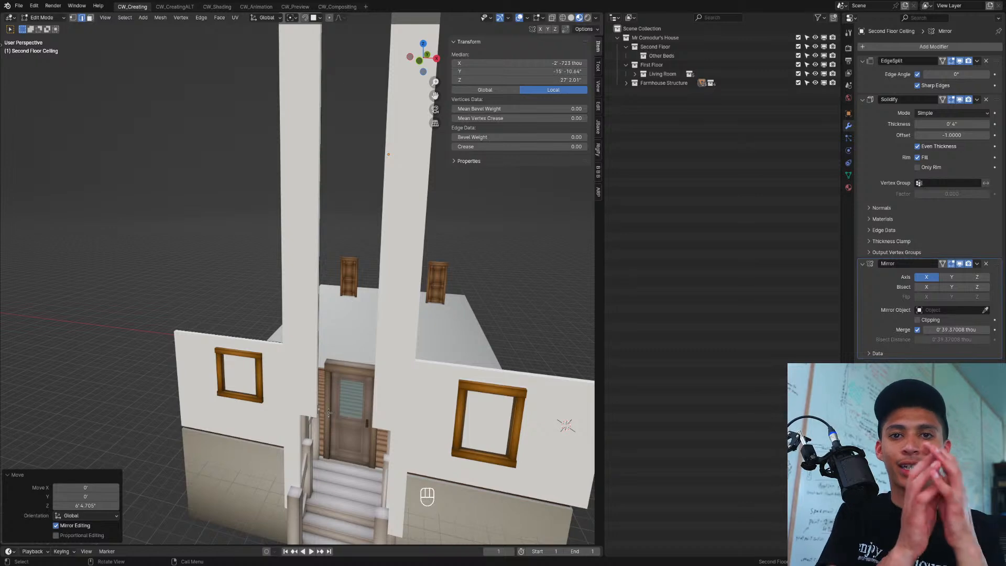
middle_drag(320, 353, 343, 385)
key(KP_3)
key(KP_1)
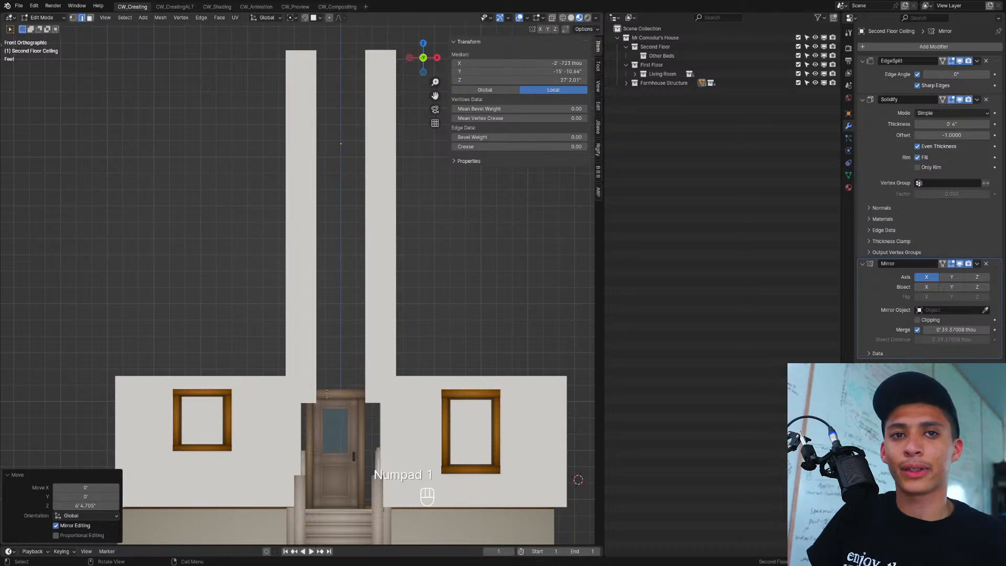
Step: Raise the lower edge of the duplicated front strip about 11.2 inches along Z, to the top of the door frame
scroll(326, 392, up, 3)
key(g)
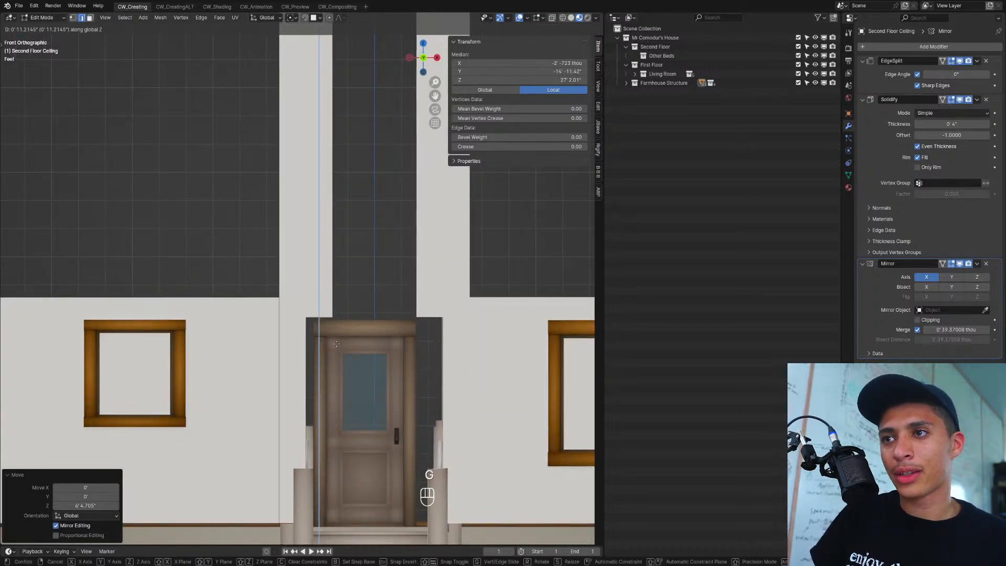
click(337, 343)
scroll(336, 344, down, 3)
middle_drag(336, 343, 317, 303)
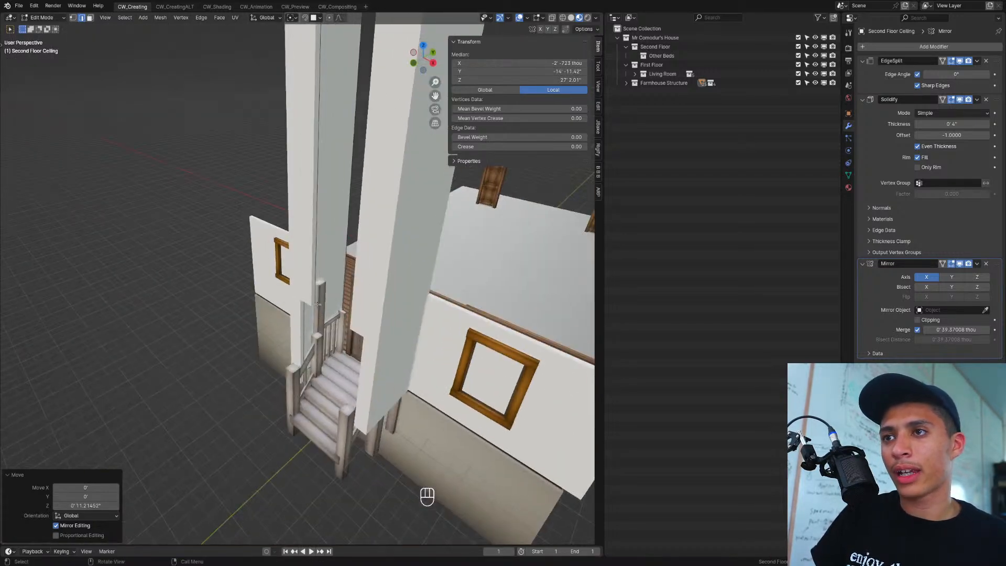
Step: Move the front strip's inner vertical edge along X to the mirror centreline, closing the tower front above the doorway
click(316, 263)
key(KP_7)
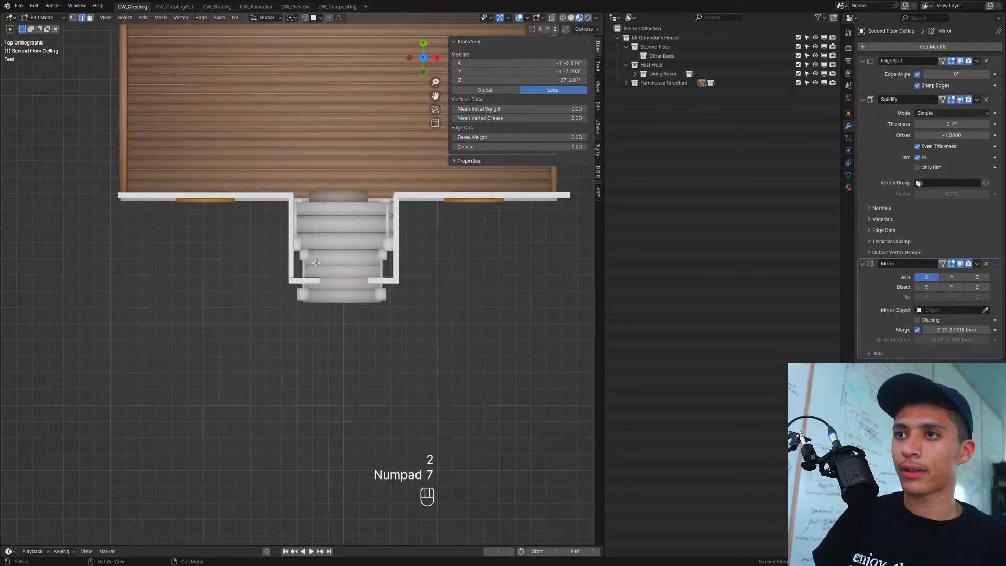
key(g)
middle_drag(358, 294, 400, 280)
click(381, 294)
key(Tab)
scroll(466, 259, down, 3)
middle_drag(375, 316, 356, 311)
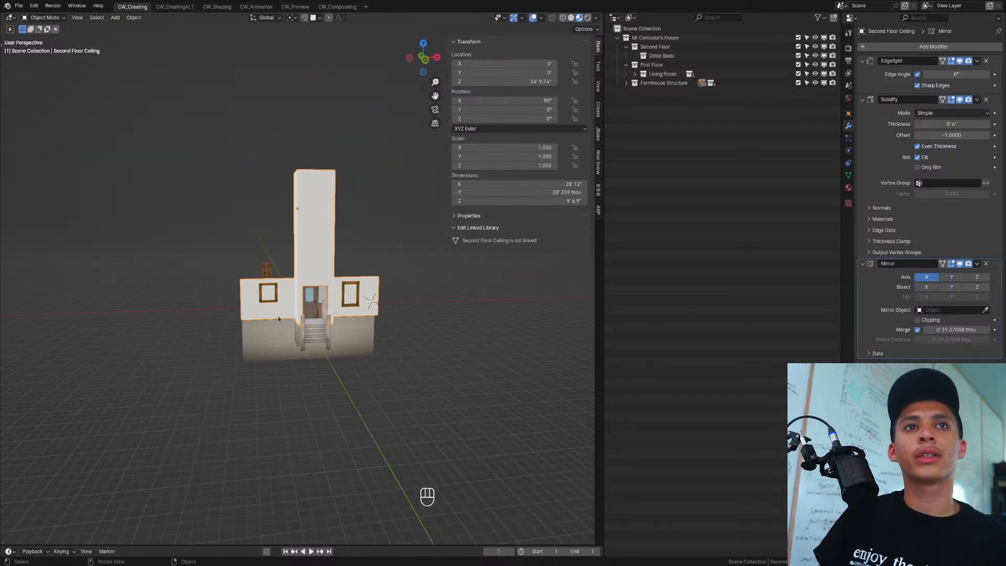
middle_drag(278, 316, 315, 320)
scroll(314, 321, up, 3)
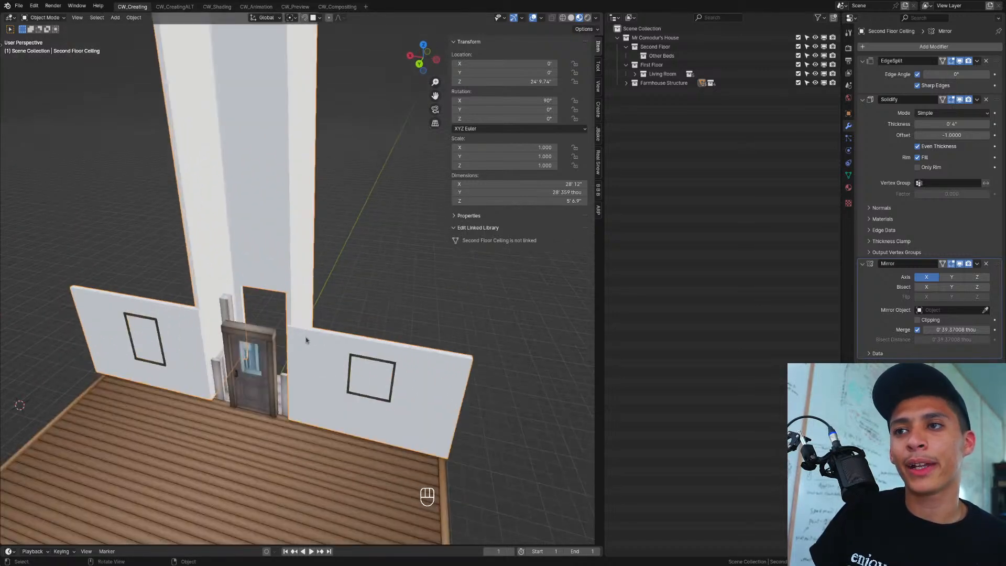
key(Tab)
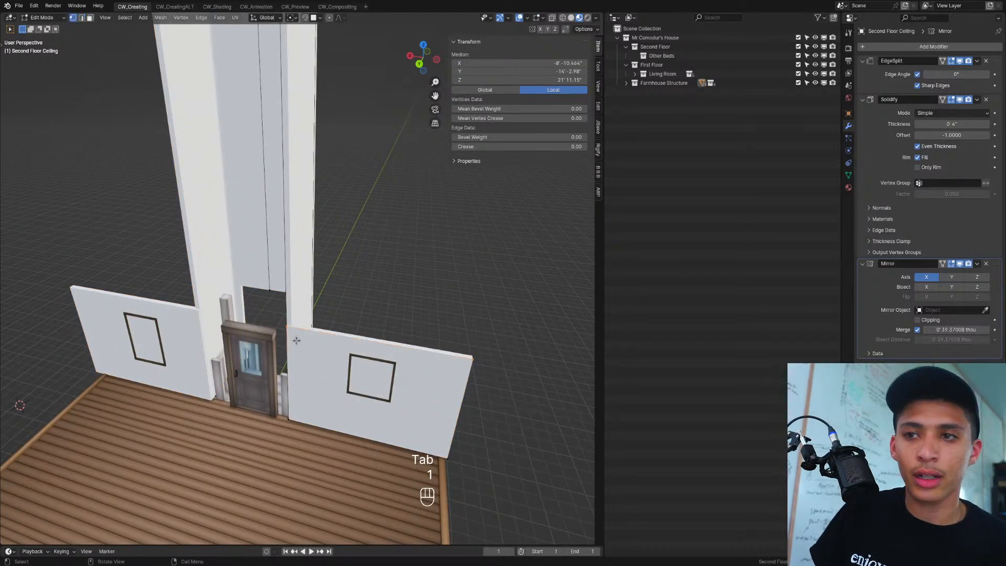
click(284, 327)
middle_drag(285, 328, 315, 302)
key(KP_1)
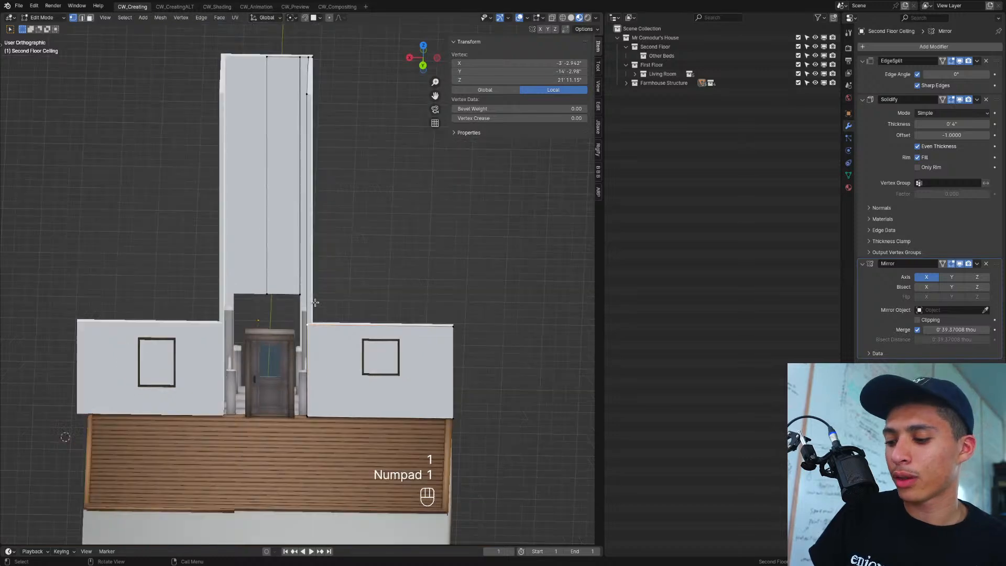
scroll(315, 302, down, 2)
key(shift+z)
key(shift+z)
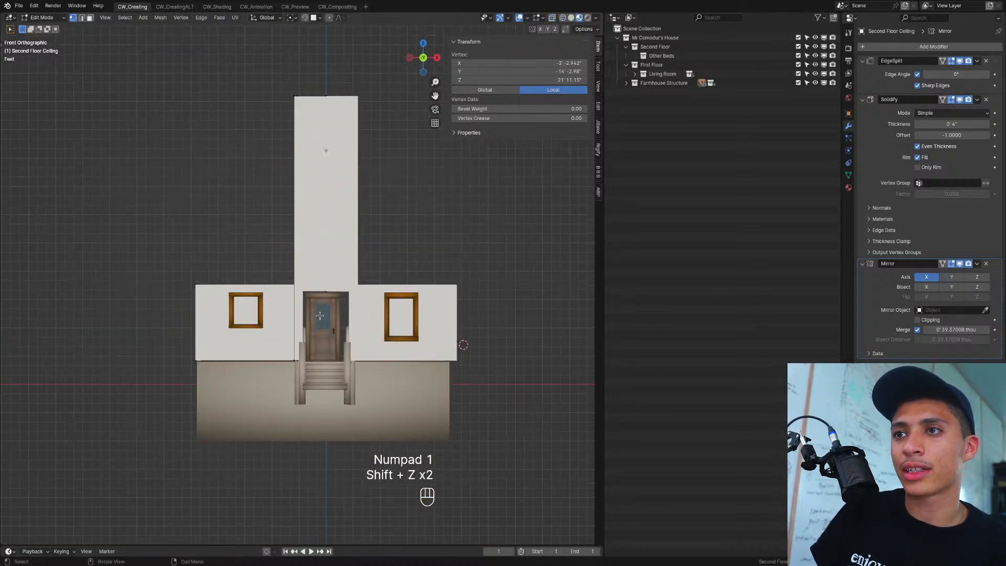
key(g)
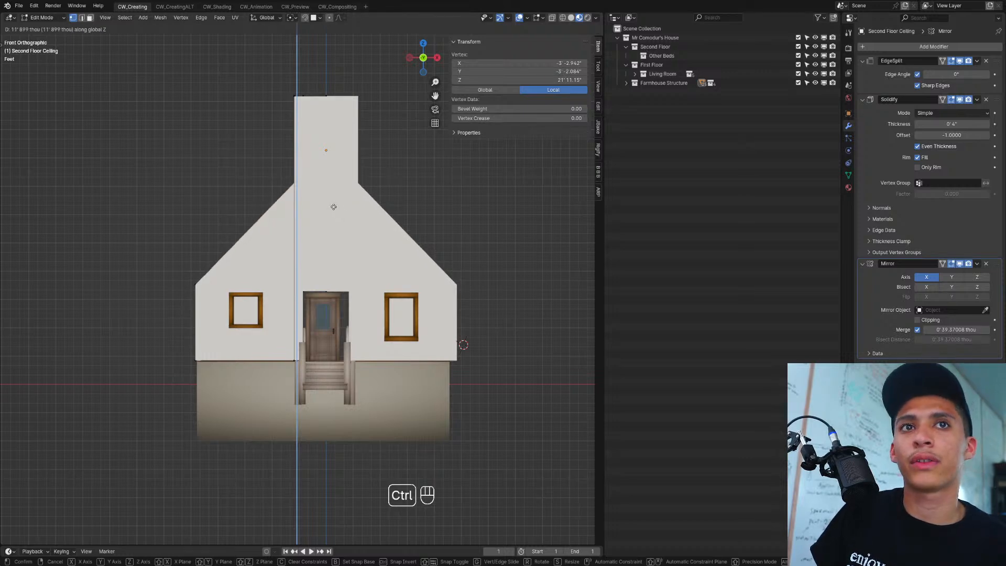
right_click(334, 207)
Step: Raise the top edge of the side wall about 2 feet 11.3 inches along Z in front view
middle_drag(388, 296, 529, 329)
middle_drag(272, 350, 346, 331)
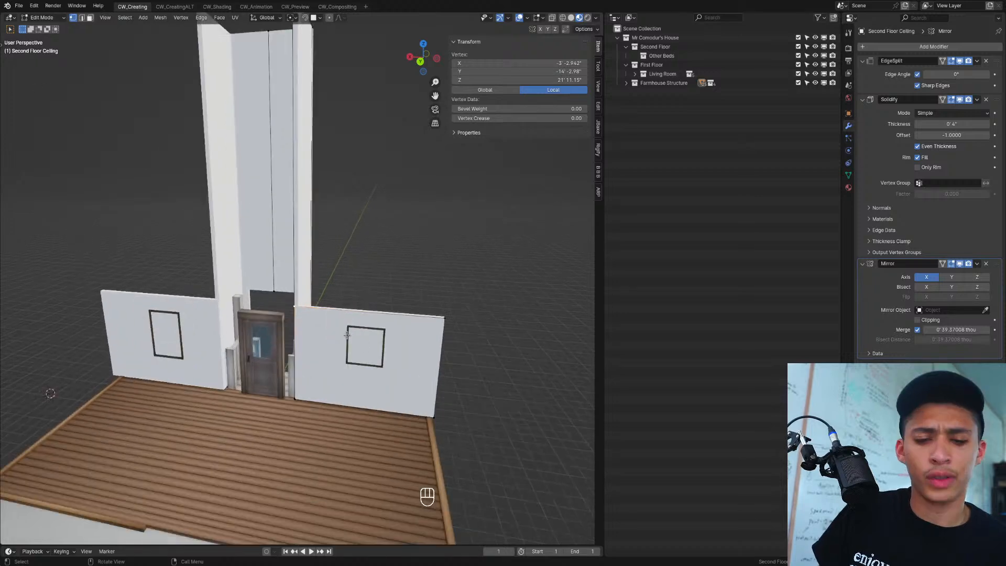
key(2)
key(KP_3)
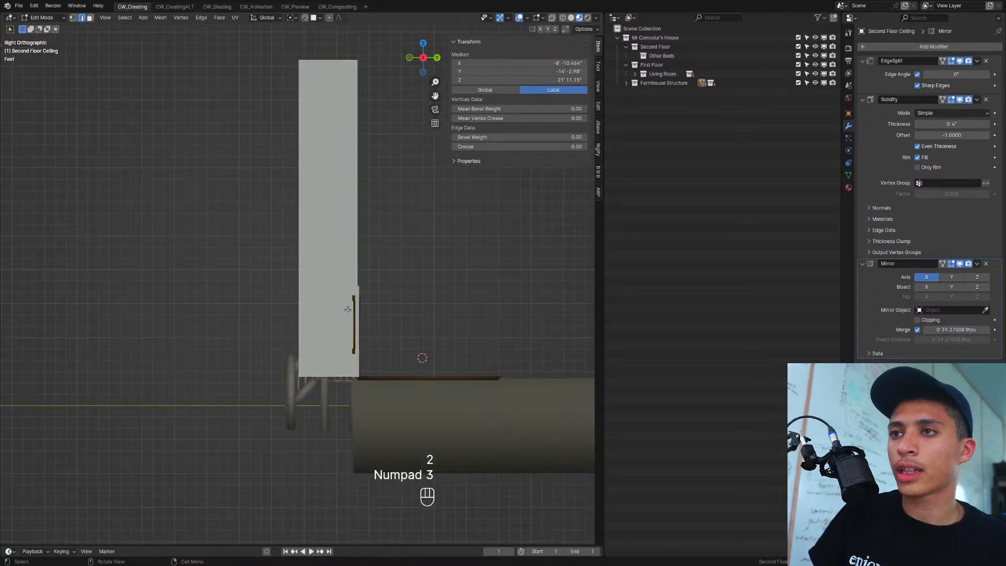
key(KP_1)
key(g)
key(z)
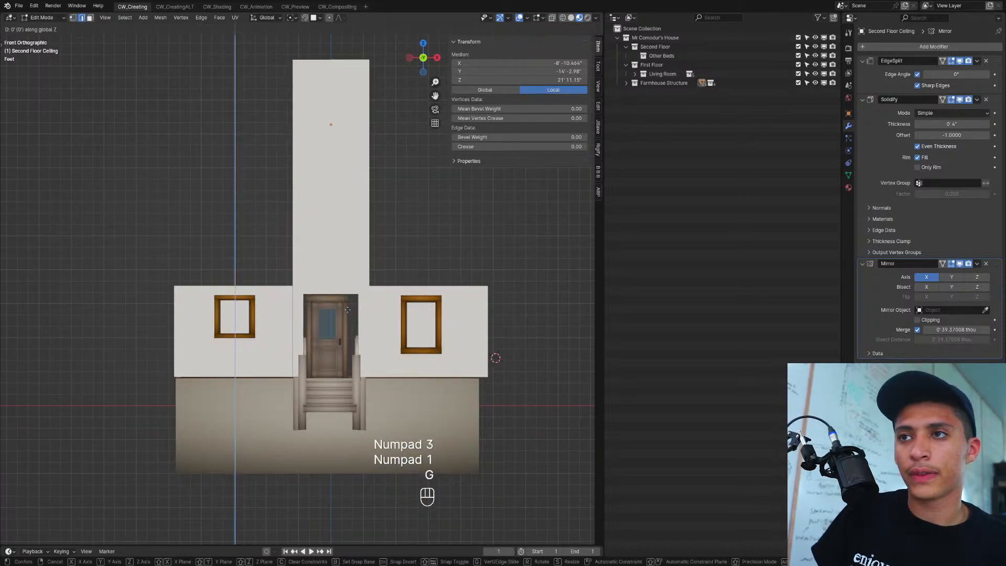
click(353, 276)
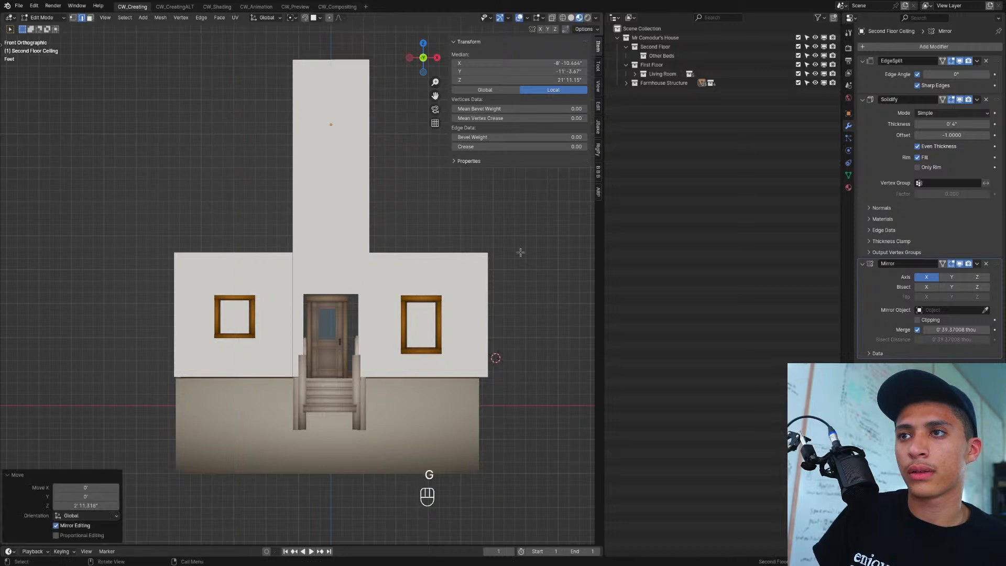
Step: Select the side wall's top corner vertex beside the tower in wireframe front view
key(1)
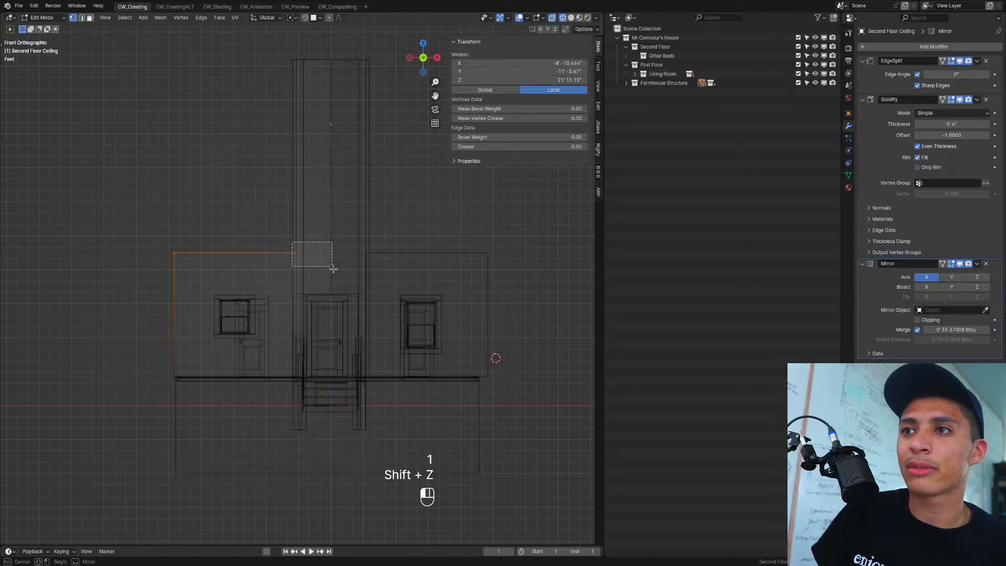
click(323, 264)
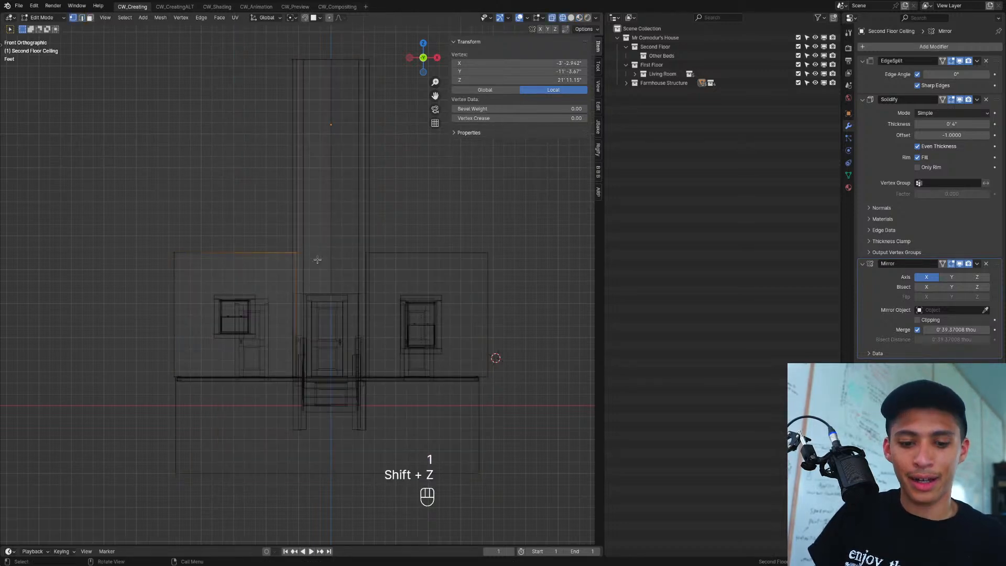
Step: Raise the front wall's inner top vertex vertically to a local Y of about -3' 6", forming a gable slope against the tower
key(g)
key(z)
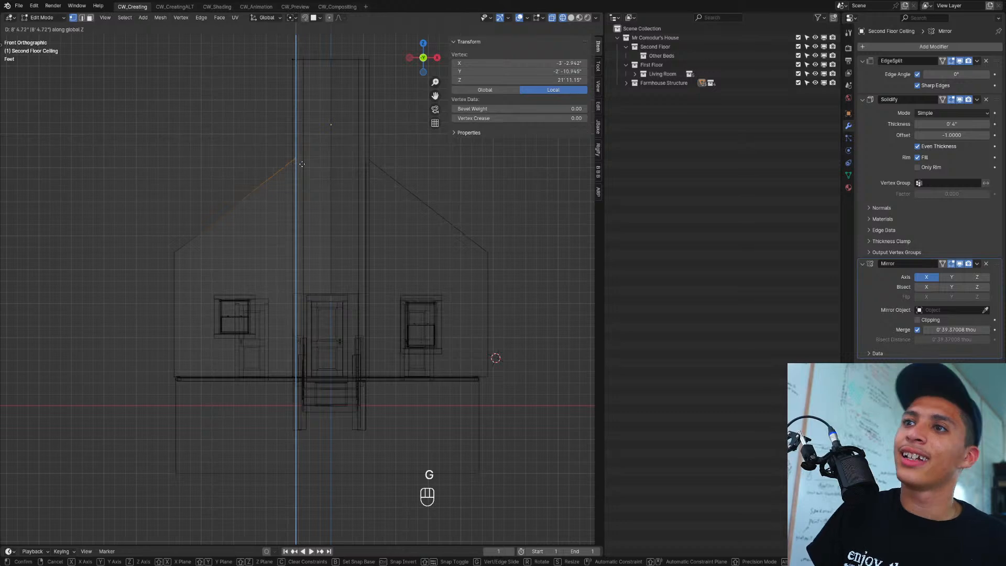
click(304, 172)
key(g)
middle_click(303, 168)
shift+click(303, 162)
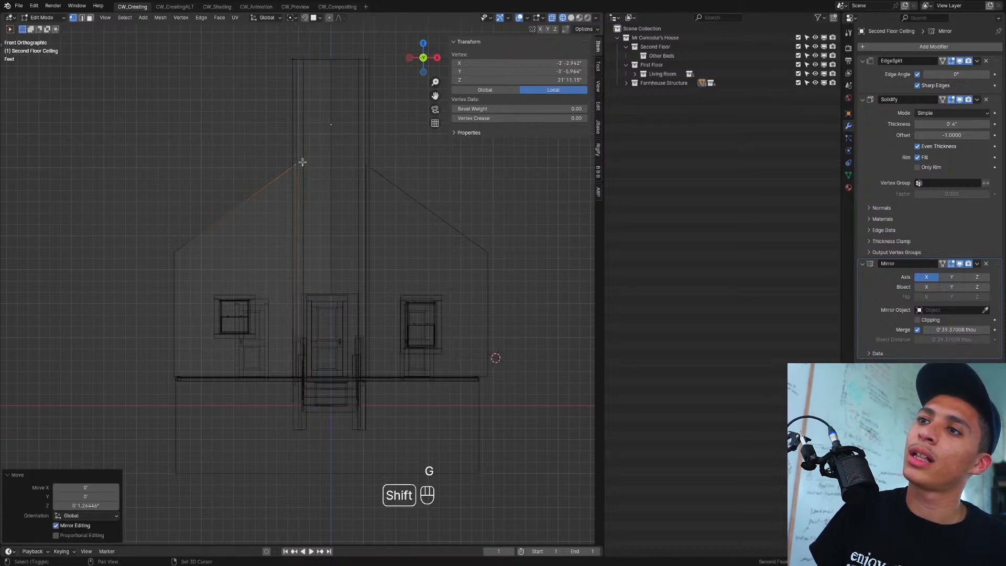
key(Tab)
key(shift+z)
scroll(469, 361, down, 4)
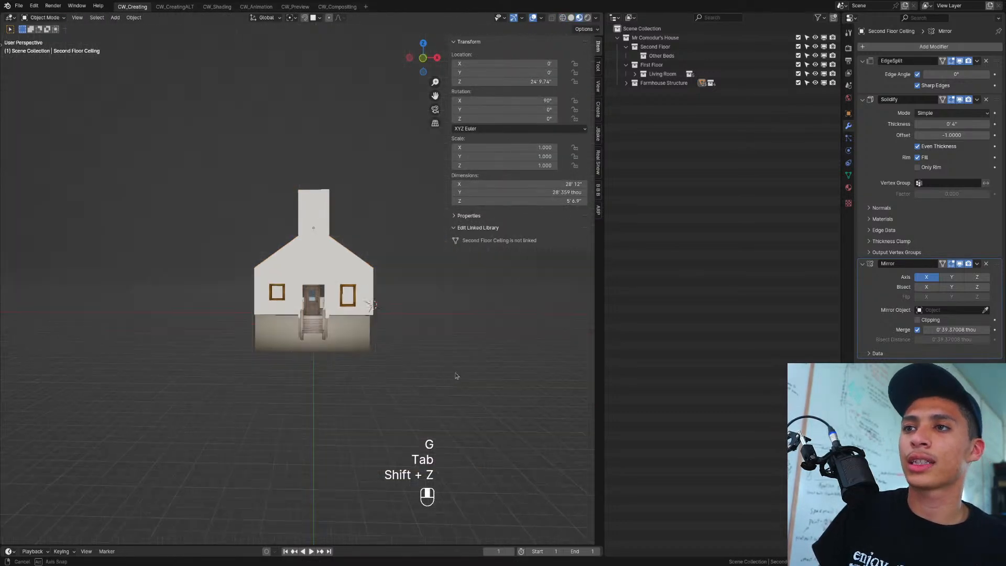
mouse_move(469, 361)
middle_down()
mouse_move(382, 397)
mouse_move(460, 359)
mouse_move(507, 377)
mouse_move(374, 345)
mouse_move(329, 358)
middle_up()
scroll(369, 349, down, 3)
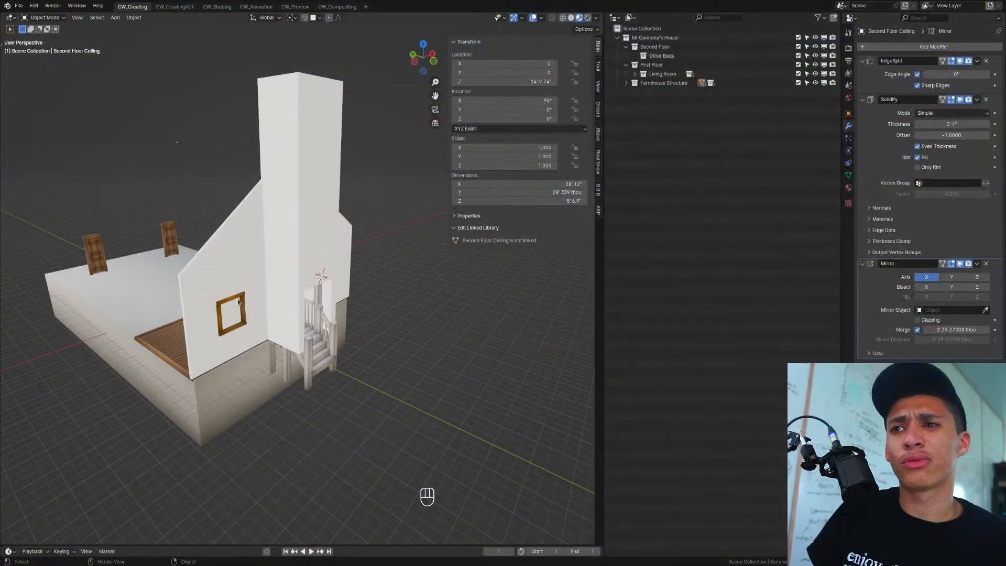
click(234, 298)
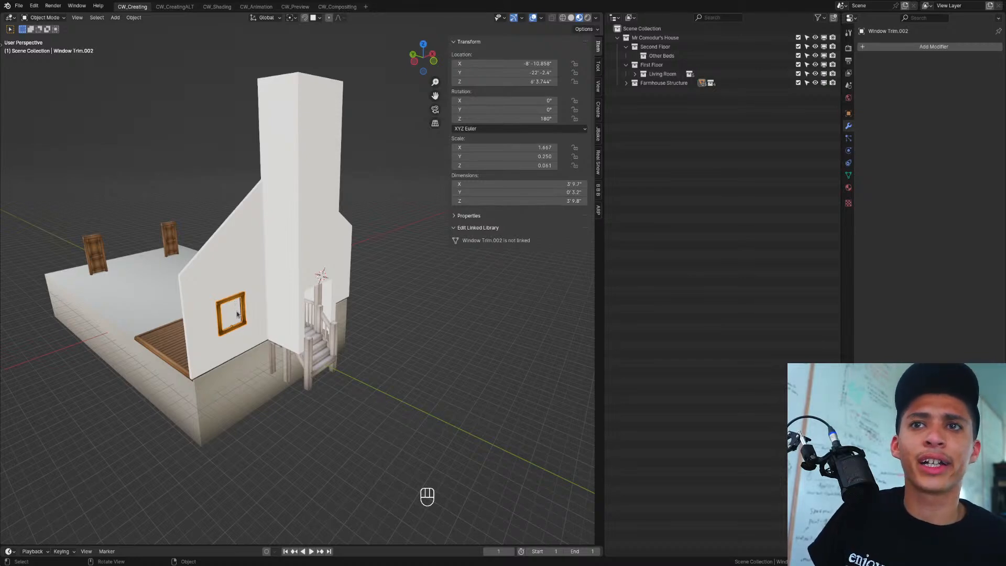
mouse_move(236, 314)
middle_down()
mouse_move(229, 318)
mouse_move(243, 319)
middle_up()
key(KP_Decimal)
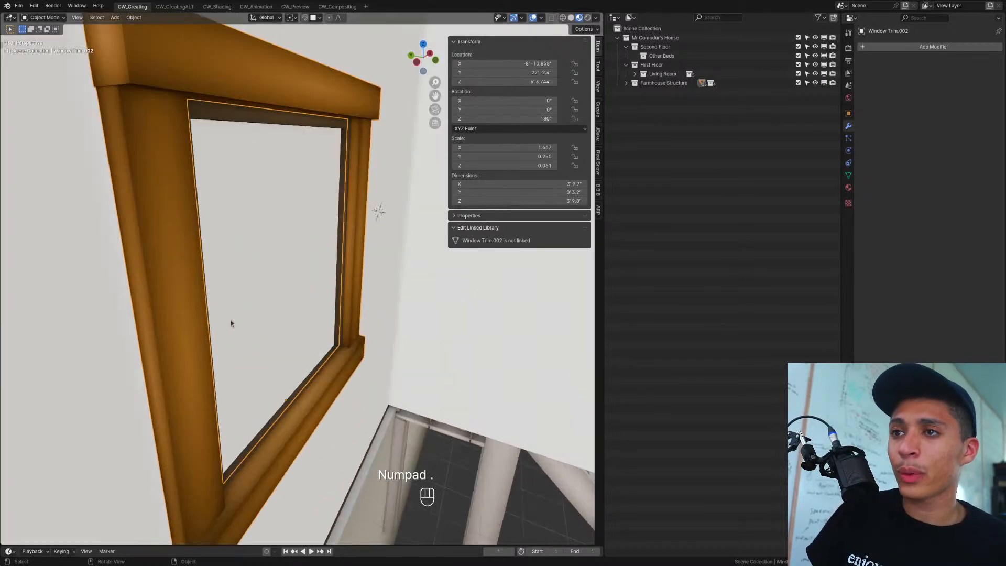
scroll(292, 308, down, 10)
key(Tab)
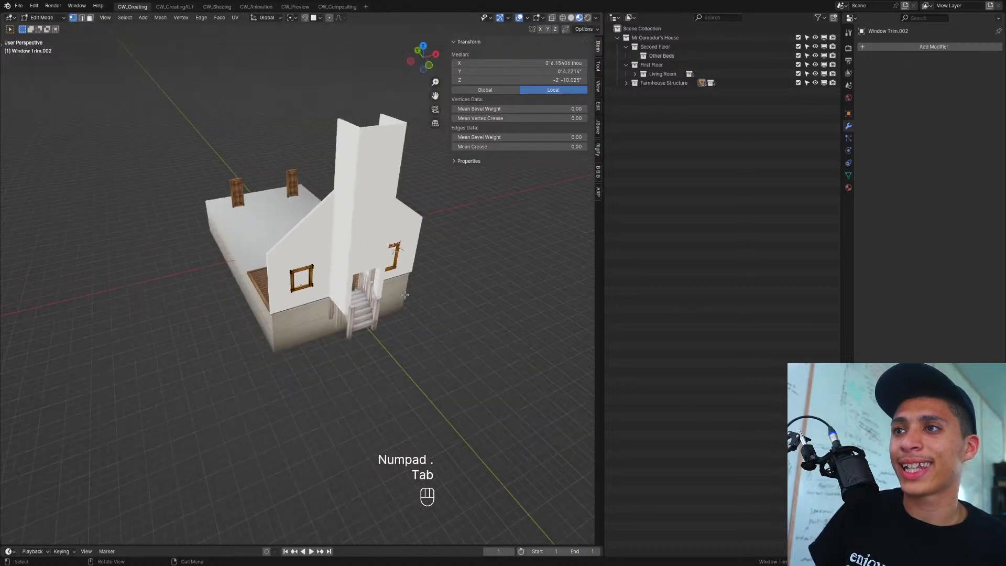
key(Tab)
Step: Delete the trim and the frame of the window on the right side of the front door
middle_drag(404, 294, 396, 269)
click(395, 269)
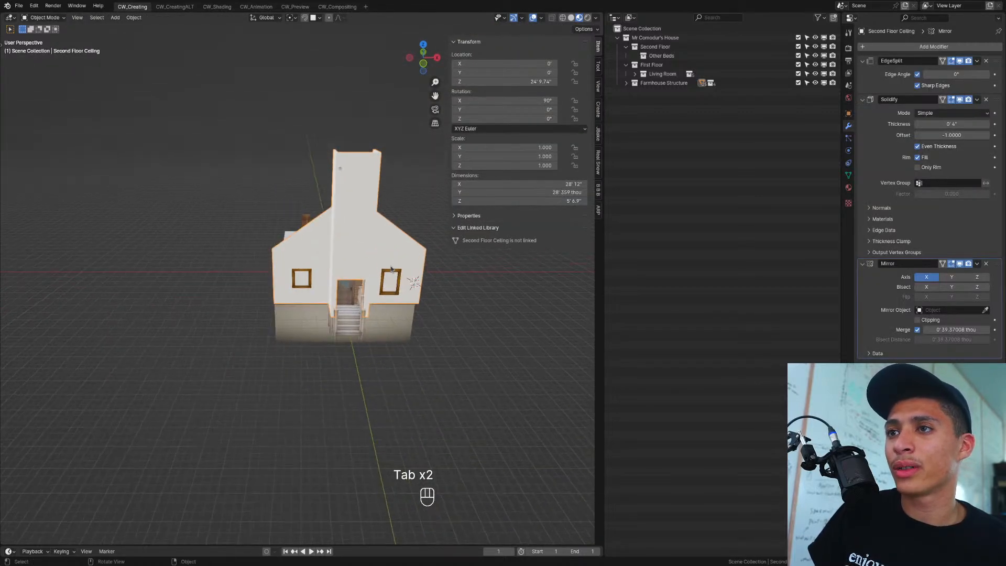
click(394, 271)
key(Delete)
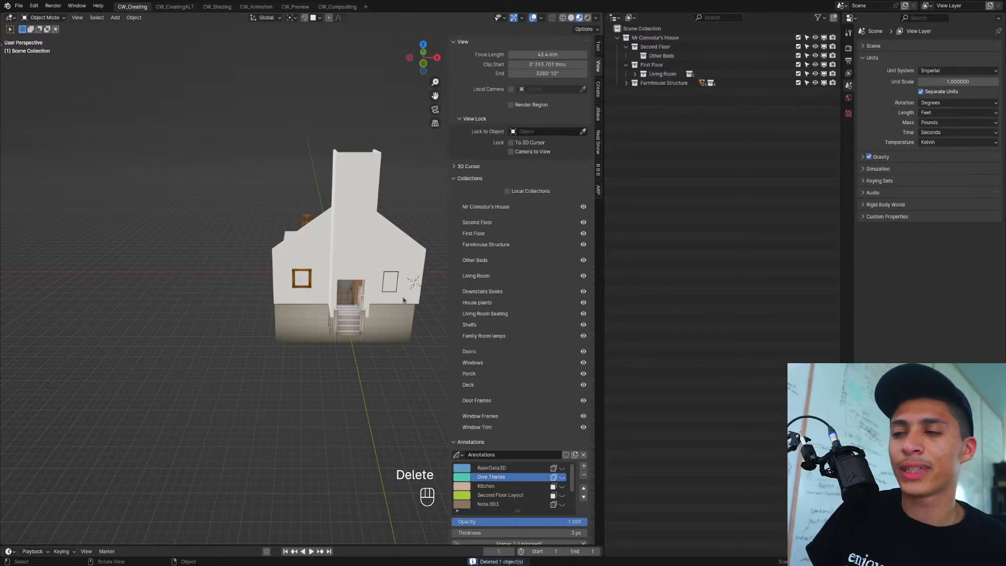
scroll(403, 301, up, 4)
shift+middle_drag(403, 300, 177, 297)
click(255, 263)
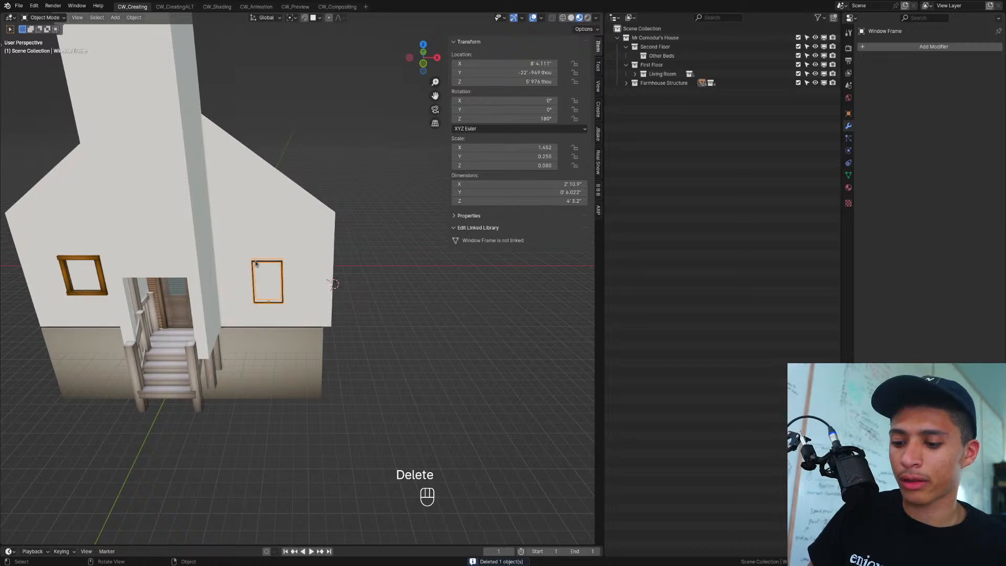
key(Delete)
Step: Add a Mirror modifier to the remaining window trim on the left side of the front wall
shift+middle_drag(406, 316, 411, 347)
scroll(224, 316, down, 3)
scroll(411, 346, up, 3)
click(241, 317)
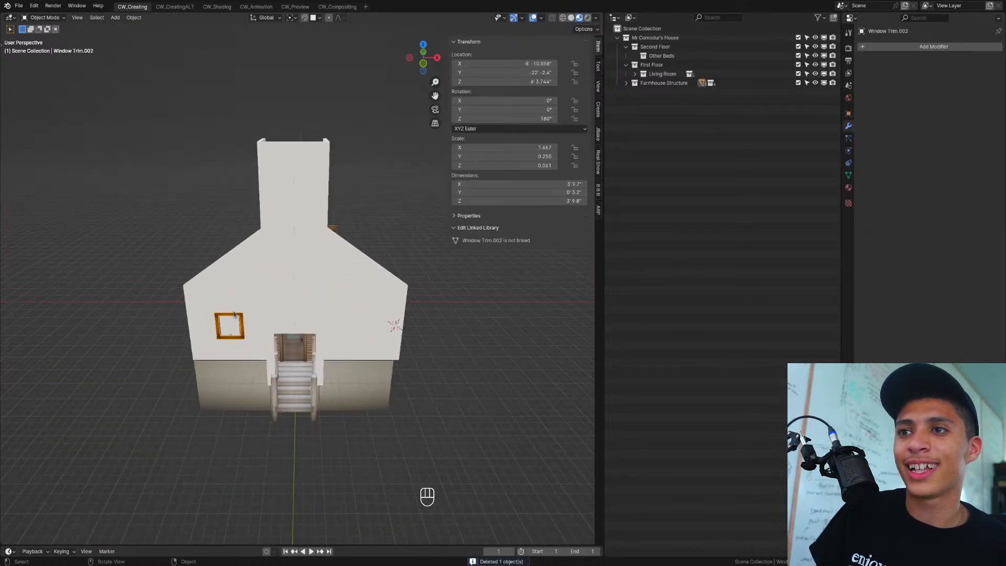
click(908, 46)
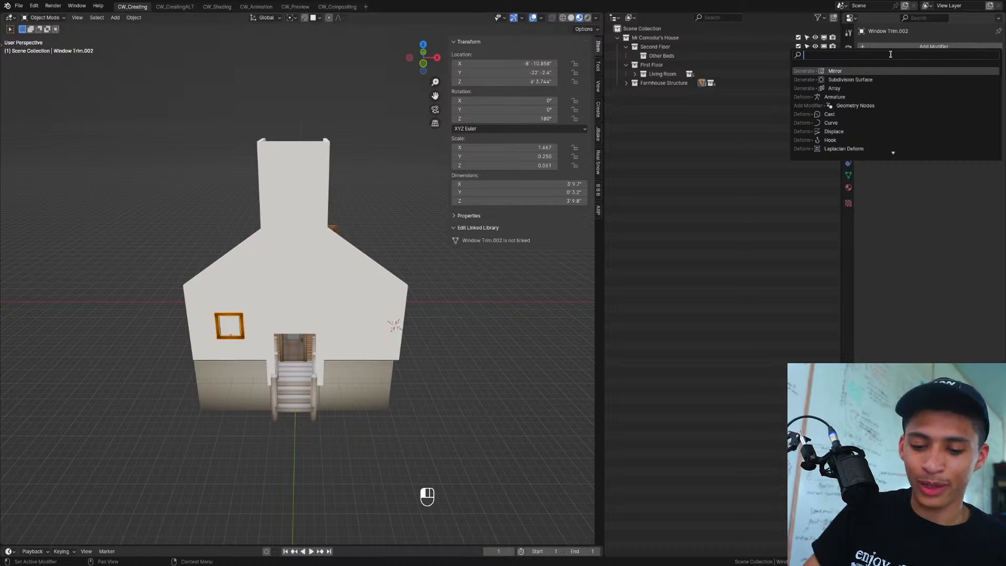
text(mirror)
key(Return)
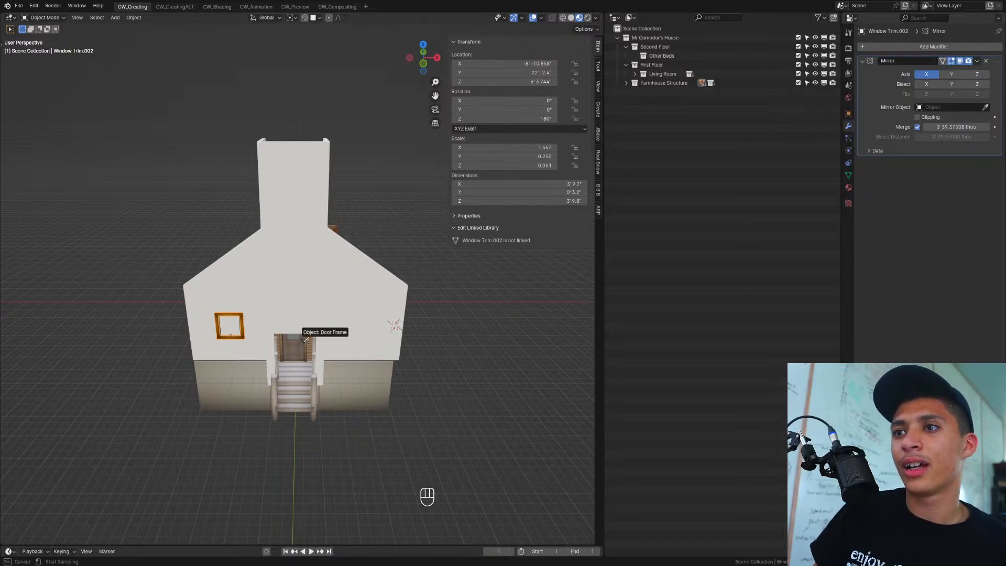
key(Escape)
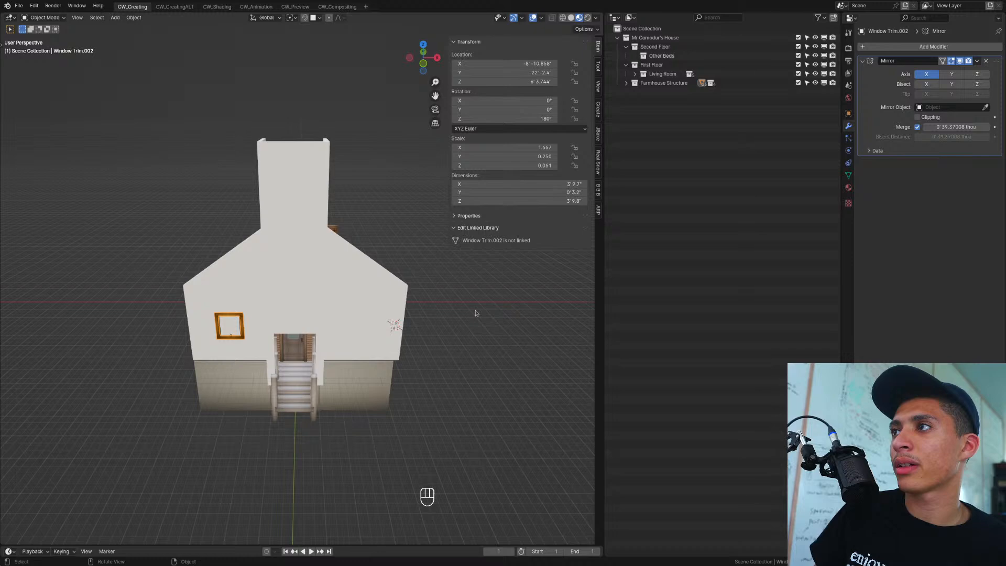
click(957, 105)
text(mirr)
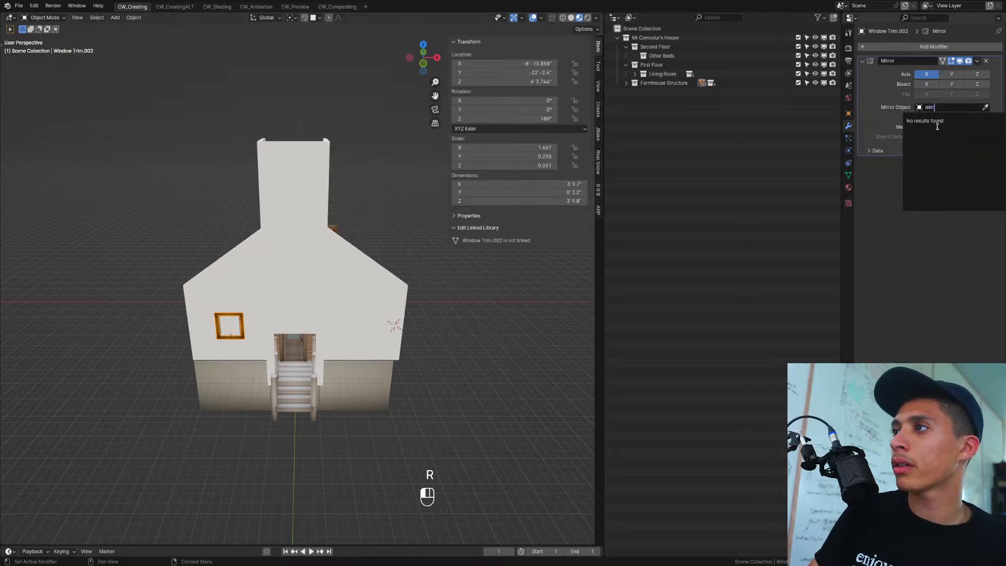
key(Escape)
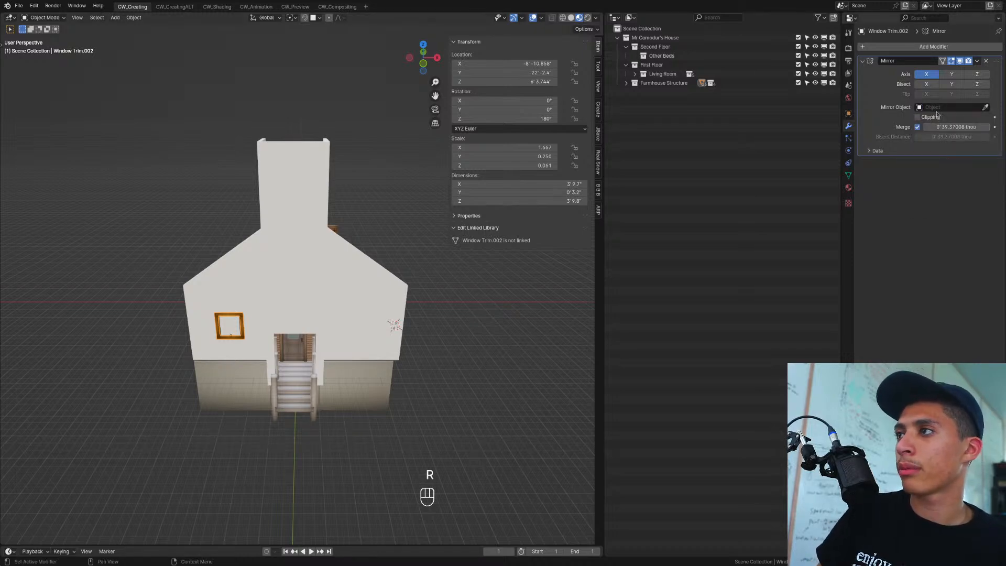
click(936, 108)
text(rr)
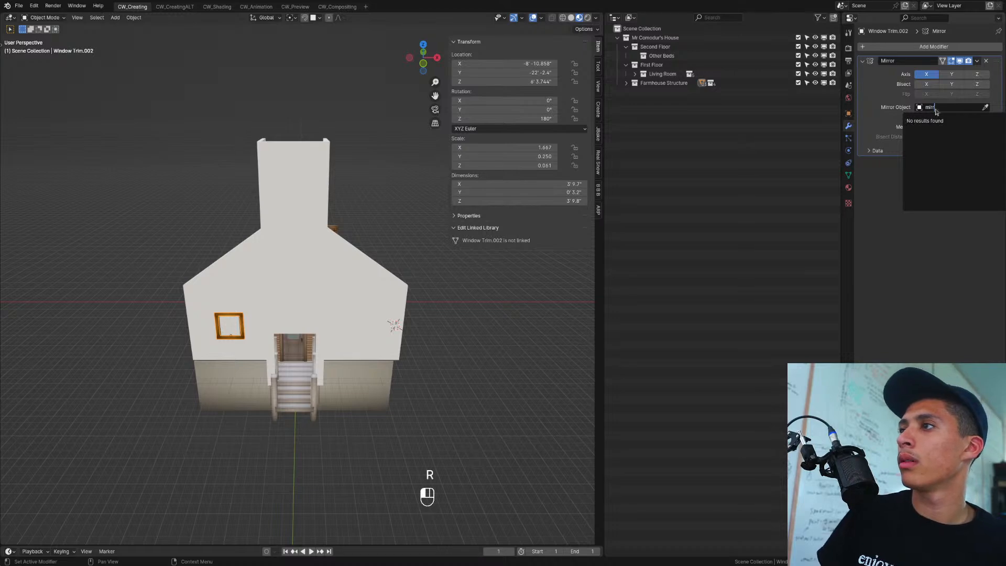
key(Escape)
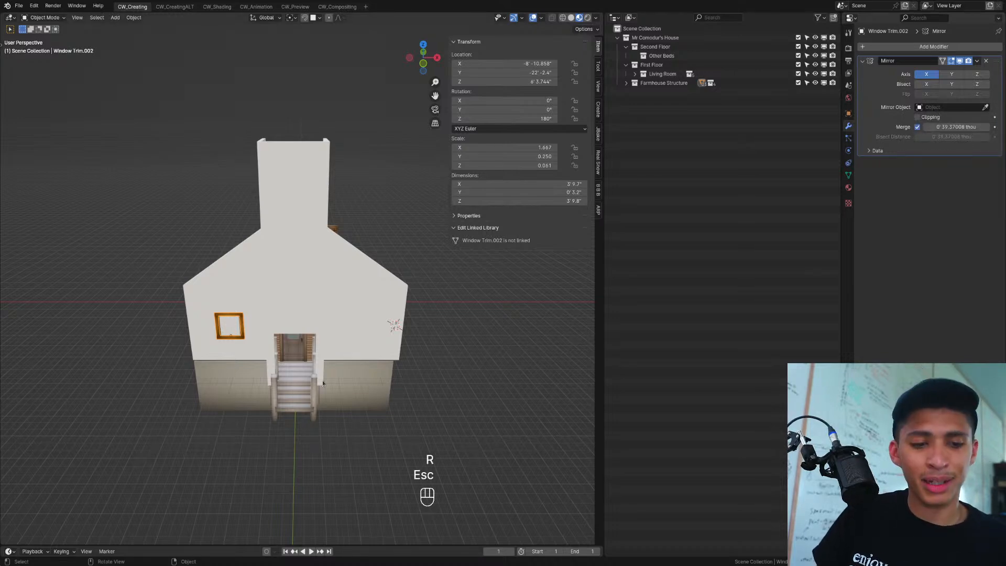
click(384, 389)
key(shift+a)
text(m)
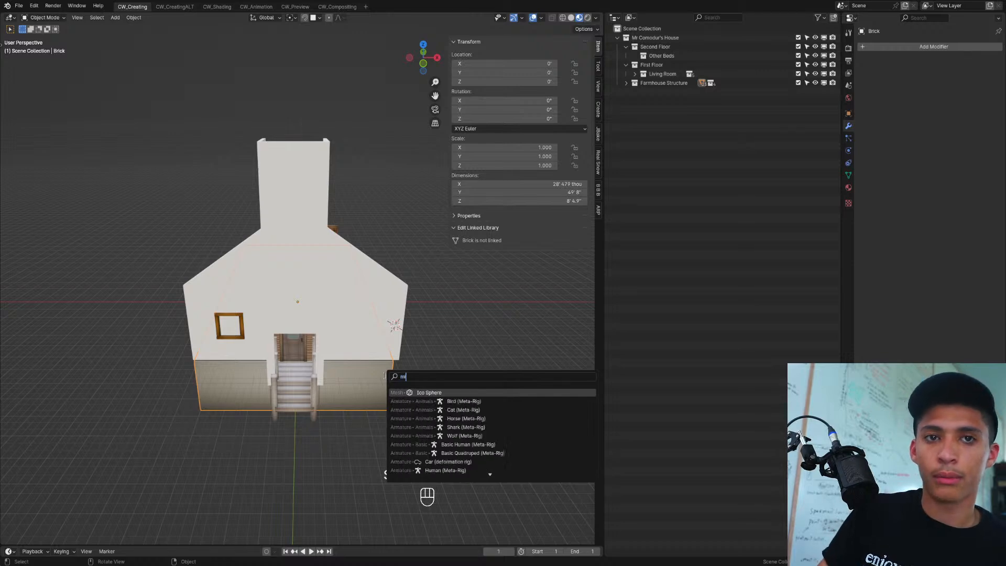
text(irr)
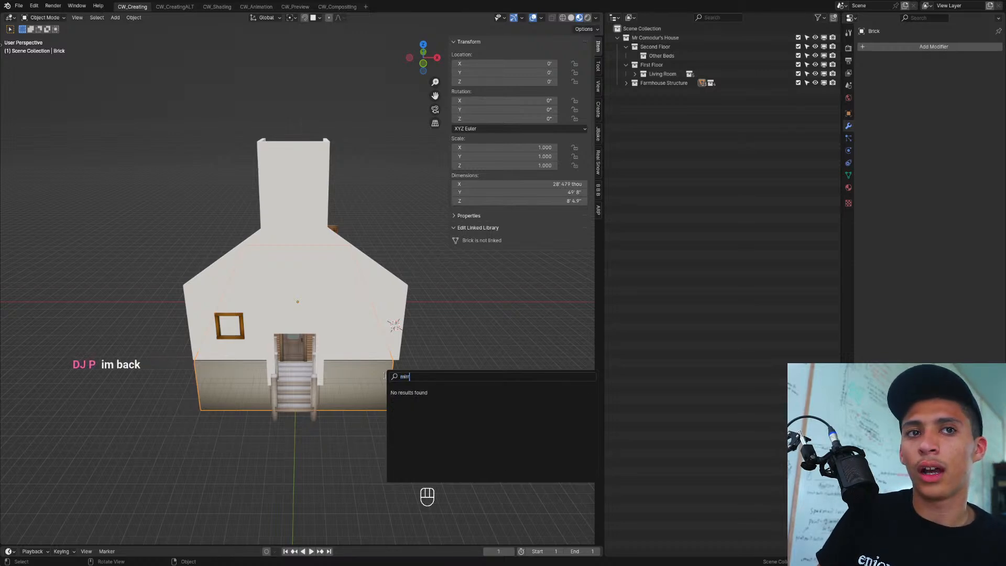
key(ctrl+BackSpace)
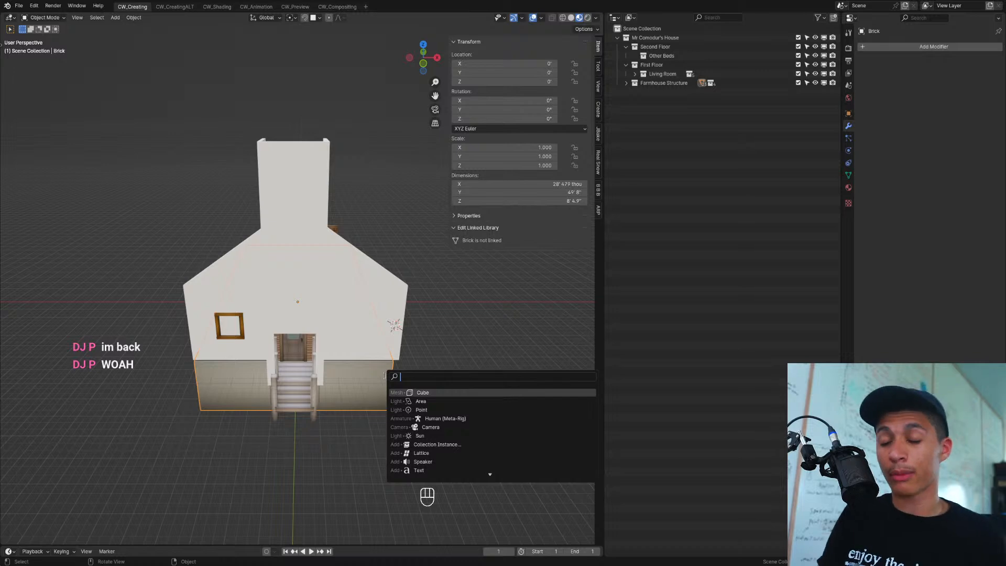
Step: Reset the 3D cursor to the world origin and snap the front entrance deck with its stairs to the cursor
key(shift+s)
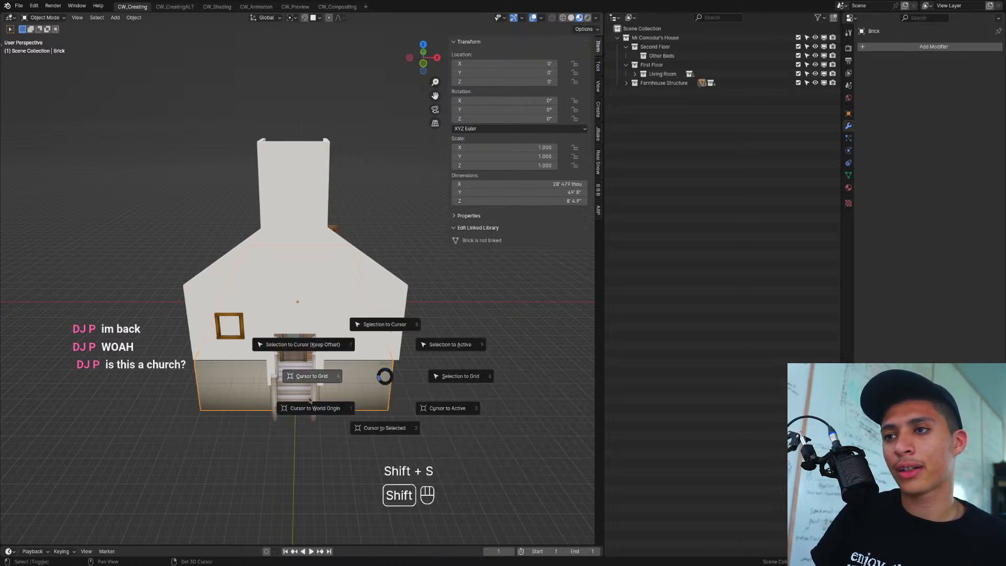
click(311, 417)
click(312, 416)
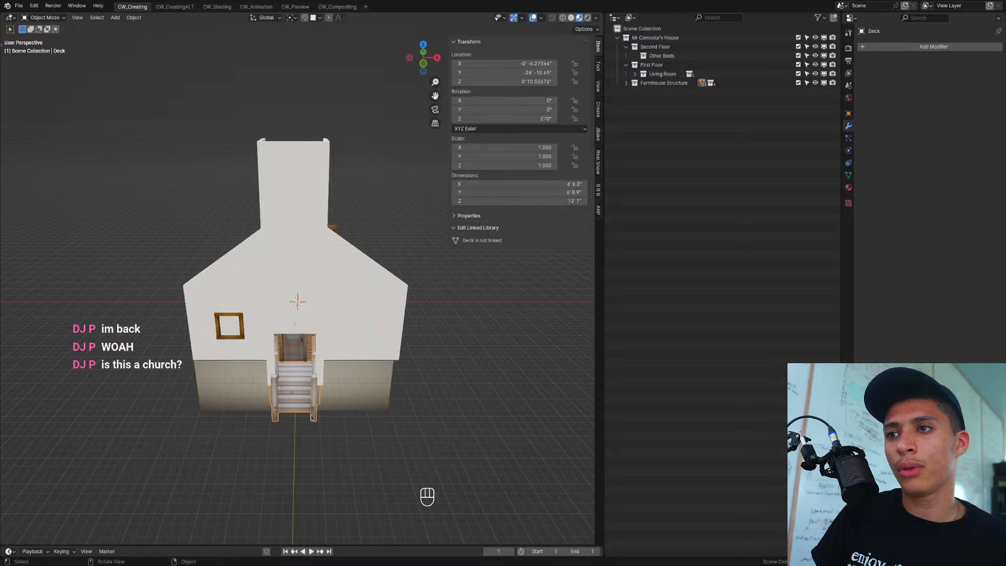
middle_drag(315, 419, 329, 468)
key(KP_7)
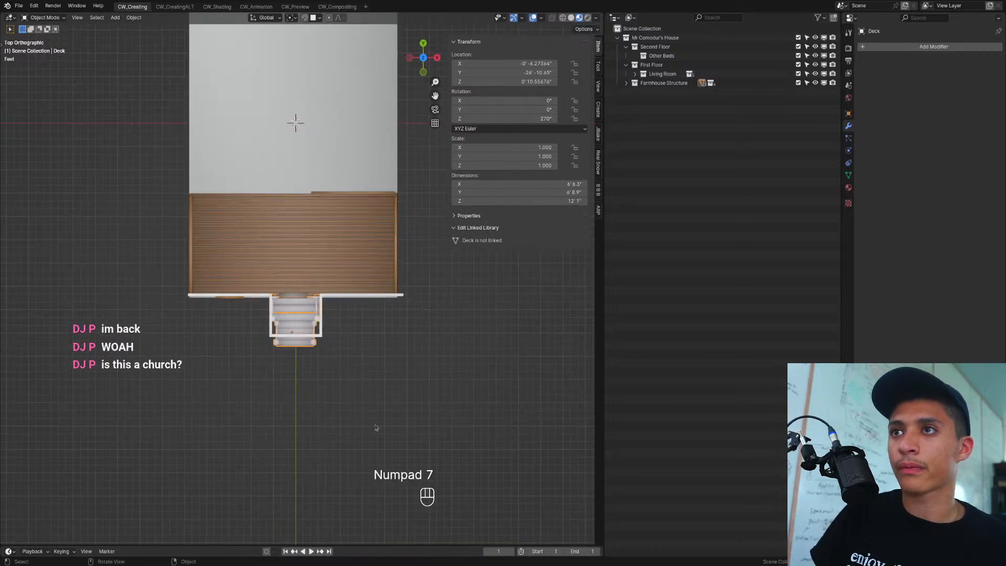
scroll(331, 443, down, 2)
key(shift+s)
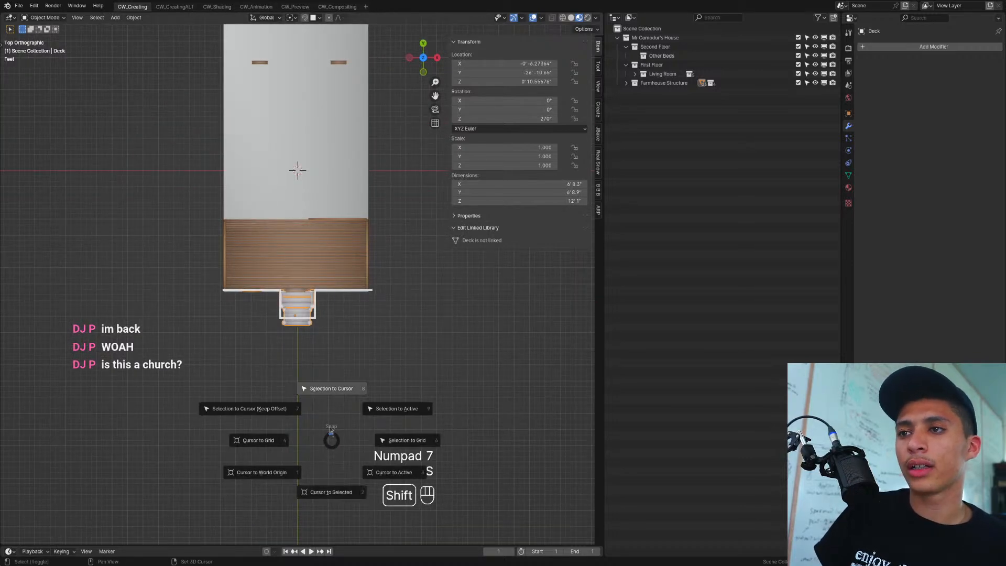
click(330, 428)
key(Escape)
key(shift+s)
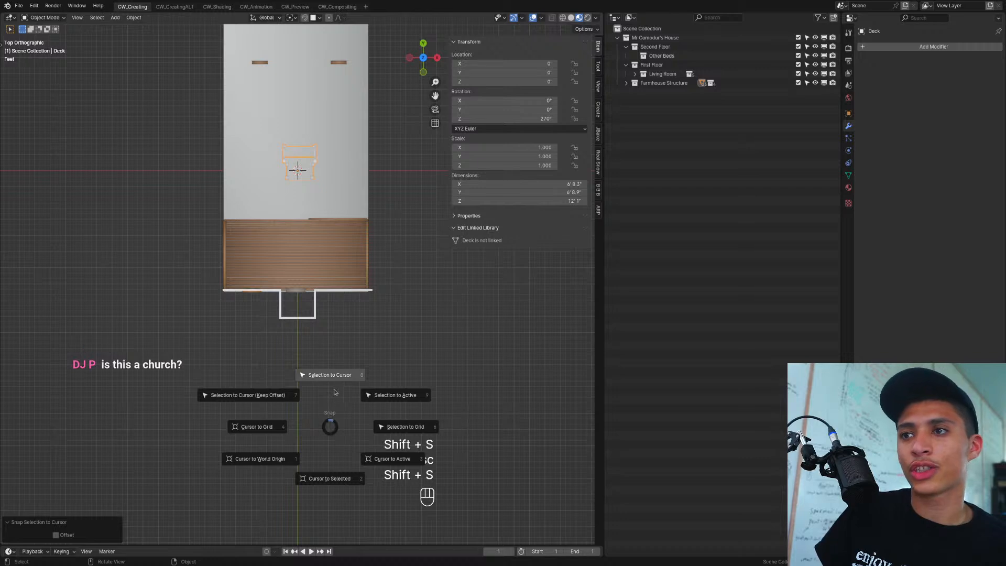
key(Escape)
Step: Add an Arrows empty at the world origin
key(shift+a)
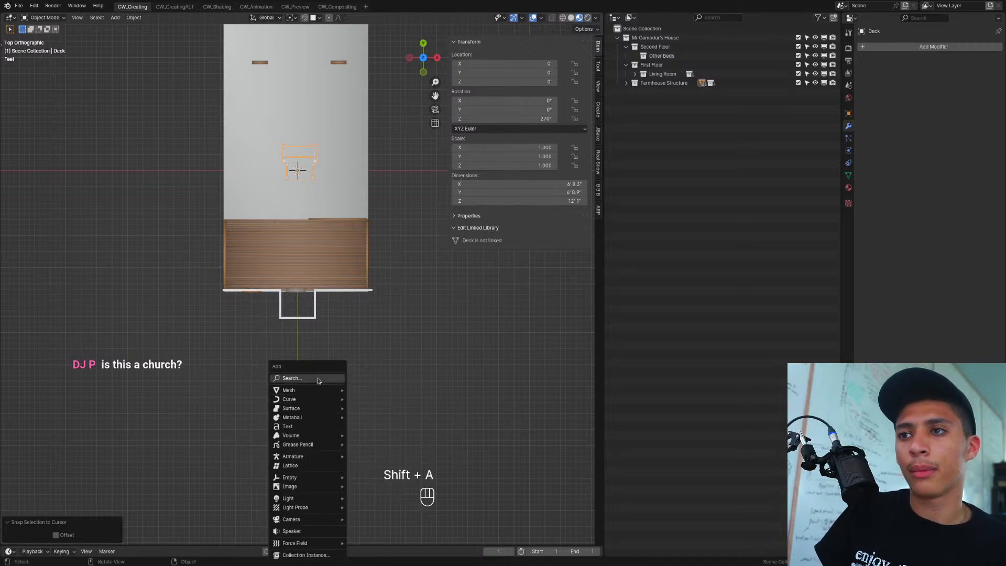
click(317, 378)
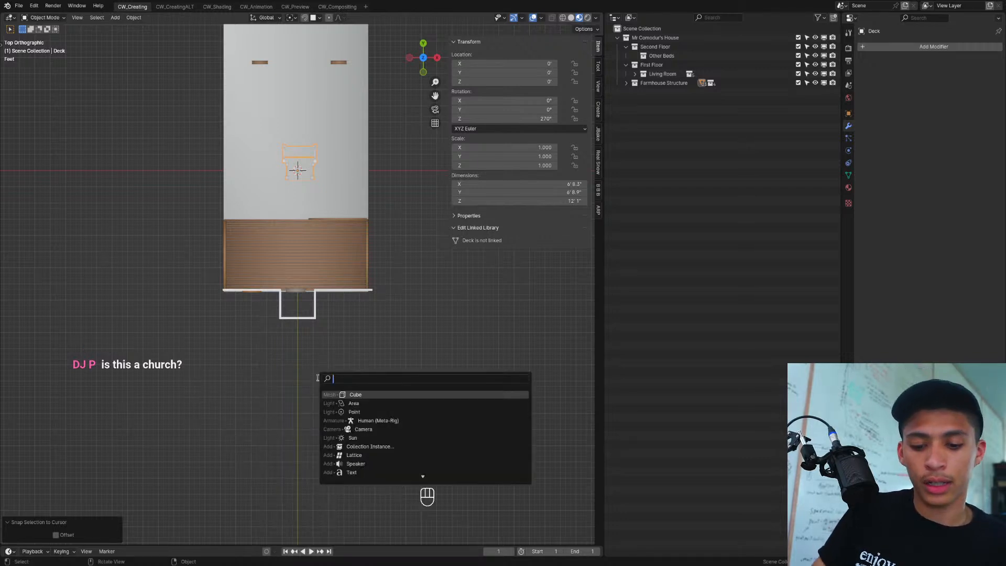
text(emp)
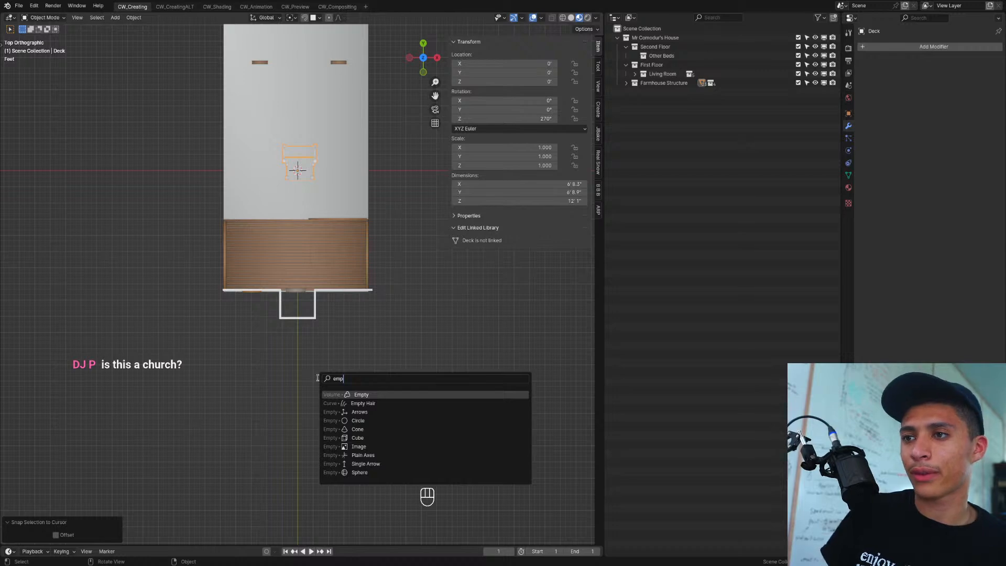
key(Down)
key(Down)
key(Return)
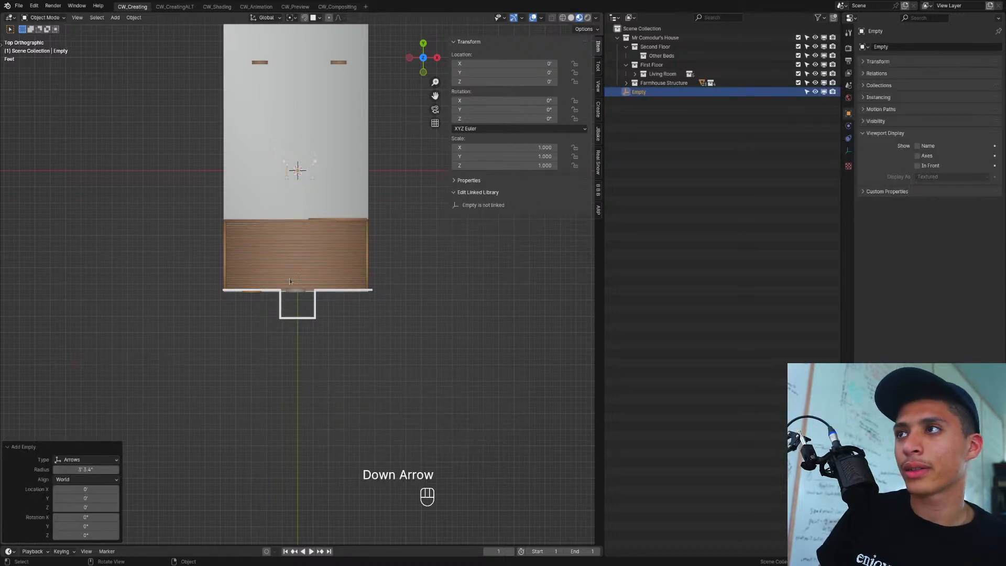
Step: Rename the new empty as Mirror and save the file
key(F2)
text(Mirrro)
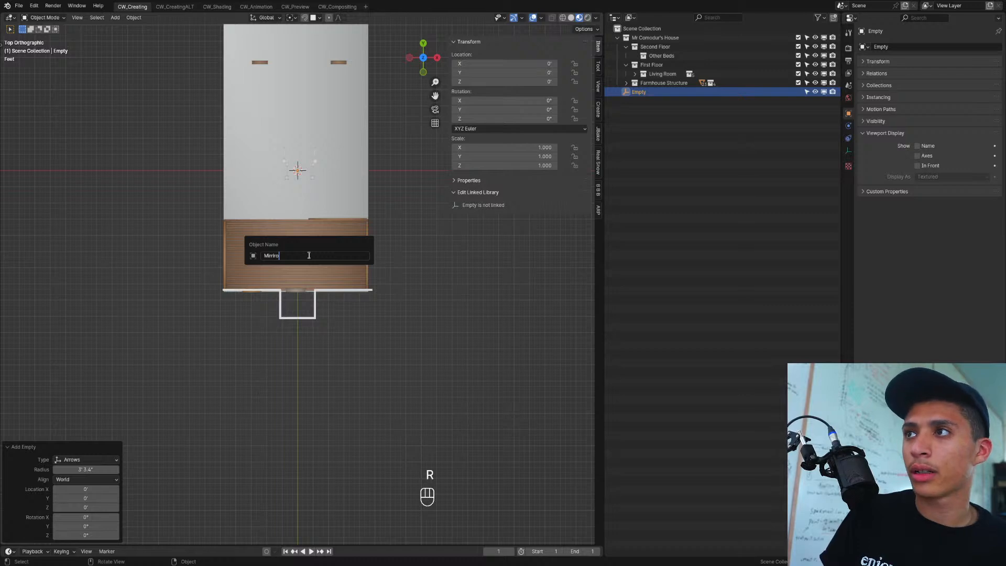
key(ctrl+a)
text(Mir)
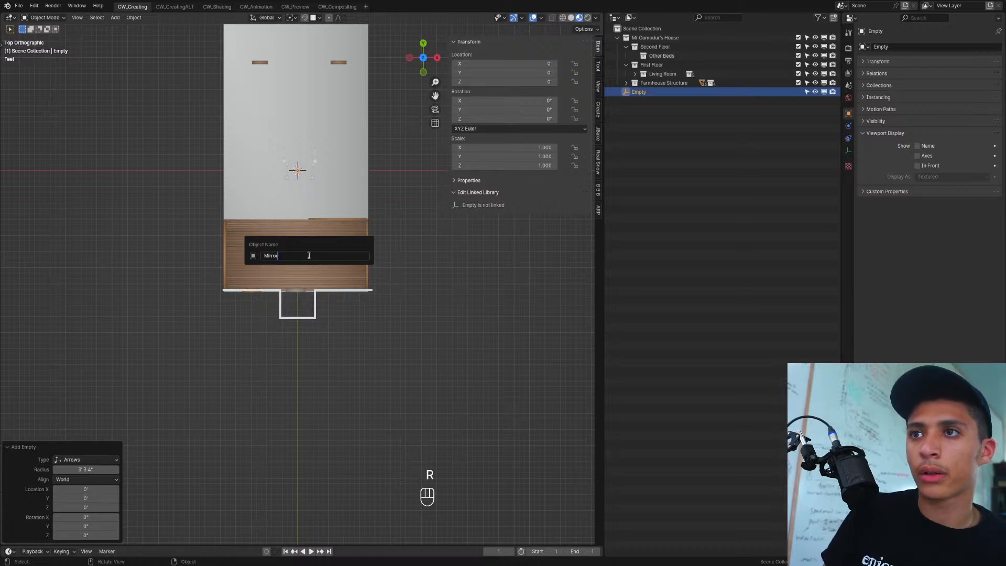
text(ror)
key(Return)
key(ctrl+s)
Step: Set the Mirror empty as the mirror object of the left window trim's Mirror modifier
middle_drag(309, 256, 323, 290)
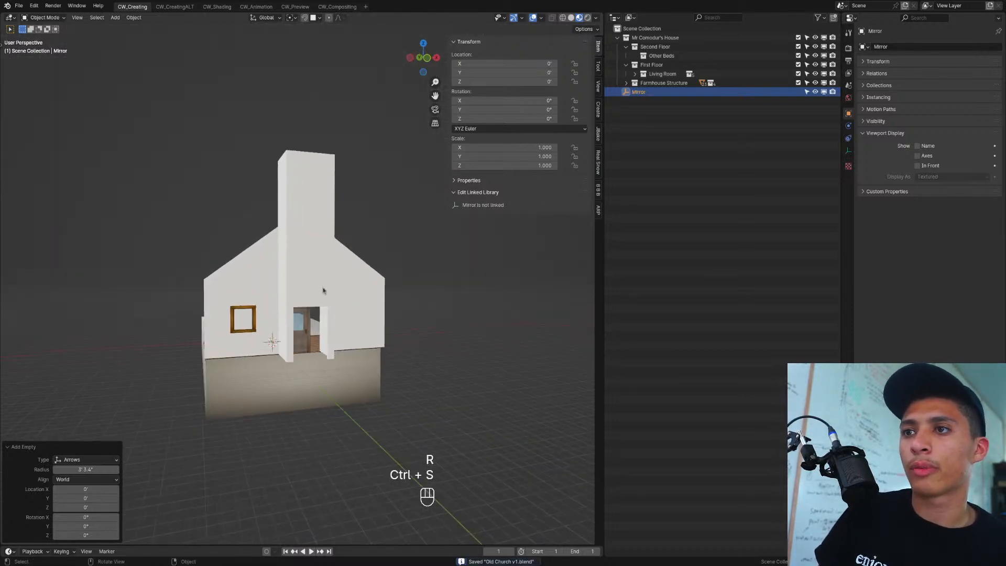
click(323, 290)
click(250, 307)
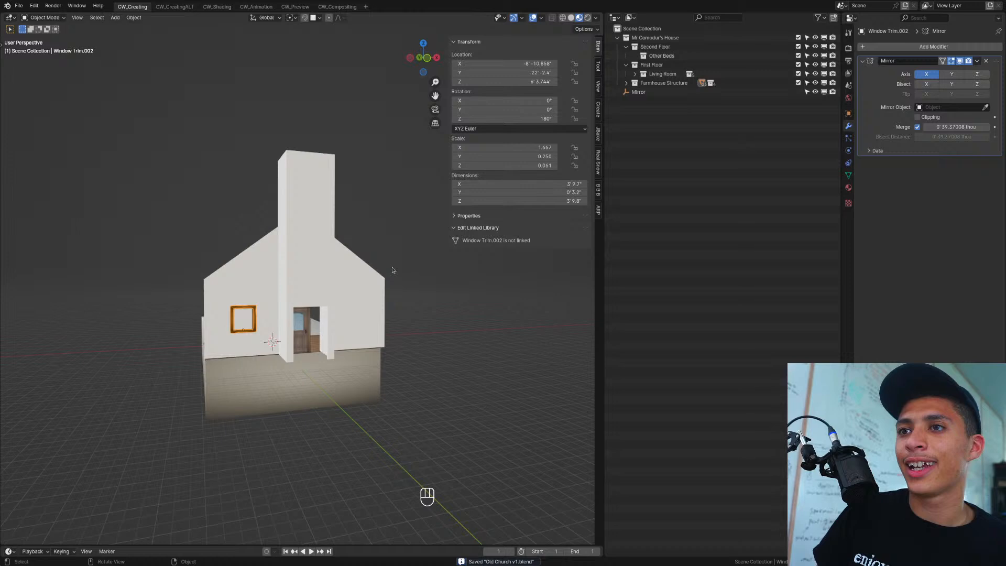
click(936, 108)
text(mirr)
key(Return)
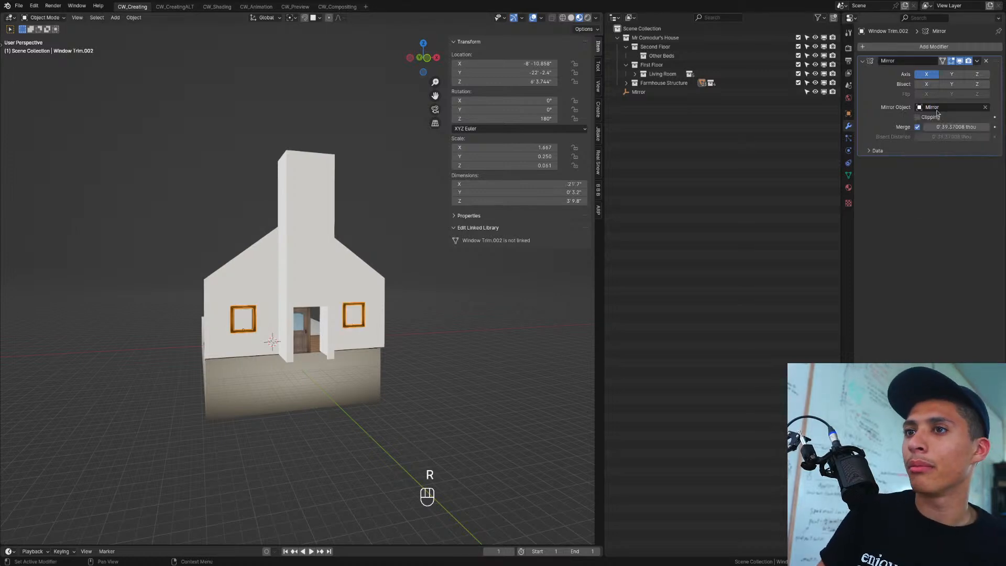
Step: Set the Mirror empty as the mirror object of the church front wall's Mirror modifier
middle_drag(304, 314, 271, 305)
click(262, 297)
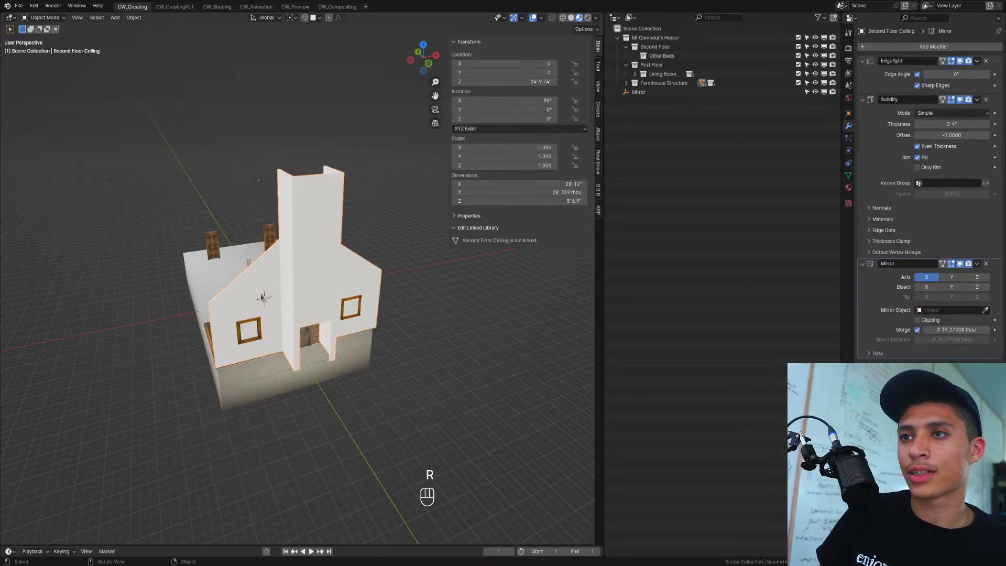
click(934, 310)
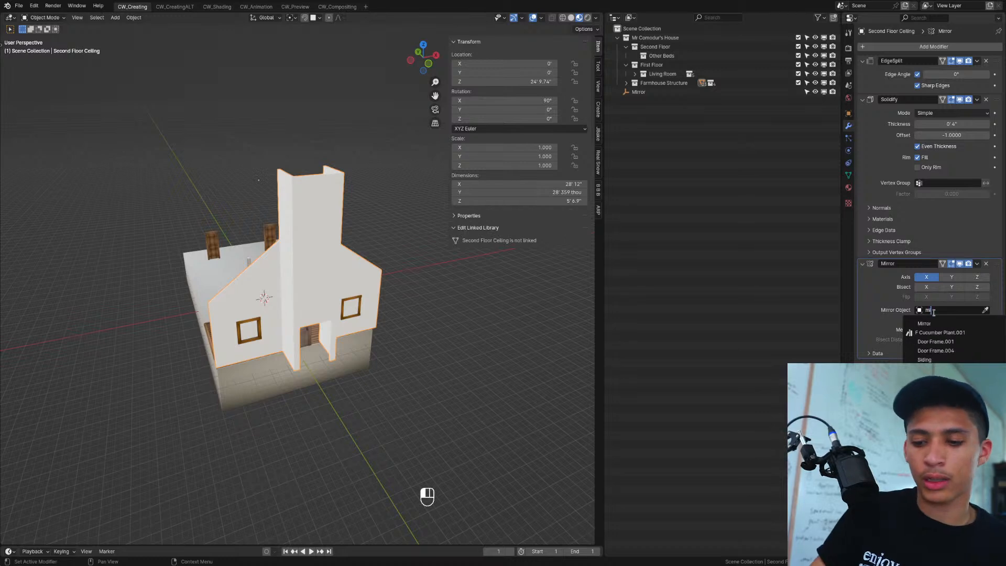
text(mir)
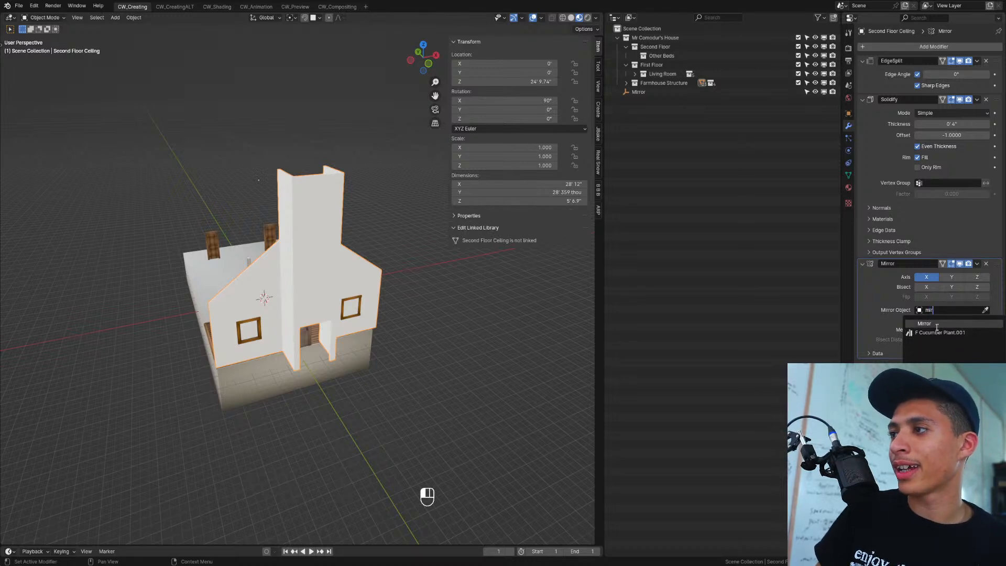
key(Return)
Step: Save the file and hide the Mirror empty in the viewport
mouse_move(267, 301)
middle_down()
mouse_move(251, 335)
mouse_move(263, 294)
middle_up()
key(ctrl+s)
scroll(248, 341, up, 5)
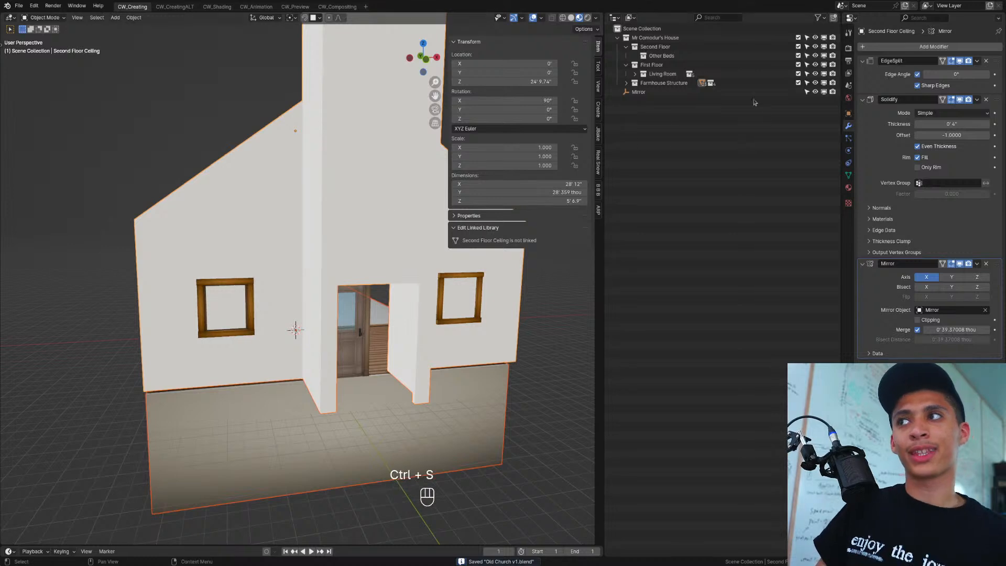
click(814, 91)
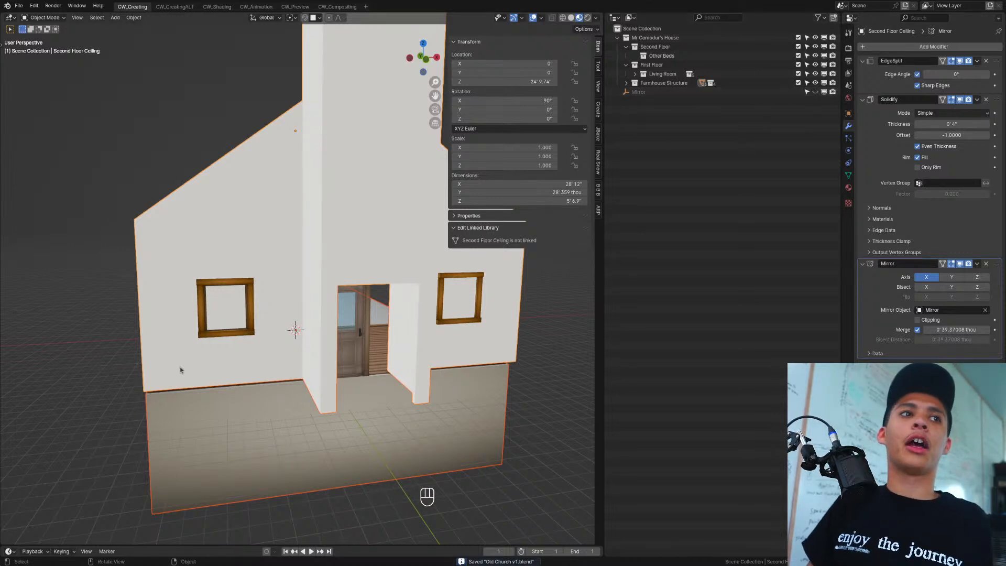
Step: Make the left front window trim taller by raising its top board's vertices about 2' 1" along Z
click(247, 313)
key(Tab)
scroll(229, 304, up, 3)
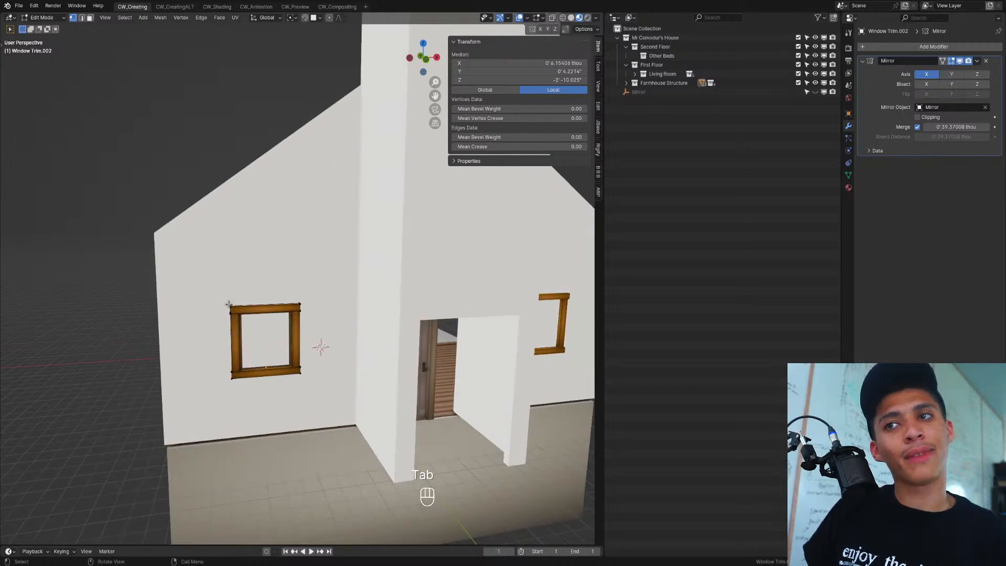
key(shift+z)
key(KP_3)
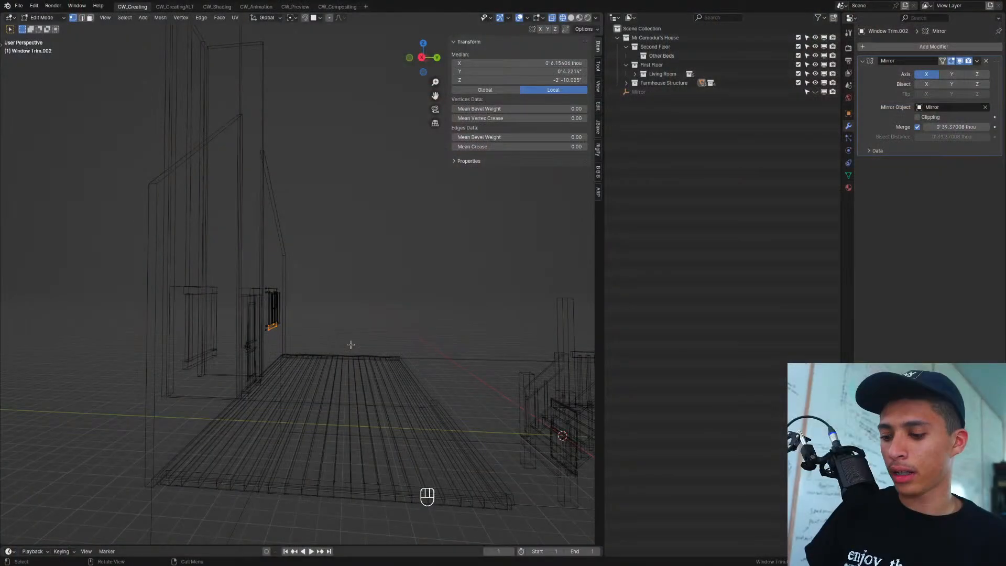
key(KP_1)
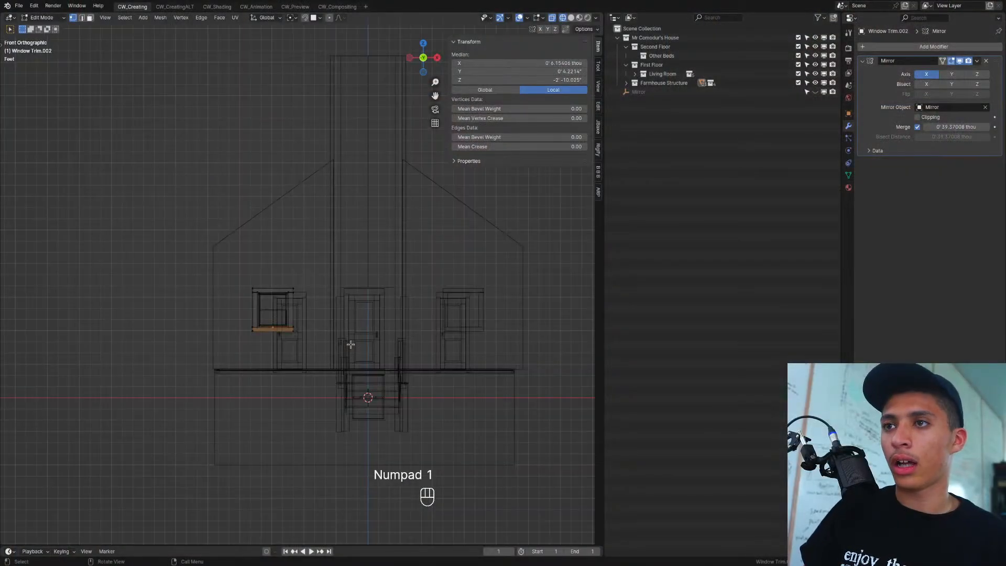
key(shift+z)
scroll(303, 328, up, 2)
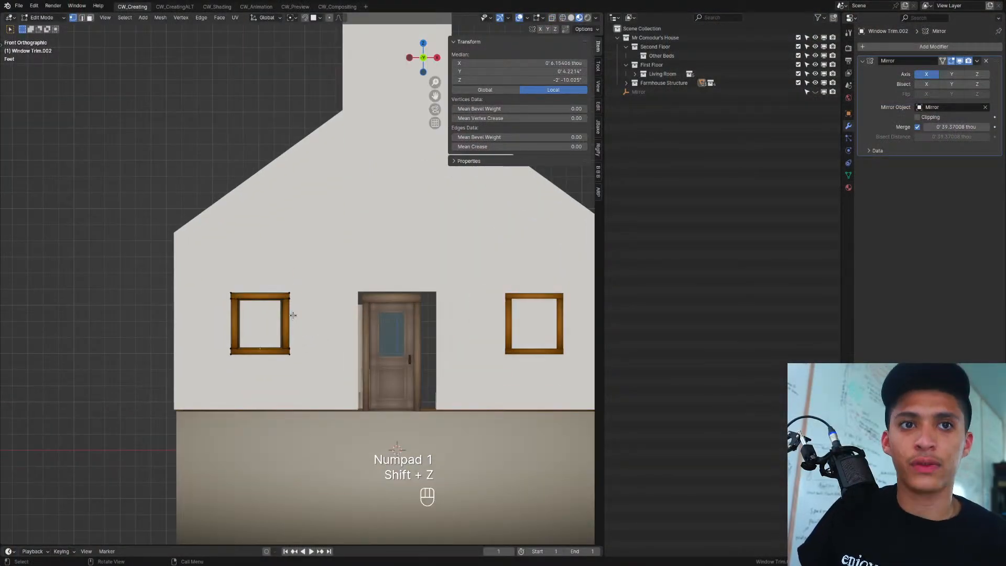
key(shift+z)
drag(181, 278, 339, 315)
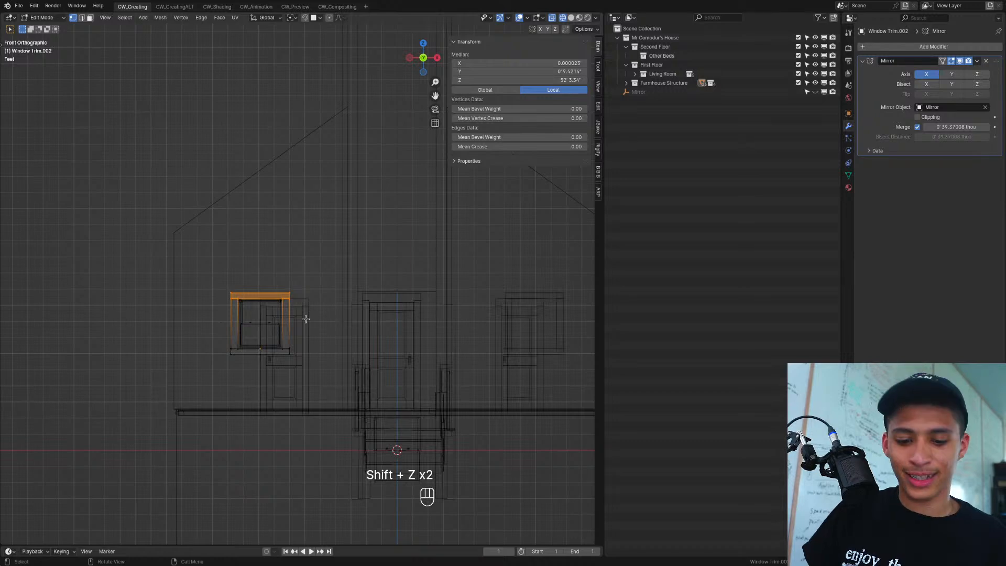
key(g)
key(z)
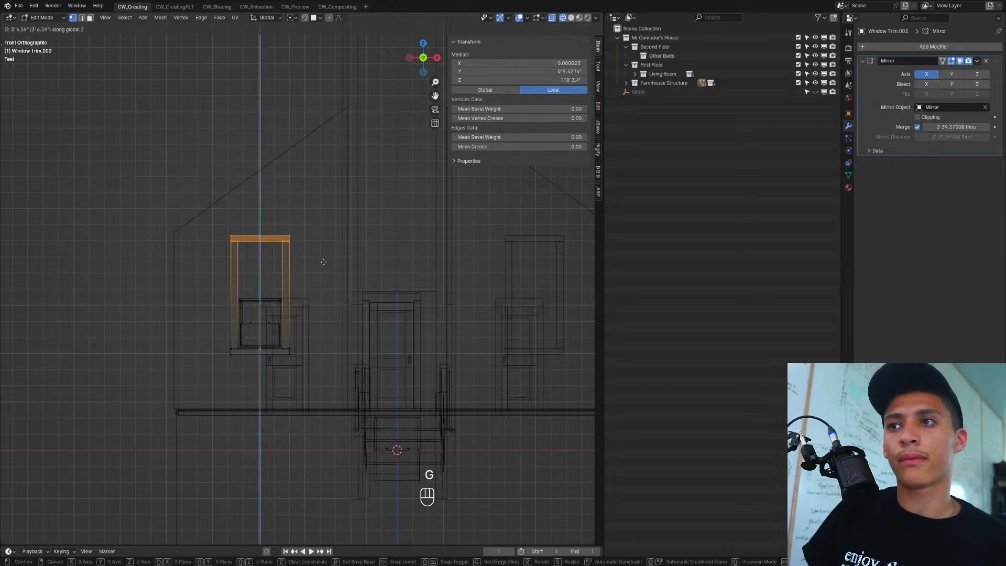
ctrl+click(315, 275)
scroll(299, 315, up, 2)
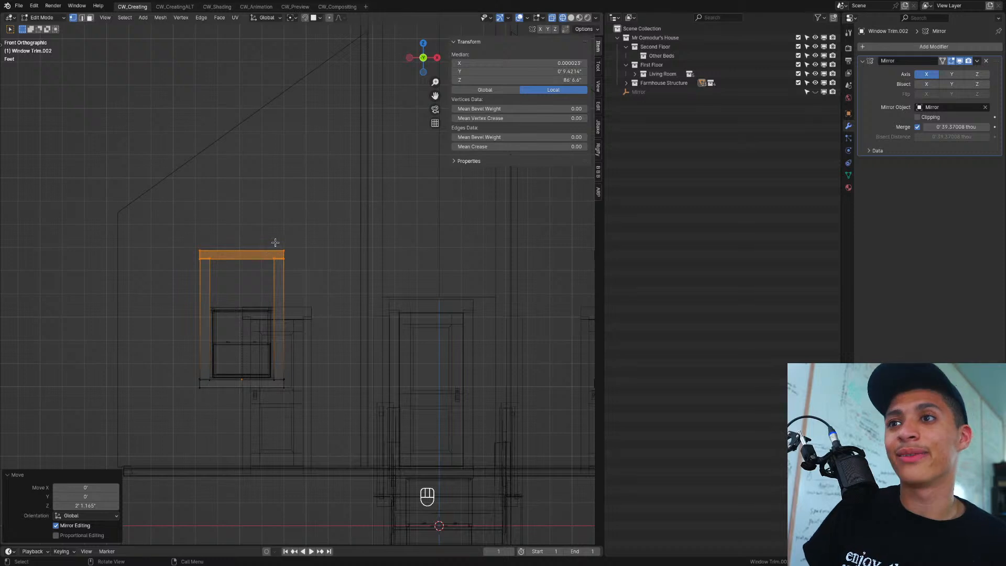
Step: Duplicate the top board of the window trim and place the copy about 1' 4.4" above it along Z
click(288, 255)
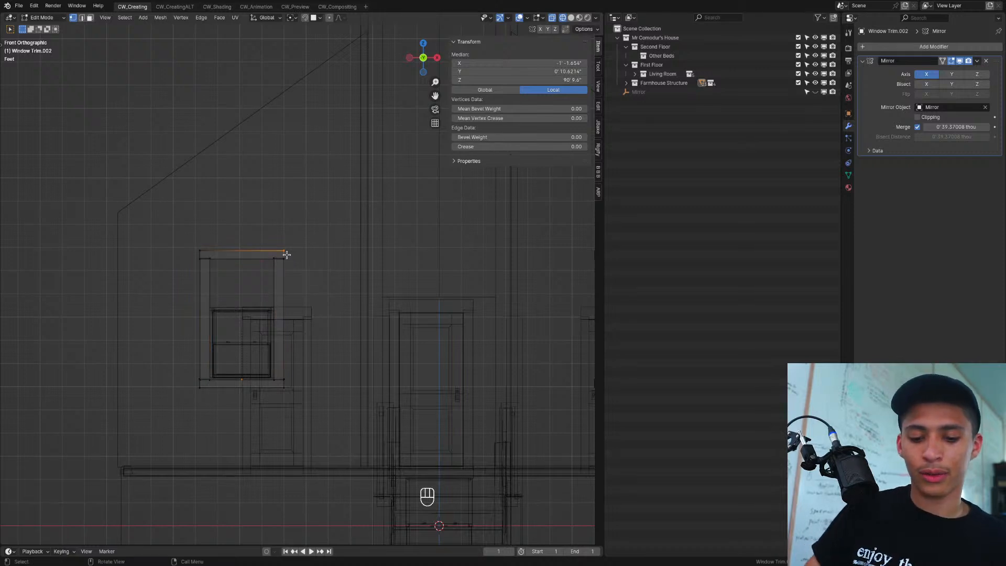
shift+click(286, 255)
key(shift+z)
key(3)
middle_drag(300, 285, 351, 316)
key(Tab)
middle_drag(172, 359, 263, 252)
key(Tab)
click(257, 246)
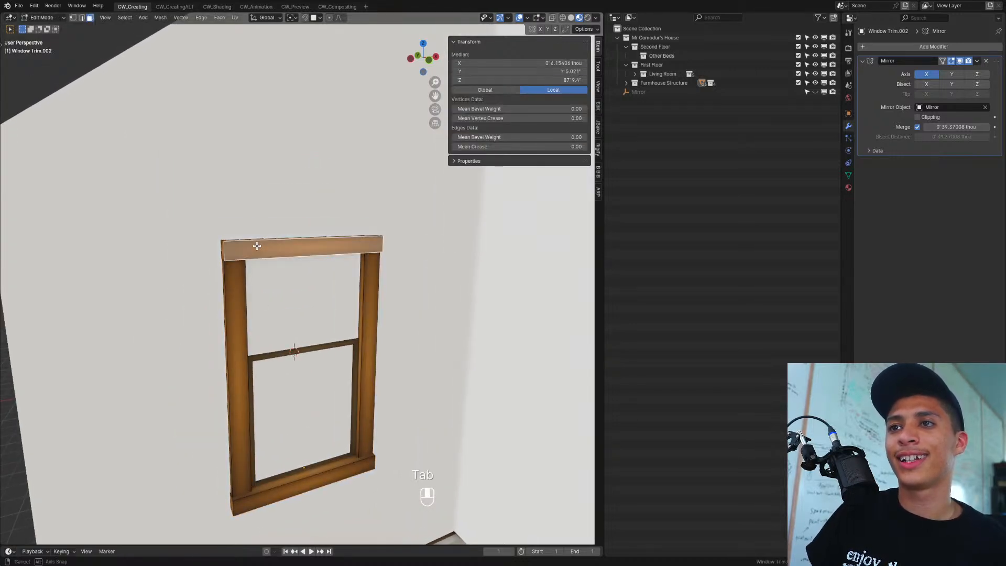
key(l)
key(shift+d)
key(z)
click(259, 176)
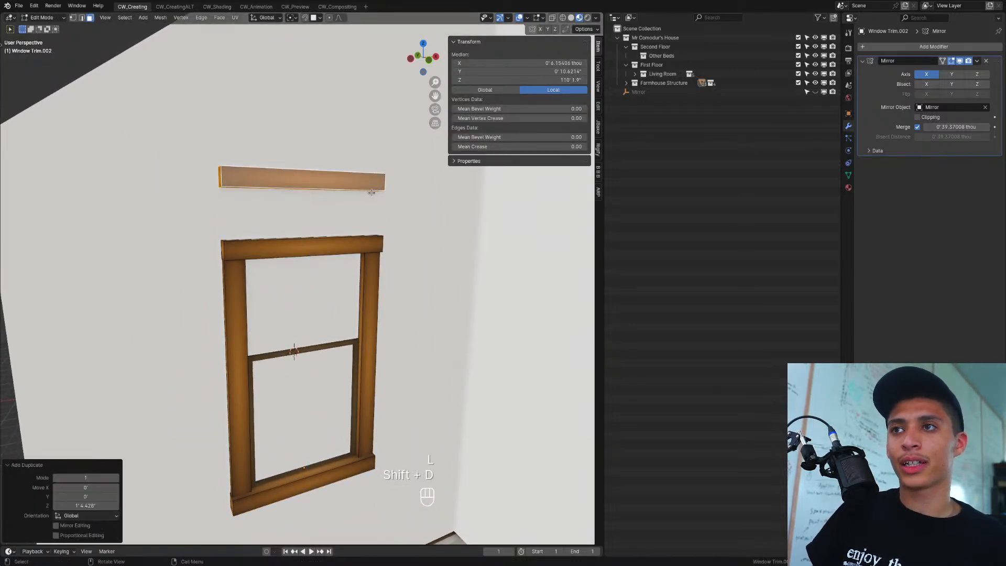
Step: Rotate the duplicated board 45° about Y and move it about 7.4" along X to the trim's upper right corner
text(rxy90)
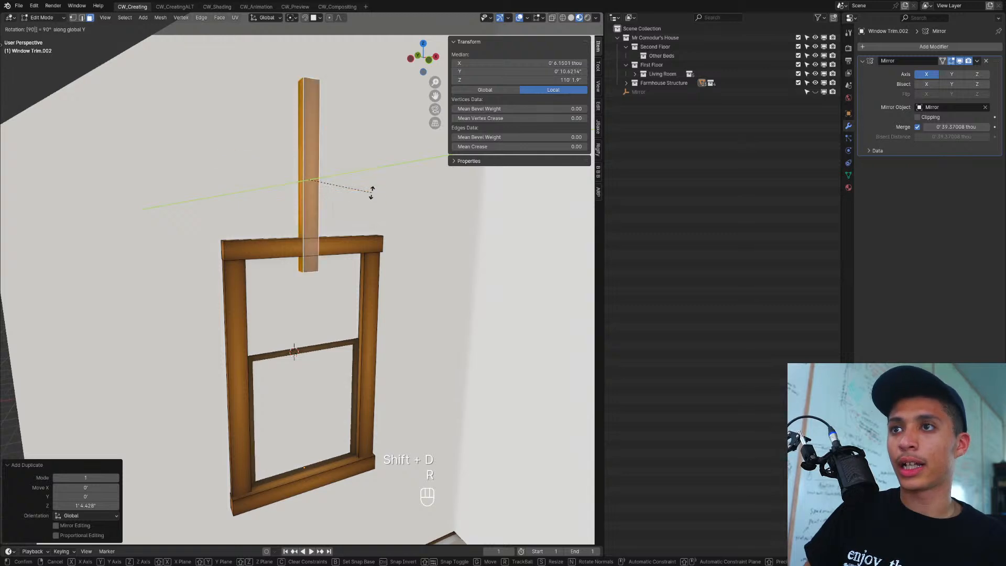
key(Return)
key(KP_1)
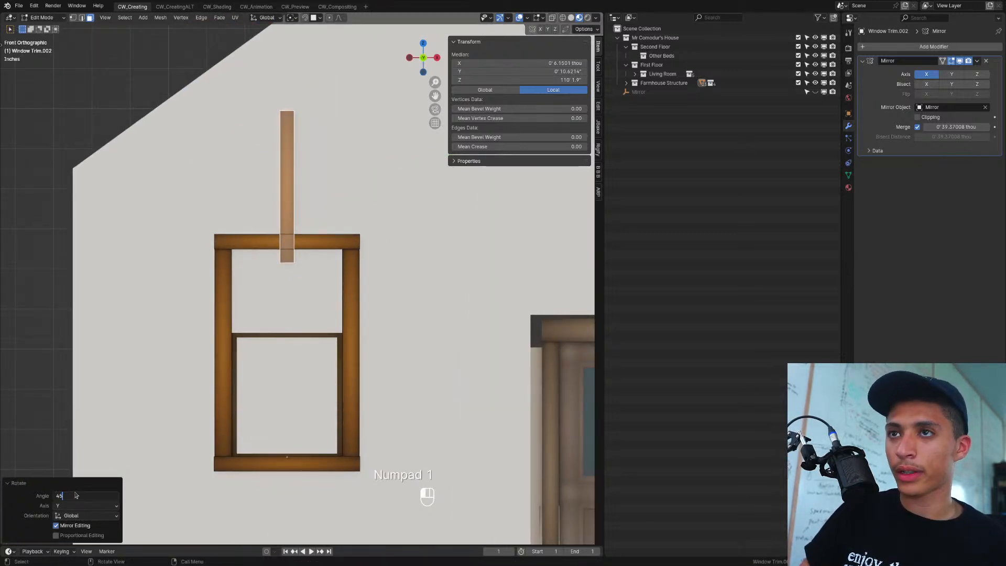
key(Return)
key(g)
key(x)
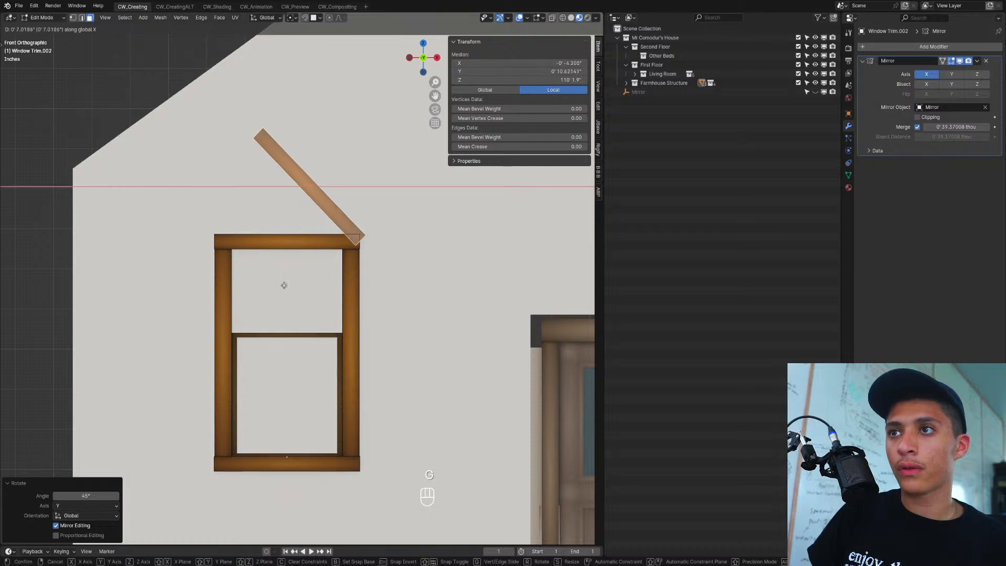
click(272, 281)
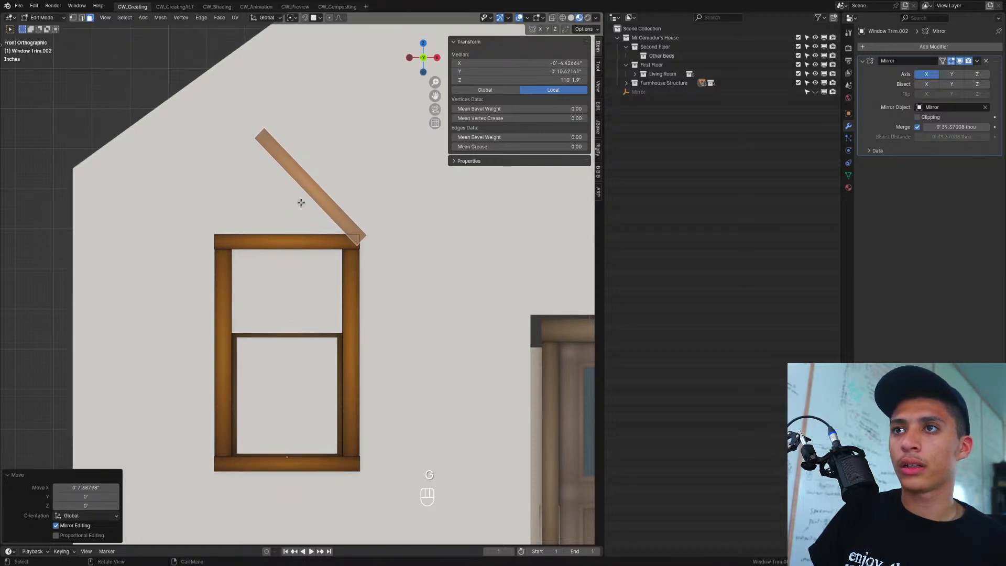
Step: Duplicate the slanted board about 2' 9.6" in negative X and rotate the copy 180° about Z
middle_drag(302, 202, 321, 220)
key(shift+d)
key(x)
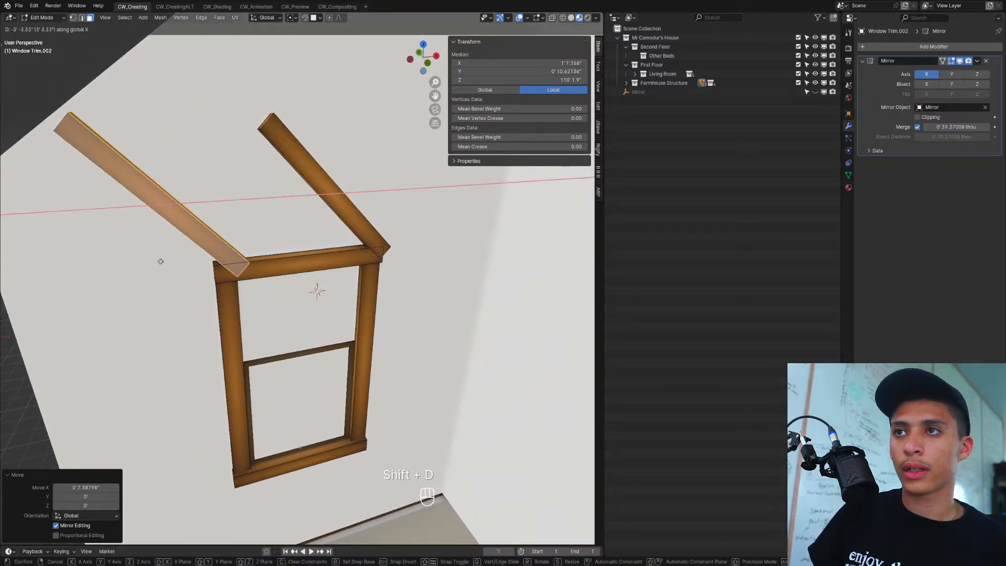
click(189, 248)
text(rz)
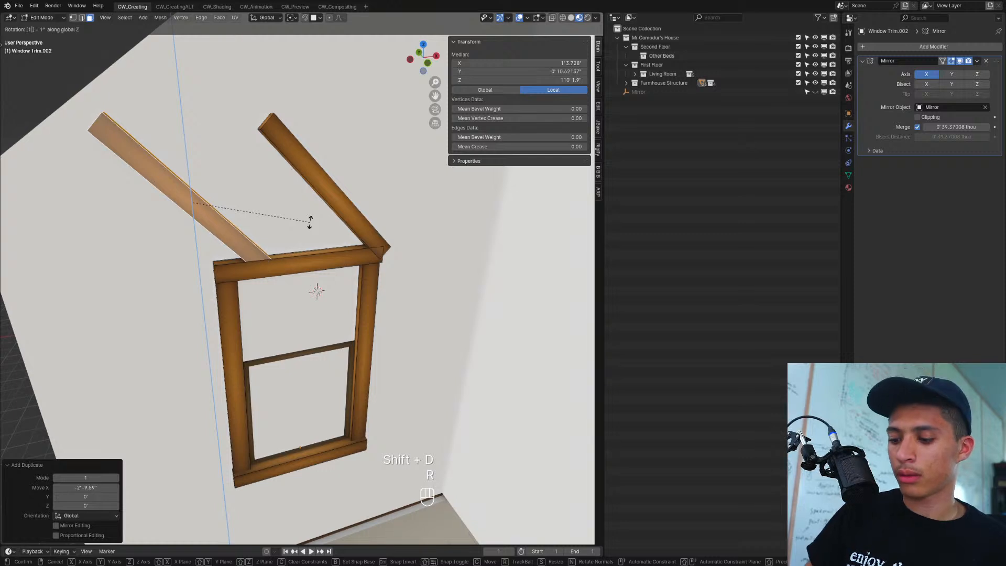
text(180)
key(Return)
Step: Move the rotated copy along X until its lower end meets the trim's upper left corner, crossing the other slanted board
key(g)
key(x)
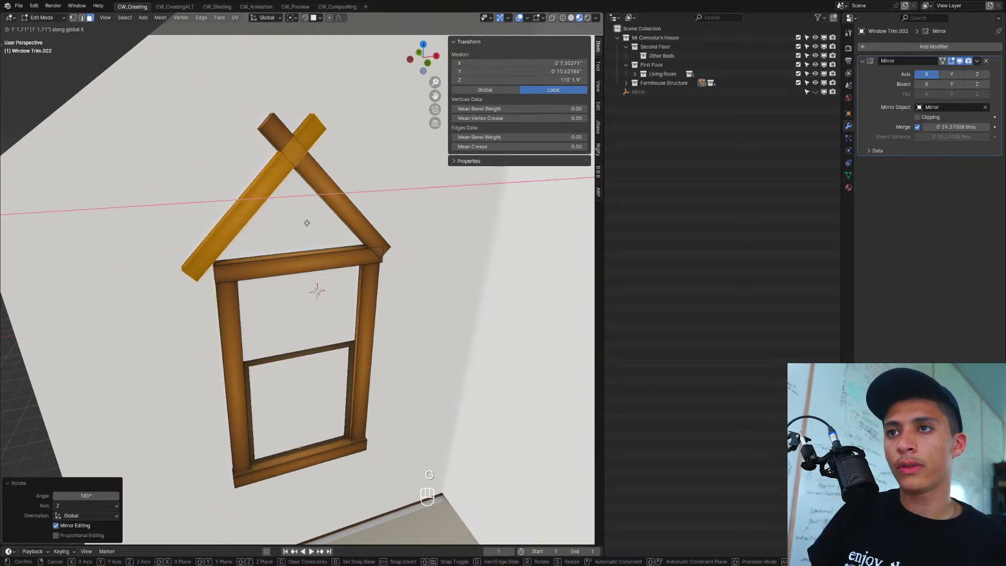
click(304, 219)
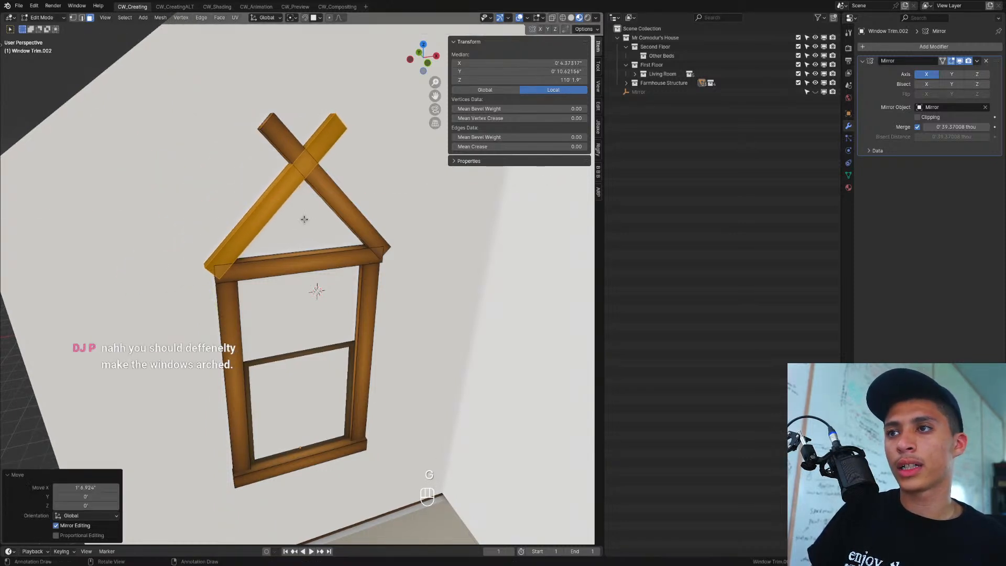
key(KP_1)
scroll(305, 218, up, 4)
shift+middle_drag(256, 260, 270, 295)
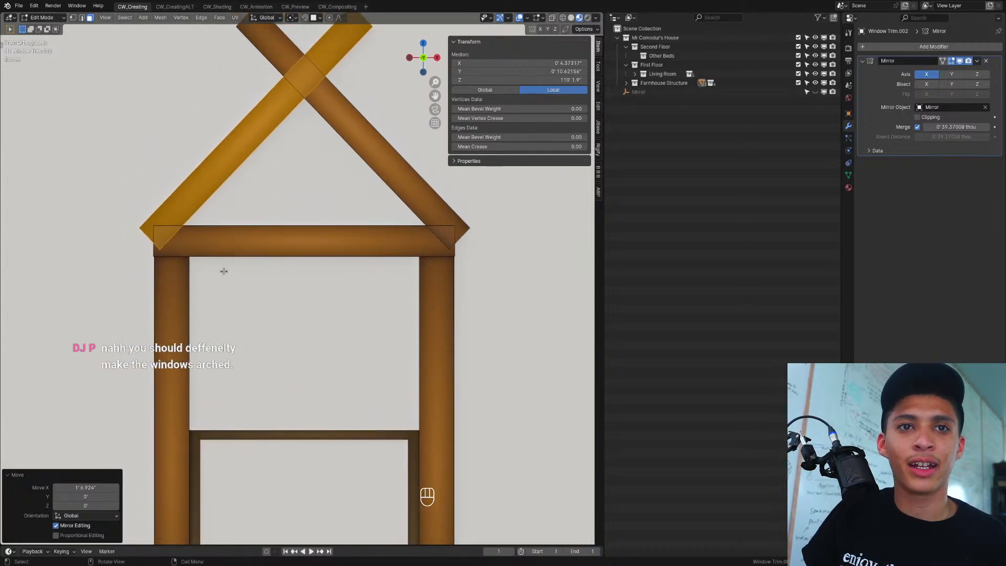
mouse_move(223, 270)
shift+middle_down()
mouse_move(243, 289)
mouse_move(225, 273)
shift+middle_up()
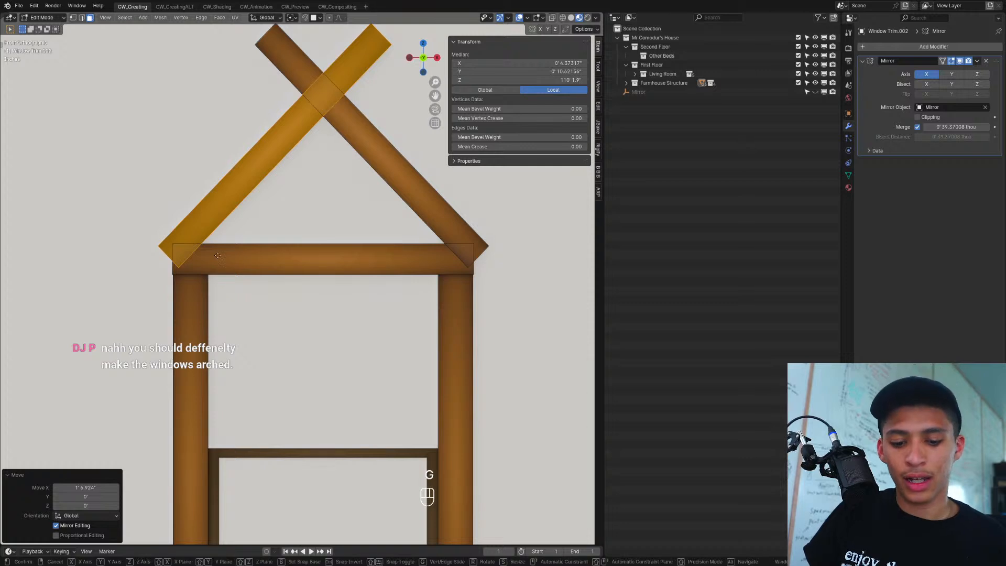
key(g)
key(x)
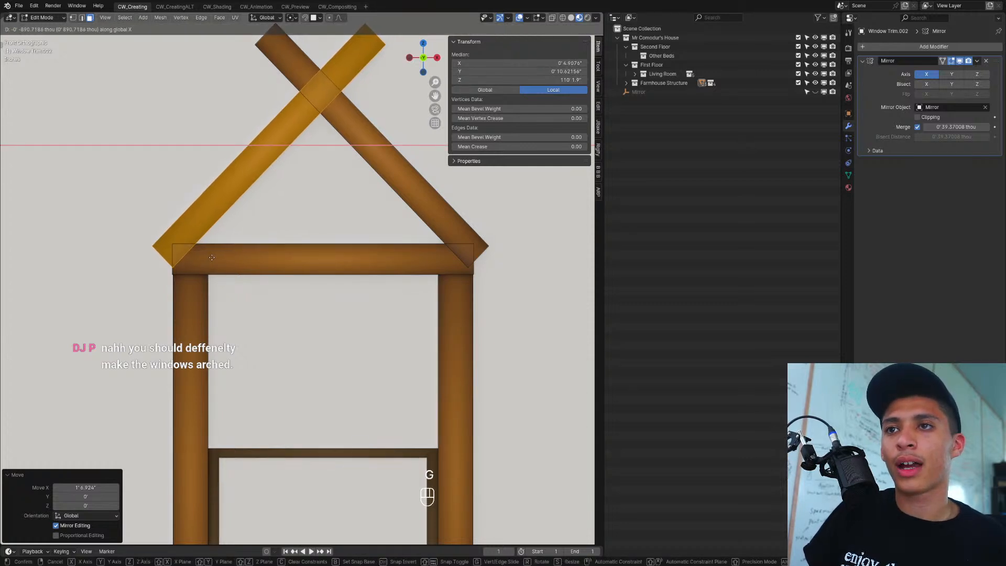
click(212, 257)
Step: Shift the right slanted board about 0.8" along X so its lower end lines up with the trim's right corner
shift+middle_drag(366, 232, 290, 243)
click(322, 206)
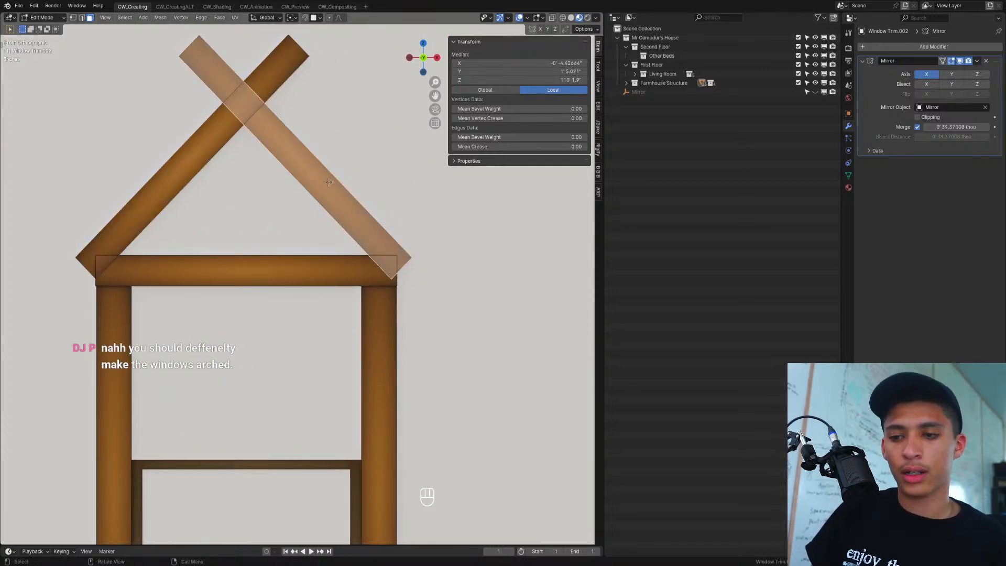
key(l)
key(g)
shift+middle_click(333, 183)
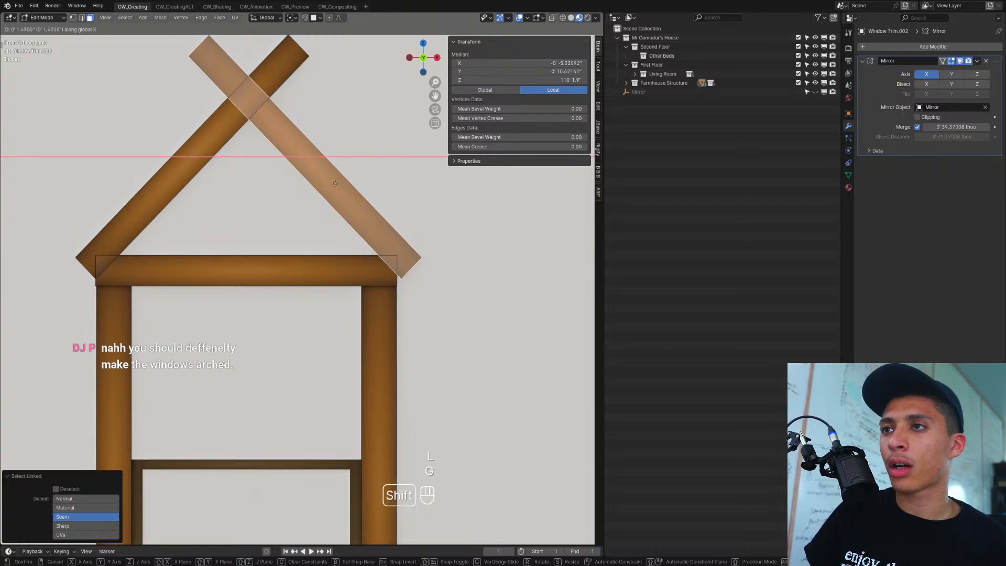
click(291, 171)
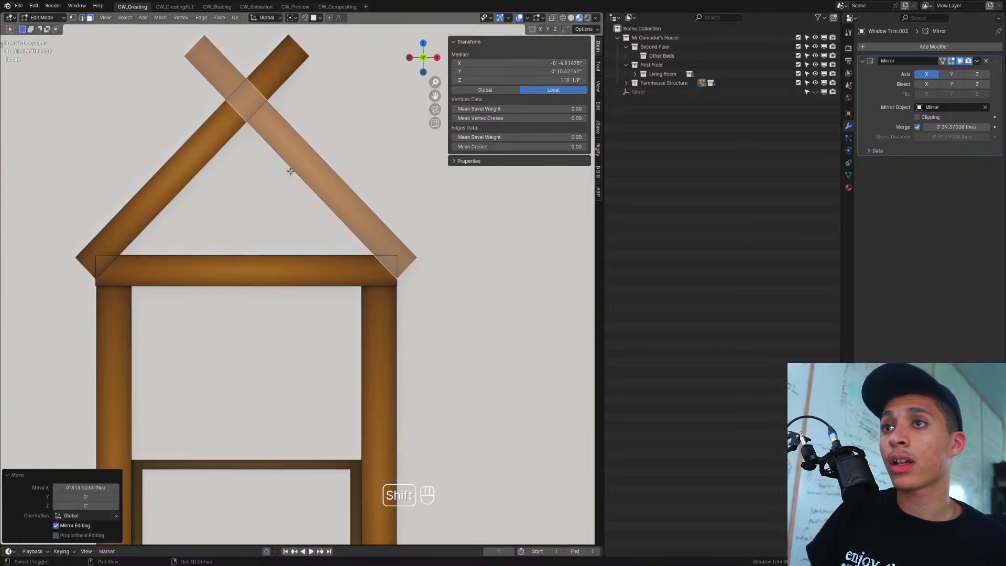
Step: Try to shorten the crossing slanted boards by edge-sliding their upper end faces down to the crossing point
scroll(291, 172, down, 5)
middle_drag(300, 209, 290, 229)
click(306, 222)
key(g)
key(g)
click(309, 212)
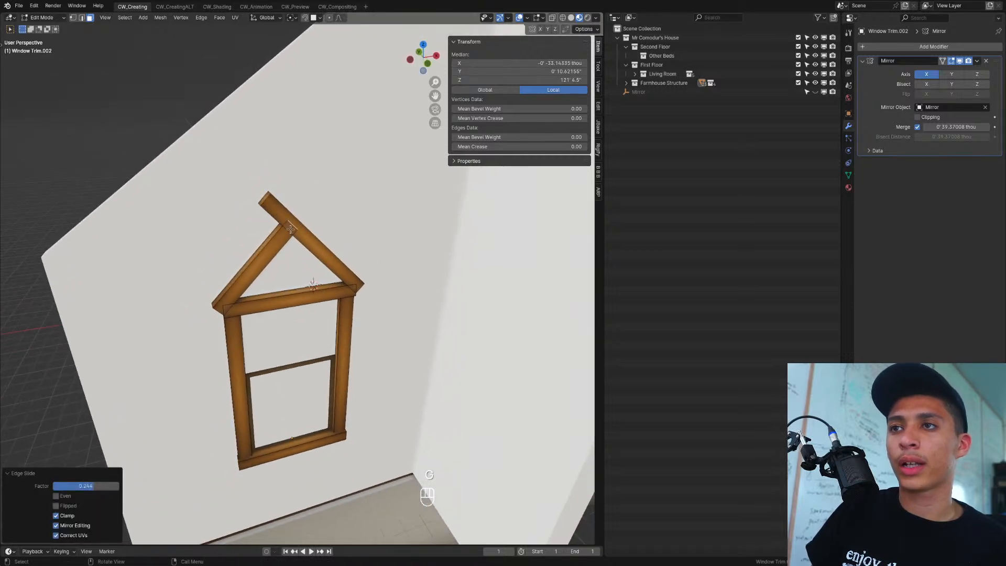
click(262, 196)
key(g)
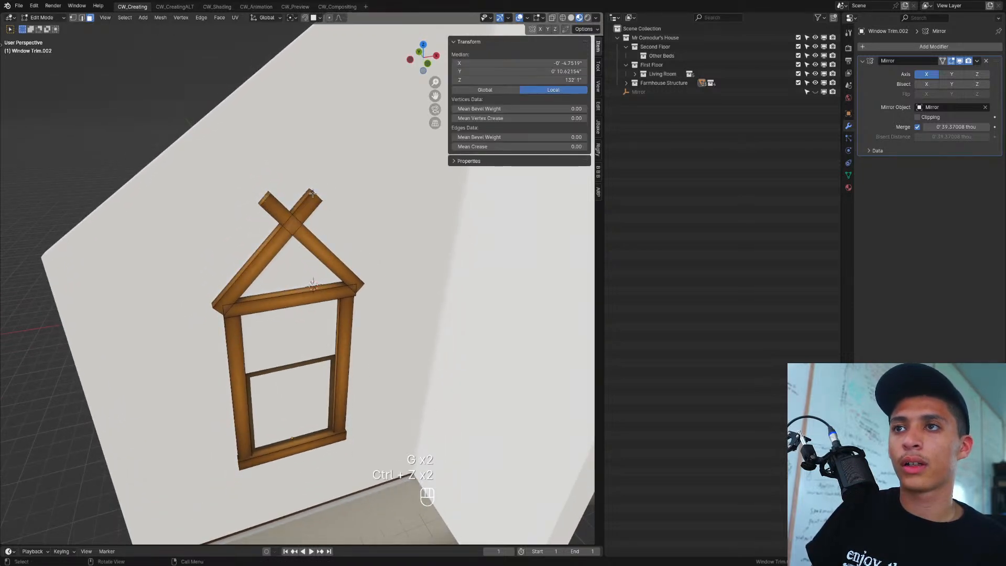
Step: Scale both slanted boards' upper end faces together by about -0.085 along X so they nearly meet at a central peak
shift+click(266, 191)
key(s)
key(x)
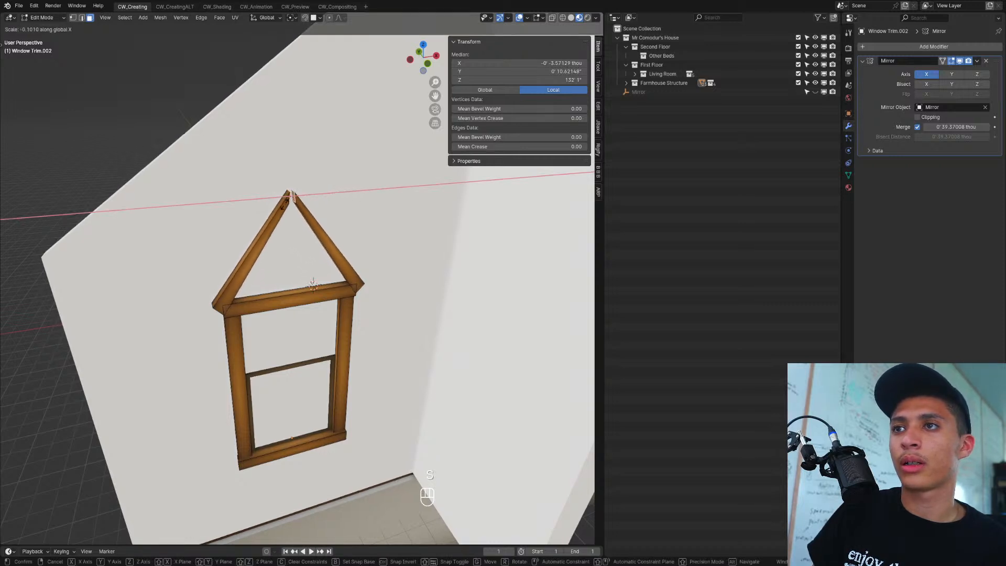
click(289, 203)
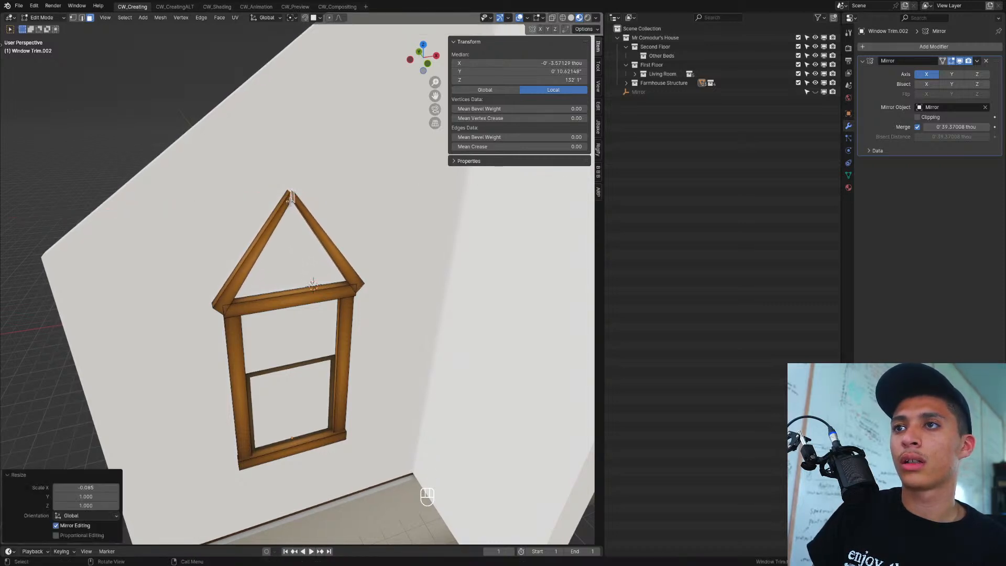
Step: Stretch the two upper end faces at the peak along Z by a factor of about 1.67
scroll(289, 203, up, 5)
shift+middle_drag(387, 162, 387, 224)
key(s)
key(z)
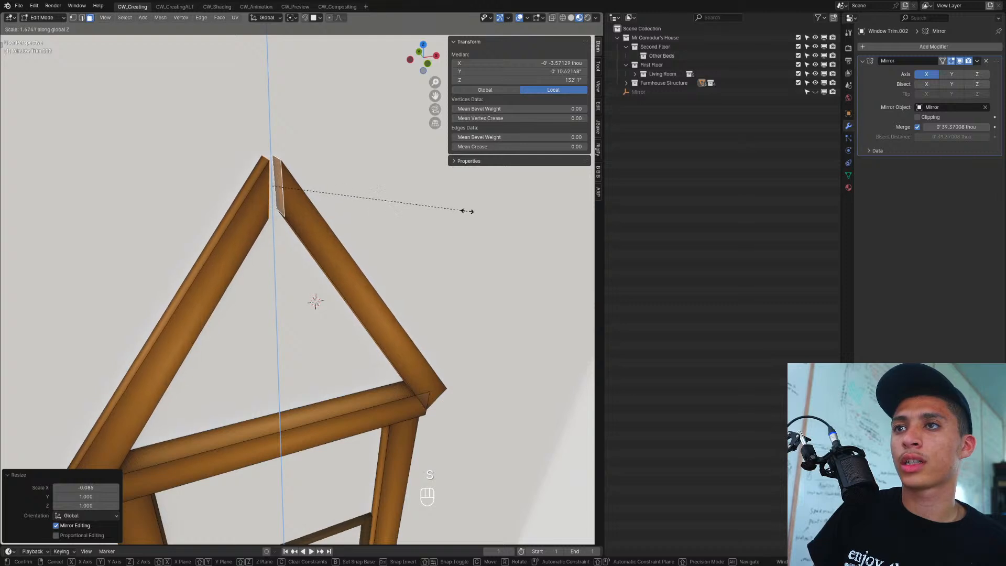
click(464, 211)
click(282, 200)
middle_drag(286, 209, 228, 200)
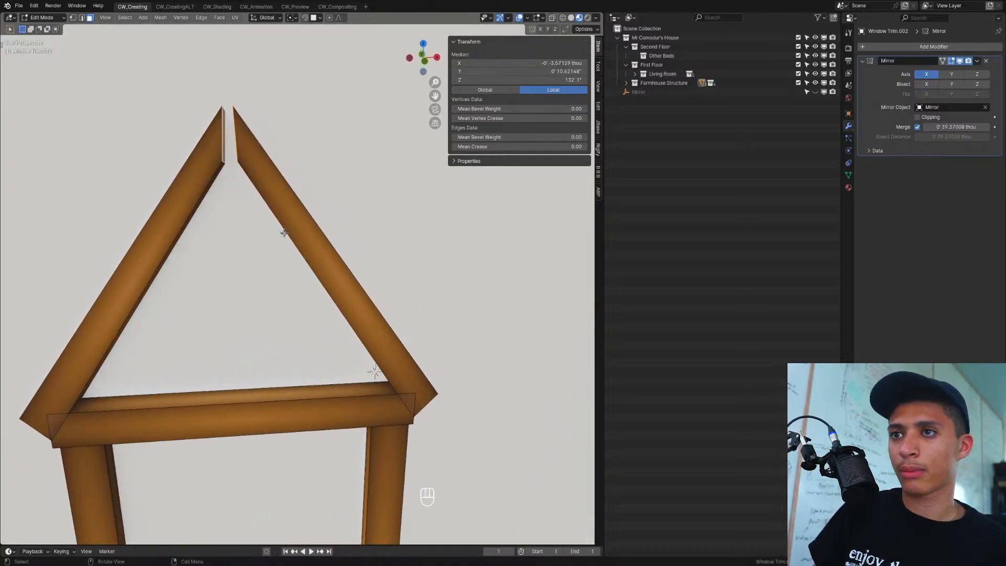
Step: Scale the slanted boards' two upper end faces together along X to close the gap at the peak
scroll(284, 232, down, 4)
key(s)
key(x)
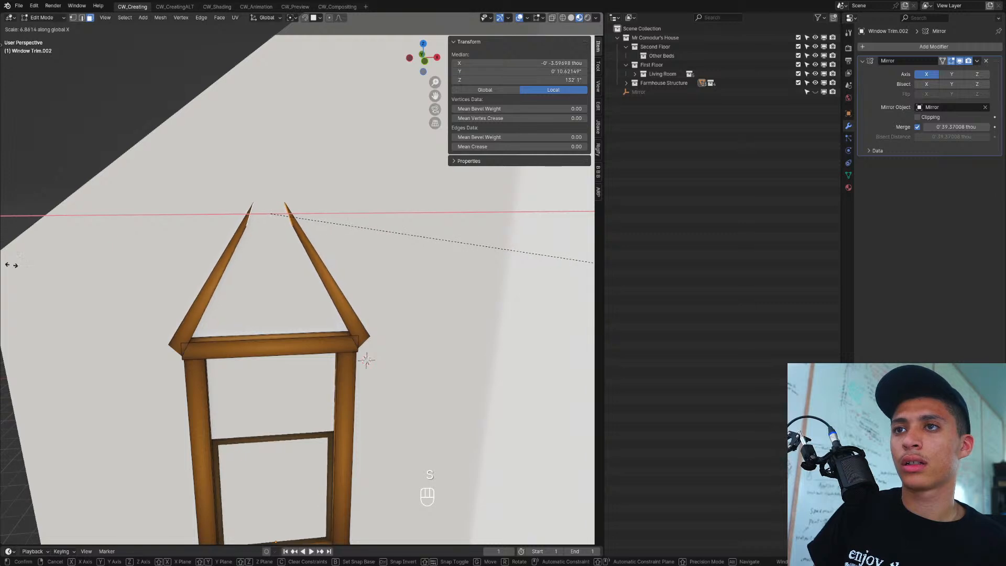
click(10, 251)
key(s)
key(x)
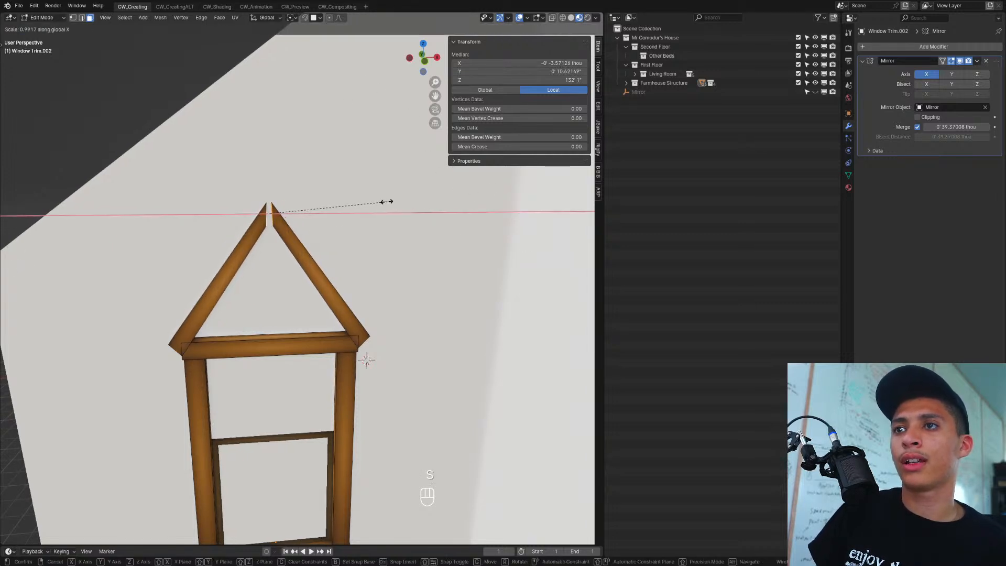
click(347, 217)
key(Tab)
scroll(161, 280, down, 6)
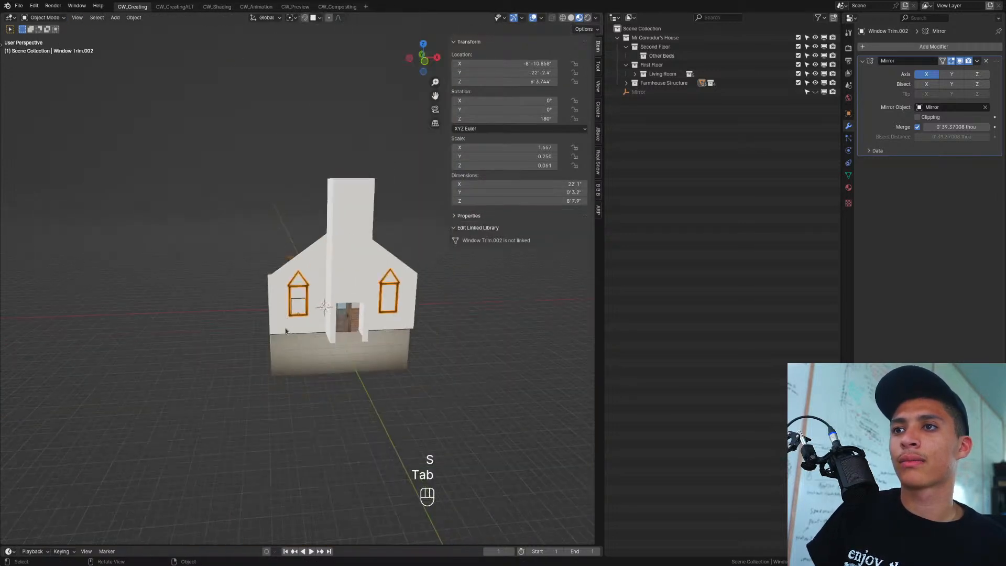
scroll(285, 314, up, 4)
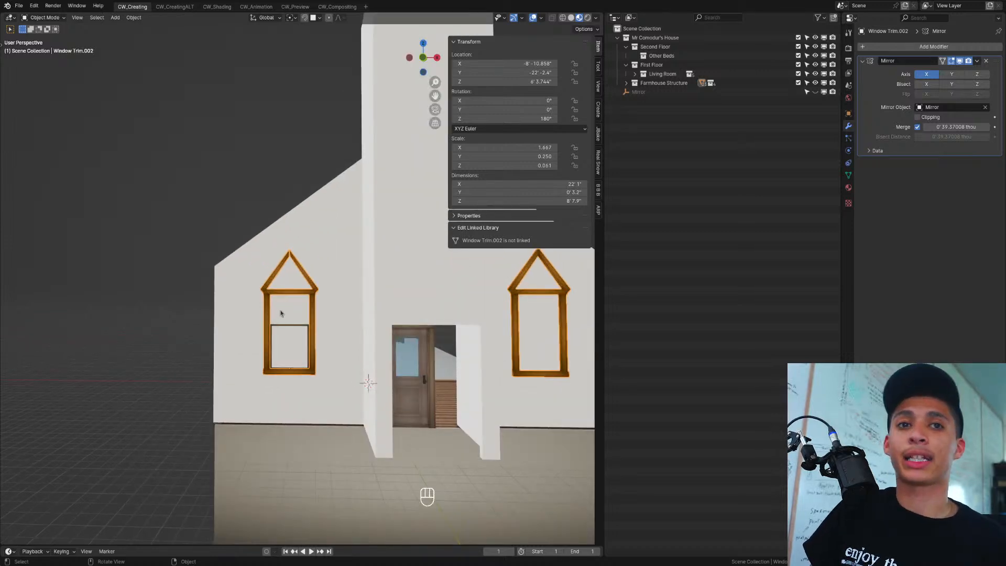
Step: Delete both slanted boards above the window trim
scroll(281, 313, up, 4)
key(Tab)
click(319, 275)
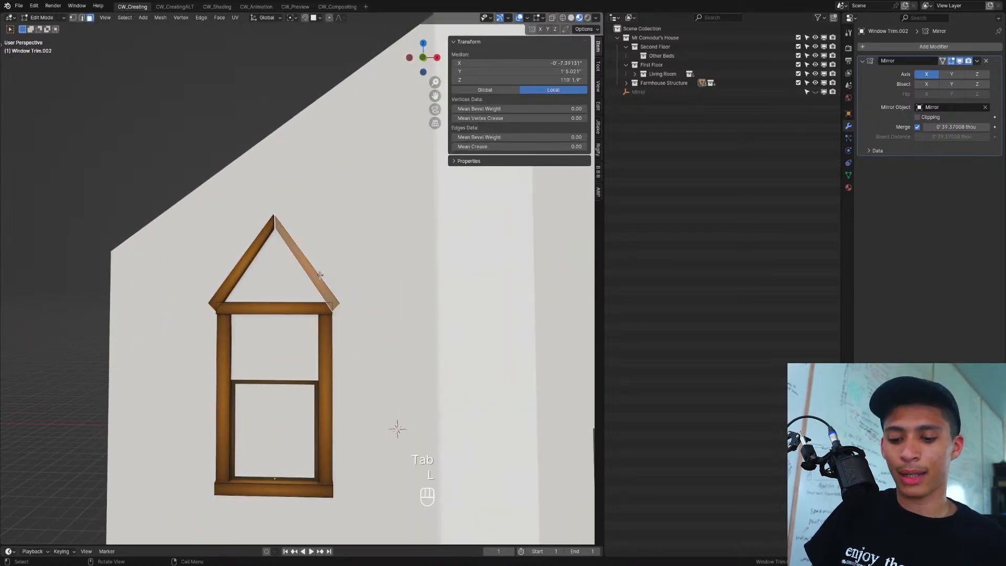
key(l)
key(Delete)
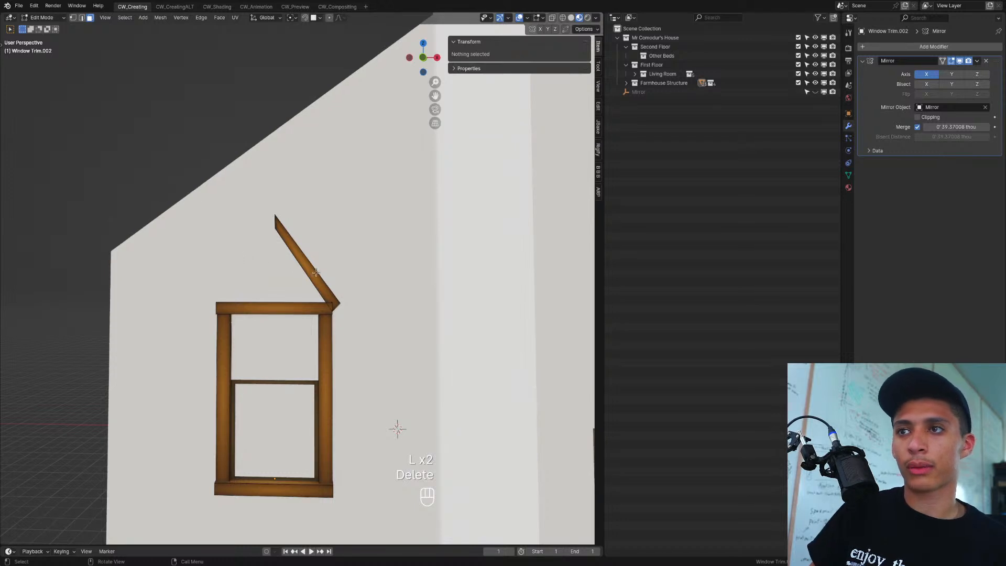
click(314, 274)
key(l)
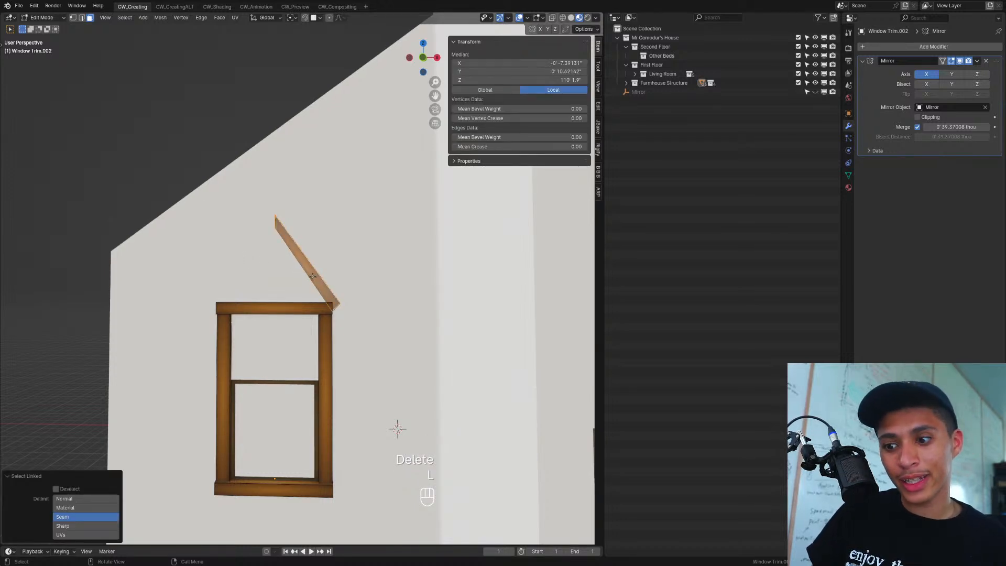
key(Delete)
click(312, 276)
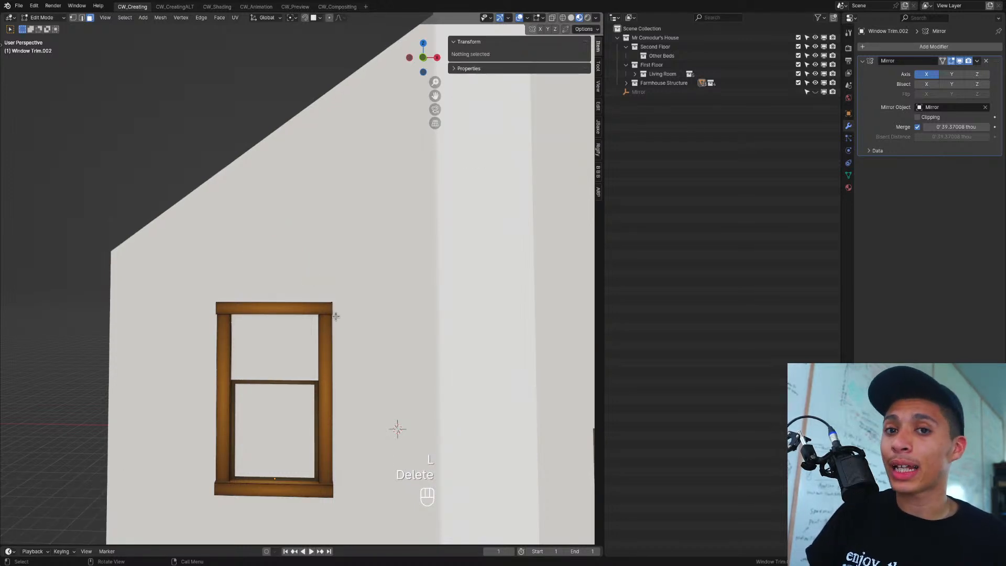
key(Tab)
scroll(327, 425, down, 4)
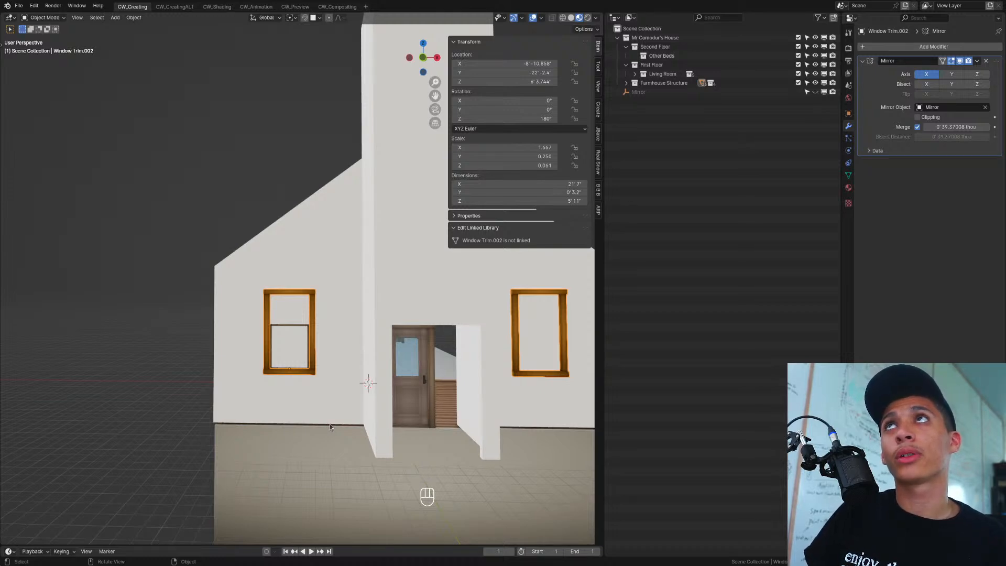
Step: Duplicate the window trim's two vertical side boards and move the copies up about 5' 7" along Z
key(Tab)
scroll(328, 366, up, 3)
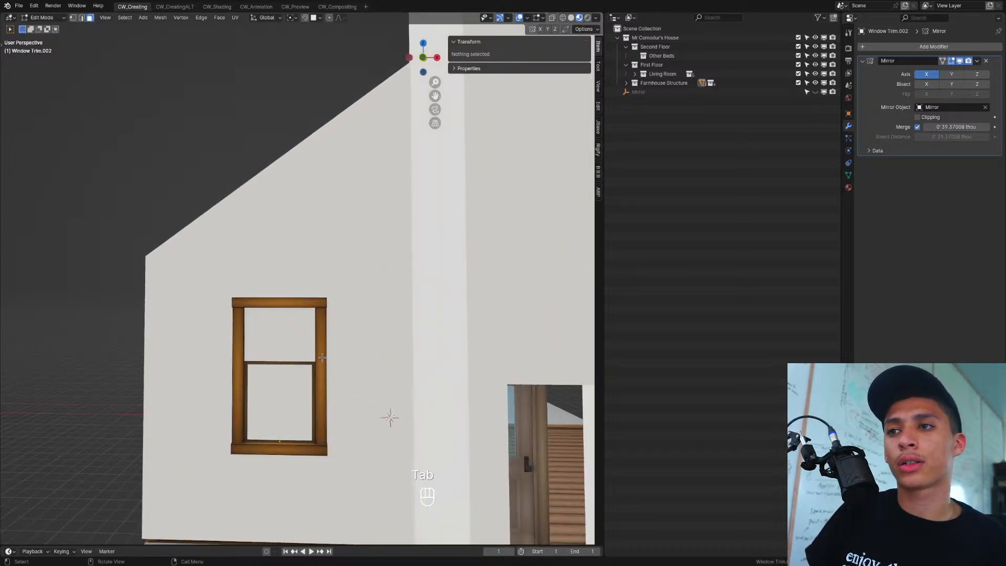
click(322, 358)
key(l)
key(l)
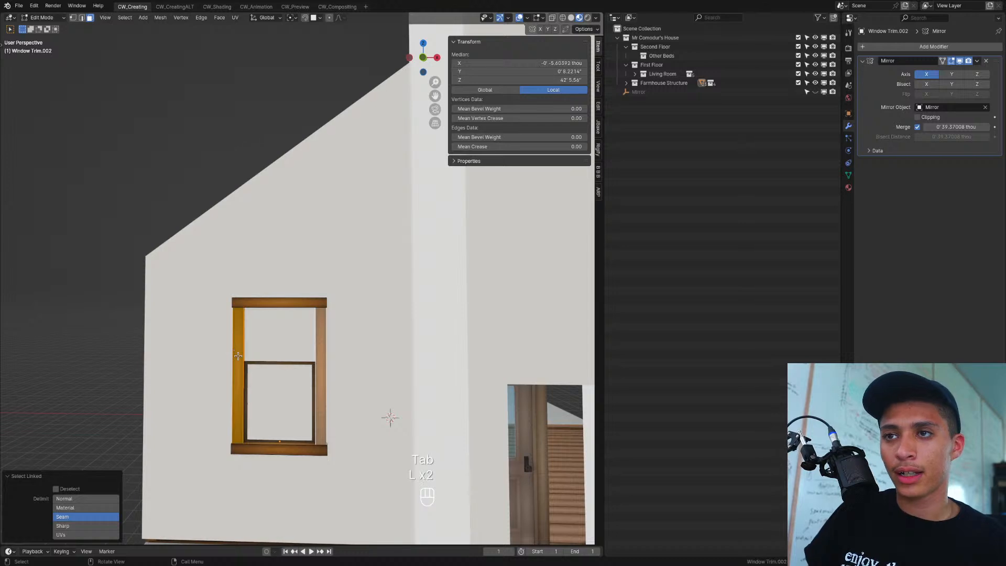
key(shift+d)
click(222, 210)
Step: Shorten the duplicated side boards along Z and lower them about 1' 9" so they stand on the header board
key(s)
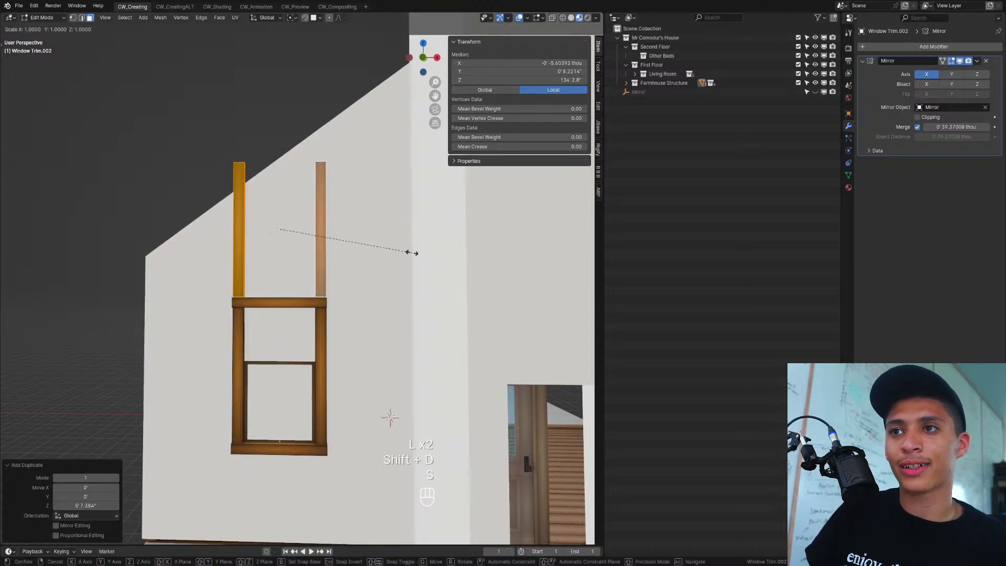
key(z)
click(343, 229)
key(g)
key(z)
click(346, 277)
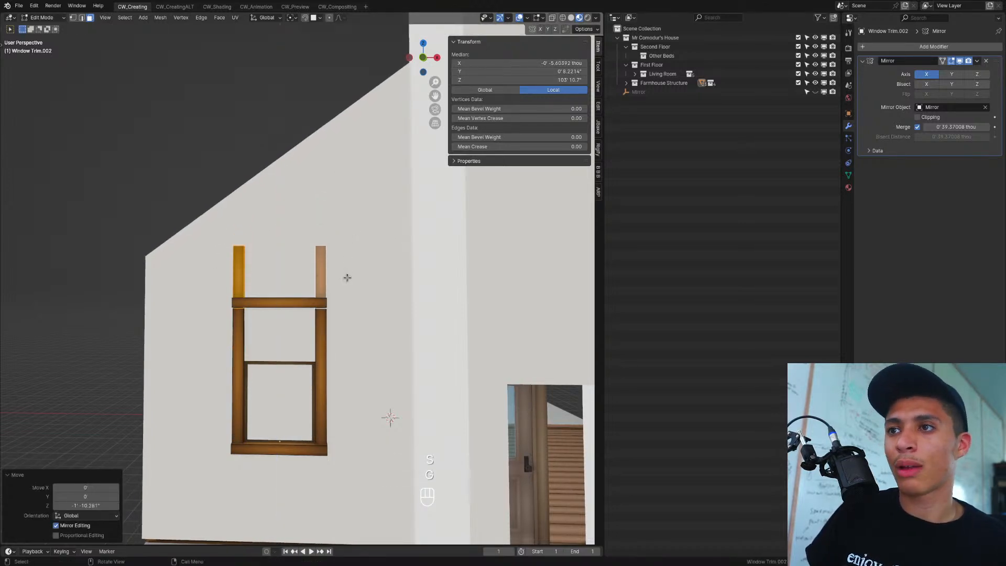
key(g)
middle_click(348, 272)
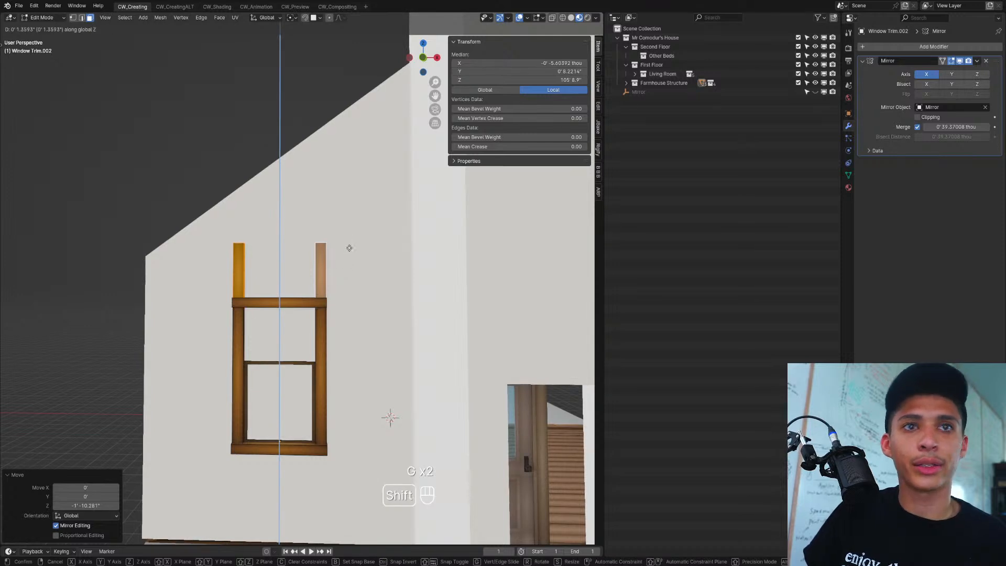
shift+click(347, 251)
middle_drag(346, 252, 296, 327)
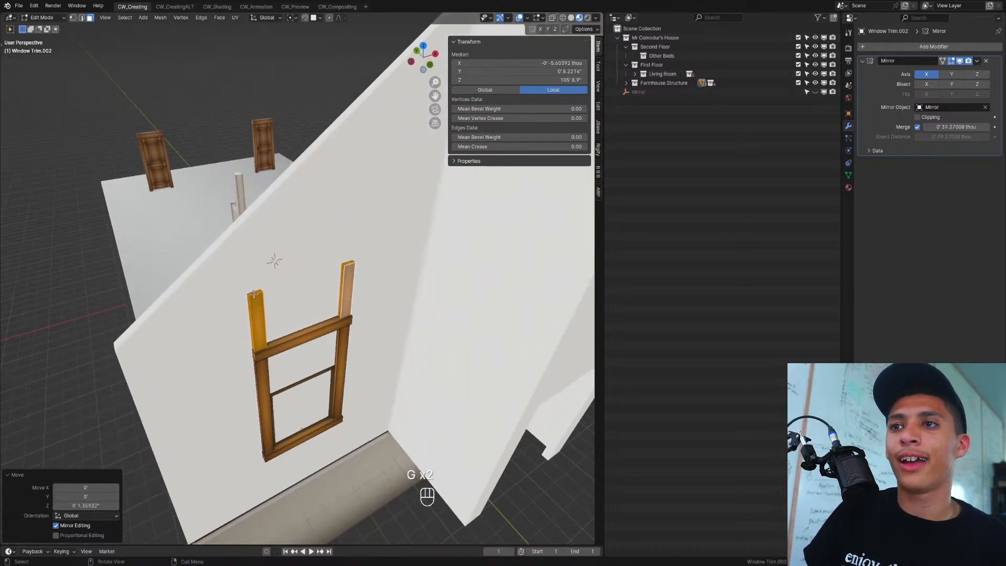
Step: Slant the two upper boards inward by scaling their top faces together along X by about 0.261
click(355, 81)
click(291, 18)
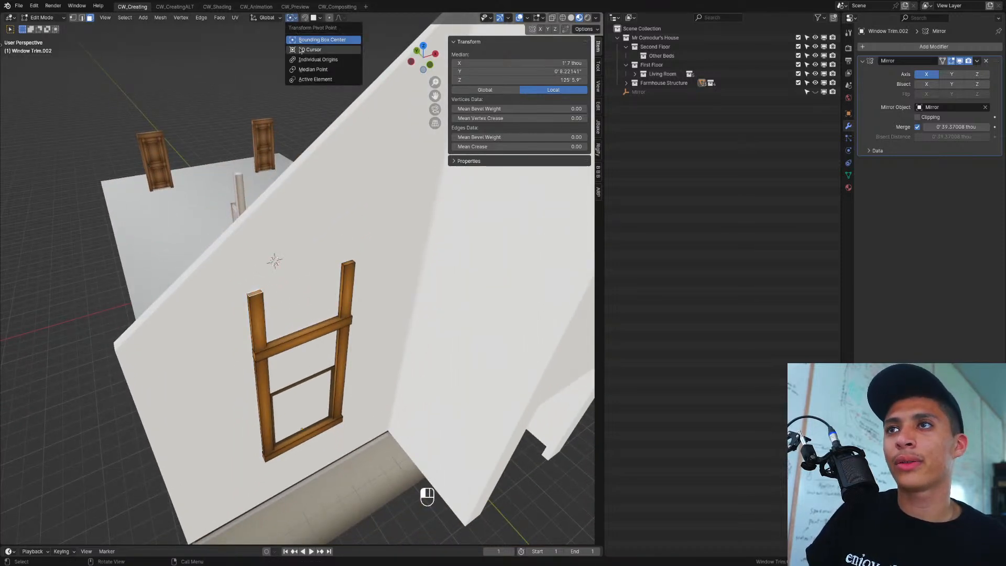
click(309, 49)
scroll(431, 249, up, 5)
shift+click(415, 238)
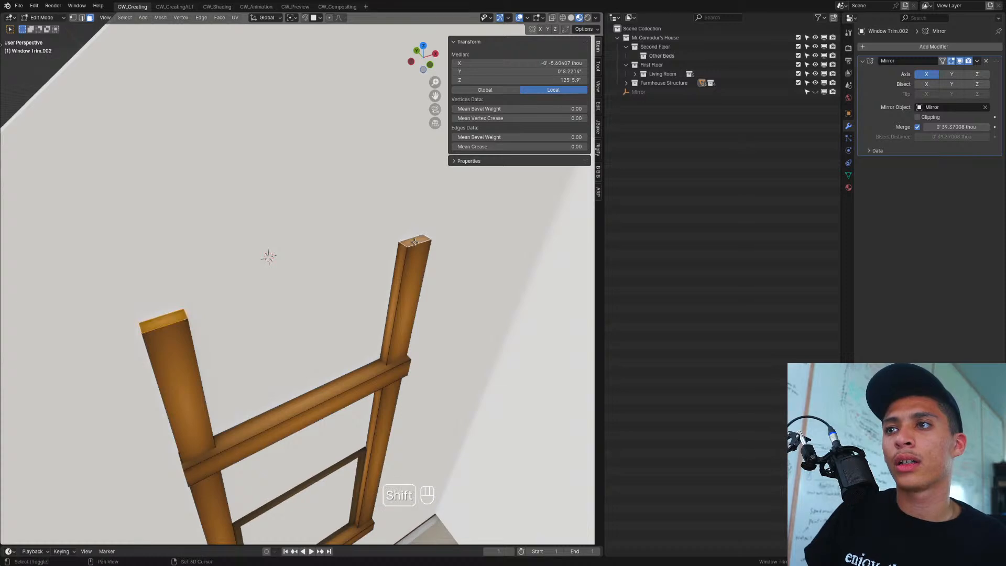
key(s)
key(x)
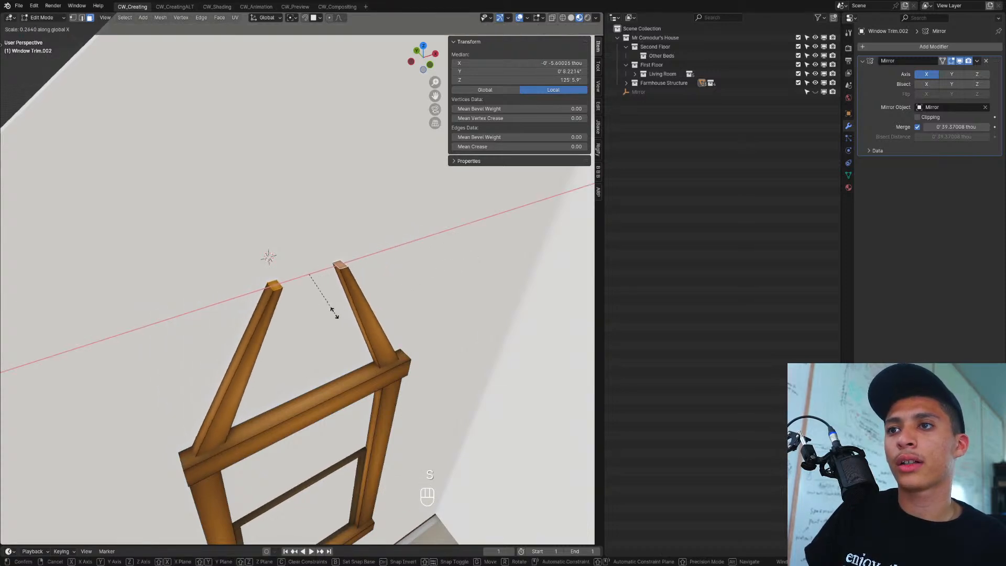
click(335, 313)
Step: Set the transform pivot to Individual Origins and enlarge both top faces by a factor of about 2.393
click(291, 18)
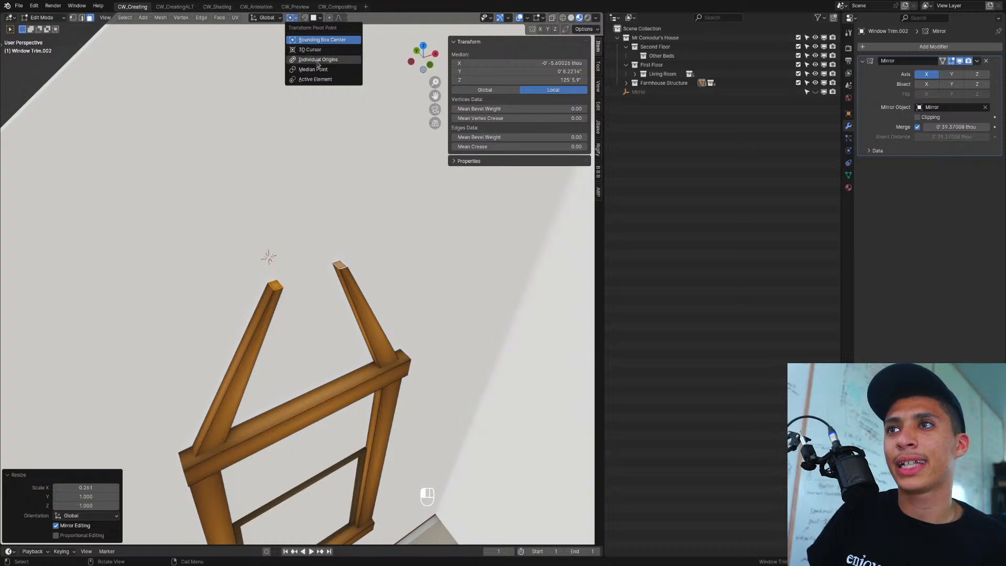
click(317, 60)
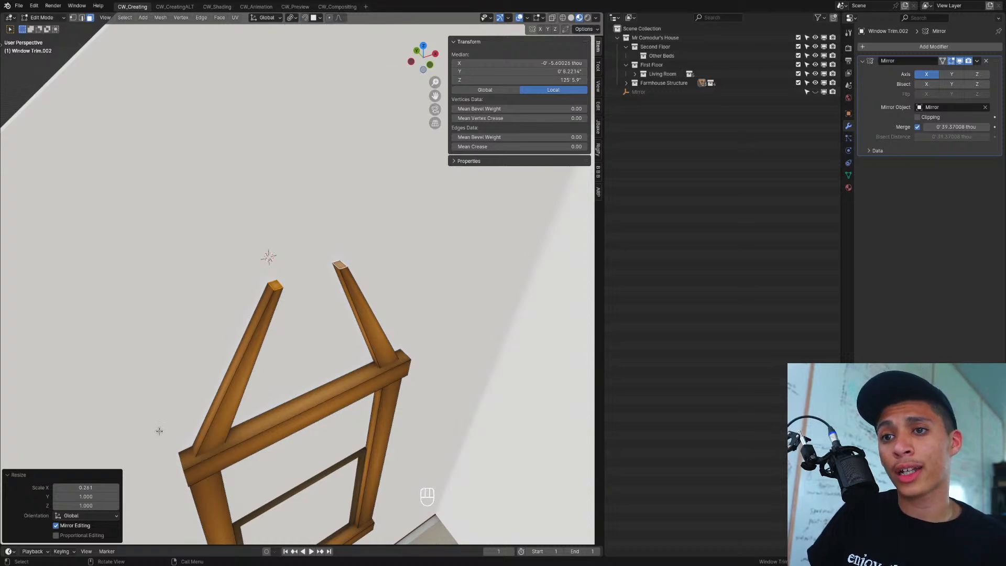
key(s)
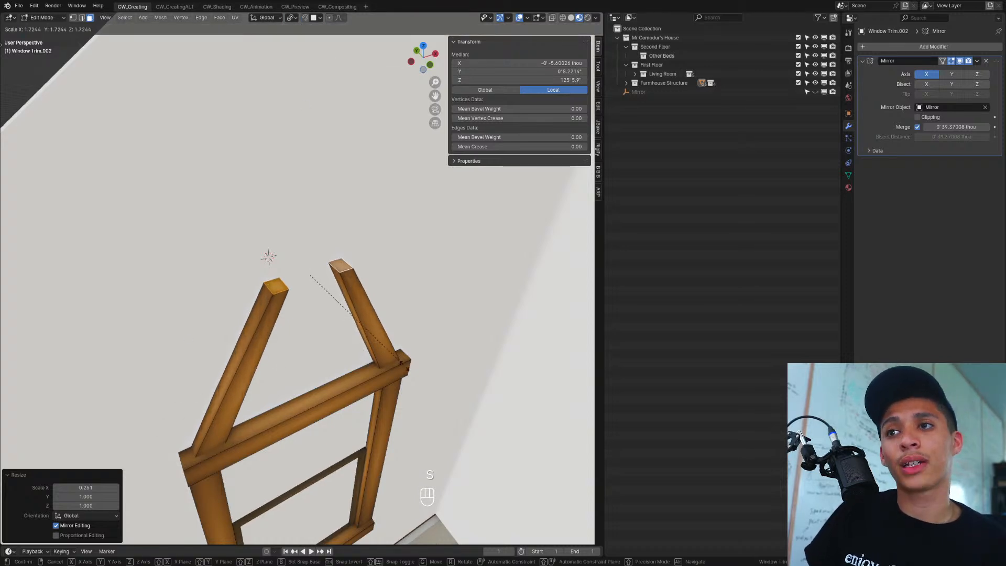
click(446, 388)
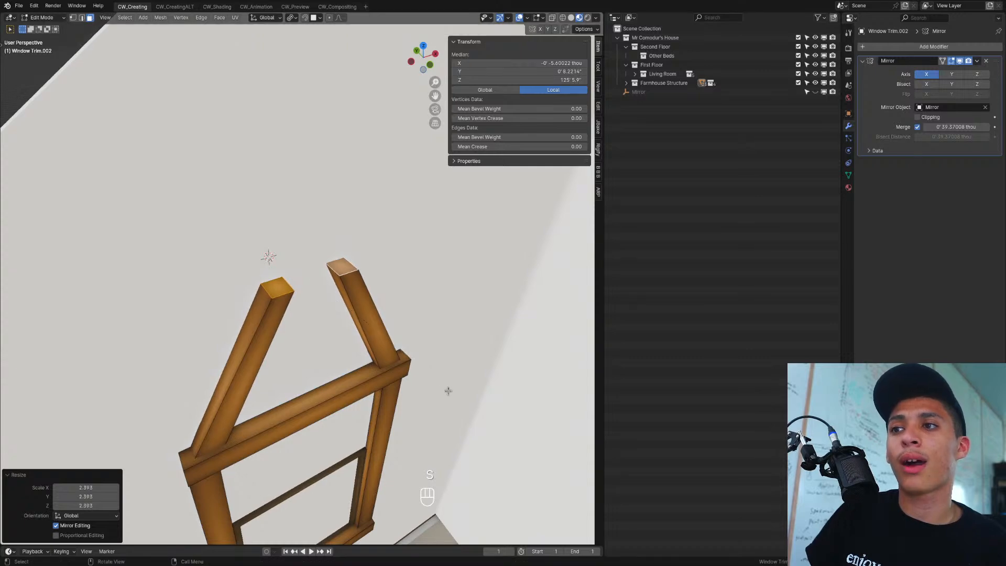
Step: Duplicate the header board about 2' 3" up onto the slanted boards and scale it to about 0.315 in X and Y
middle_drag(447, 388, 356, 380)
scroll(369, 373, down, 5)
scroll(356, 381, up, 3)
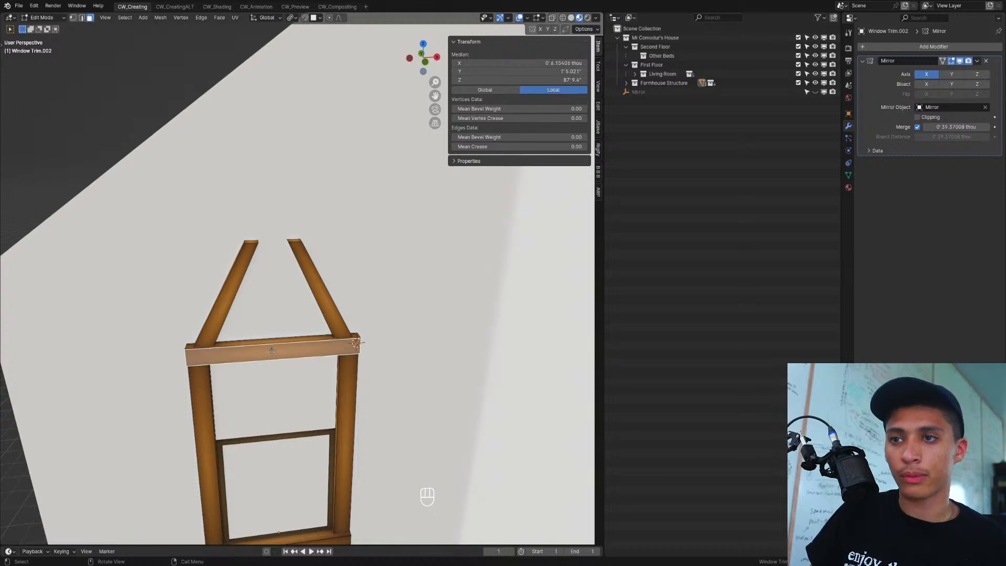
key(l)
key(shift+d)
click(251, 238)
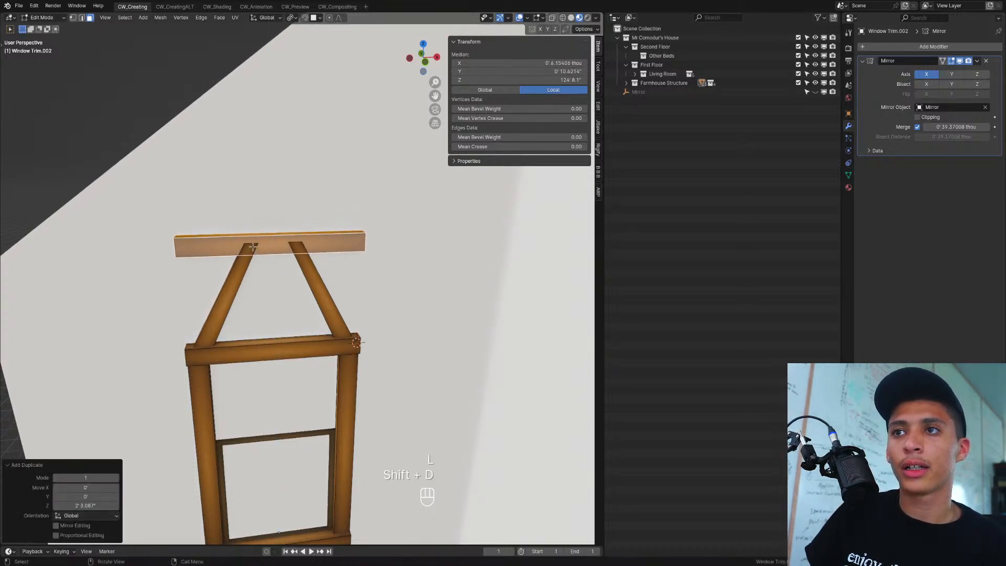
key(s)
key(shift+z)
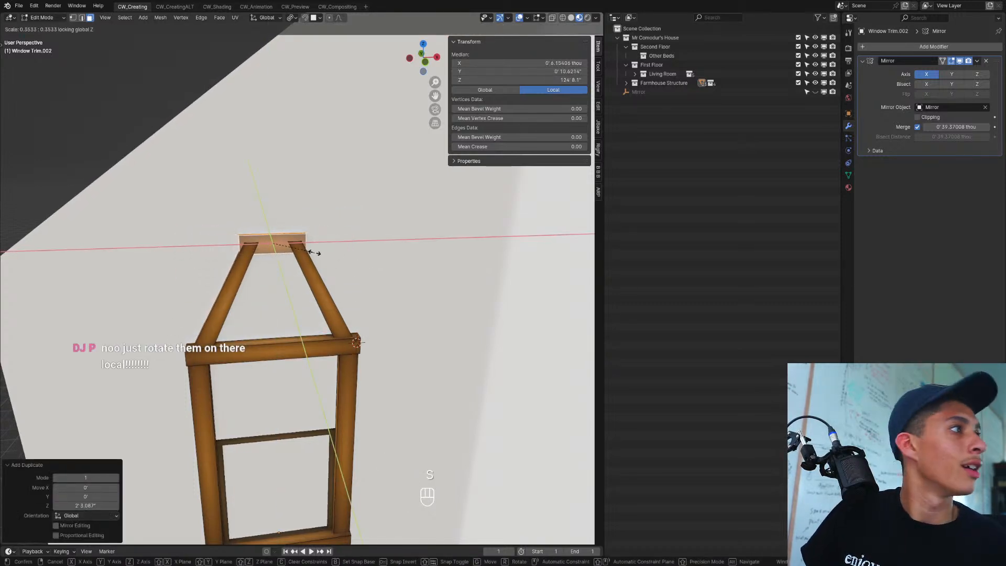
click(309, 253)
Step: Thicken the small cap board along Y so it covers the depth of the slanted boards' upper ends
middle_drag(309, 253, 373, 329)
key(s)
key(y)
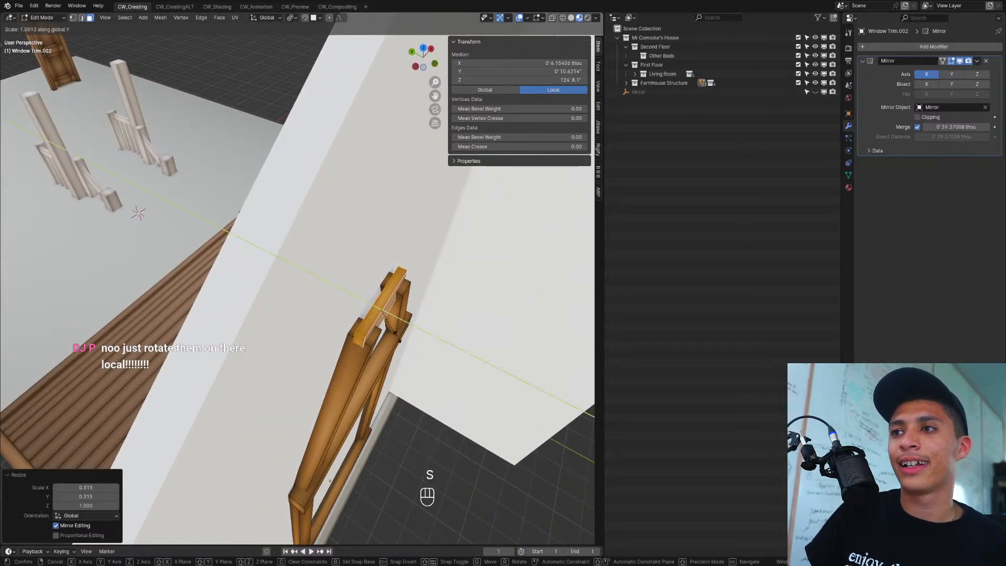
click(464, 372)
key(Tab)
middle_drag(464, 372, 287, 315)
key(Tab)
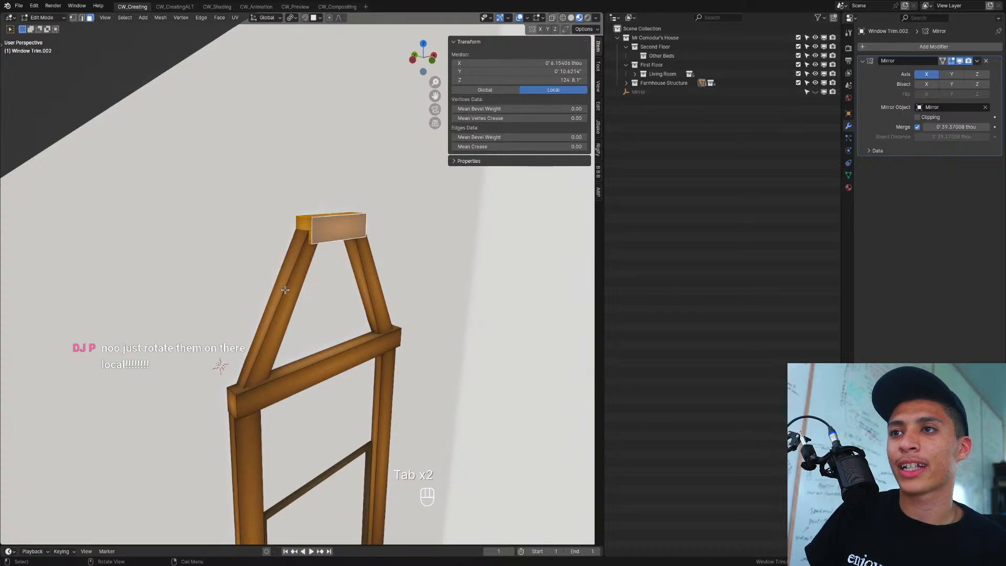
Step: Scale the cap board and both slanted boards up uniformly by a factor of about 1.067
key(l)
key(l)
key(l)
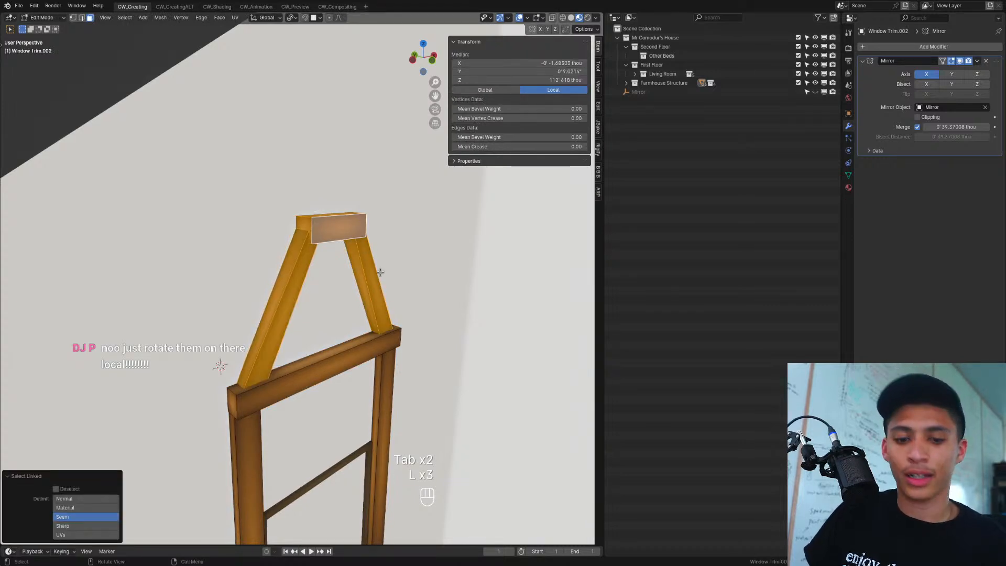
key(s)
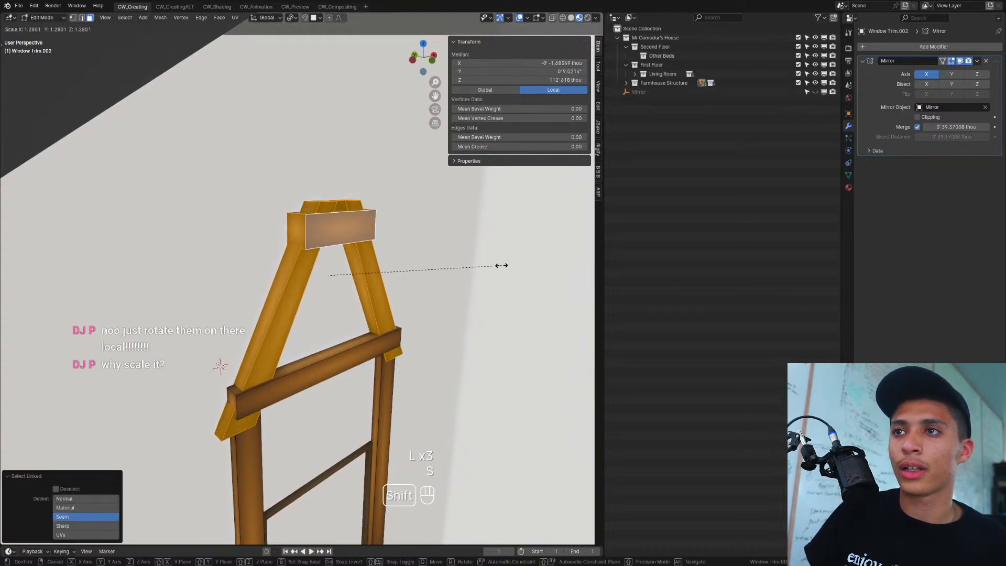
click(391, 251)
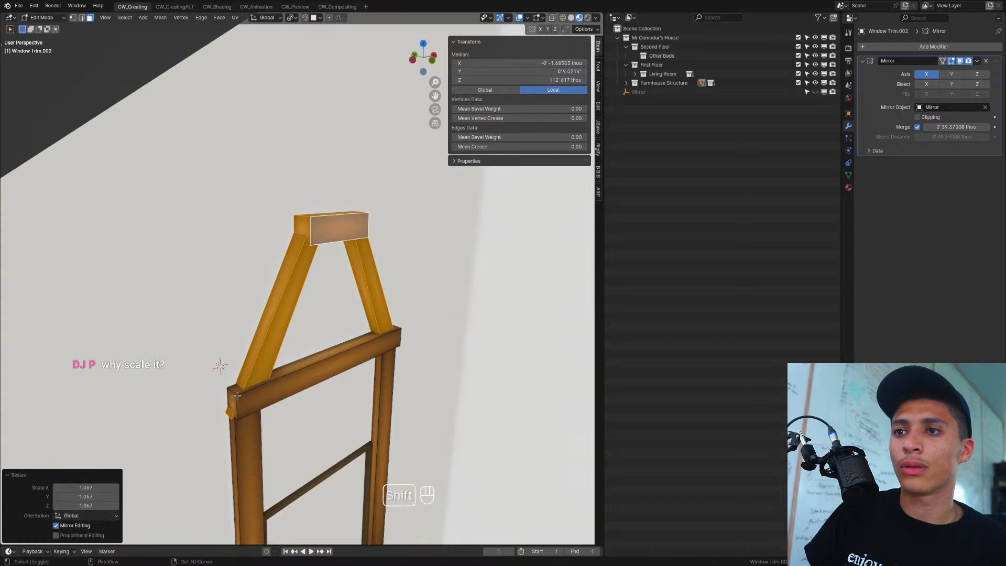
Step: Select the bottom faces of both slanted boards and raise them about 1.27" along Z into the header board
key(shift+z)
click(243, 408)
shift+click(389, 345)
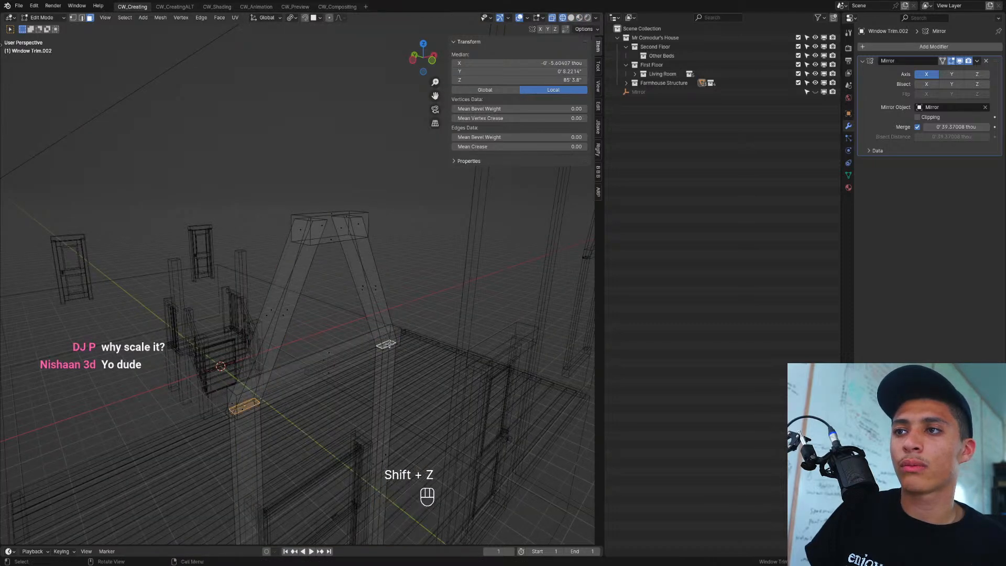
key(shift+z)
middle_drag(389, 346, 333, 315)
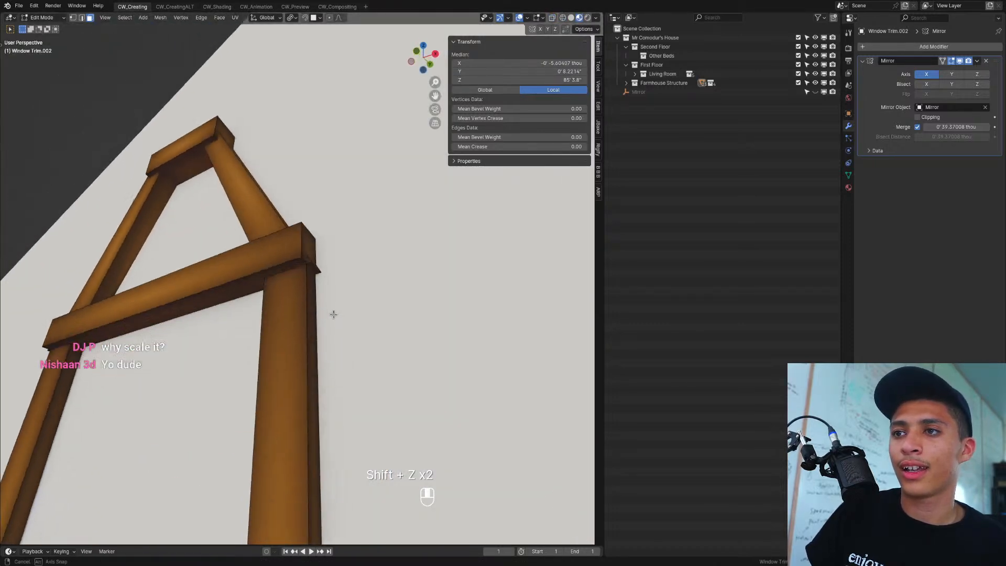
middle_drag(199, 336, 255, 287)
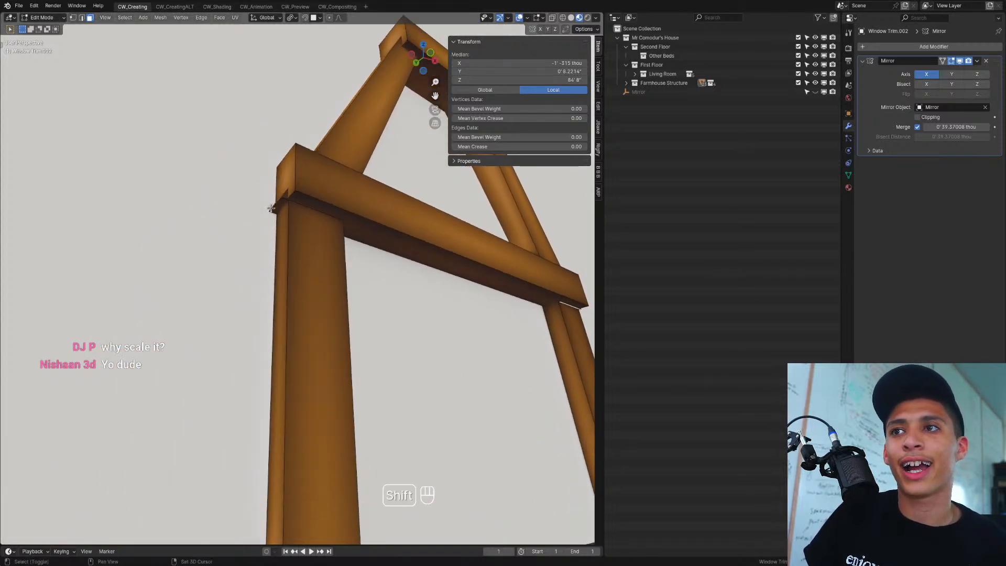
key(g)
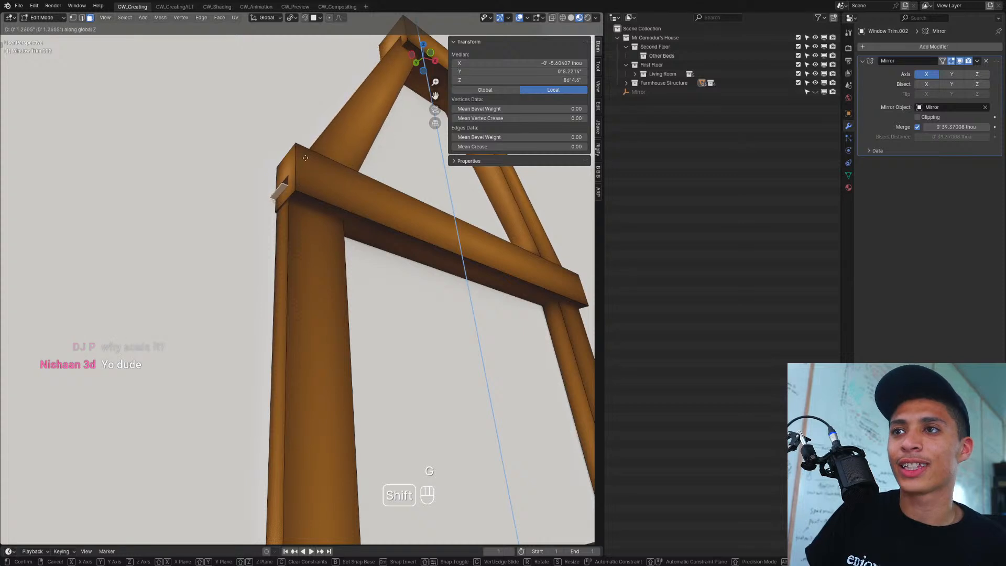
click(390, 251)
Step: Scale the two selected bottom faces of the slanted boards to about 0.919 along X
key(s)
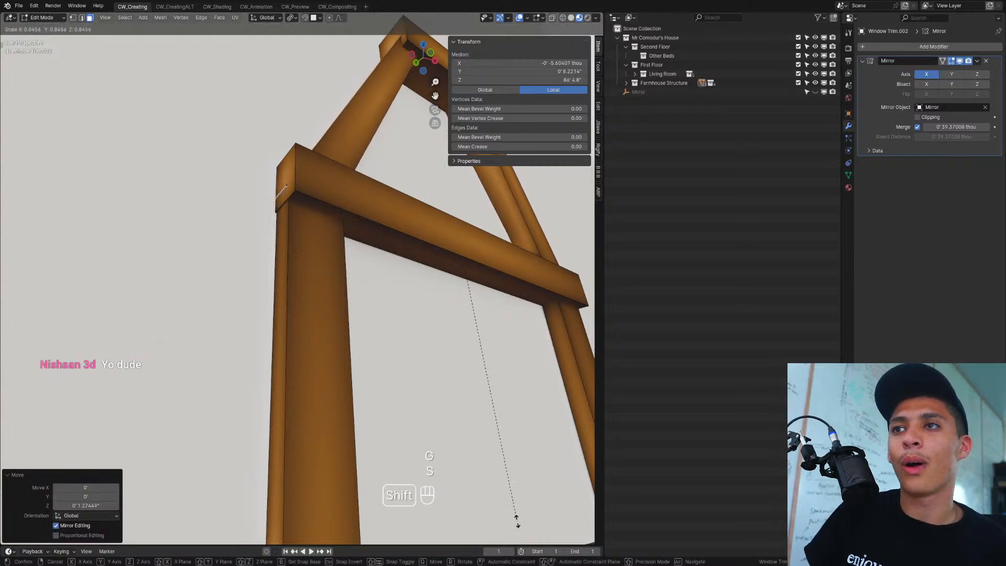
right_click(479, 294)
middle_drag(478, 296, 413, 350)
key(s)
key(x)
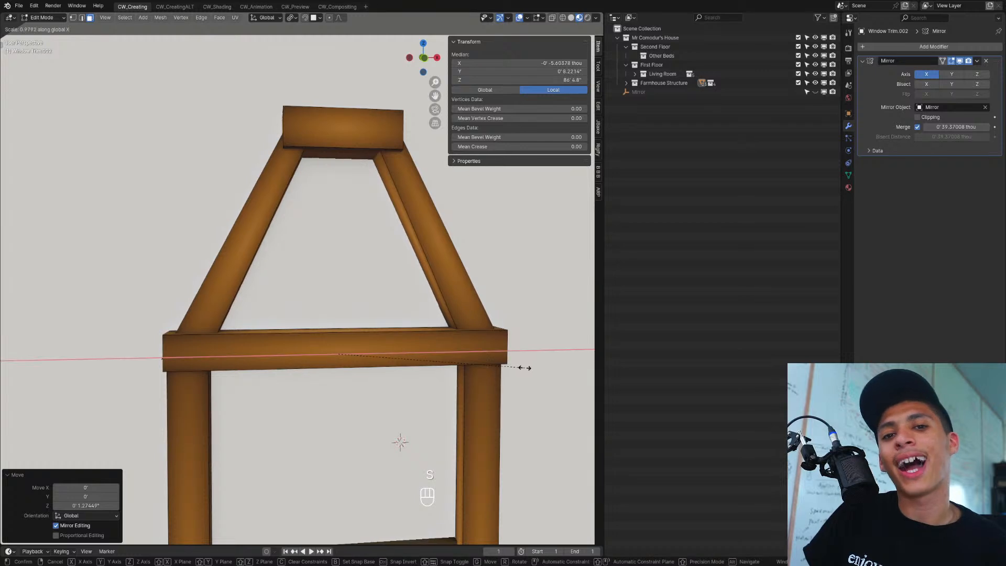
click(508, 361)
Step: Select the whole header board and widen it slightly along X so it covers the slanted boards' lower ends
middle_drag(508, 362, 360, 375)
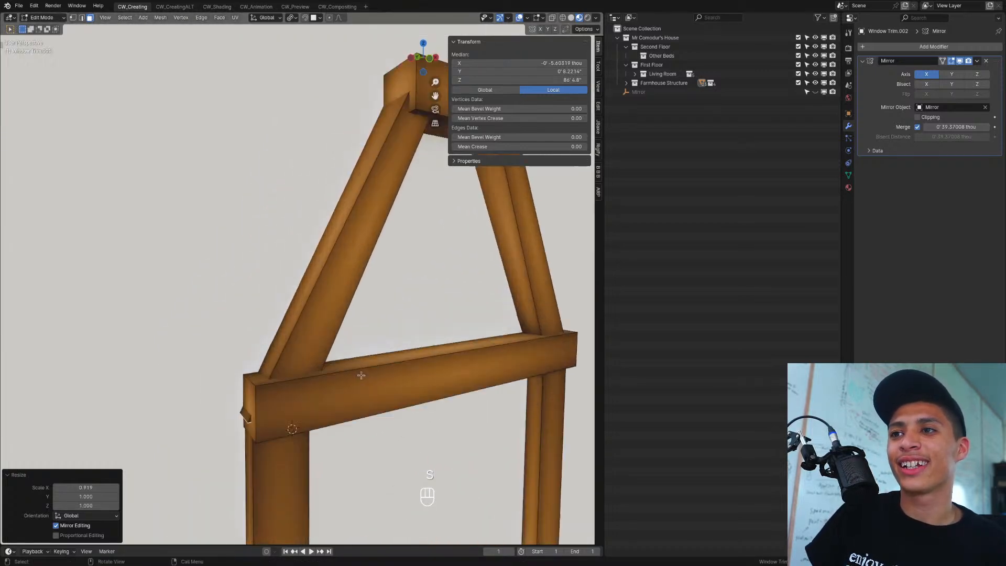
scroll(361, 375, up, 2)
scroll(291, 433, down, 2)
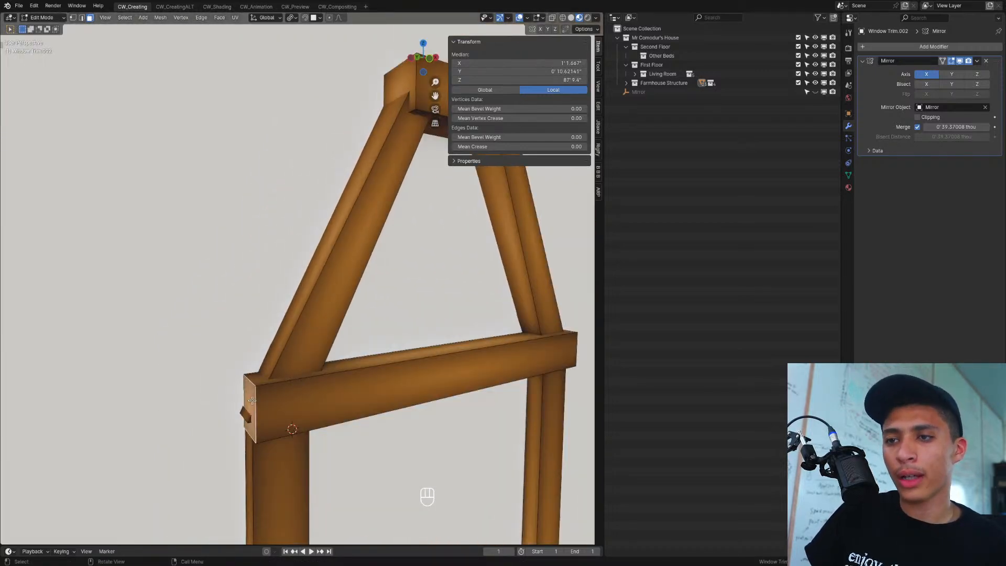
key(l)
key(s)
key(x)
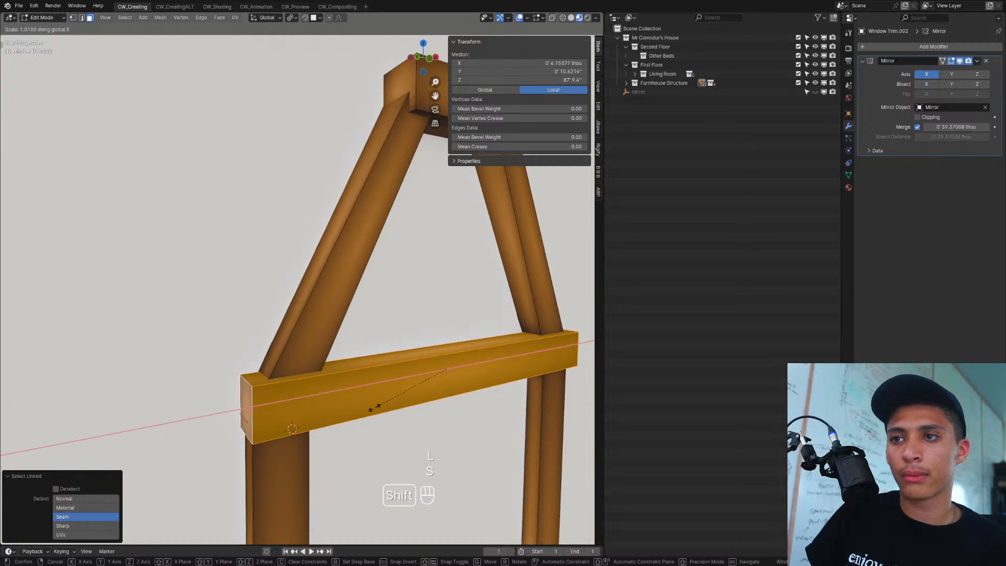
click(390, 403)
Step: Examine the reshaped window trim on the front wall from several angles, outside the mesh editing mode
key(Tab)
scroll(269, 438, down, 5)
middle_drag(308, 431, 309, 426)
scroll(319, 425, up, 3)
middle_drag(269, 396, 275, 353)
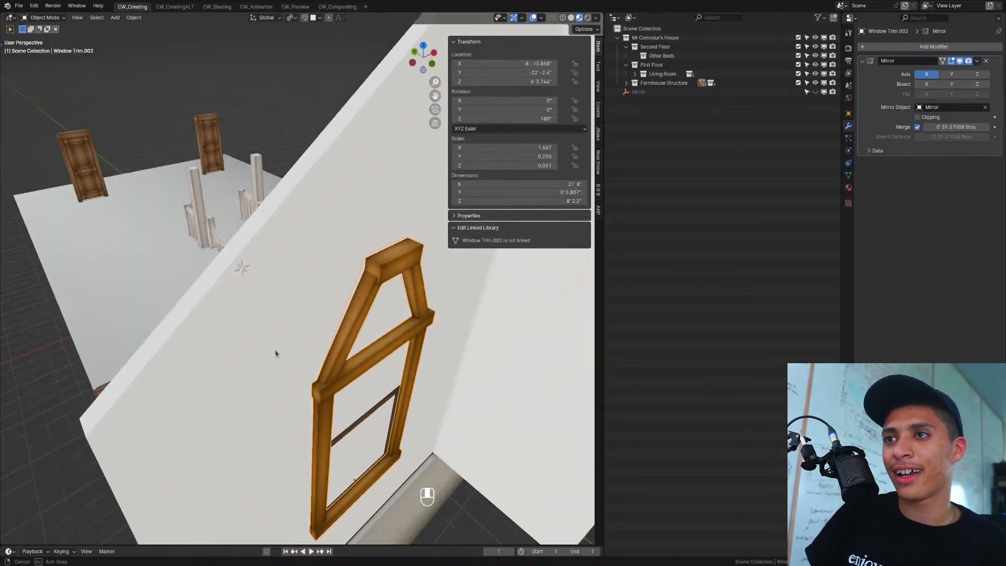
key(Tab)
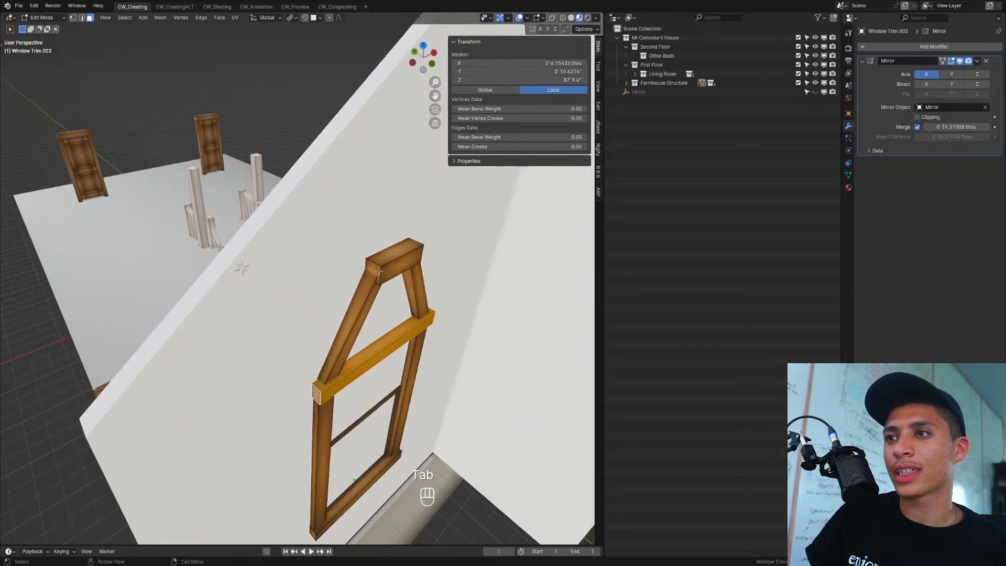
click(378, 272)
key(Tab)
scroll(371, 346, down, 5)
middle_drag(371, 362, 238, 349)
scroll(317, 340, down, 3)
scroll(320, 437, down, 4)
scroll(321, 419, up, 4)
scroll(206, 342, up, 3)
shift+middle_drag(158, 278, 196, 290)
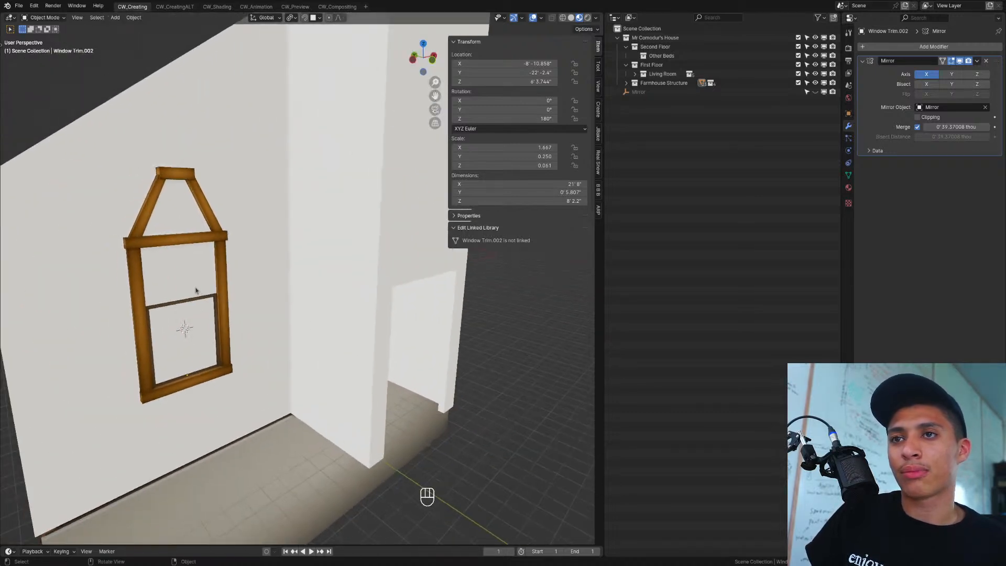
Step: Join the window frame into the window trim object and save the file
click(192, 300)
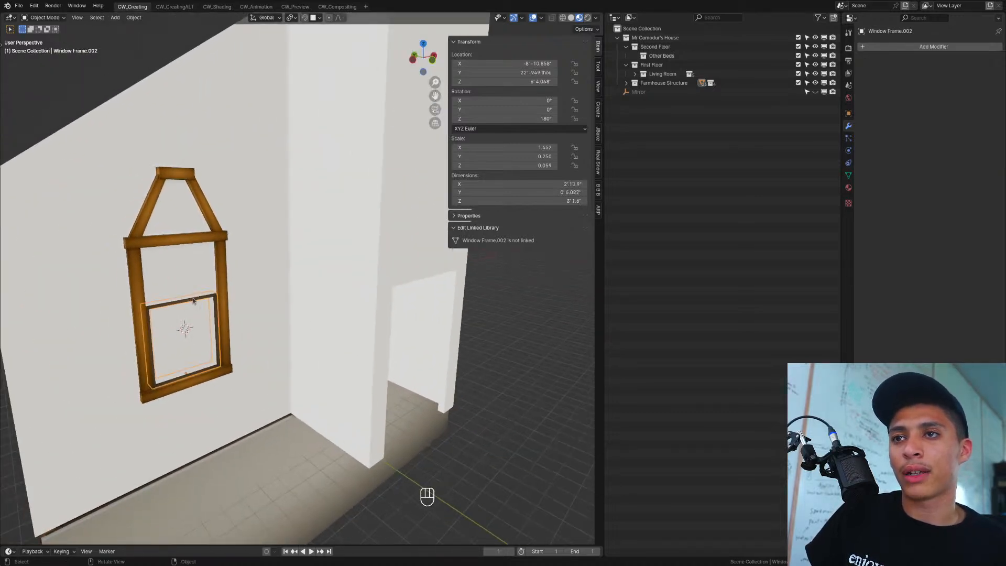
shift+click(219, 282)
key(ctrl+j)
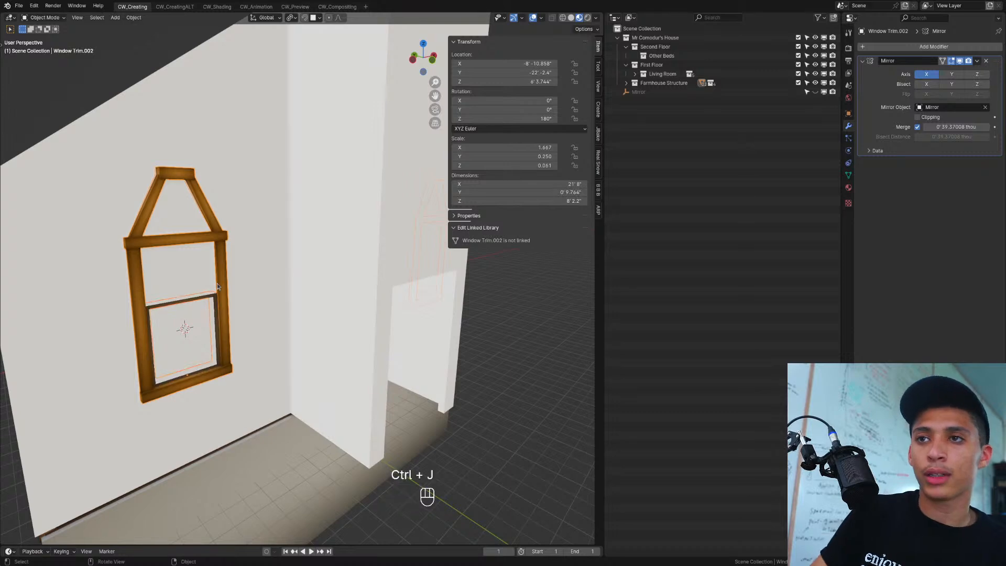
scroll(216, 283, down, 5)
middle_drag(359, 405, 307, 390)
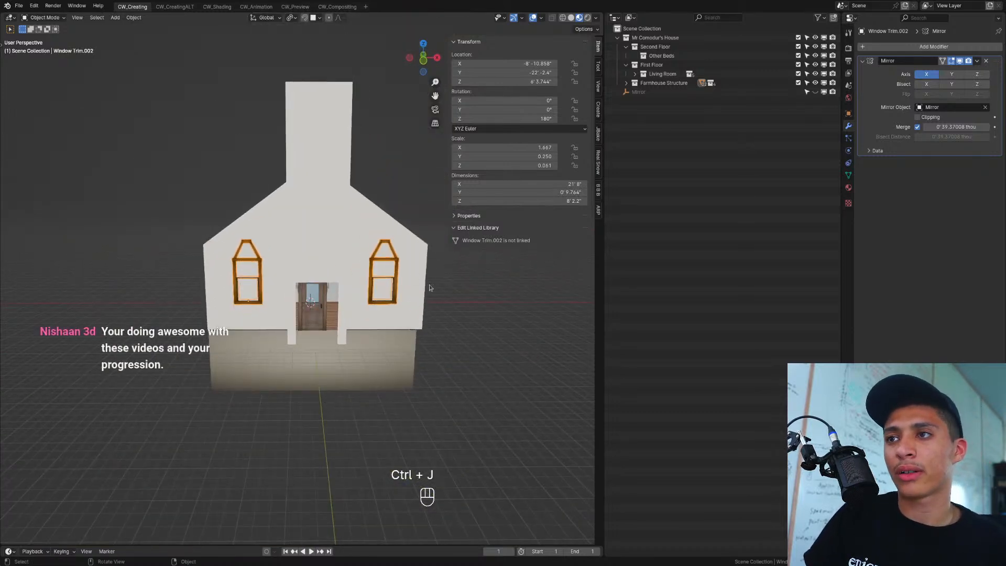
key(ctrl+s)
Step: Scale the joined window down uniformly by a factor of about 0.842 and save the file
middle_drag(251, 279, 290, 254)
scroll(257, 273, up, 4)
key(ctrl+s)
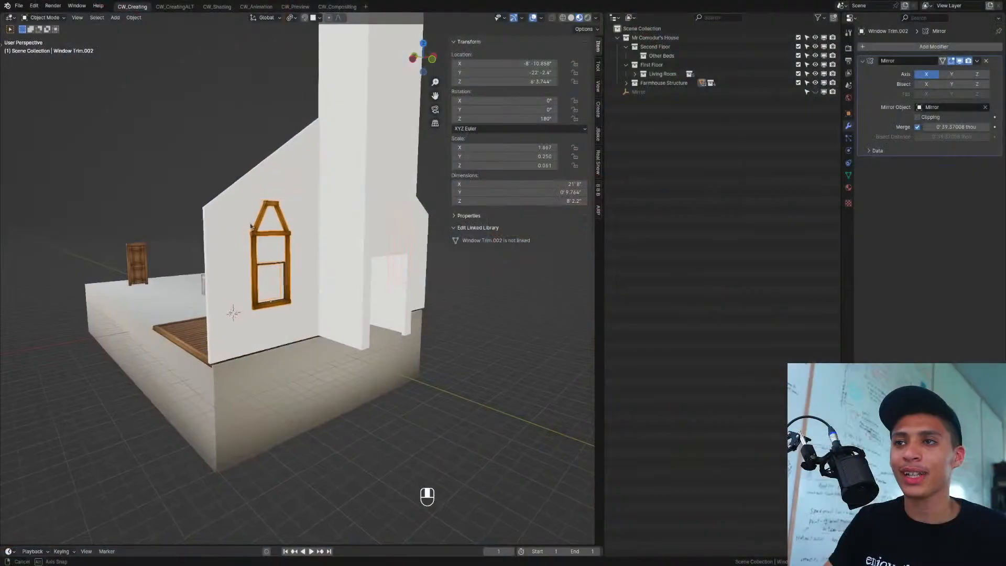
scroll(277, 255, up, 5)
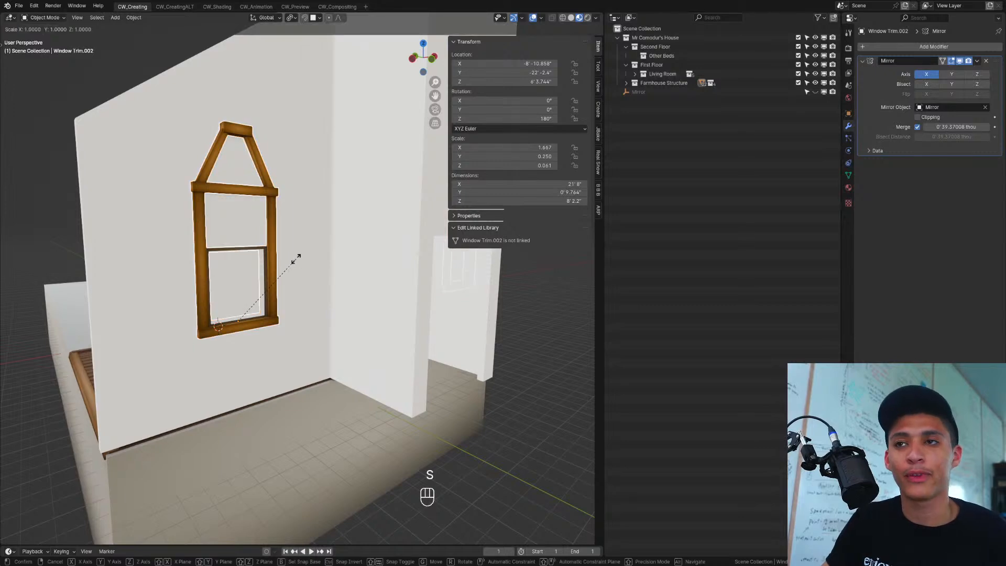
key(s)
click(258, 324)
key(ctrl+s)
Step: Select the porch stairs behind the front wall and set their origin to the center of mass (surface)
scroll(277, 323, down, 3)
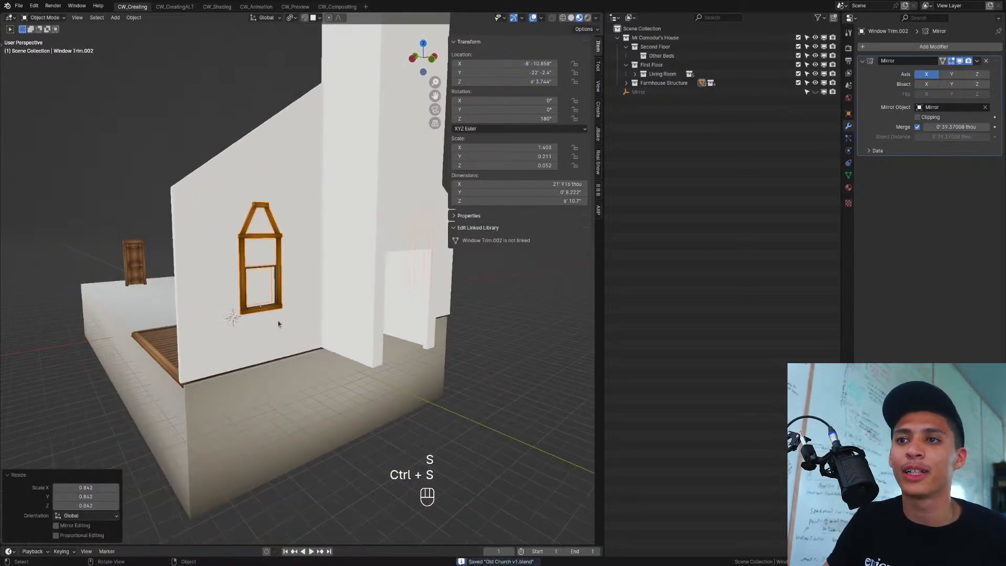
middle_drag(277, 322, 243, 321)
scroll(250, 326, down, 3)
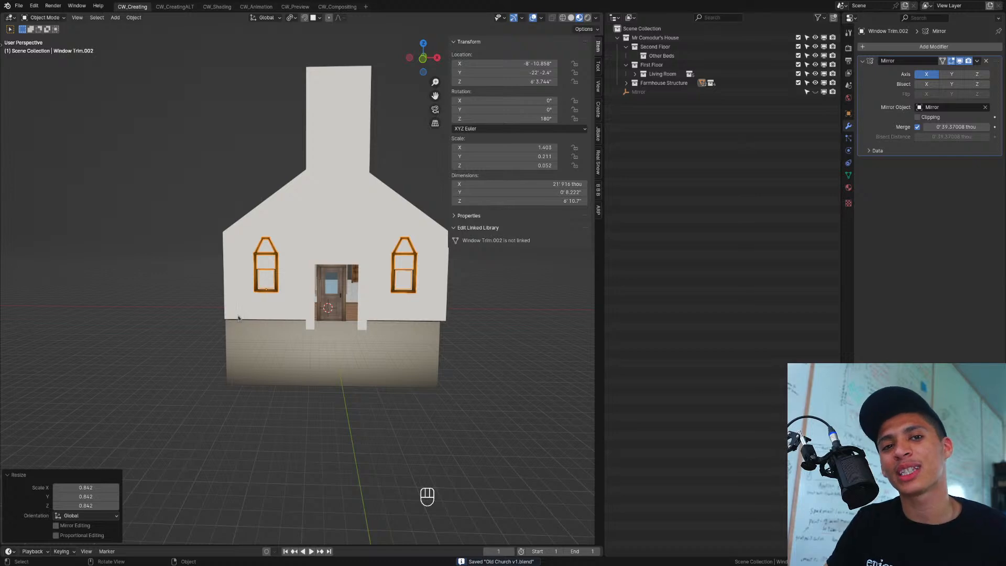
middle_drag(247, 335, 390, 330)
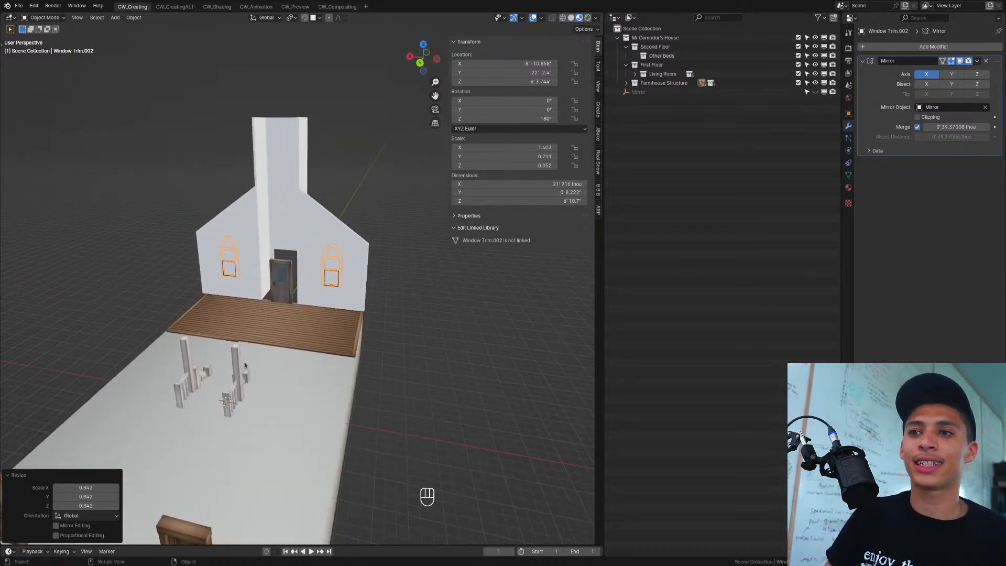
click(241, 360)
middle_drag(241, 361, 181, 379)
key(g)
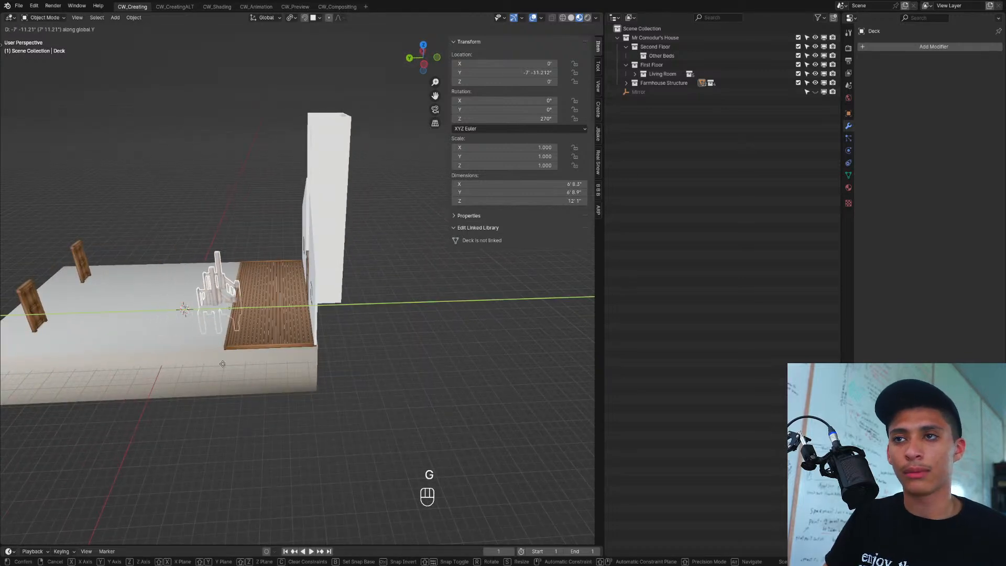
right_click(193, 330)
middle_drag(193, 330, 172, 291)
right_click(172, 289)
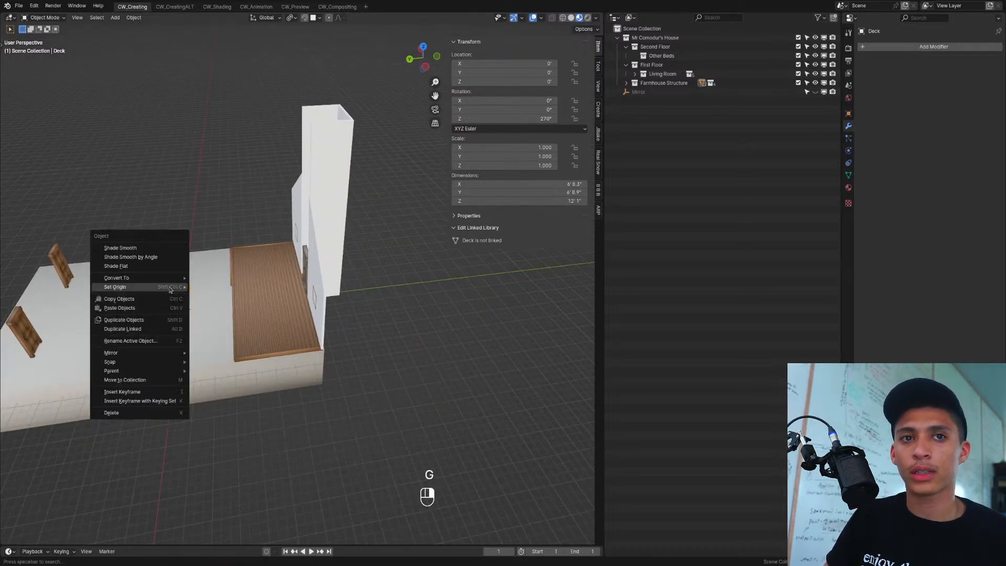
mouse_move(171, 289)
click(253, 316)
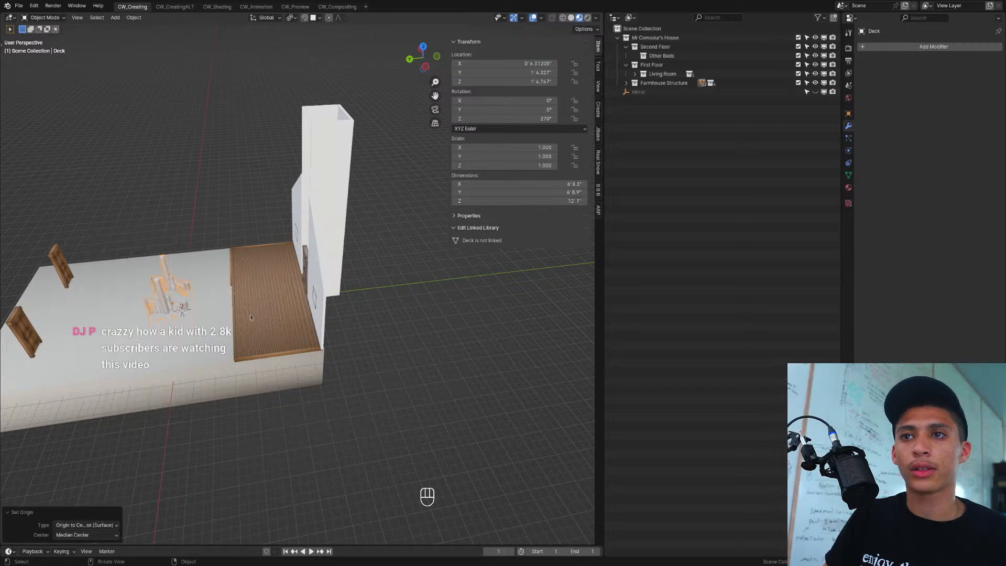
Step: Snap the porch stairs to the 3D cursor at the world origin and save the file
middle_drag(190, 318, 244, 322)
key(shift+s)
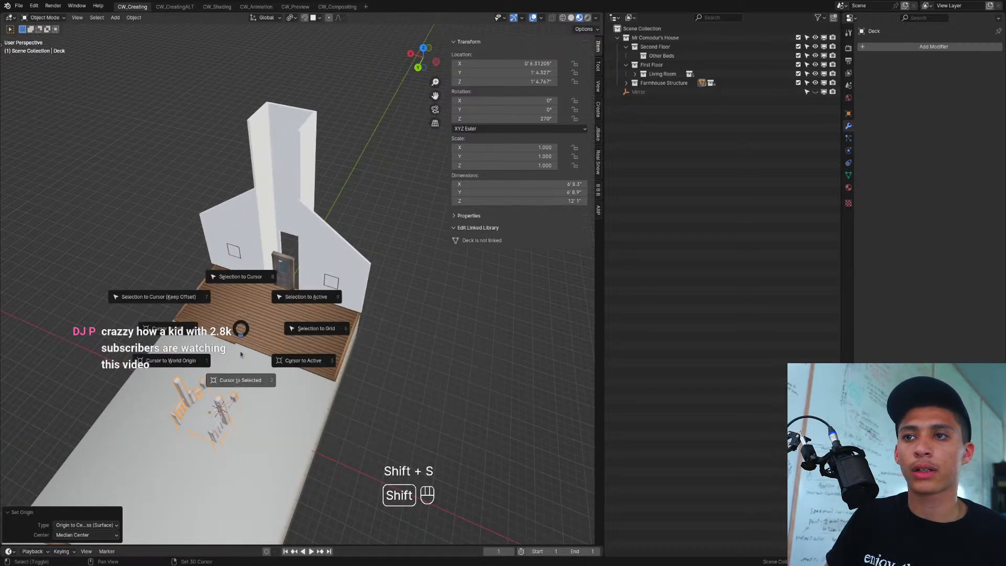
click(242, 285)
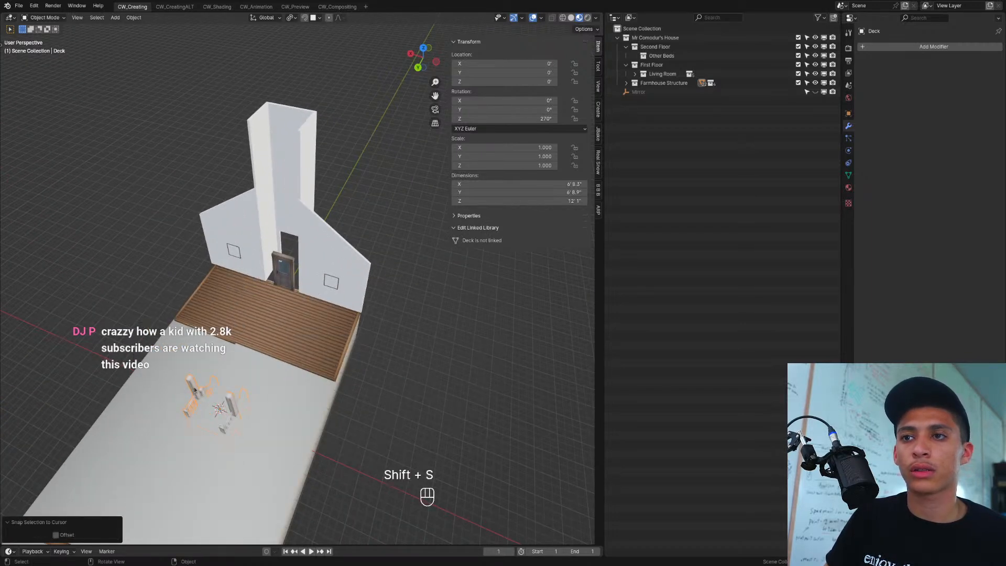
shift+middle_drag(194, 390, 271, 344)
key(ctrl+s)
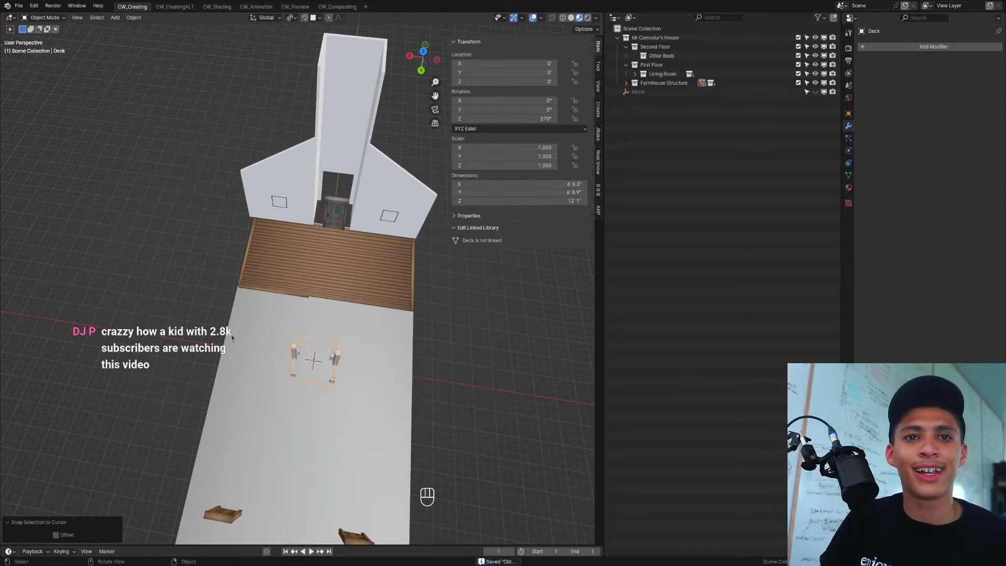
Step: In top view, move the porch stairs about 25' 4" along negative Y to the tower entrance
key(KP_7)
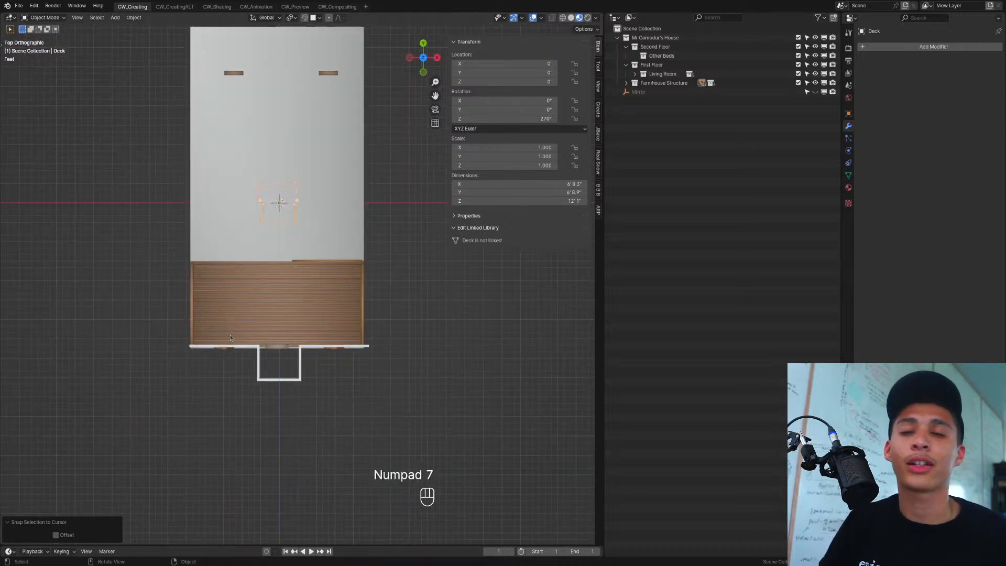
shift+middle_drag(278, 266, 296, 354)
key(g)
key(y)
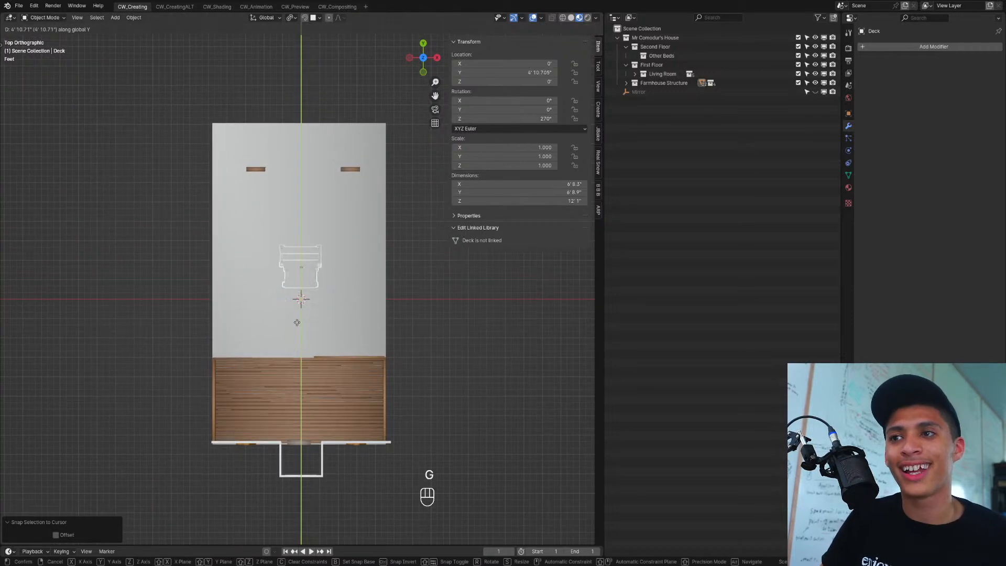
click(294, 517)
Step: Raise the porch stairs about 2' 8.8" along Z toward the door's threshold
middle_drag(293, 517, 317, 405)
key(shift+z)
key(shift+z)
key(g)
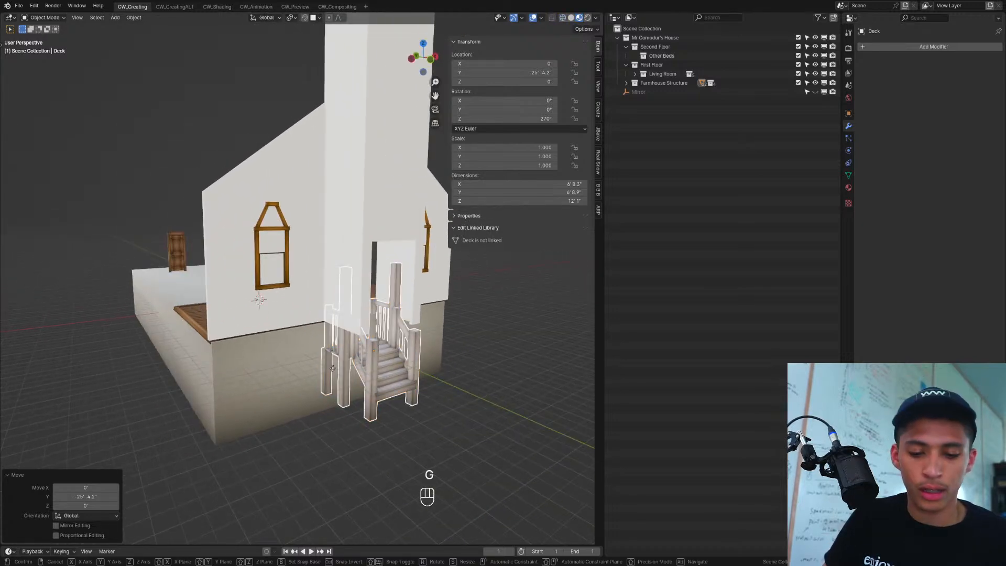
key(z)
click(331, 338)
middle_drag(331, 338, 308, 382)
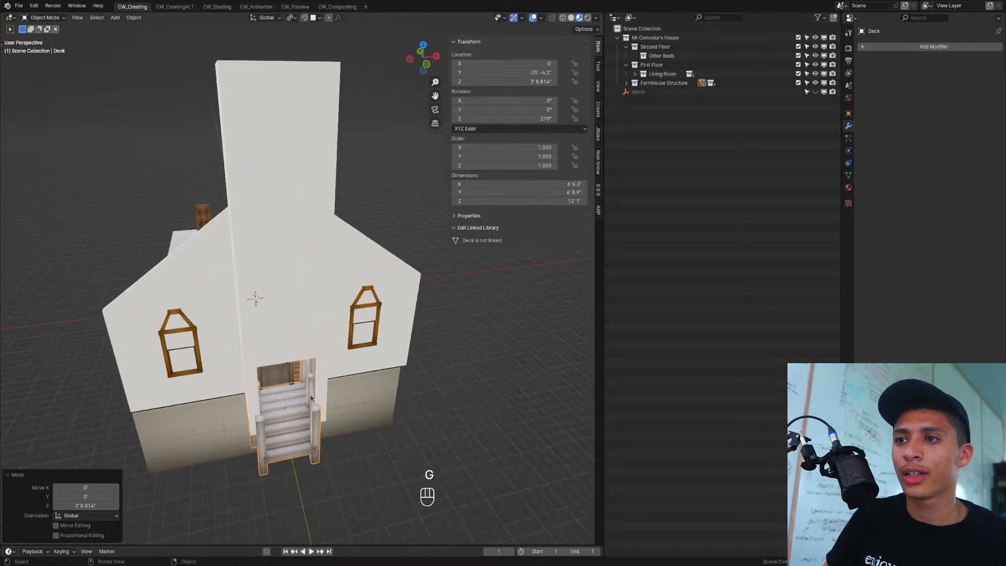
Step: Move the porch stairs about 1' along Y, closer to the front door
shift+middle_drag(308, 454, 303, 386)
scroll(308, 403, up, 3)
key(g)
middle_click(312, 396)
click(308, 382)
middle_drag(280, 406, 287, 412)
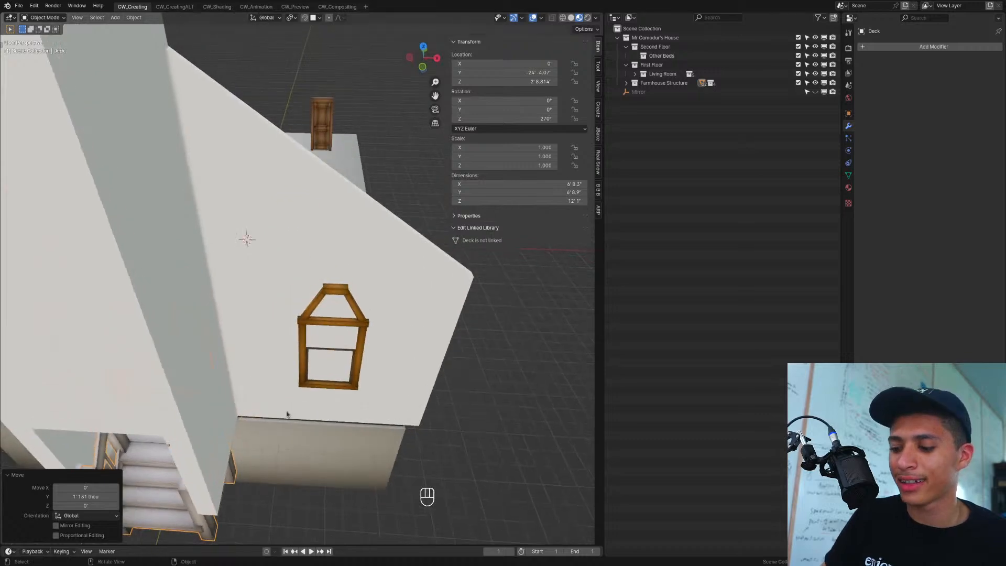
Step: Shift the porch stairs back about 2.66" along negative Y and save the file
key(KP_Decimal)
middle_drag(309, 378, 292, 363)
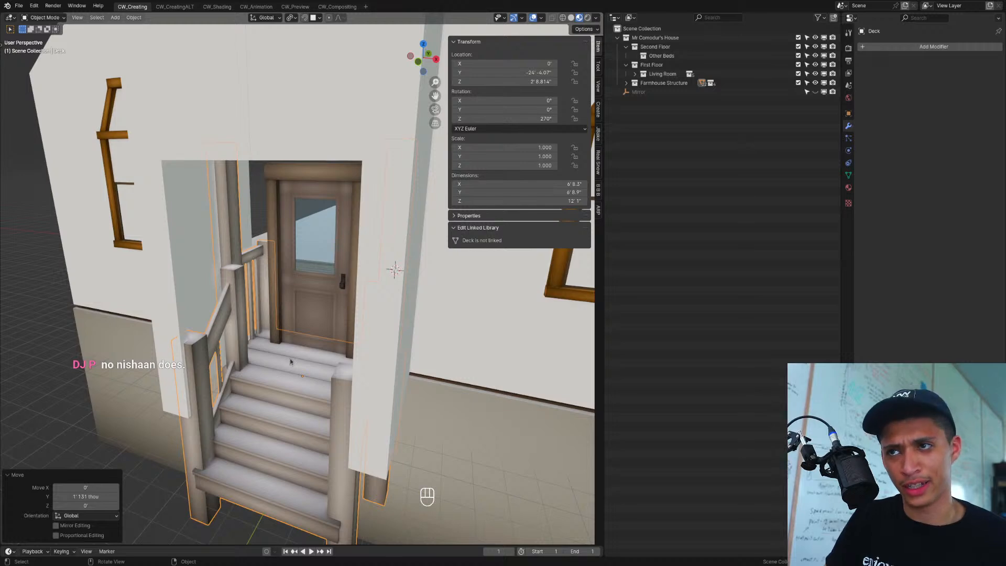
middle_drag(288, 366, 324, 364)
key(g)
key(y)
click(318, 355)
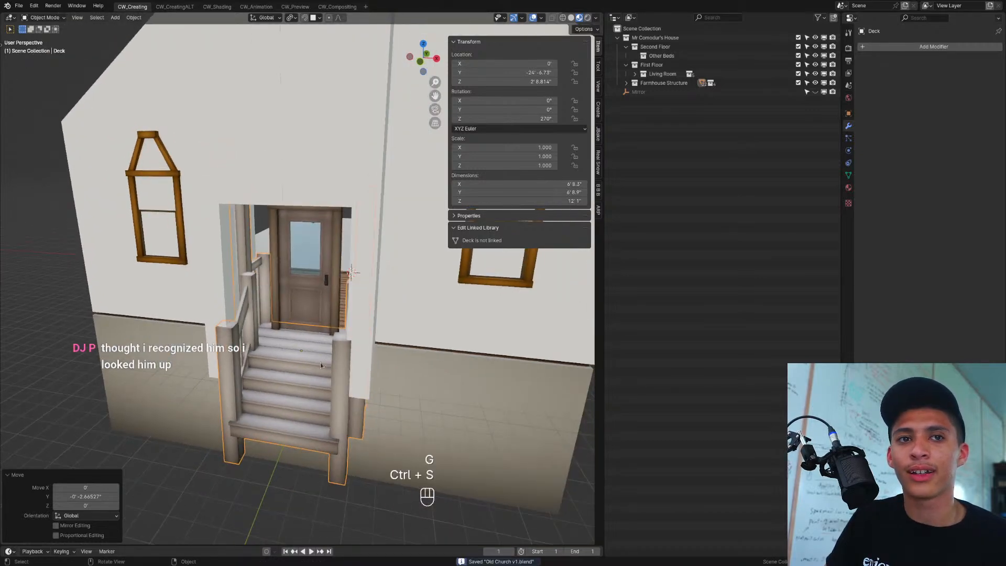
Step: Move the porch stairs about 2' 11.96" along negative Y, out in front of the tower entrance, and save the file
scroll(321, 365, down, 5)
middle_drag(259, 395, 339, 414)
scroll(372, 384, up, 4)
click(374, 384)
scroll(336, 399, up, 3)
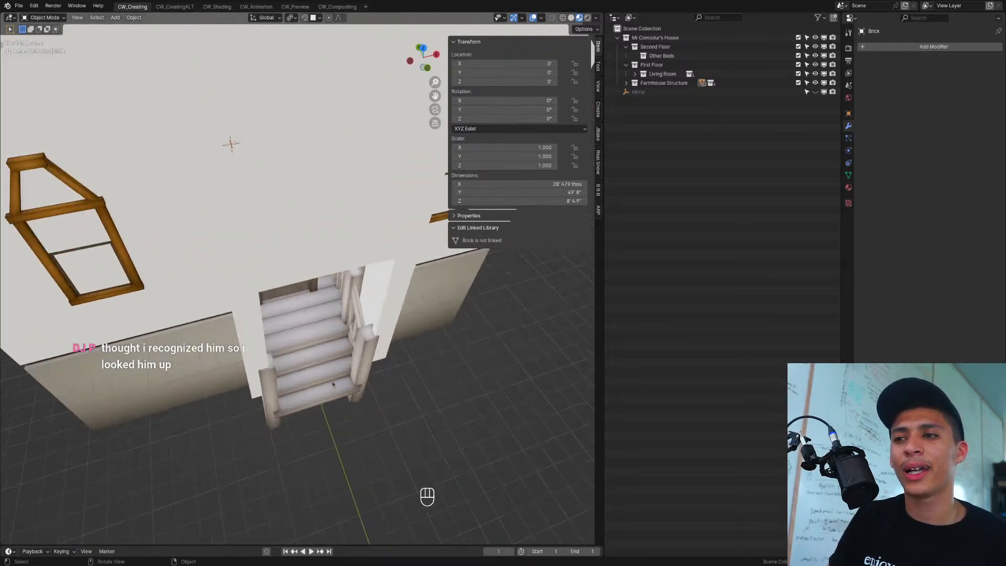
key(g)
key(y)
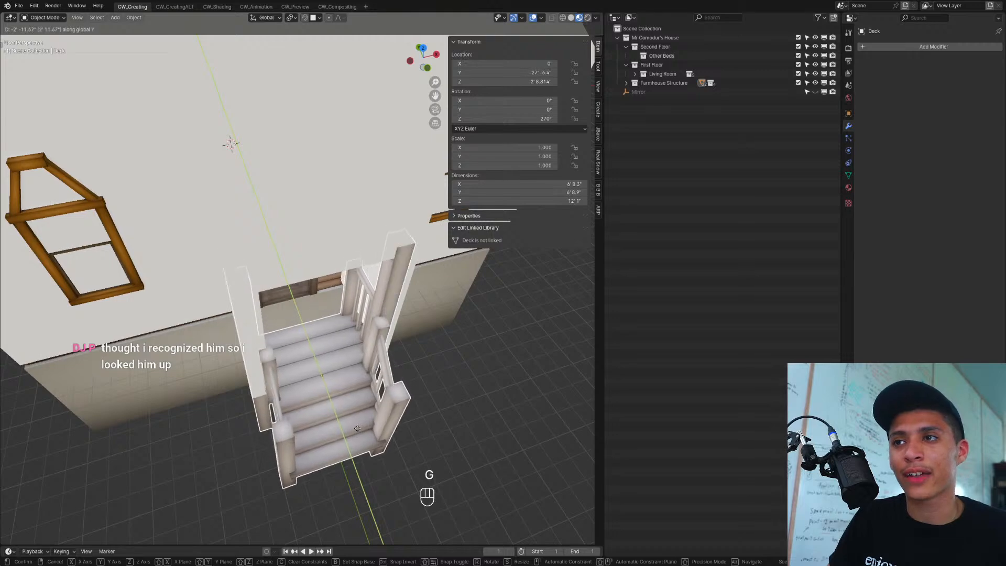
click(359, 431)
middle_drag(387, 401, 333, 374)
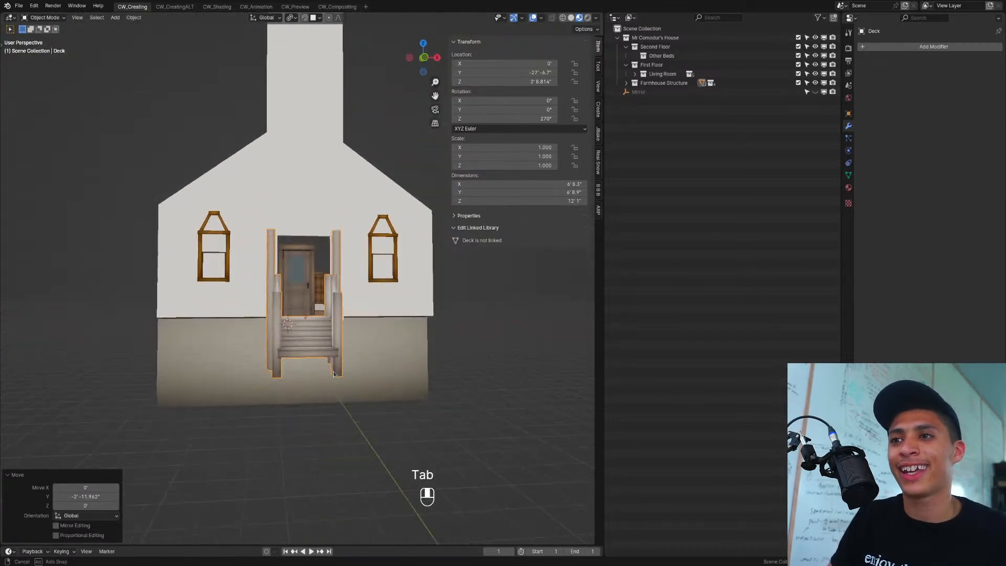
key(KP_1)
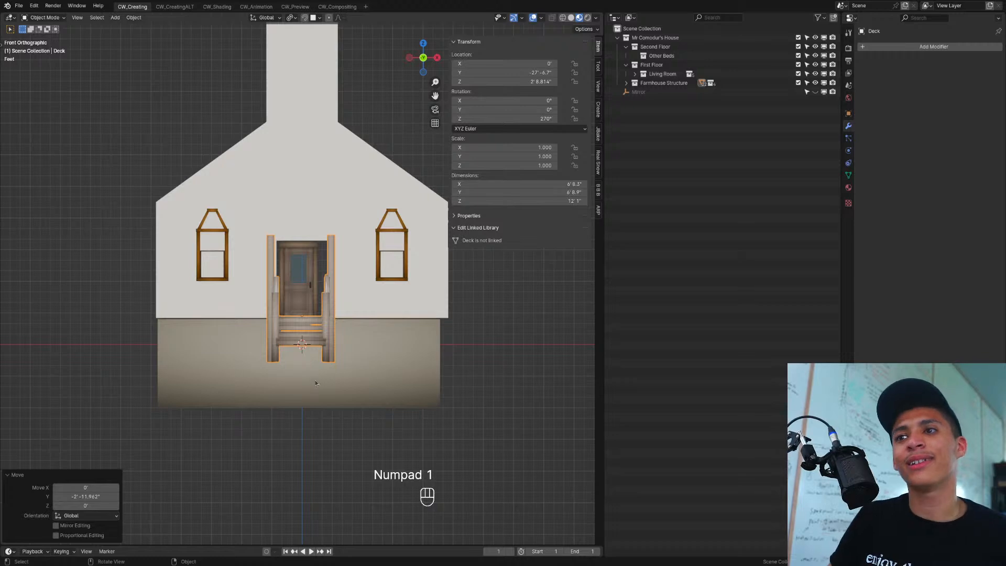
key(ctrl+s)
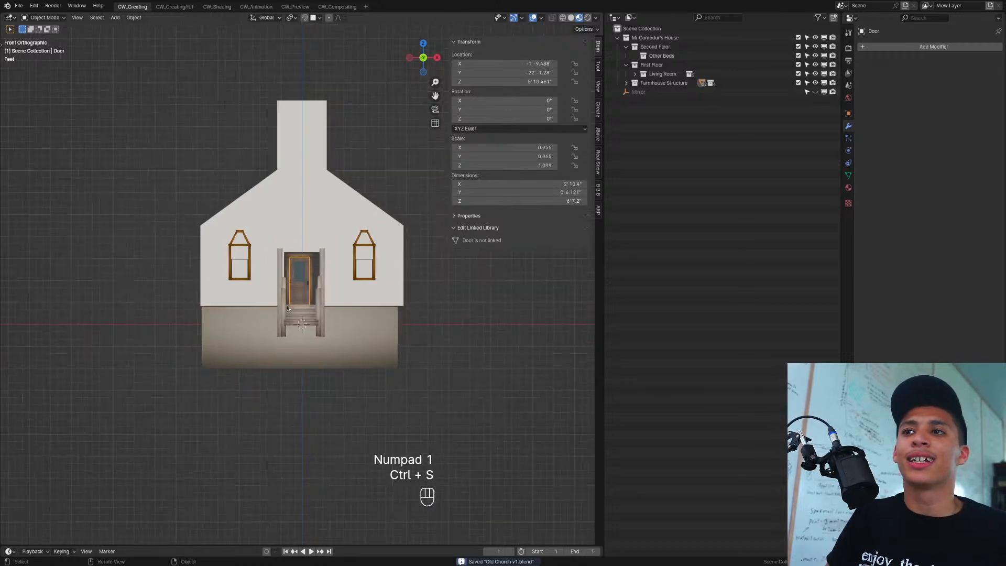
middle_drag(287, 308, 365, 344)
key(ctrl+s)
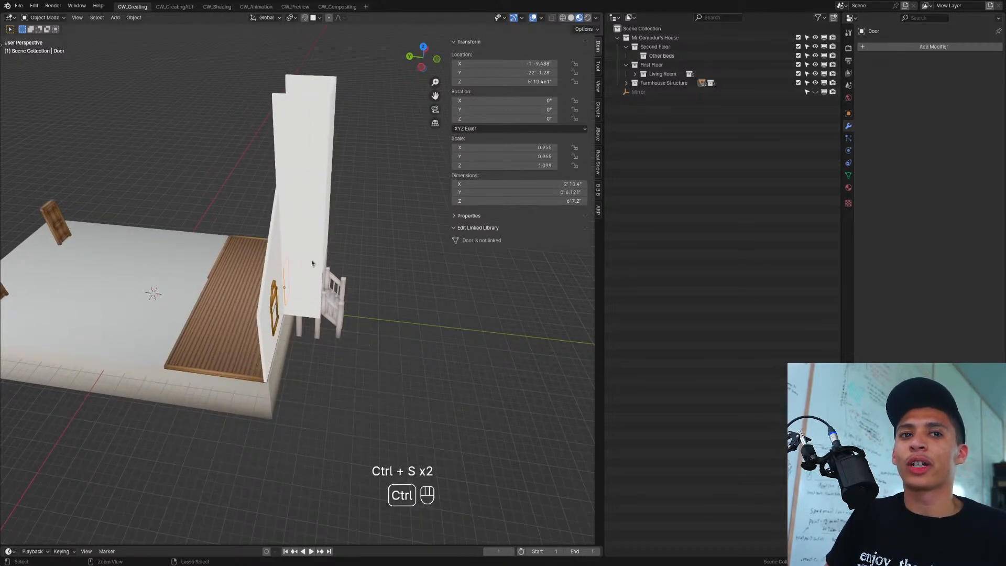
Step: Examine the brick church reference photo for the layout of its front wall and central tower
click(311, 259)
middle_drag(289, 179, 264, 186)
key(Tab)
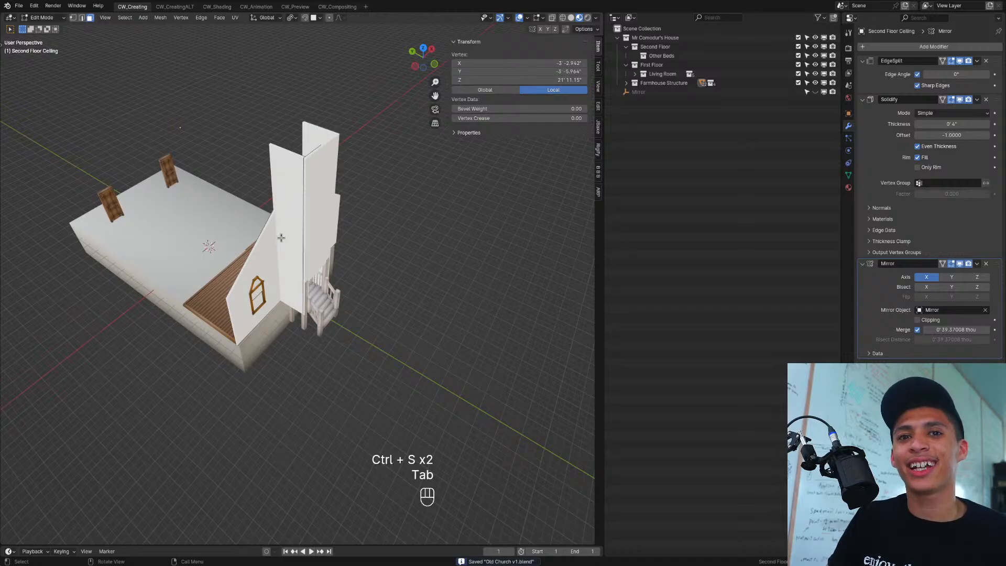
key(Tab)
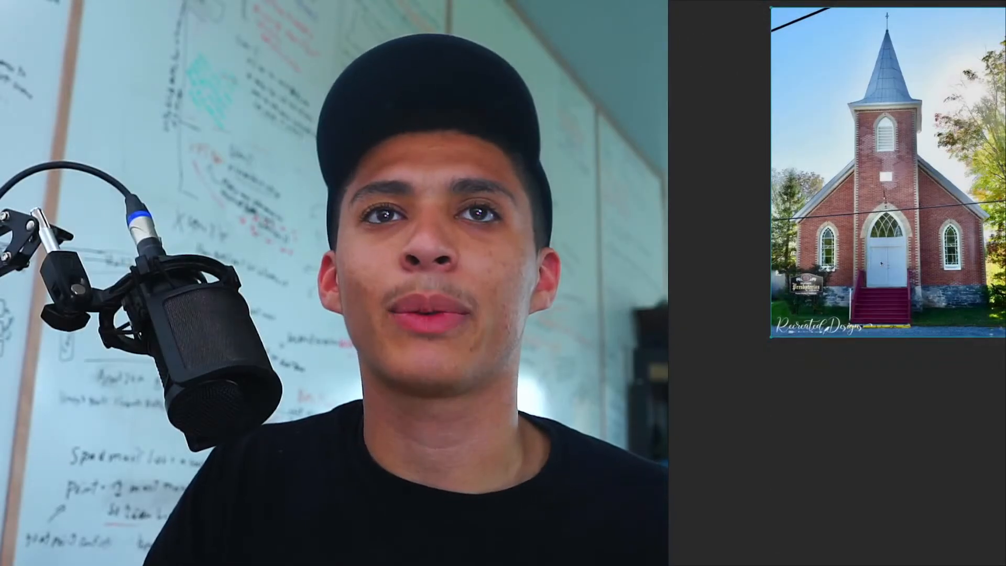
scroll(881, 263, down, 4)
middle_drag(898, 67, 837, 295)
scroll(838, 296, down, 4)
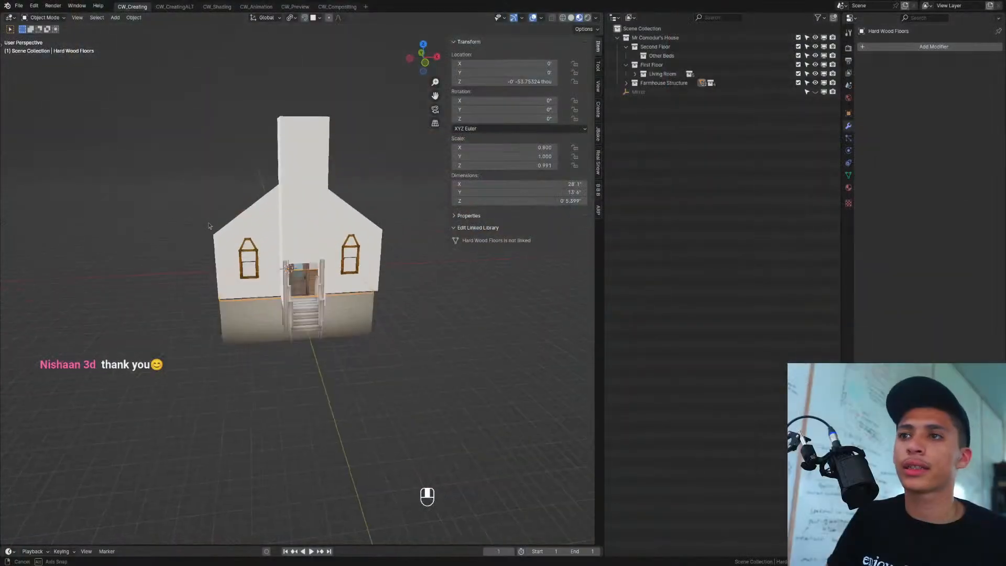
Step: Duplicate the gabled half of the front wall about 47' 11.5" along Y to the rear of the building
click(250, 237)
middle_drag(249, 235, 312, 265)
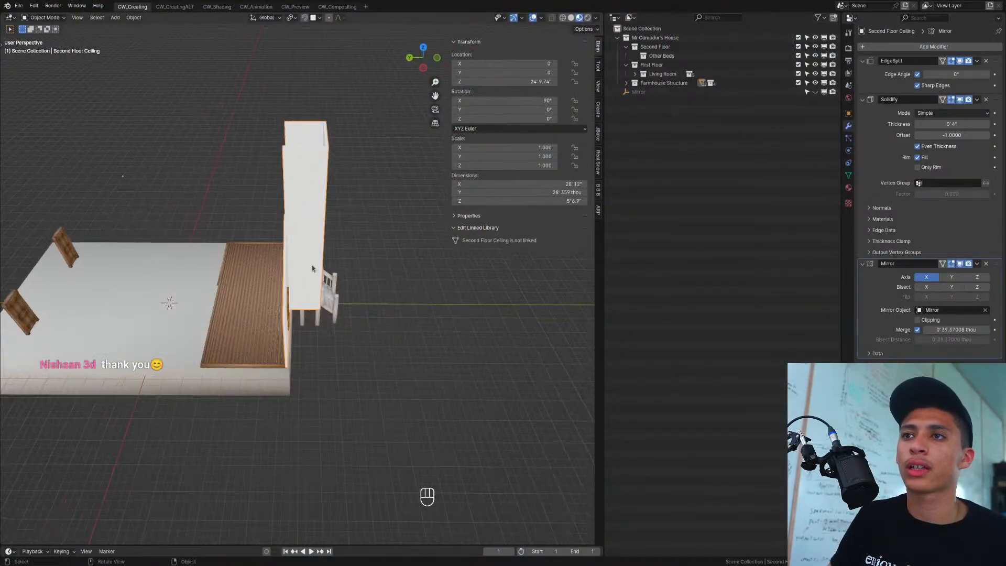
middle_drag(247, 298, 301, 284)
key(Tab)
key(l)
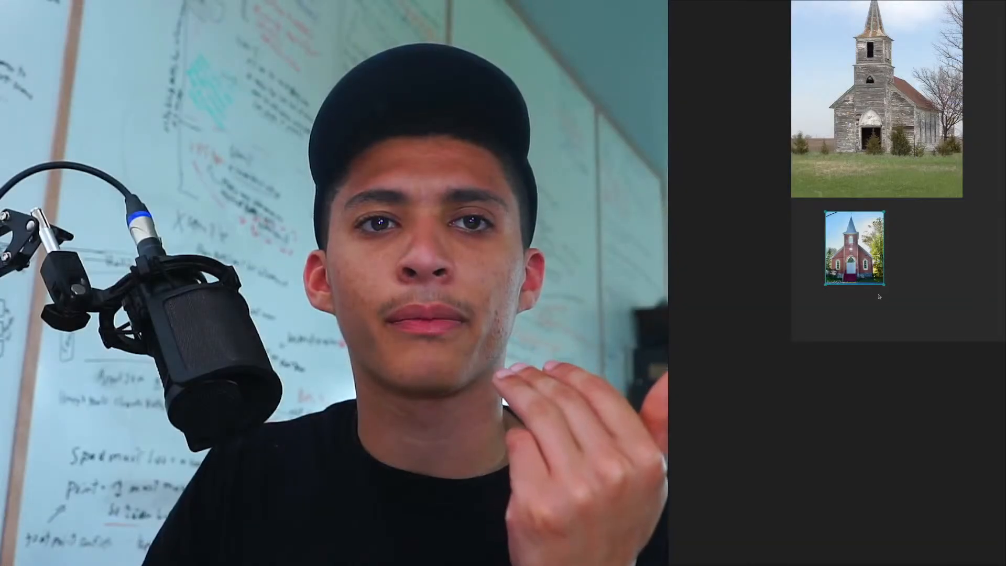
scroll(878, 312, up, 3)
middle_drag(841, 265, 868, 310)
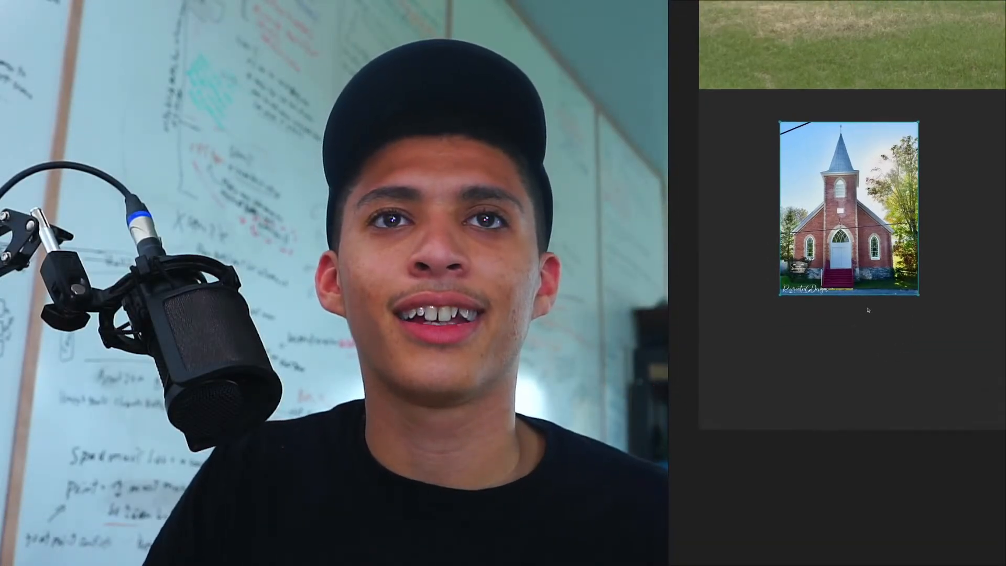
scroll(867, 310, up, 3)
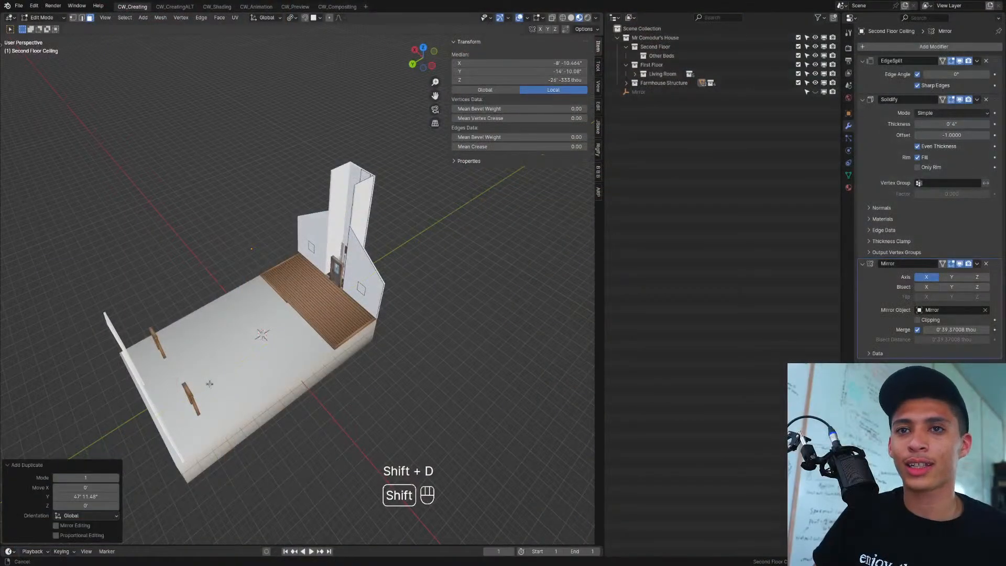
Step: Move the duplicated rear wall about 1' 3.77" further along Y toward the foundation's back edge
middle_drag(210, 384, 303, 314)
middle_drag(303, 315, 159, 382)
scroll(269, 285, down, 4)
scroll(258, 319, up, 3)
middle_drag(258, 318, 363, 321)
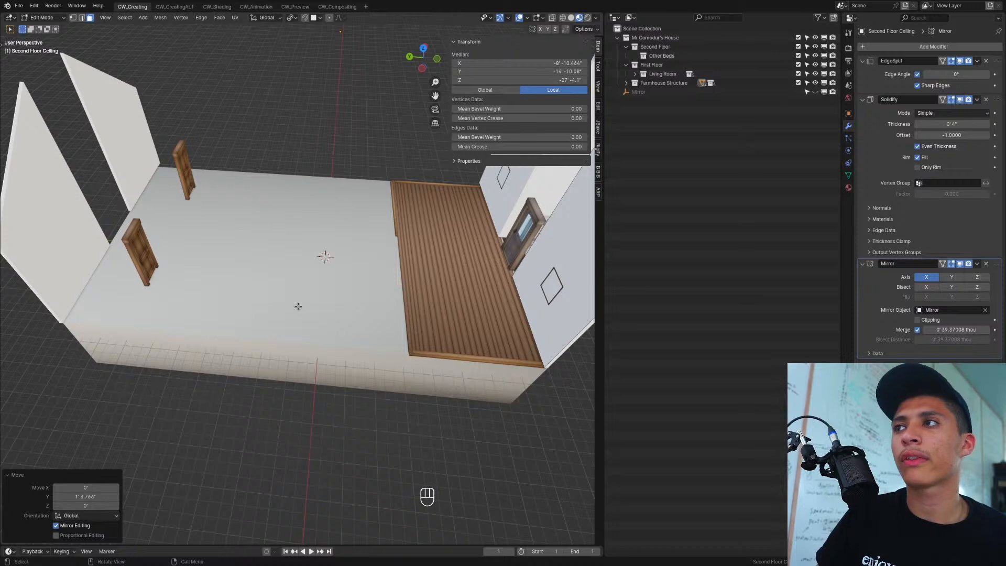
Step: Inspect the rear wall panels against the front wall, tower and floor from several angles
key(Tab)
scroll(293, 267, down, 2)
mouse_move(266, 225)
middle_down()
mouse_move(303, 221)
mouse_move(263, 222)
middle_up()
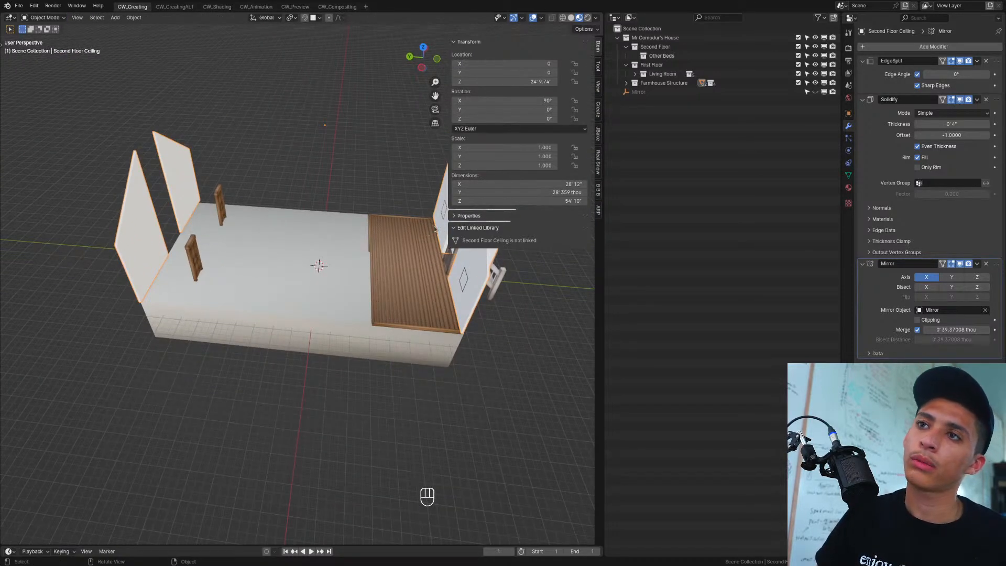
middle_drag(297, 239, 285, 267)
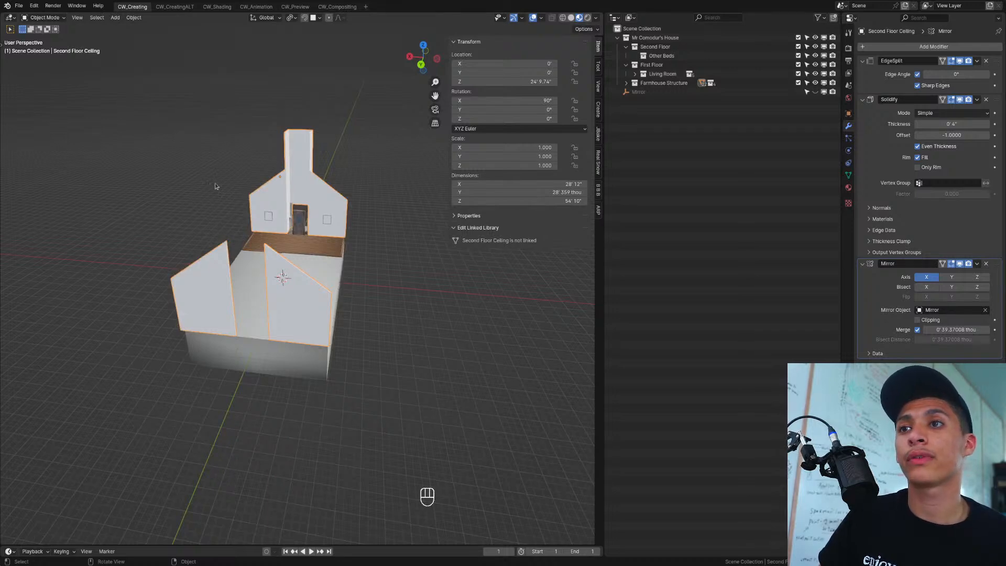
middle_drag(215, 183, 192, 248)
key(Tab)
middle_drag(335, 248, 392, 248)
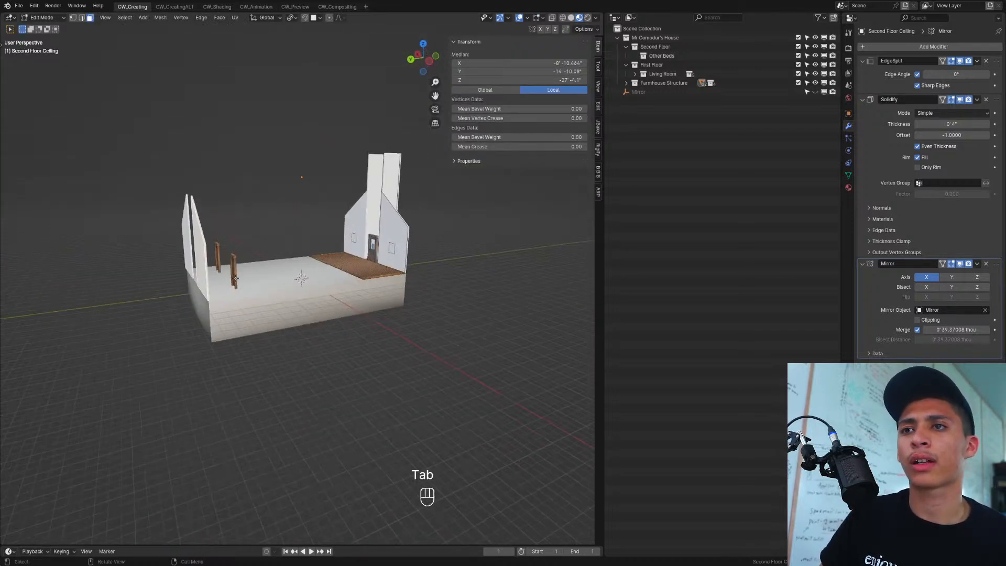
middle_drag(215, 265, 233, 269)
click(226, 273)
key(2)
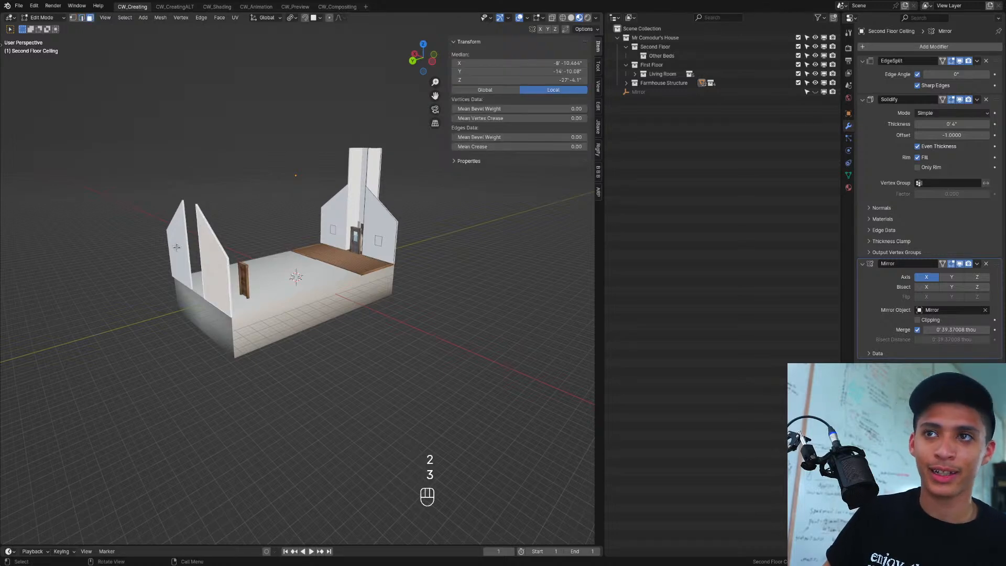
middle_drag(177, 247, 130, 260)
middle_drag(251, 195, 344, 278)
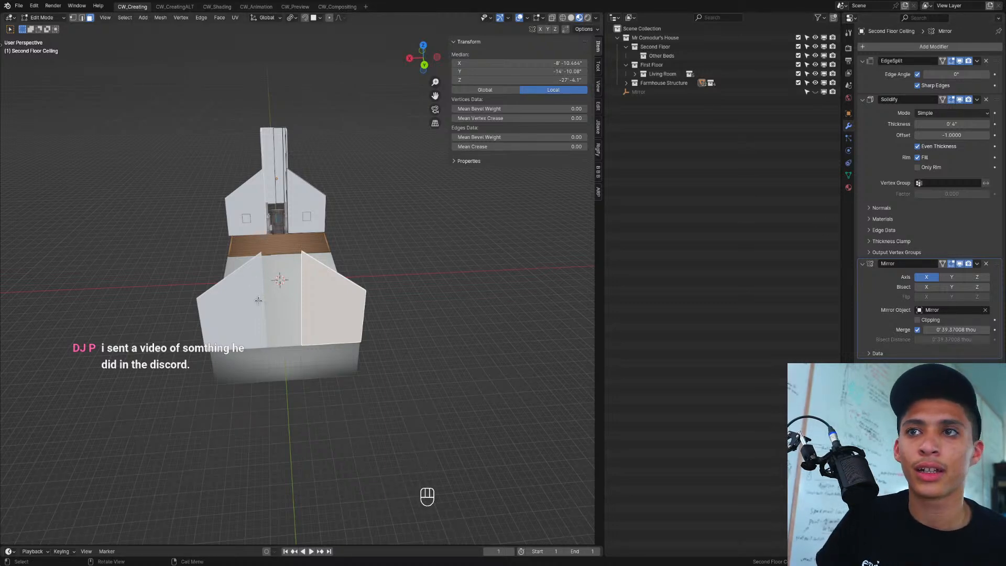
Step: Select only the rear wall face and flip its normals
key(alt+a)
middle_drag(259, 300, 411, 262)
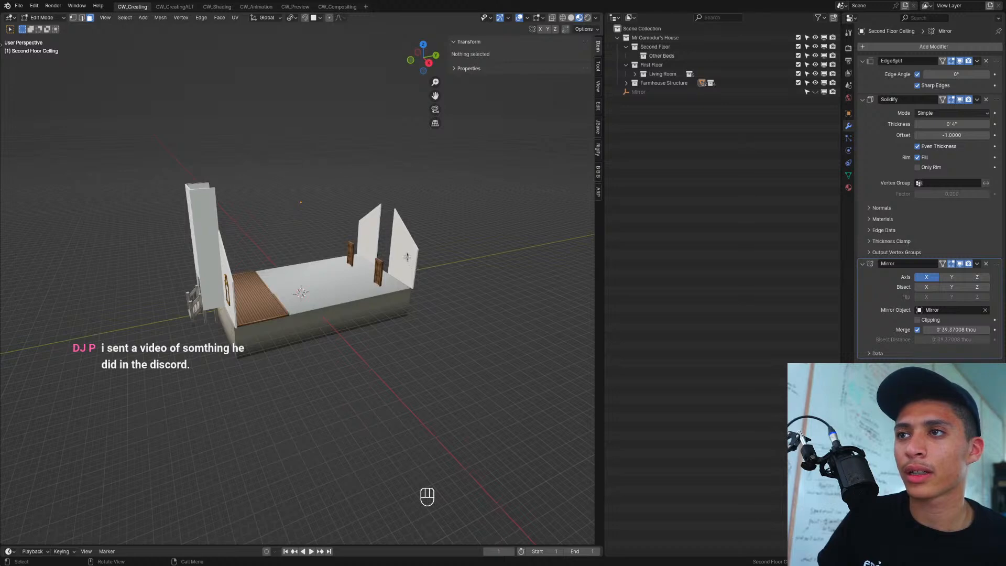
key(a)
middle_drag(383, 227, 309, 250)
click(375, 260)
middle_drag(375, 260, 251, 267)
key(alt+n)
click(358, 262)
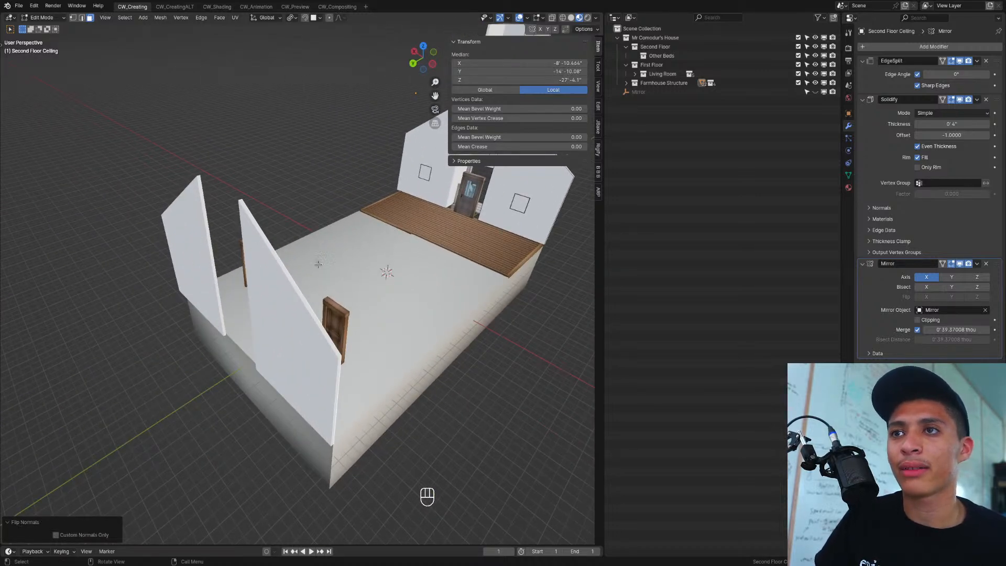
Step: In top view, move the rear wall about 2.12" along Y and back about 7" along negative Y onto the foundation's edge
click(380, 211)
key(KP_7)
scroll(264, 164, up, 5)
shift+middle_drag(166, 175, 371, 352)
scroll(278, 333, up, 5)
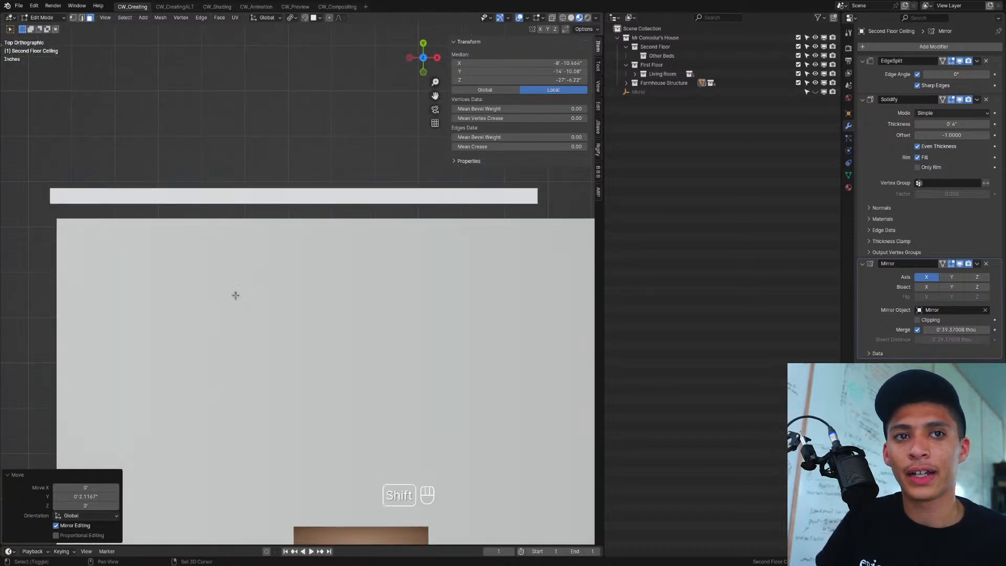
shift+middle_drag(236, 295, 240, 260)
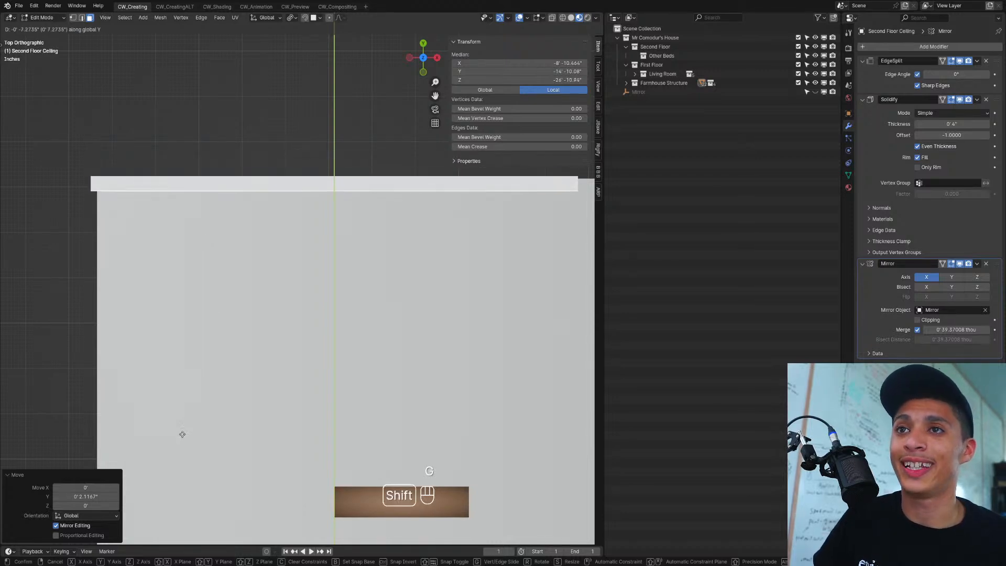
middle_drag(194, 354, 303, 243)
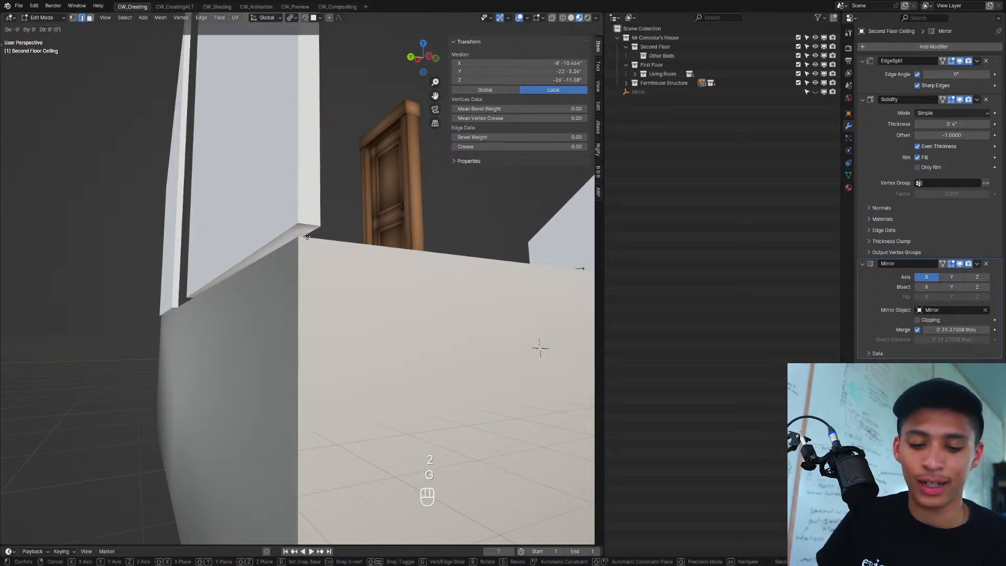
Step: Try to move the rear wall's bottom edge downward over the foundation, and undo the move
click(291, 344)
scroll(291, 344, down, 3)
middle_drag(292, 344, 261, 362)
key(ctrl+z)
Step: Select the bottom edges of the rear and front walls and check how they meet the foundation
scroll(292, 366, down, 3)
shift+middle_drag(262, 362, 119, 369)
middle_drag(120, 369, 192, 351)
scroll(191, 351, up, 4)
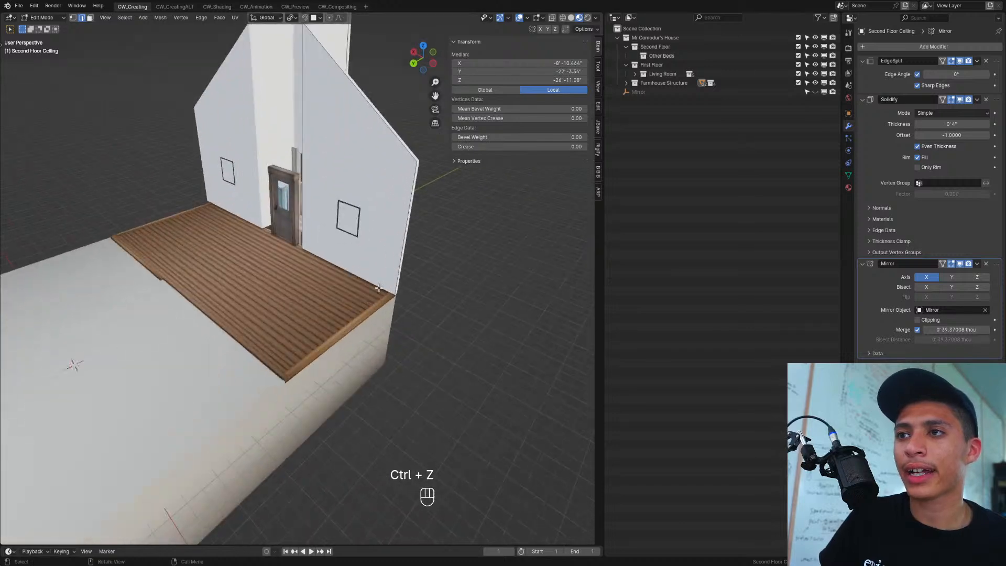
key(shift+z)
key(shift+z)
shift+middle_drag(341, 325, 372, 251)
middle_drag(372, 251, 381, 222)
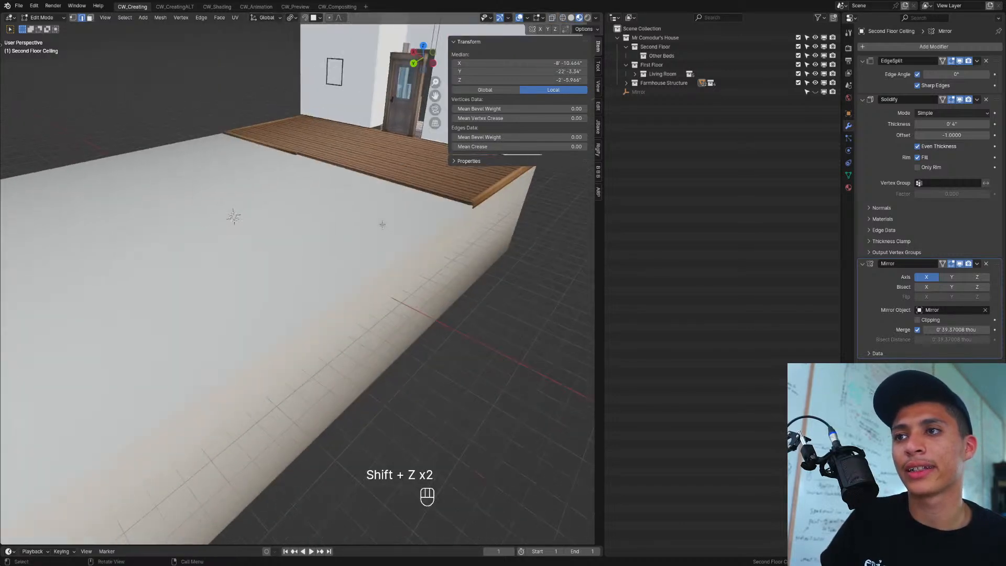
scroll(246, 363, down, 2)
shift+middle_drag(156, 378, 246, 373)
middle_drag(246, 373, 379, 206)
scroll(168, 354, up, 4)
scroll(273, 378, down, 5)
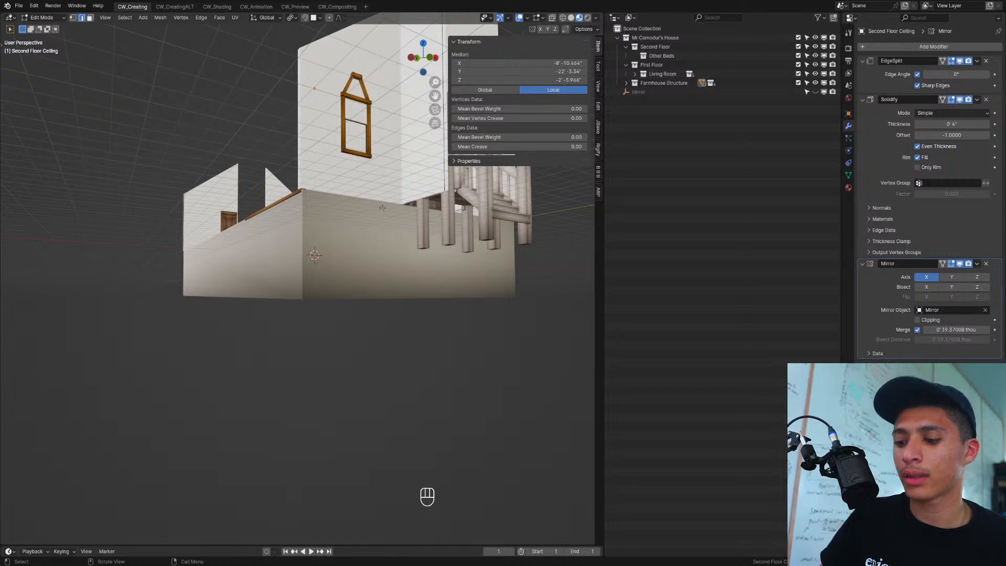
Step: In front wireframe view, select all bottom wall edges, lower them about 2' 6.97" along Z over the foundation, and save the file
key(KP_1)
key(shift+z)
drag(129, 217, 578, 350)
scroll(197, 281, up, 4)
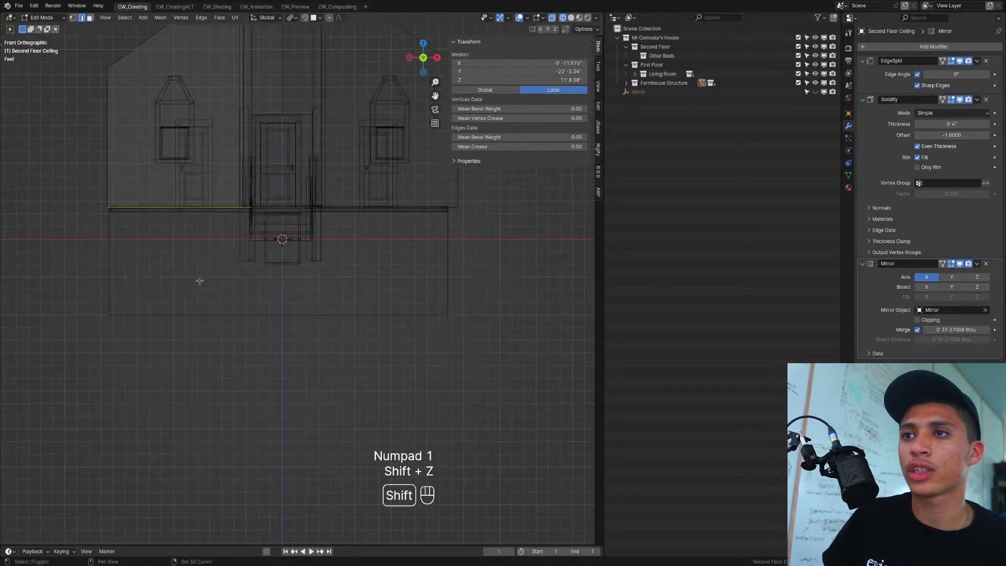
shift+middle_drag(197, 281, 513, 393)
scroll(399, 332, up, 4)
shift+middle_drag(490, 361, 245, 236)
scroll(345, 244, up, 2)
shift+middle_drag(369, 247, 285, 259)
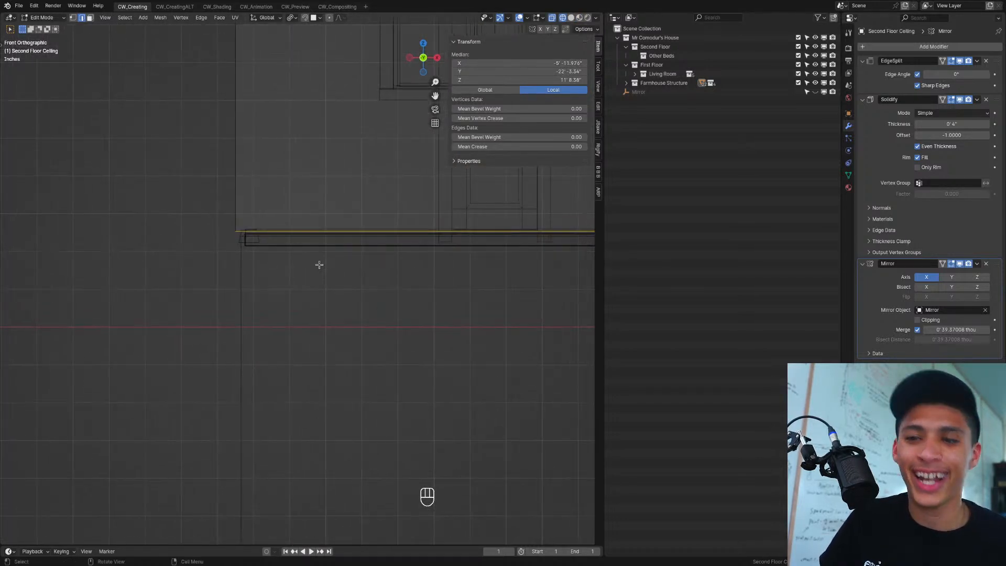
click(310, 325)
key(shift+z)
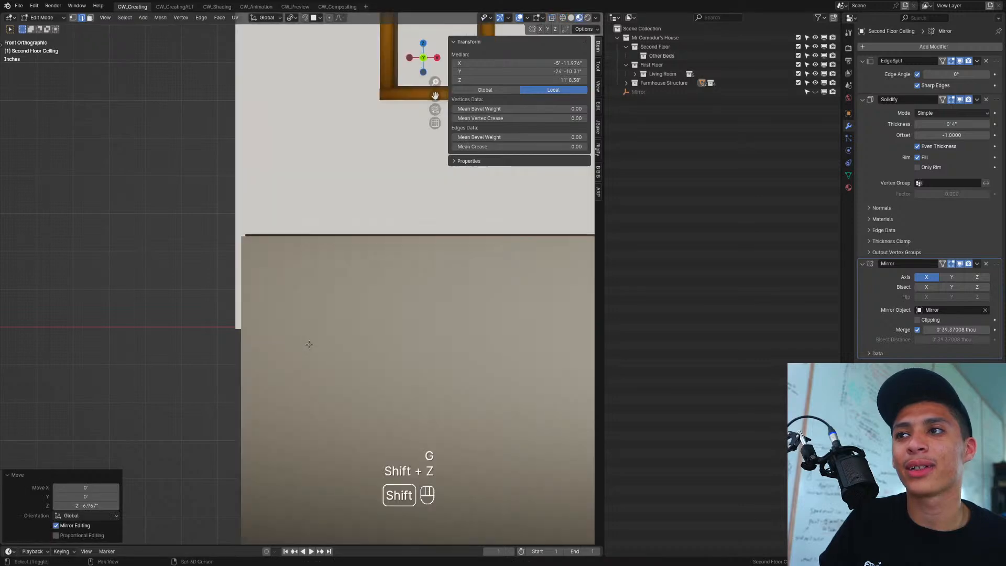
key(Tab)
mouse_move(297, 319)
middle_down()
mouse_move(315, 360)
mouse_move(467, 352)
mouse_move(353, 372)
mouse_move(269, 353)
mouse_move(277, 349)
mouse_move(263, 341)
mouse_move(267, 397)
mouse_move(332, 383)
middle_up()
key(ctrl+s)
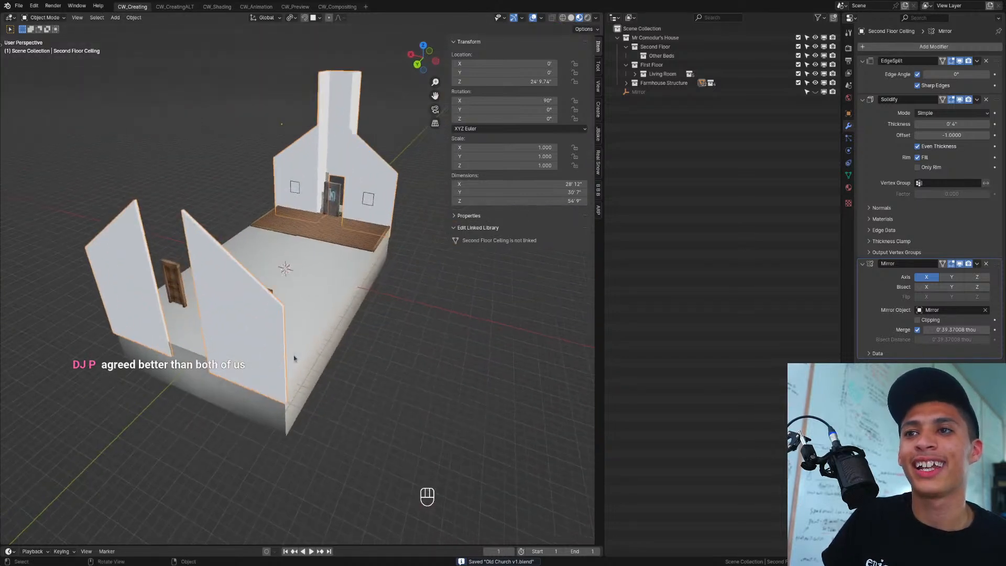
Step: Fill a side wall face between the outer vertical edges of the front and rear walls, and save the file
middle_drag(266, 331, 250, 360)
key(Tab)
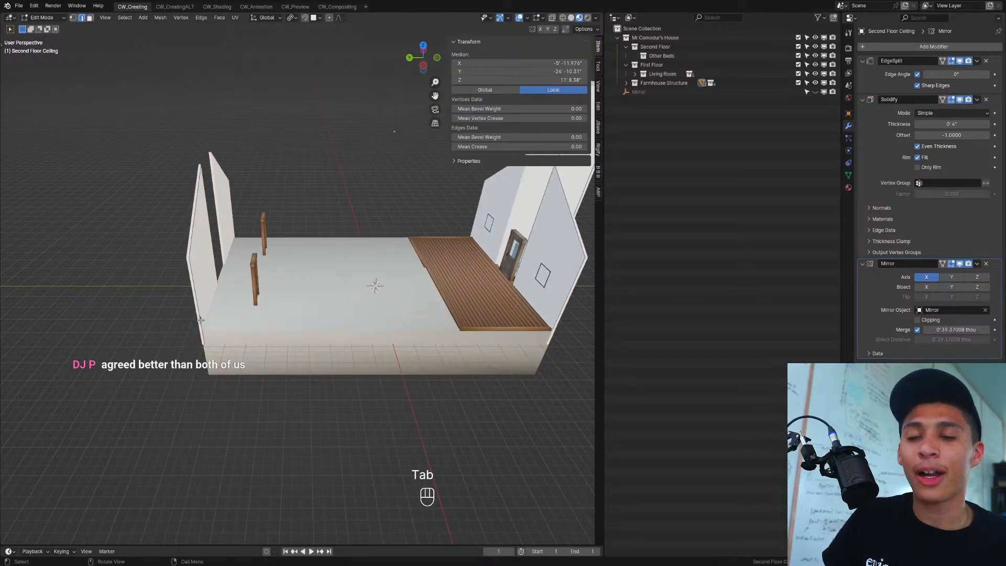
mouse_move(388, 304)
shift+middle_down()
mouse_move(422, 297)
mouse_move(415, 284)
mouse_move(396, 292)
shift+middle_up()
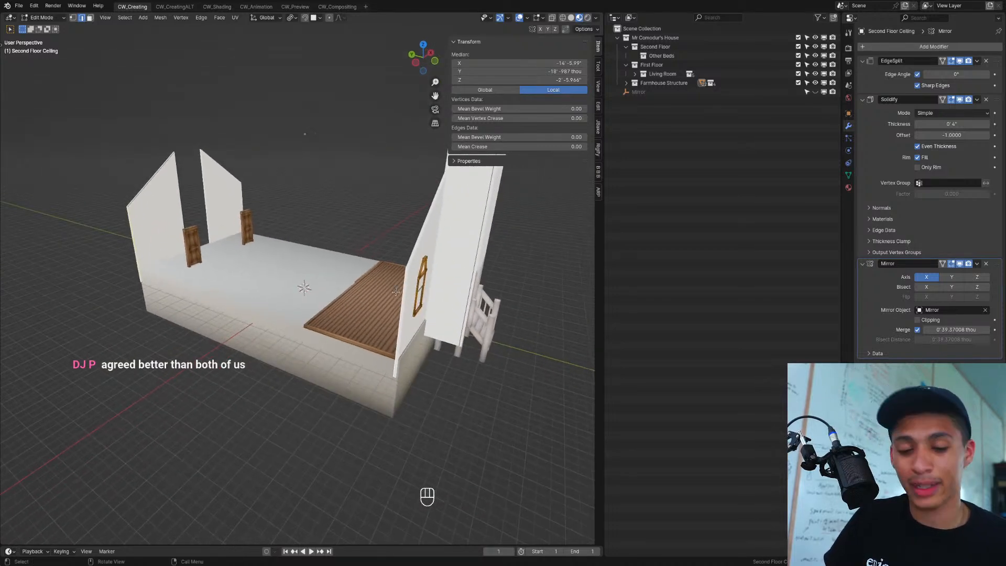
key(f)
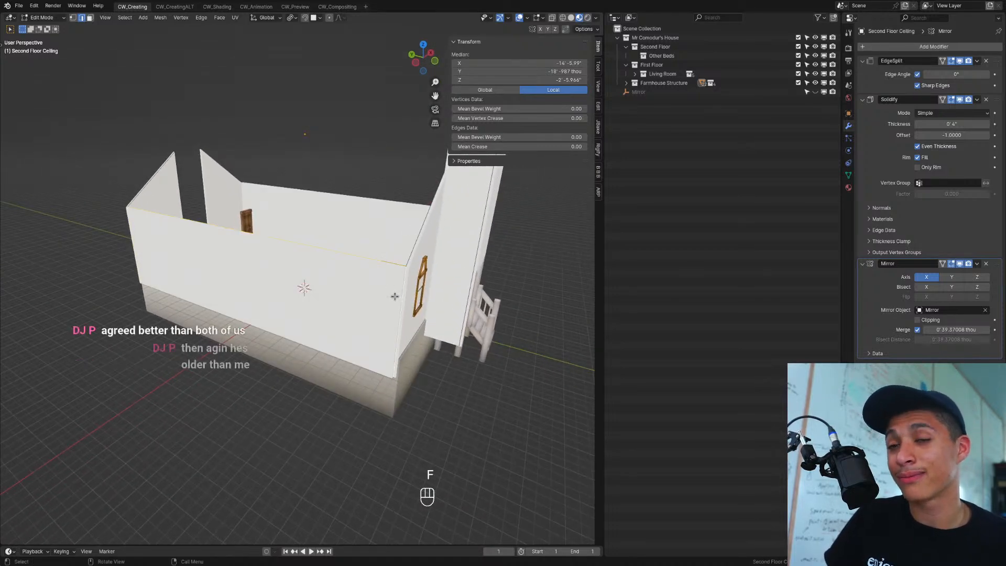
key(Tab)
middle_drag(348, 308, 317, 315)
key(ctrl+s)
middle_drag(330, 354, 326, 386)
scroll(326, 386, up, 4)
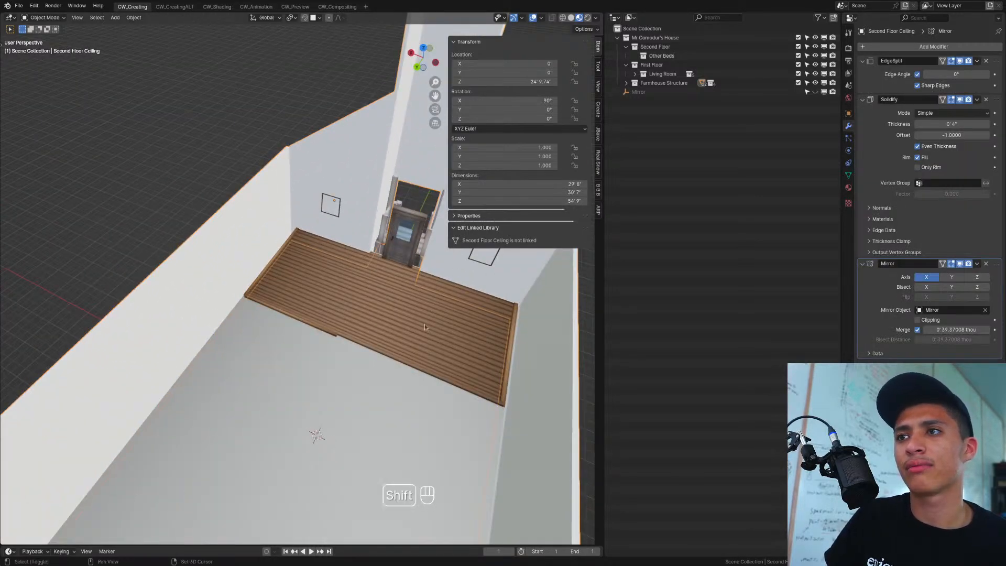
Step: Try to move the entrance door frame and its door inside the church
shift+middle_drag(424, 325, 349, 377)
scroll(263, 266, up, 4)
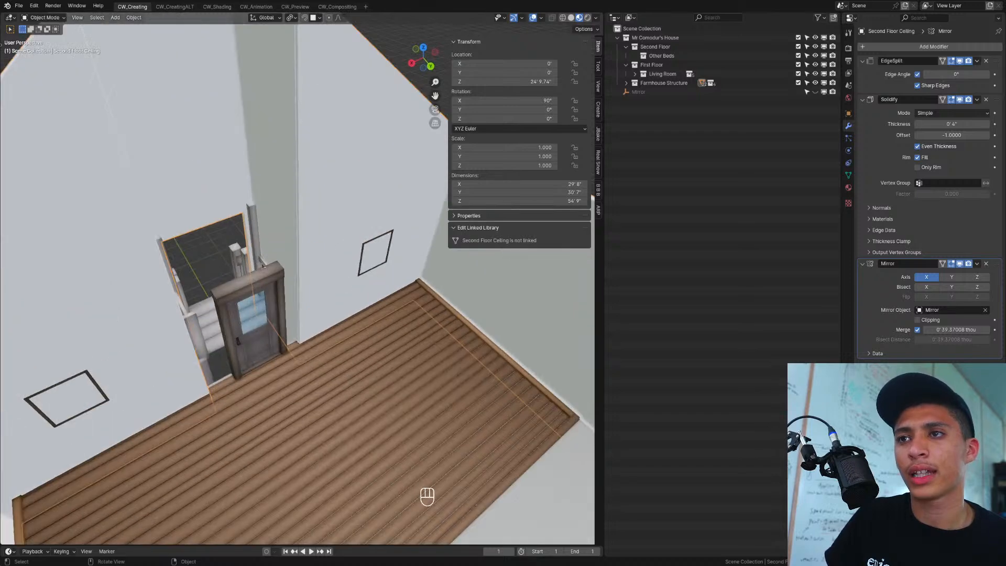
click(265, 275)
scroll(267, 286, up, 4)
shift+middle_drag(227, 302, 259, 287)
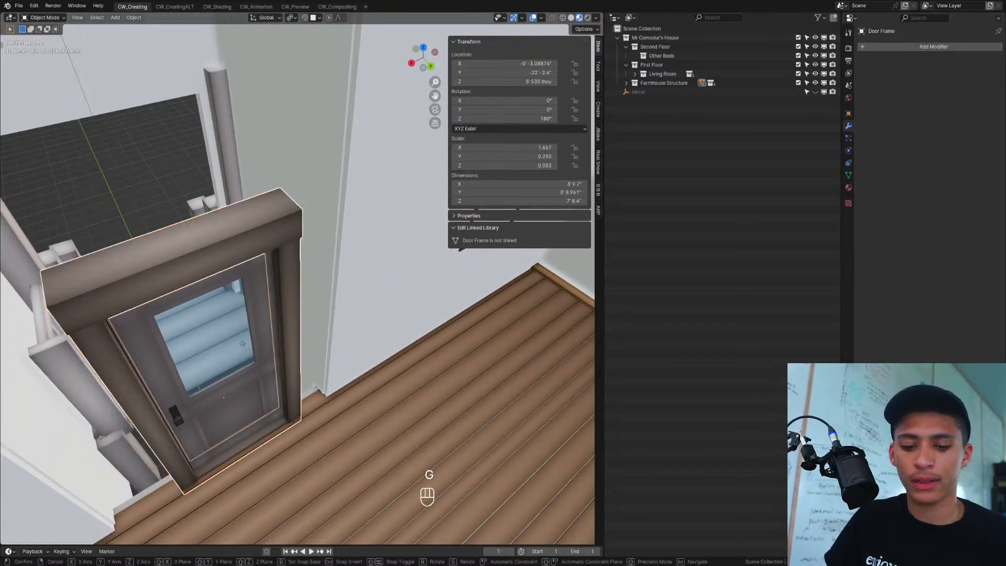
right_click(237, 322)
scroll(240, 333, down, 5)
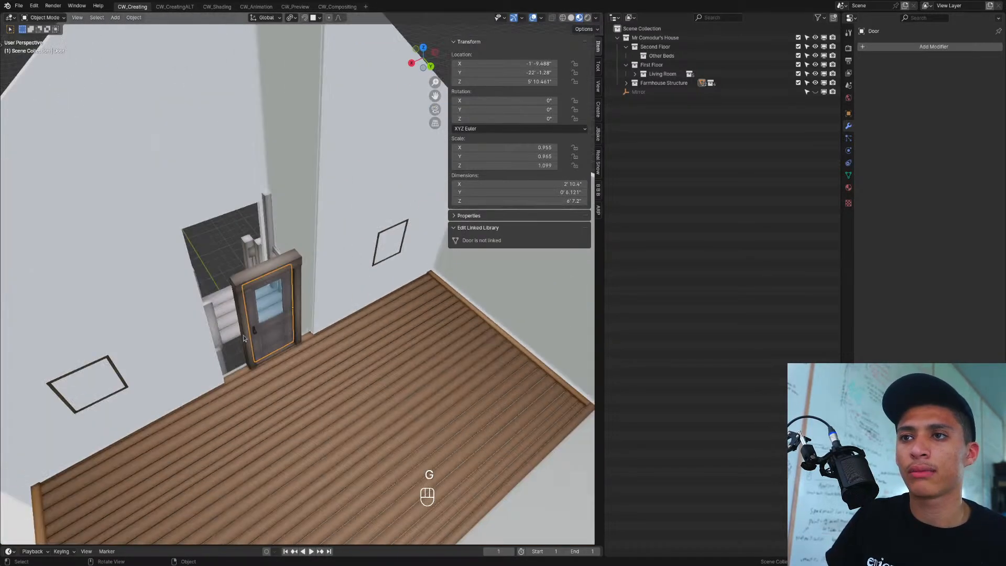
Step: Bring the whole church into view from outside and save the file
scroll(242, 333, down, 1)
middle_drag(242, 334, 278, 346)
scroll(218, 371, down, 2)
middle_drag(352, 314, 360, 371)
scroll(307, 347, down, 5)
key(ctrl+s)
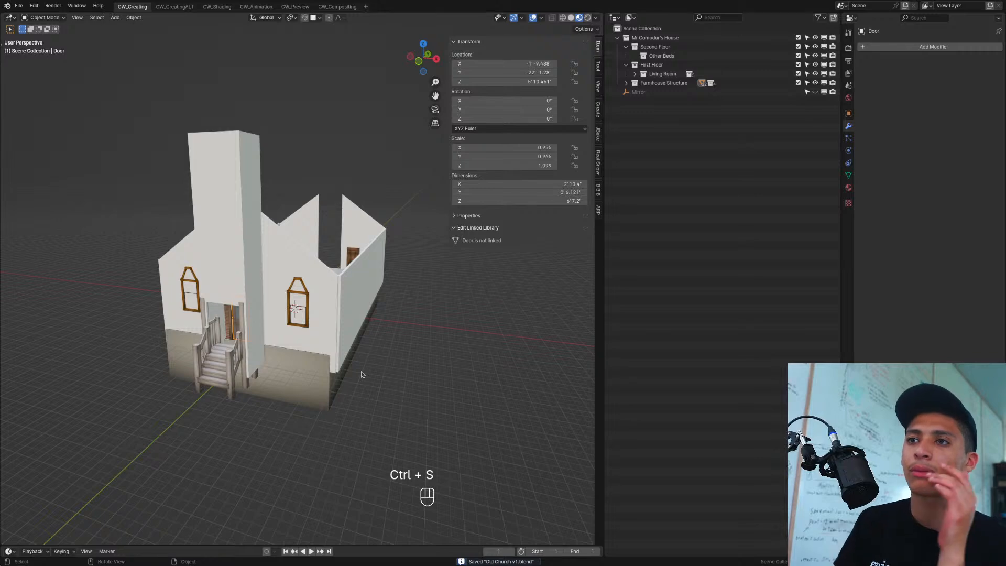
key(ctrl+s)
Step: Isolate the front window trim in local view and open its mesh for editing
middle_drag(358, 371, 379, 351)
scroll(304, 299, up, 4)
click(277, 306)
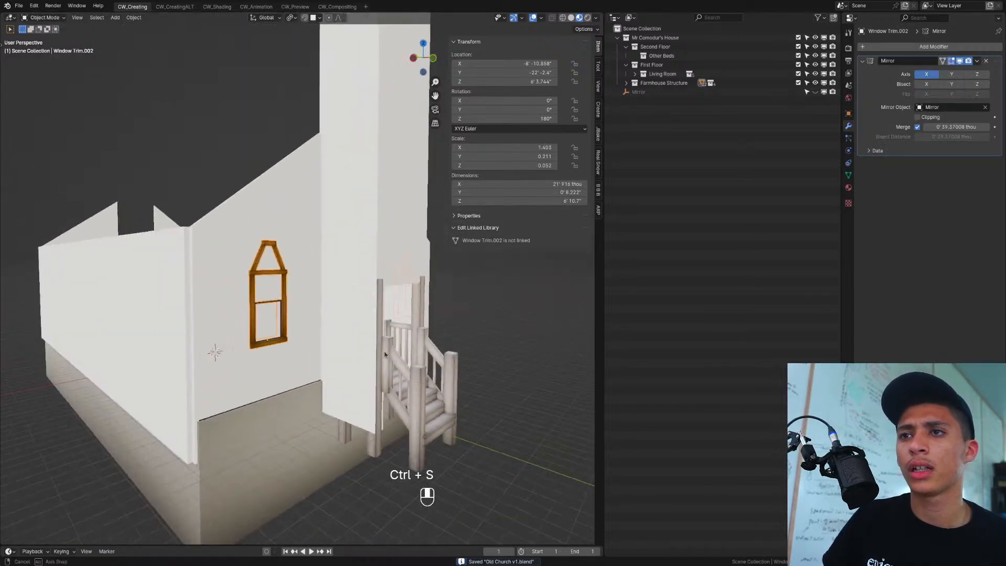
shift+middle_drag(245, 316, 306, 336)
scroll(306, 336, up, 2)
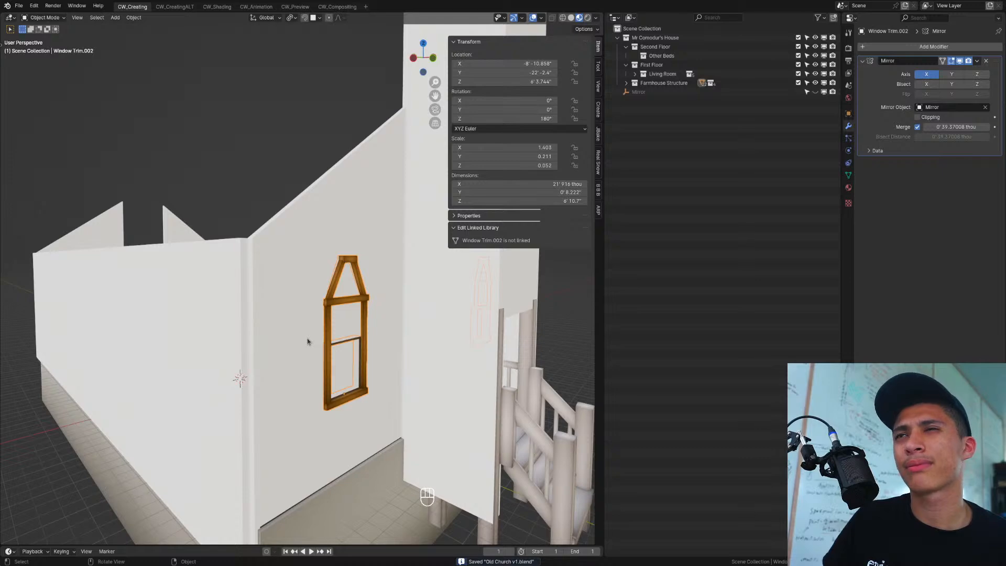
key(Tab)
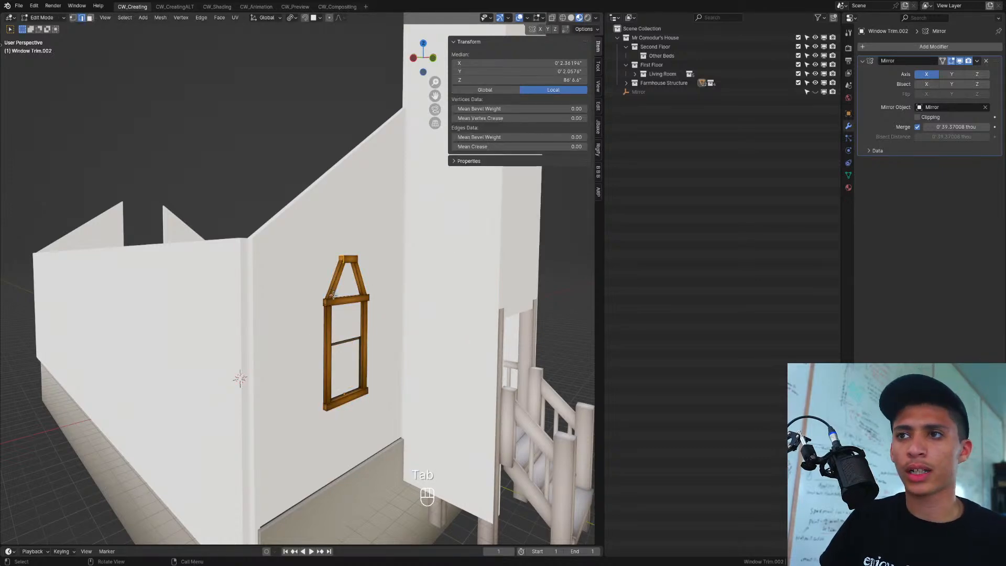
key(Tab)
key(slash)
key(Tab)
Step: In face mode, select the front faces of the window trim's outer posts, crossbar, slanted beams, cap and sill
middle_drag(333, 298, 423, 321)
scroll(356, 325, up, 3)
middle_drag(309, 330, 487, 349)
middle_drag(304, 368, 236, 312)
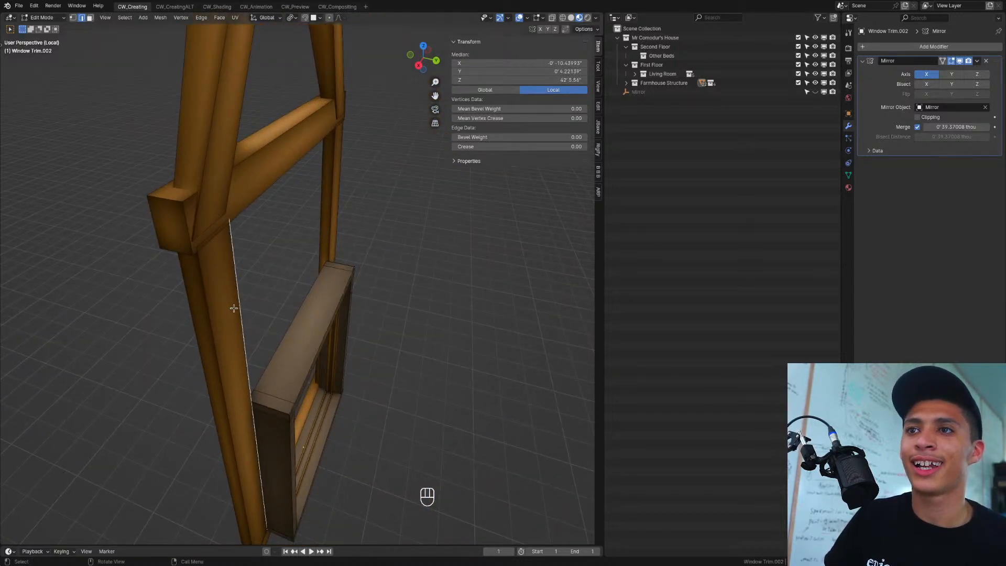
scroll(234, 308, down, 1)
key(3)
click(238, 302)
scroll(257, 246, down, 2)
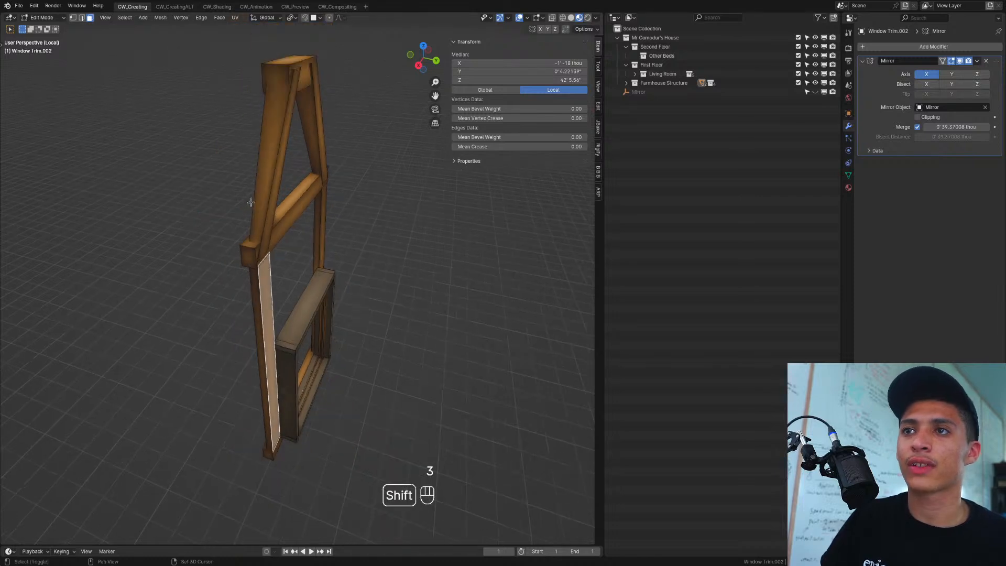
shift+click(274, 164)
shift+click(307, 77)
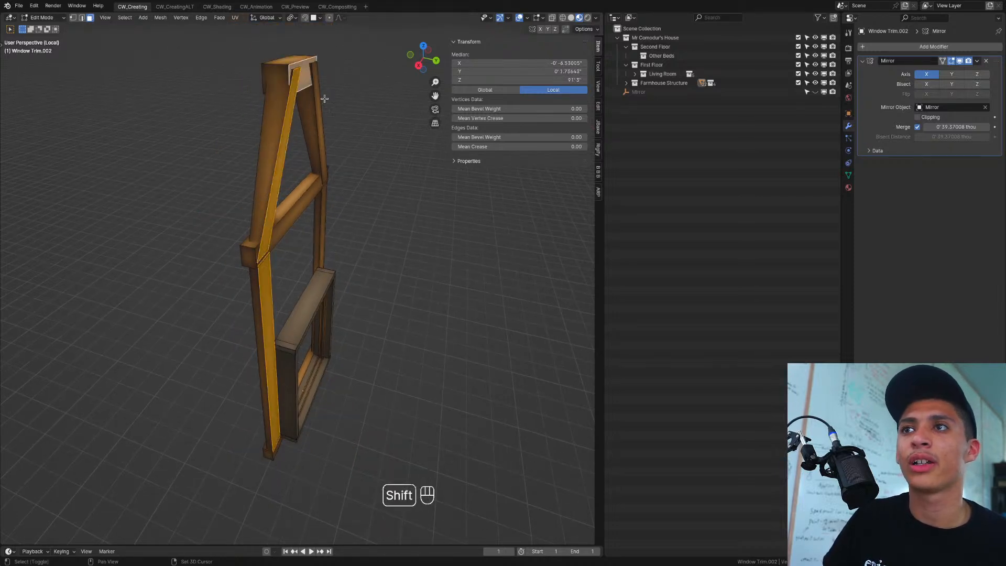
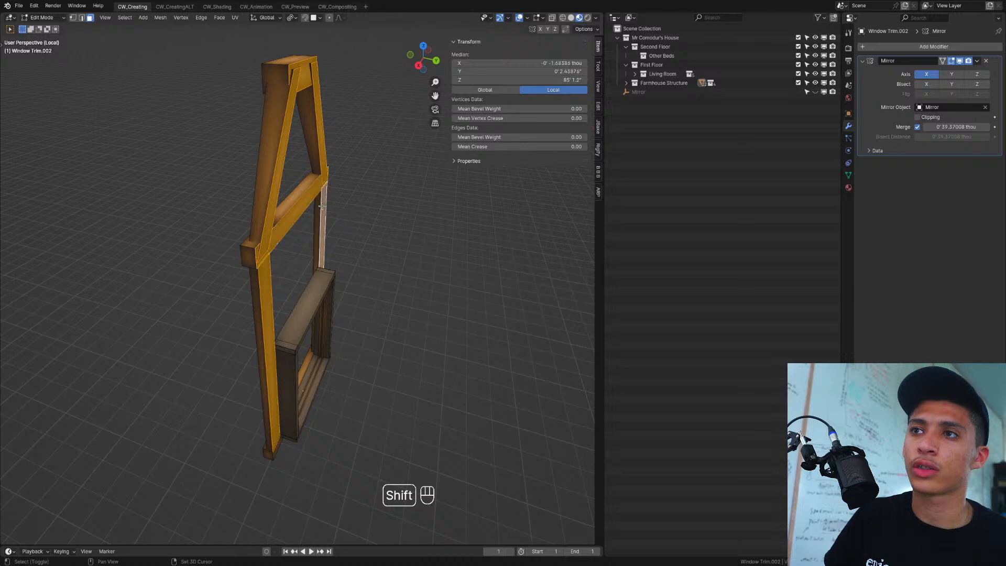
middle_drag(333, 272, 302, 234)
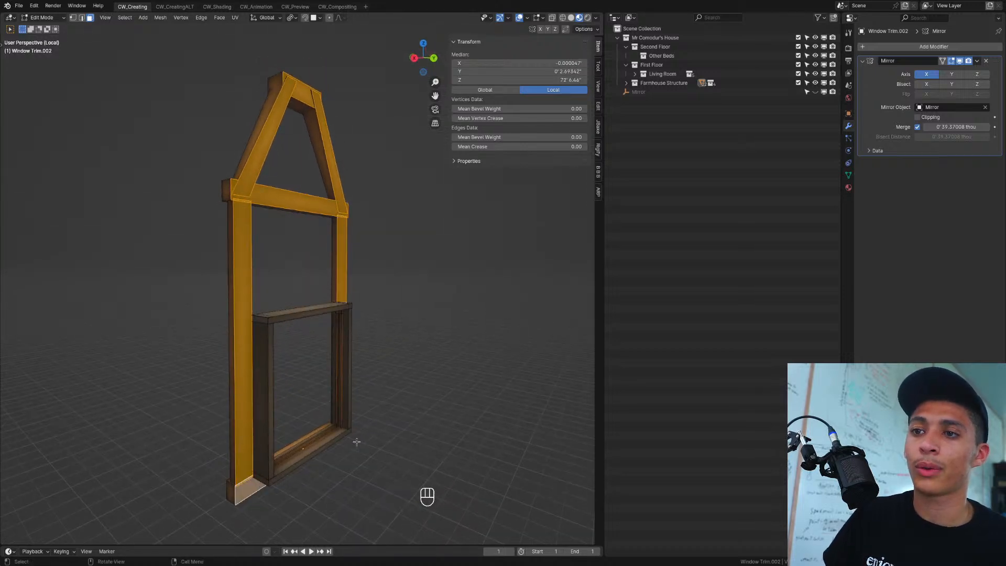
text(sx)
text(0)
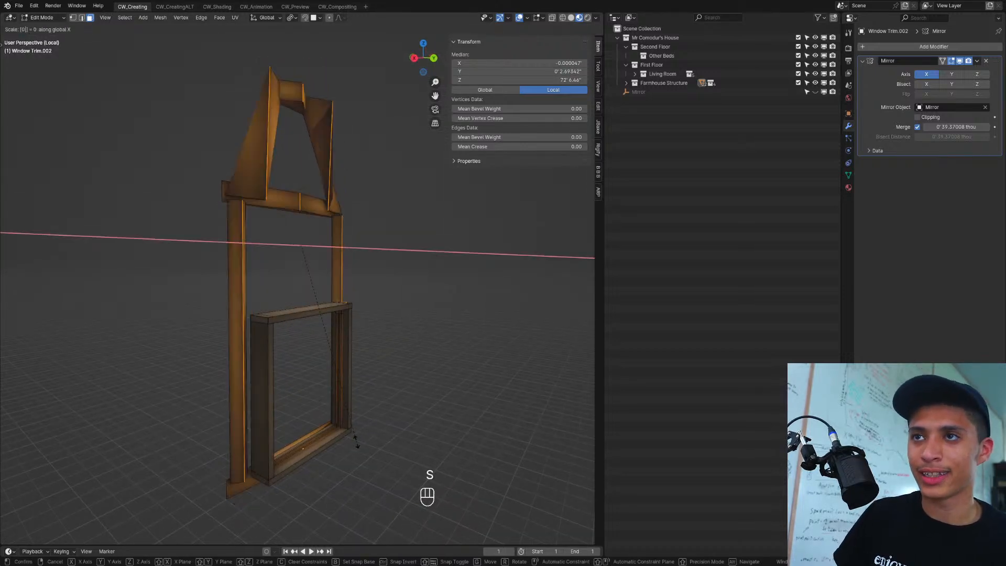
key(Escape)
Step: Flatten the selected trim faces by scaling them to 0 along Y, and move them about 5.3" along Y to deepen the frame
key(s)
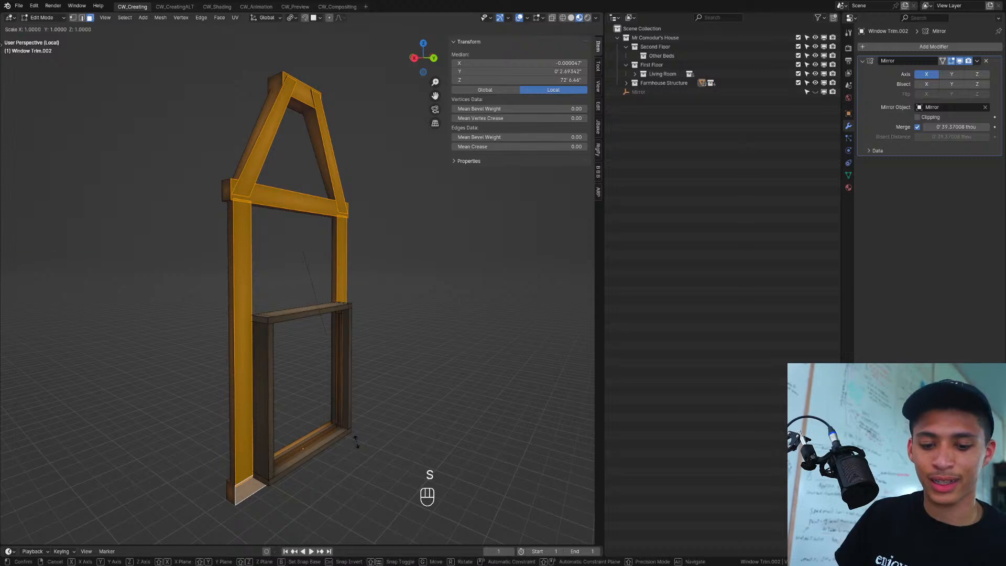
key(y)
click(356, 441)
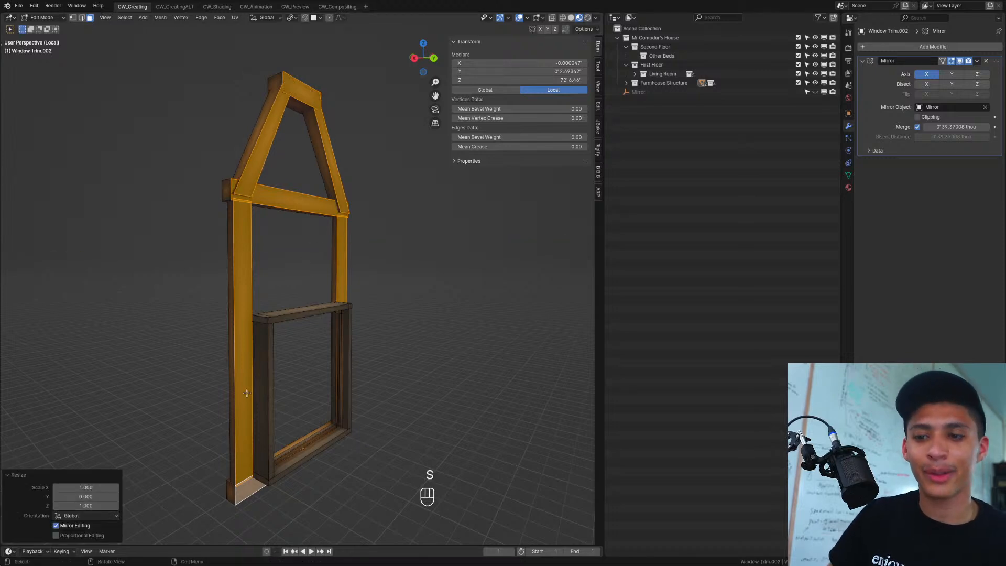
key(g)
key(y)
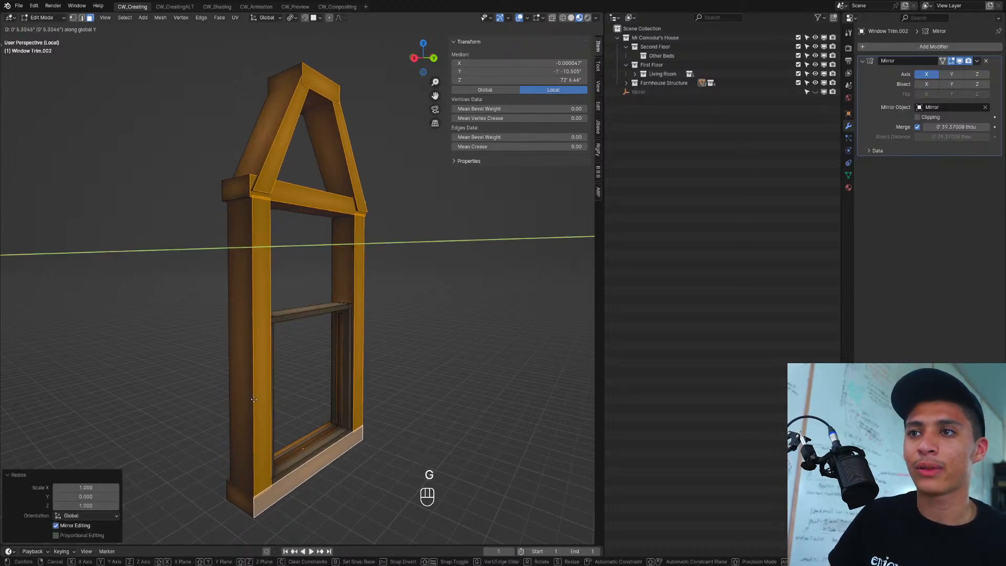
click(254, 399)
middle_drag(254, 399, 272, 335)
scroll(273, 334, up, 3)
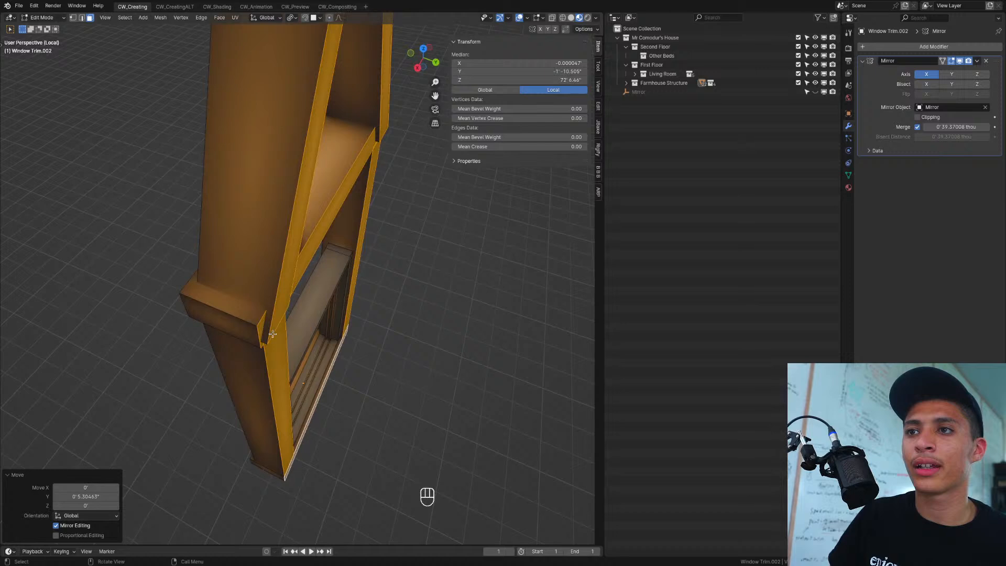
Step: Try to move the front faces of the two slanted upper beams along Y
click(285, 271)
mouse_move(287, 279)
middle_down()
mouse_move(298, 258)
mouse_move(312, 274)
mouse_move(278, 264)
middle_up()
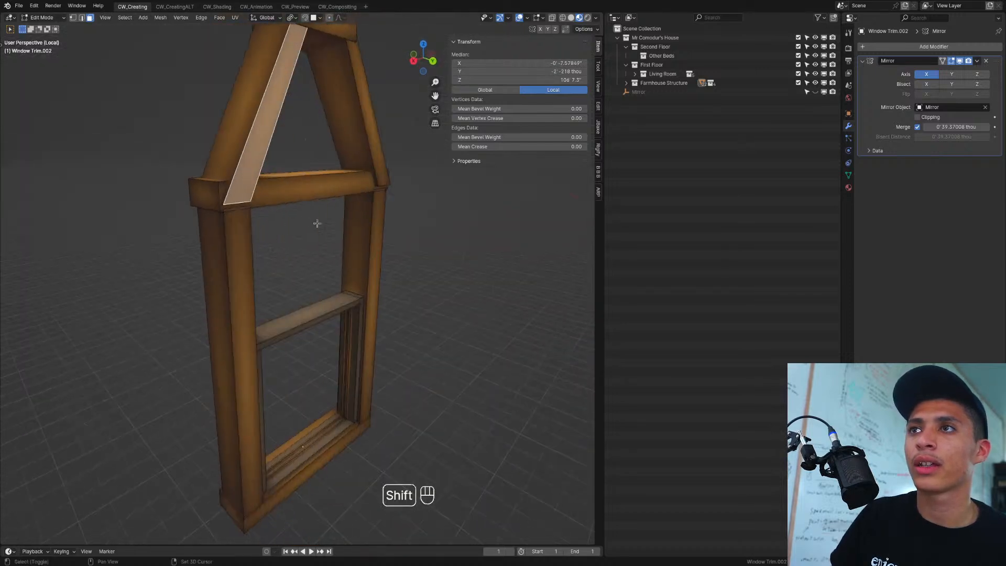
shift+middle_drag(316, 223, 404, 242)
middle_drag(366, 213, 374, 314)
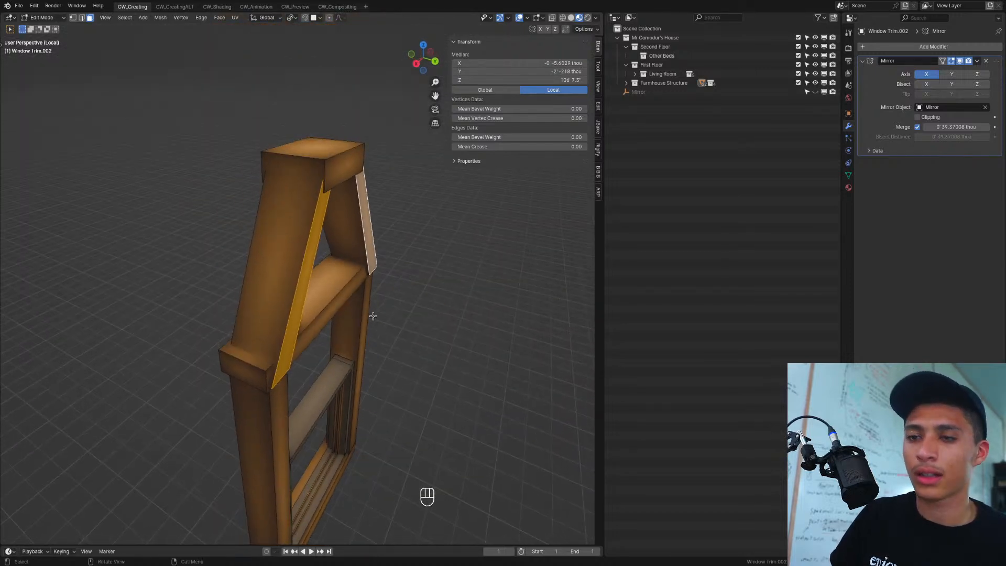
key(g)
key(y)
right_click(373, 315)
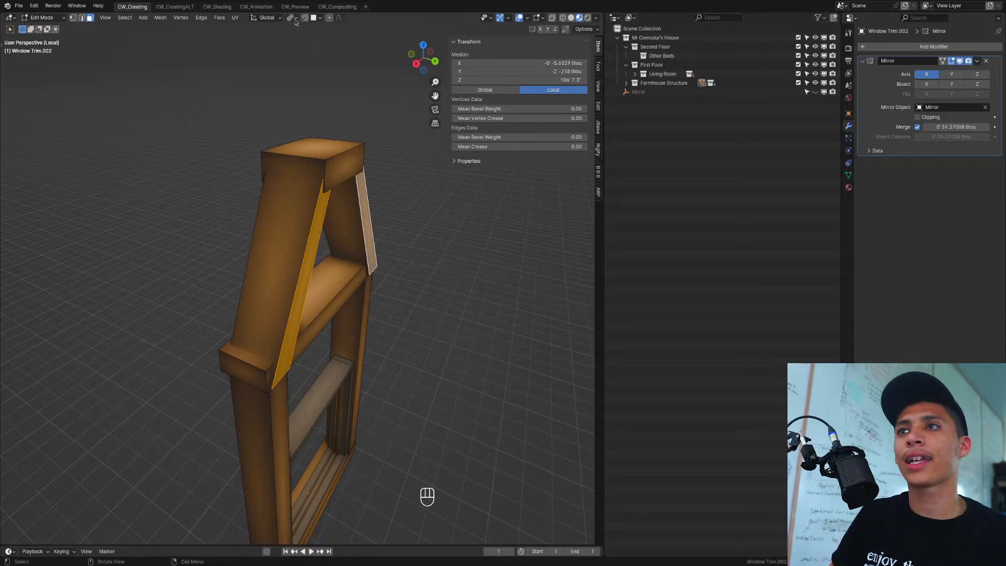
click(293, 17)
middle_drag(326, 391, 319, 375)
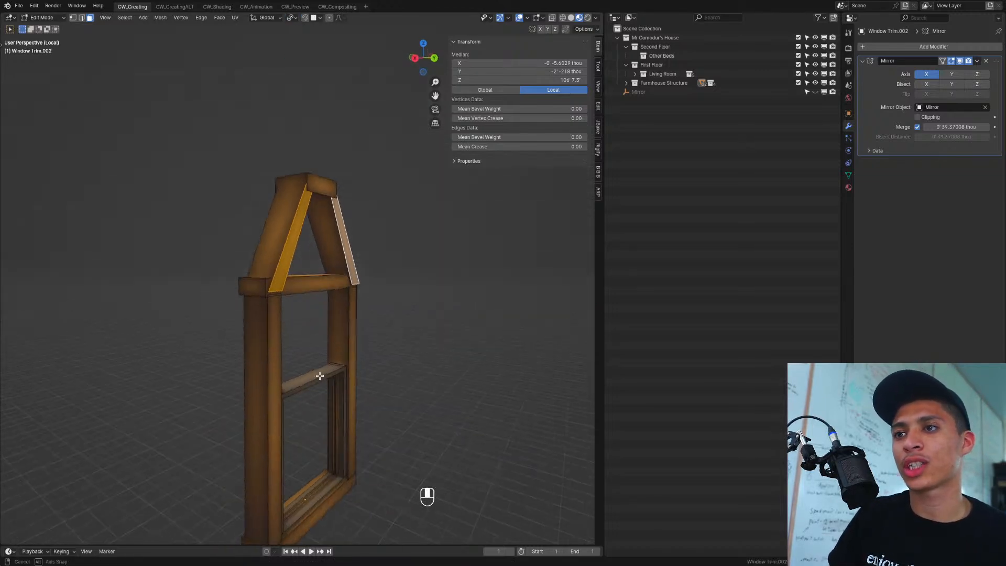
Step: Push the front faces of both vertical outer posts back about 0.86" along Y and leave mesh editing
click(274, 318)
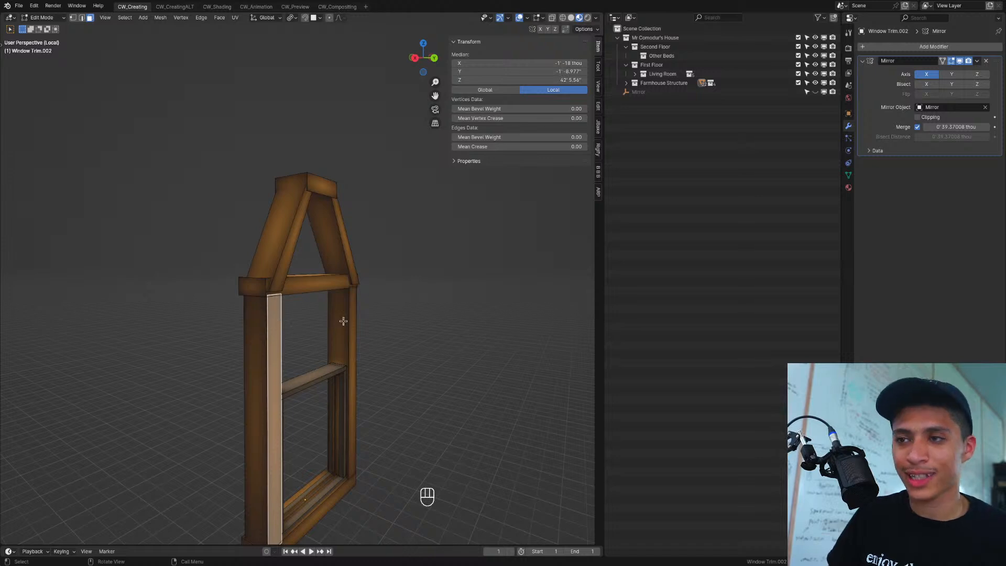
shift+click(355, 308)
key(g)
key(y)
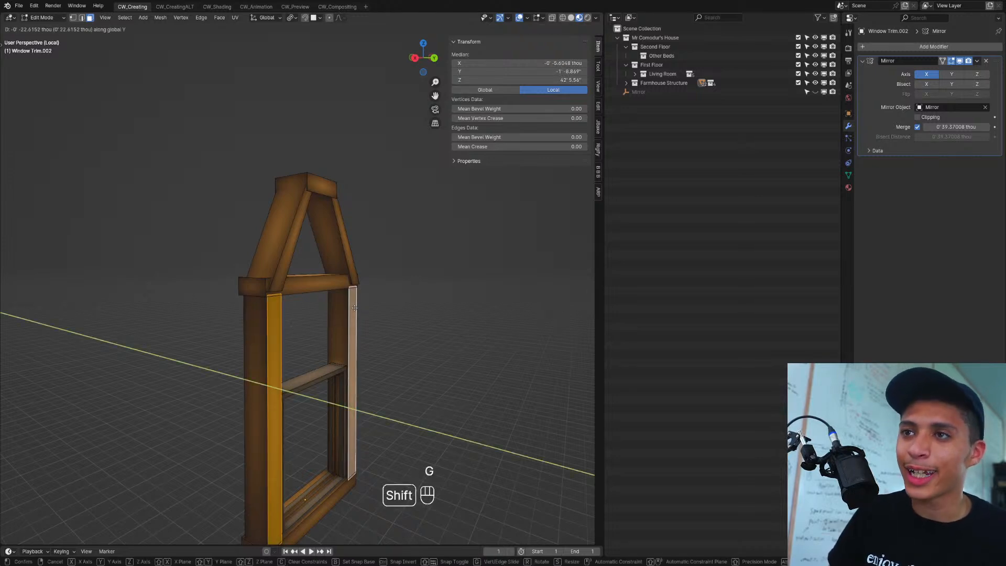
key(x)
key(y)
click(345, 304)
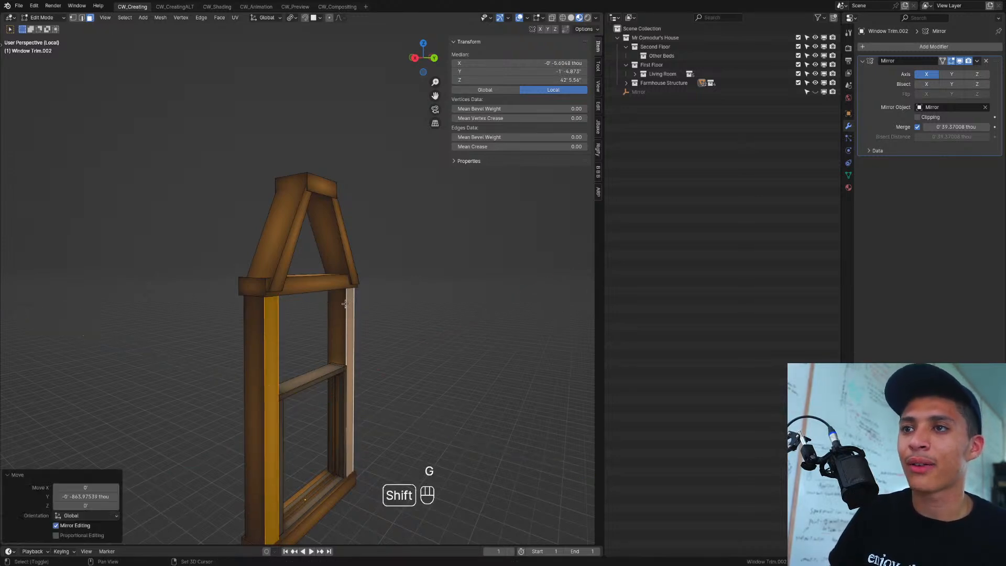
key(Tab)
middle_drag(345, 304, 281, 347)
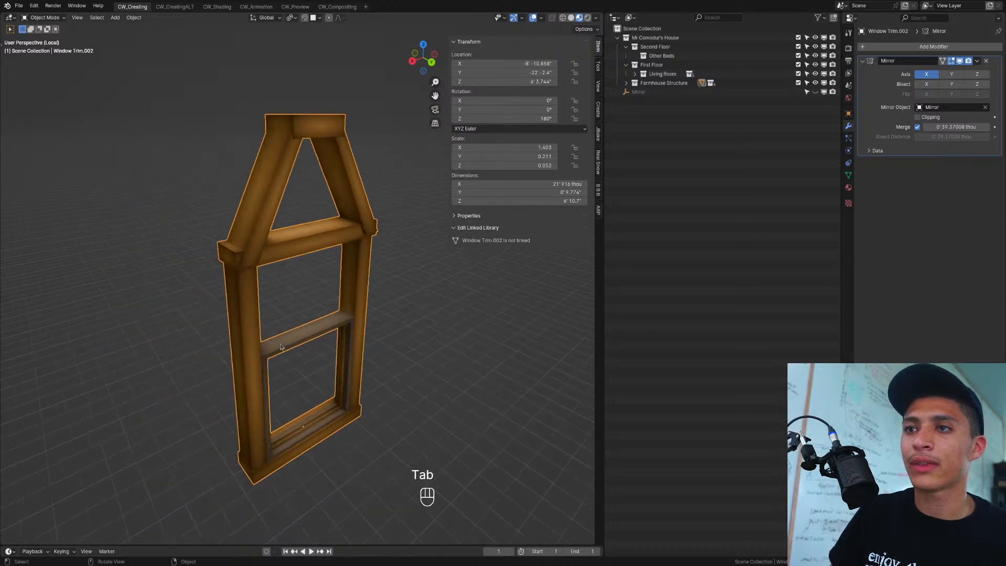
Step: Duplicate the window's middle crossbar about 1' 9.6" upward along Z, placing the copy beneath the upper beam
scroll(281, 346, up, 5)
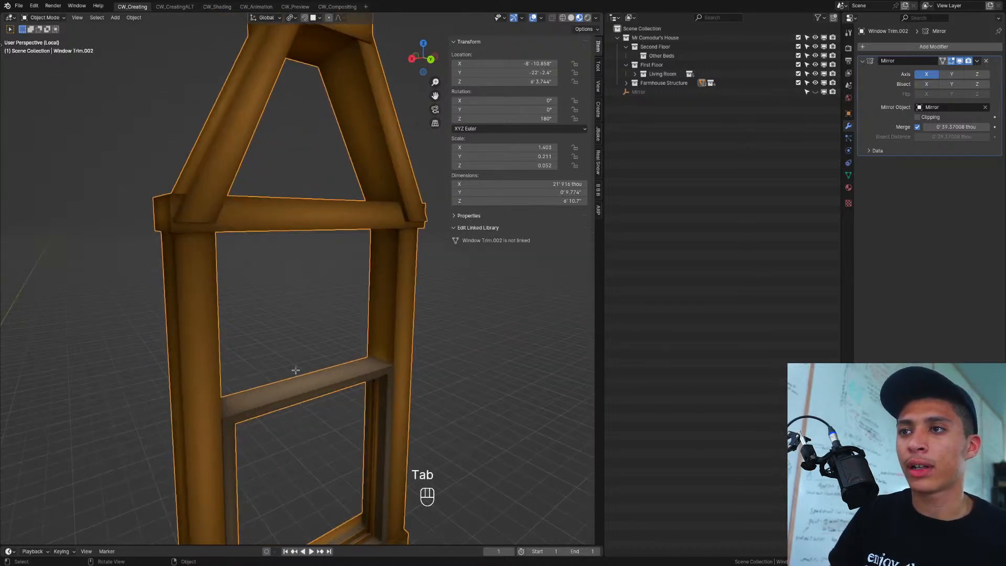
key(Tab)
click(292, 389)
key(l)
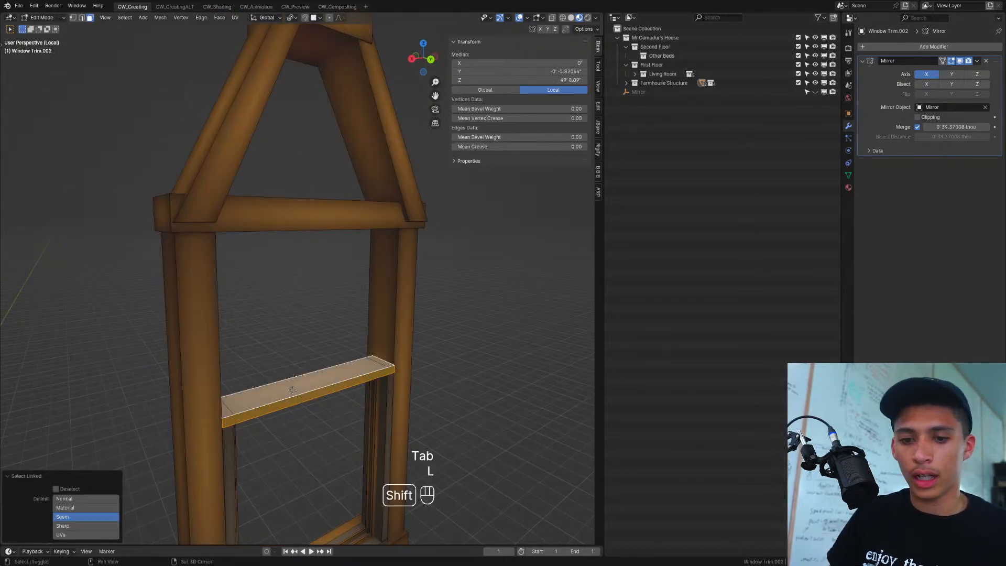
key(shift+d)
click(299, 235)
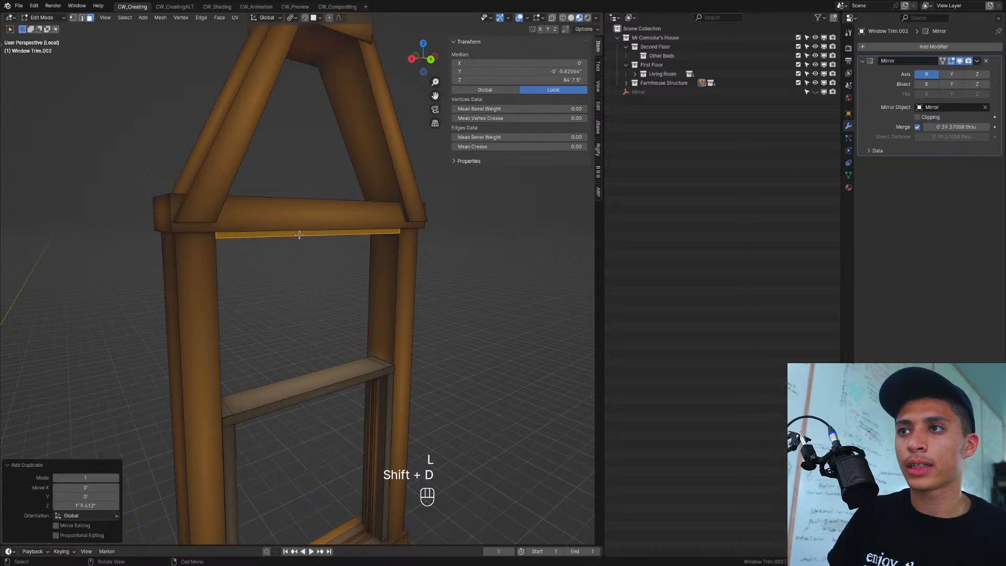
Step: Select the whole middle crossbar piece and hide it to expose the inner post ends
click(380, 358)
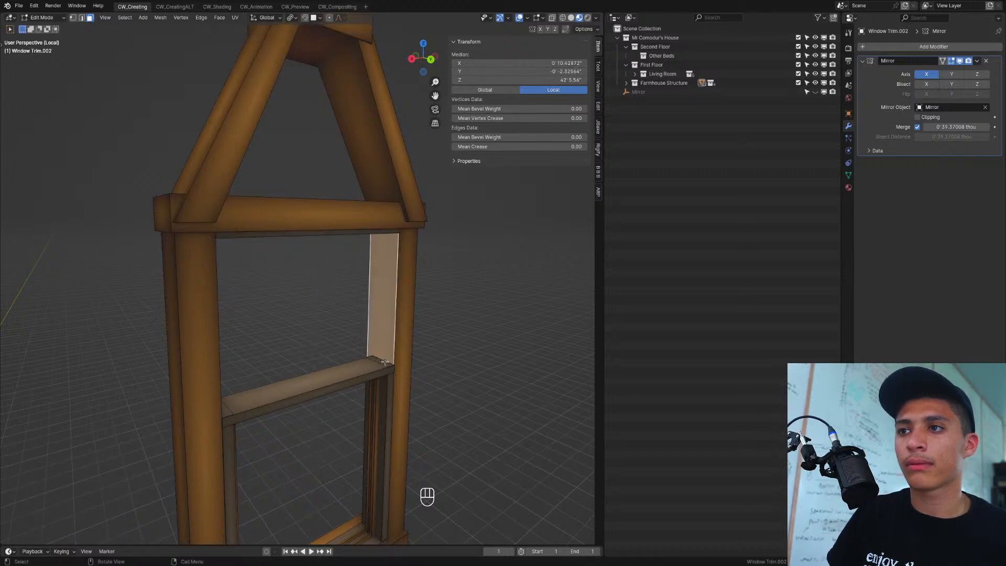
click(356, 383)
middle_drag(243, 420, 218, 418)
click(222, 400)
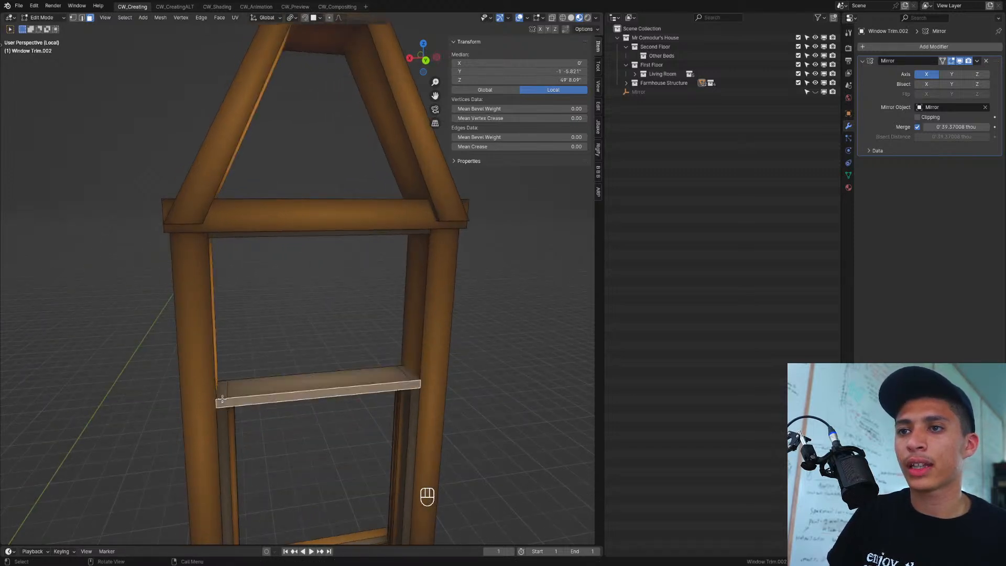
click(220, 389)
key(l)
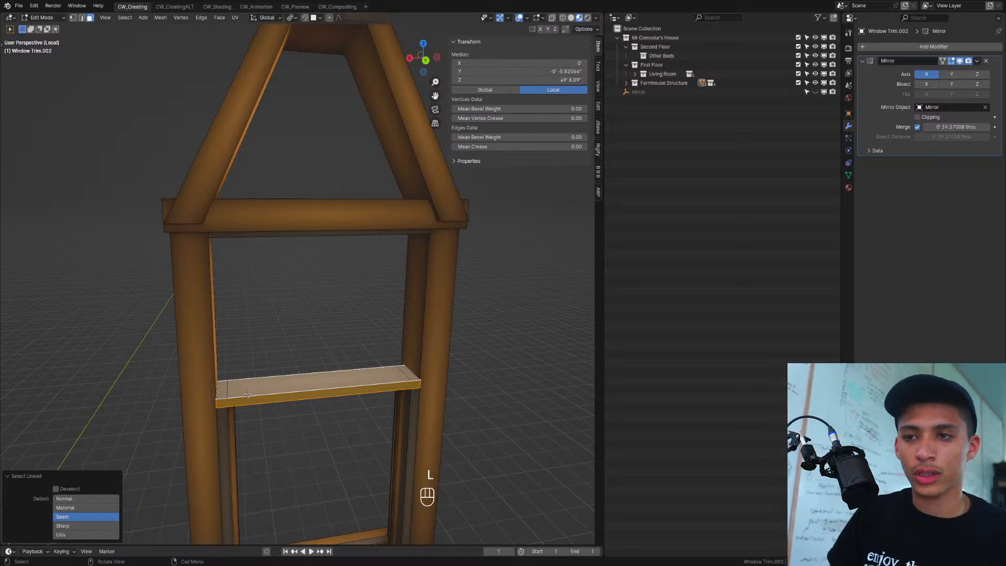
key(h)
Step: Raise the top faces of both inner side posts along Z to meet the copied crossbar under the upper beam
click(226, 388)
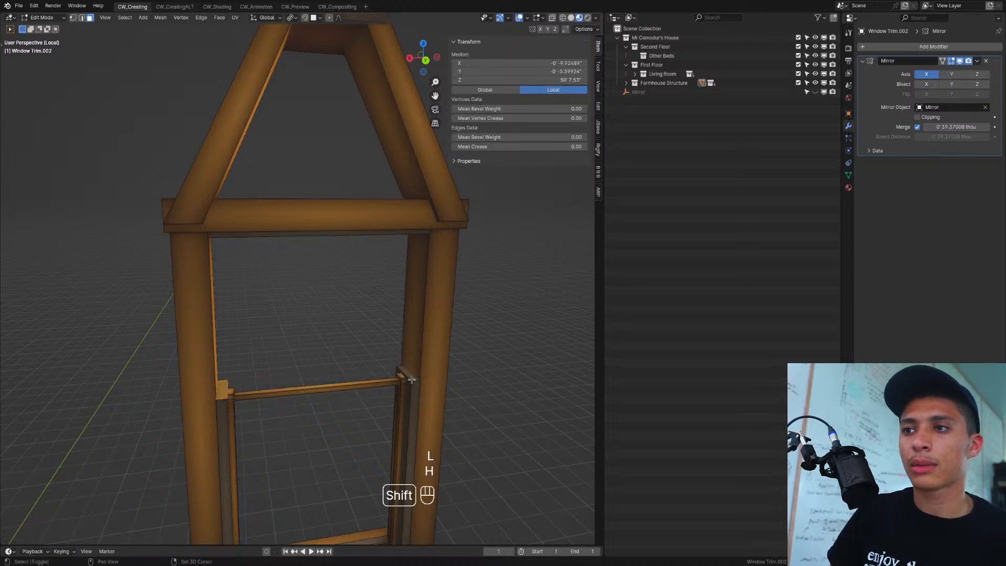
key(g)
key(z)
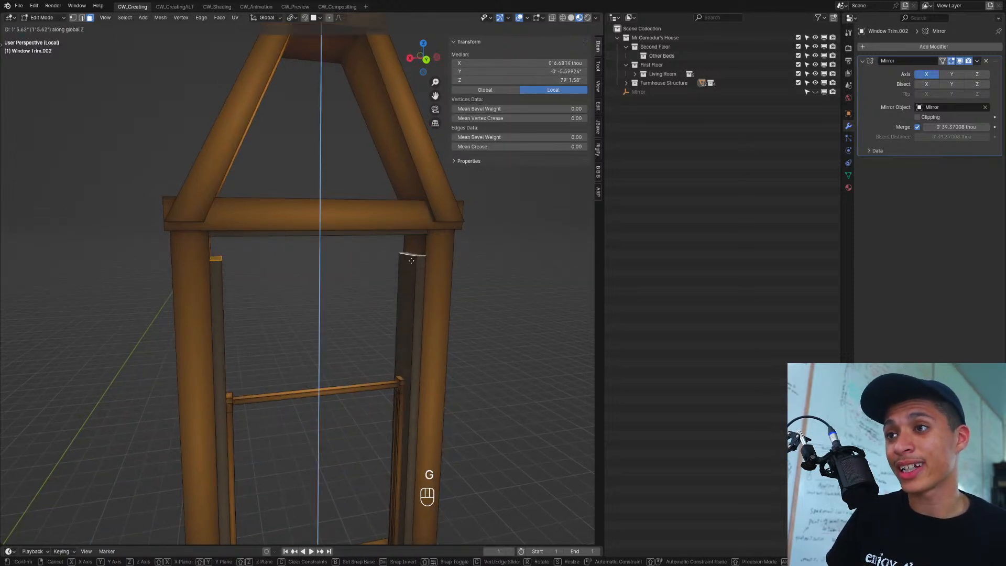
click(410, 237)
Step: Select the linked thin vertical strips on one side of the lower opening, undoing the stray pick of the wide inner post
middle_drag(371, 305, 265, 321)
click(238, 344)
shift+middle_drag(329, 319, 286, 375)
scroll(285, 375, up, 3)
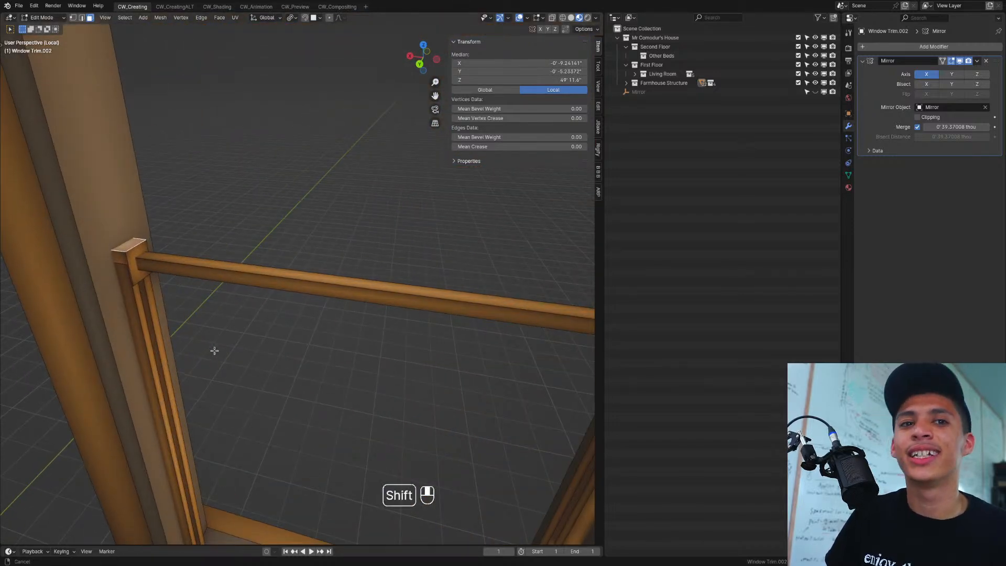
shift+middle_drag(214, 351, 251, 354)
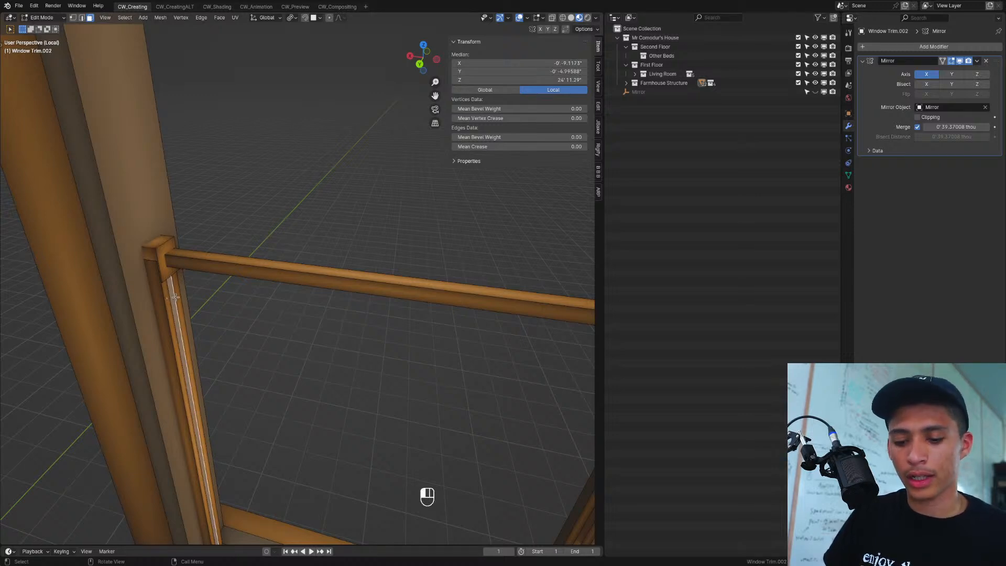
key(l)
key(l)
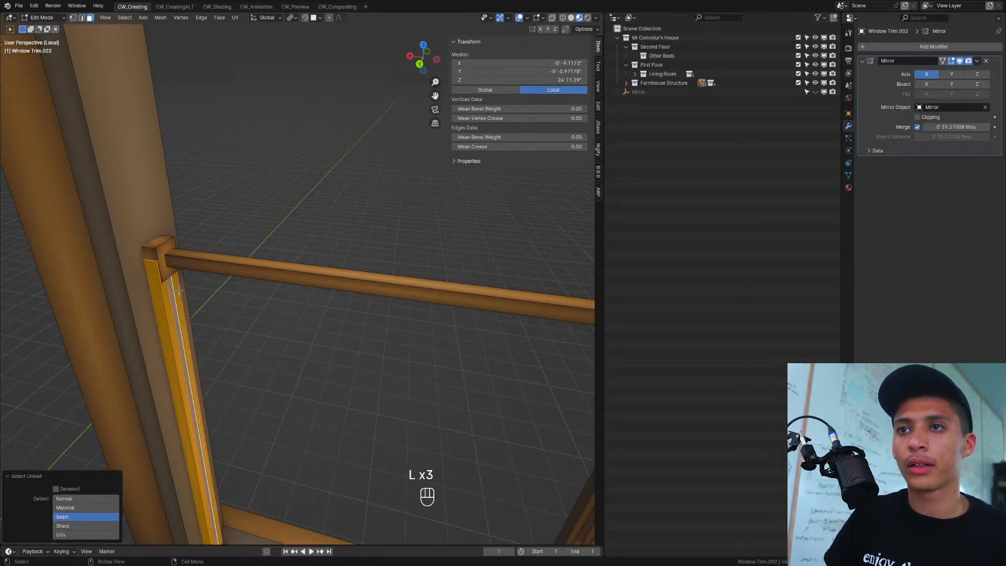
key(l)
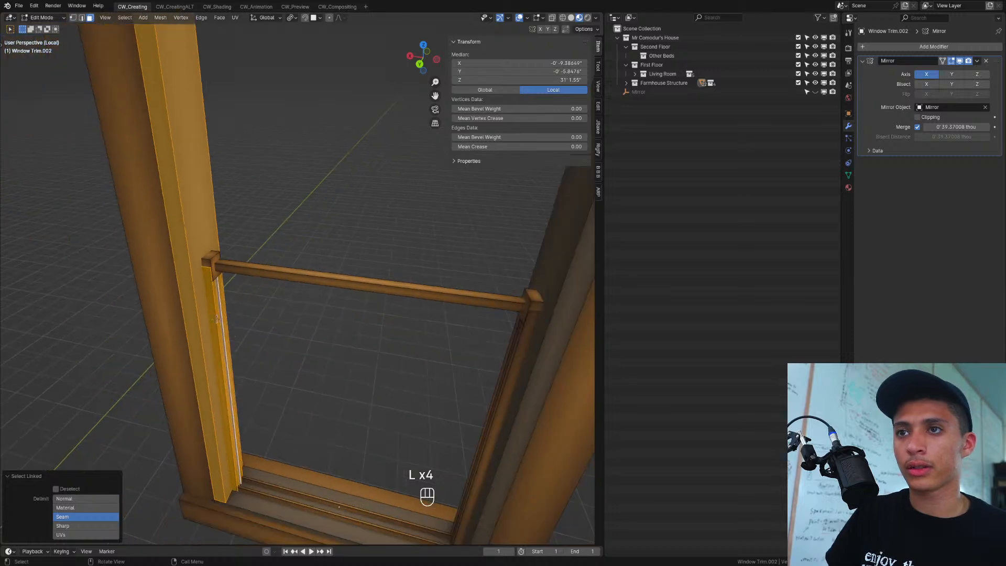
key(ctrl+z)
Step: Extend the linked selection to the remaining strips and rails of the lower inner frame
key(KP_Decimal)
middle_drag(220, 323, 254, 367)
key(g)
middle_drag(222, 459, 383, 327)
scroll(257, 453, down, 2)
key(l)
key(l)
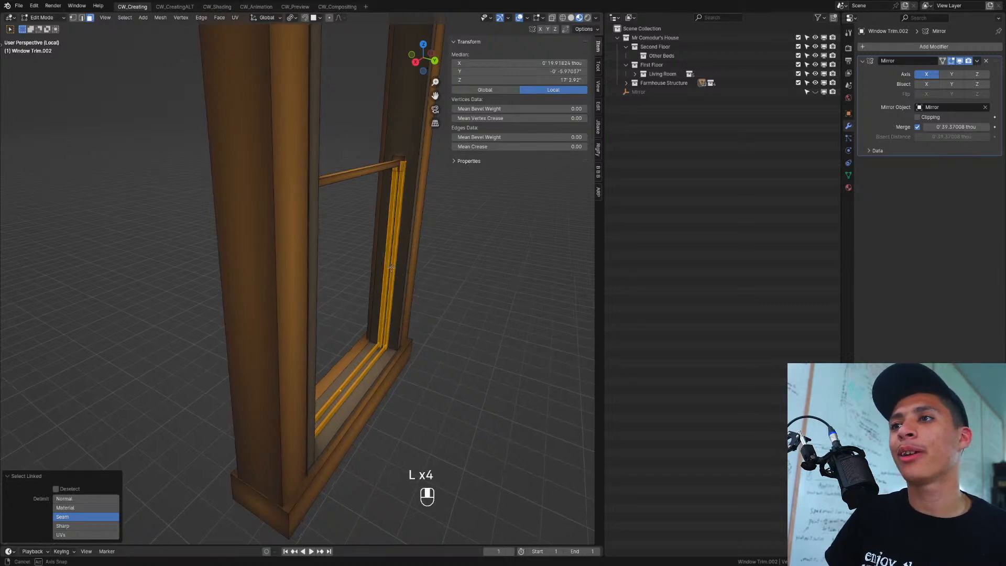
Step: Duplicate the selected lower inner frame about 2' 5.85" upward along Z into the upper opening
middle_drag(392, 296, 231, 175)
scroll(253, 212, down, 4)
middle_drag(280, 256, 308, 273)
key(shift+d)
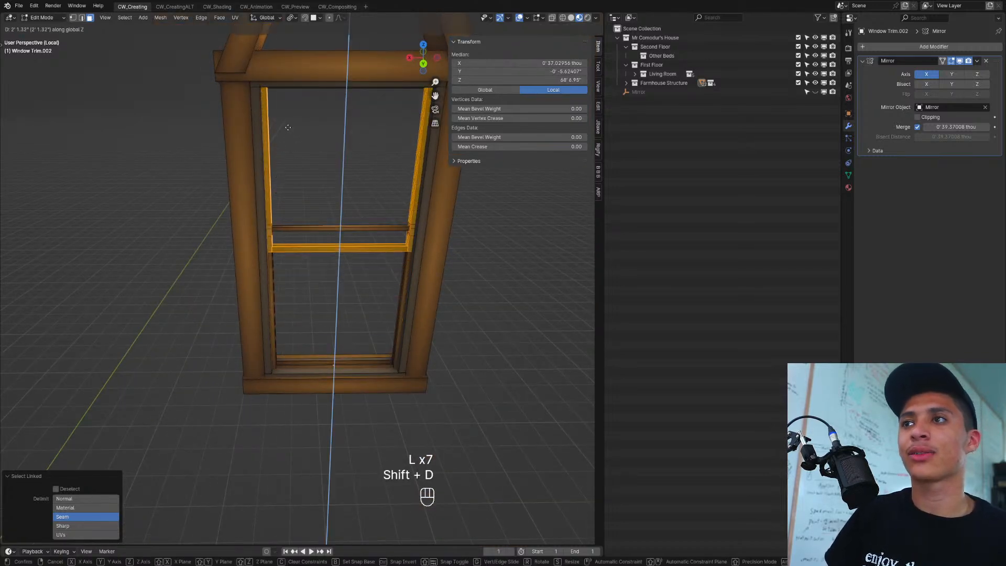
click(283, 99)
key(KP_Decimal)
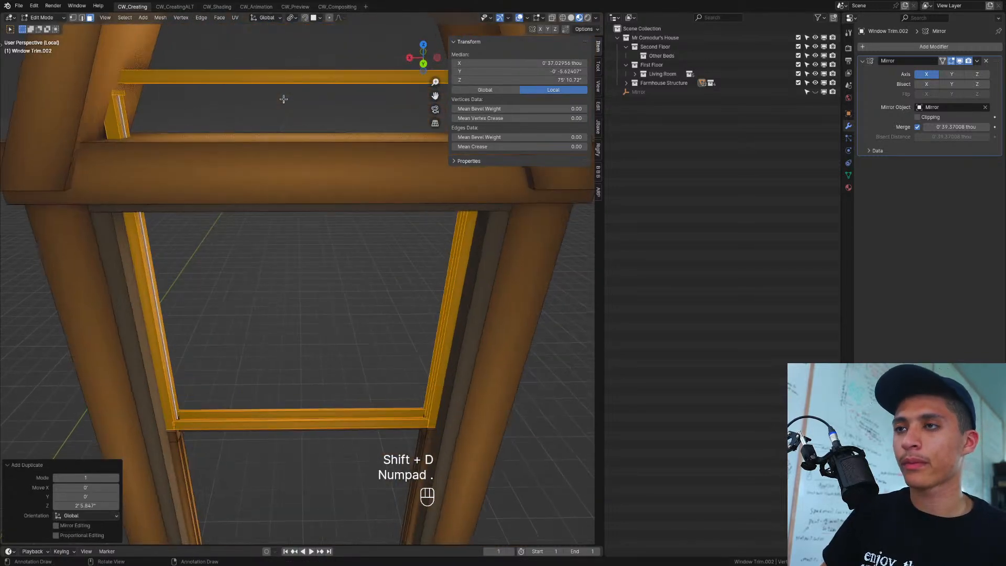
middle_drag(282, 99, 215, 321)
key(s)
key(z)
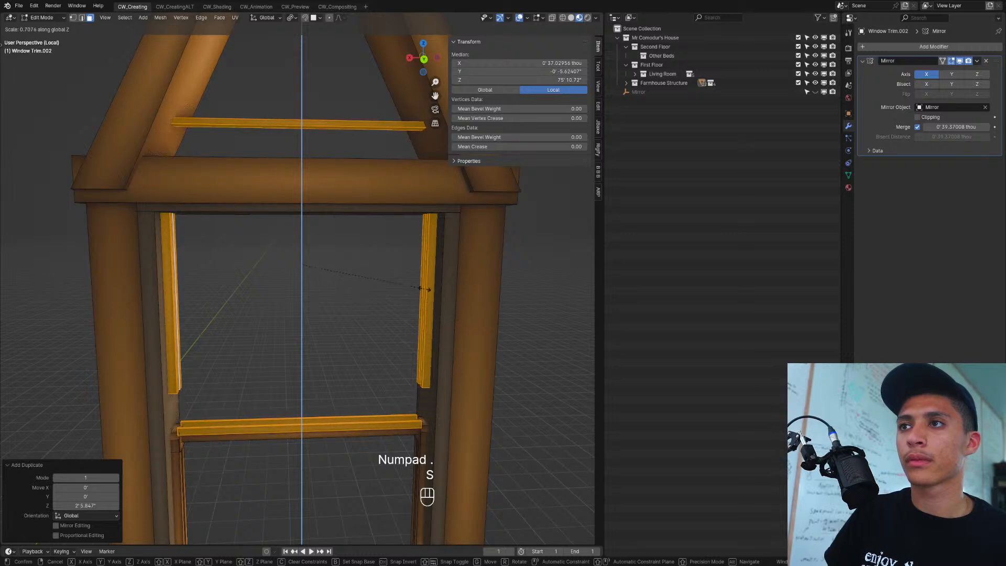
click(331, 57)
Step: Using the Bounding Box Center pivot, scale the copied frame to about 0.795 along Z and lower it about 3"
click(292, 19)
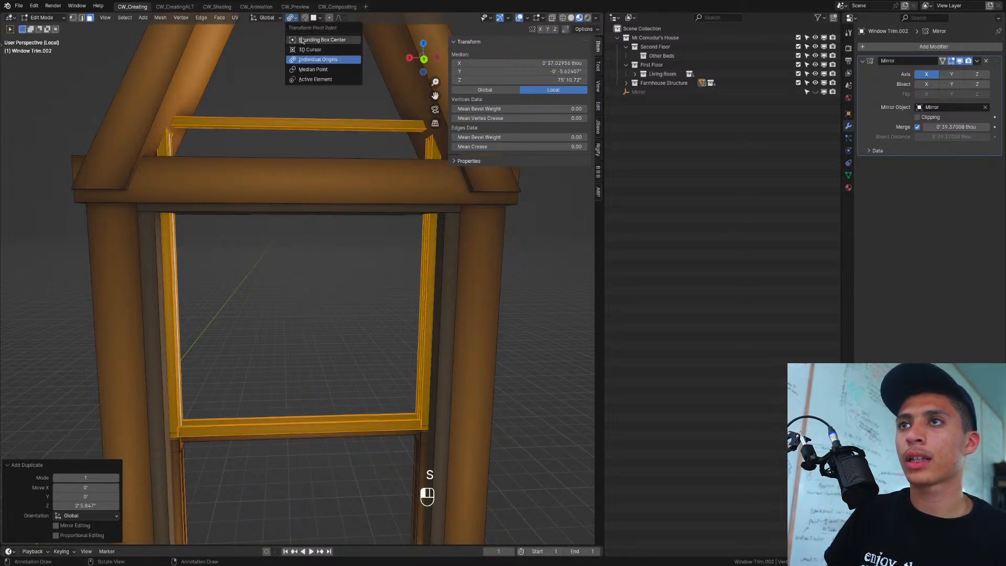
click(321, 60)
key(s)
key(z)
click(422, 220)
key(g)
key(z)
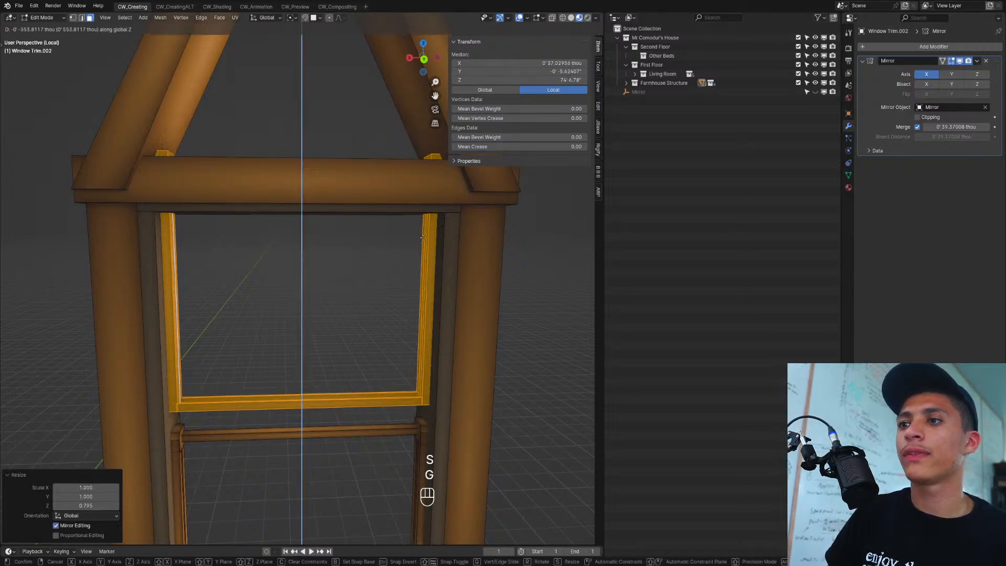
click(419, 258)
Step: Scale the copied frame to about 0.86 along Z and lower it so its bottom rail nears the lower frame
middle_drag(369, 319, 379, 305)
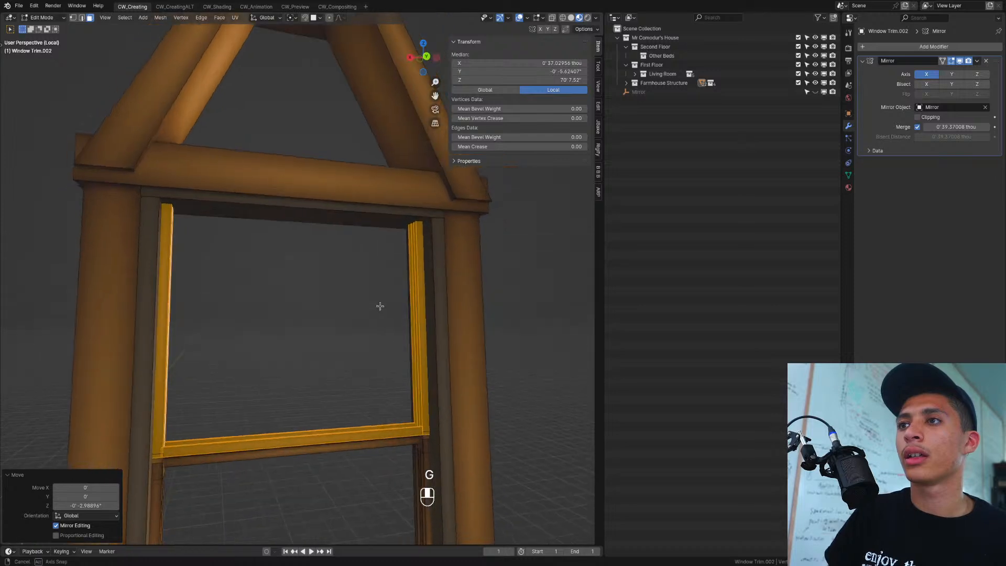
key(s)
key(z)
click(472, 299)
key(g)
key(z)
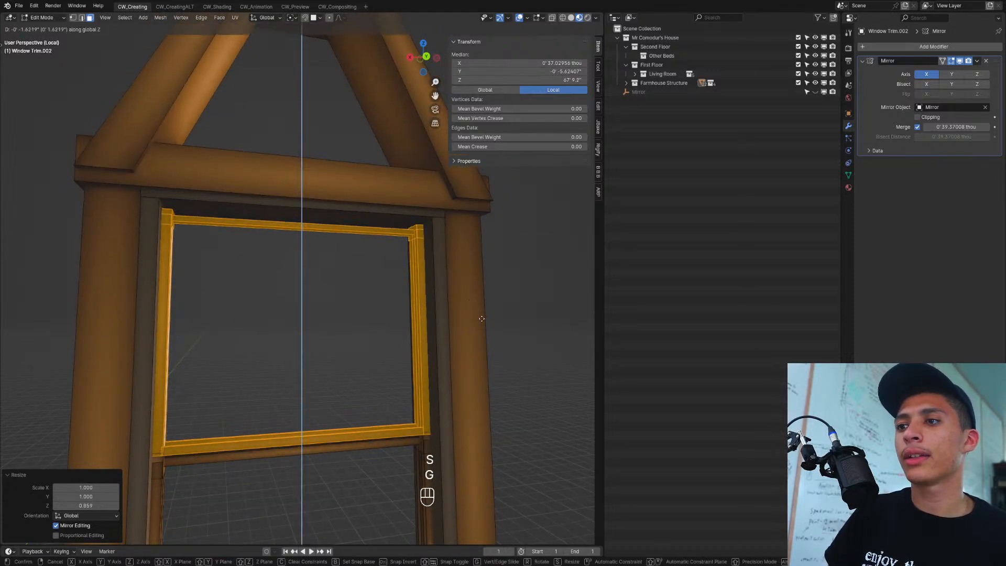
click(477, 304)
Step: Stretch the copied frame to about 1.05 along Z and nudge it vertically to fit beneath the upper beam
key(s)
key(z)
click(487, 312)
key(g)
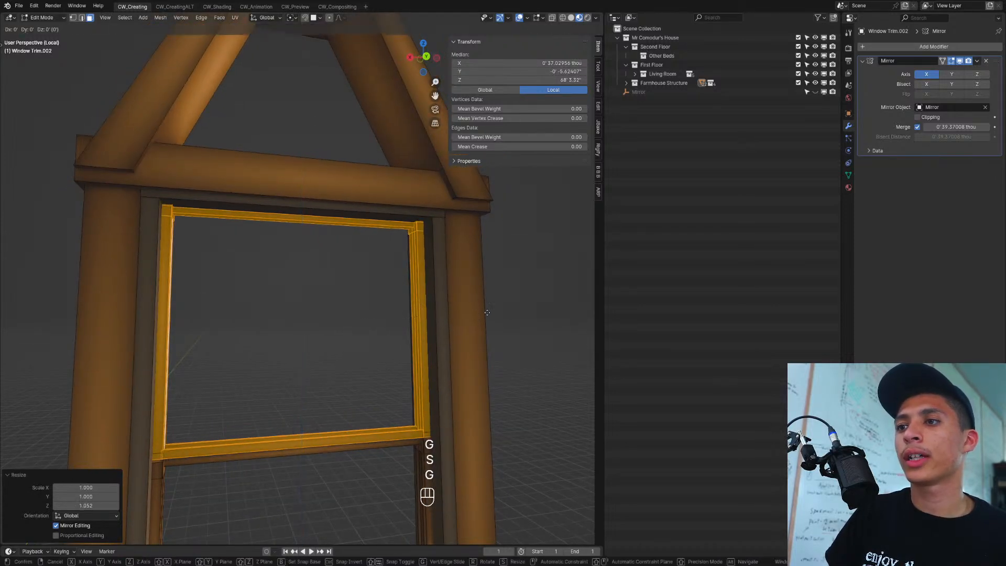
key(z)
shift+click(469, 262)
middle_drag(468, 263, 323, 328)
key(g)
click(312, 82)
middle_drag(315, 280, 311, 340)
scroll(312, 339, down, 2)
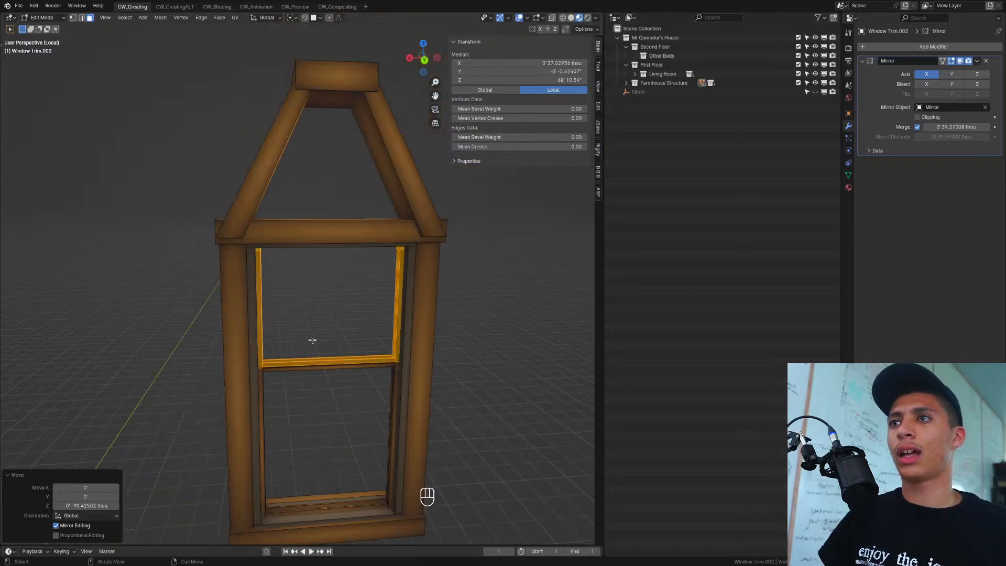
Step: Reveal the hidden middle crossbar and inspect how the upper inner frame fits against it
key(alt+h)
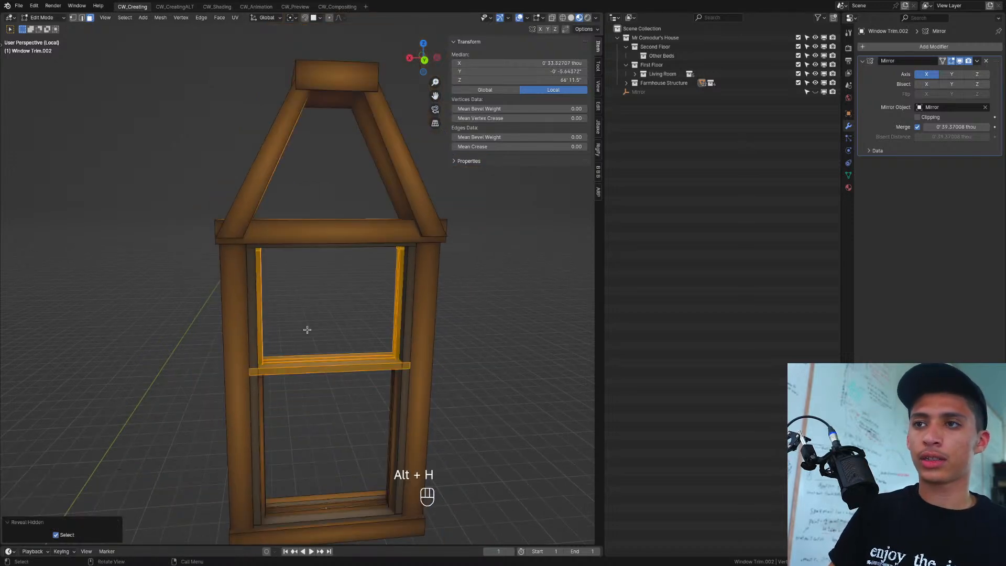
key(Tab)
key(Tab)
mouse_move(320, 381)
middle_down()
mouse_move(319, 422)
mouse_move(307, 390)
middle_up()
scroll(319, 422, up, 3)
middle_drag(308, 391, 333, 354)
key(Tab)
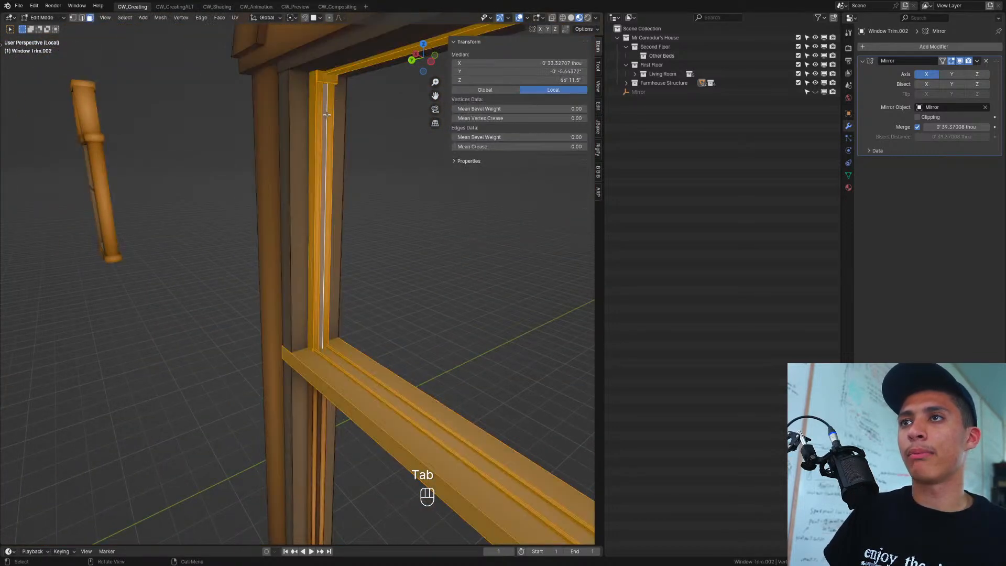
middle_drag(325, 115, 370, 276)
key(Tab)
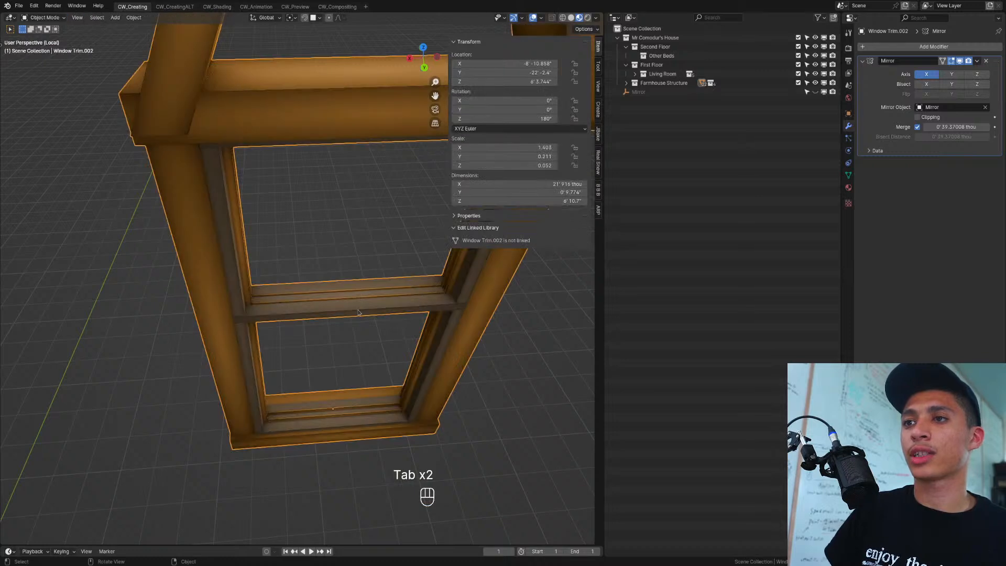
Step: Duplicate the middle crossbar about 0.95" upward along Z and scale the copy to about 0.2 along Y
key(Tab)
key(l)
key(shift+d)
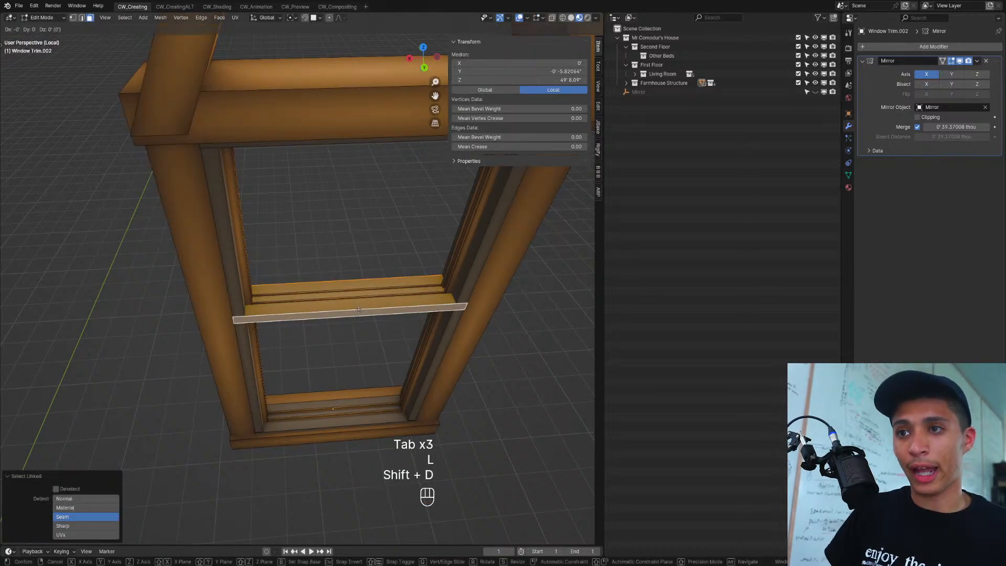
click(362, 292)
key(s)
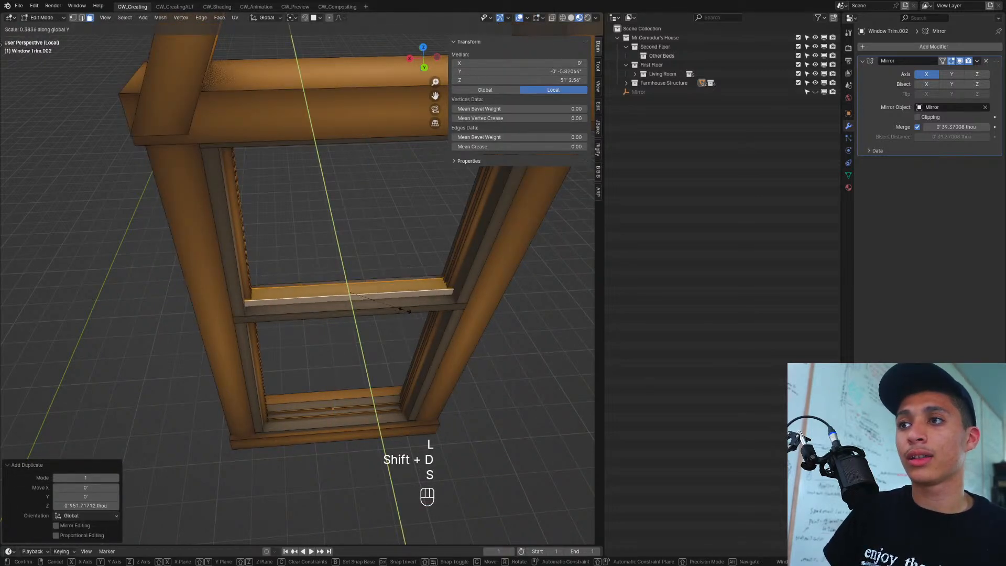
click(377, 299)
Step: Adjust the thin bar's height along Z so it sits in the upper inner frame's bottom rail
key(KP_Decimal)
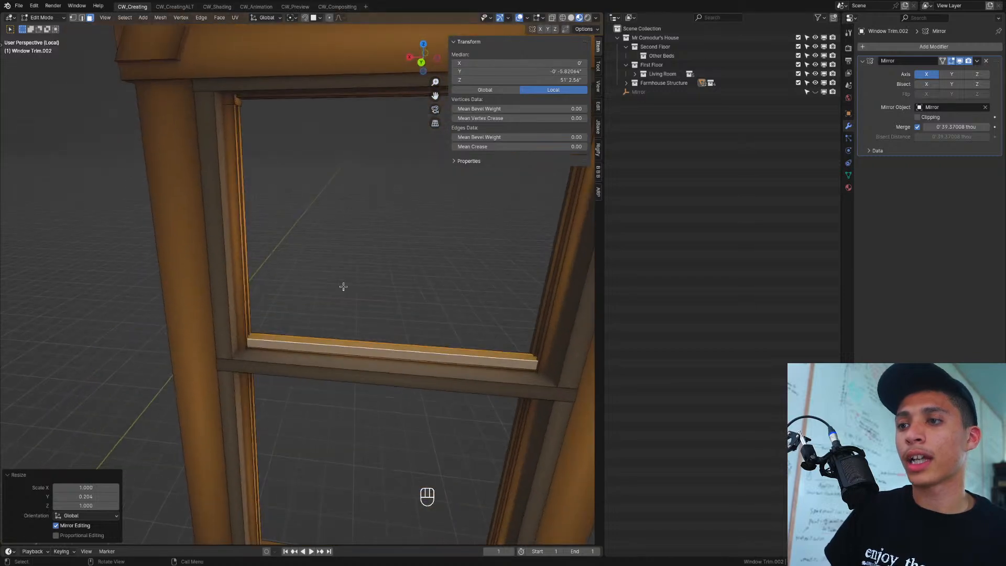
middle_drag(343, 287, 272, 296)
key(g)
key(z)
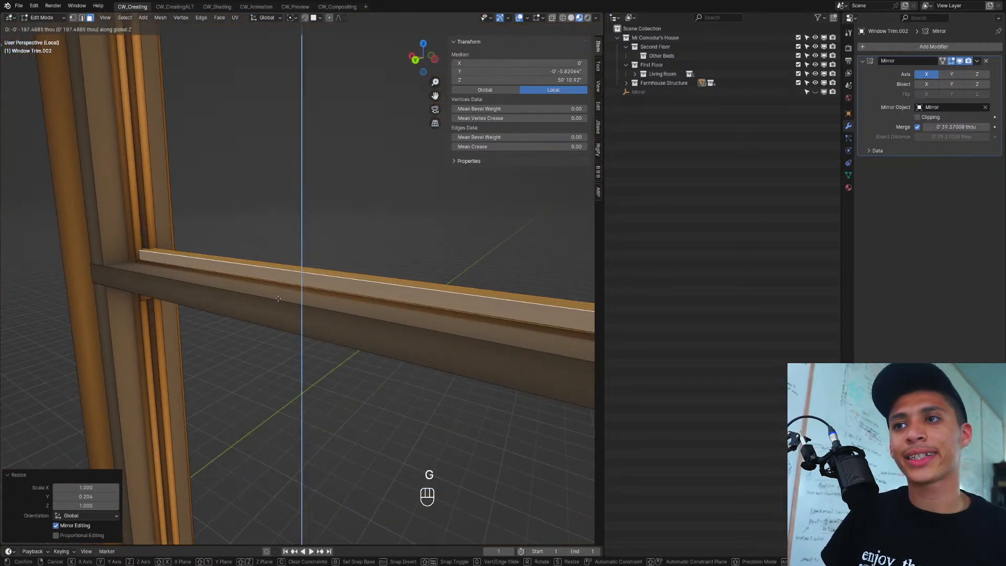
click(307, 249)
Step: Raise the thin bar's top face about 1' 9" along Z to form a pane filling the upper opening
click(318, 267)
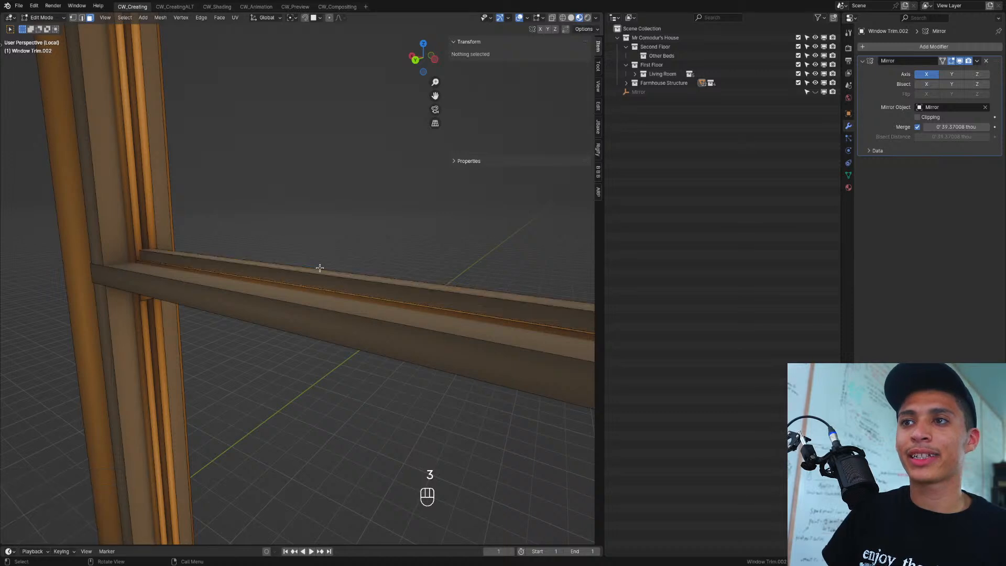
click(333, 275)
scroll(335, 277, down, 6)
middle_drag(335, 287, 360, 296)
key(g)
key(z)
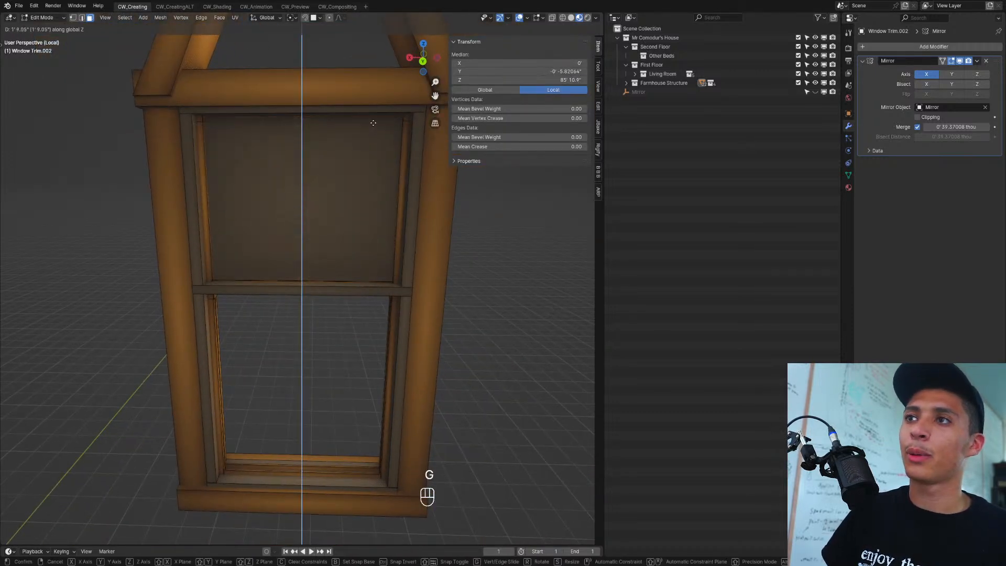
click(373, 123)
middle_drag(373, 122, 317, 234)
Step: Assign the Glass material to the whole upper pane in a new material slot and leave mesh editing
key(l)
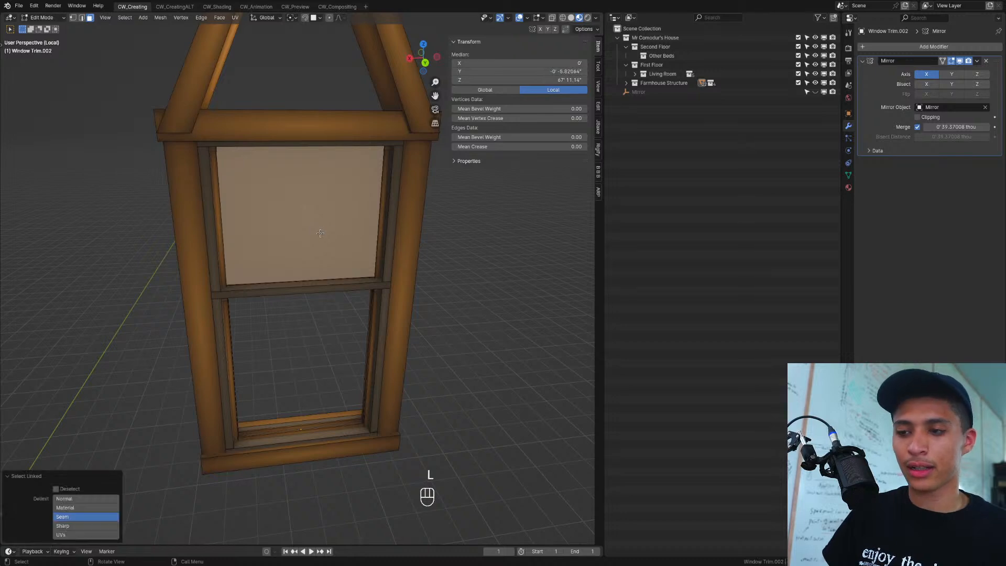
click(848, 187)
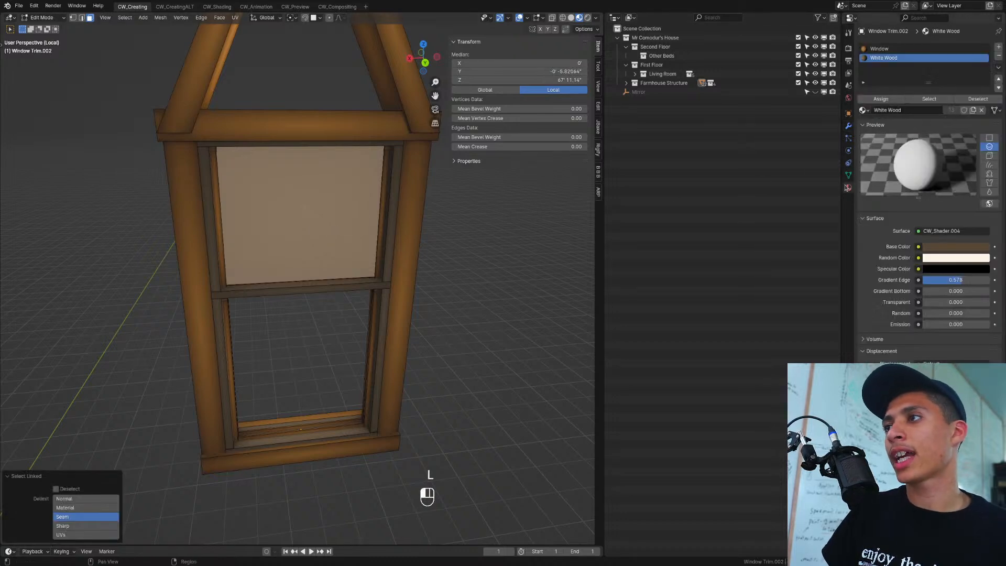
click(999, 46)
click(861, 110)
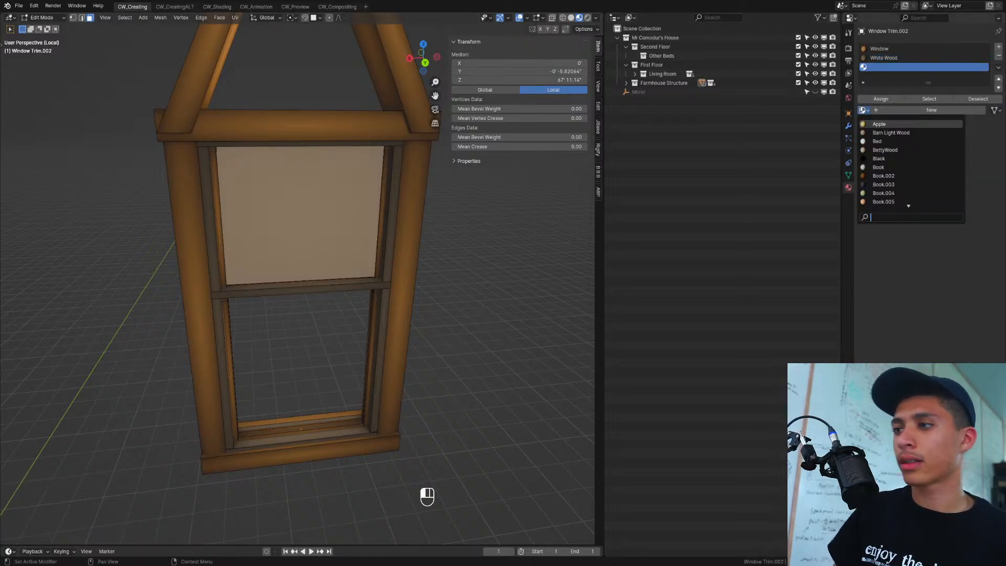
key(Return)
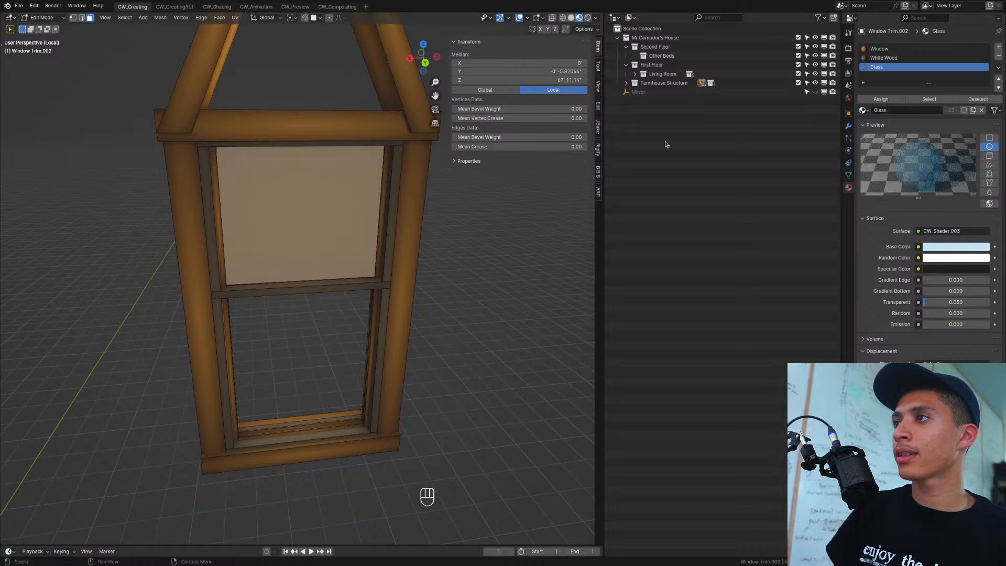
click(890, 99)
key(Tab)
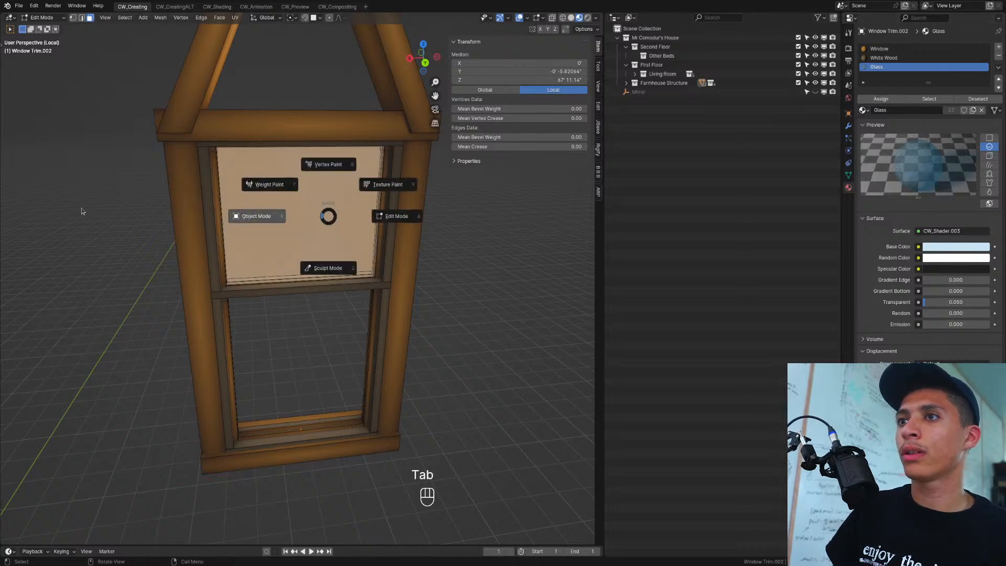
scroll(247, 268, down, 2)
middle_drag(247, 267, 234, 257)
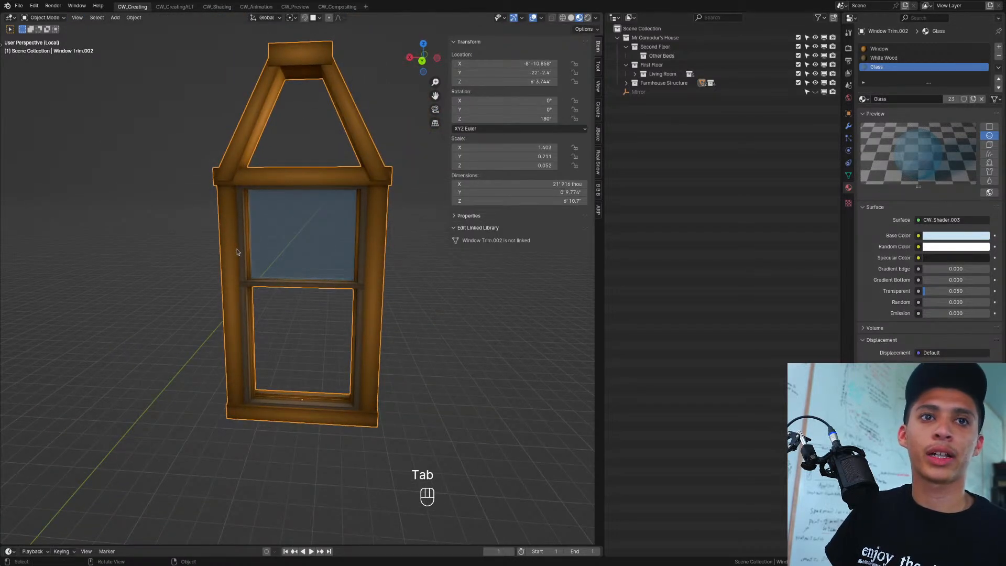
Step: Duplicate the glass pane about 2' 5.9" downward along Z into the lower opening
key(Tab)
key(l)
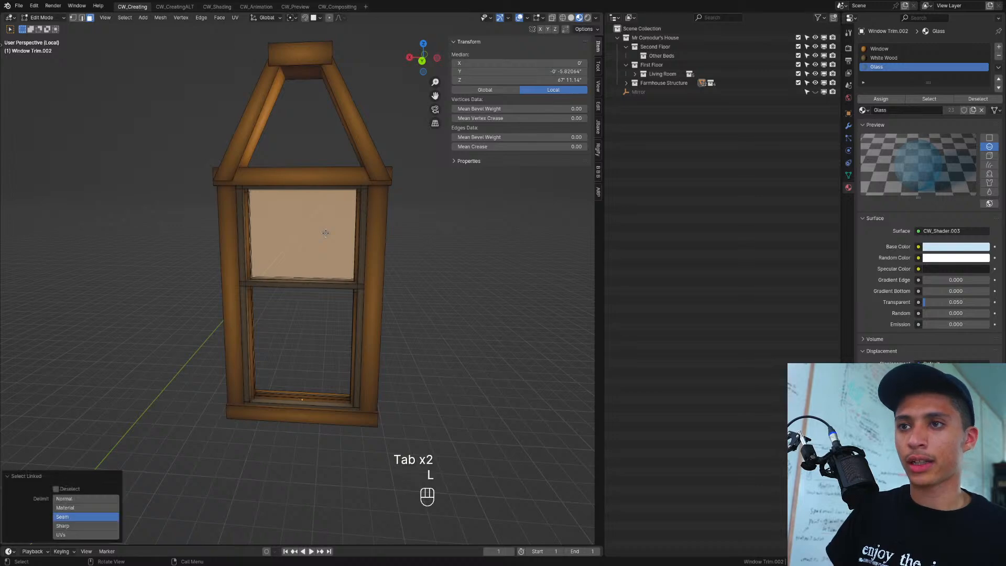
key(shift+d)
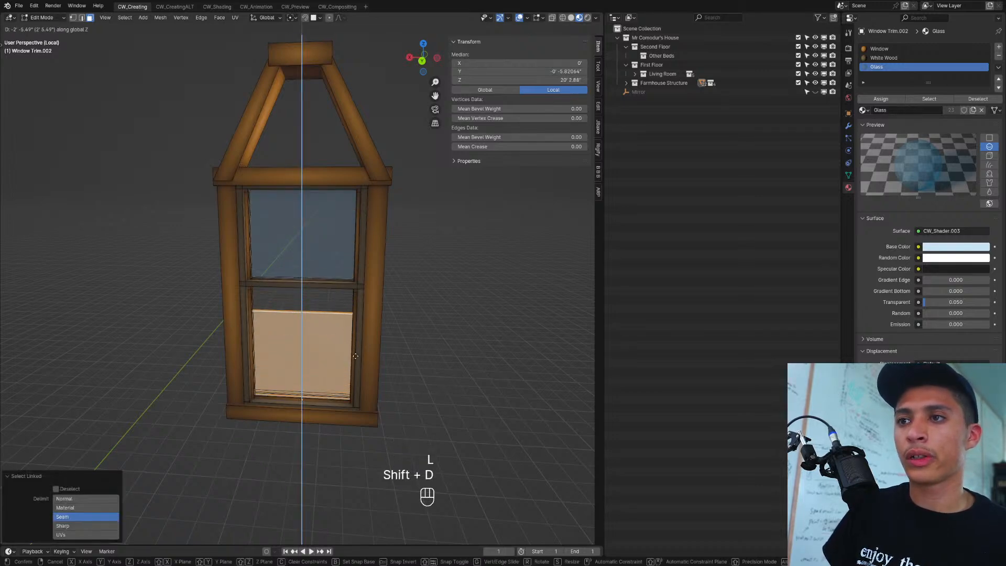
click(357, 357)
Step: Lower the copied pane slightly along Z until its bottom edge sits in the lower frame's bottom rail
scroll(356, 357, up, 3)
shift+middle_drag(356, 356, 335, 257)
middle_drag(340, 351, 301, 357)
scroll(301, 357, up, 4)
key(g)
key(z)
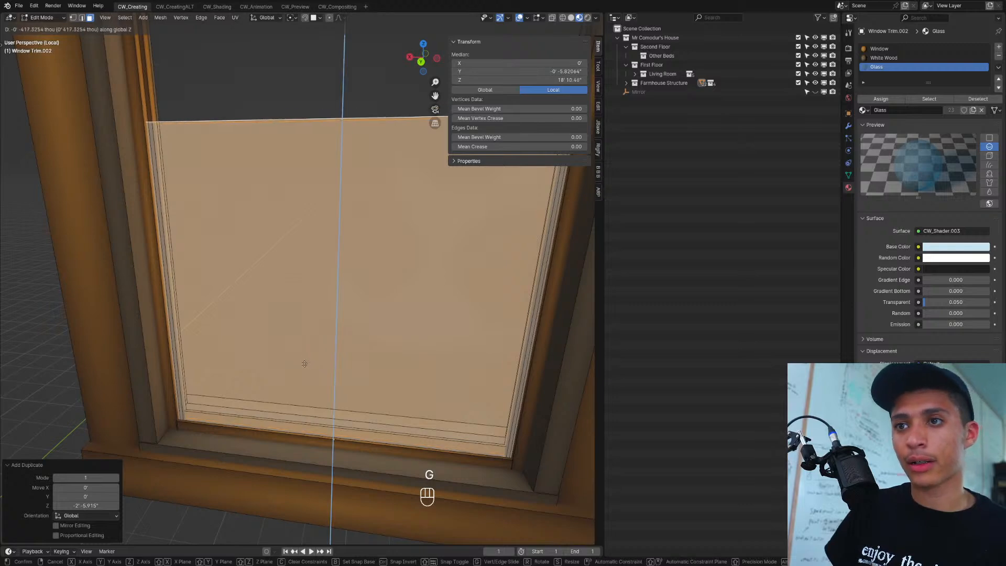
click(306, 365)
key(g)
key(z)
click(308, 371)
scroll(308, 373, down, 3)
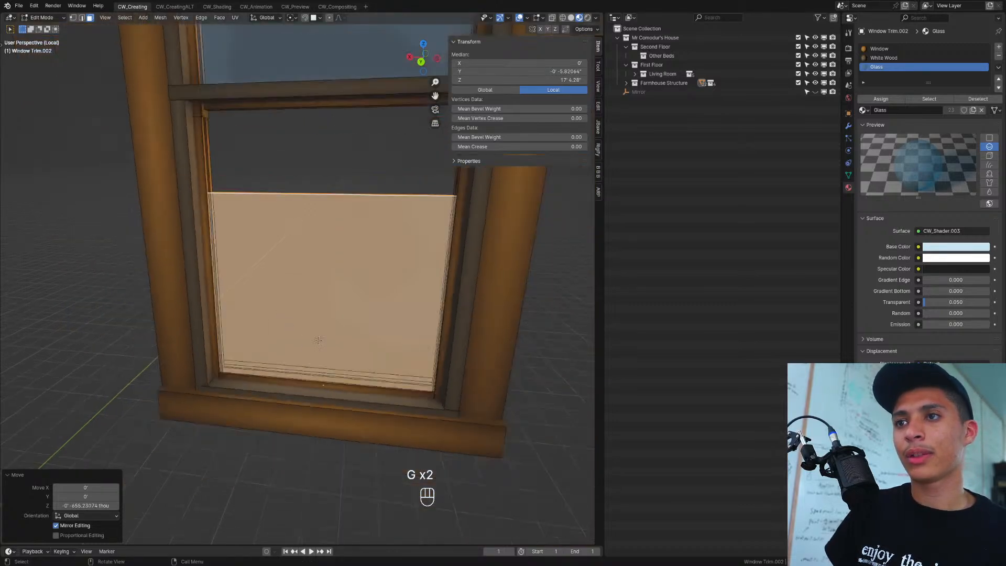
Step: Raise the lower pane's top face about 8.58" along Z to meet the middle crossbar
middle_drag(309, 374, 308, 402)
click(287, 188)
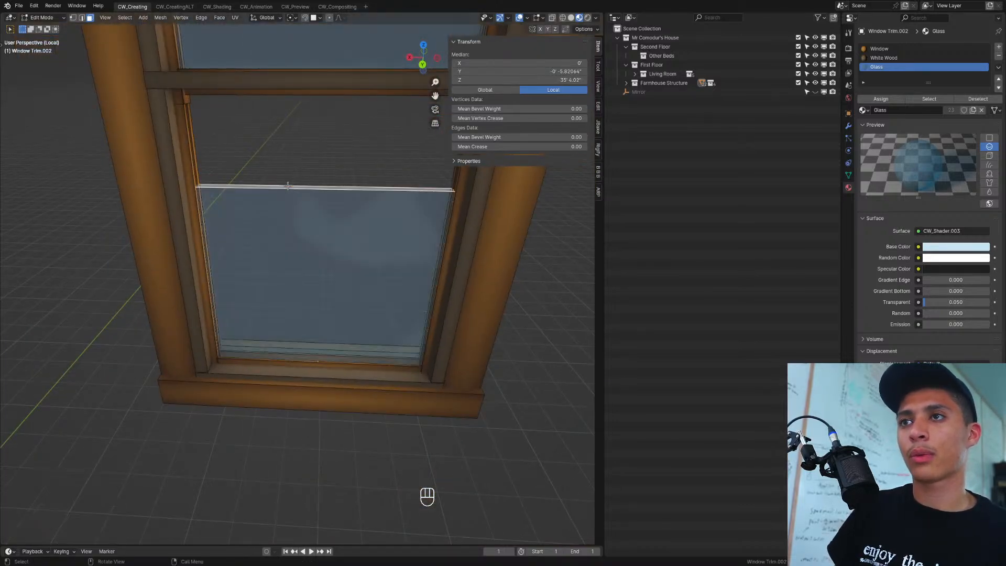
scroll(319, 210, down, 2)
key(g)
key(z)
click(335, 166)
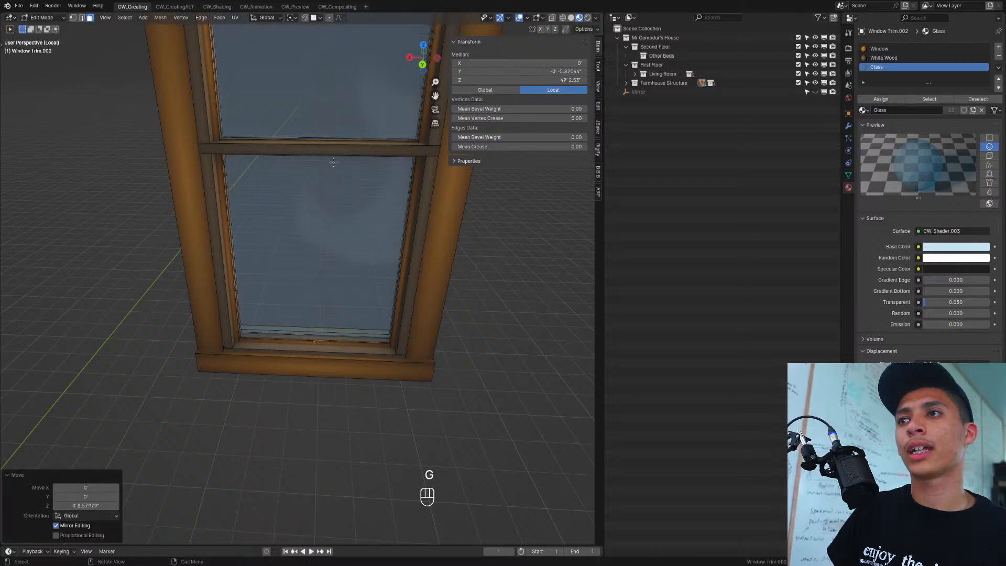
Step: Duplicate the window's upper glass pane about 2' 2" upward along Z into the gable-shaped top opening
key(Tab)
scroll(320, 266, down, 3)
key(Tab)
key(l)
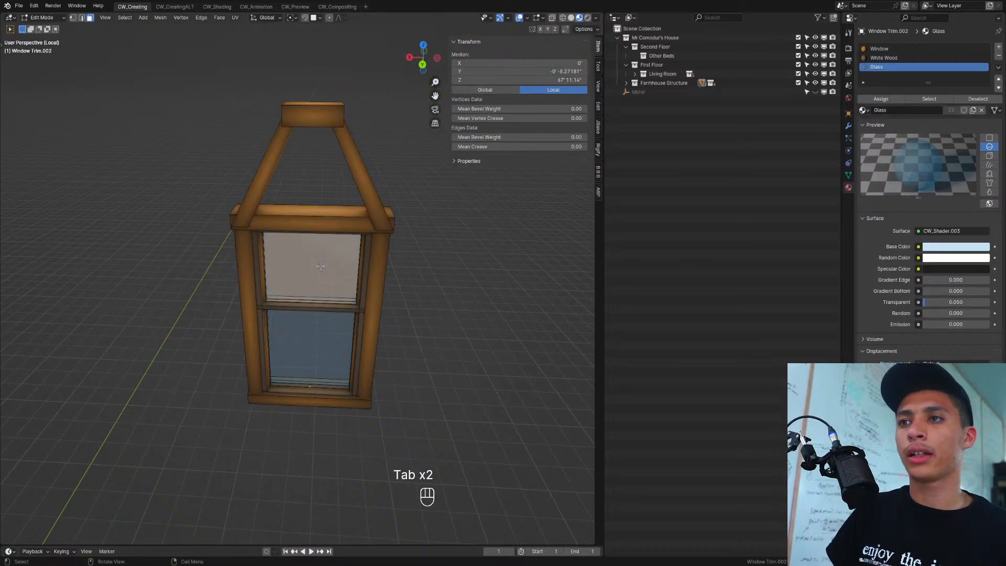
key(shift+d)
key(z)
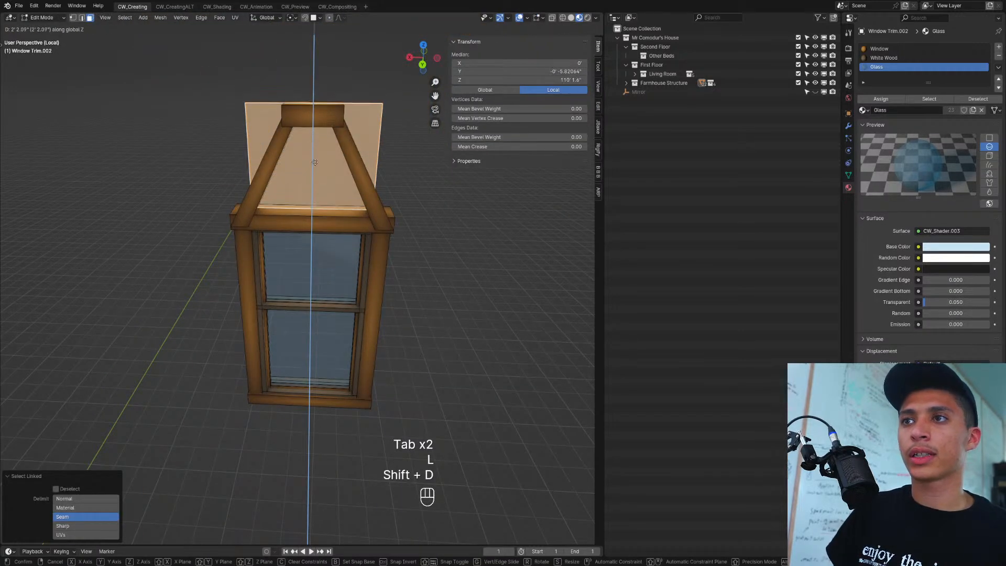
click(315, 163)
shift+middle_drag(315, 163, 313, 269)
Step: Narrow the top face of the gable pane along X so the glass tapers to fit the sloping trim
click(383, 242)
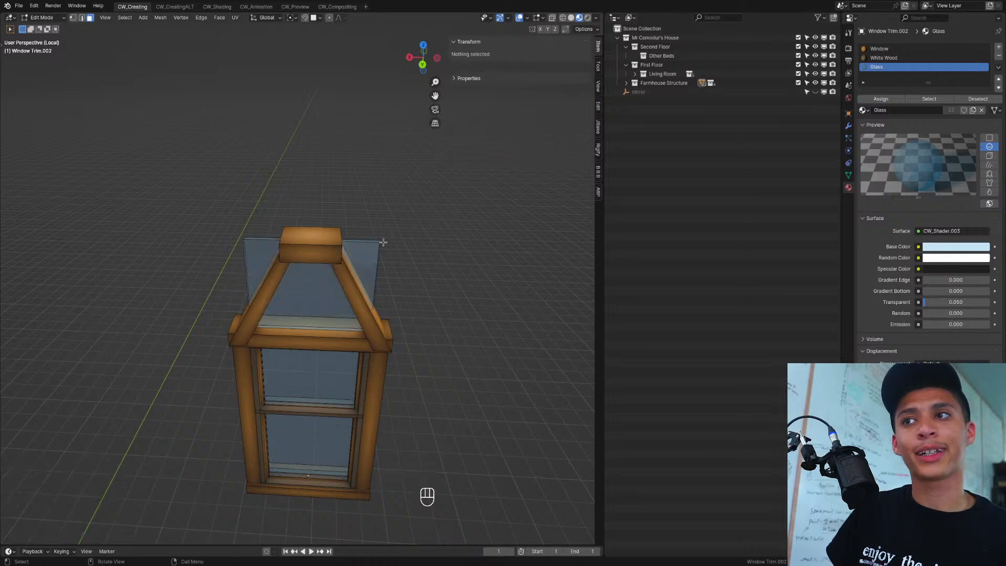
click(375, 241)
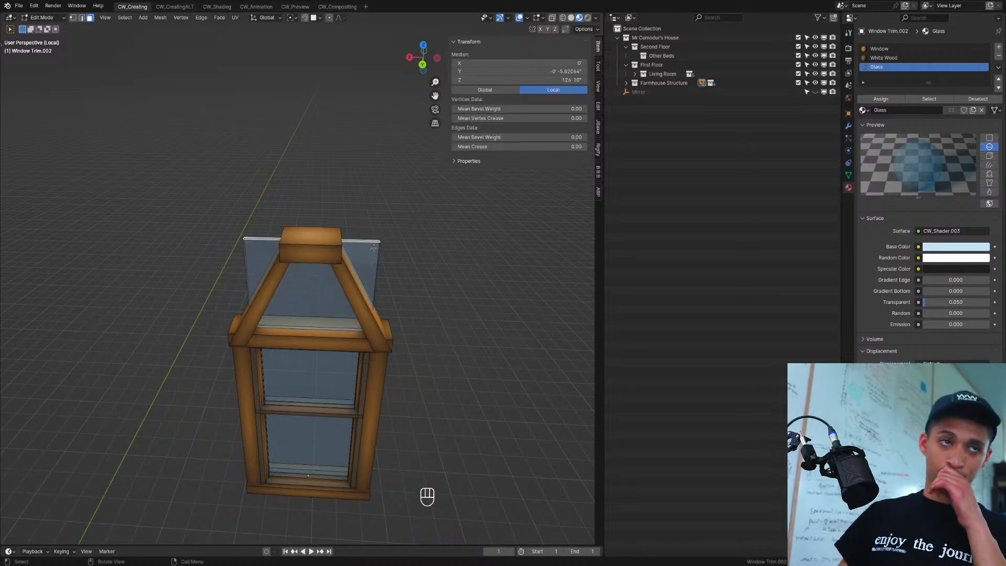
key(x)
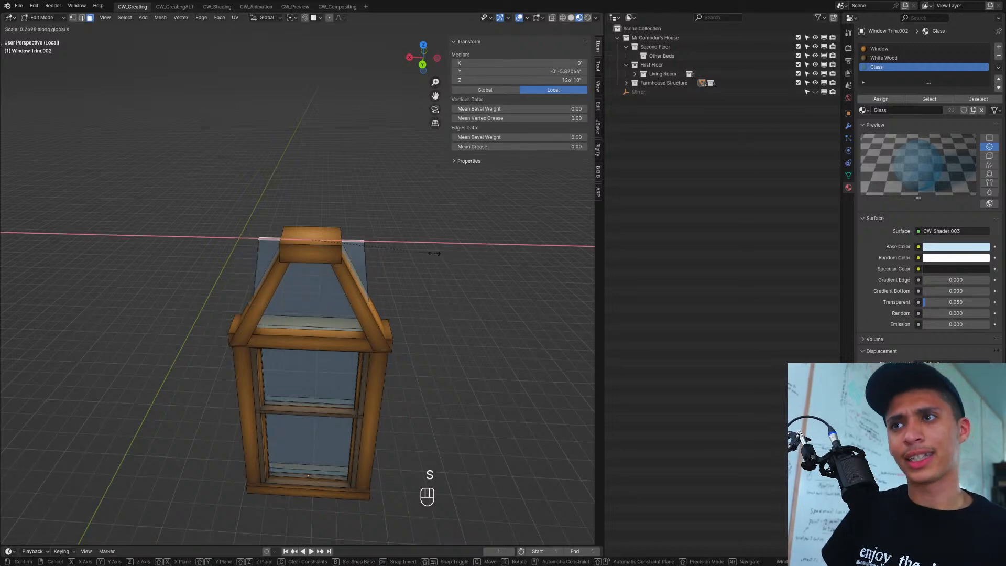
click(352, 250)
mouse_move(352, 262)
middle_down()
mouse_move(353, 245)
mouse_move(387, 404)
mouse_move(392, 292)
middle_up()
key(shift+z)
key(shift+z)
Step: Leave mesh editing and save the church file
key(Tab)
key(ctrl+s)
scroll(392, 291, down, 6)
middle_drag(393, 341, 404, 362)
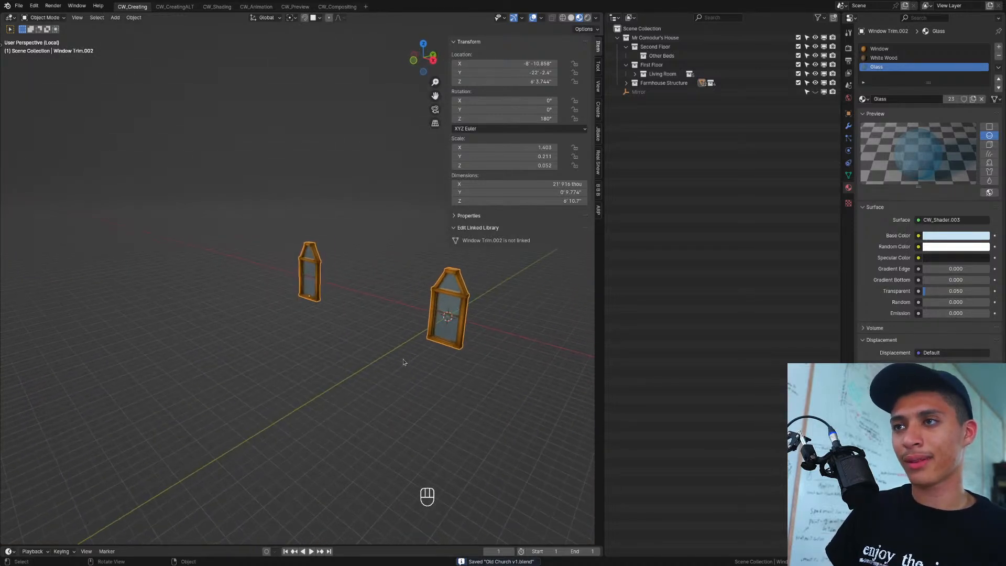
Step: Select the whole lower glass pane in mesh editing and duplicate it in place
scroll(395, 370, up, 10)
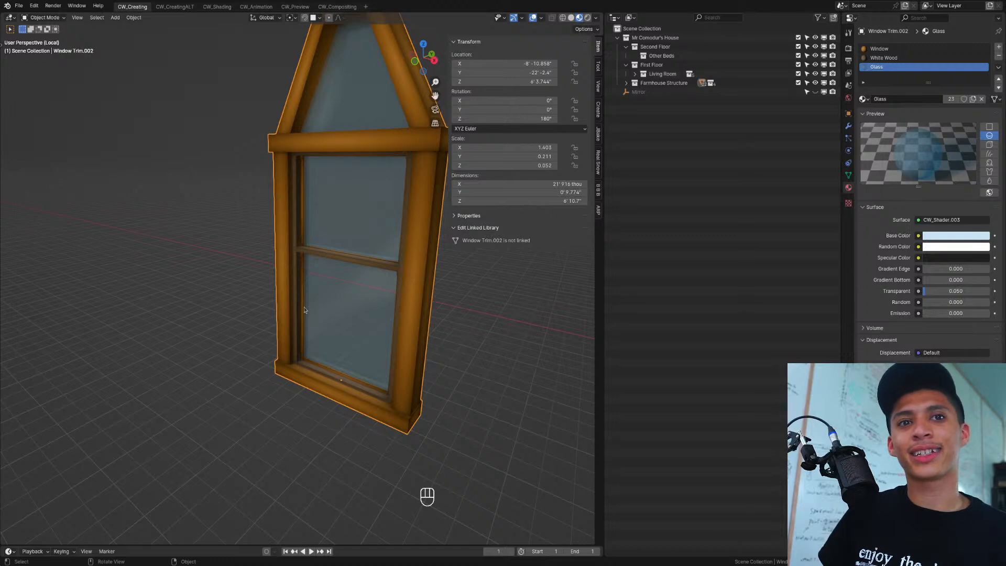
key(Tab)
click(355, 288)
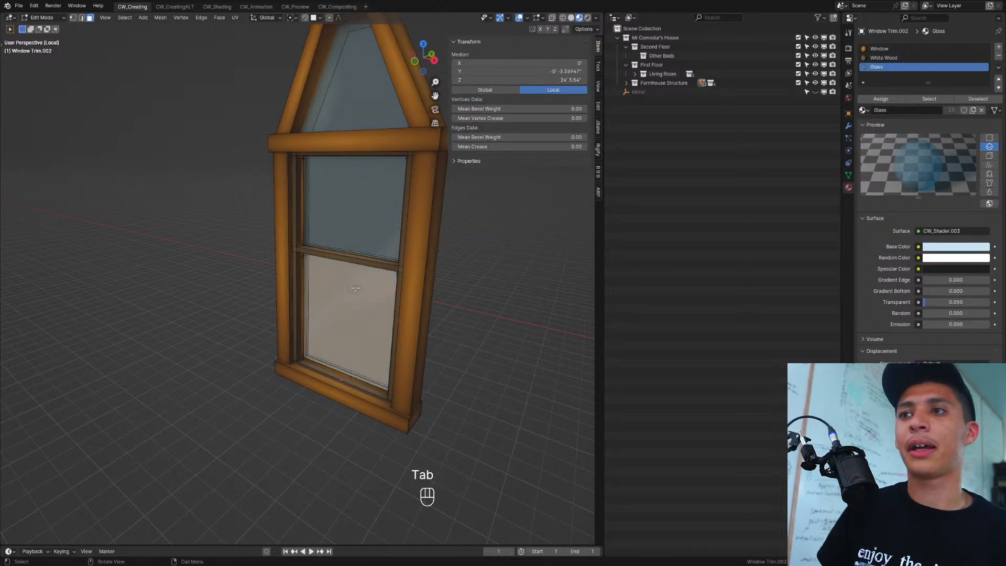
key(l)
scroll(351, 296, up, 3)
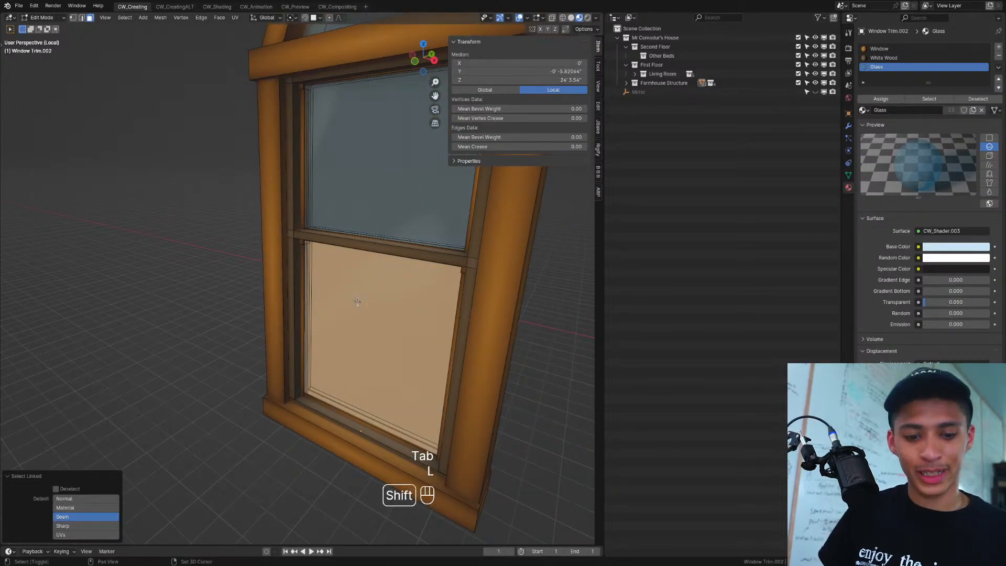
key(shift+d)
right_click(484, 324)
key(s)
key(y)
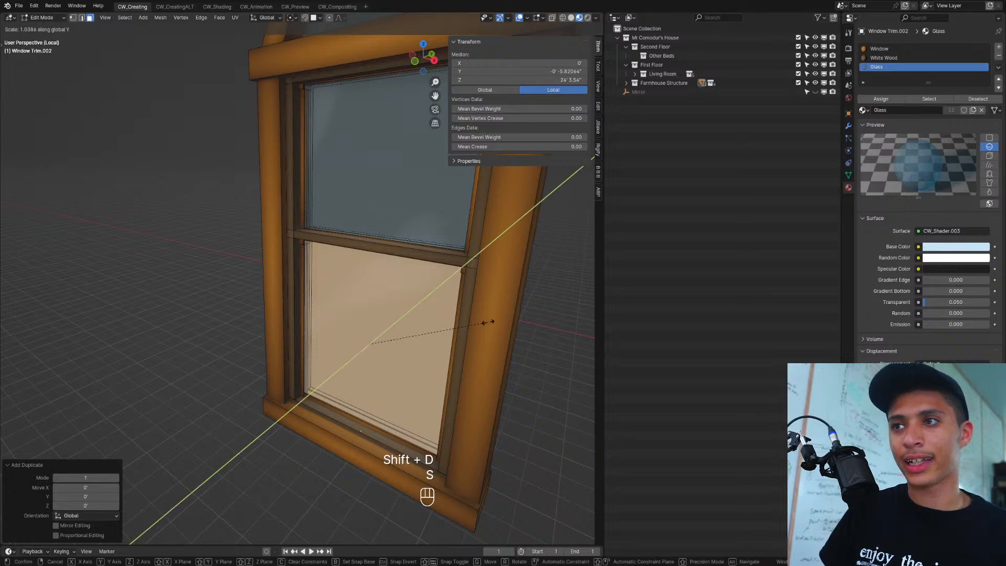
click(570, 289)
middle_drag(570, 289, 450, 324)
key(ctrl+z)
Step: Thicken the copied pane by 2.427 along Y and shrink it uniformly to 0.636
scroll(450, 323, down, 3)
key(s)
key(y)
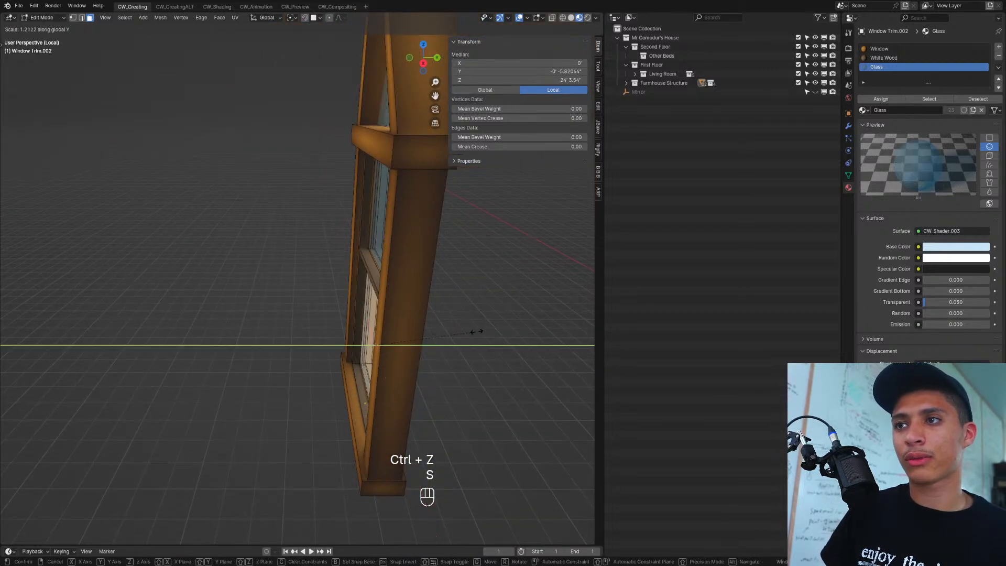
click(578, 316)
key(s)
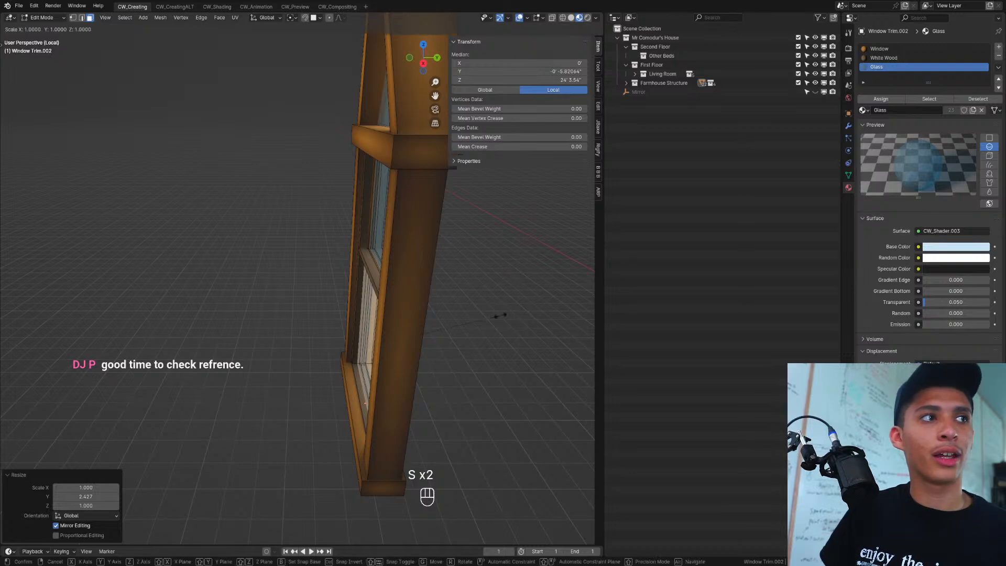
click(449, 313)
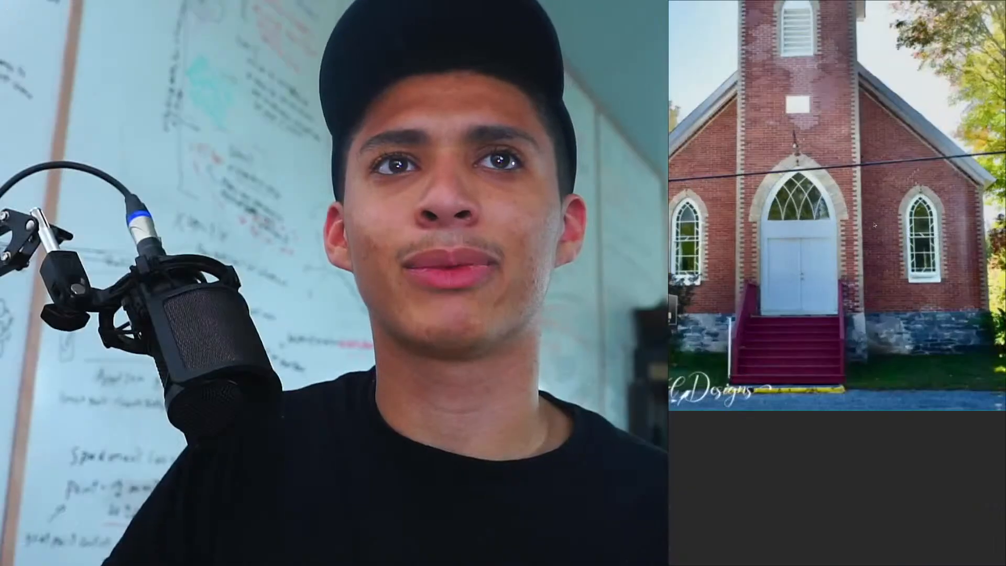
Step: Check the church reference photo and rotate the small glass panel clockwise by about 34° in front view
scroll(905, 276, down, 9)
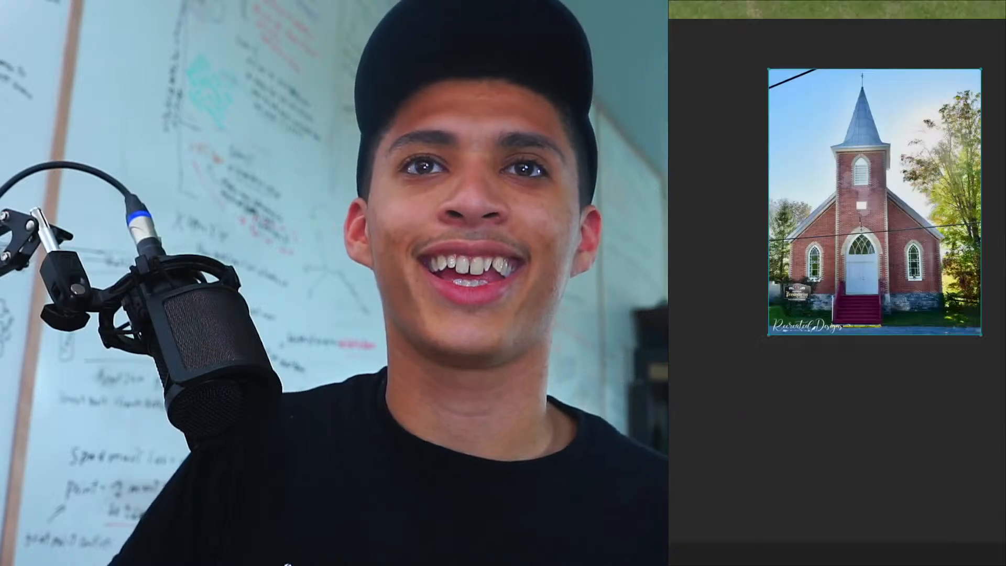
scroll(930, 276, up, 4)
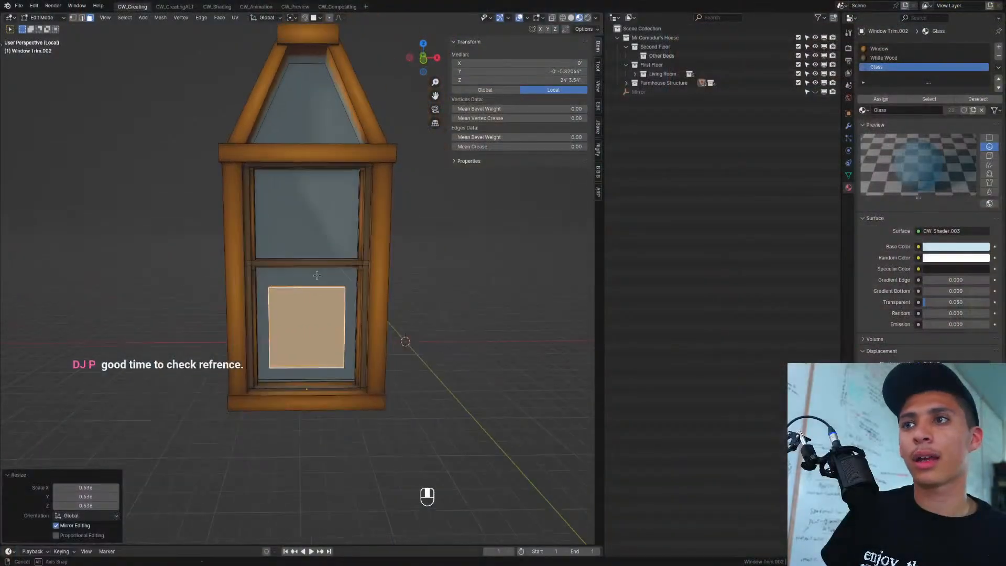
scroll(343, 331, up, 3)
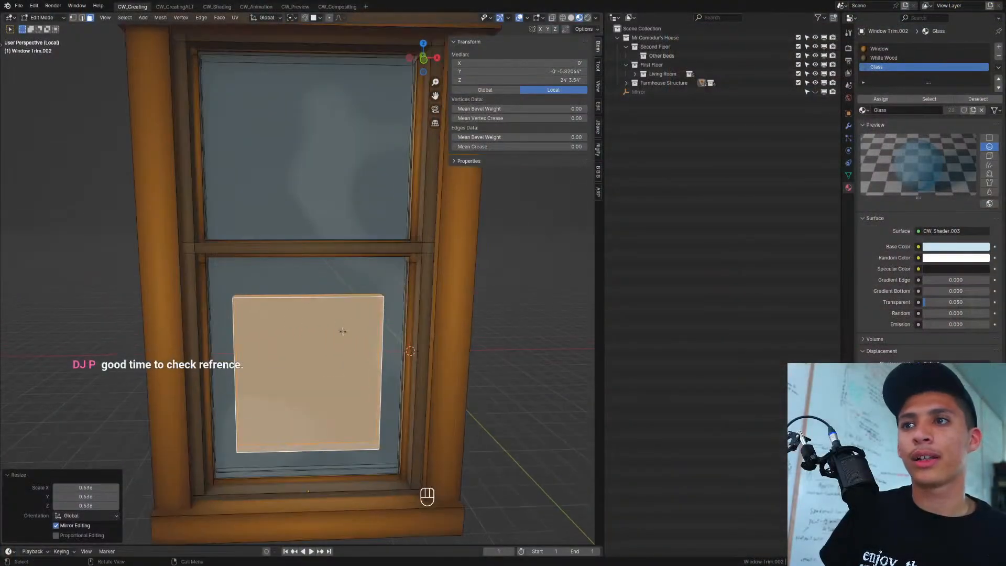
key(KP_1)
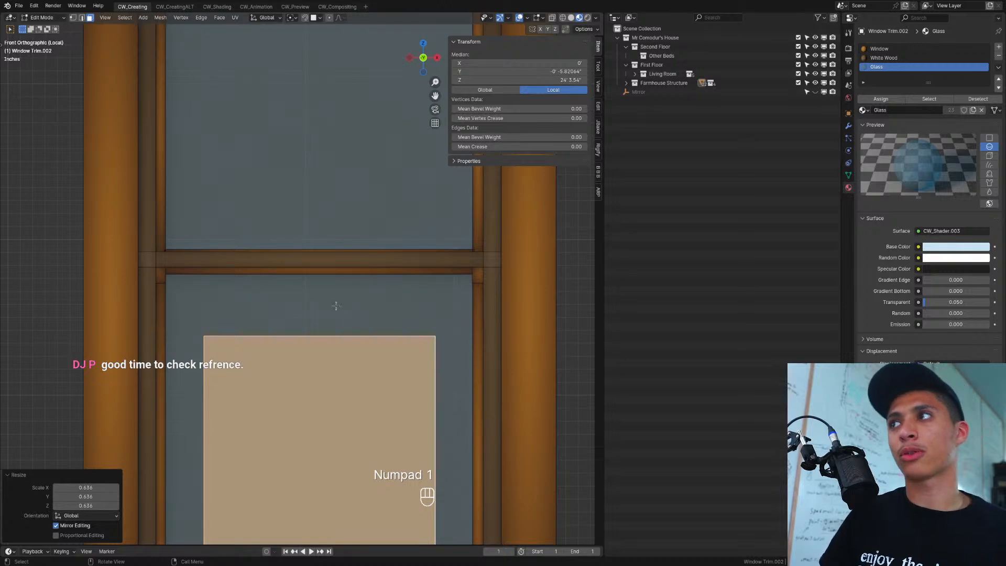
scroll(336, 306, down, 4)
shift+middle_drag(366, 330, 352, 277)
key(r)
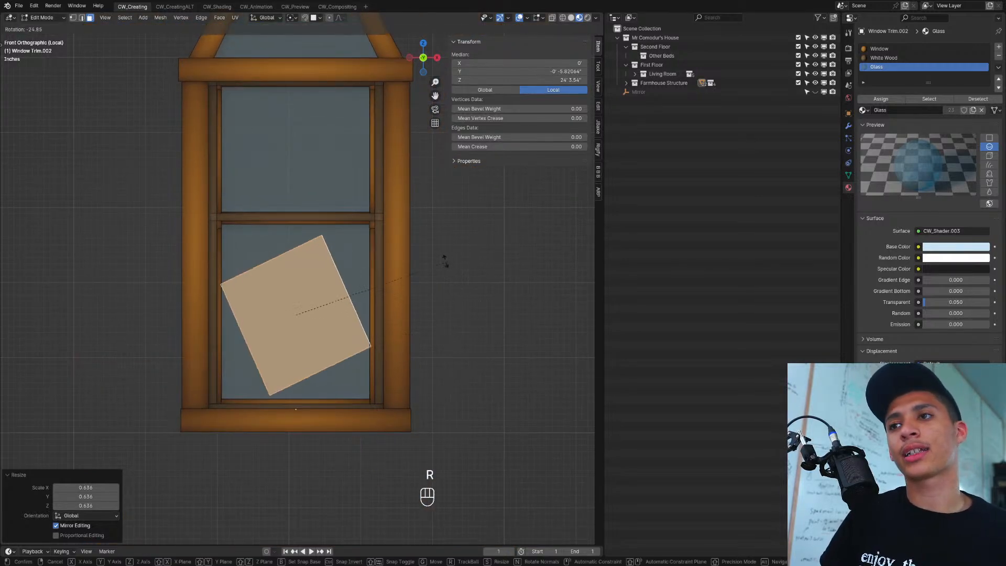
click(444, 260)
key(r)
click(456, 265)
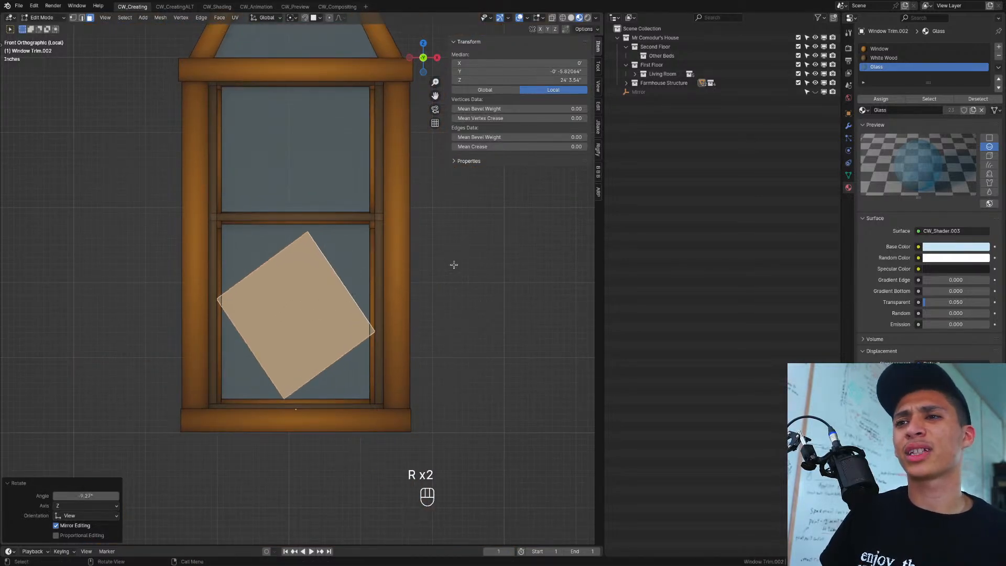
Step: Scale the rotated panel along X by 0.859 so it fits within the lower pane
middle_drag(455, 265, 440, 325)
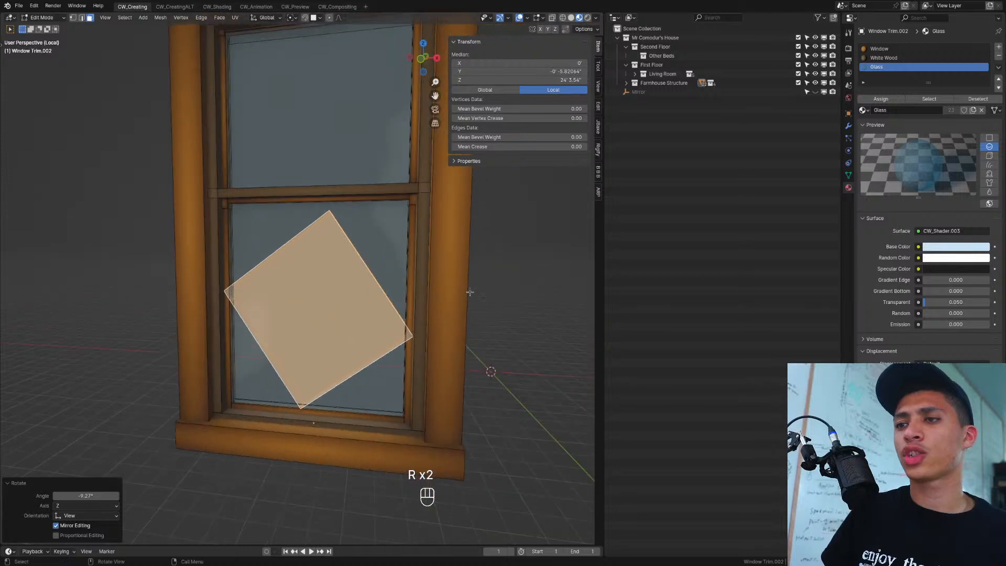
key(KP_1)
key(s)
key(x)
click(437, 331)
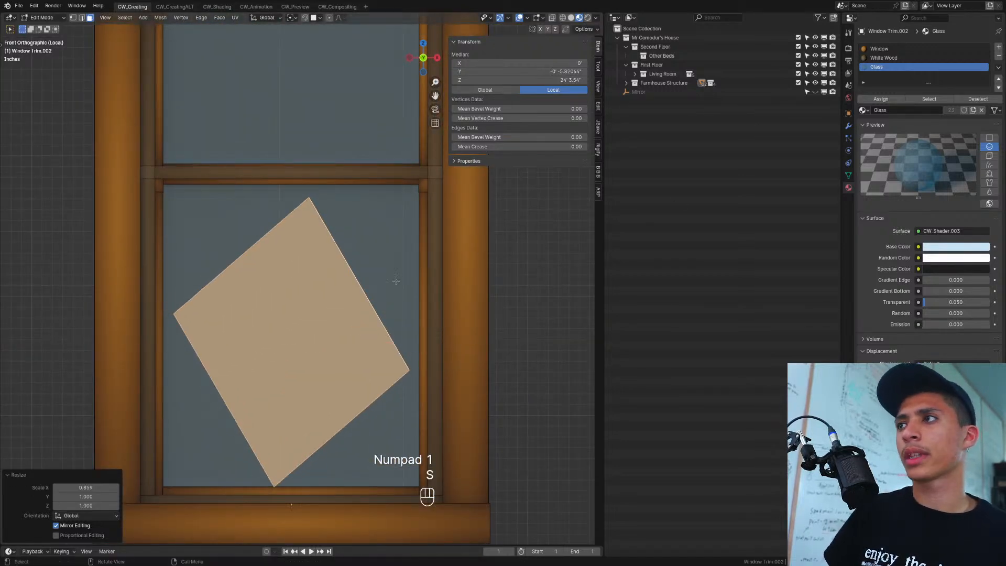
Step: Add a material slot with a separate copy of the Glass material and name it Red Glass
scroll(396, 281, down, 4)
click(998, 46)
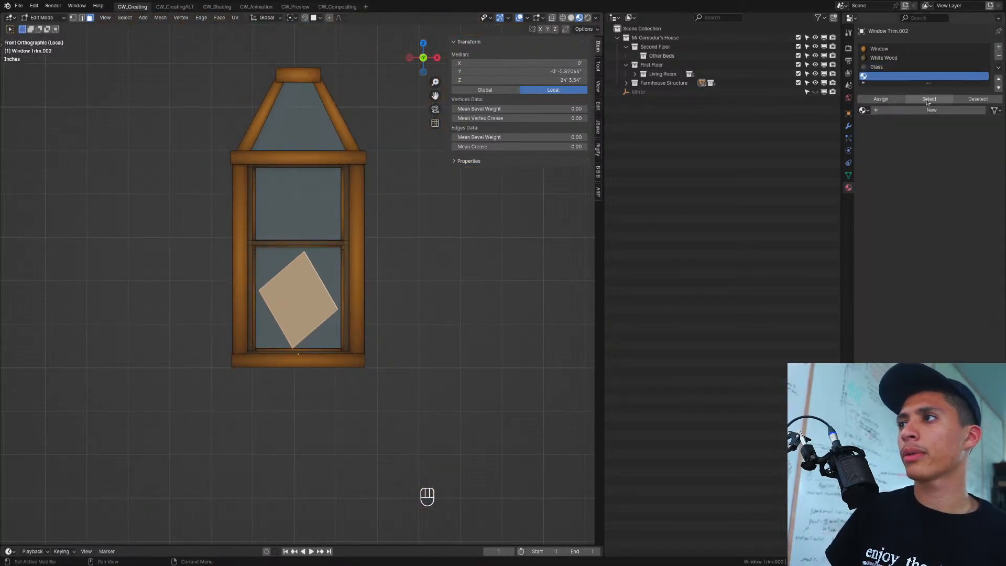
click(862, 110)
text(gla)
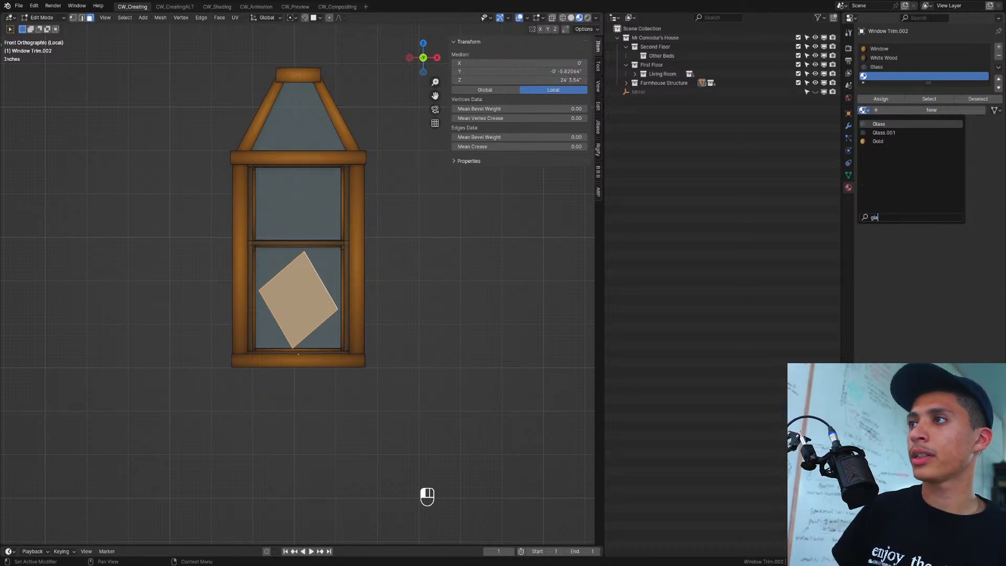
key(Return)
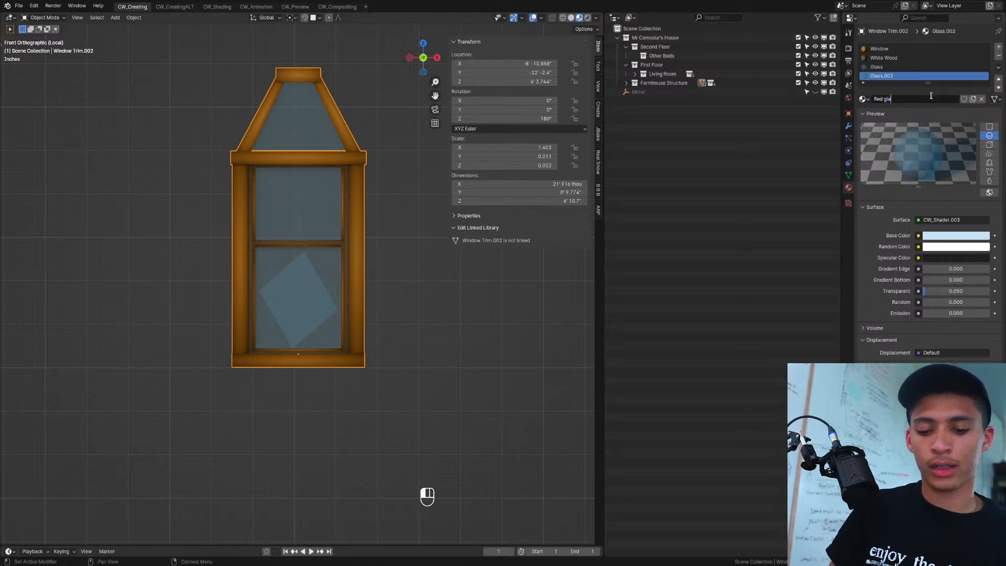
key(ctrl+BackSpace)
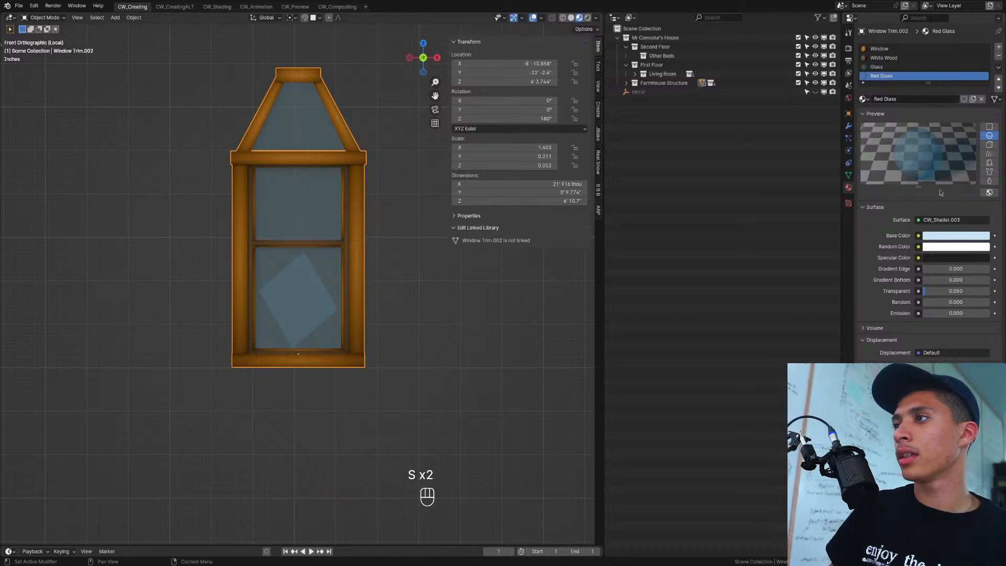
Step: Set Red Glass's base color to bright red and assign the material to the tilted panel
click(936, 235)
drag(940, 162, 937, 170)
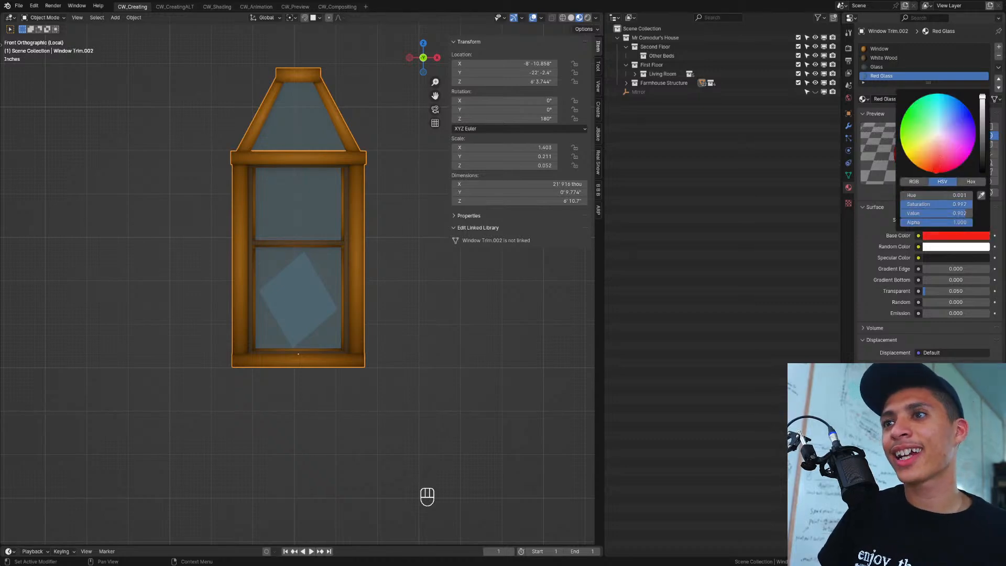
key(Tab)
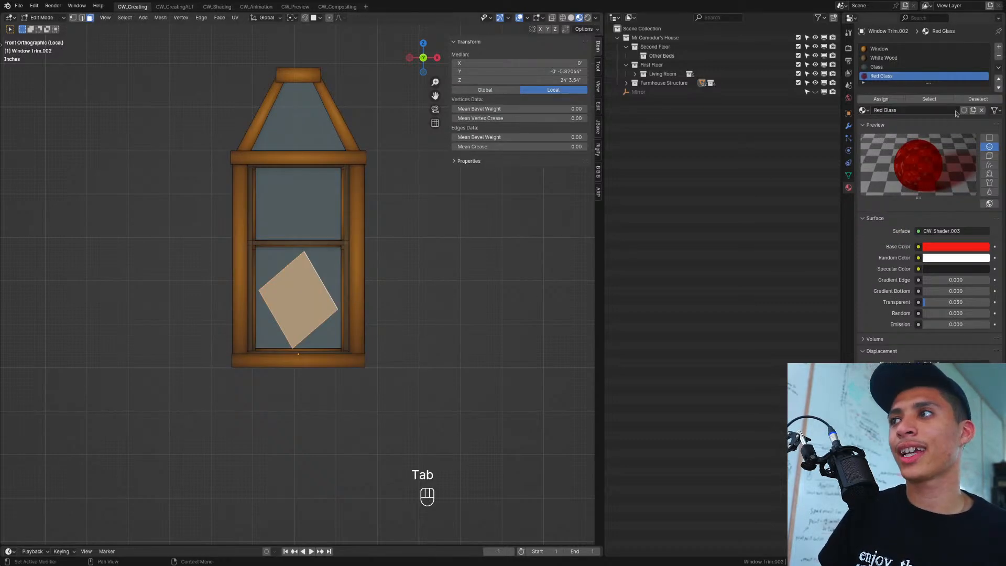
click(891, 100)
key(Tab)
middle_drag(377, 347, 418, 338)
key(KP_1)
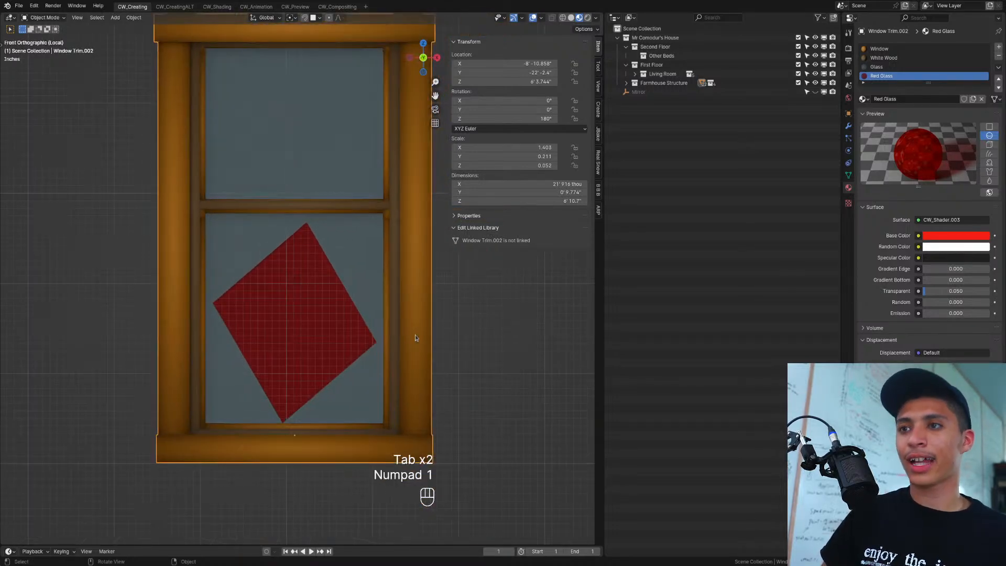
middle_drag(355, 325, 389, 331)
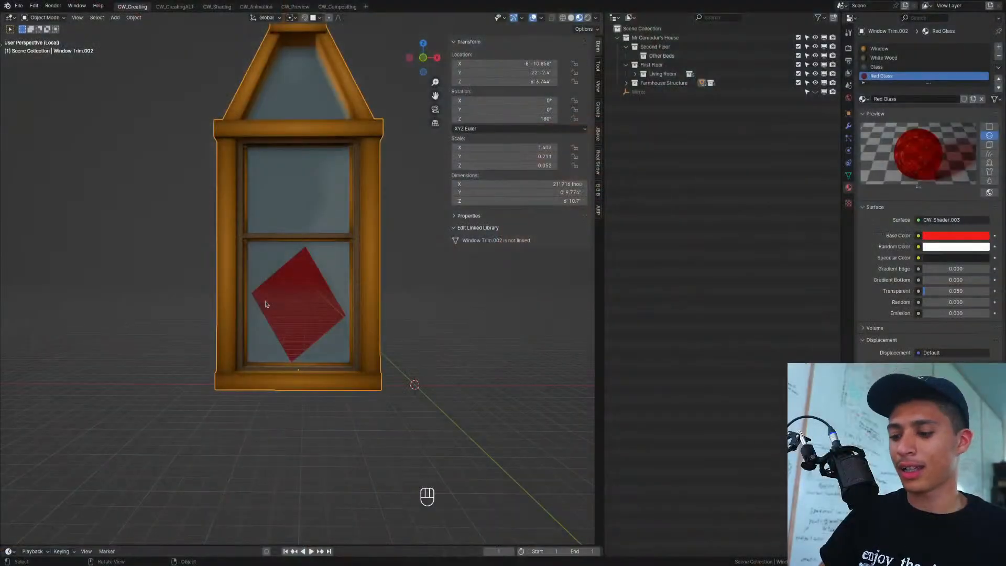
Step: Duplicate the red panel about 2' 4" upward along Z onto the window's upper pane
key(KP_1)
key(Tab)
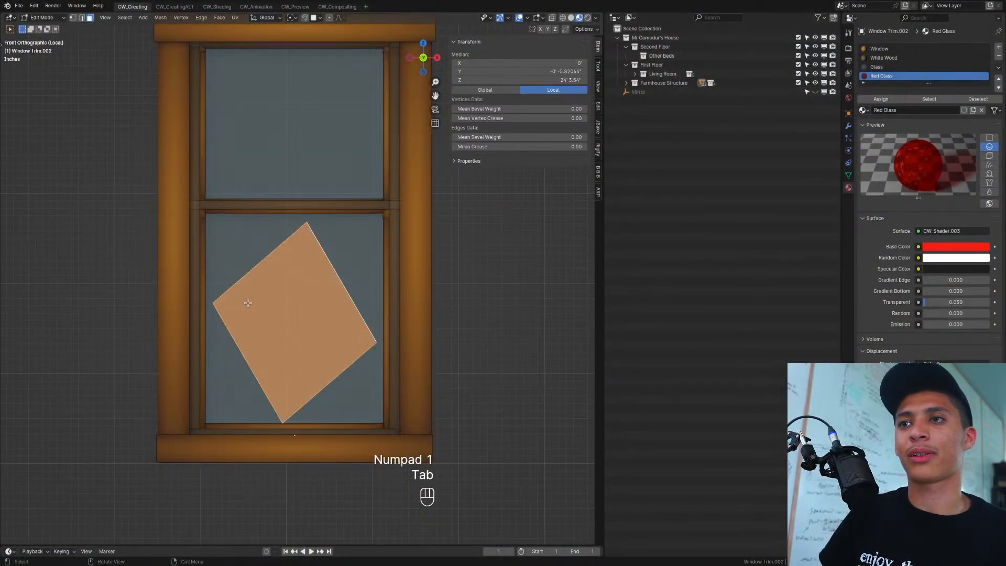
shift+middle_drag(291, 261, 263, 350)
key(shift+d)
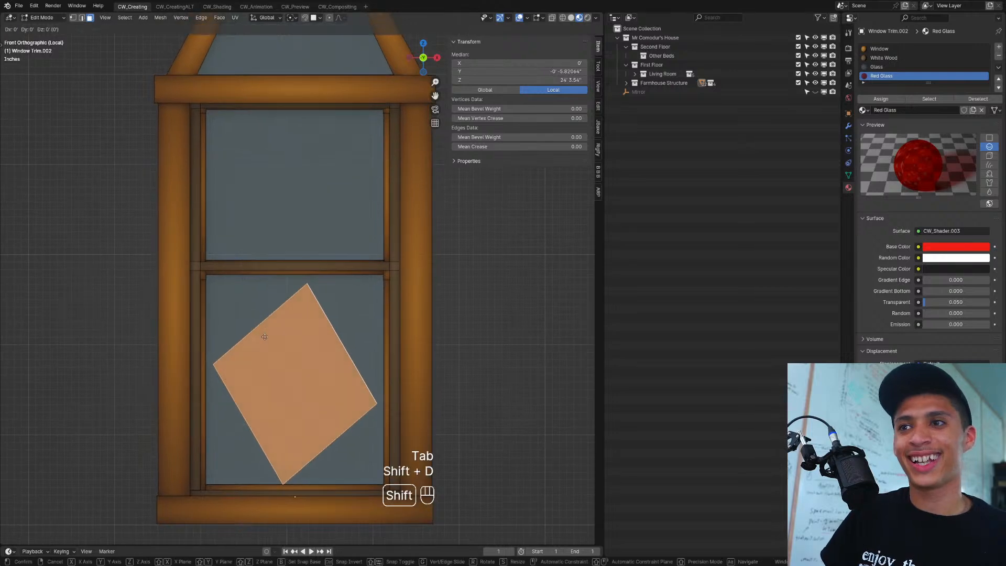
click(265, 160)
Step: Rotate the copied red panel by about 85° and scale it uniformly to 0.702
key(r)
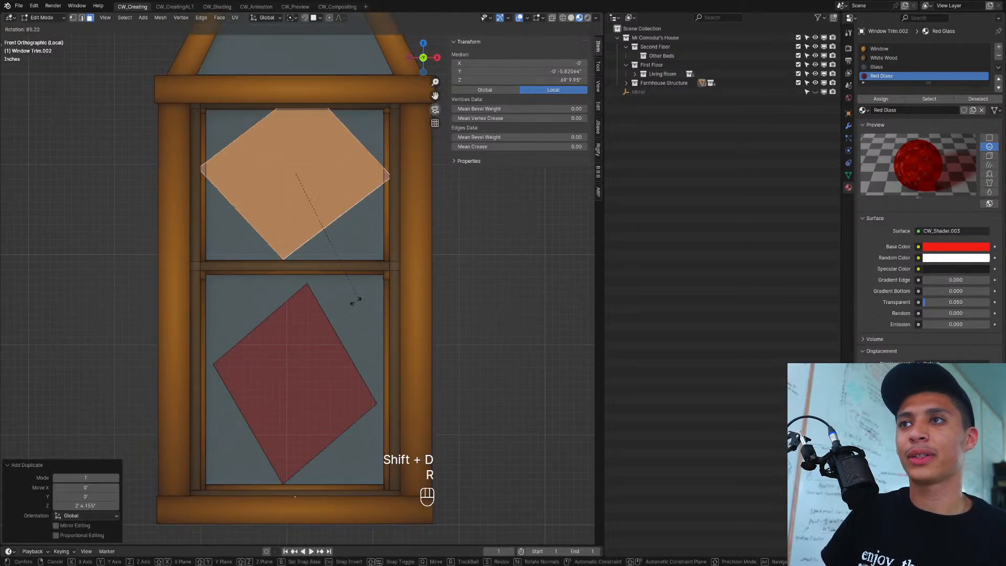
click(354, 301)
key(s)
click(393, 263)
Step: Stretch the upper red panel along Z by 1.615 to fill the height of the upper pane
middle_drag(306, 287, 348, 303)
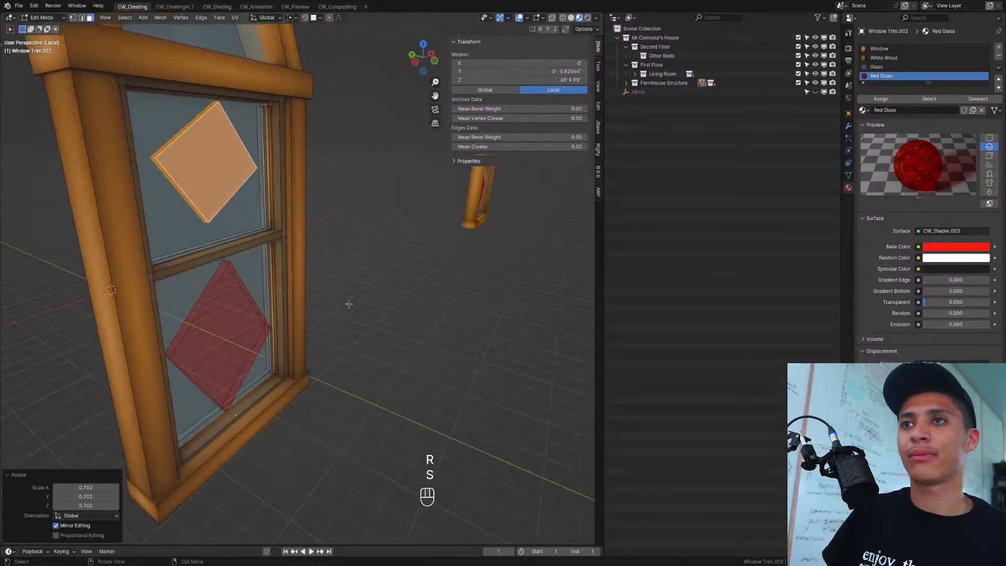
key(KP_1)
key(s)
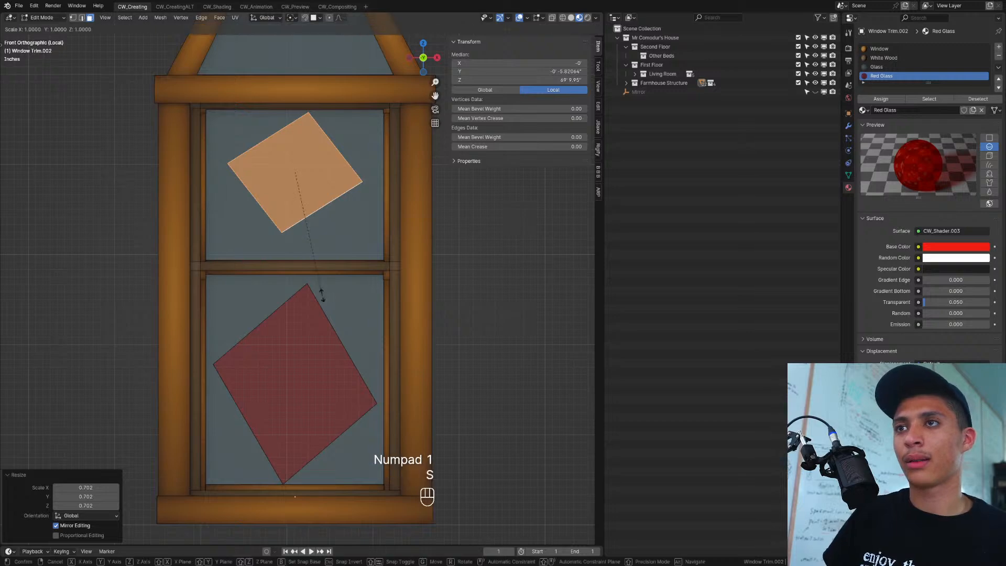
middle_click(321, 292)
click(468, 269)
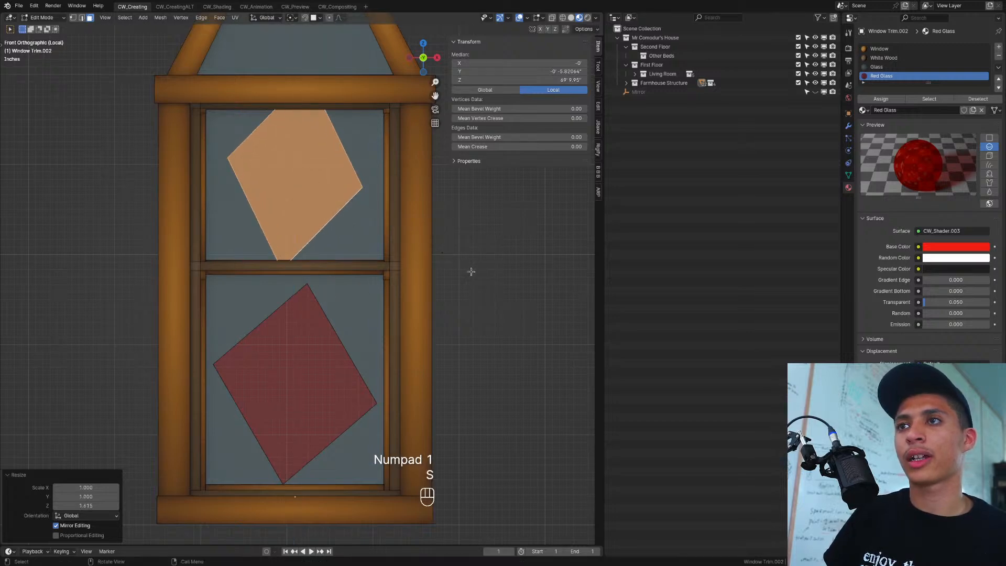
Step: Move the upper red panel about 4.37" along X toward the right side of the upper pane
key(g)
middle_click(337, 229)
click(365, 233)
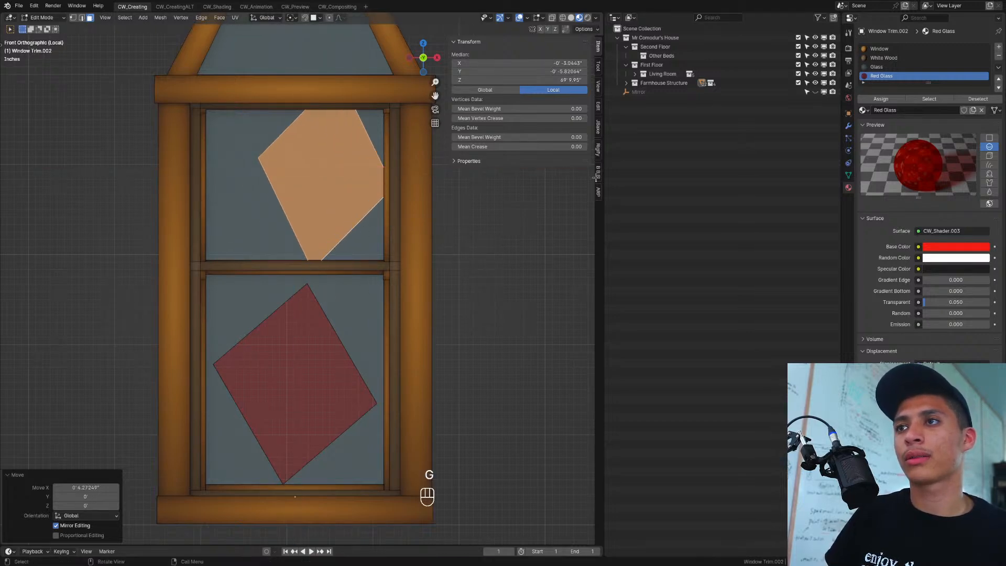
Step: Add a material slot using a single-user copy of Red Glass and rename the copy Purple Glass
click(999, 47)
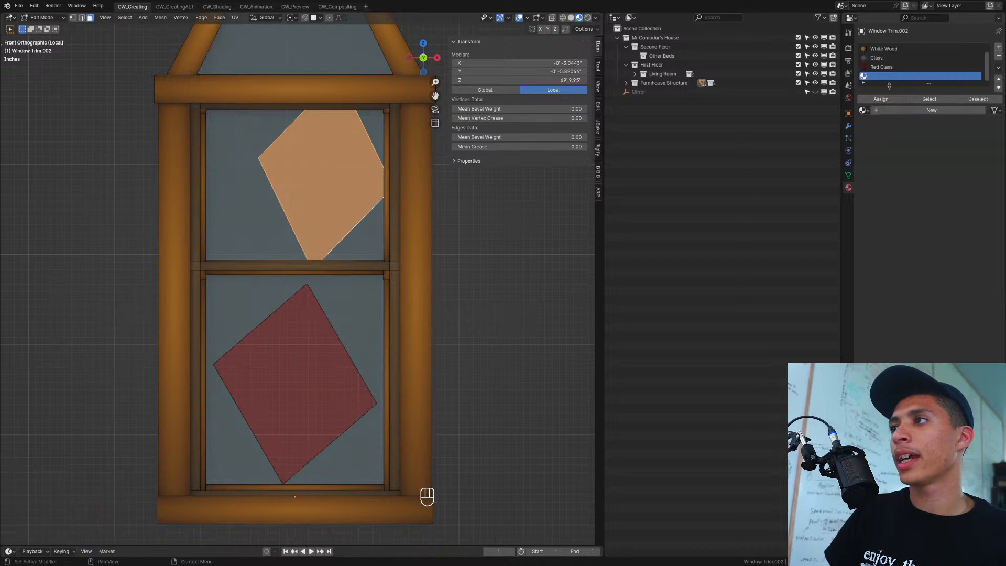
click(863, 110)
text(red)
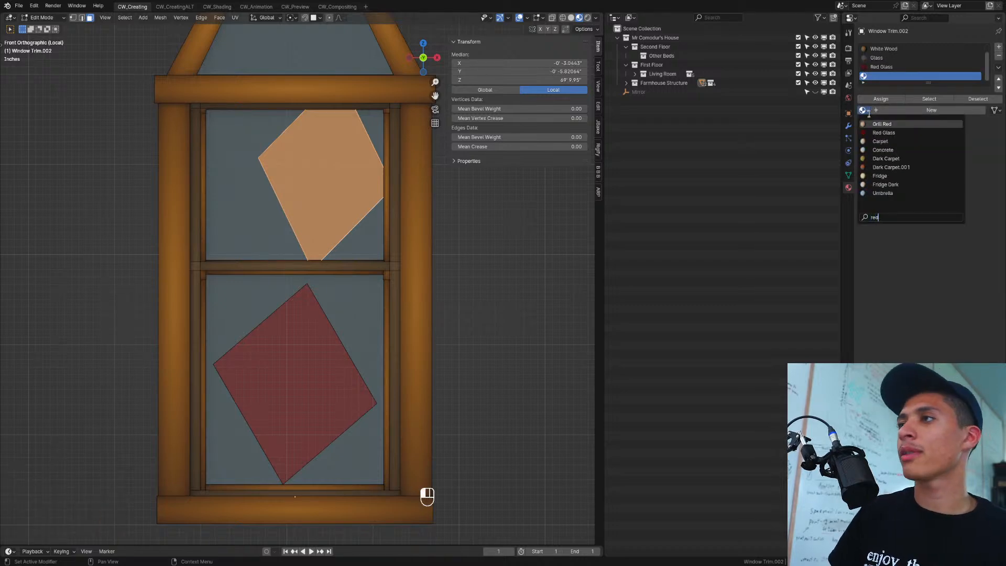
key(Return)
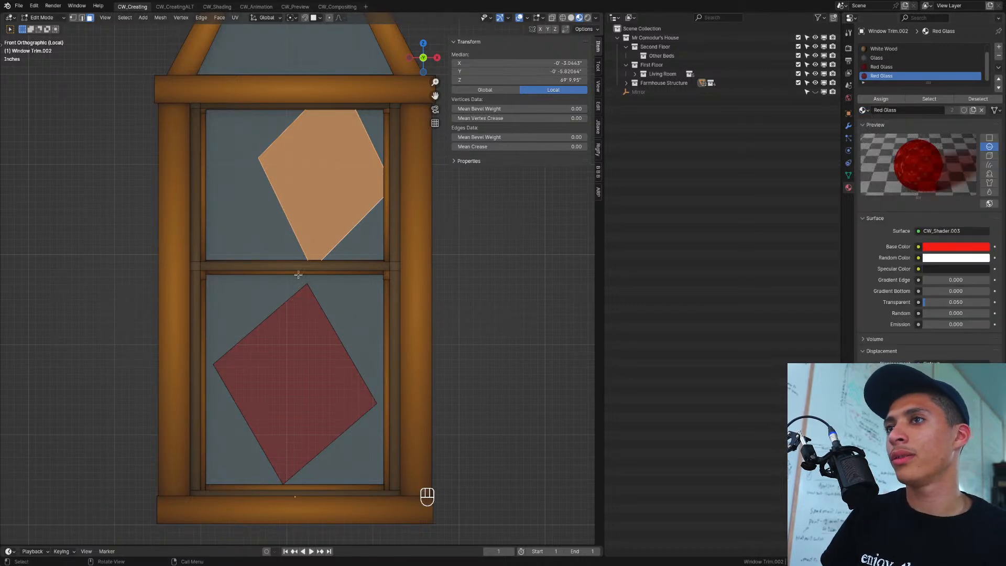
key(Tab)
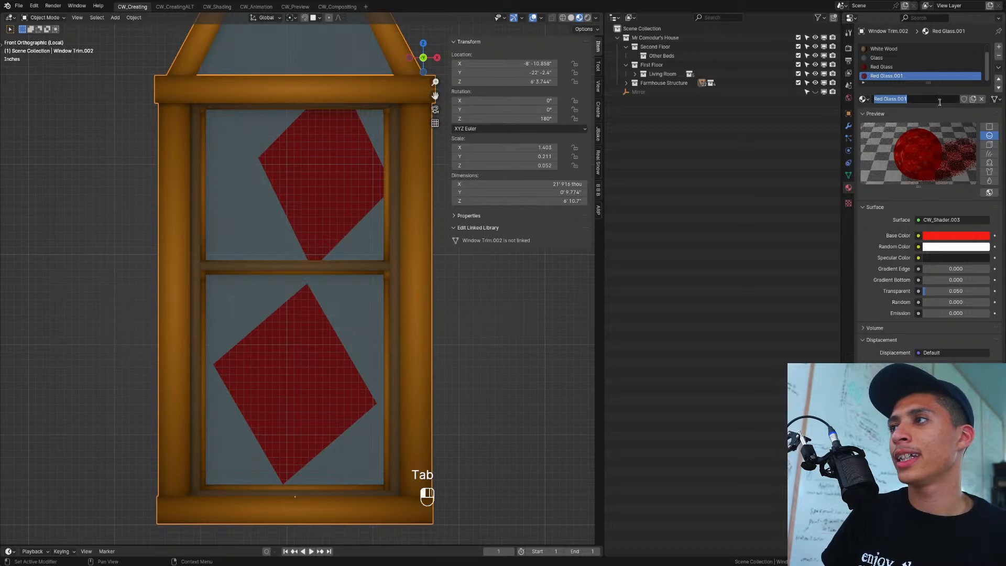
click(934, 98)
text(Purpl)
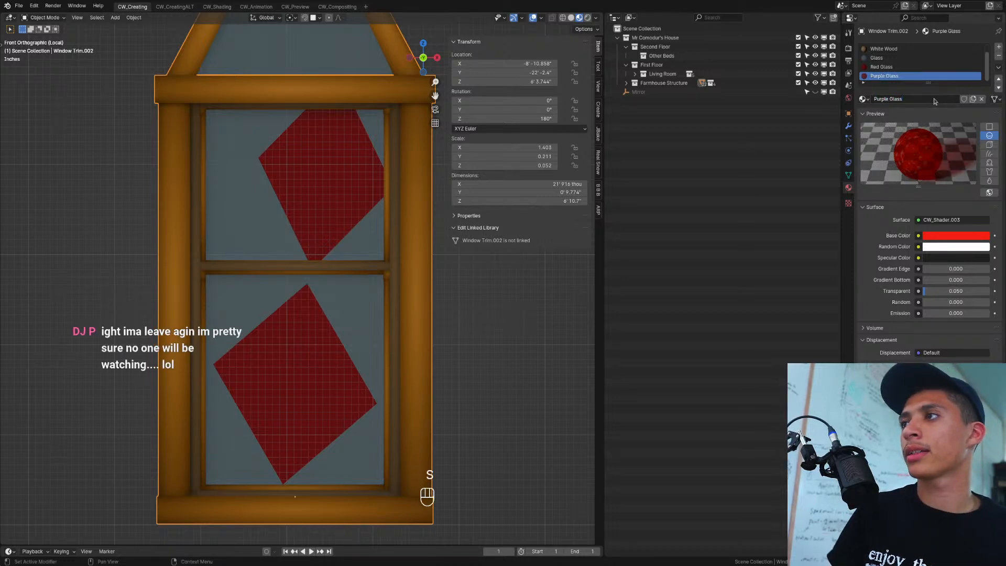
Step: Set Purple Glass's base color to a bright magenta-purple and assign the material to the upper panel
click(951, 236)
drag(946, 155, 955, 143)
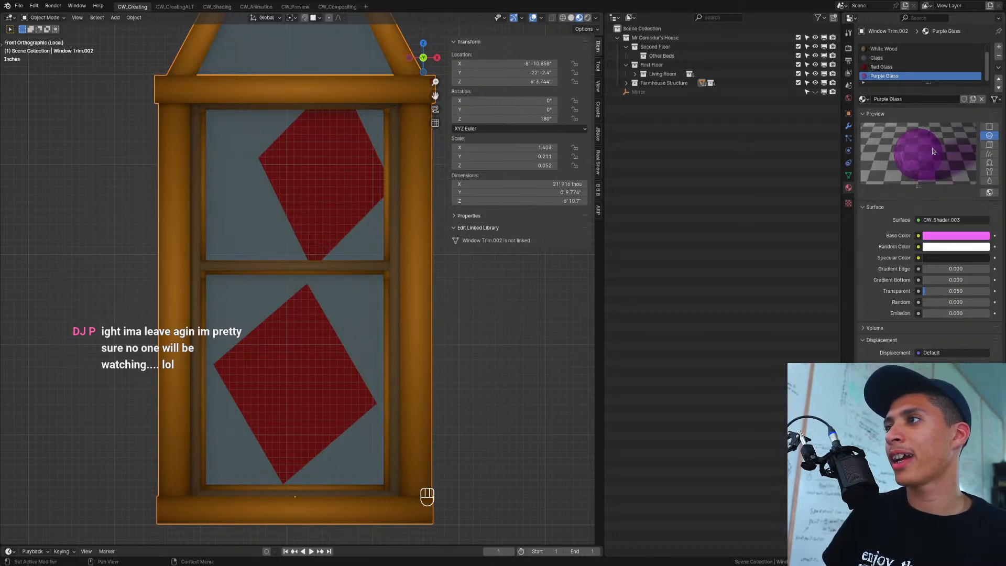
key(Tab)
key(Tab)
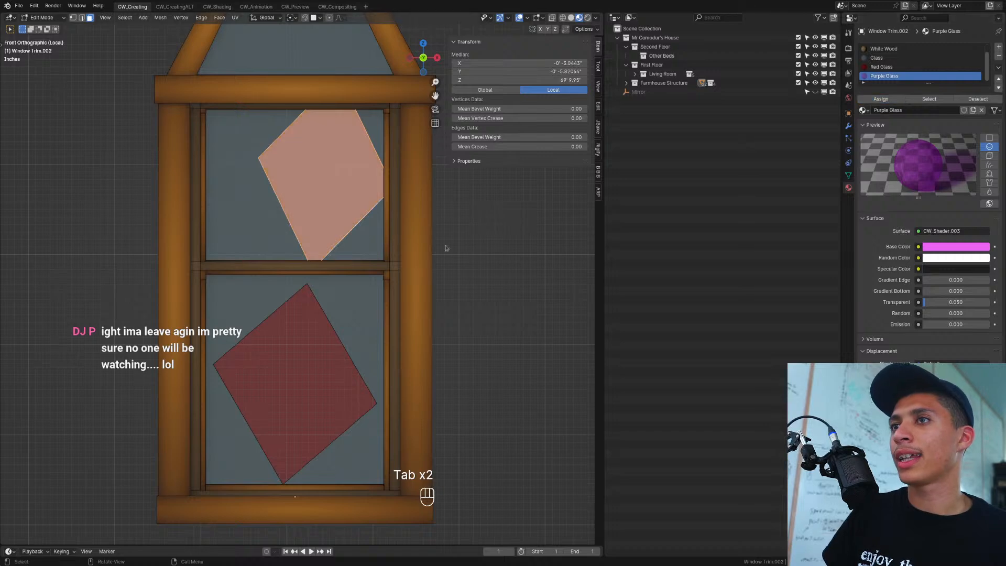
key(Tab)
scroll(449, 278, down, 4)
middle_drag(387, 318, 422, 344)
scroll(324, 294, up, 4)
key(Tab)
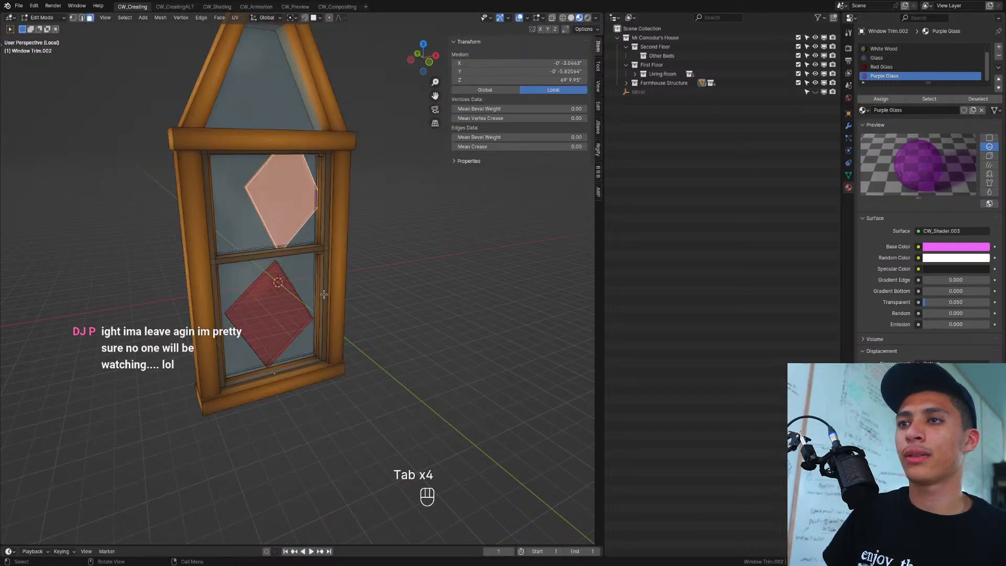
Step: Scale the purple panel to 0.408 along X and Z and move it down along Z onto the lower pane
key(KP_1)
key(s)
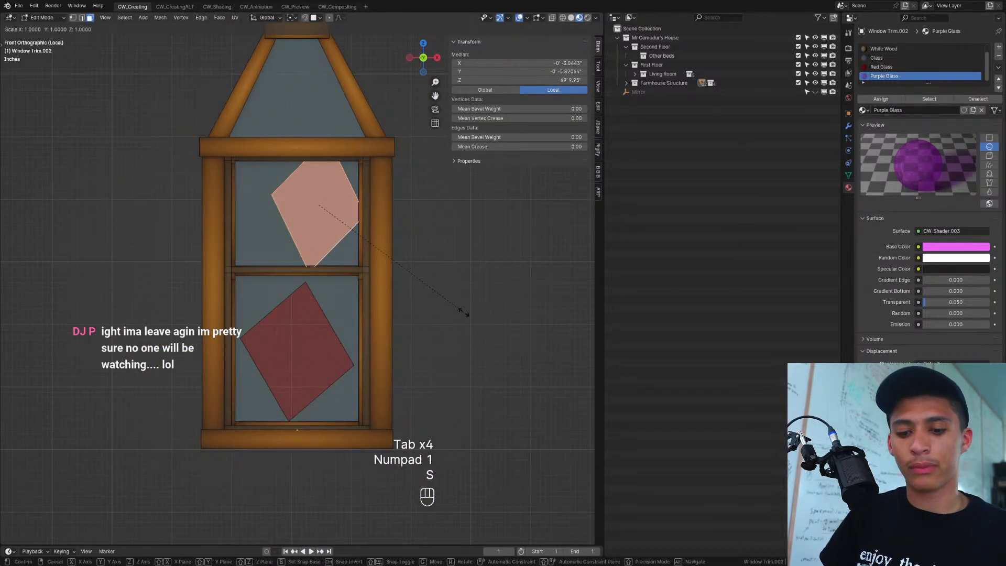
click(389, 244)
key(g)
key(z)
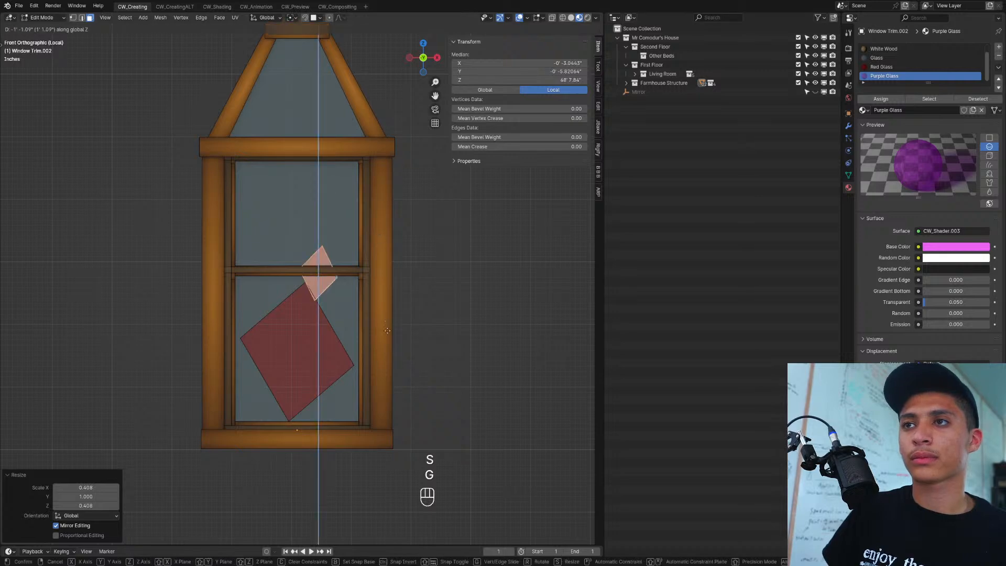
click(387, 335)
Step: Rotate the small purple panel by -26.7° in the front view
key(r)
click(386, 332)
scroll(357, 372, up, 4)
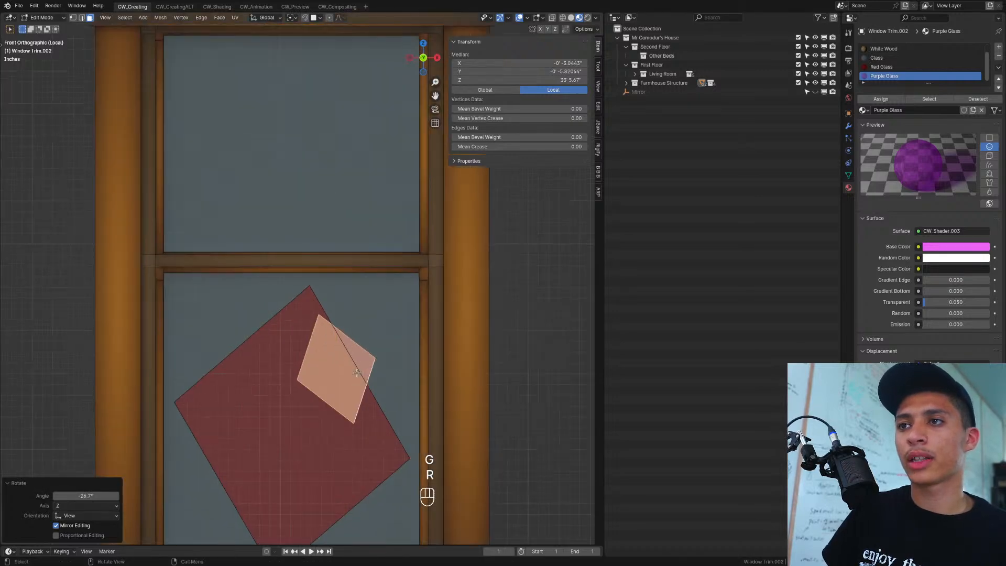
Step: Thicken the small purple panel along Y by a factor of 1.791
key(Tab)
middle_drag(287, 354, 553, 343)
scroll(277, 372, down, 5)
middle_drag(296, 369, 280, 355)
scroll(242, 356, up, 3)
key(Tab)
key(s)
key(x)
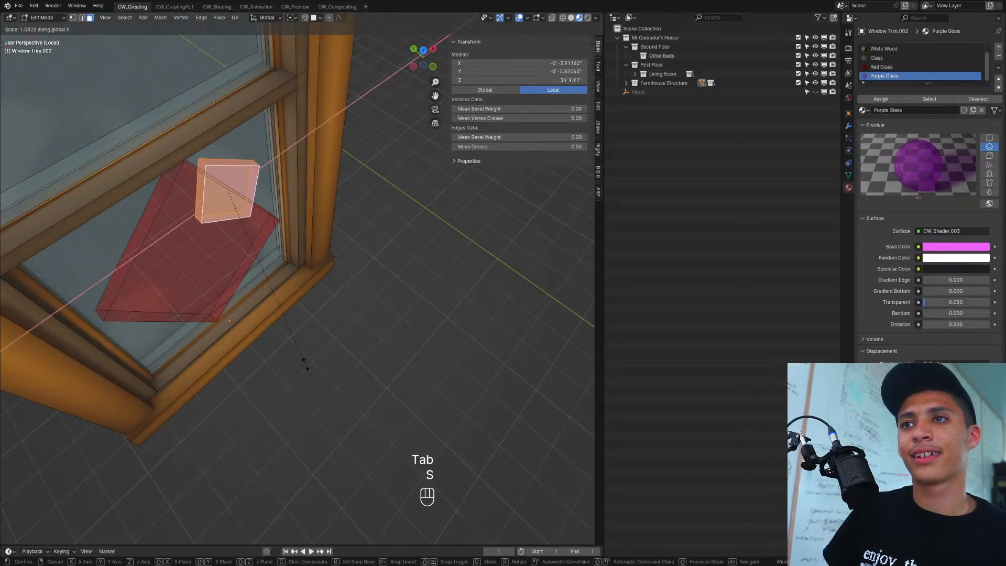
key(y)
click(420, 435)
key(Tab)
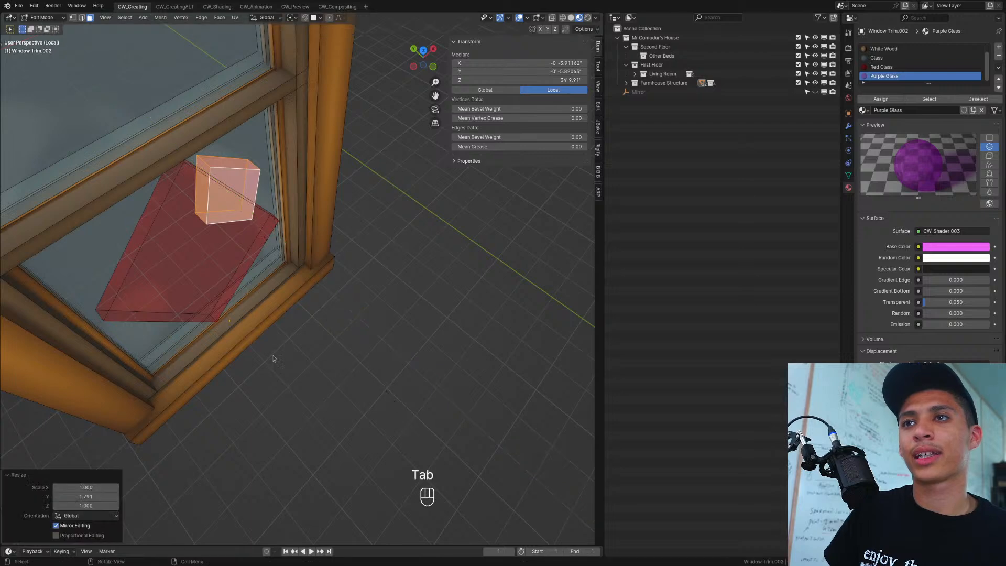
Step: Switch to solid shading, select both the red and purple panels, and duplicate them in place
middle_drag(275, 360, 224, 248)
key(Tab)
click(571, 17)
mouse_move(220, 293)
middle_down()
mouse_move(160, 312)
mouse_move(248, 259)
mouse_move(281, 310)
middle_up()
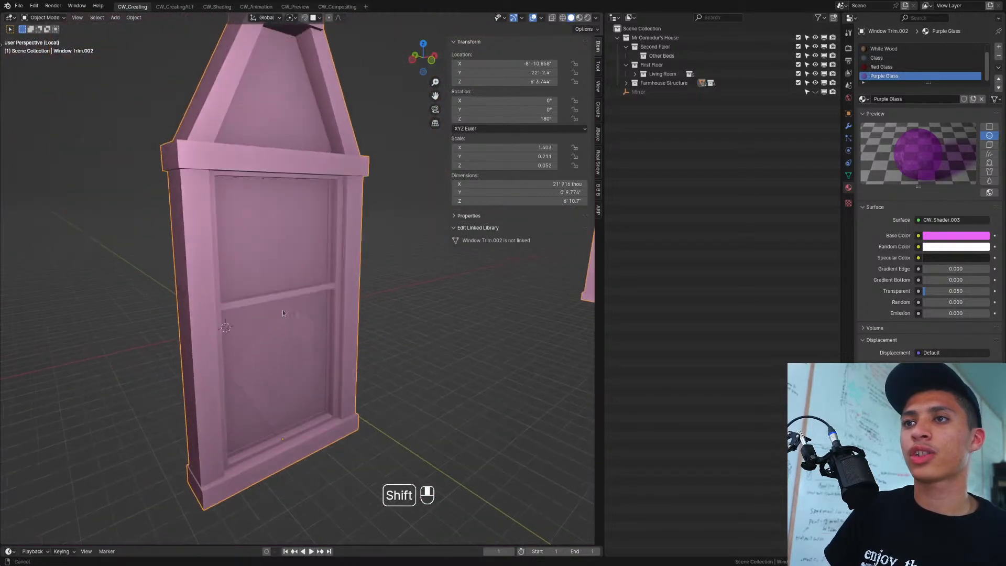
key(Tab)
key(l)
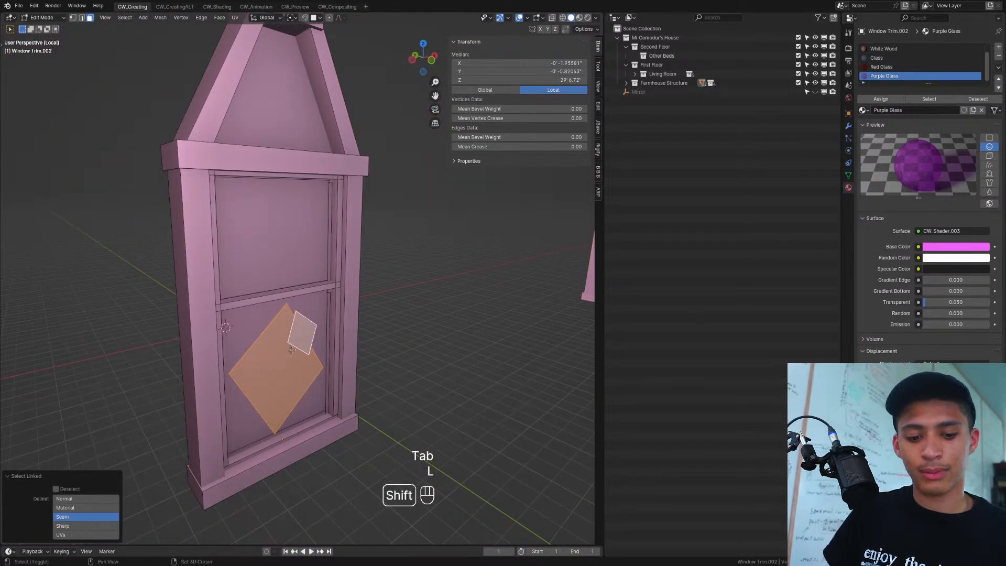
key(shift+d)
right_click(302, 346)
scroll(330, 376, up, 2)
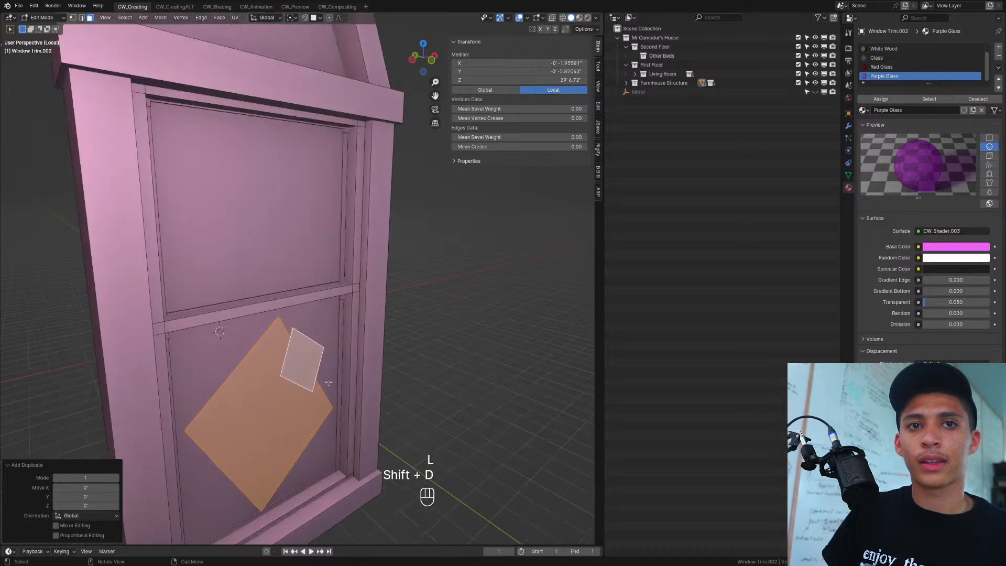
shift+middle_drag(328, 380, 343, 309)
scroll(314, 366, up, 2)
shift+middle_drag(293, 417, 252, 360)
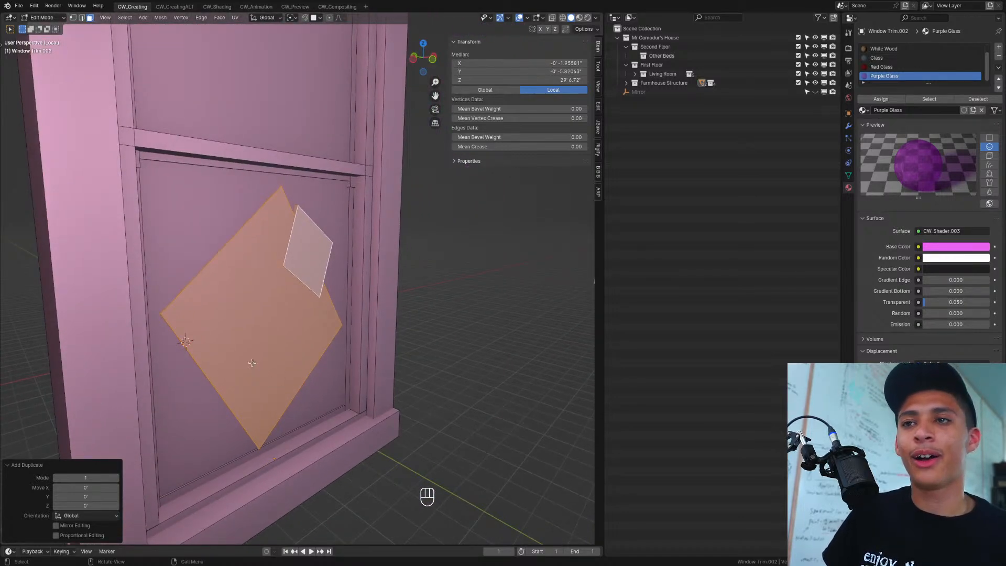
Step: Thicken the duplicated pair of panels along Y by a factor of 2.393
key(s)
key(x)
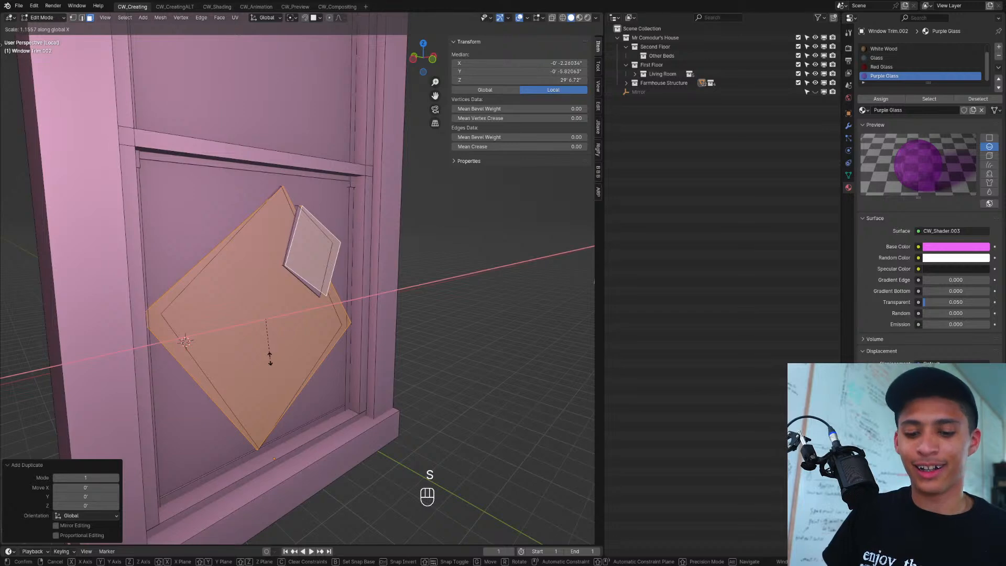
key(y)
click(309, 388)
middle_drag(349, 374, 305, 362)
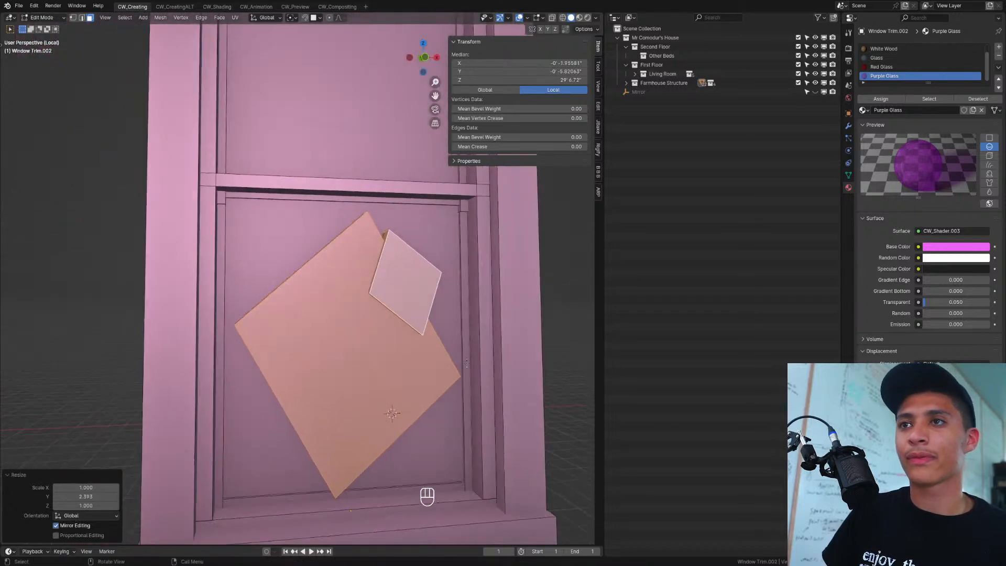
Step: Rotate the duplicated panels by about -135° in the front view and scale them uniformly to 0.791
key(r)
right_click(331, 191)
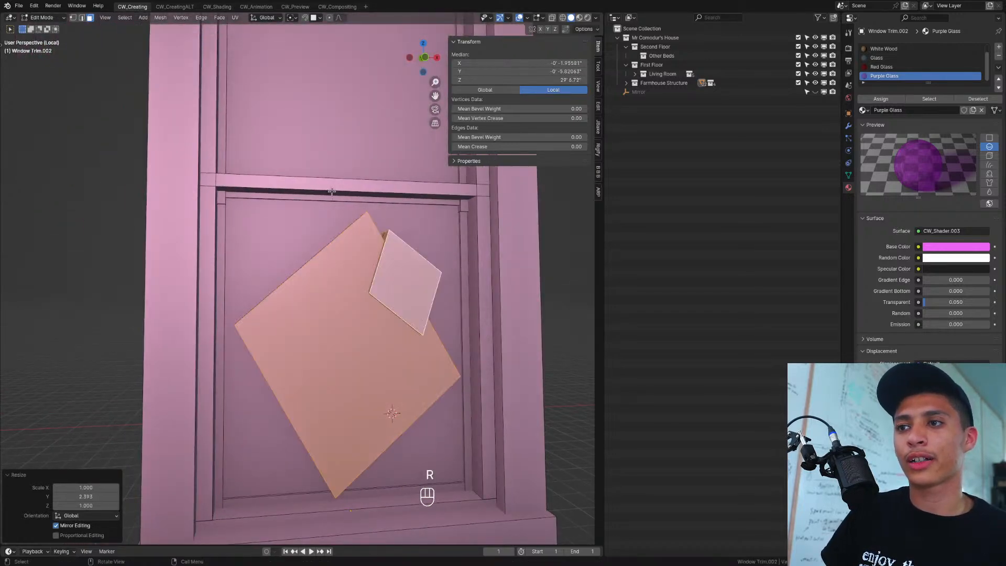
key(KP_3)
key(KP_1)
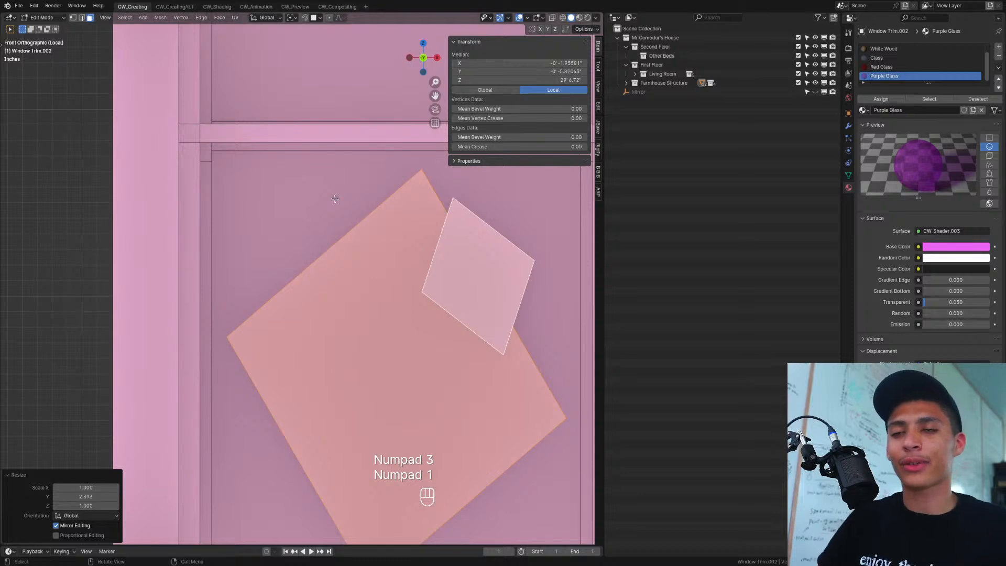
scroll(410, 324, down, 4)
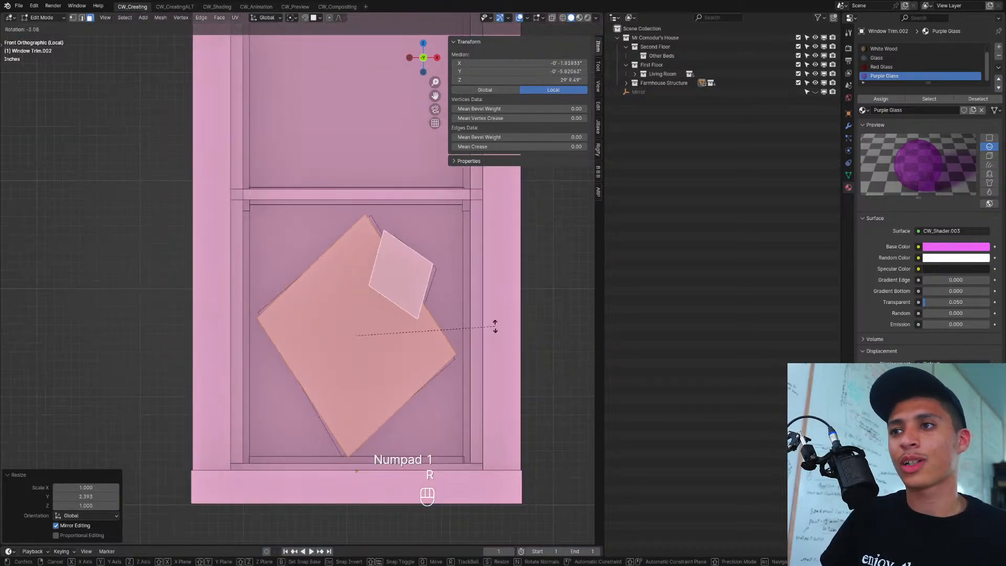
key(r)
click(401, 270)
key(s)
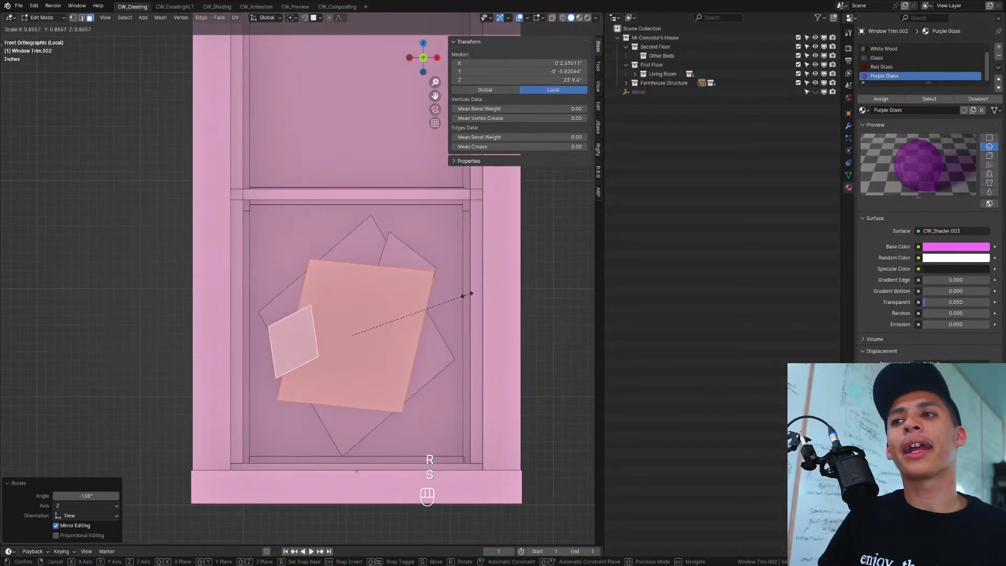
click(462, 297)
Step: Rotate the duplicated panels by a further -81.1° and move them about 3.06" along negative X and 3.65" down
key(r)
middle_click(411, 217)
right_click(494, 307)
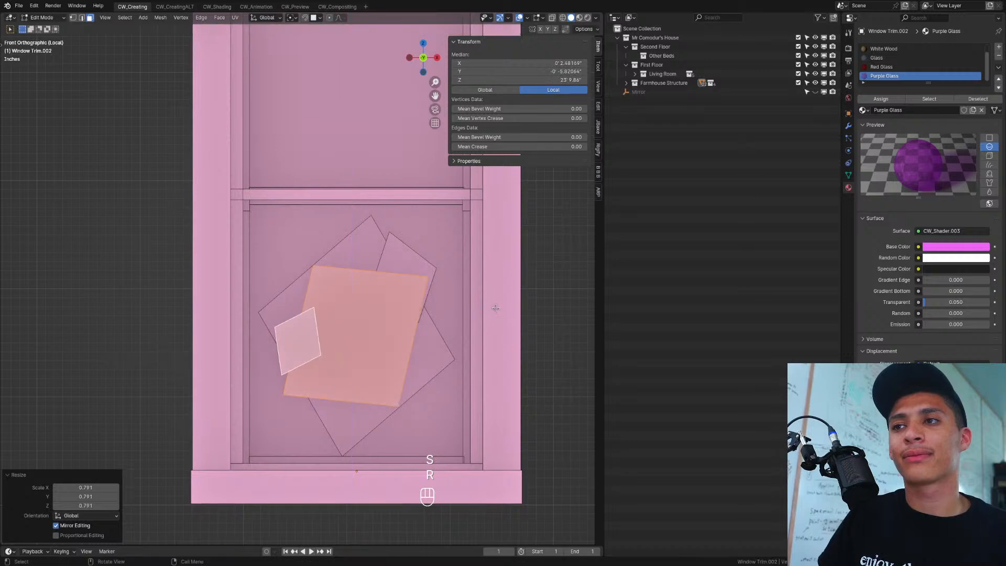
key(r)
click(366, 195)
key(g)
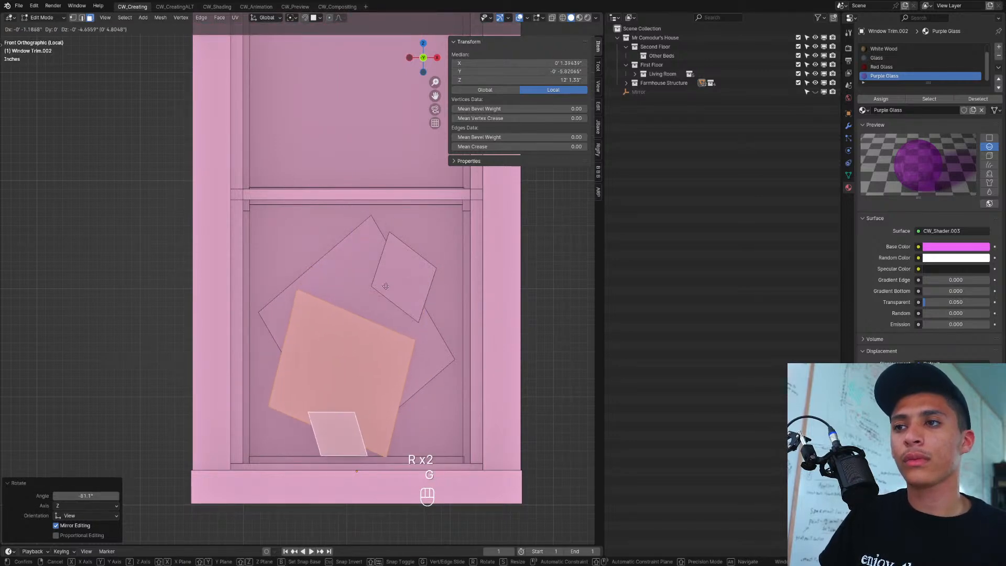
click(362, 274)
Step: Thicken the rotated duplicate panels along Y by a factor of about 1.23
middle_drag(361, 274, 322, 350)
scroll(322, 350, up, 2)
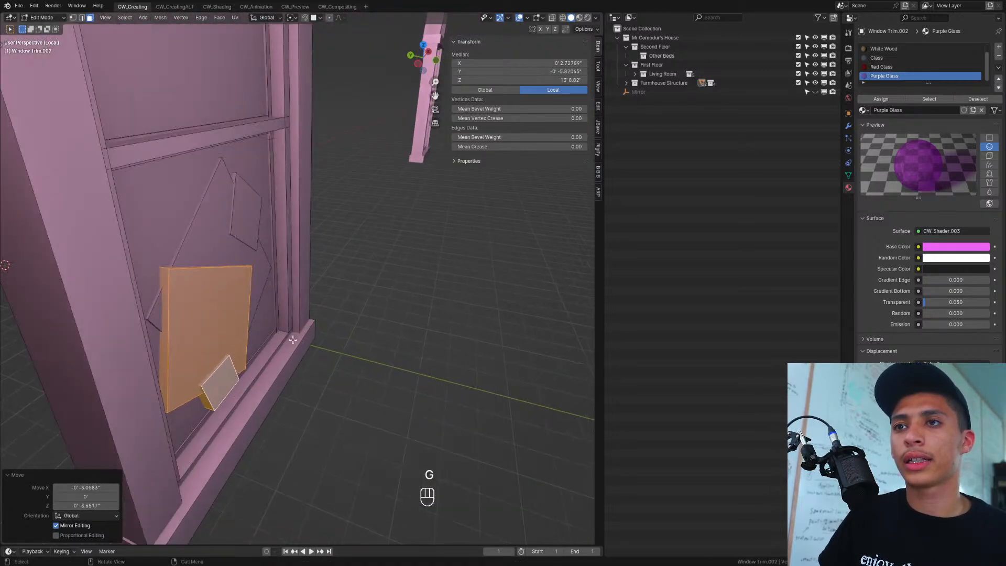
key(s)
key(x)
key(y)
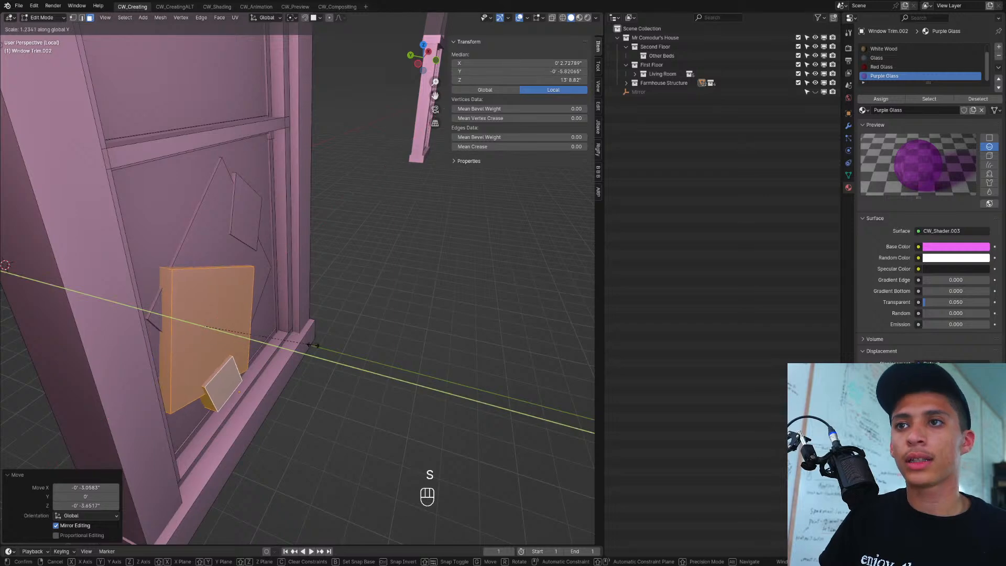
click(313, 344)
Step: Scale the duplicated panels uniformly to 0.842 and move them down along Z to the lower part of the pane
middle_drag(312, 344, 315, 366)
key(g)
key(z)
click(276, 297)
key(s)
click(326, 376)
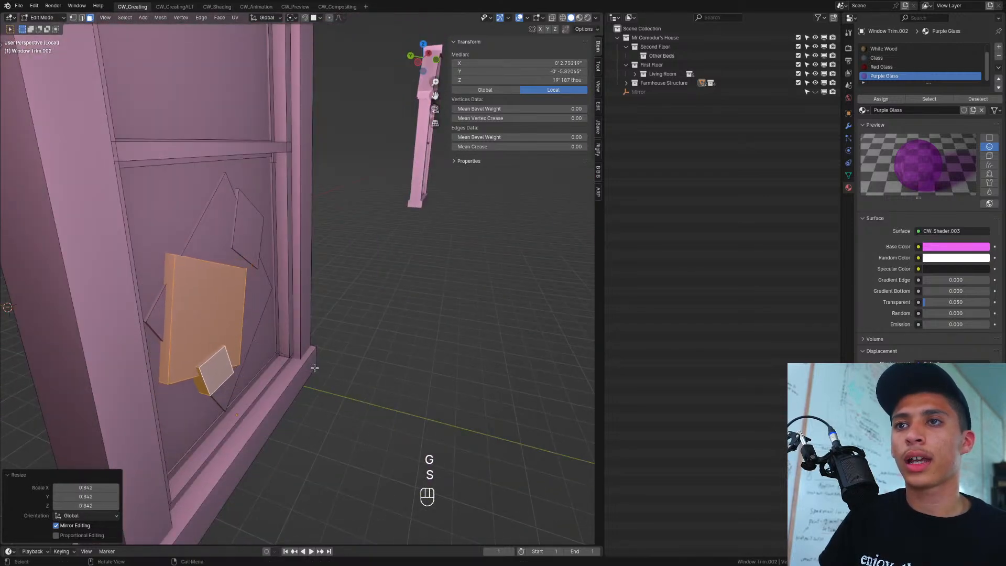
key(g)
key(z)
click(351, 370)
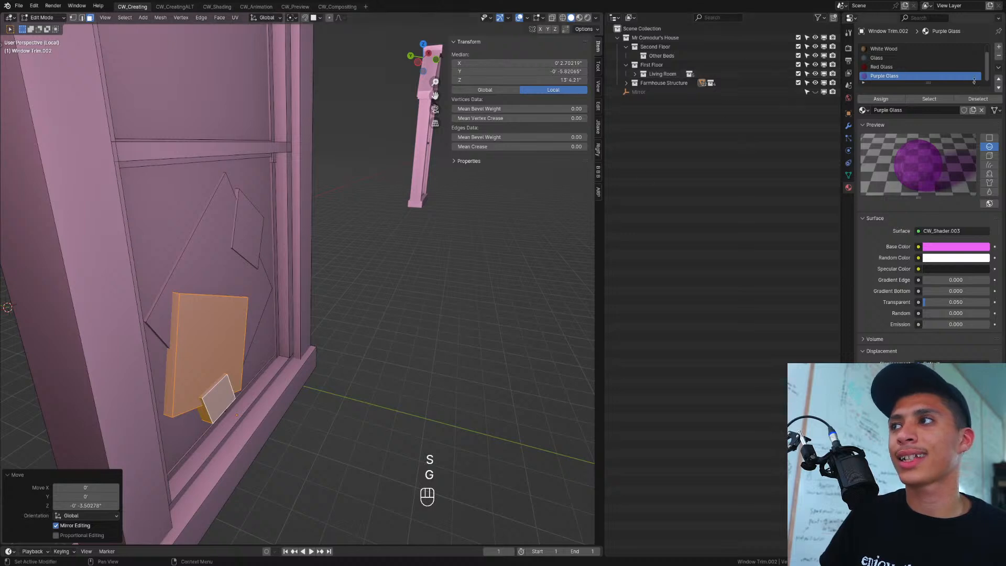
Step: Add another material slot to the window trim and load Red Glass into it
click(999, 47)
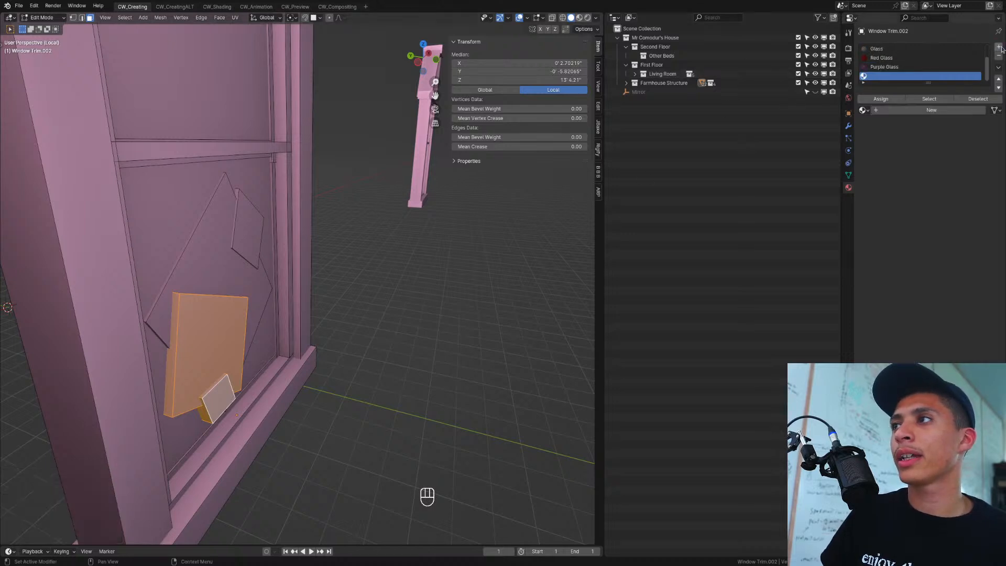
click(865, 109)
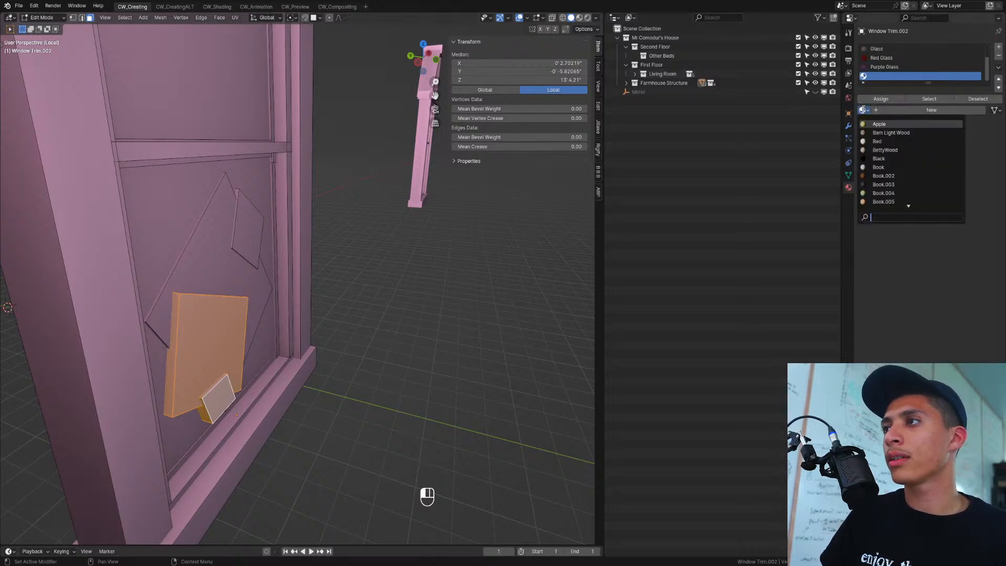
click(863, 110)
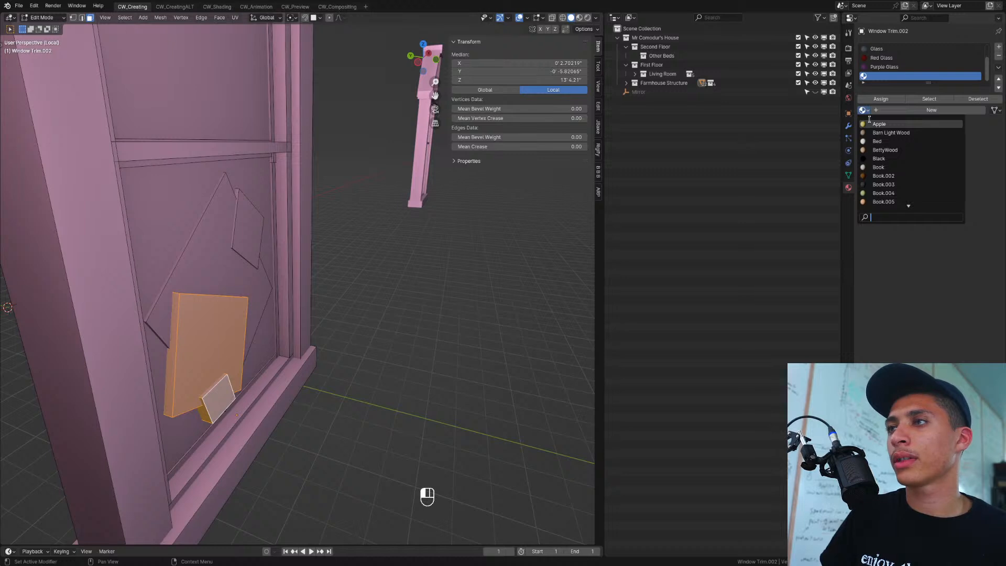
text(red)
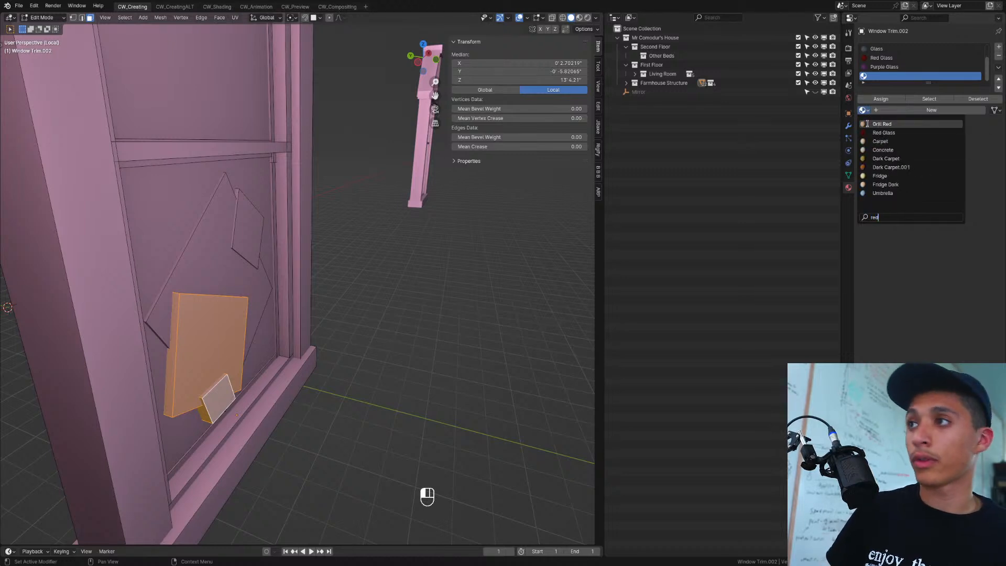
click(869, 132)
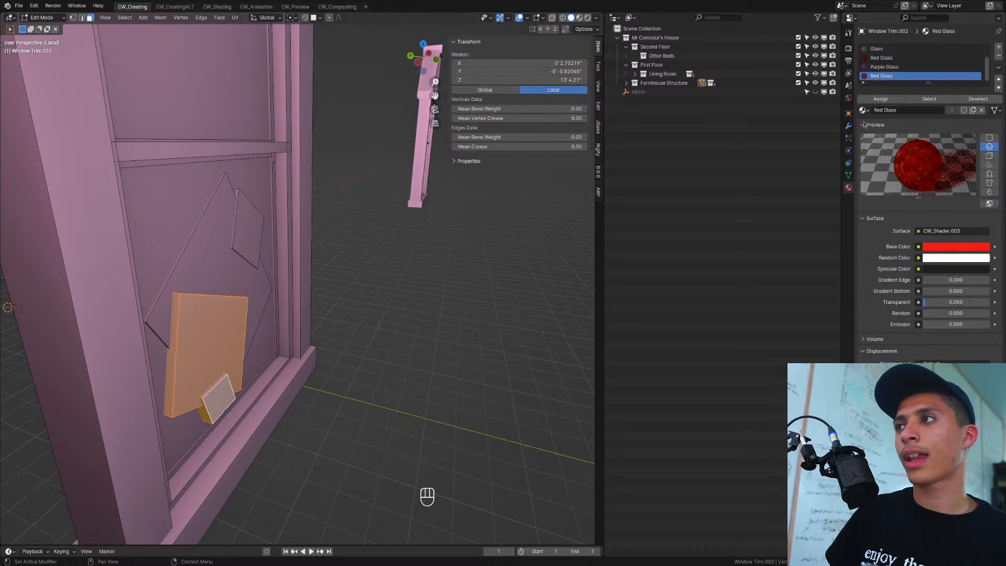
Step: Make the last slot's Red Glass material a separate copy and rename it Blue Glass
key(Tab)
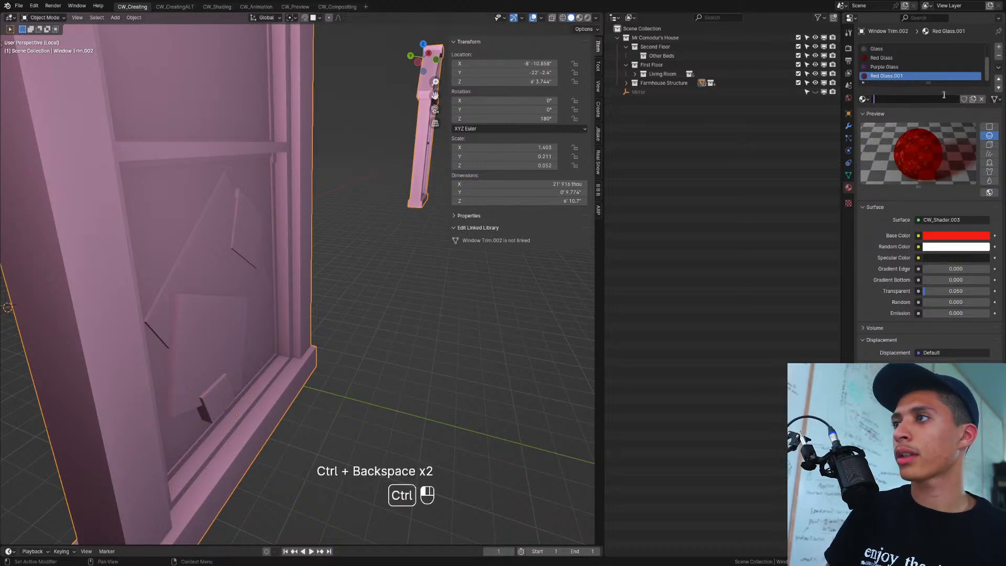
text(Blue Glass)
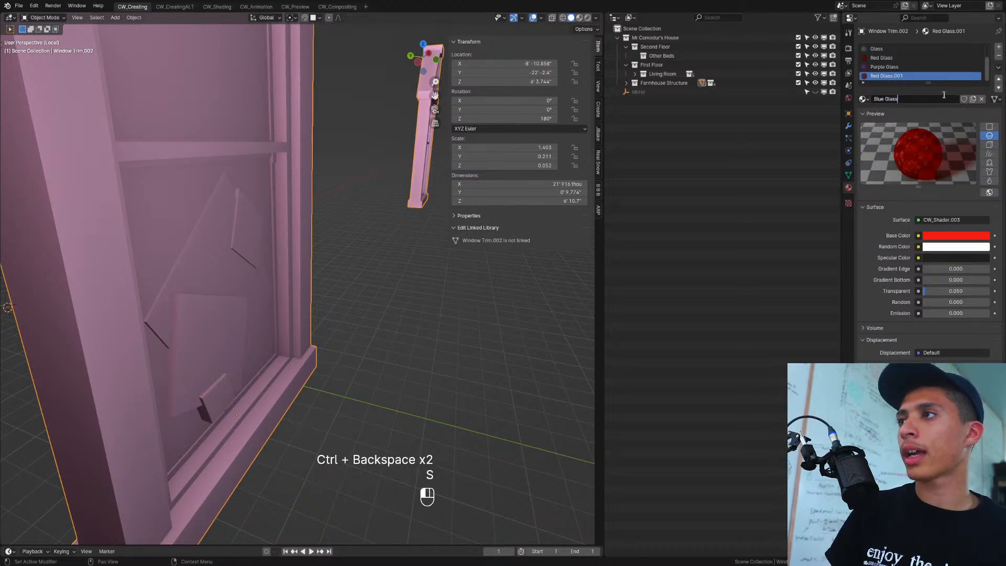
key(Tab)
key(Tab)
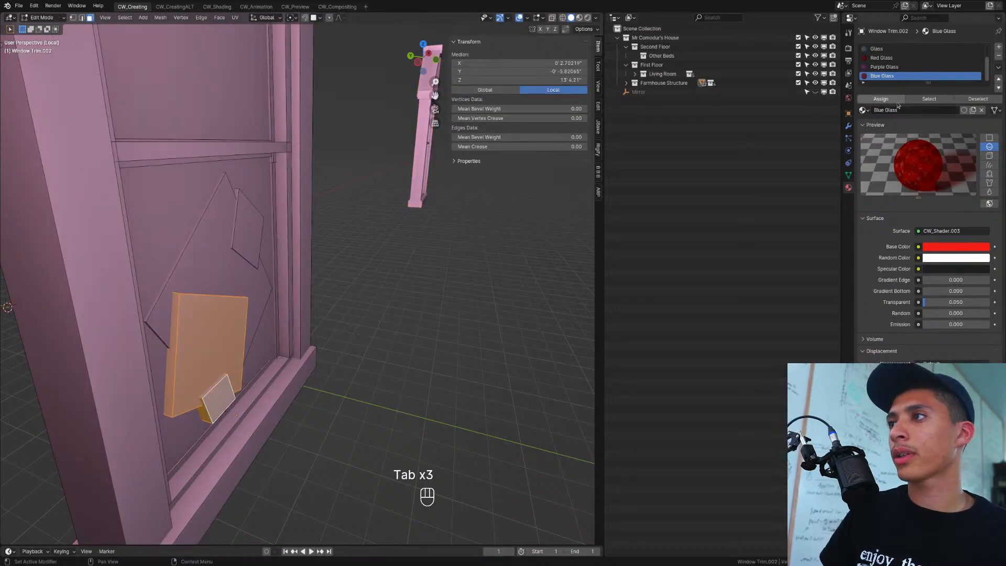
Step: Change the Blue Glass base color to a blue with hue about 0.63 and preview the panels with their materials
click(972, 244)
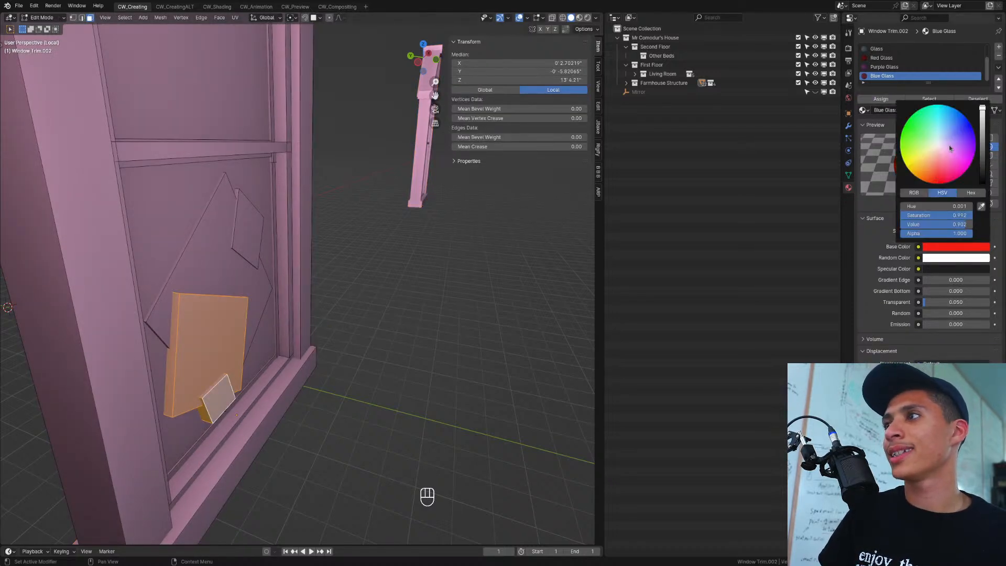
drag(949, 149, 954, 121)
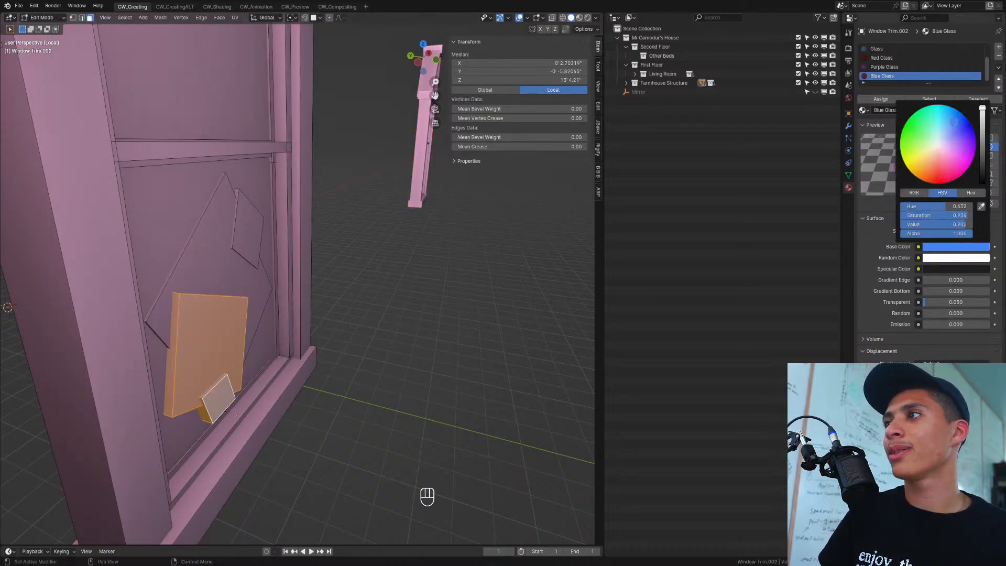
click(578, 17)
key(Tab)
middle_drag(293, 294, 251, 347)
shift+middle_drag(295, 382, 316, 286)
scroll(318, 343, up, 2)
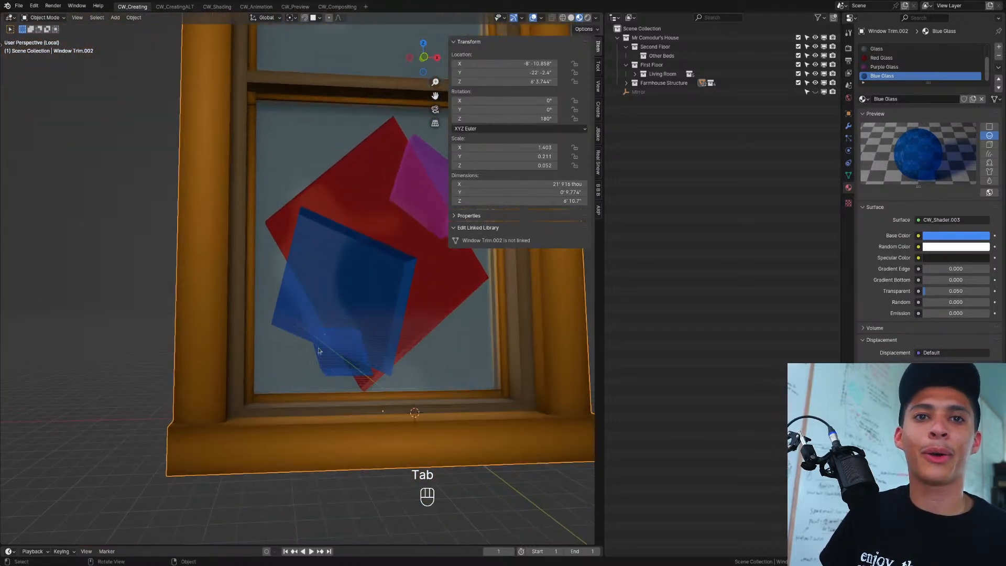
shift+middle_drag(318, 351, 311, 289)
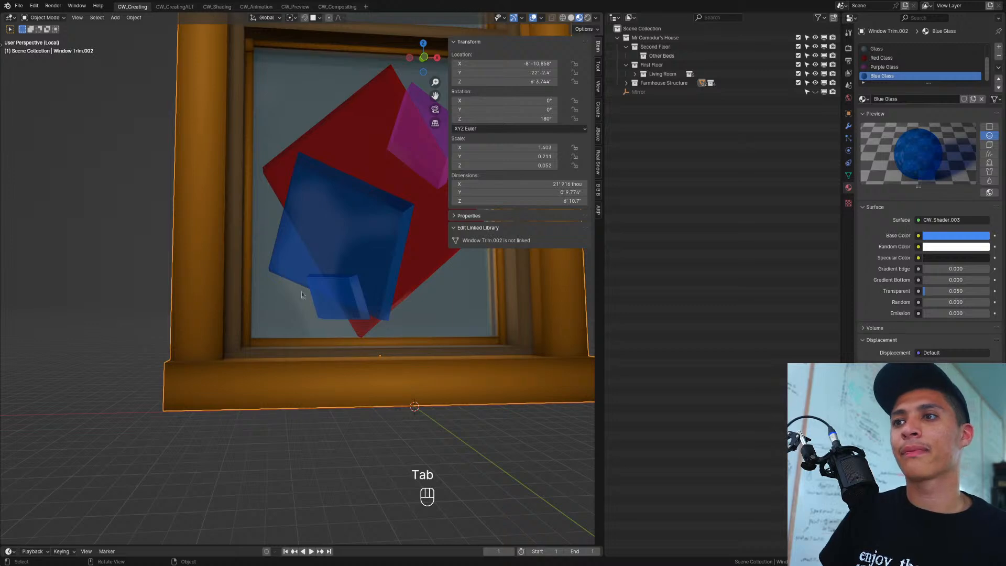
middle_drag(450, 251, 258, 315)
scroll(279, 310, down, 5)
Step: Return to solid shading and thin the two blue panels along Y by a factor of about 0.213
key(Tab)
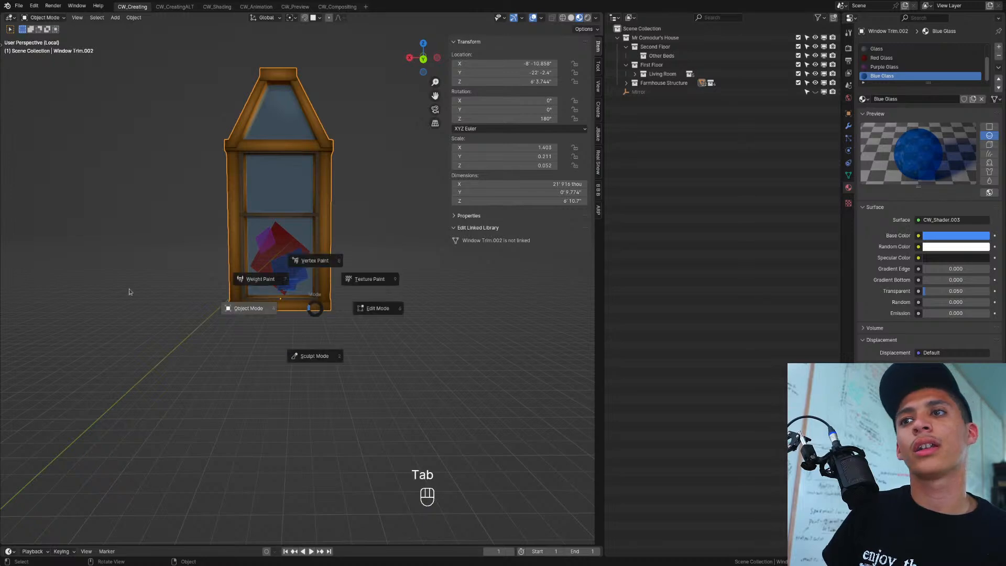
scroll(292, 241, up, 4)
click(571, 17)
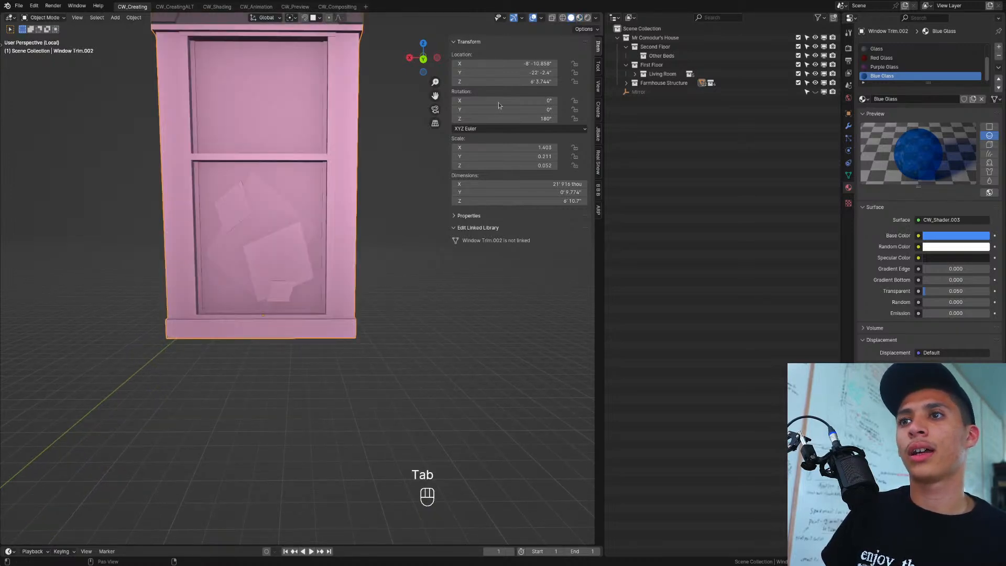
mouse_move(293, 167)
middle_down()
mouse_move(246, 241)
mouse_move(213, 262)
mouse_move(346, 291)
mouse_move(433, 285)
middle_up()
key(Tab)
key(s)
key(x)
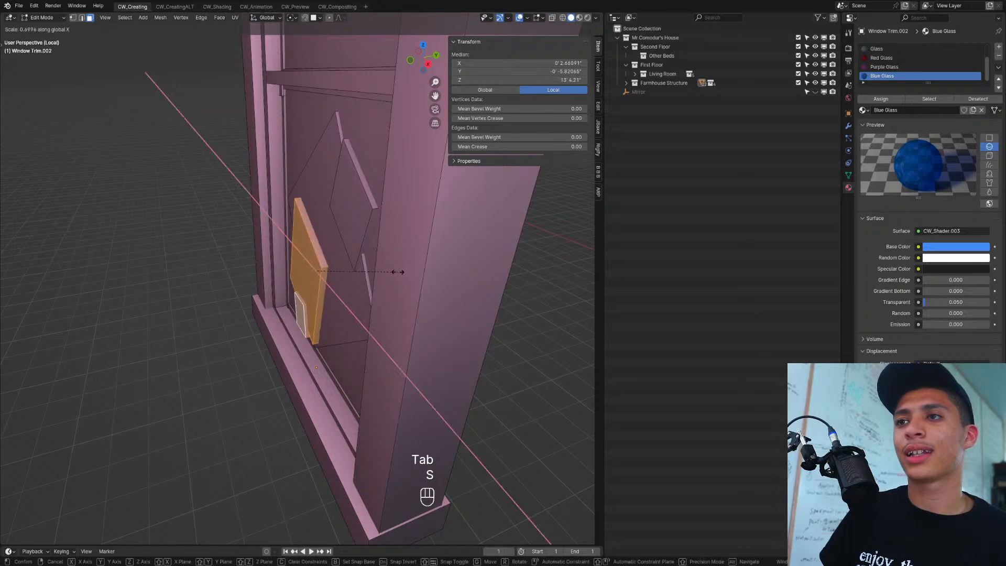
key(y)
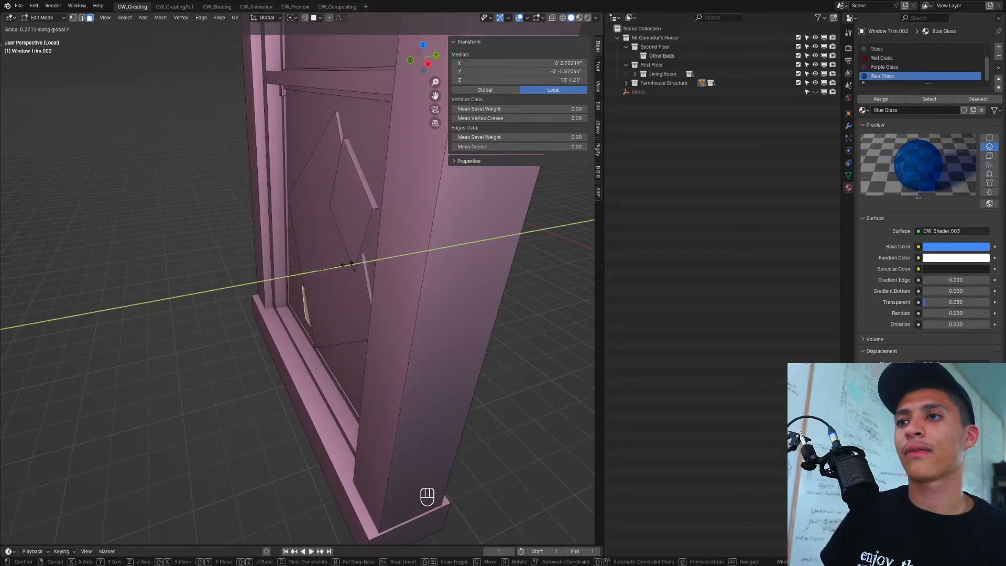
click(340, 264)
middle_drag(341, 264, 396, 259)
scroll(355, 290, down, 5)
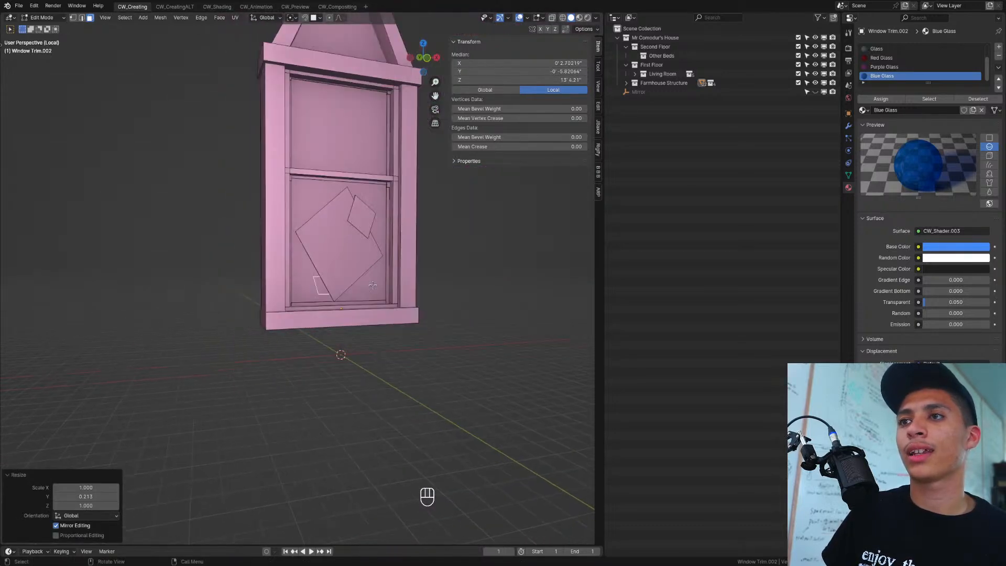
Step: Duplicate the blue panels about 4' 8" up along Z into the gable pane and delete the larger copy
key(shift+d)
key(z)
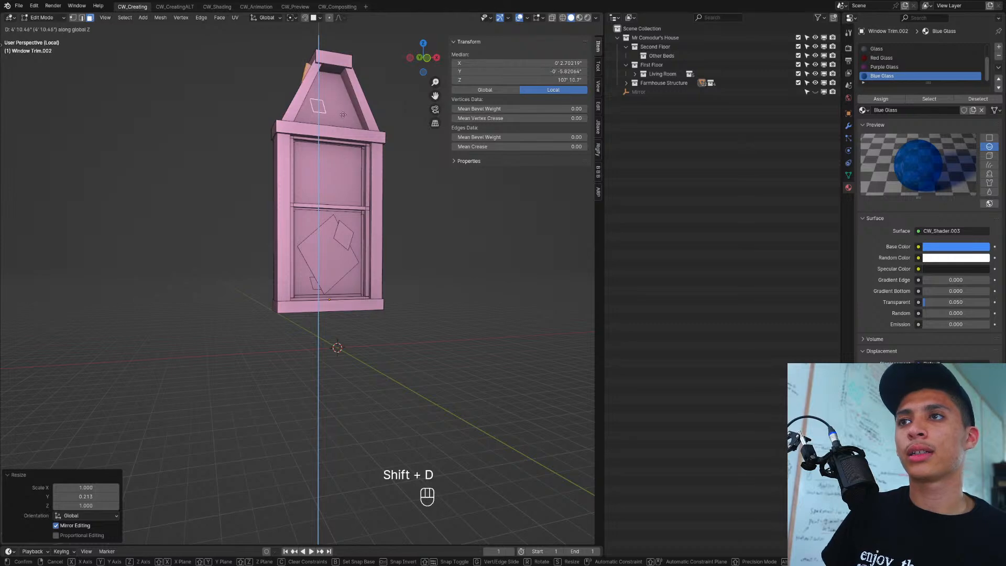
click(347, 121)
middle_drag(346, 121, 305, 180)
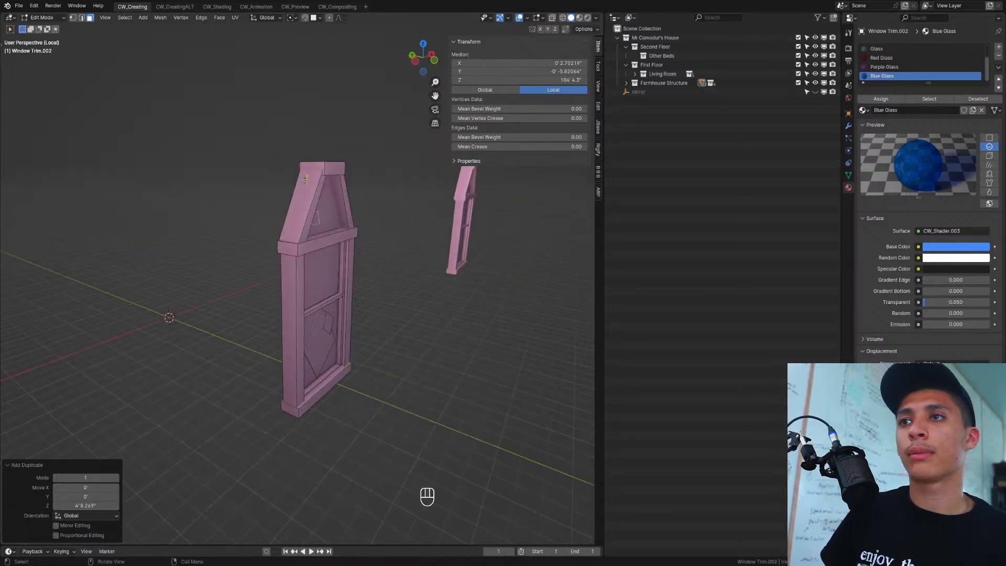
key(ctrl+l)
key(Delete)
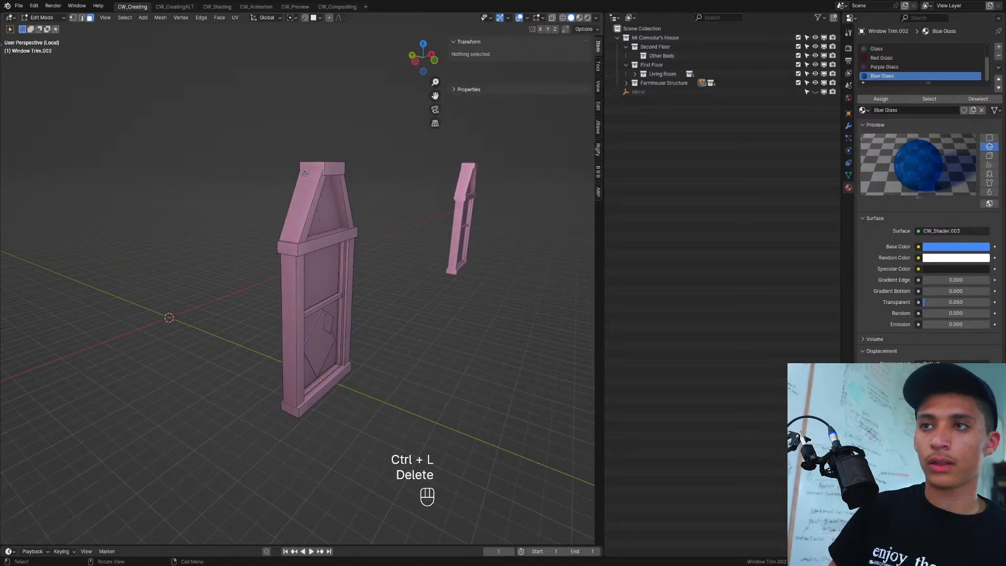
Step: Duplicate the large red panel and move the copy about 3' 1" up along Z
key(Tab)
middle_drag(340, 382, 298, 368)
click(333, 354)
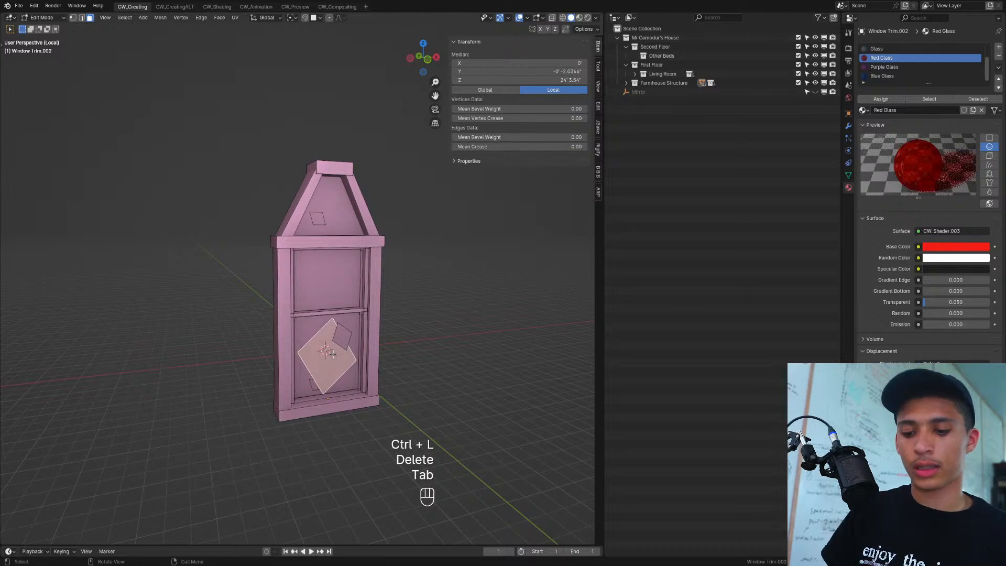
key(l)
key(shift+d)
key(z)
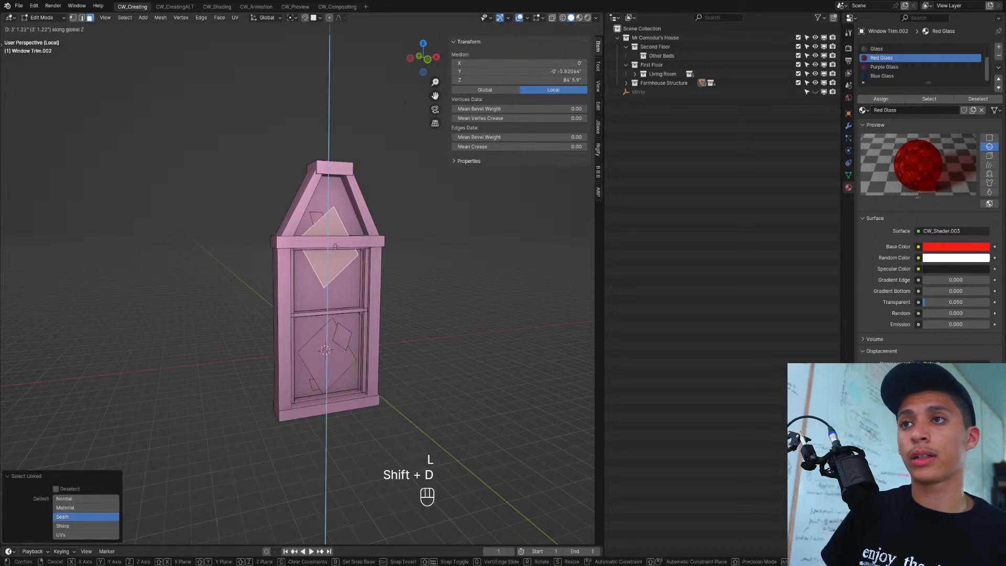
click(335, 247)
Step: Rotate the duplicated red panel so it tilts differently within the plane of the window
key(Tab)
middle_drag(395, 278, 428, 333)
scroll(341, 296, up, 3)
key(Tab)
click(354, 343)
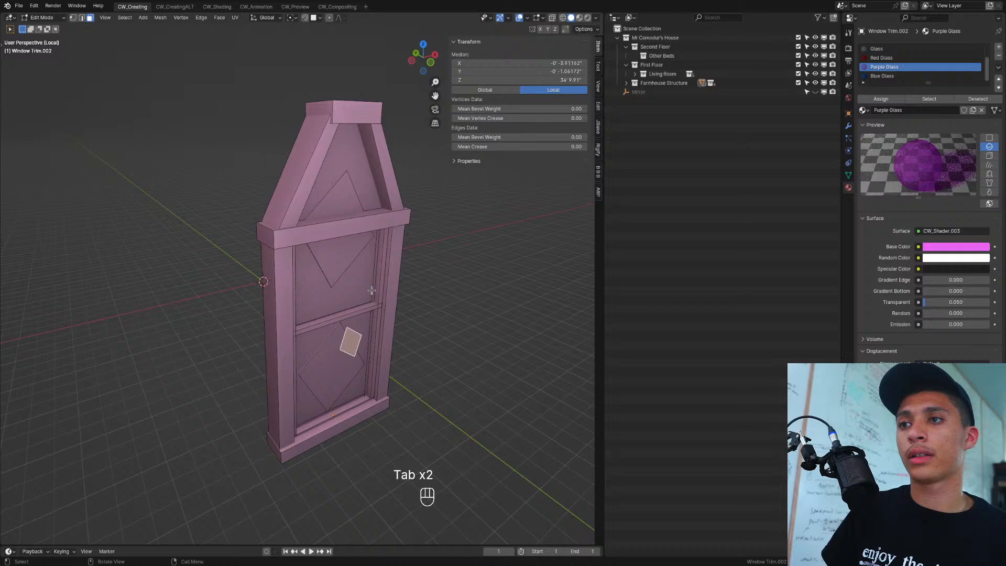
click(356, 250)
key(l)
key(r)
key(x)
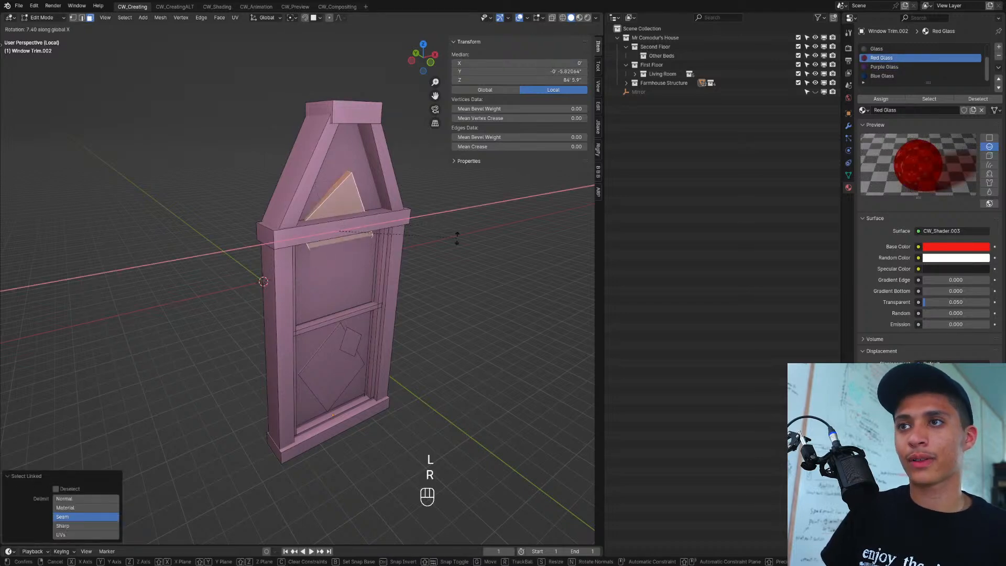
click(357, 350)
key(Tab)
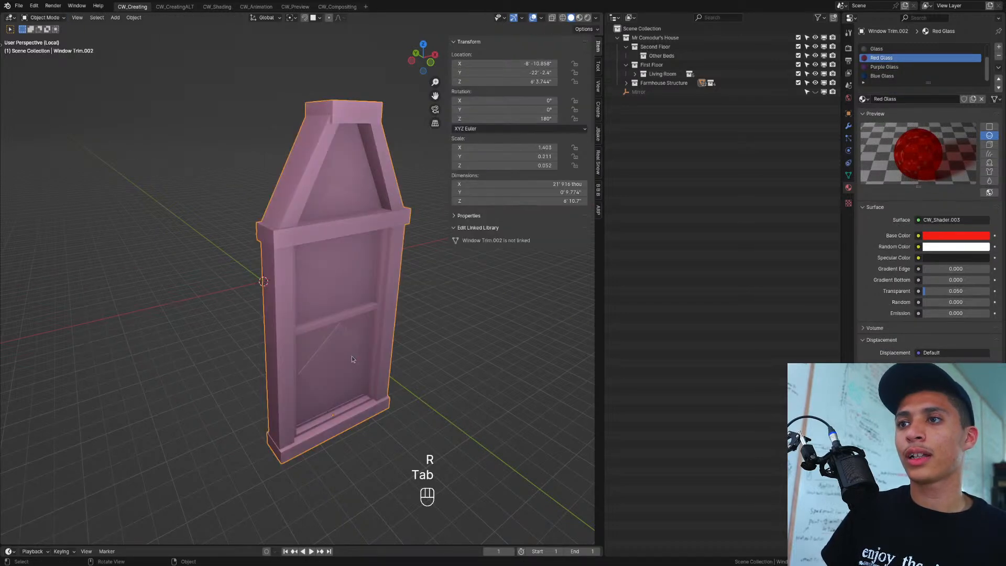
Step: Duplicate the purple panel about 1' up along Z into the middle pane and scale the copy to about 0.59
key(Tab)
click(355, 348)
key(l)
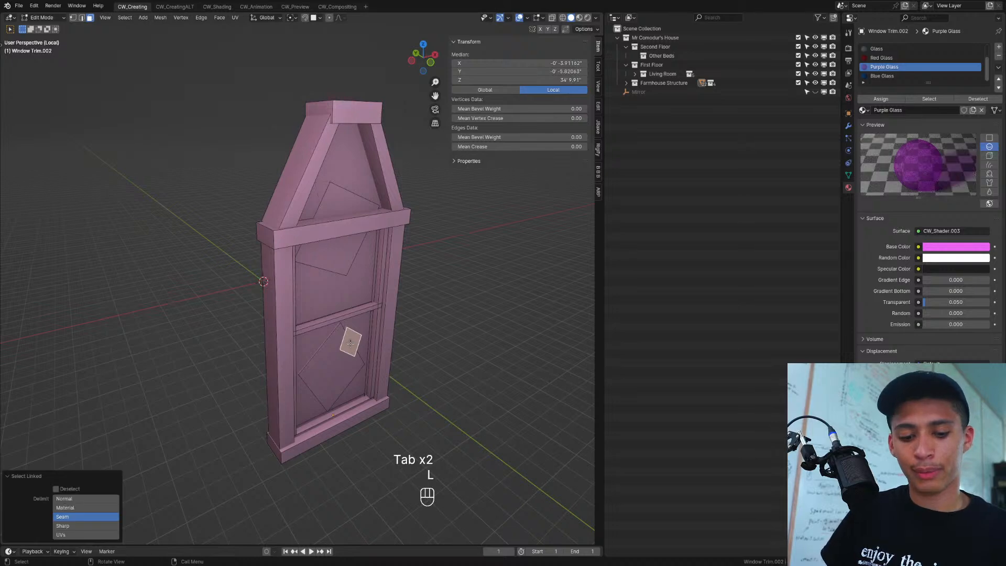
key(shift+d)
key(z)
click(362, 277)
key(s)
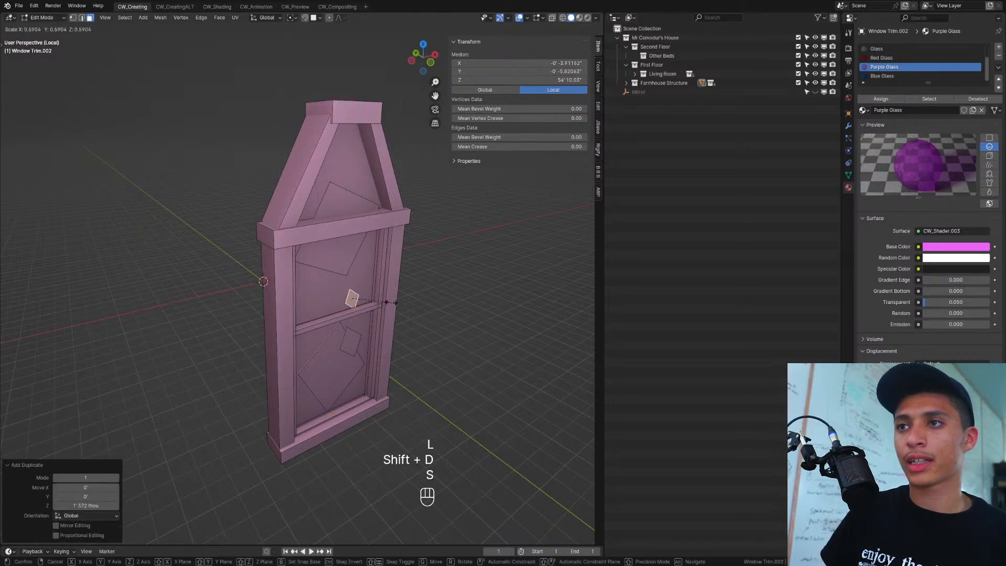
click(392, 302)
Step: Show the window in rendered shading and view its panes up close
key(Tab)
middle_drag(392, 303, 391, 238)
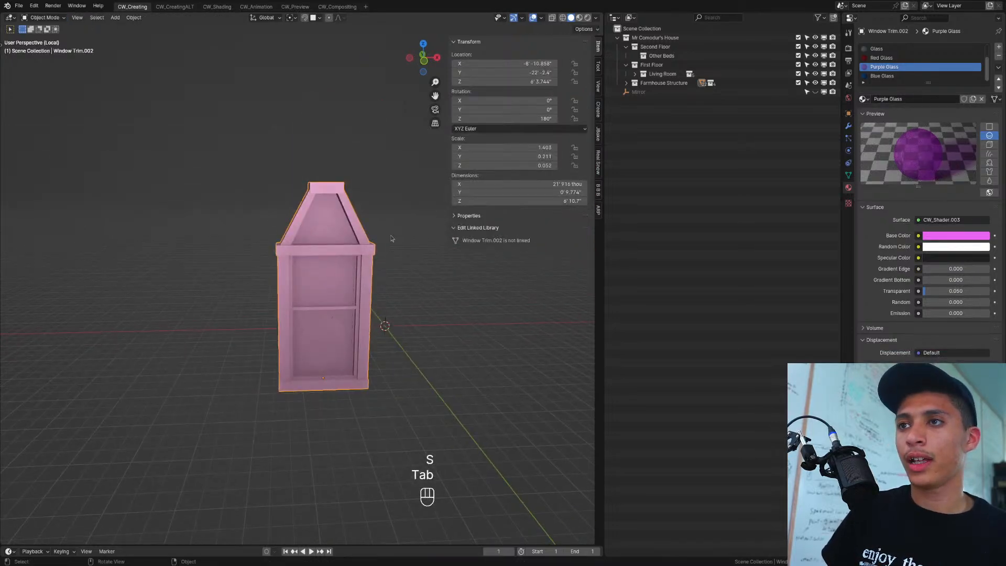
click(587, 19)
mouse_move(320, 347)
shift+middle_down()
mouse_move(258, 285)
mouse_move(450, 269)
mouse_move(443, 290)
mouse_move(311, 284)
shift+middle_up()
scroll(349, 279, up, 4)
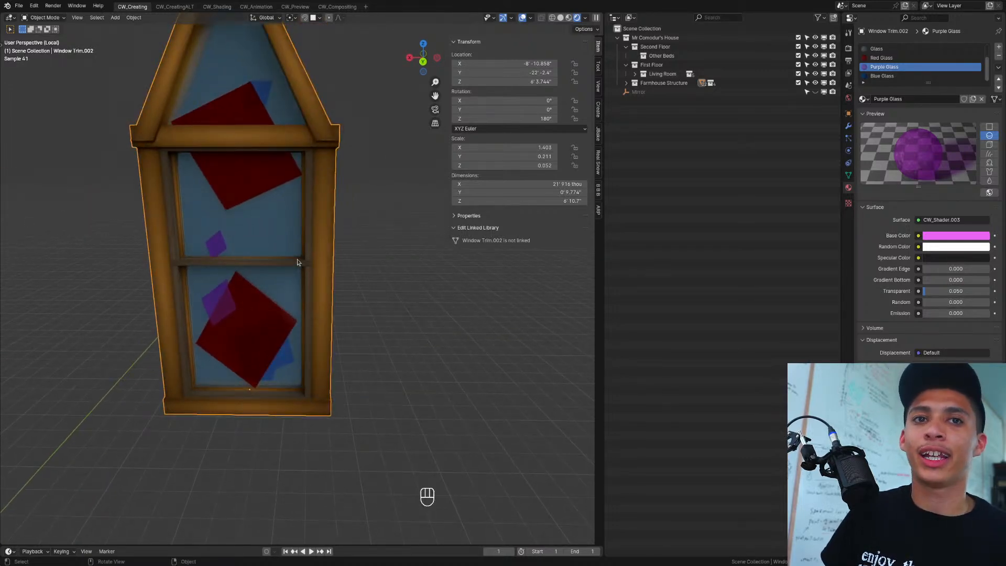
Step: Scale the upper red panel to about 0.525 and move it down along Z fully into the middle pane
key(Tab)
key(l)
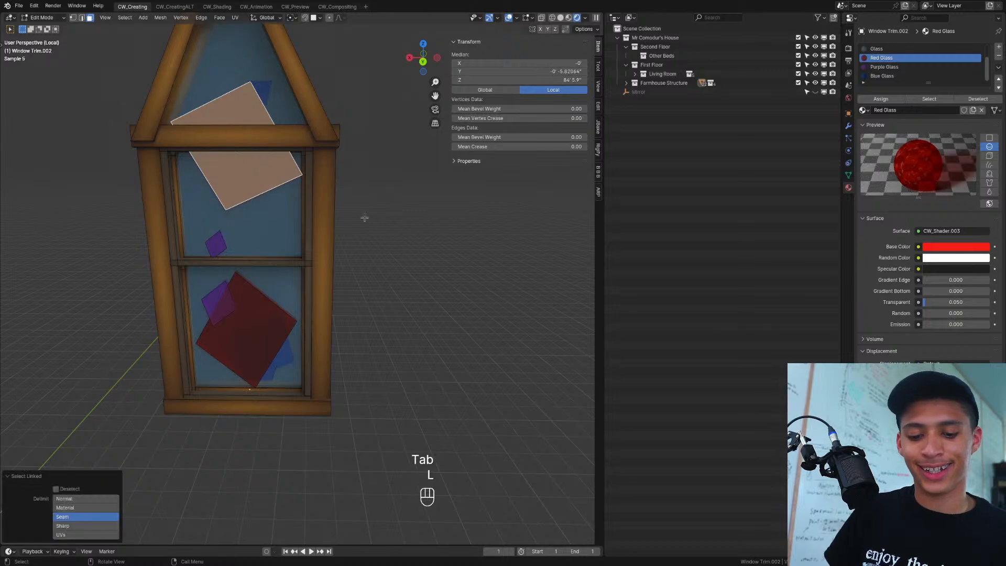
key(s)
click(336, 196)
key(g)
key(z)
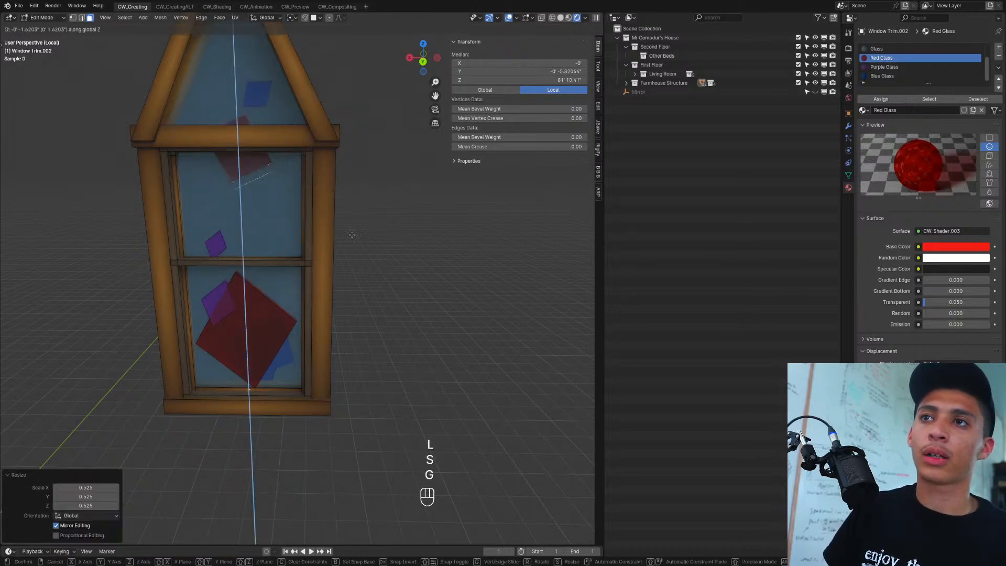
click(359, 258)
Step: Scale the lower pane's red panel uniformly to about 0.321
key(Tab)
middle_drag(196, 266, 244, 278)
key(Tab)
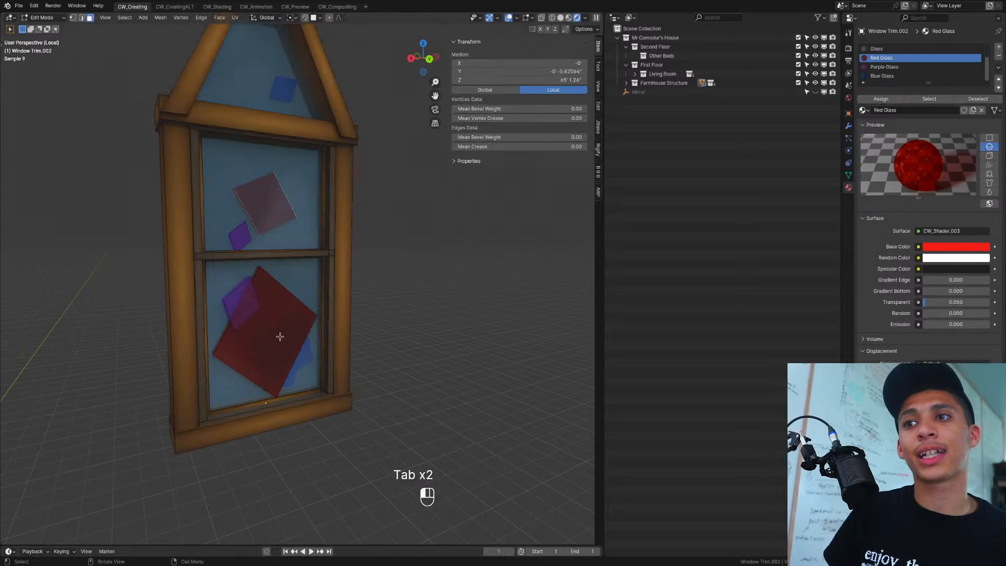
key(l)
middle_drag(332, 366, 341, 387)
key(s)
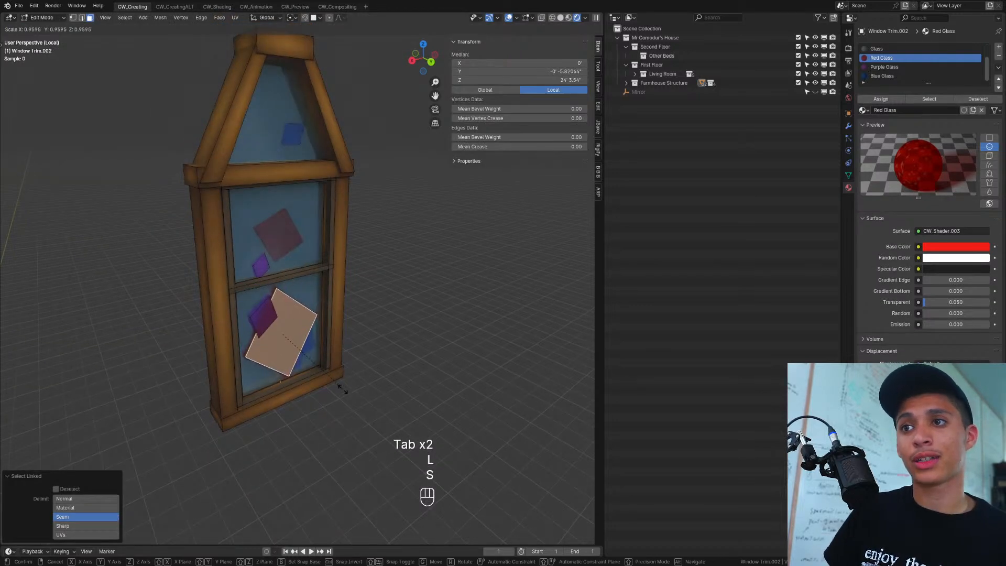
click(299, 349)
Step: Stretch the lower red panel along Z by a factor of about 2.872 and widen it along X
key(s)
key(z)
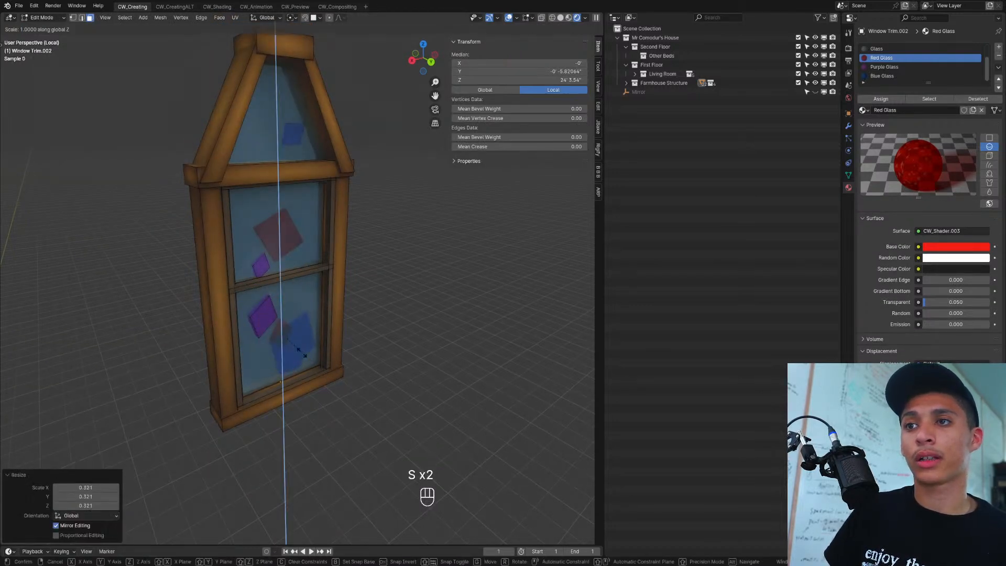
click(360, 328)
key(s)
key(x)
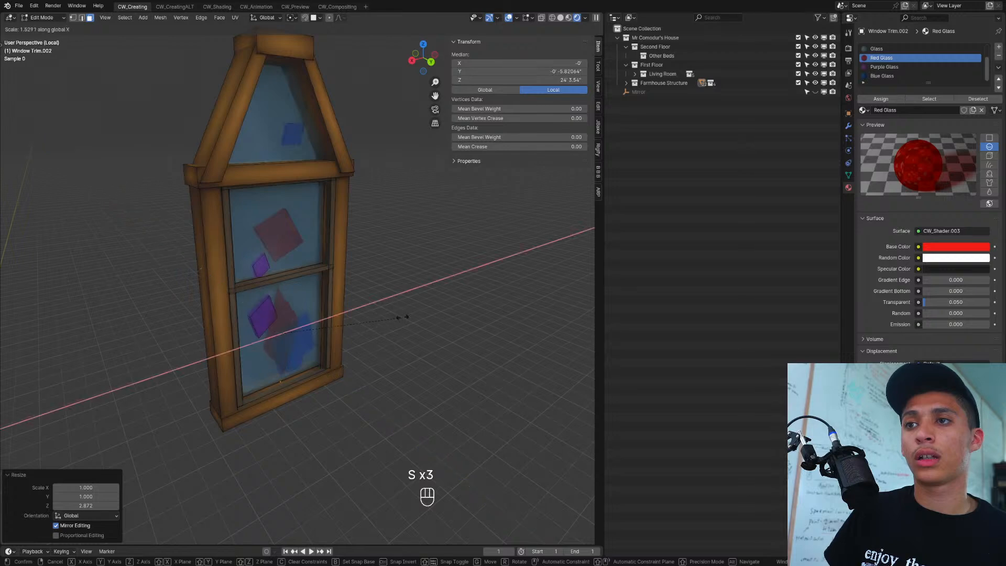
click(441, 310)
key(Tab)
middle_drag(464, 304, 293, 306)
key(g)
key(y)
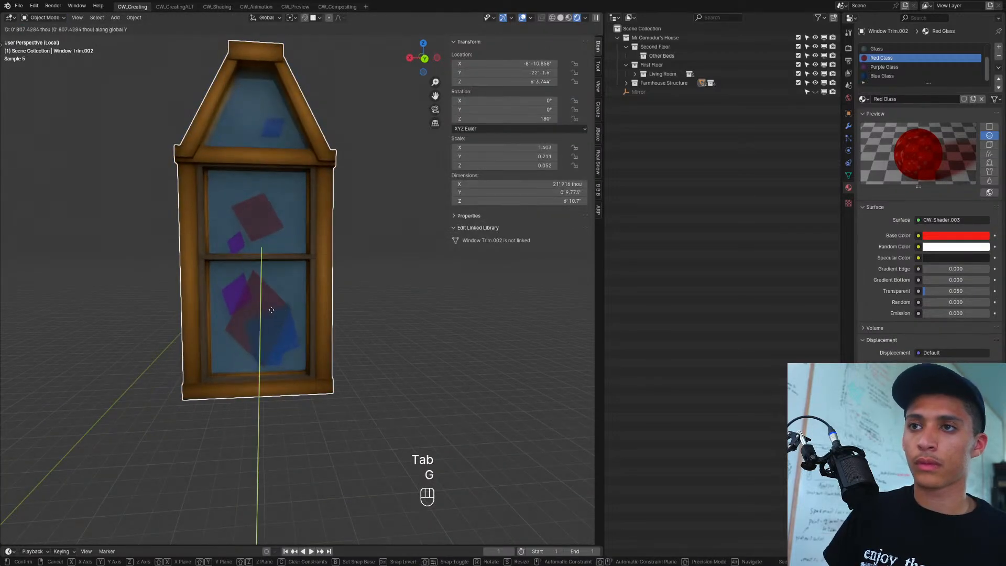
right_click(272, 311)
Step: Move the lower red panel about 8.26" along X toward the side of the pane
key(Tab)
key(f)
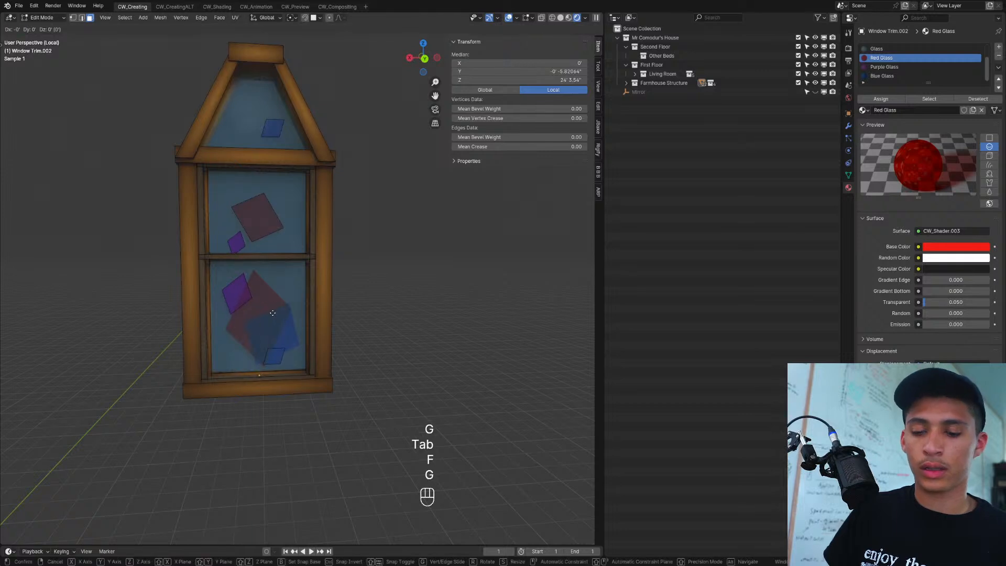
key(g)
key(x)
click(241, 314)
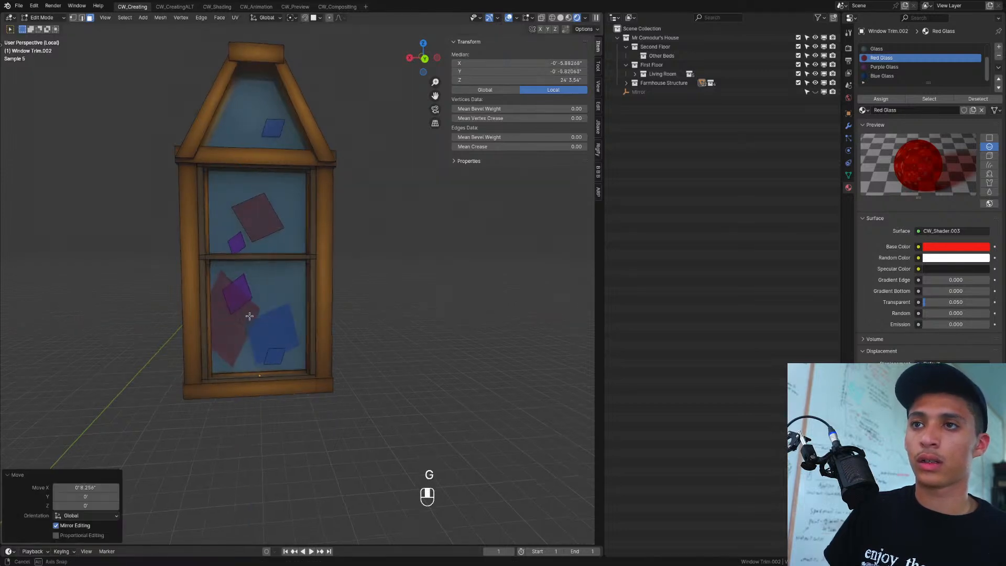
Step: Scale the lower pane's purple panel uniformly to about 0.527
middle_drag(241, 313, 377, 310)
key(Tab)
middle_drag(275, 317, 263, 341)
scroll(209, 331, up, 4)
key(Tab)
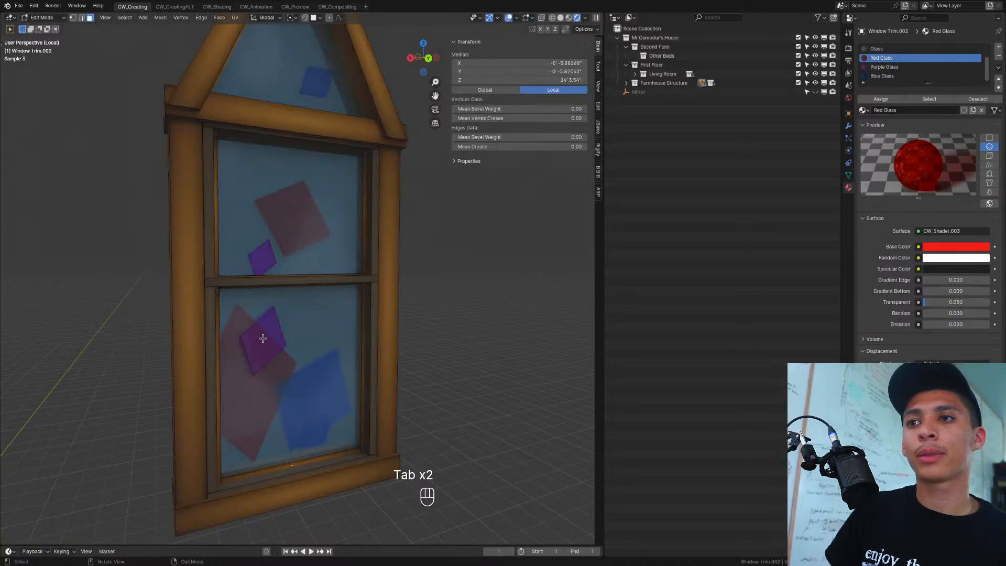
key(l)
key(s)
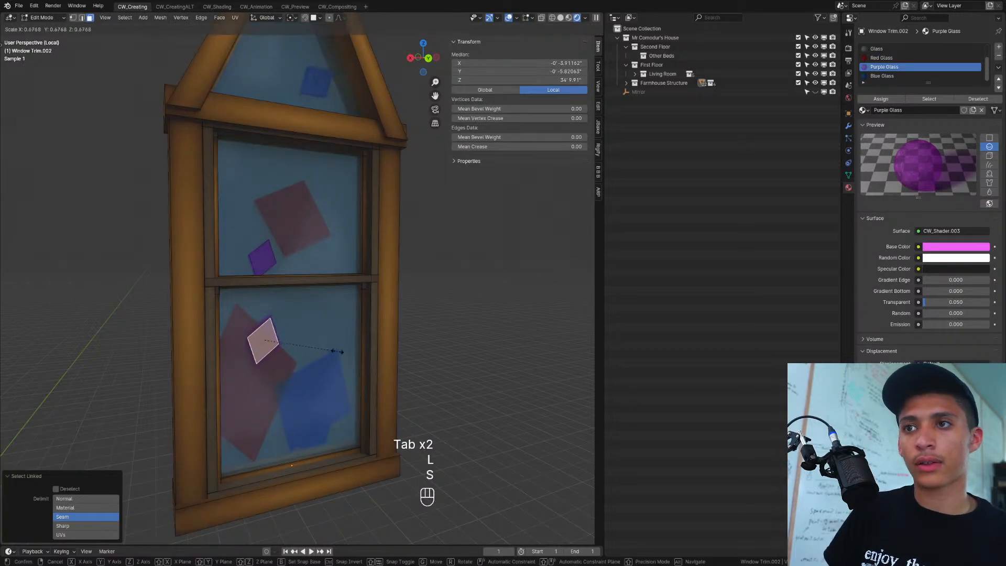
click(317, 342)
Step: Raise the lower purple panel along Z to the top of its pane and stretch it along X by about 1.961
key(g)
key(z)
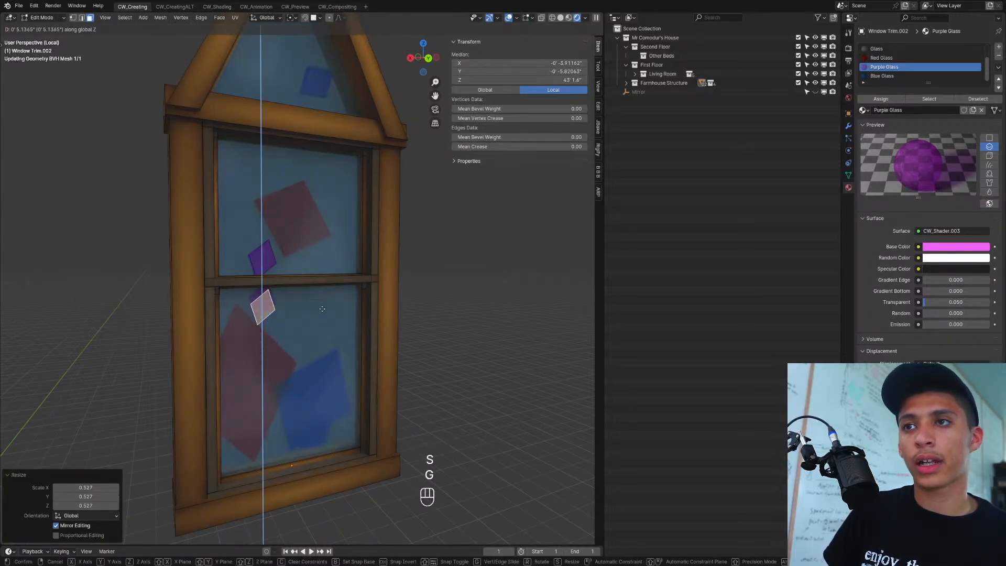
click(323, 309)
key(s)
key(x)
click(376, 311)
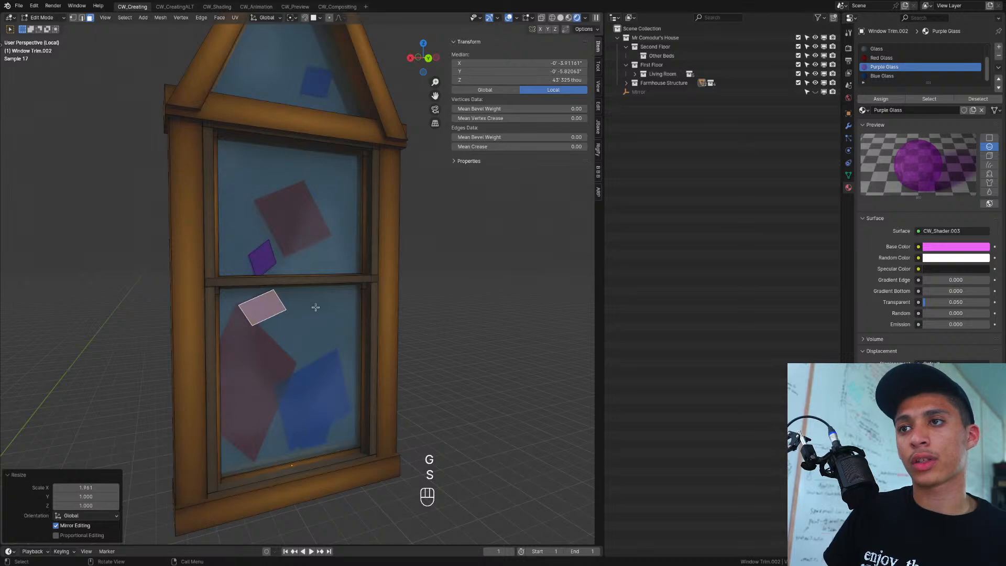
Step: Move the purple panel along X to the opposite side of the lower pane and duplicate it about 11.45" down along Z
key(g)
key(x)
click(399, 296)
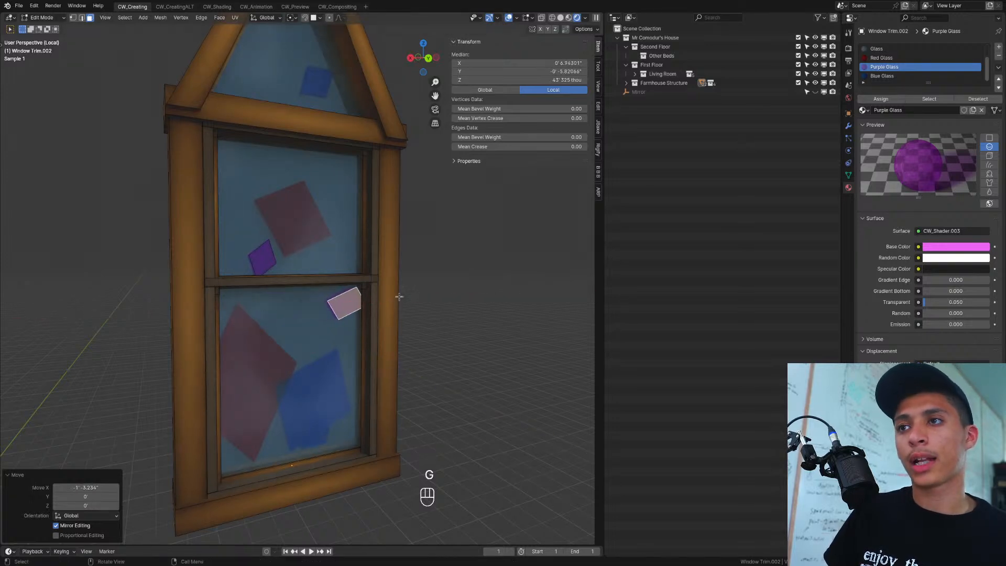
key(shift+d)
key(z)
click(390, 364)
key(r)
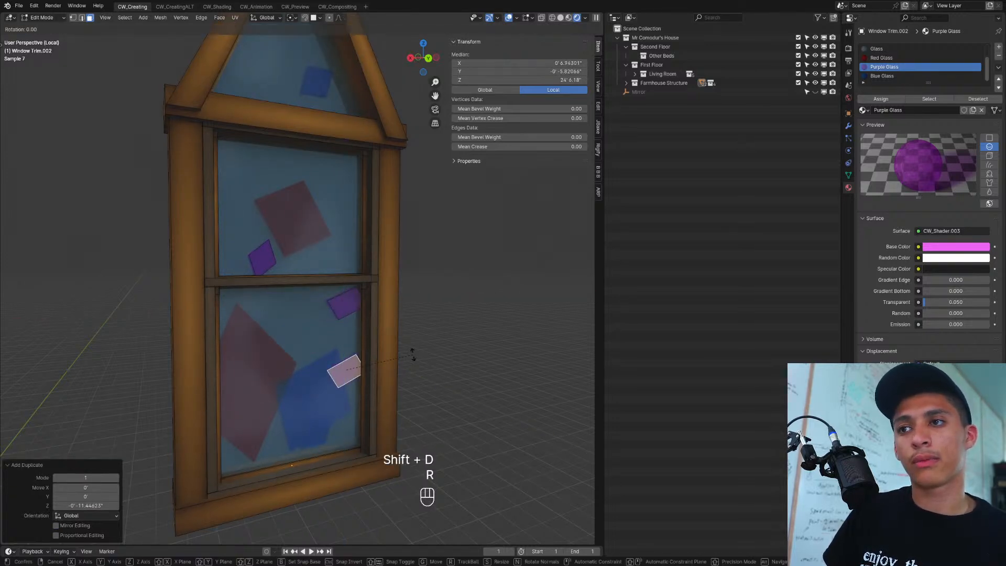
key(x)
key(y)
key(x)
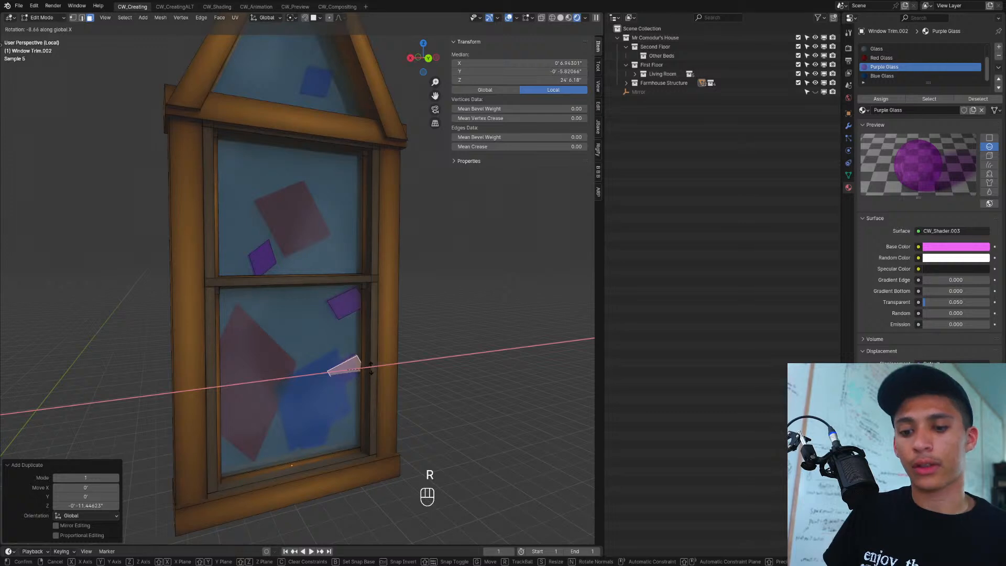
key(y)
click(349, 381)
Step: Move the duplicated purple panel about 10.08" along X between the red and blue panels, rotate it about Y, and leave Edit Mode
key(g)
key(y)
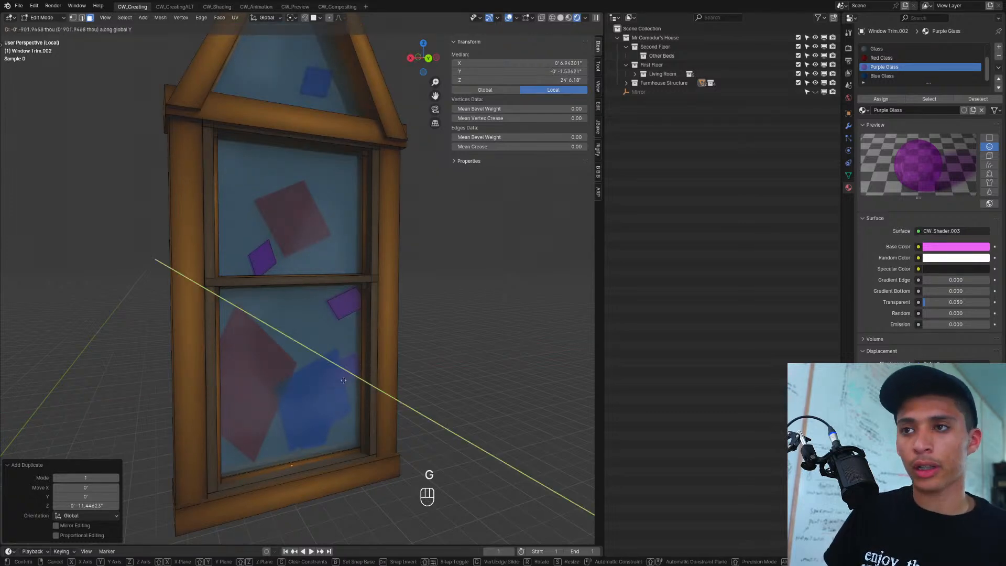
key(x)
click(350, 355)
key(r)
key(y)
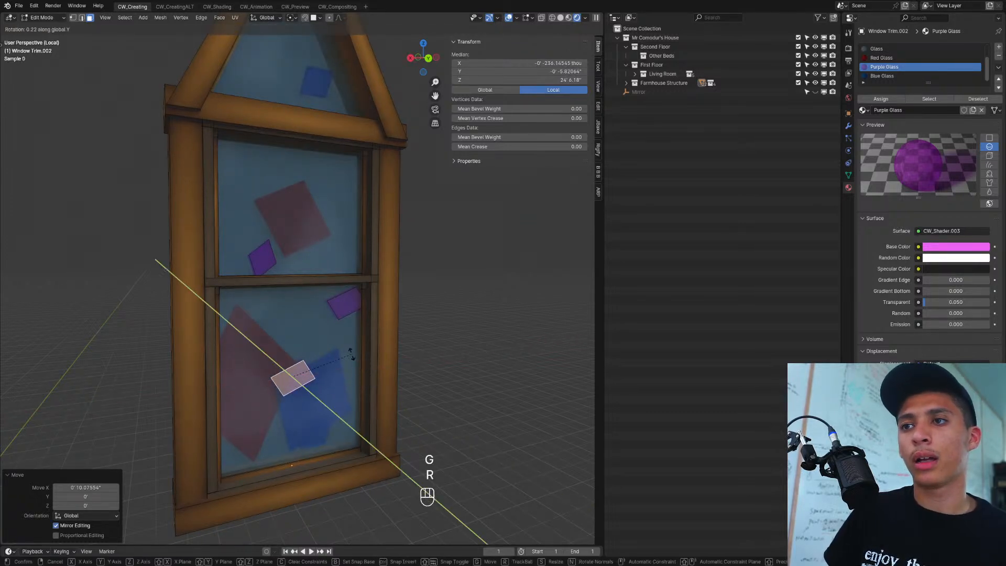
click(360, 394)
key(Tab)
Step: Unhide all hidden objects, exit local view to bring back the whole building, and save the file
scroll(301, 381, down, 5)
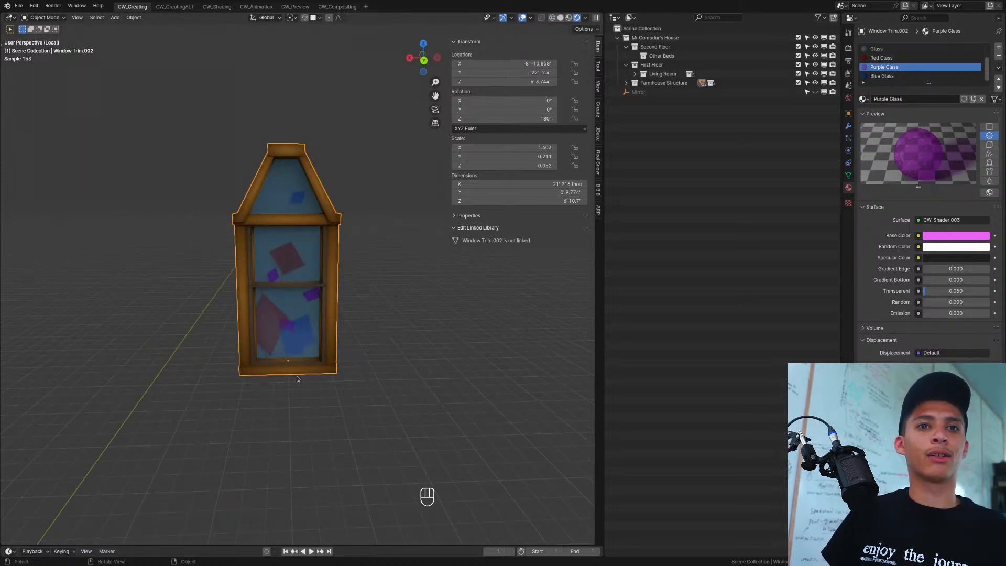
scroll(296, 378, down, 6)
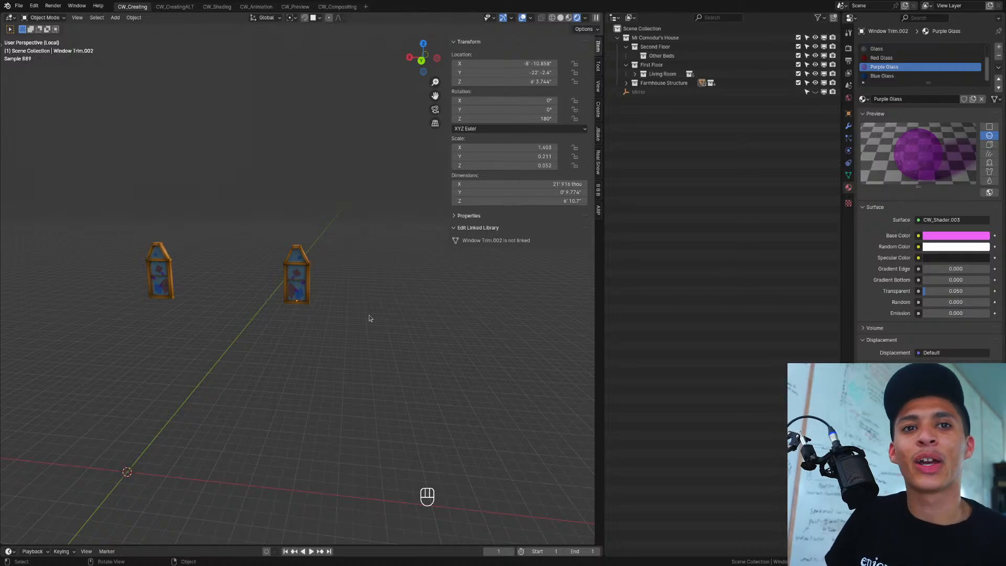
key(ctrl+s)
key(KP_Decimal)
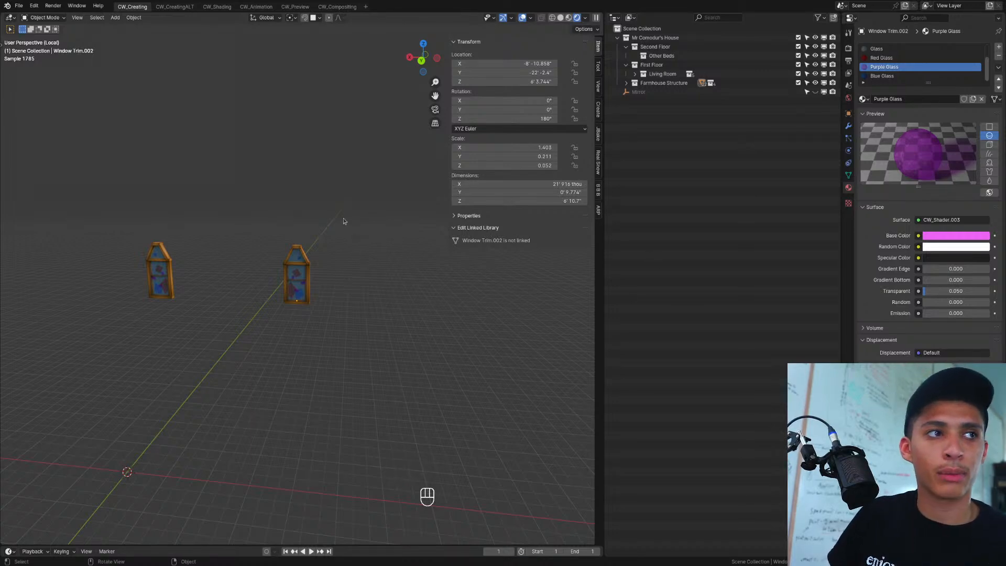
key(alt+h)
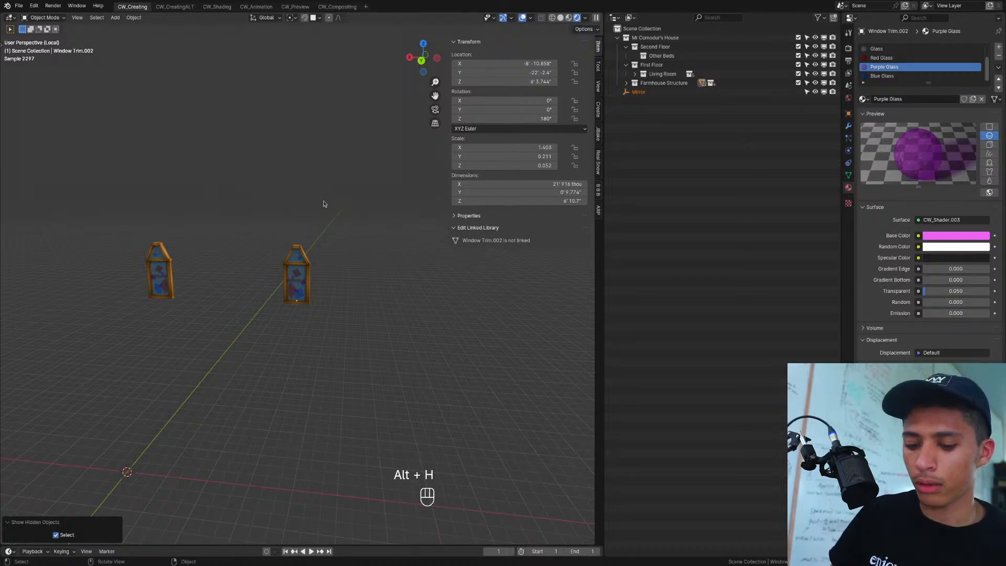
key(slash)
key(ctrl+s)
Step: Hide the yellow siding with its bay window and the old house body behind the church walls
middle_drag(354, 274, 325, 239)
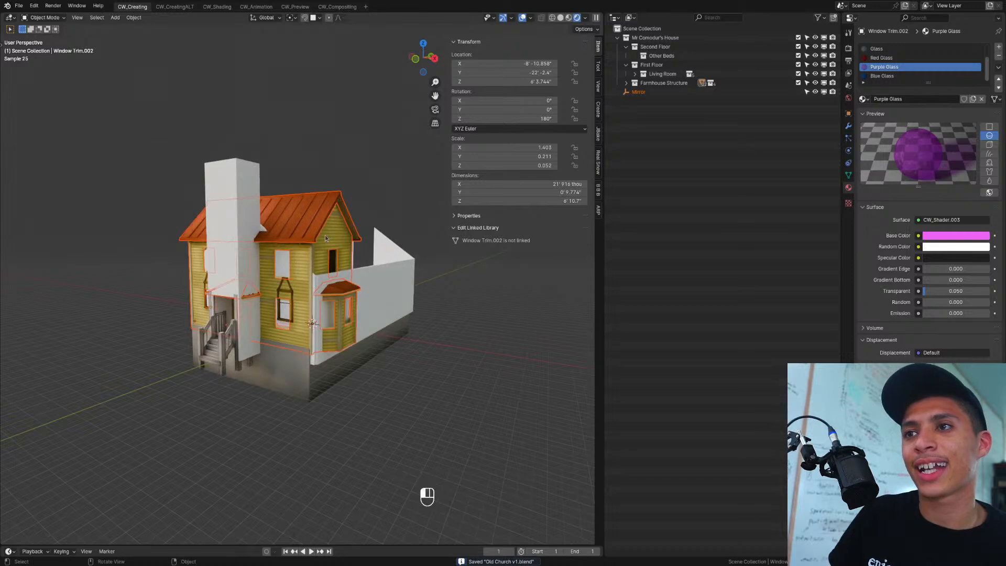
click(324, 241)
scroll(320, 251, up, 3)
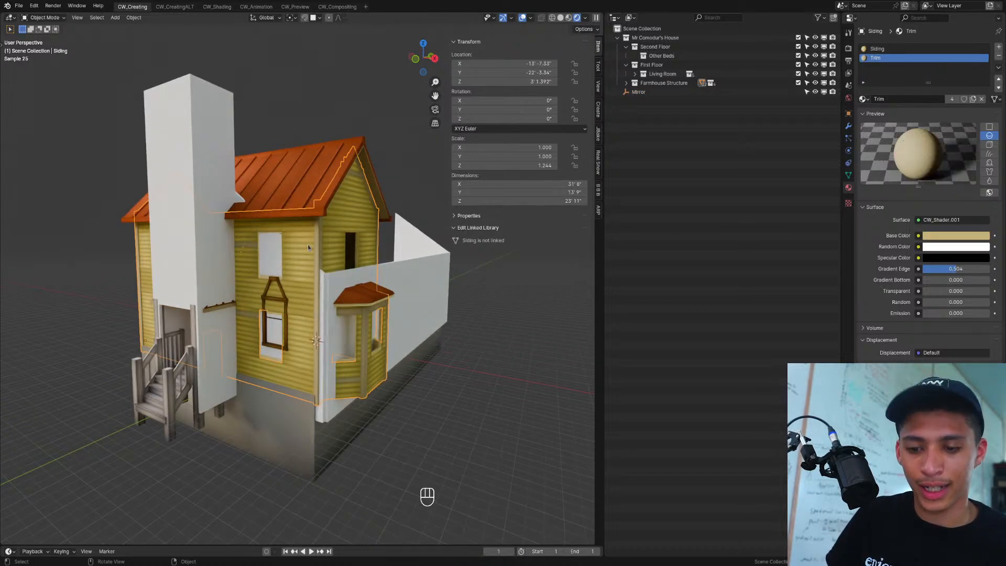
key(h)
key(h)
key(h)
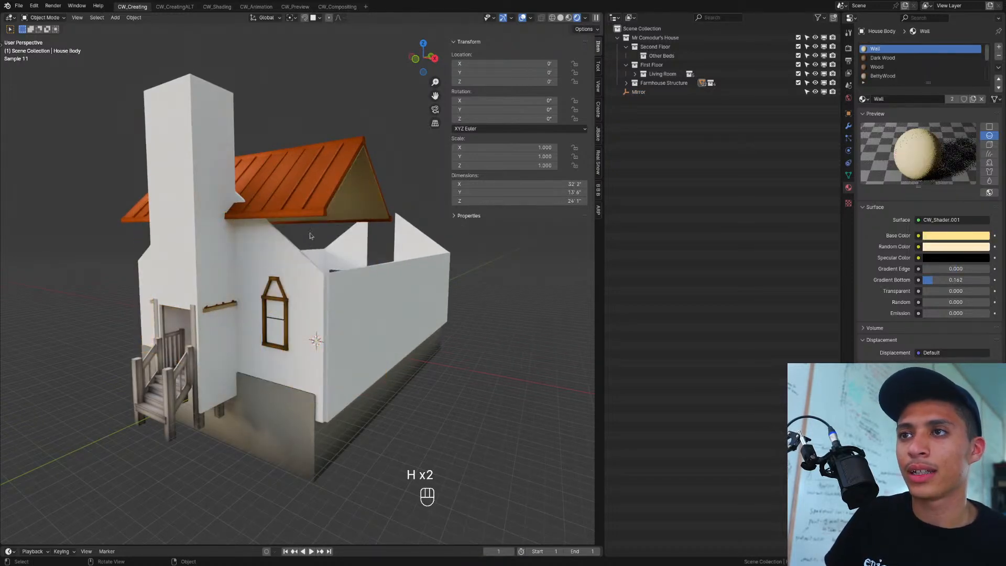
Step: Hide the main orange roof and the white church walls with the tower
middle_drag(297, 318, 350, 343)
click(320, 288)
key(h)
click(326, 284)
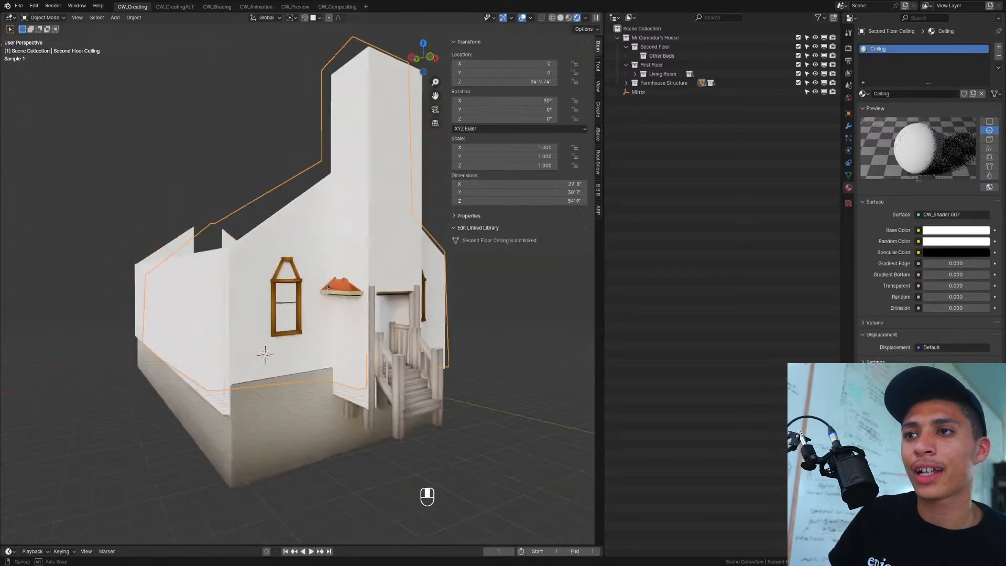
key(h)
Step: Save the file and switch the viewport to solid shading
middle_drag(312, 308, 293, 306)
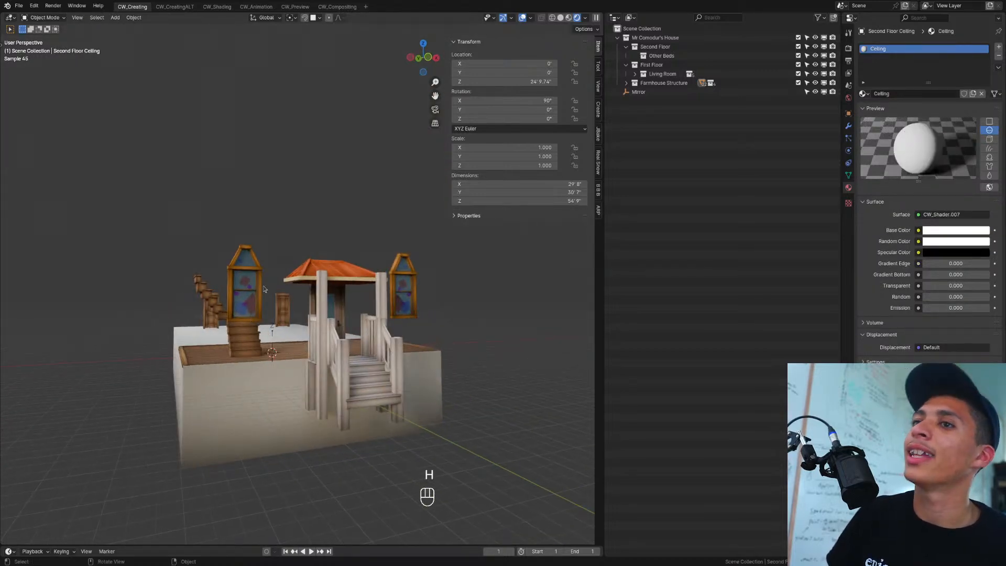
key(ctrl+s)
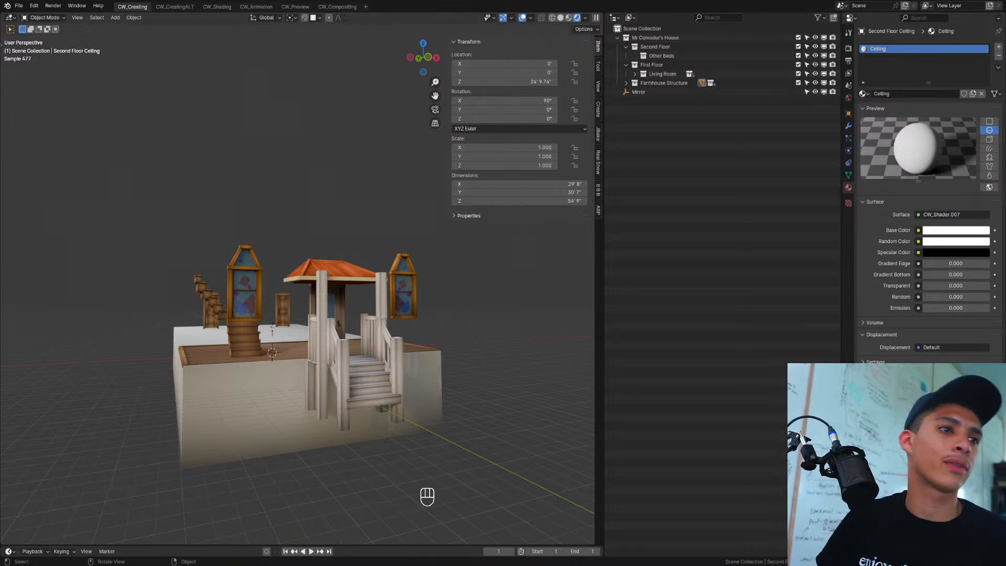
click(559, 20)
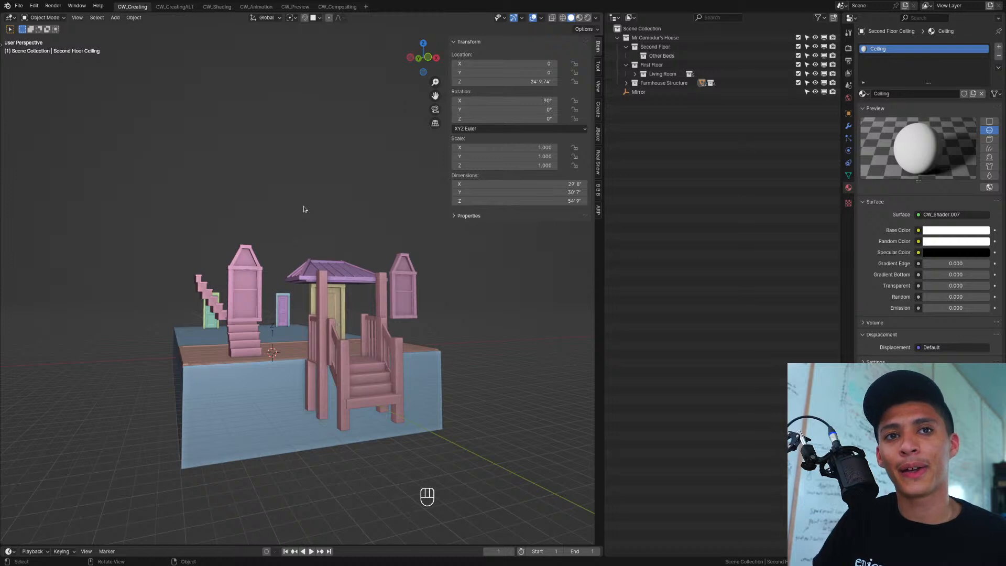